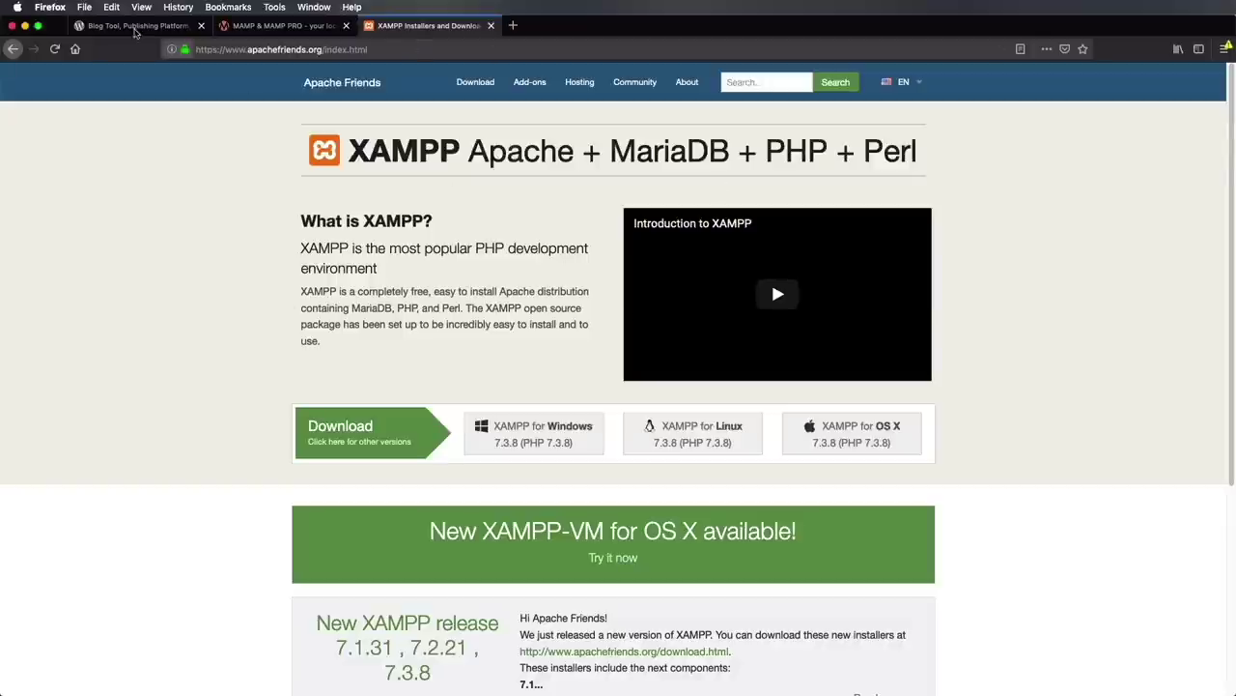
- Show the MAMP & MAMP PRO page in Firefox with the MAMP control window beside it
{"action": "left_click", "coordinate": [280, 25]}
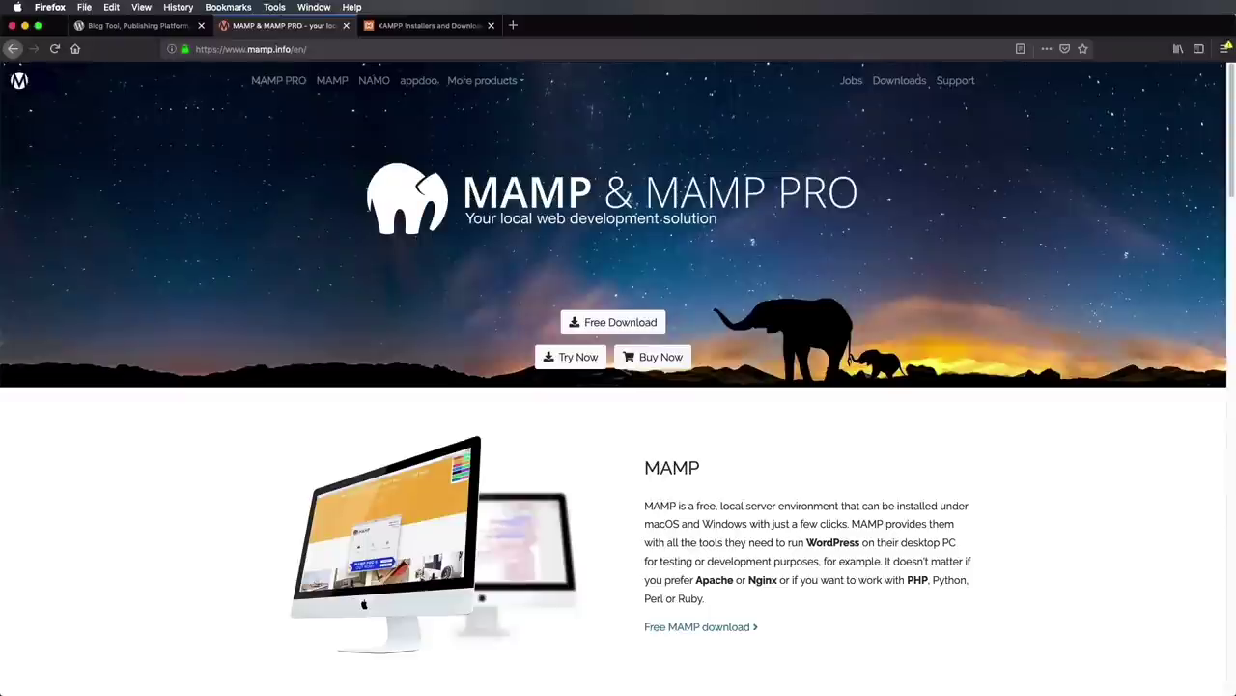
{"action": "left_click_drag", "start_coordinate": [889, 256], "coordinate": [796, 171]}
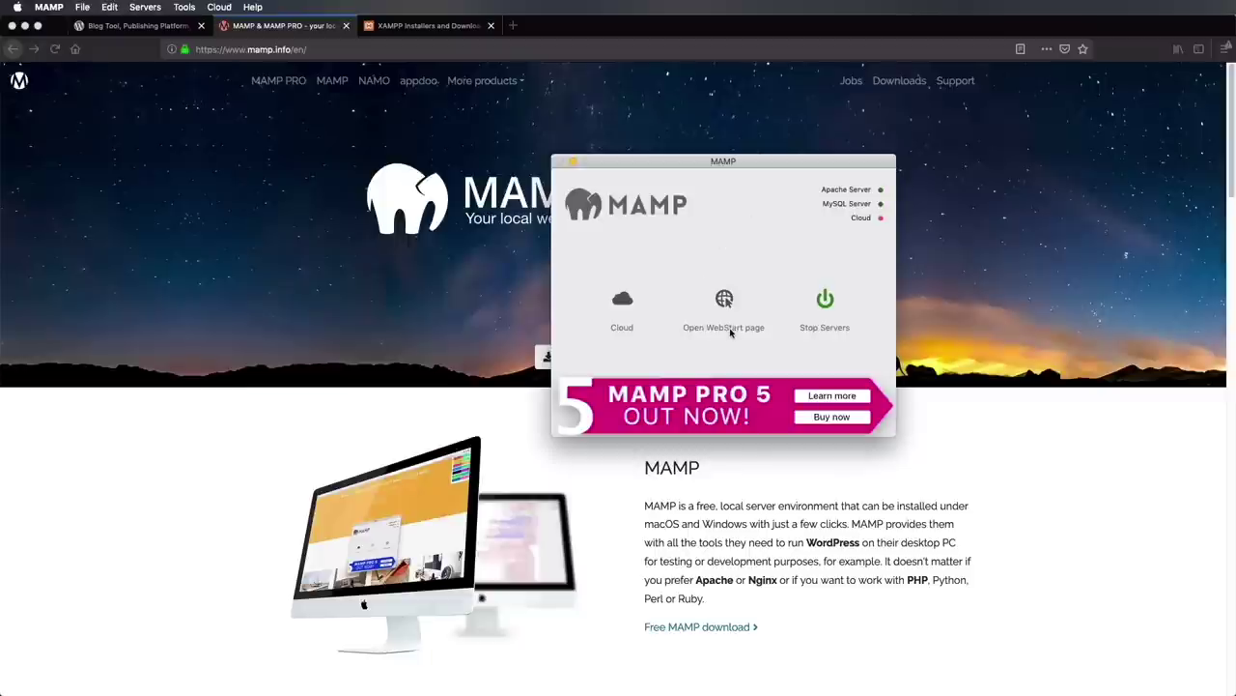
- Open MAMP's WebStart page in the browser from the control window
{"action": "left_click", "coordinate": [724, 327]}
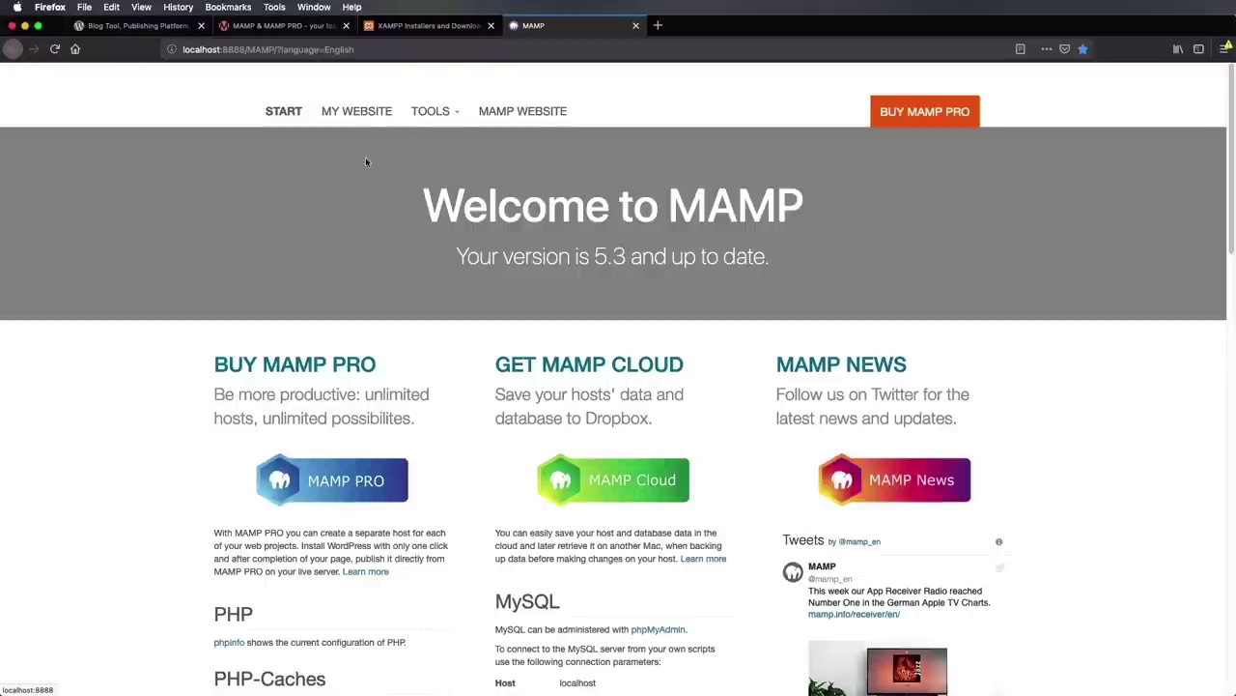
- Open phpMyAdmin from the WebStart page's TOOLS menu
{"action": "left_click", "coordinate": [444, 115]}
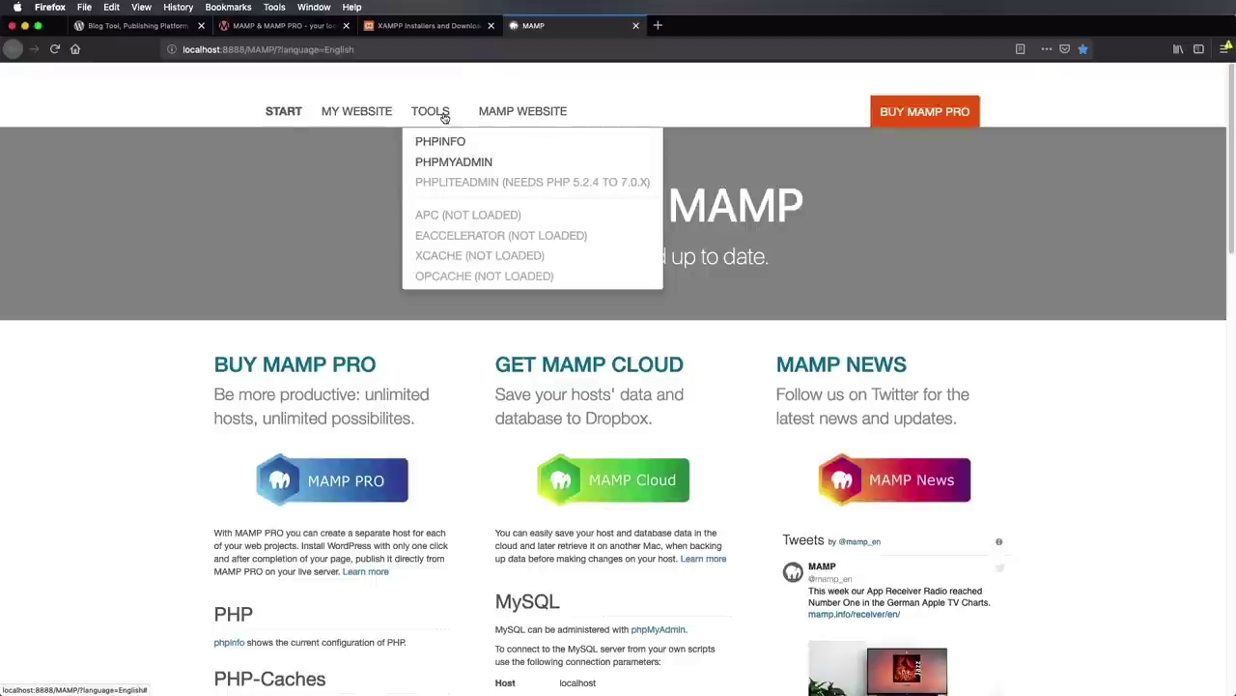
{"action": "left_click", "coordinate": [469, 163]}
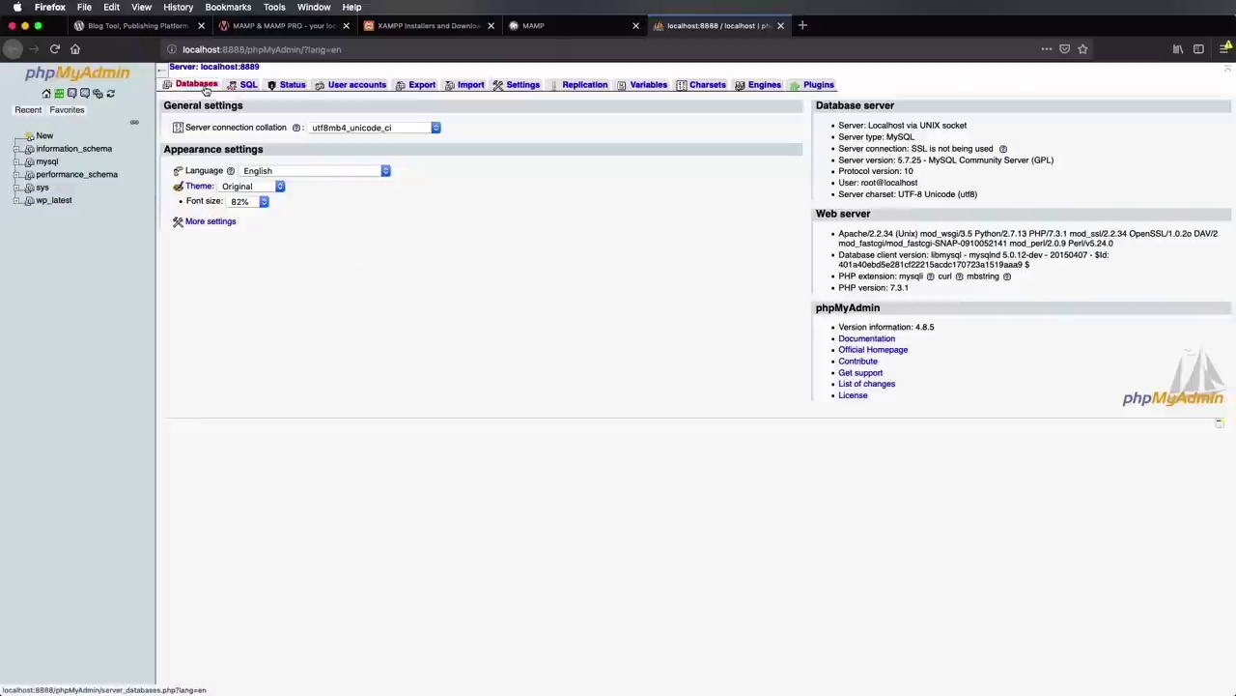
- Create an empty database named wp-demo-tuts from phpMyAdmin's Databases tab
{"action": "left_click", "coordinate": [203, 87]}
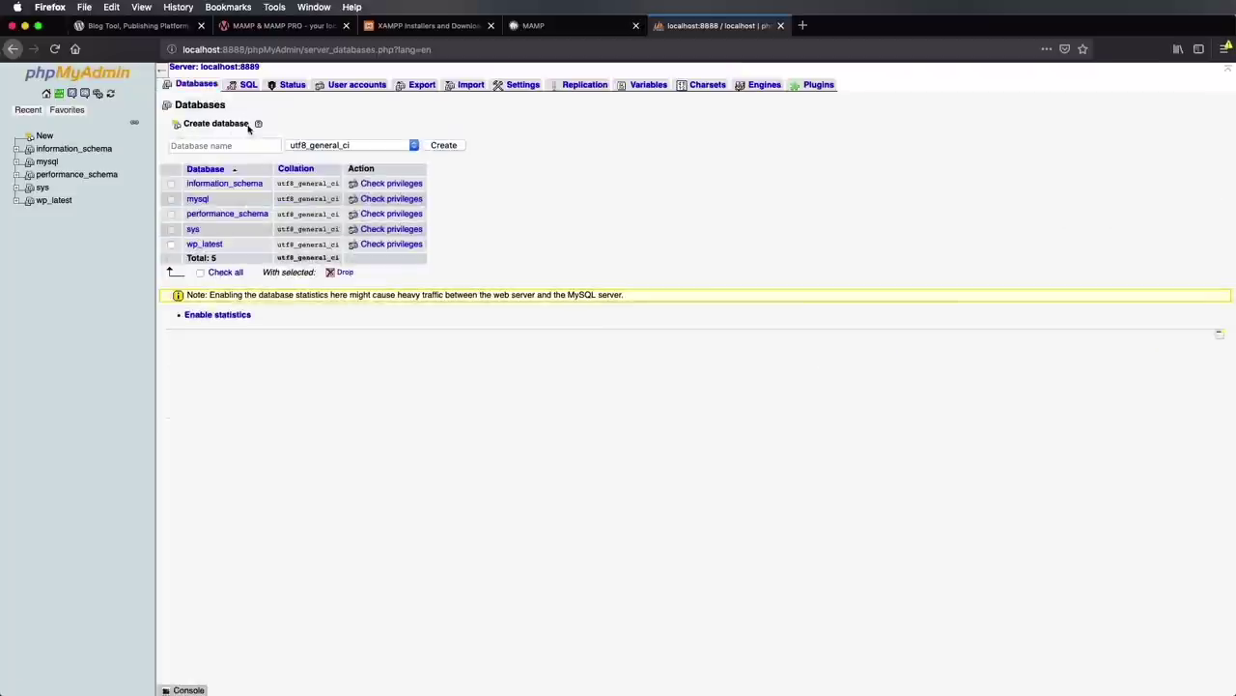
{"action": "left_click", "coordinate": [210, 146]}
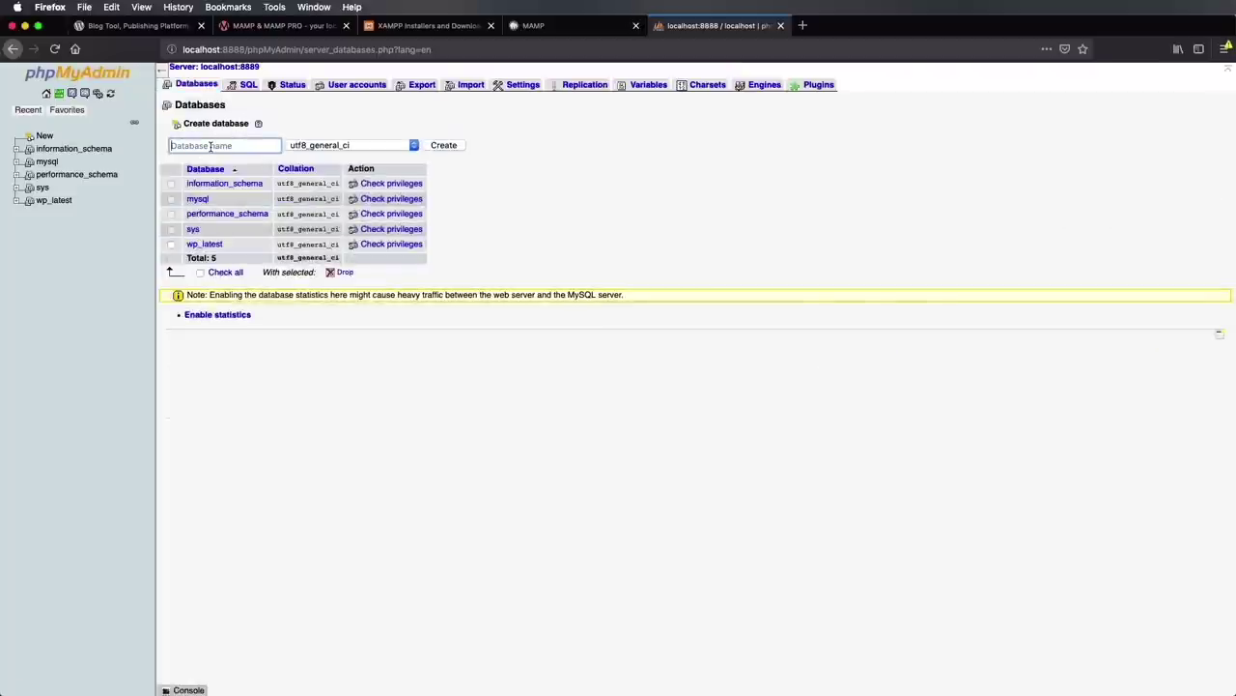
{"action": "type", "text": "wp-demo-tuts"}
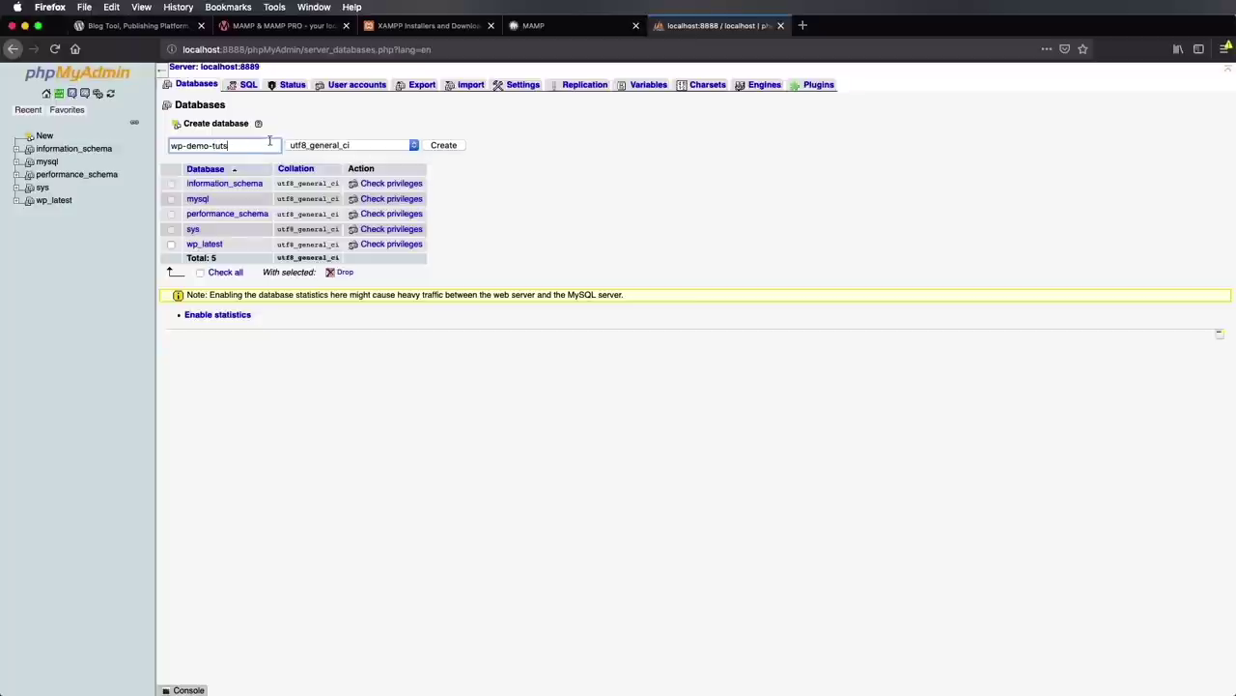
{"action": "left_click", "coordinate": [443, 145]}
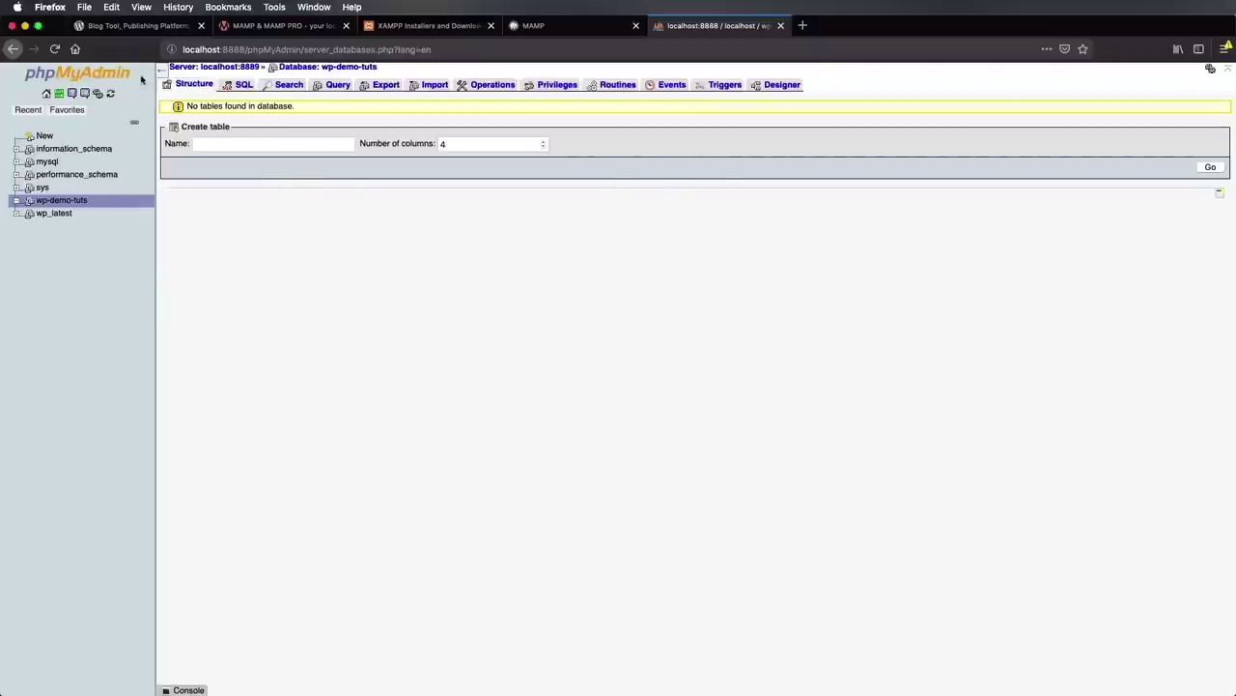
- Download wordpress-5.2.2.zip from wordpress.org and save it to Downloads
{"action": "left_click", "coordinate": [143, 26]}
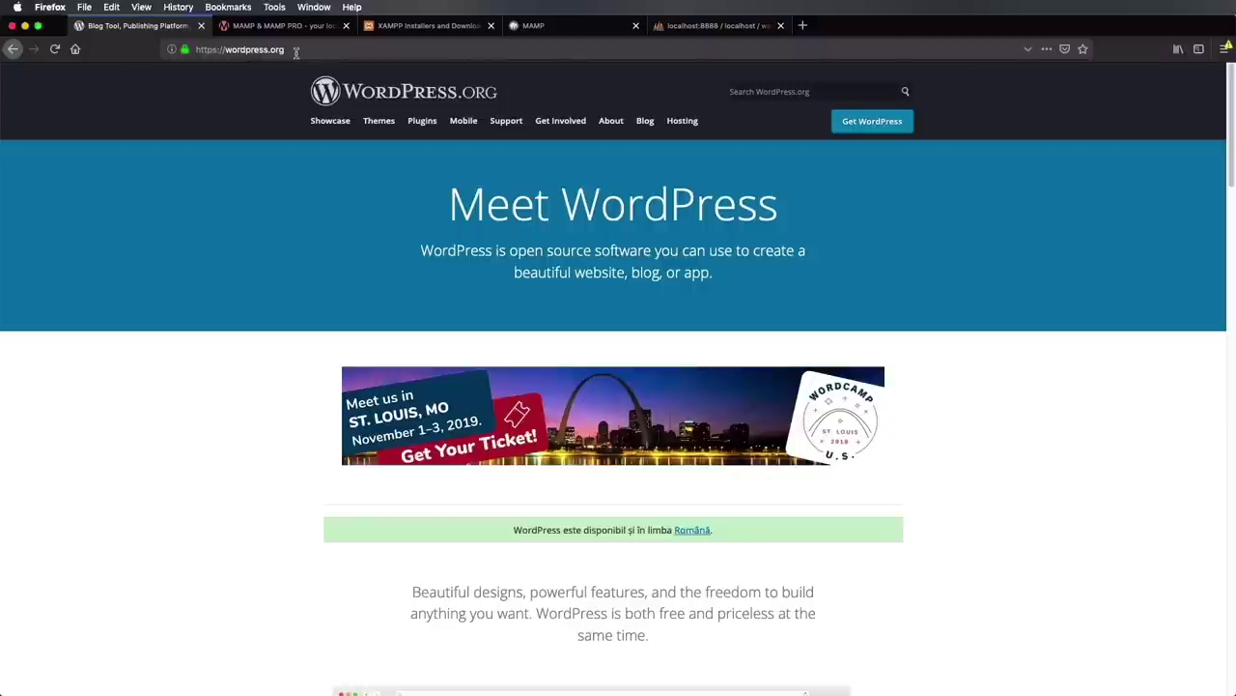
{"action": "left_click", "coordinate": [882, 133]}
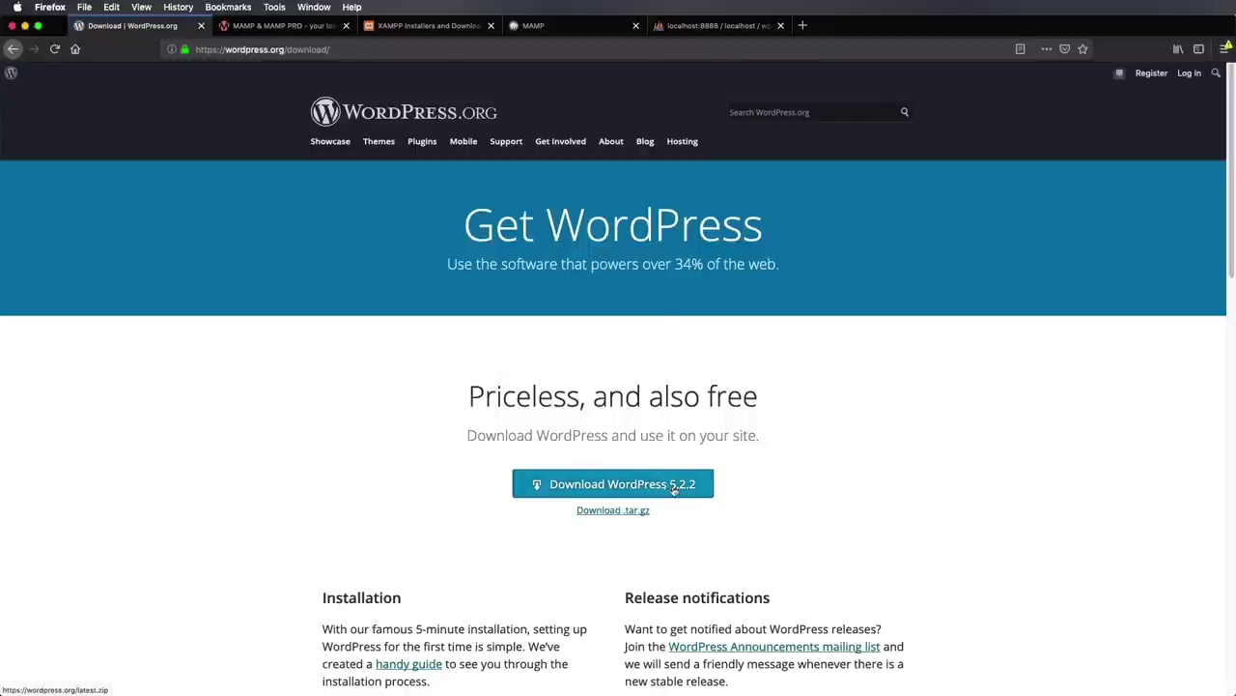
{"action": "left_click", "coordinate": [612, 480]}
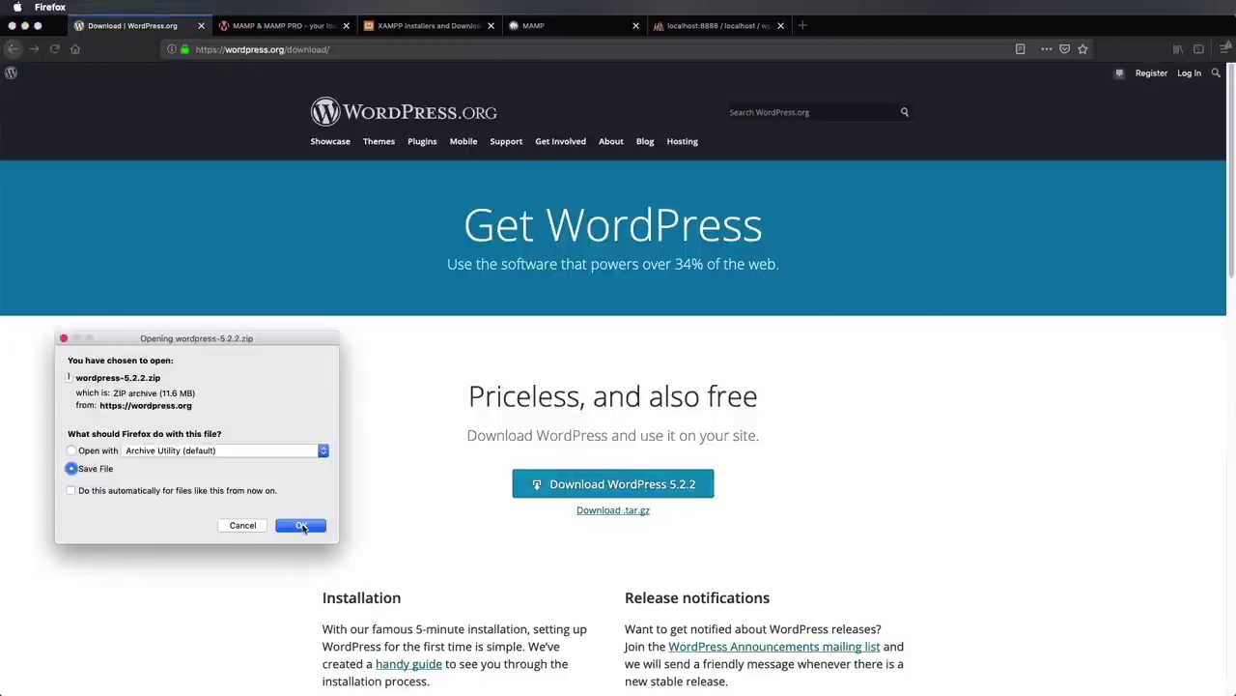
{"action": "left_click", "coordinate": [303, 526]}
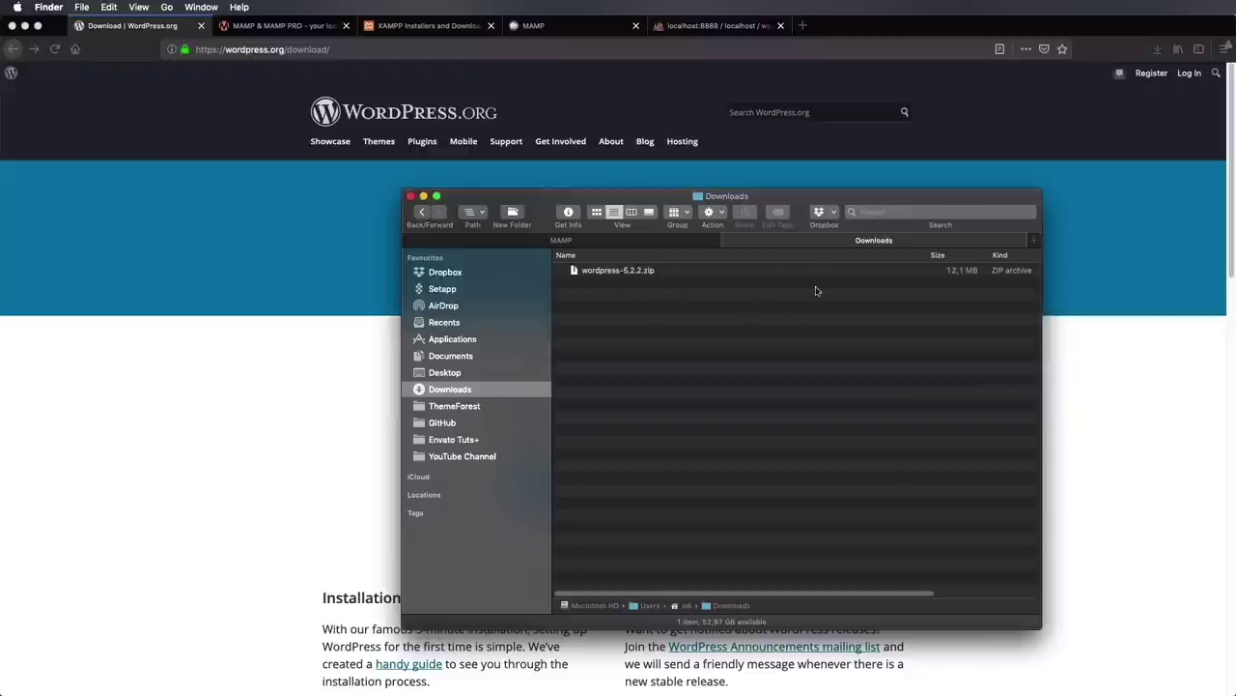
- Extract wordpress-5.2.2.zip into a wordpress folder and copy that folder
{"action": "double_click", "coordinate": [649, 274]}
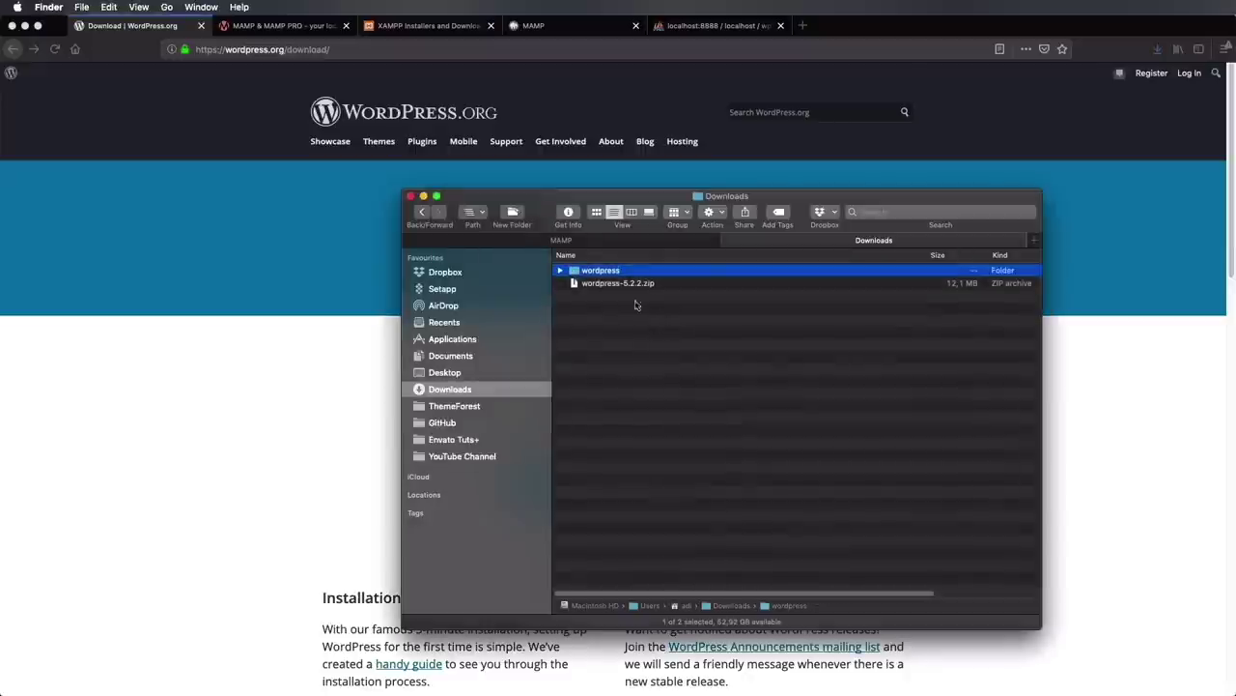
{"action": "double_click", "coordinate": [626, 271]}
{"action": "key", "text": "super+bracketleft"}
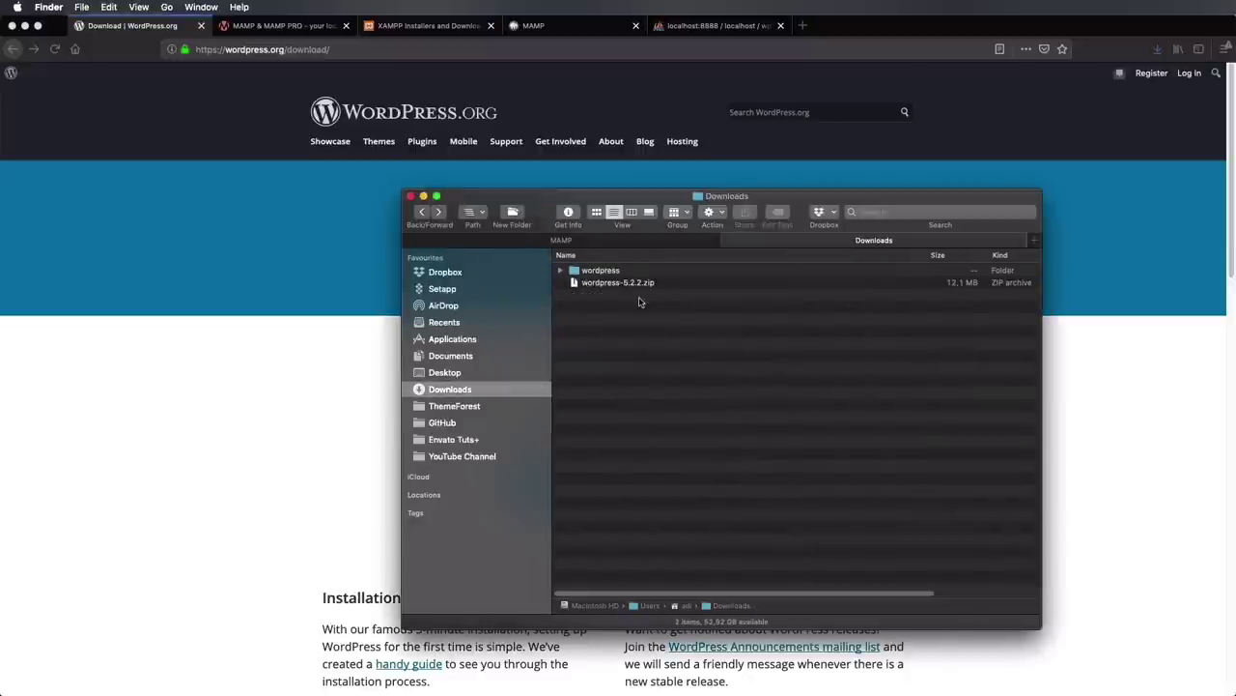
{"action": "left_click", "coordinate": [624, 274]}
{"action": "key", "text": "super+c"}
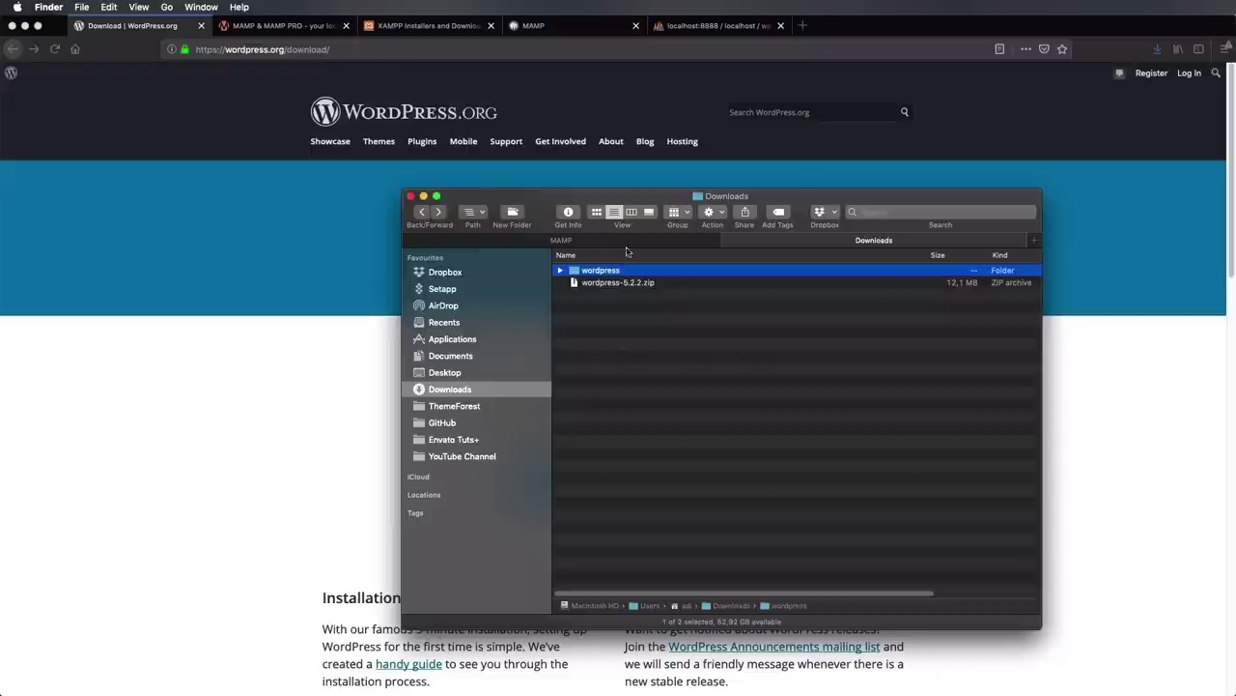
{"action": "key", "text": "ctrl+shift+Tab"}
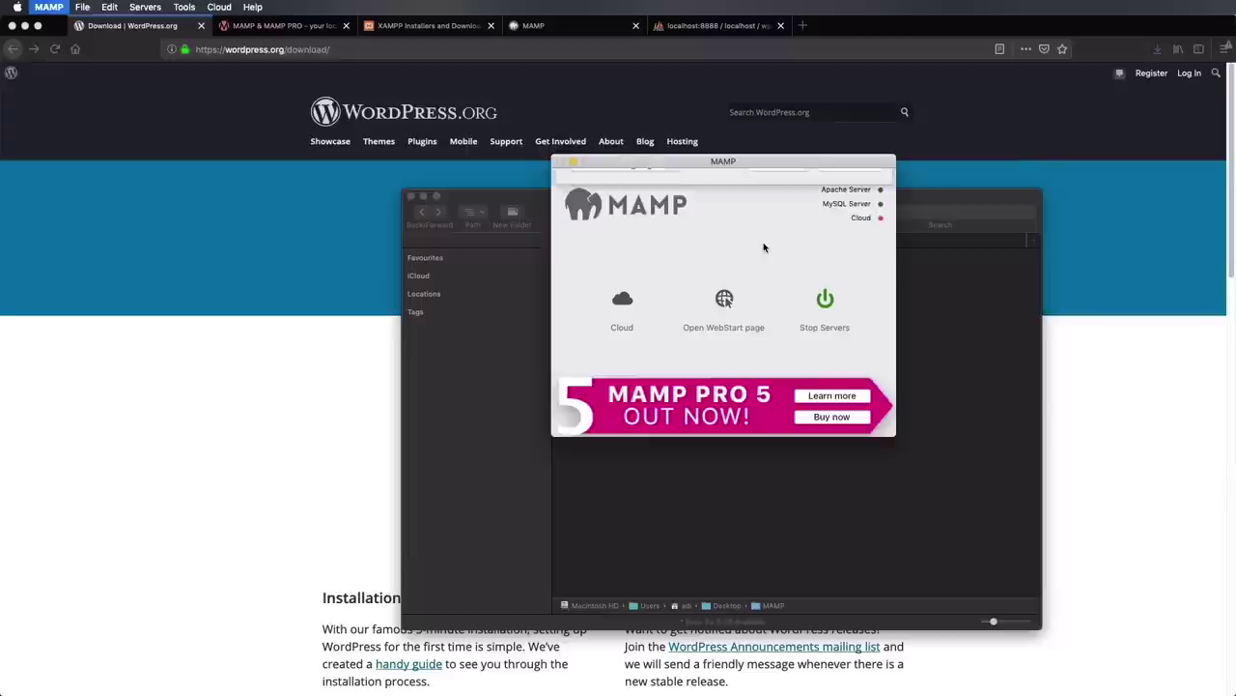
- Check in MAMP Preferences that the Web Server document root is the Desktop MAMP folder
{"action": "key", "text": "super+comma"}
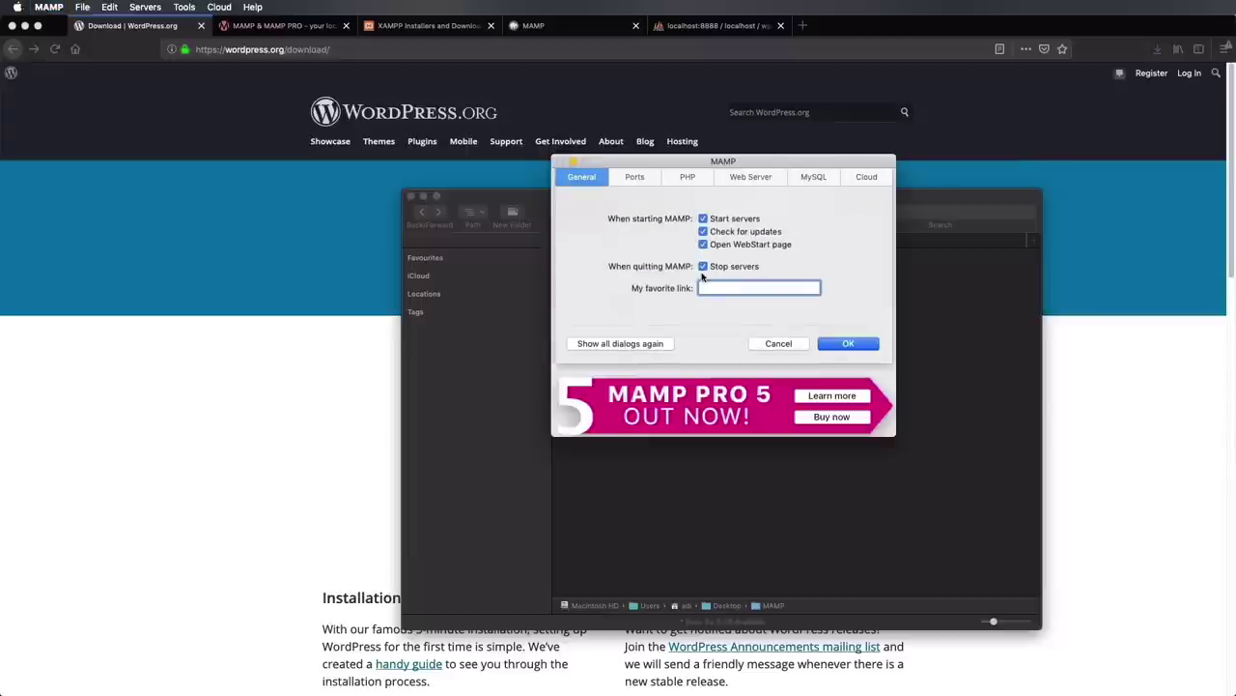
{"action": "left_click", "coordinate": [691, 179]}
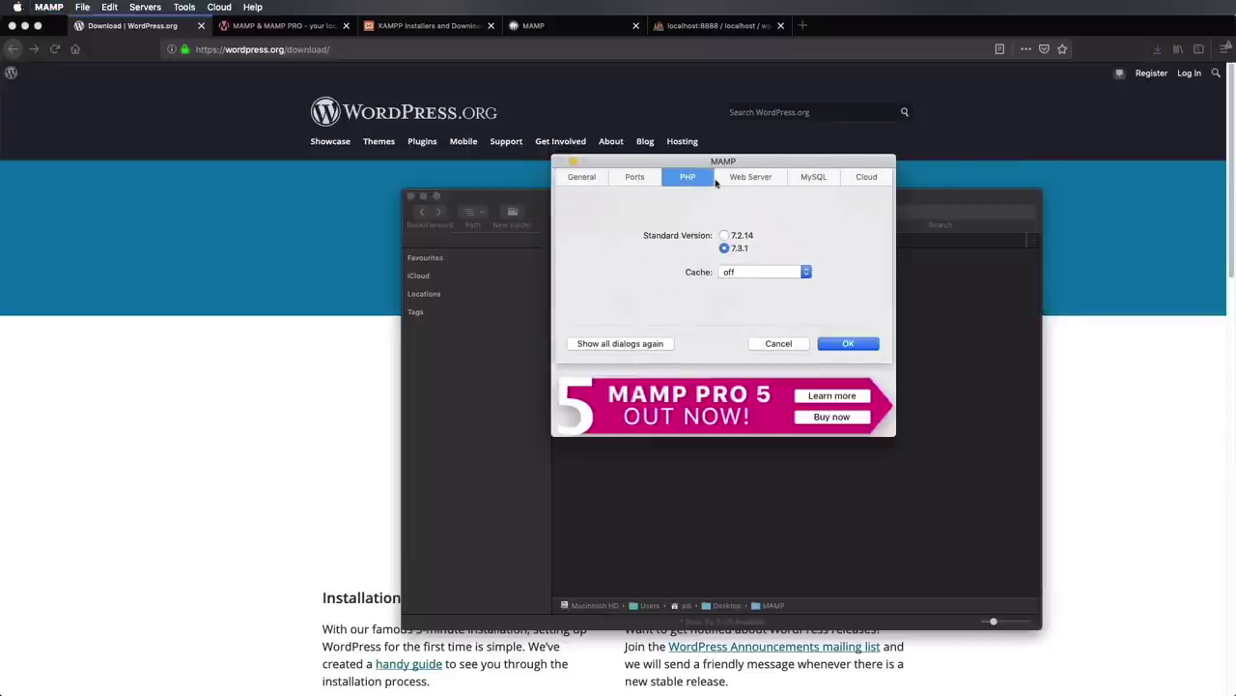
{"action": "left_click", "coordinate": [736, 178]}
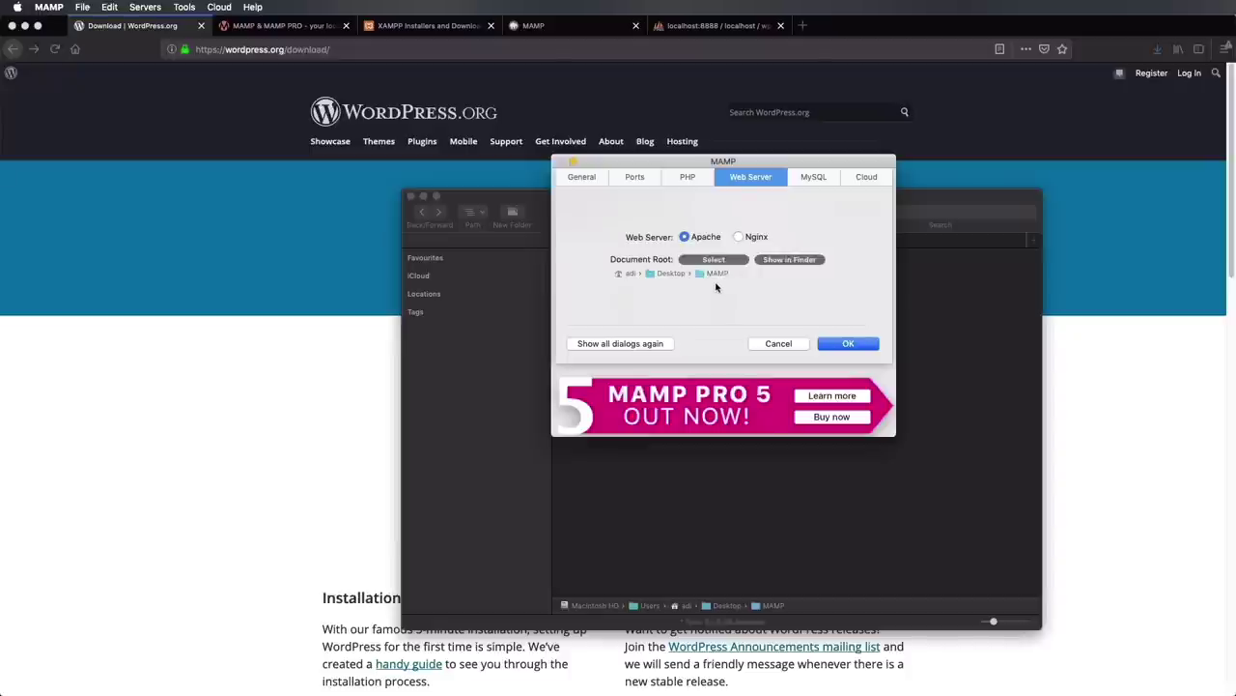
{"action": "left_click", "coordinate": [848, 345]}
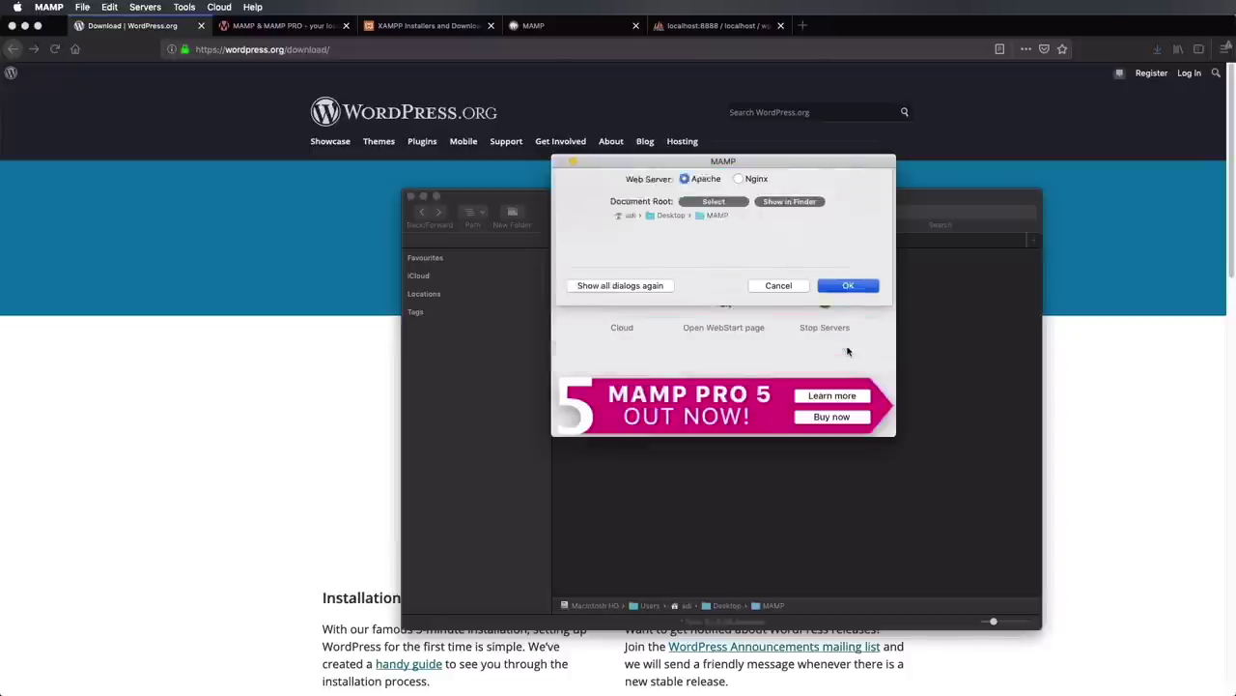
{"action": "left_click", "coordinate": [943, 312]}
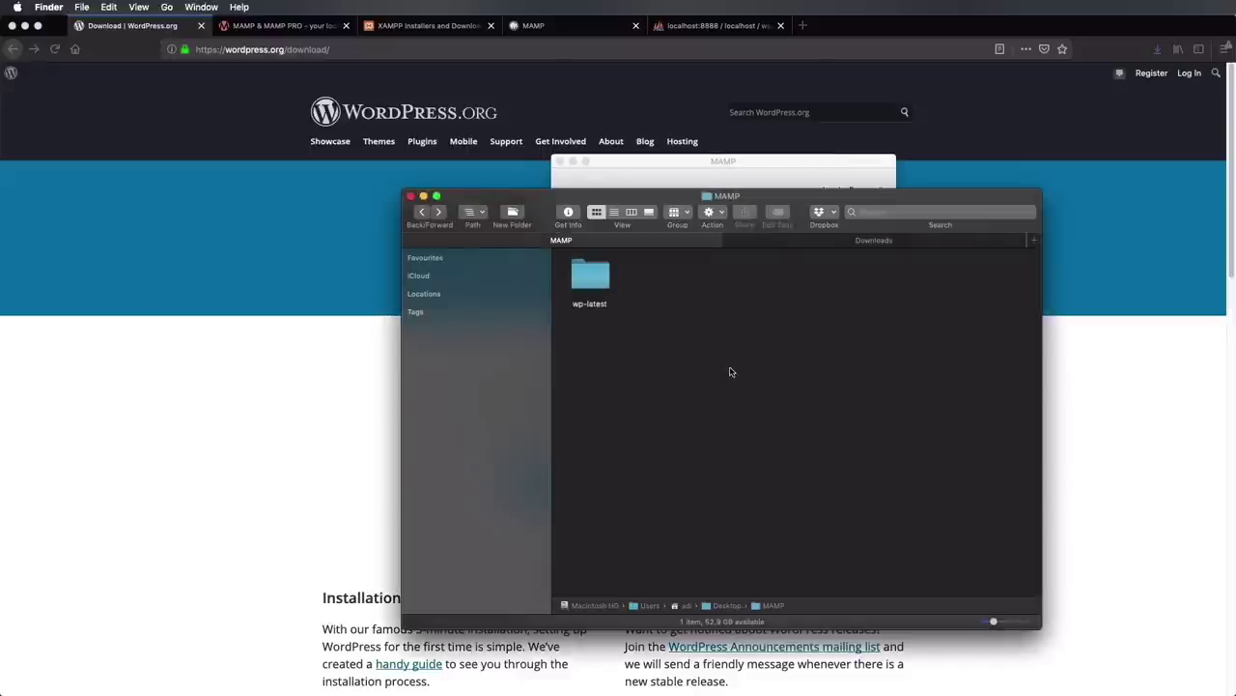
- Paste the wordpress folder into the MAMP folder and rename it wp-demo-tuts
{"action": "key", "text": "super+v"}
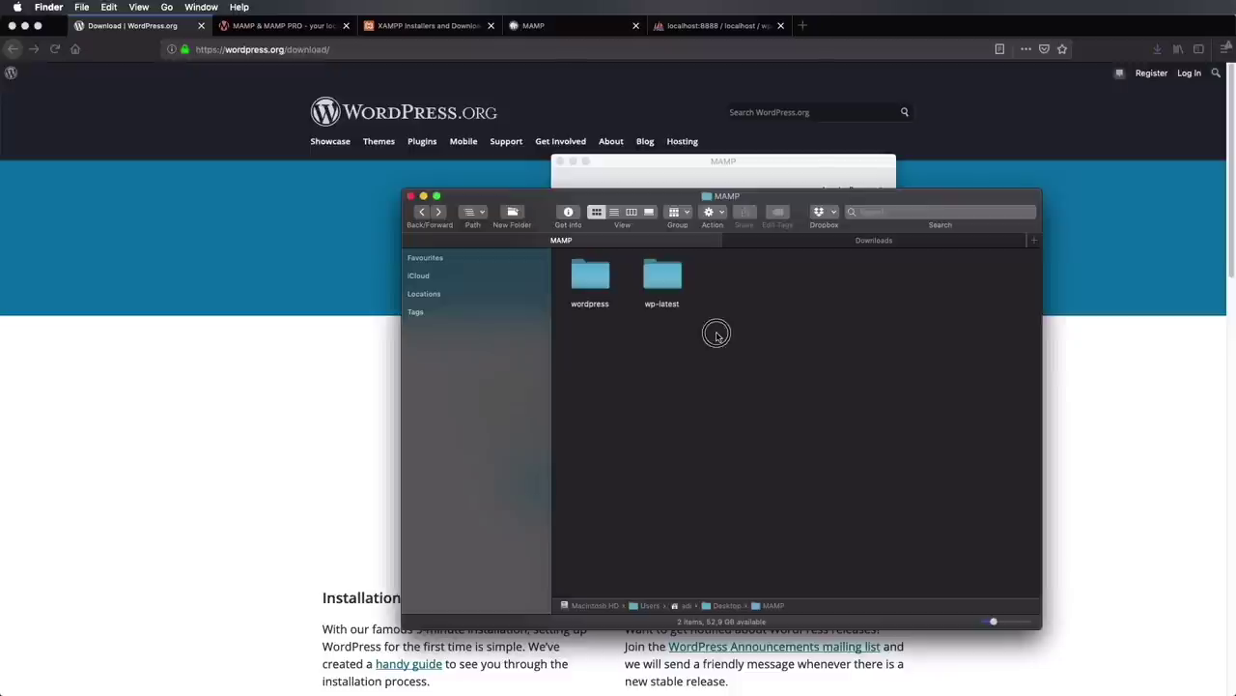
{"action": "left_click", "coordinate": [588, 284]}
{"action": "key", "text": "Return"}
{"action": "type", "text": "wp-demo-tuts"}
{"action": "key", "text": "Return"}
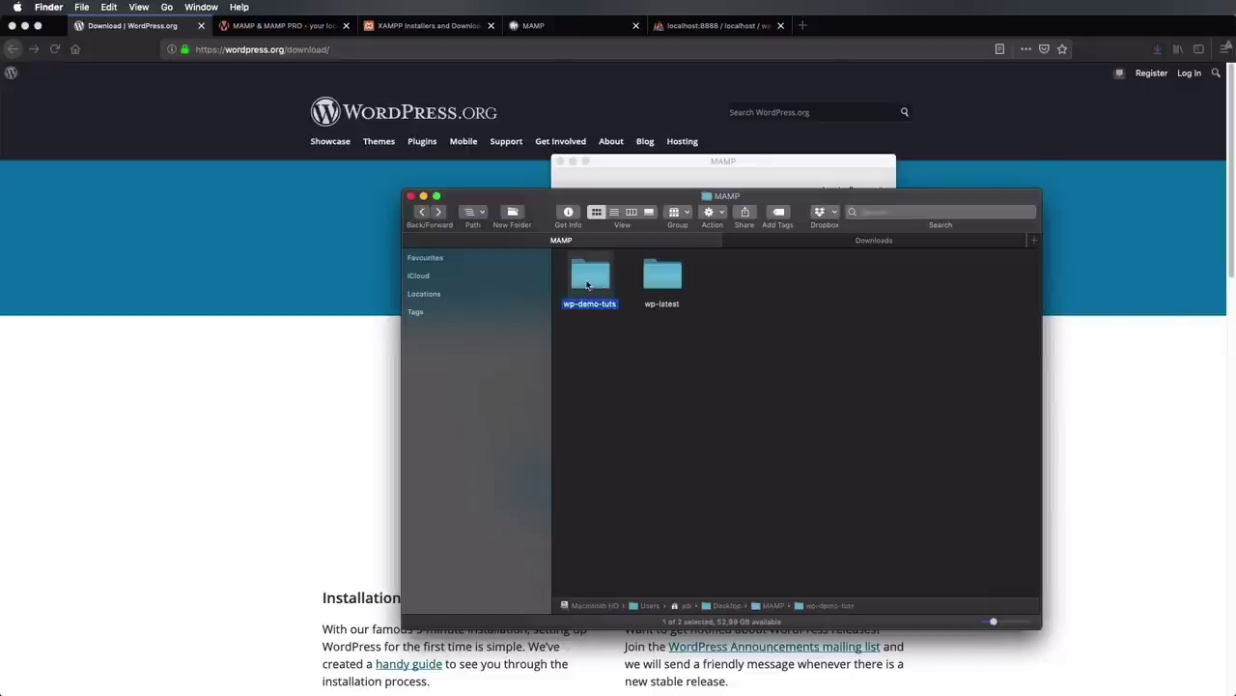
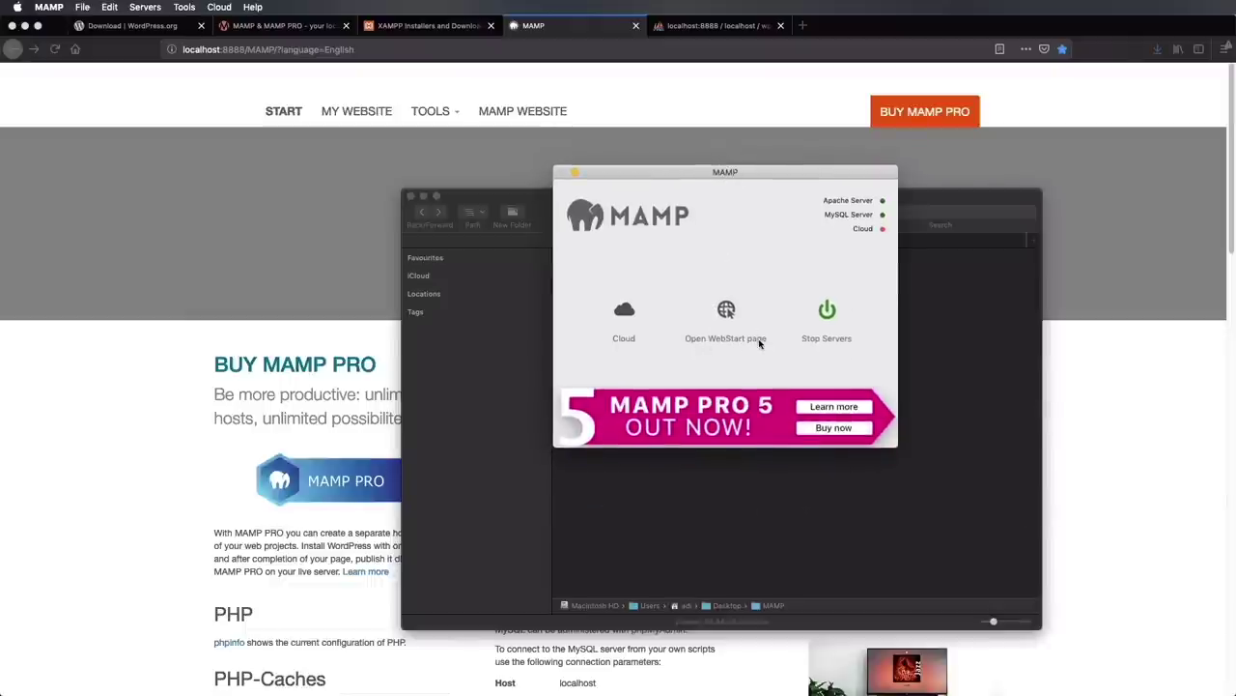
- Open localhost:8888 from the MAMP start page to list the wp-demo-tuts and wp-latest folders
{"action": "left_click", "coordinate": [750, 343]}
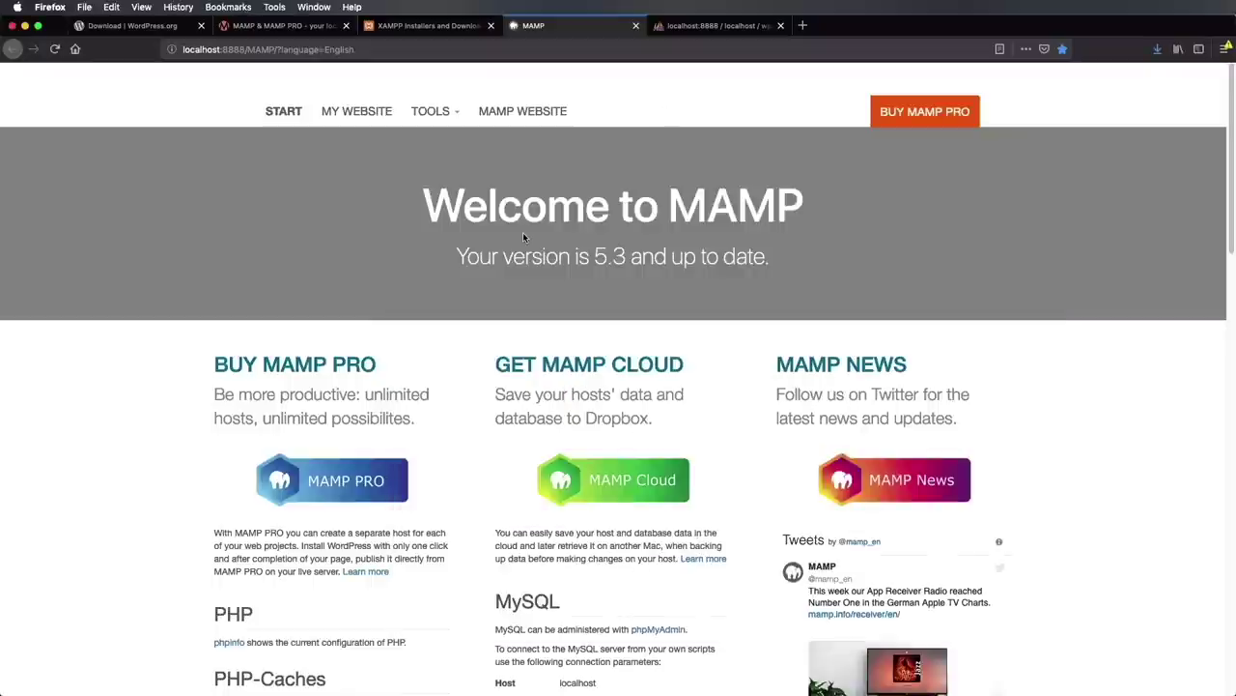
{"action": "left_click", "coordinate": [356, 111]}
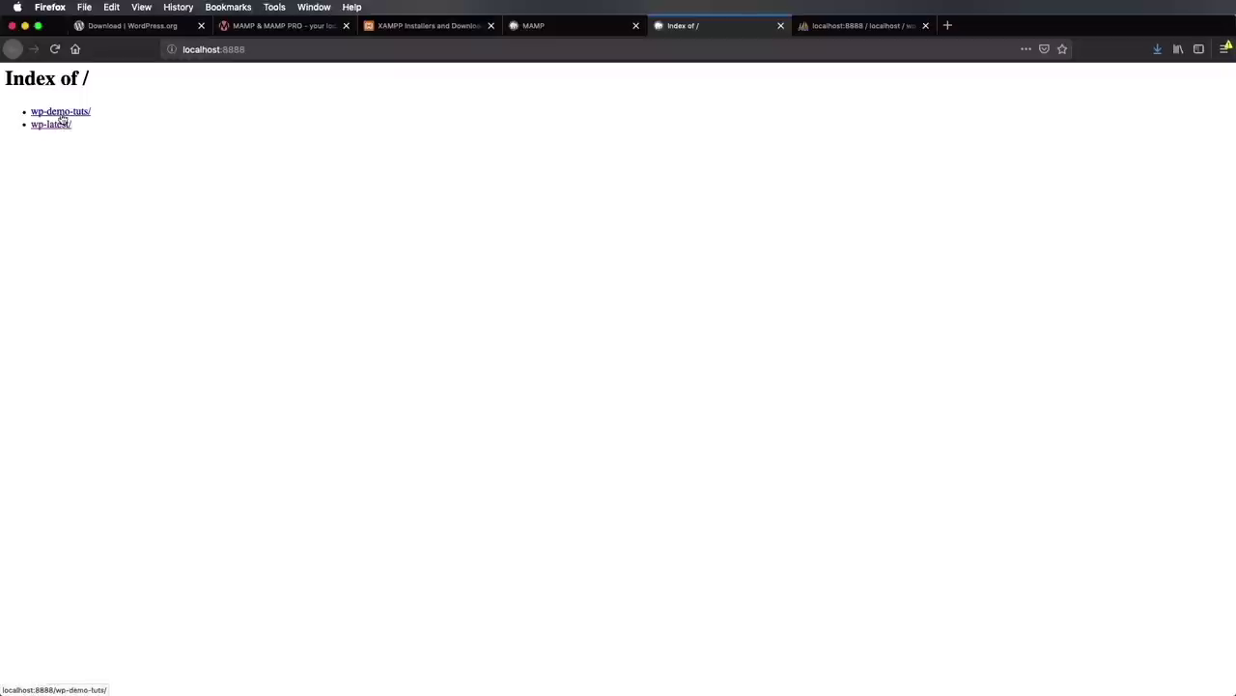
- Launch the wp-demo-tuts installer in English (United States), review the required database details, and continue to the form
{"action": "left_click", "coordinate": [79, 112]}
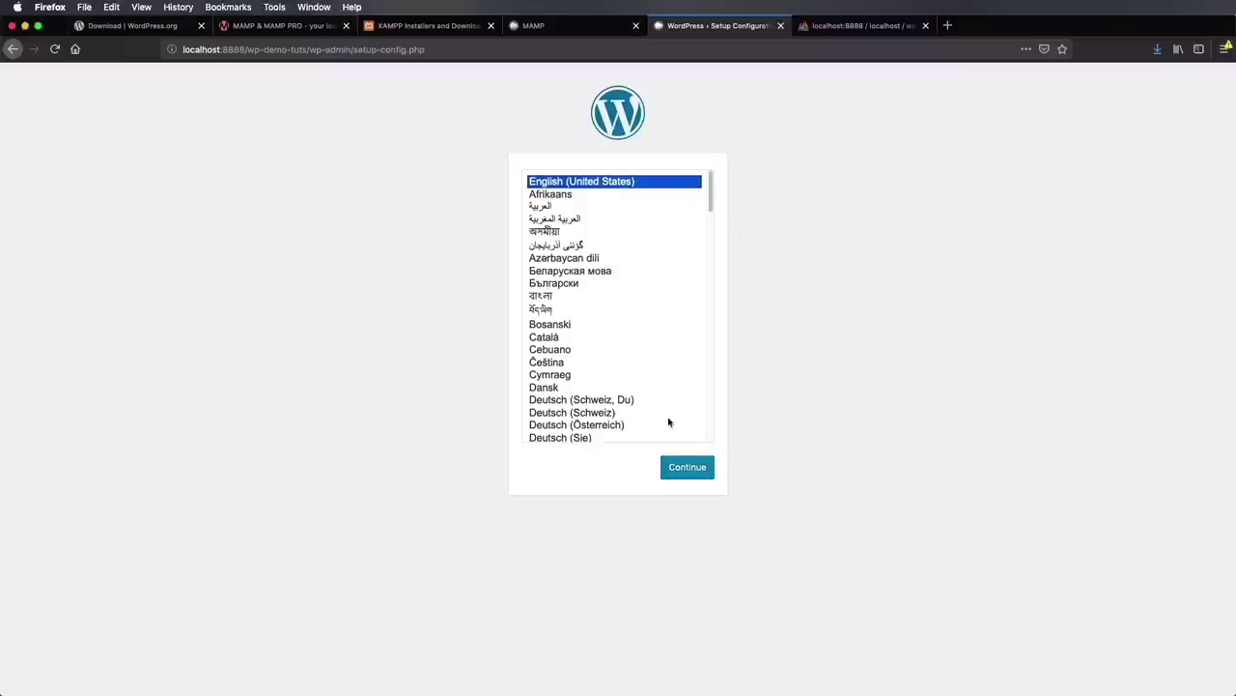
{"action": "left_click", "coordinate": [682, 467]}
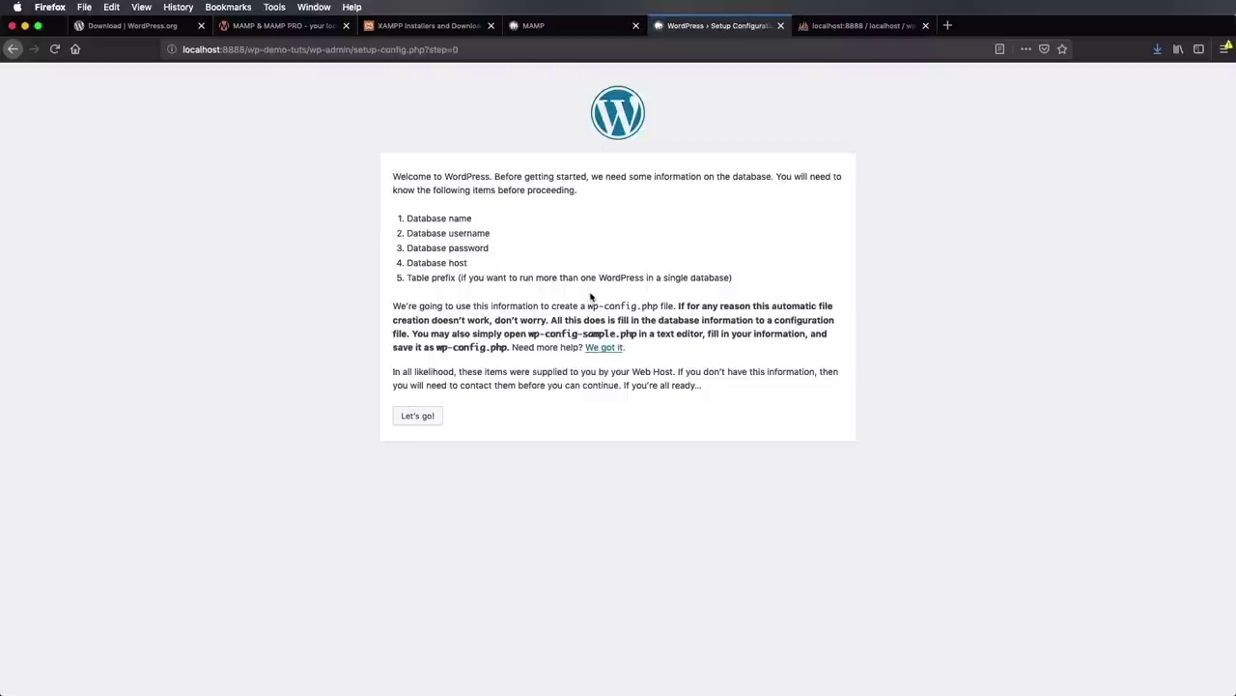
{"action": "left_click", "coordinate": [424, 218]}
{"action": "left_click_drag", "start_coordinate": [424, 218], "coordinate": [723, 283]}
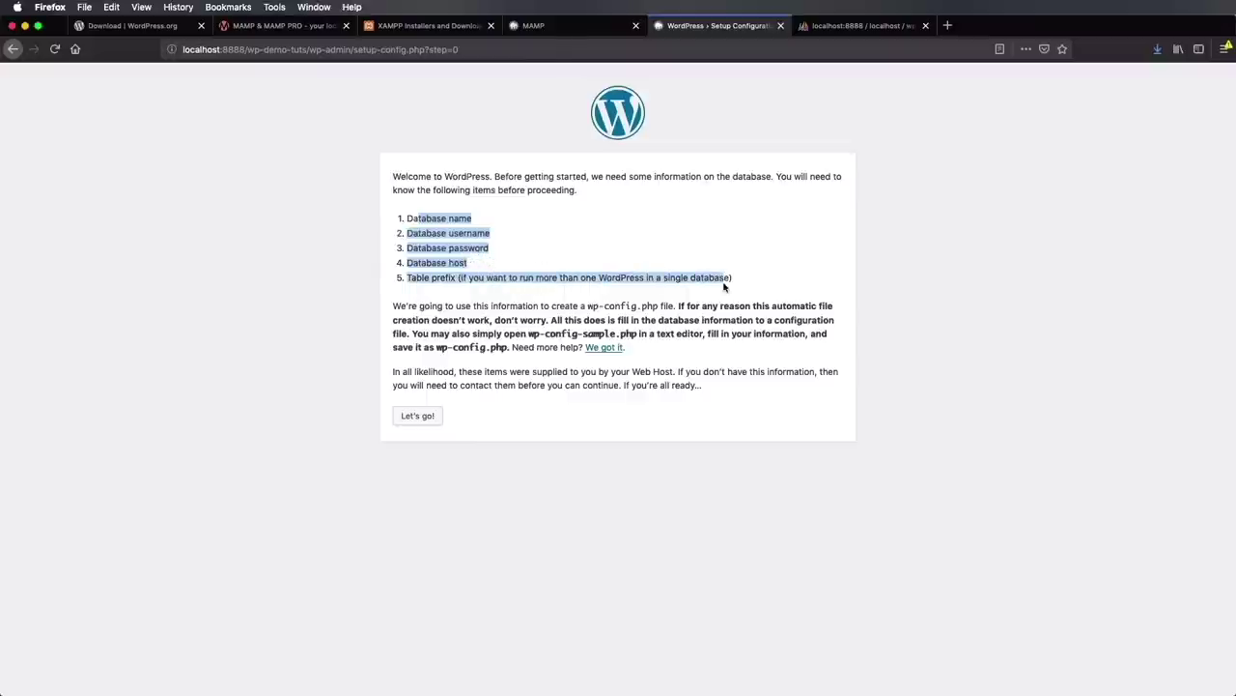
{"action": "left_click", "coordinate": [723, 282]}
{"action": "left_click_drag", "start_coordinate": [409, 218], "coordinate": [450, 290]}
{"action": "left_click", "coordinate": [449, 296]}
{"action": "left_click", "coordinate": [419, 418]}
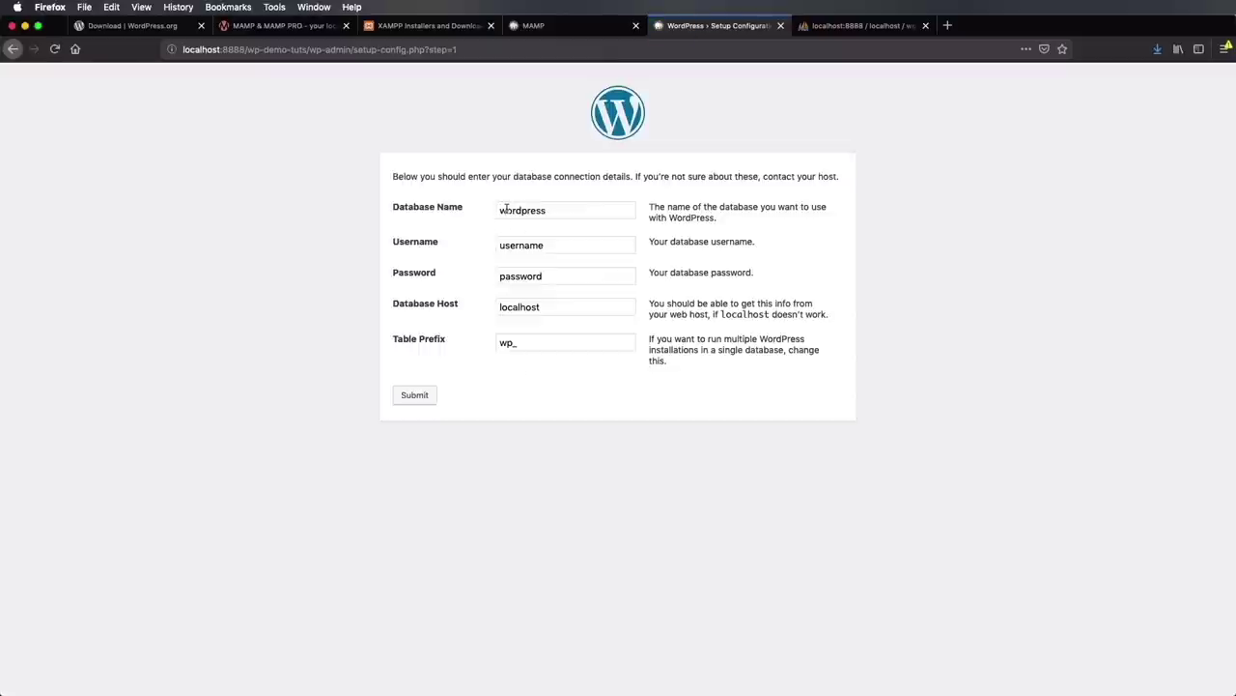
- Replace the default database name with wp-demo-tuts after confirming it in phpMyAdmin
{"action": "double_click", "coordinate": [532, 210]}
{"action": "left_click", "coordinate": [843, 26]}
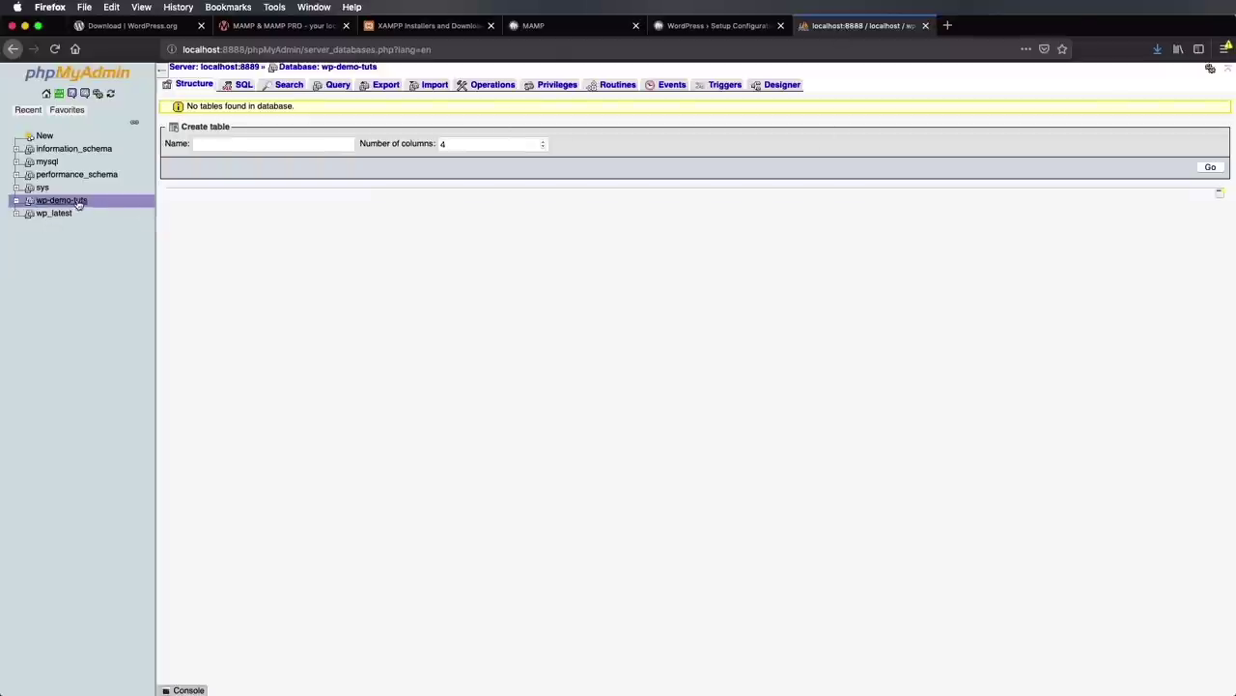
{"action": "left_click", "coordinate": [714, 26]}
{"action": "type", "text": "wp-demo-tuts"}
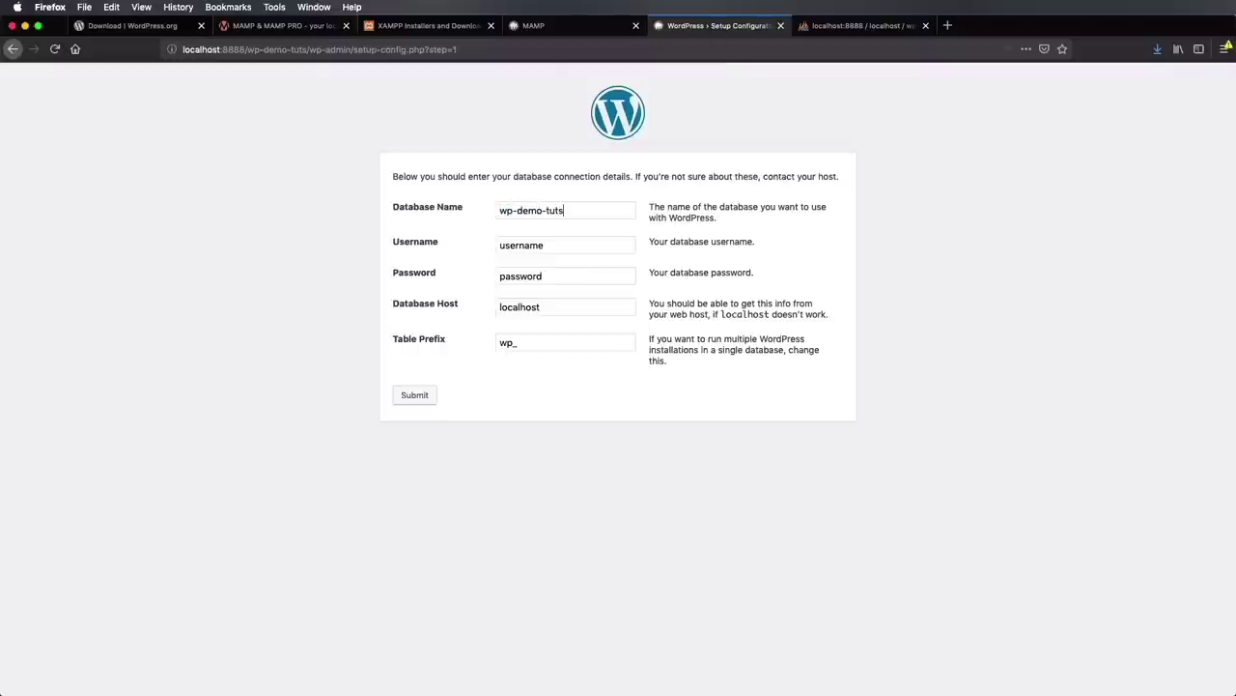
- Enter username root and the database password, keeping host localhost and table prefix wp_
{"action": "double_click", "coordinate": [564, 244]}
{"action": "type", "text": "r"}
{"action": "key", "text": "Tab"}
{"action": "type", "text": "root"}
{"action": "key", "text": "Tab"}
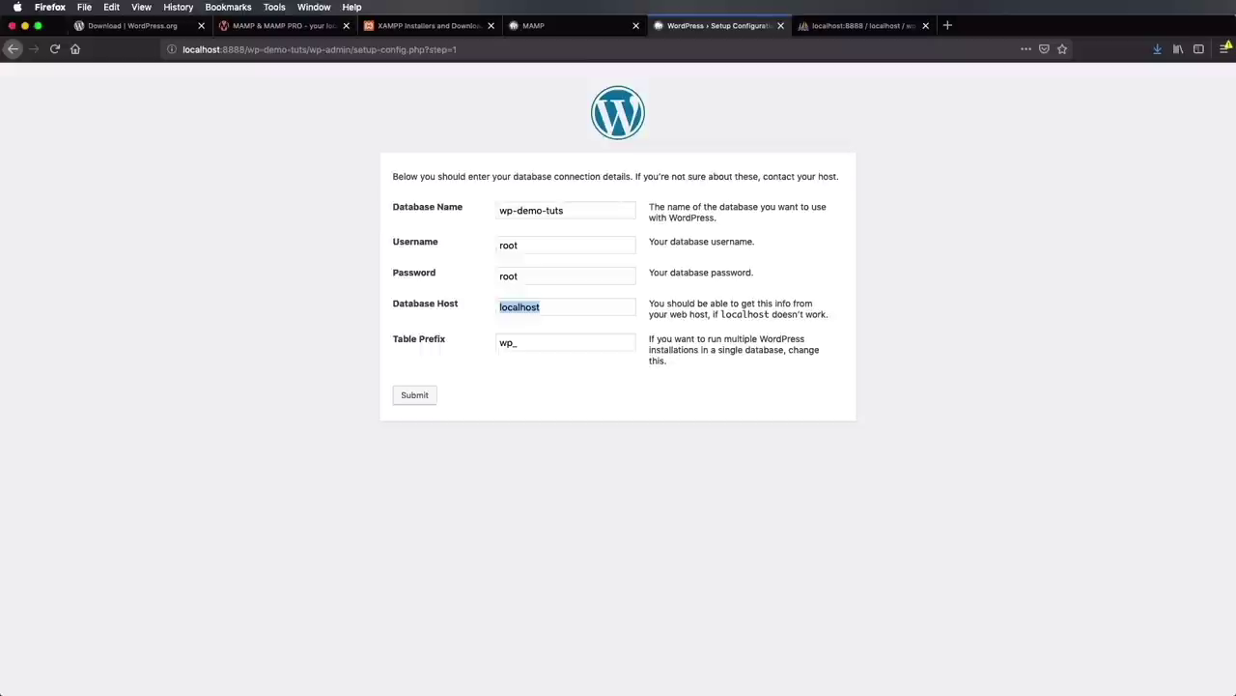
{"action": "key", "text": "Tab"}
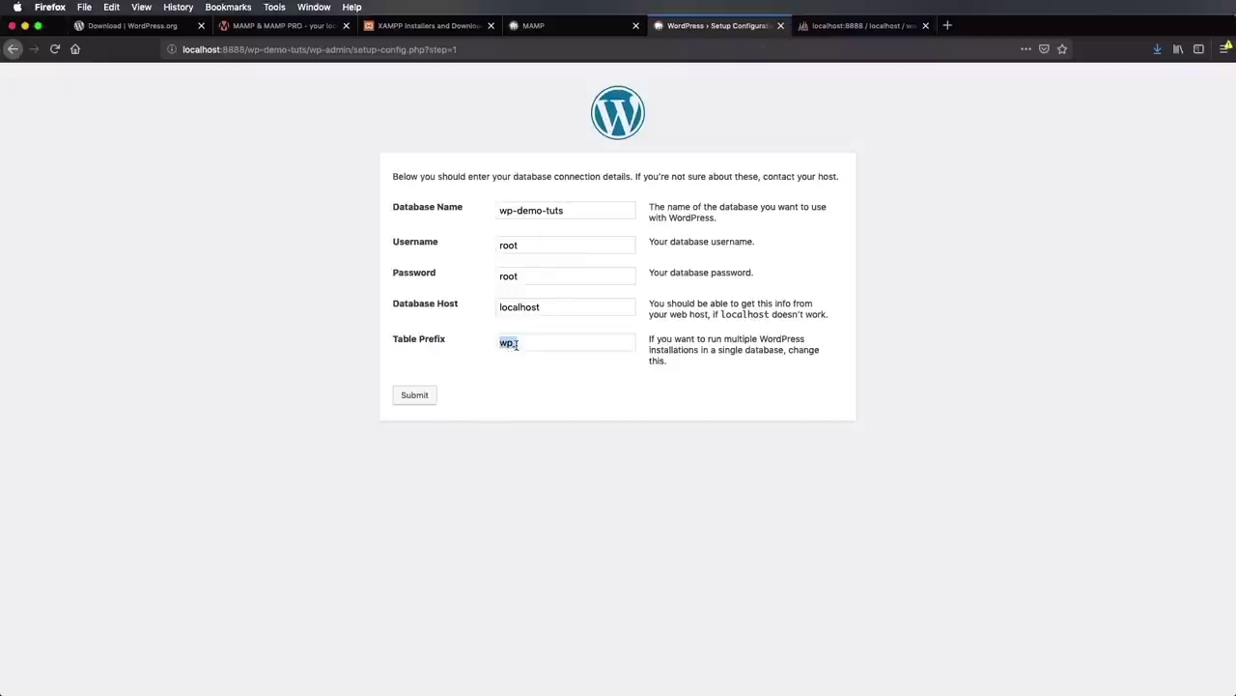
{"action": "left_click", "coordinate": [835, 29]}
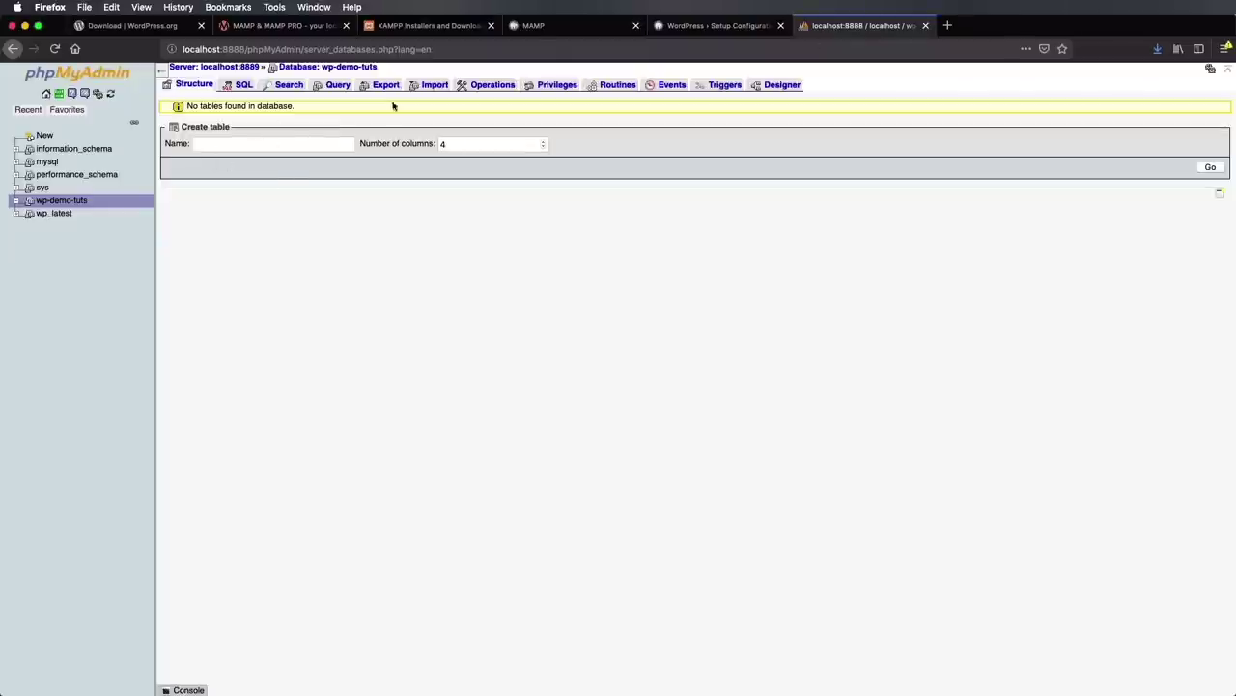
{"action": "left_click", "coordinate": [725, 29]}
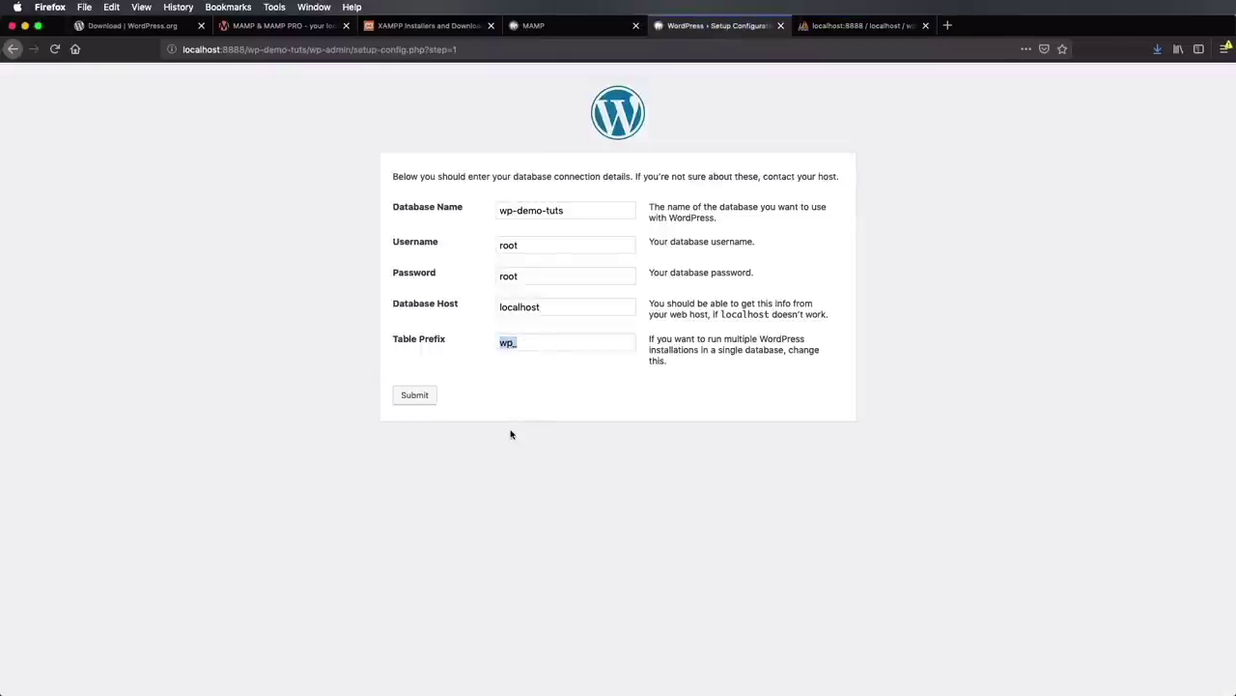
- Submit the database details, run the installation, and title the site 'WordPress Demo Tuts'
{"action": "left_click", "coordinate": [415, 398]}
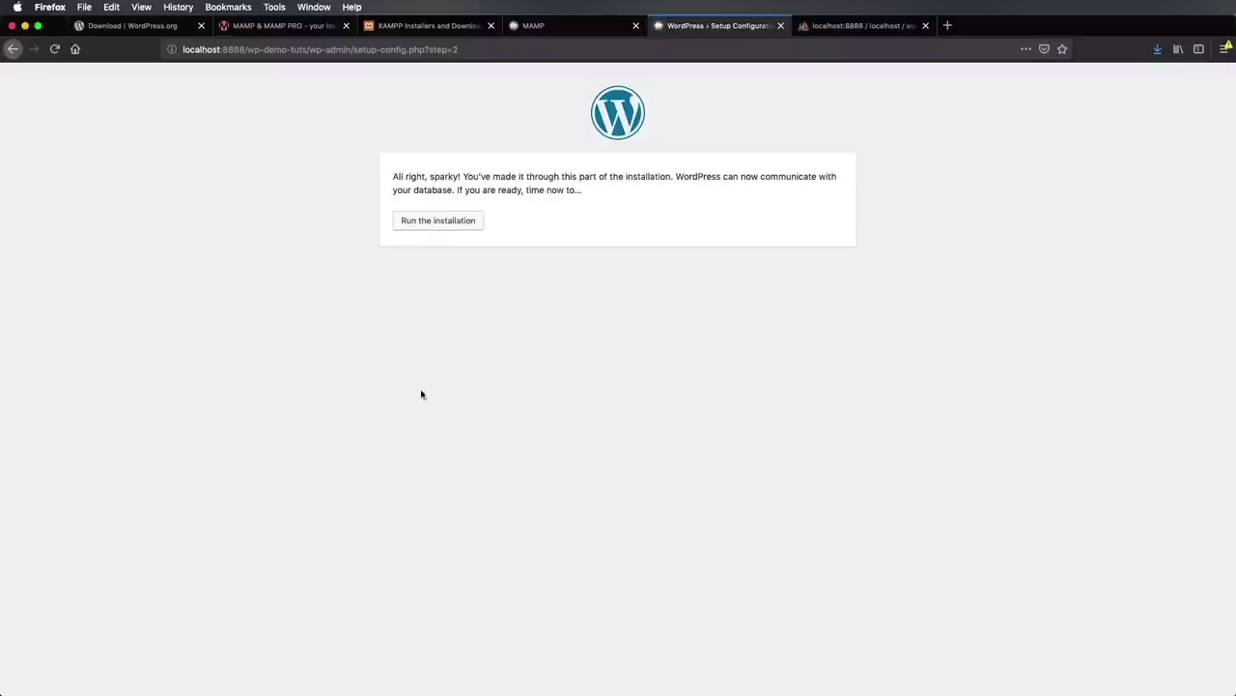
{"action": "left_click", "coordinate": [457, 224]}
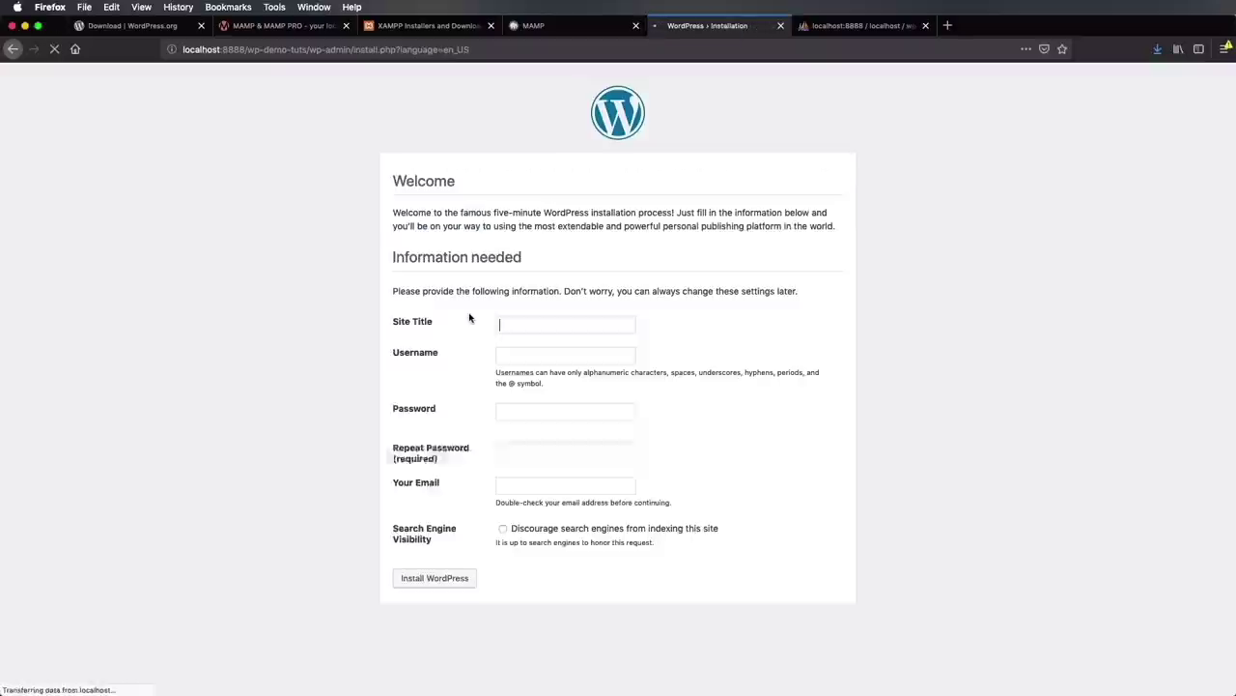
{"action": "left_click", "coordinate": [532, 324]}
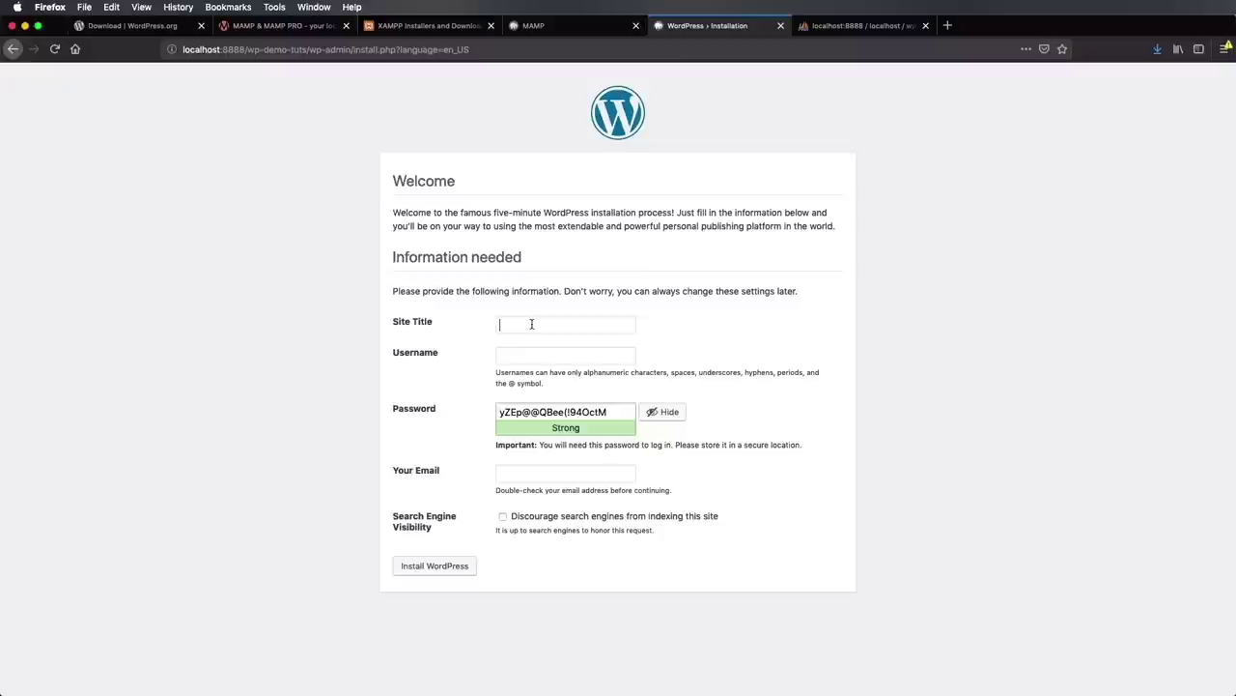
{"action": "type", "text": "WordPress Demo Tuts"}
- Set the admin username to admin with a custom weak password, confirming its use
{"action": "left_click", "coordinate": [563, 357]}
{"action": "type", "text": "admin"}
{"action": "key", "text": "Tab"}
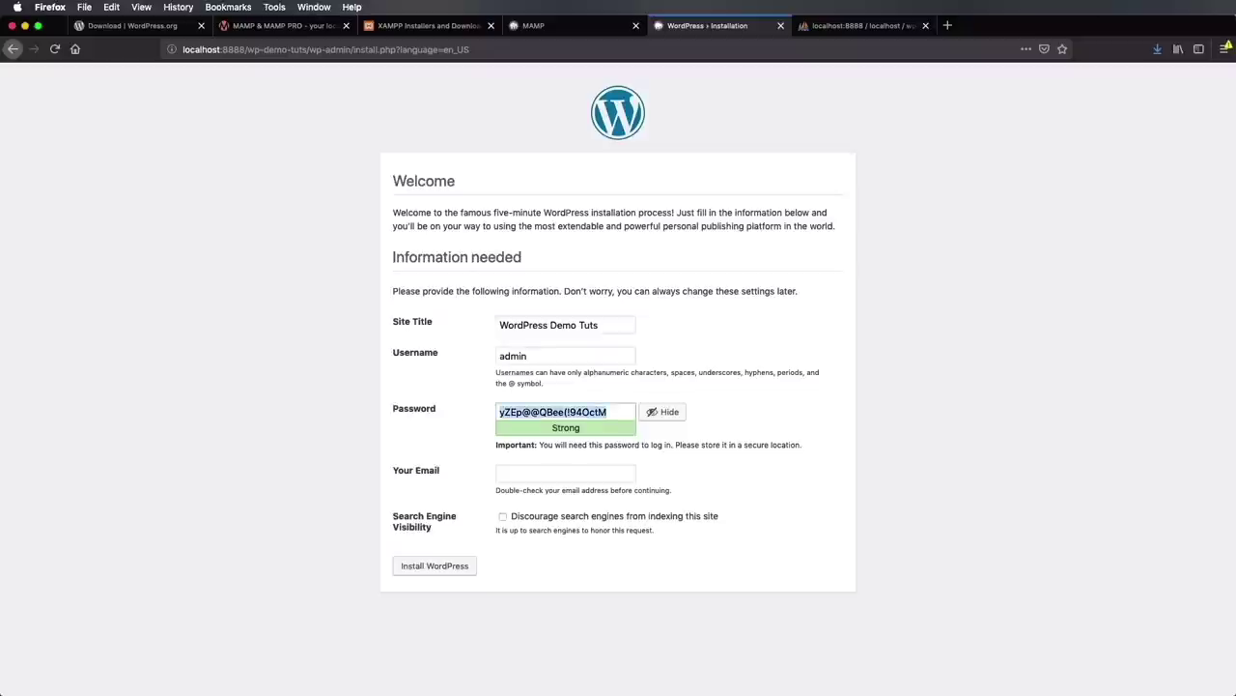
{"action": "key", "text": "BackSpace"}
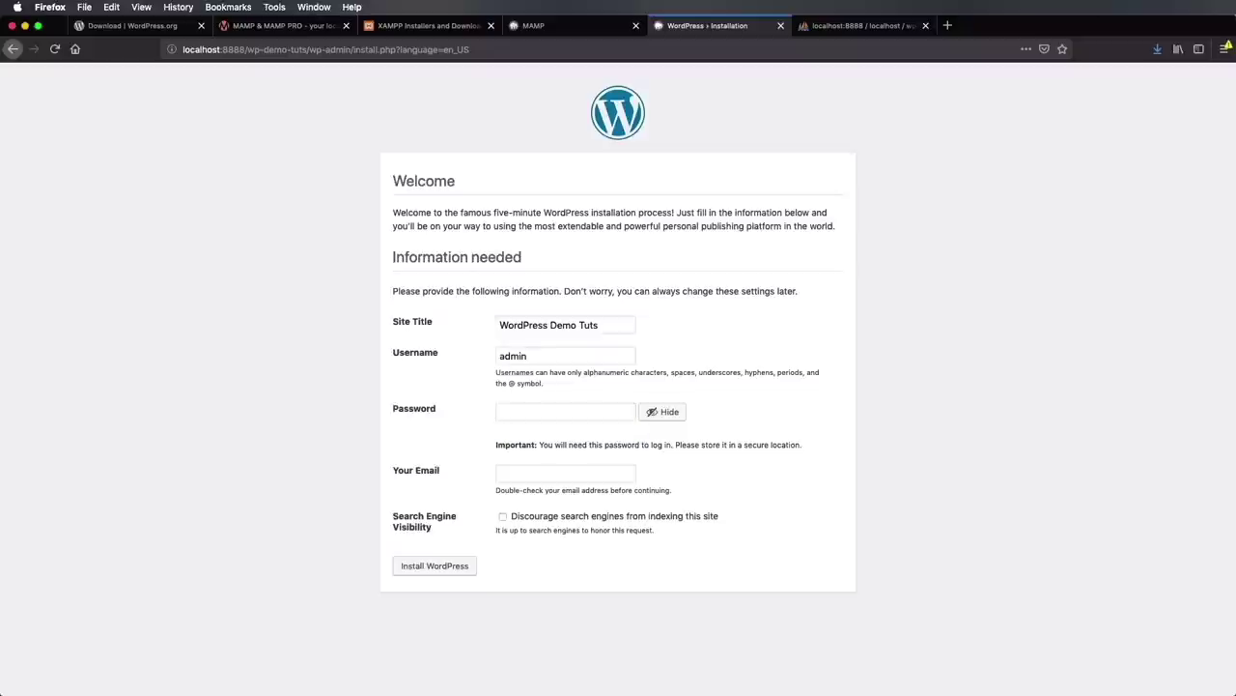
{"action": "type", "text": "password"}
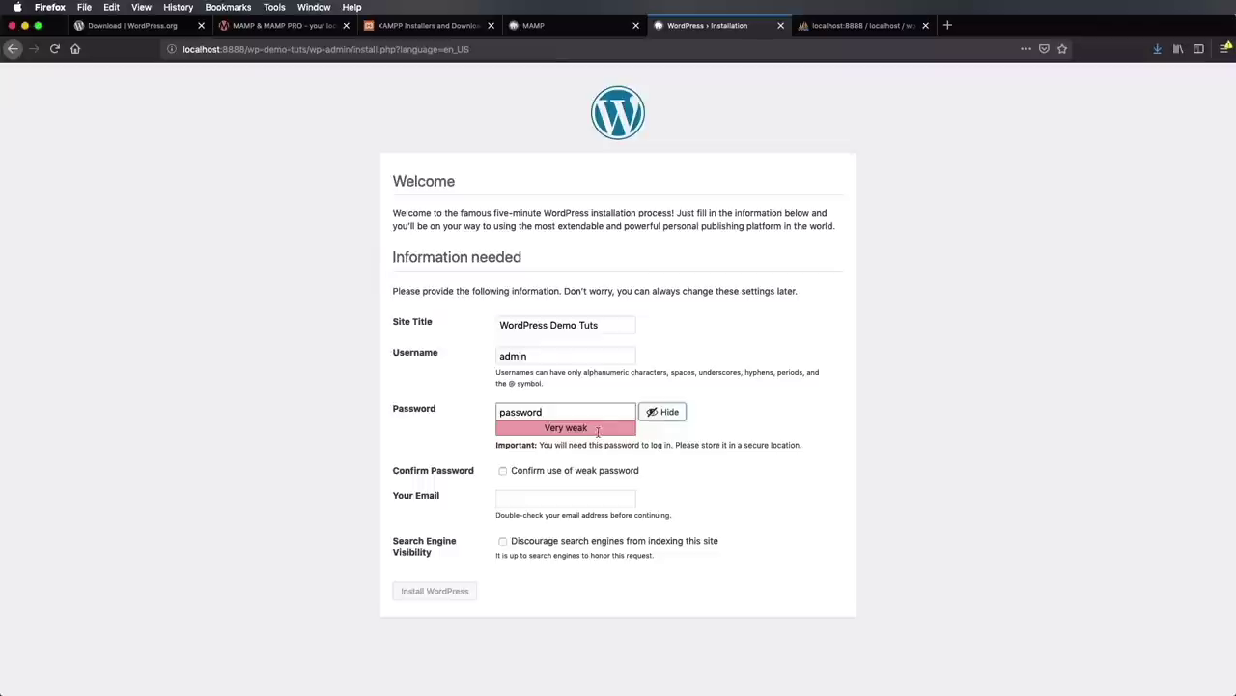
{"action": "left_click", "coordinate": [546, 473]}
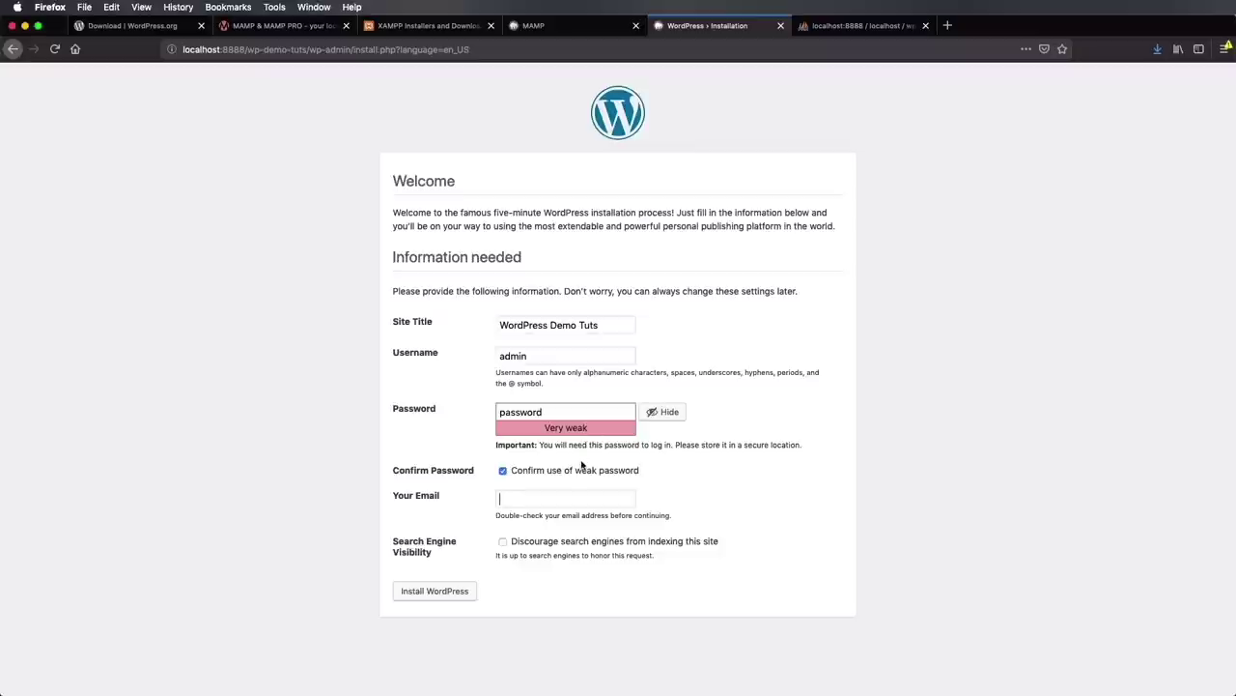
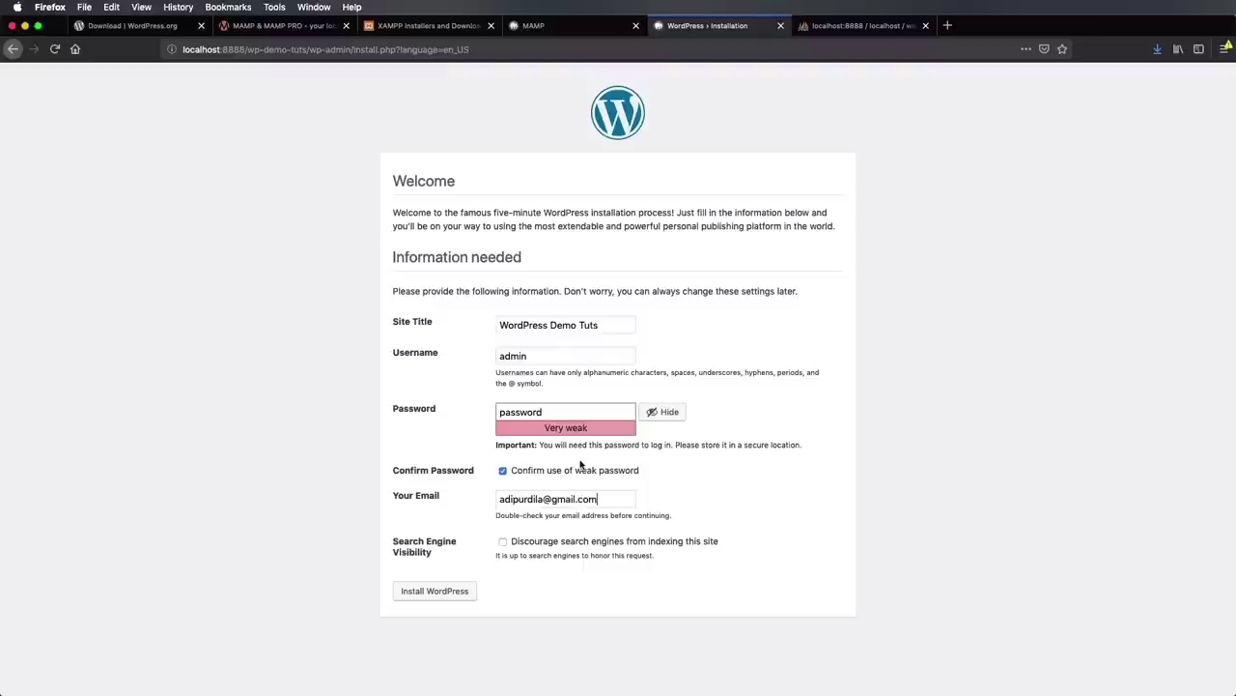
- Enter the admin's e-mail address, discourage search engines, install WordPress, and decline saving the login
{"action": "left_click", "coordinate": [537, 541]}
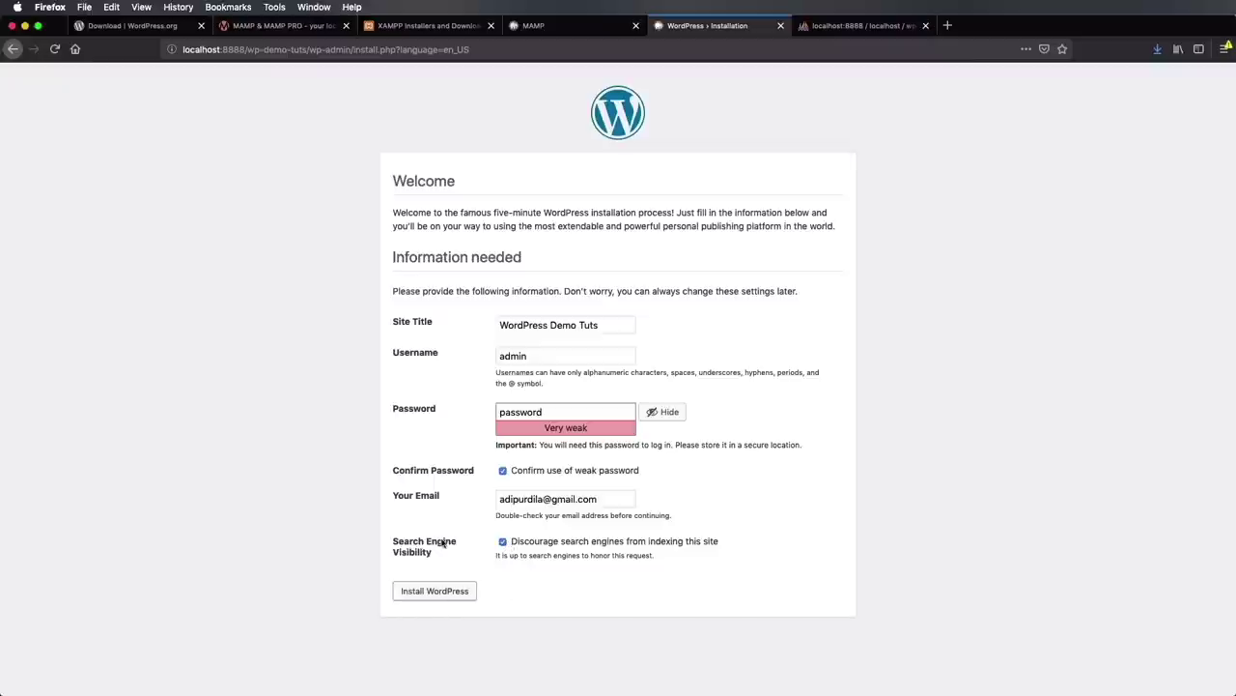
{"action": "left_click", "coordinate": [450, 590]}
{"action": "left_click", "coordinate": [239, 180]}
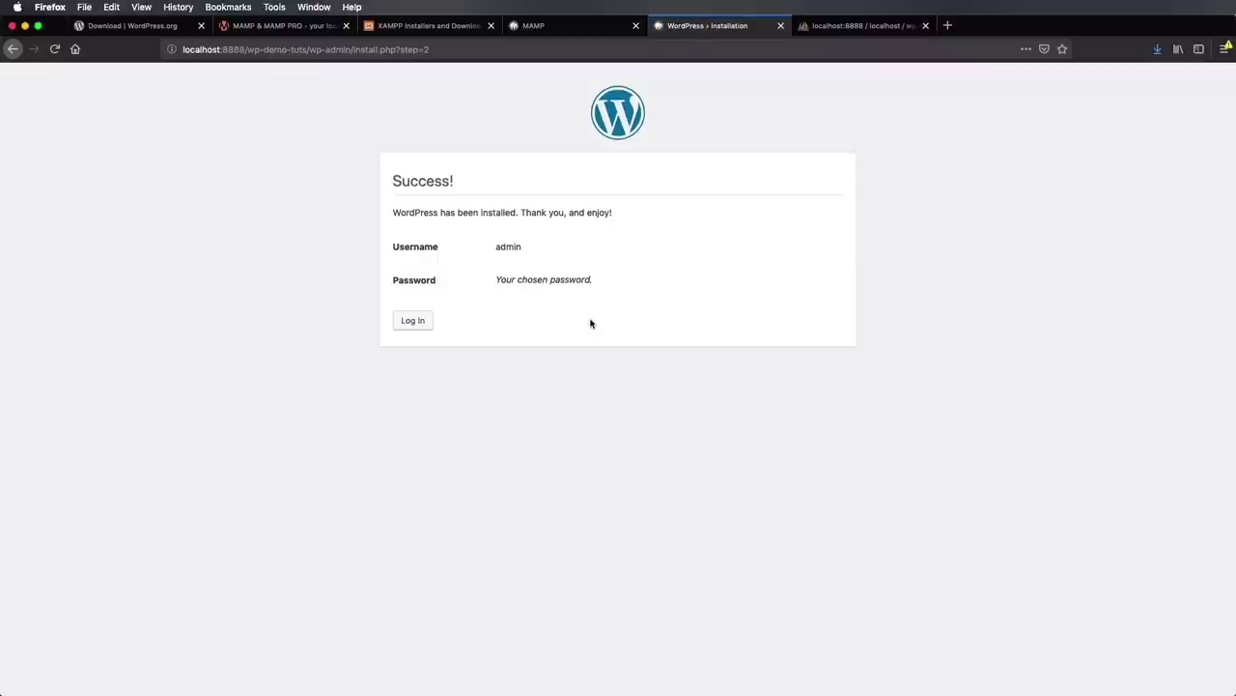
- Log in to the dashboard as admin with the account password, dismissing Firefox's save-login prompt
{"action": "left_click", "coordinate": [411, 323]}
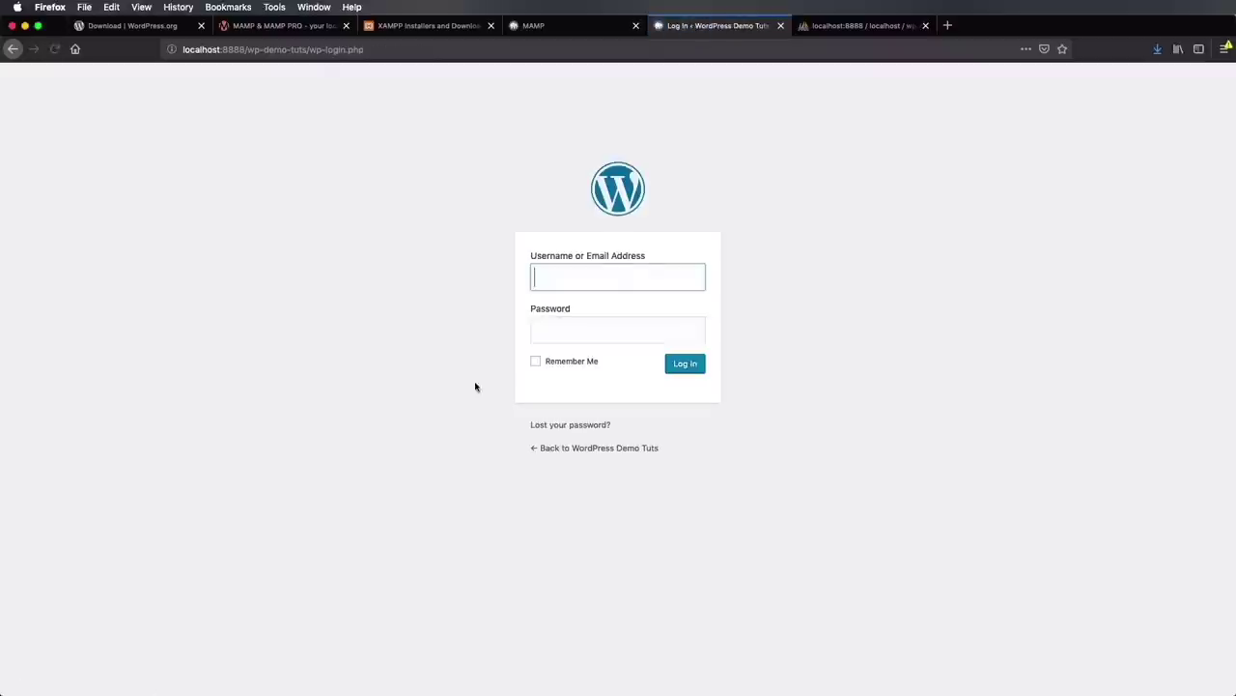
{"action": "type", "text": "admin"}
{"action": "key", "text": "Tab"}
{"action": "type", "text": "password"}
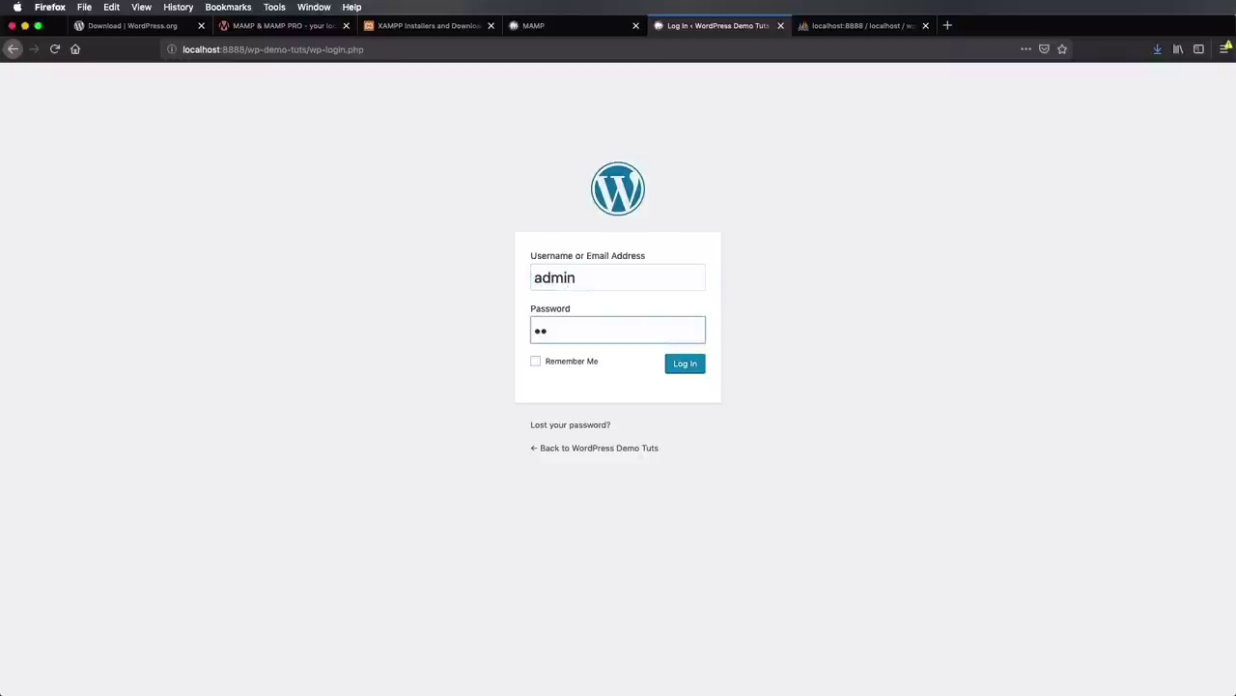
{"action": "key", "text": "Return"}
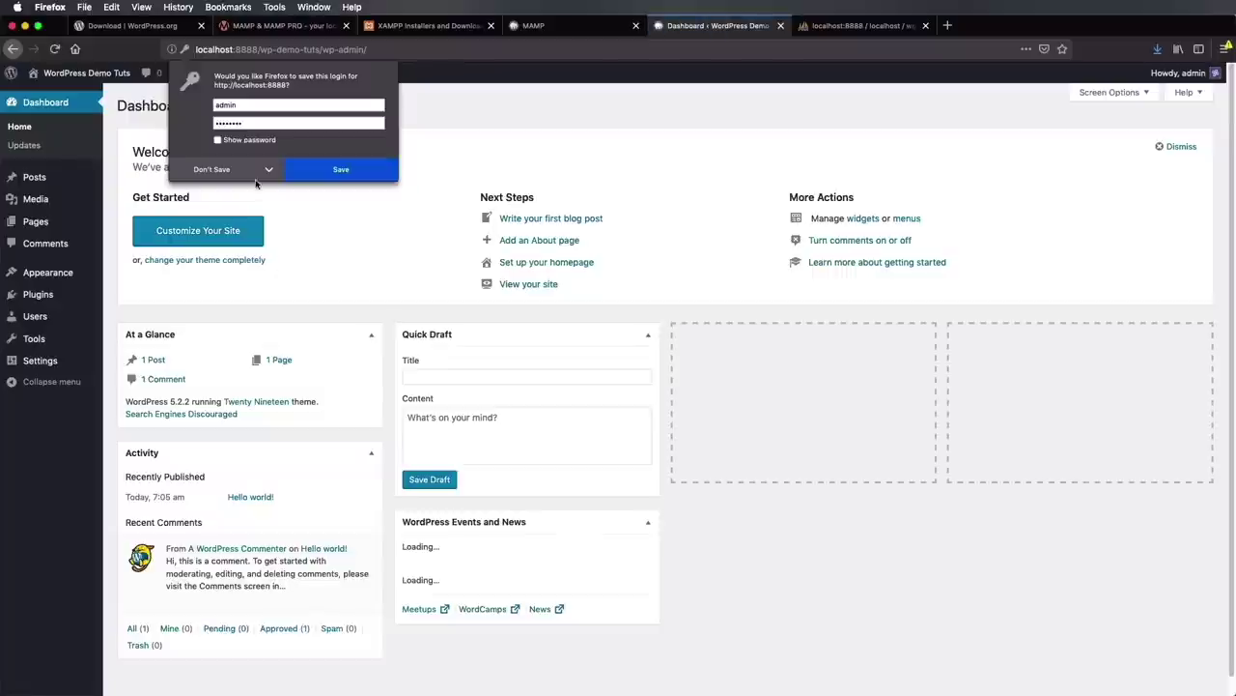
{"action": "left_click", "coordinate": [274, 176]}
{"action": "left_click", "coordinate": [238, 189]}
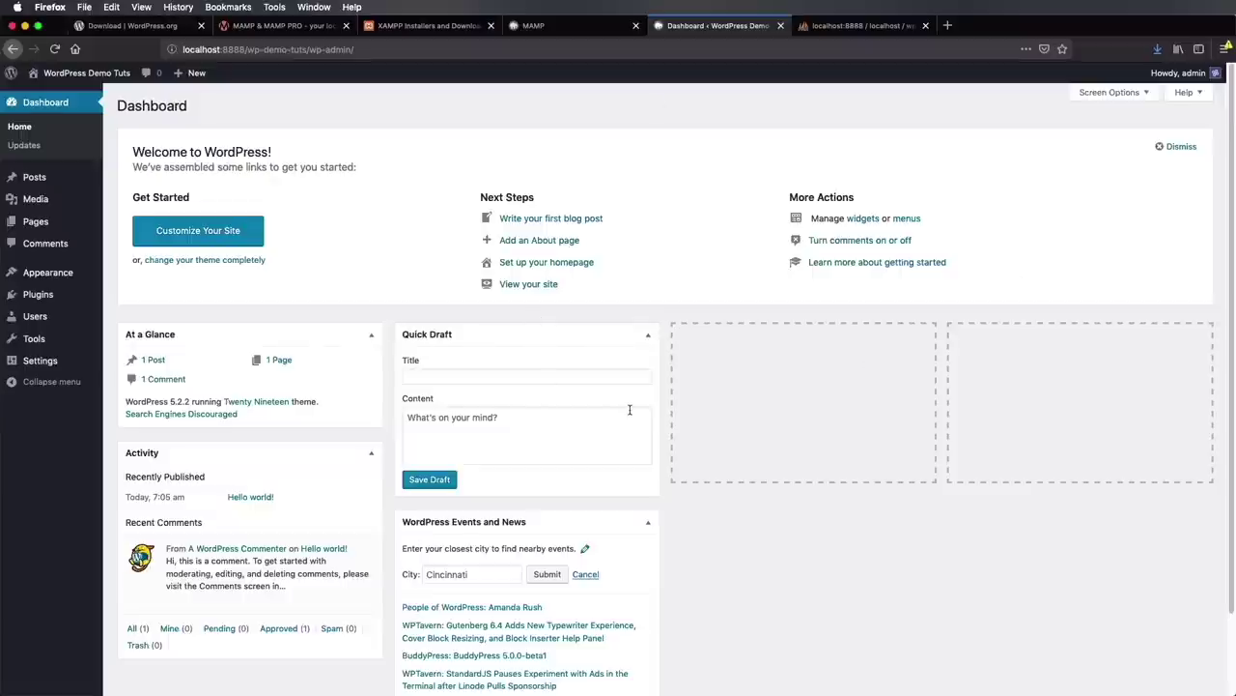
- Open the site's front page at localhost:8888/wp-demo-tuts in a new tab, then return to the Dashboard
{"action": "left_click_drag", "start_coordinate": [724, 25], "coordinate": [859, 29]}
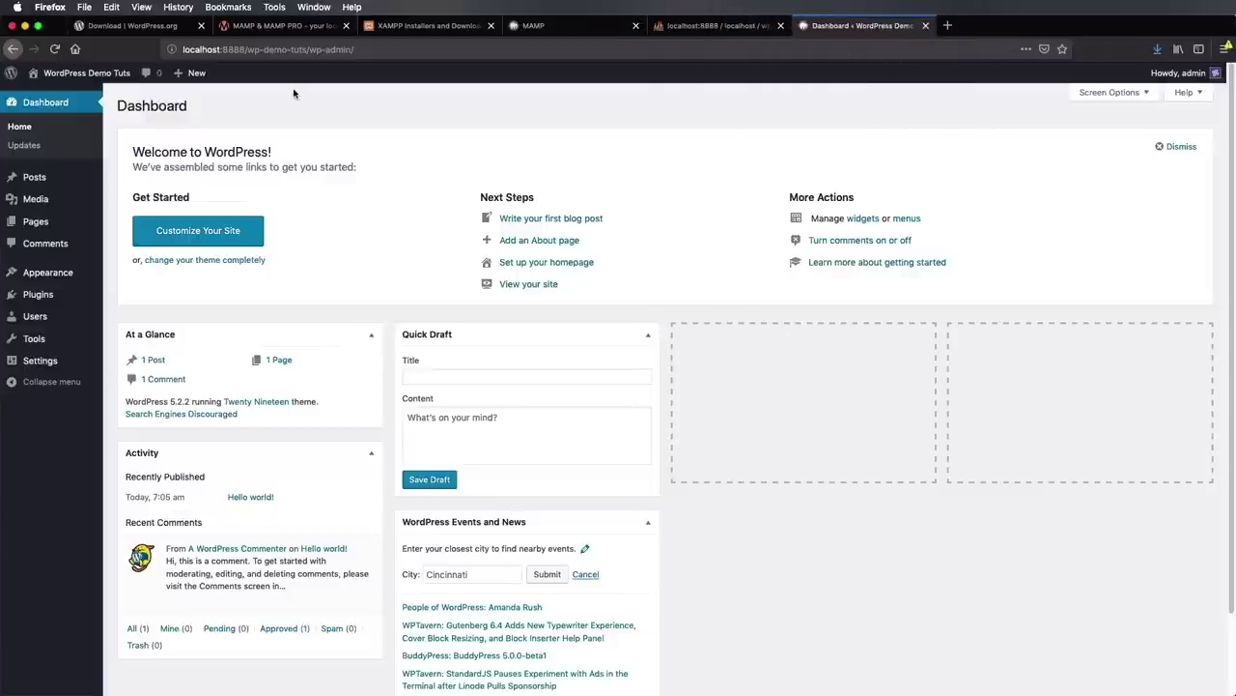
{"action": "mouse_move", "coordinate": [111, 75]}
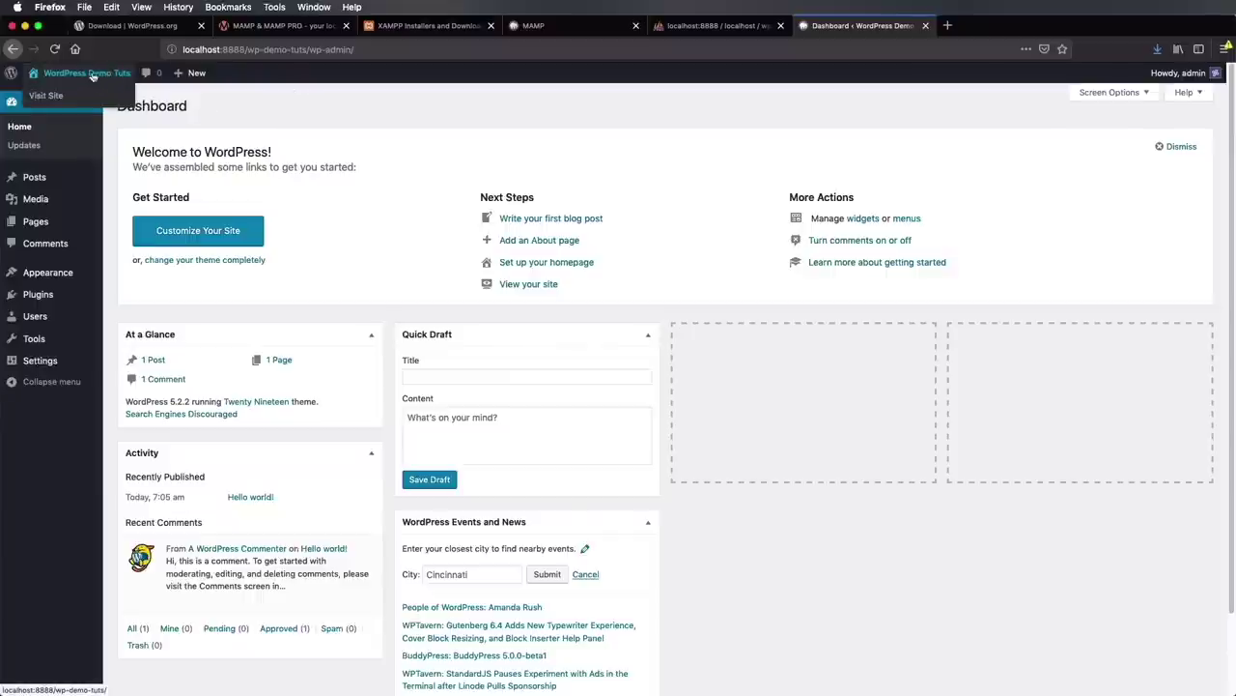
{"action": "left_click", "coordinate": [47, 98], "text": "super"}
{"action": "left_click", "coordinate": [980, 27]}
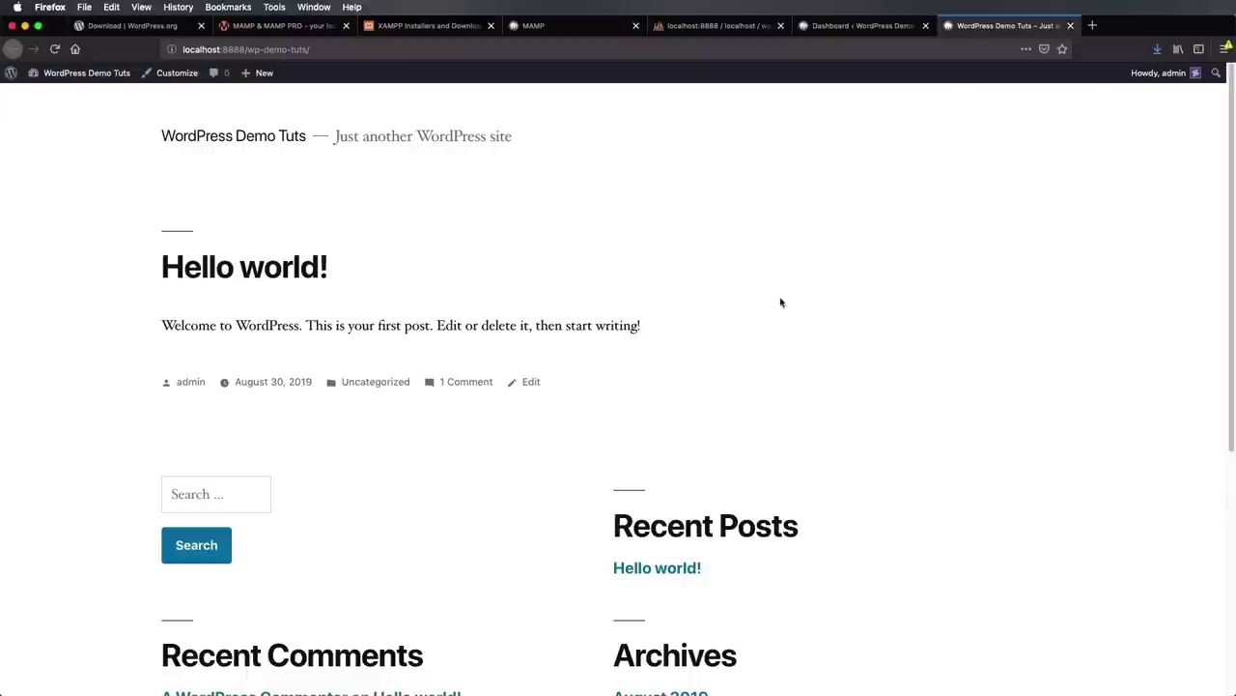
{"action": "scroll", "coordinate": [787, 299], "scroll_direction": "down", "scroll_amount": 5}
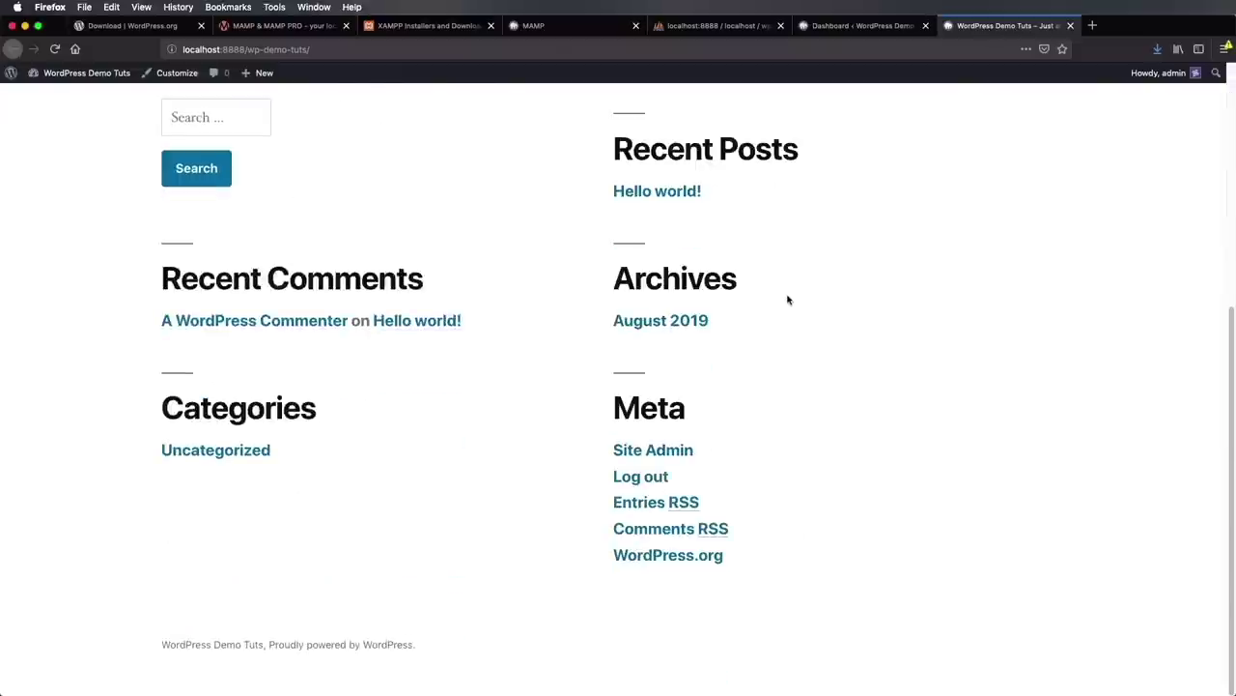
{"action": "scroll", "coordinate": [788, 300], "scroll_direction": "up", "scroll_amount": 5}
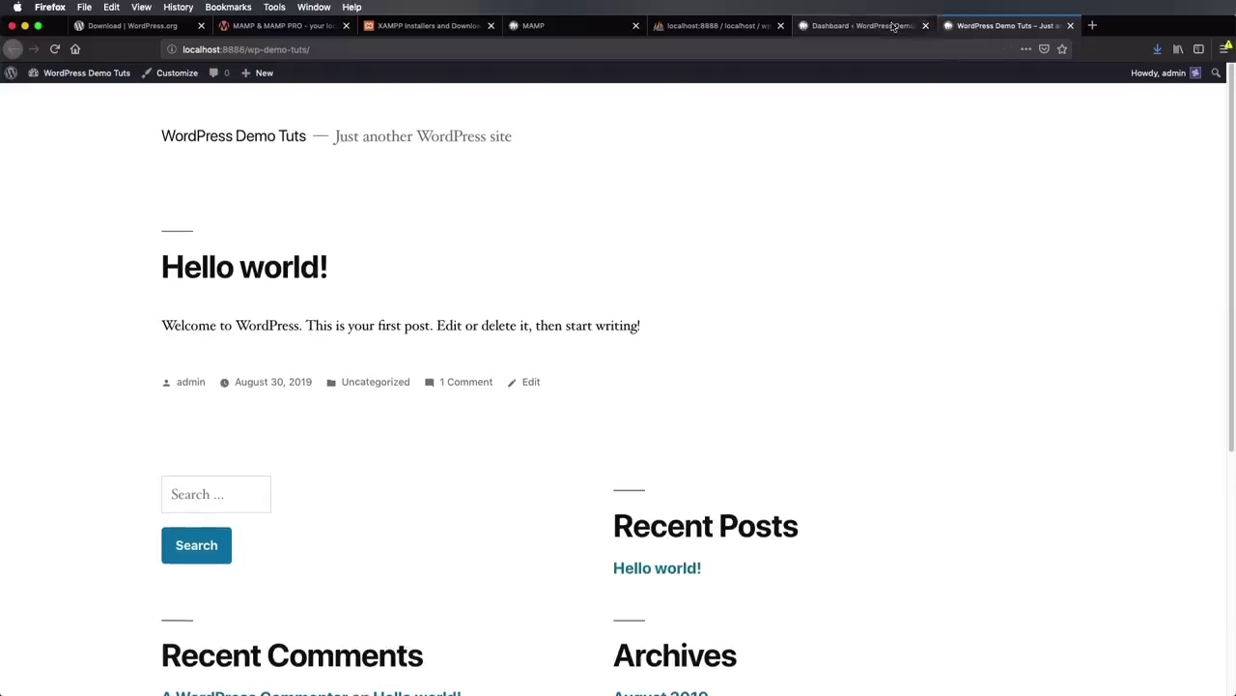
{"action": "left_click", "coordinate": [860, 25]}
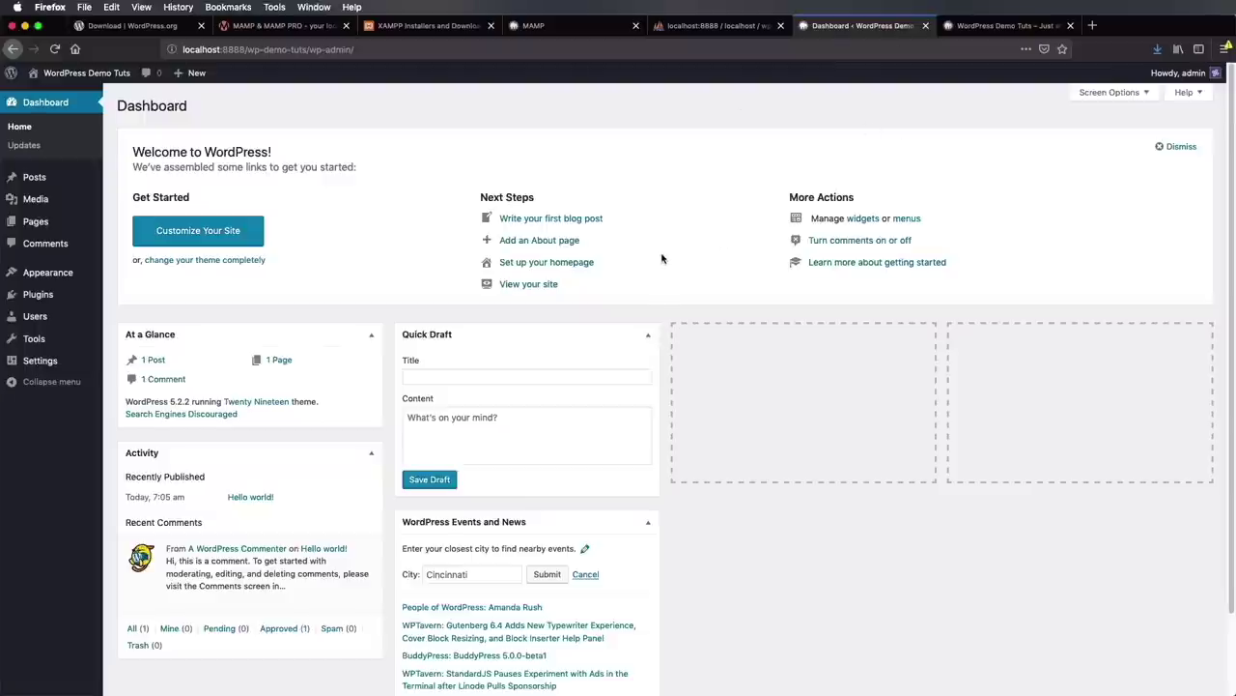
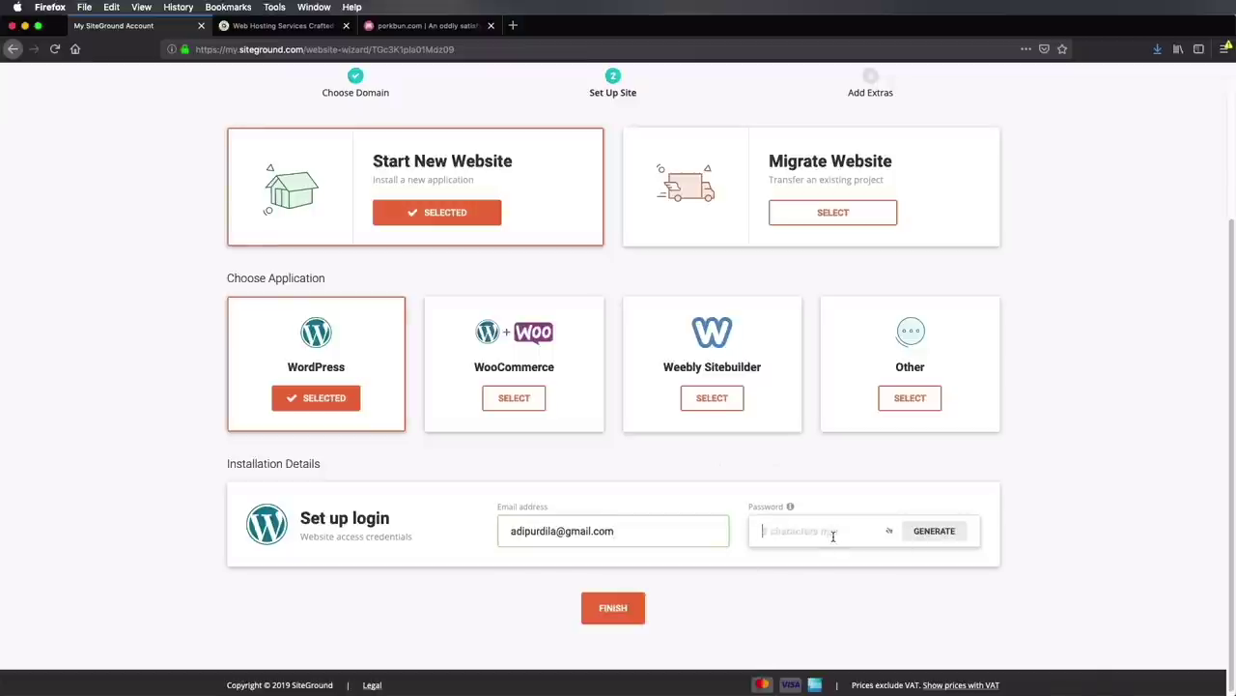
- Paste the website login password into the WordPress setup's Password field
{"action": "key", "text": "super+v"}
- Finish the WordPress setup and confirm the site-created message on the You Are All Set! page
{"action": "left_click", "coordinate": [599, 609]}
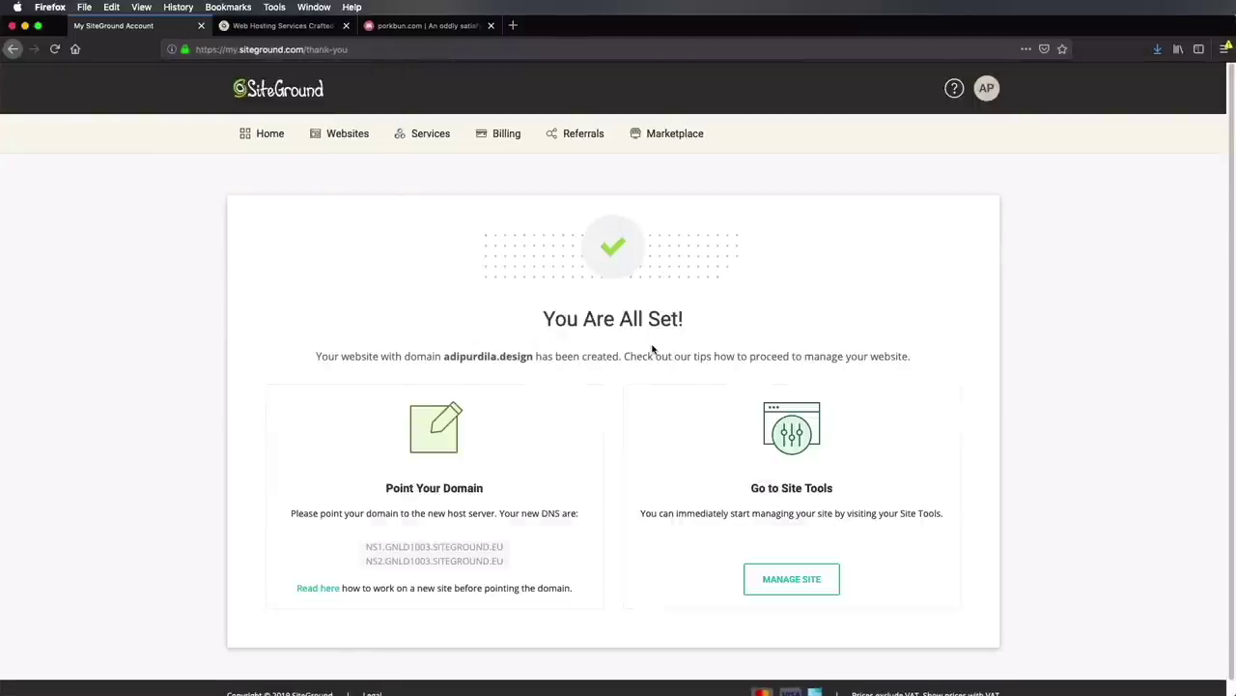
{"action": "left_click_drag", "start_coordinate": [373, 355], "coordinate": [608, 356]}
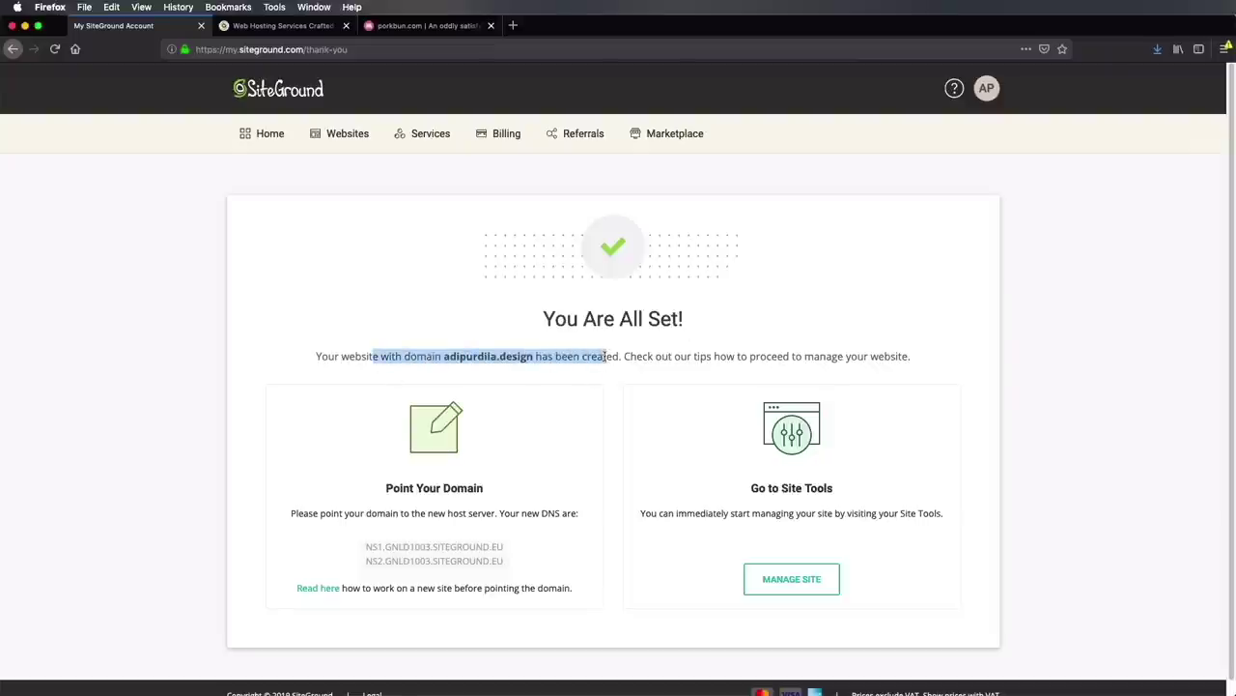
{"action": "left_click", "coordinate": [606, 356]}
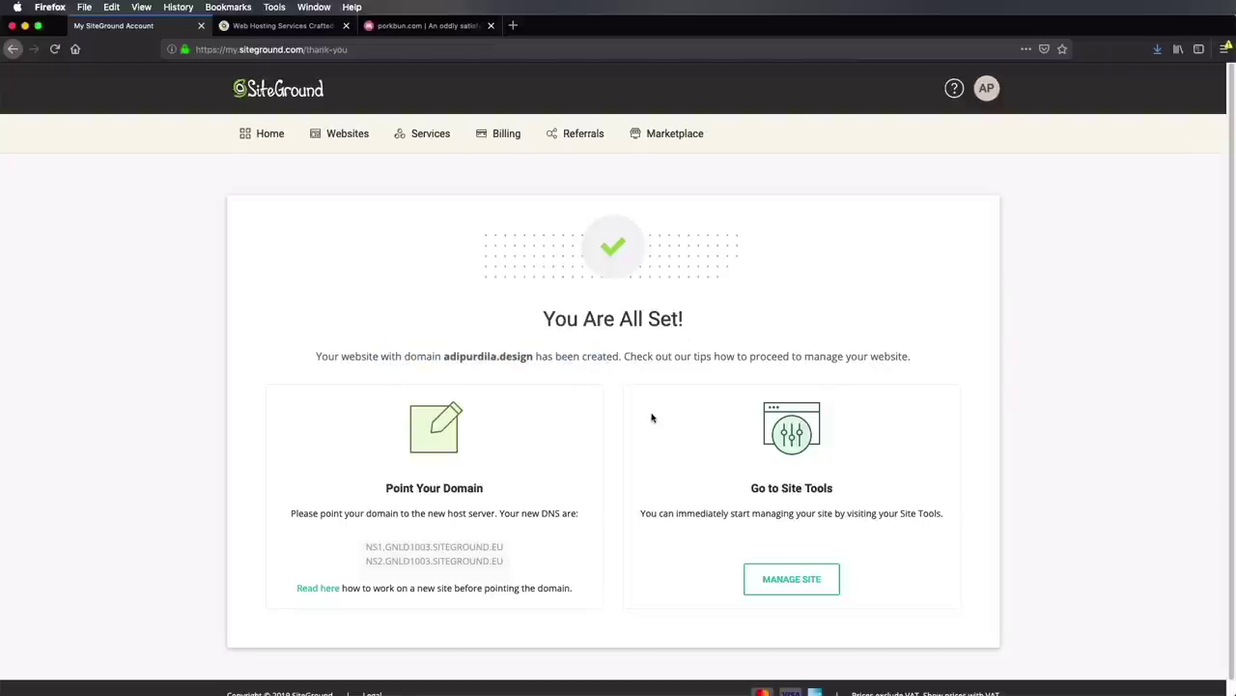
{"action": "left_click", "coordinate": [513, 25]}
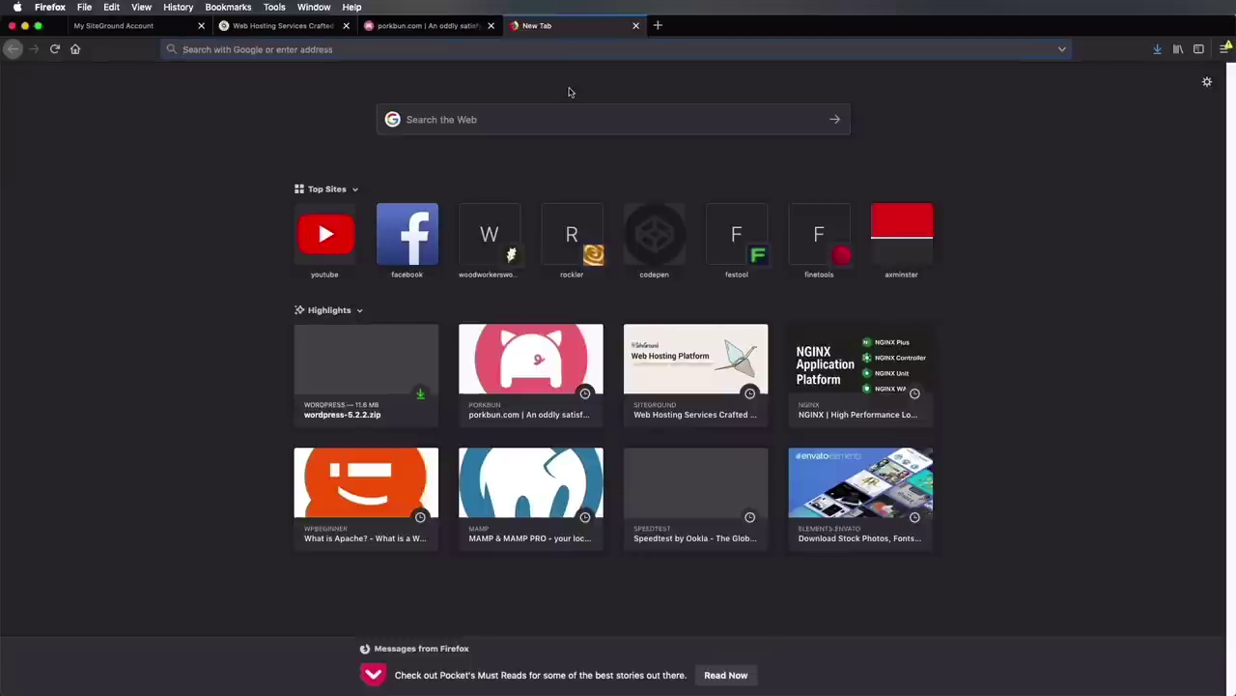
- Load the domain in the new tab and confirm it still shows Porkbun's 'Parked on the Bun!' page
{"action": "type", "text": "adipurdila.design"}
{"action": "key", "text": "Return"}
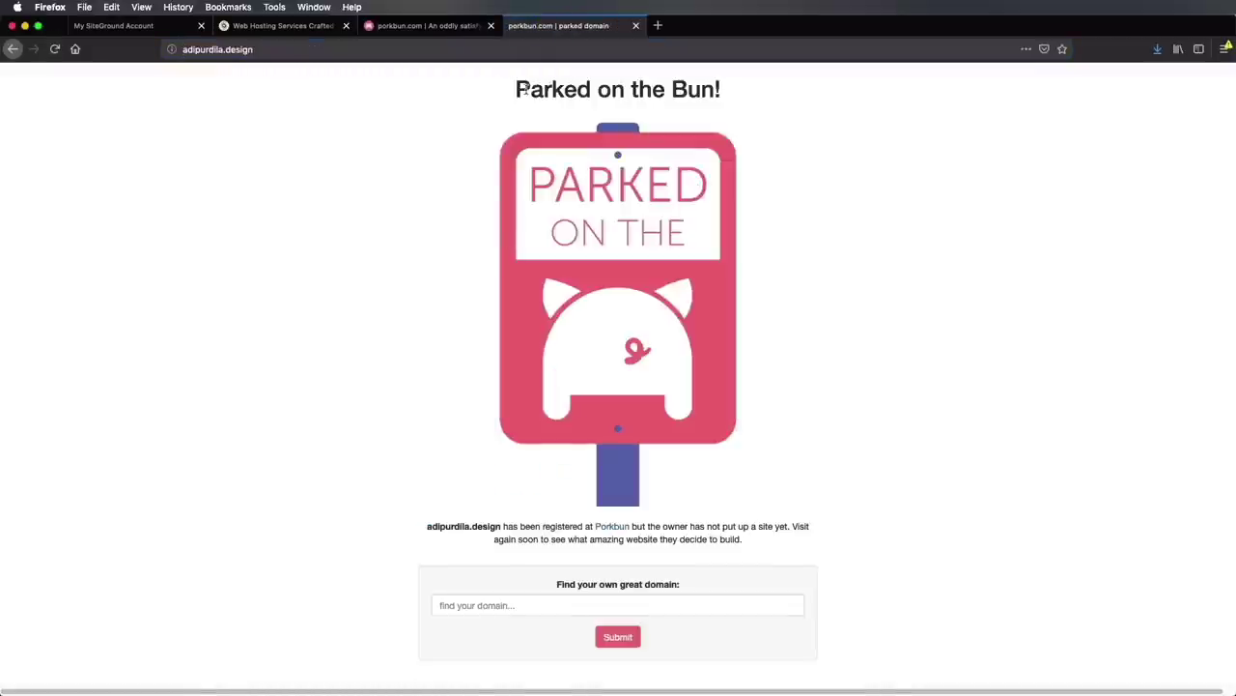
{"action": "left_click_drag", "start_coordinate": [527, 89], "coordinate": [793, 109]}
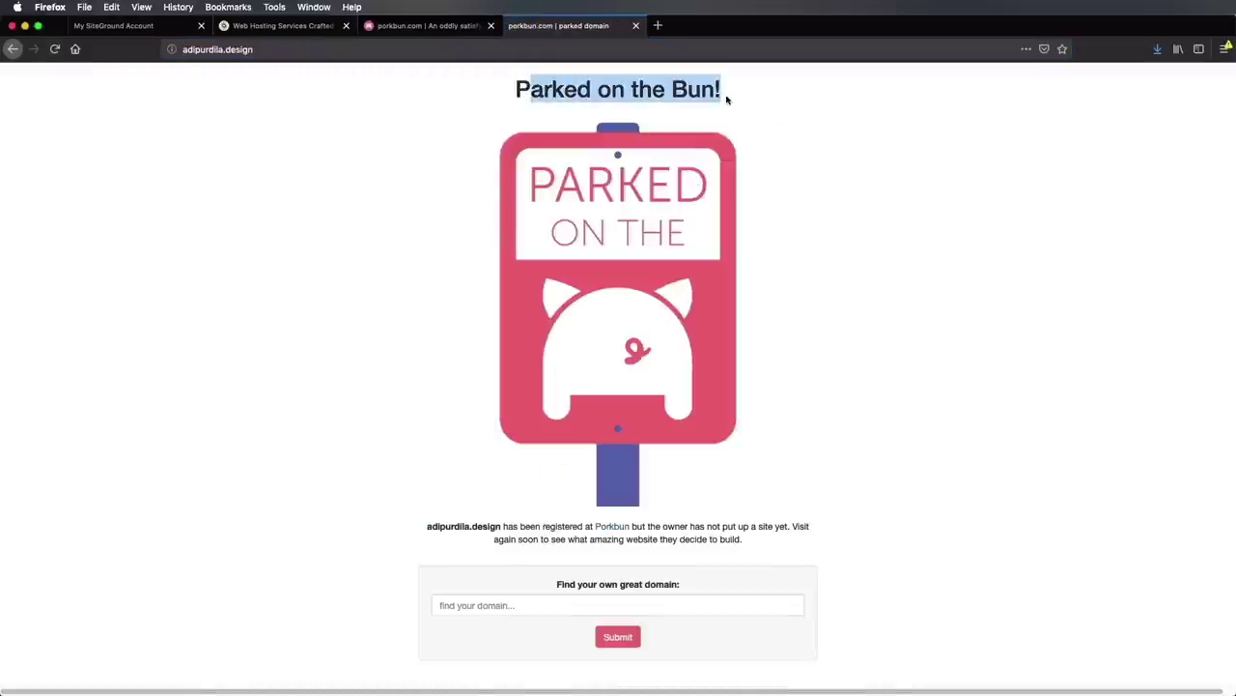
{"action": "left_click", "coordinate": [641, 83]}
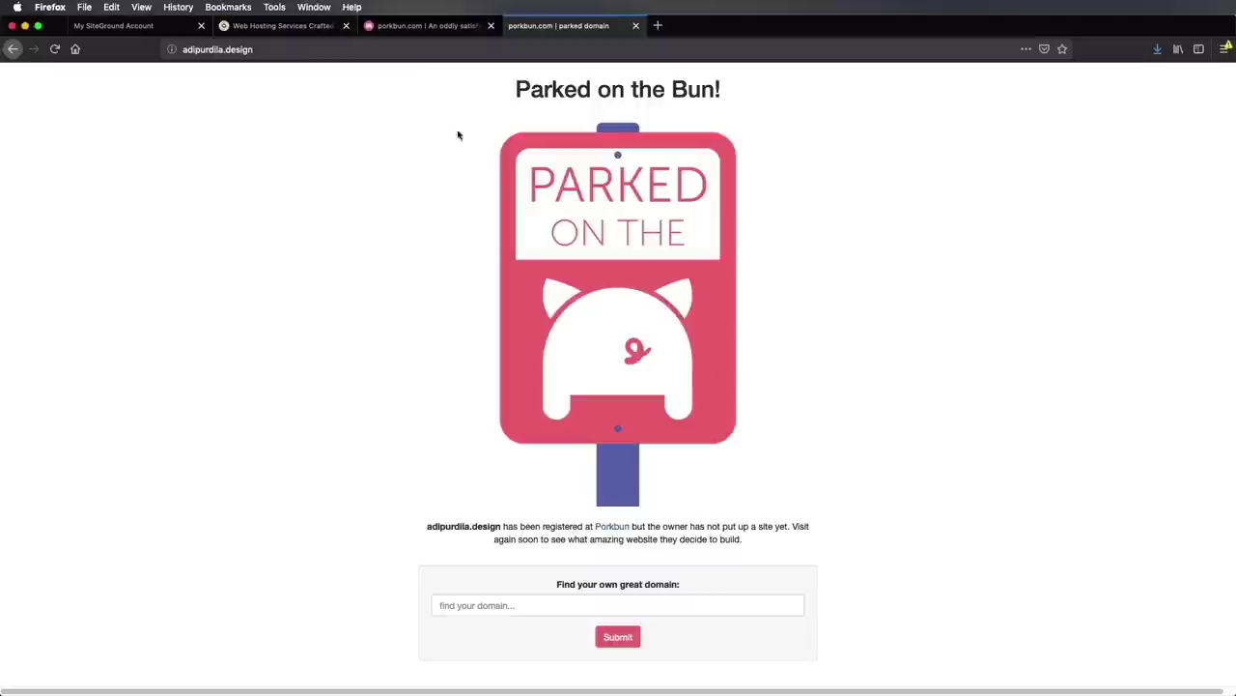
{"action": "left_click", "coordinate": [274, 27]}
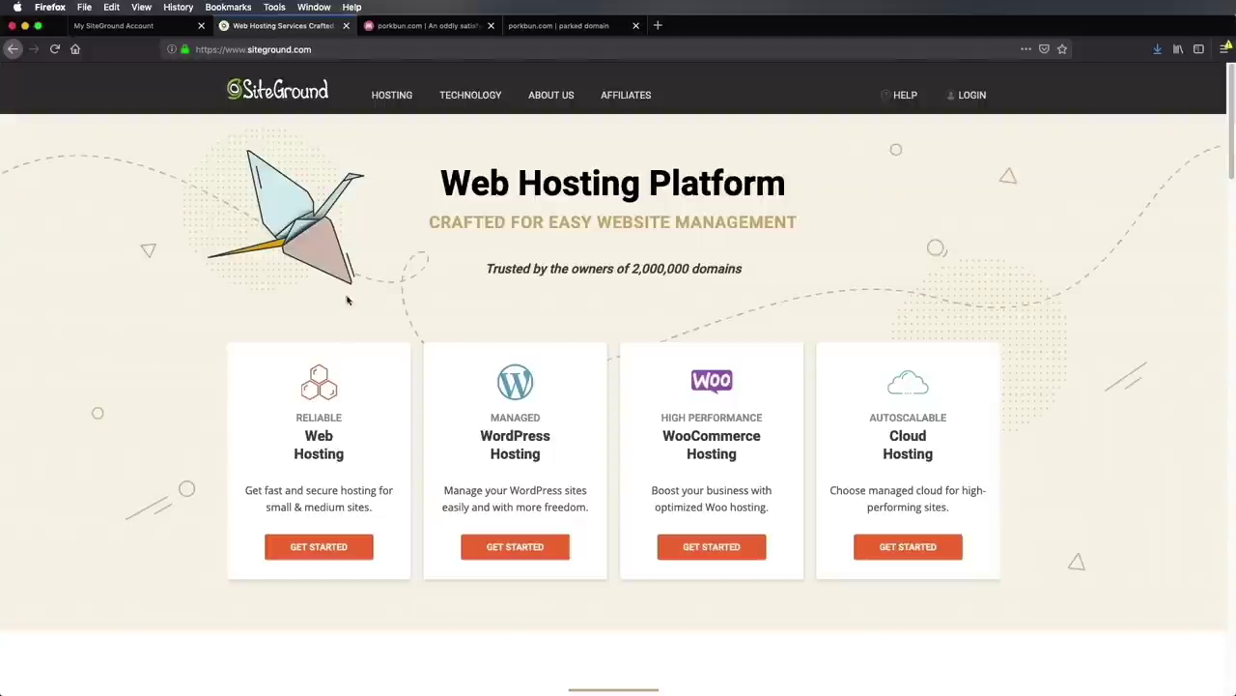
- Close the hosting homepage tab and copy the NS1/NS2 SiteGround nameservers from the confirmation page
{"action": "middle_click", "coordinate": [266, 27]}
{"action": "left_click", "coordinate": [113, 25]}
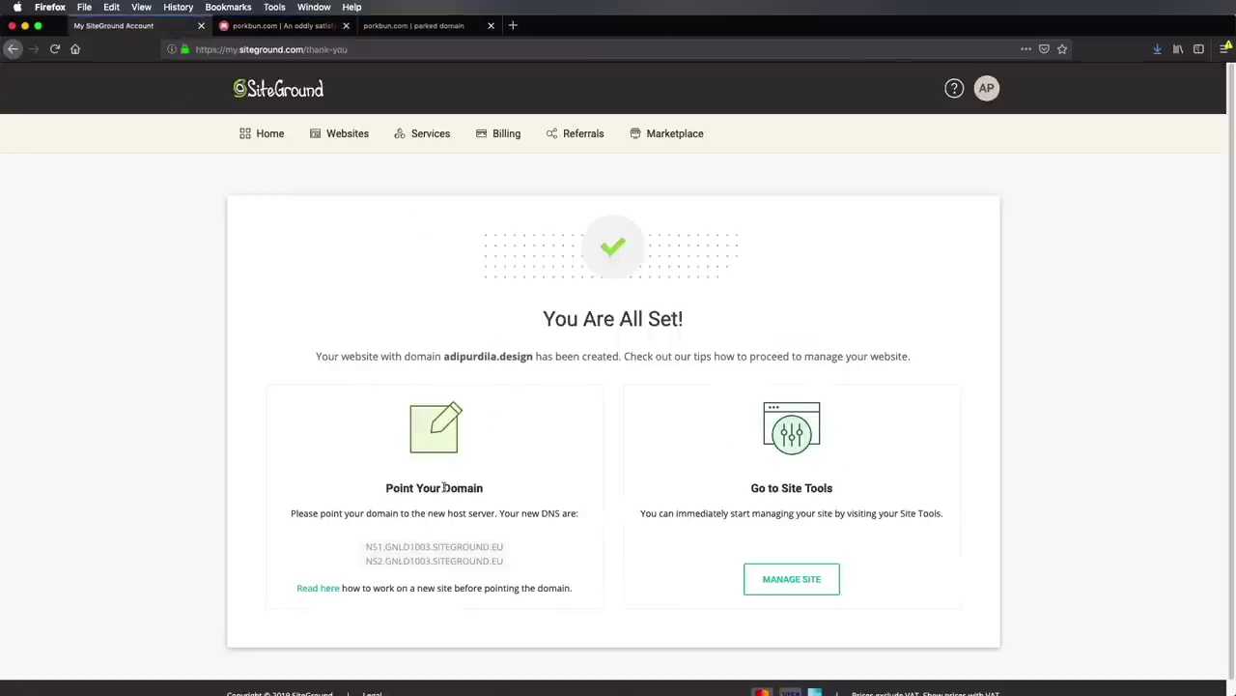
{"action": "left_click_drag", "start_coordinate": [368, 548], "coordinate": [505, 563]}
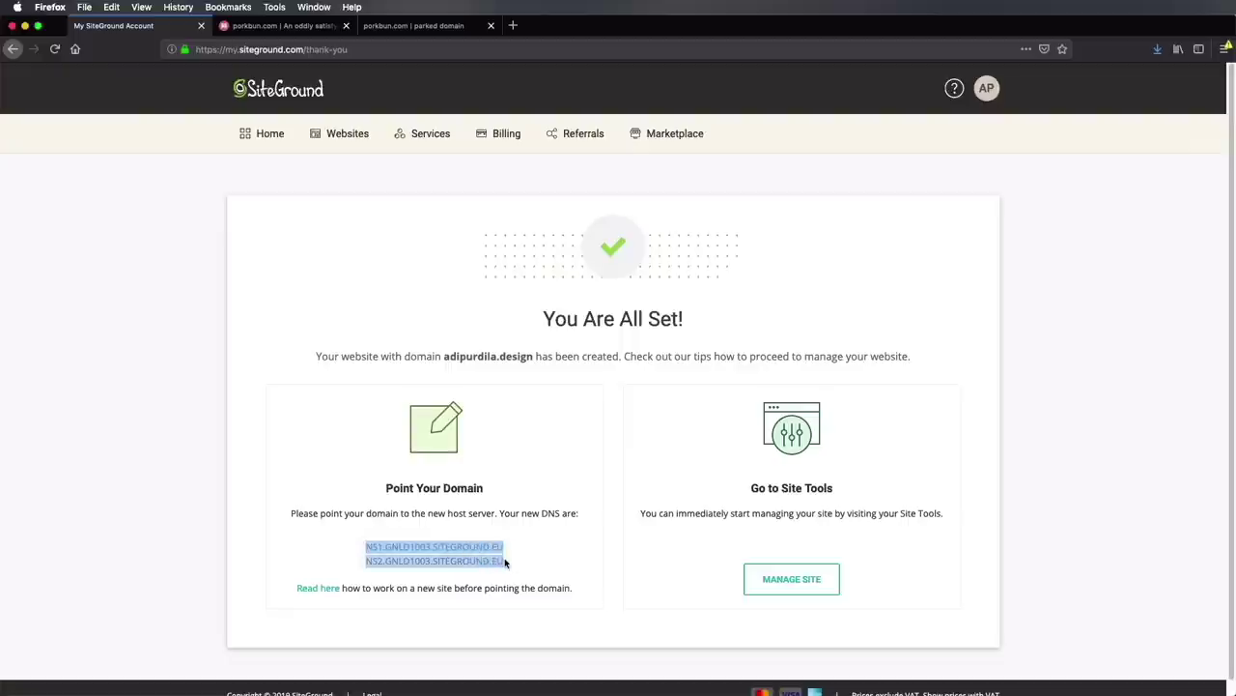
{"action": "left_click", "coordinate": [512, 556]}
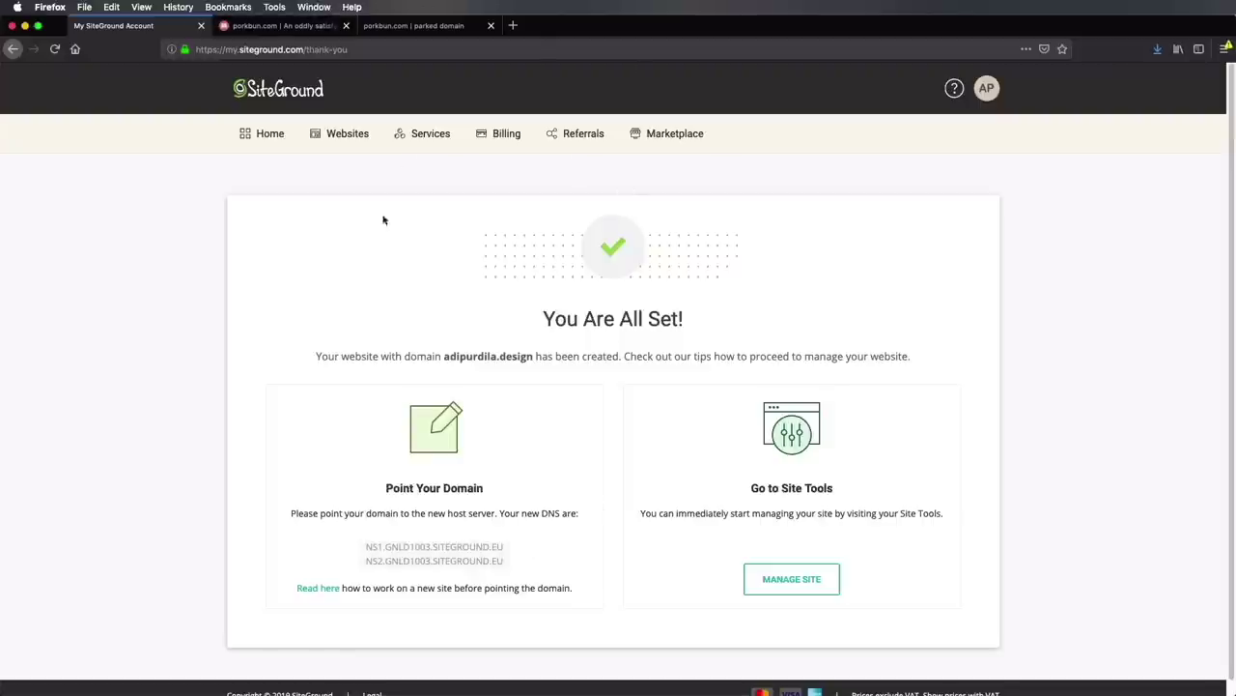
{"action": "left_click", "coordinate": [281, 31]}
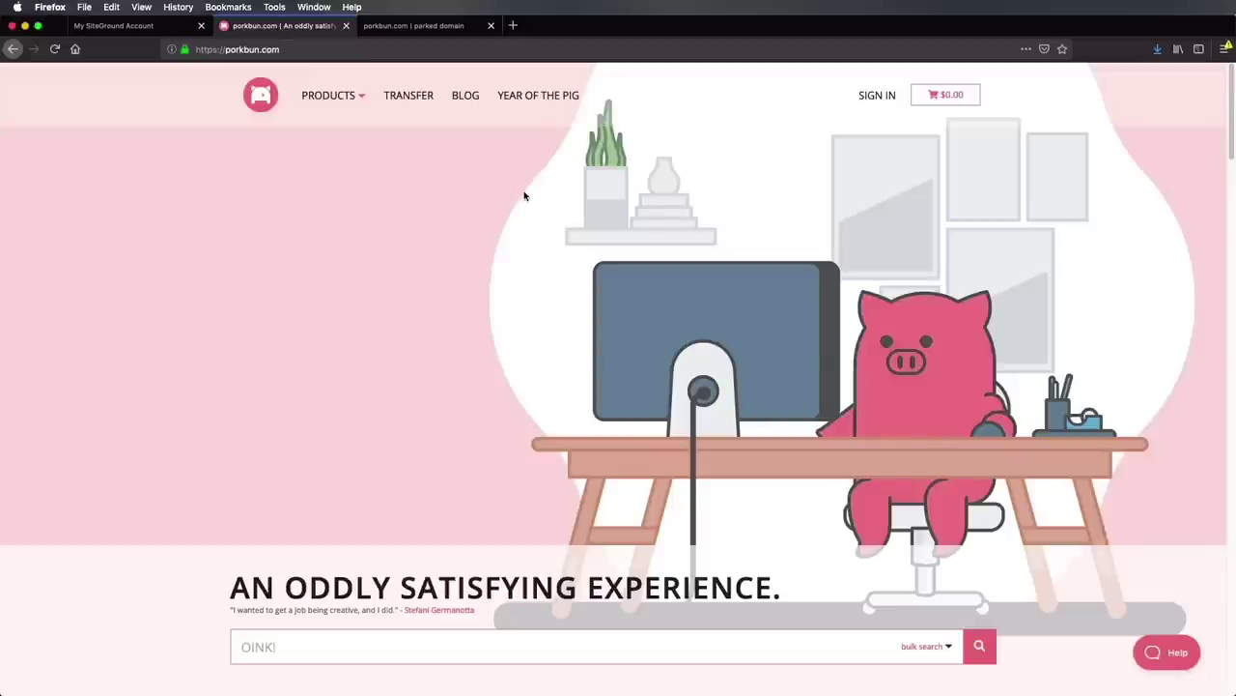
- Sign in to Porkbun and expand the domain's details under Domain Management
{"action": "left_click", "coordinate": [884, 98]}
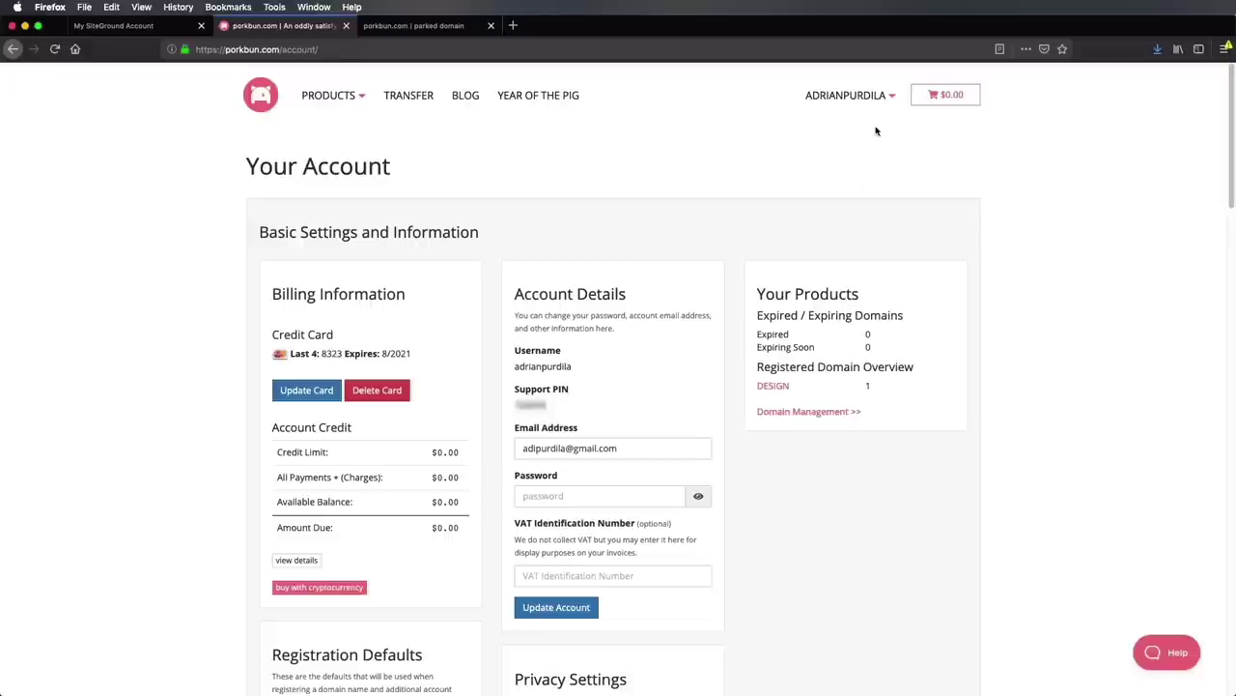
{"action": "left_click", "coordinate": [877, 99]}
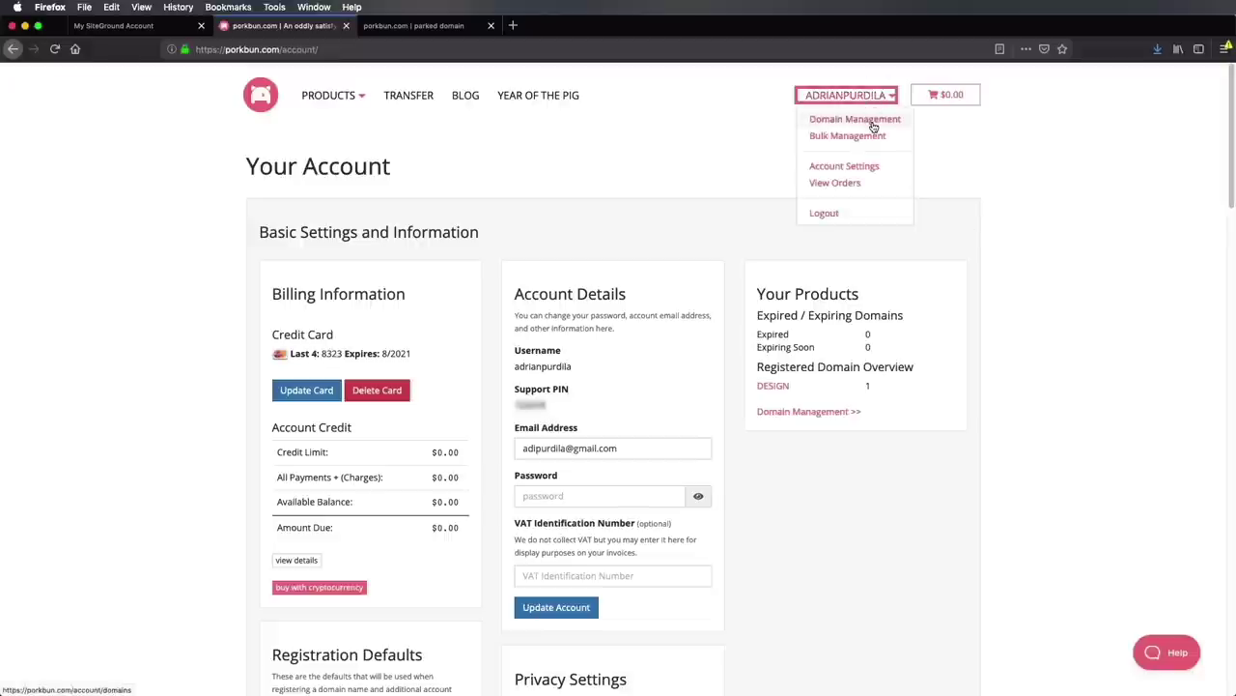
{"action": "left_click", "coordinate": [874, 119]}
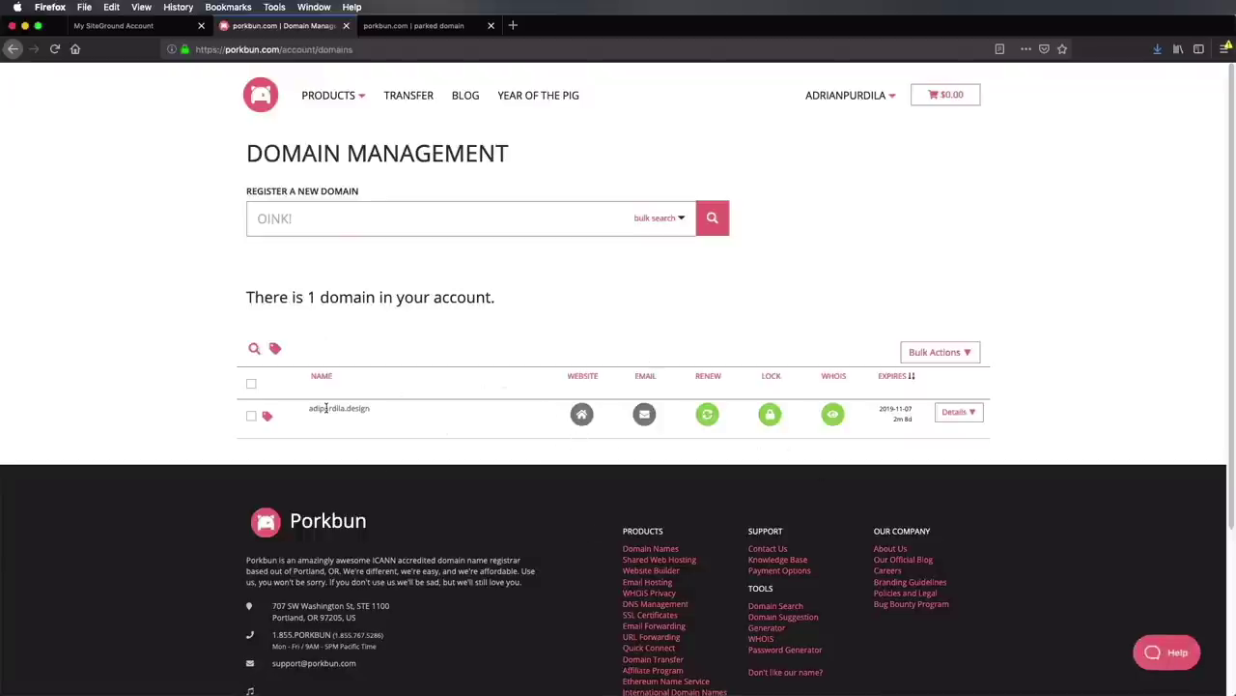
{"action": "left_click", "coordinate": [974, 412]}
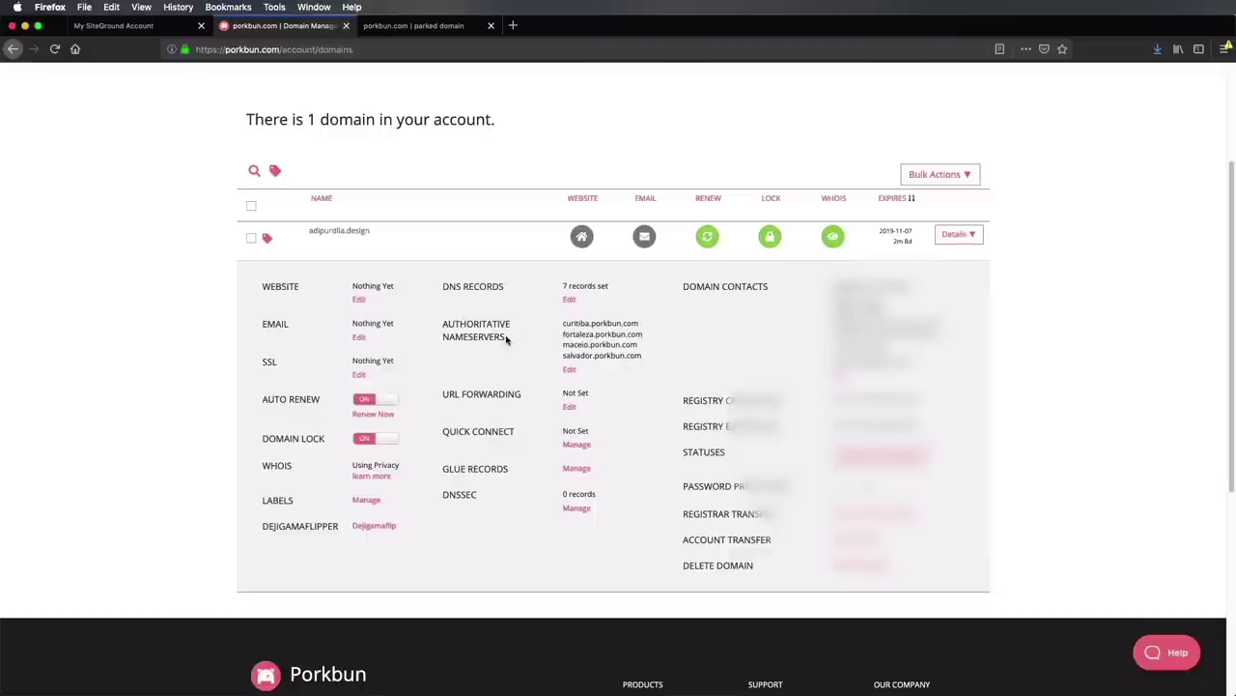
- Replace the four Porkbun nameservers with ns1.gnld1003.siteground.eu and ns2.gnld1003.siteground.eu and submit
{"action": "left_click", "coordinate": [571, 372]}
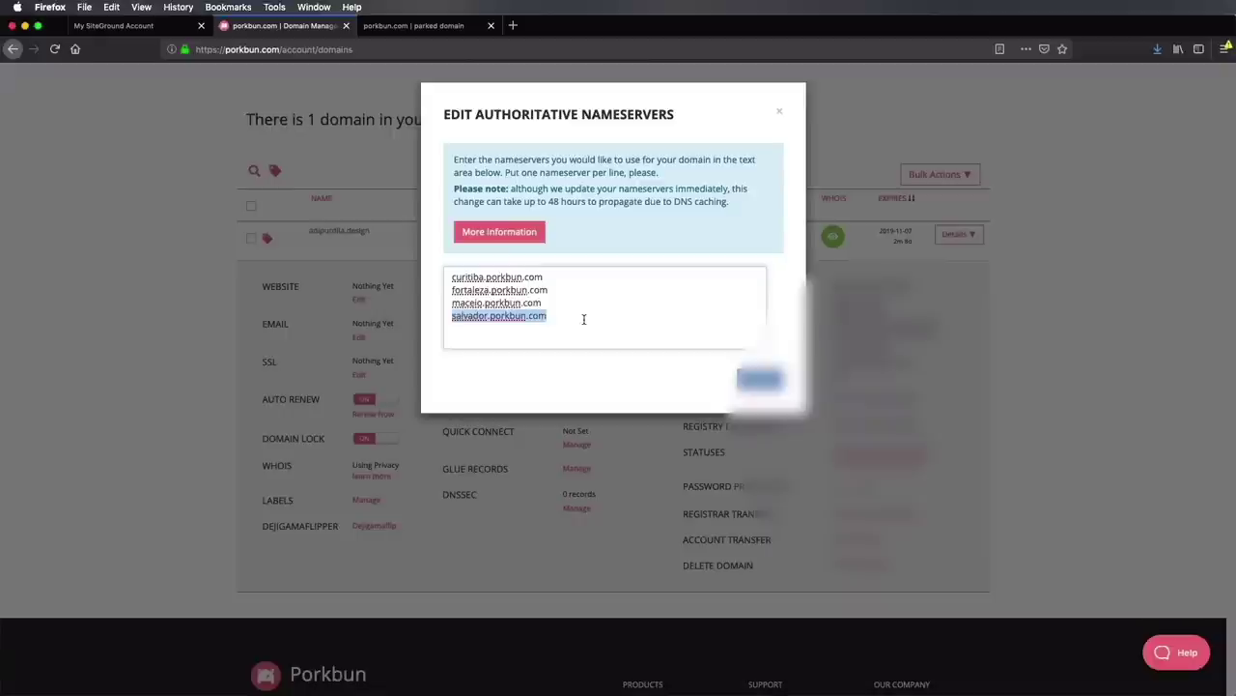
{"action": "left_click_drag", "start_coordinate": [577, 312], "coordinate": [438, 274]}
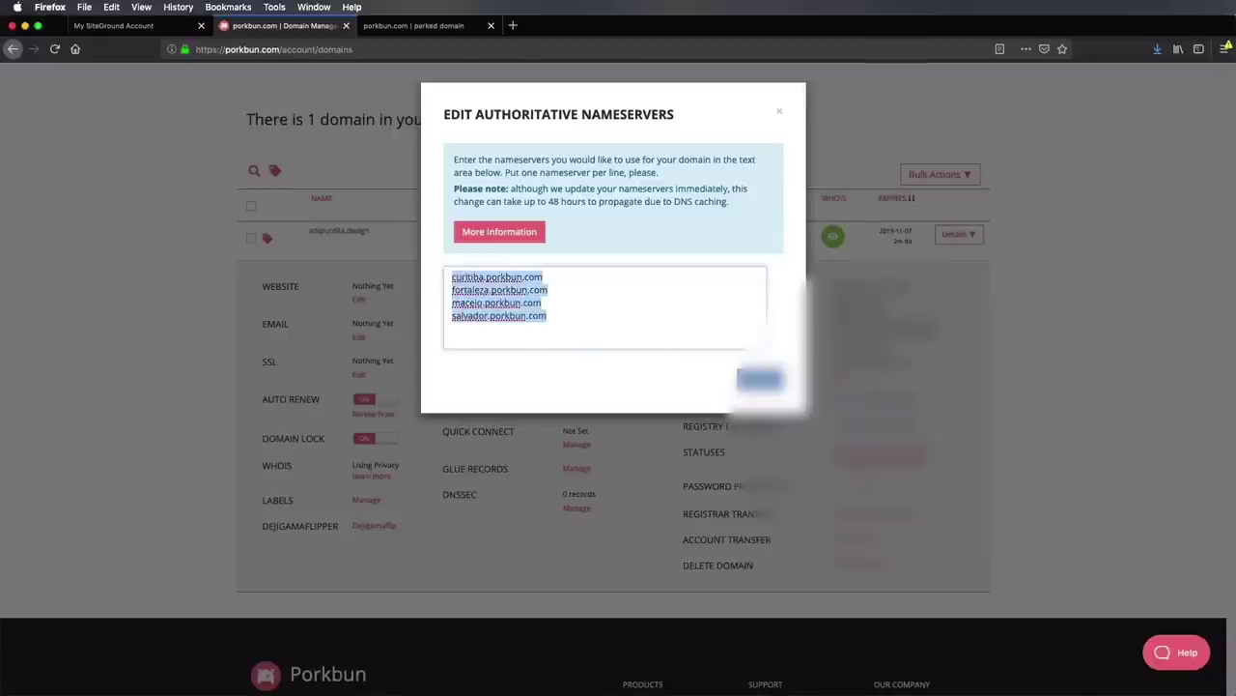
{"action": "key", "text": "BackSpace"}
{"action": "type", "text": "ns1.gnld1003.siteground.eu  ns2.gnld1003.siteground.eu"}
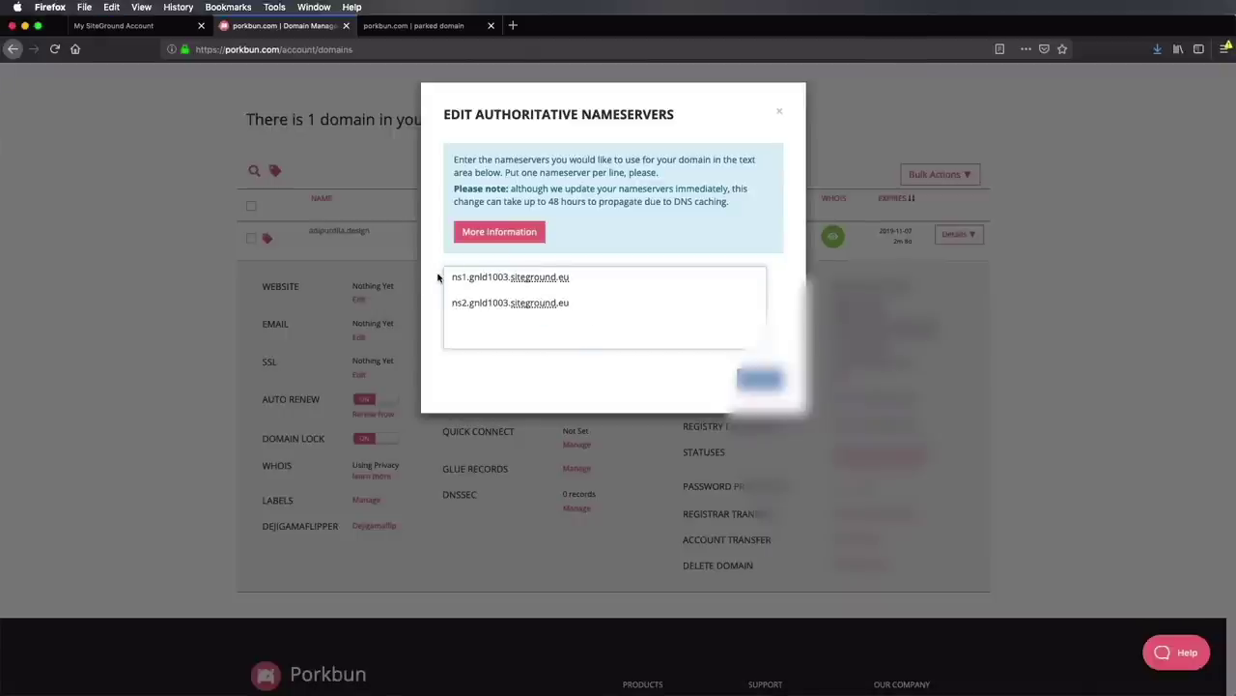
{"action": "key", "text": "BackSpace"}
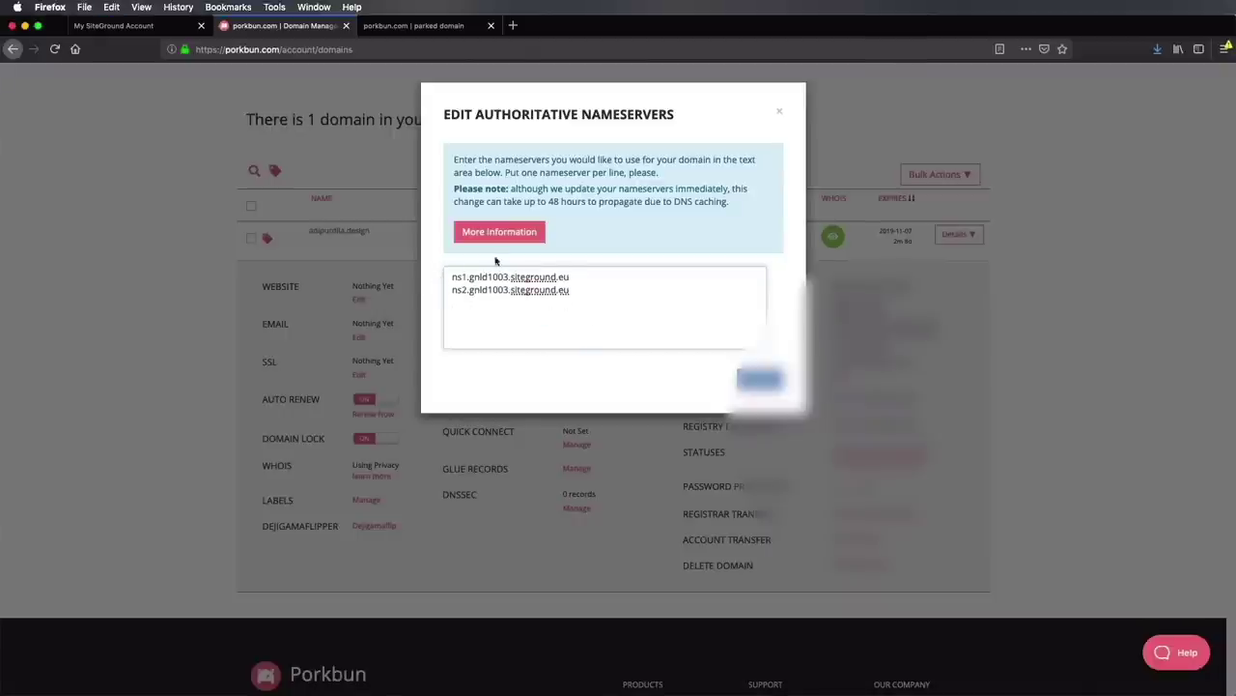
{"action": "left_click", "coordinate": [121, 27]}
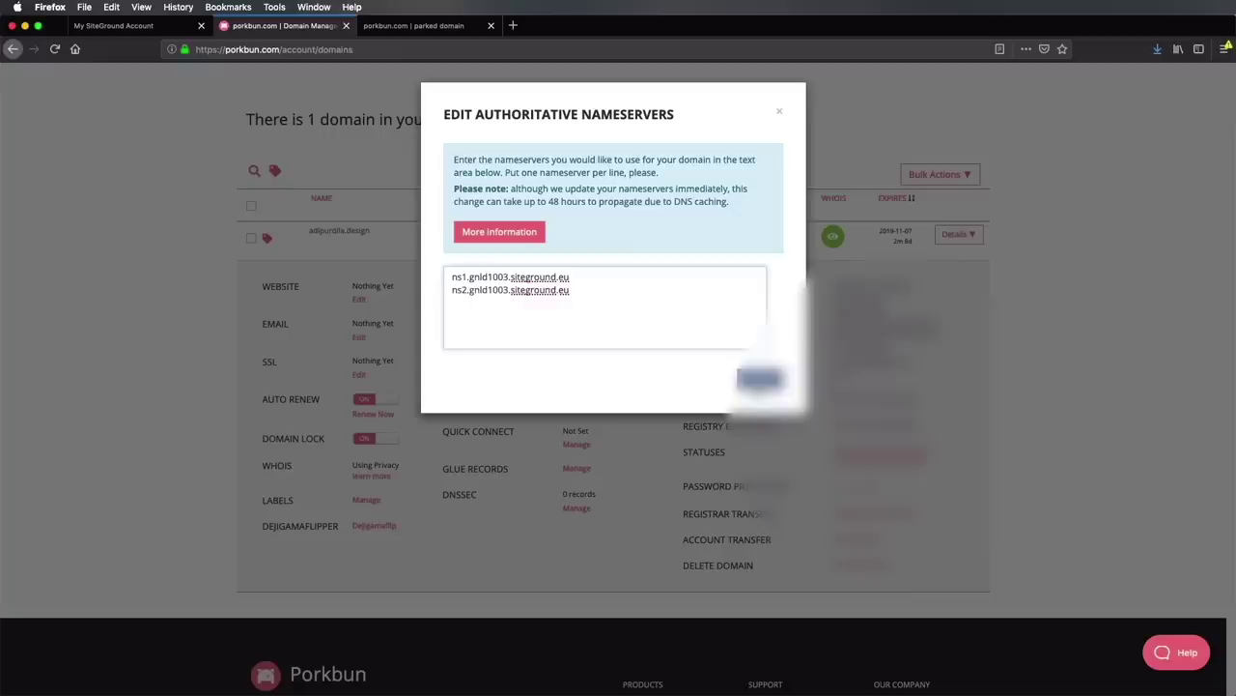
{"action": "left_click", "coordinate": [285, 26]}
{"action": "left_click", "coordinate": [759, 379]}
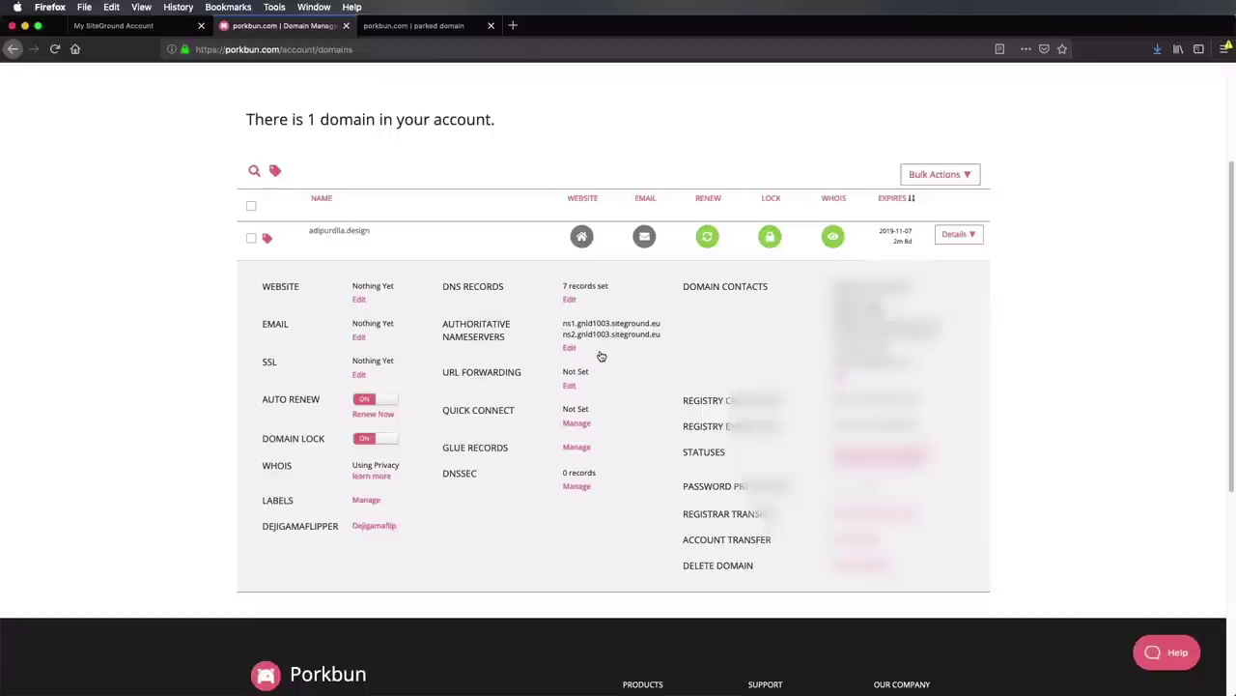
{"action": "left_click", "coordinate": [135, 28]}
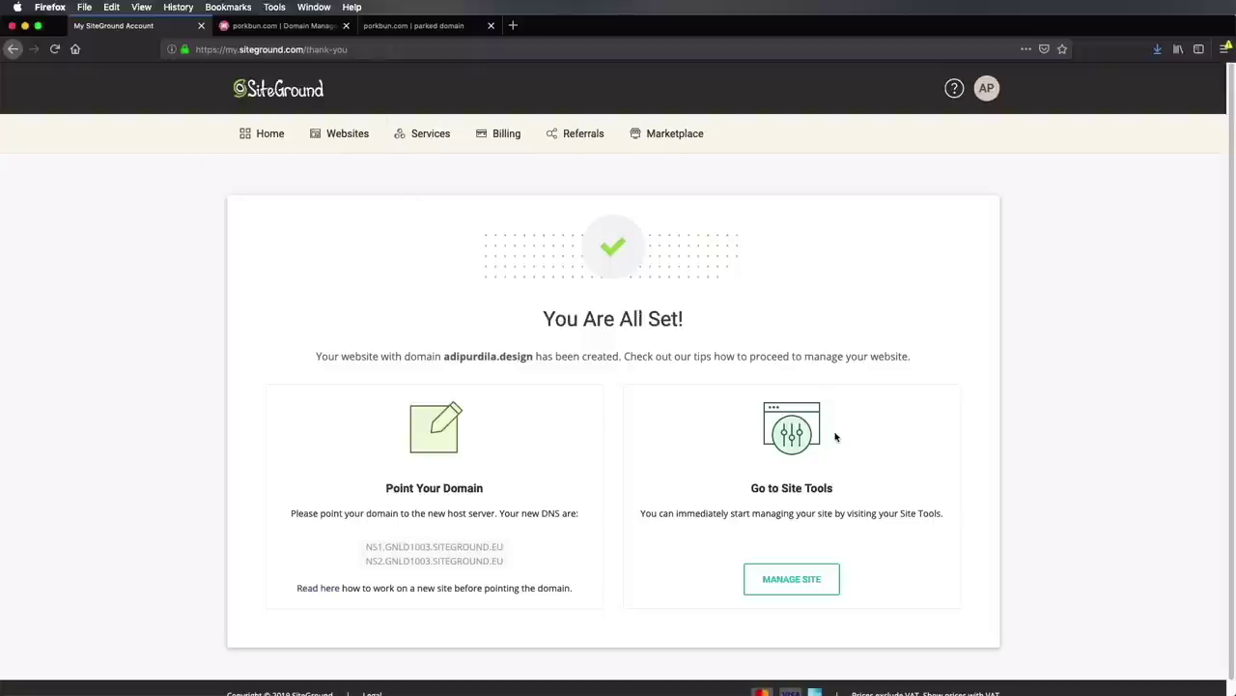
- Go to Site Tools > WordPress > Install & Manage, listing WordPress 5.2.2, and log in to WordPress admin
{"action": "left_click", "coordinate": [792, 580]}
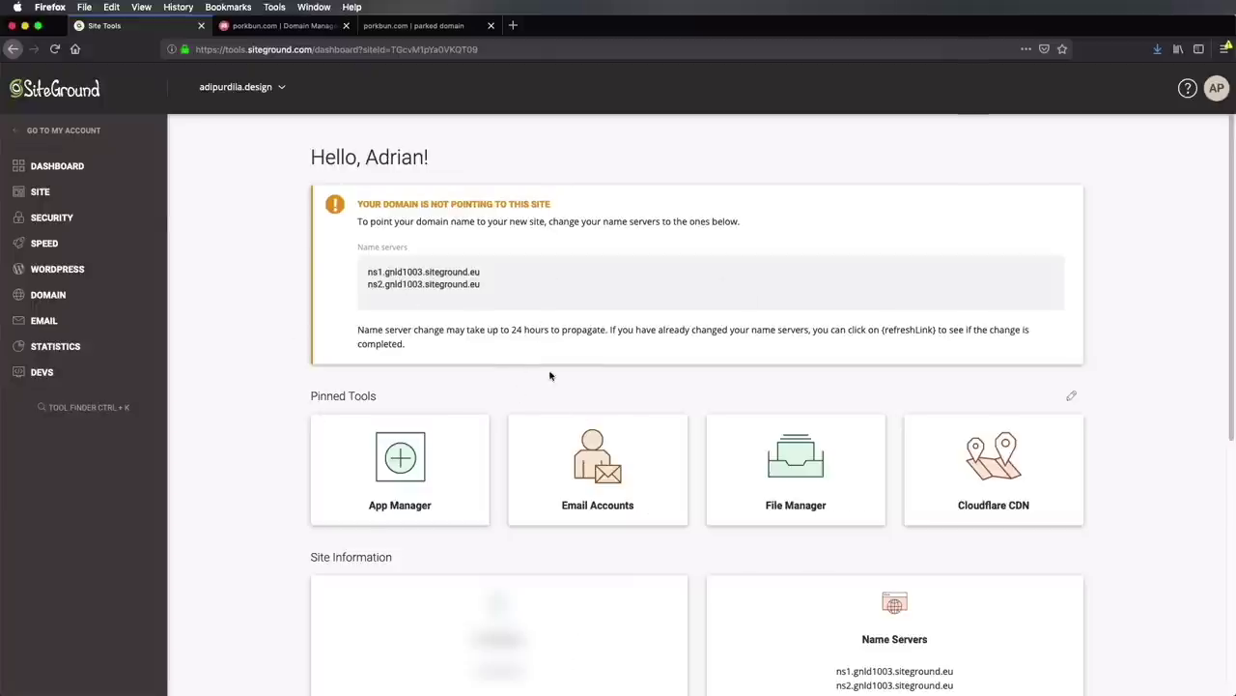
{"action": "left_click", "coordinate": [74, 276]}
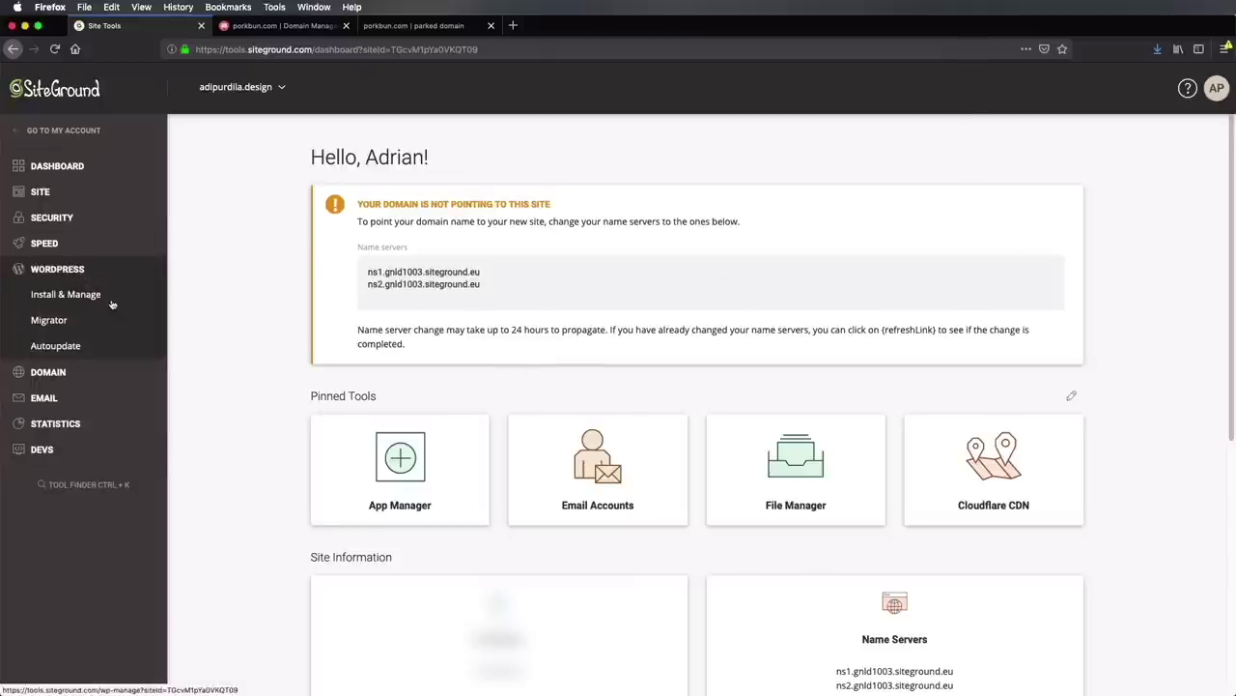
{"action": "left_click", "coordinate": [81, 295]}
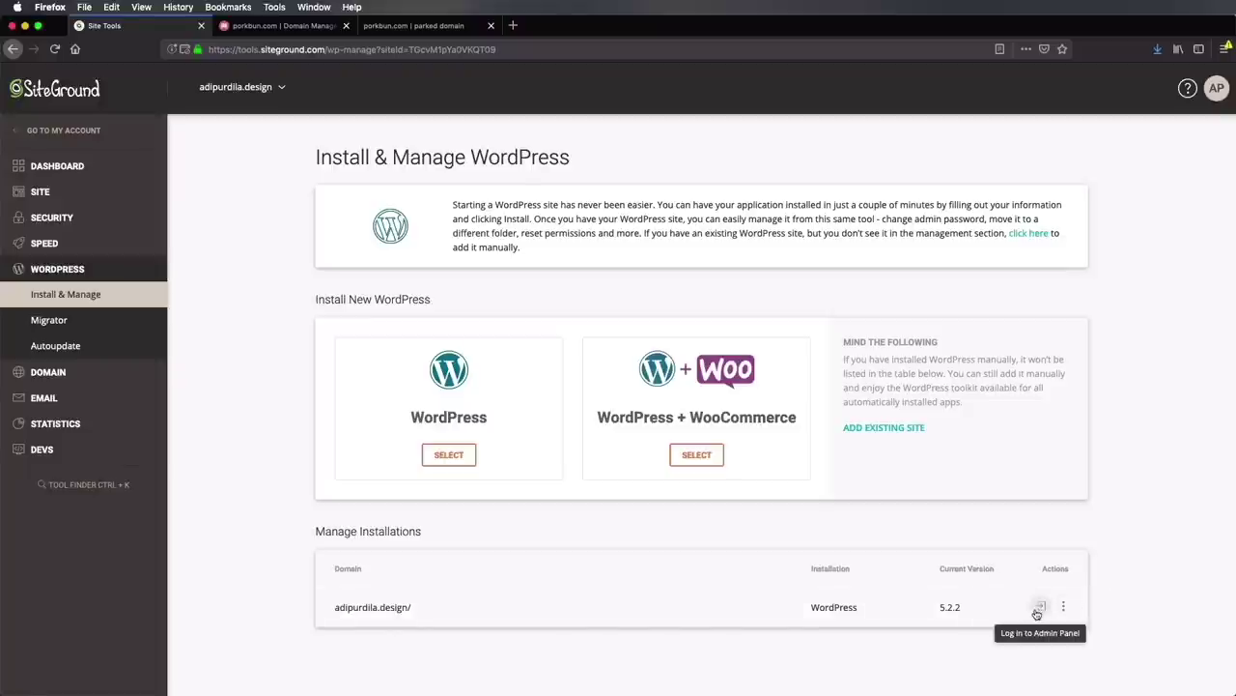
{"action": "left_click", "coordinate": [1038, 613]}
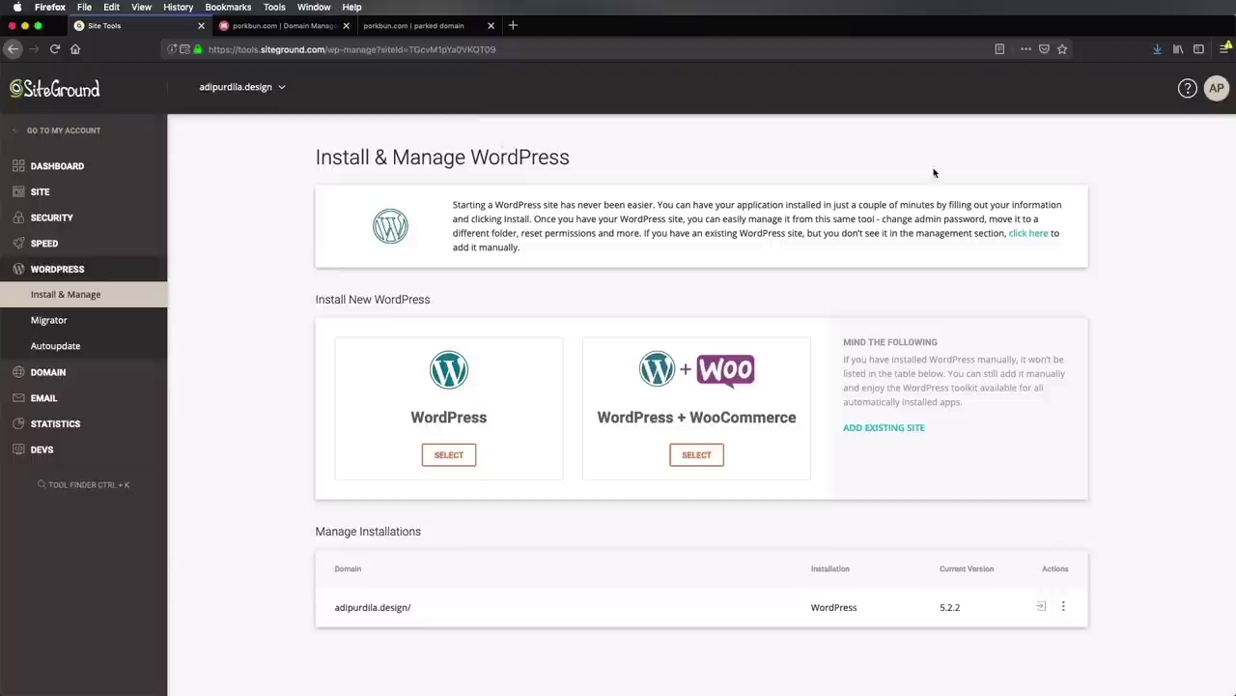
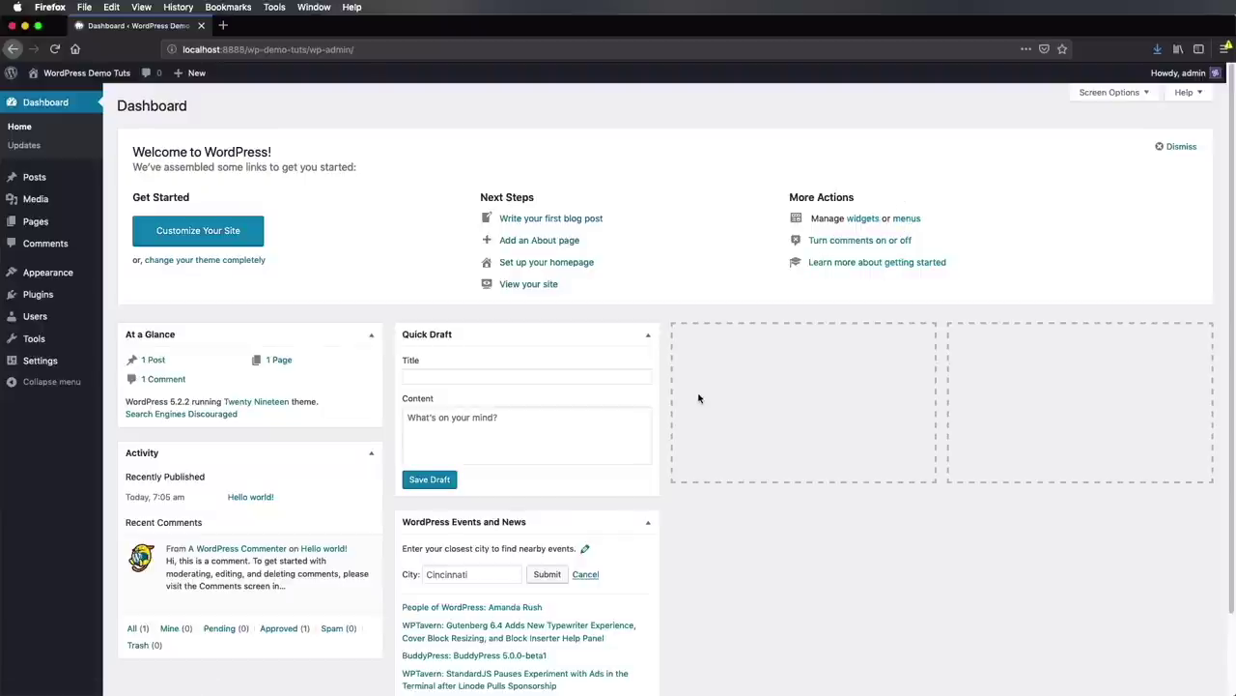
{"action": "scroll", "coordinate": [698, 397], "scroll_direction": "down", "scroll_amount": 2}
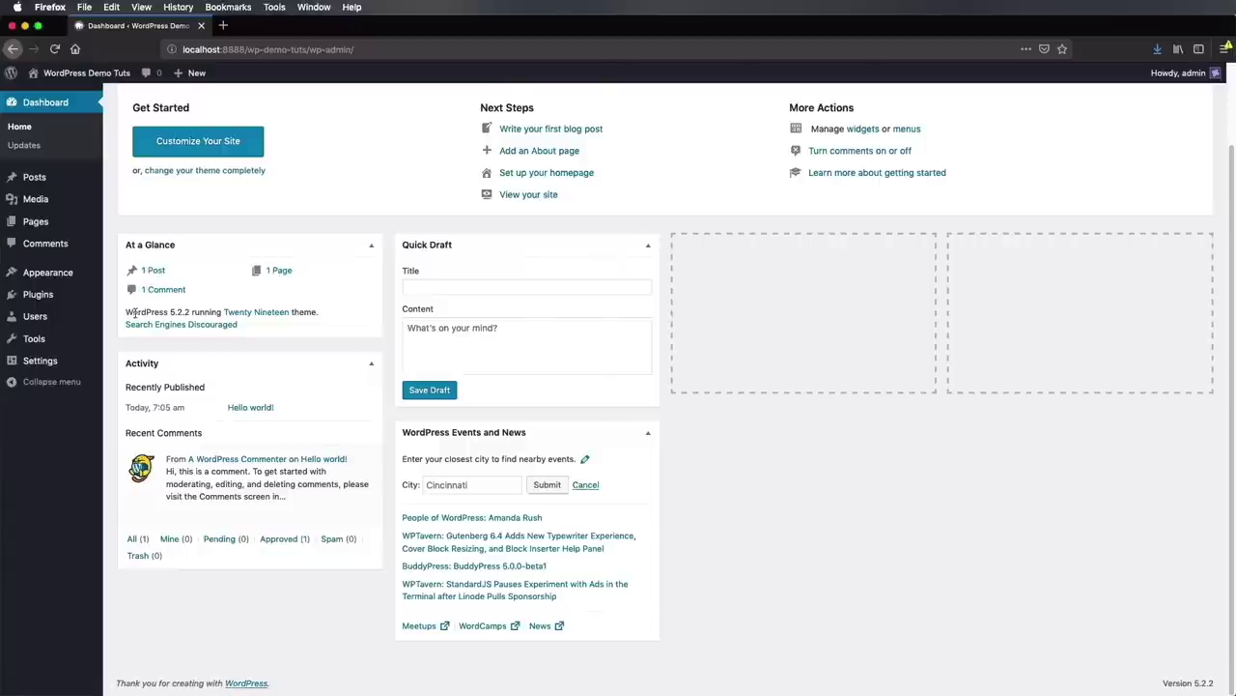
{"action": "left_click_drag", "start_coordinate": [127, 312], "coordinate": [212, 310]}
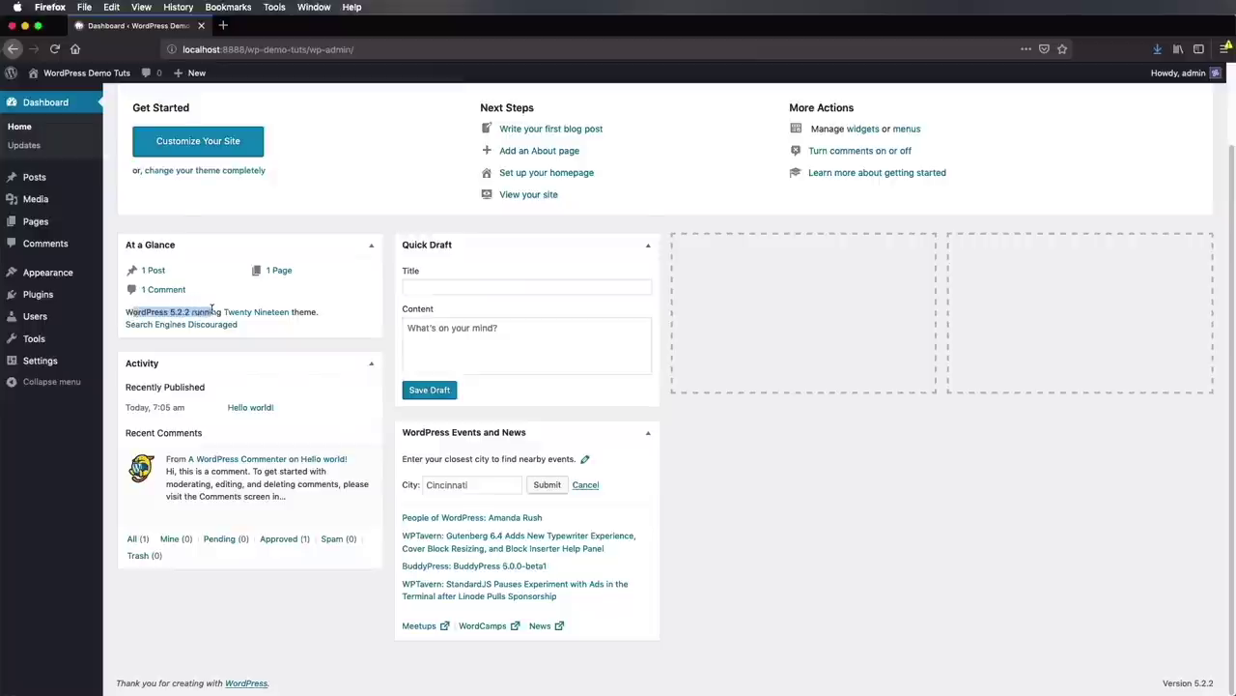
{"action": "left_click", "coordinate": [309, 311]}
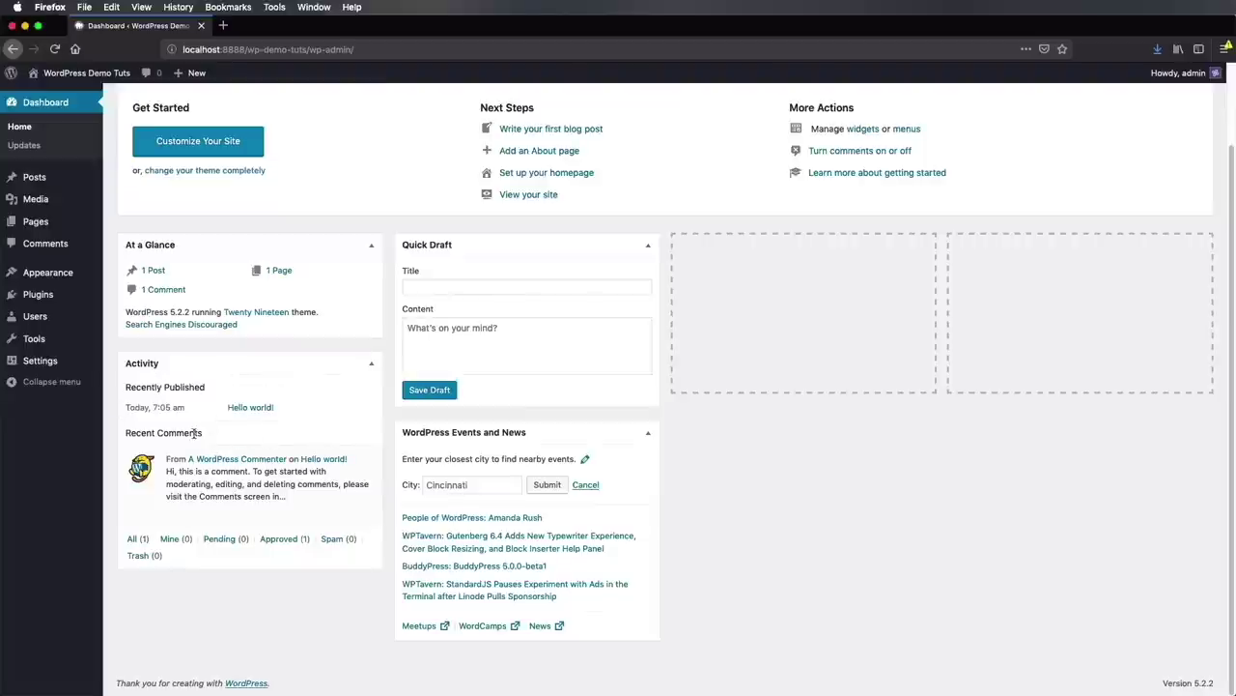
{"action": "mouse_move", "coordinate": [234, 487]}
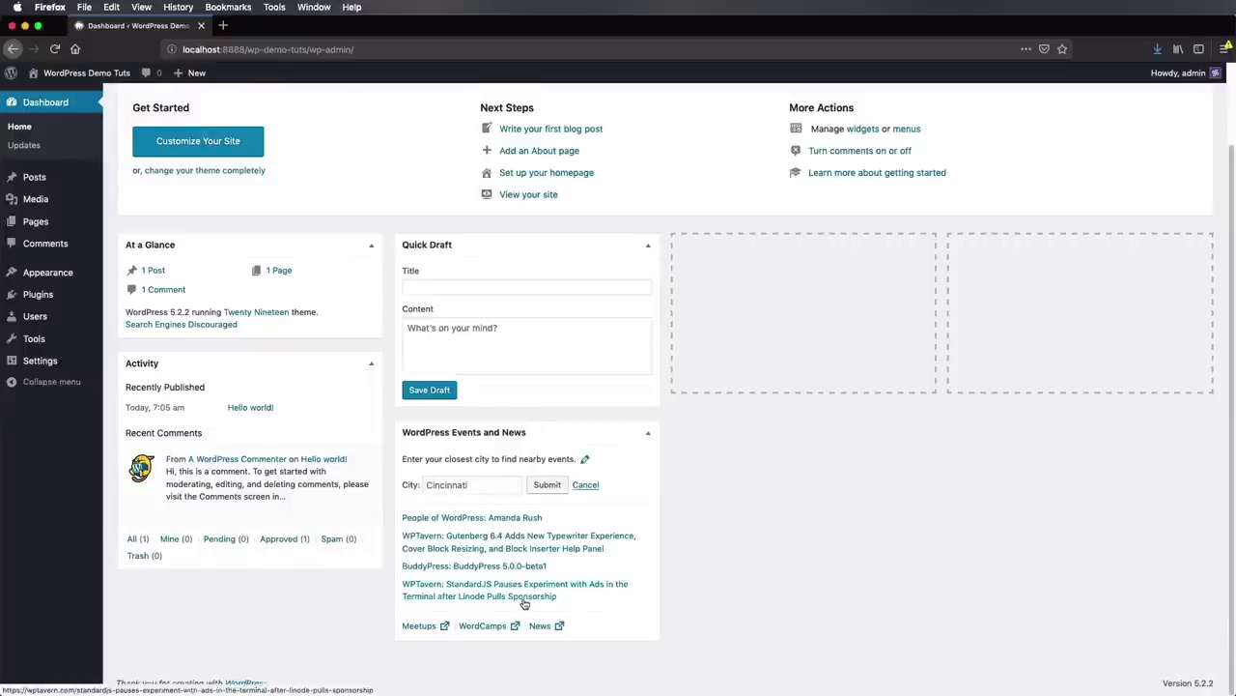
- Dismiss the Welcome to WordPress panel, leaving the Events and News box expanded
{"action": "scroll", "coordinate": [521, 605], "scroll_direction": "up", "scroll_amount": 2}
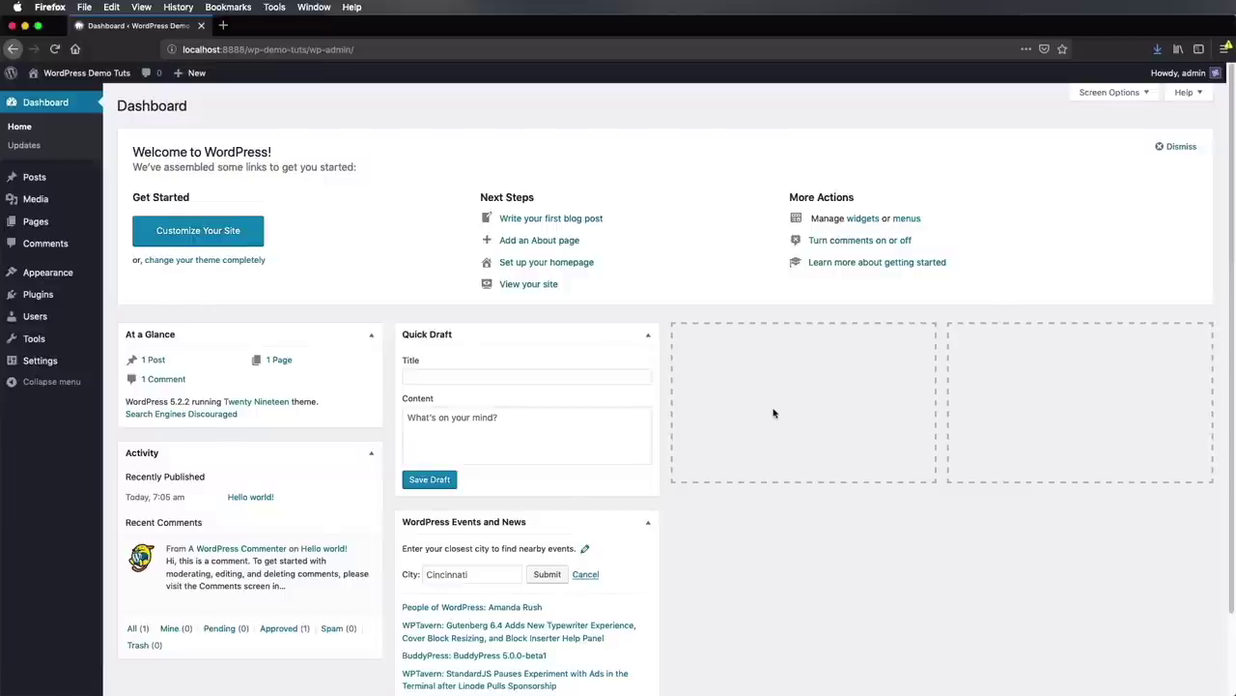
{"action": "left_click", "coordinate": [1180, 147]}
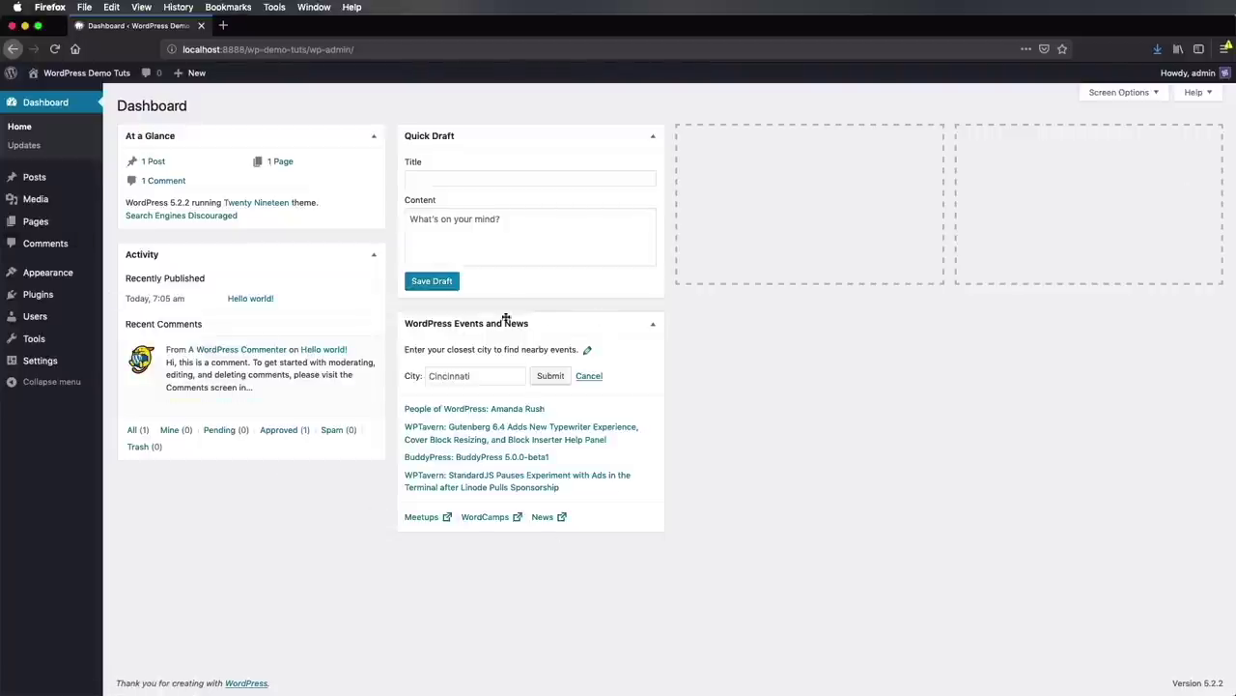
{"action": "left_click", "coordinate": [654, 327]}
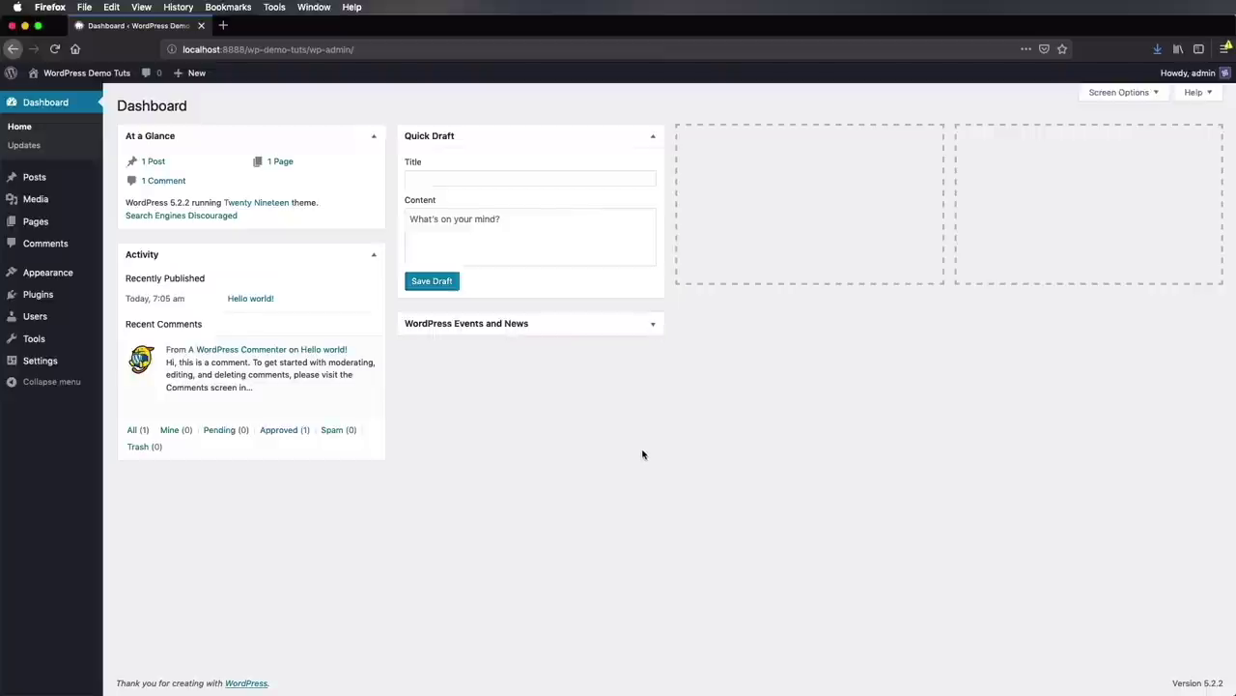
{"action": "left_click", "coordinate": [653, 326]}
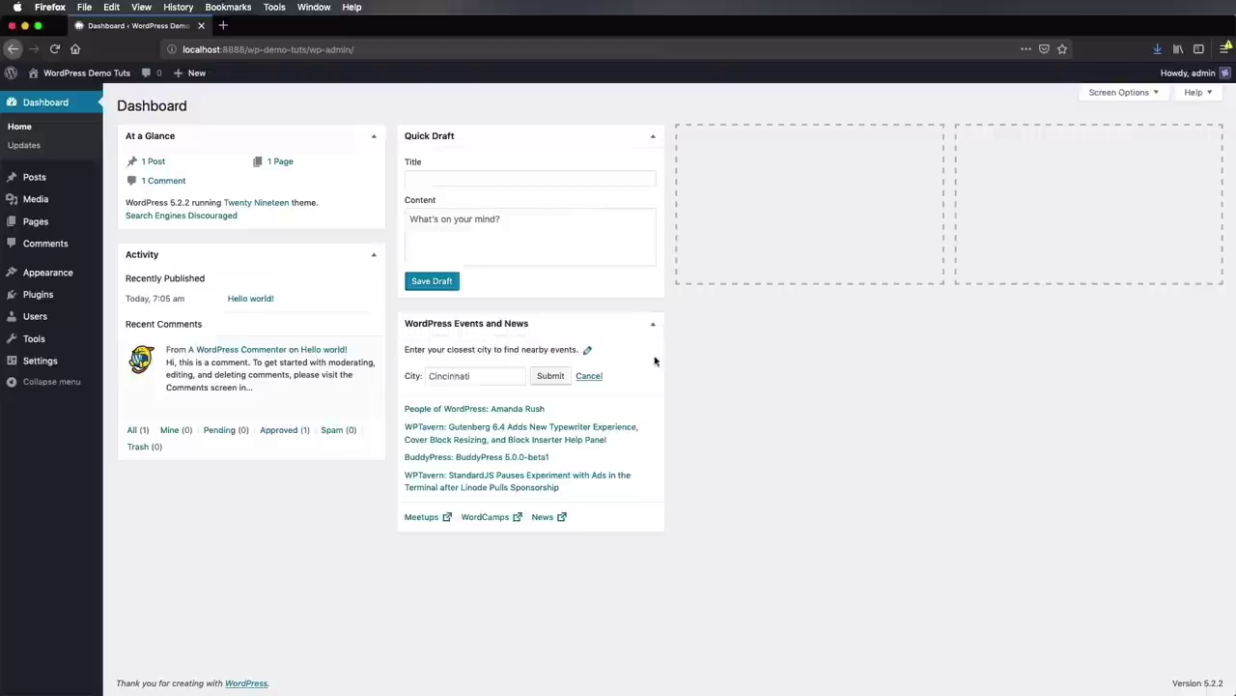
- Uncheck WordPress Events and News and Welcome in Screen Options, then move Quick Draft far right
{"action": "left_click", "coordinate": [1150, 92]}
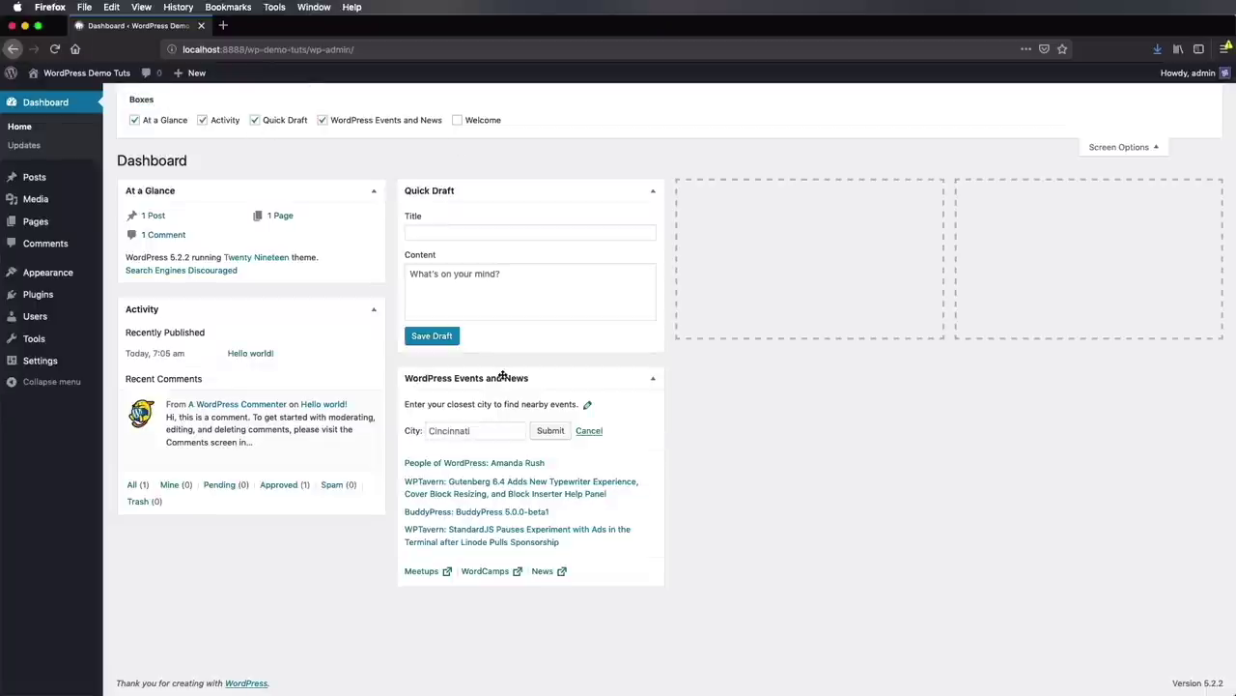
{"action": "left_click", "coordinate": [400, 124]}
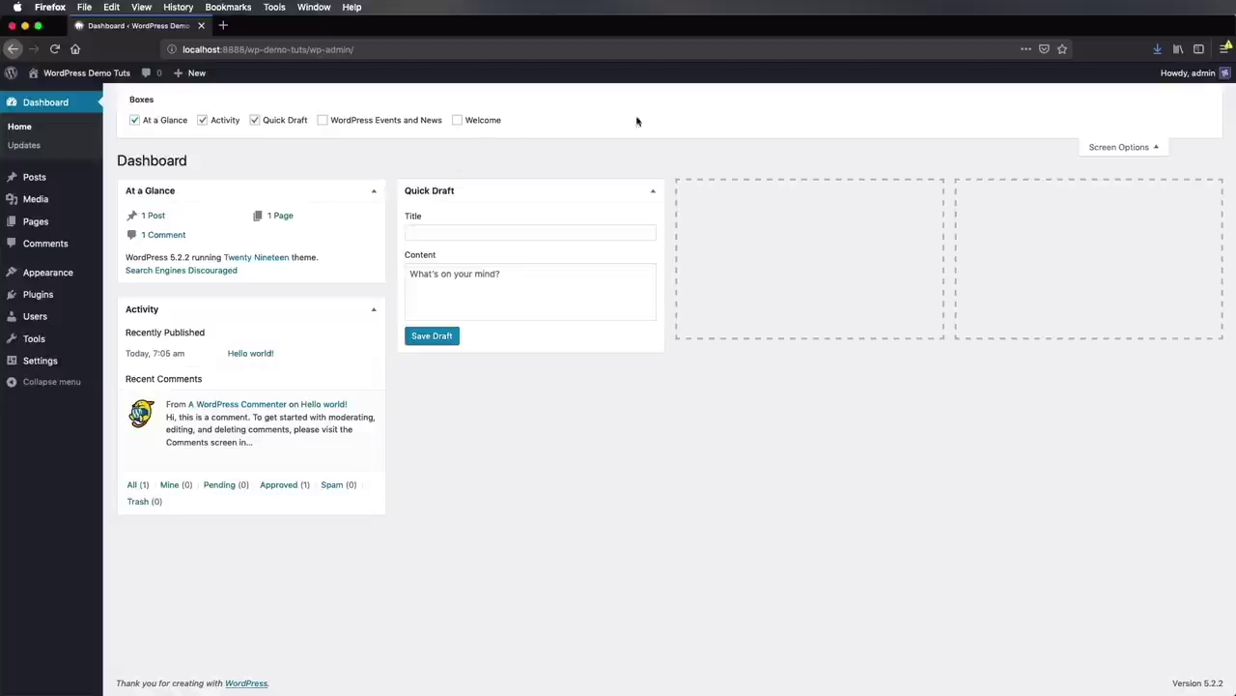
{"action": "left_click", "coordinate": [482, 121]}
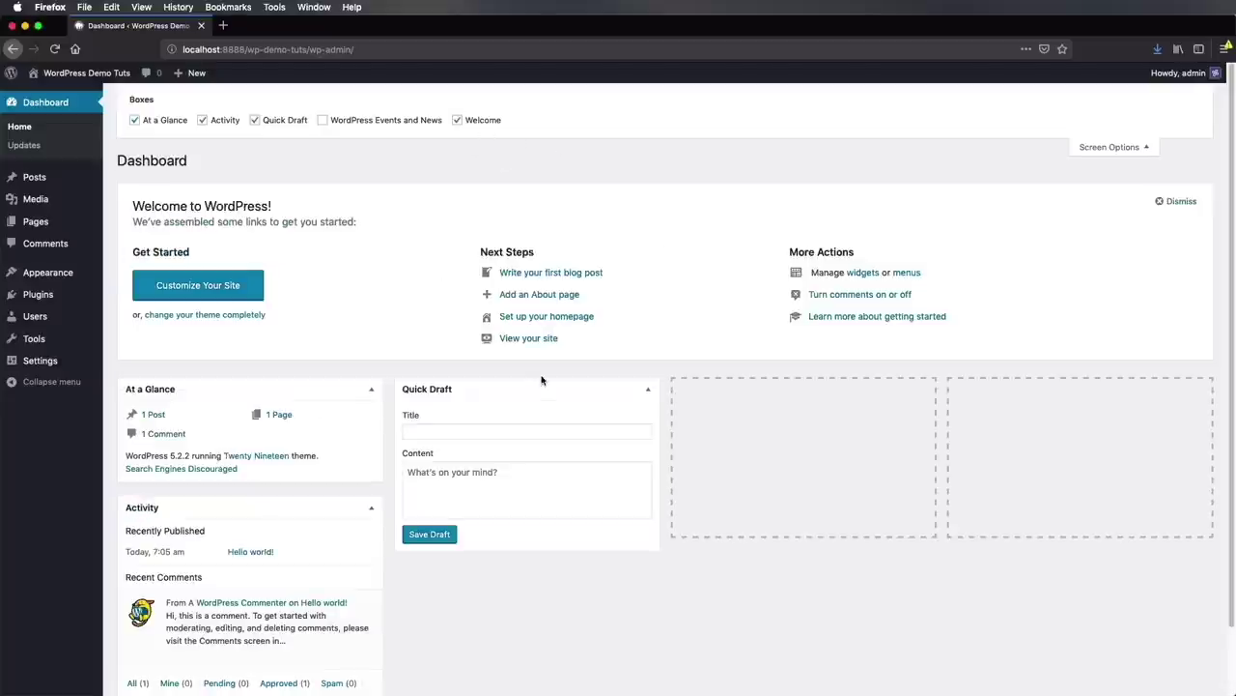
{"action": "left_click", "coordinate": [487, 121]}
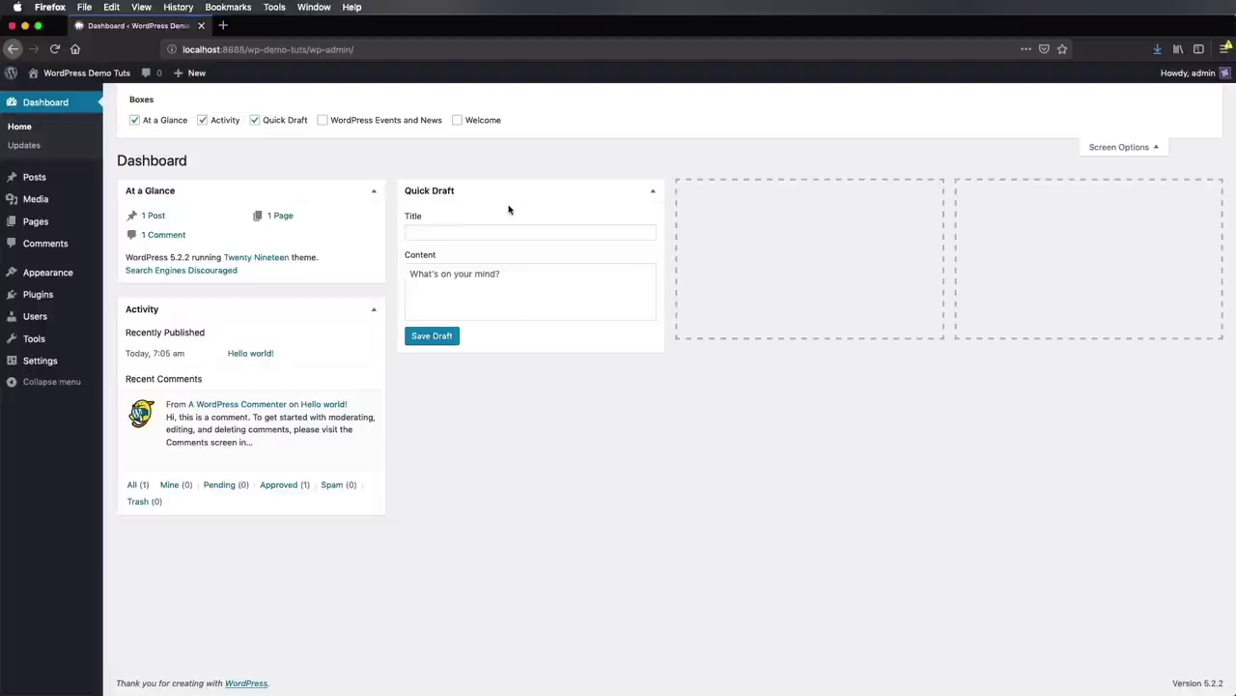
{"action": "left_click", "coordinate": [1159, 149]}
{"action": "left_click_drag", "start_coordinate": [530, 138], "coordinate": [1074, 155]}
- Move the Activity box into the second dashboard column
{"action": "left_click_drag", "start_coordinate": [188, 252], "coordinate": [483, 141]}
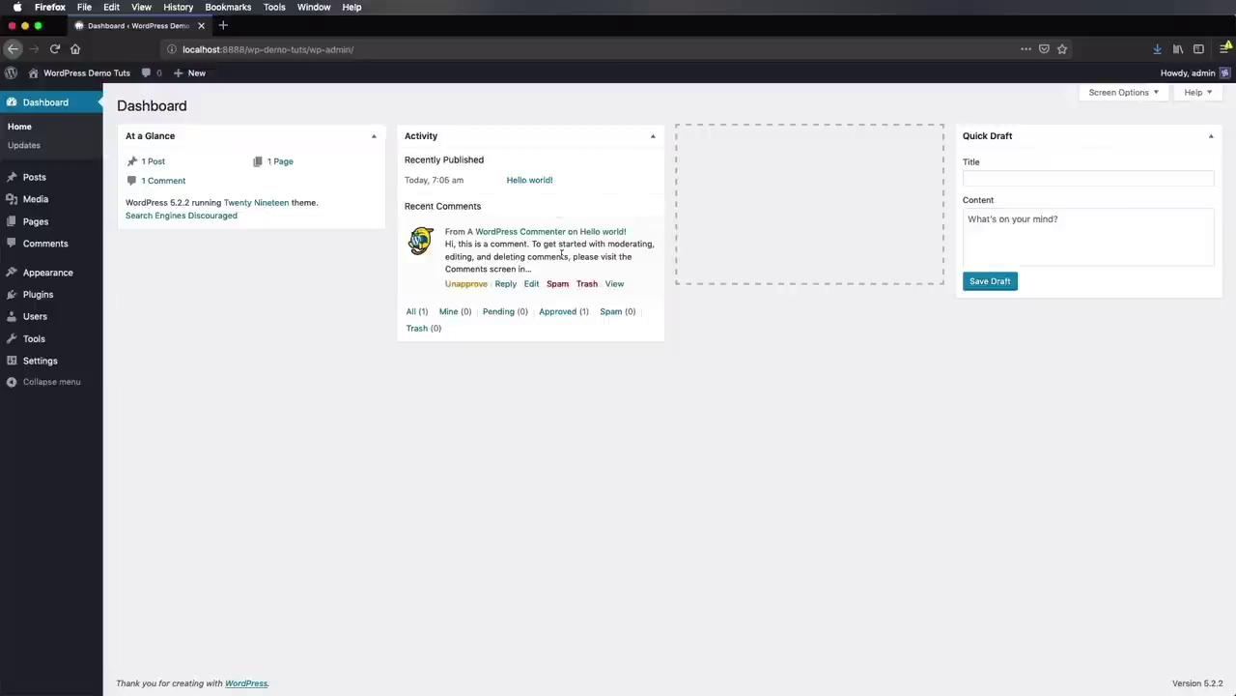
- Check the Updates page showing WordPress 5.2.2 with plugins and themes up to date
{"action": "left_click", "coordinate": [25, 146]}
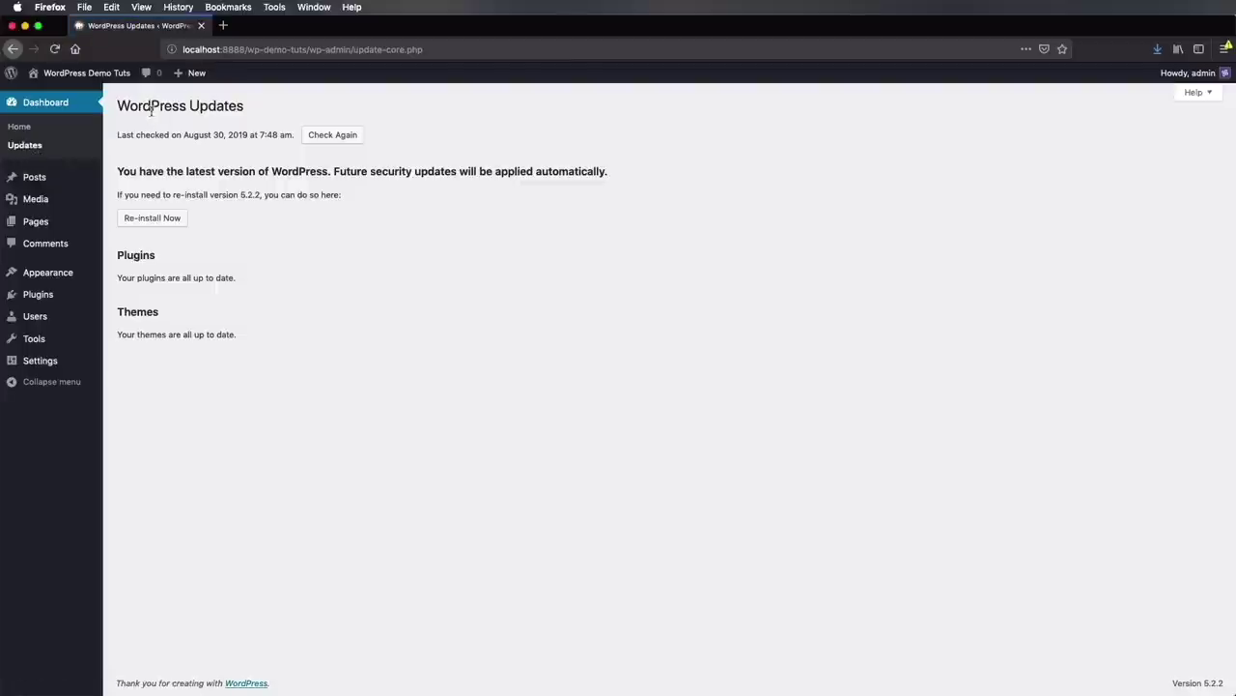
{"action": "left_click_drag", "start_coordinate": [148, 104], "coordinate": [263, 110]}
{"action": "left_click", "coordinate": [258, 122]}
{"action": "left_click_drag", "start_coordinate": [149, 135], "coordinate": [293, 131]}
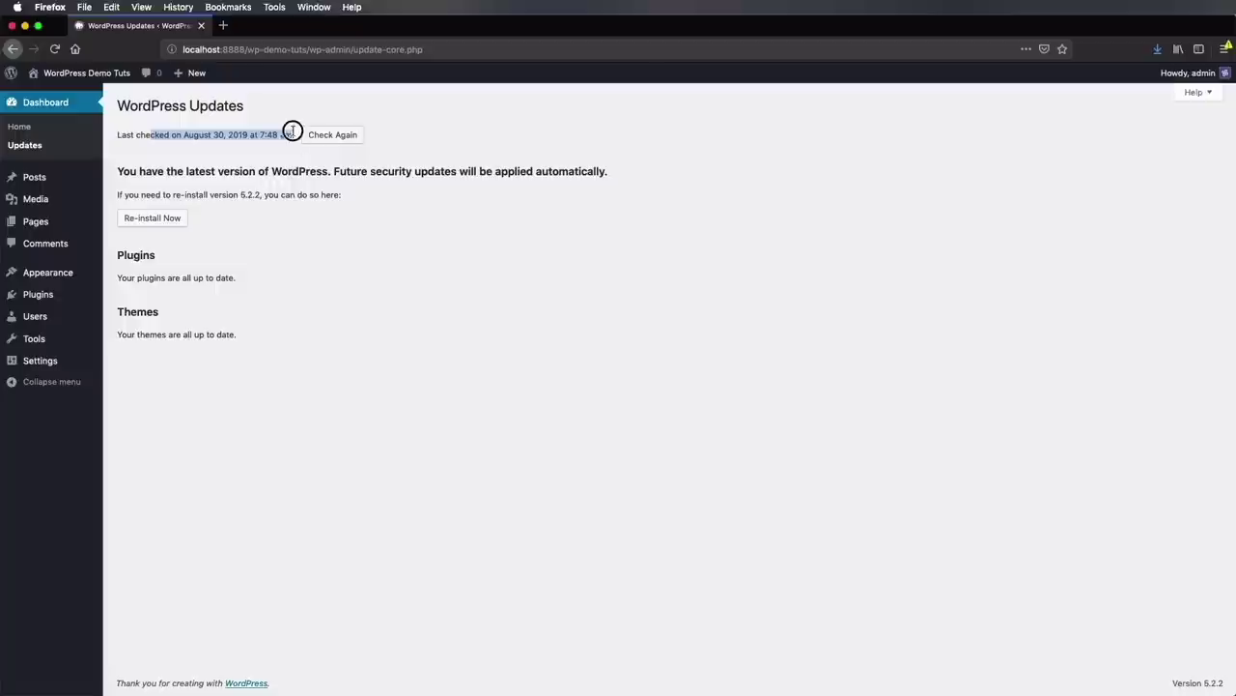
{"action": "left_click", "coordinate": [318, 174]}
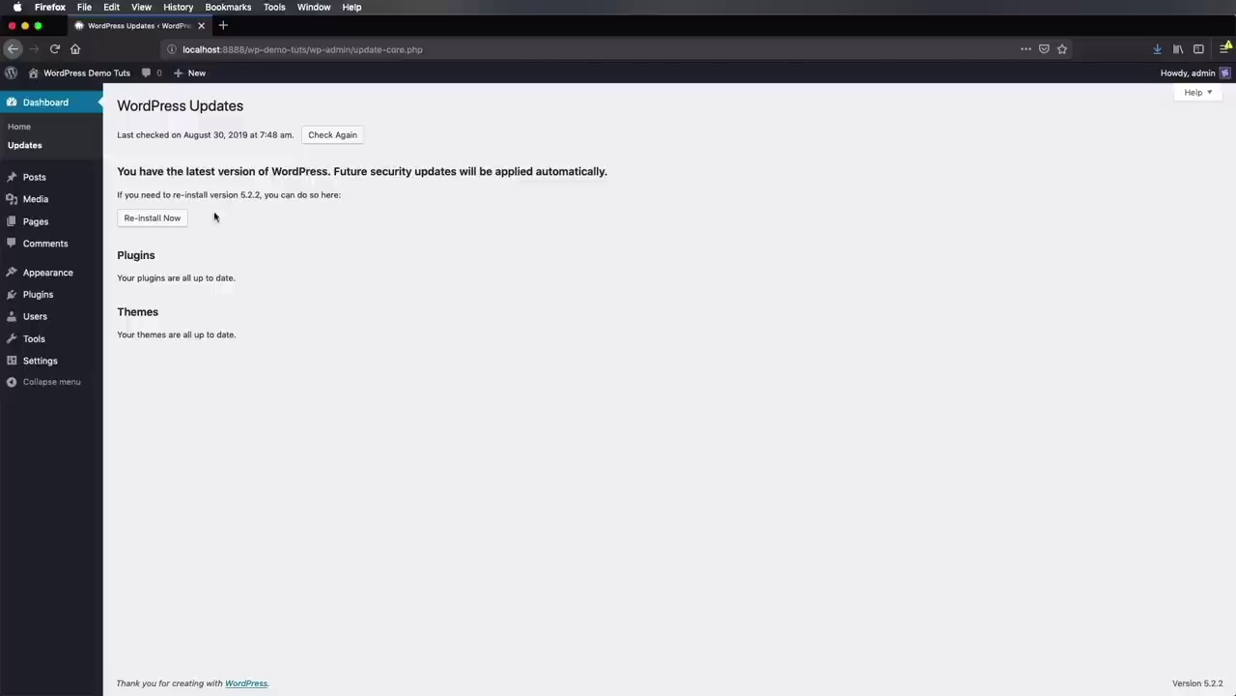
{"action": "left_click", "coordinate": [41, 124]}
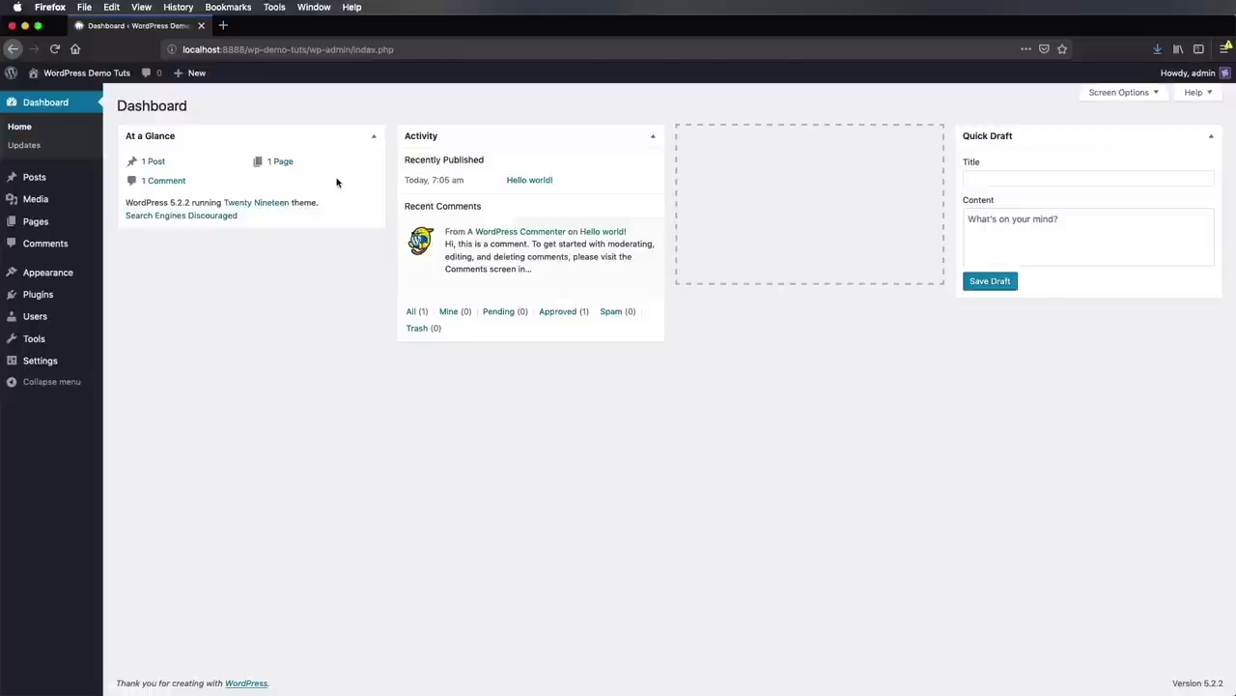
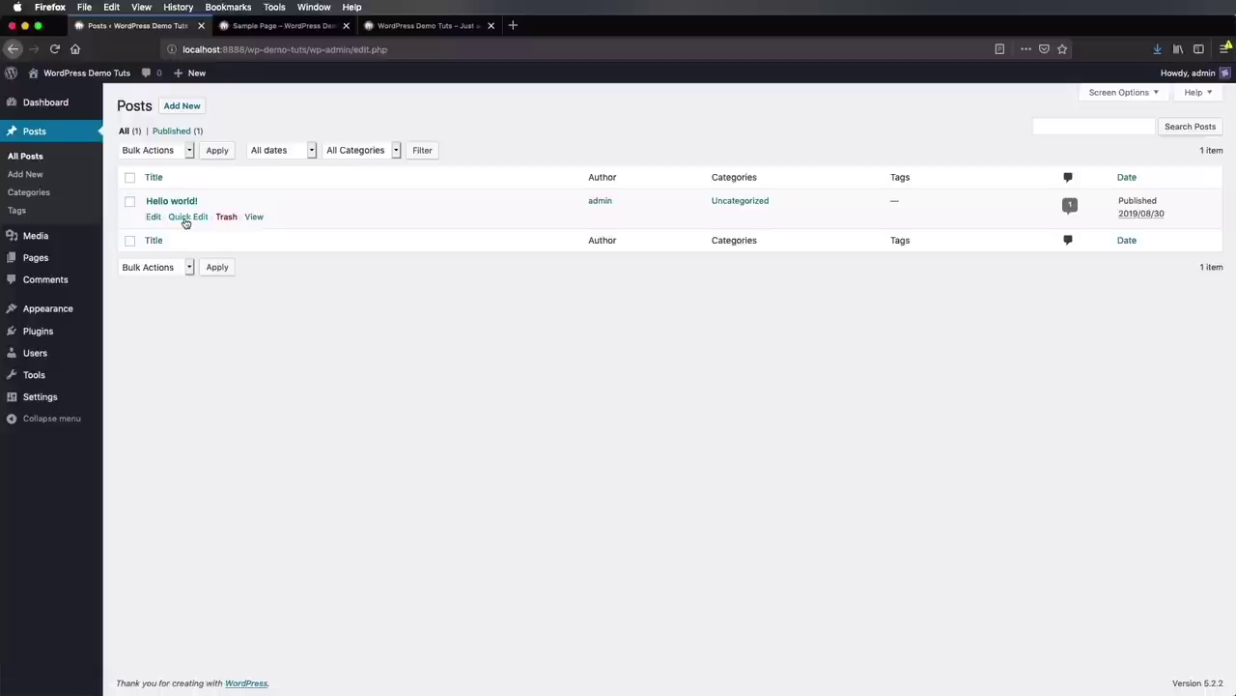
- Check Hello world!'s Quick Edit without saving, view its live post, then close the extra site tabs
{"action": "left_click", "coordinate": [184, 219]}
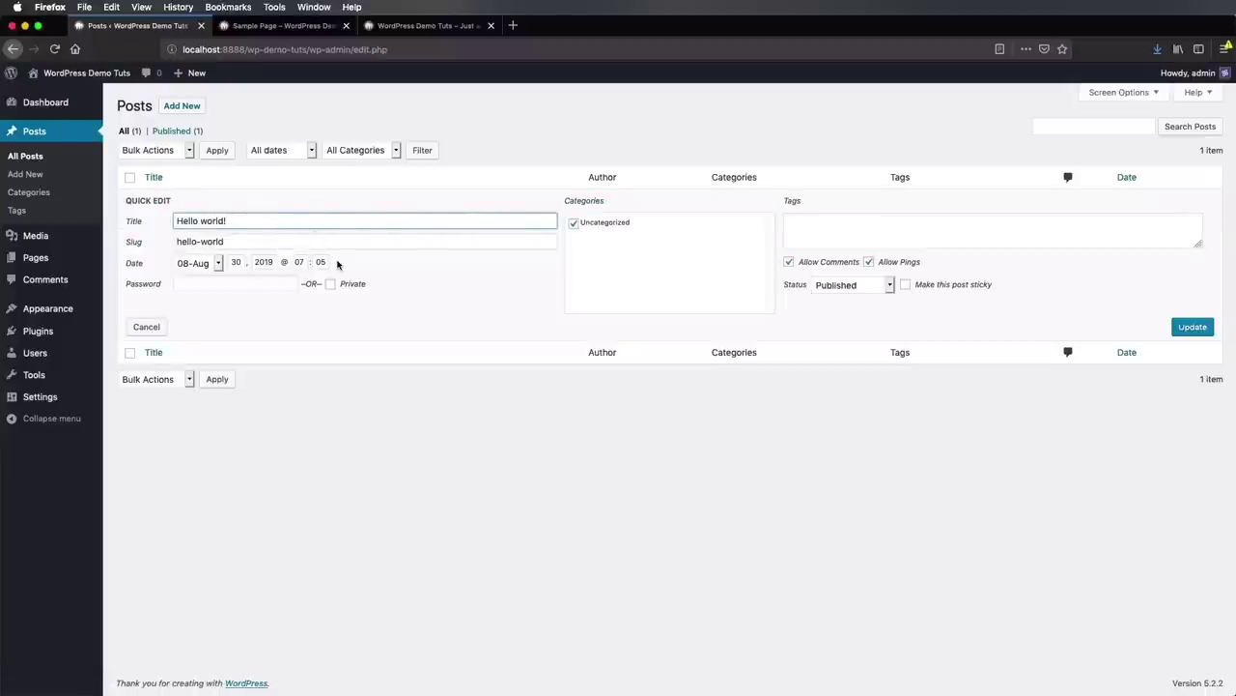
{"action": "left_click", "coordinate": [147, 328]}
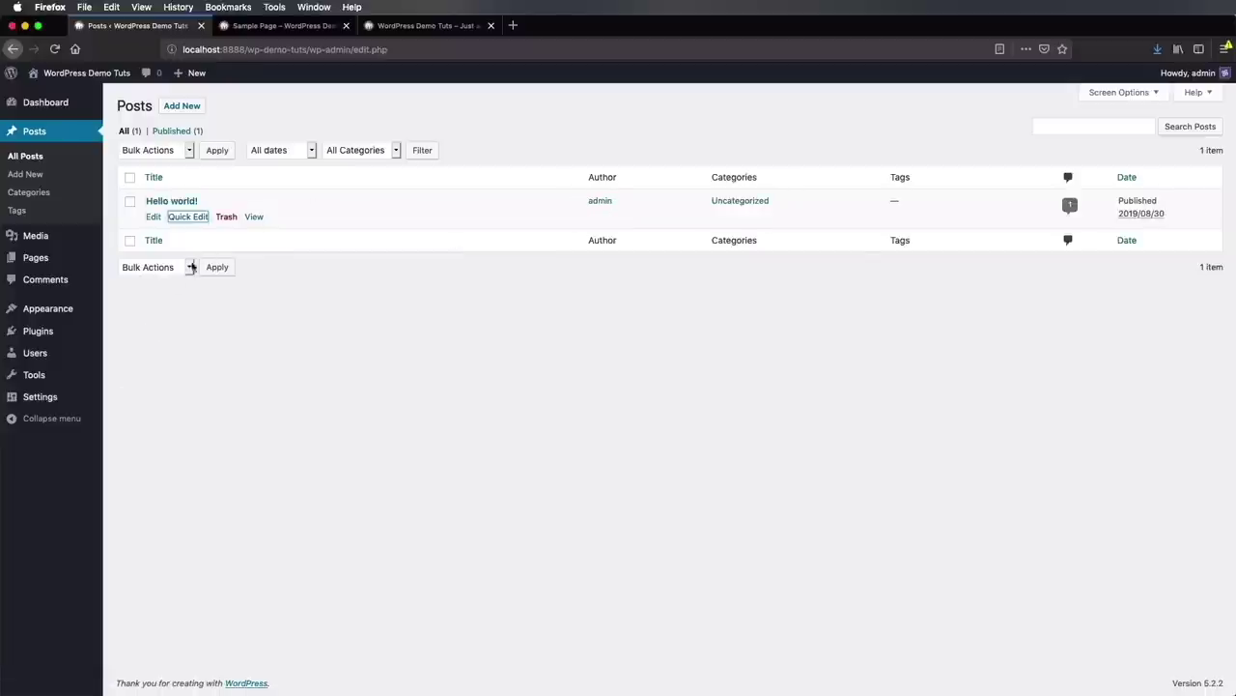
{"action": "left_click", "coordinate": [253, 216], "text": "super"}
{"action": "left_click", "coordinate": [283, 25]}
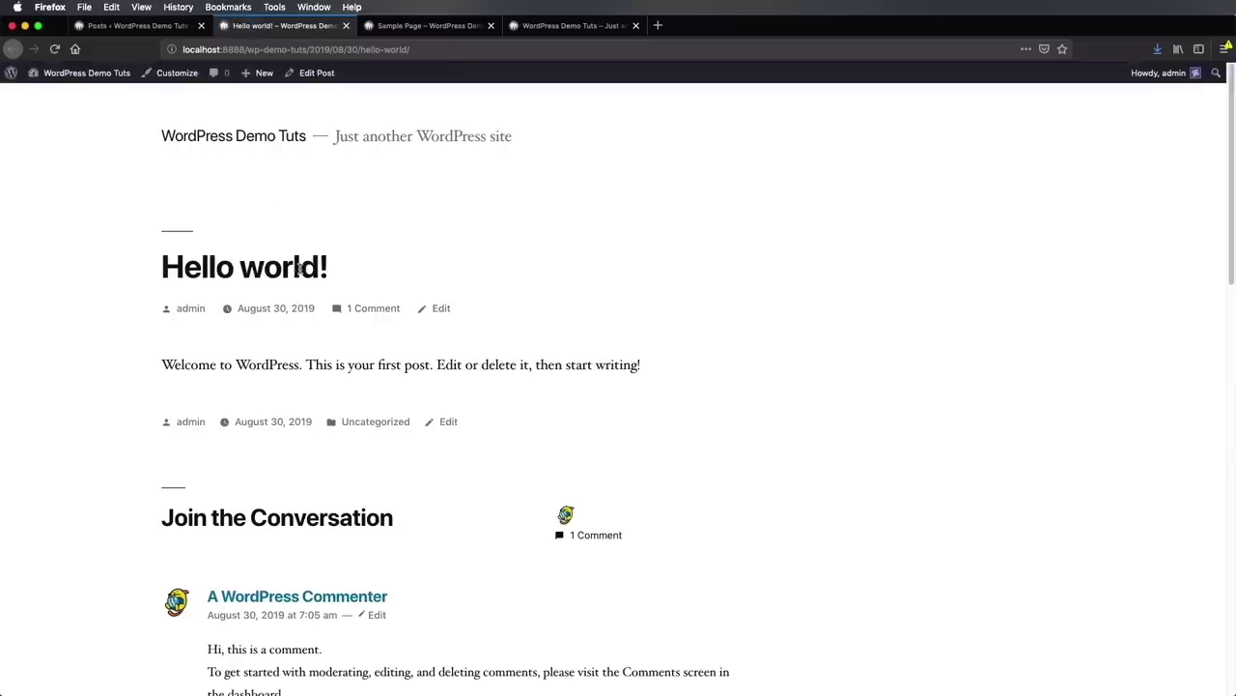
{"action": "middle_click", "coordinate": [271, 26]}
{"action": "middle_click", "coordinate": [270, 26]}
{"action": "middle_click", "coordinate": [270, 26]}
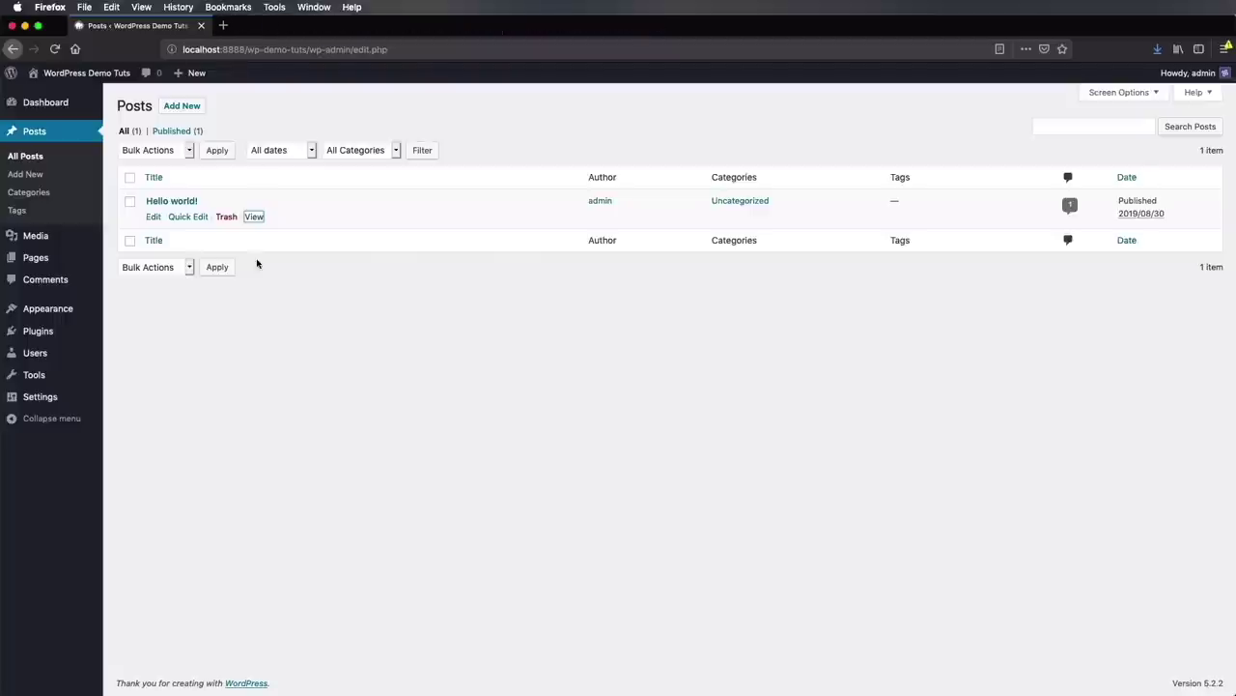
{"action": "left_click", "coordinate": [154, 217]}
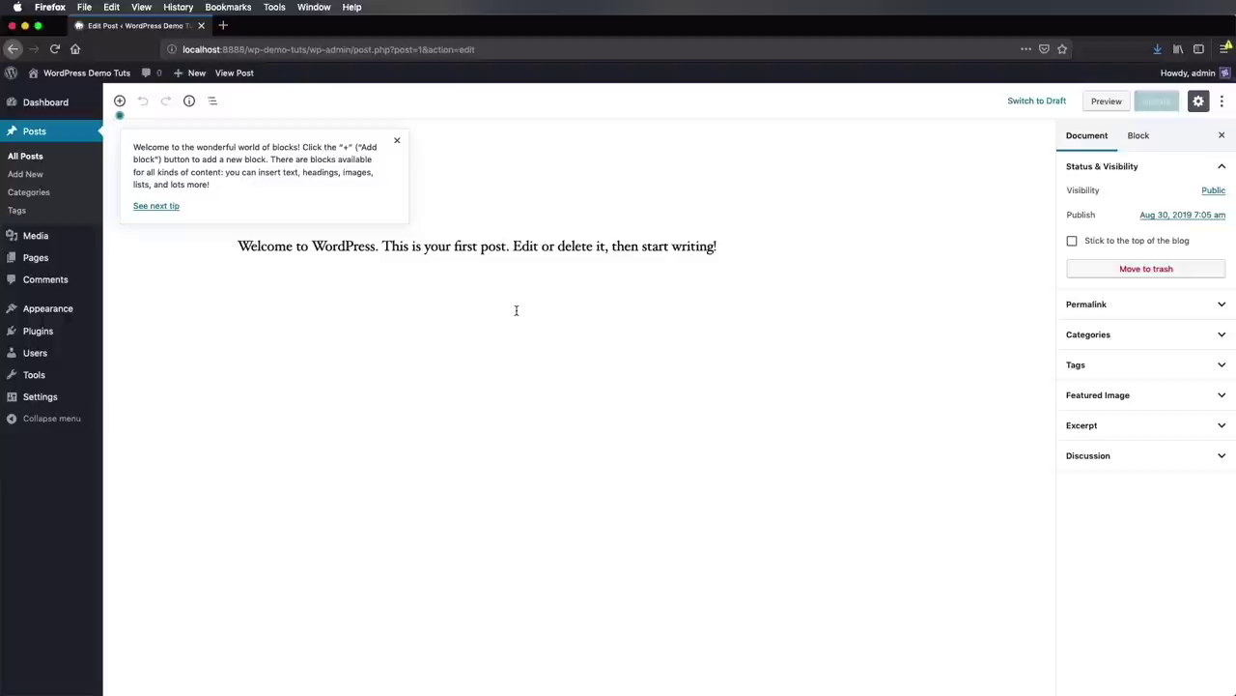
{"action": "left_click", "coordinate": [397, 142]}
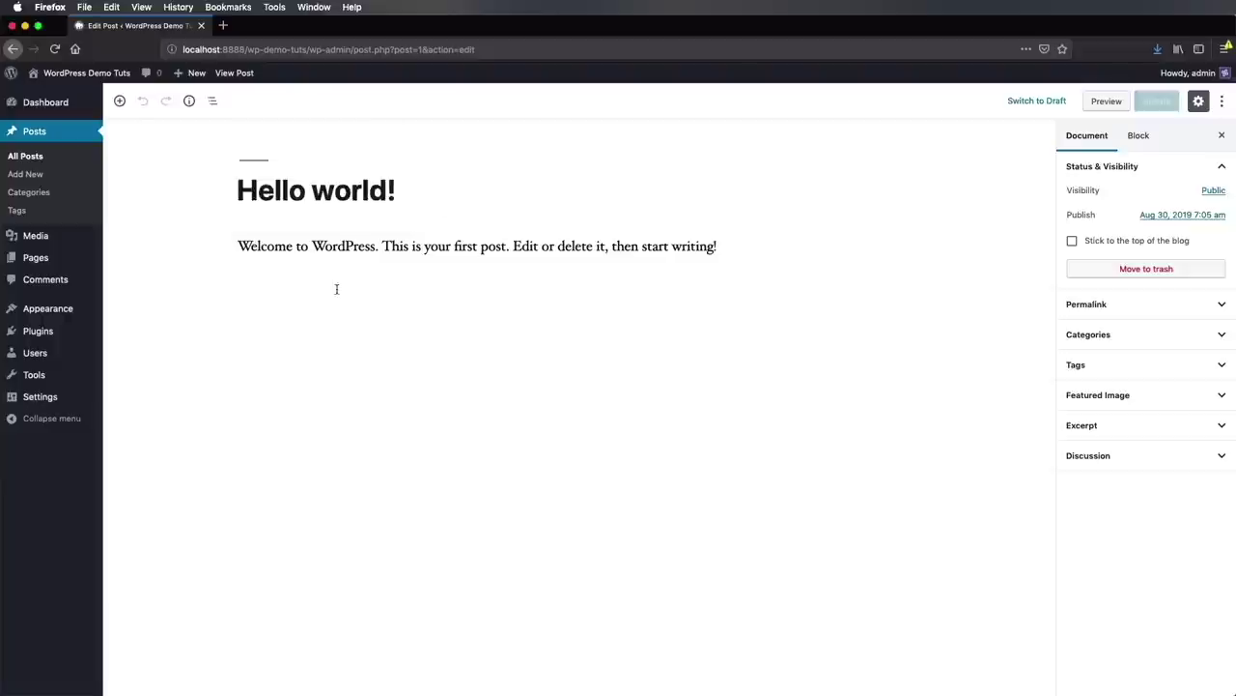
{"action": "left_click", "coordinate": [343, 249]}
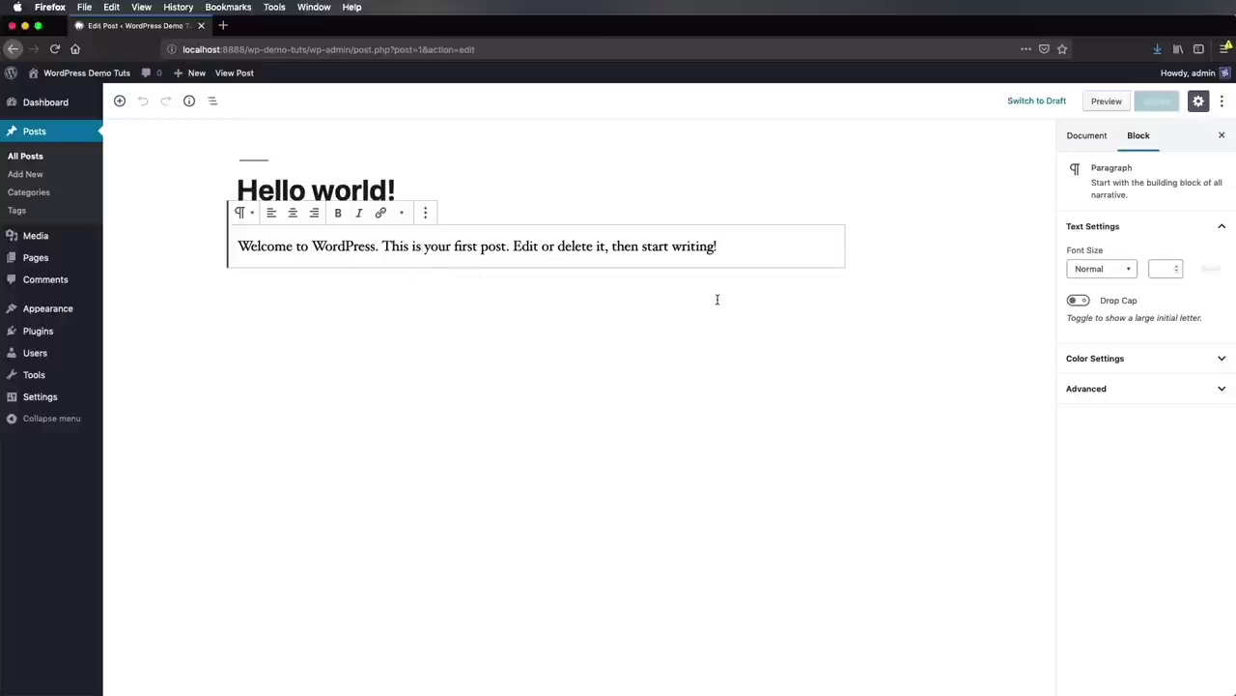
{"action": "key", "text": "super+bracketleft"}
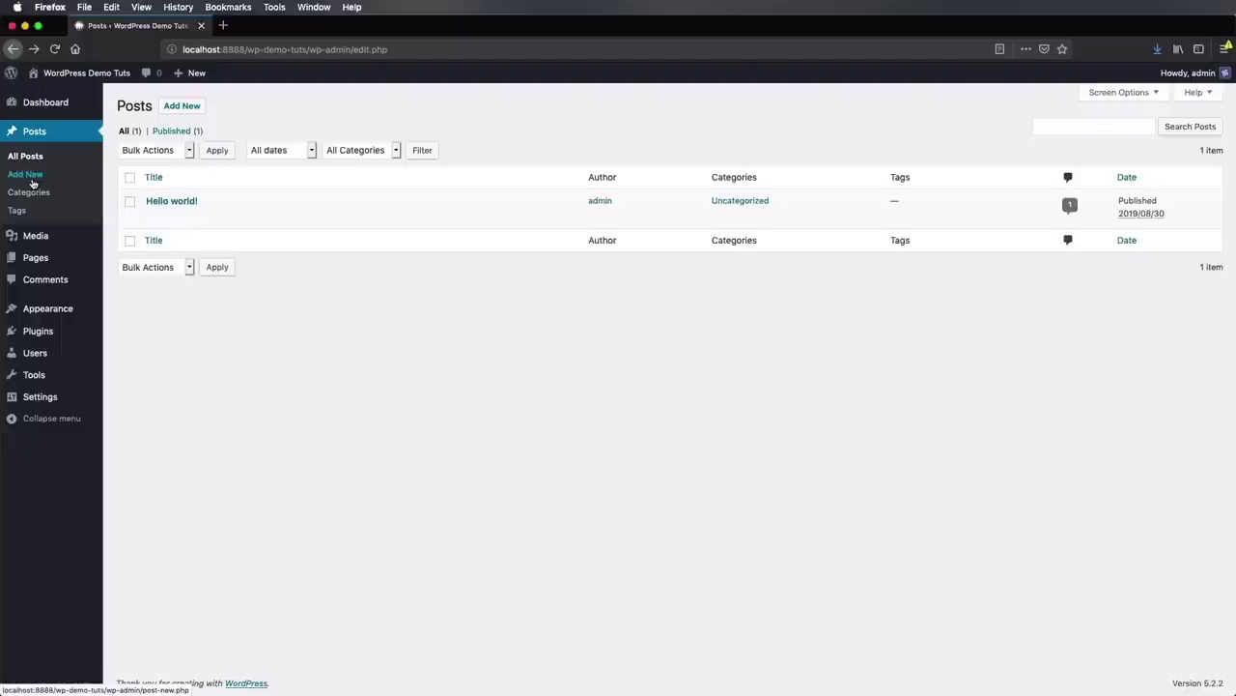
- Save a Dashboard Quick Draft titled 'My draft' with content 'Hello. This is a draft.', then open Posts
{"action": "left_click", "coordinate": [19, 103]}
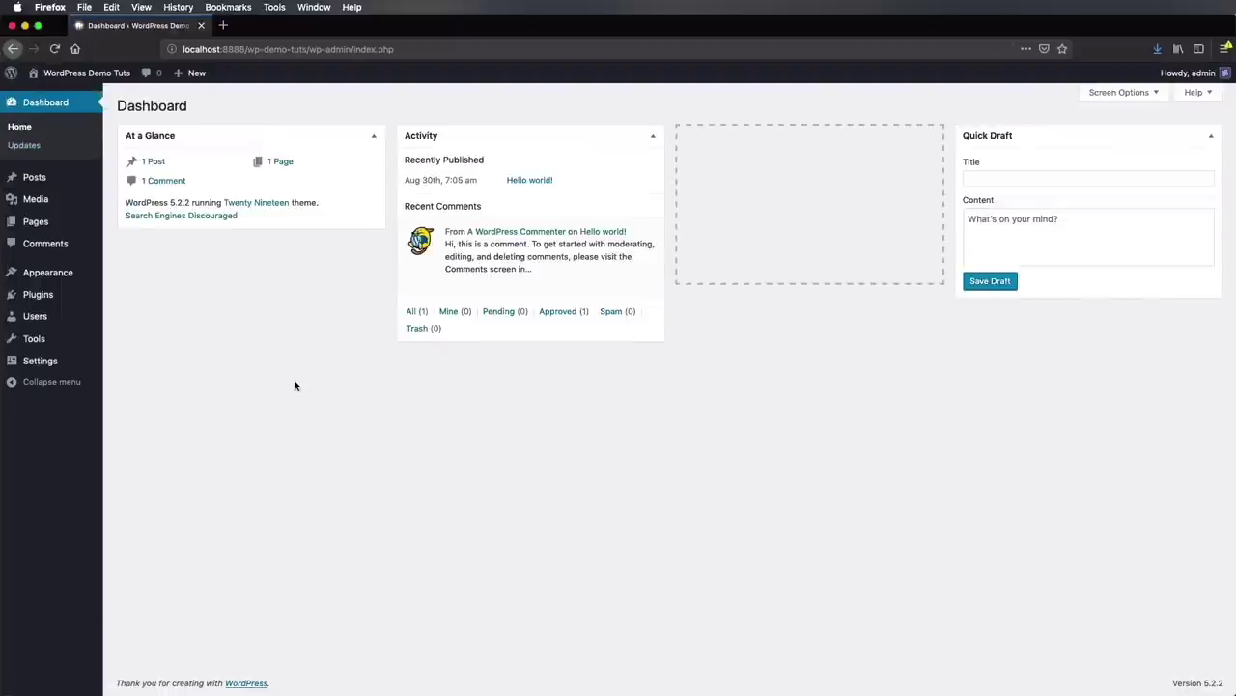
{"action": "left_click", "coordinate": [986, 181]}
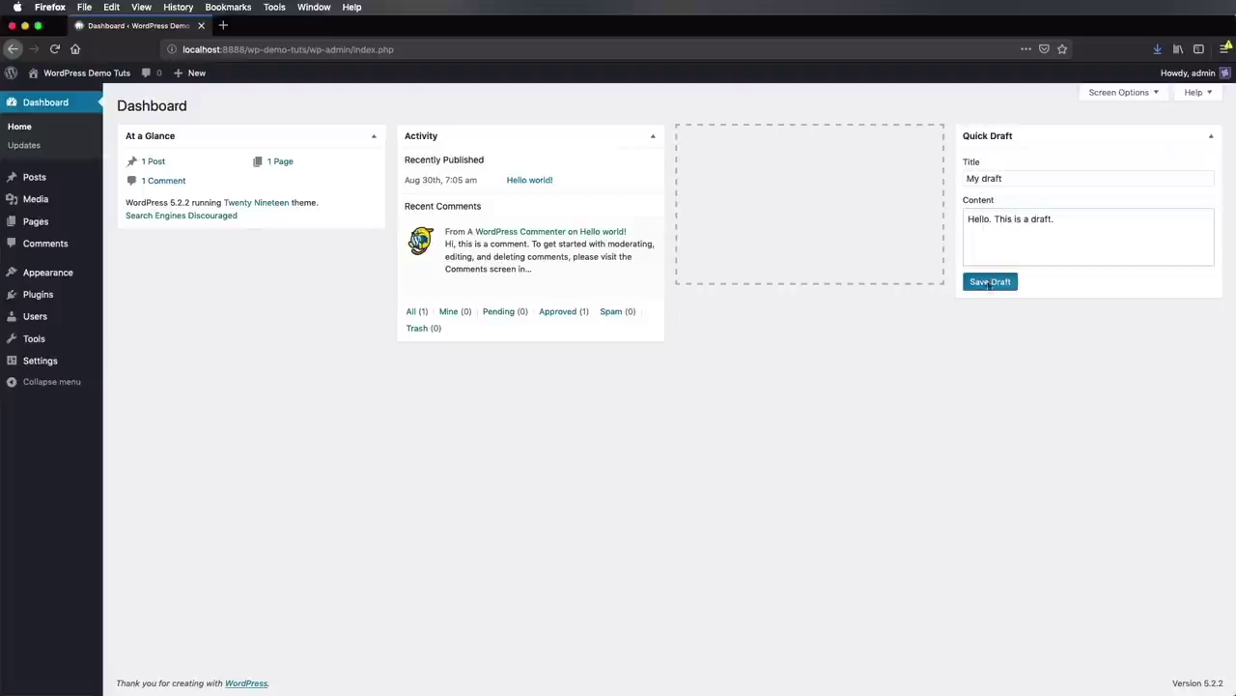
{"action": "left_click", "coordinate": [990, 282]}
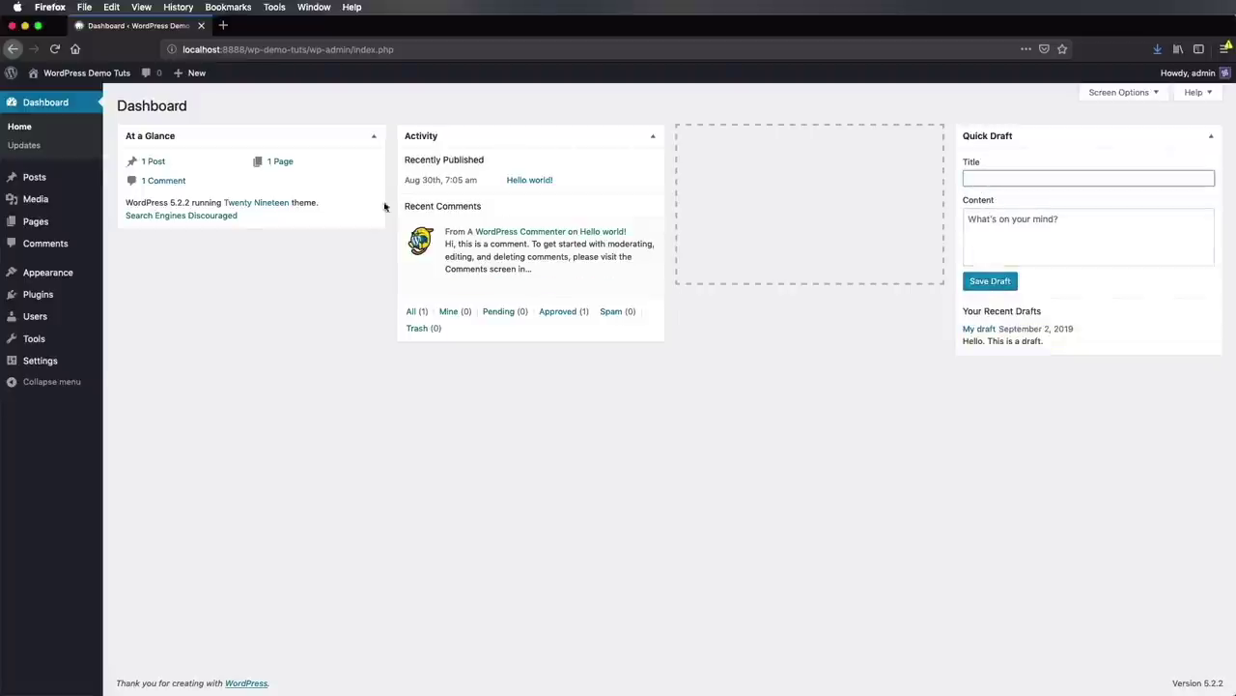
{"action": "left_click", "coordinate": [53, 178]}
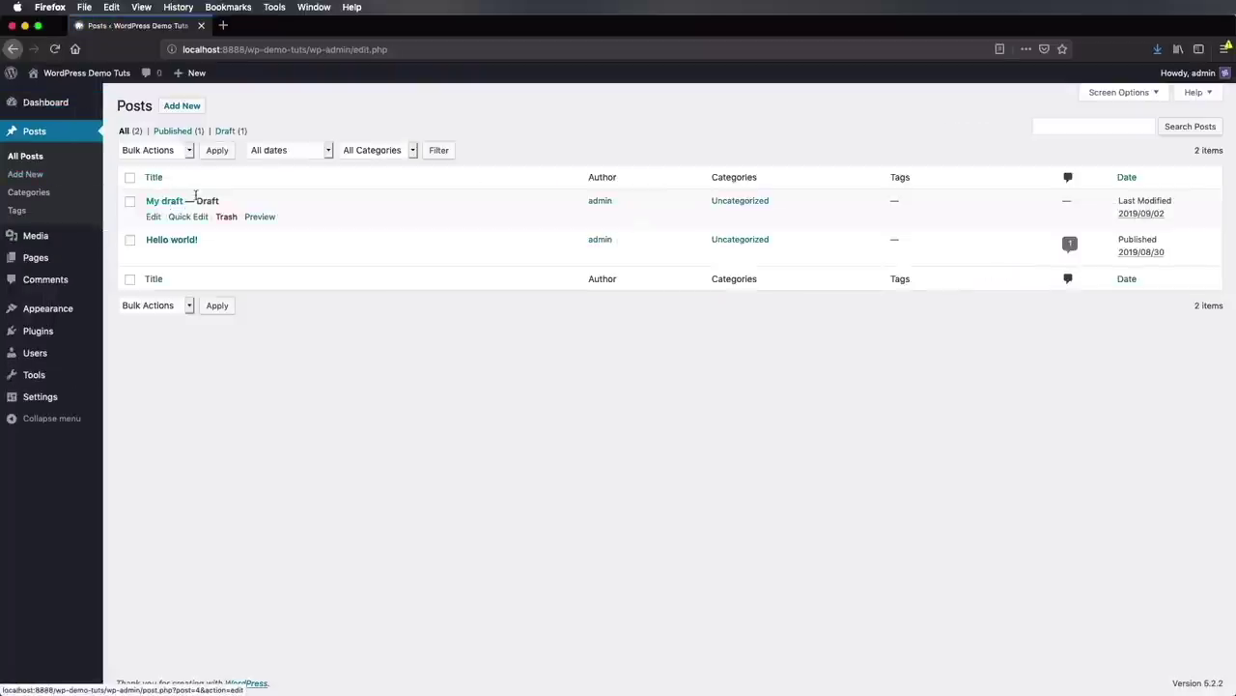
- Open the live site in a new tab, then open My draft in the block editor
{"action": "mouse_move", "coordinate": [165, 211]}
{"action": "left_click_drag", "start_coordinate": [198, 201], "coordinate": [221, 203]}
{"action": "left_click", "coordinate": [226, 200]}
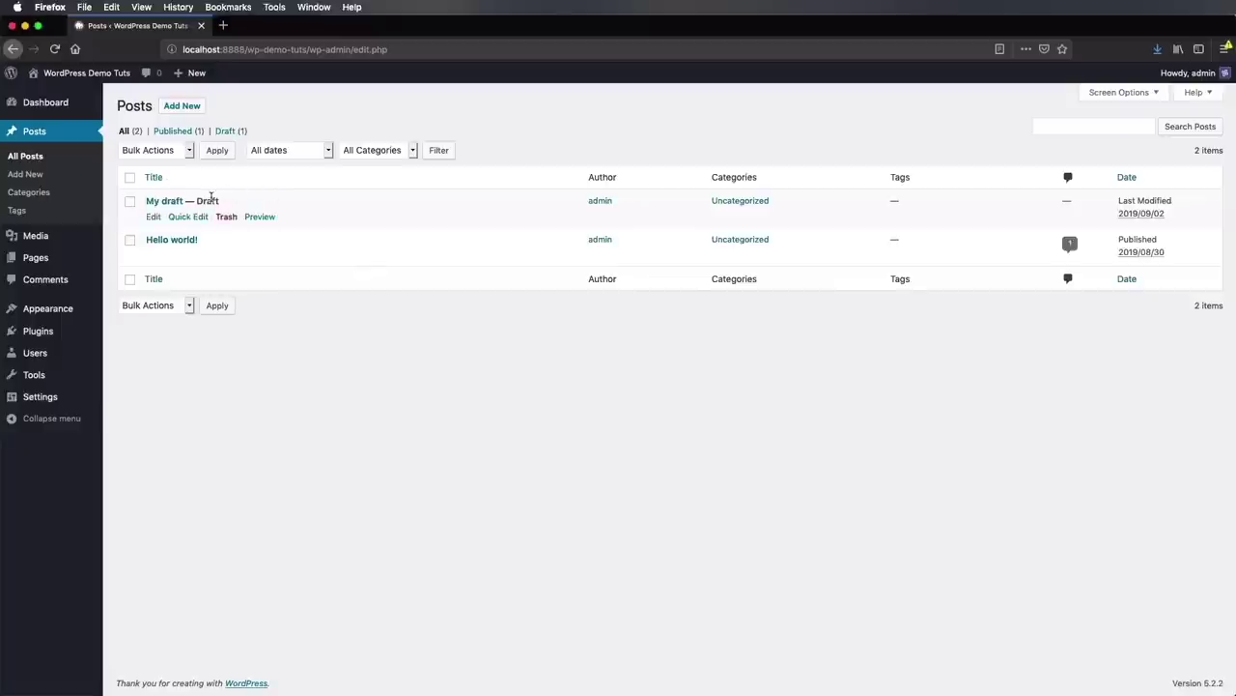
{"action": "left_click", "coordinate": [44, 94]}
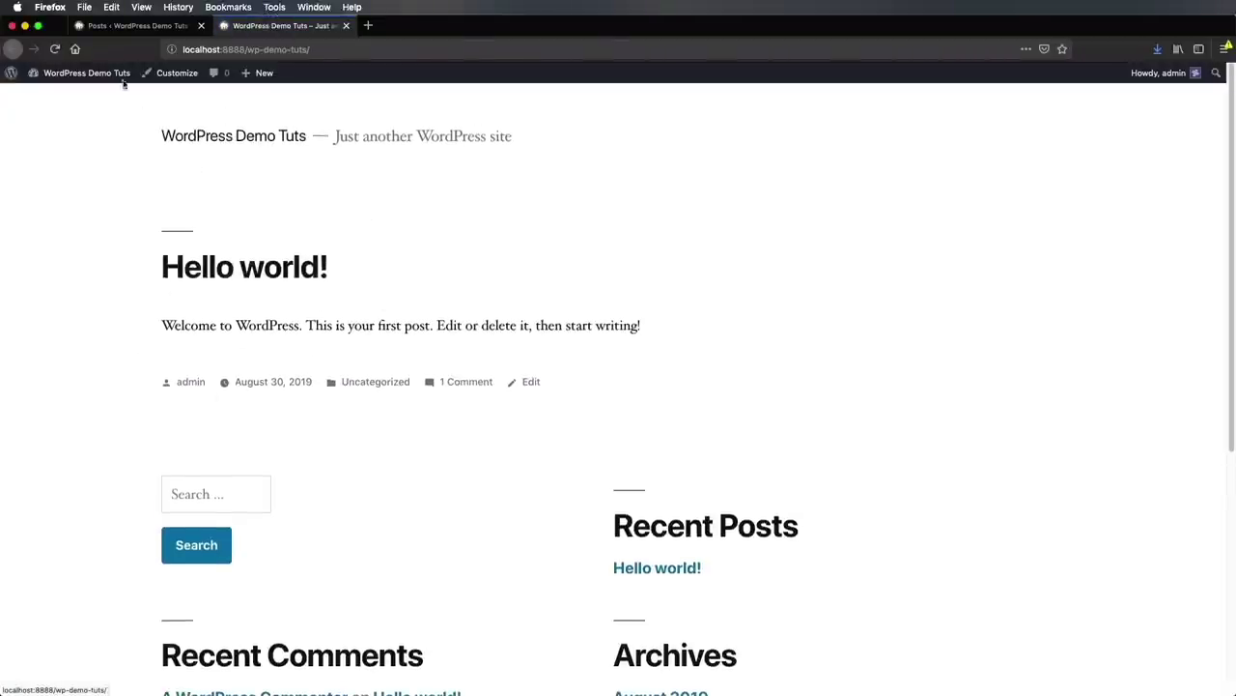
{"action": "left_click", "coordinate": [135, 25]}
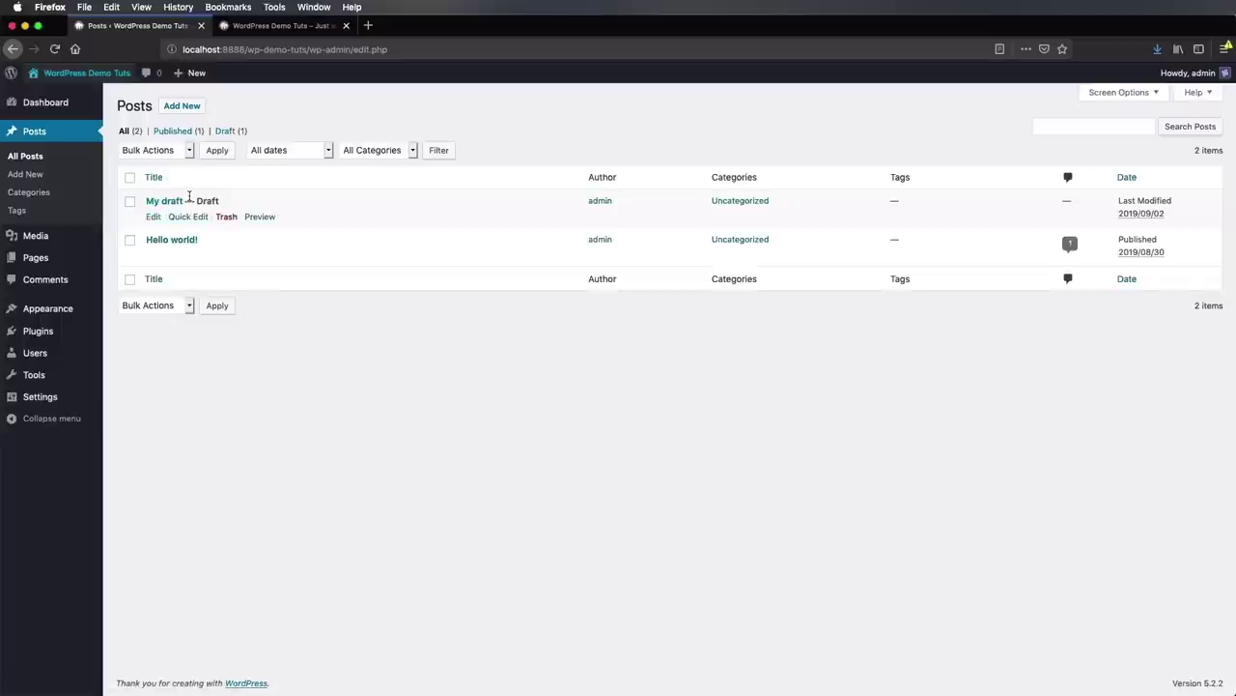
{"action": "left_click", "coordinate": [164, 201]}
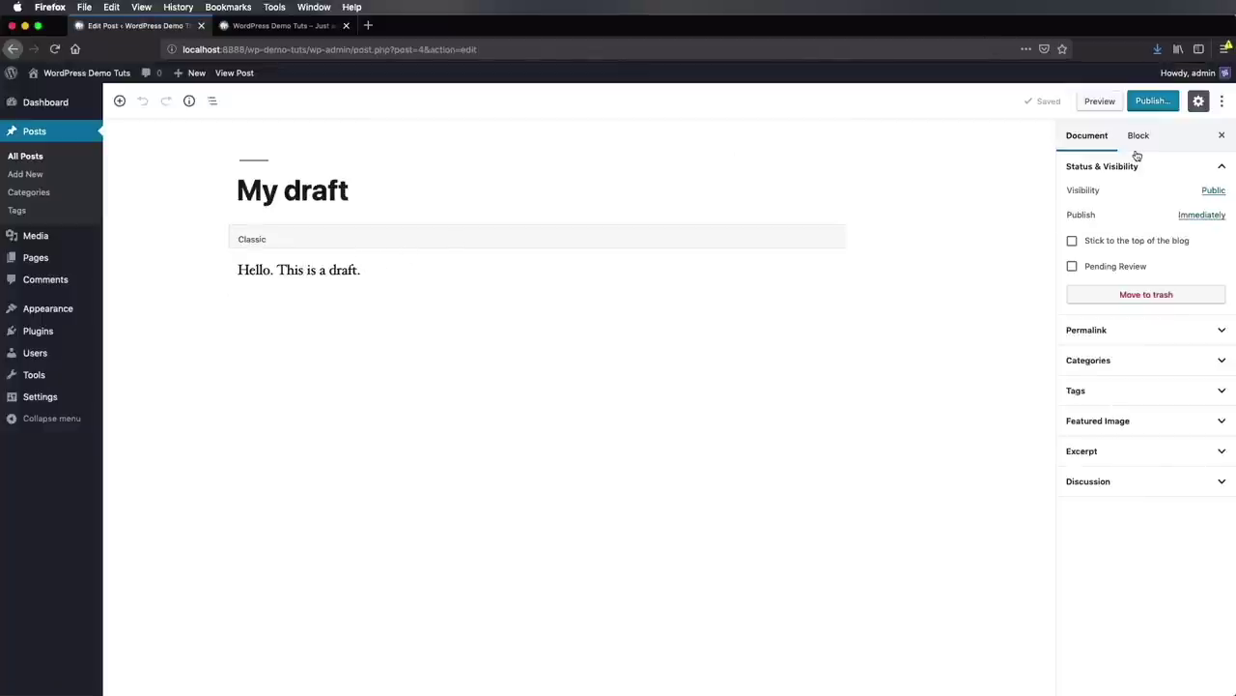
- Preview My draft in its own tab, close the preview, and bring up the pre-publish checks
{"action": "left_click", "coordinate": [1102, 105]}
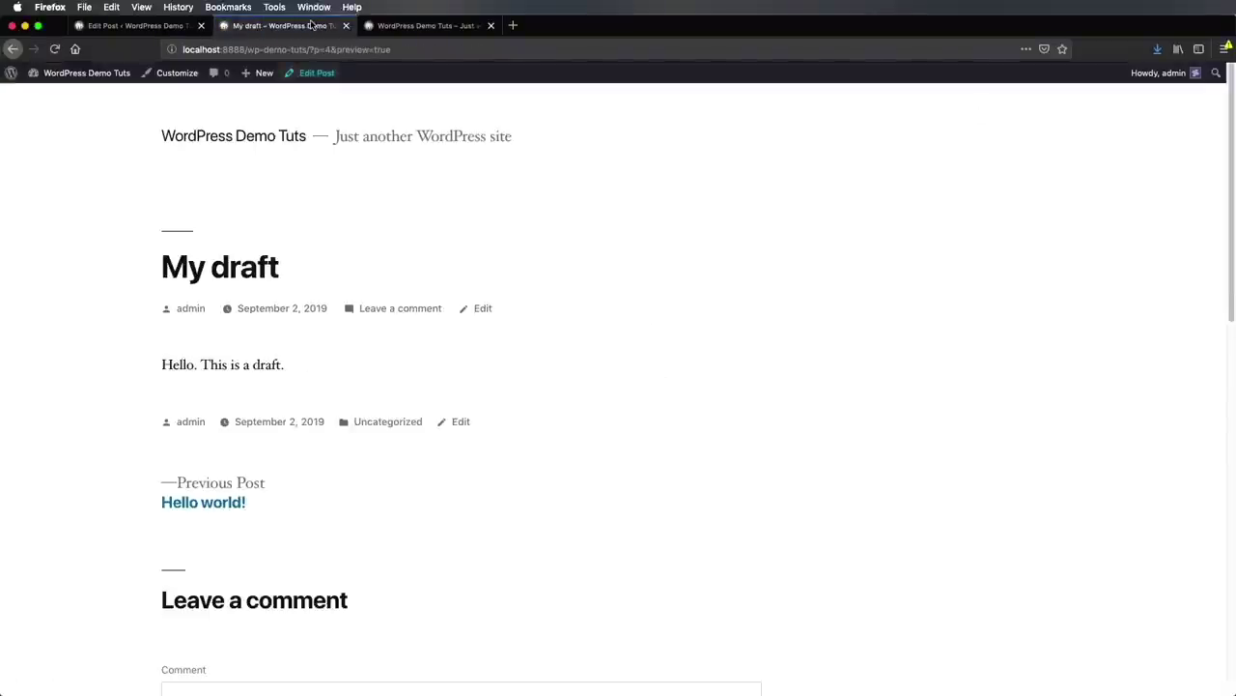
{"action": "key", "text": "super+w"}
{"action": "left_click", "coordinate": [1155, 102]}
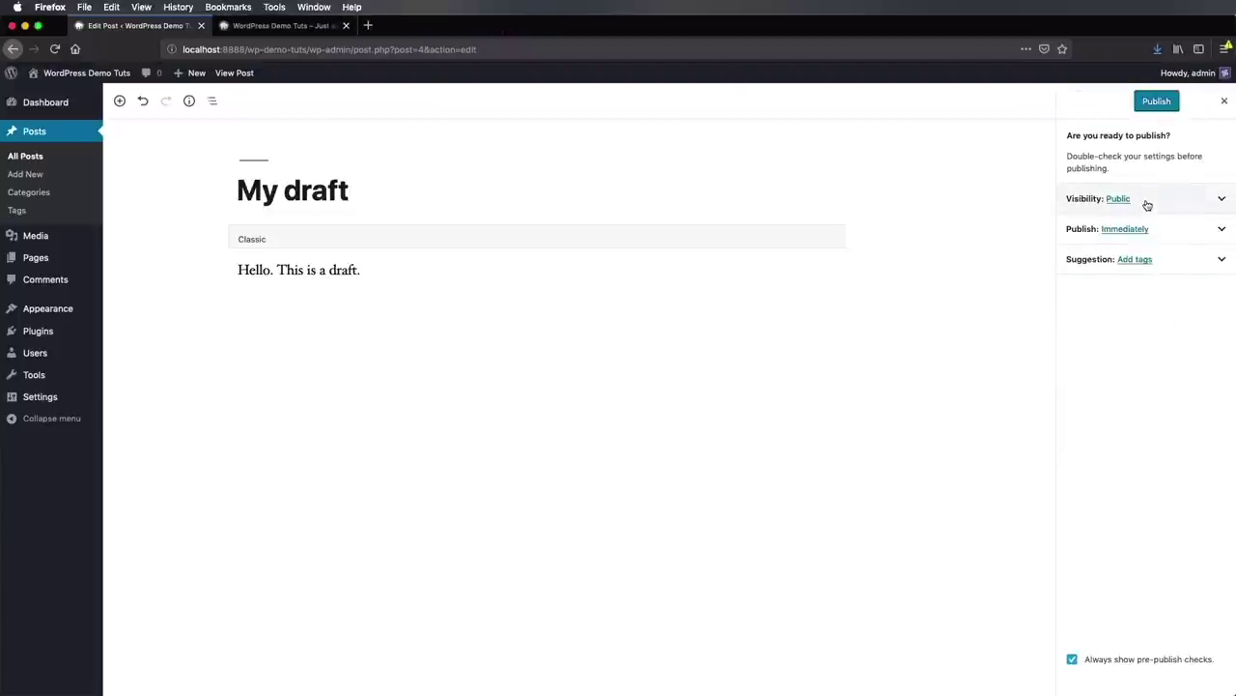
- Review Public visibility, immediate publish time and tag suggestions, then publish My draft
{"action": "left_click", "coordinate": [1222, 201]}
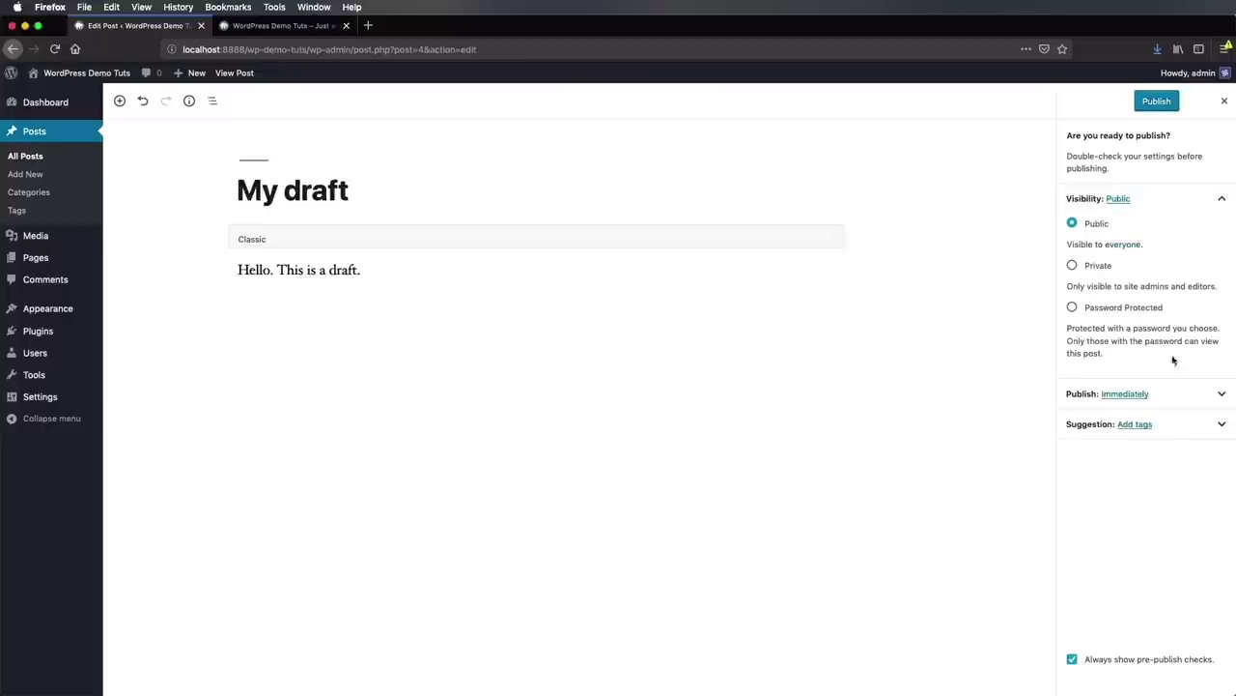
{"action": "left_click", "coordinate": [1188, 392]}
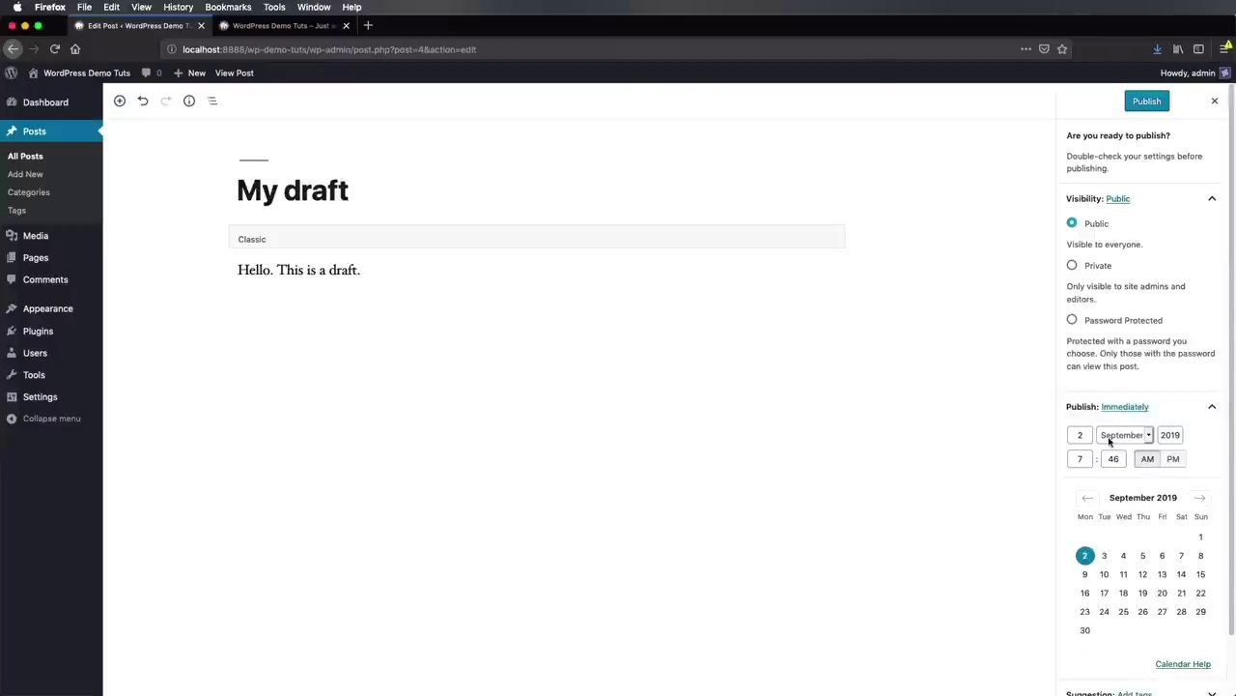
{"action": "scroll", "coordinate": [1101, 463], "scroll_direction": "down", "scroll_amount": 2}
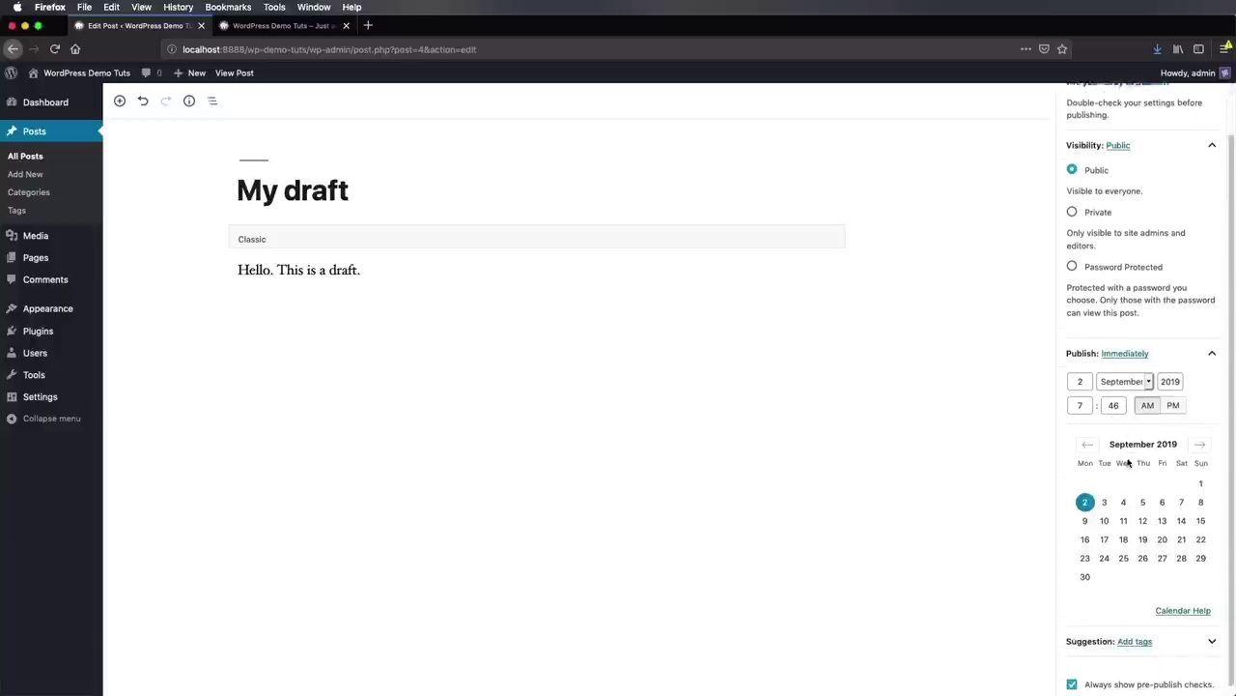
{"action": "left_click", "coordinate": [1185, 638]}
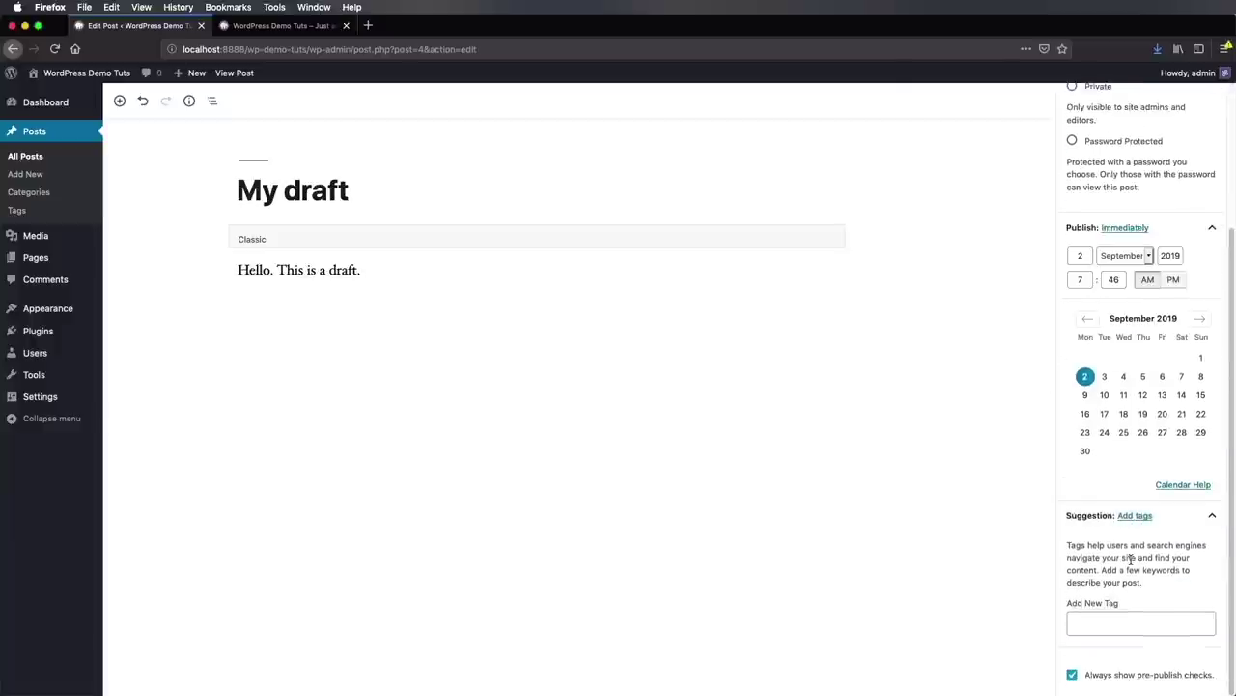
{"action": "scroll", "coordinate": [1130, 559], "scroll_direction": "up", "scroll_amount": 5}
{"action": "left_click", "coordinate": [1145, 101]}
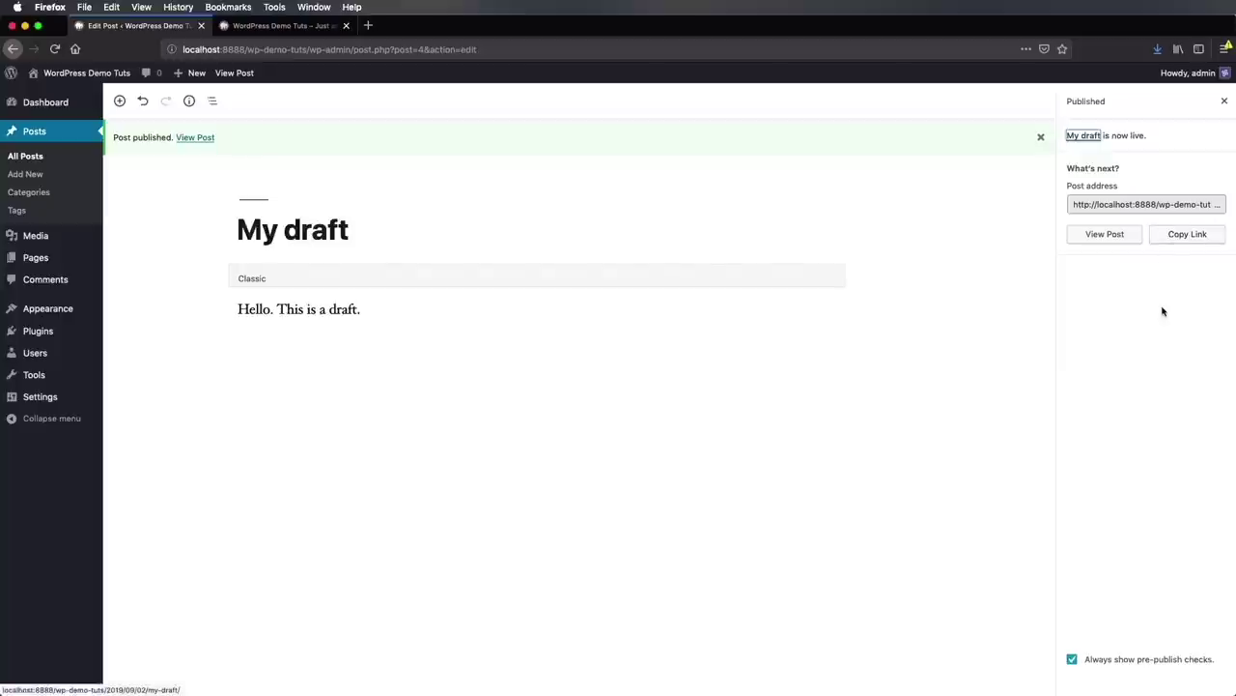
- Reload the front page to see My draft above Hello world!, then return to the admin Posts list
{"action": "left_click", "coordinate": [204, 140]}
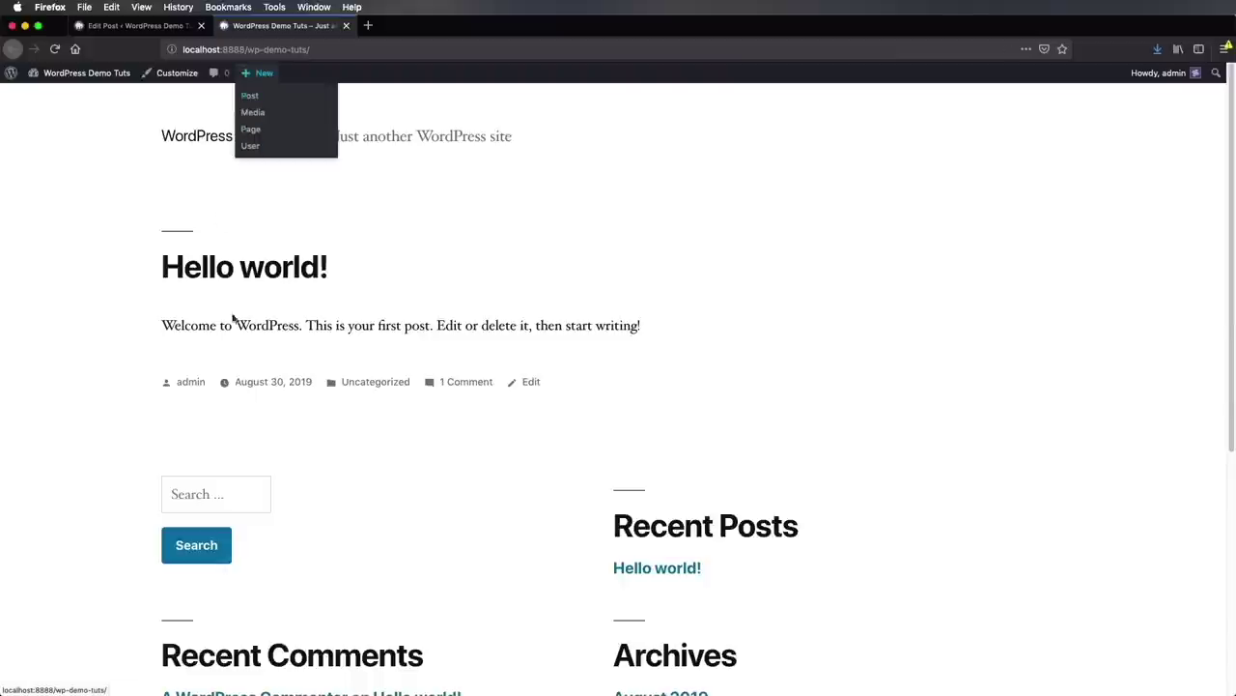
{"action": "left_click", "coordinate": [207, 136]}
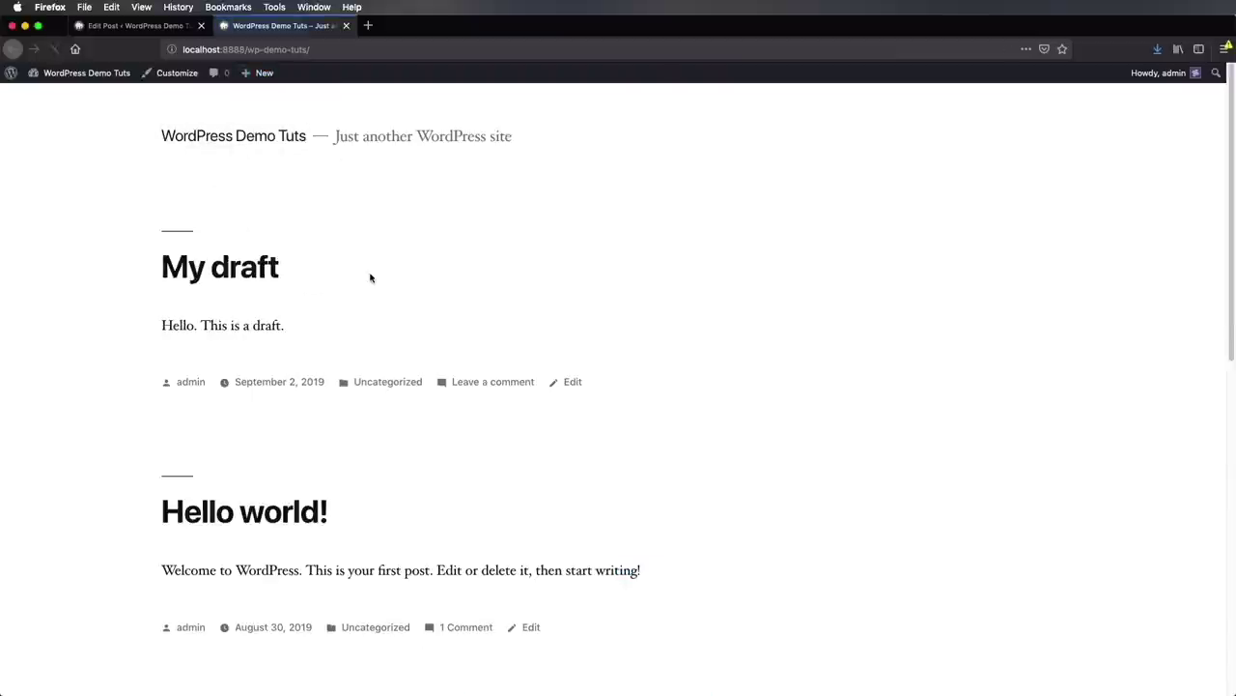
{"action": "scroll", "coordinate": [375, 280], "scroll_direction": "down", "scroll_amount": 2}
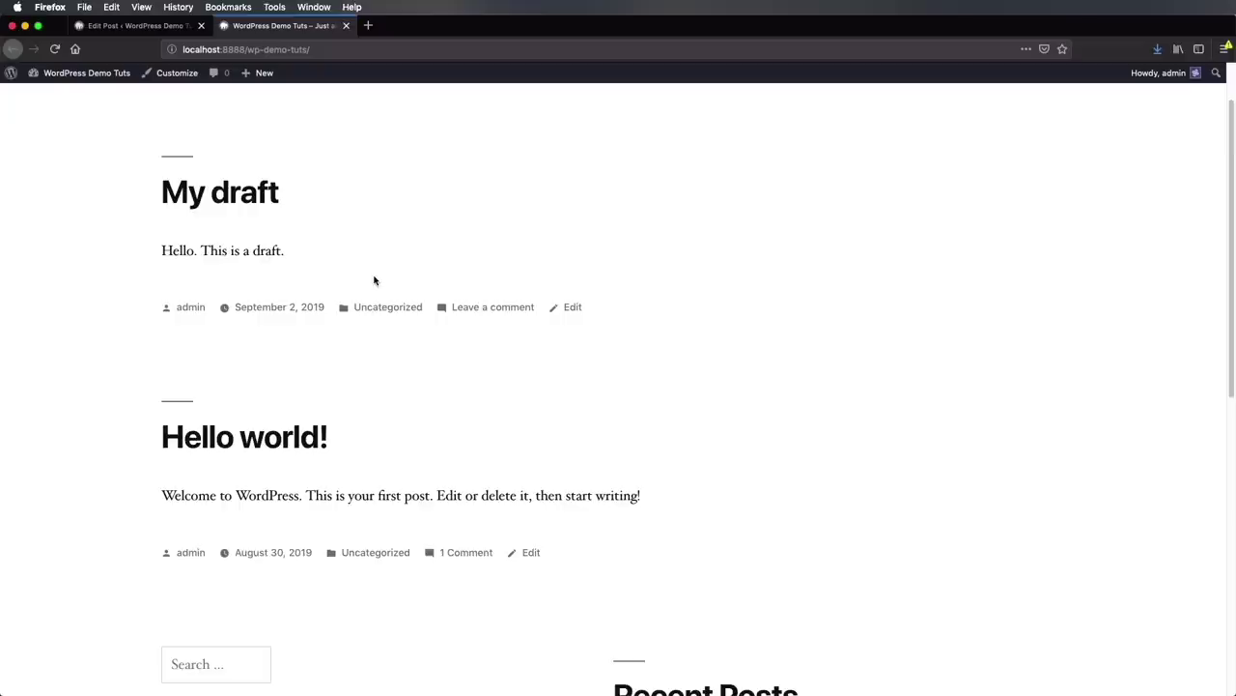
{"action": "scroll", "coordinate": [375, 281], "scroll_direction": "up", "scroll_amount": 2}
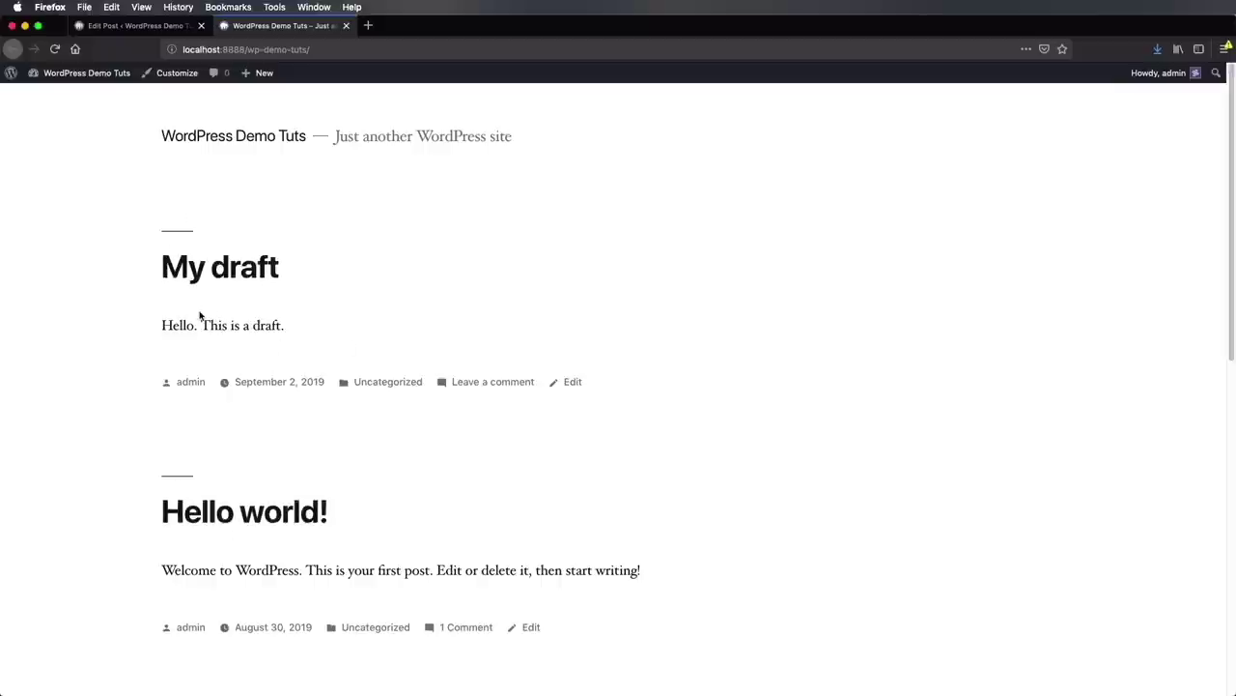
{"action": "left_click", "coordinate": [156, 26]}
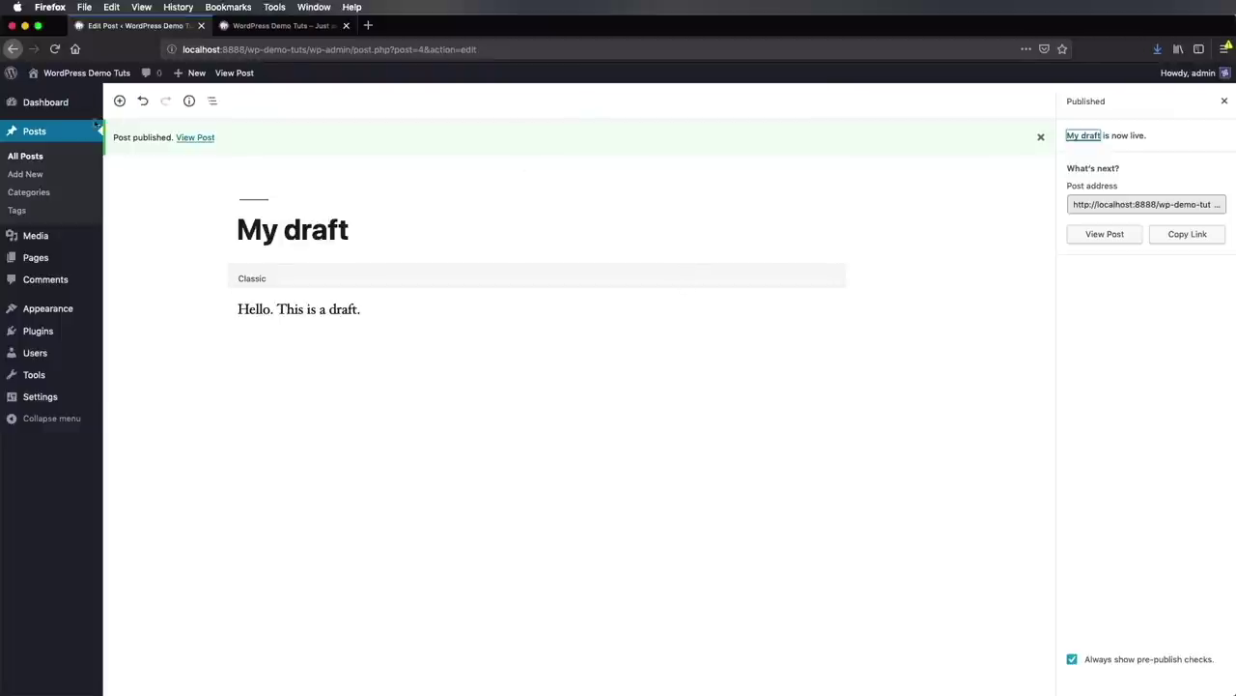
{"action": "left_click", "coordinate": [74, 173]}
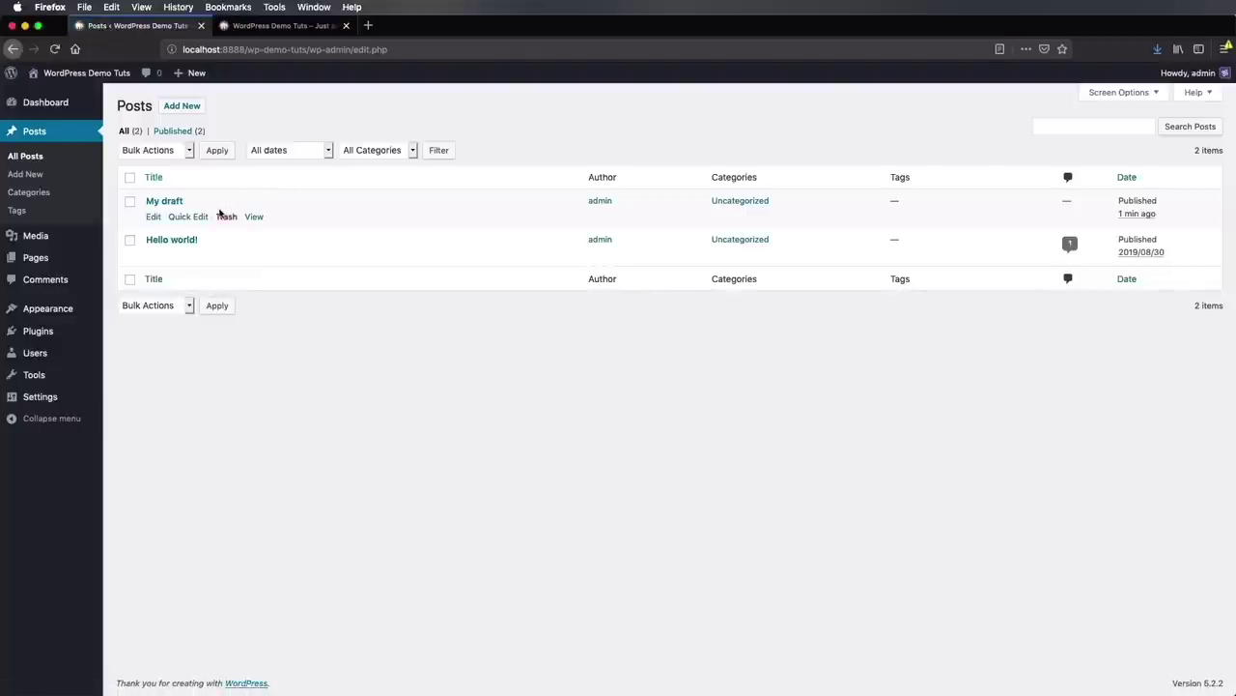
- Use Quick Edit on My draft to change its status to Draft and update it
{"action": "left_click", "coordinate": [190, 216]}
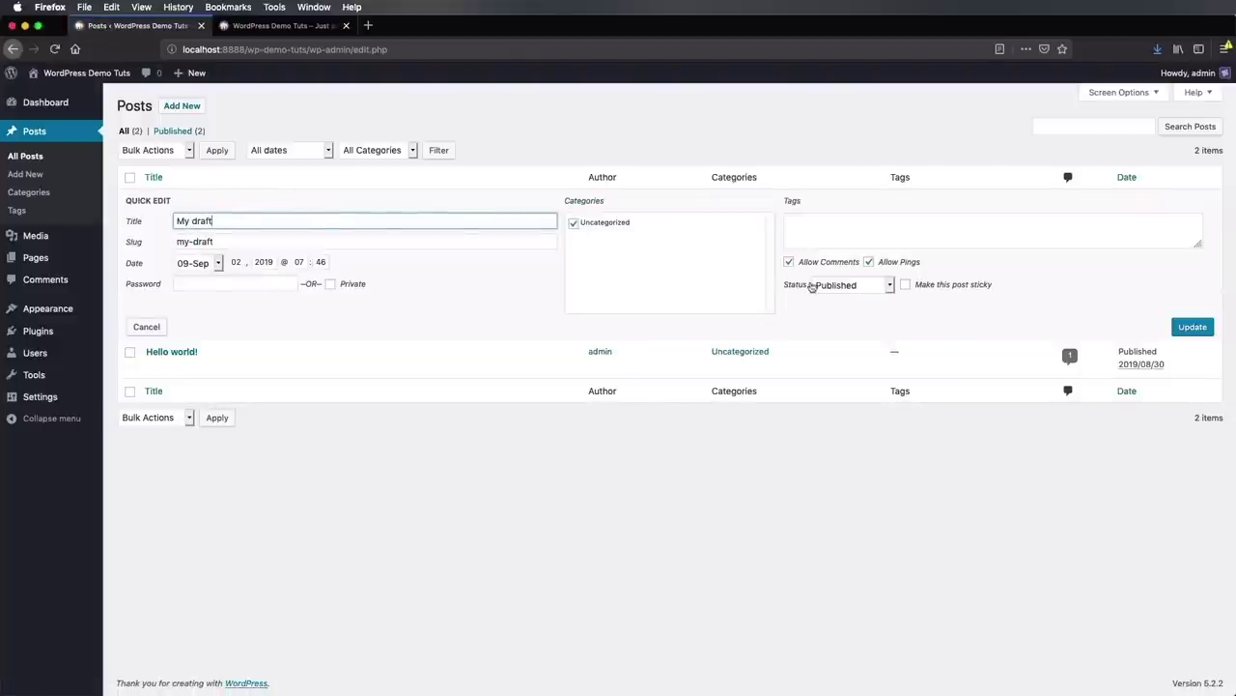
{"action": "left_click", "coordinate": [857, 289]}
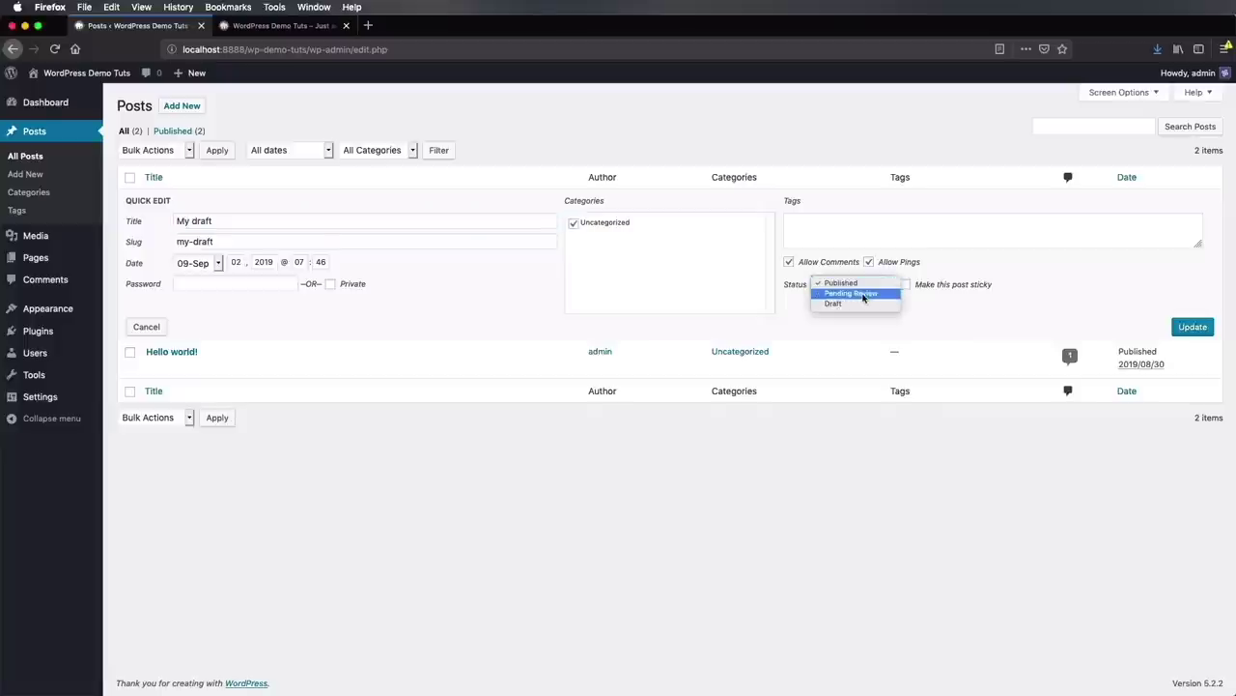
{"action": "left_click", "coordinate": [859, 305]}
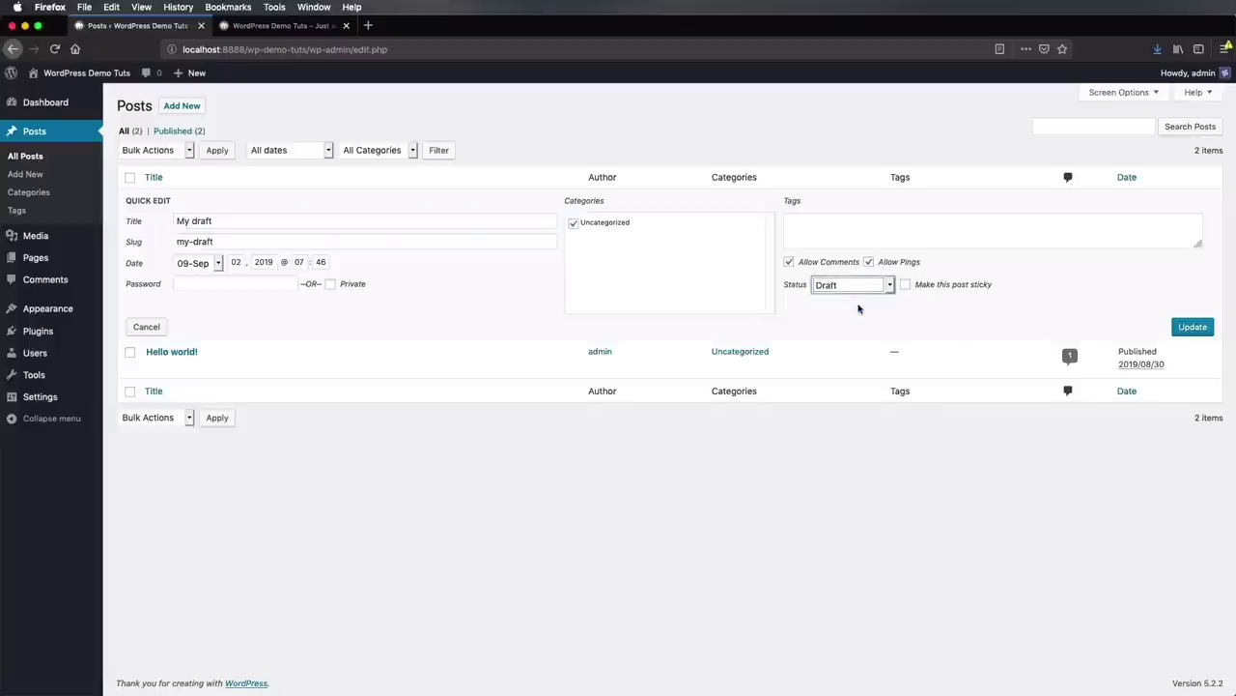
{"action": "left_click", "coordinate": [1192, 326]}
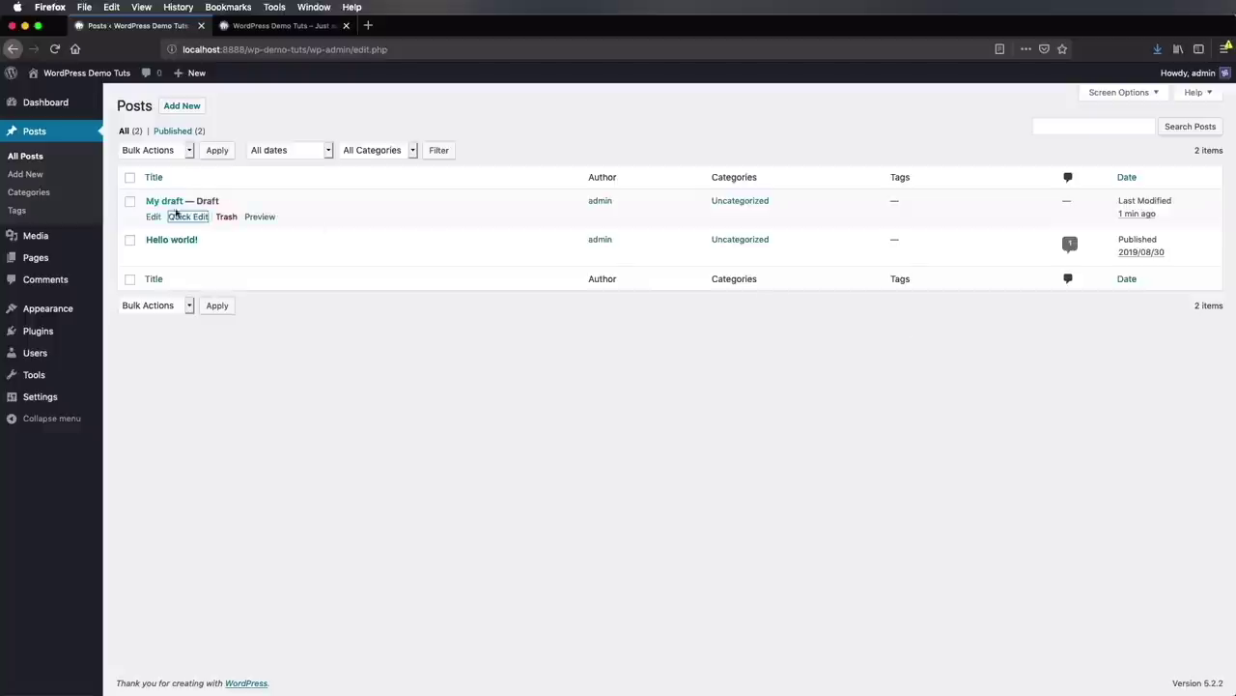
- Trash My draft, check it in the Trash (1) view, then go back to All (1)
{"action": "left_click", "coordinate": [212, 201]}
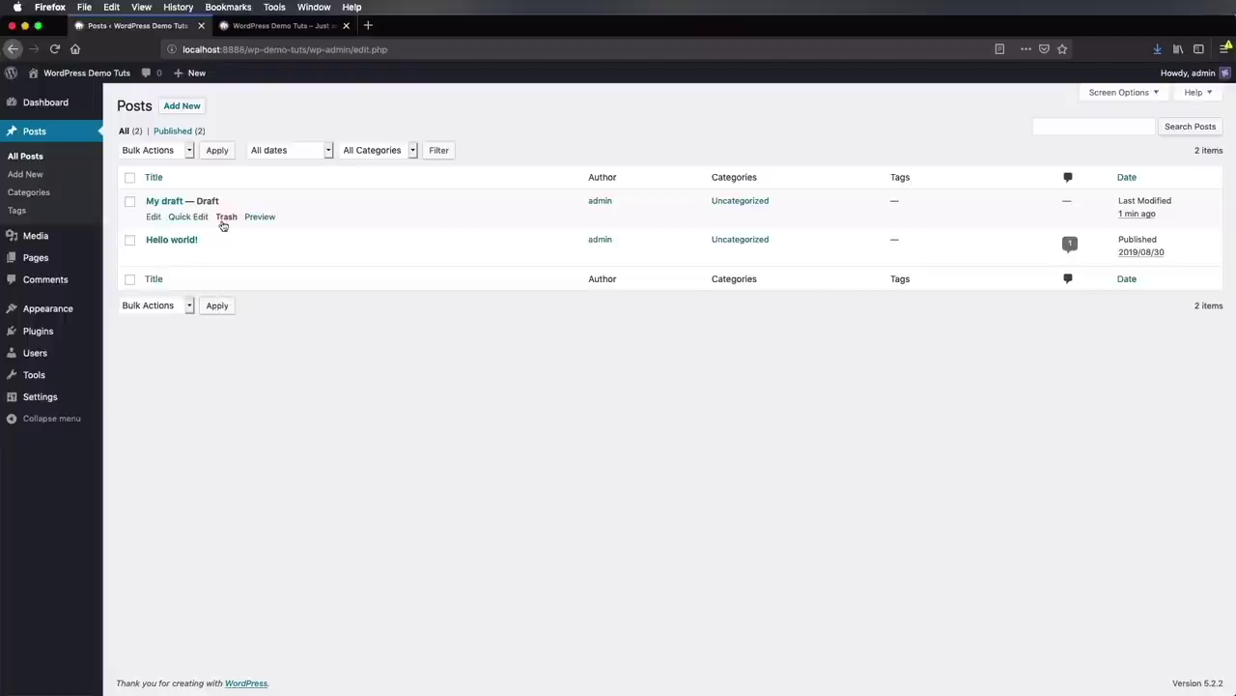
{"action": "left_click", "coordinate": [223, 221]}
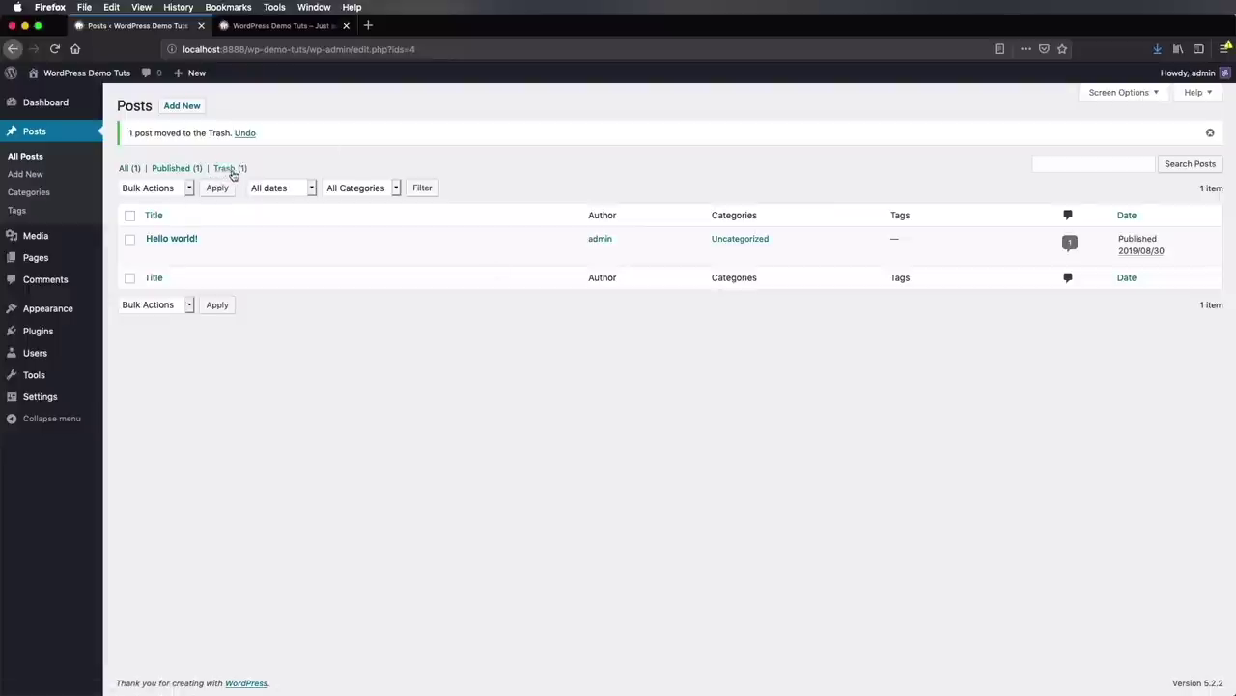
{"action": "left_click", "coordinate": [225, 169]}
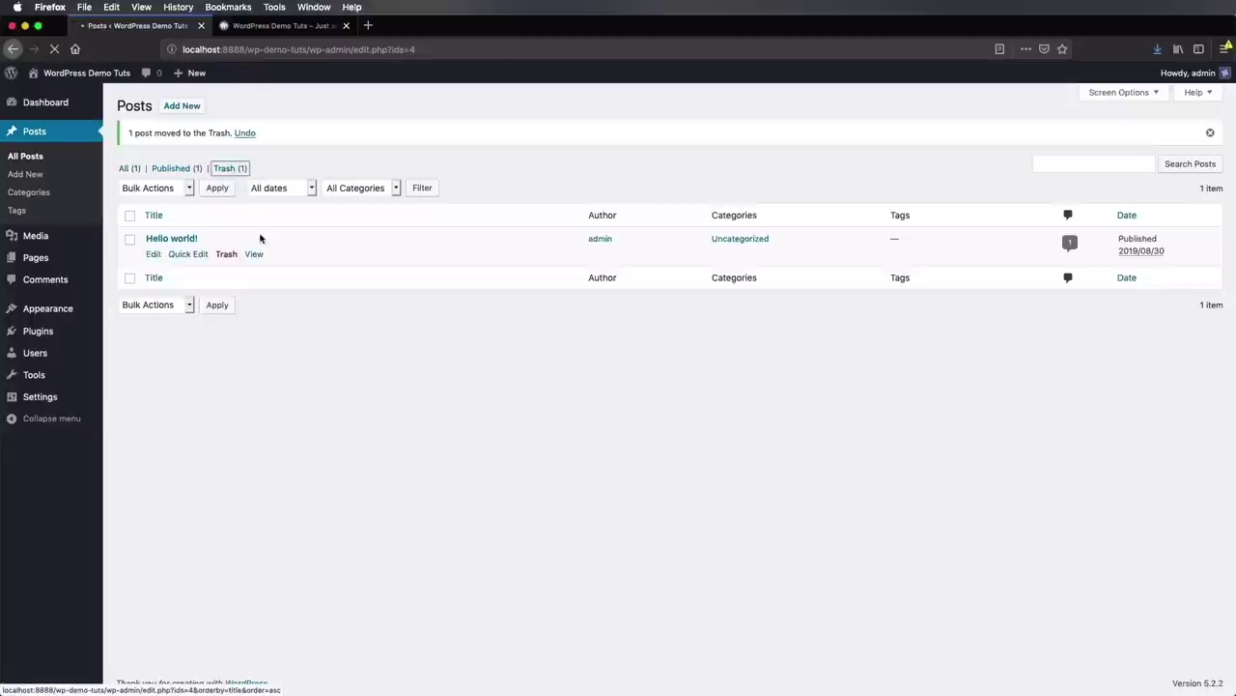
{"action": "mouse_move", "coordinate": [176, 205]}
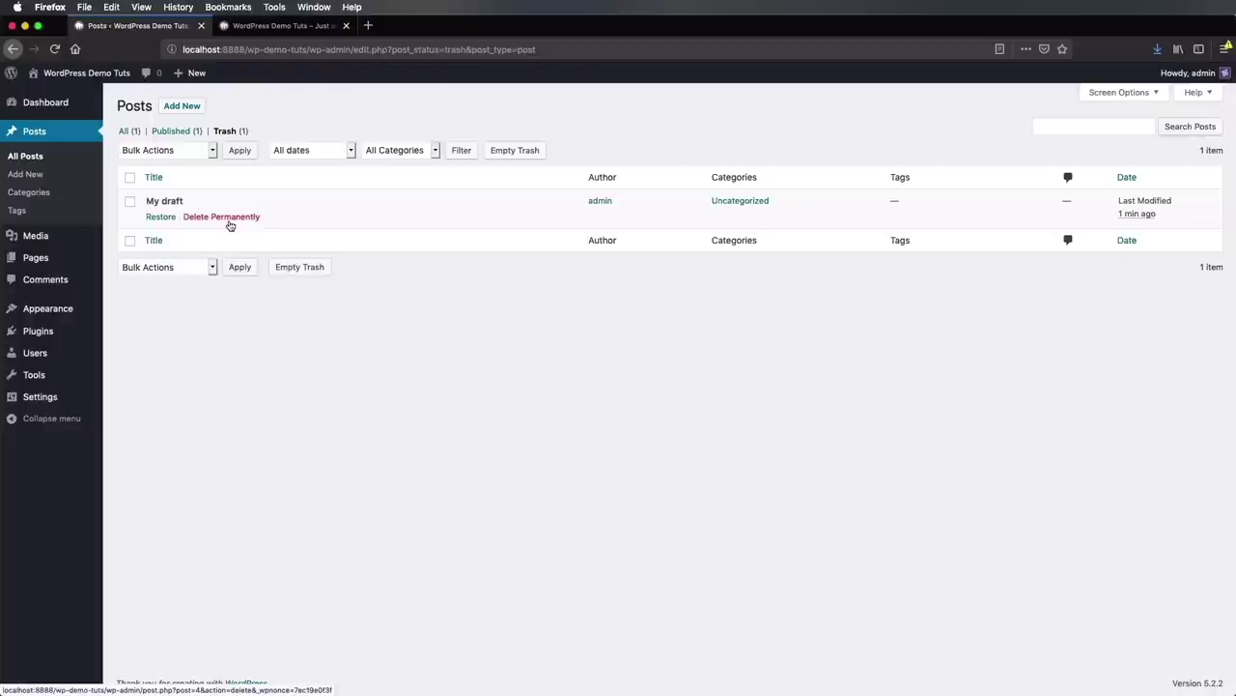
{"action": "left_click", "coordinate": [124, 131]}
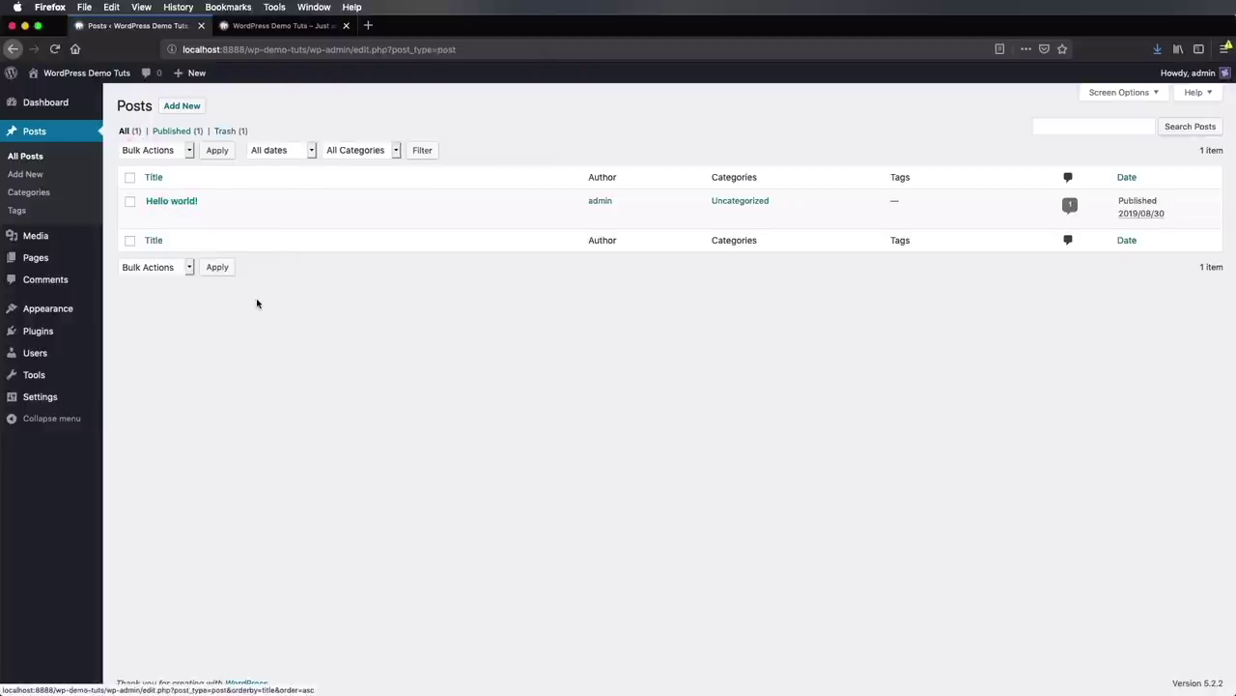
- Add a category named 'creative' with slug 'creative' and parent None
{"action": "left_click", "coordinate": [29, 192]}
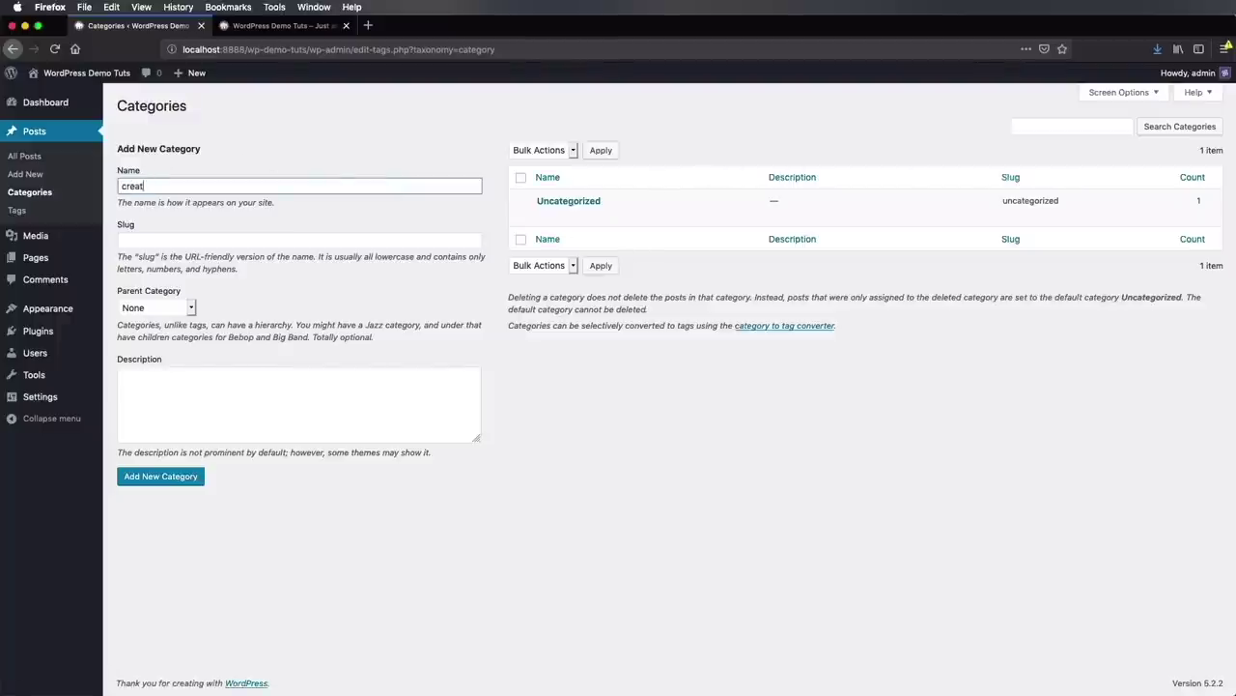
{"action": "left_click", "coordinate": [193, 240]}
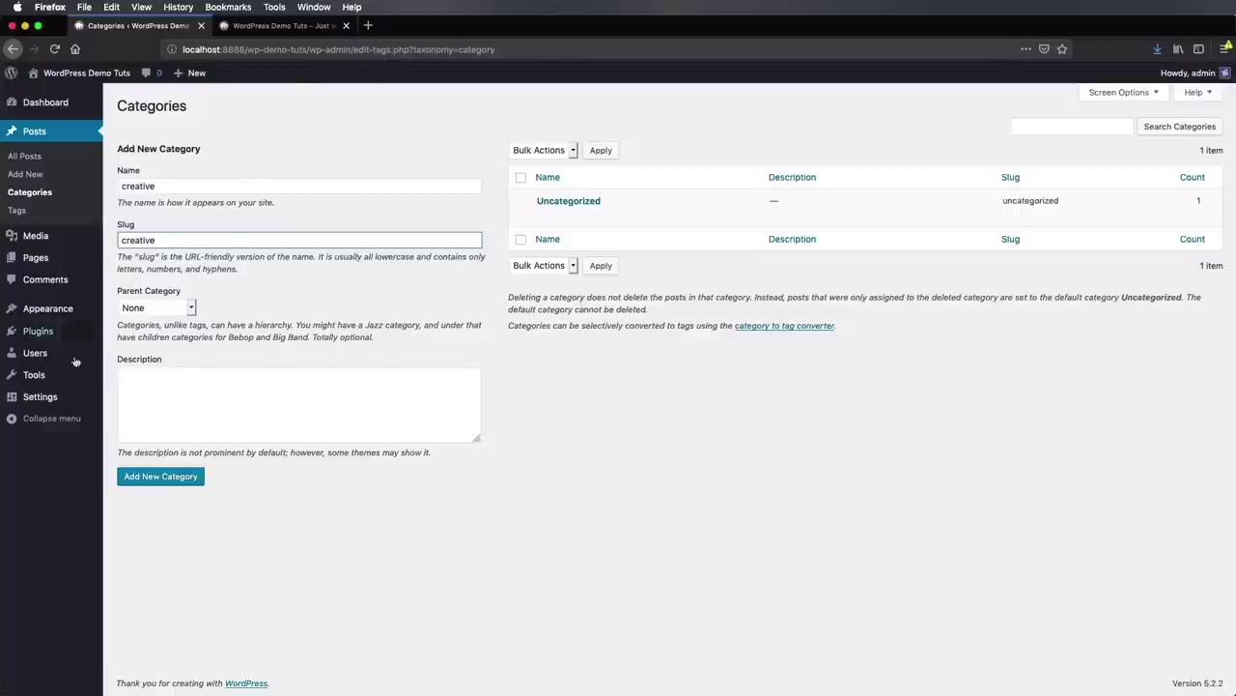
{"action": "left_click", "coordinate": [169, 311]}
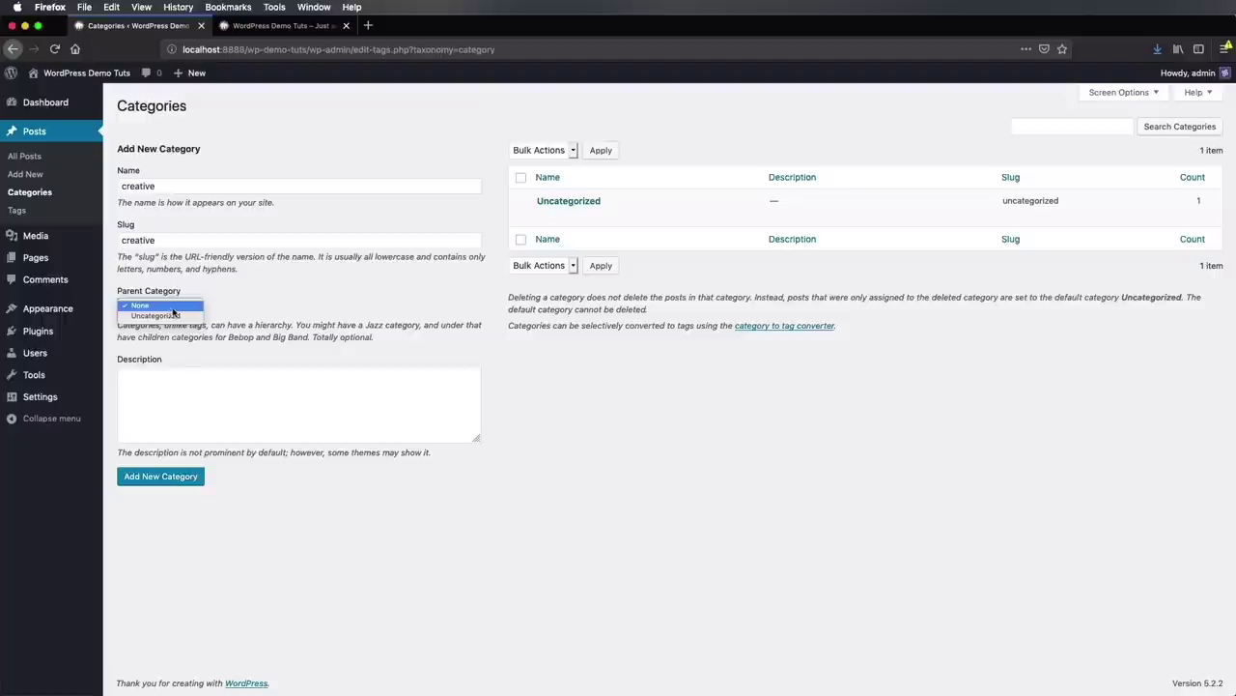
{"action": "left_click", "coordinate": [233, 312]}
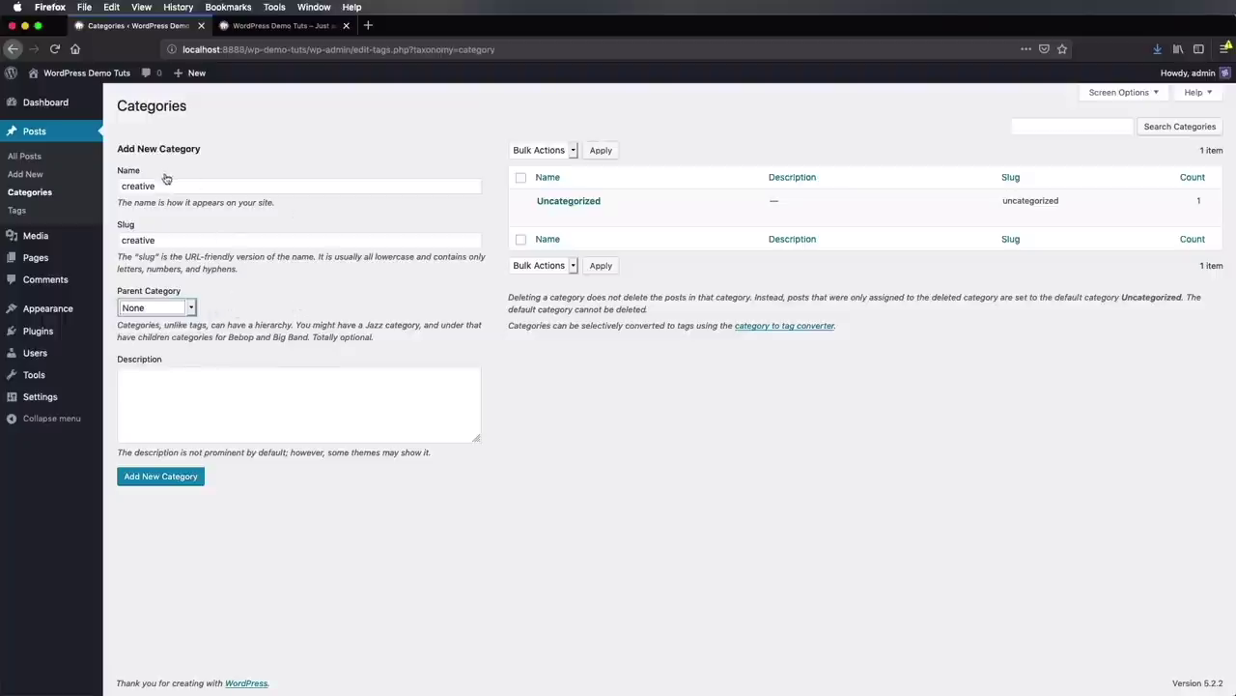
{"action": "left_click", "coordinate": [182, 480]}
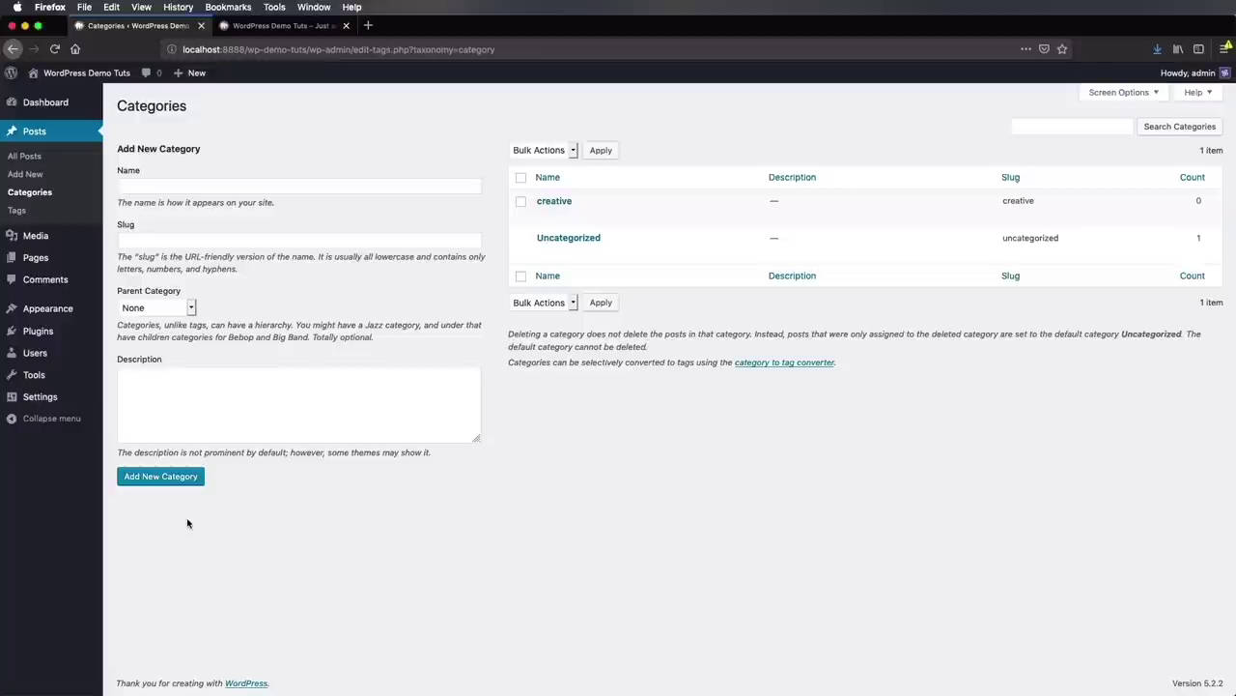
{"action": "mouse_move", "coordinate": [583, 203]}
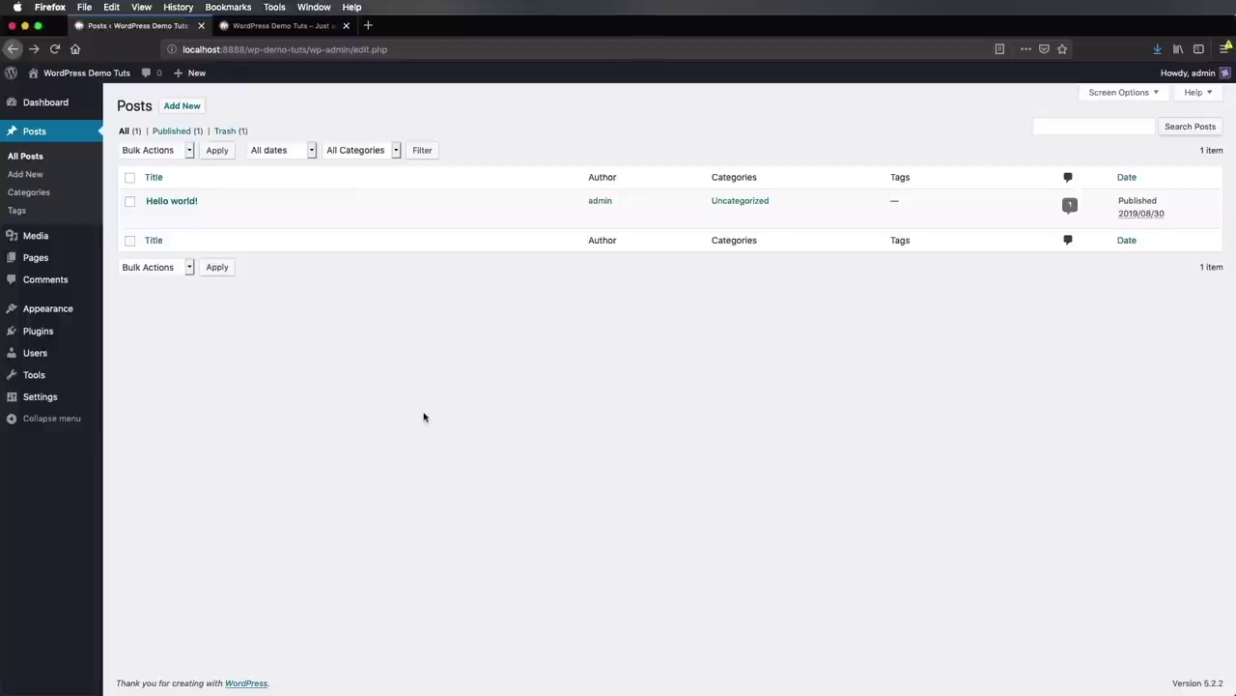
- Switch Hello world!'s category from Uncategorized to creative, update the post, and return to All Posts
{"action": "mouse_move", "coordinate": [178, 203]}
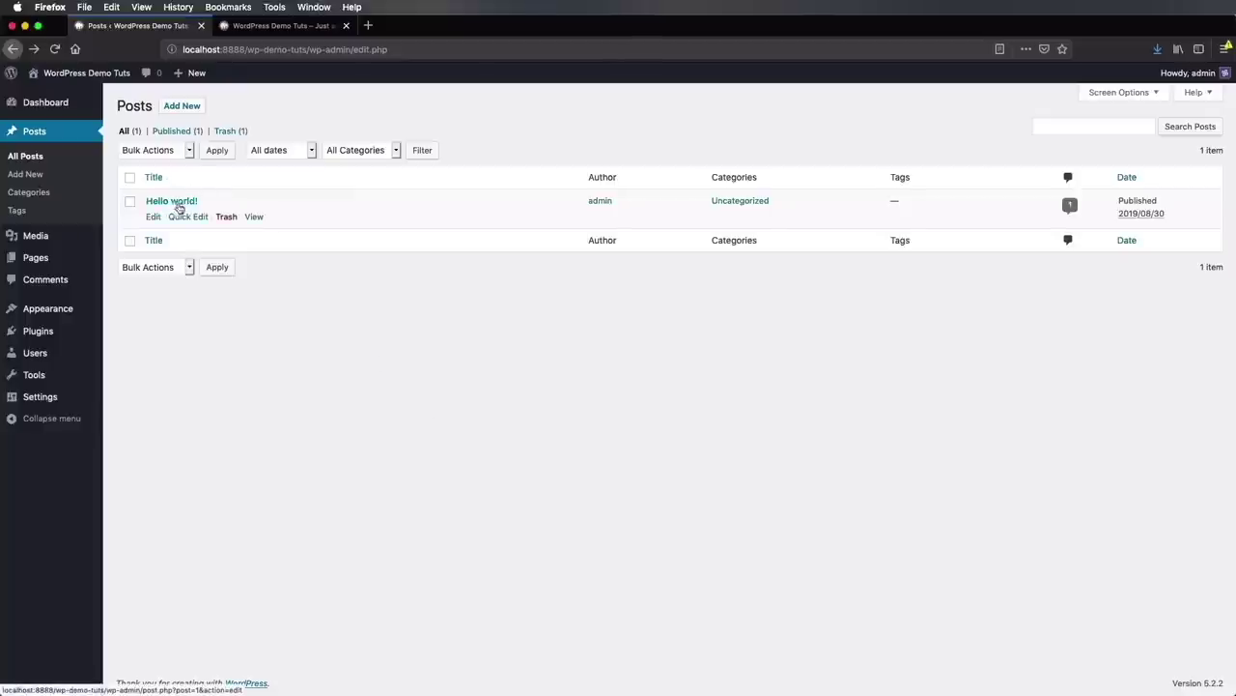
{"action": "left_click", "coordinate": [175, 203]}
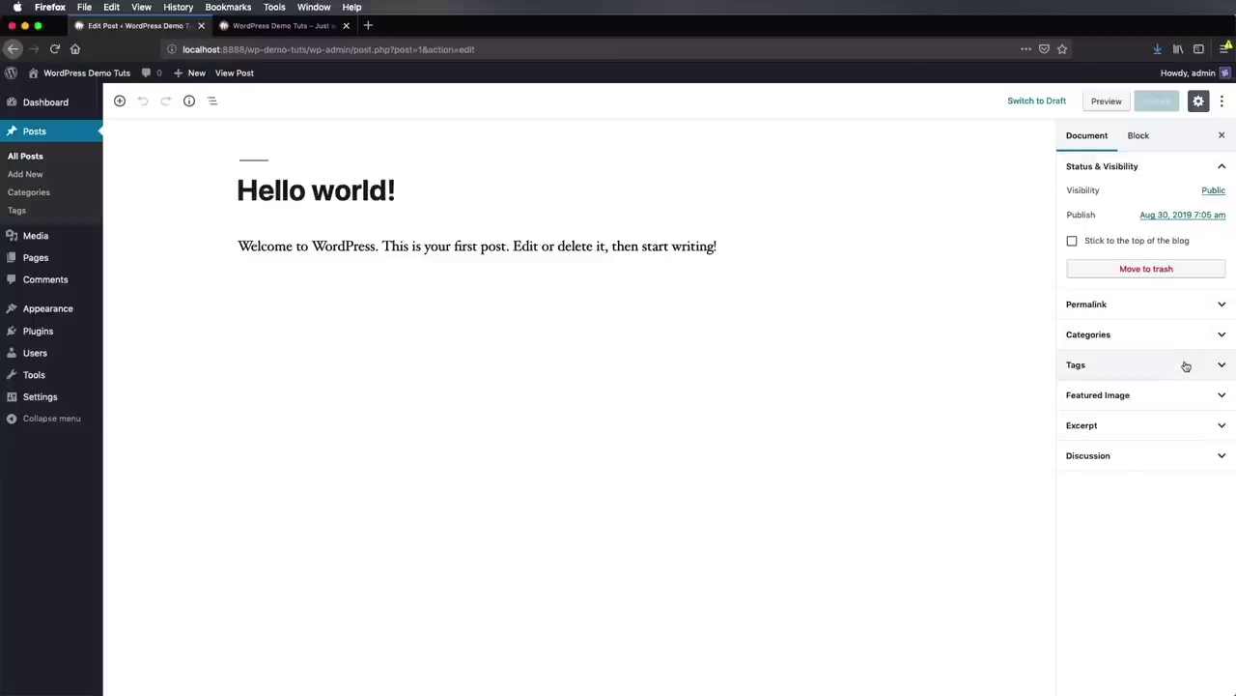
{"action": "left_click", "coordinate": [1181, 336]}
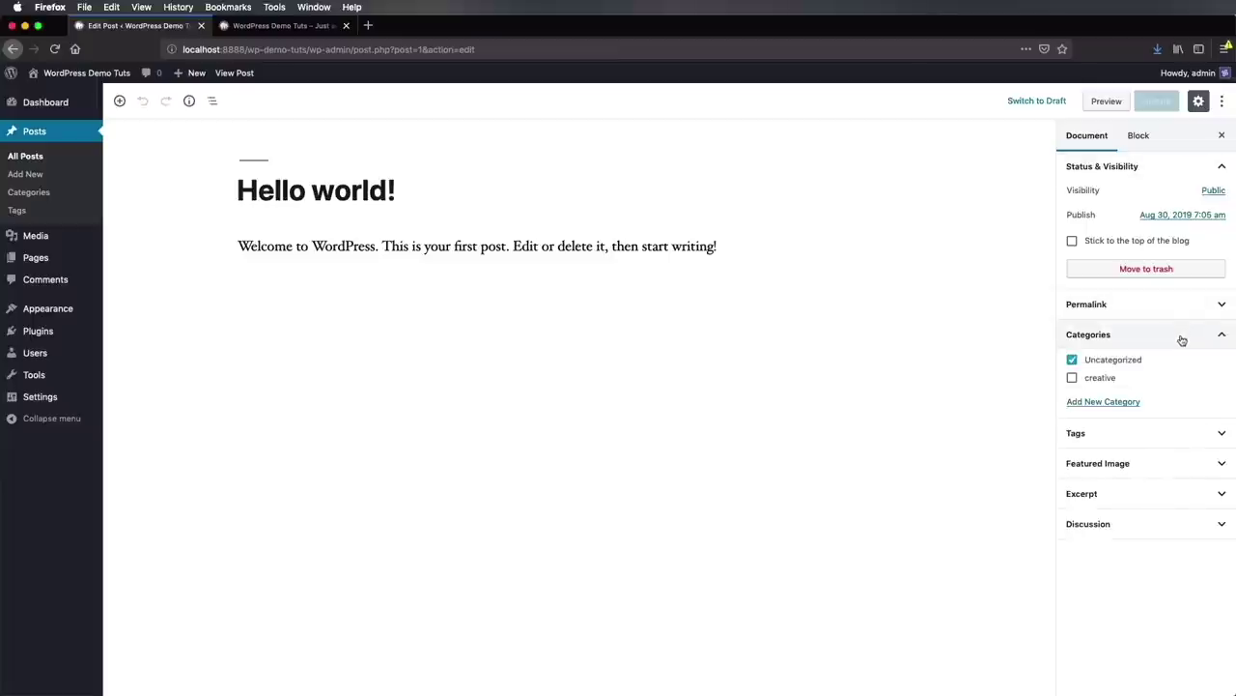
{"action": "left_click", "coordinate": [1072, 379]}
{"action": "left_click", "coordinate": [1072, 359]}
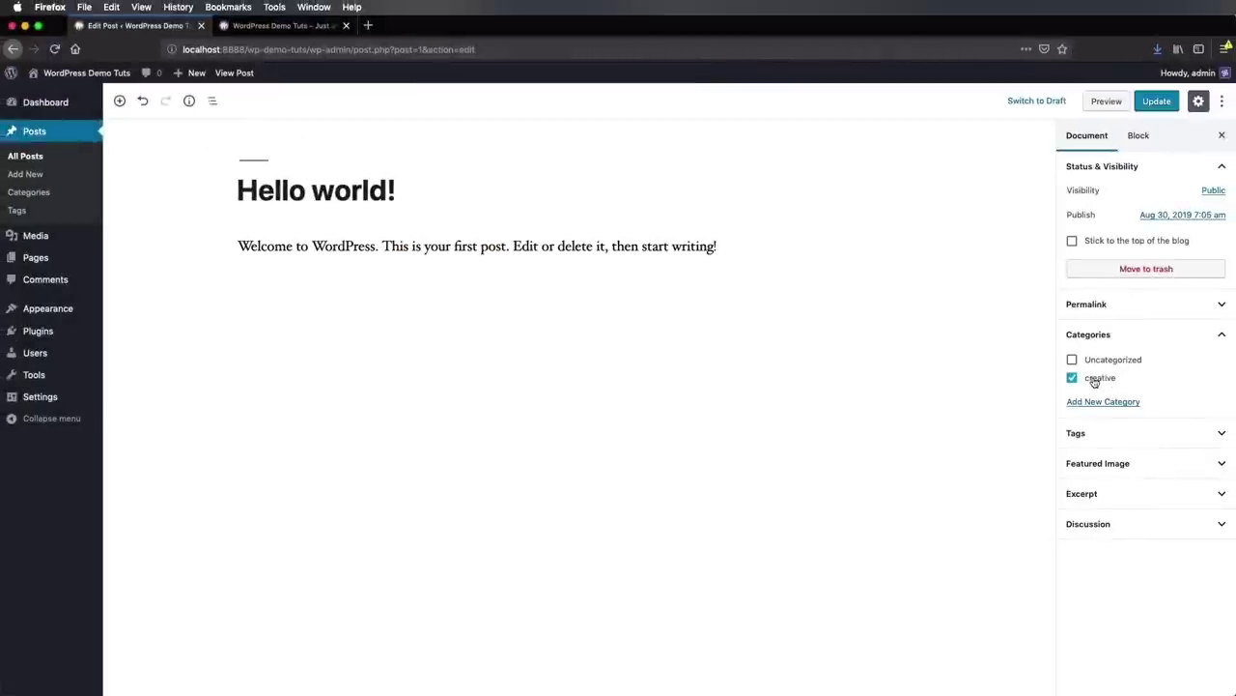
{"action": "left_click", "coordinate": [1162, 101]}
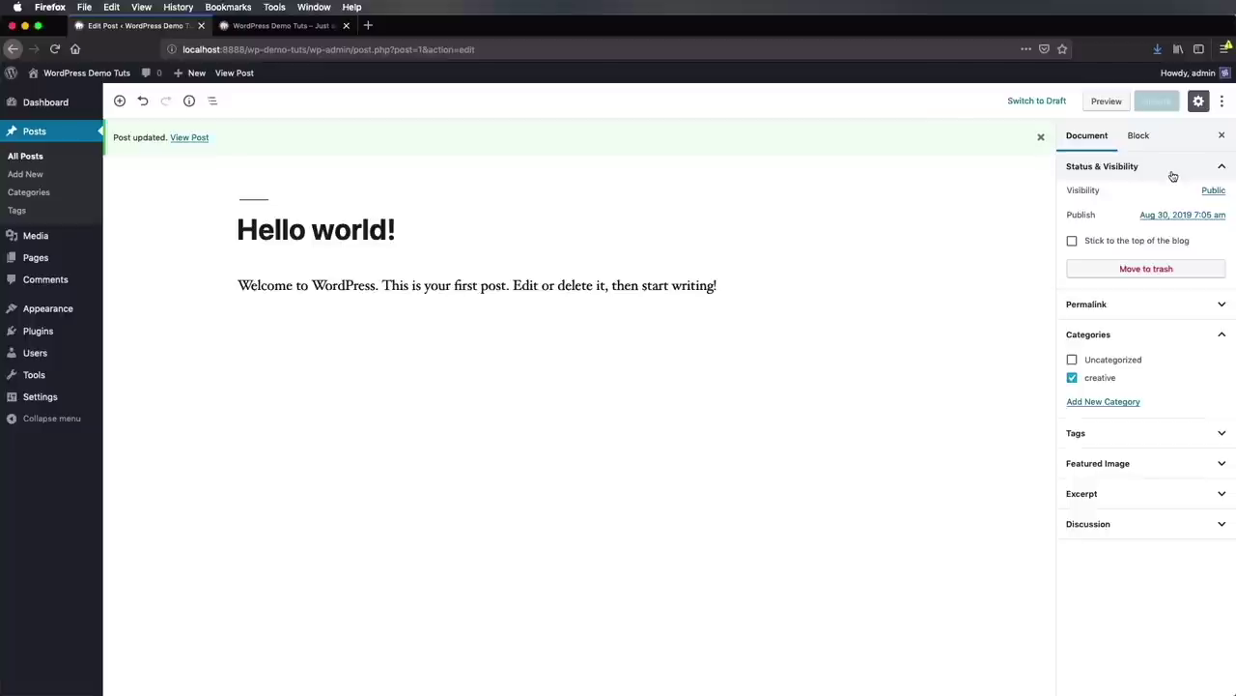
{"action": "left_click", "coordinate": [26, 157]}
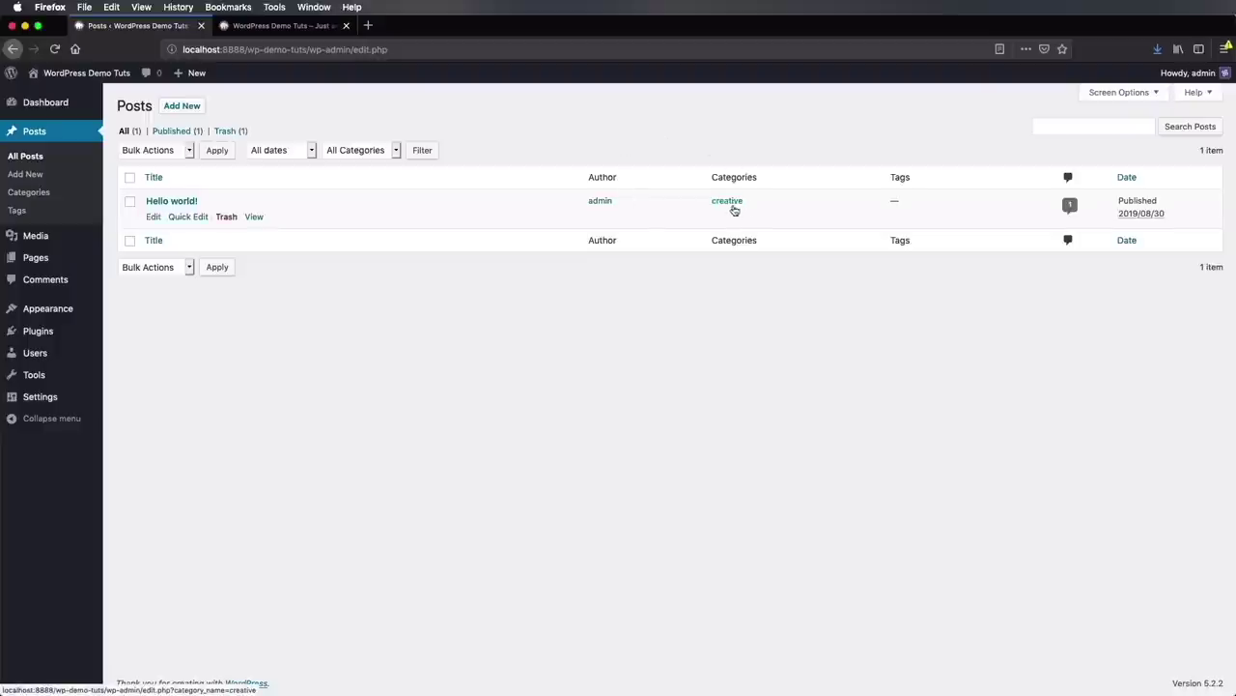
- Filter the posts list to the creative category, then reset the filter to All Categories
{"action": "left_click", "coordinate": [728, 203]}
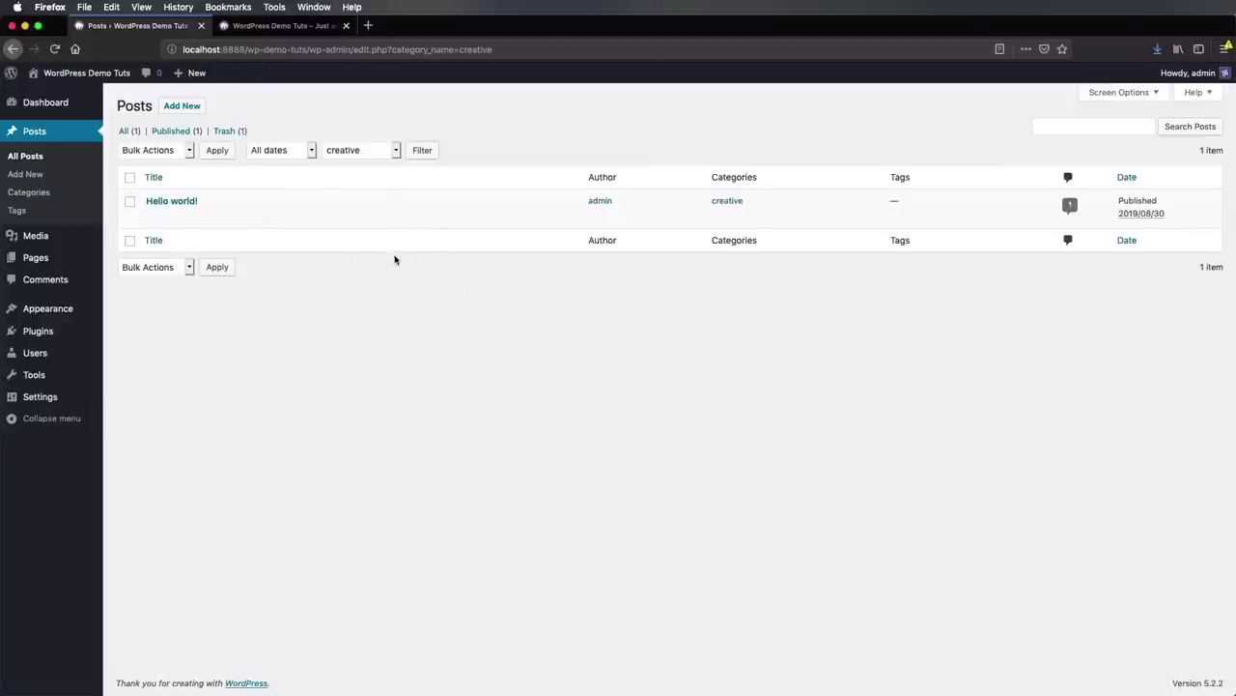
{"action": "left_click", "coordinate": [394, 151]}
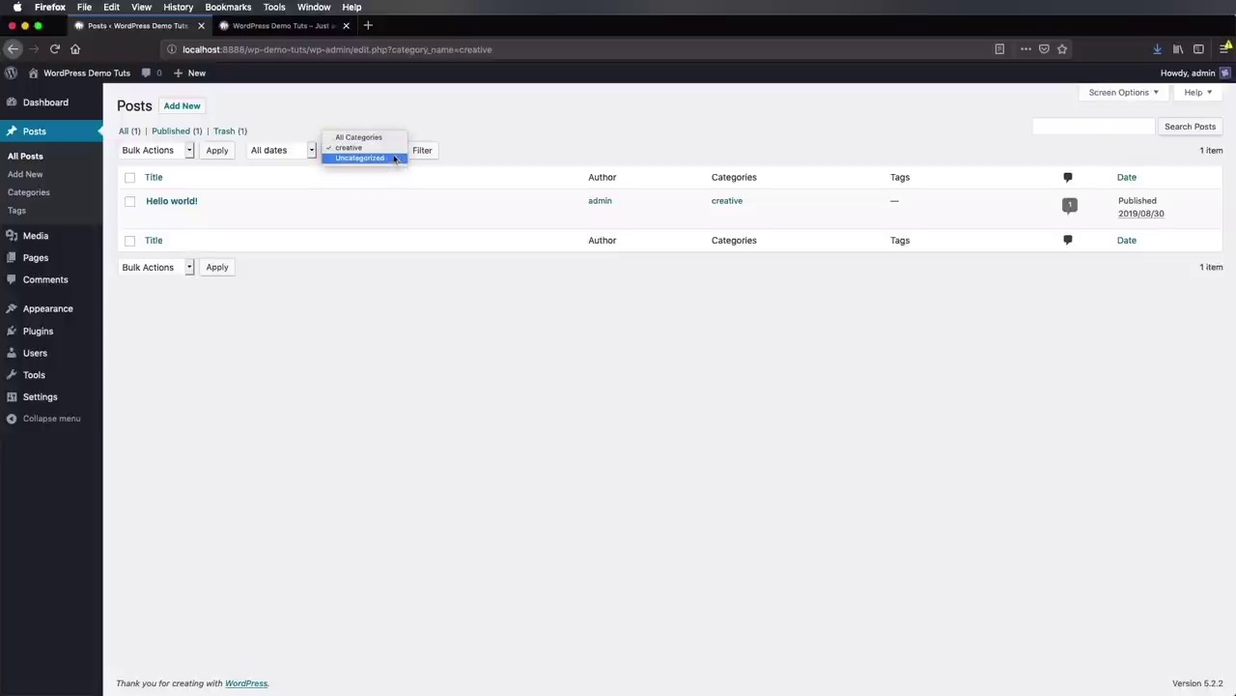
{"action": "left_click", "coordinate": [394, 137]}
{"action": "left_click", "coordinate": [422, 152]}
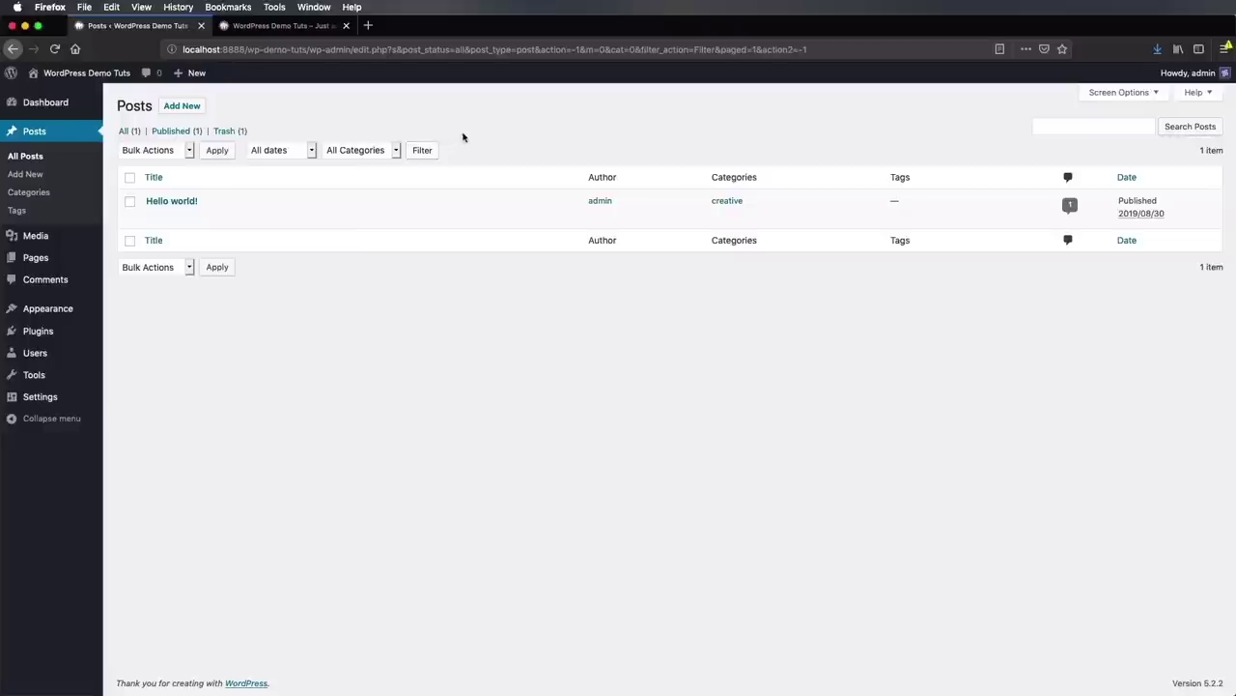
{"action": "left_click", "coordinate": [19, 211]}
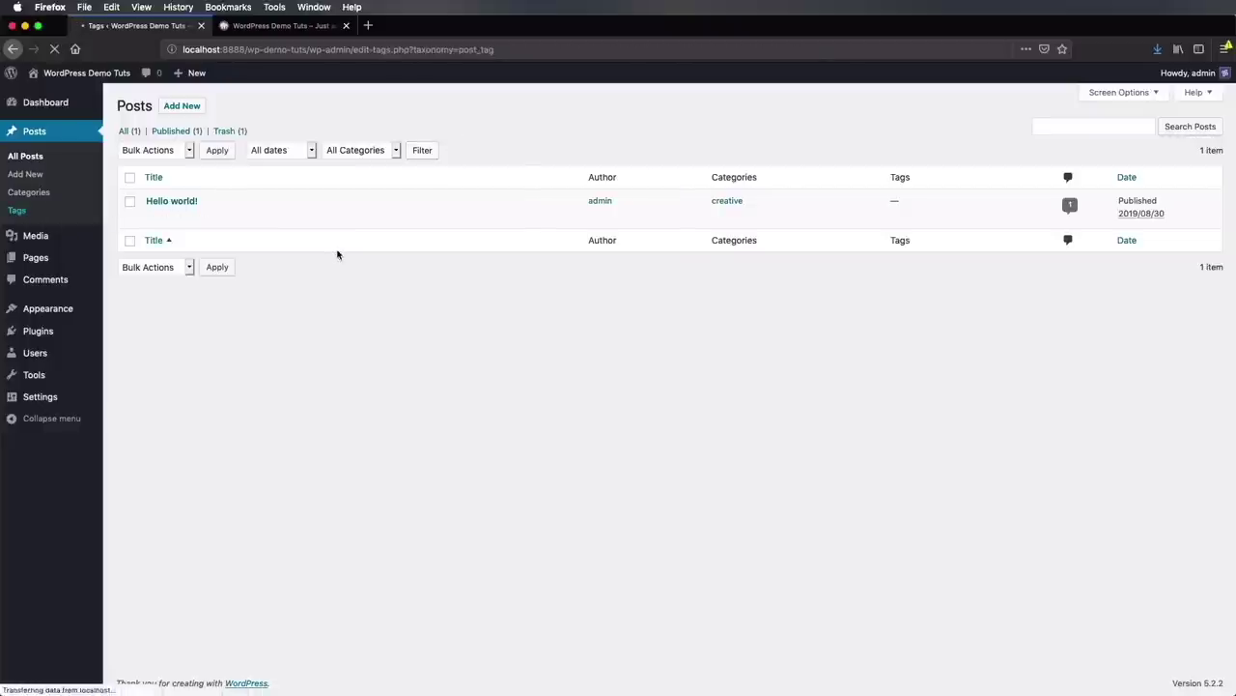
- Add a new 'restaurant' tag, apply it to the Hello world! post and update the post
{"action": "type", "text": "restaurant"}
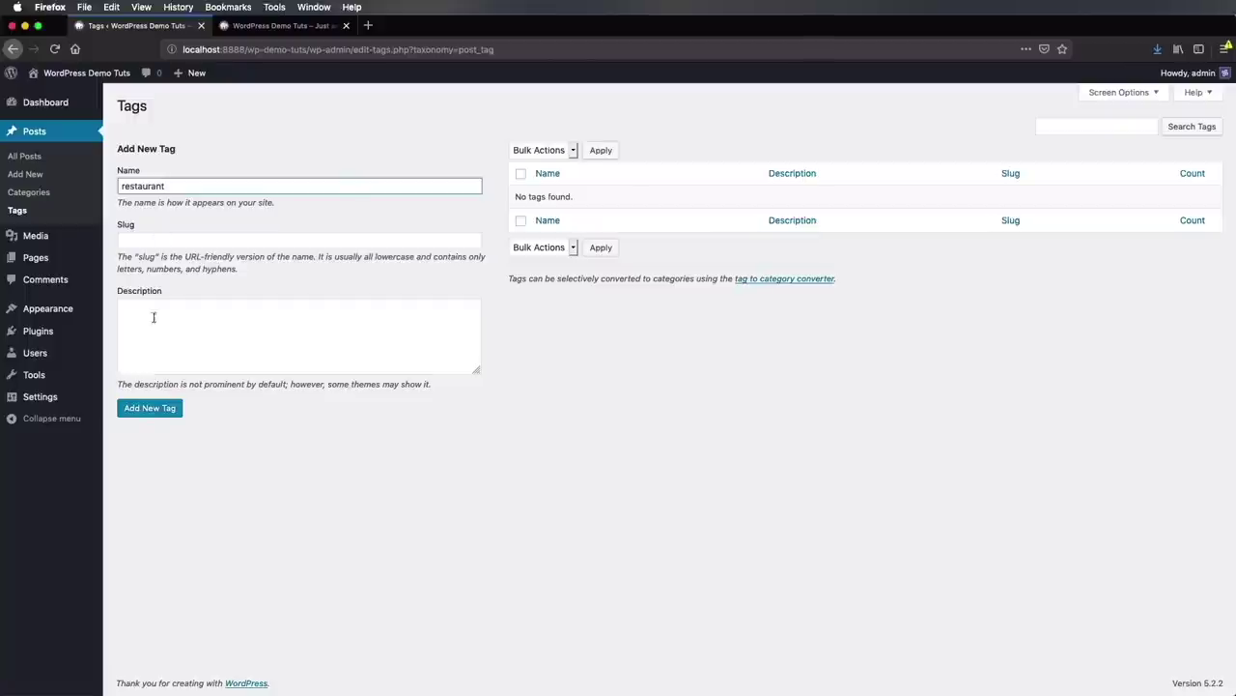
{"action": "left_click", "coordinate": [152, 408]}
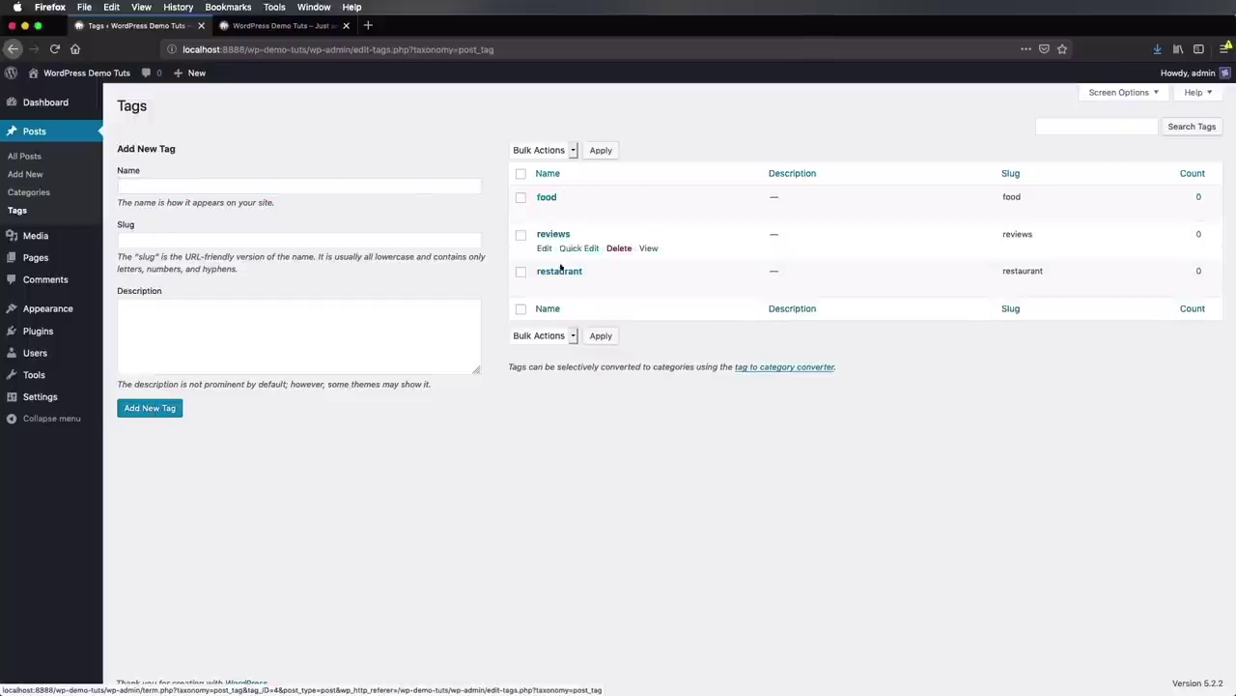
{"action": "left_click", "coordinate": [34, 155]}
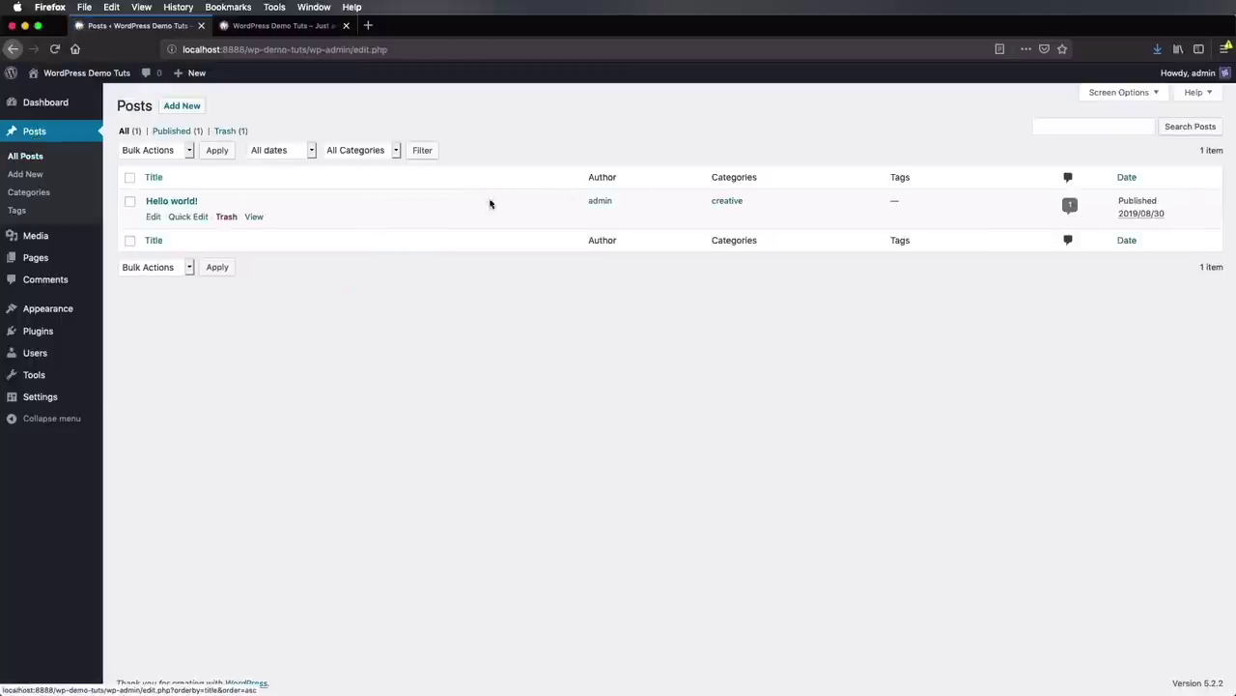
{"action": "left_click", "coordinate": [154, 216]}
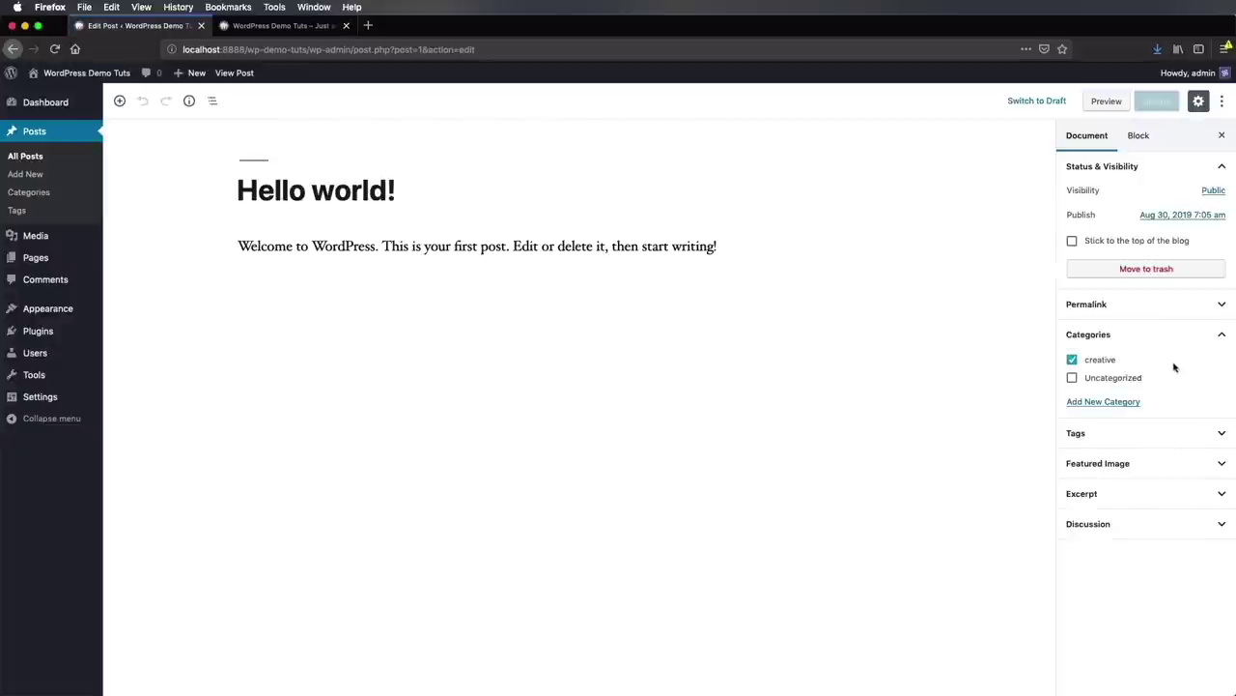
{"action": "left_click", "coordinate": [1133, 439]}
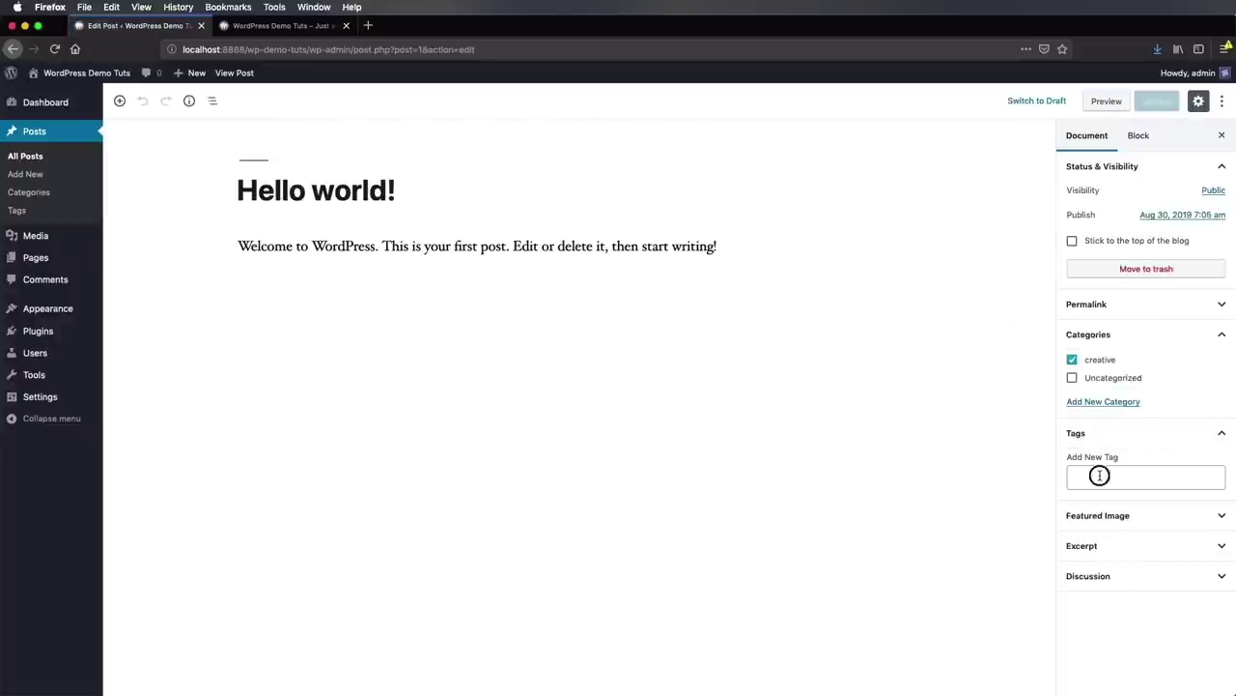
{"action": "left_click", "coordinate": [1108, 474]}
{"action": "type", "text": "restaur"}
{"action": "left_click", "coordinate": [1099, 500]}
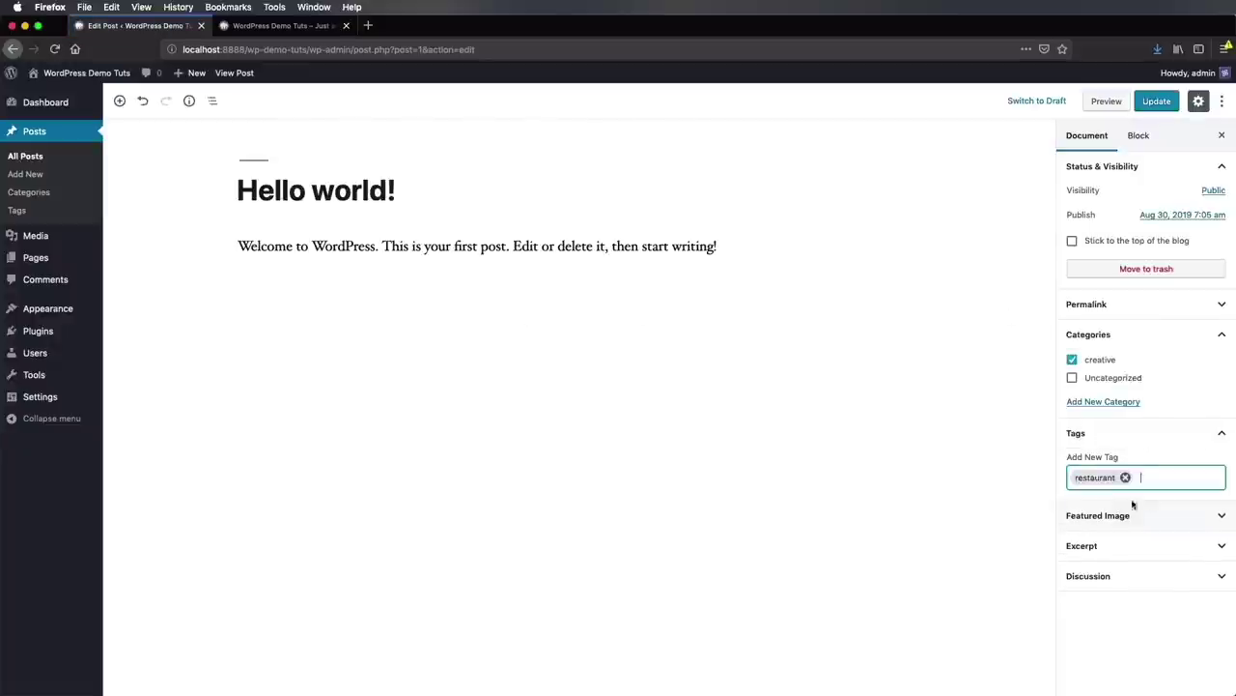
{"action": "left_click", "coordinate": [1156, 100]}
{"action": "left_click", "coordinate": [29, 158]}
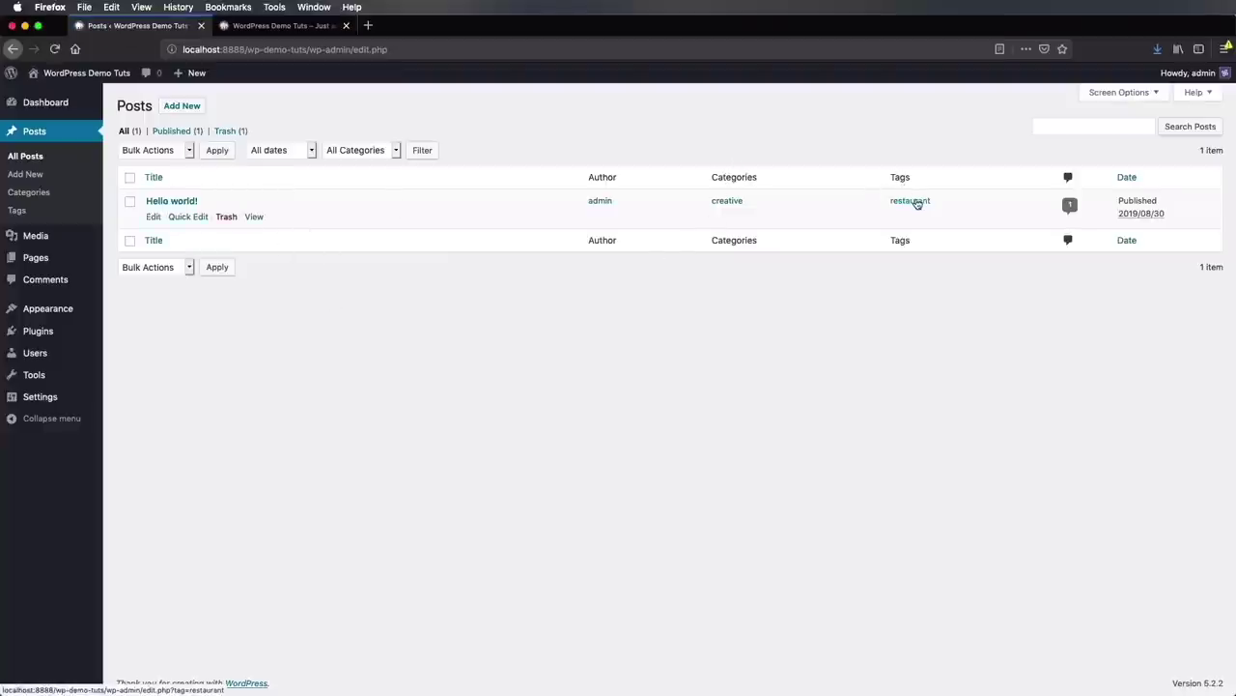
{"action": "left_click", "coordinate": [251, 26]}
{"action": "key", "text": "super+r"}
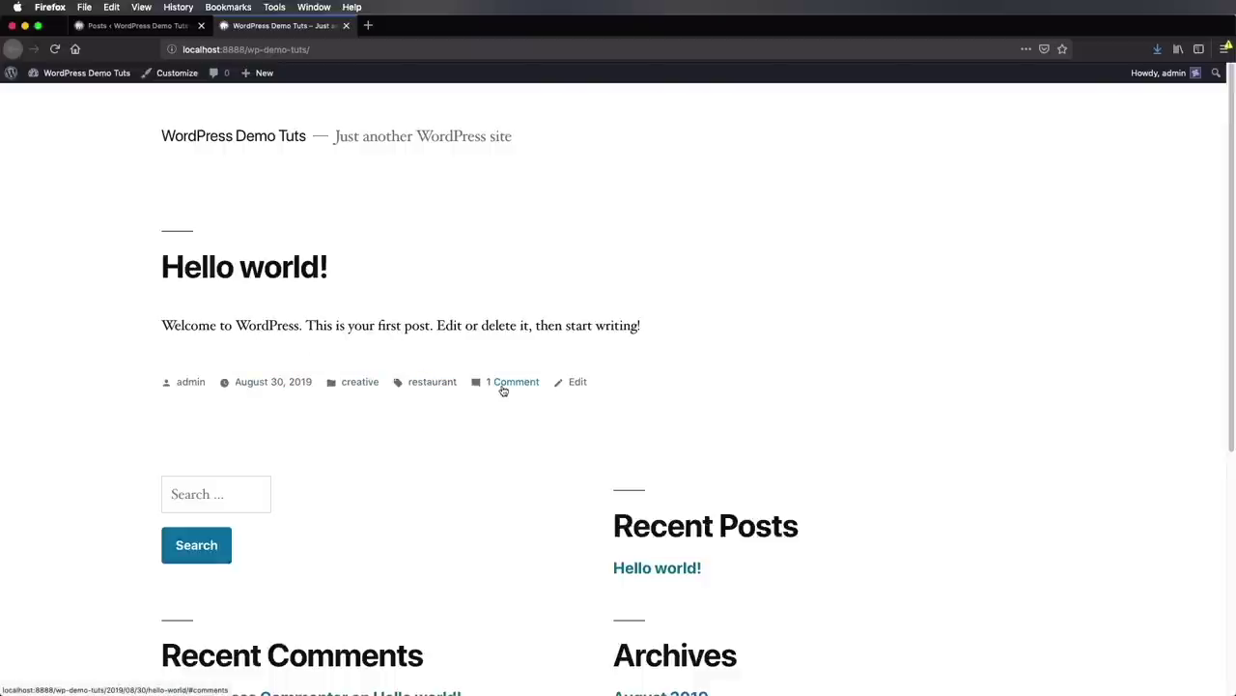
{"action": "left_click", "coordinate": [114, 26]}
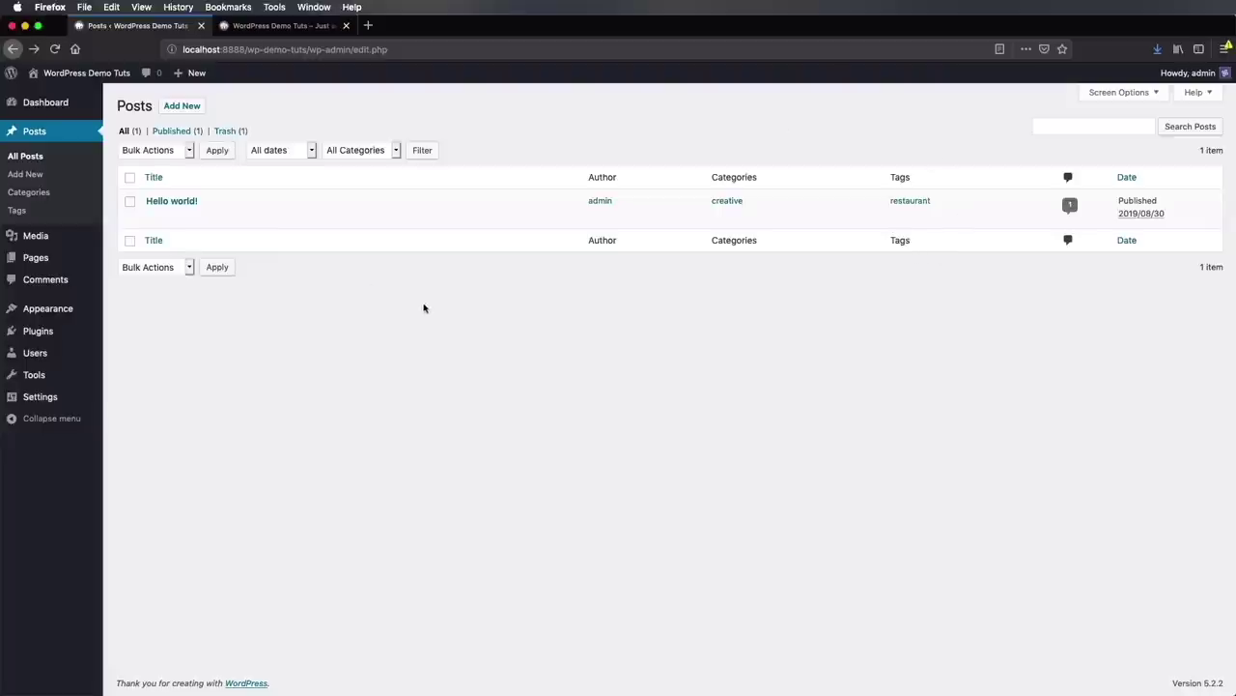
- Open Hello world! in the editor and toggle Stick to top on, then off again
{"action": "left_click", "coordinate": [191, 202]}
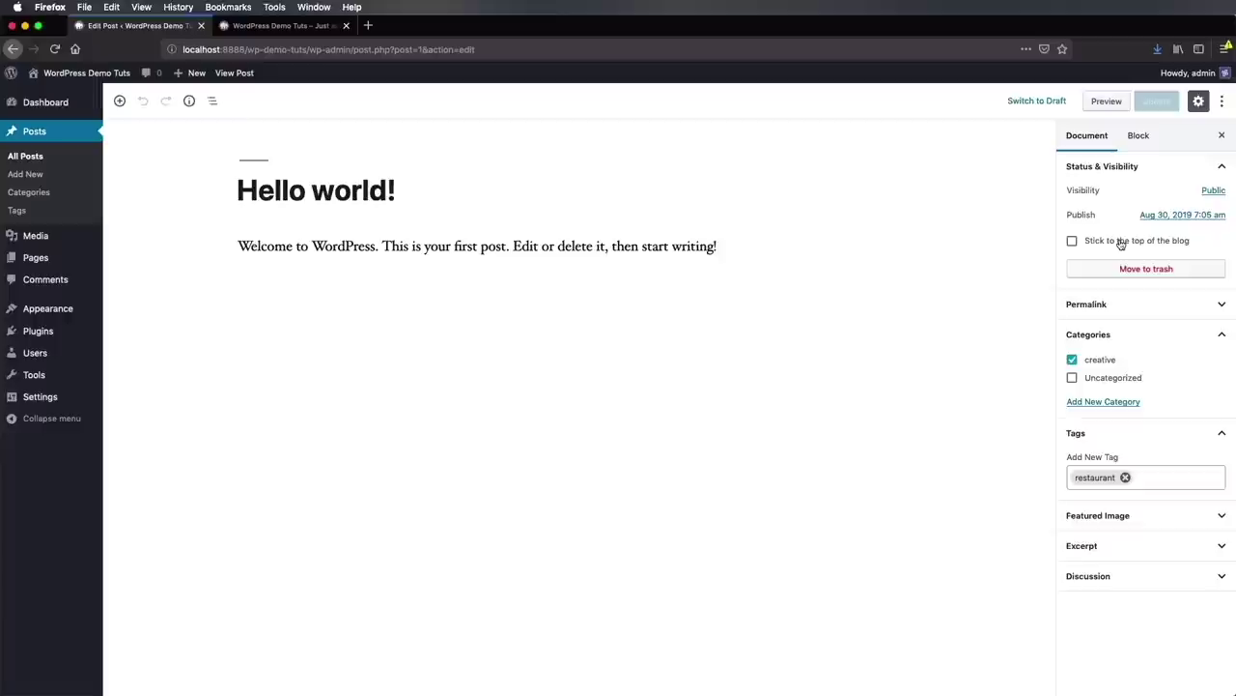
{"action": "left_click", "coordinate": [1091, 242]}
{"action": "left_click", "coordinate": [1091, 242]}
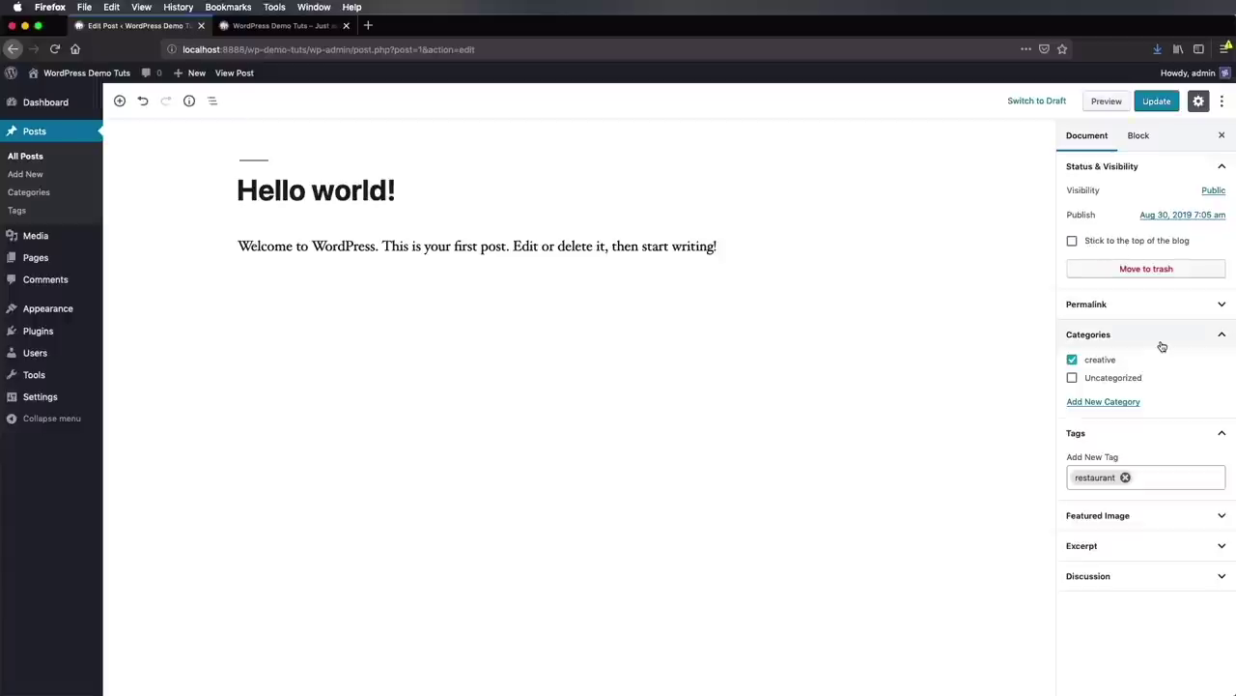
- Check the permalink settings and the live post, then expand the Featured Image panel
{"action": "left_click", "coordinate": [1166, 305]}
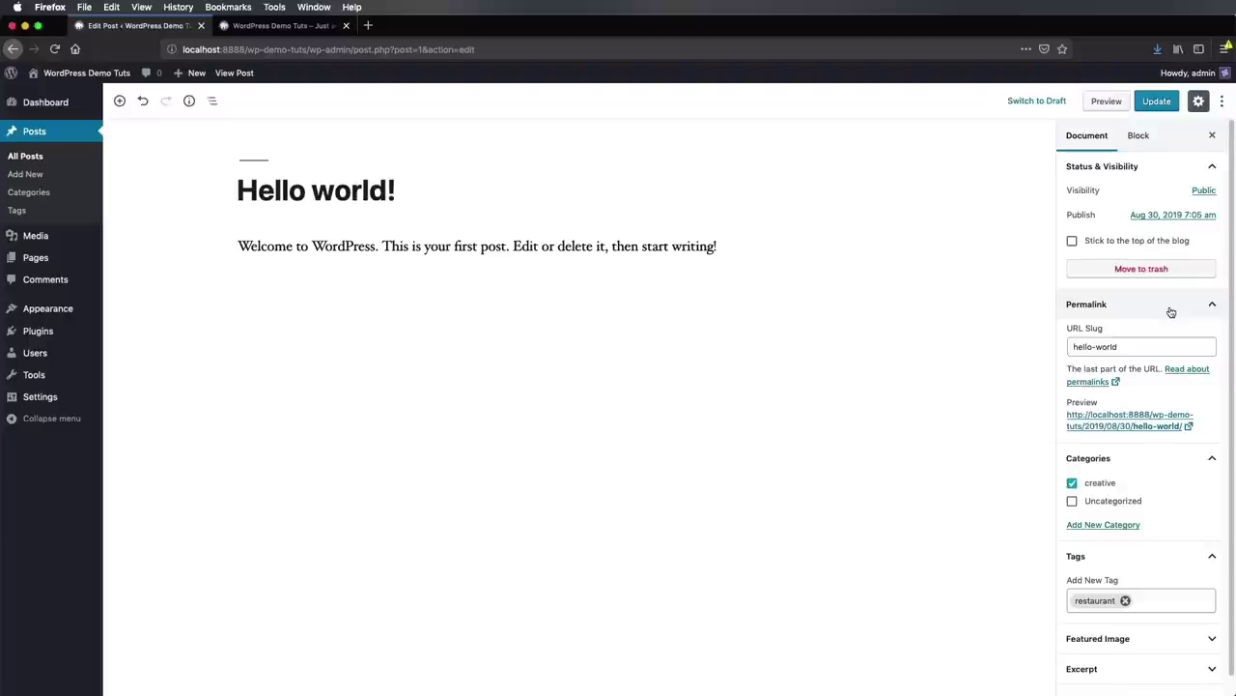
{"action": "scroll", "coordinate": [1161, 301], "scroll_direction": "down", "scroll_amount": 1}
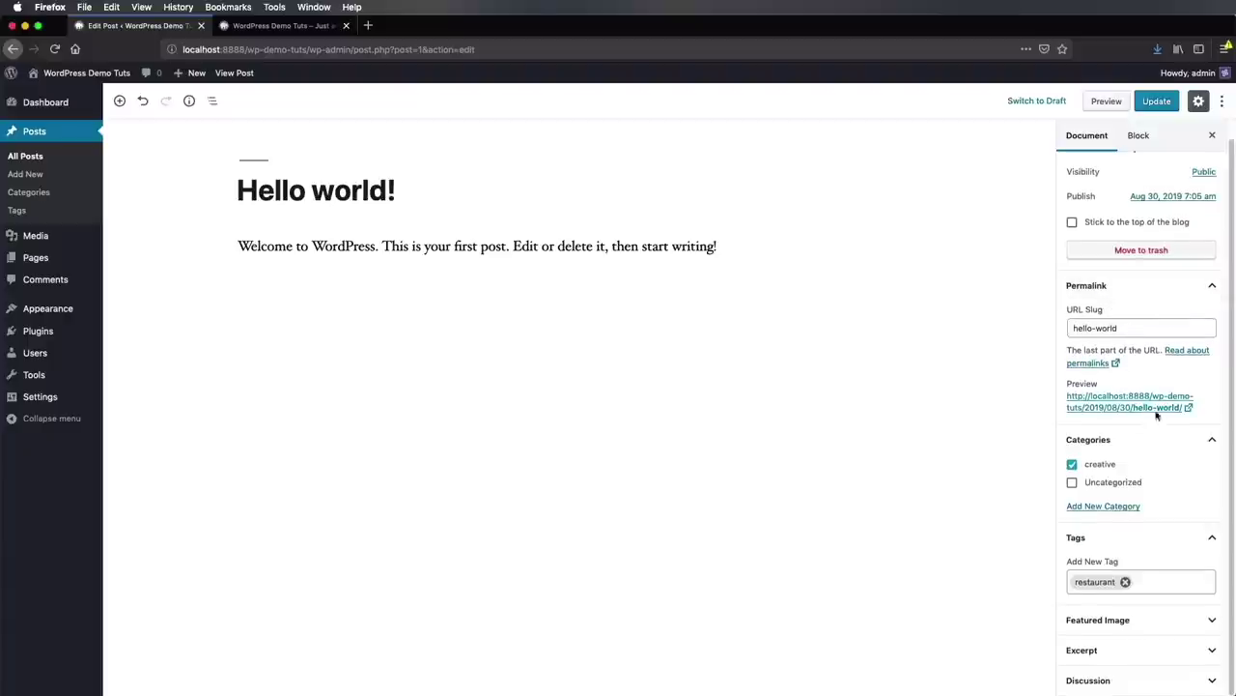
{"action": "left_click", "coordinate": [275, 26]}
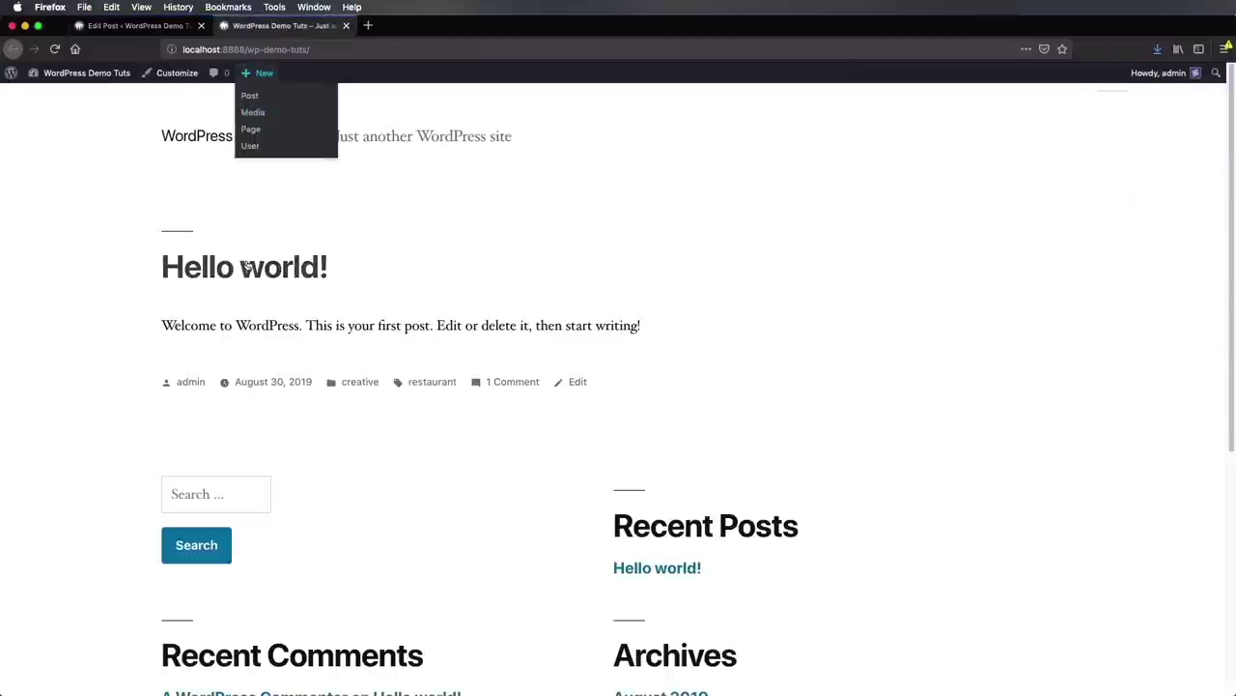
{"action": "left_click", "coordinate": [252, 269]}
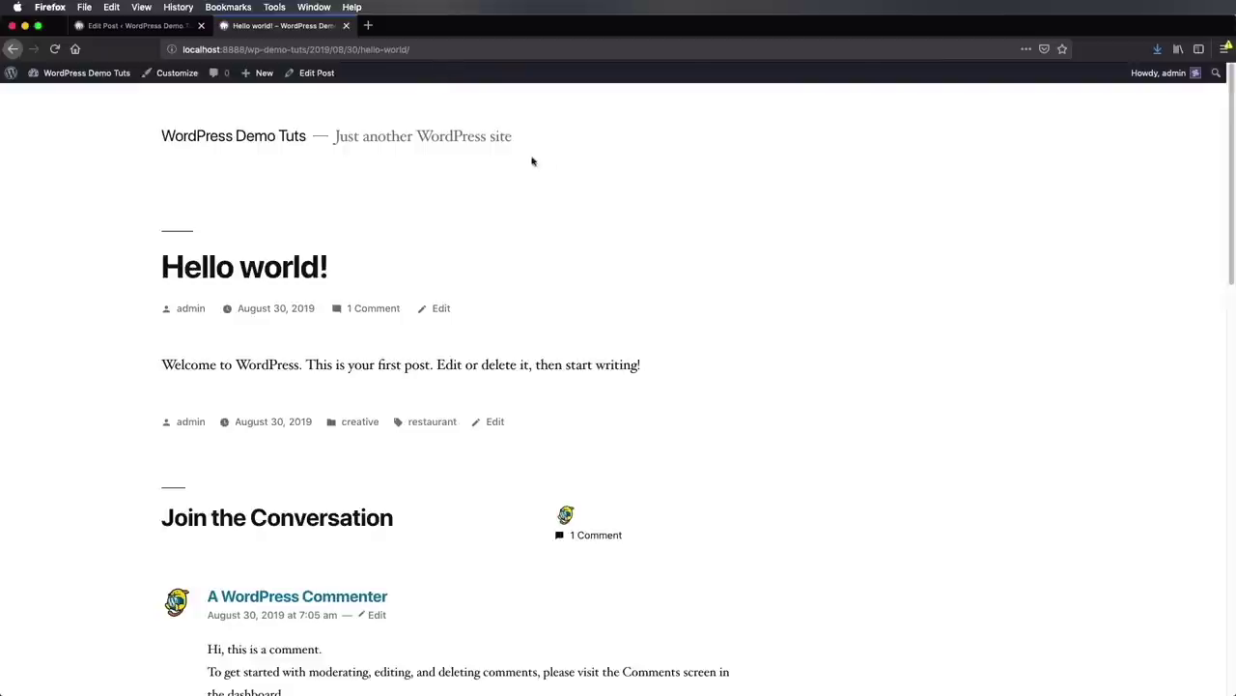
{"action": "left_click", "coordinate": [135, 25]}
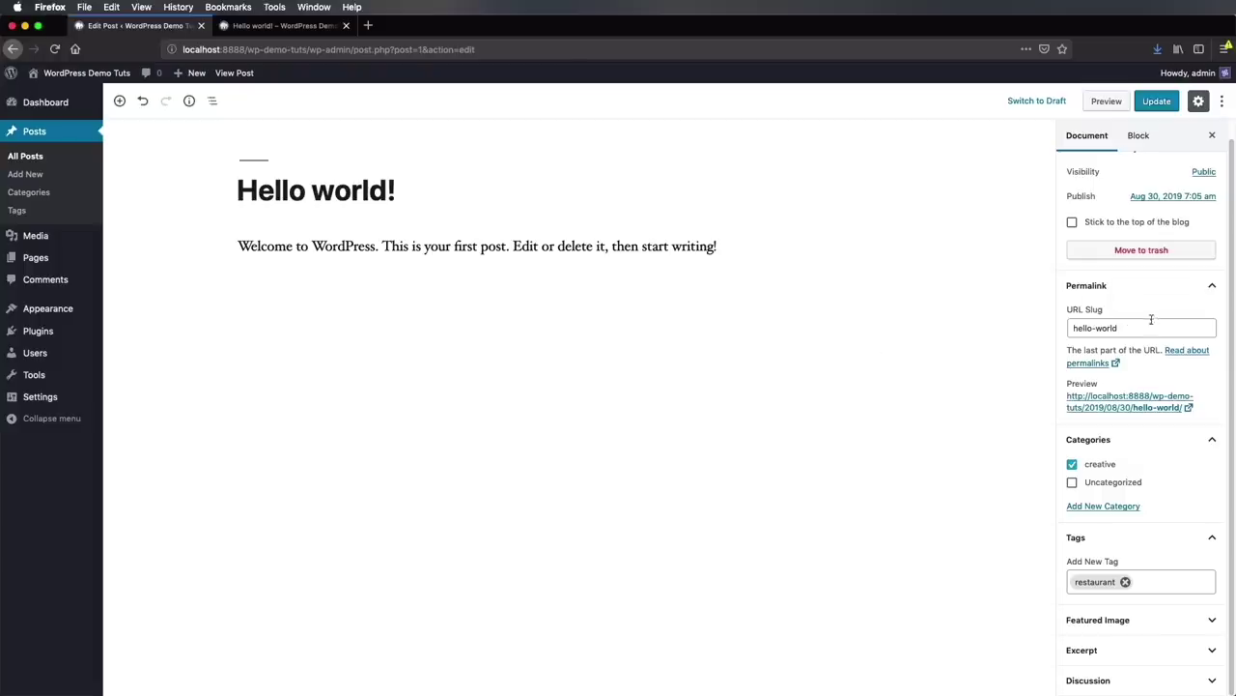
{"action": "left_click", "coordinate": [1209, 289]}
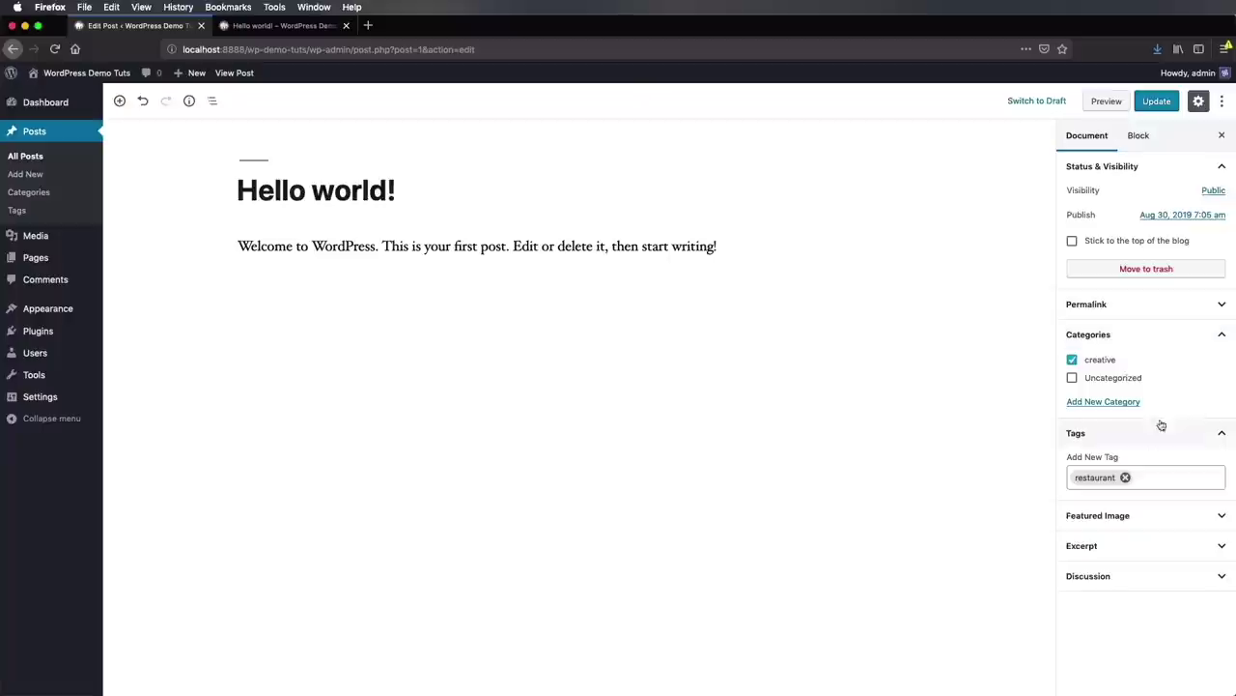
{"action": "left_click", "coordinate": [1149, 515]}
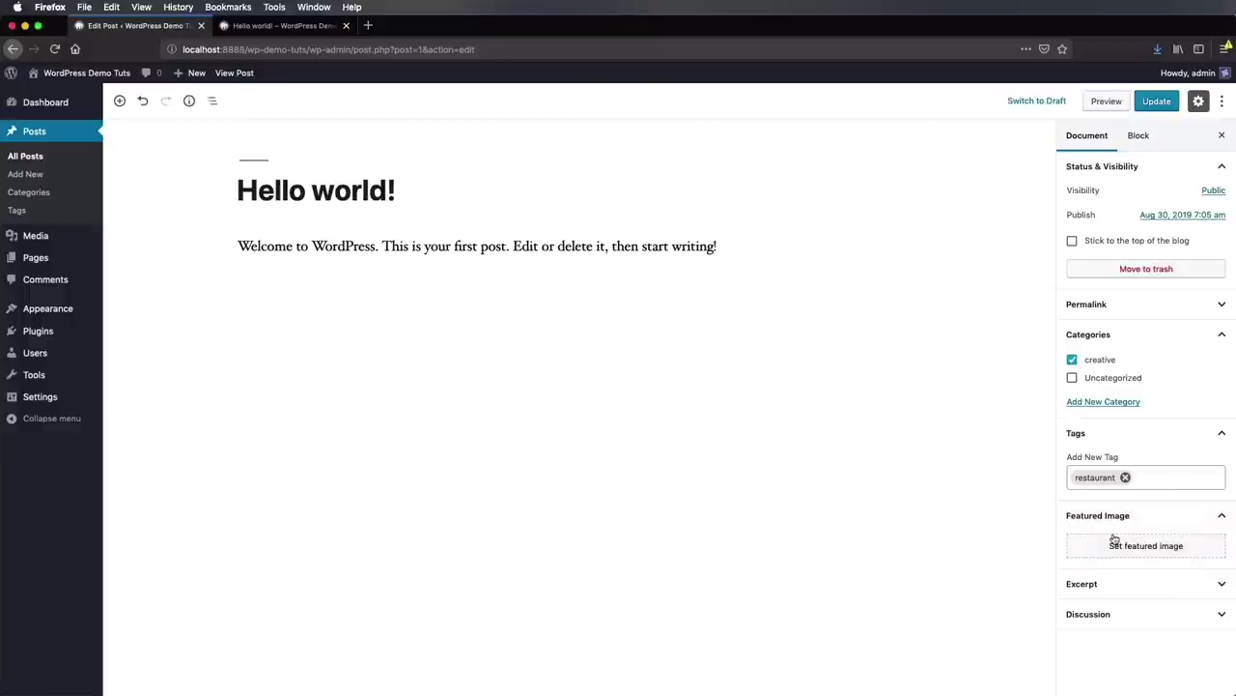
- Glance at the published post, then expand the post's Excerpt settings in the editor
{"action": "left_click", "coordinate": [285, 26]}
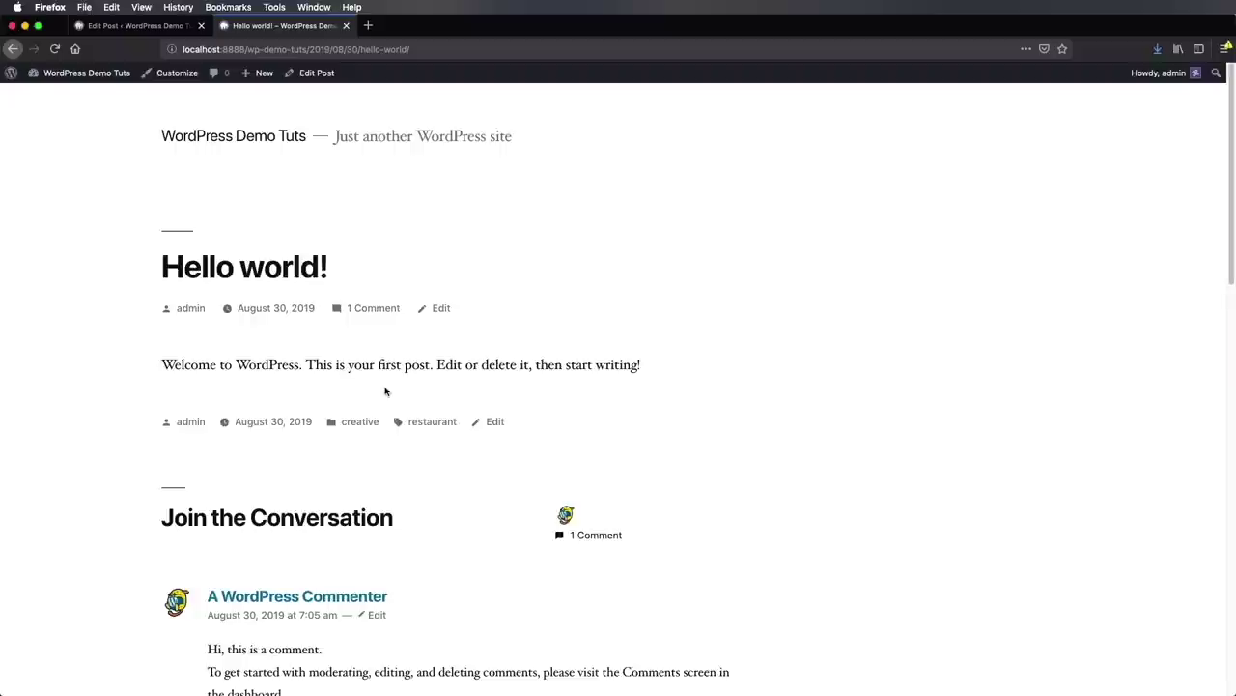
{"action": "left_click", "coordinate": [124, 26]}
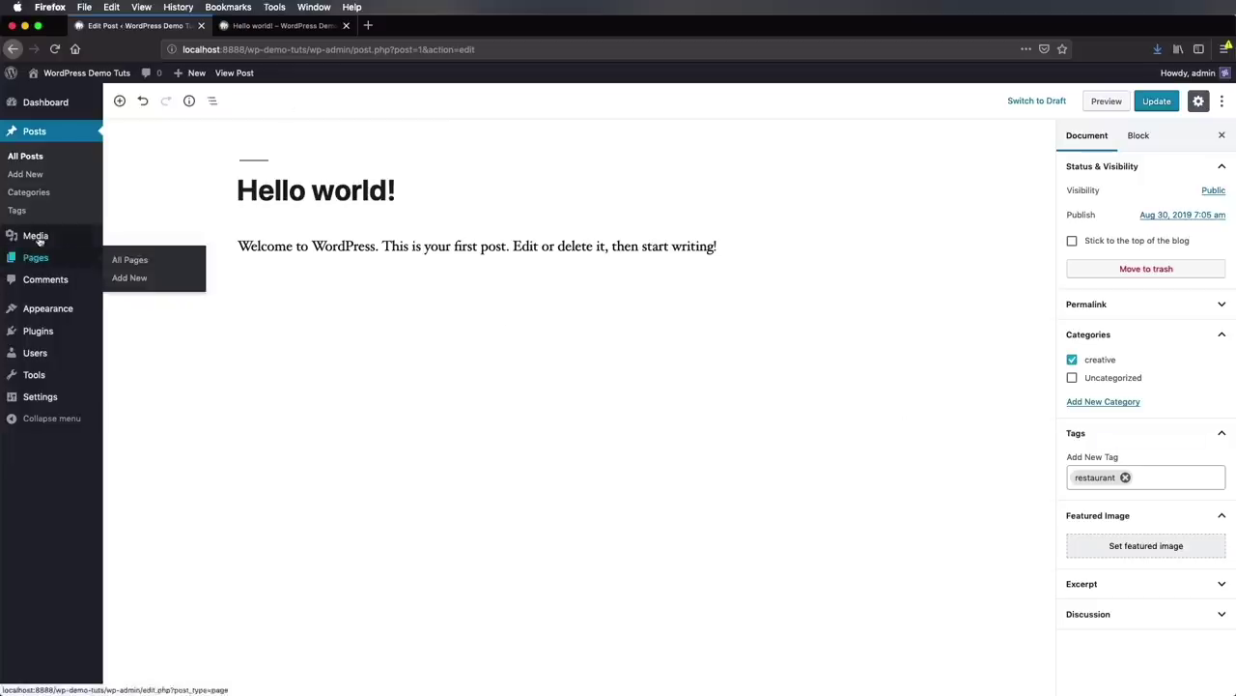
{"action": "mouse_move", "coordinate": [42, 241]}
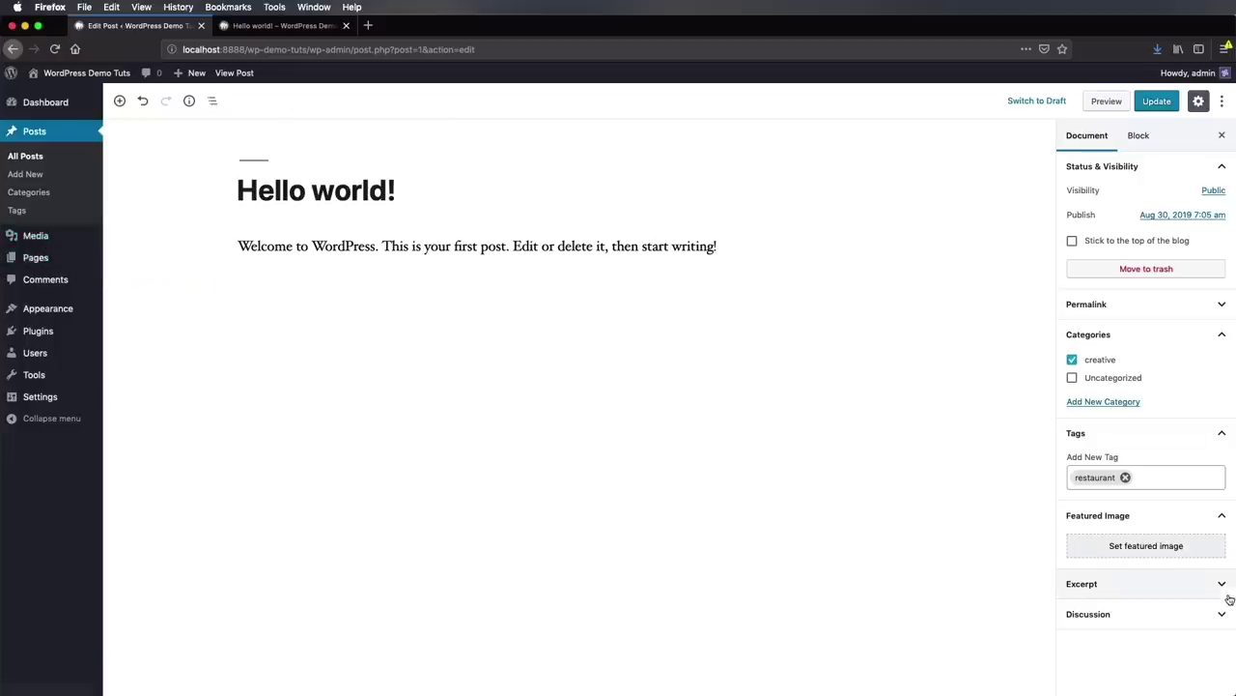
{"action": "left_click", "coordinate": [1173, 585]}
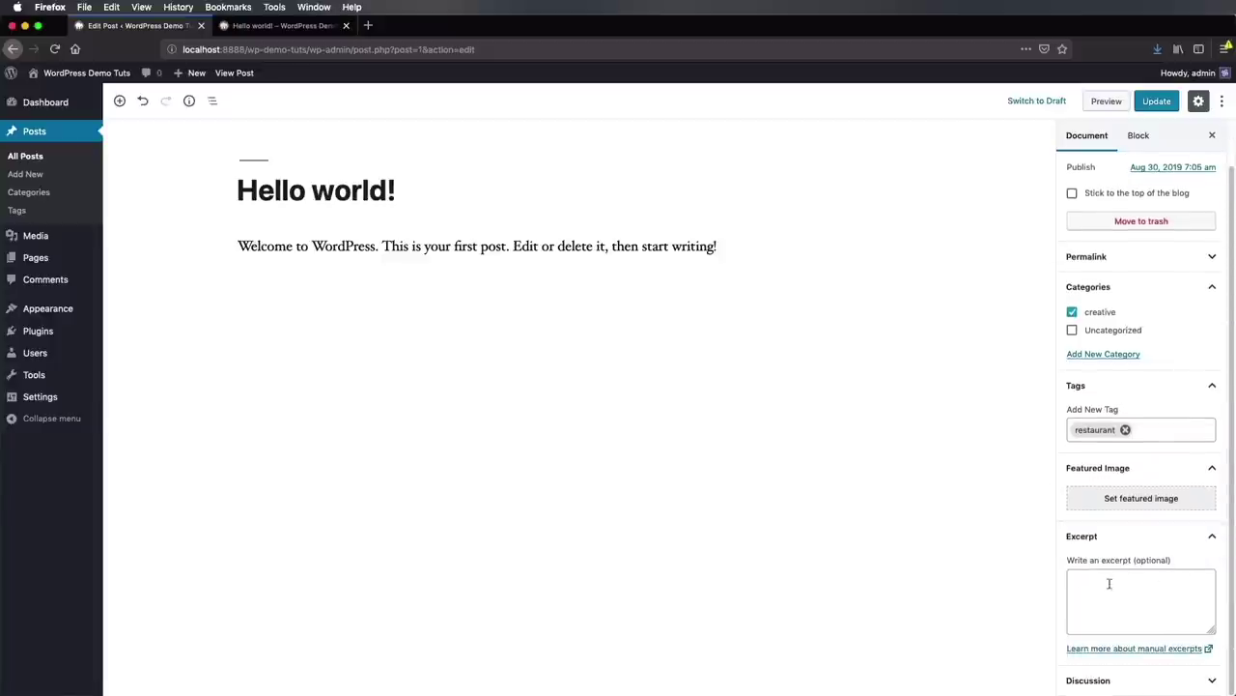
- Review the Hello world! post and the site's home page on the front end
{"action": "left_click", "coordinate": [242, 26]}
{"action": "left_click_drag", "start_coordinate": [166, 365], "coordinate": [676, 413]}
{"action": "left_click", "coordinate": [676, 413]}
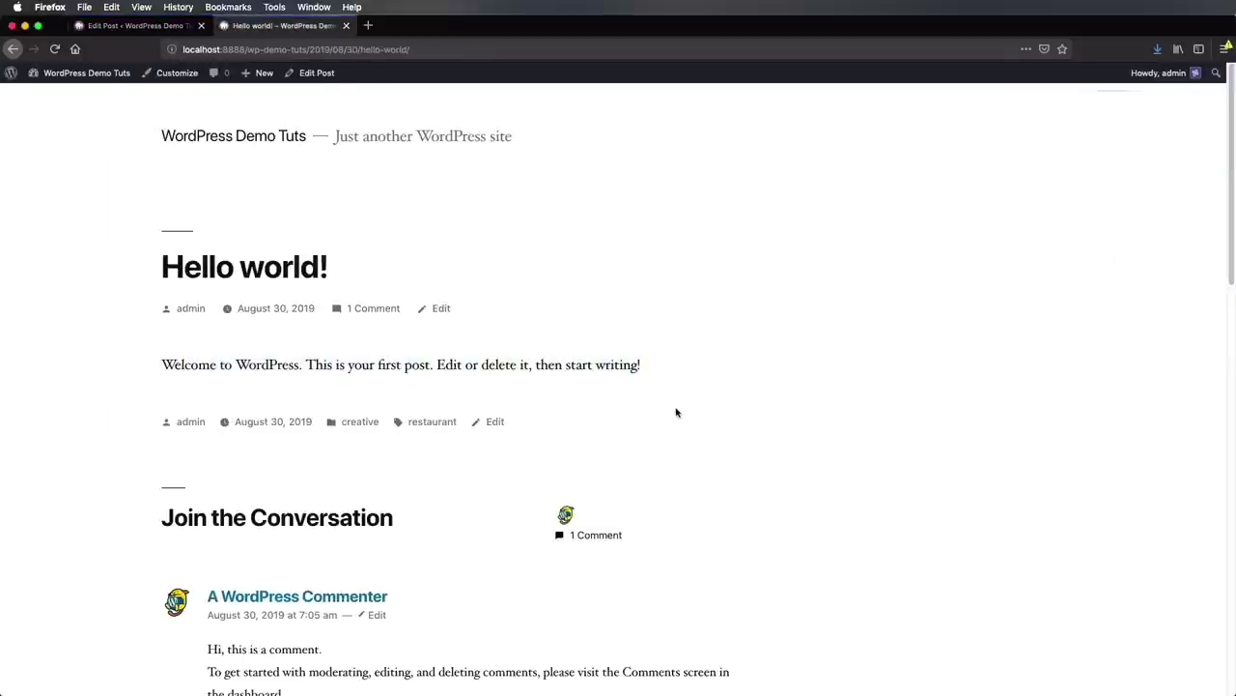
{"action": "left_click", "coordinate": [242, 135]}
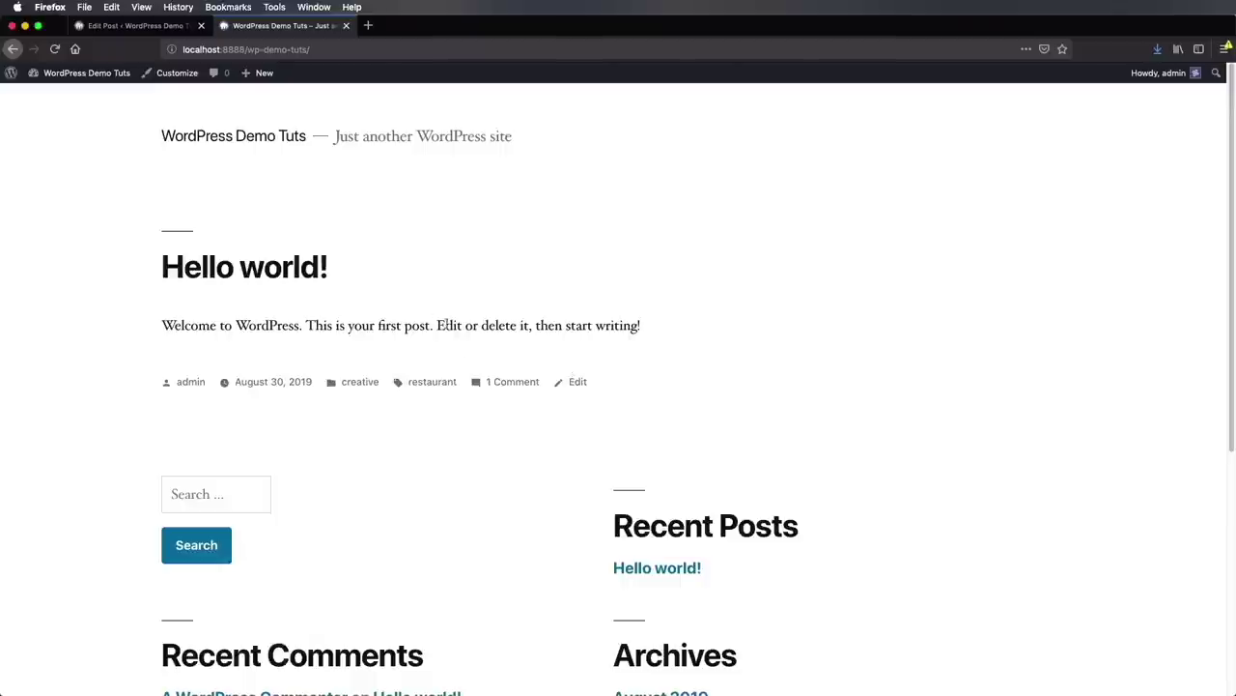
{"action": "left_click_drag", "start_coordinate": [161, 326], "coordinate": [640, 328]}
{"action": "left_click", "coordinate": [666, 347]}
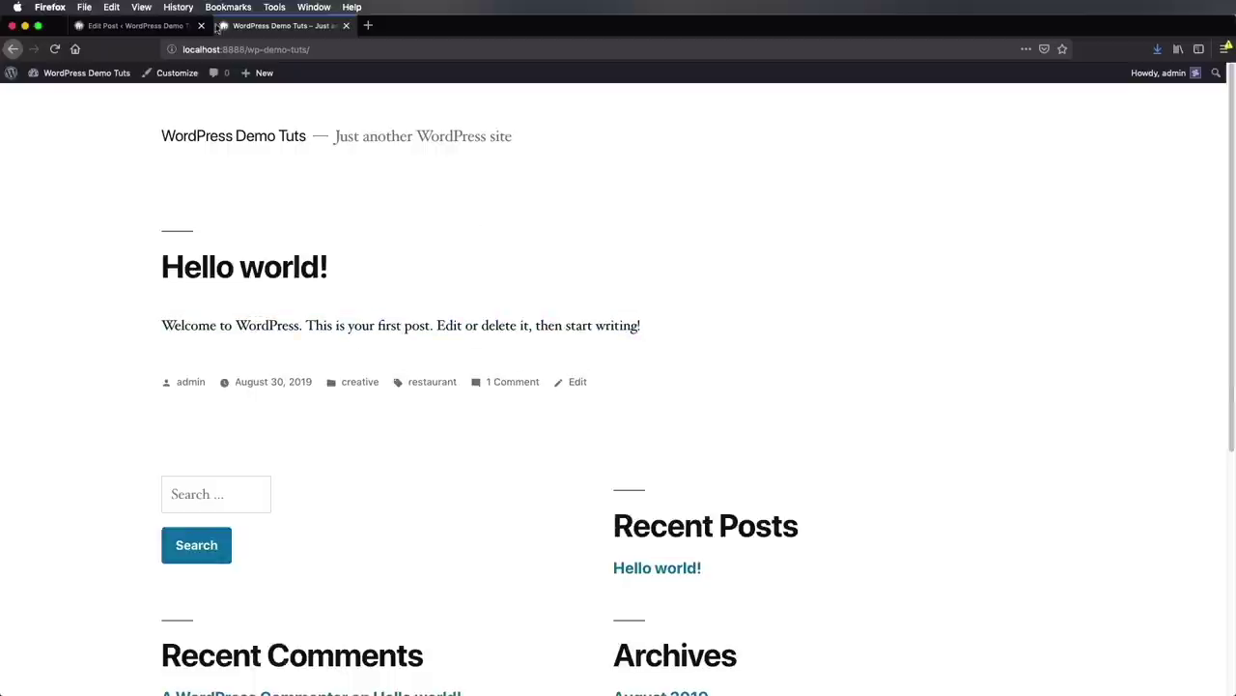
- Toggle Allow Comments off and back on under Discussion, then update the post
{"action": "left_click", "coordinate": [167, 27]}
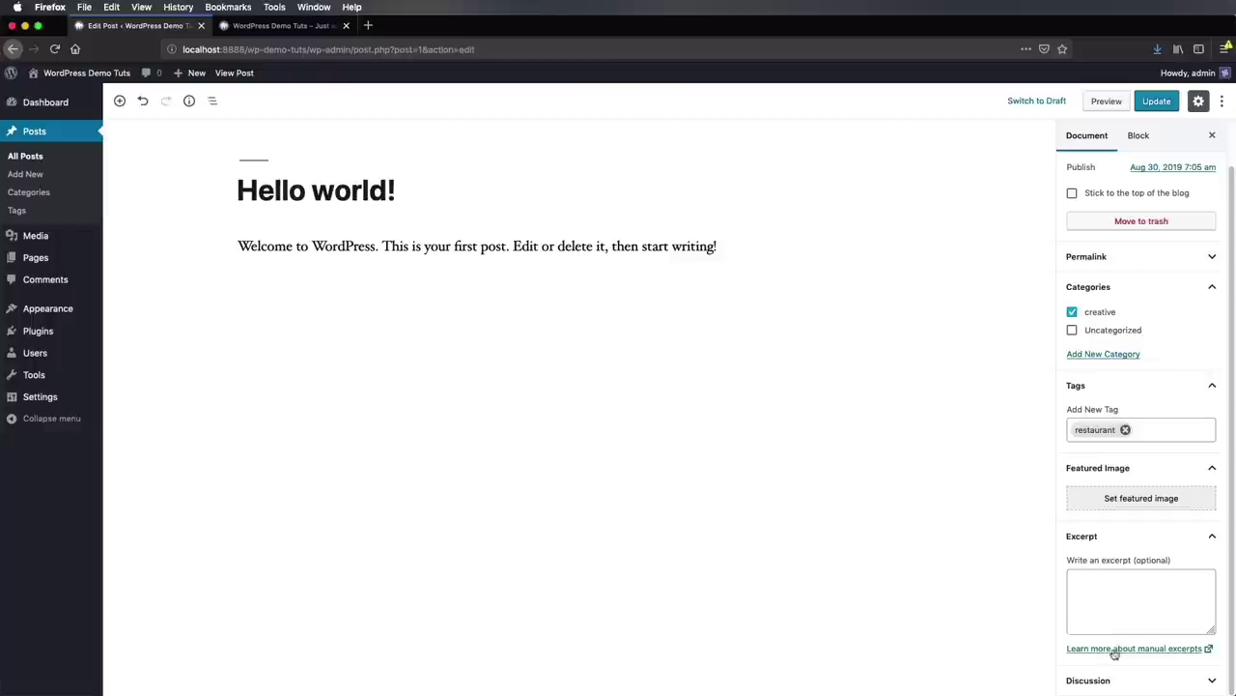
{"action": "left_click", "coordinate": [1118, 679]}
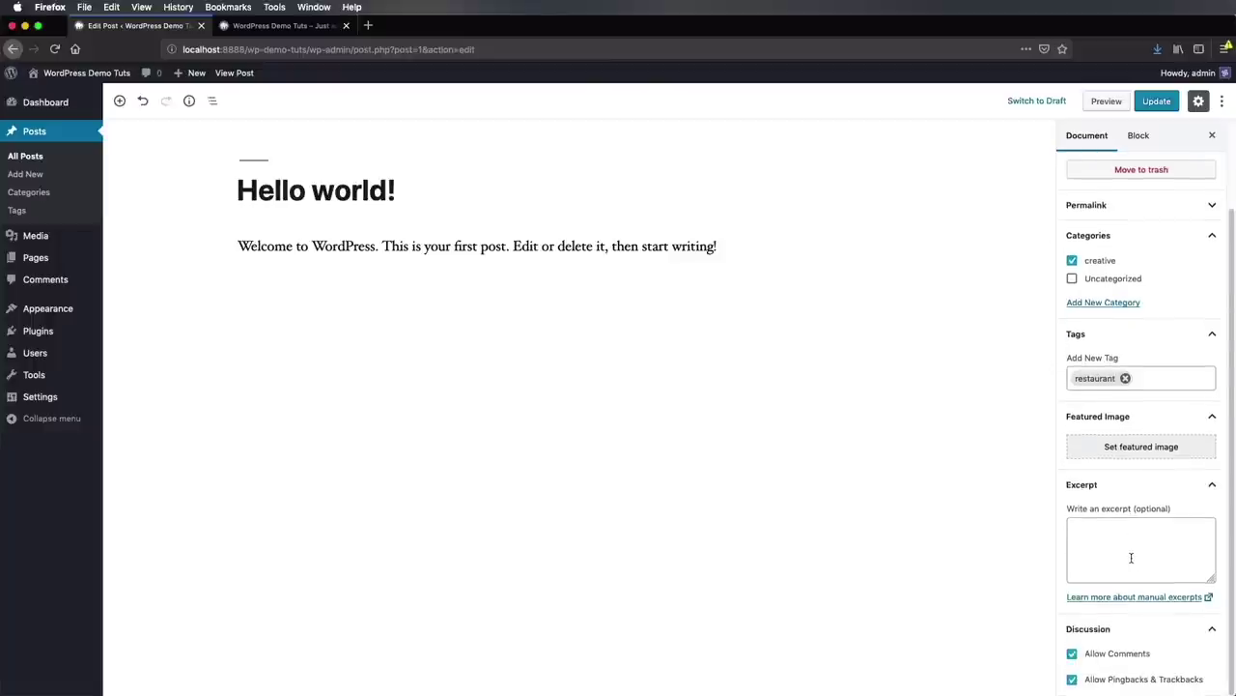
{"action": "left_click", "coordinate": [1118, 658]}
{"action": "left_click", "coordinate": [1120, 658]}
{"action": "scroll", "coordinate": [1142, 638], "scroll_direction": "up", "scroll_amount": 3}
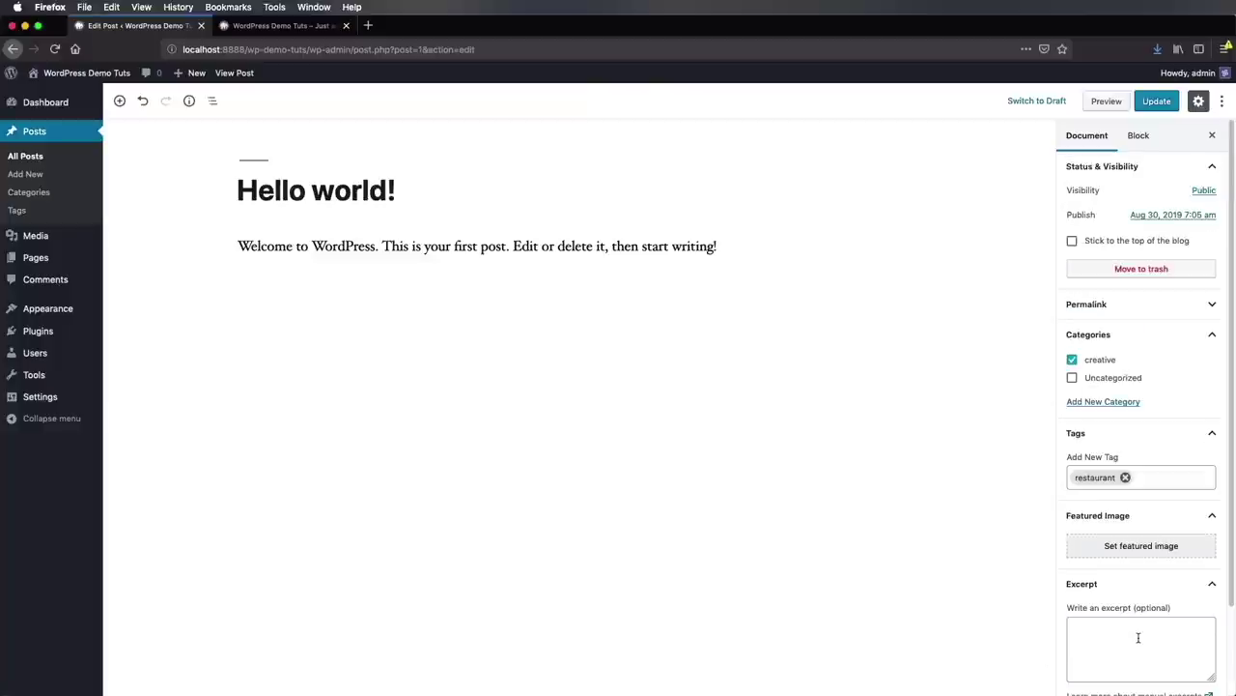
{"action": "left_click", "coordinate": [1157, 102]}
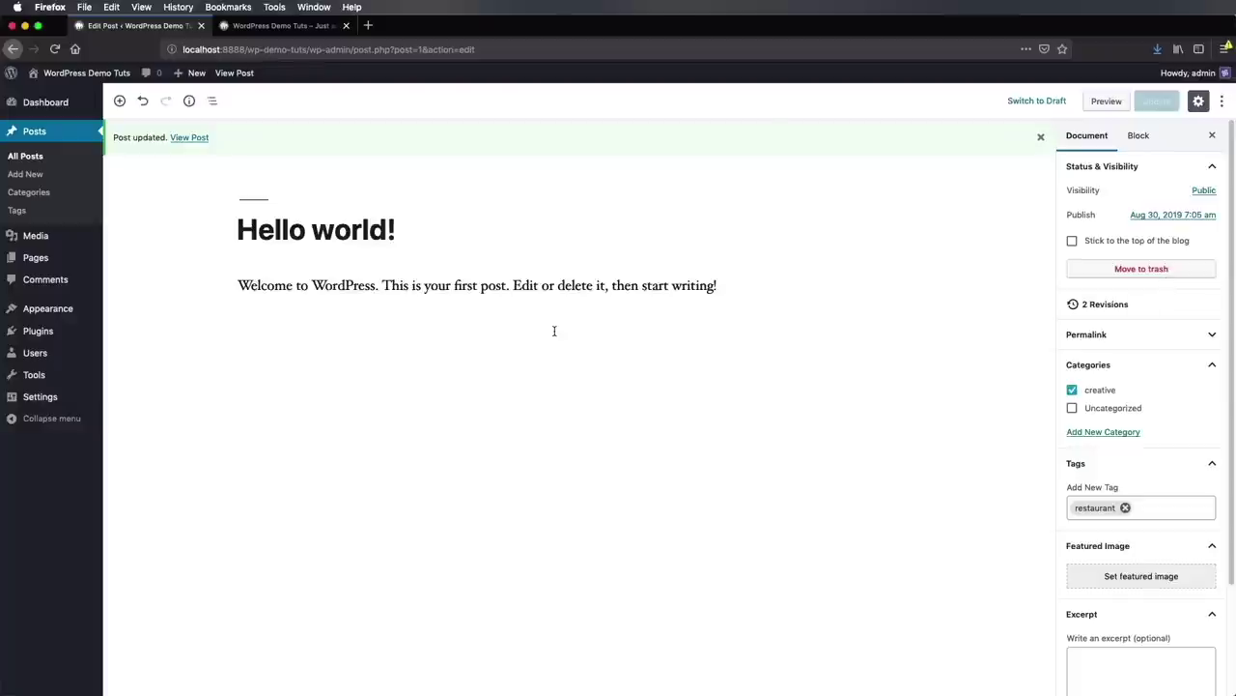
- Open the Sample Page from the Pages list in the page editor
{"action": "left_click", "coordinate": [36, 257]}
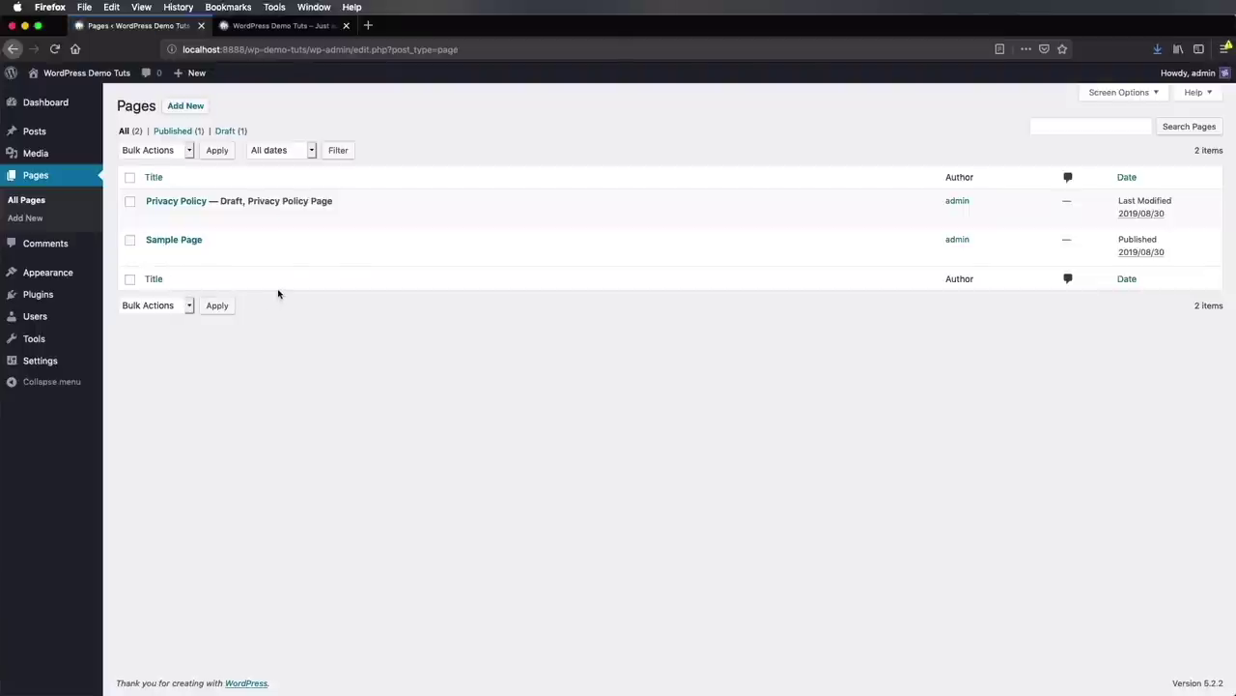
{"action": "left_click", "coordinate": [169, 240]}
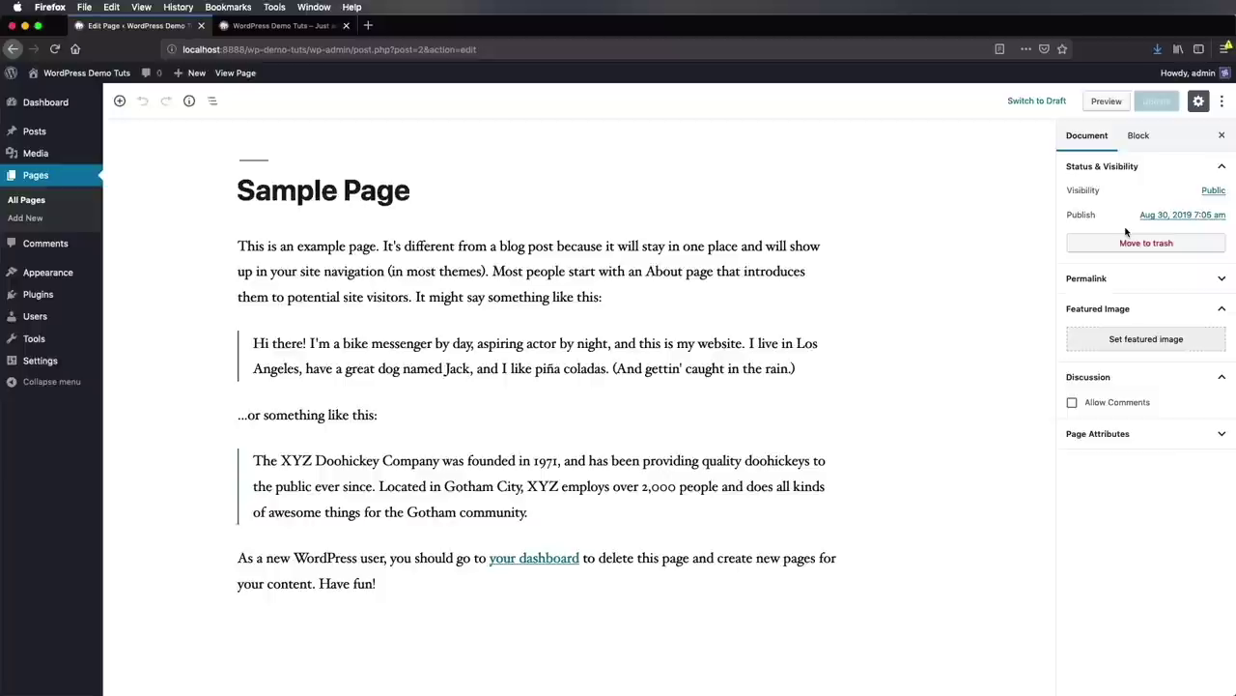
- Look over the Sample Page's Permalink and Page Attributes panels, then return to All Pages
{"action": "left_click", "coordinate": [1131, 280]}
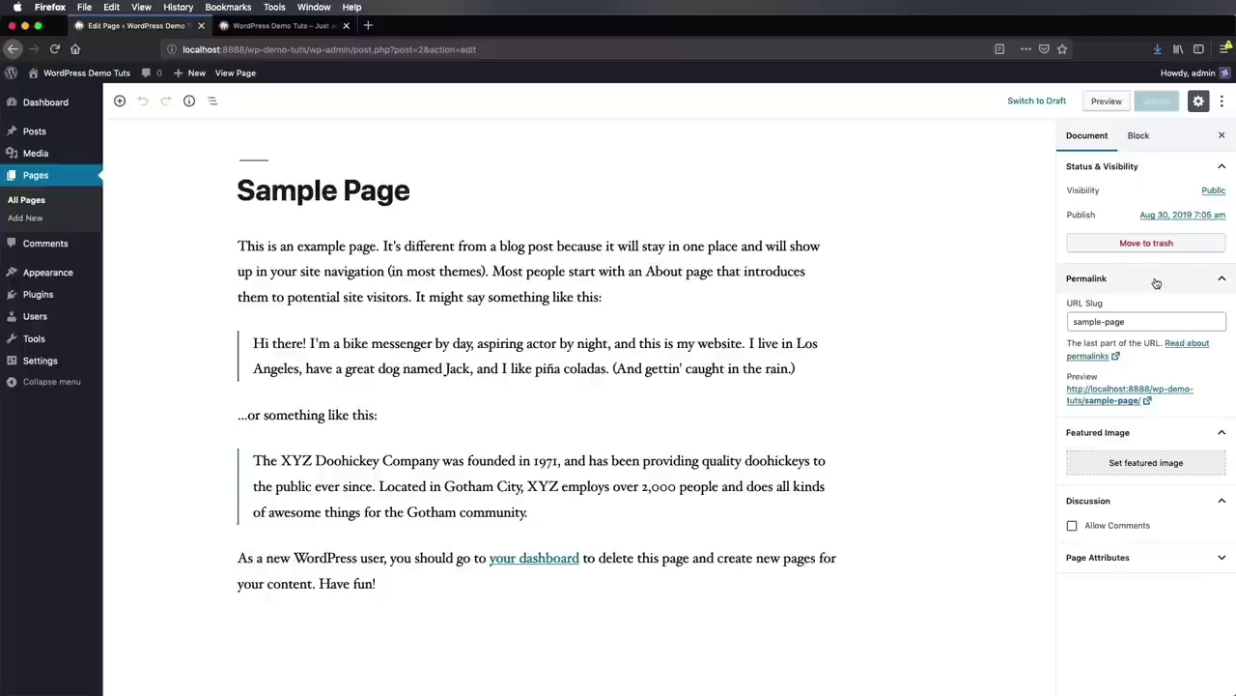
{"action": "left_click", "coordinate": [1156, 280]}
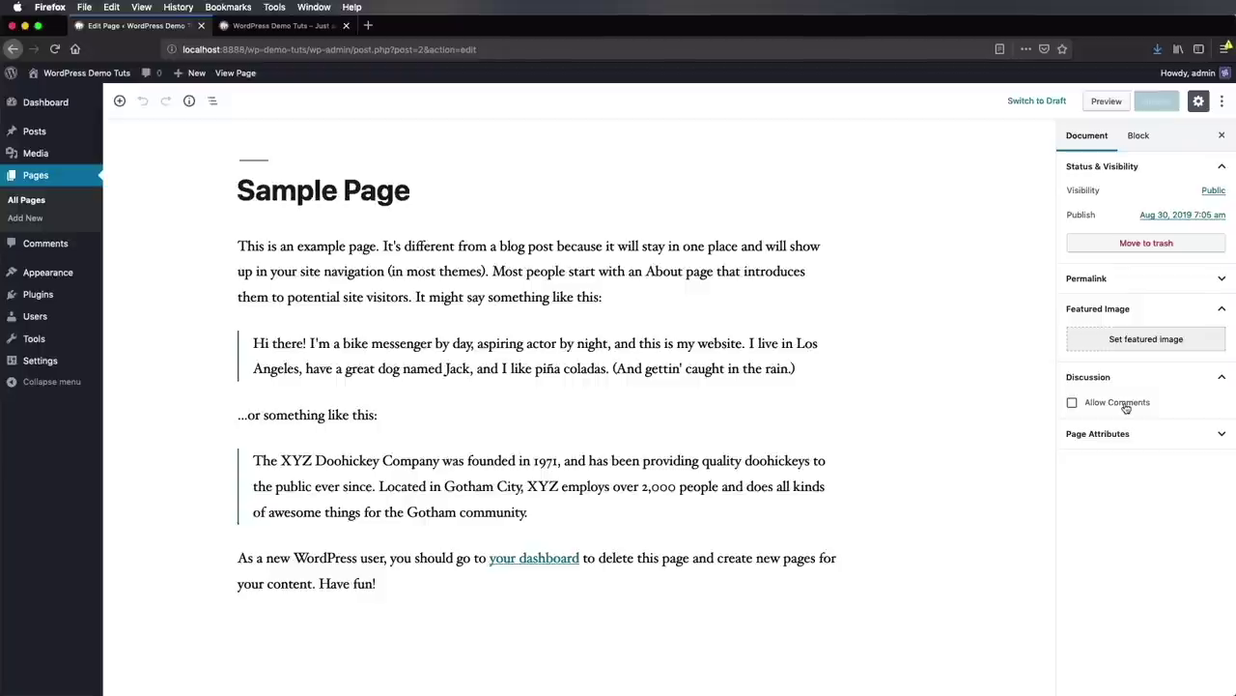
{"action": "left_click", "coordinate": [1072, 437]}
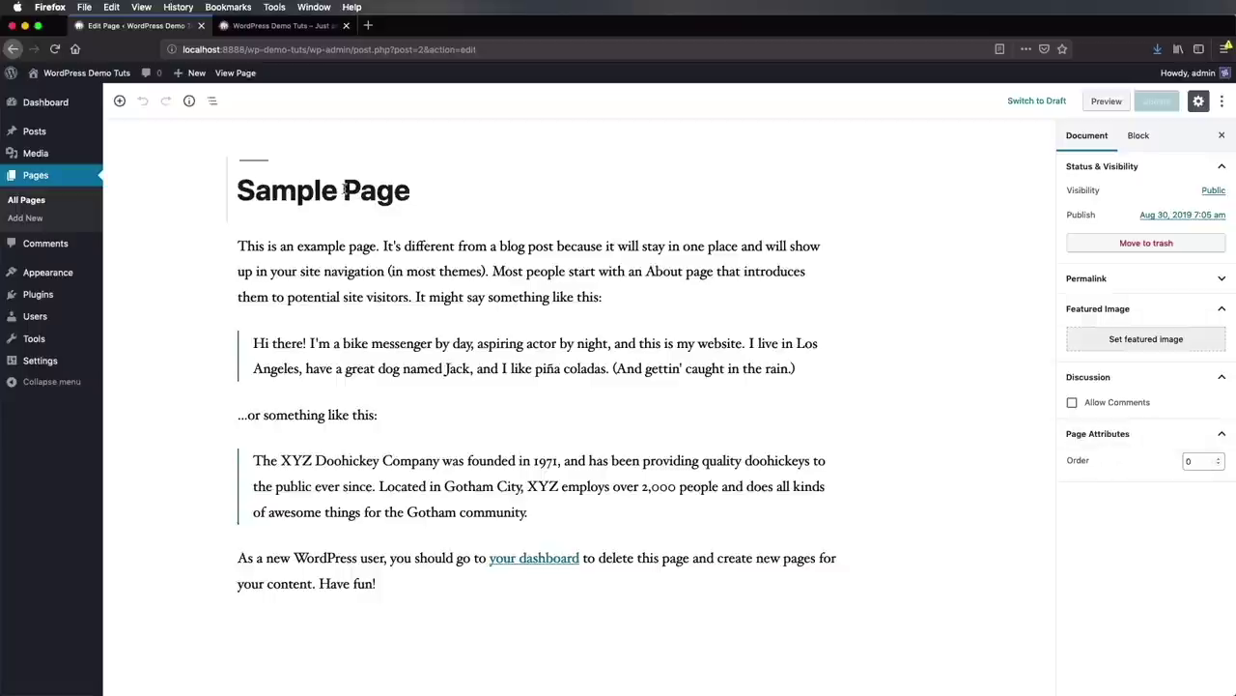
{"action": "left_click", "coordinate": [29, 199]}
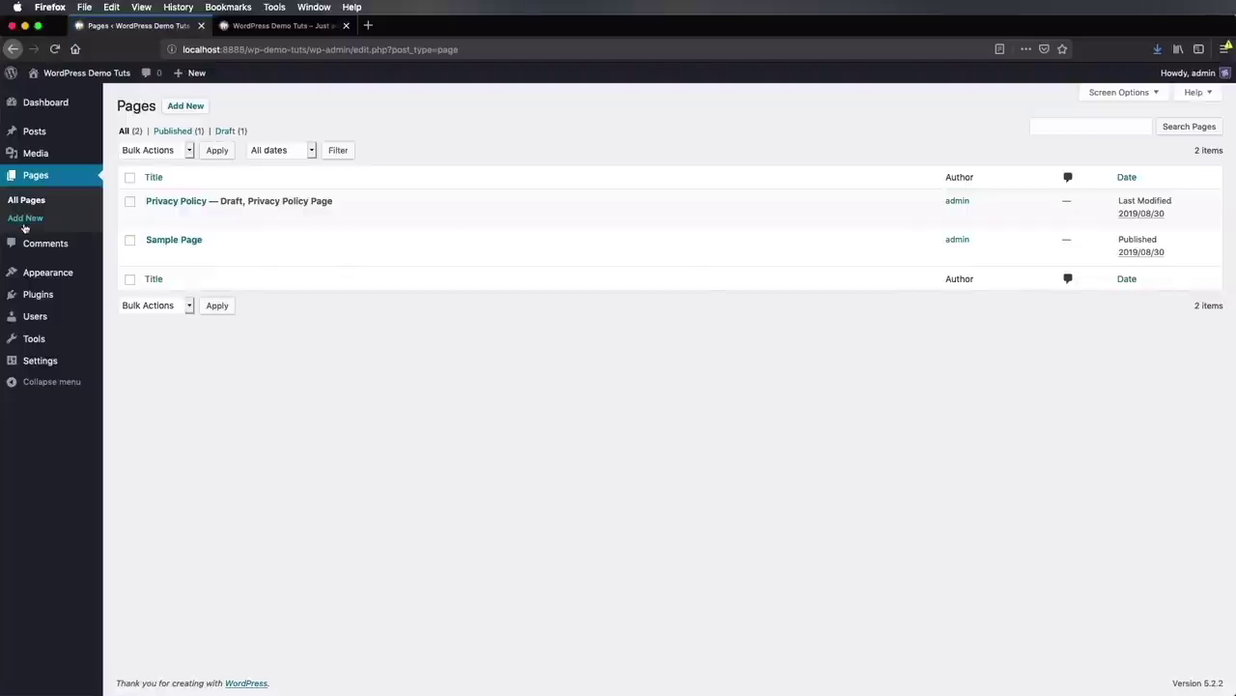
- Publish a new page titled 'My page' reading 'This is my content.' and view it
{"action": "left_click", "coordinate": [188, 106]}
{"action": "type", "text": "My page"}
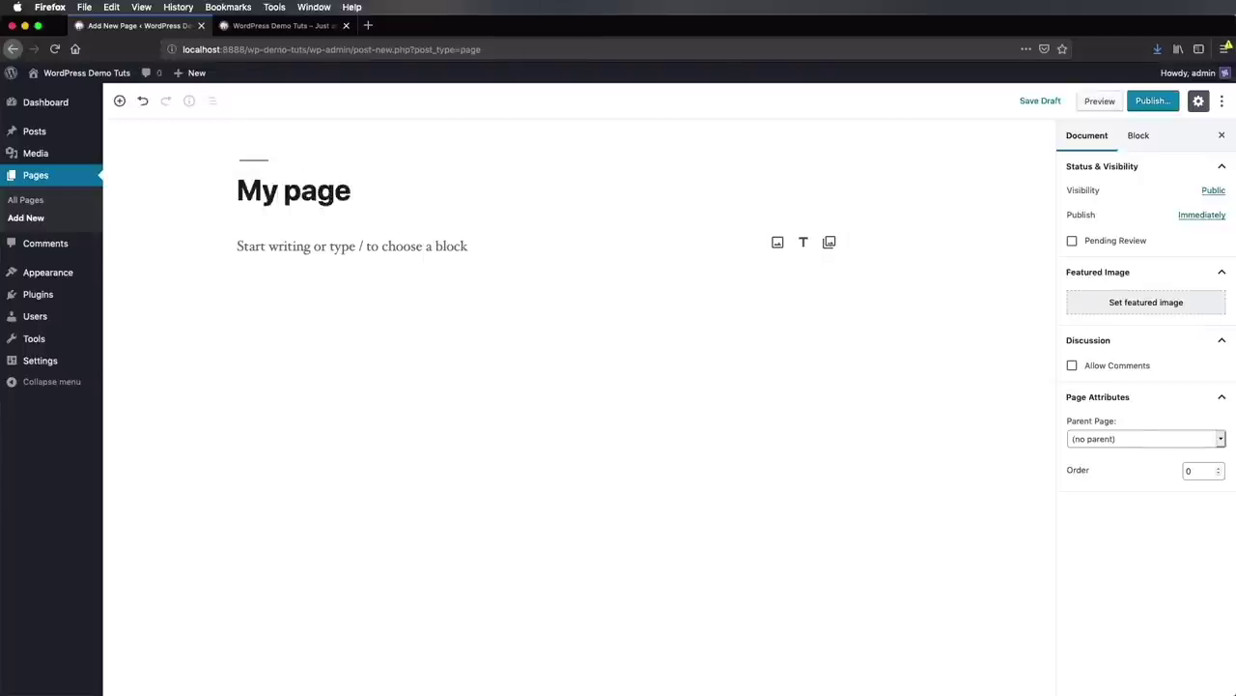
{"action": "key", "text": "Return"}
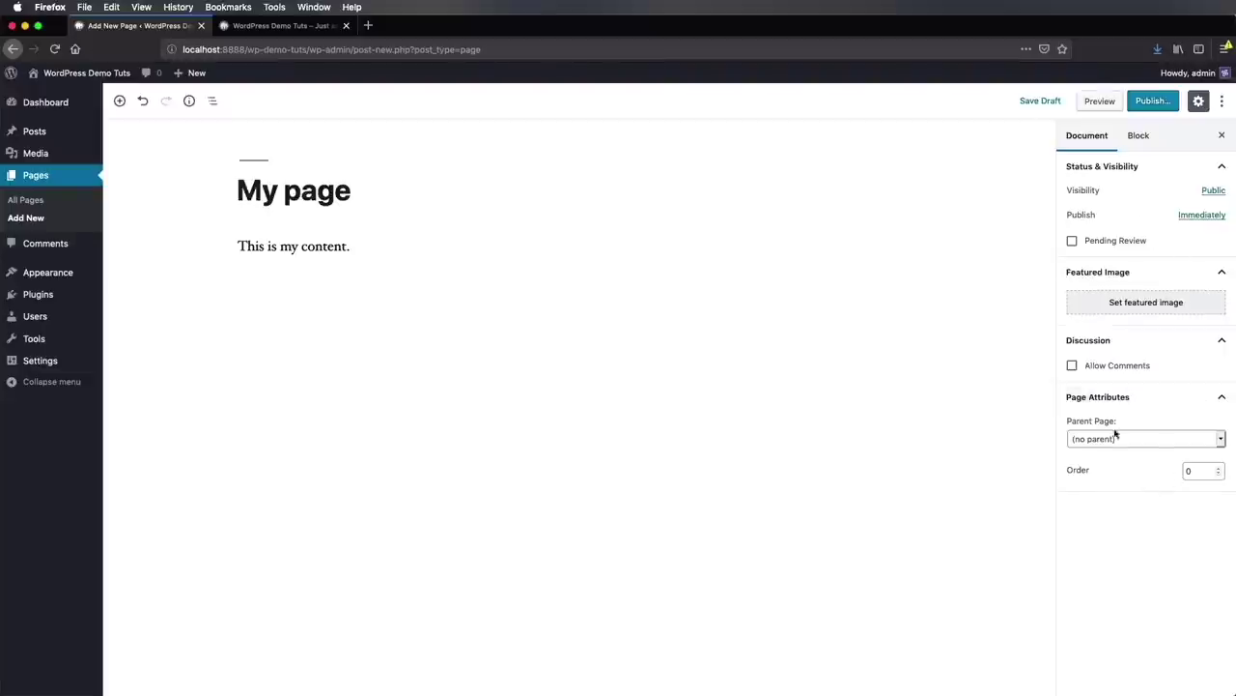
{"action": "left_click", "coordinate": [1148, 100]}
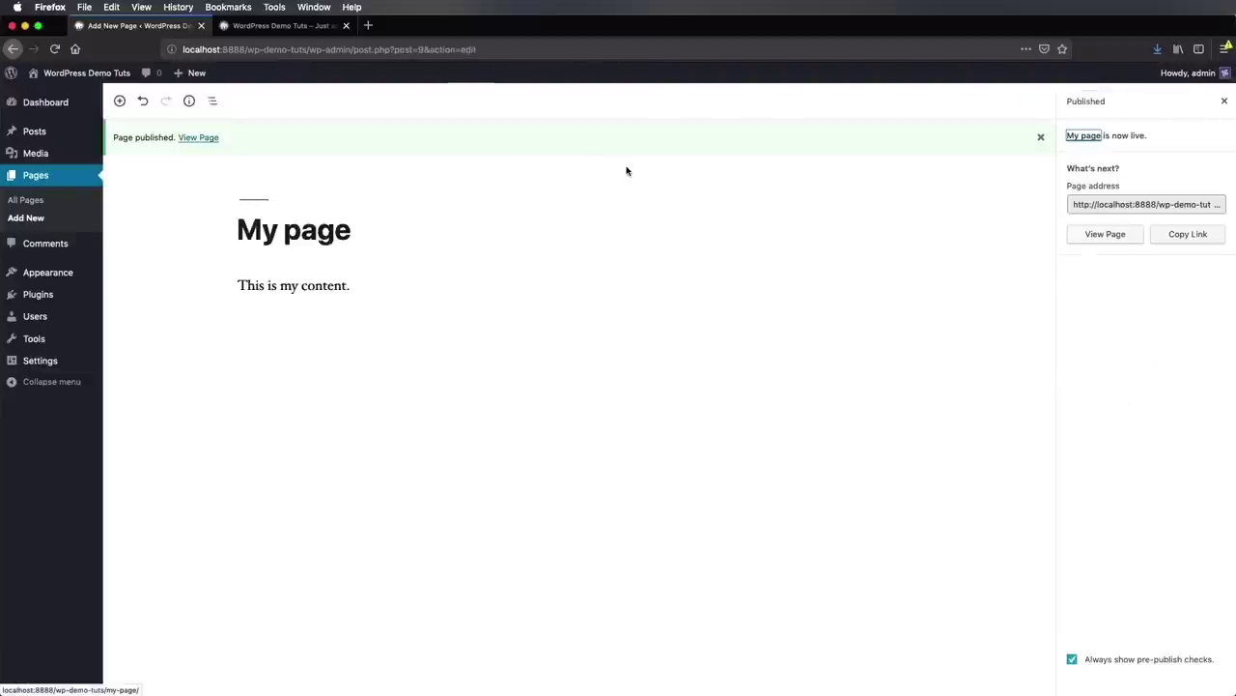
{"action": "left_click", "coordinate": [1102, 238]}
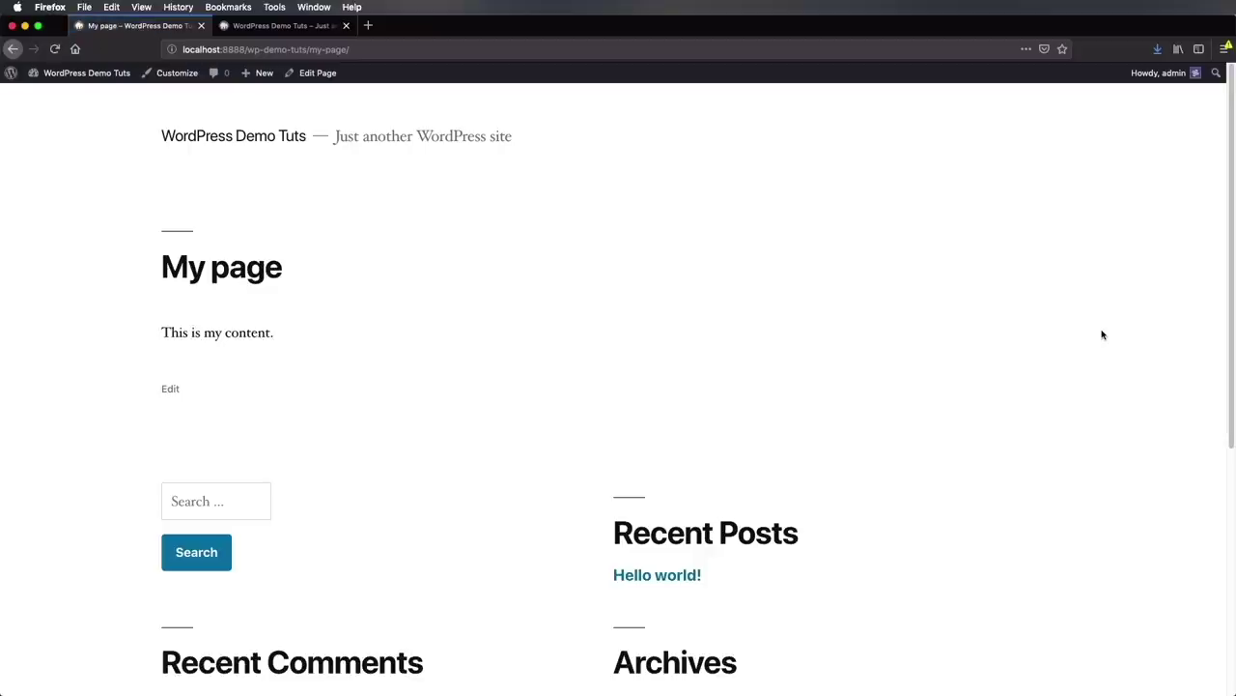
- Visit the site's home page, then go back to the published My page
{"action": "left_click", "coordinate": [235, 140]}
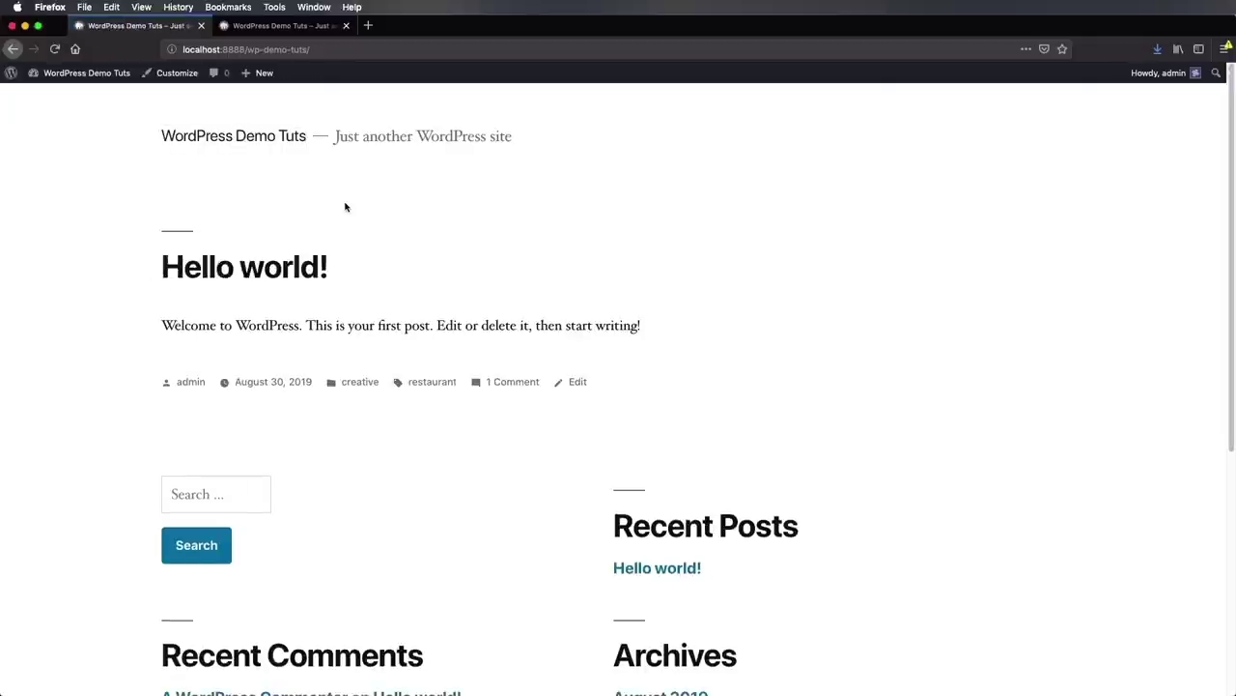
{"action": "scroll", "coordinate": [345, 207], "scroll_direction": "down", "scroll_amount": 3}
{"action": "scroll", "coordinate": [580, 160], "scroll_direction": "up", "scroll_amount": 3}
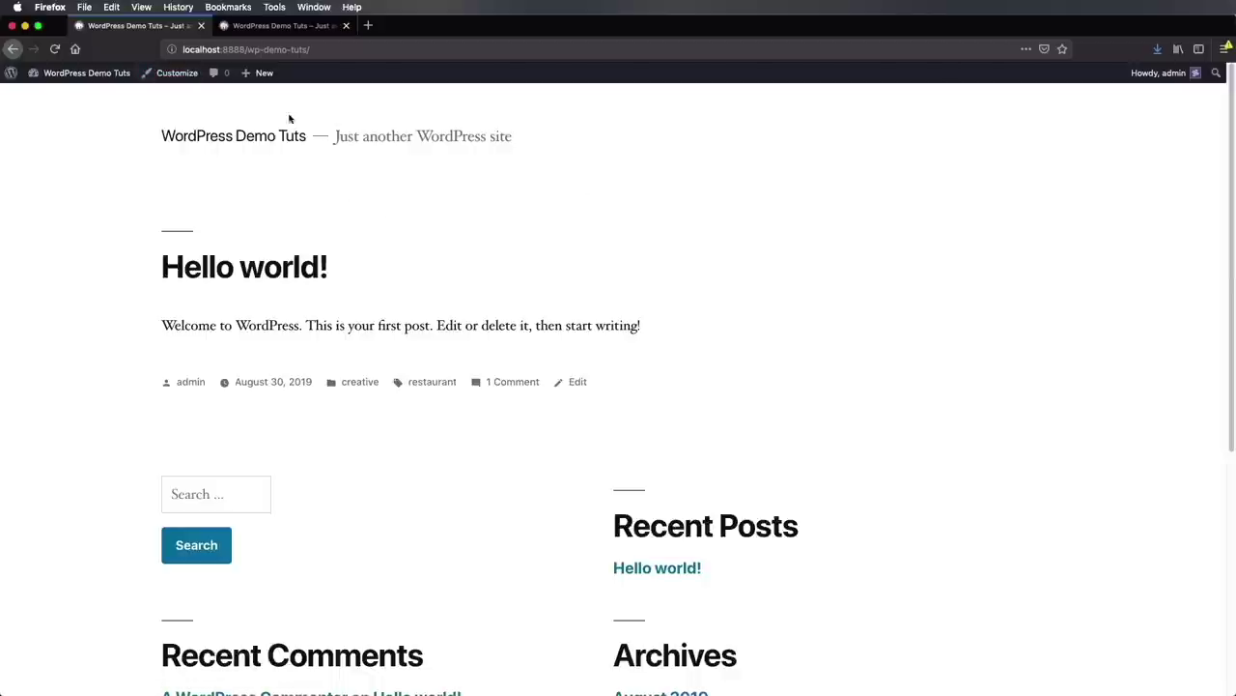
{"action": "key", "text": "super+Left"}
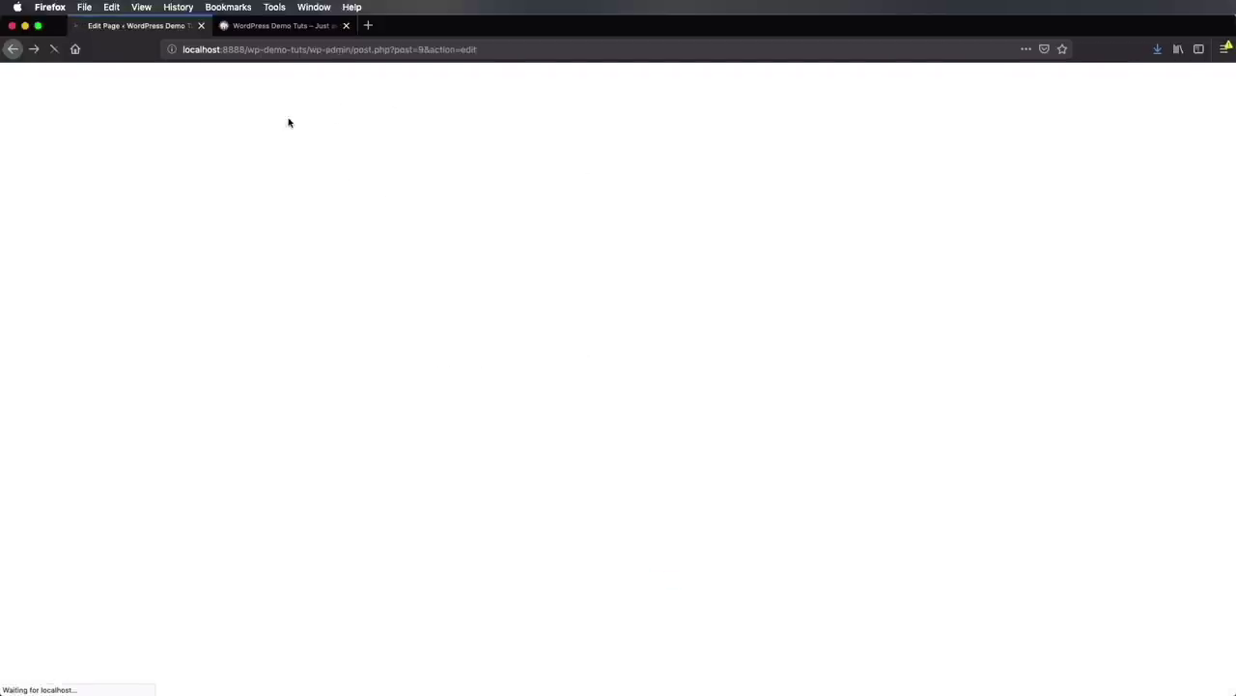
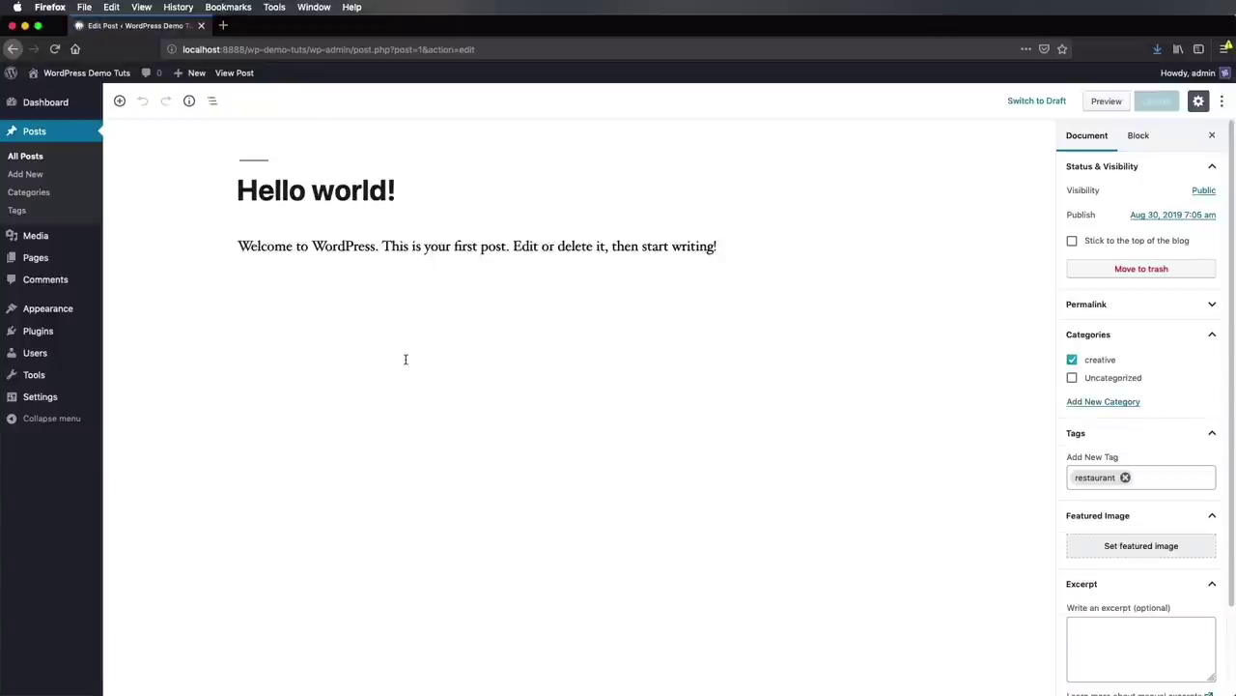
- Toggle between the title and welcome paragraph, ending with the welcome paragraph block selected
{"action": "left_click", "coordinate": [465, 342]}
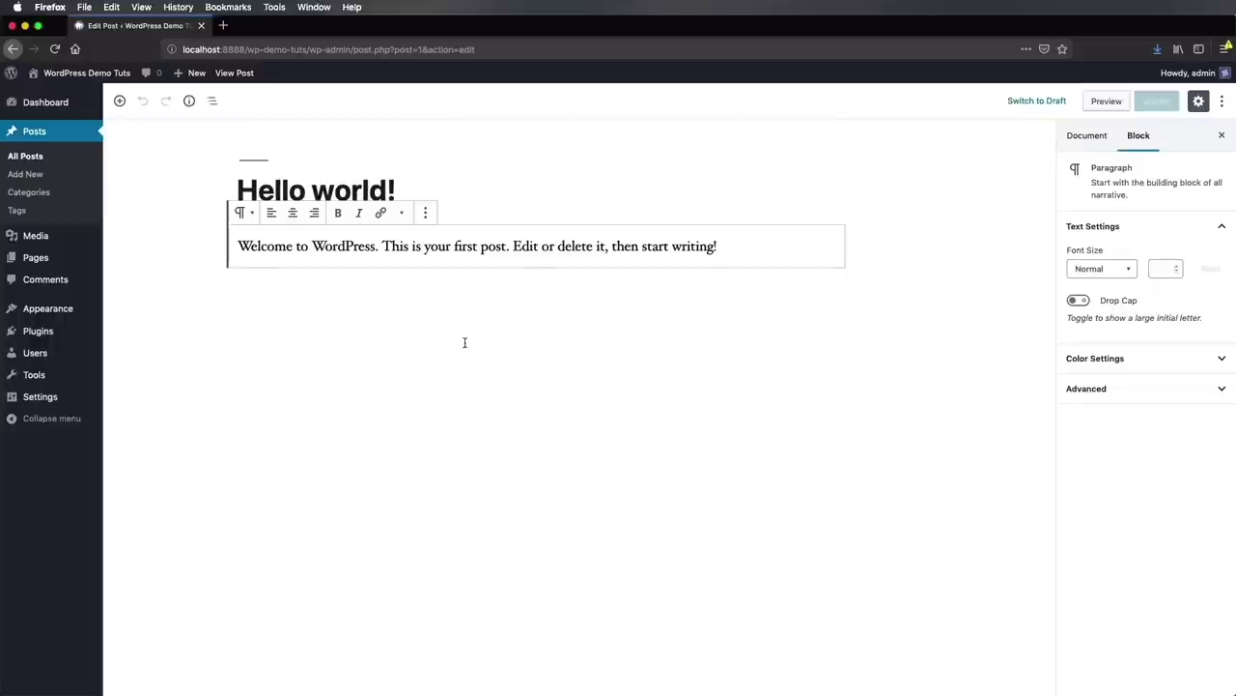
{"action": "left_click", "coordinate": [528, 180]}
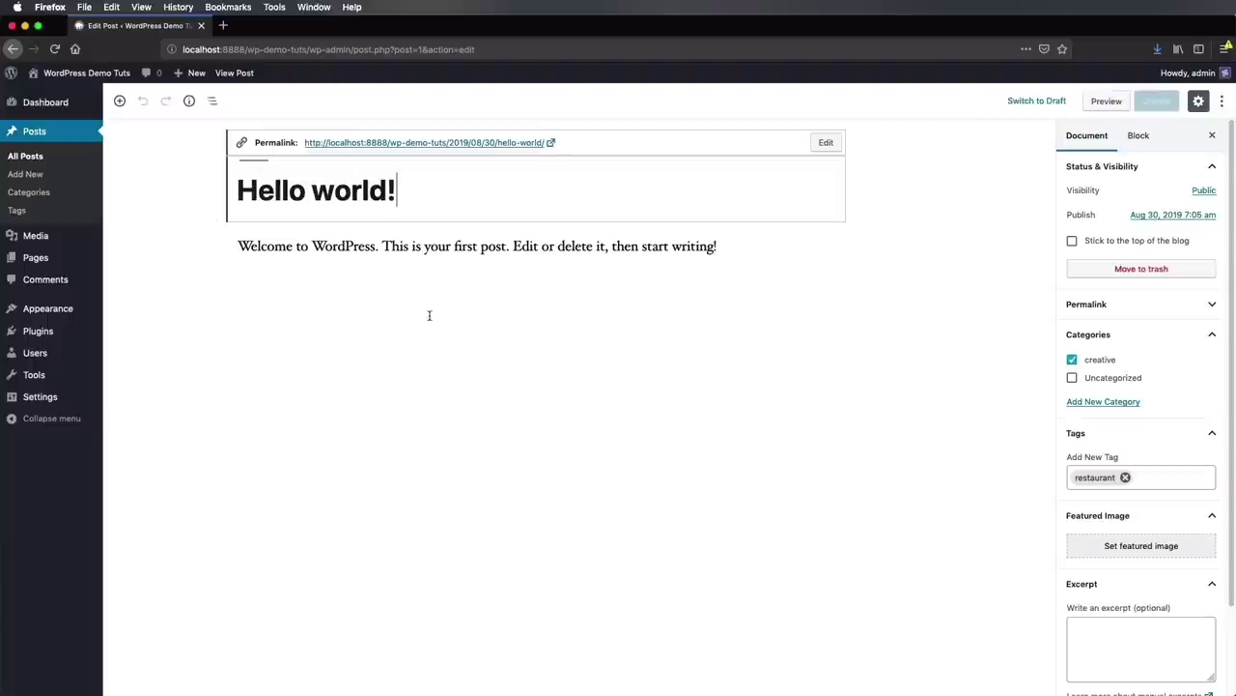
{"action": "left_click", "coordinate": [342, 242]}
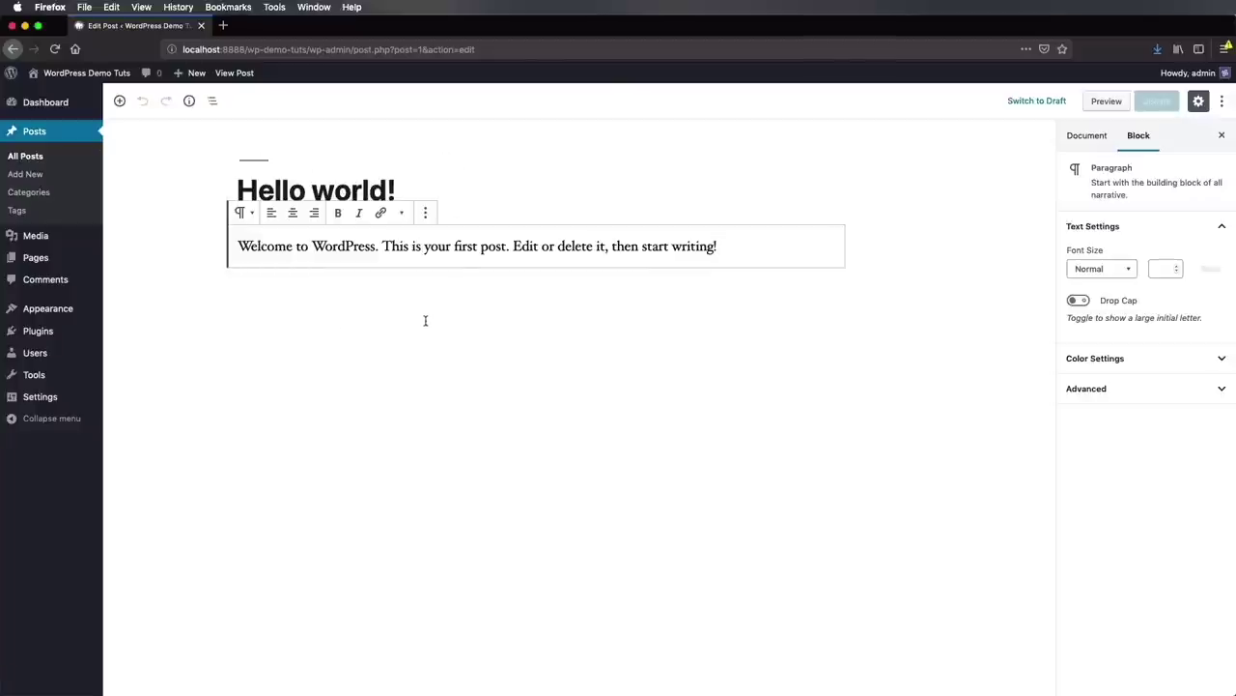
{"action": "left_click", "coordinate": [461, 198]}
{"action": "left_click", "coordinate": [464, 238]}
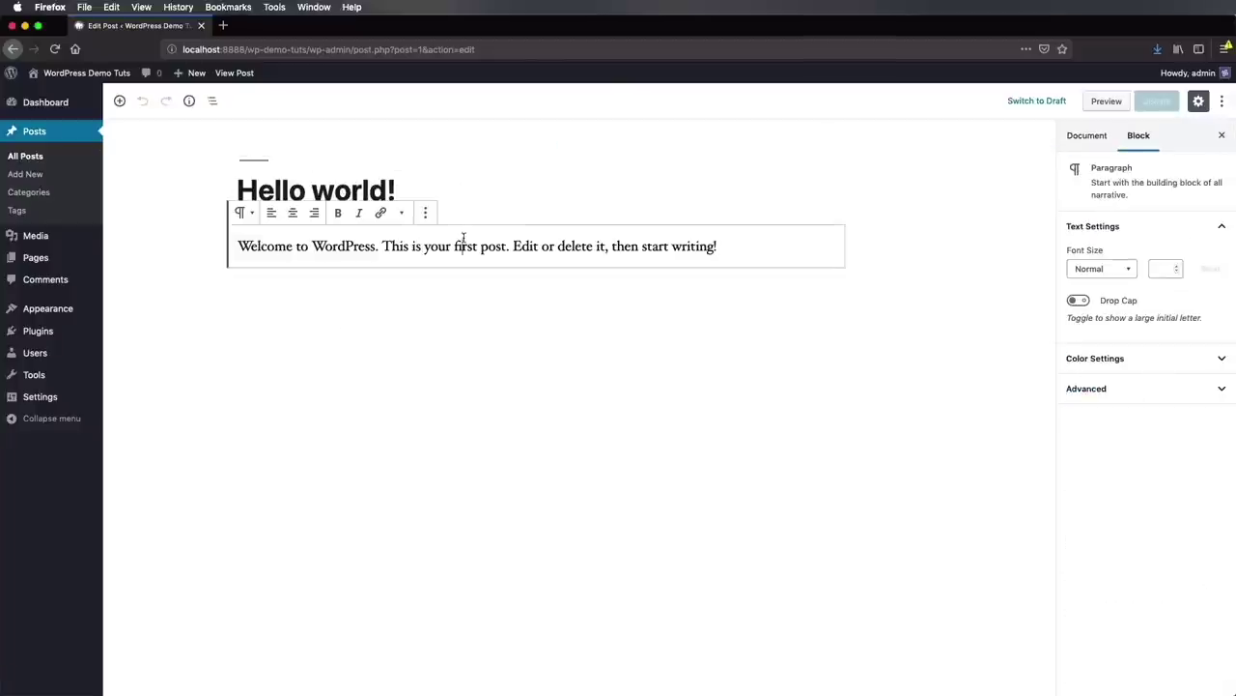
{"action": "left_click", "coordinate": [461, 199]}
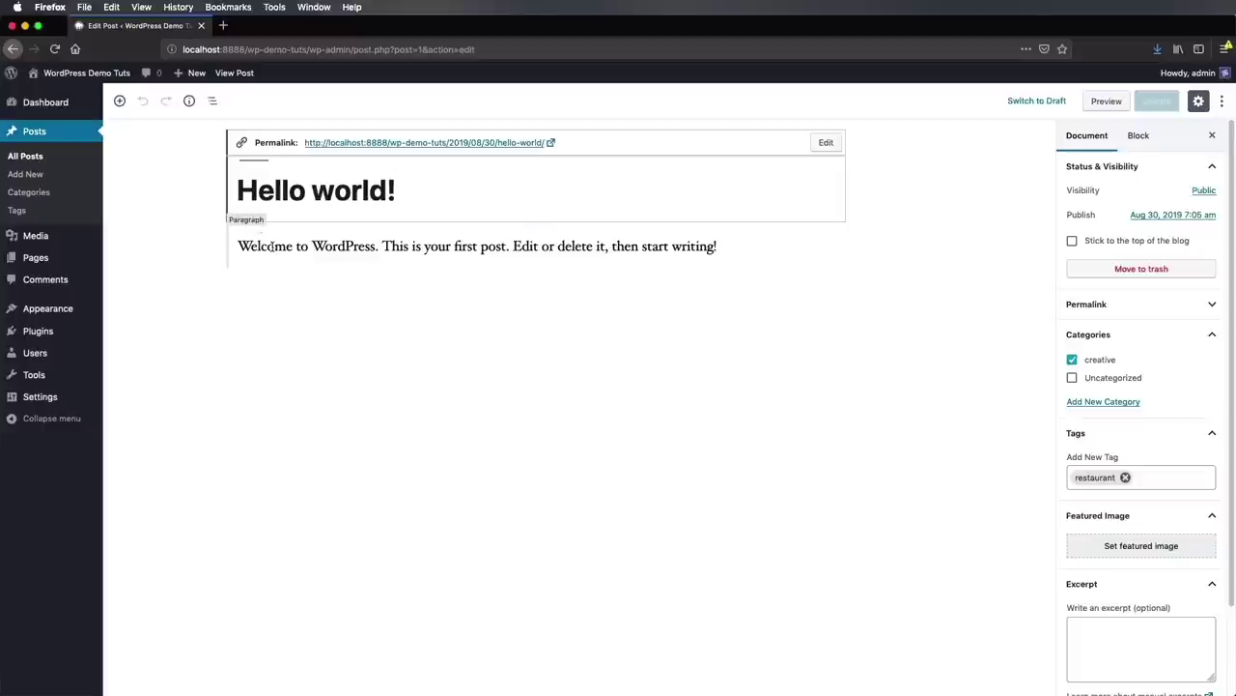
{"action": "left_click", "coordinate": [274, 246]}
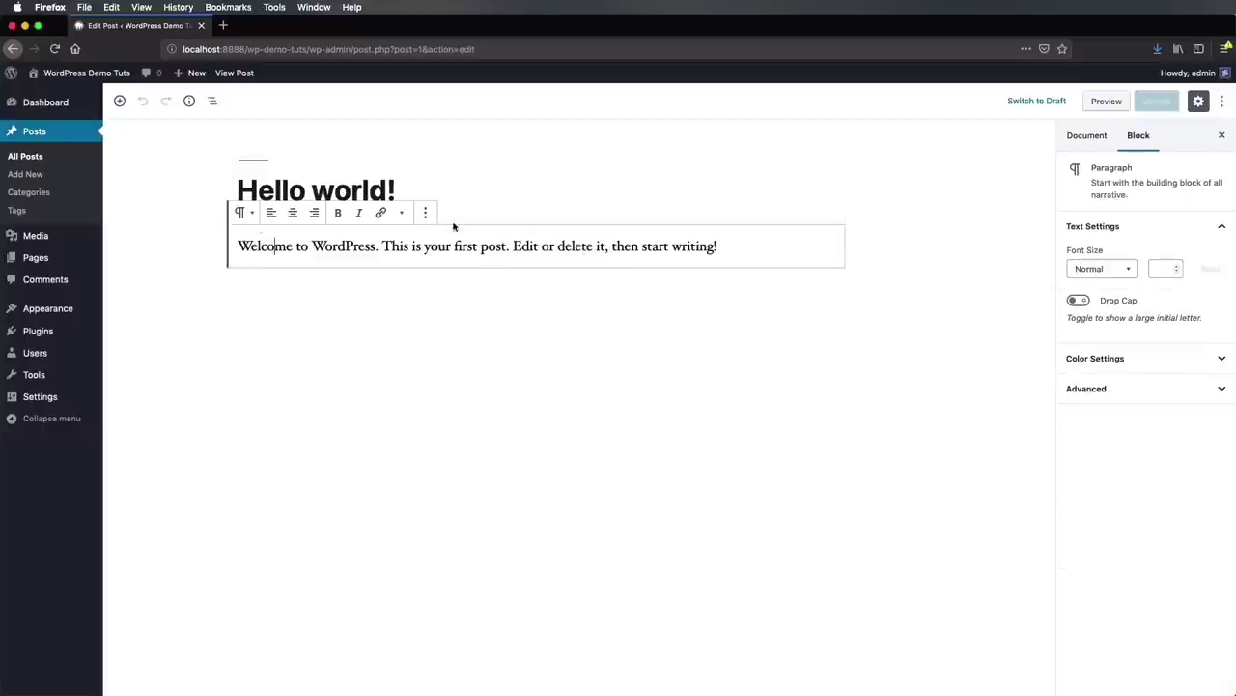
- Try center, right and center alignment on the paragraph, then return it to left
{"action": "left_click", "coordinate": [292, 213]}
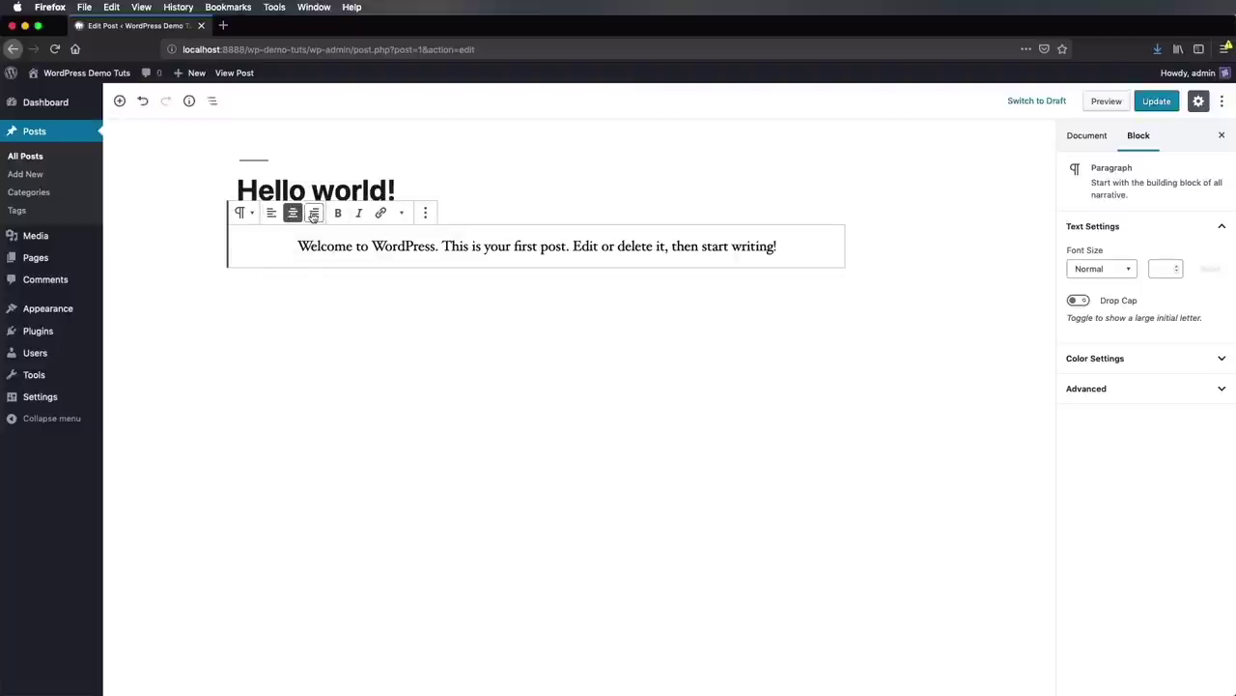
{"action": "left_click", "coordinate": [314, 214]}
{"action": "left_click", "coordinate": [292, 214]}
{"action": "left_click", "coordinate": [270, 213]}
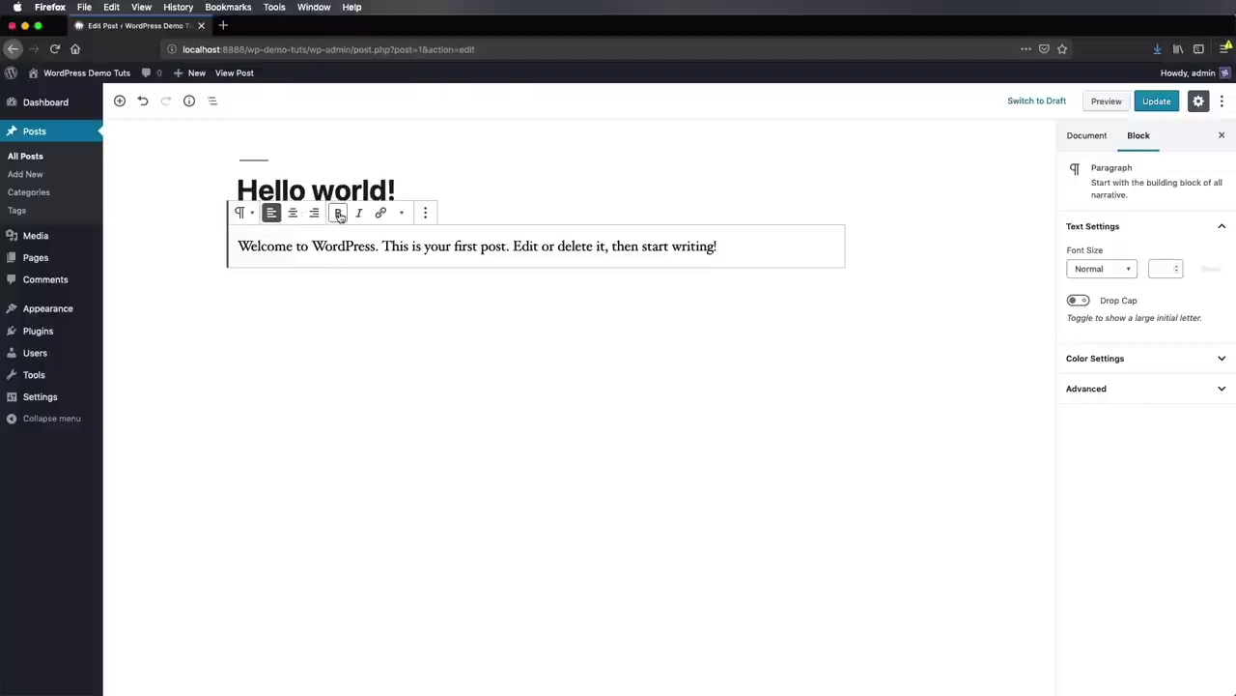
- Apply and remove bold and italic on part of the paragraph, then show more formatting options
{"action": "left_click_drag", "start_coordinate": [339, 246], "coordinate": [447, 246]}
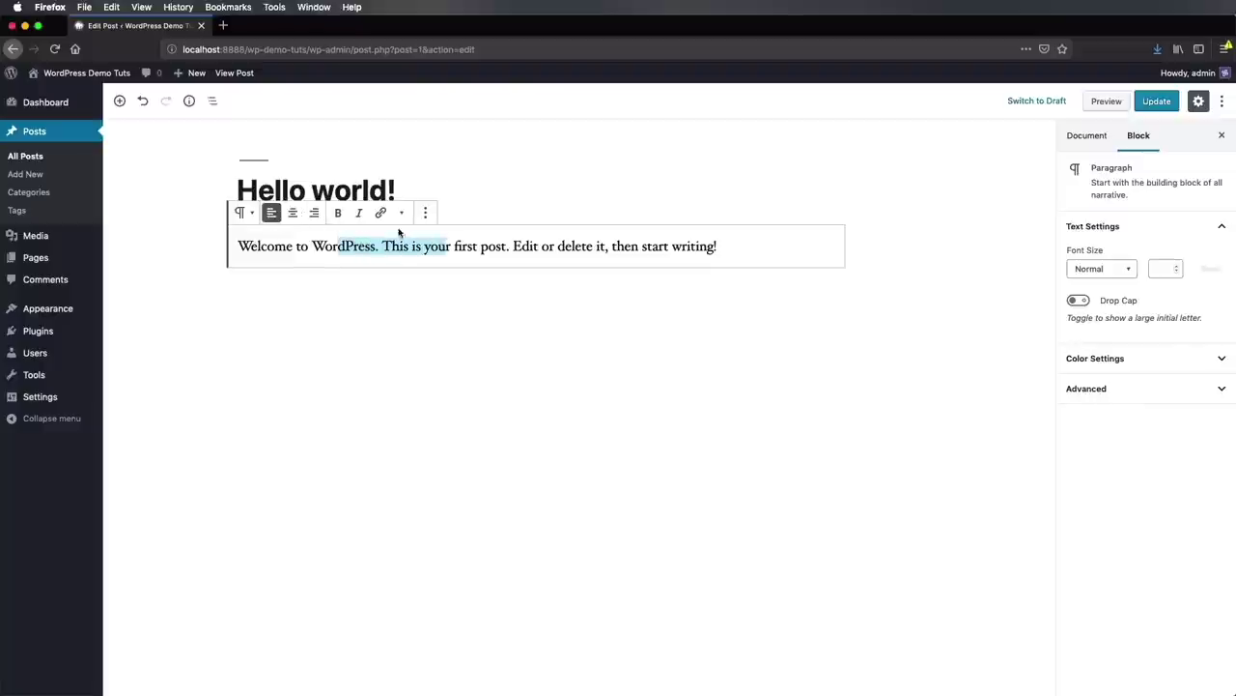
{"action": "left_click", "coordinate": [338, 212]}
{"action": "left_click", "coordinate": [358, 213]}
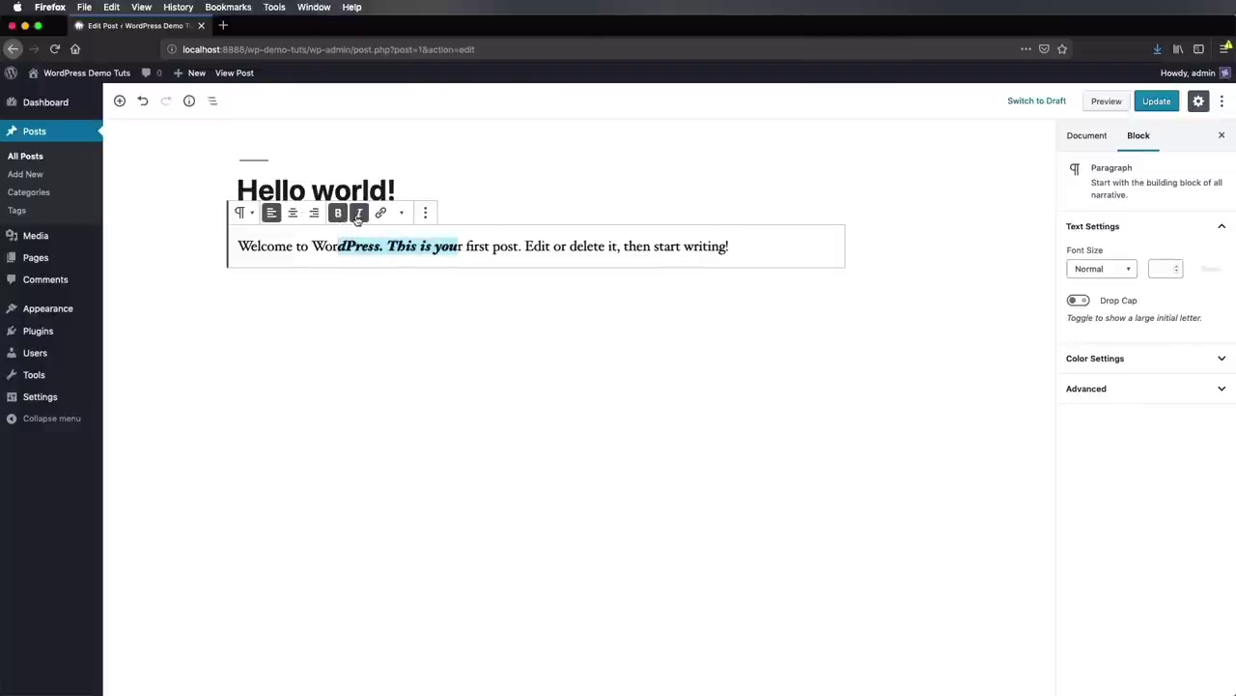
{"action": "left_click", "coordinate": [358, 213]}
{"action": "left_click", "coordinate": [338, 212]}
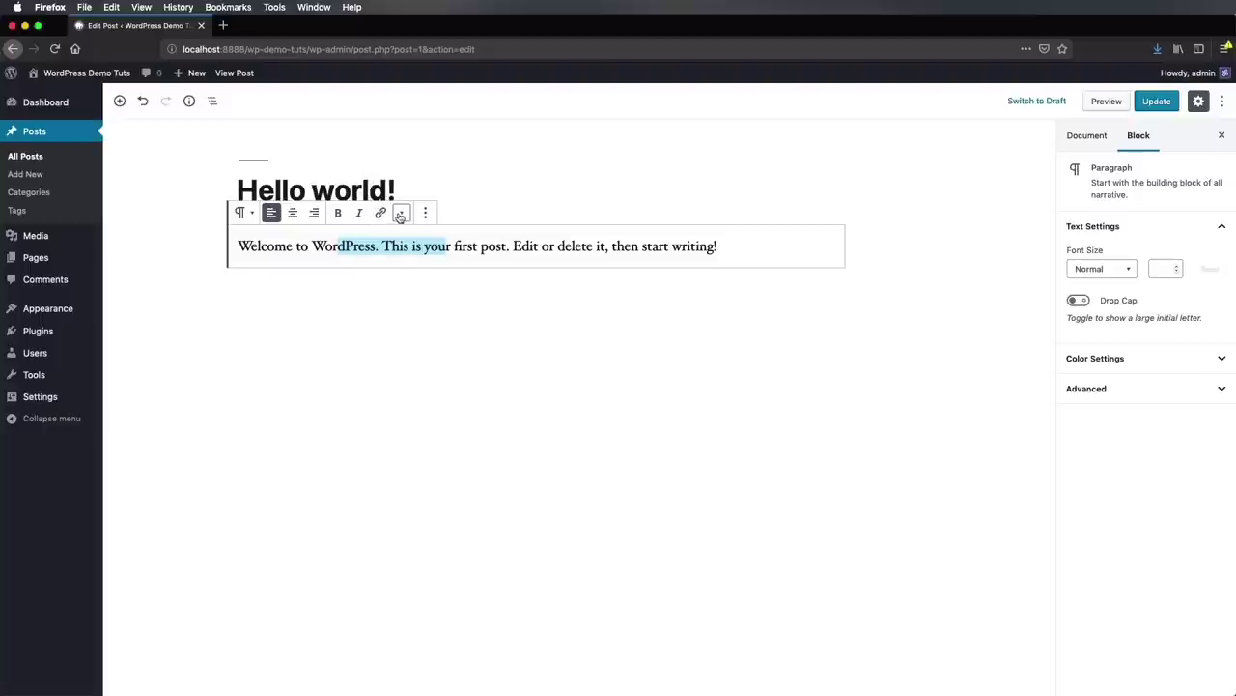
{"action": "left_click", "coordinate": [401, 213]}
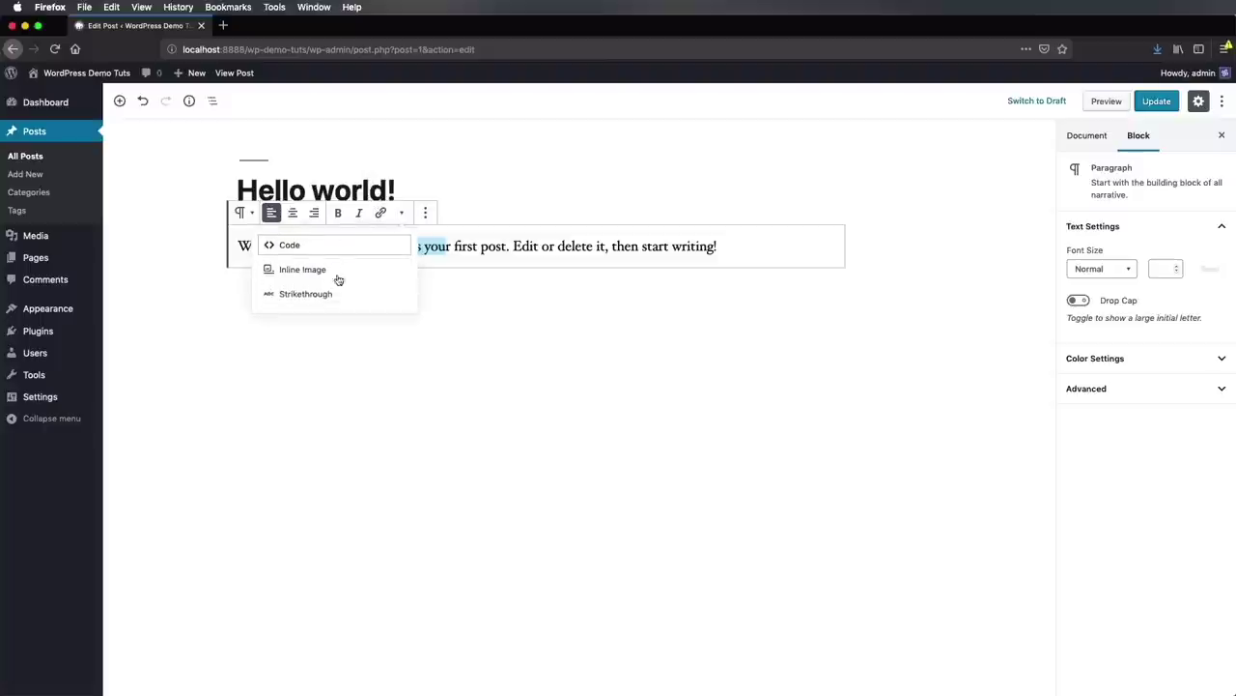
{"action": "left_click", "coordinate": [427, 212]}
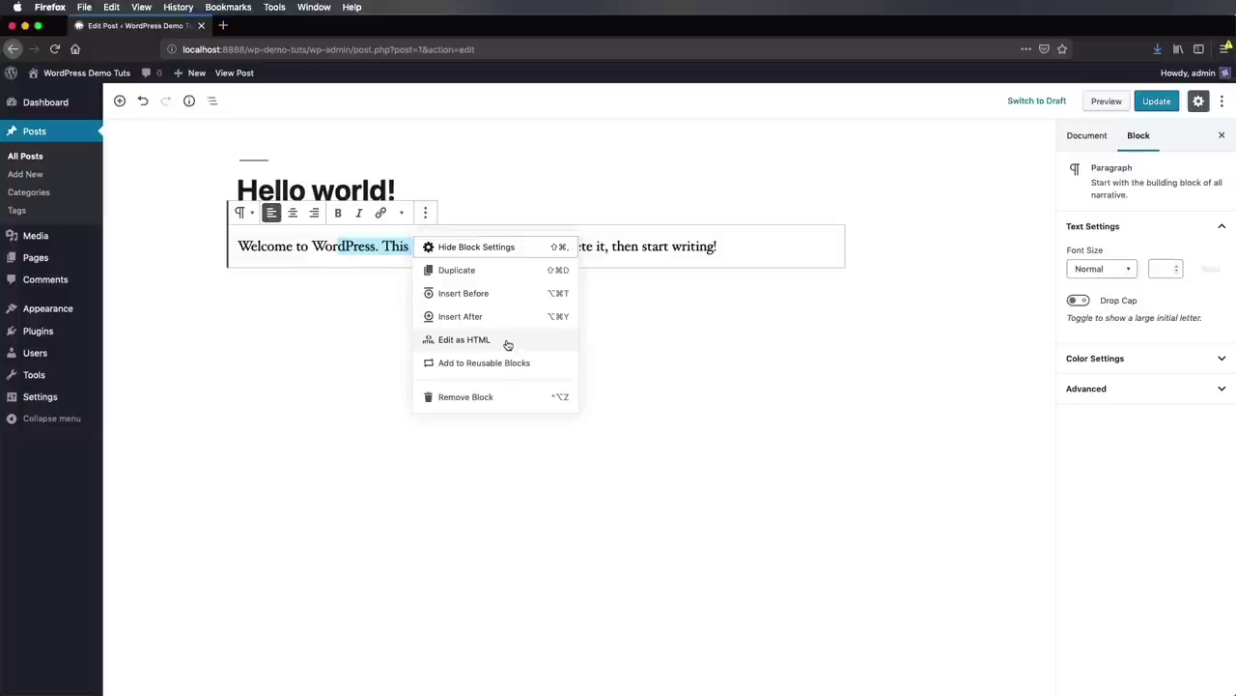
- Switch the welcome paragraph to Edit as HTML, then back to Edit visually
{"action": "left_click", "coordinate": [465, 340]}
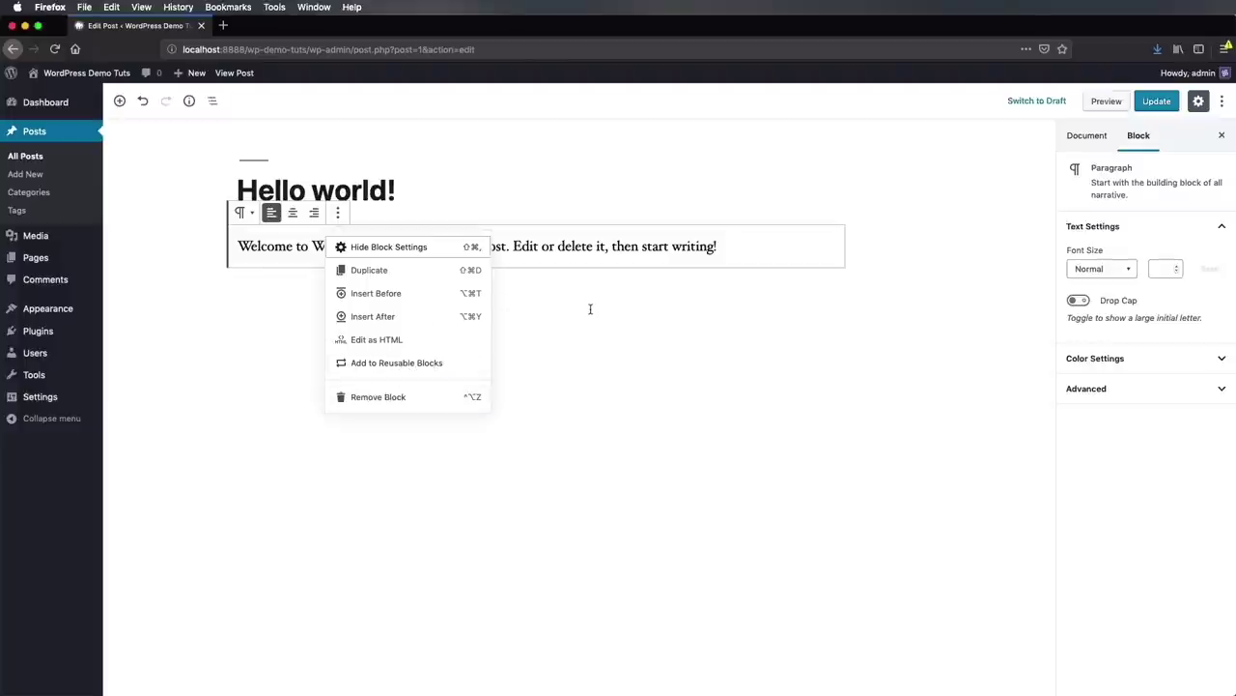
{"action": "left_click", "coordinate": [590, 263]}
{"action": "left_click", "coordinate": [451, 246]}
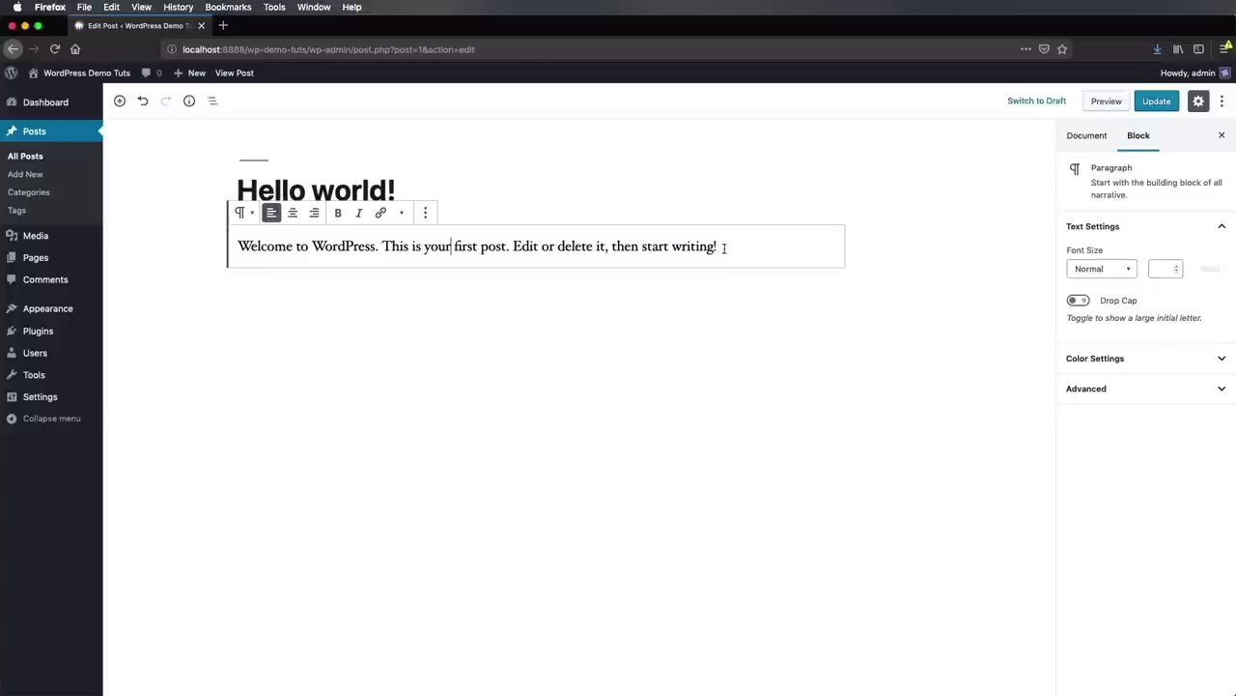
{"action": "left_click_drag", "start_coordinate": [1089, 166], "coordinate": [1138, 196]}
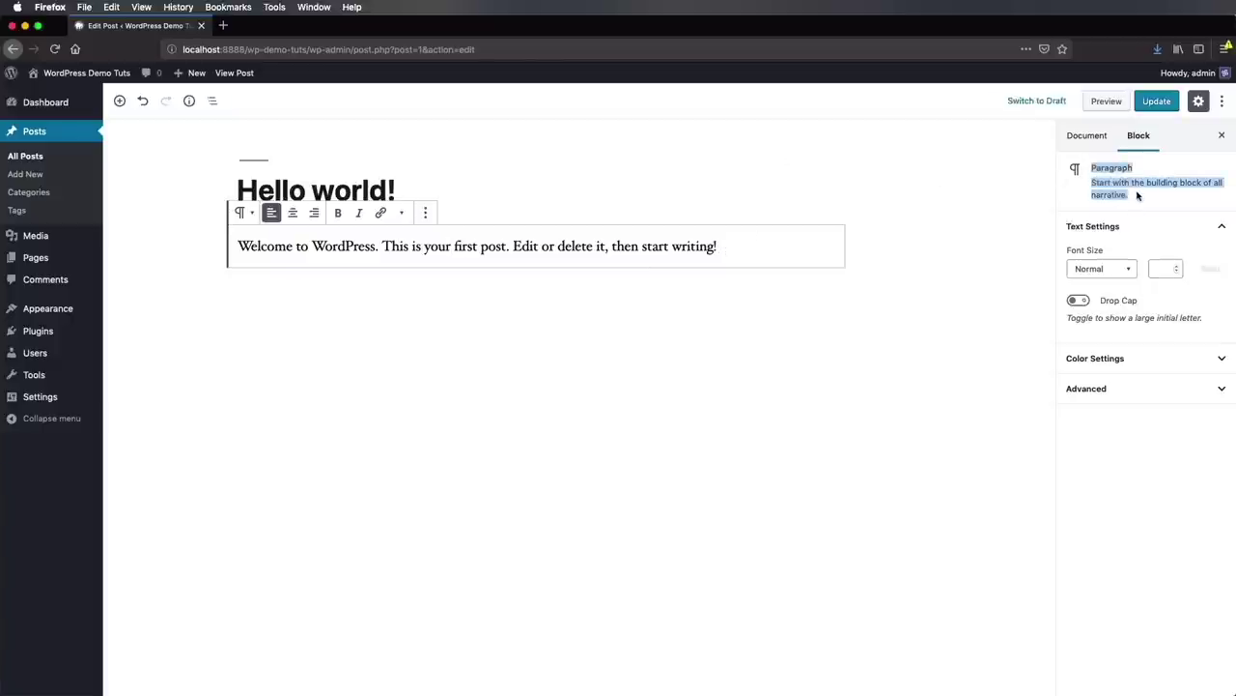
- Keep the Normal font size and toggle the paragraph's Drop Cap on and off
{"action": "left_click", "coordinate": [1136, 175]}
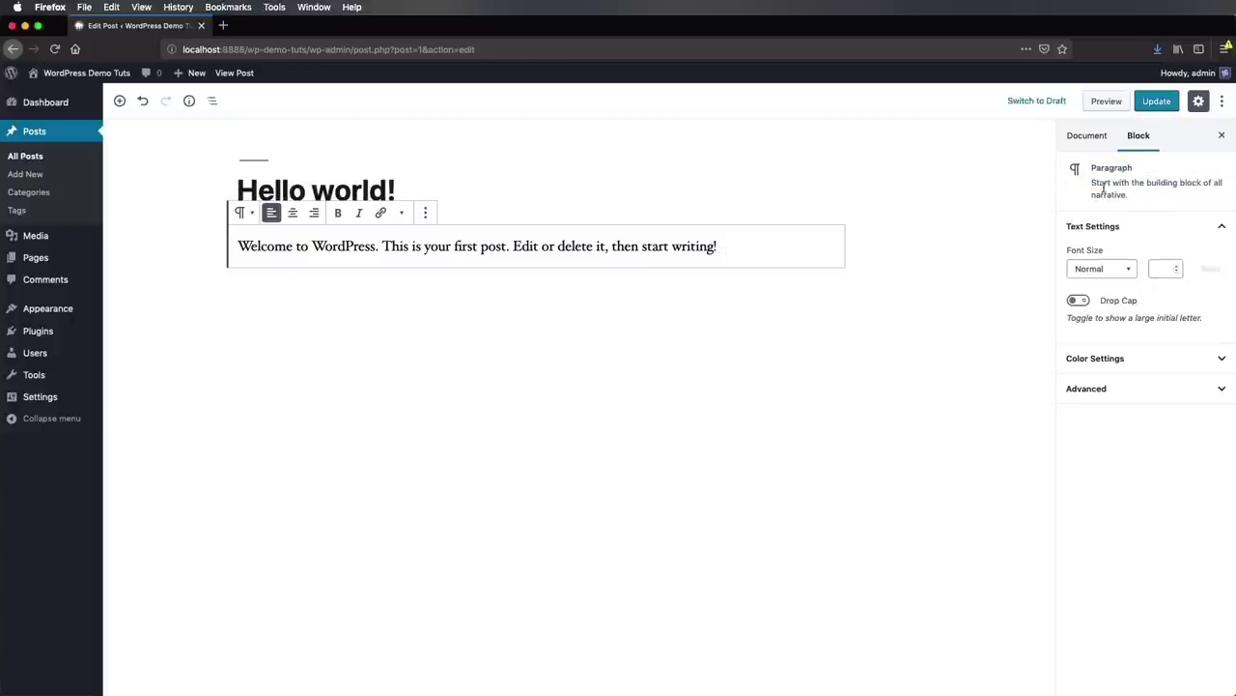
{"action": "triple_click", "coordinate": [1103, 188]}
{"action": "left_click", "coordinate": [1130, 197]}
{"action": "left_click", "coordinate": [1106, 272]}
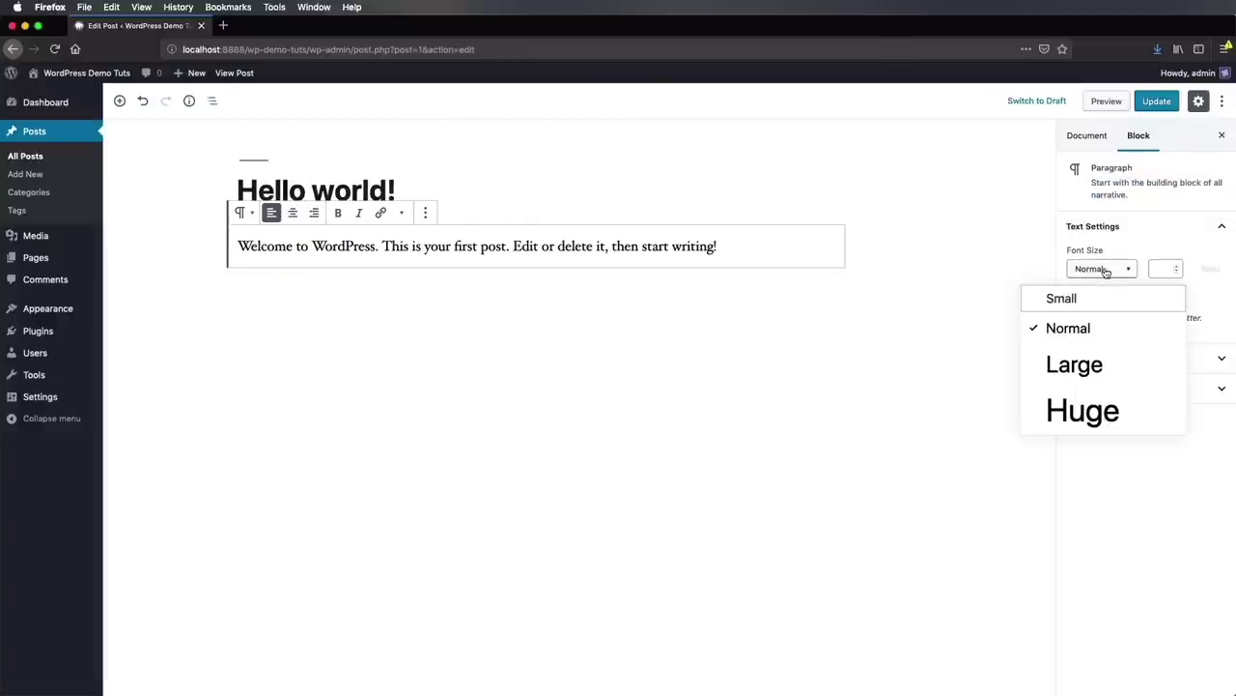
{"action": "left_click", "coordinate": [1106, 272]}
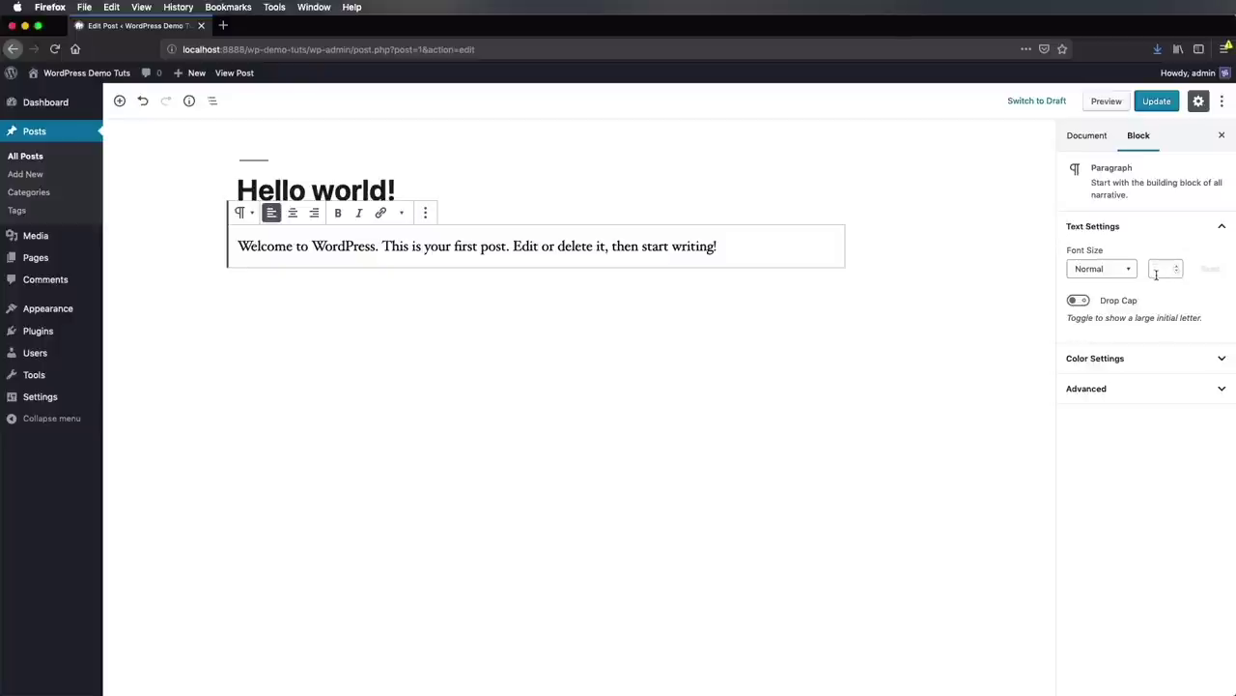
{"action": "left_click", "coordinate": [1078, 301]}
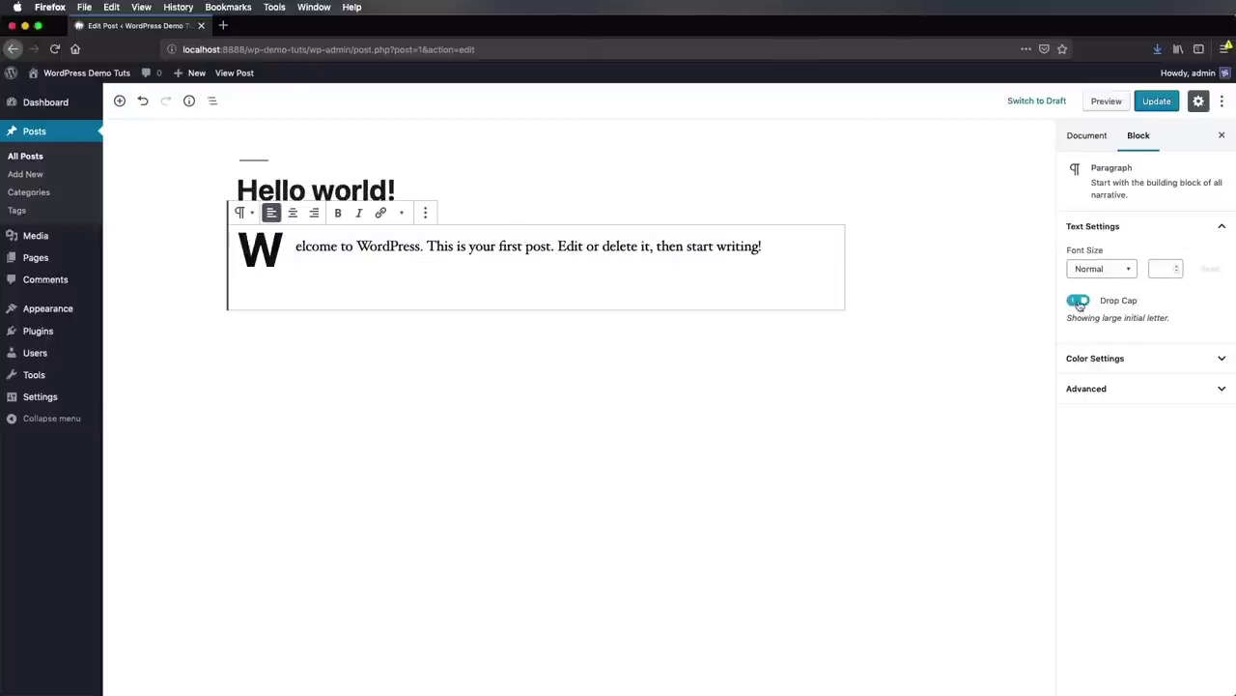
{"action": "left_click", "coordinate": [1079, 301]}
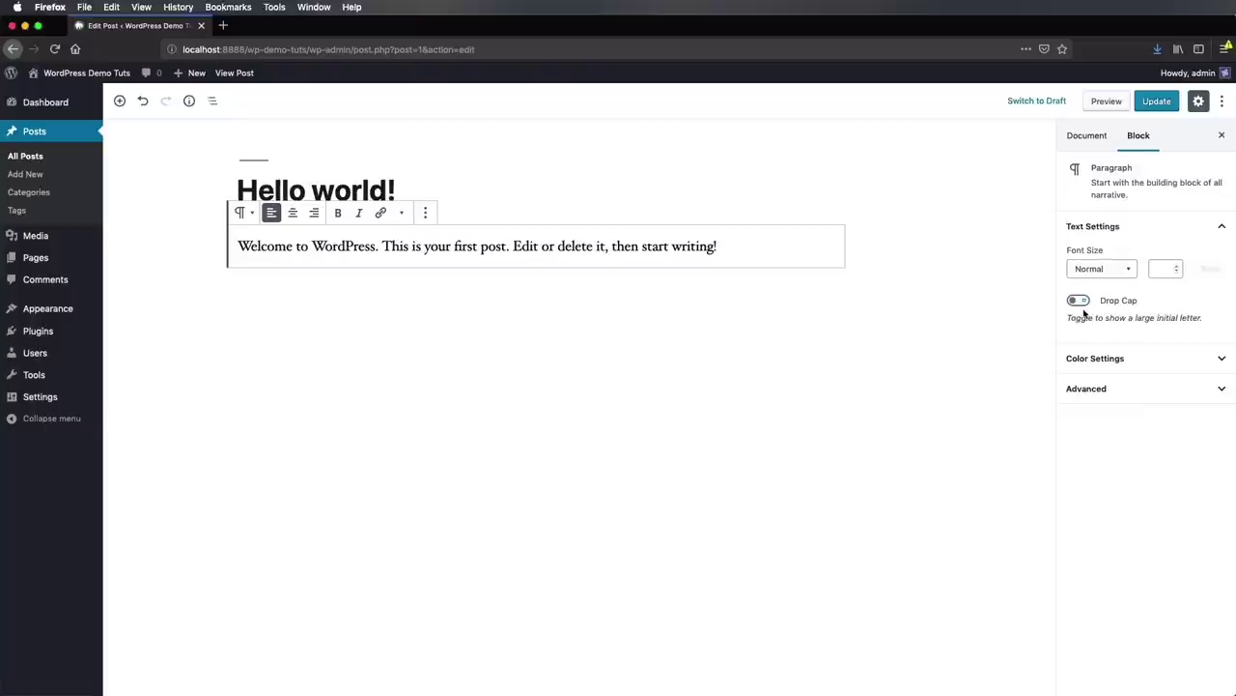
- Try blue, dark blue, black, gray and white backgrounds, then clear the paragraph's background colour
{"action": "left_click", "coordinate": [1143, 358]}
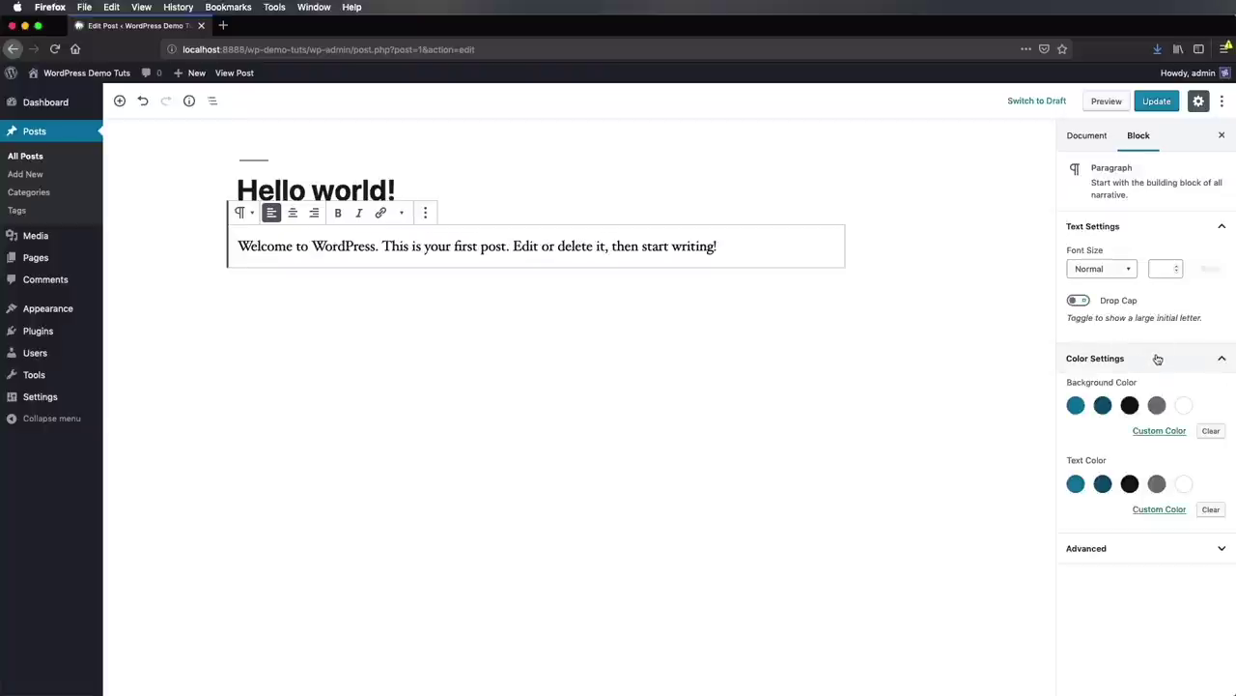
{"action": "left_click", "coordinate": [1075, 405]}
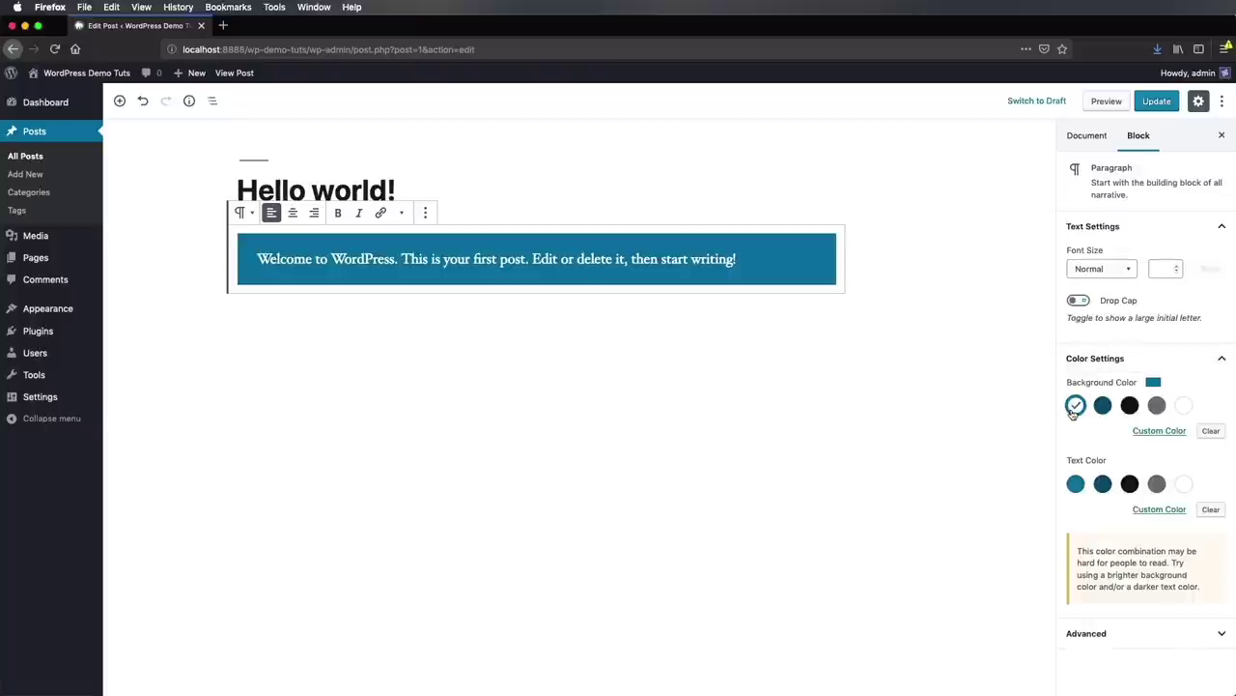
{"action": "left_click", "coordinate": [1103, 405]}
{"action": "left_click", "coordinate": [1129, 405]}
{"action": "left_click", "coordinate": [1156, 405]}
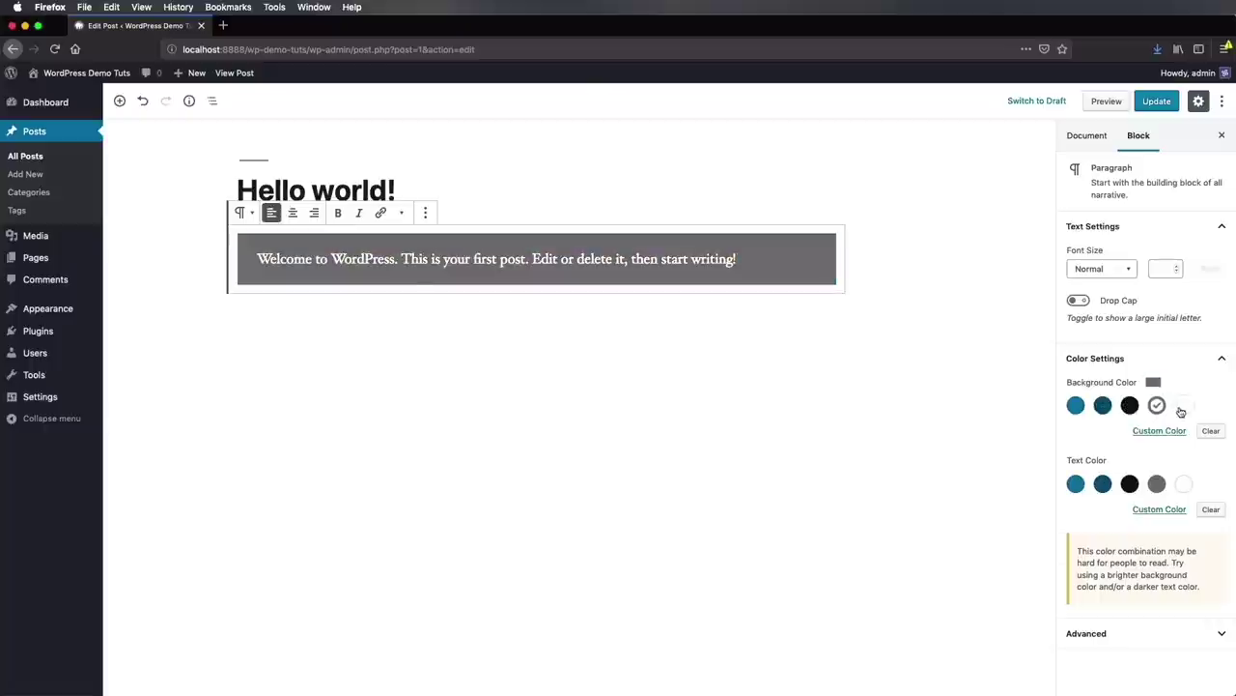
{"action": "left_click", "coordinate": [1181, 409]}
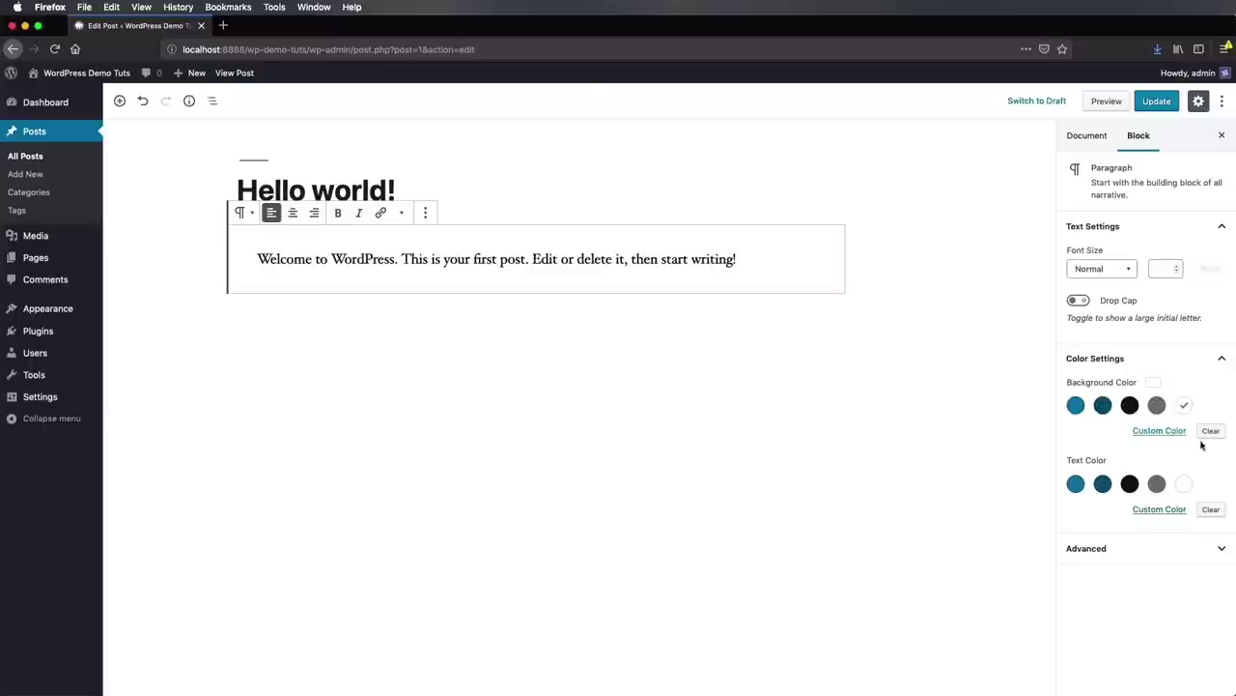
{"action": "left_click", "coordinate": [1209, 430]}
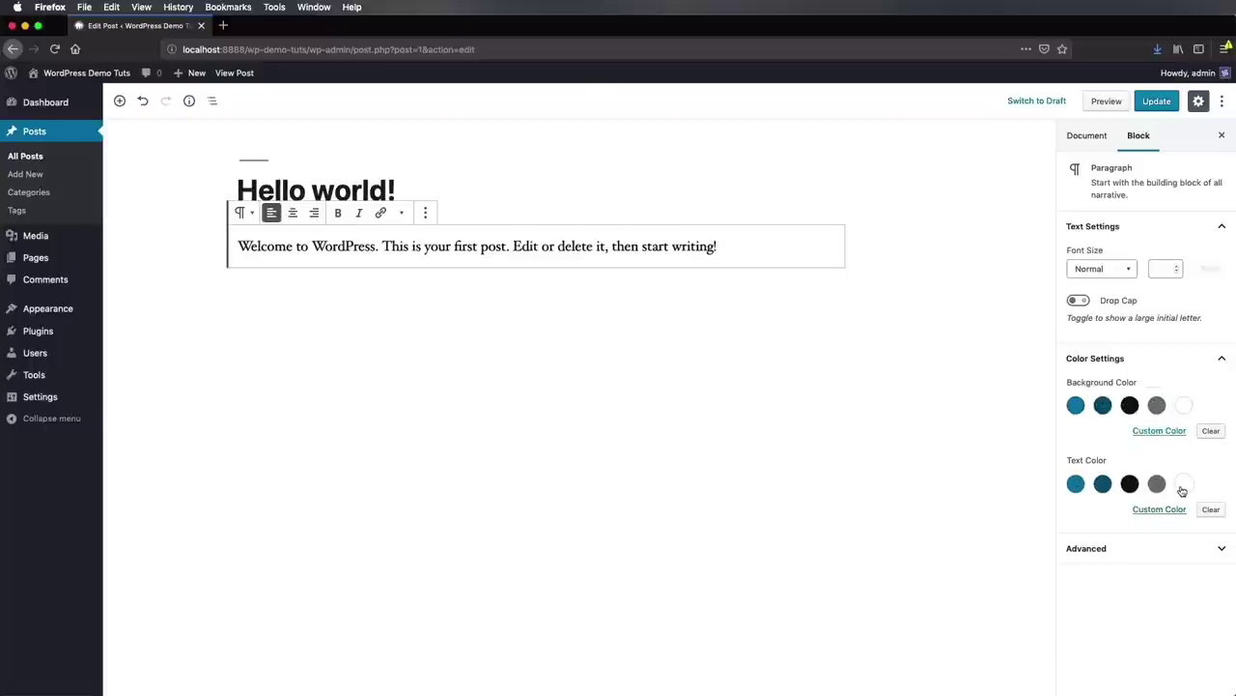
{"action": "left_click", "coordinate": [1125, 551]}
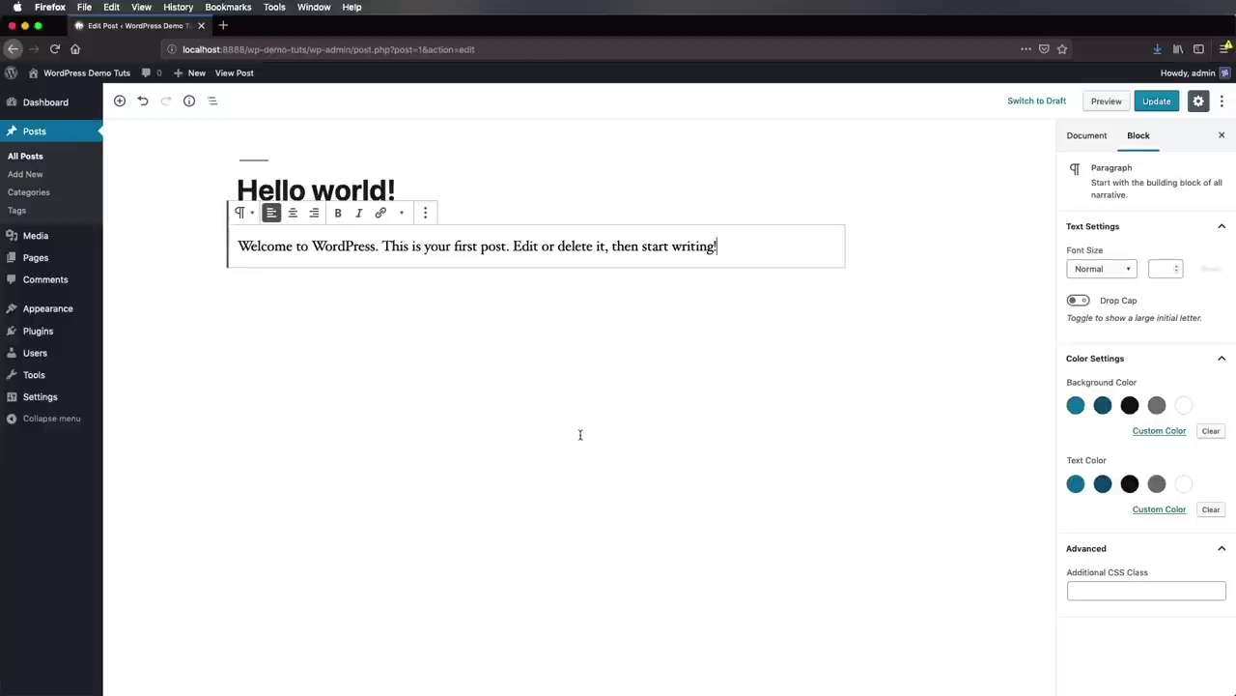
{"action": "left_click", "coordinate": [946, 294]}
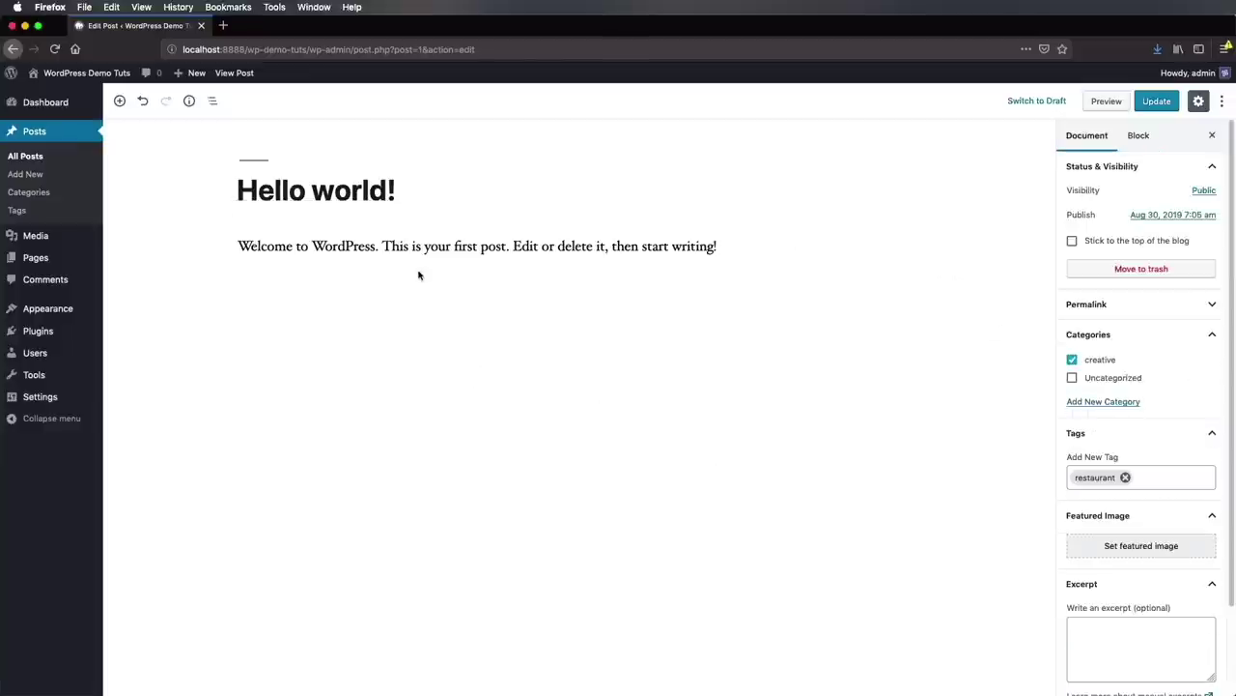
- Insert a two-column Columns block from Layout Elements below the welcome paragraph
{"action": "left_click", "coordinate": [120, 101]}
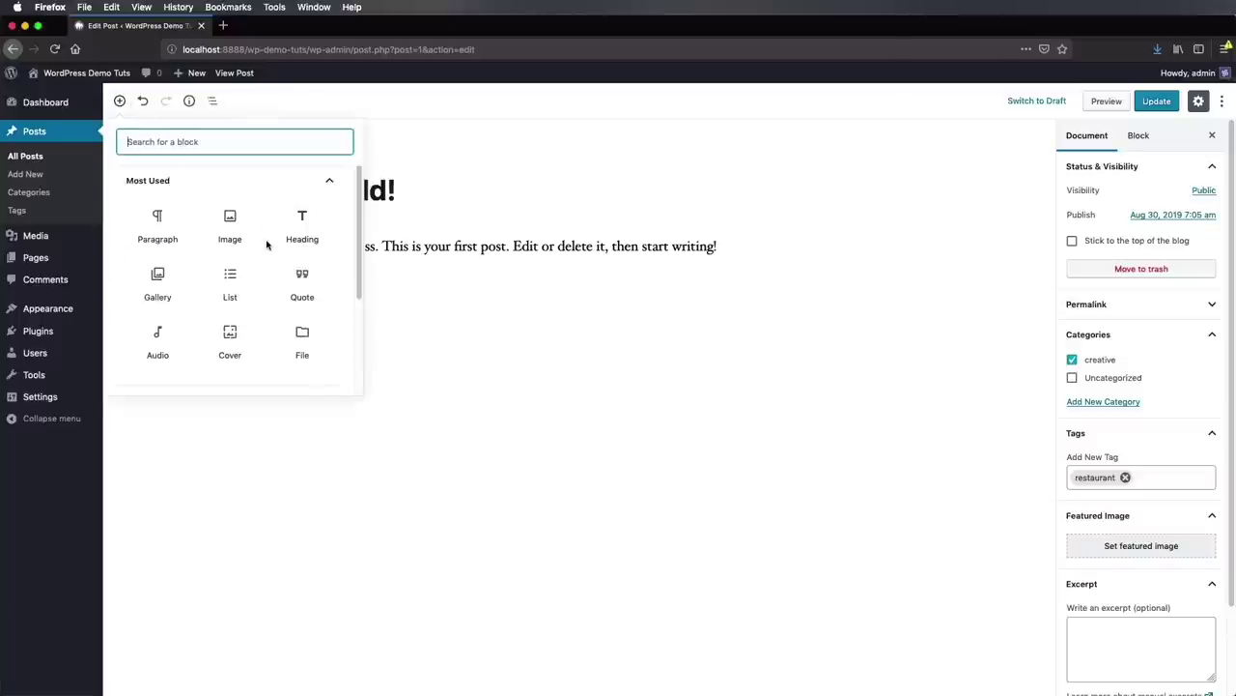
{"action": "scroll", "coordinate": [266, 244], "scroll_direction": "down", "scroll_amount": 5}
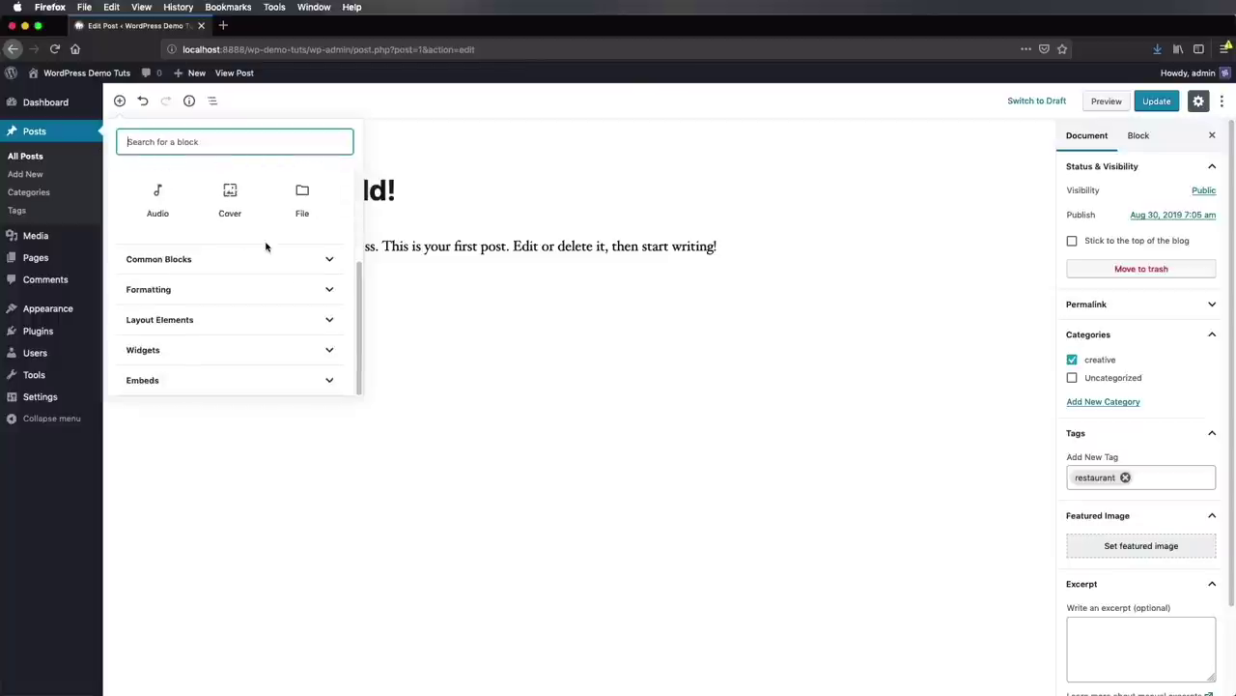
{"action": "left_click", "coordinate": [222, 268]}
{"action": "scroll", "coordinate": [214, 297], "scroll_direction": "down", "scroll_amount": 5}
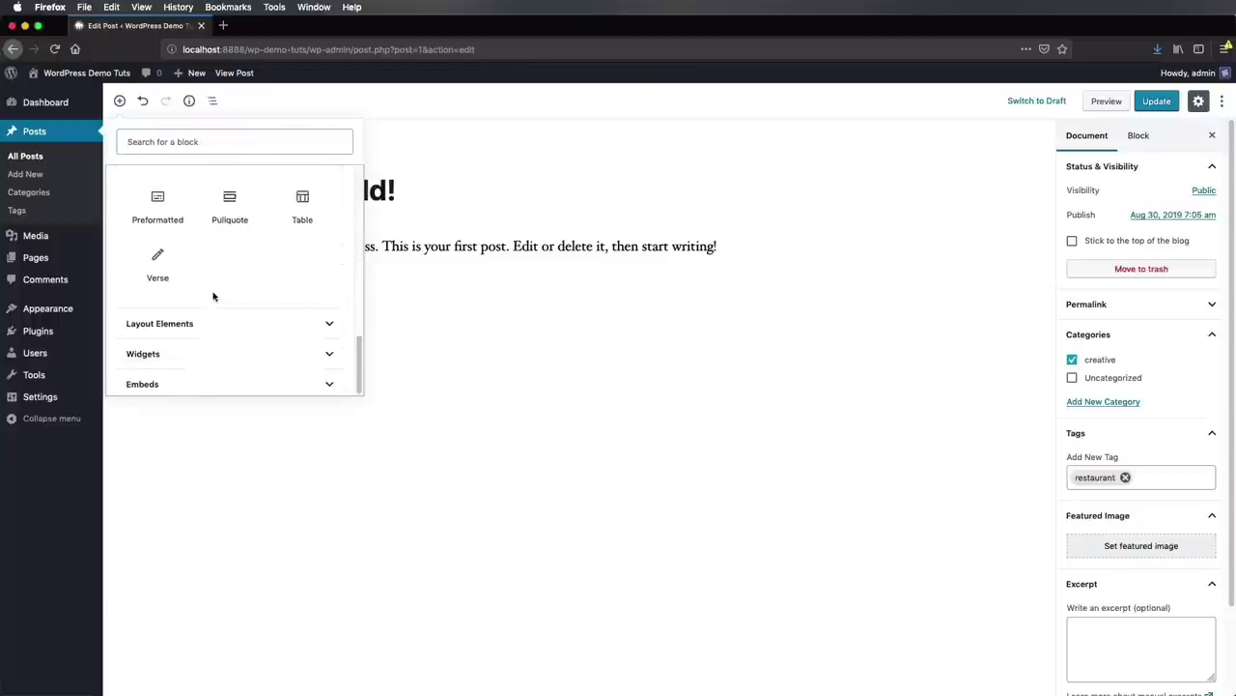
{"action": "left_click", "coordinate": [205, 322]}
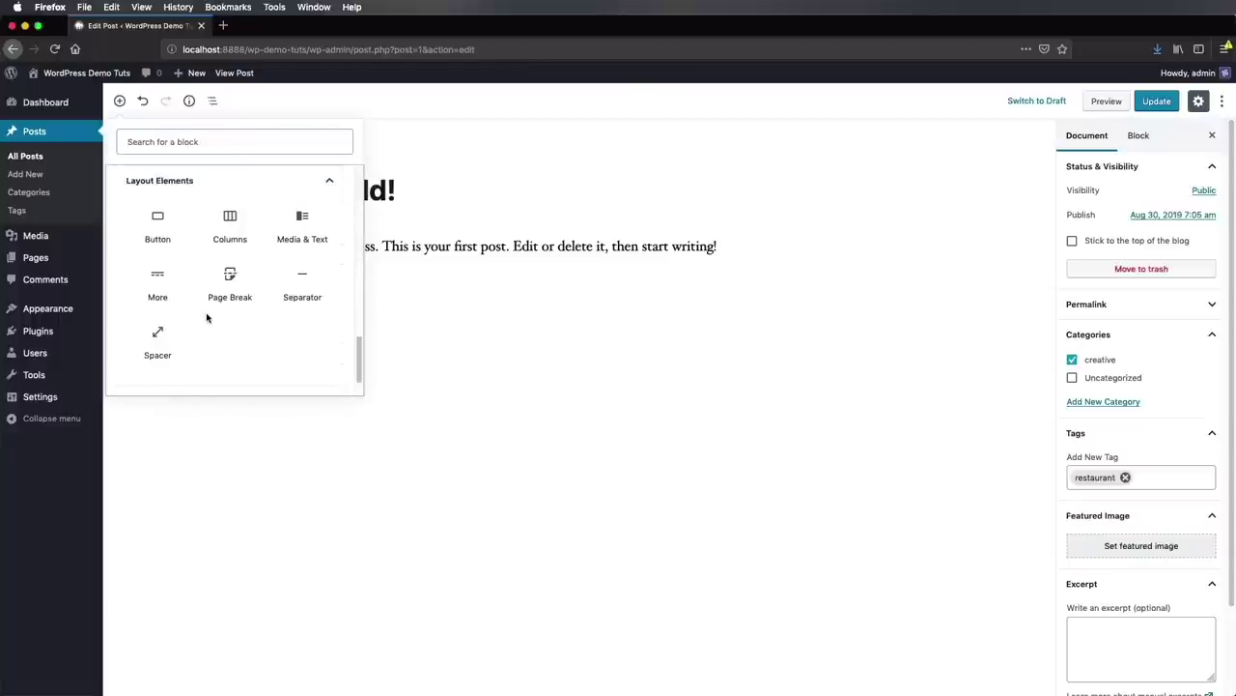
{"action": "scroll", "coordinate": [237, 287], "scroll_direction": "up", "scroll_amount": 10}
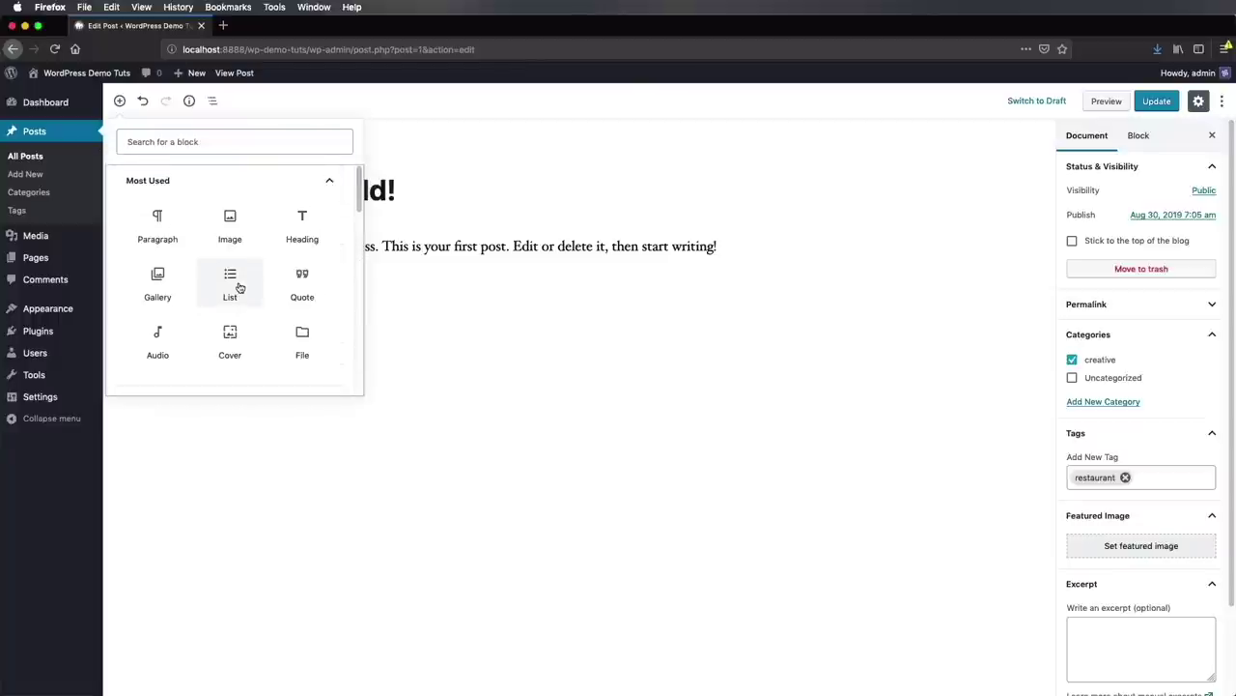
{"action": "scroll", "coordinate": [268, 311], "scroll_direction": "down", "scroll_amount": 5}
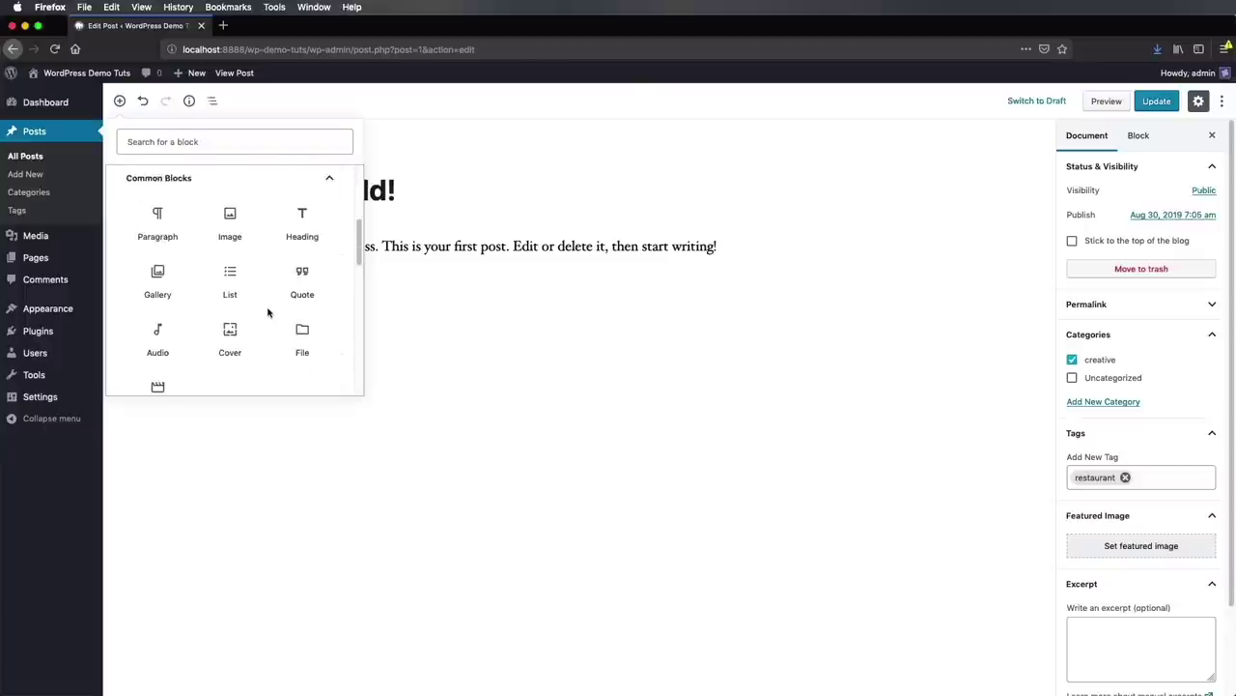
{"action": "scroll", "coordinate": [267, 311], "scroll_direction": "down", "scroll_amount": 1}
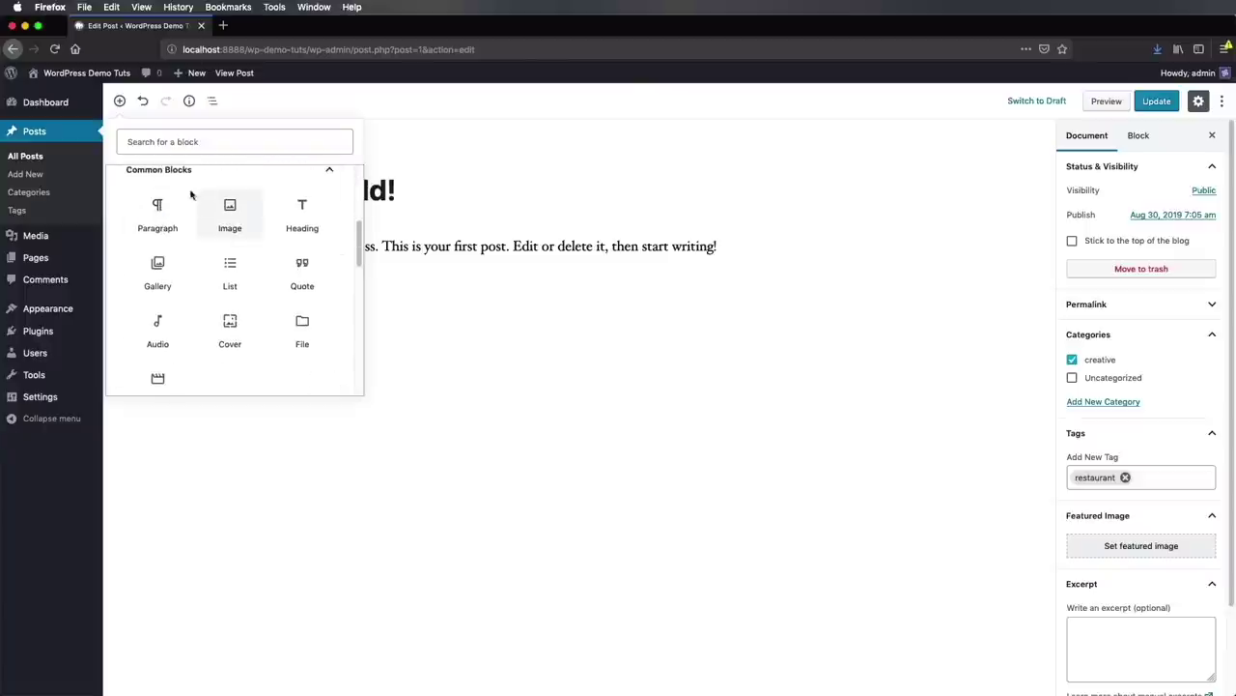
{"action": "scroll", "coordinate": [303, 219], "scroll_direction": "down", "scroll_amount": 5}
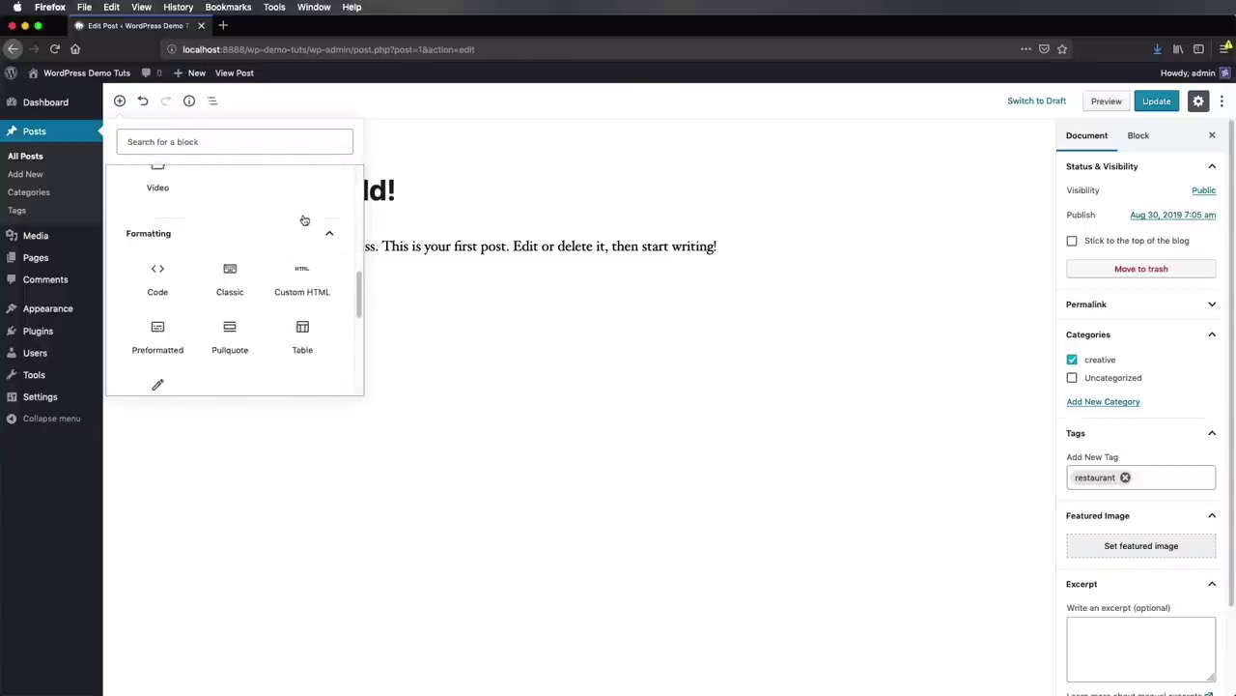
{"action": "scroll", "coordinate": [137, 291], "scroll_direction": "down", "scroll_amount": 5}
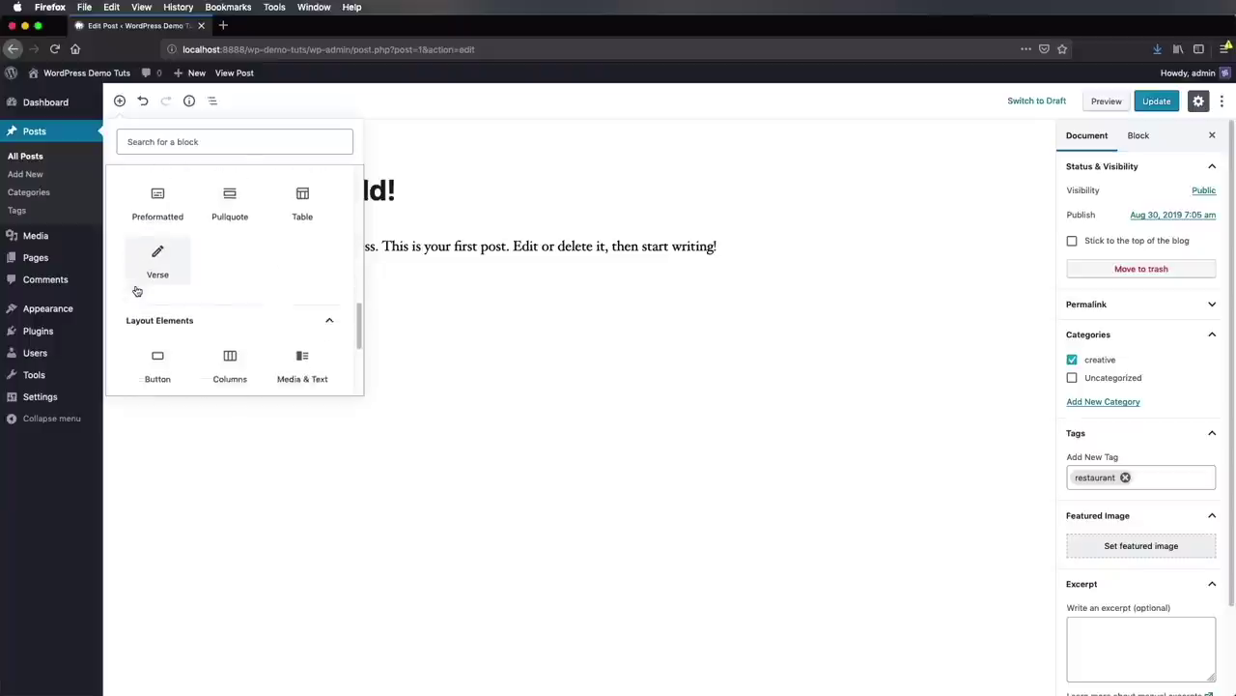
{"action": "scroll", "coordinate": [230, 318], "scroll_direction": "down", "scroll_amount": 3}
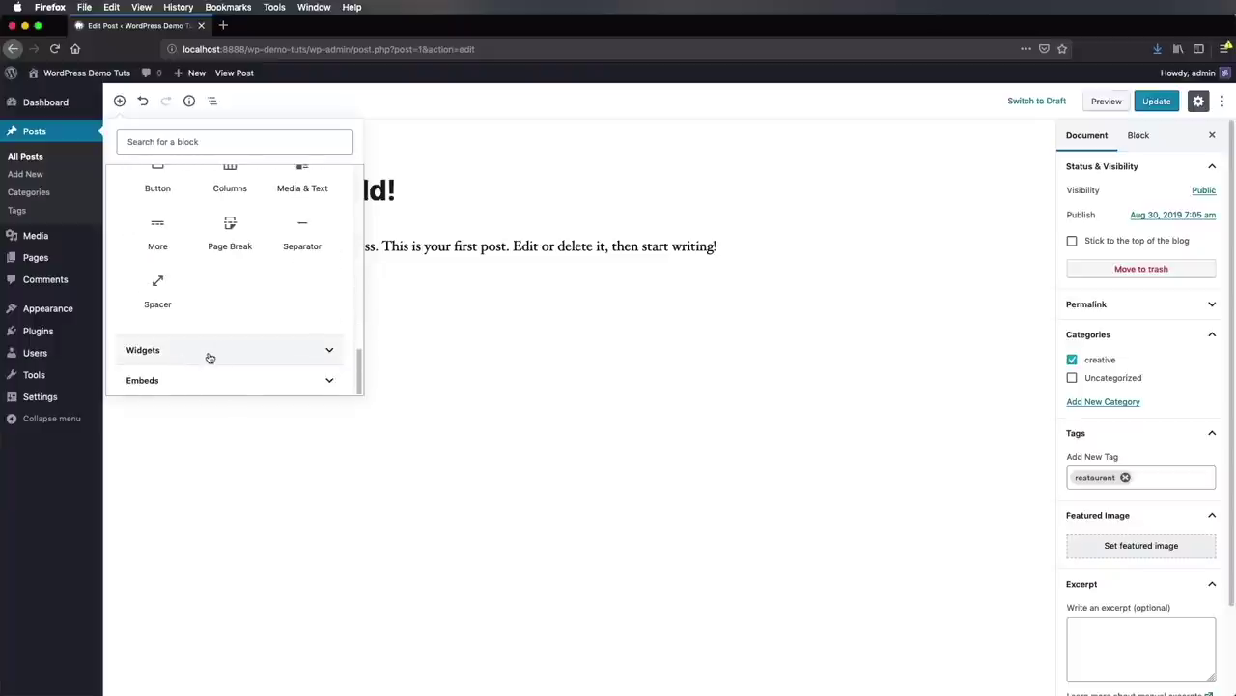
{"action": "scroll", "coordinate": [235, 312], "scroll_direction": "up", "scroll_amount": 5}
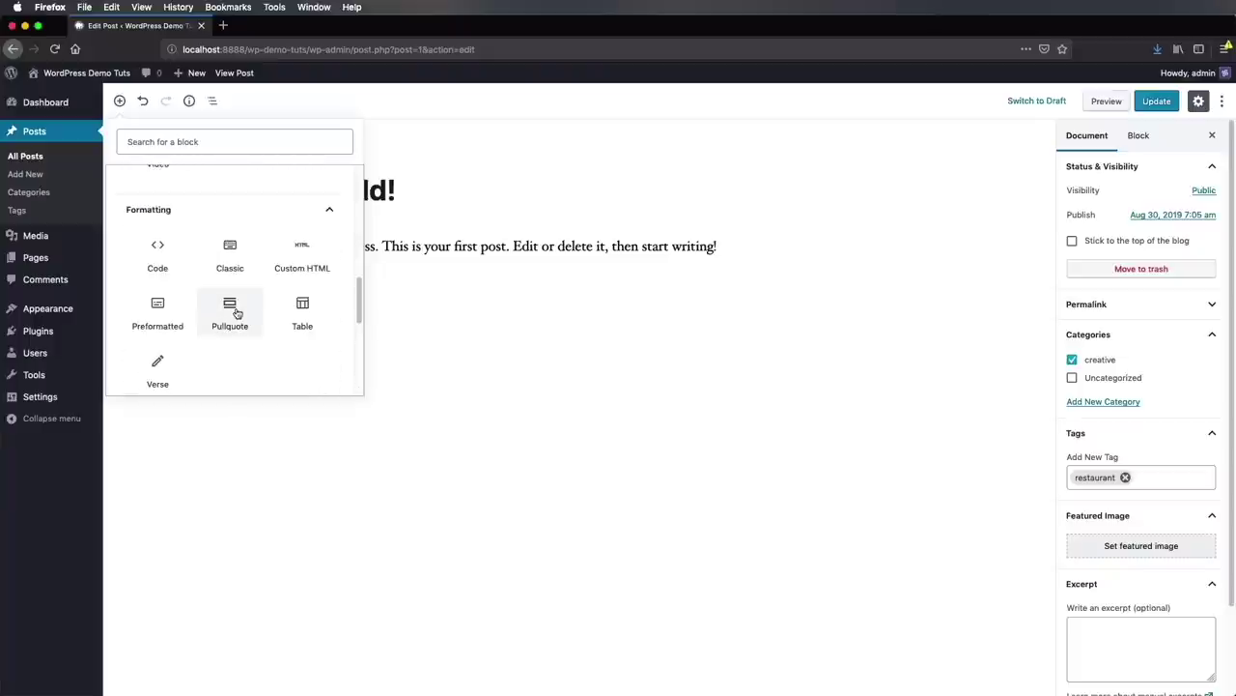
{"action": "scroll", "coordinate": [236, 312], "scroll_direction": "down", "scroll_amount": 3}
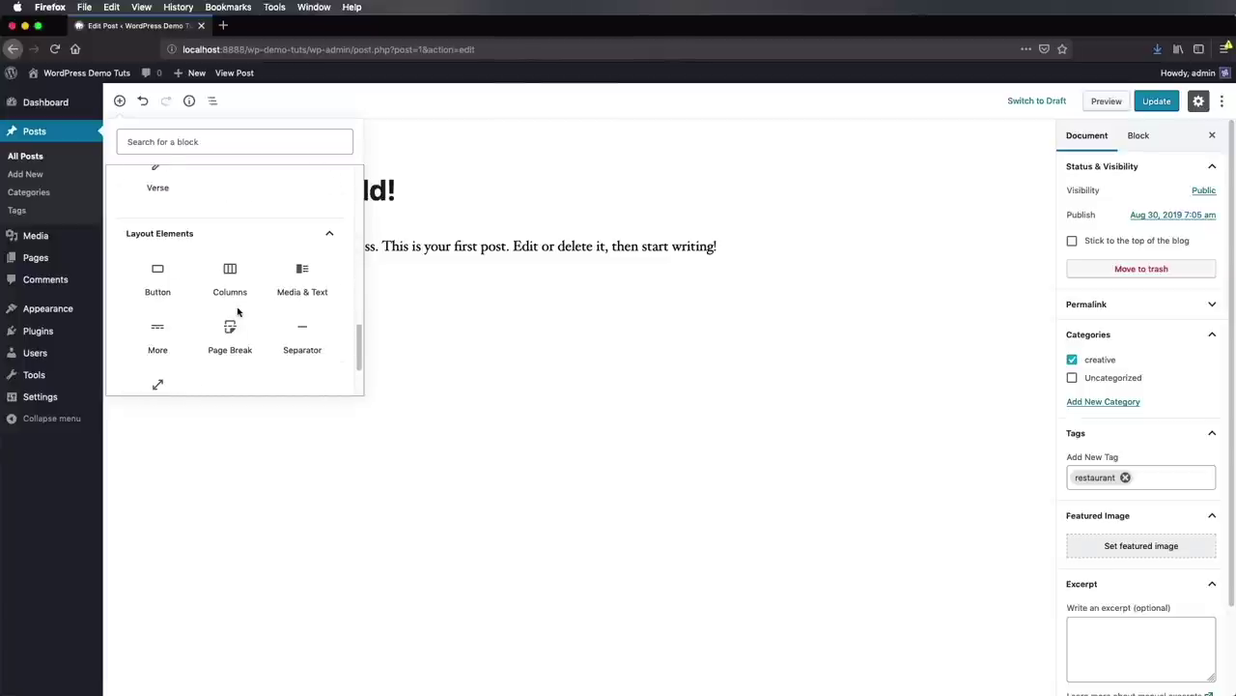
{"action": "left_click", "coordinate": [232, 275]}
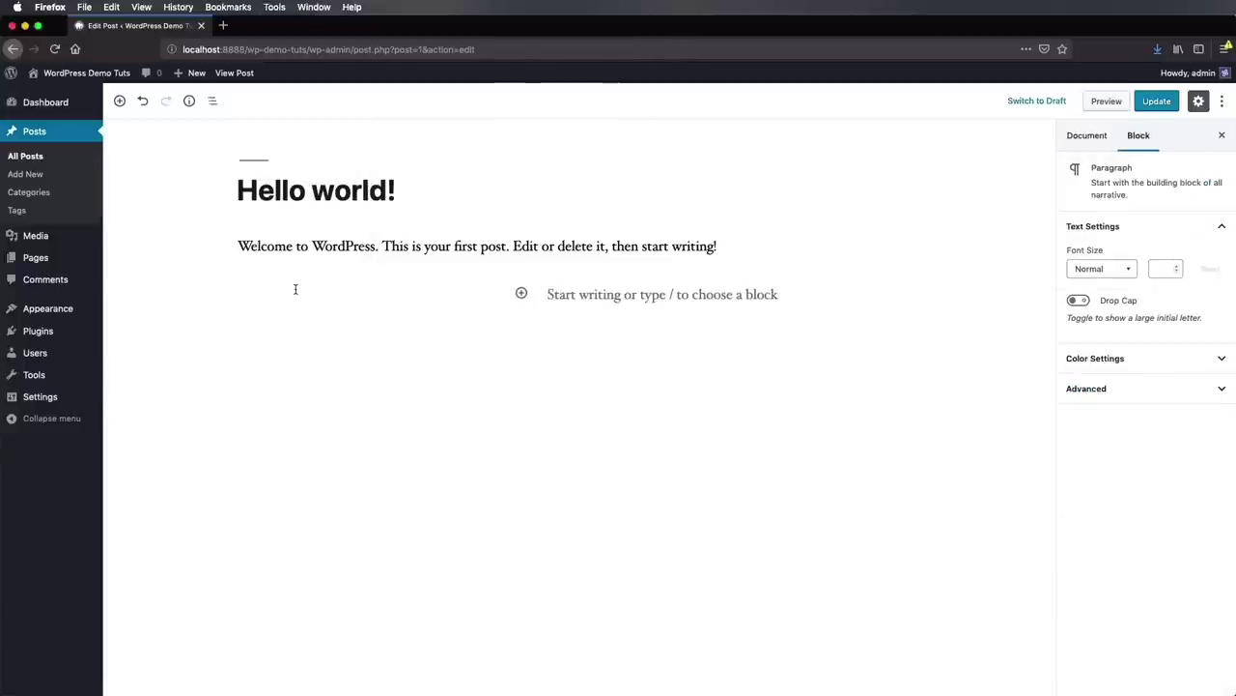
- Add a level-4 heading reading 'Hello' in the left column
{"action": "left_click", "coordinate": [549, 291]}
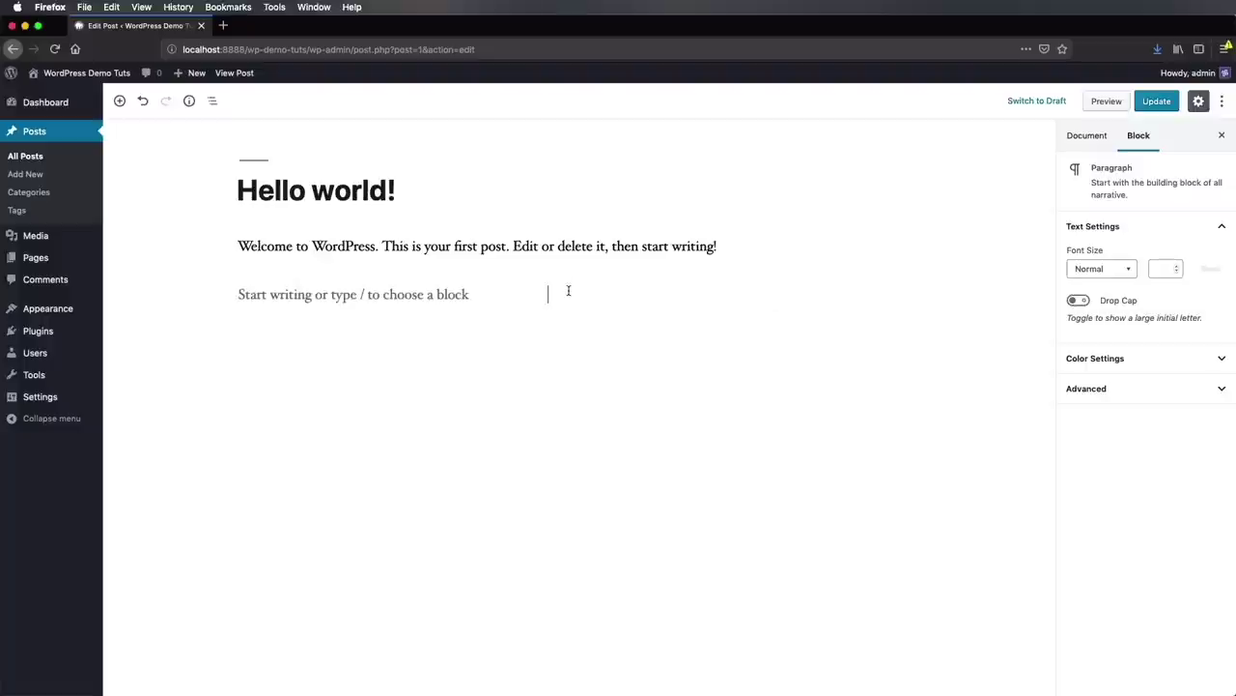
{"action": "left_click", "coordinate": [328, 294]}
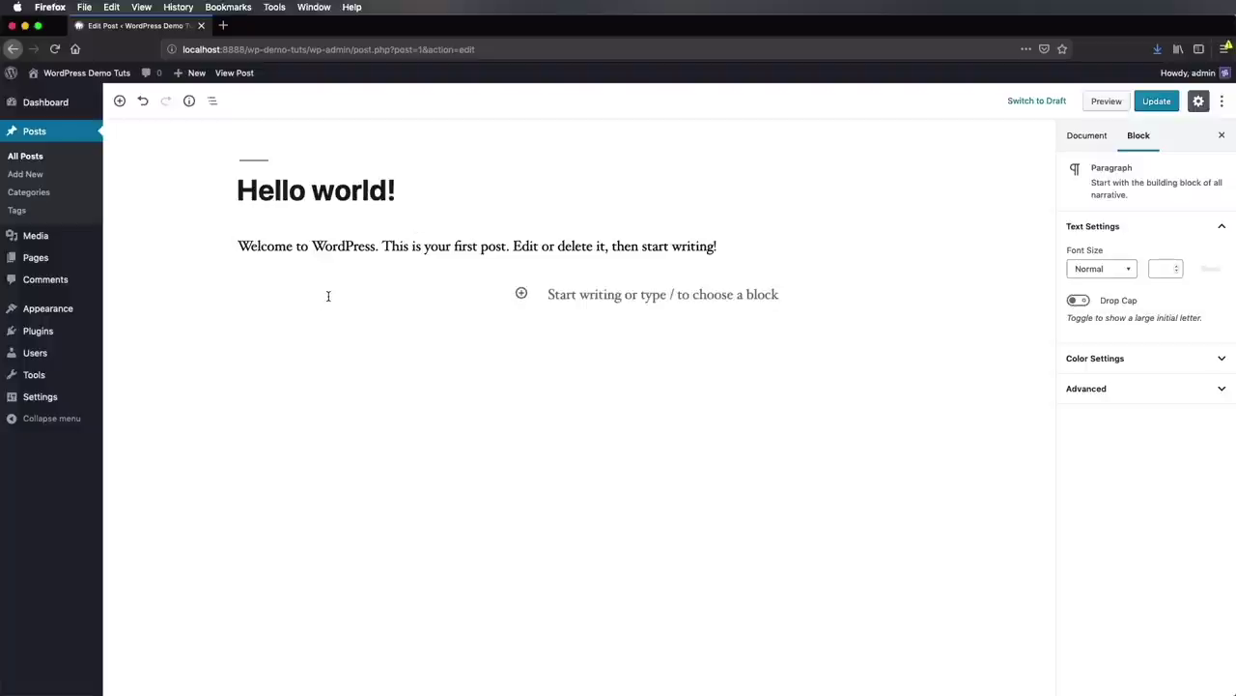
{"action": "left_click", "coordinate": [117, 100]}
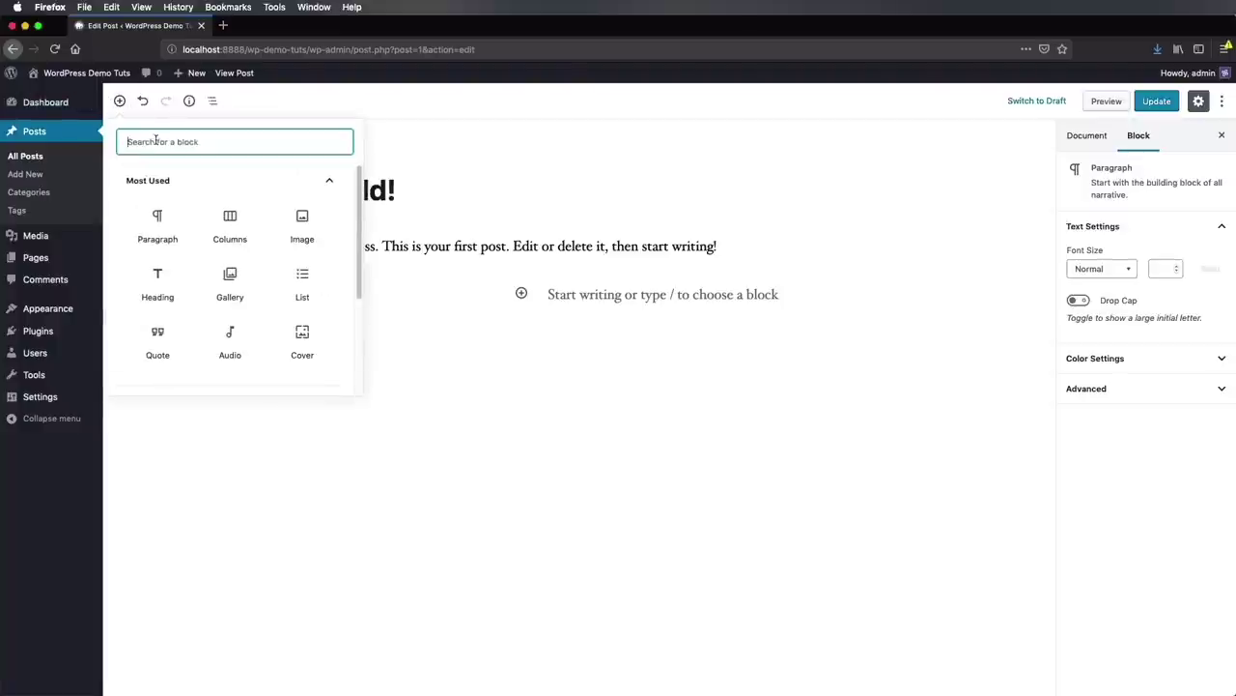
{"action": "type", "text": "title"}
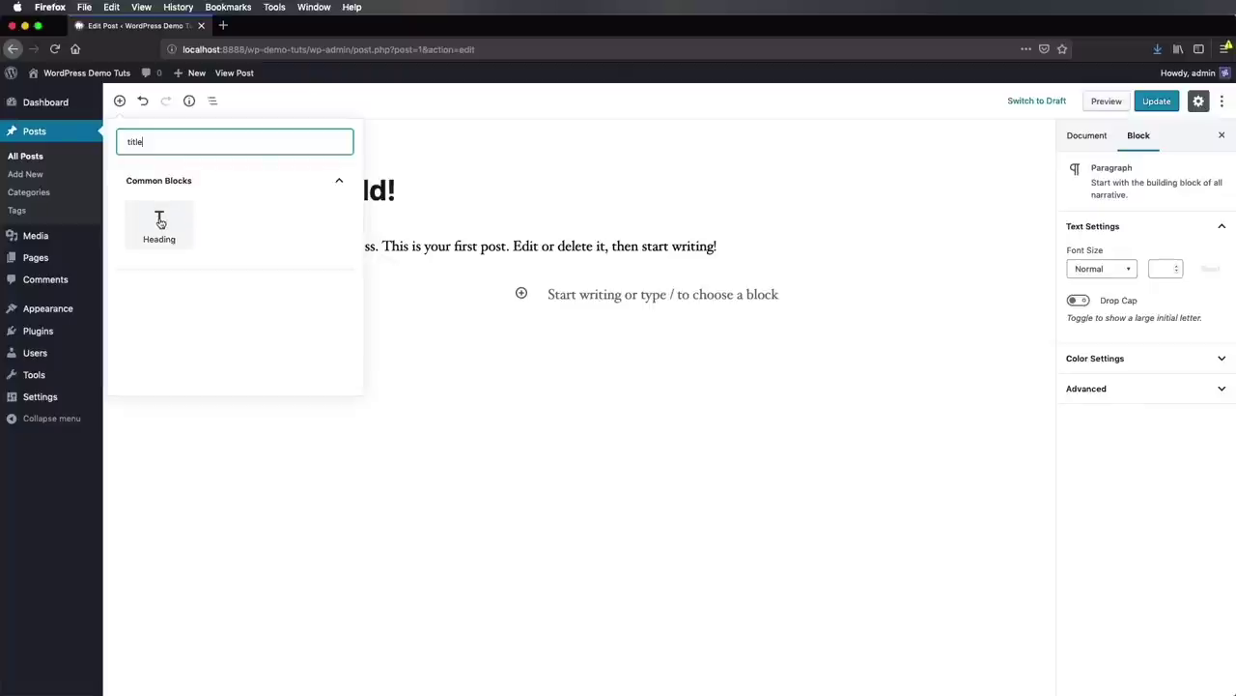
{"action": "left_click", "coordinate": [159, 227]}
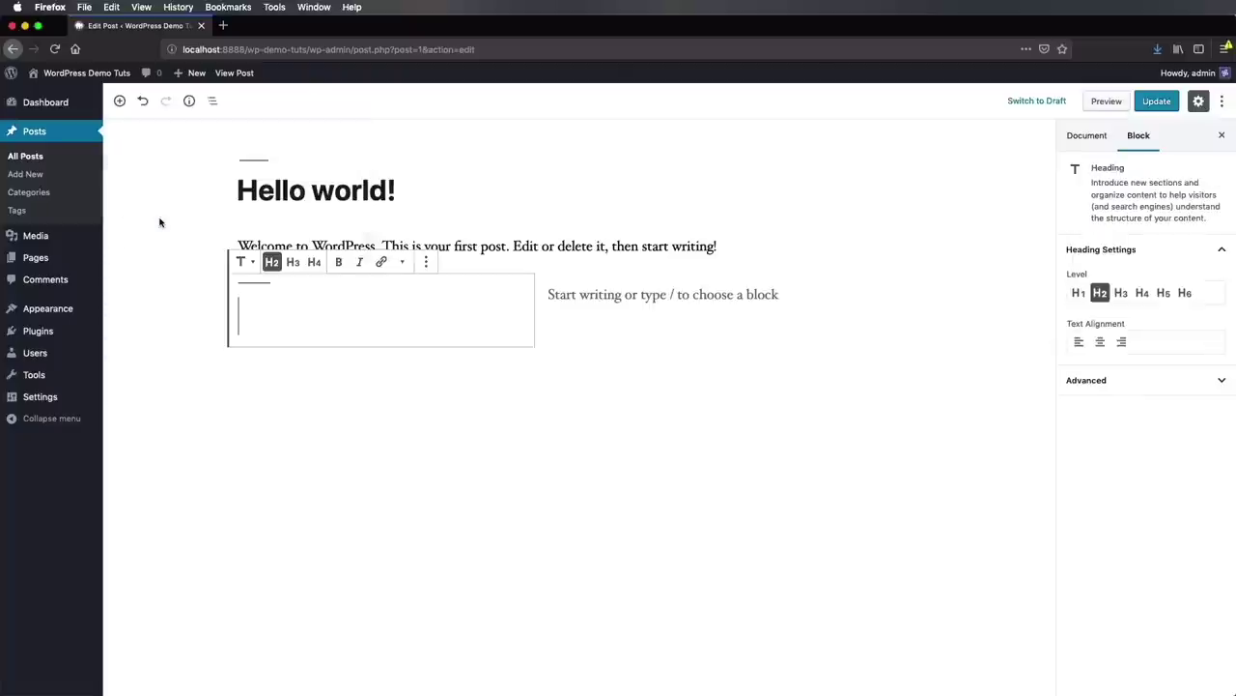
{"action": "type", "text": "Hello"}
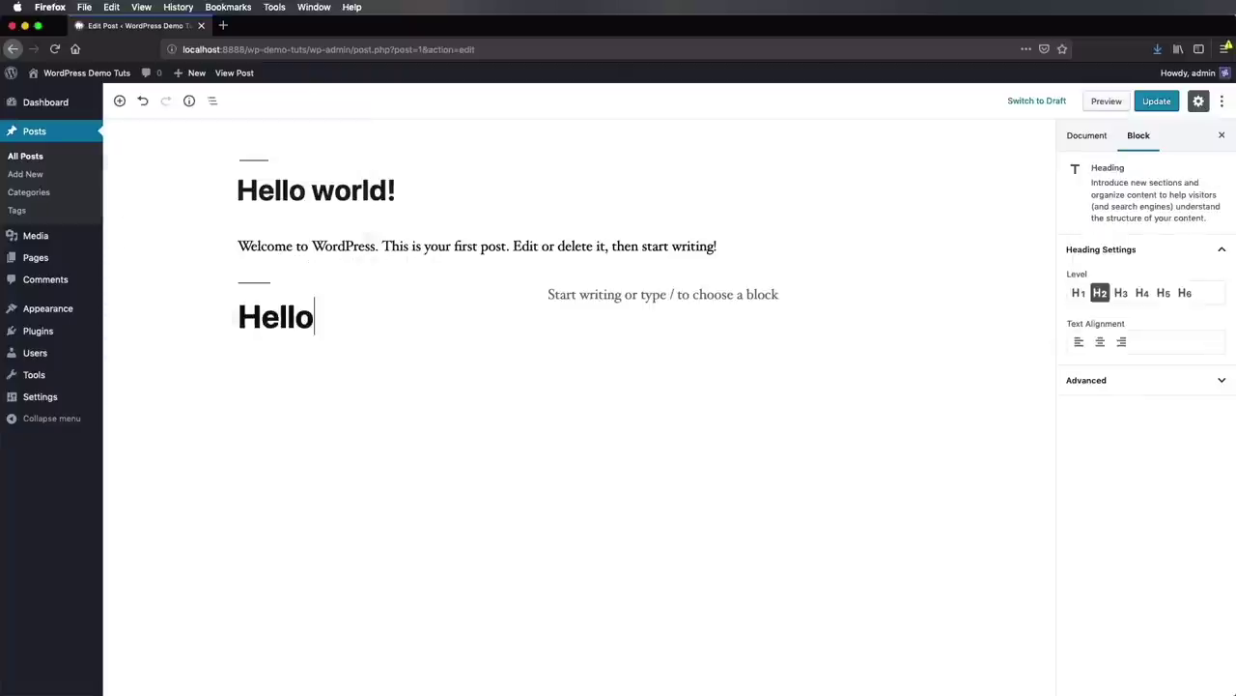
{"action": "left_click", "coordinate": [1120, 294]}
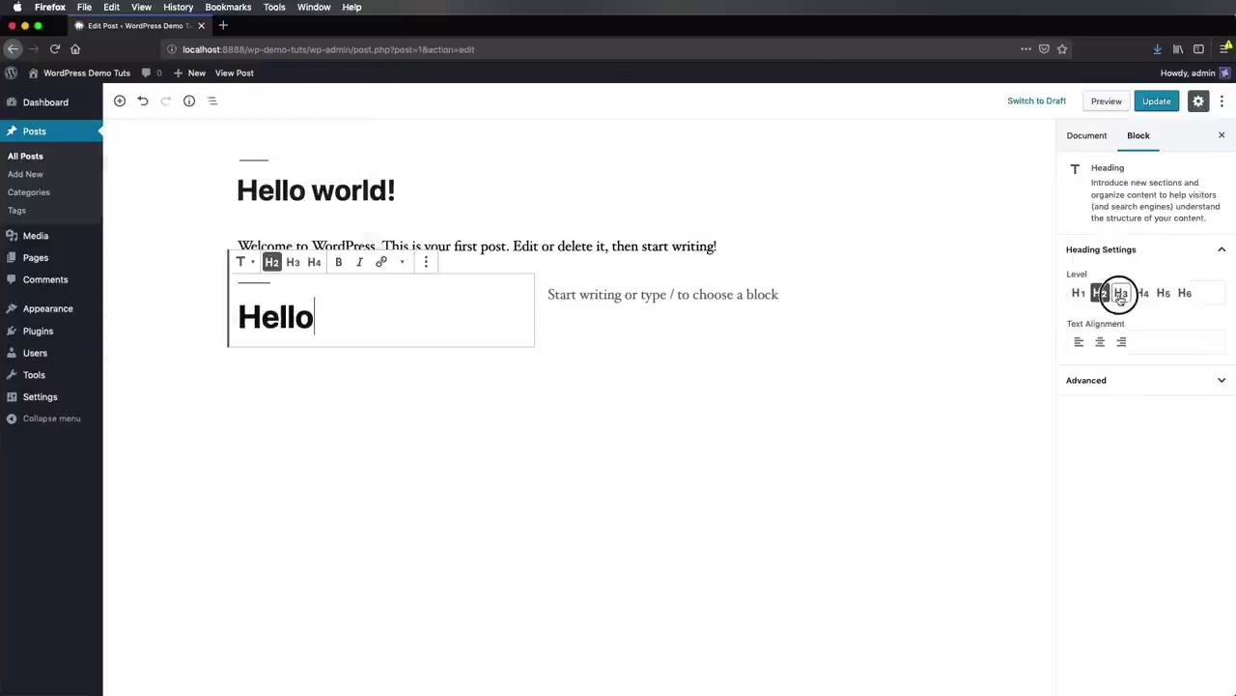
{"action": "left_click", "coordinate": [1142, 293]}
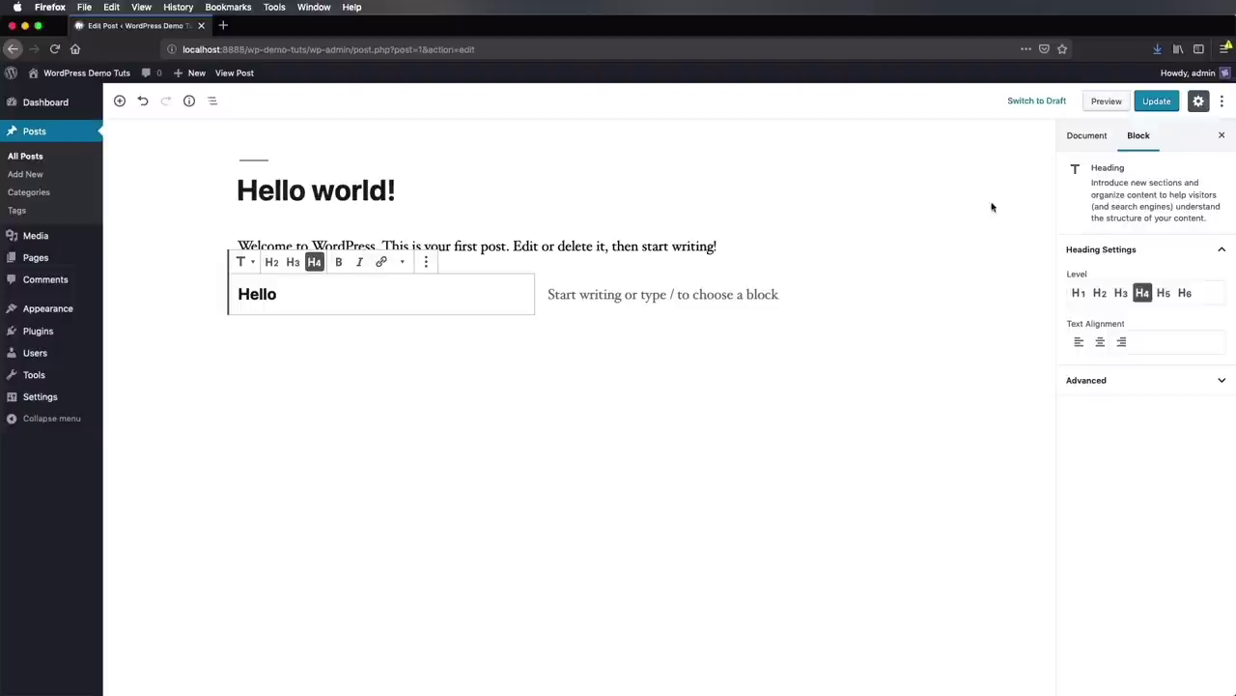
- Type test text in the right column, then delete it
{"action": "left_click", "coordinate": [577, 298]}
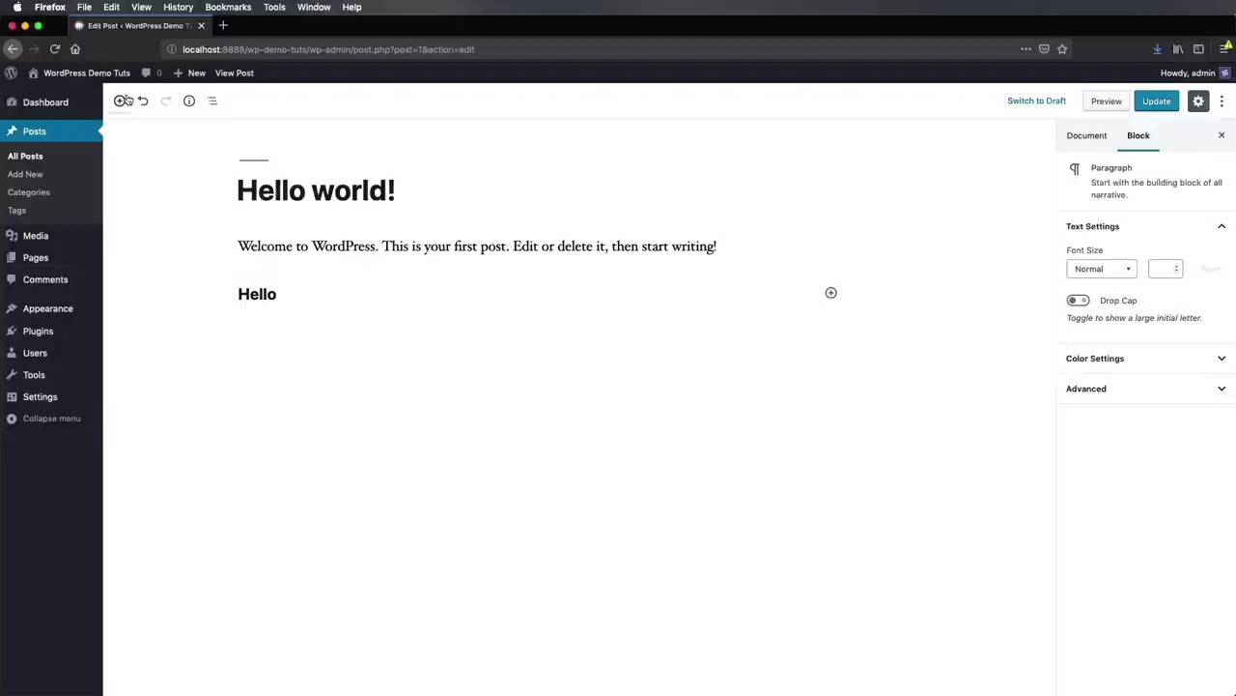
{"action": "type", "text": "dfdsfdsf"}
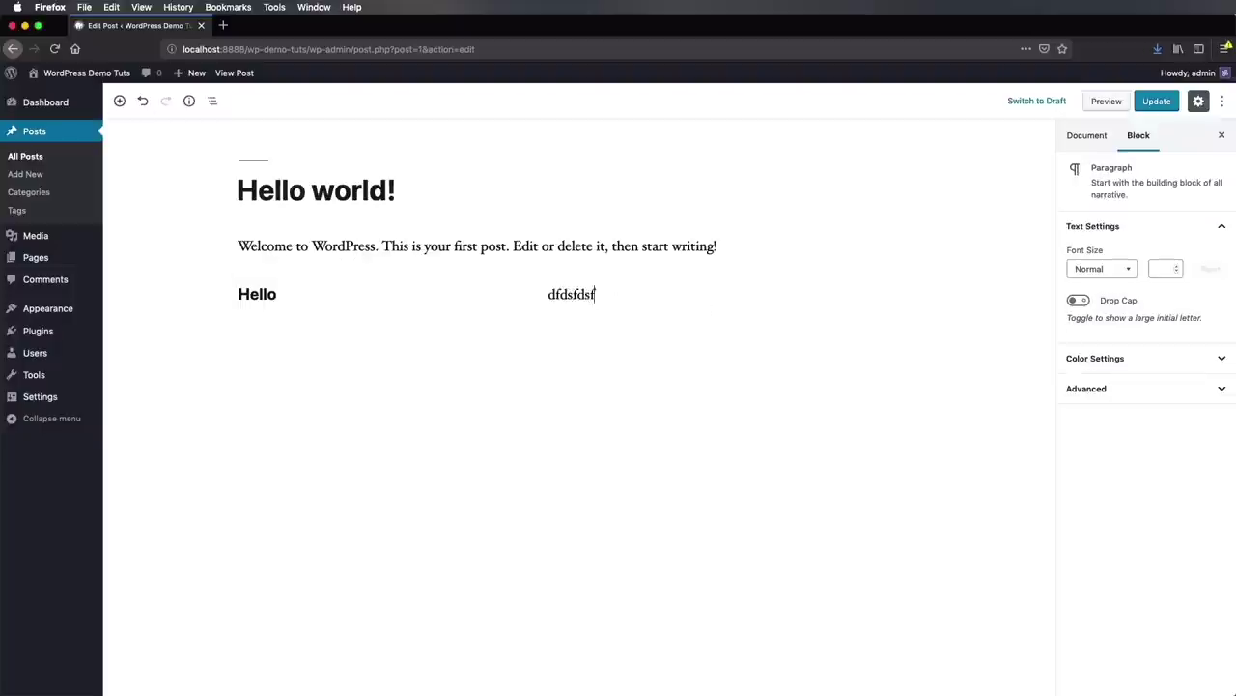
{"action": "type", "text": "dsfds"}
{"action": "key", "text": "BackSpace"}
{"action": "key", "text": "BackSpace"}
{"action": "key", "text": "BackSpace"}
{"action": "key", "text": "BackSpace"}
{"action": "key", "text": "BackSpace"}
{"action": "key", "text": "BackSpace"}
{"action": "key", "text": "BackSpace"}
{"action": "key", "text": "BackSpace"}
{"action": "key", "text": "BackSpace"}
{"action": "key", "text": "BackSpace"}
{"action": "key", "text": "BackSpace"}
{"action": "key", "text": "BackSpace"}
- Add a quote block reading 'Gutenberg is awesome!' in the right column
{"action": "left_click", "coordinate": [120, 100]}
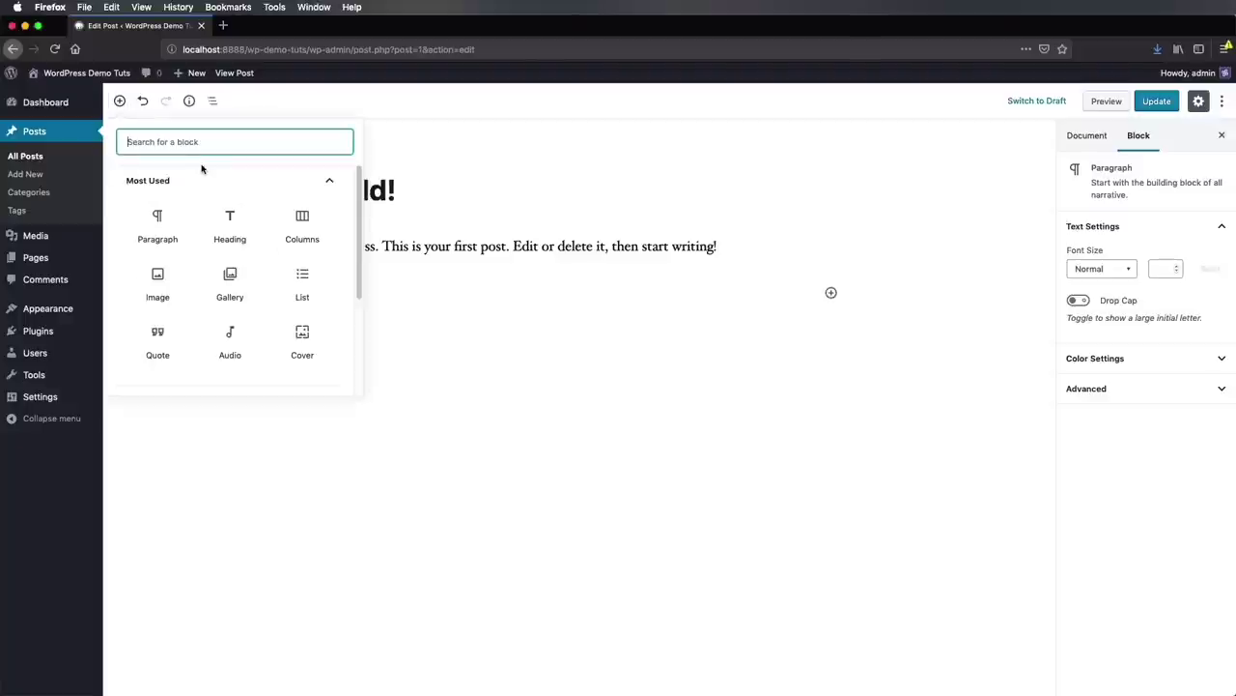
{"action": "left_click", "coordinate": [157, 344]}
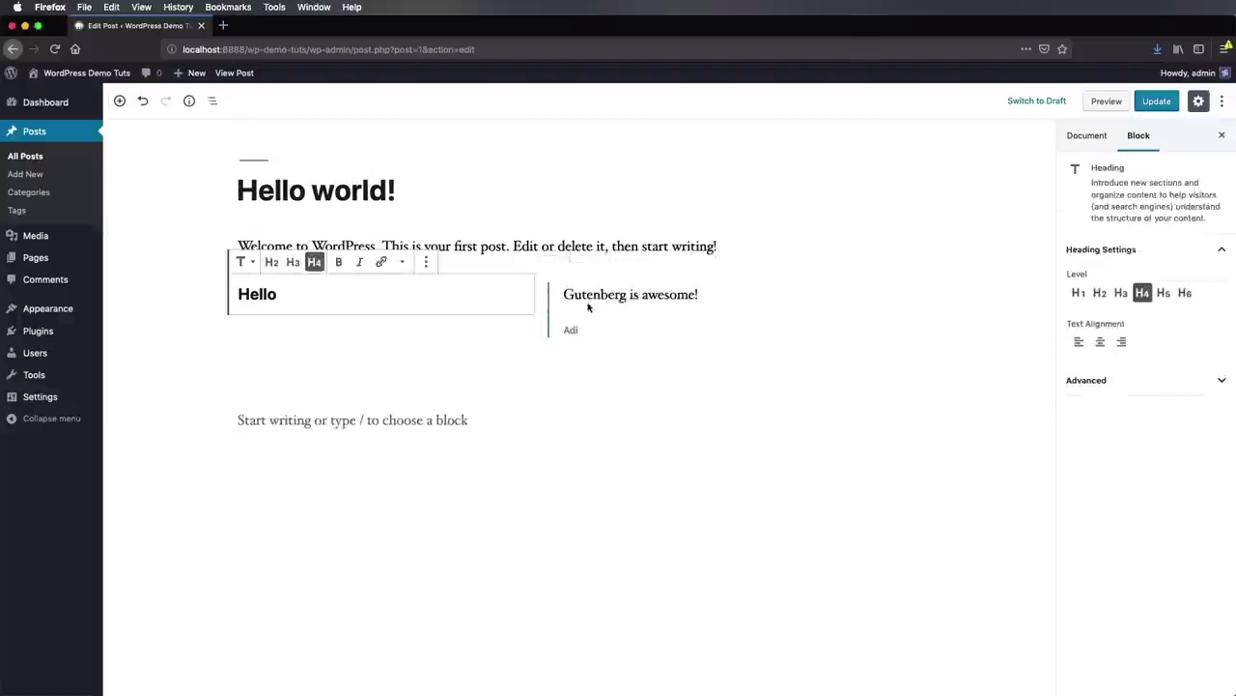
{"action": "left_click", "coordinate": [687, 300]}
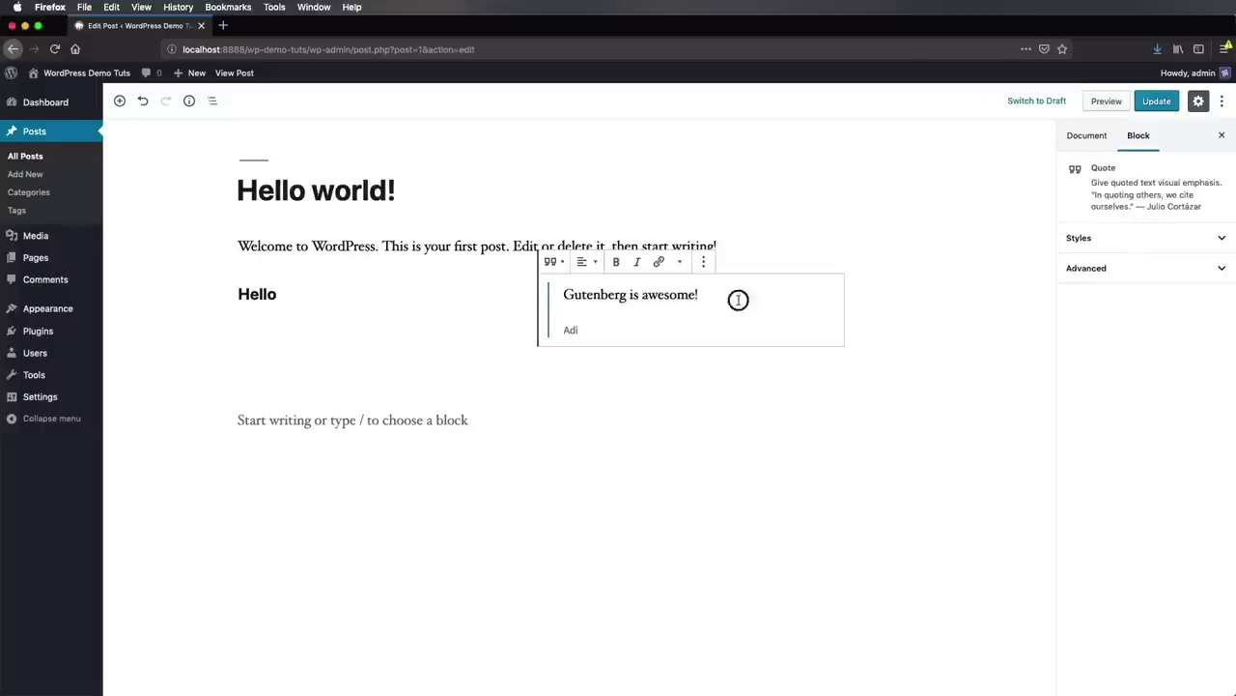
- Raise the Columns count to 5, then bring the layout back to 2 columns
{"action": "left_click", "coordinate": [857, 303]}
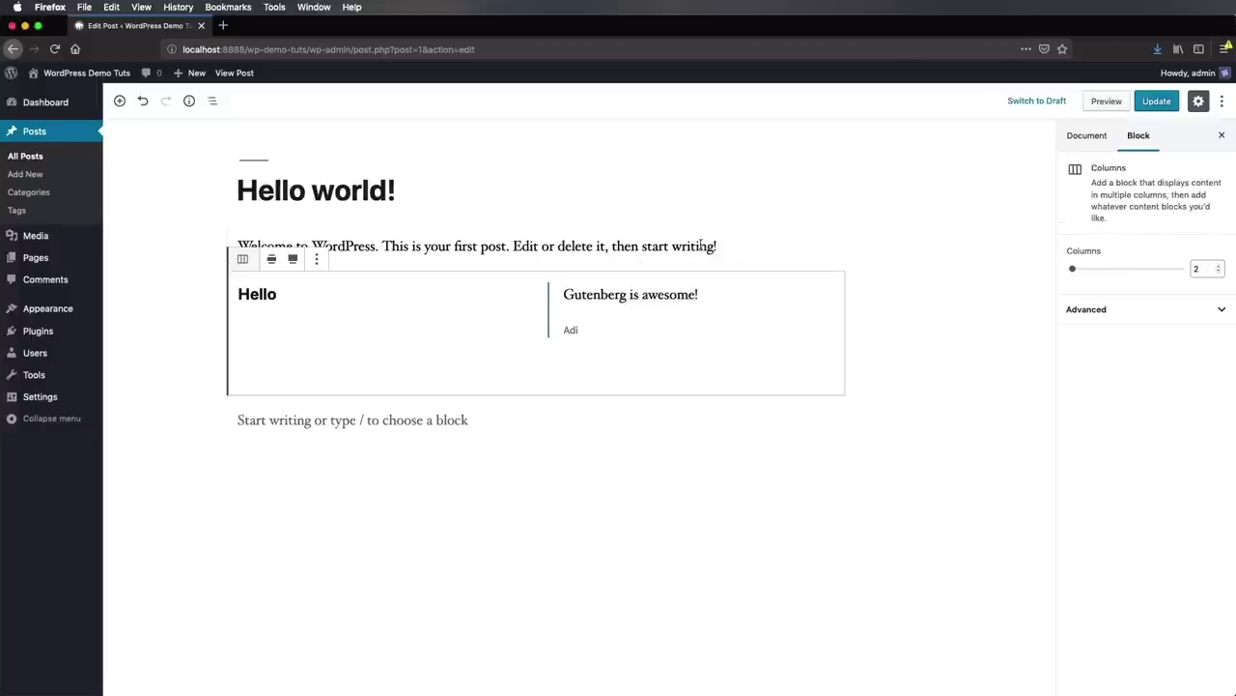
{"action": "left_click", "coordinate": [700, 245]}
{"action": "left_click", "coordinate": [847, 301]}
{"action": "left_click", "coordinate": [1219, 267]}
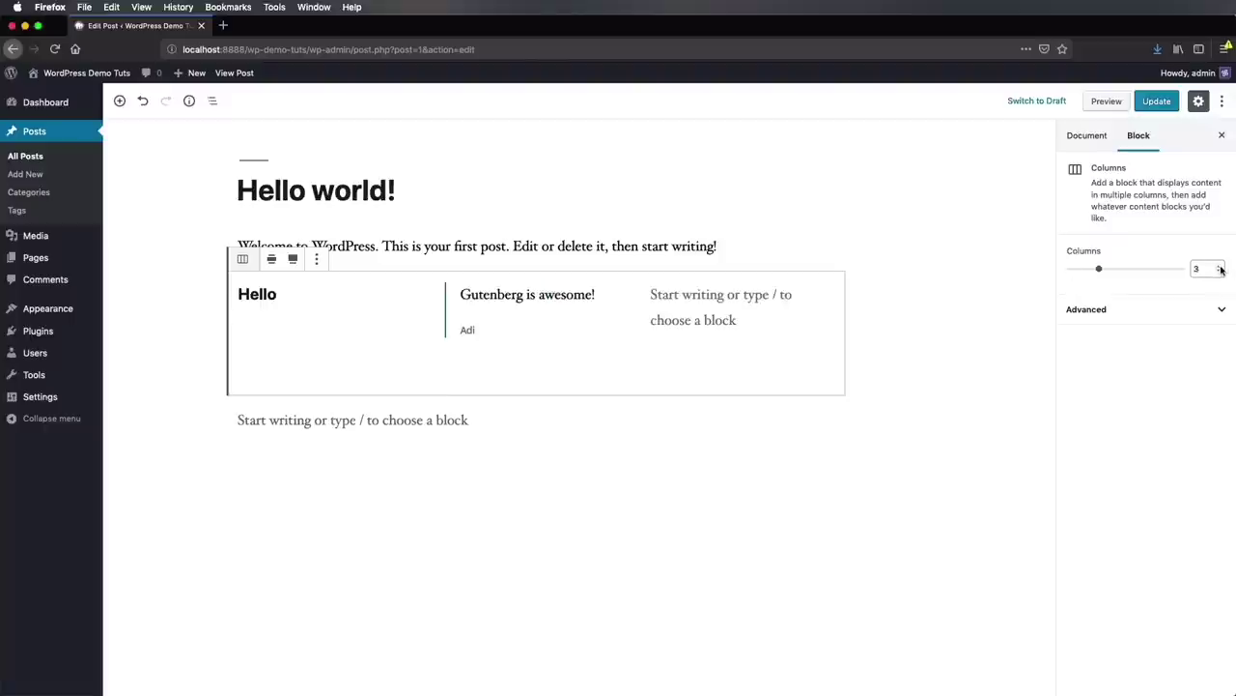
{"action": "left_click", "coordinate": [1220, 267]}
{"action": "left_click", "coordinate": [1220, 267]}
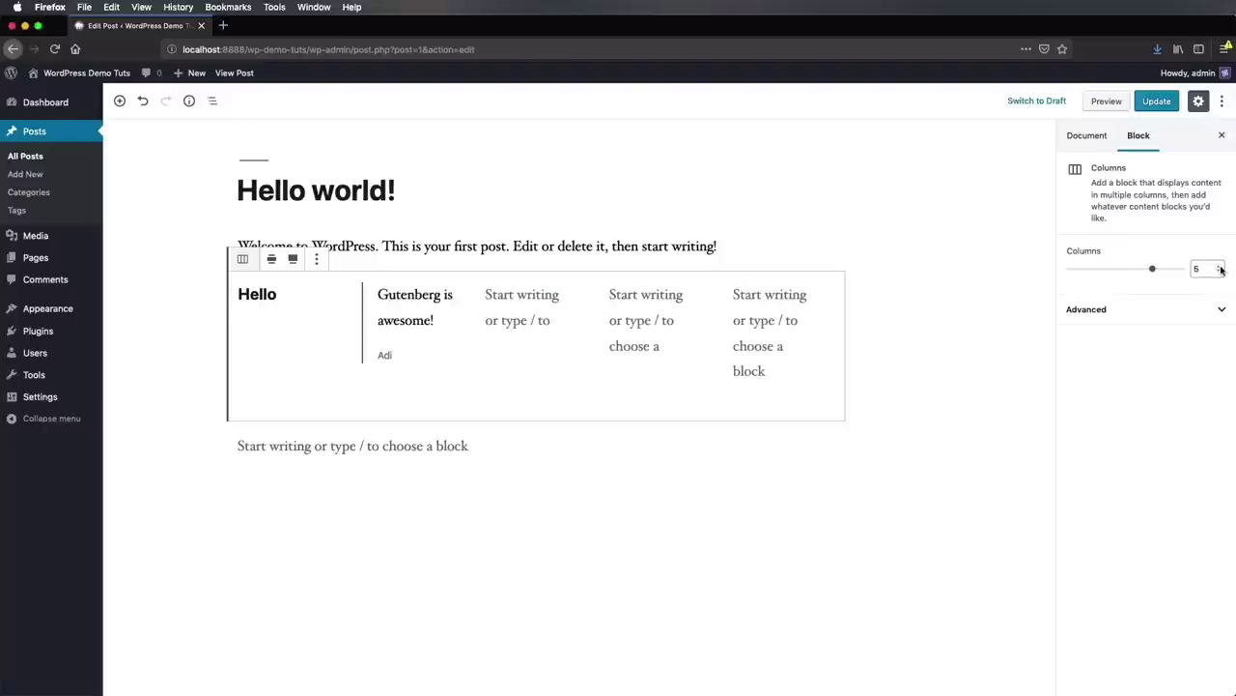
{"action": "left_click", "coordinate": [1220, 272]}
{"action": "left_click_drag", "start_coordinate": [1123, 269], "coordinate": [1076, 271]}
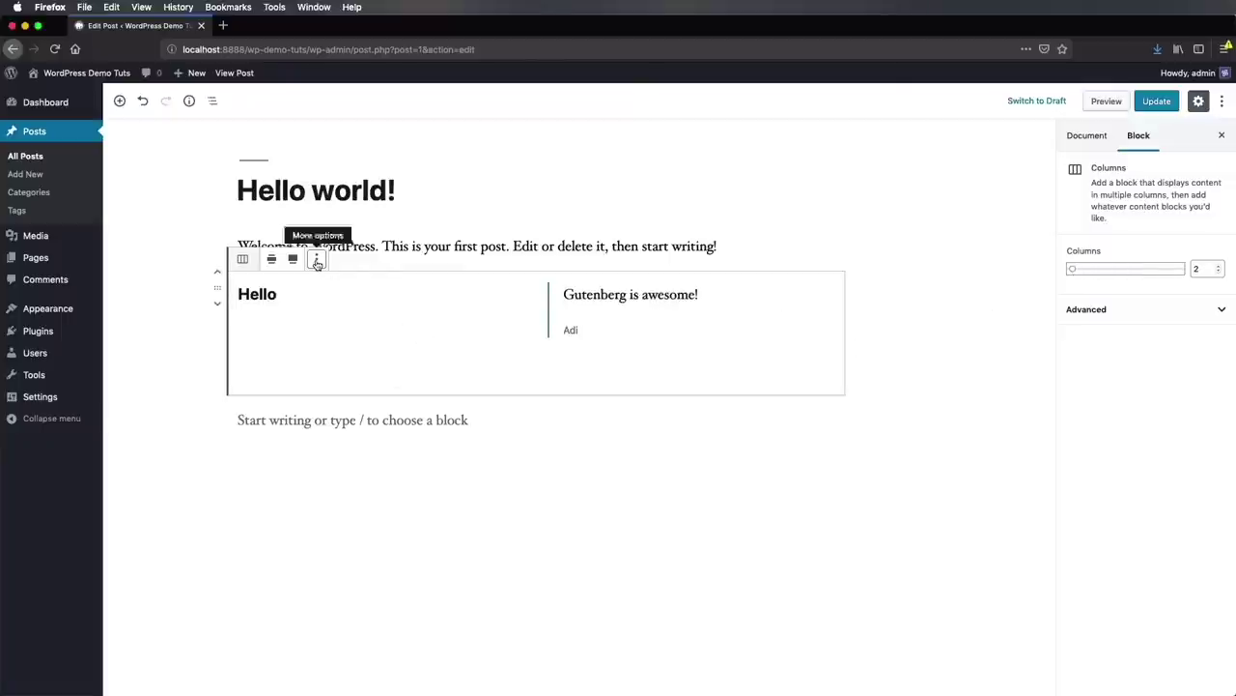
- Delete the columns layout, then drag the columns and welcome paragraph to rearrange them
{"action": "left_click", "coordinate": [317, 261]}
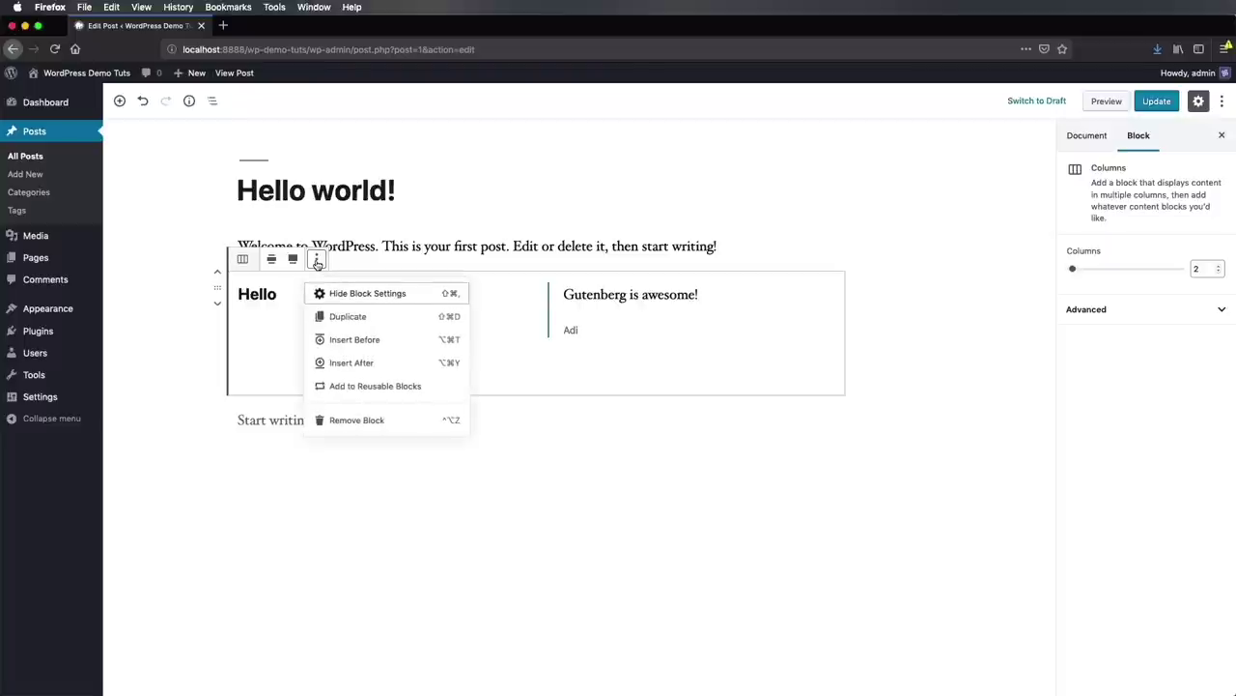
{"action": "left_click", "coordinate": [363, 423]}
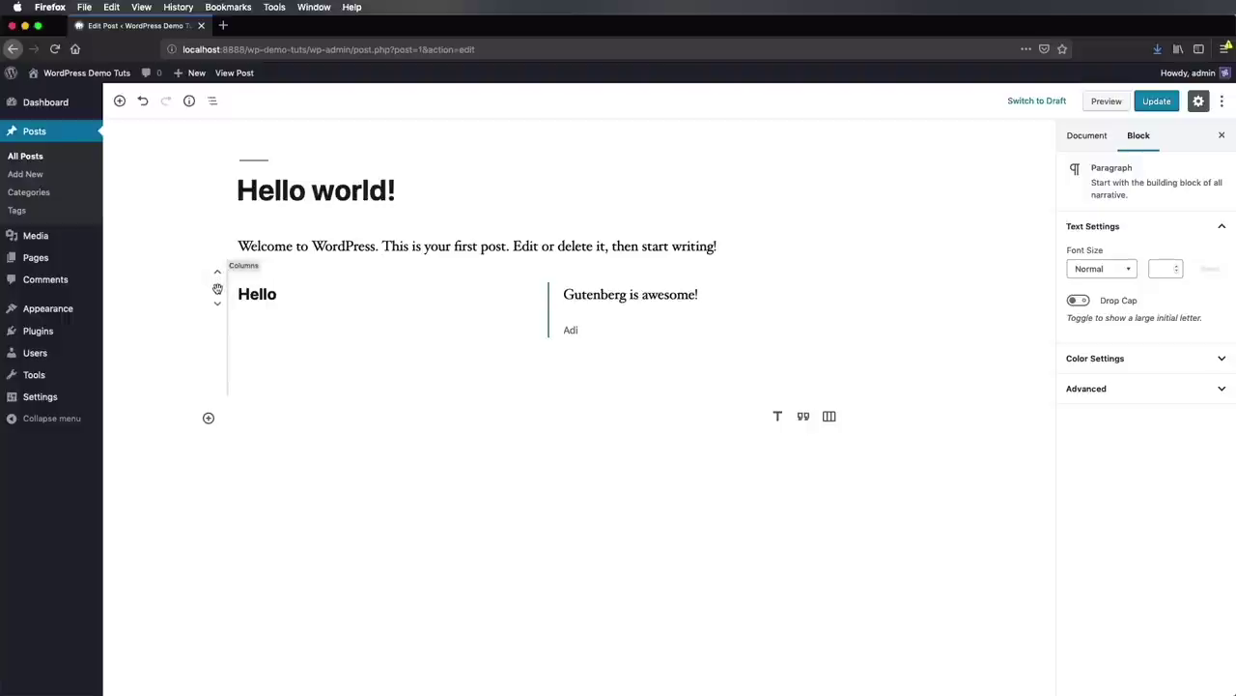
{"action": "left_click", "coordinate": [218, 289]}
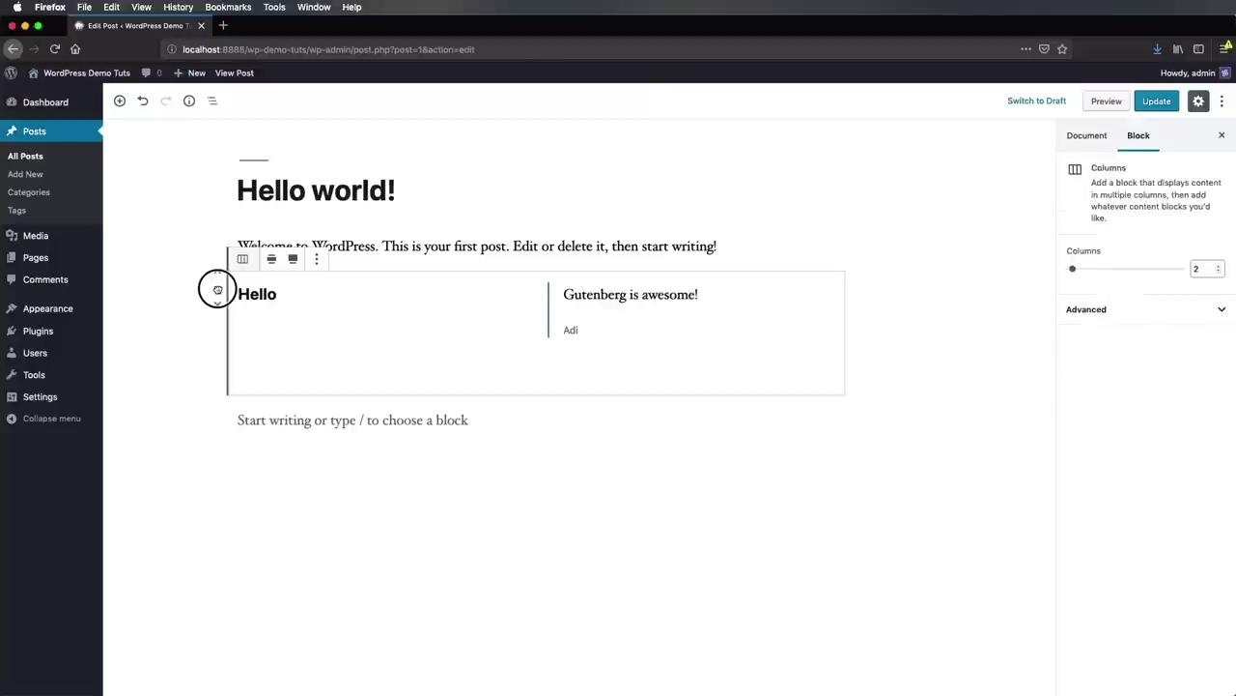
{"action": "left_click_drag", "start_coordinate": [217, 289], "coordinate": [259, 235]}
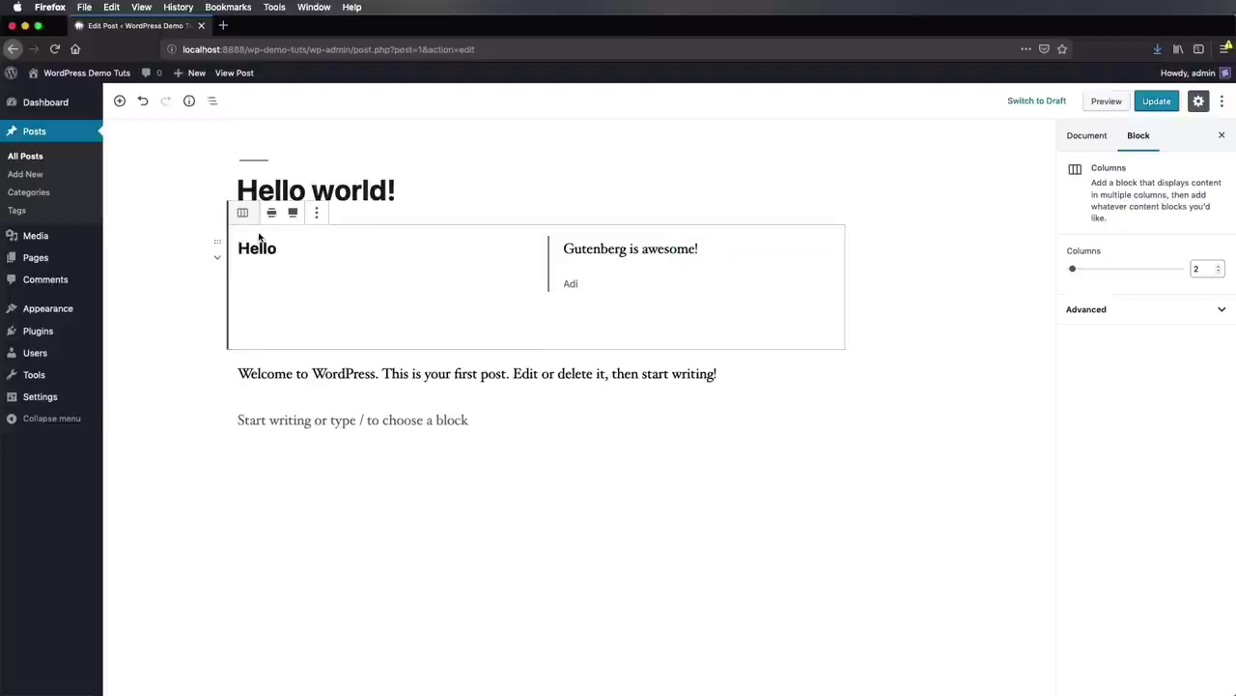
{"action": "mouse_move", "coordinate": [528, 422]}
{"action": "left_click", "coordinate": [232, 373]}
{"action": "left_click", "coordinate": [216, 371]}
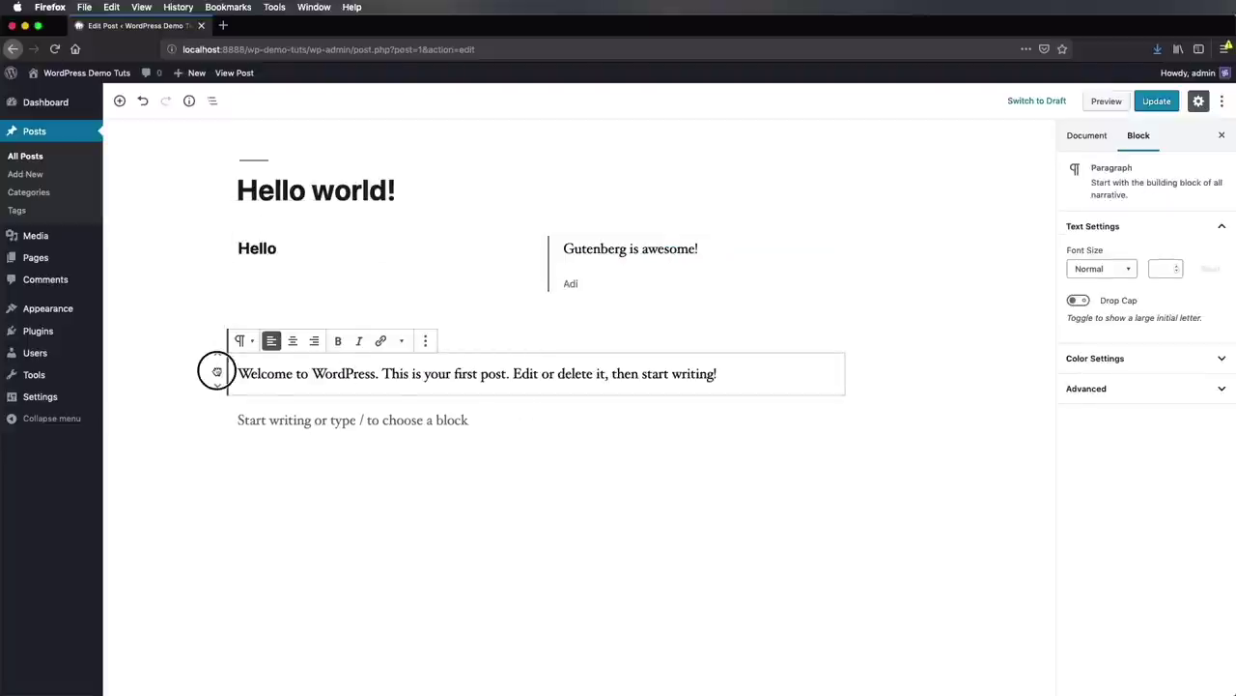
{"action": "left_click_drag", "start_coordinate": [216, 371], "coordinate": [240, 235]}
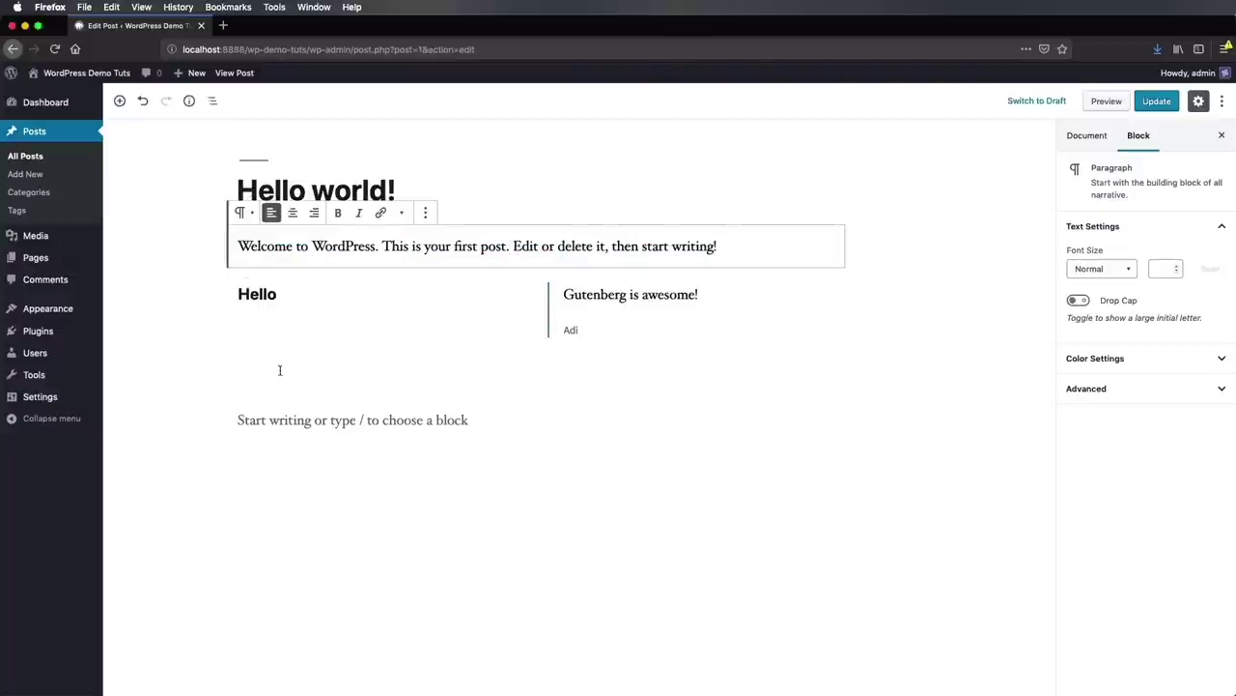
- Move the Welcome paragraph below the columns and check the post's word and block counts
{"action": "left_click", "coordinate": [218, 260]}
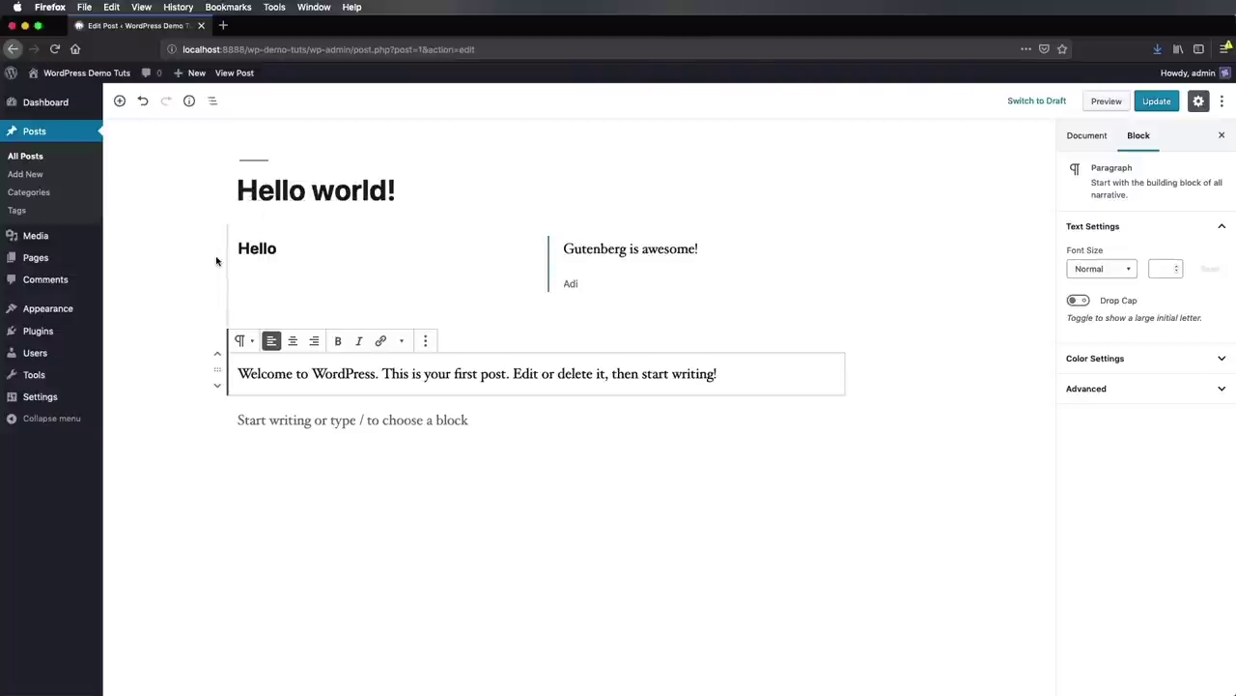
{"action": "left_click", "coordinate": [217, 358]}
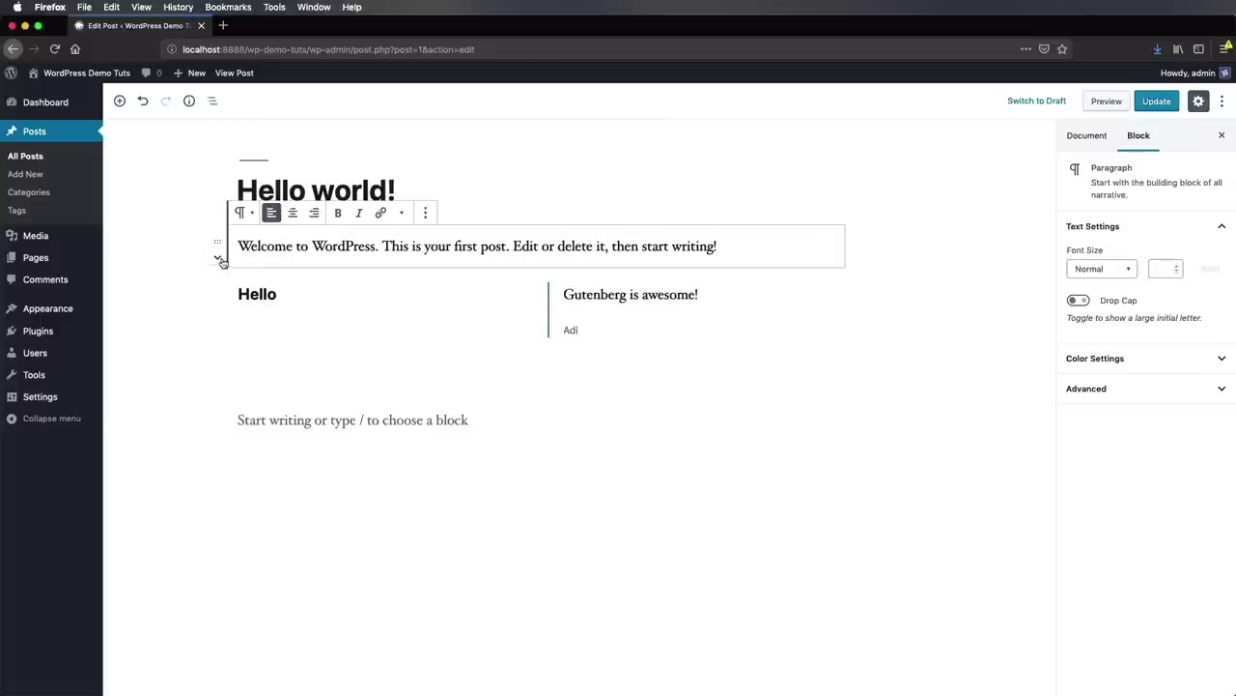
{"action": "left_click", "coordinate": [217, 258]}
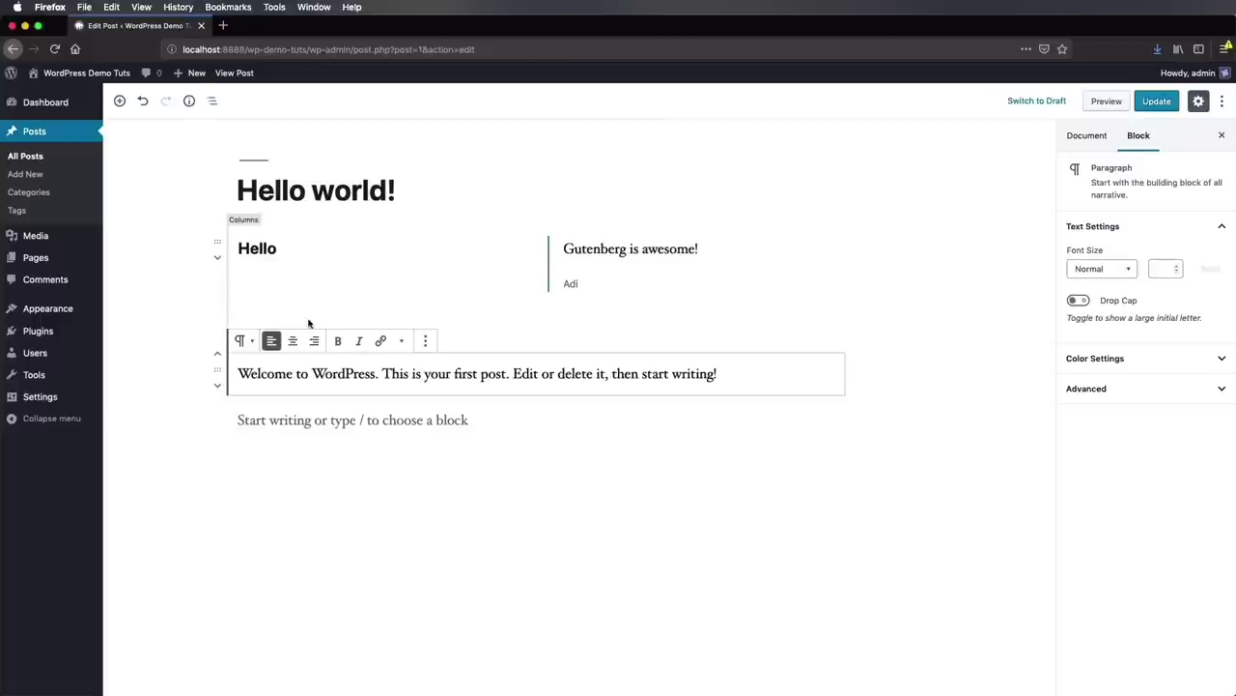
{"action": "left_click", "coordinate": [188, 102]}
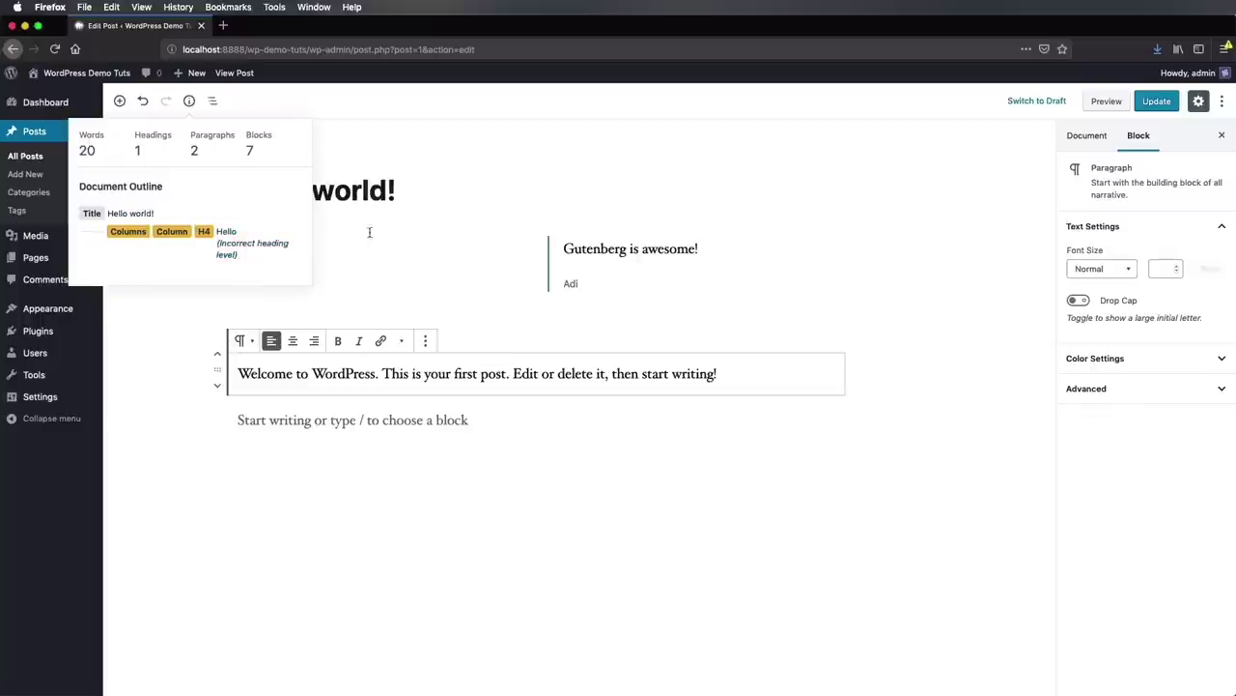
- Review the content outline and Block Navigation, then update the Hello world! post
{"action": "left_click", "coordinate": [409, 157]}
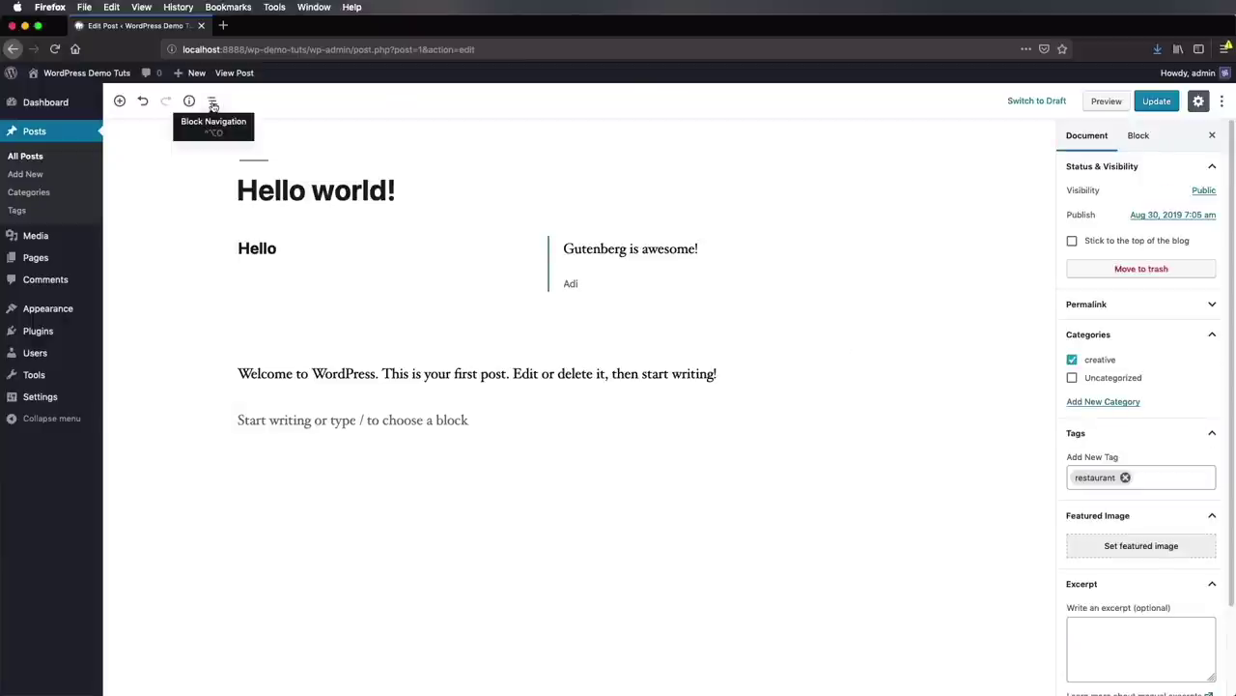
{"action": "left_click", "coordinate": [212, 103]}
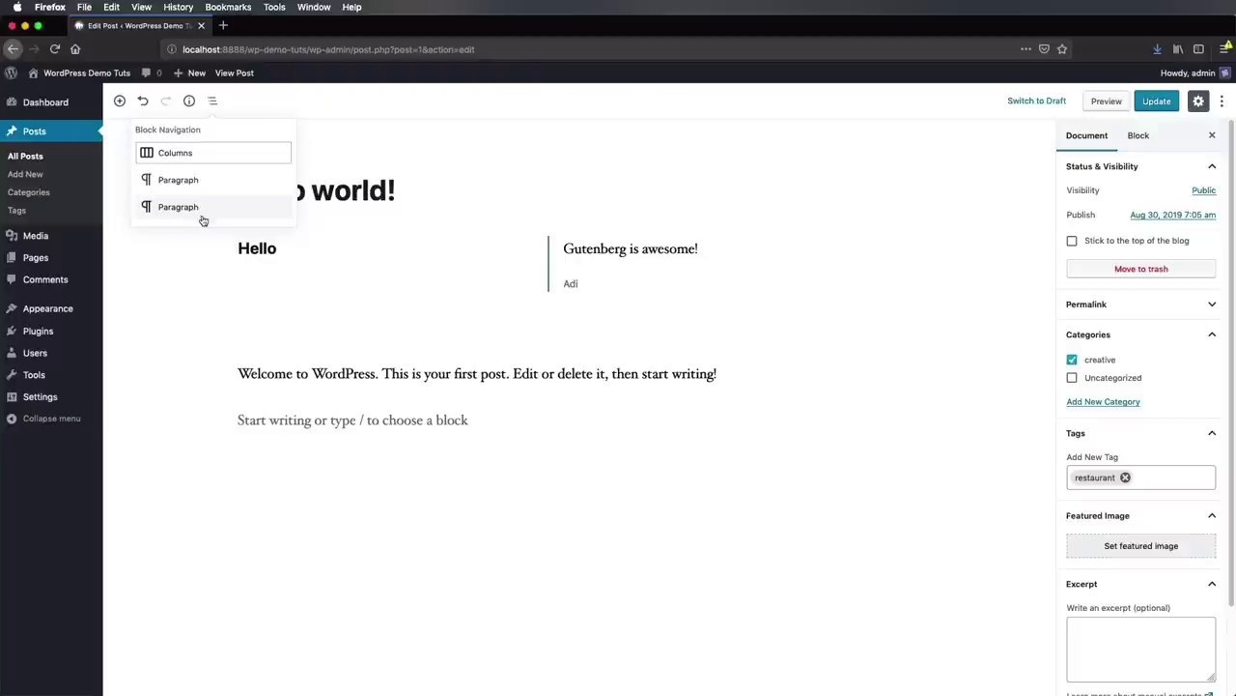
{"action": "left_click", "coordinate": [914, 164]}
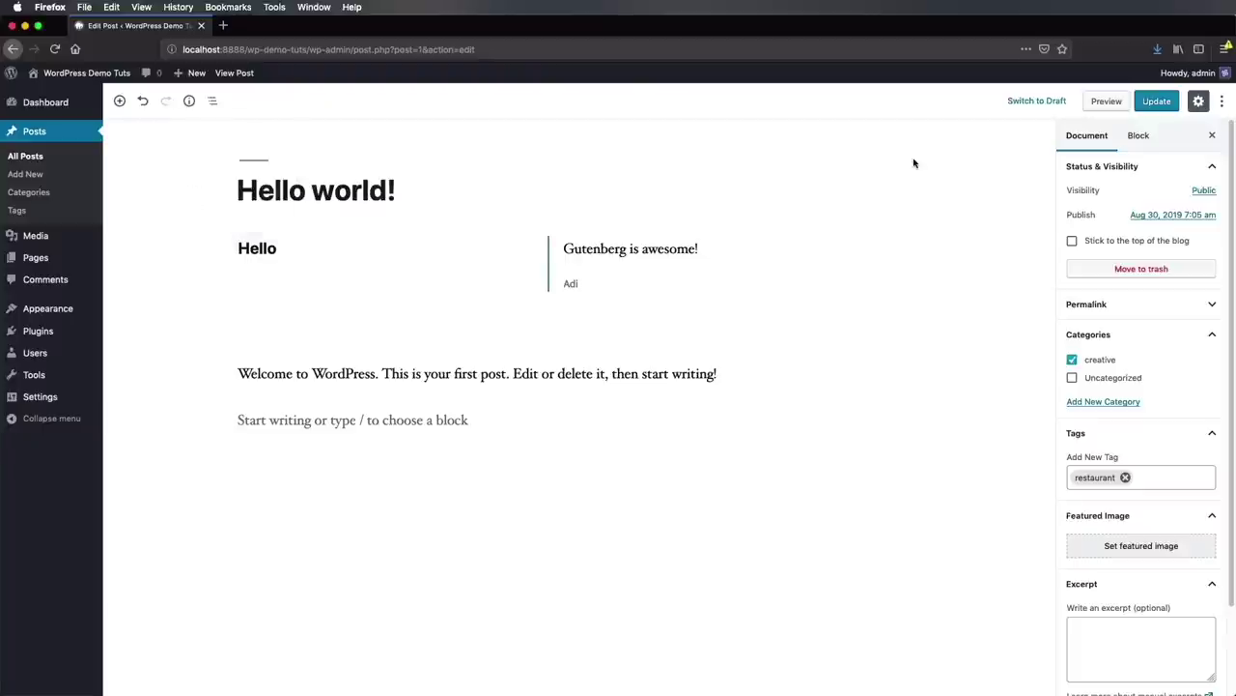
{"action": "left_click", "coordinate": [1156, 101]}
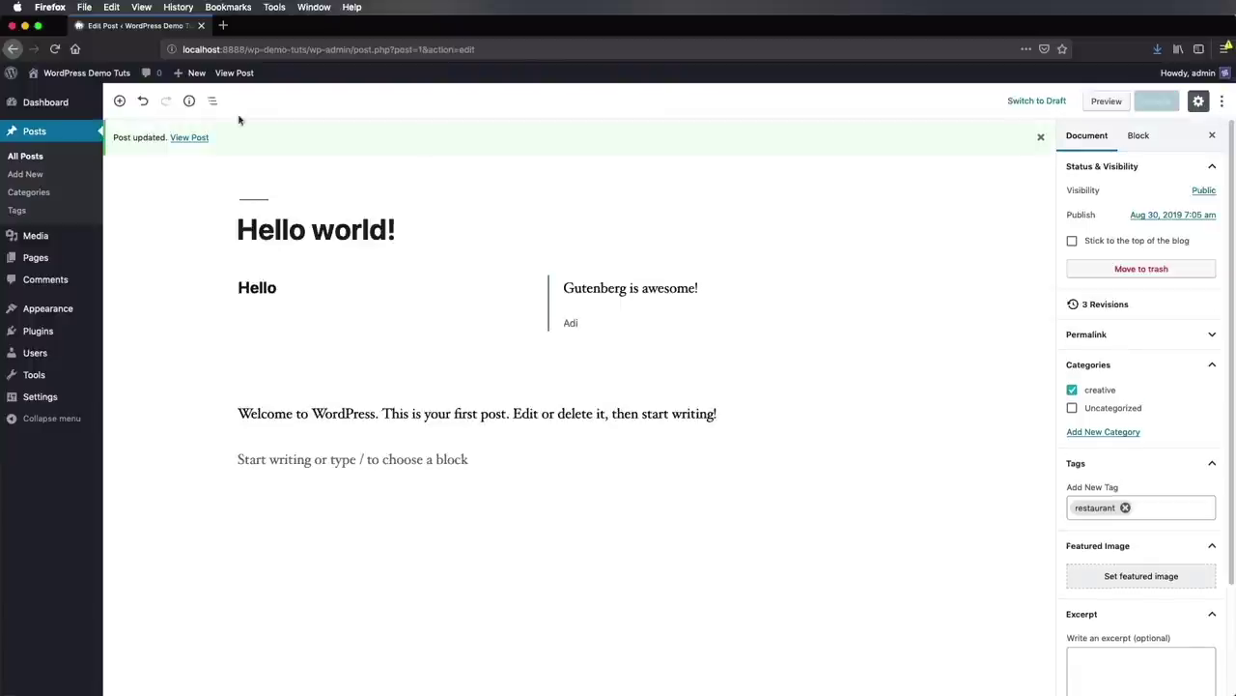
- View the live Hello world! post, select its content, then return to the editor tab
{"action": "left_click", "coordinate": [85, 75], "text": "super"}
{"action": "left_click", "coordinate": [257, 29]}
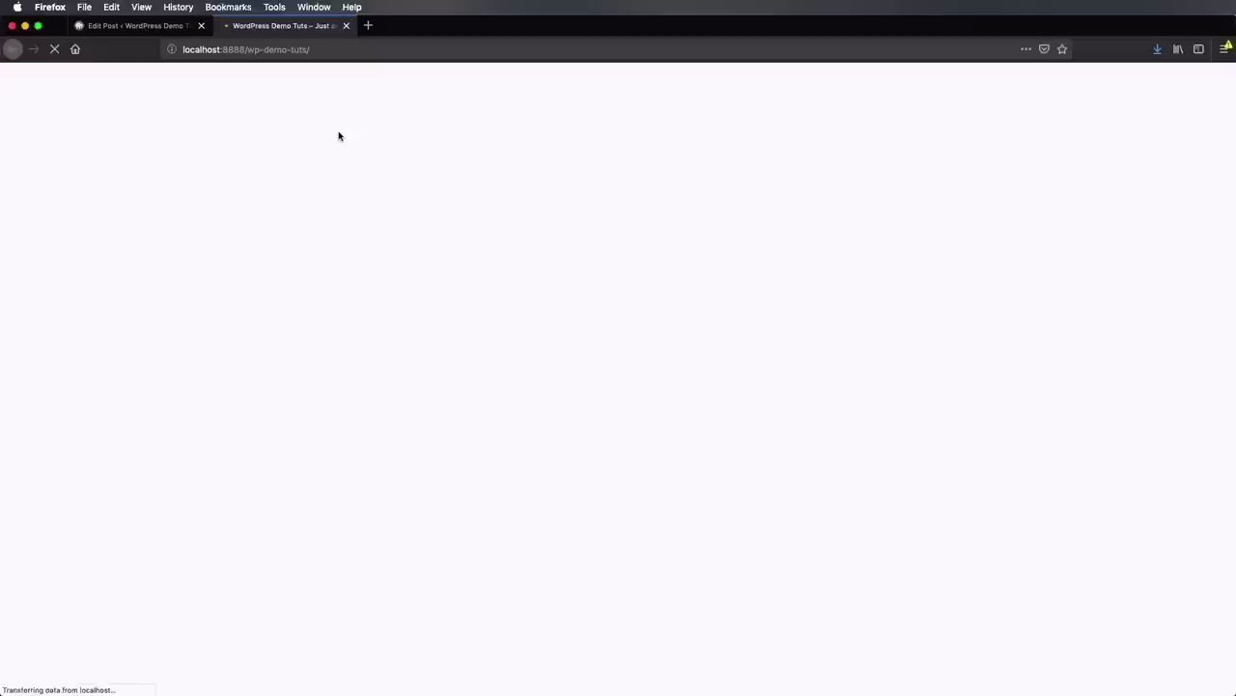
{"action": "left_click", "coordinate": [304, 273]}
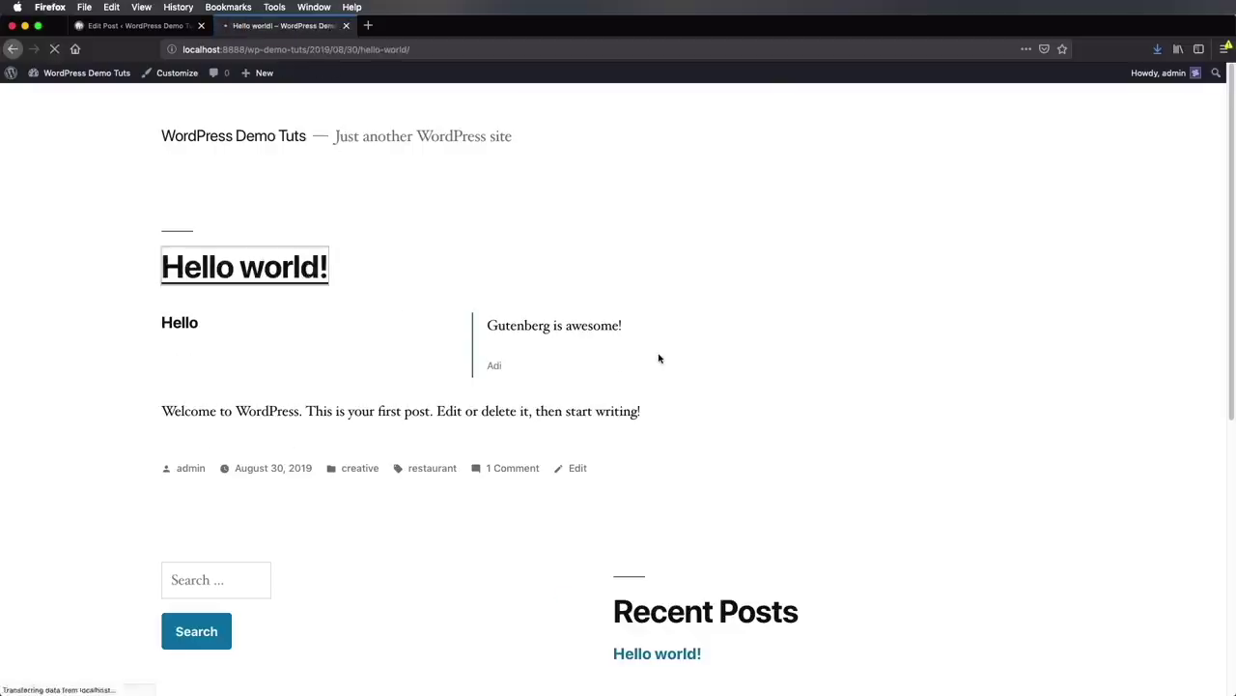
{"action": "left_click_drag", "start_coordinate": [156, 362], "coordinate": [638, 451]}
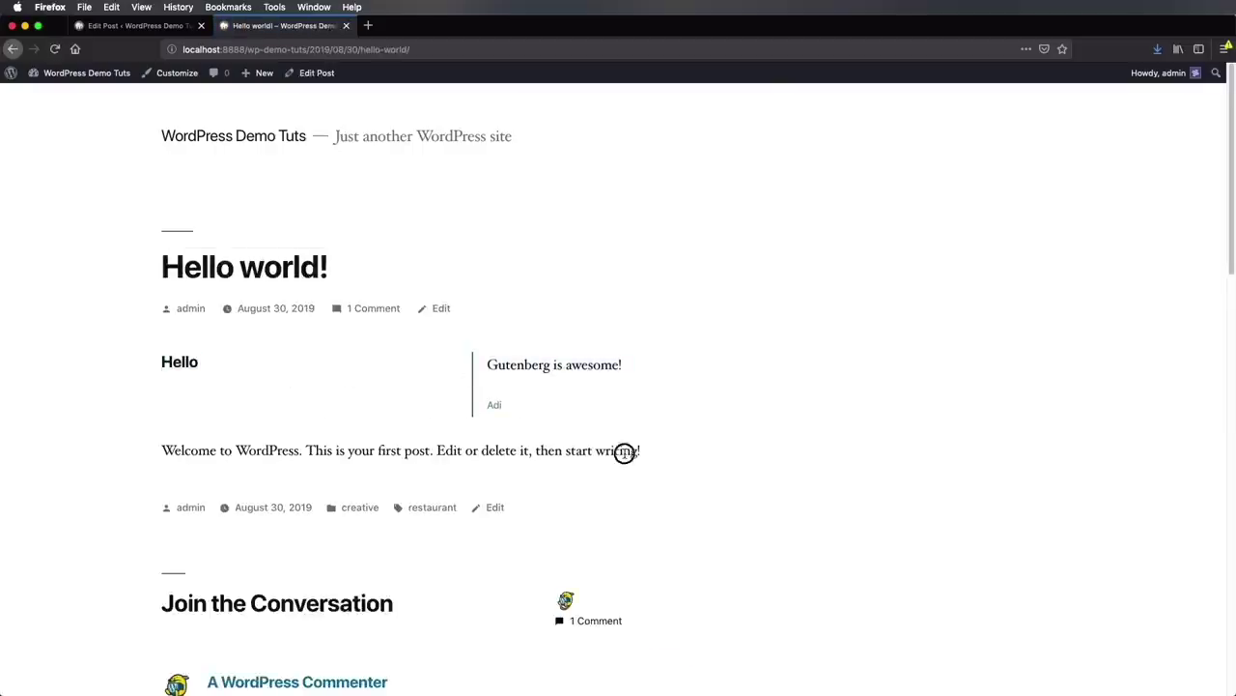
{"action": "left_click", "coordinate": [166, 354]}
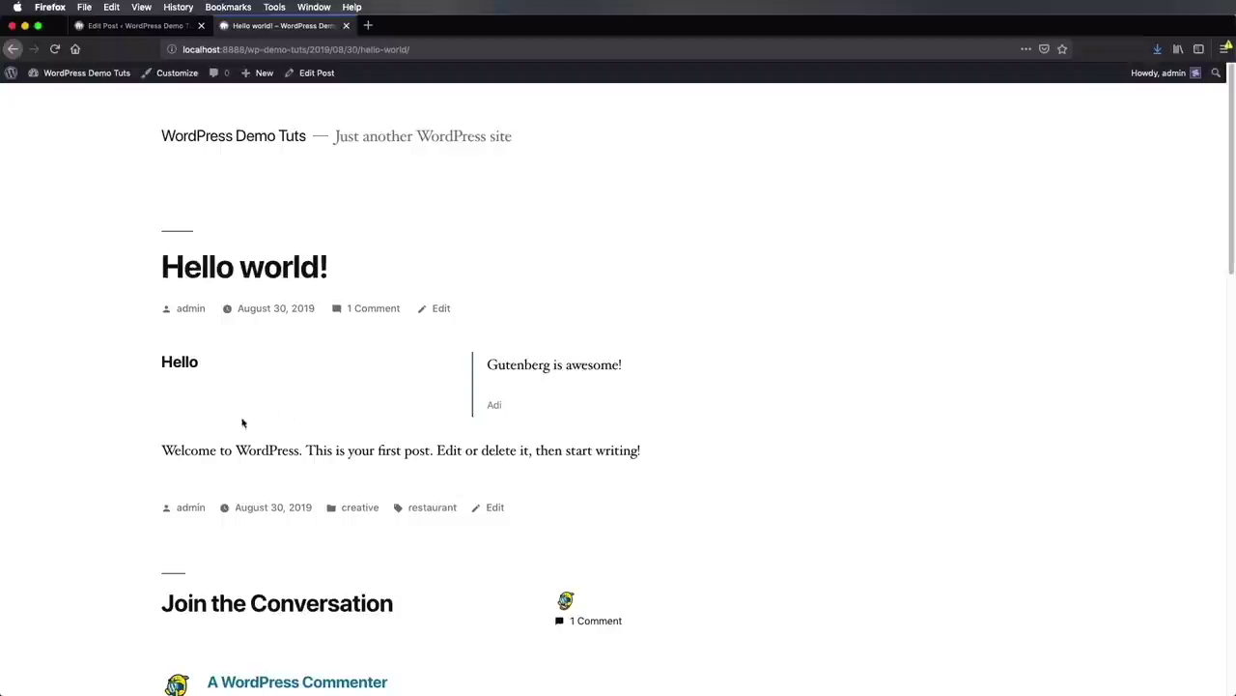
{"action": "left_click_drag", "start_coordinate": [164, 362], "coordinate": [646, 455]}
{"action": "key", "text": "ctrl+shift+Tab"}
{"action": "left_click", "coordinate": [238, 227]}
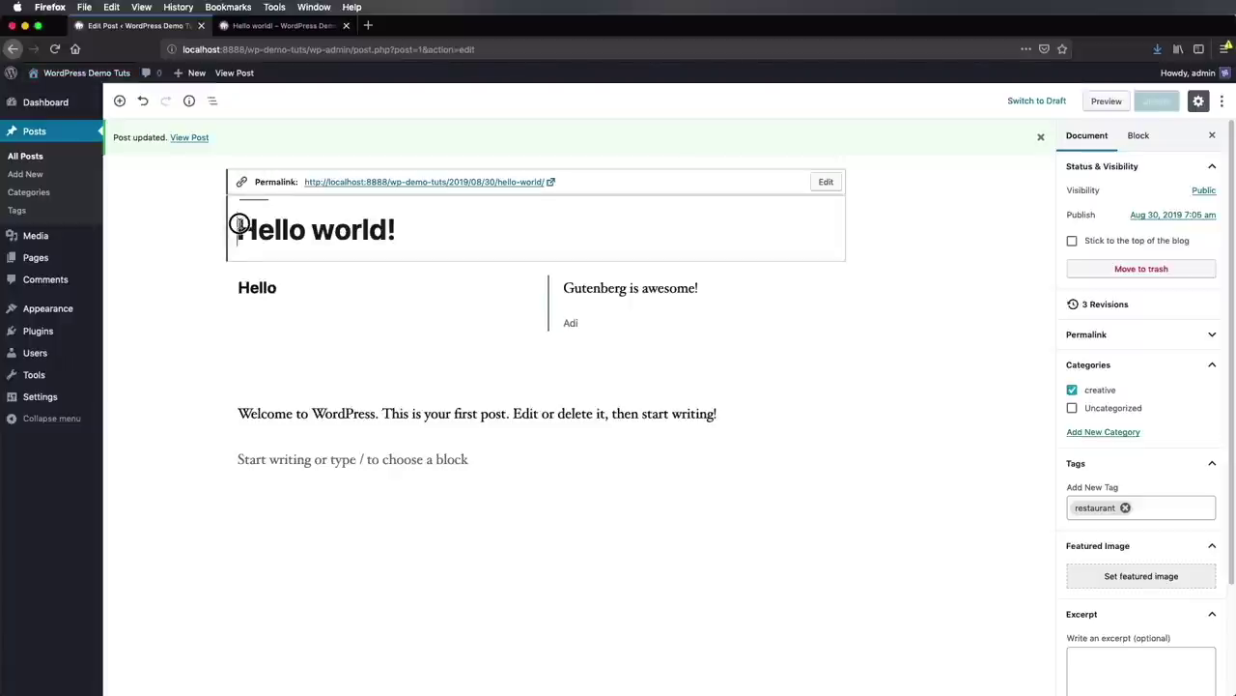
{"action": "left_click", "coordinate": [330, 371]}
{"action": "left_click", "coordinate": [398, 462]}
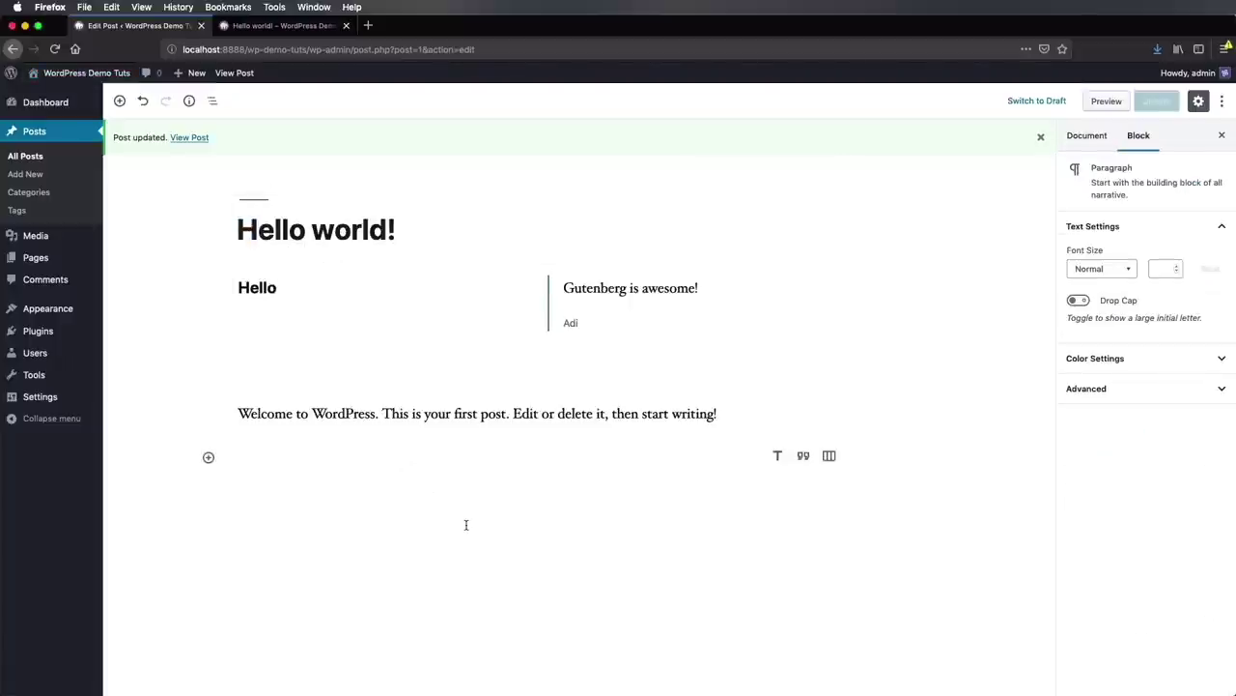
{"action": "key", "text": "ctrl+Tab"}
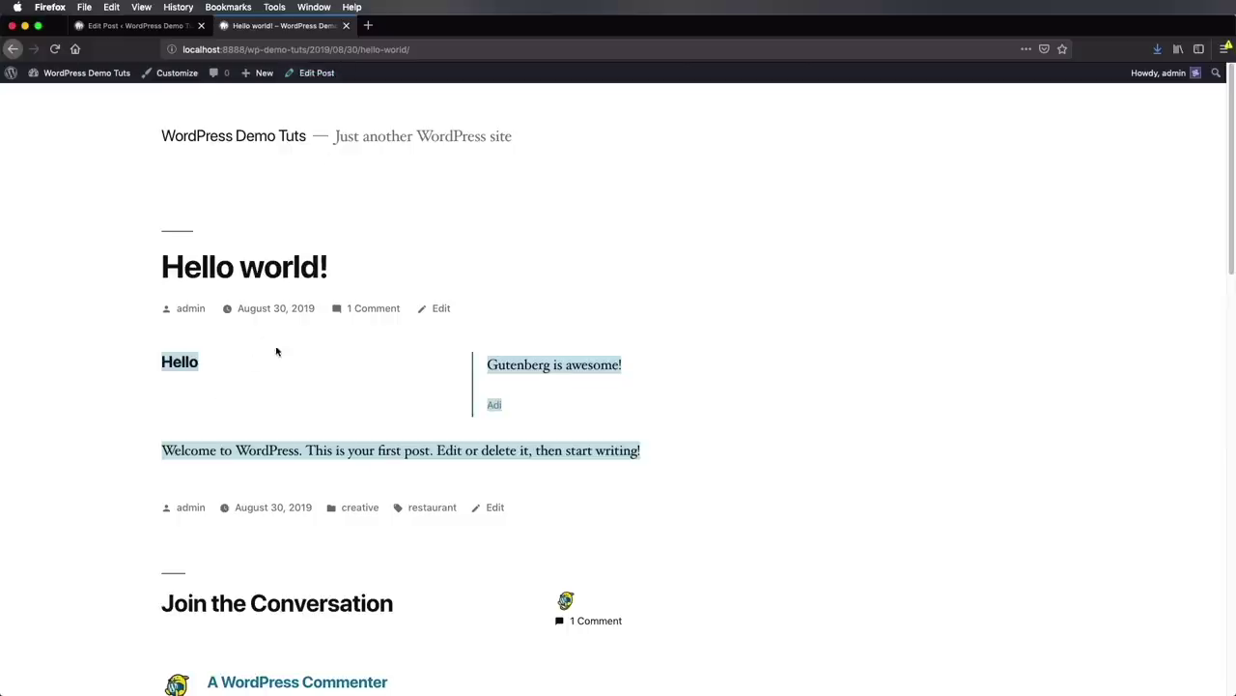
{"action": "left_click", "coordinate": [276, 350]}
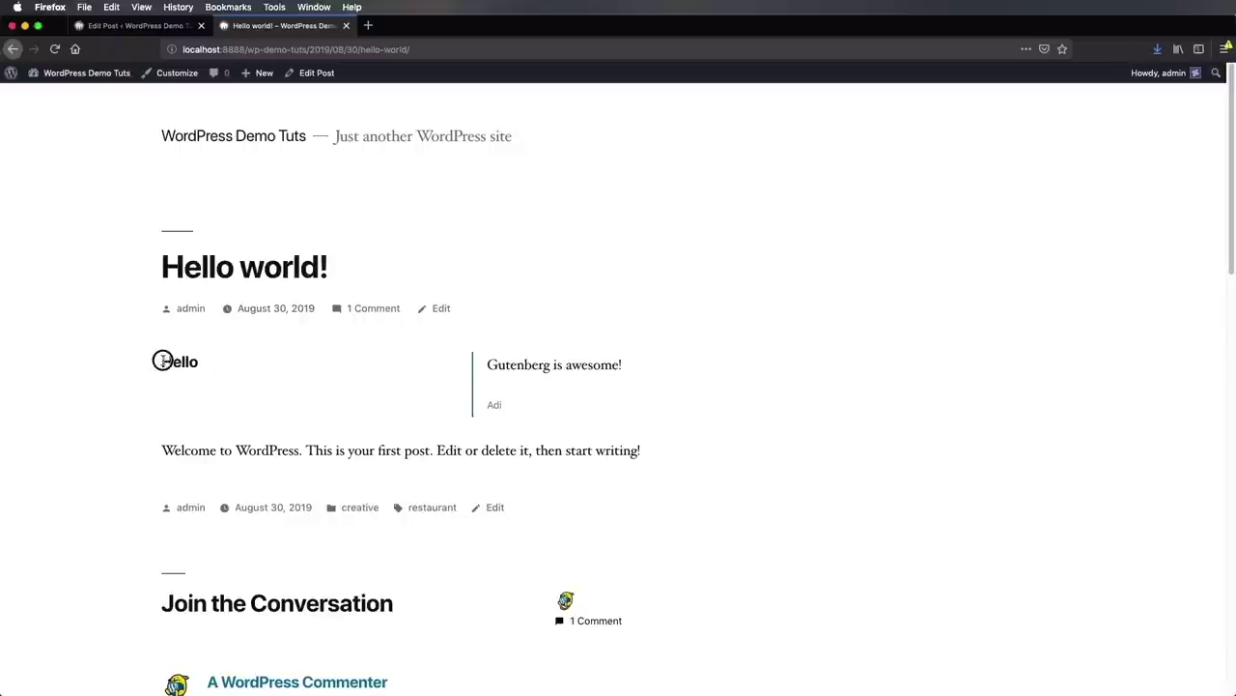
{"action": "left_click_drag", "start_coordinate": [157, 360], "coordinate": [657, 448]}
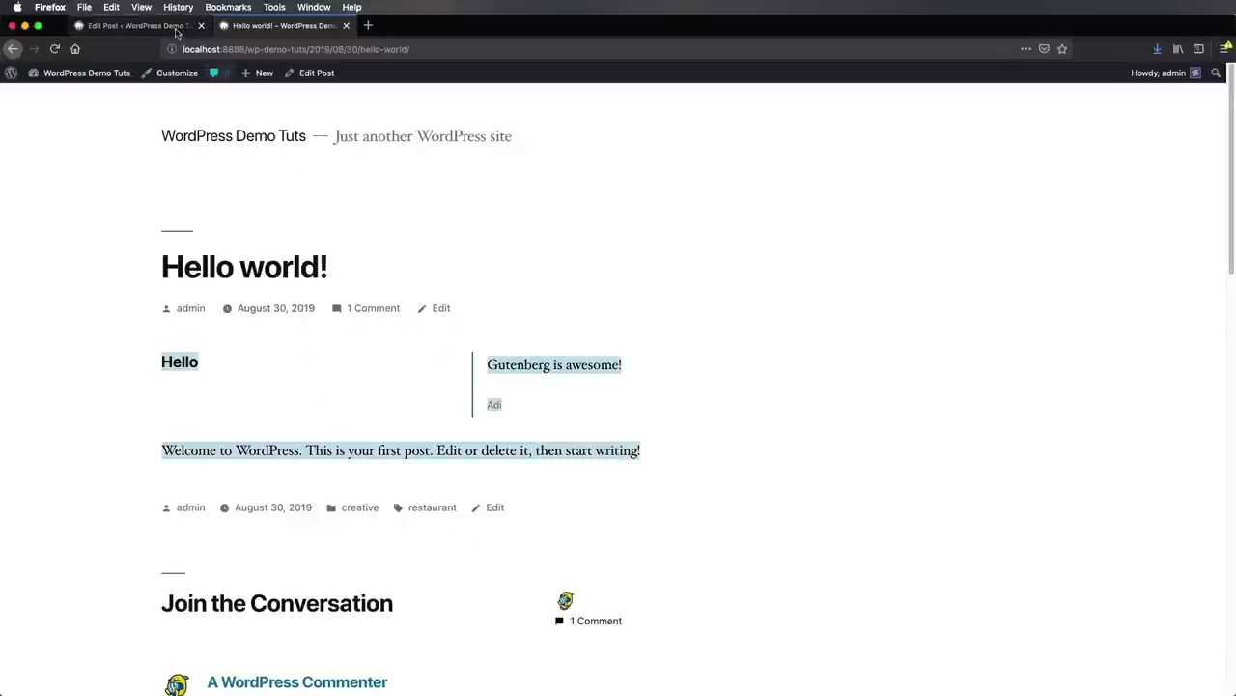
{"action": "left_click", "coordinate": [135, 25]}
{"action": "left_click", "coordinate": [238, 286]}
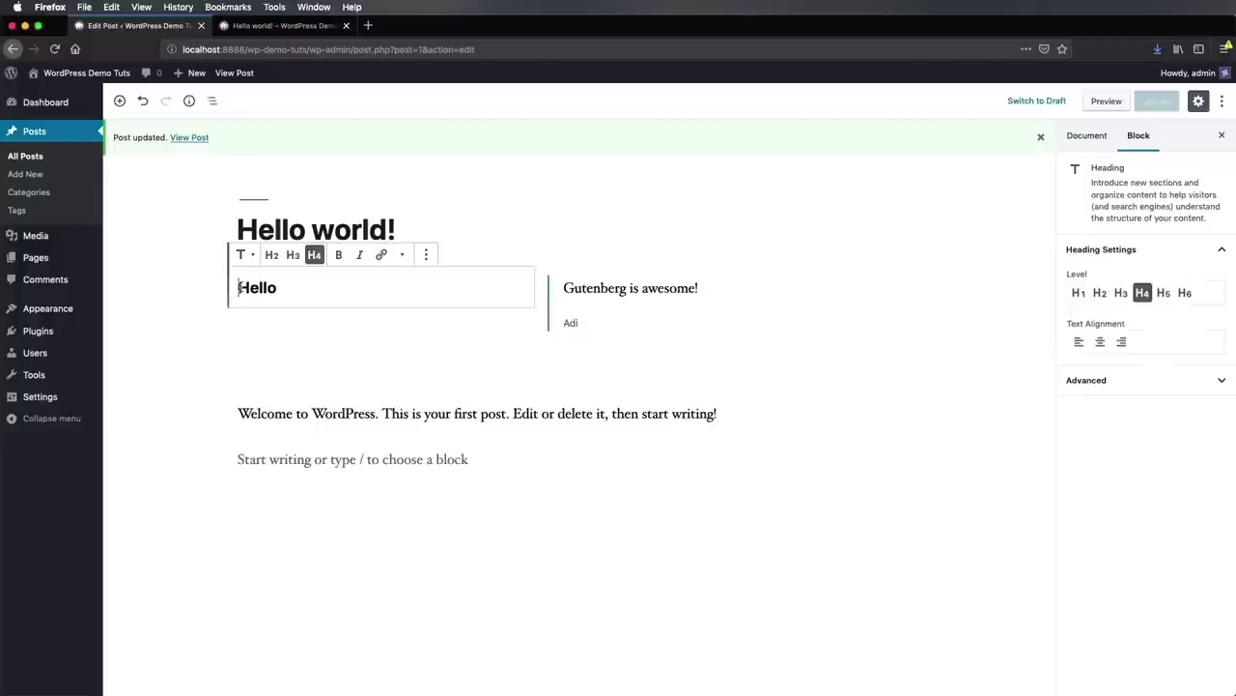
{"action": "left_click", "coordinate": [713, 425]}
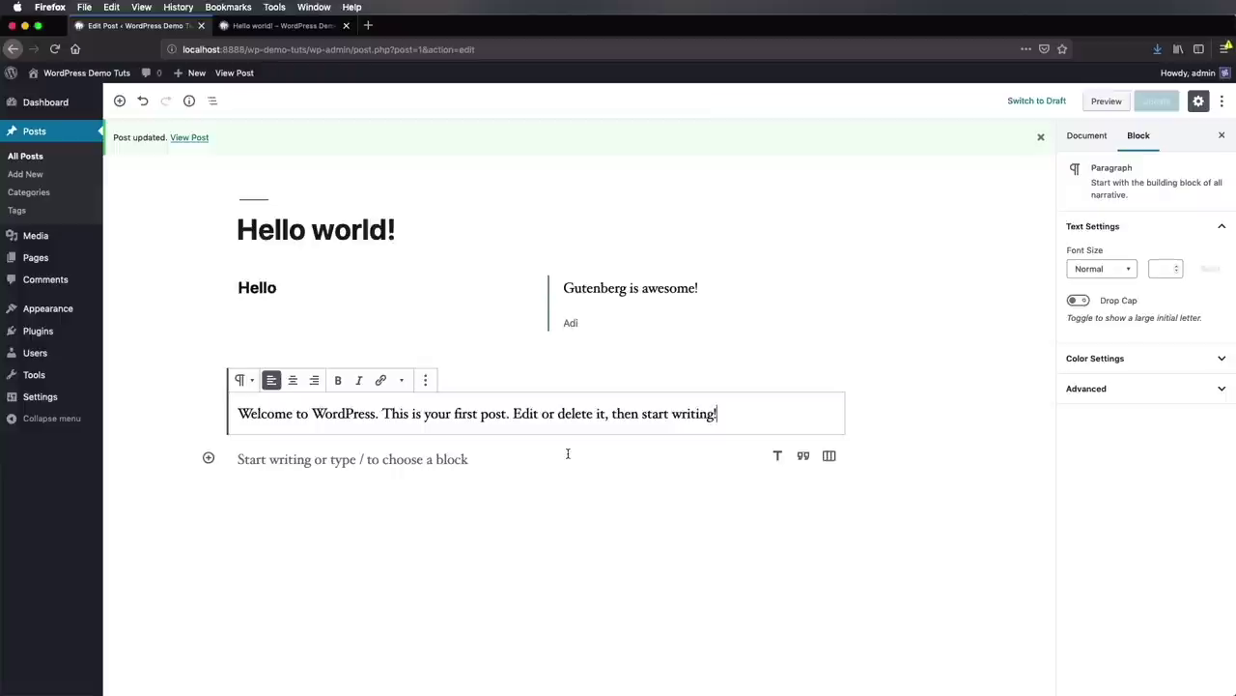
{"action": "left_click", "coordinate": [551, 505]}
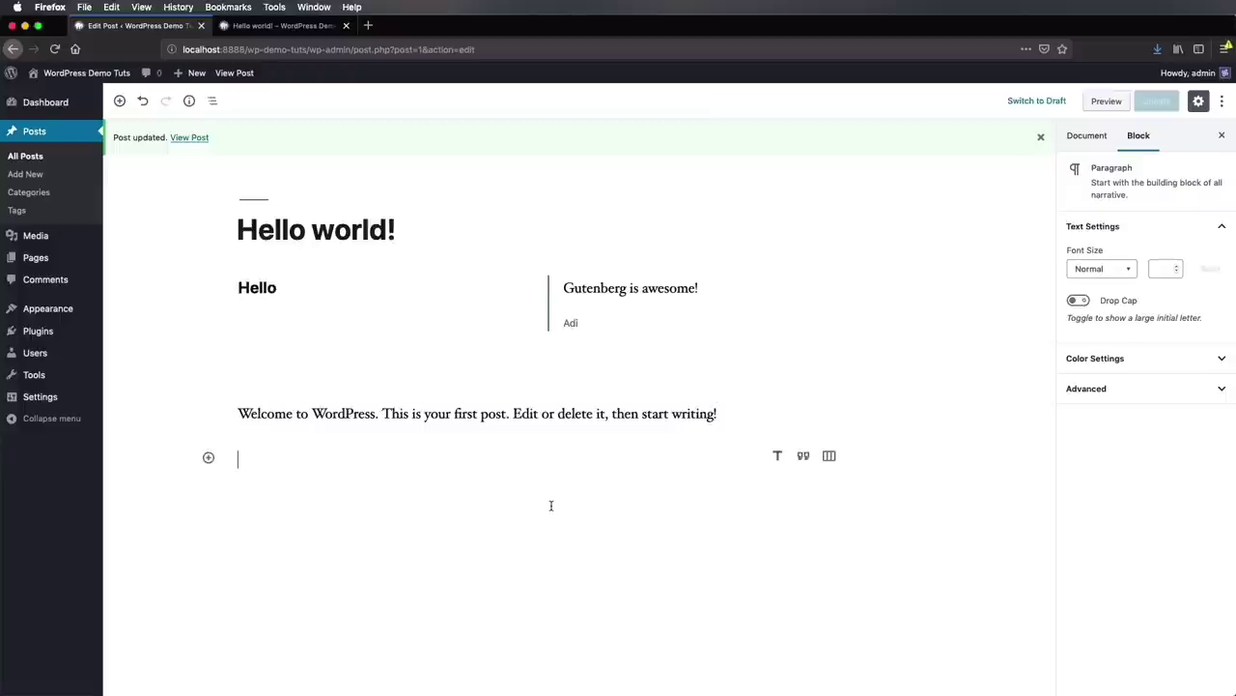
{"action": "left_click", "coordinate": [120, 100]}
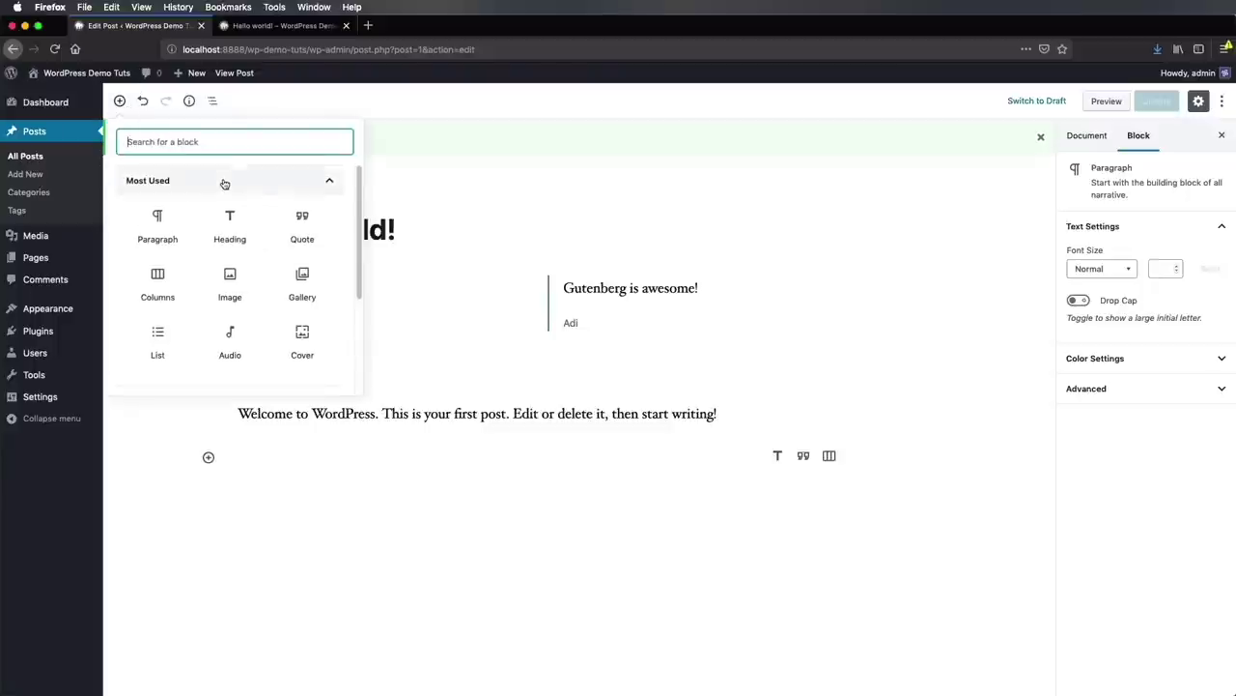
{"action": "scroll", "coordinate": [226, 193], "scroll_direction": "down", "scroll_amount": 3}
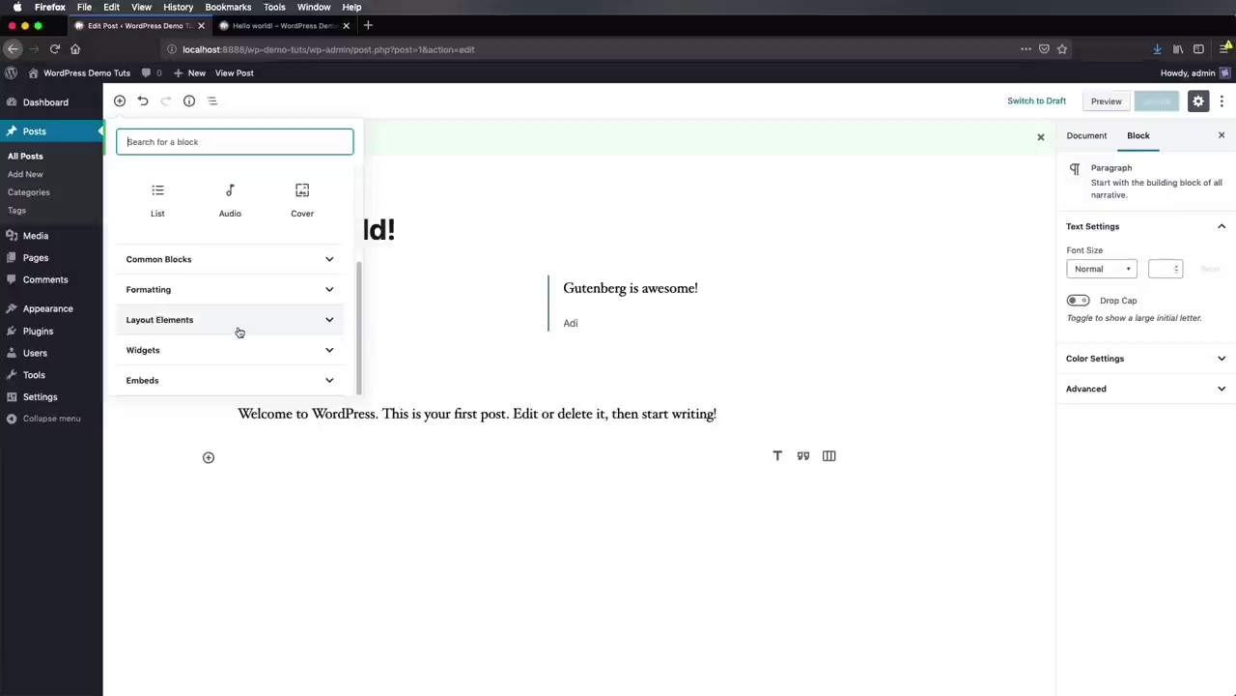
{"action": "left_click", "coordinate": [432, 263]}
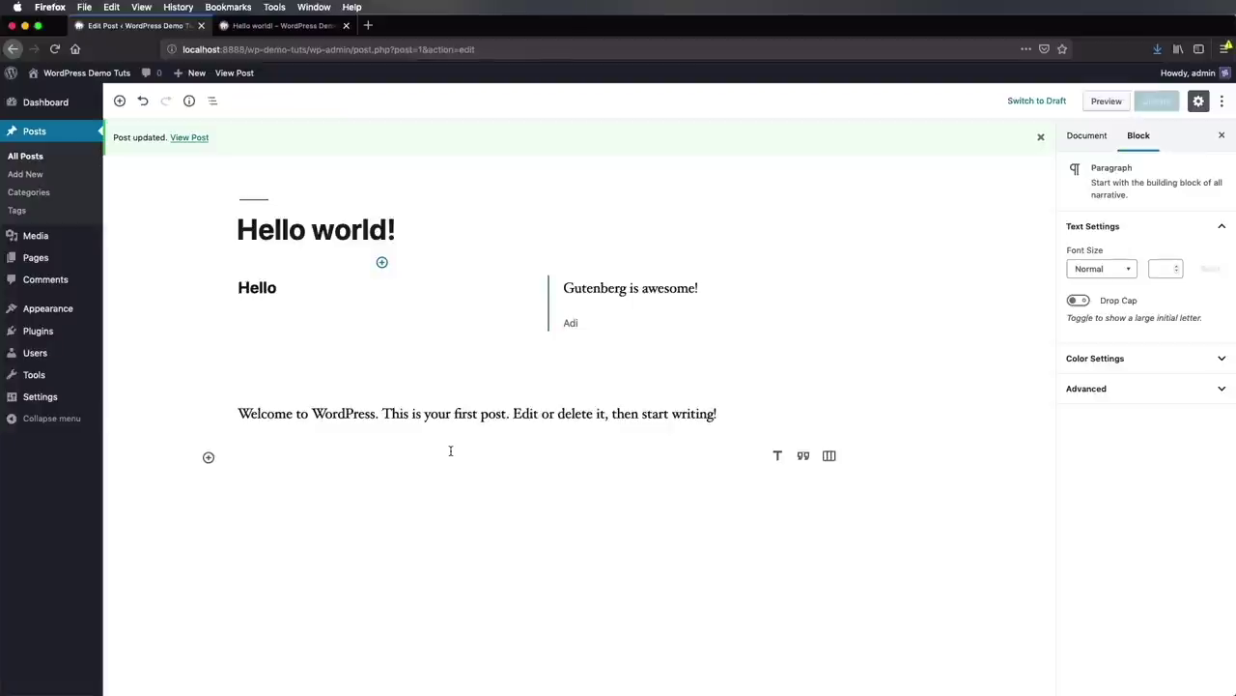
- Activate the Classic Editor plugin and open the Hello world! post in the classic editor
{"action": "left_click", "coordinate": [39, 333]}
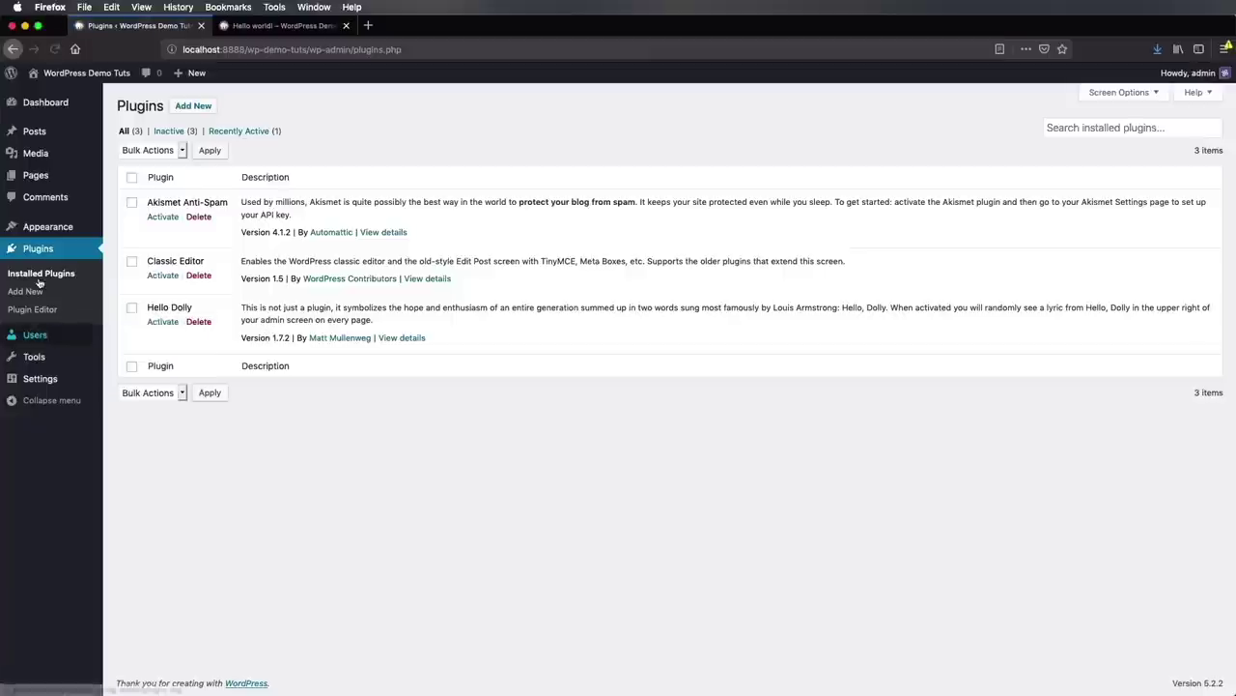
{"action": "left_click", "coordinate": [32, 291]}
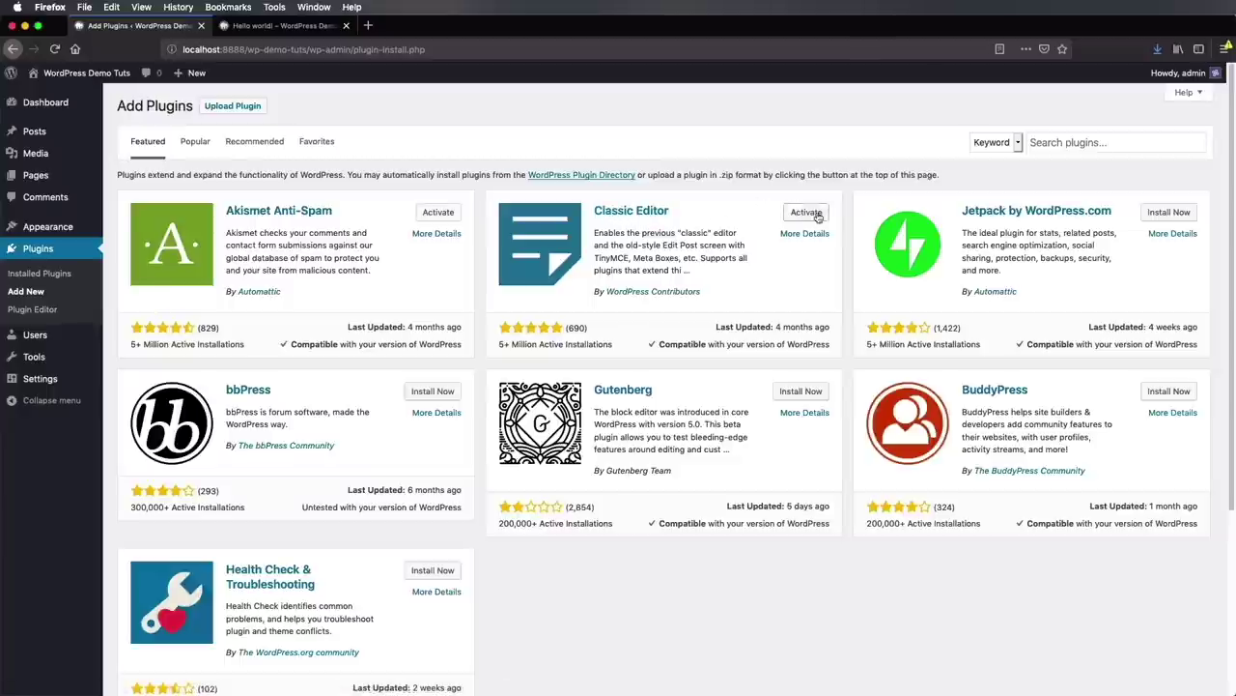
{"action": "left_click", "coordinate": [48, 273]}
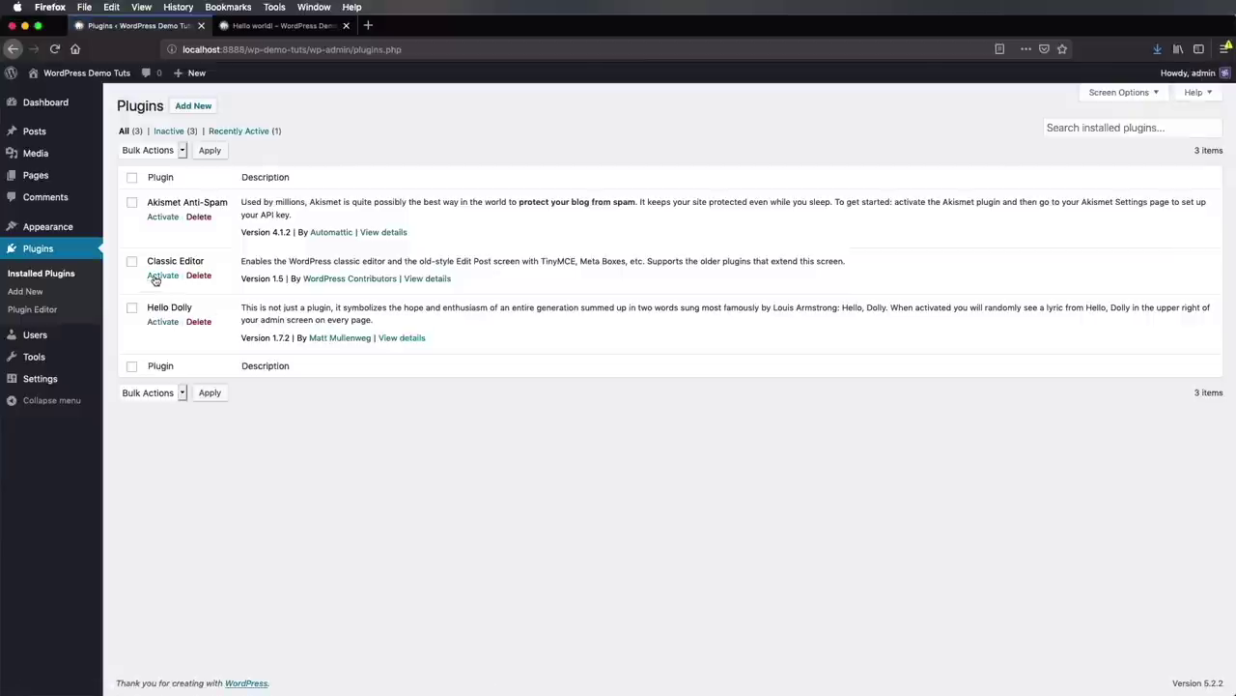
{"action": "left_click", "coordinate": [162, 276]}
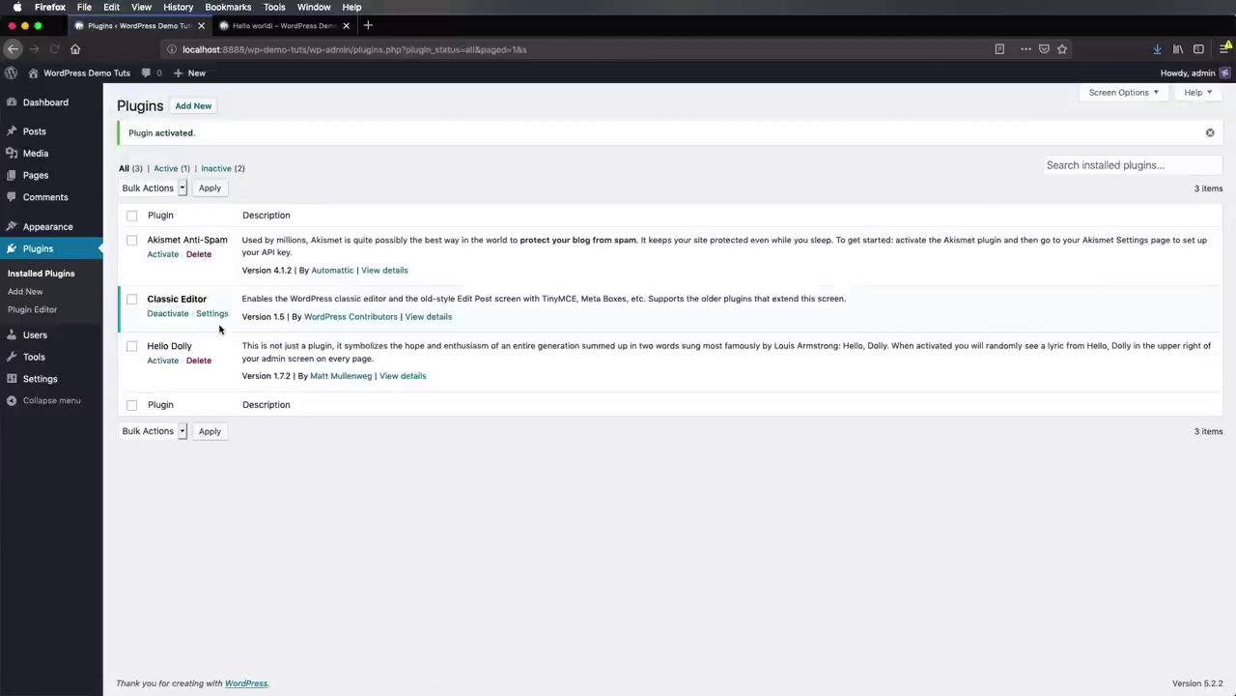
{"action": "left_click", "coordinate": [35, 132]}
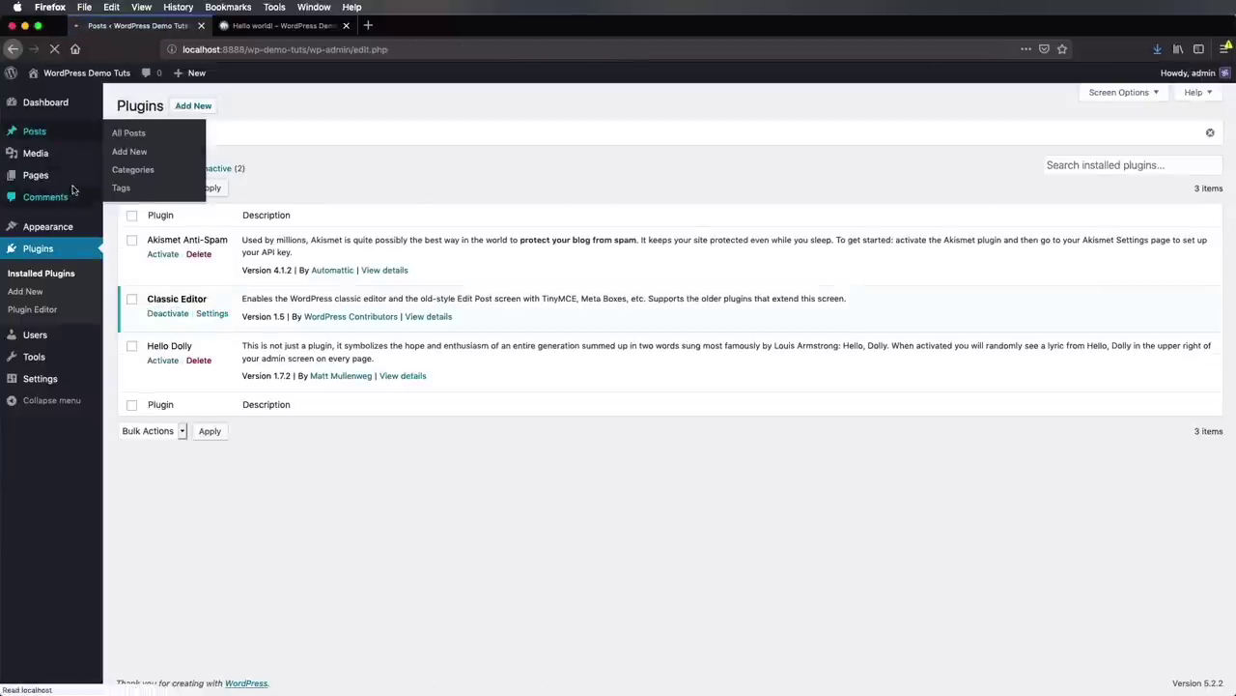
{"action": "left_click", "coordinate": [172, 202]}
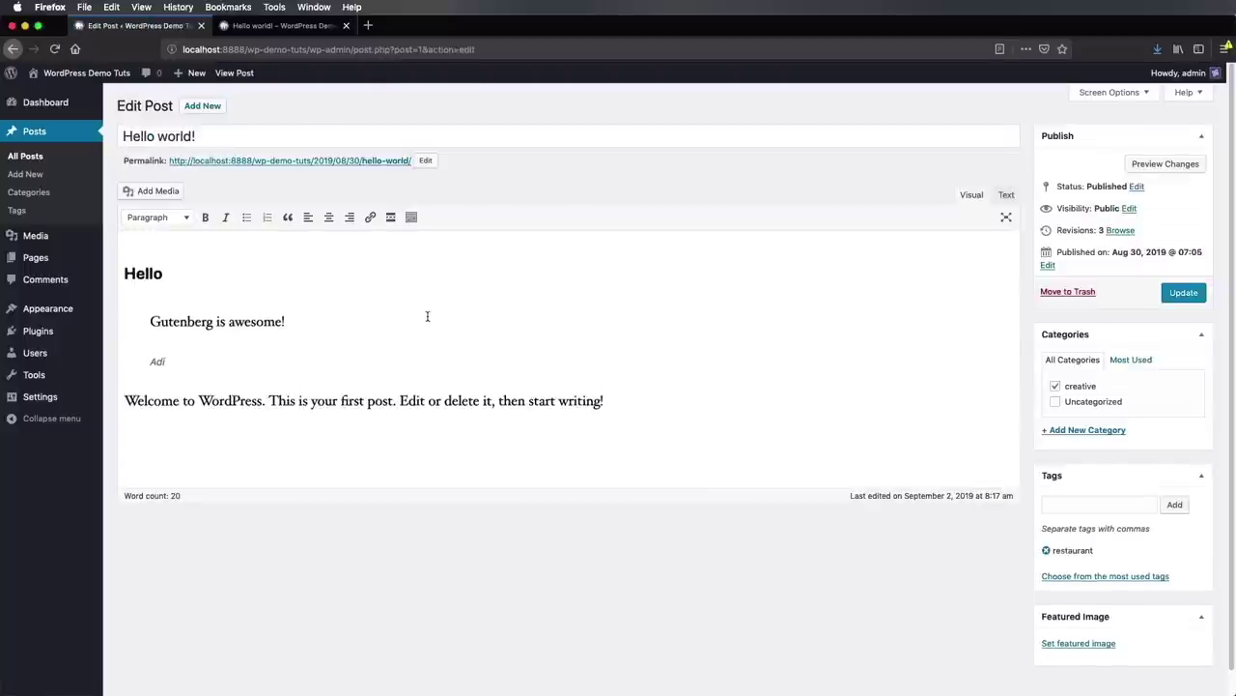
{"action": "left_click", "coordinate": [263, 322]}
{"action": "left_click_drag", "start_coordinate": [183, 321], "coordinate": [579, 400]}
{"action": "left_click", "coordinate": [585, 400]}
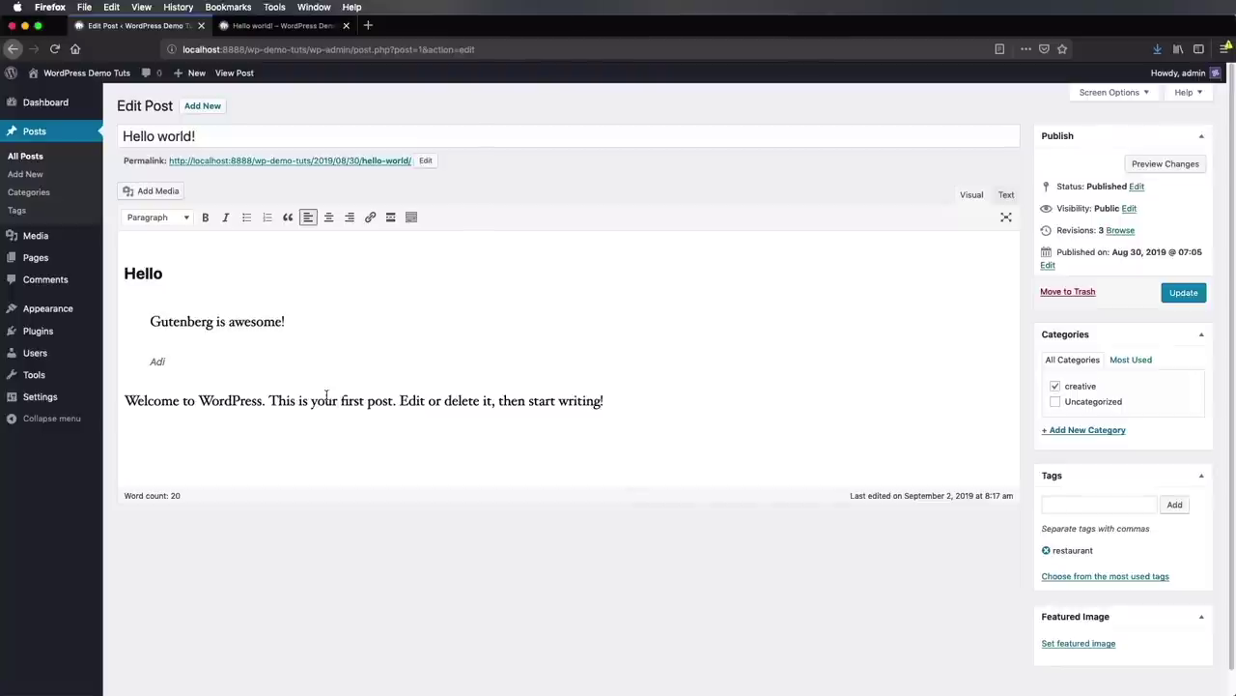
{"action": "left_click", "coordinate": [340, 335]}
{"action": "scroll", "coordinate": [337, 347], "scroll_direction": "down", "scroll_amount": 1}
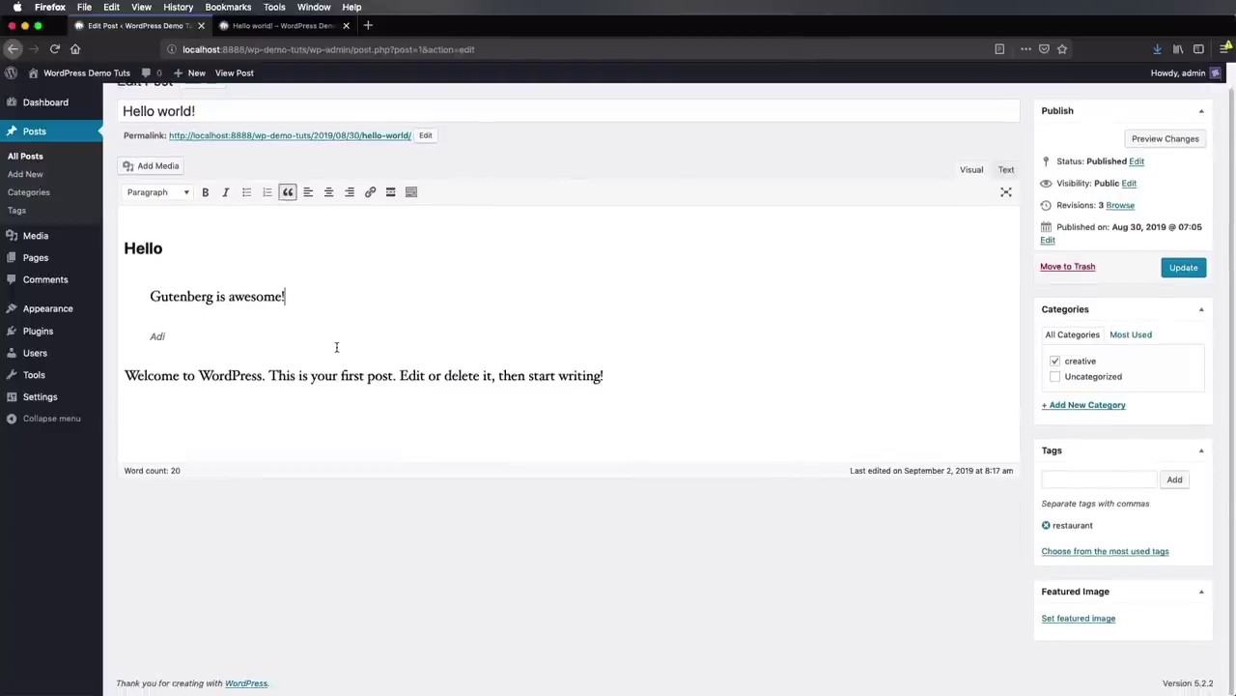
{"action": "scroll", "coordinate": [336, 347], "scroll_direction": "up", "scroll_amount": 1}
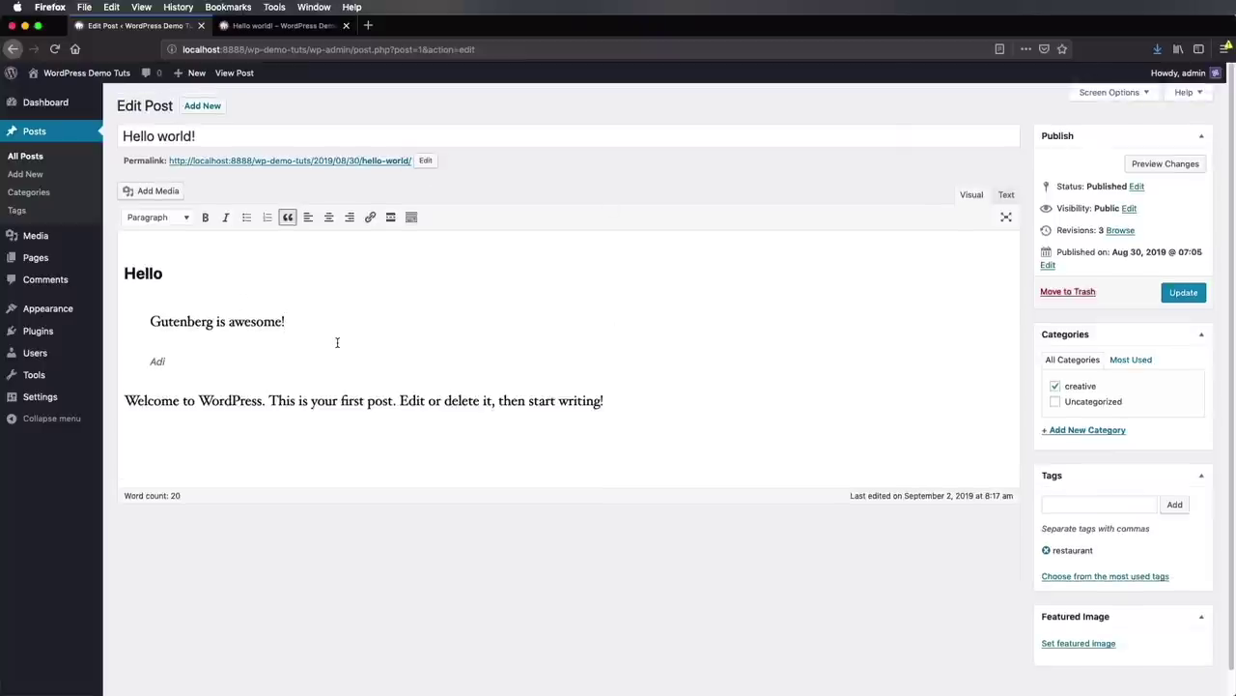
- Deactivate the Classic Editor plugin under Installed Plugins, then go to the posts list
{"action": "left_click", "coordinate": [39, 330]}
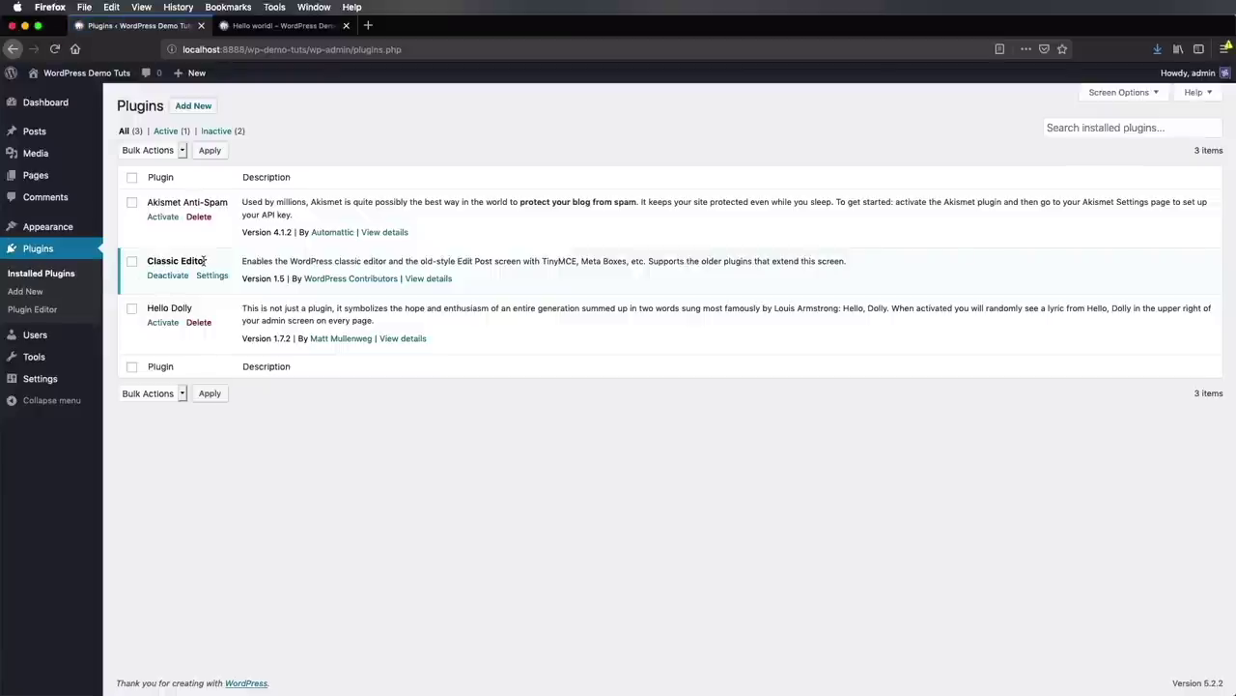
{"action": "left_click", "coordinate": [169, 275]}
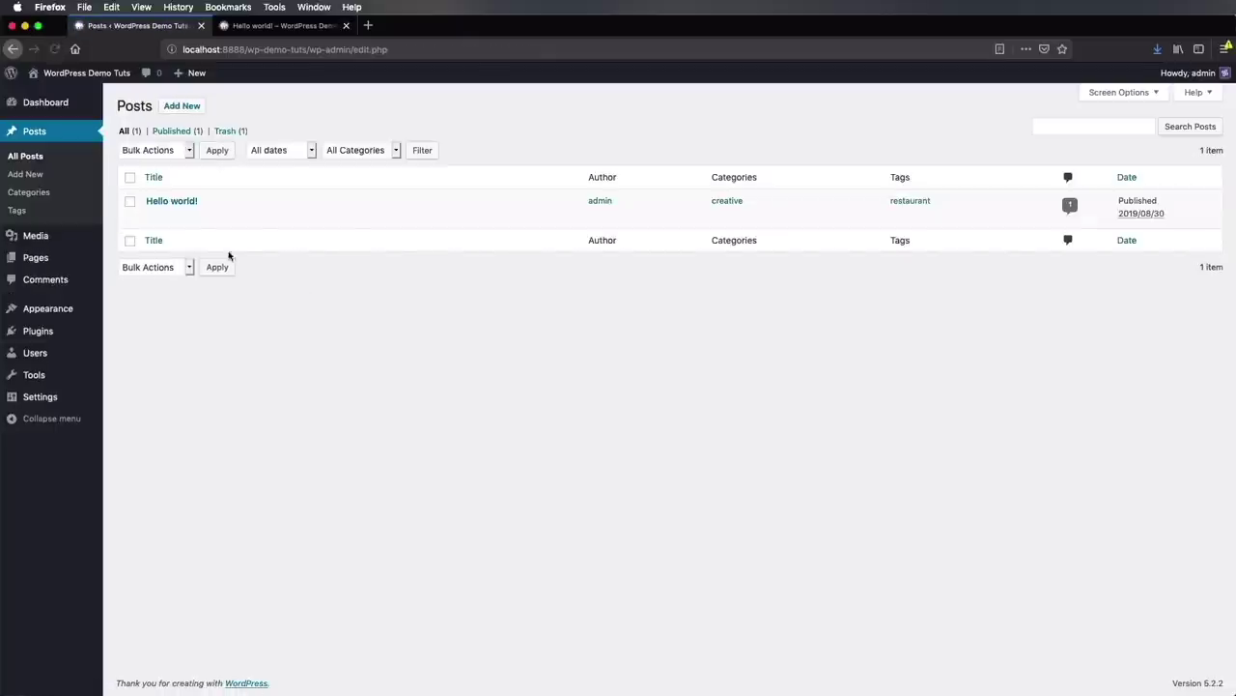
{"action": "left_click", "coordinate": [185, 201]}
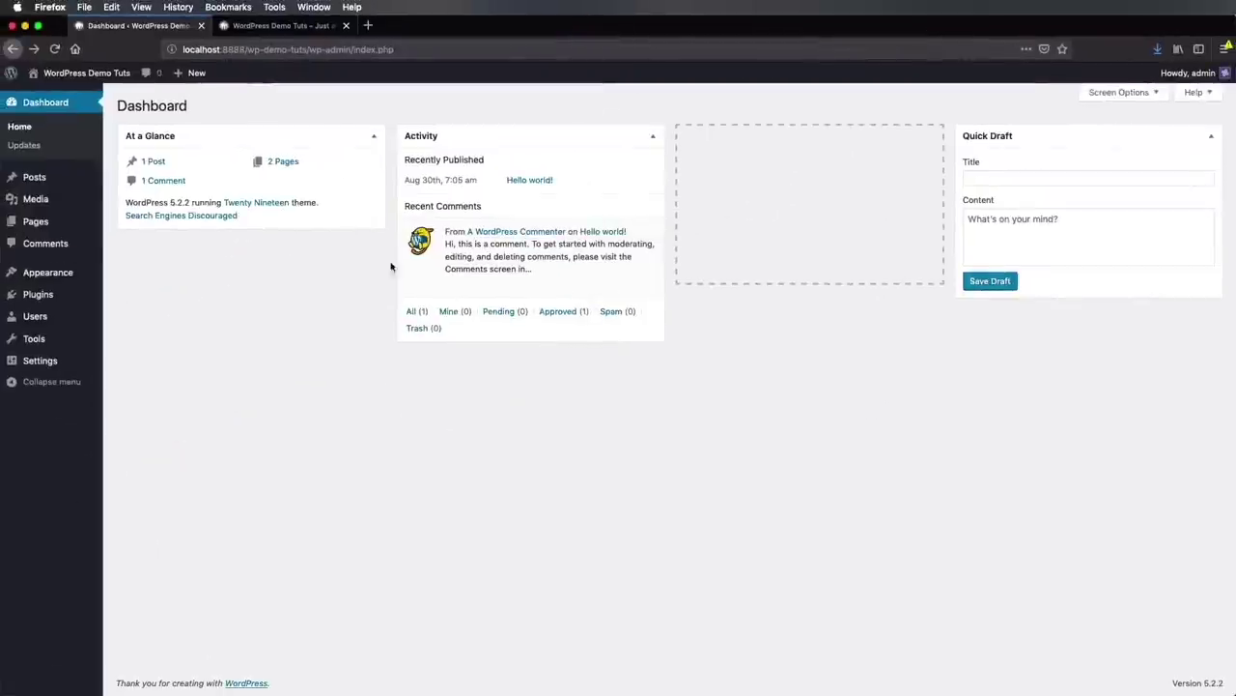
- Go from the Media Library to Add New and bring up the Downloads folder
{"action": "left_click", "coordinate": [44, 206]}
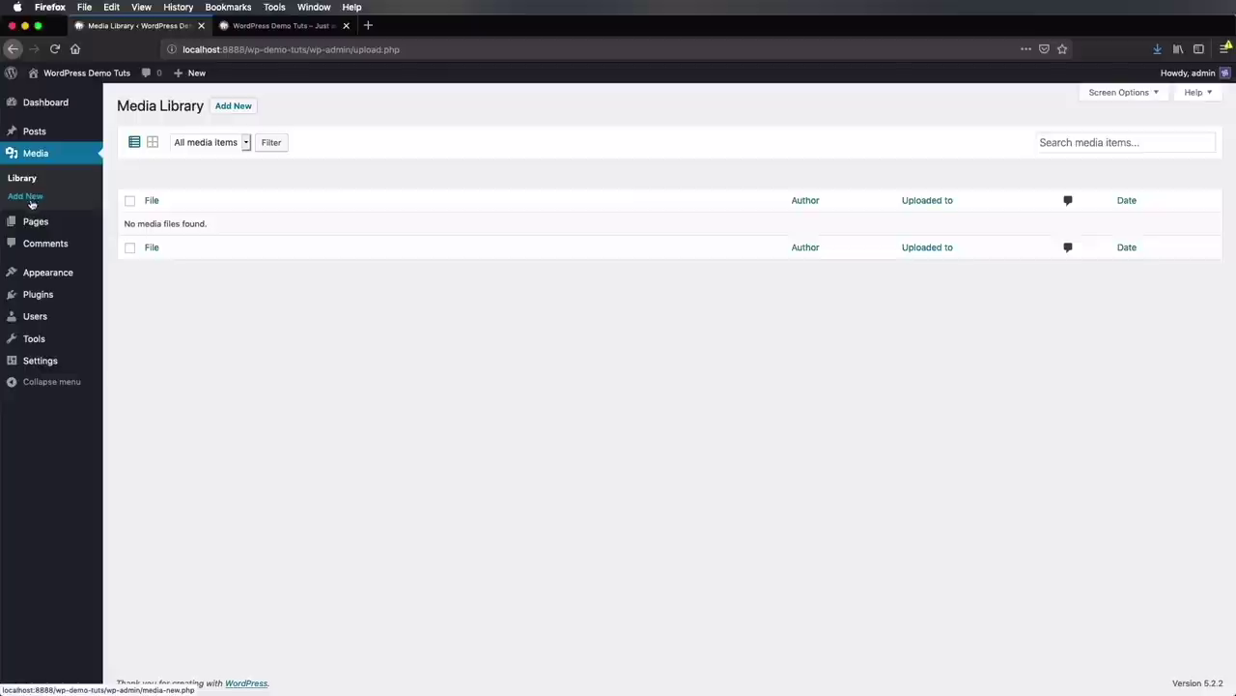
{"action": "left_click", "coordinate": [237, 112]}
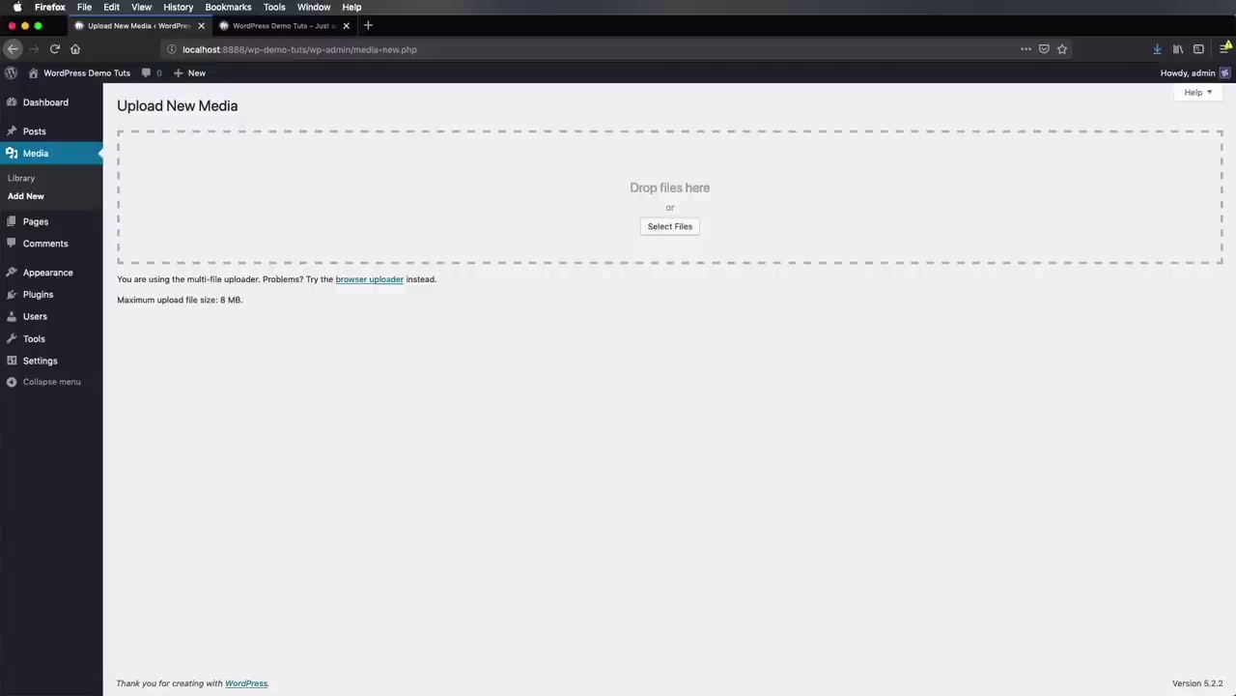
{"action": "key", "text": "super+Tab"}
- Select all five files in Downloads and submit them for upload
{"action": "left_click_drag", "start_coordinate": [720, 434], "coordinate": [608, 267]}
{"action": "left_click", "coordinate": [629, 325]}
{"action": "left_click", "coordinate": [641, 364]}
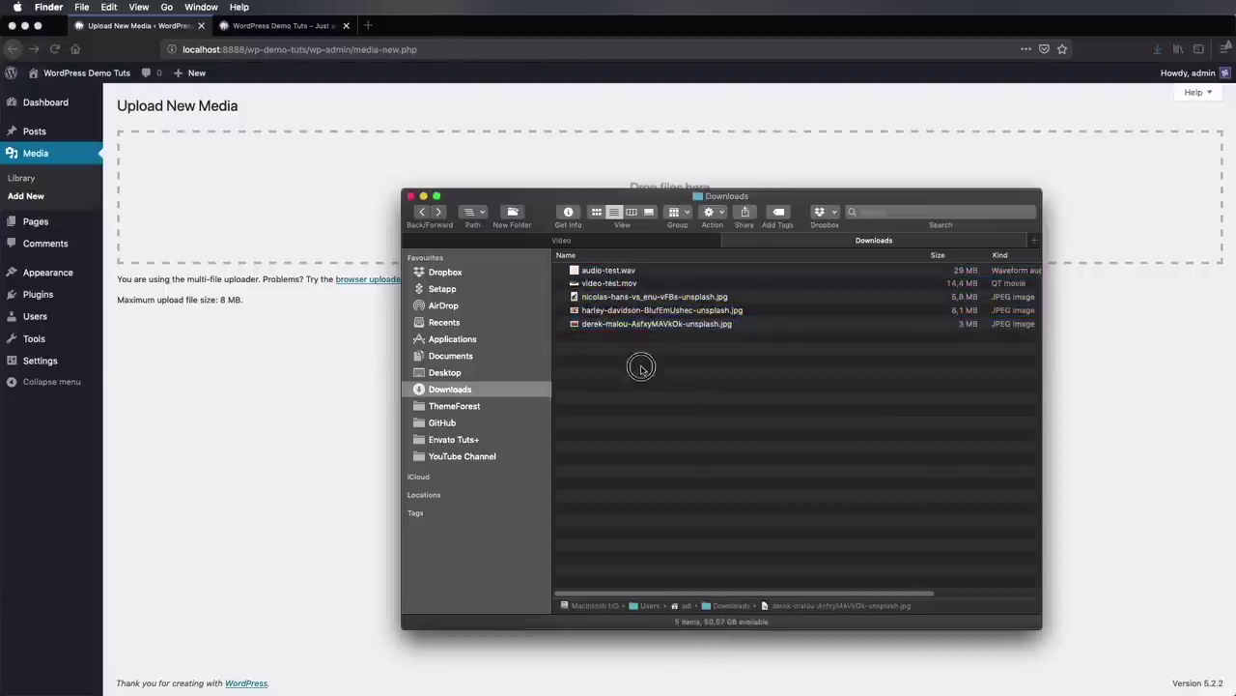
{"action": "left_click", "coordinate": [285, 377]}
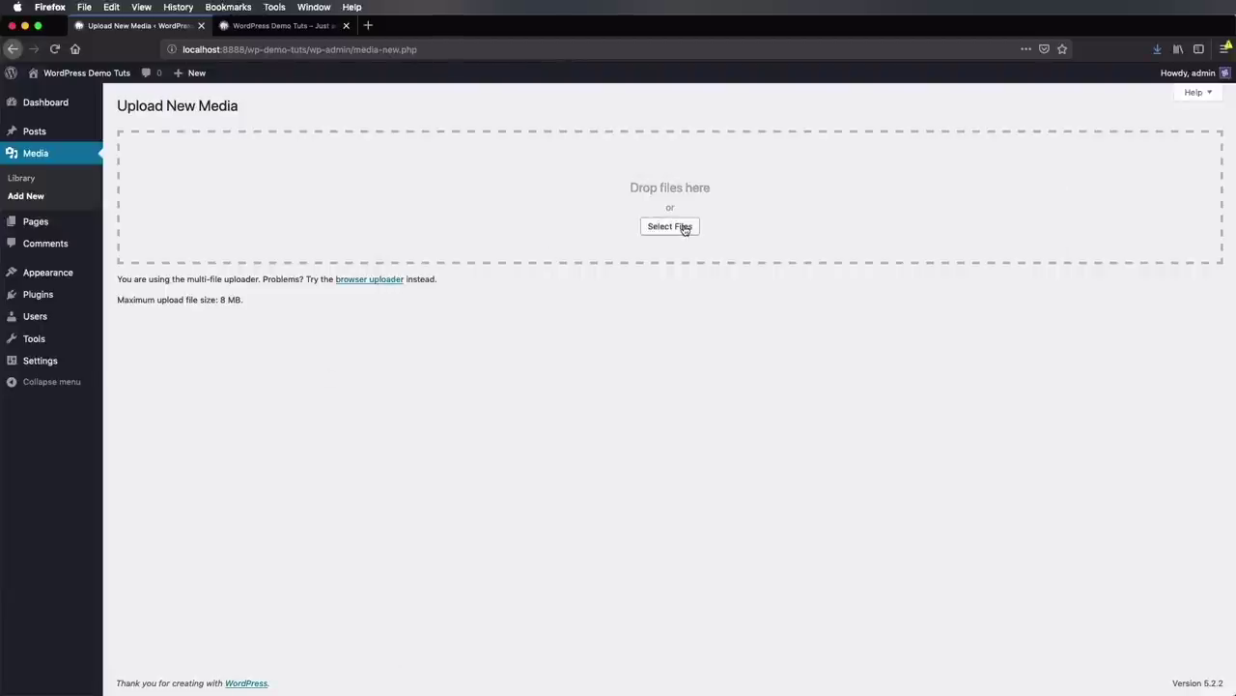
{"action": "left_click", "coordinate": [684, 229]}
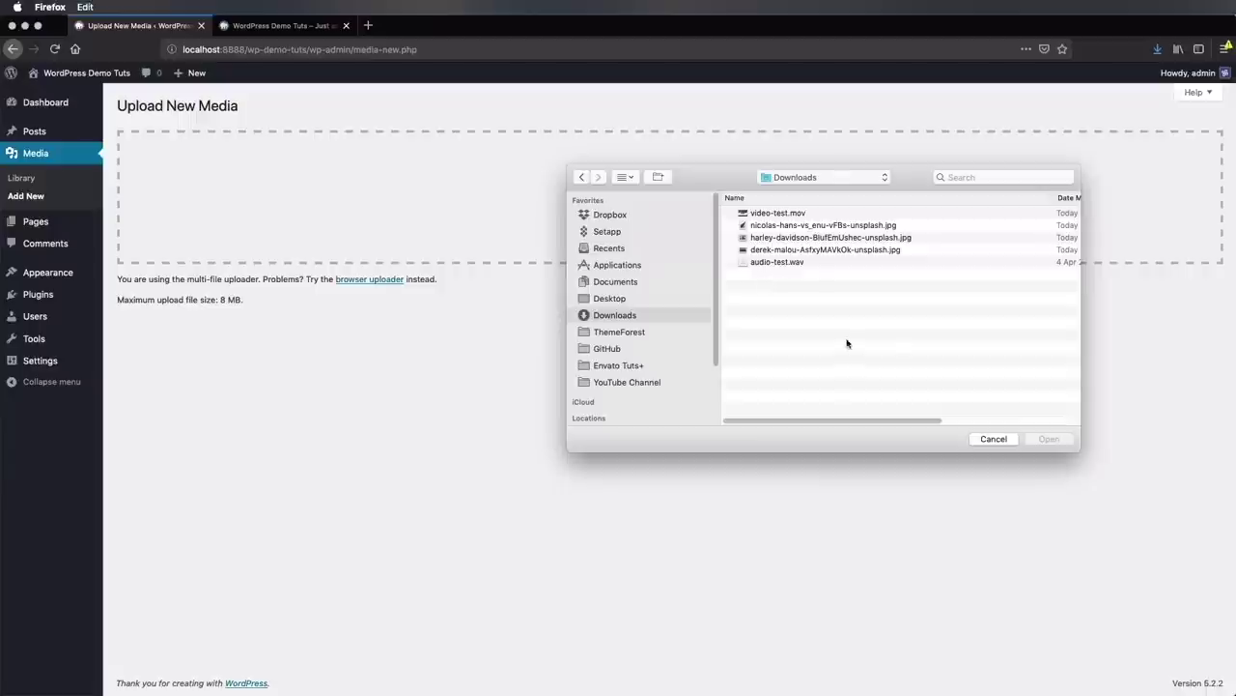
{"action": "left_click_drag", "start_coordinate": [848, 343], "coordinate": [750, 201]}
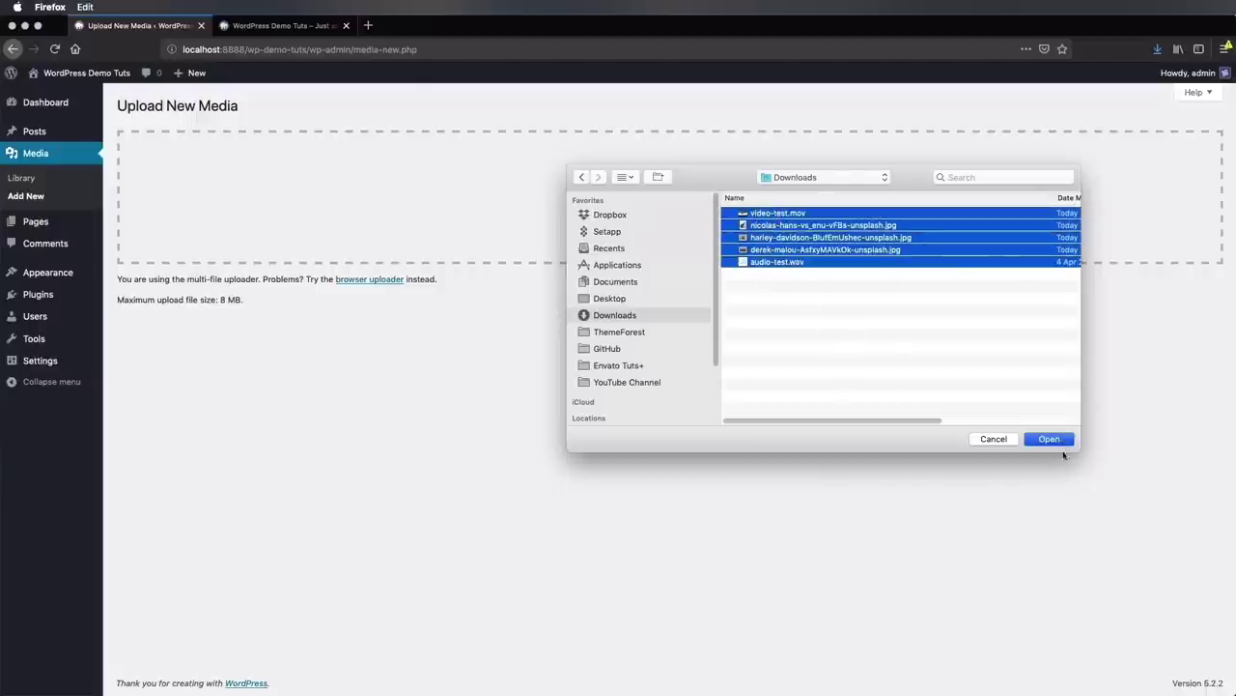
{"action": "key", "text": "Return"}
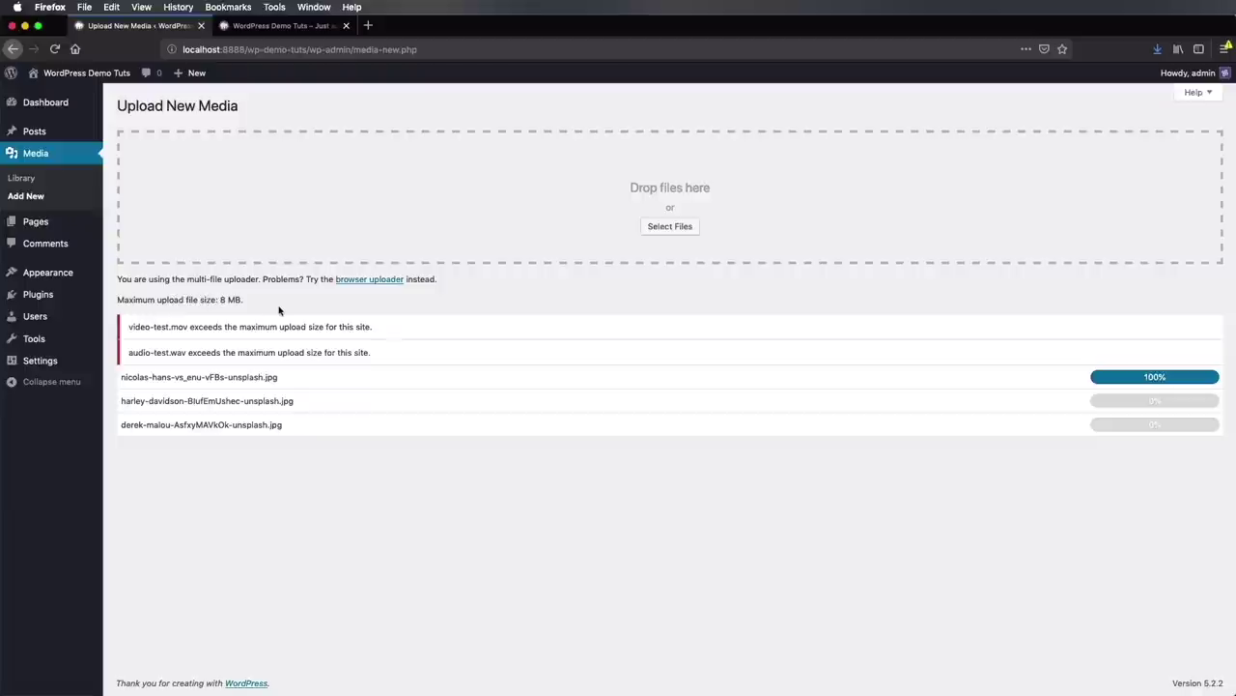
- Check the sizes of audio-test.wav and video-test.mov, which exceed the 8 MB limit
{"action": "key", "text": "super+Tab"}
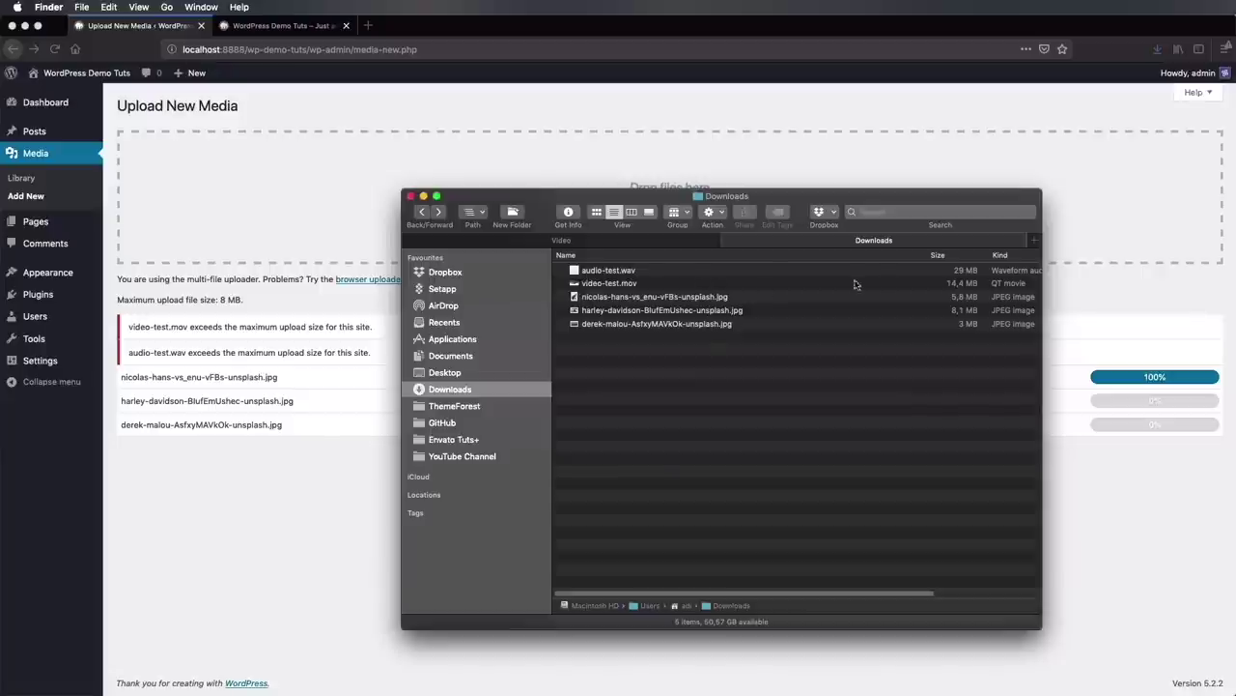
{"action": "left_click", "coordinate": [619, 274]}
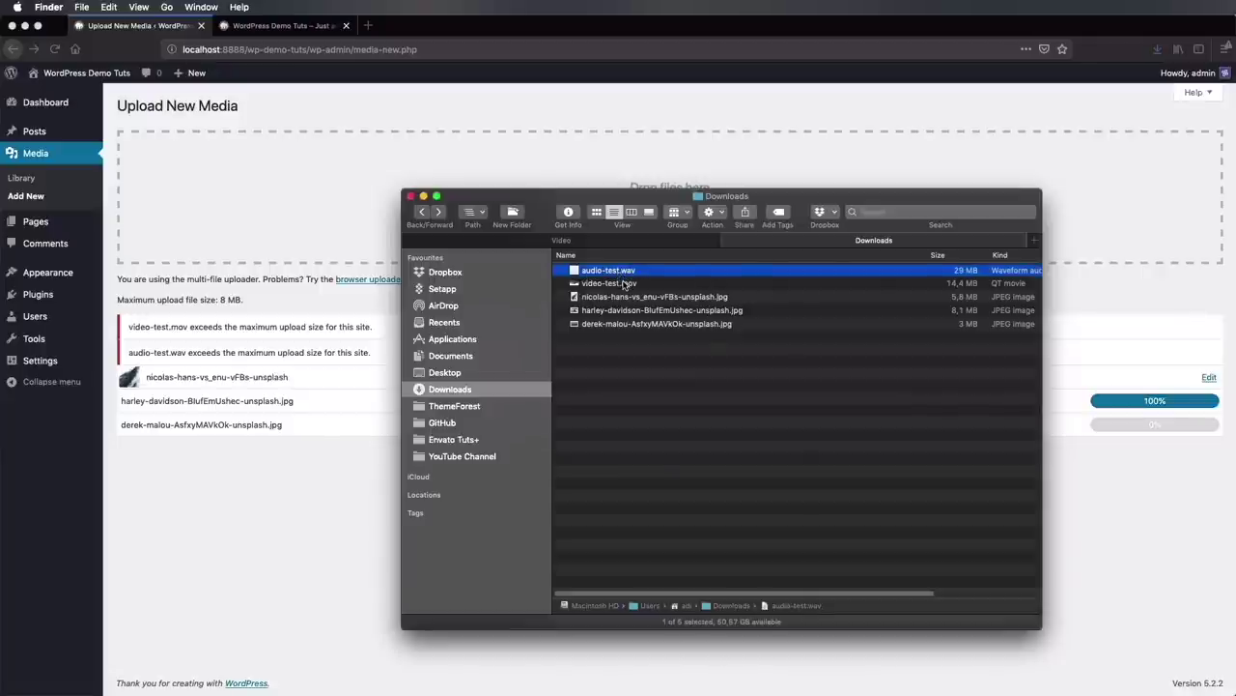
{"action": "left_click", "coordinate": [623, 283]}
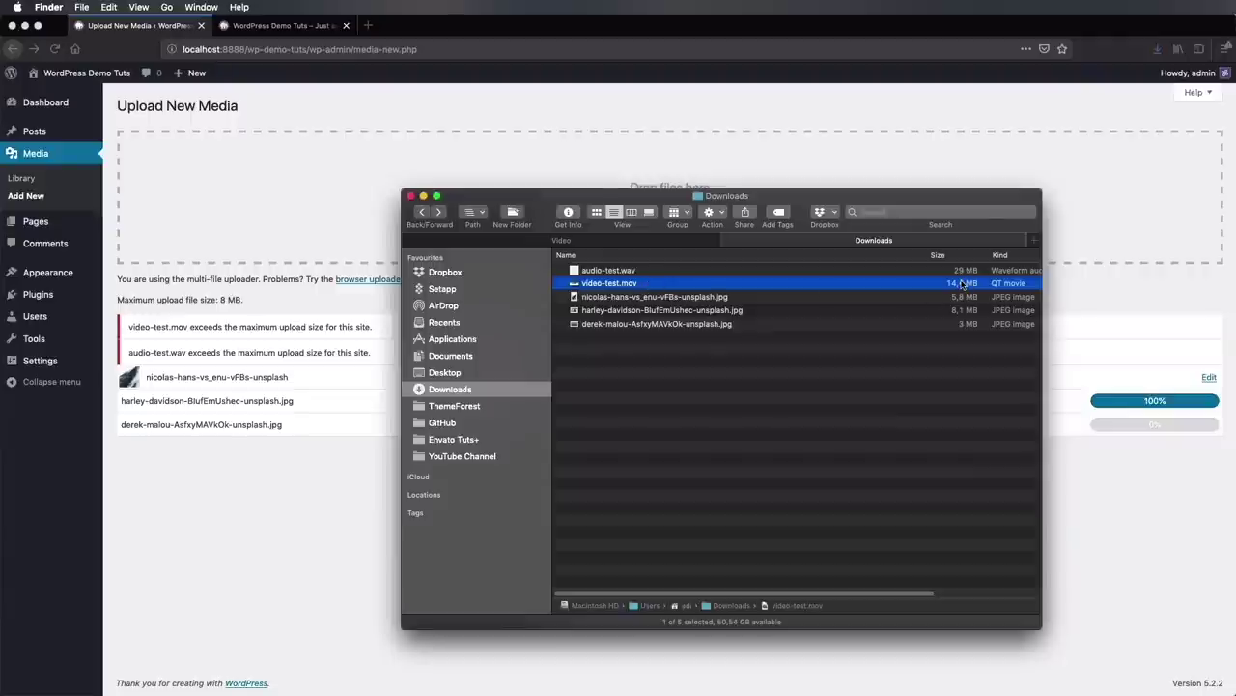
{"action": "left_click", "coordinate": [1082, 281]}
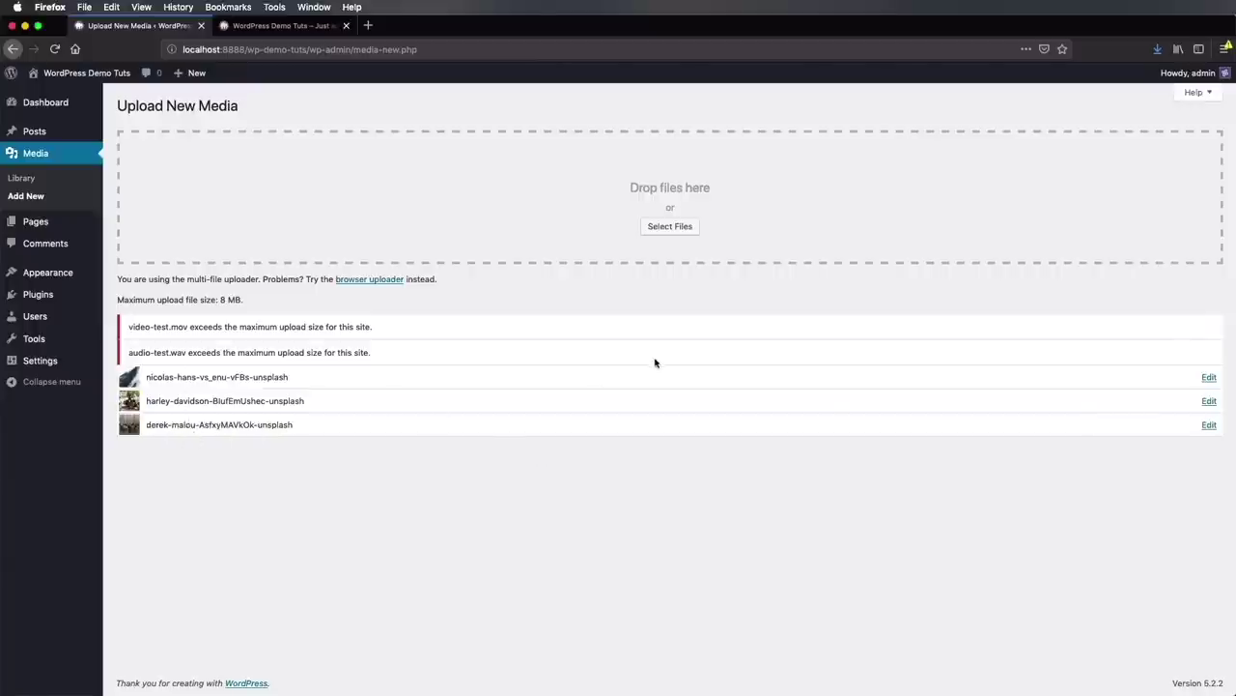
- Review the harley-davidson and dog image files, then view the uploads in Media Library
{"action": "key", "text": "super+Tab"}
{"action": "left_click", "coordinate": [751, 353]}
{"action": "left_click", "coordinate": [731, 310]}
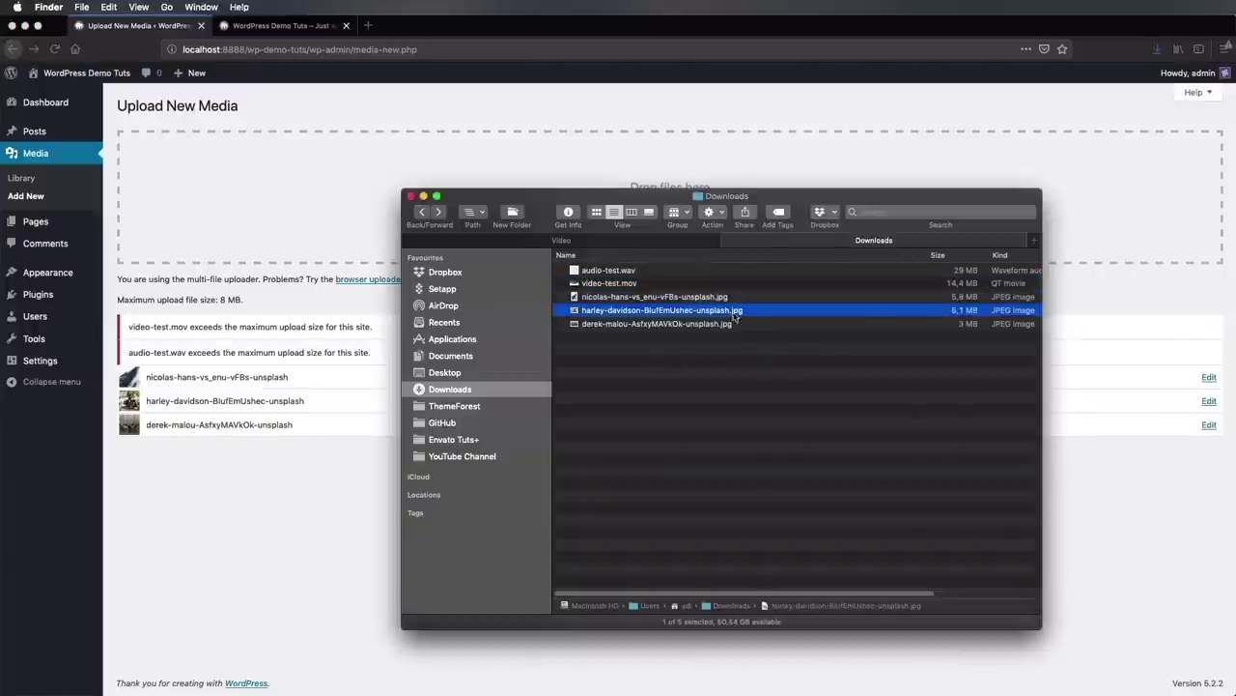
{"action": "left_click", "coordinate": [731, 323]}
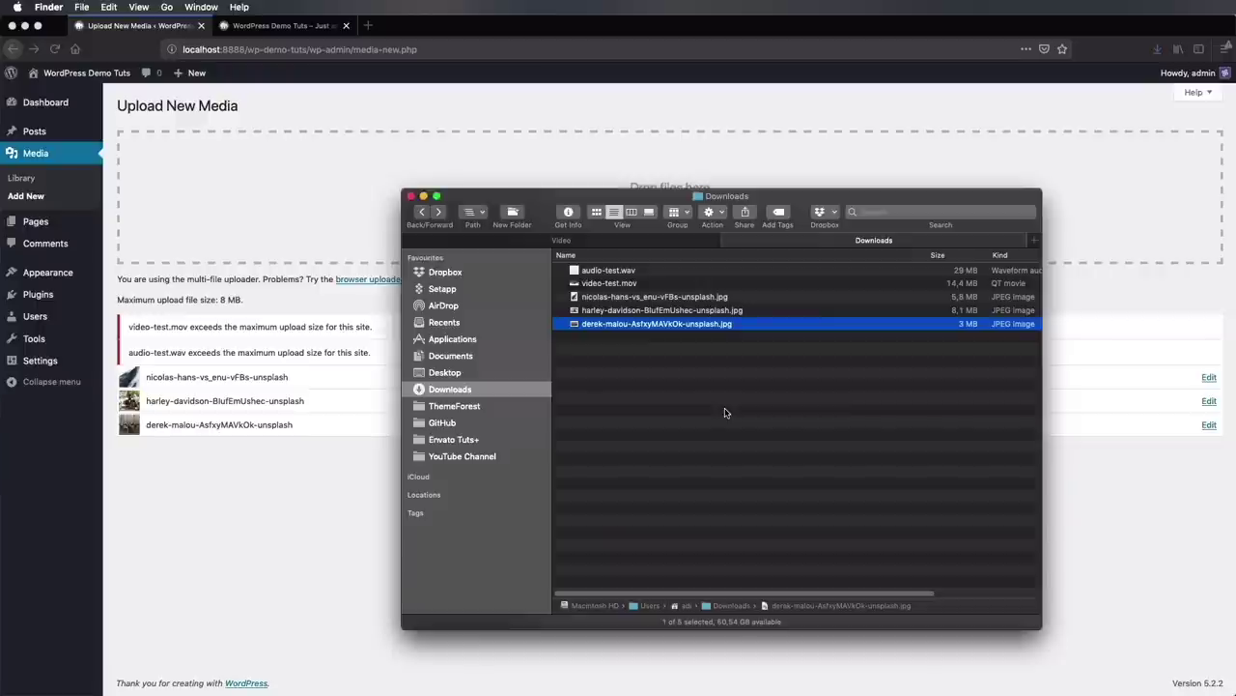
{"action": "left_click", "coordinate": [303, 508]}
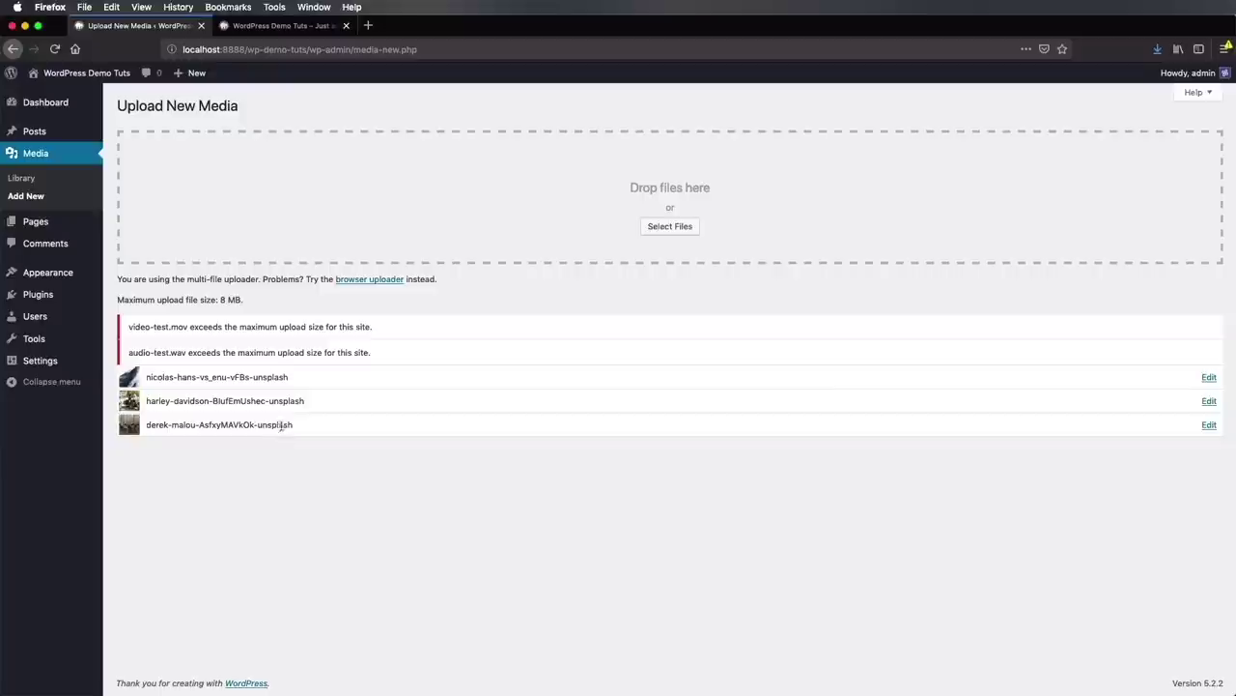
{"action": "left_click", "coordinate": [21, 178]}
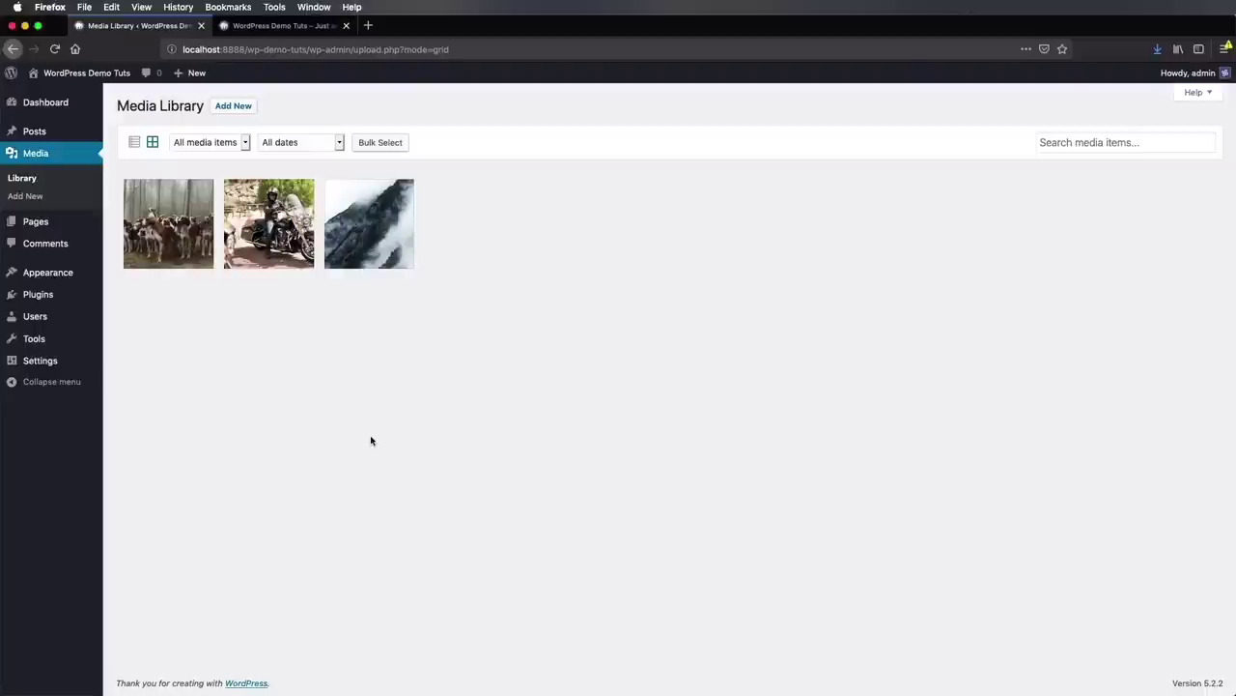
- Browse the media type and date filters, keeping all dates shown
{"action": "left_click", "coordinate": [224, 148]}
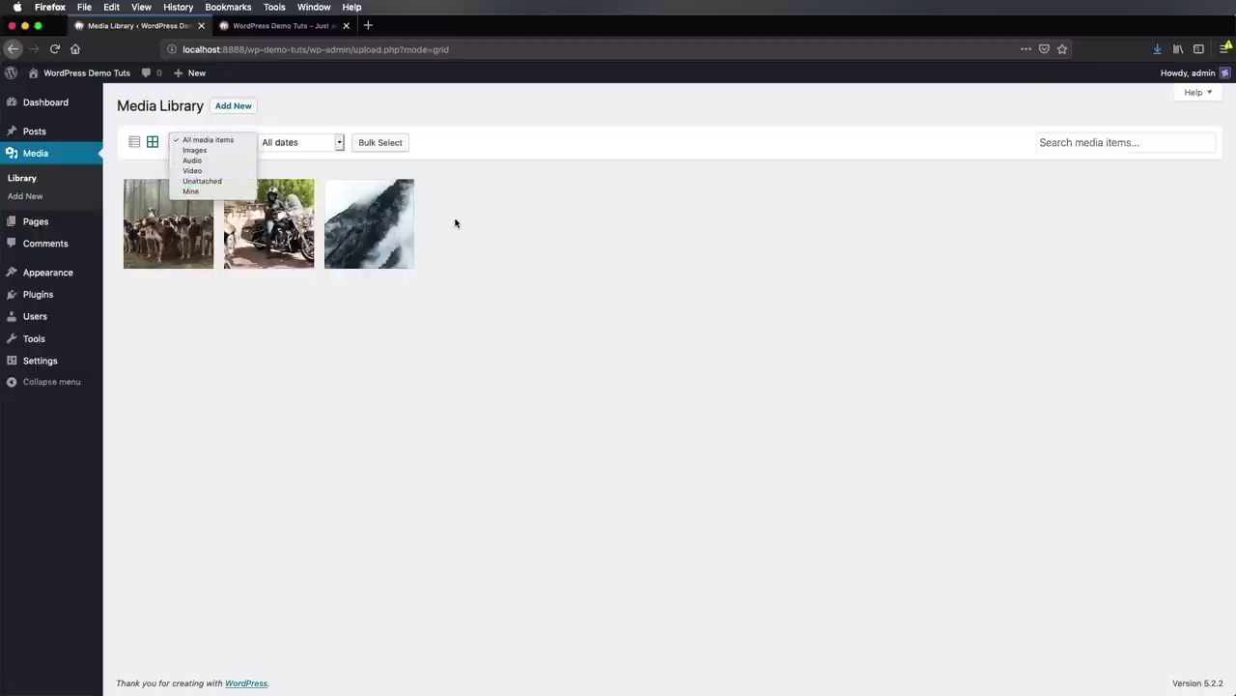
{"action": "left_click", "coordinate": [455, 219]}
{"action": "left_click", "coordinate": [221, 141]}
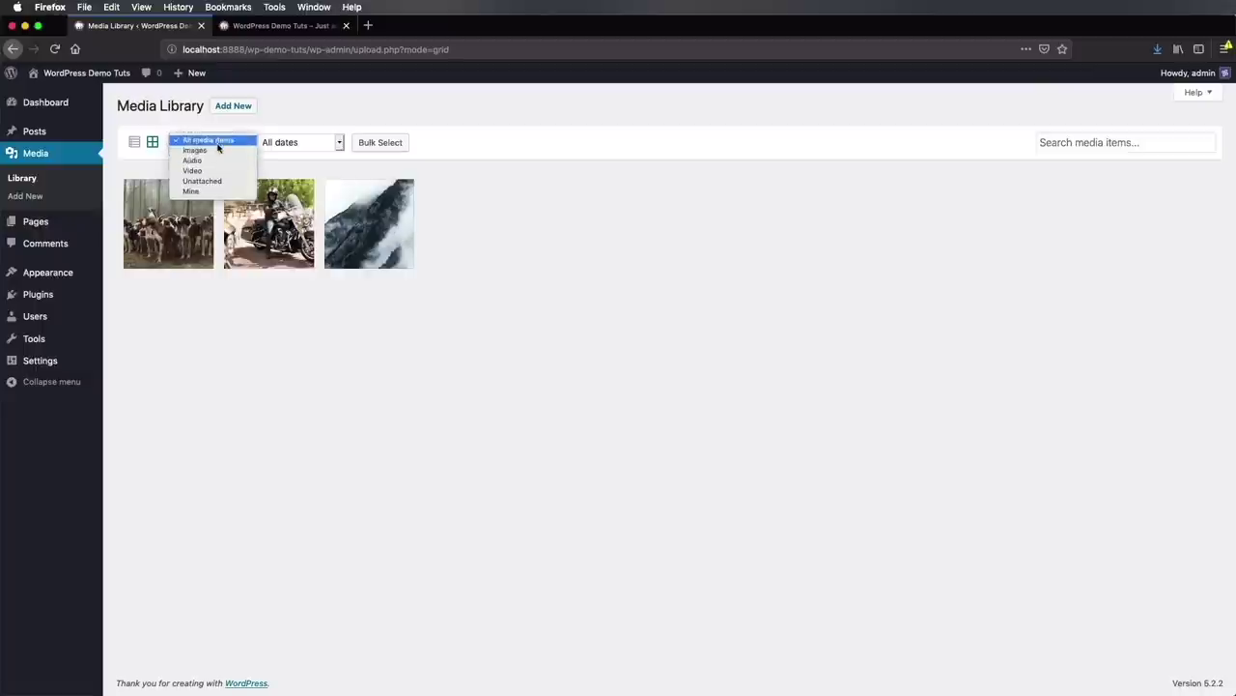
{"action": "left_click", "coordinate": [450, 196]}
{"action": "left_click", "coordinate": [298, 143]}
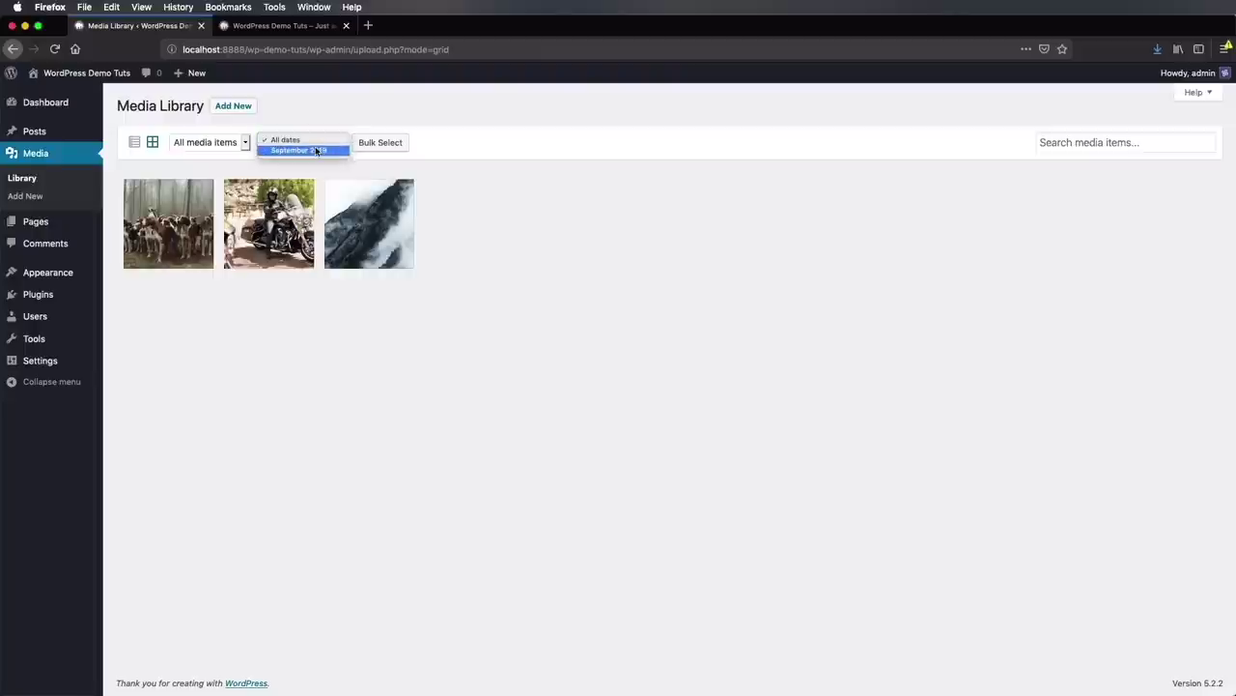
{"action": "left_click", "coordinate": [471, 175]}
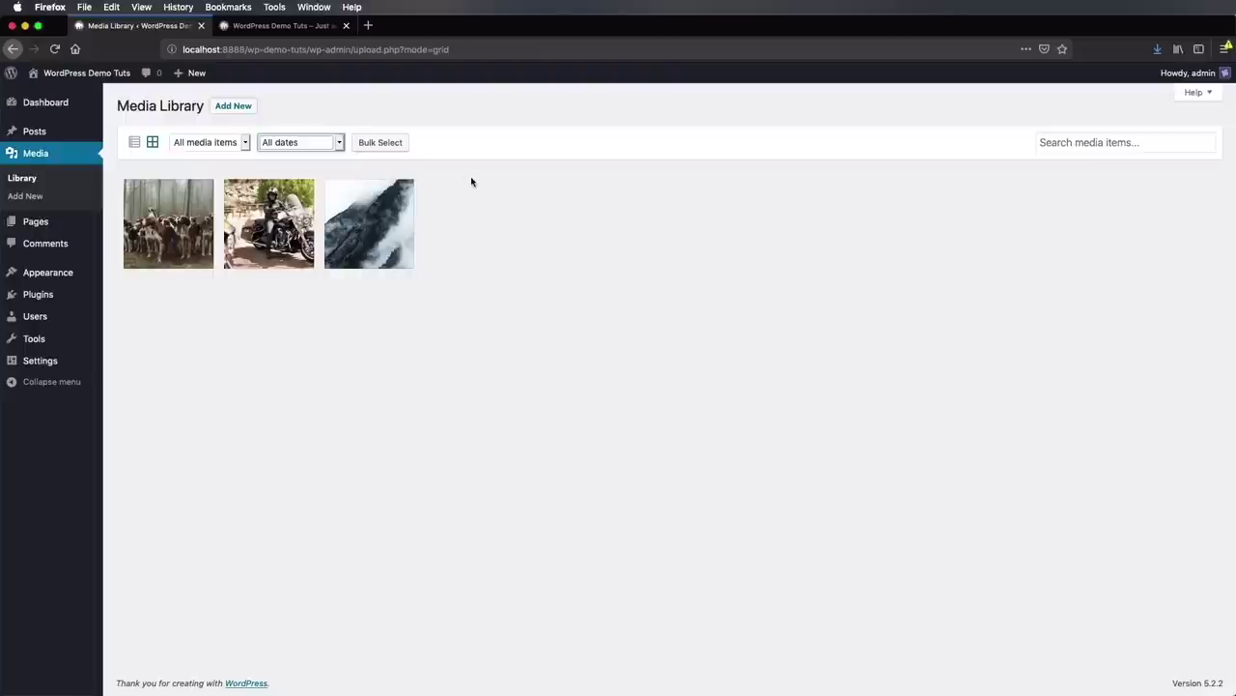
- Bulk-select the motorcycle and mountain photos, then cancel without deleting anything
{"action": "left_click", "coordinate": [377, 145]}
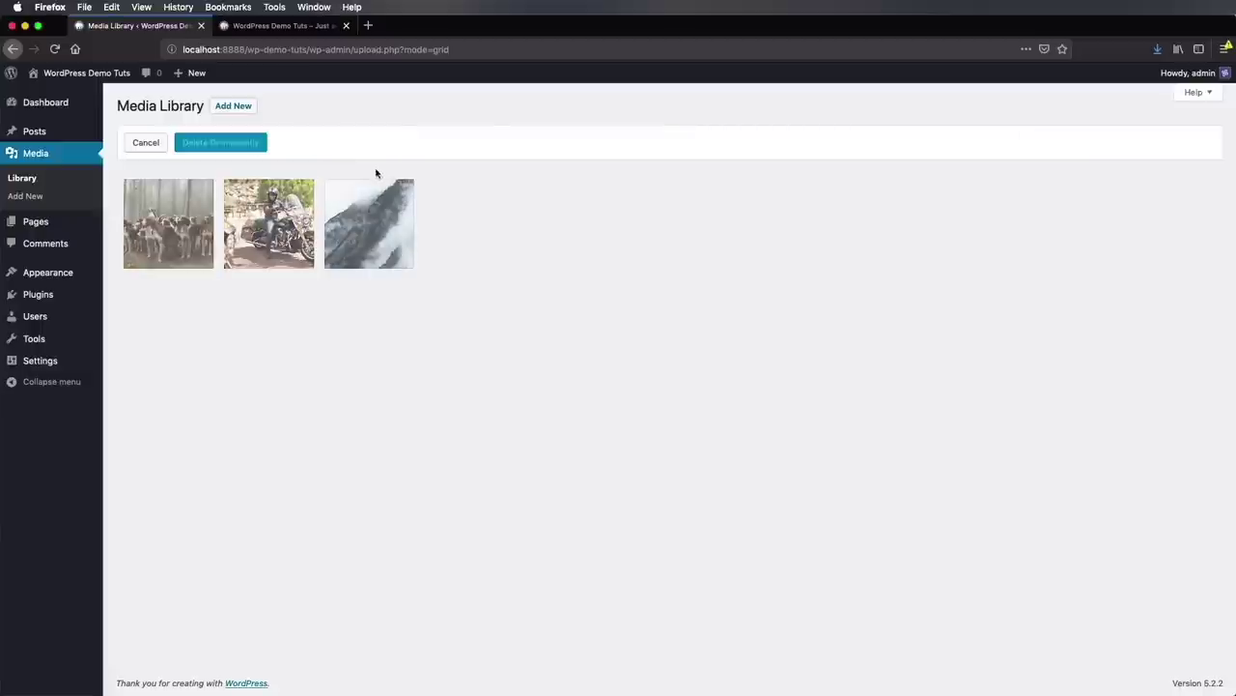
{"action": "left_click", "coordinate": [280, 231]}
{"action": "left_click", "coordinate": [369, 222]}
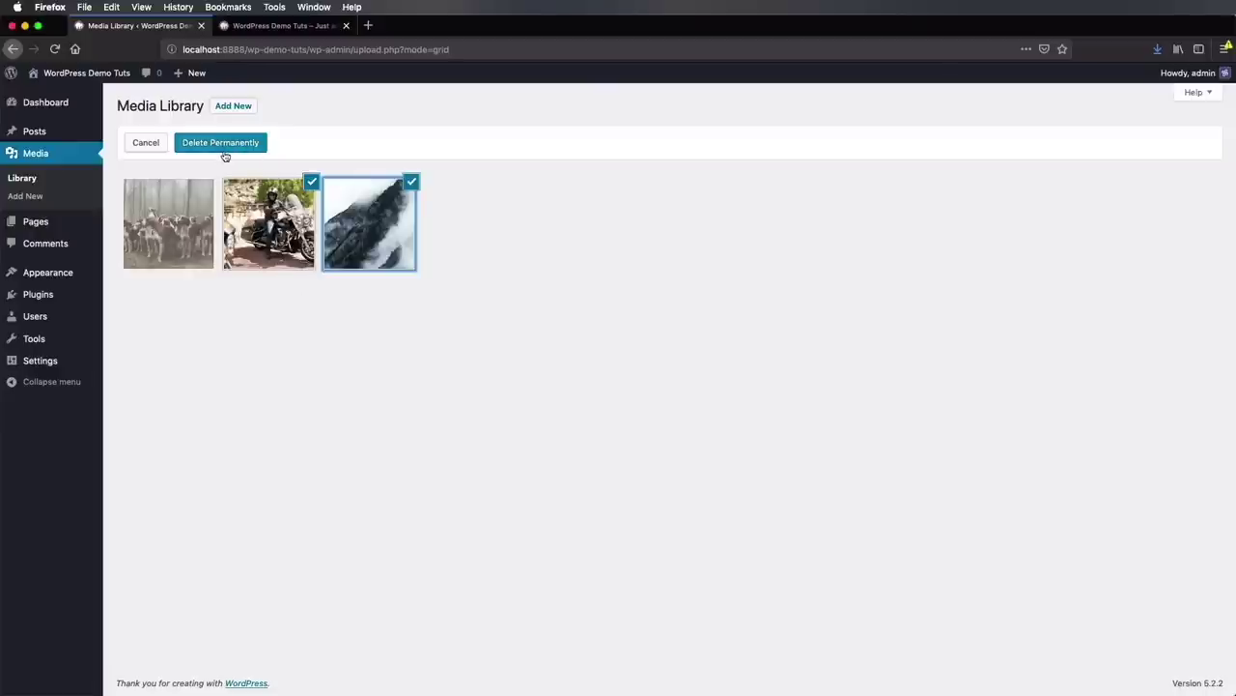
{"action": "left_click", "coordinate": [145, 147]}
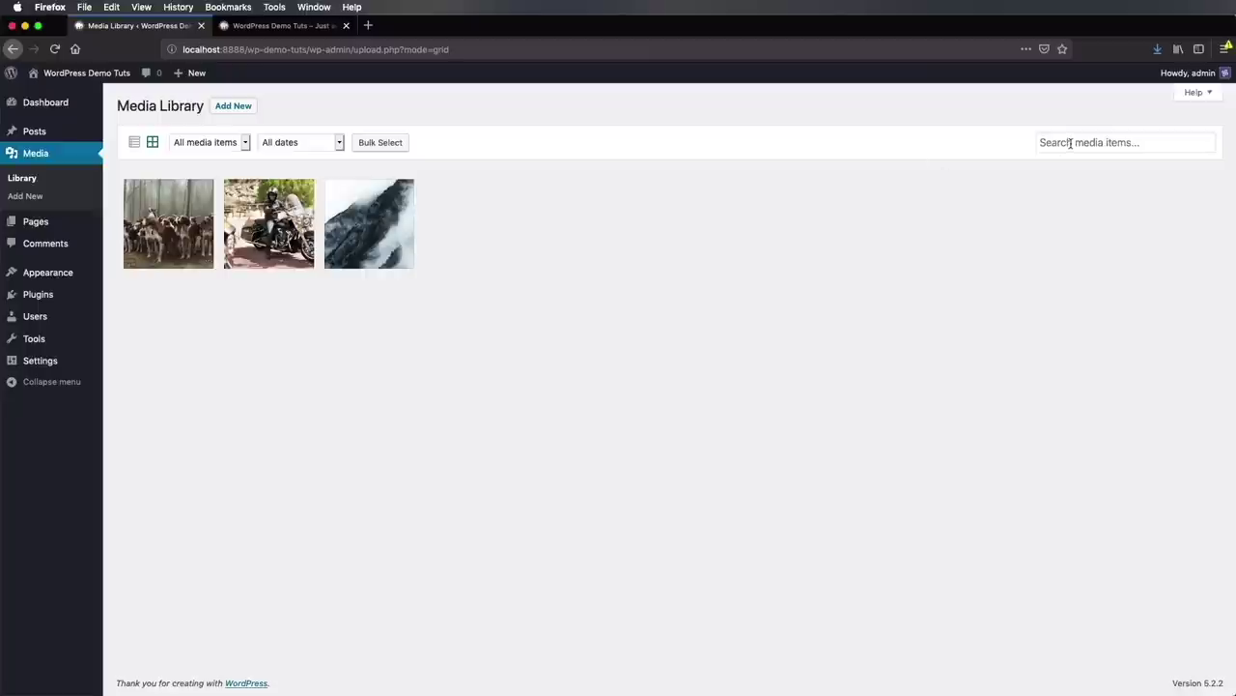
- Search the media for 'dog', clear the search, and open the dog photo's details
{"action": "left_click", "coordinate": [1070, 143]}
{"action": "type", "text": "dog"}
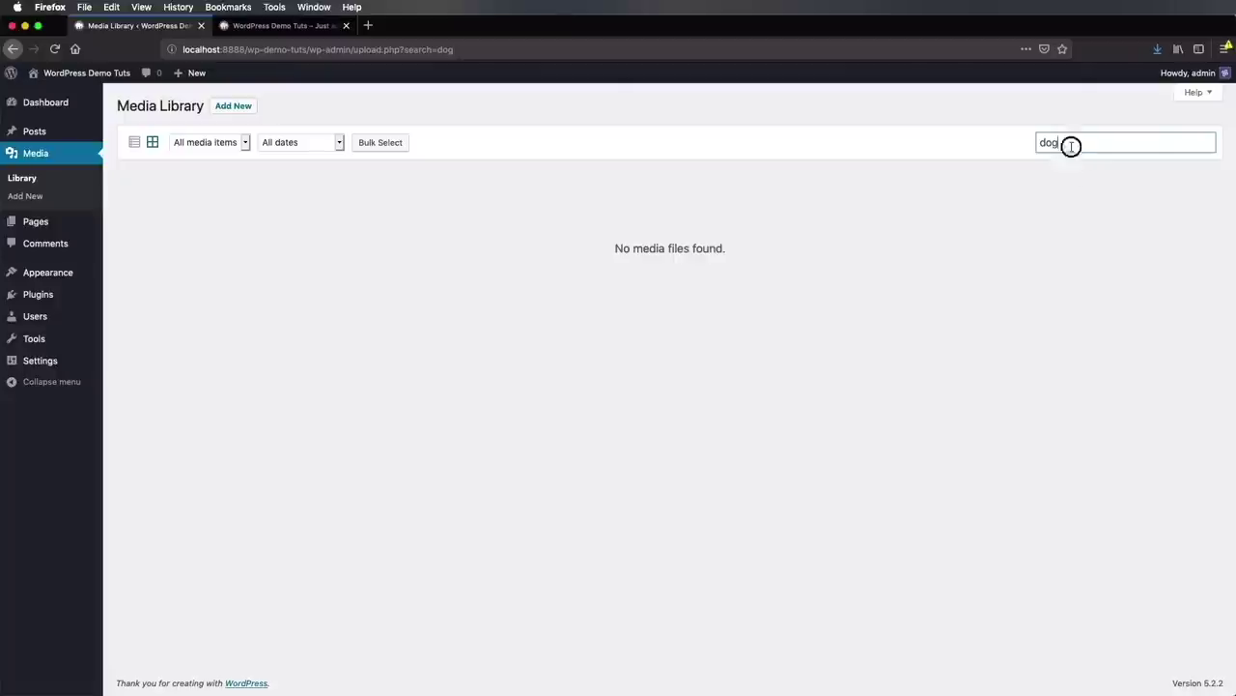
{"action": "left_click_drag", "start_coordinate": [1071, 143], "coordinate": [1032, 146]}
{"action": "key", "text": "BackSpace"}
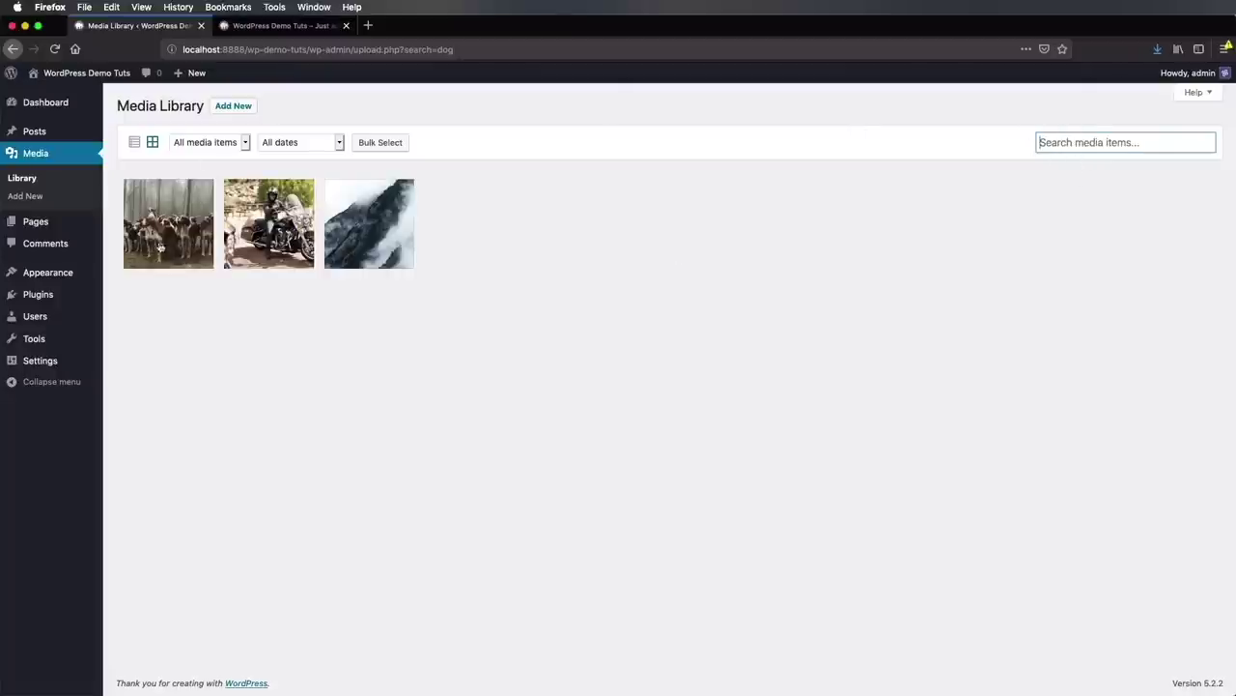
{"action": "left_click", "coordinate": [162, 215]}
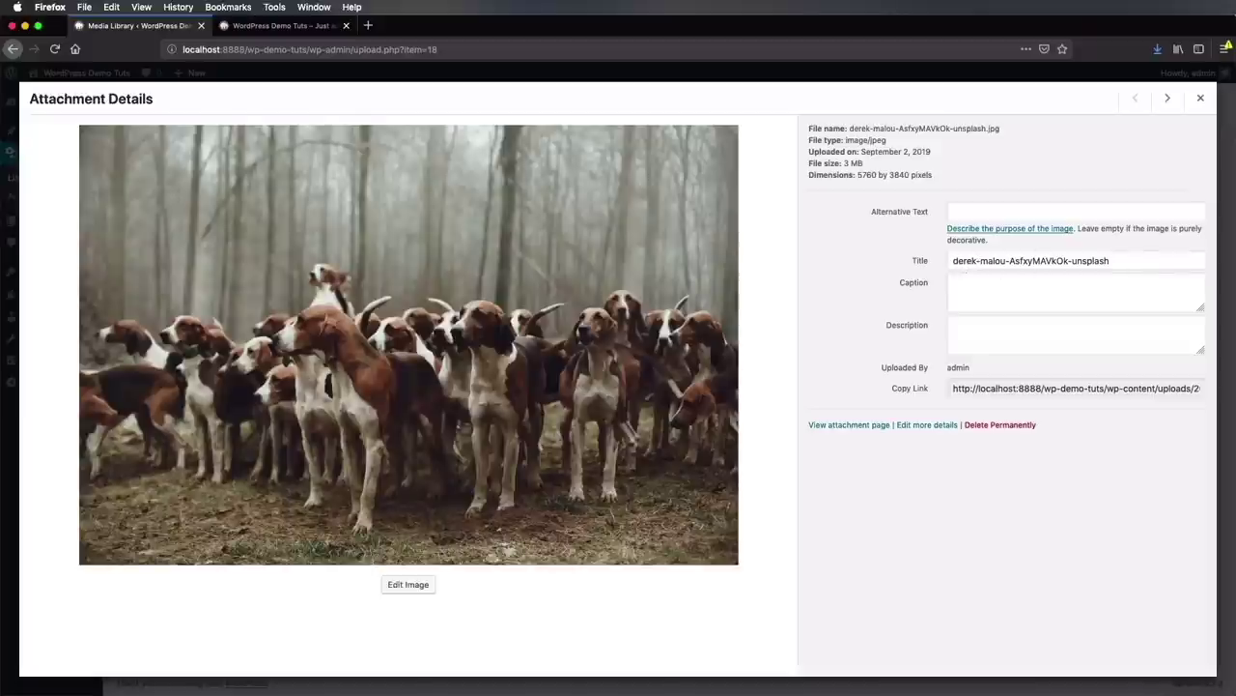
- Search the media for 'dere', clear it, and open the motorcycle photo's details
{"action": "key", "text": "Escape"}
{"action": "left_click", "coordinate": [1074, 145]}
{"action": "type", "text": "derek"}
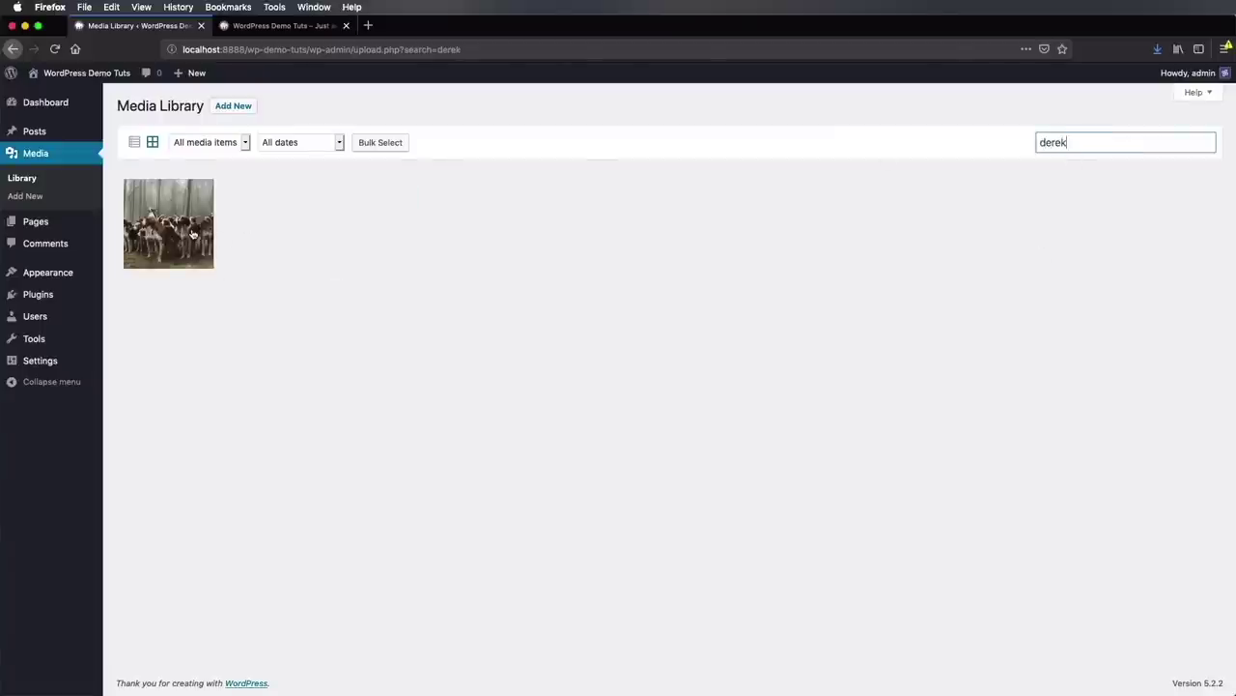
{"action": "double_click", "coordinate": [1080, 142]}
{"action": "key", "text": "BackSpace"}
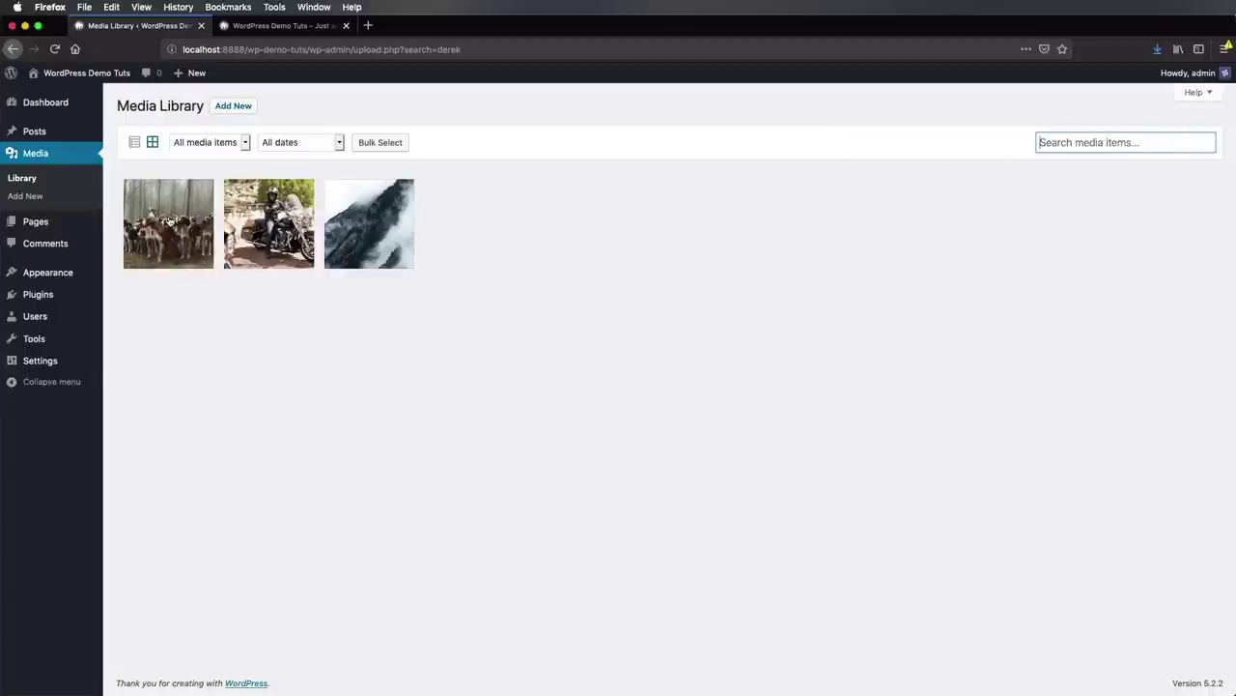
{"action": "left_click", "coordinate": [290, 222]}
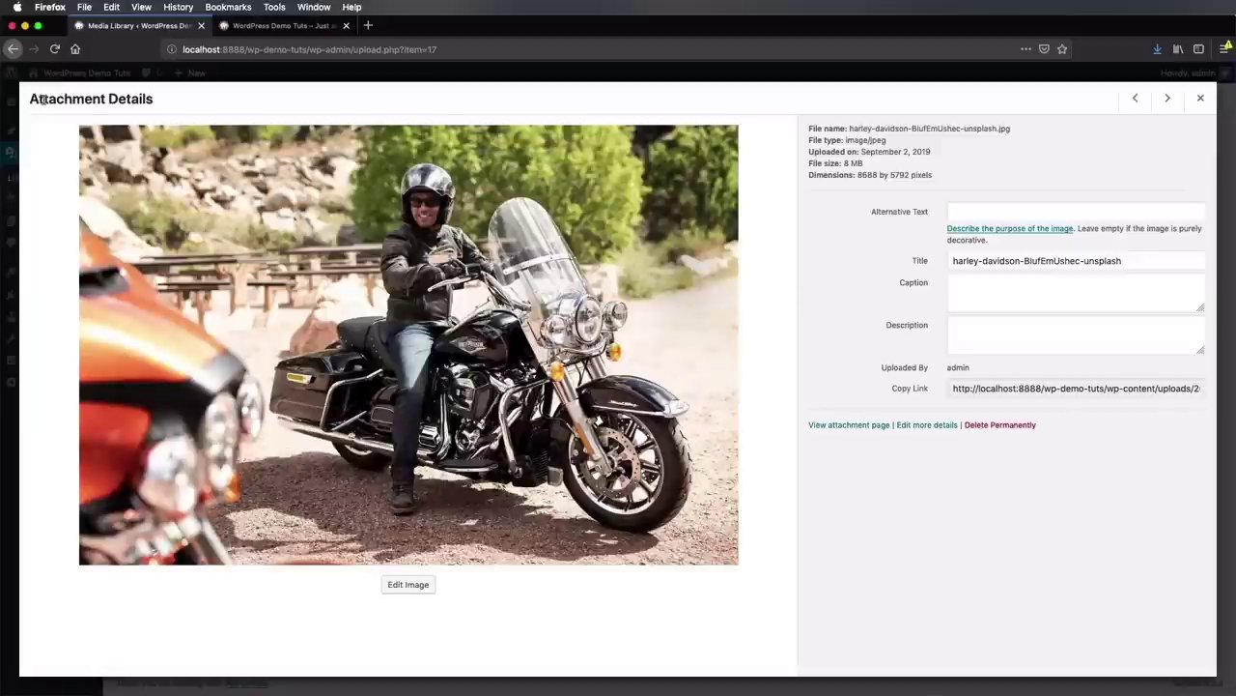
- Inspect the motorcycle image's file name, type, upload date, 8 MB size and 8688×5792 dimensions
{"action": "left_click_drag", "start_coordinate": [31, 100], "coordinate": [184, 103]}
{"action": "left_click", "coordinate": [185, 103]}
{"action": "left_click_drag", "start_coordinate": [848, 127], "coordinate": [1011, 129]}
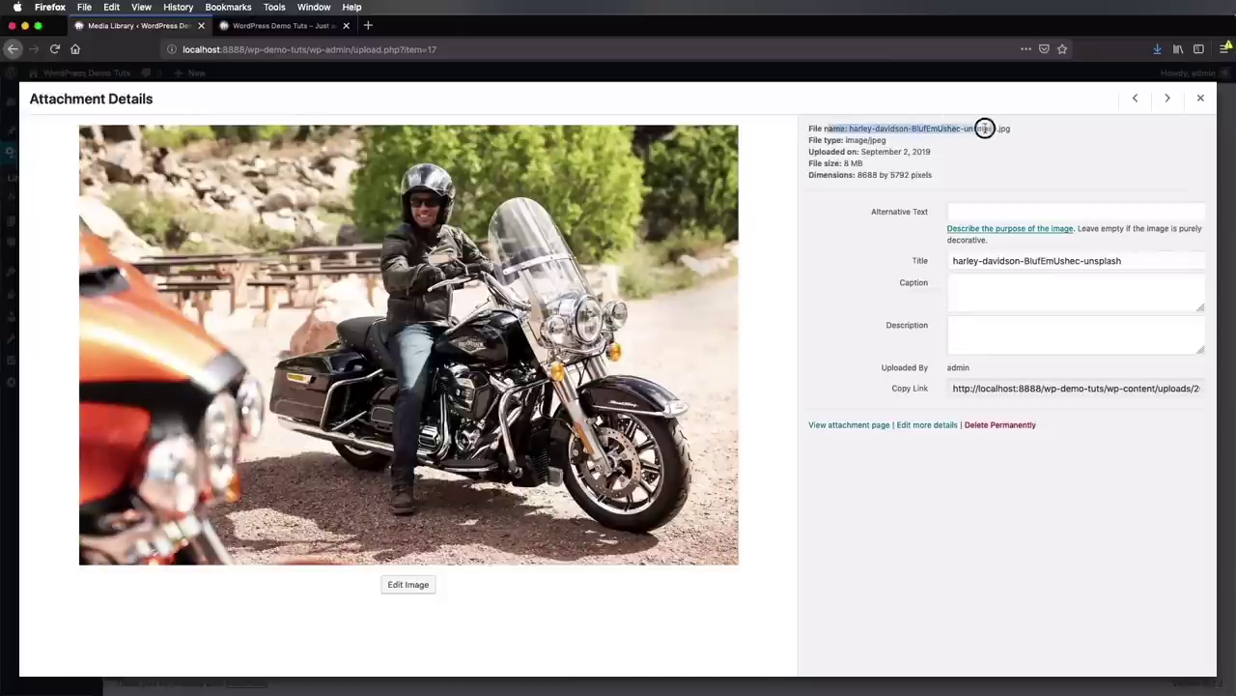
{"action": "left_click_drag", "start_coordinate": [842, 142], "coordinate": [941, 154]}
{"action": "left_click", "coordinate": [943, 155]}
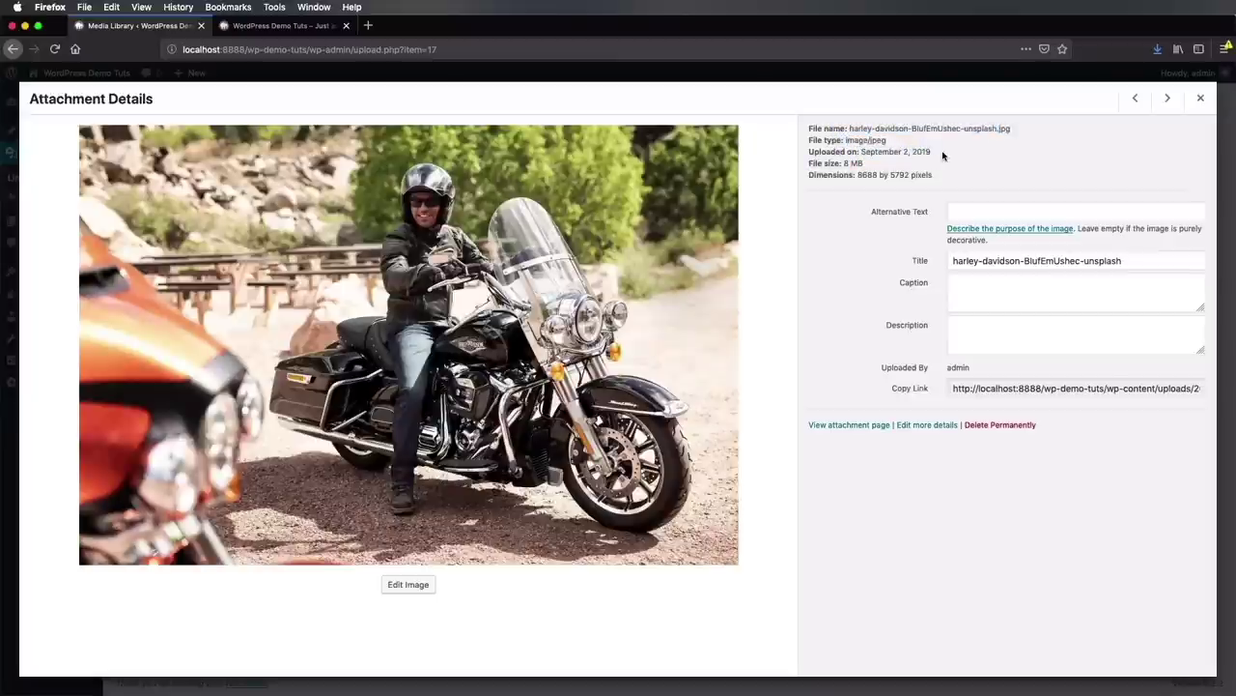
{"action": "left_click_drag", "start_coordinate": [817, 158], "coordinate": [947, 180]}
{"action": "left_click", "coordinate": [858, 164]}
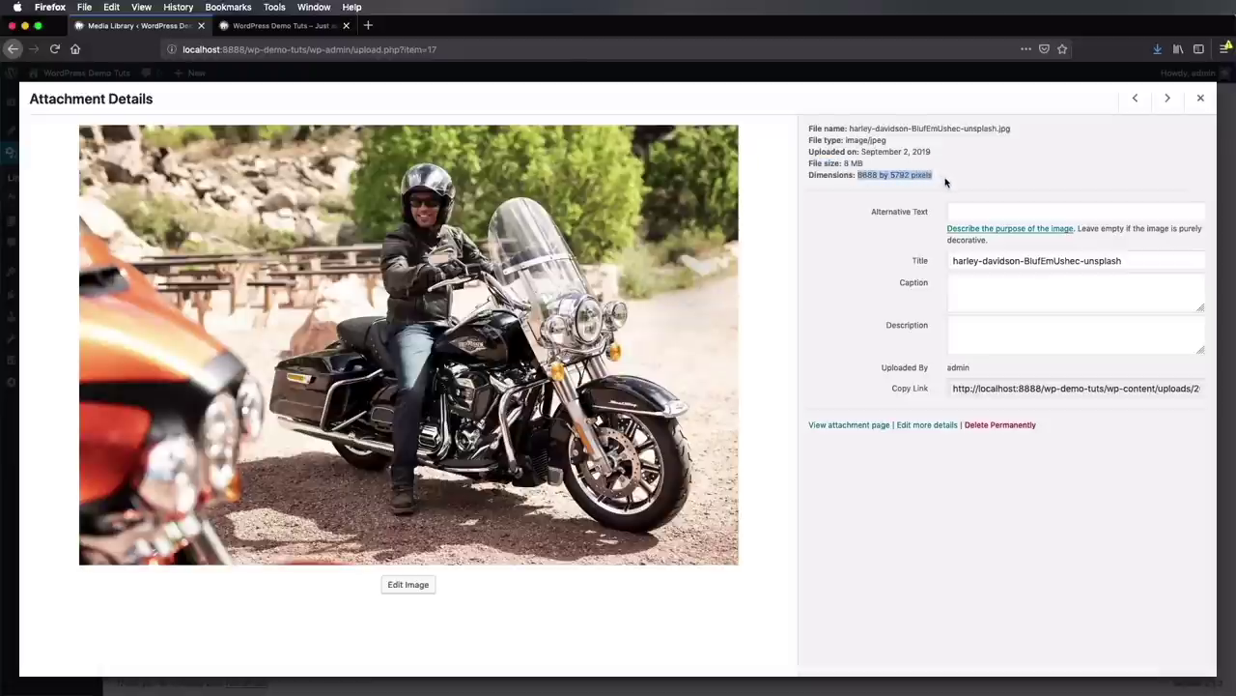
{"action": "left_click", "coordinate": [944, 179]}
- Review the alt text, caption, description and file URL fields, then open 'Edit more details'
{"action": "left_click", "coordinate": [976, 210]}
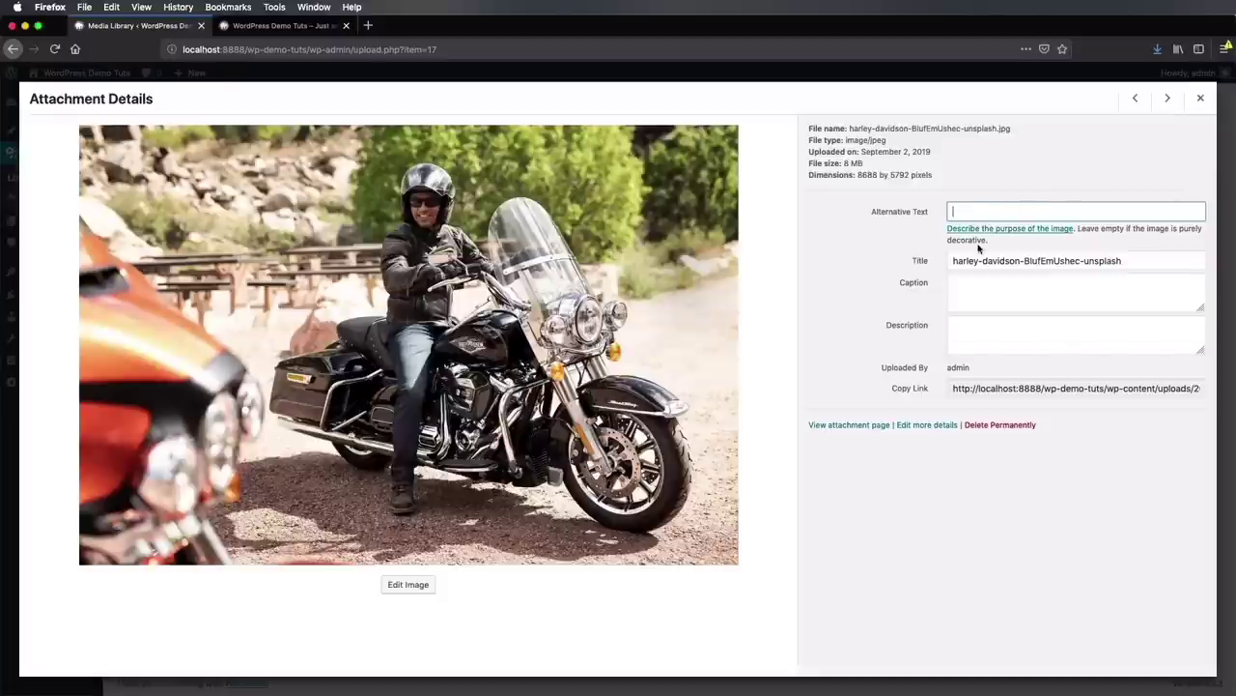
{"action": "left_click", "coordinate": [965, 282]}
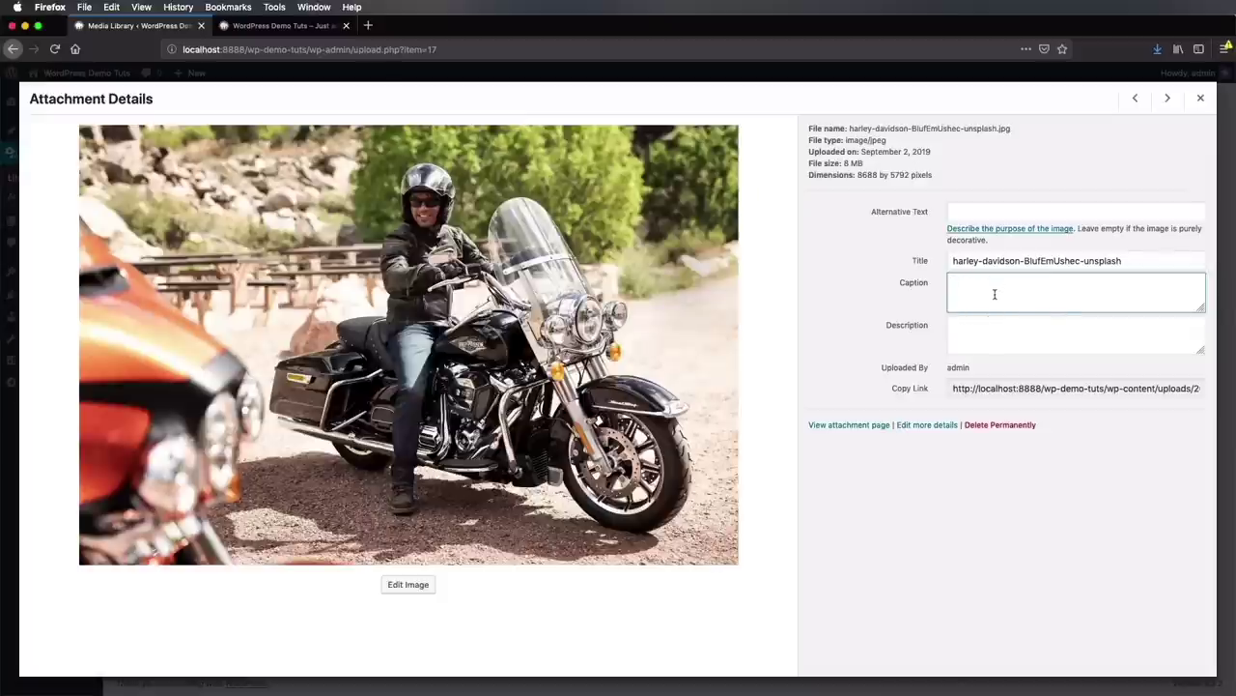
{"action": "left_click", "coordinate": [984, 334]}
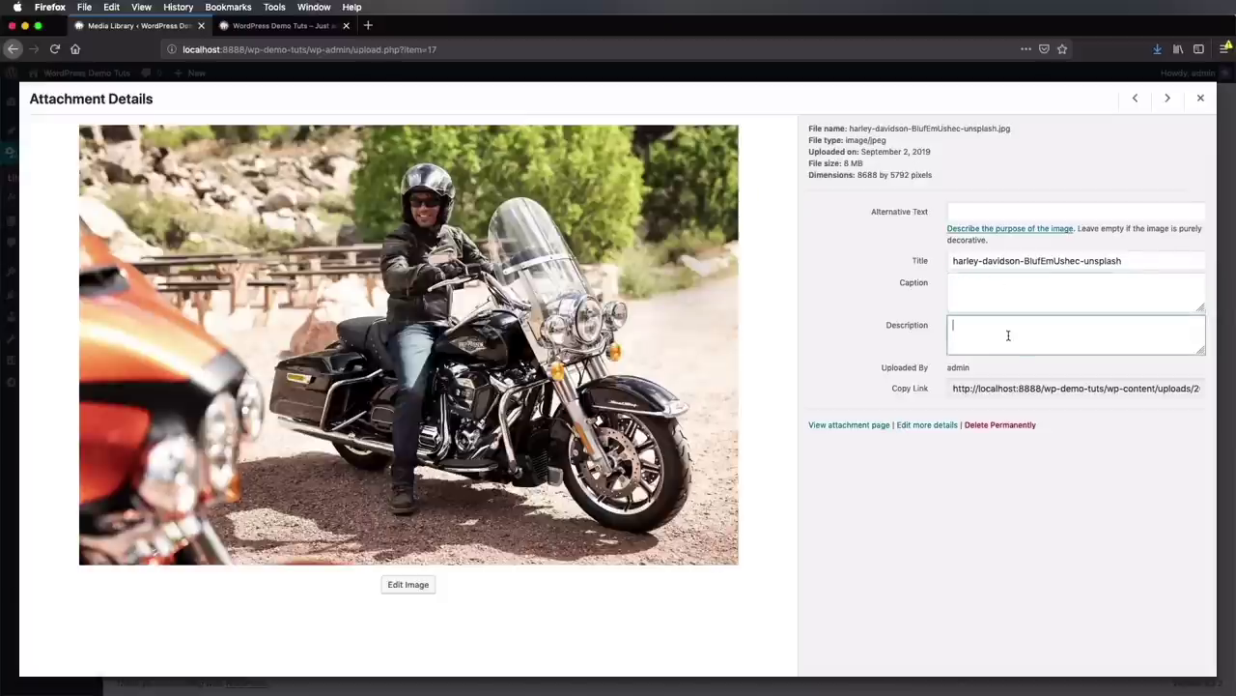
{"action": "left_click", "coordinate": [956, 367]}
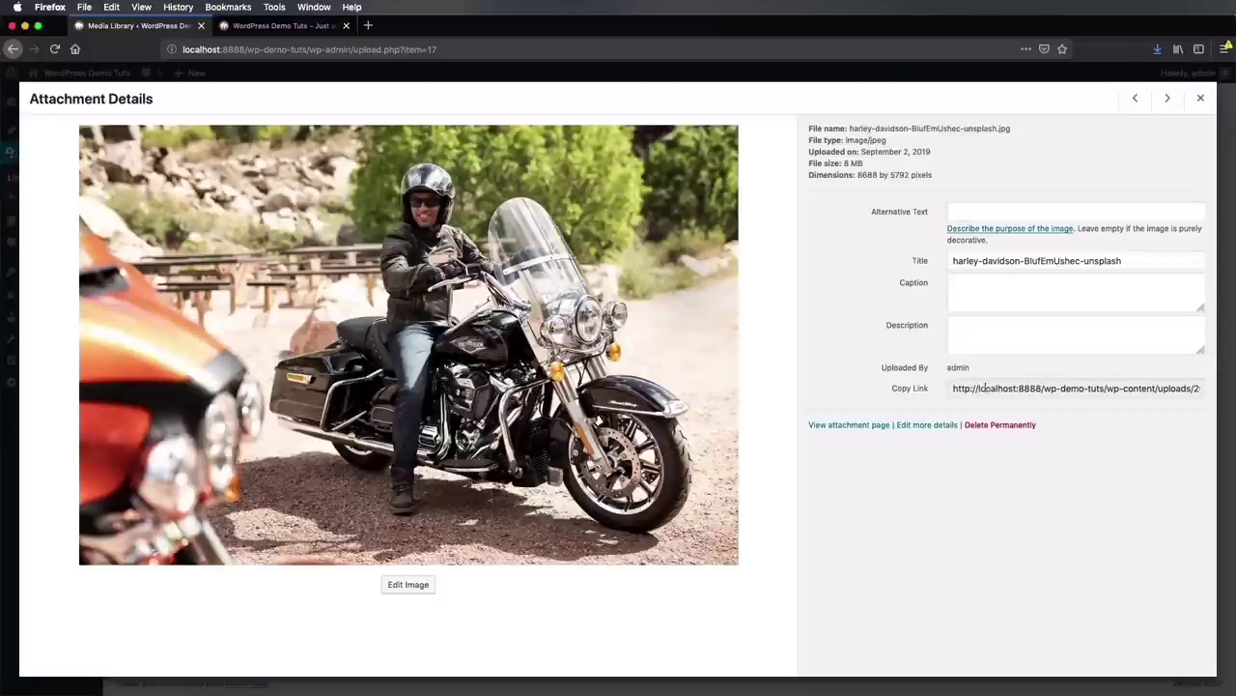
{"action": "left_click_drag", "start_coordinate": [956, 387], "coordinate": [1212, 389]}
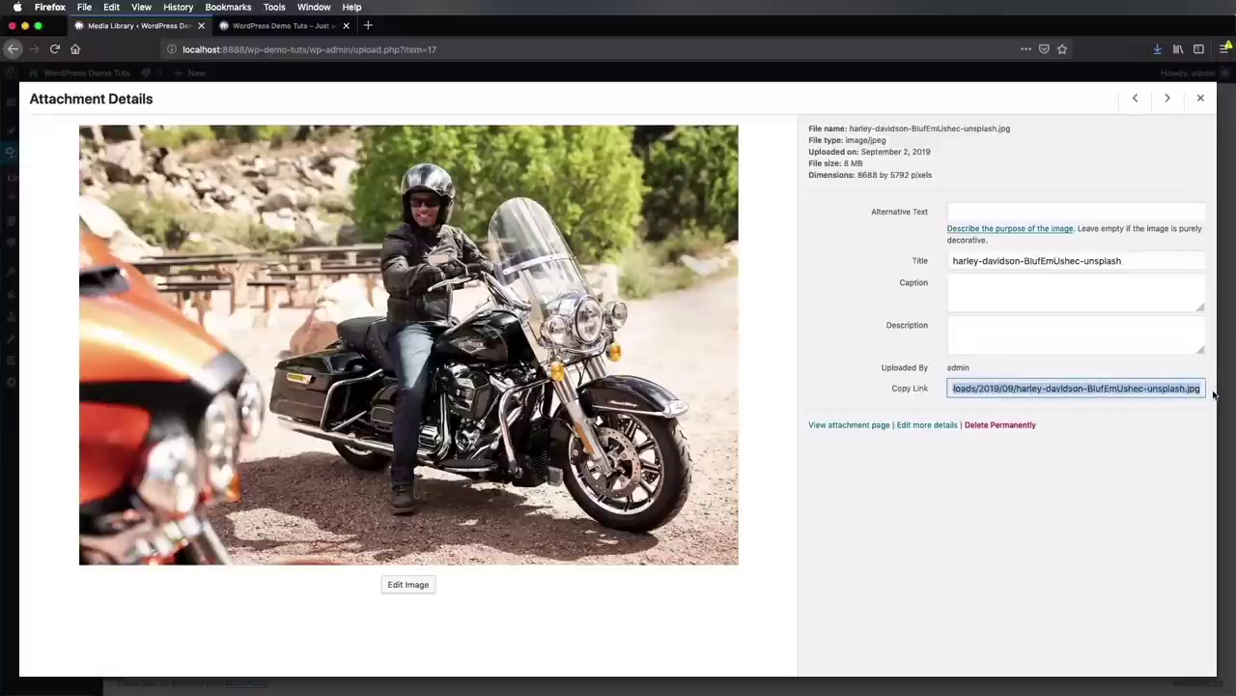
{"action": "left_click", "coordinate": [1083, 471]}
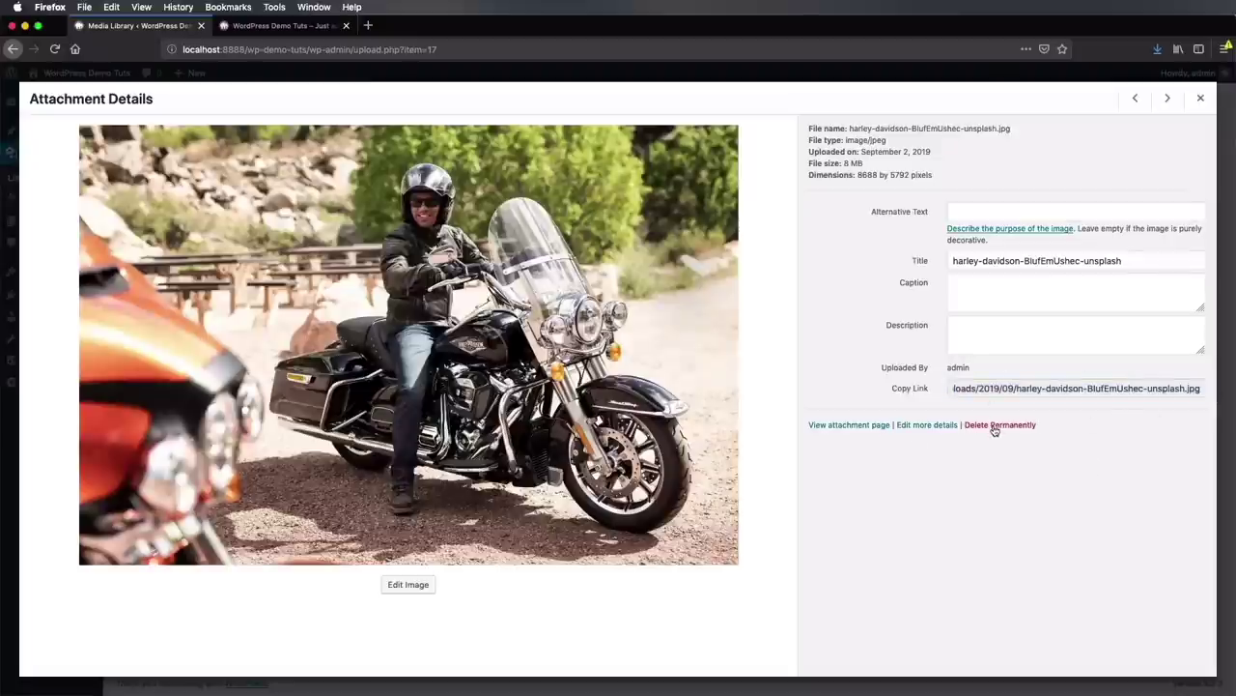
{"action": "left_click", "coordinate": [921, 427]}
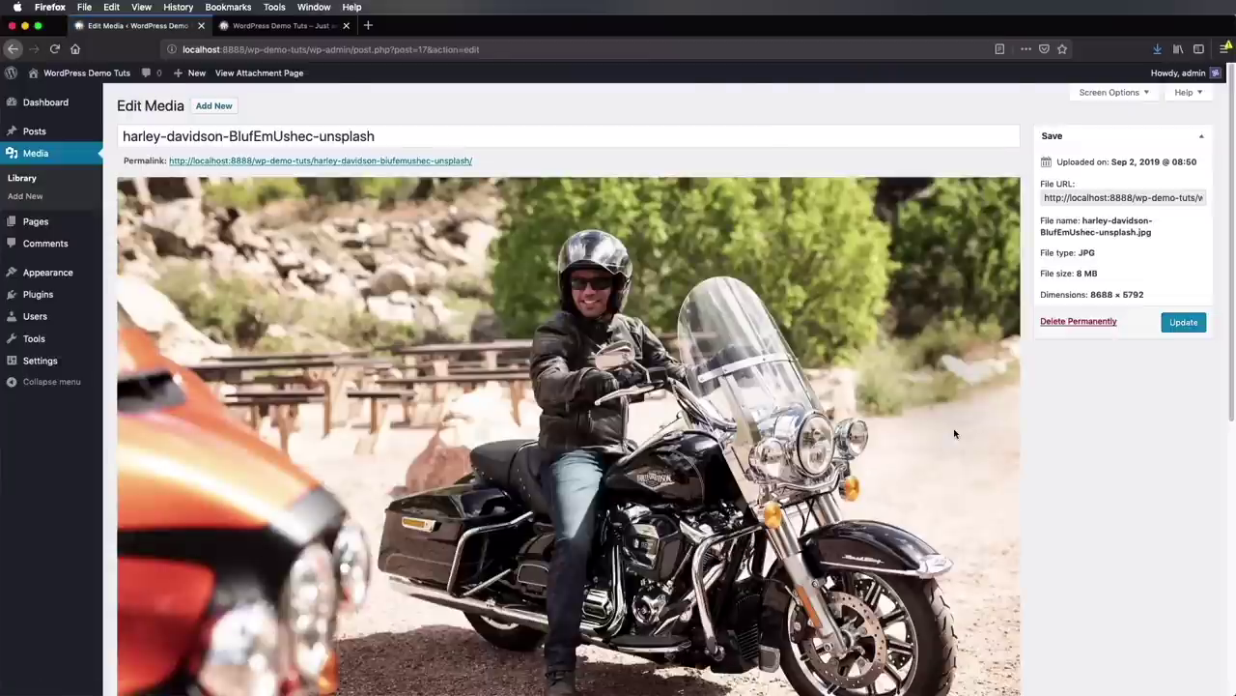
- View the motorcycle photo's public attachment page, then go back to its Attachment Details
{"action": "scroll", "coordinate": [955, 434], "scroll_direction": "down", "scroll_amount": 10}
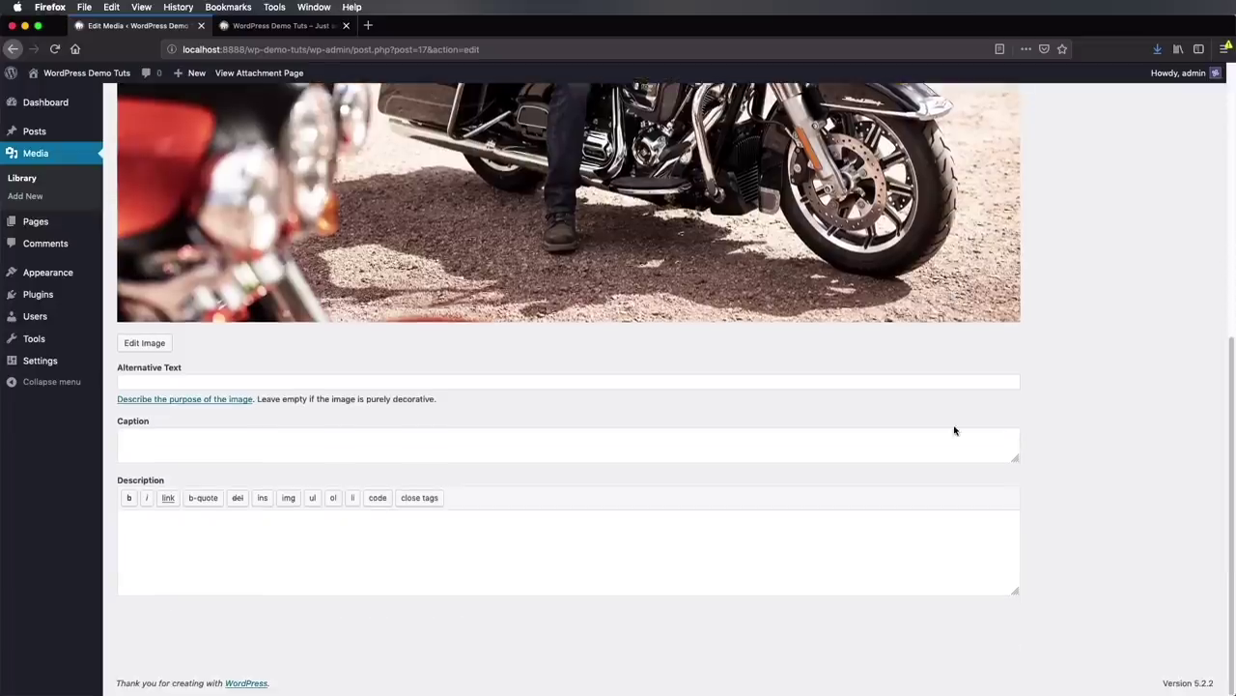
{"action": "scroll", "coordinate": [955, 430], "scroll_direction": "up", "scroll_amount": 10}
{"action": "key", "text": "super+Left"}
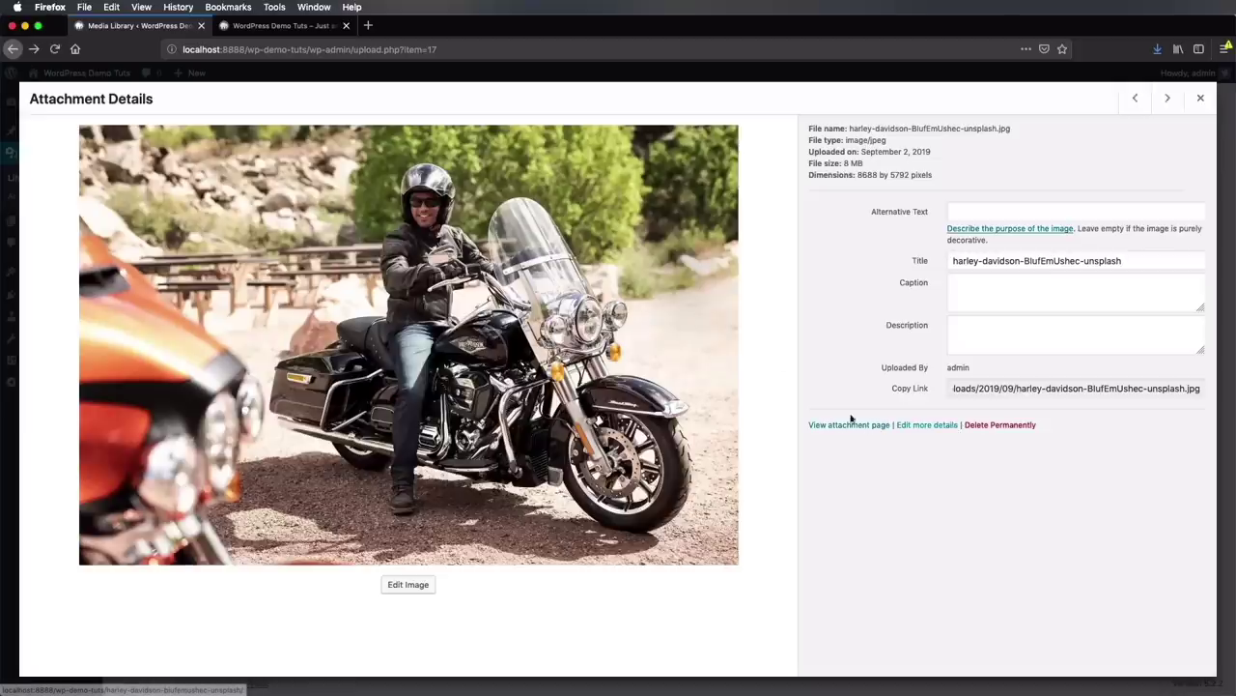
{"action": "left_click", "coordinate": [843, 426]}
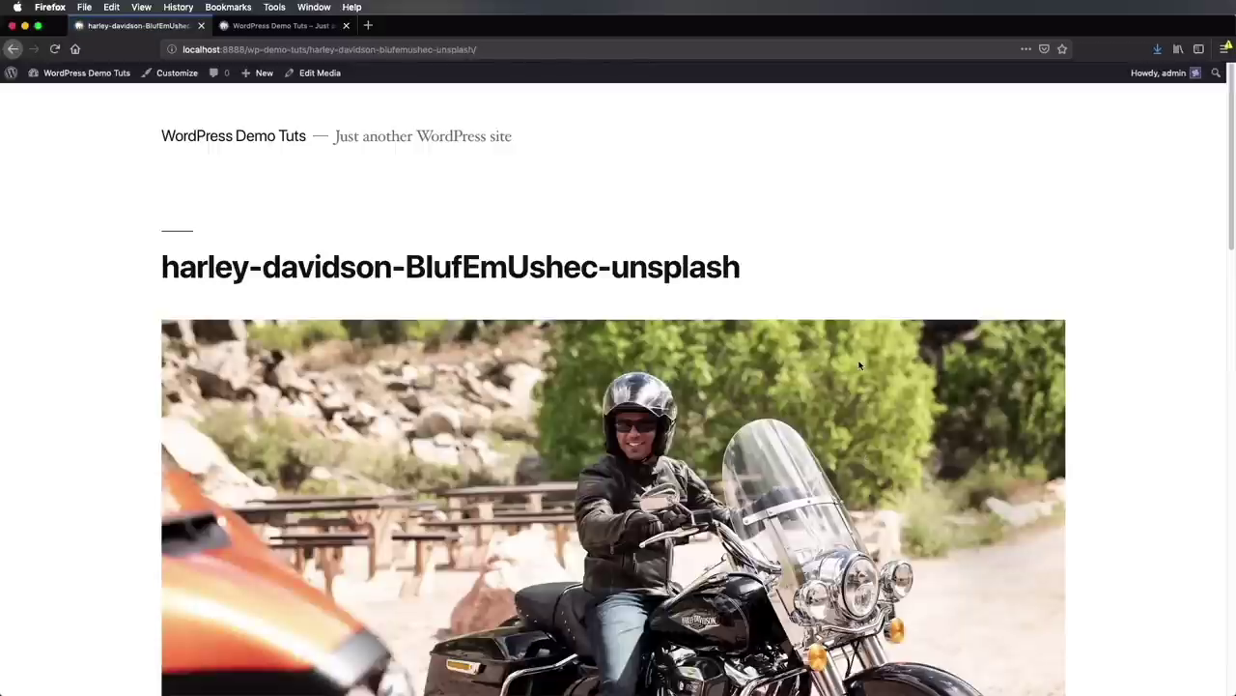
{"action": "key", "text": "super+Left"}
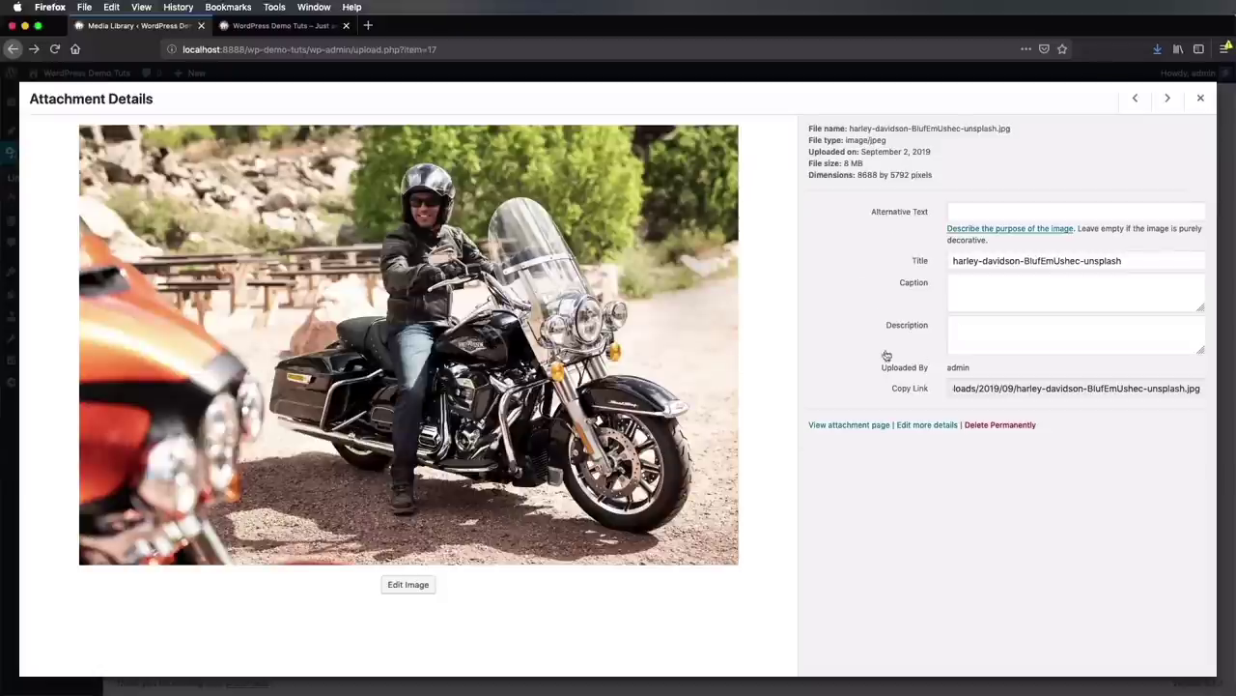
- Draw a roughly 5886 × 5343 crop around the rider, then close the editor without saving
{"action": "left_click", "coordinate": [407, 584]}
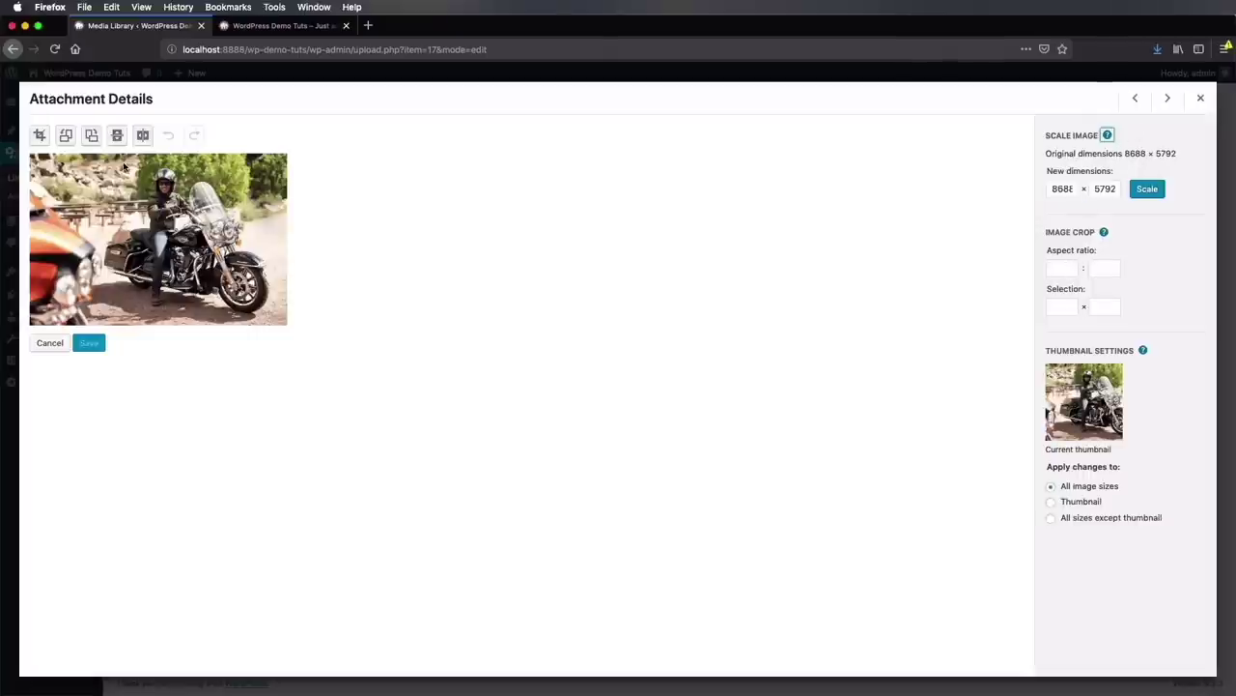
{"action": "left_click_drag", "start_coordinate": [124, 167], "coordinate": [260, 299]}
{"action": "left_click_drag", "start_coordinate": [205, 230], "coordinate": [178, 224]}
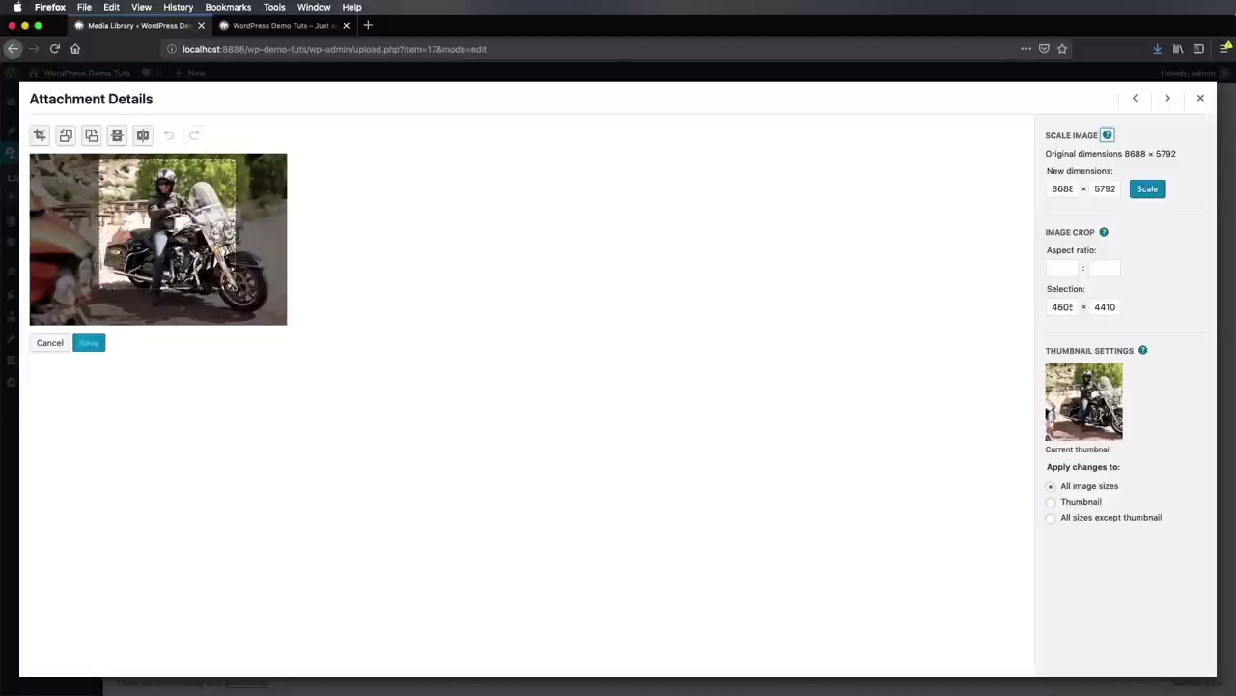
{"action": "left_click_drag", "start_coordinate": [234, 288], "coordinate": [273, 316]}
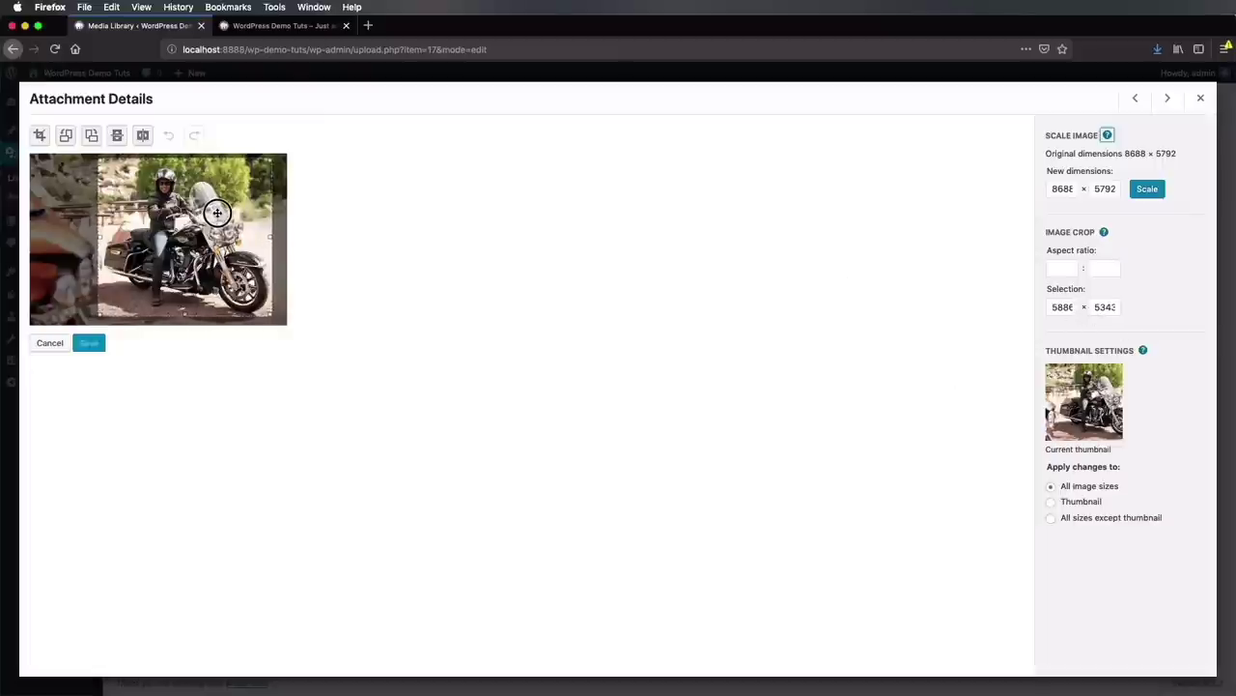
{"action": "left_click_drag", "start_coordinate": [217, 213], "coordinate": [218, 213]}
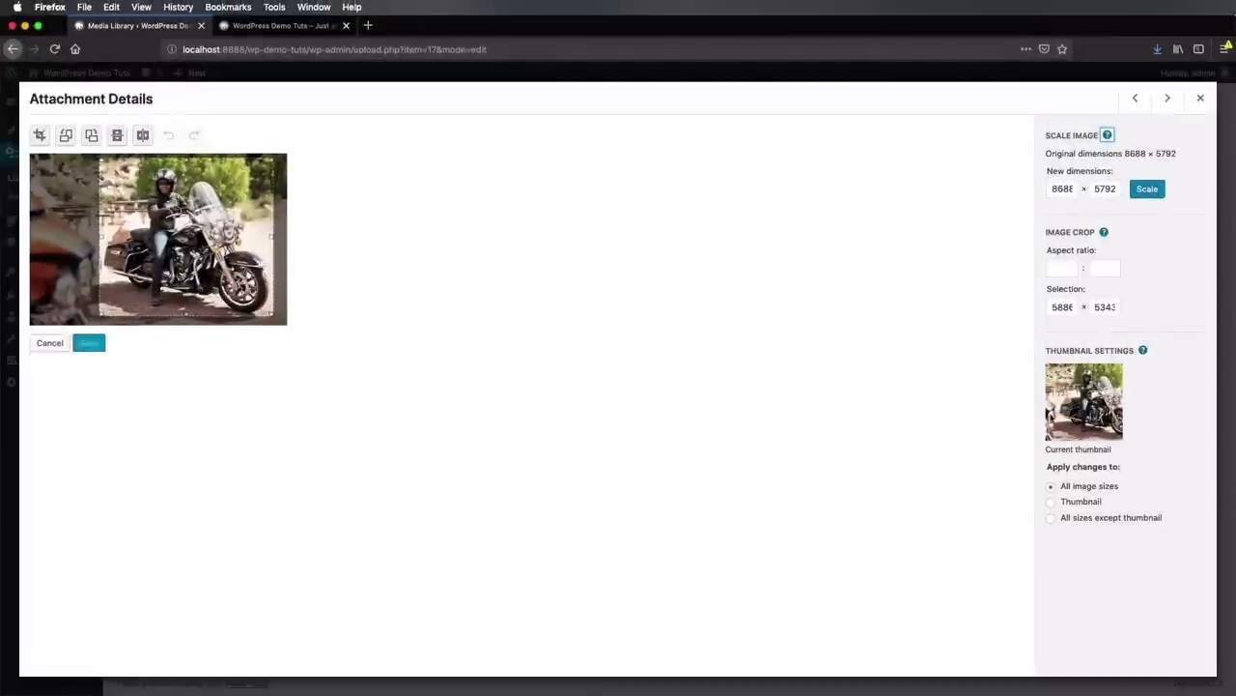
{"action": "key", "text": "Escape"}
{"action": "left_click", "coordinate": [500, 344]}
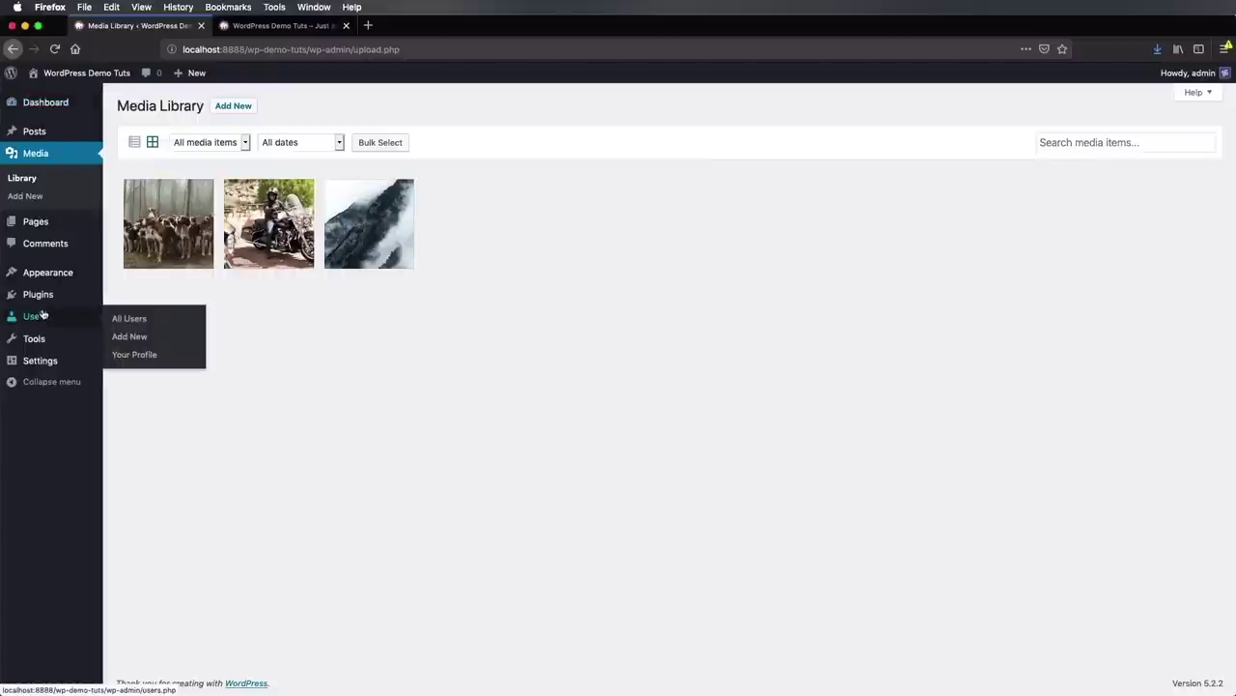
- Open the Hello world! post and insert an Image block below the welcome paragraph
{"action": "mouse_move", "coordinate": [45, 224]}
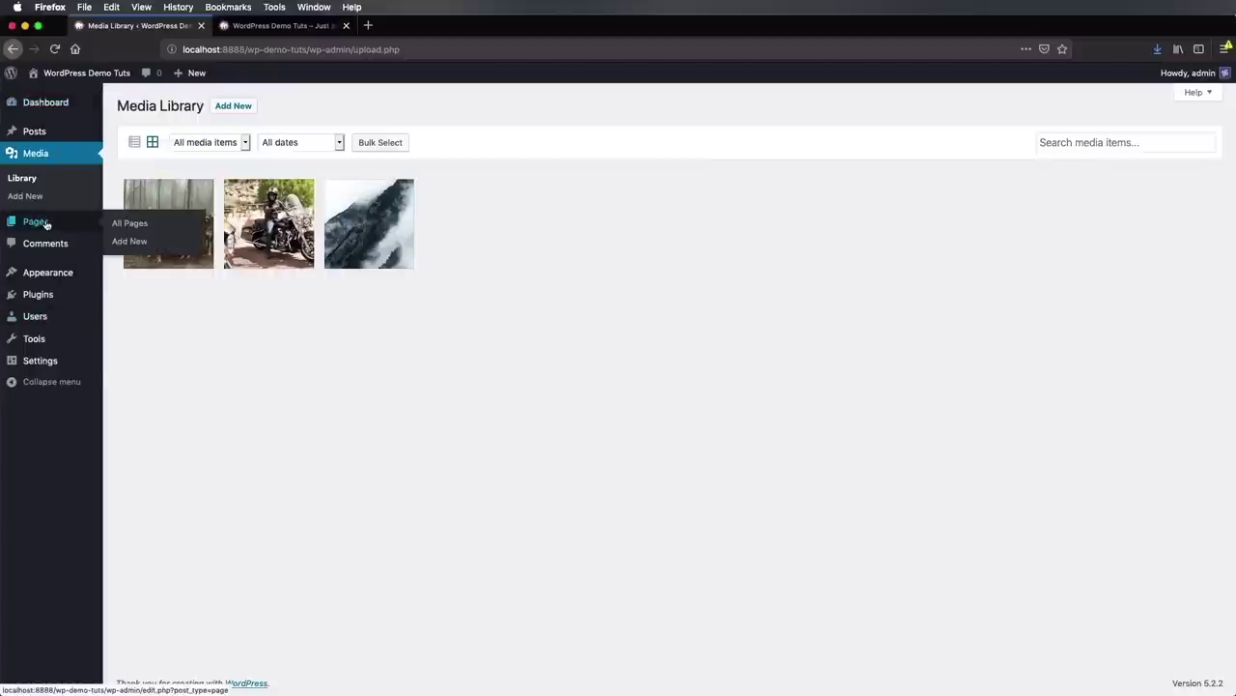
{"action": "left_click", "coordinate": [41, 132]}
{"action": "left_click", "coordinate": [166, 201]}
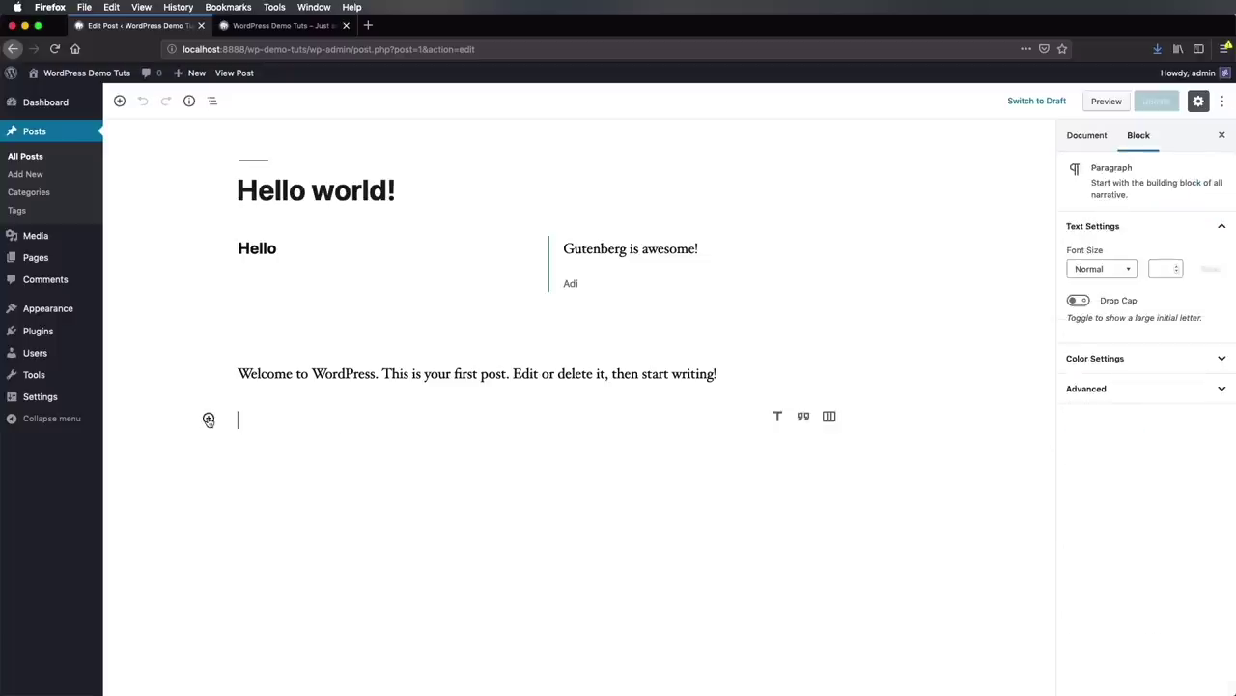
{"action": "left_click", "coordinate": [208, 420]}
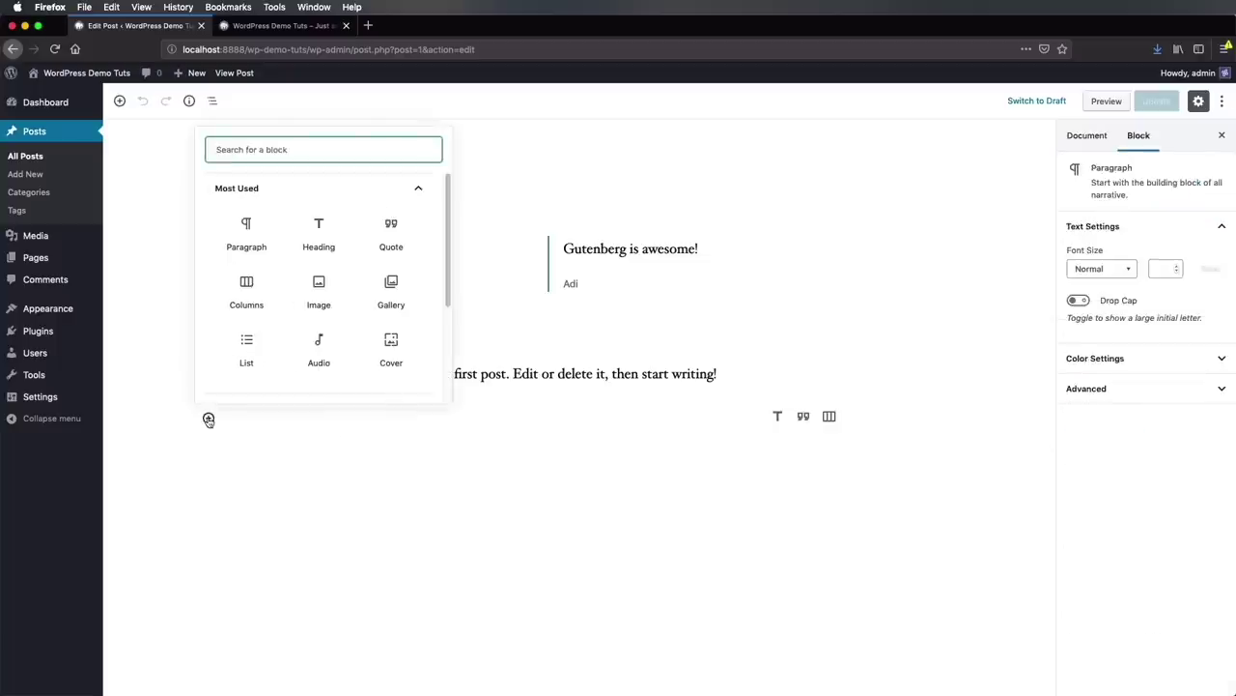
{"action": "type", "text": "image"}
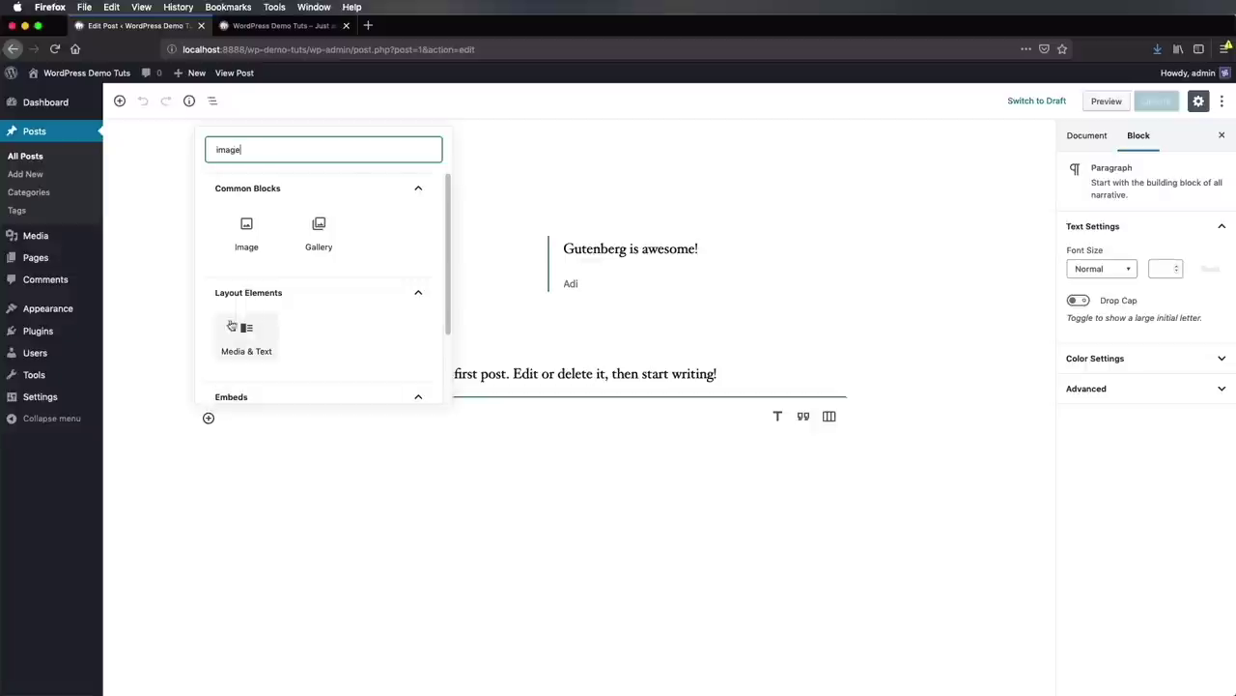
{"action": "left_click", "coordinate": [247, 237]}
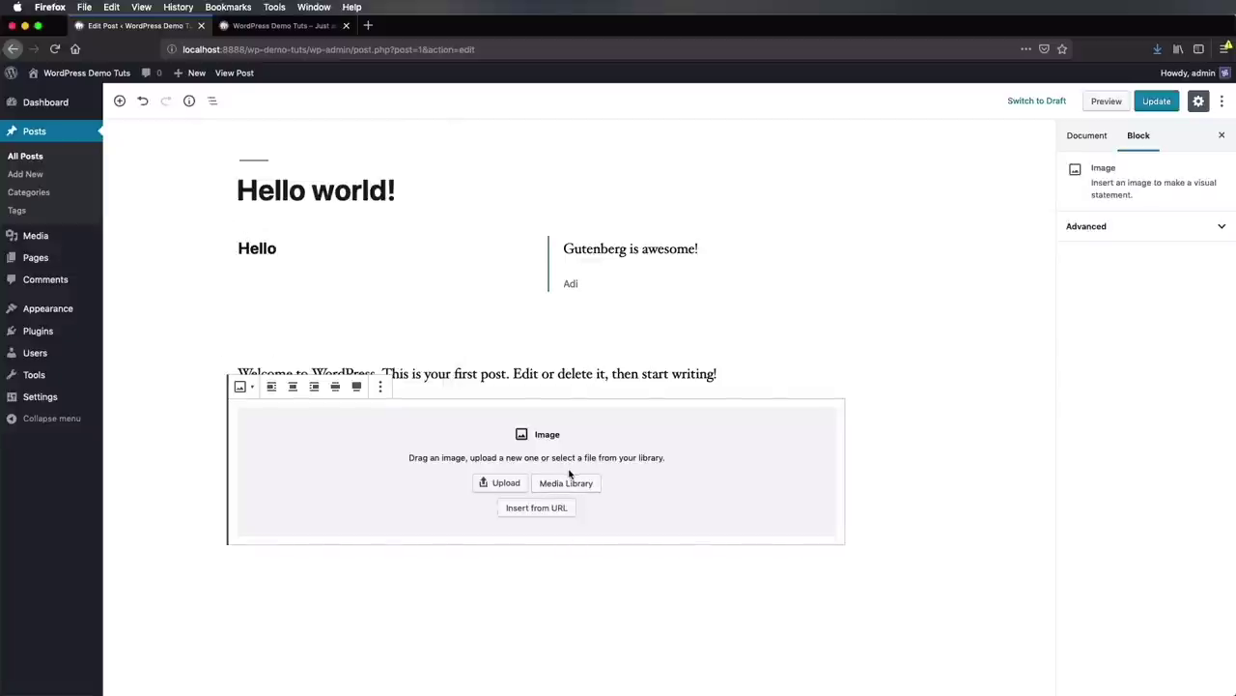
- Fill the Image block with the dog photo from the Media Library and update the post
{"action": "left_click", "coordinate": [569, 483]}
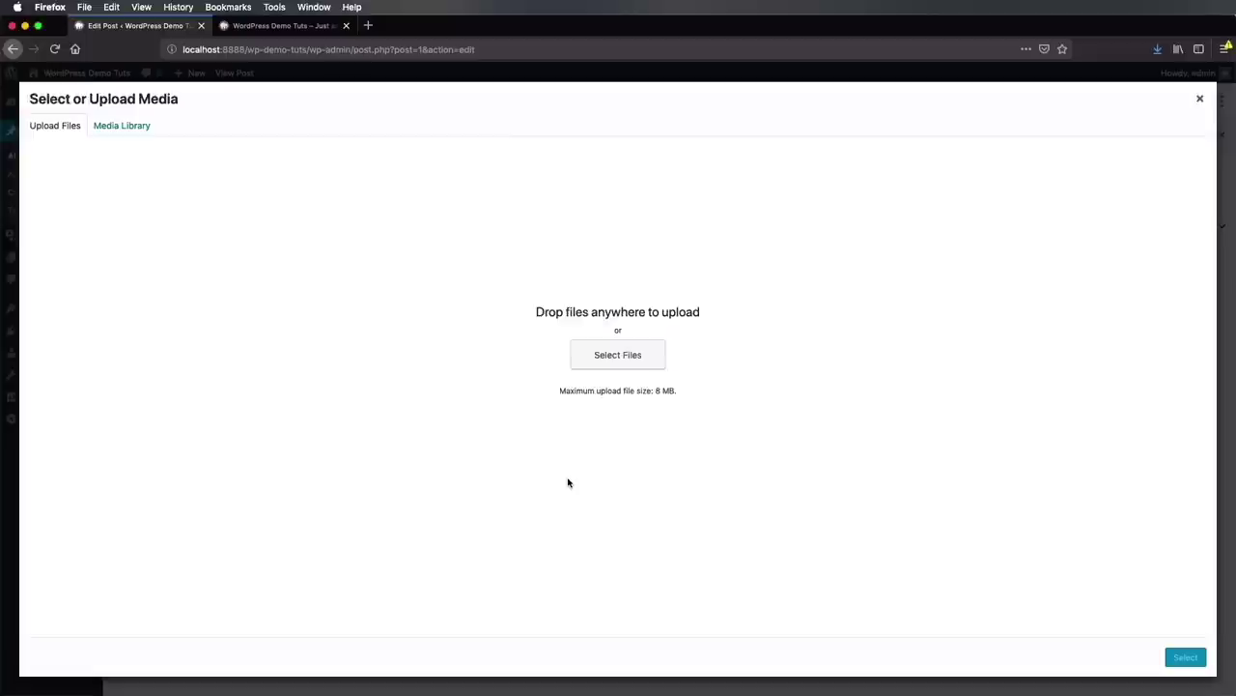
{"action": "left_click", "coordinate": [114, 127]}
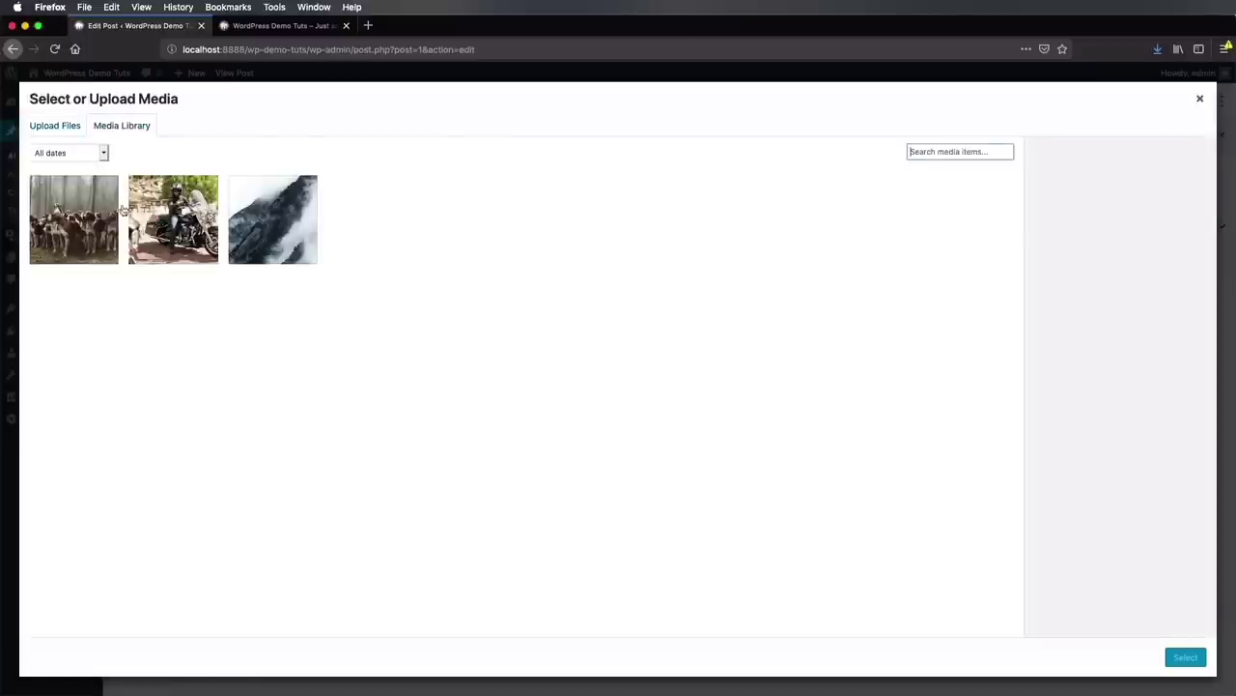
{"action": "left_click", "coordinate": [92, 215]}
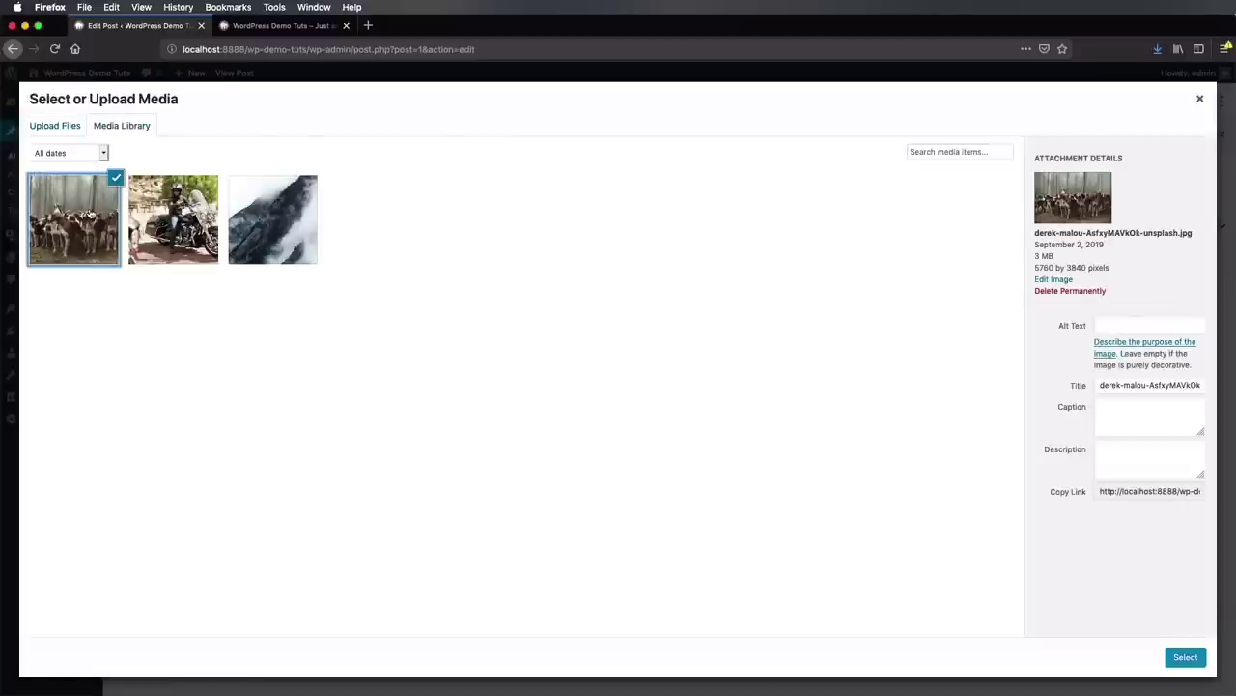
{"action": "left_click", "coordinate": [1189, 661]}
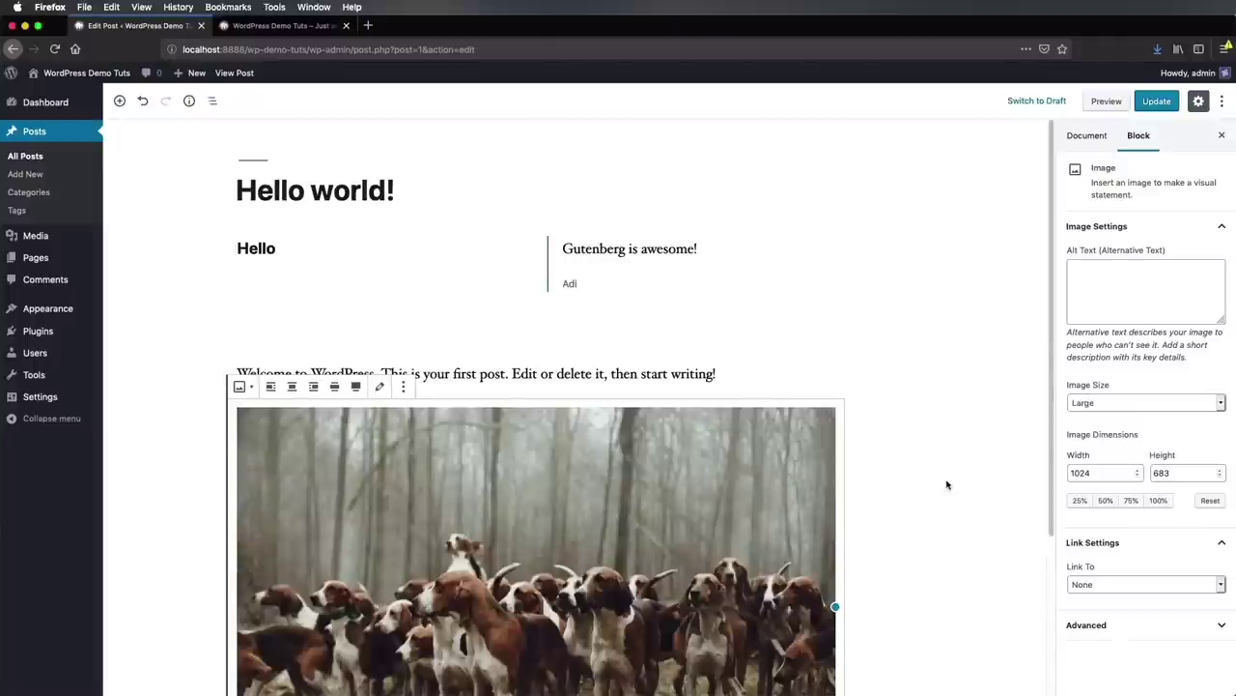
{"action": "left_click", "coordinate": [947, 485]}
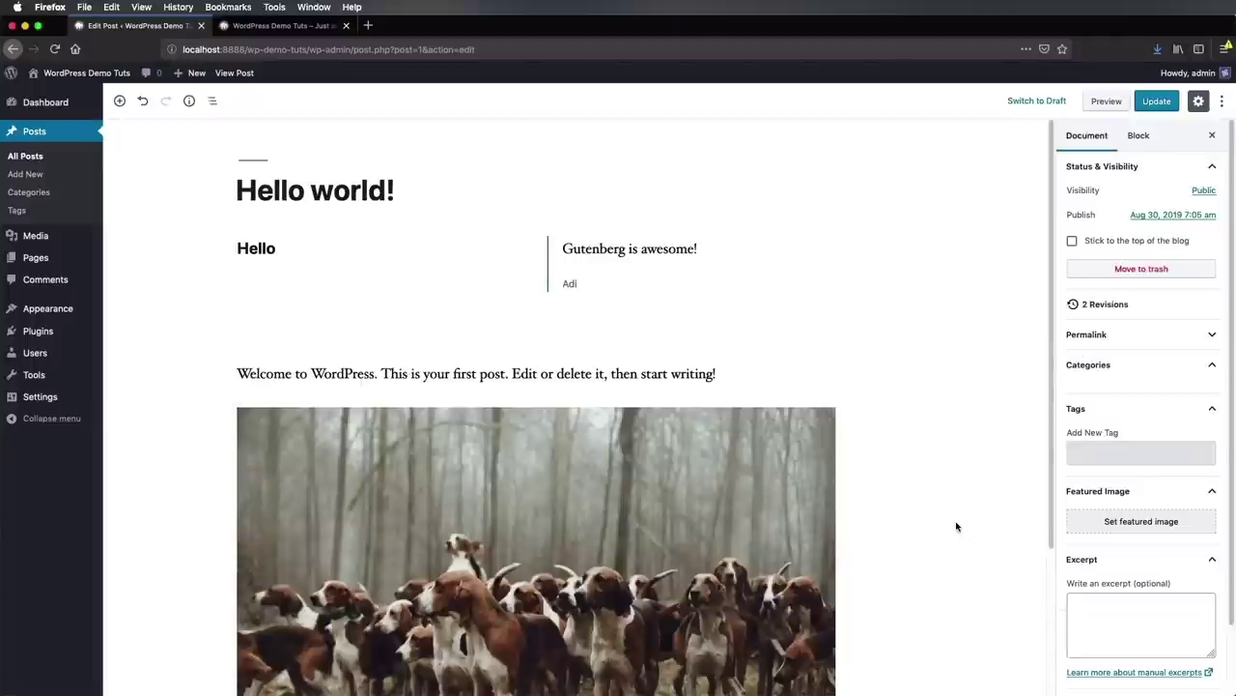
{"action": "left_click", "coordinate": [1150, 108]}
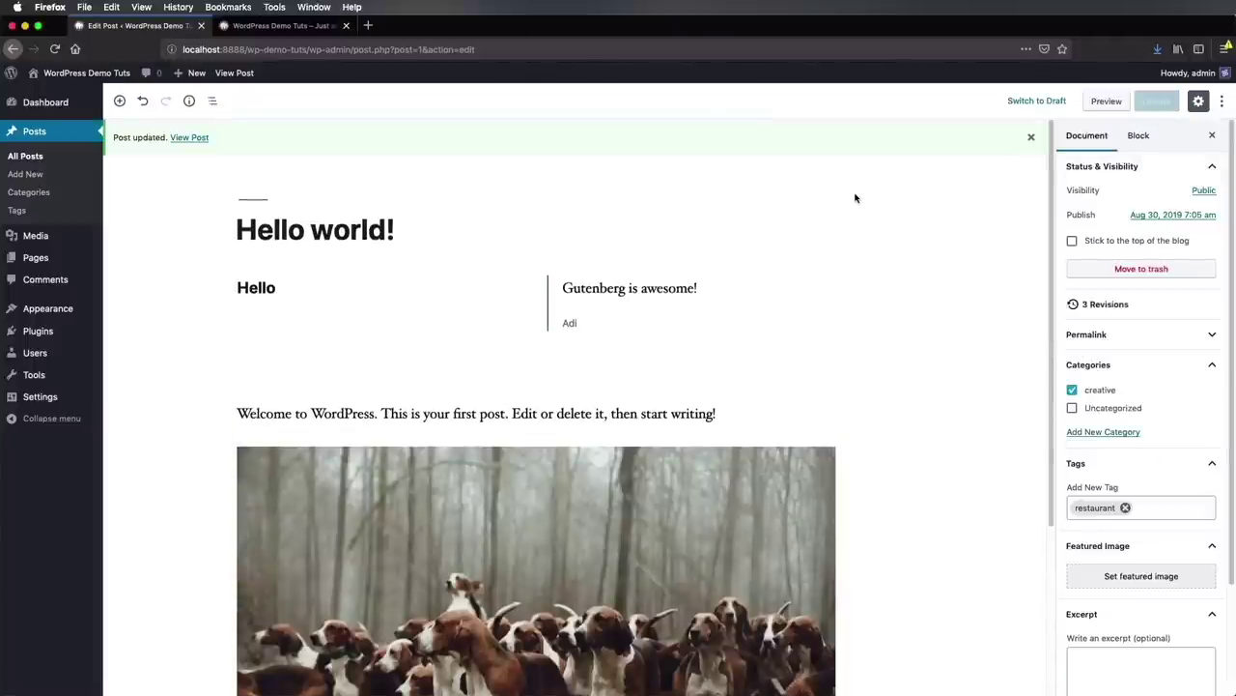
{"action": "left_click", "coordinate": [234, 72]}
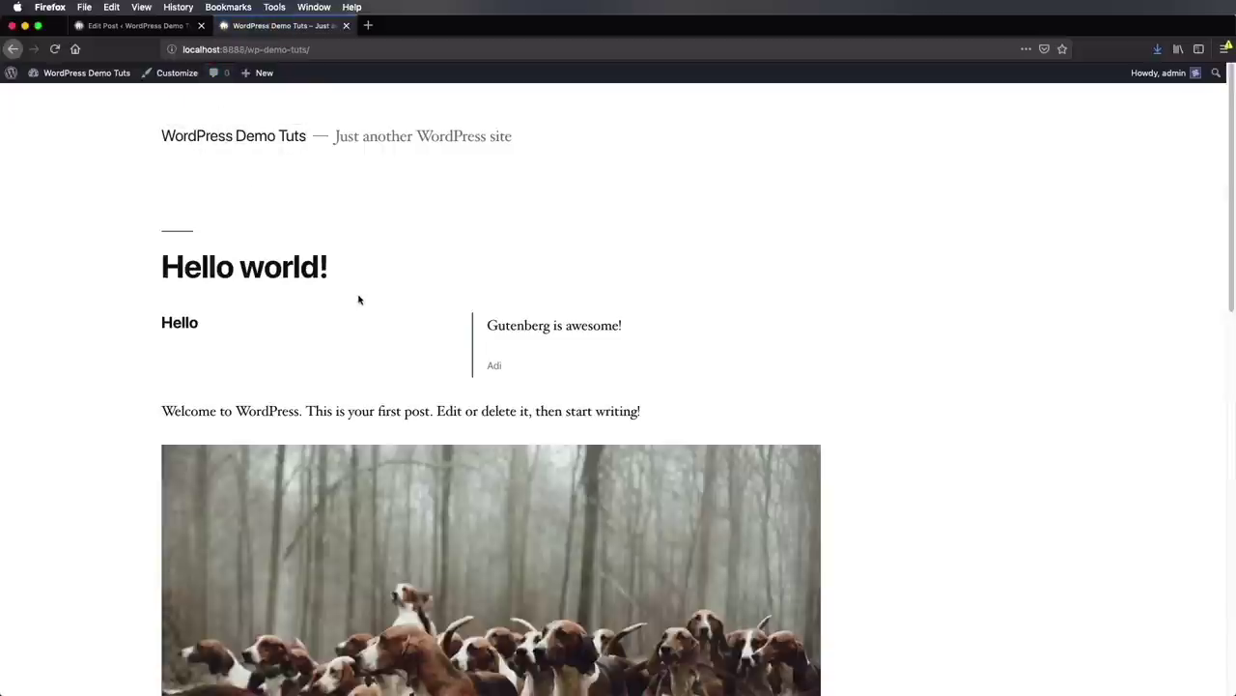
{"action": "scroll", "coordinate": [359, 299], "scroll_direction": "down", "scroll_amount": 5}
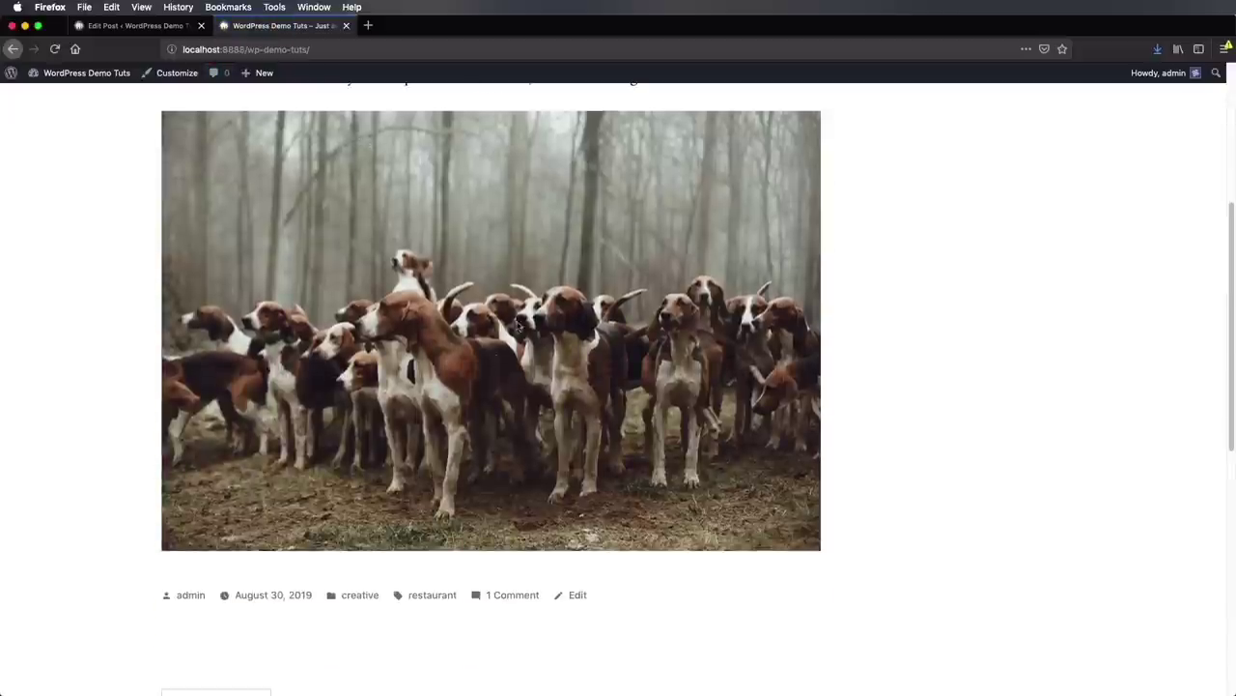
{"action": "left_click", "coordinate": [135, 25]}
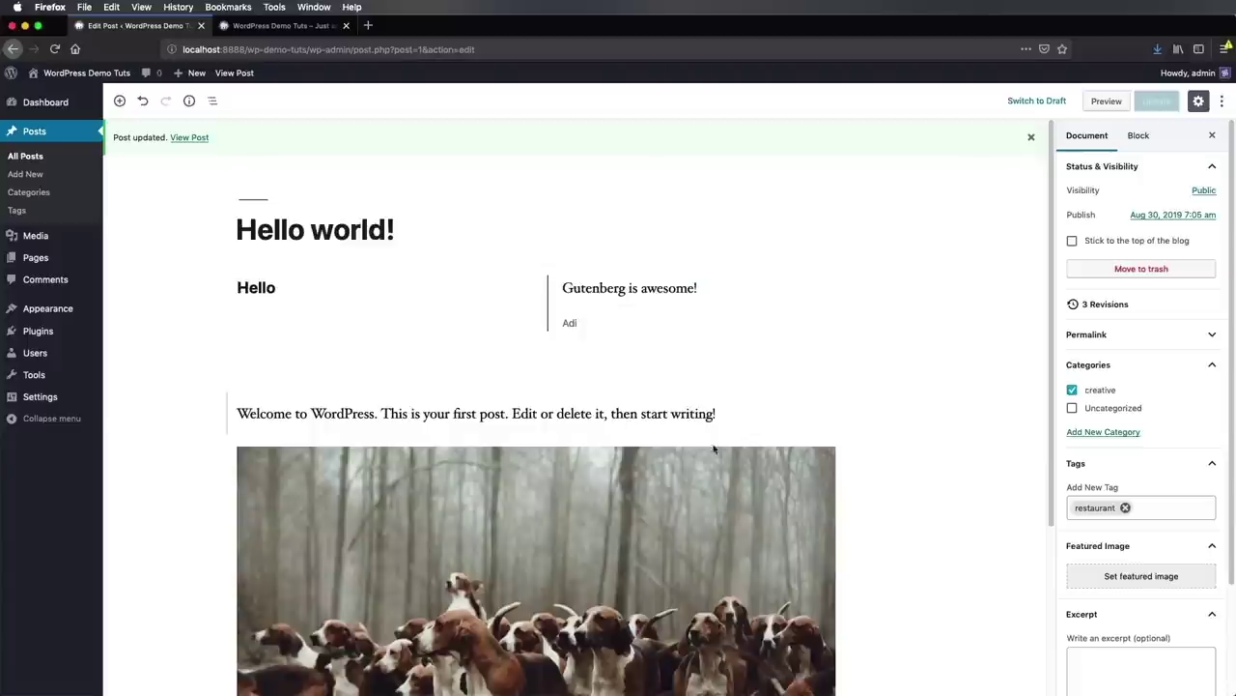
{"action": "scroll", "coordinate": [1150, 386], "scroll_direction": "down", "scroll_amount": 3}
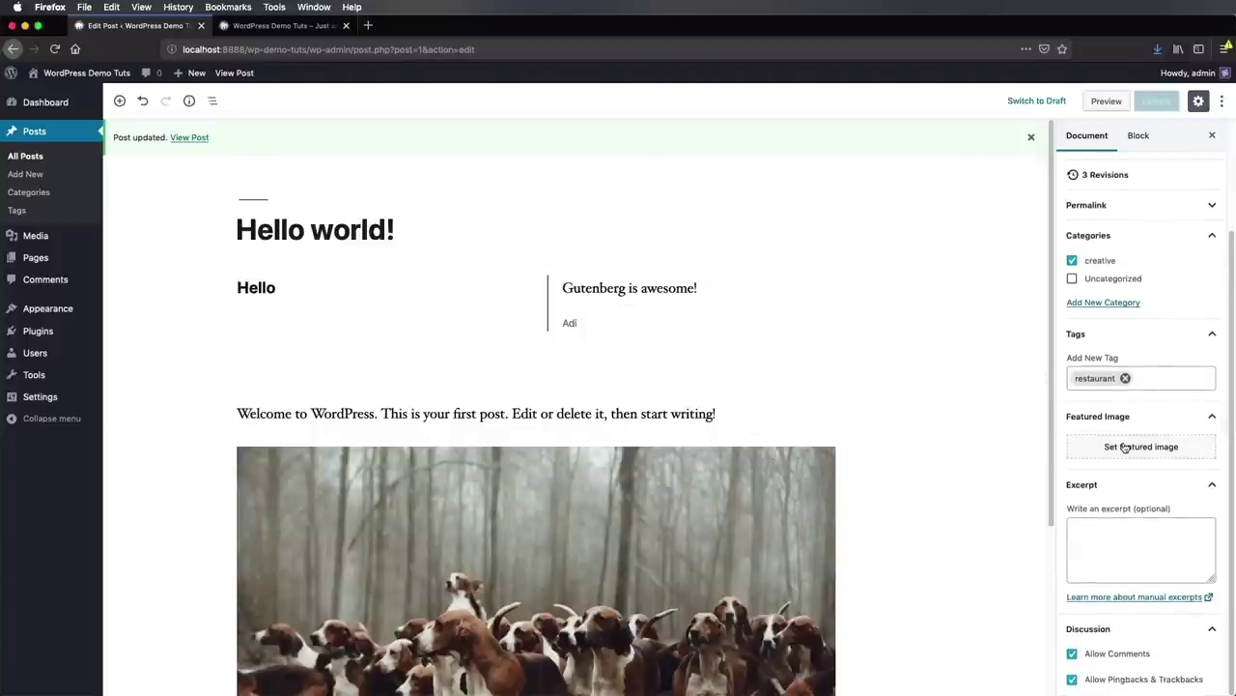
- Set the misty mountain photo as the featured image, update the post, and view the live site
{"action": "left_click", "coordinate": [1124, 446]}
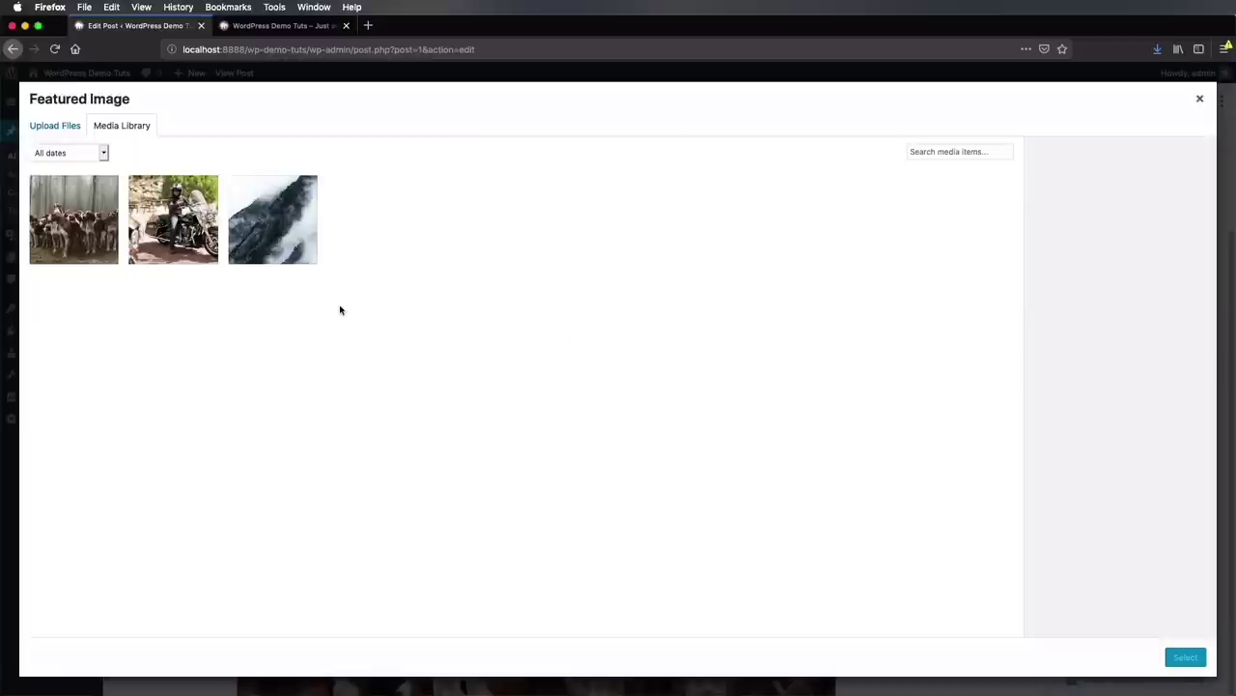
{"action": "left_click", "coordinate": [273, 222]}
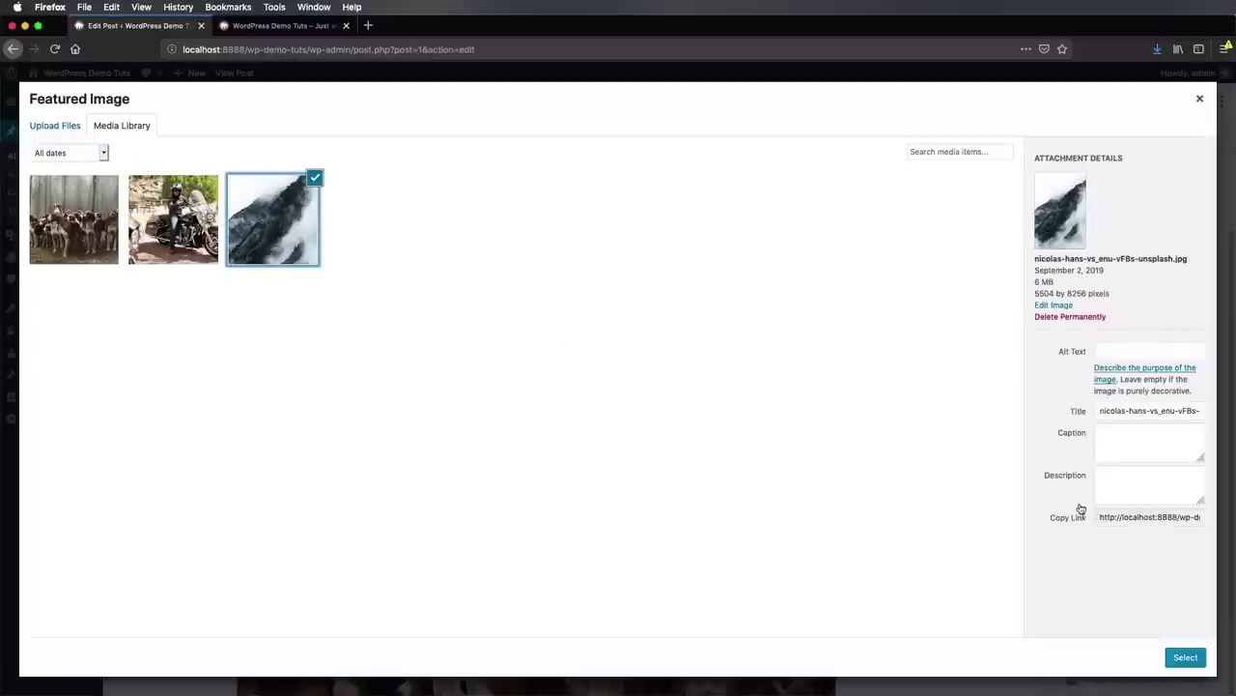
{"action": "left_click", "coordinate": [1184, 658]}
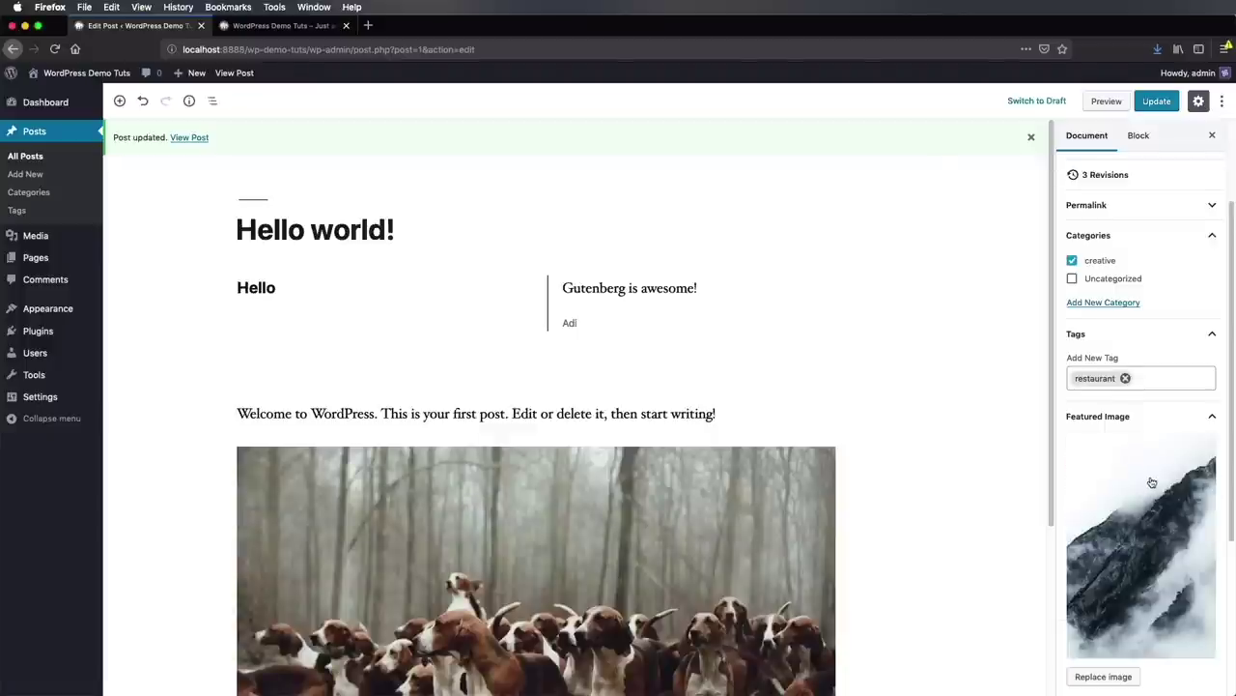
{"action": "scroll", "coordinate": [1149, 483], "scroll_direction": "down", "scroll_amount": 5}
{"action": "scroll", "coordinate": [1154, 386], "scroll_direction": "up", "scroll_amount": 3}
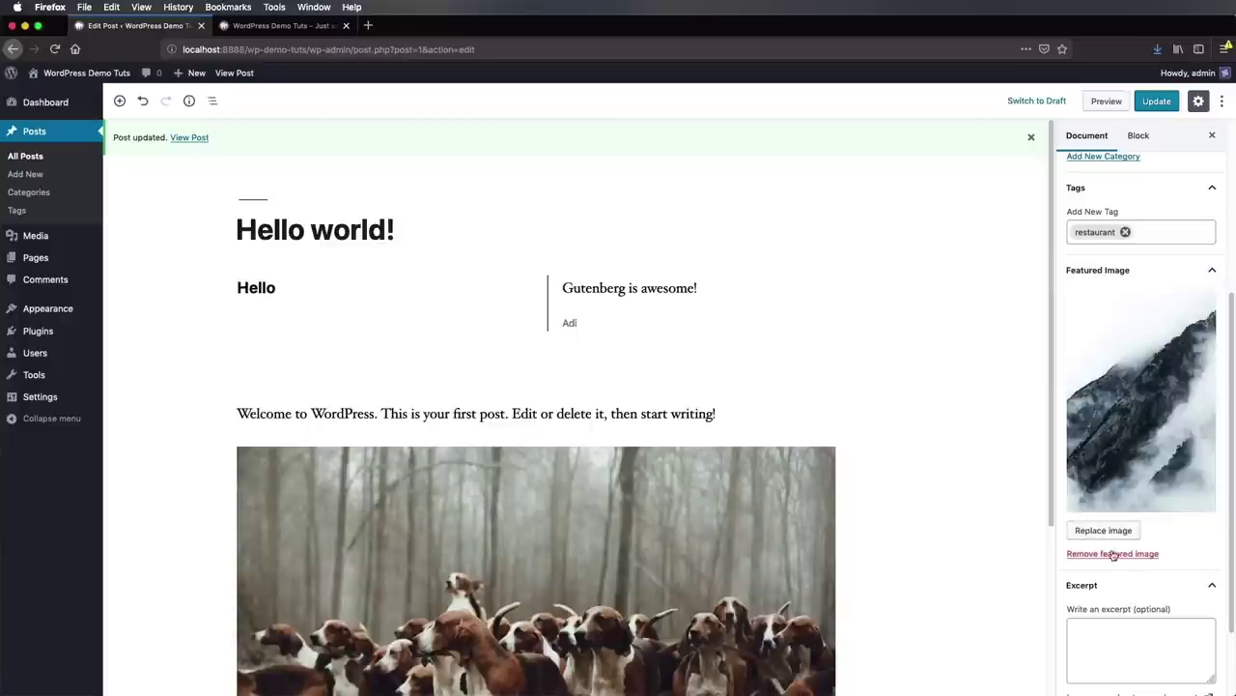
{"action": "left_click", "coordinate": [1156, 101]}
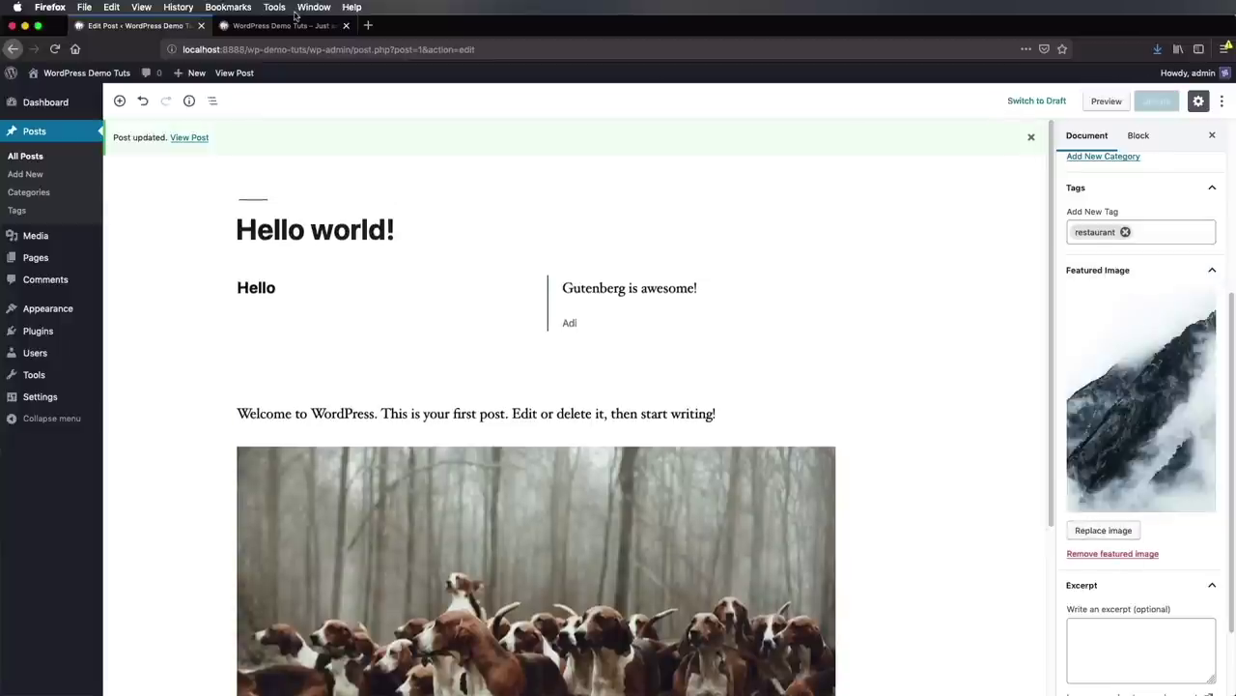
{"action": "left_click", "coordinate": [280, 25]}
- Reload the live site and scroll through the home page to check the Hello world! post
{"action": "scroll", "coordinate": [290, 193], "scroll_direction": "up", "scroll_amount": 4}
{"action": "key", "text": "super+r"}
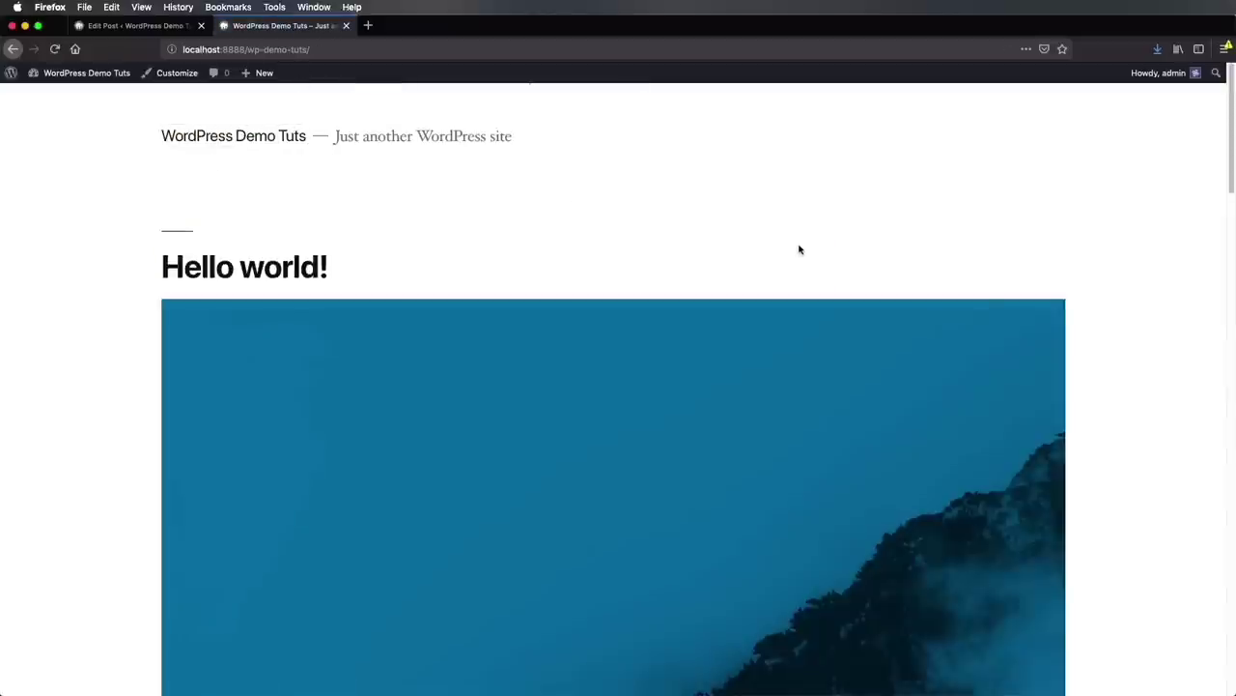
{"action": "scroll", "coordinate": [799, 249], "scroll_direction": "down", "scroll_amount": 10}
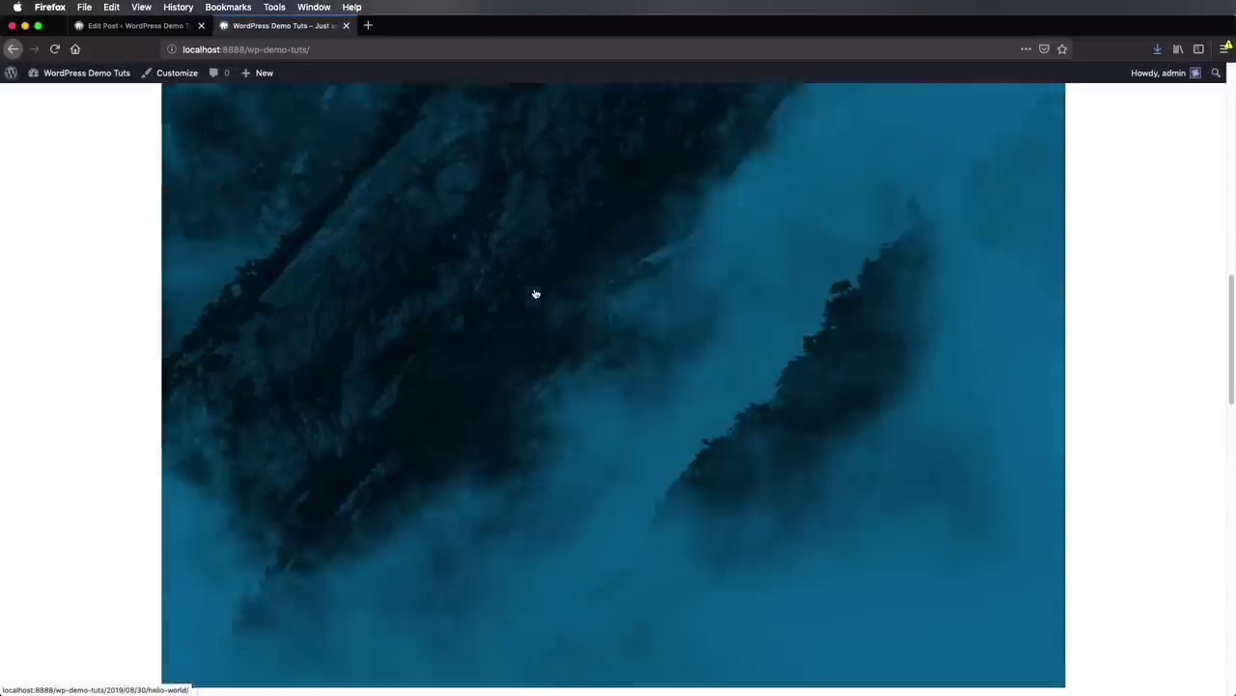
{"action": "scroll", "coordinate": [536, 293], "scroll_direction": "down", "scroll_amount": 5}
{"action": "scroll", "coordinate": [536, 293], "scroll_direction": "up", "scroll_amount": 7}
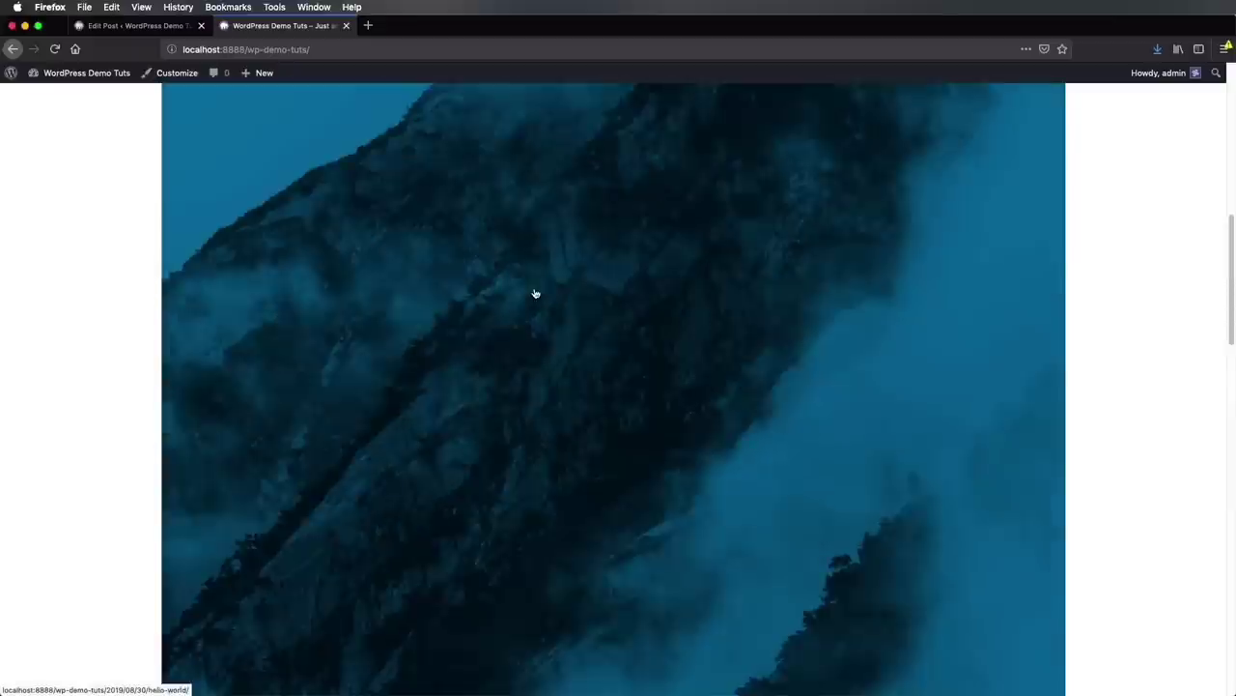
{"action": "scroll", "coordinate": [536, 293], "scroll_direction": "up", "scroll_amount": 8}
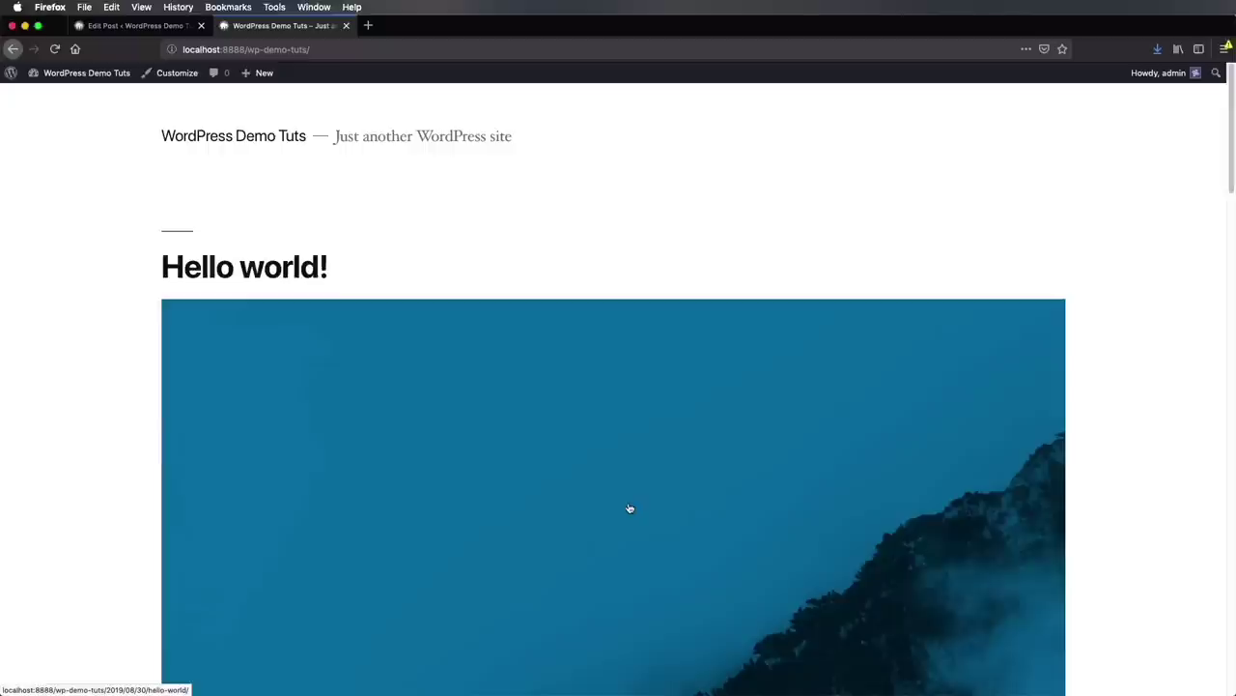
{"action": "scroll", "coordinate": [630, 508], "scroll_direction": "down", "scroll_amount": 15}
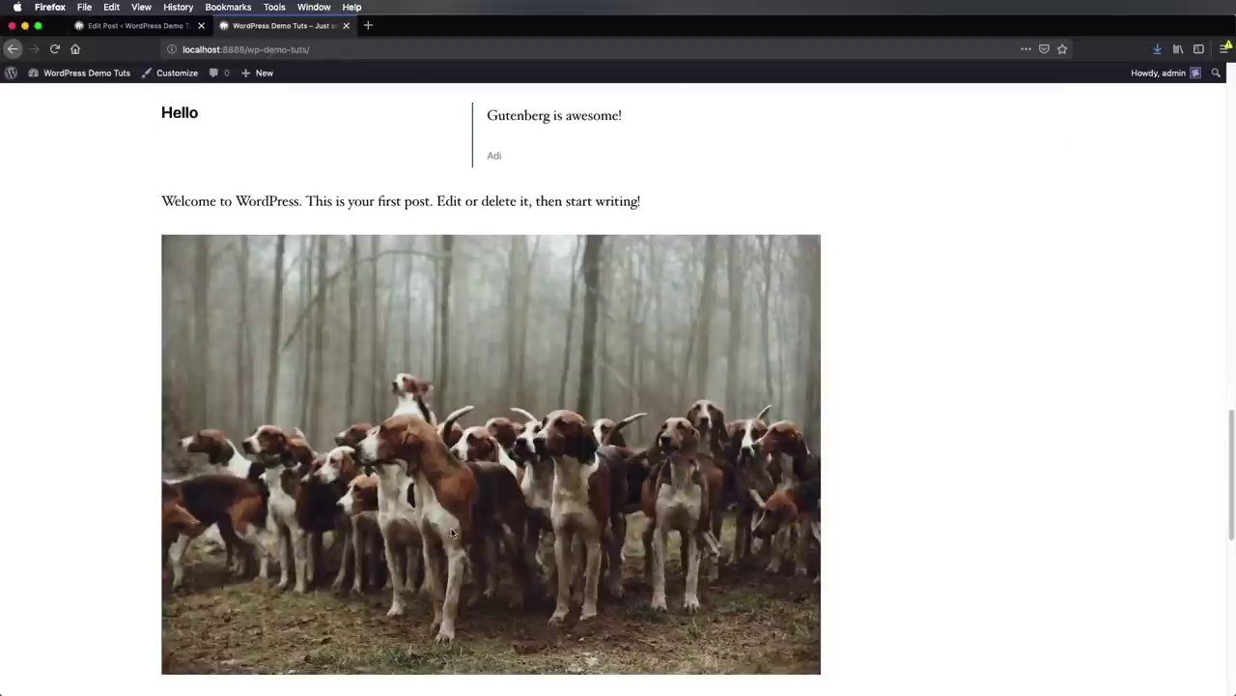
{"action": "scroll", "coordinate": [456, 575], "scroll_direction": "up", "scroll_amount": 15}
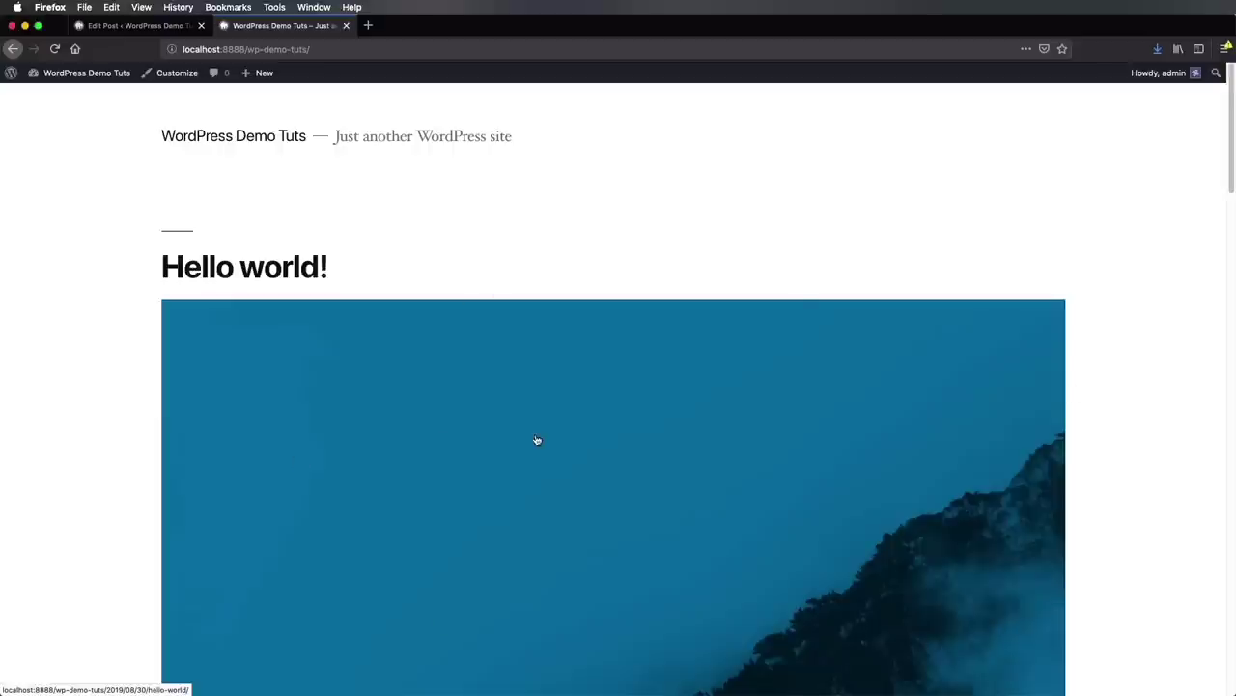
- View the Hello world! post's own page with the mountain header above the dog photo, then return to the editor
{"action": "left_click", "coordinate": [299, 267]}
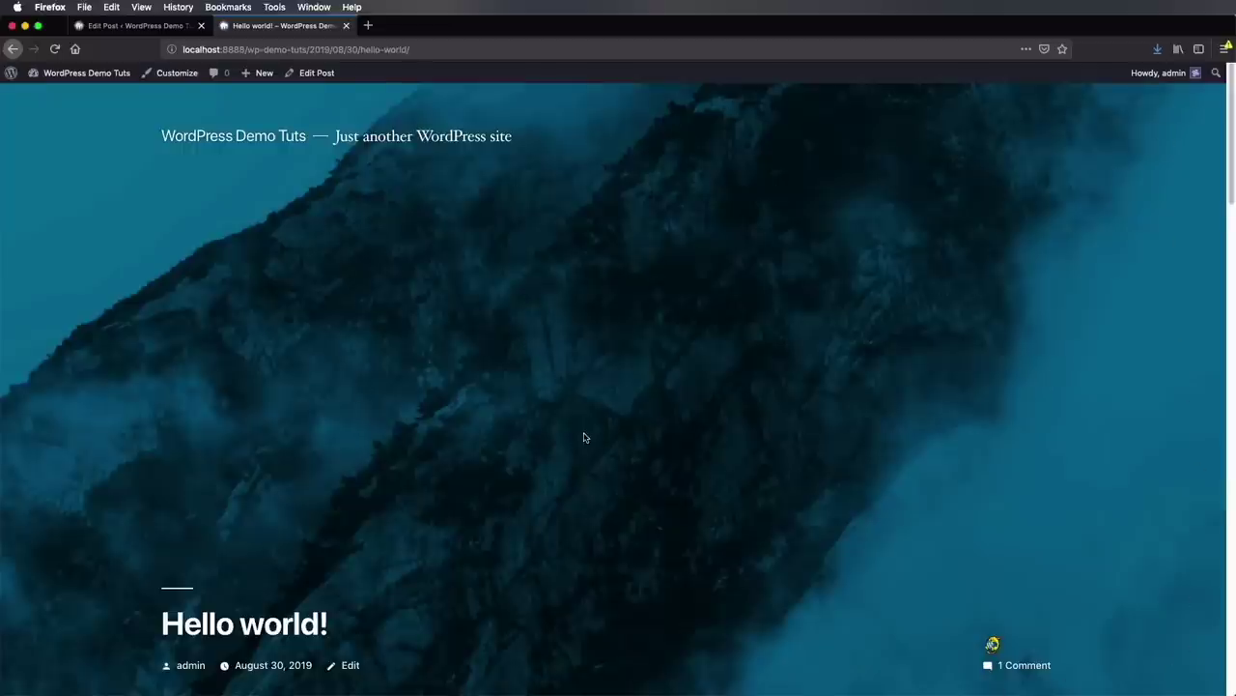
{"action": "scroll", "coordinate": [584, 438], "scroll_direction": "down", "scroll_amount": 10}
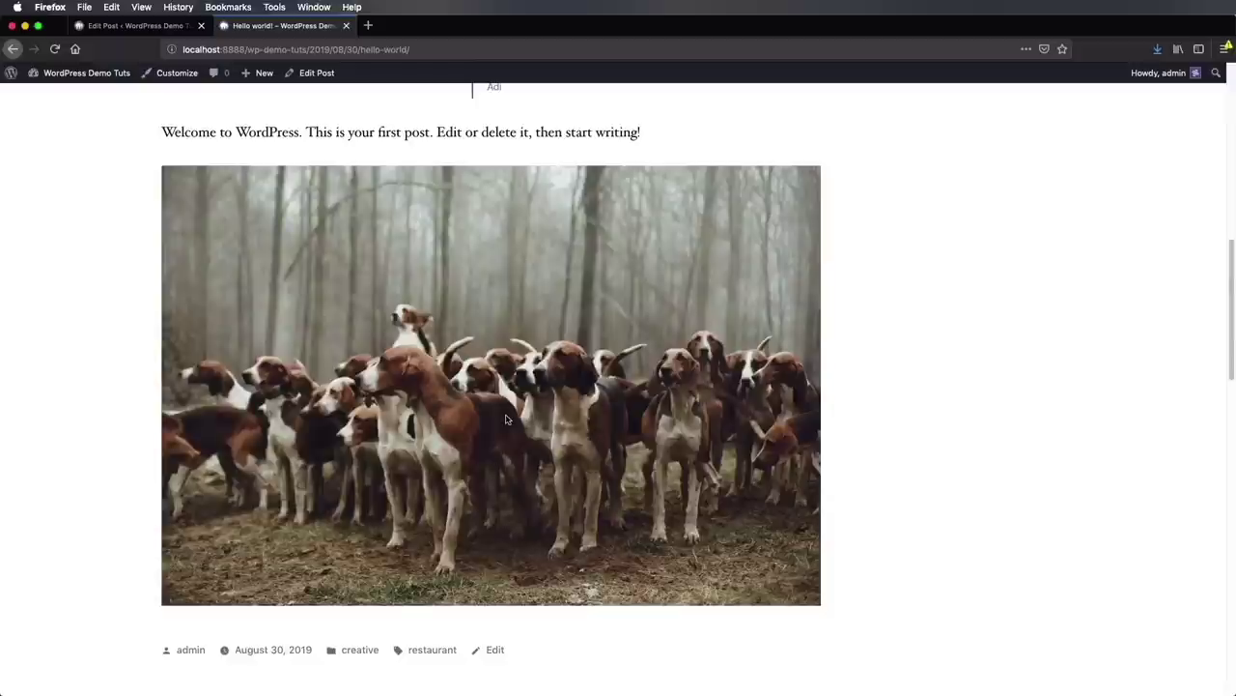
{"action": "scroll", "coordinate": [505, 418], "scroll_direction": "up", "scroll_amount": 10}
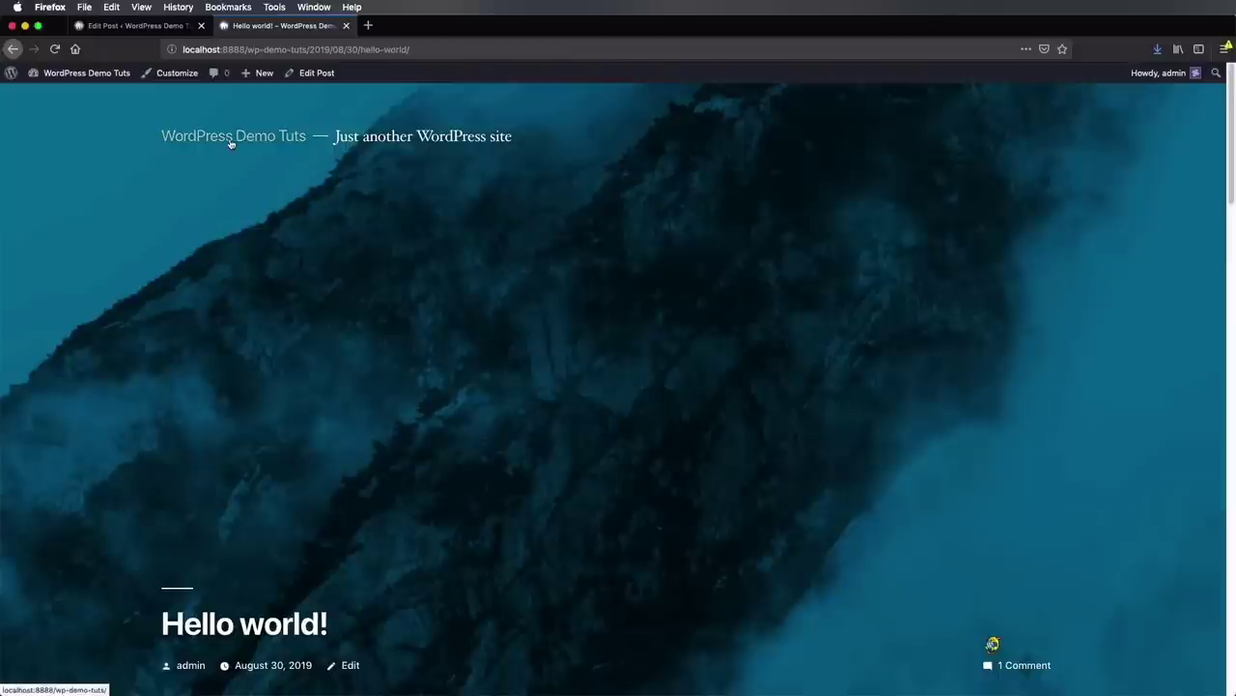
{"action": "left_click", "coordinate": [232, 138]}
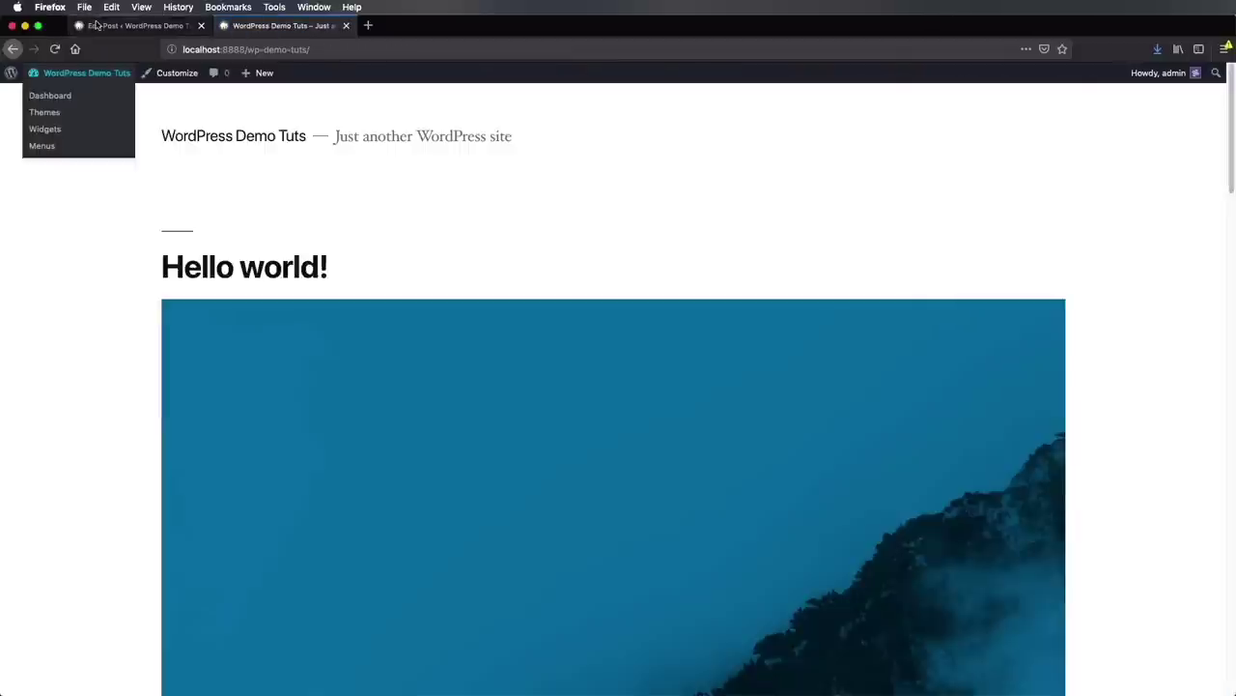
{"action": "left_click", "coordinate": [96, 25]}
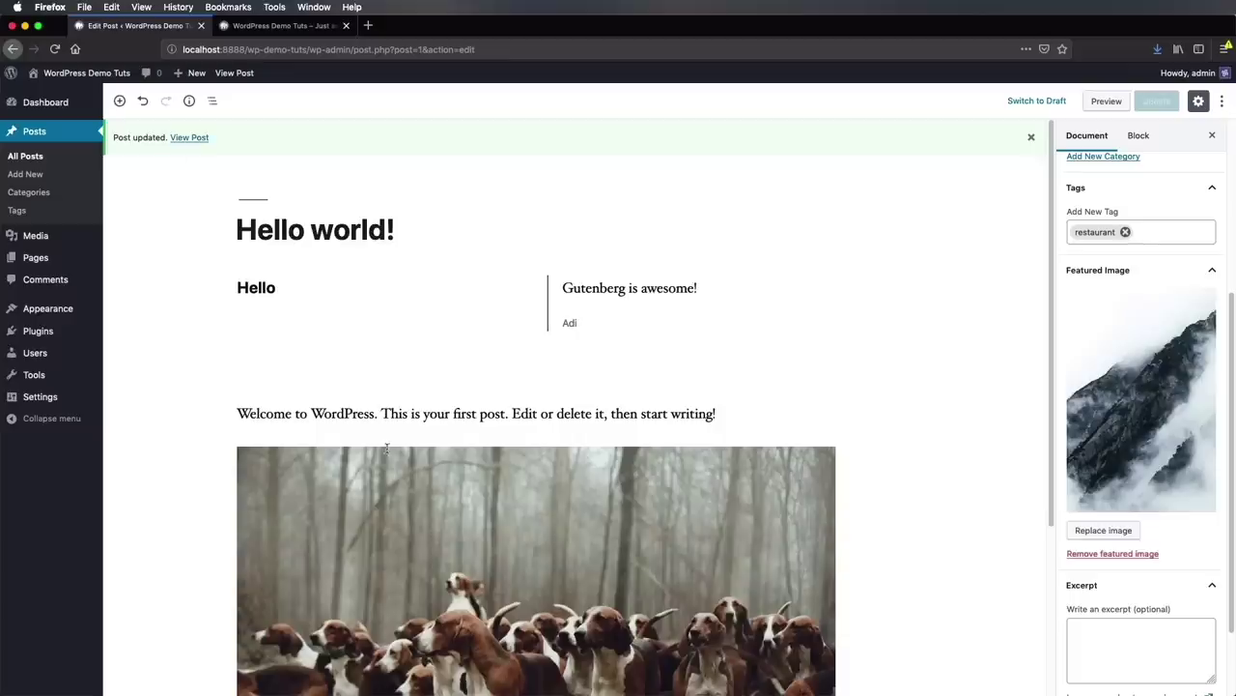
- Open the Sample Page from All Pages in the editor with its page settings showing
{"action": "left_click", "coordinate": [35, 257]}
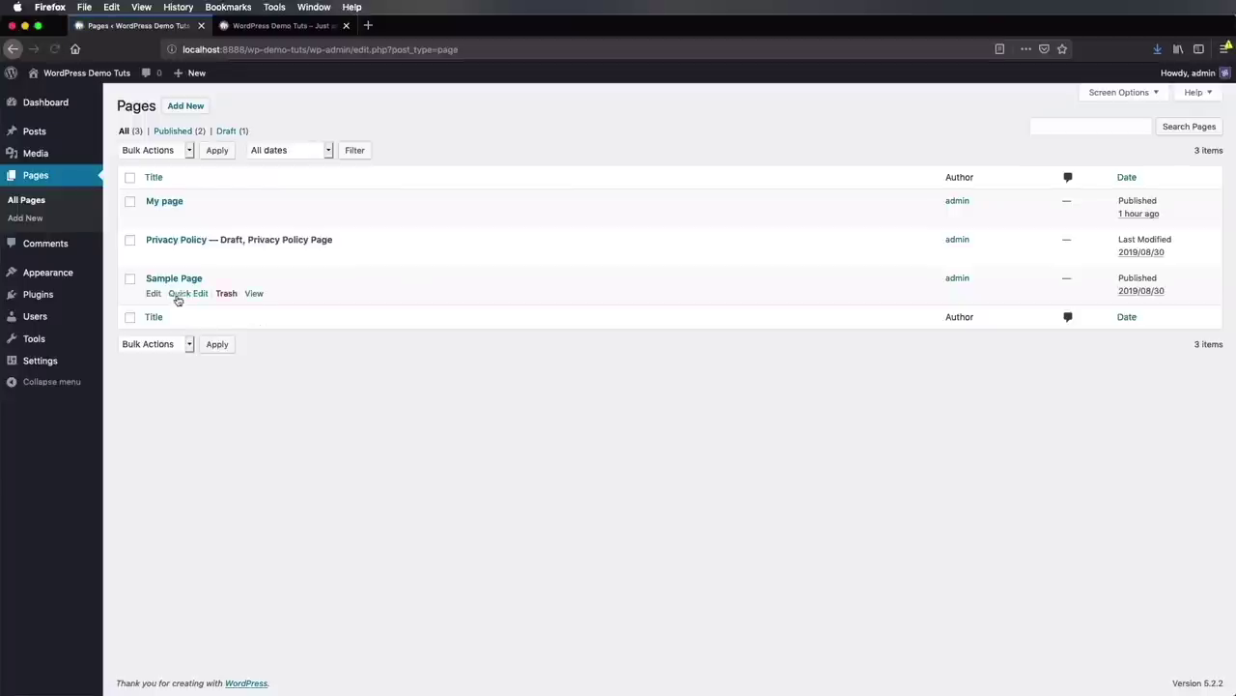
{"action": "left_click", "coordinate": [165, 278]}
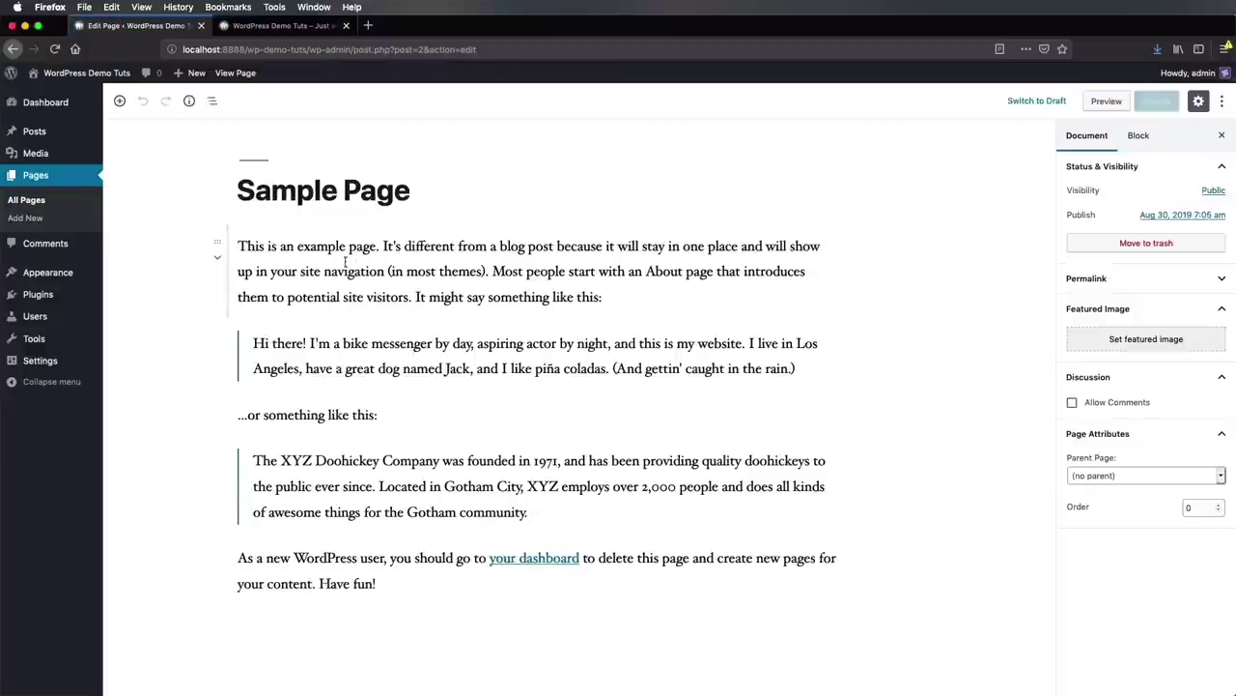
{"action": "left_click", "coordinate": [346, 271]}
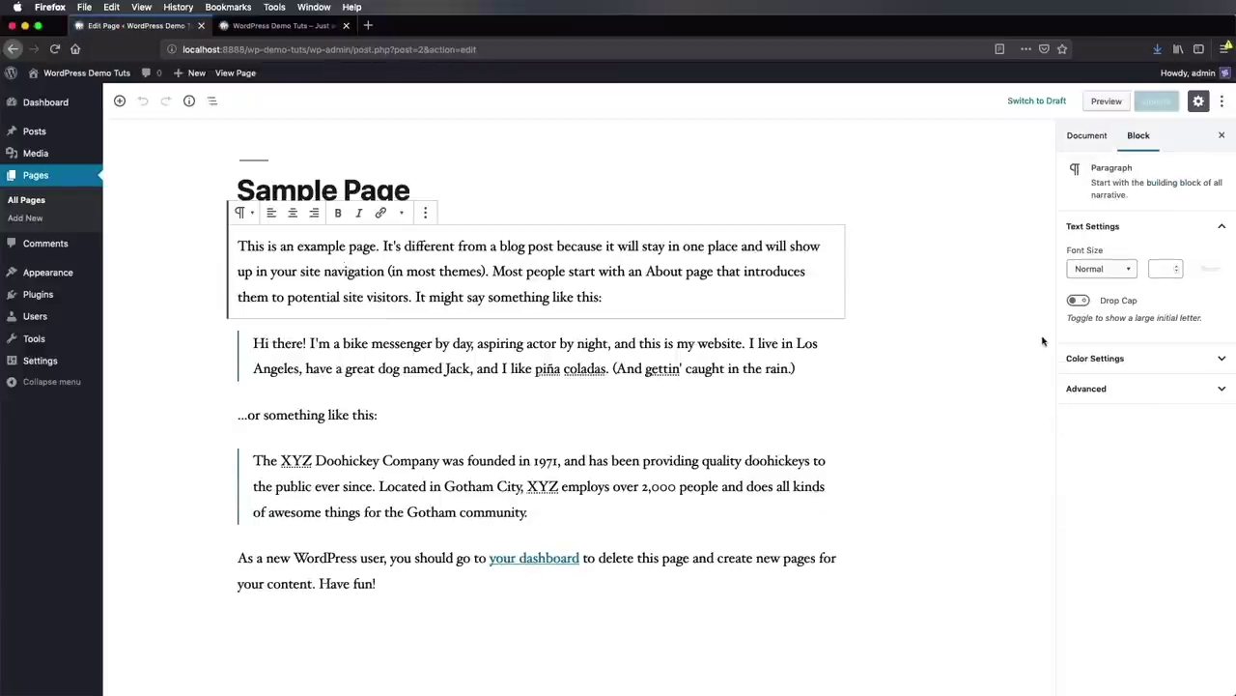
{"action": "left_click", "coordinate": [981, 275]}
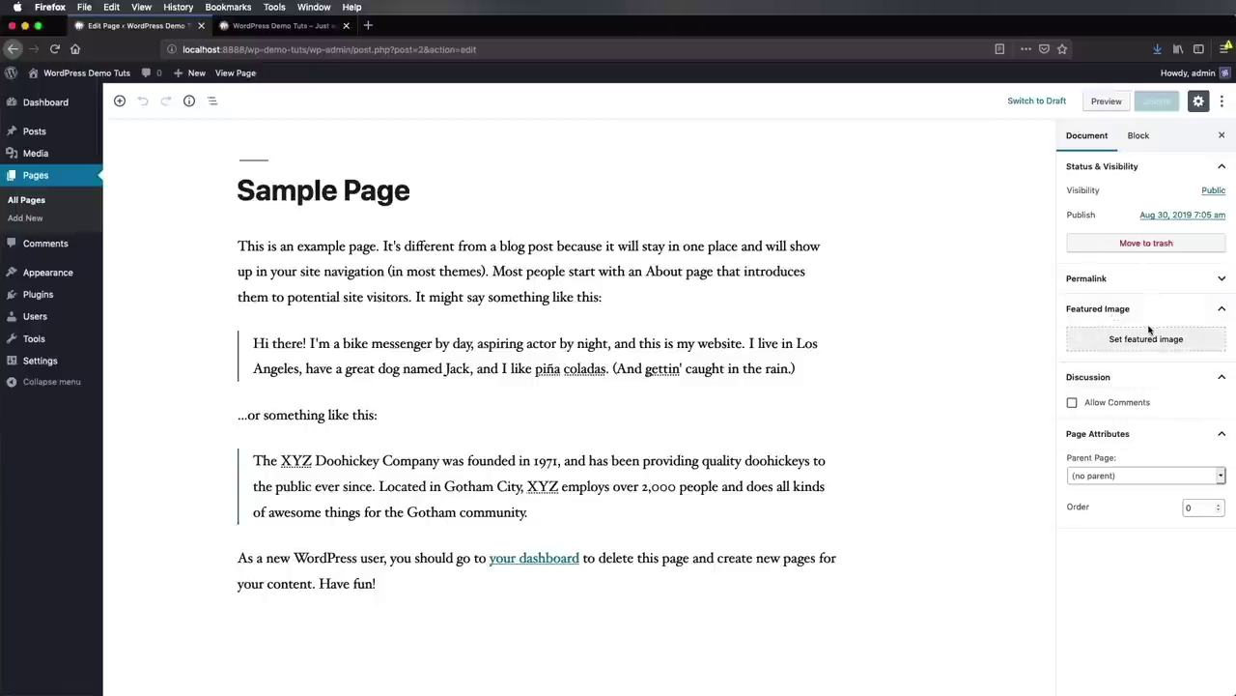
- Pick the motorcycle photo from the Media Library as the page's featured image
{"action": "left_click", "coordinate": [1149, 339]}
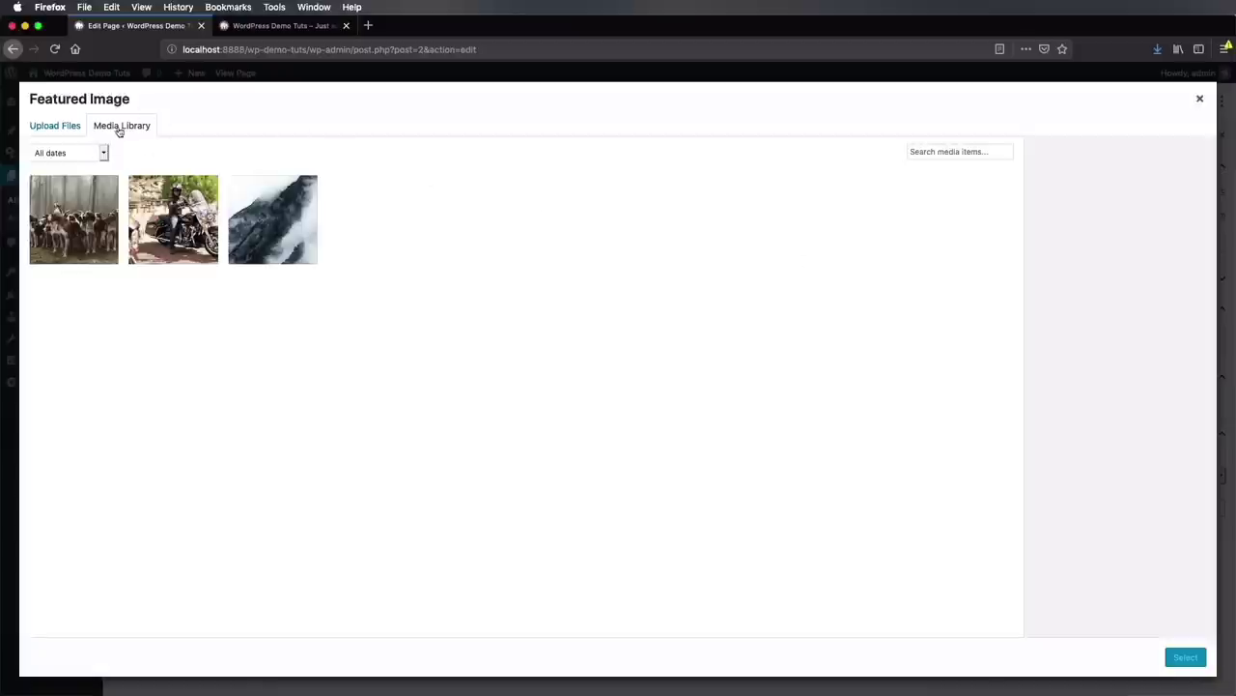
{"action": "left_click", "coordinate": [53, 127]}
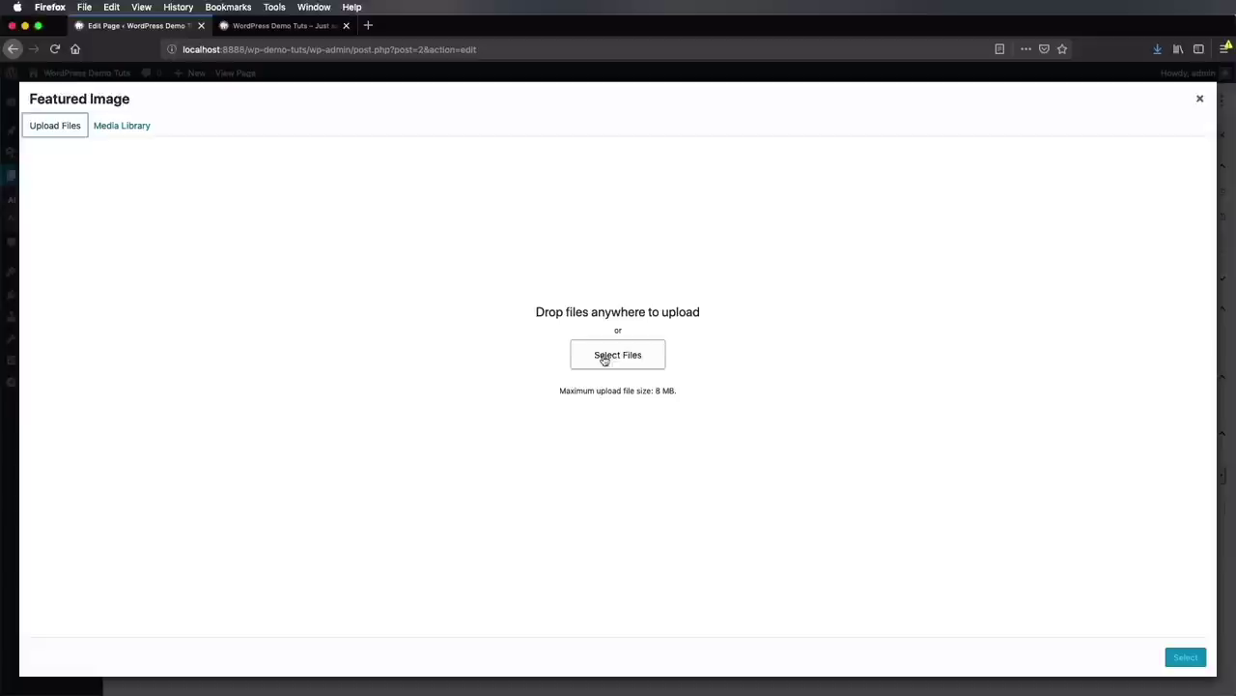
{"action": "left_click", "coordinate": [135, 127]}
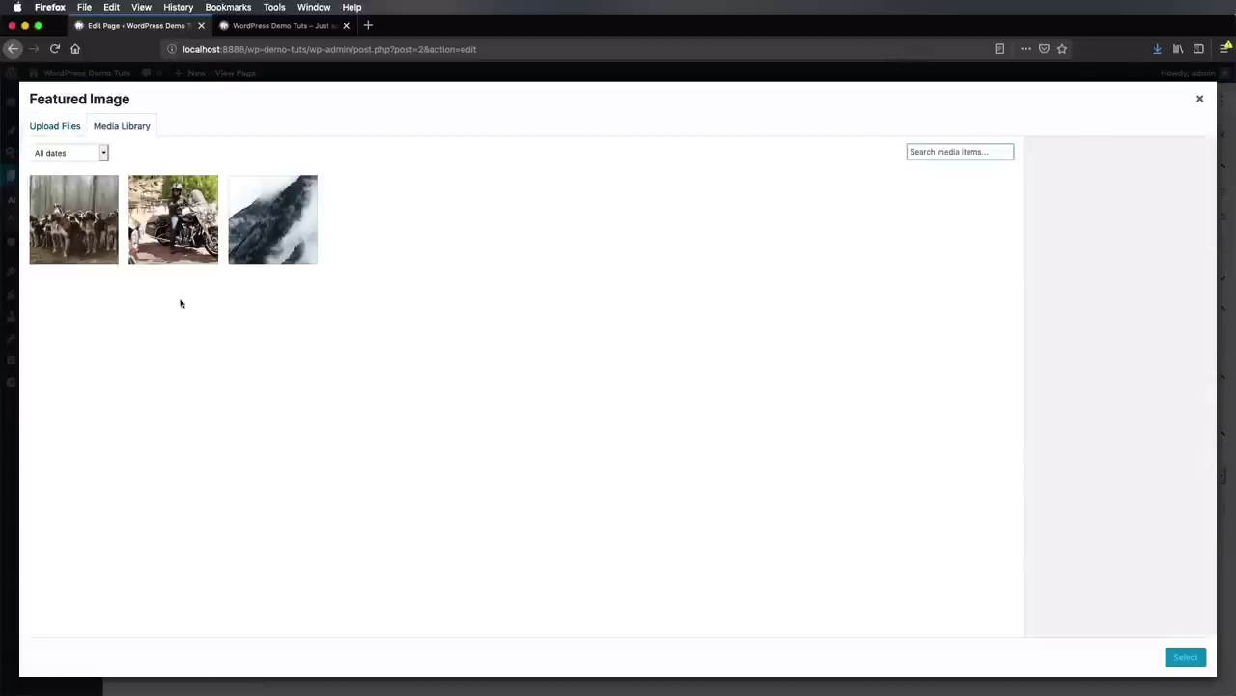
{"action": "left_click", "coordinate": [184, 211]}
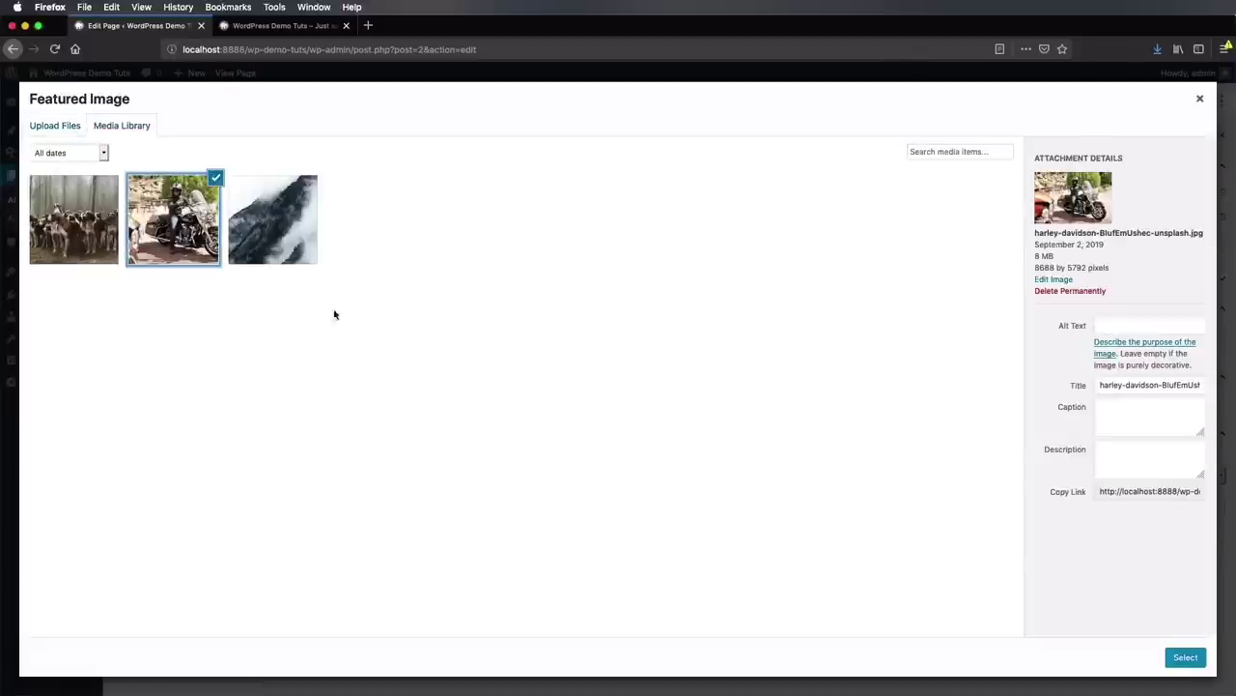
{"action": "left_click", "coordinate": [1184, 658]}
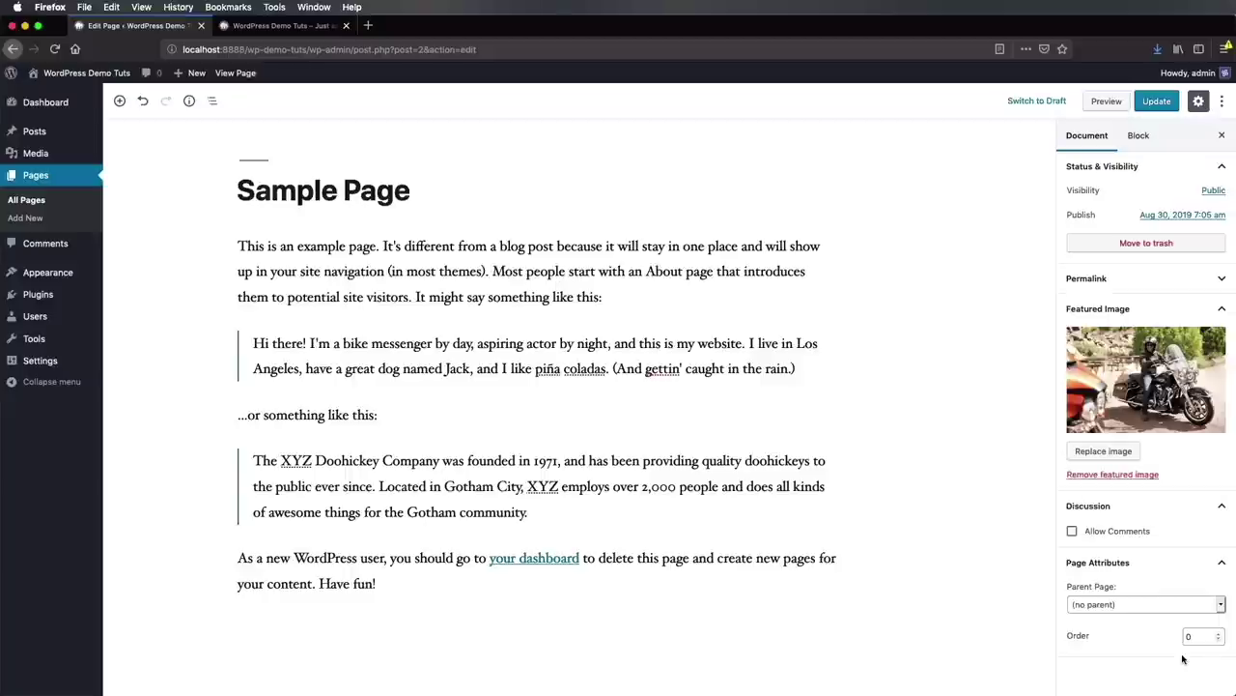
- Update the Sample Page and view the live page with its motorcycle header
{"action": "left_click", "coordinate": [1156, 100]}
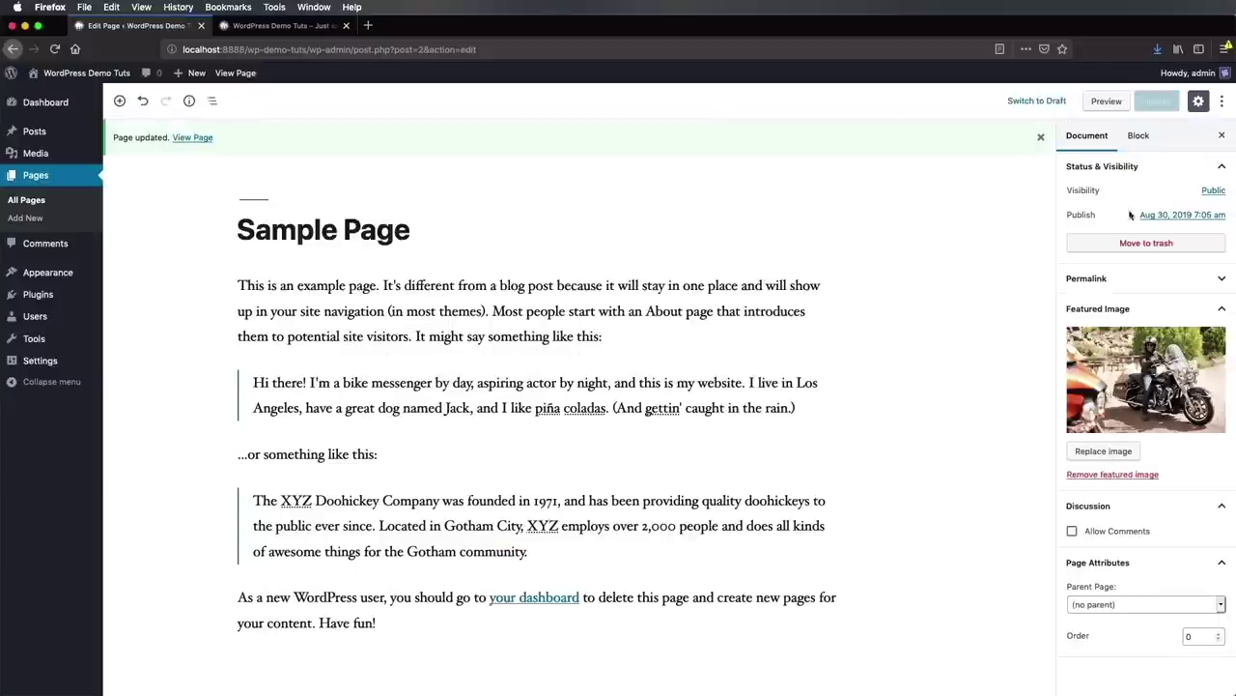
{"action": "left_click", "coordinate": [201, 139]}
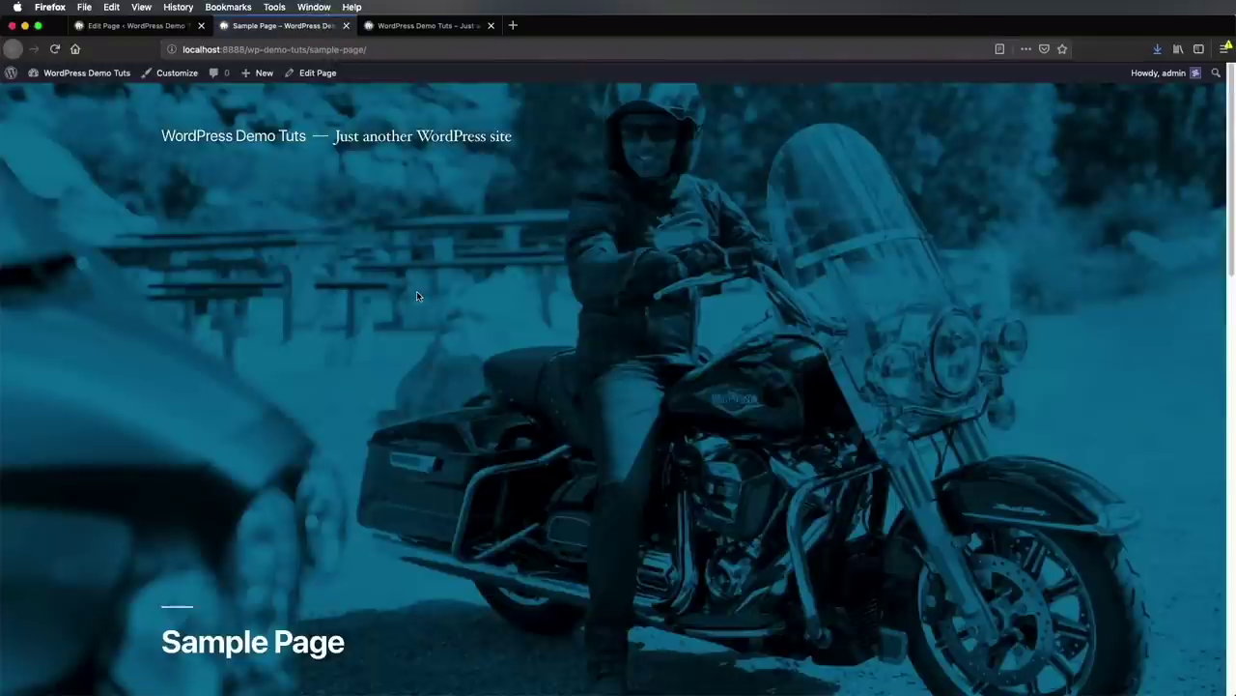
{"action": "scroll", "coordinate": [423, 345], "scroll_direction": "down", "scroll_amount": 5}
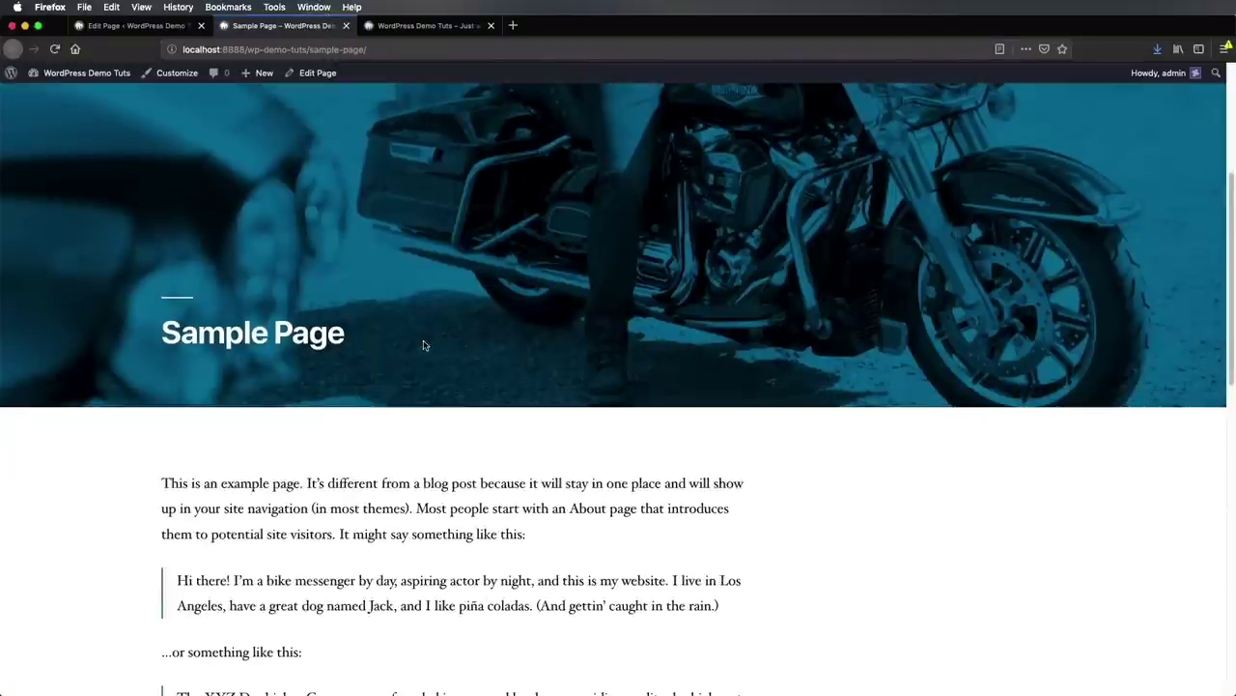
{"action": "scroll", "coordinate": [423, 345], "scroll_direction": "up", "scroll_amount": 5}
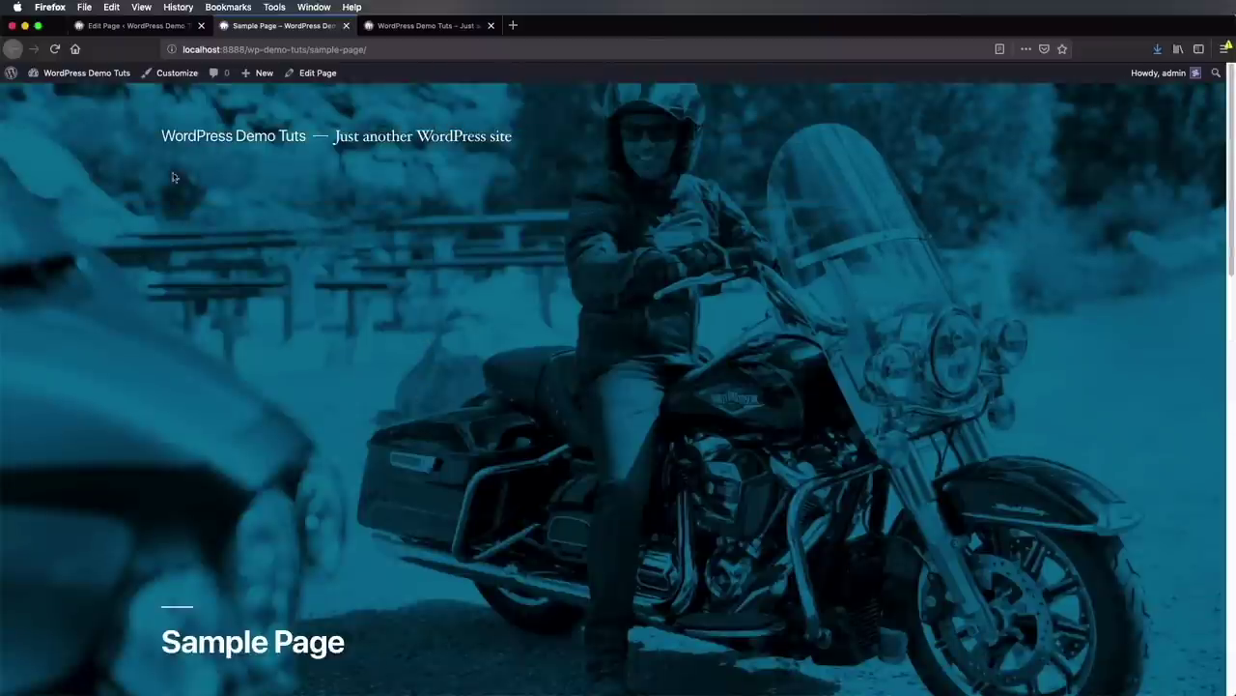
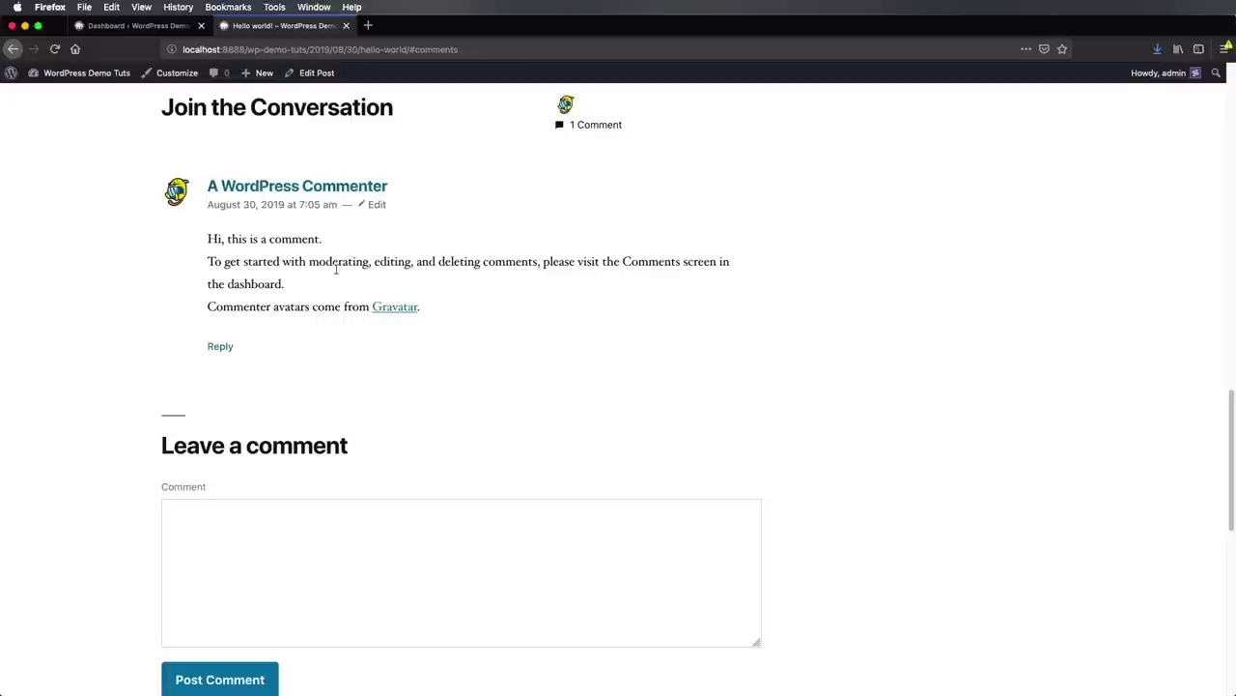
{"action": "scroll", "coordinate": [331, 256], "scroll_direction": "up", "scroll_amount": 10}
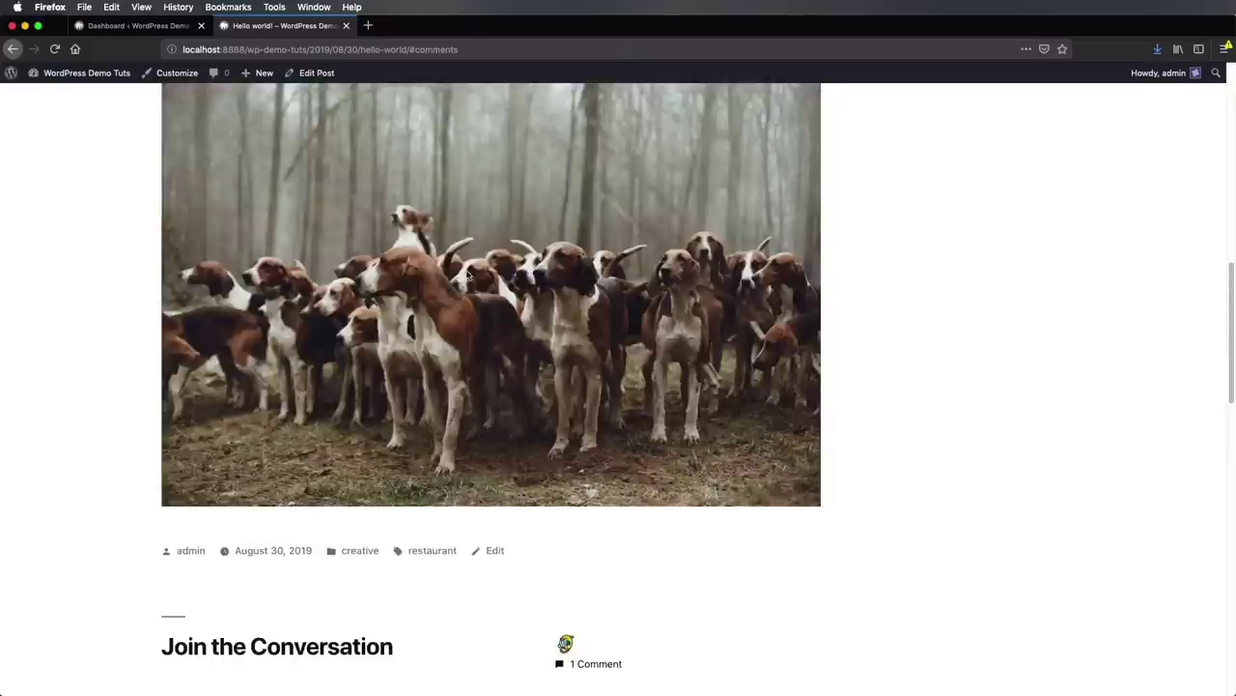
{"action": "scroll", "coordinate": [467, 275], "scroll_direction": "down", "scroll_amount": 8}
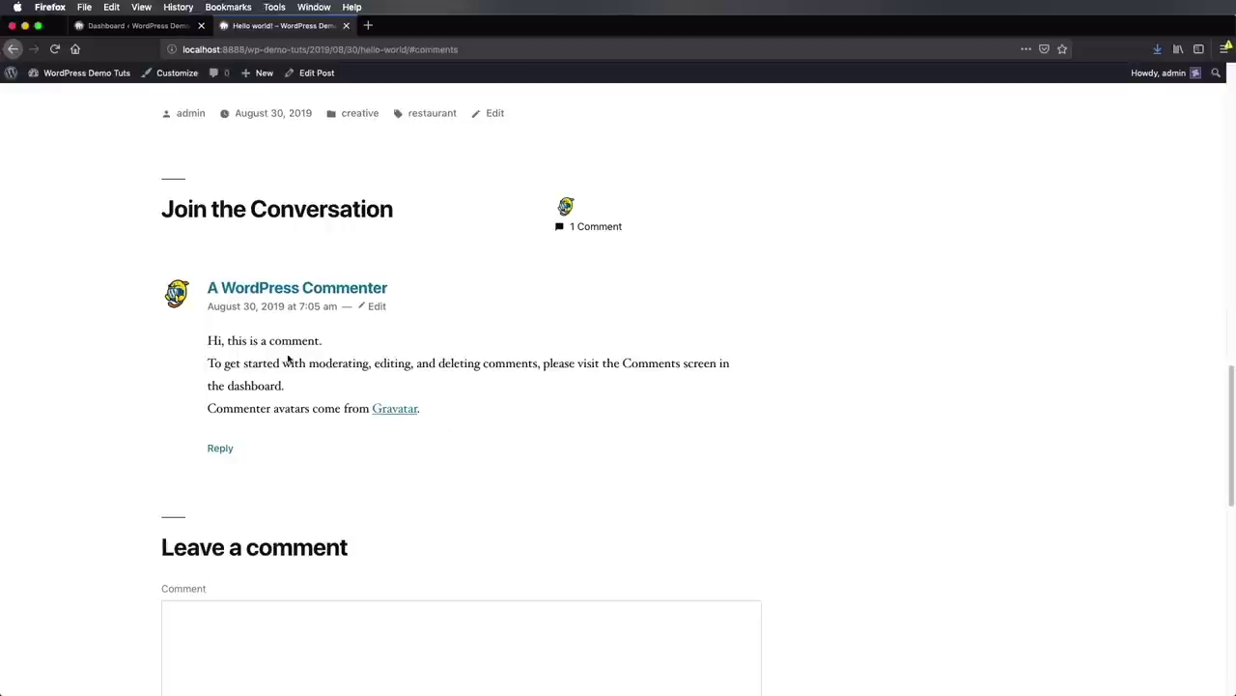
{"action": "left_click_drag", "start_coordinate": [208, 338], "coordinate": [306, 386]}
{"action": "left_click", "coordinate": [307, 386]}
{"action": "left_click", "coordinate": [376, 306]}
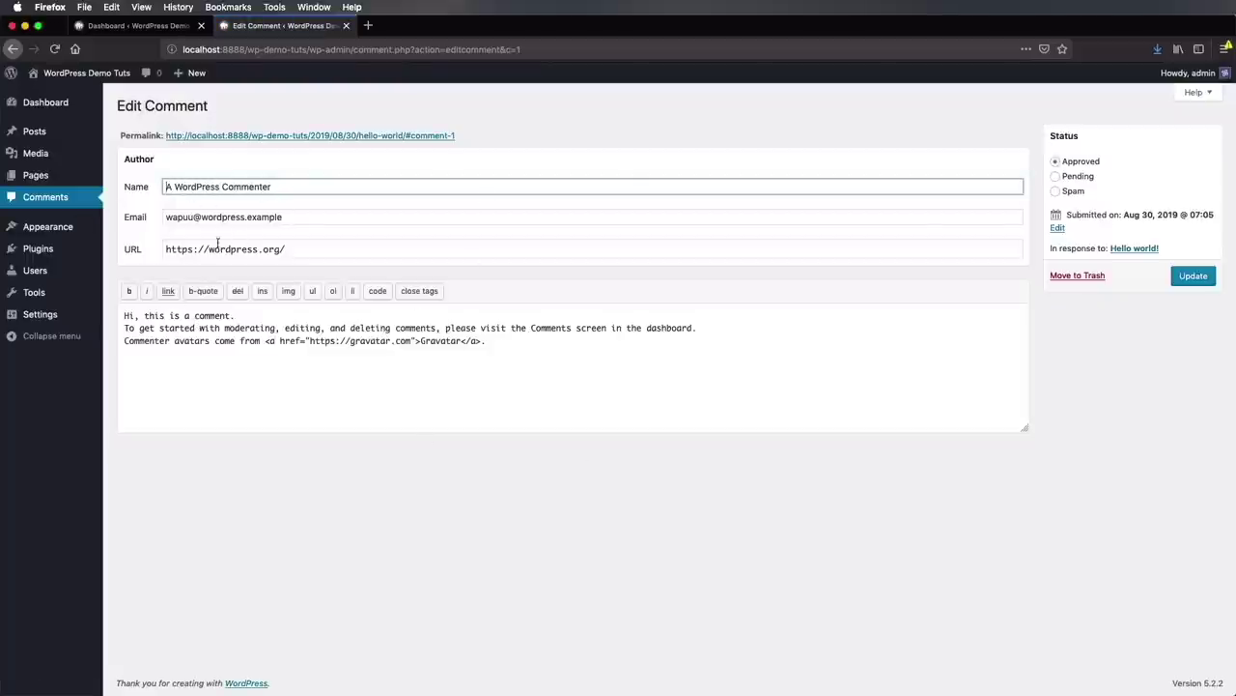
{"action": "left_click_drag", "start_coordinate": [150, 316], "coordinate": [435, 349]}
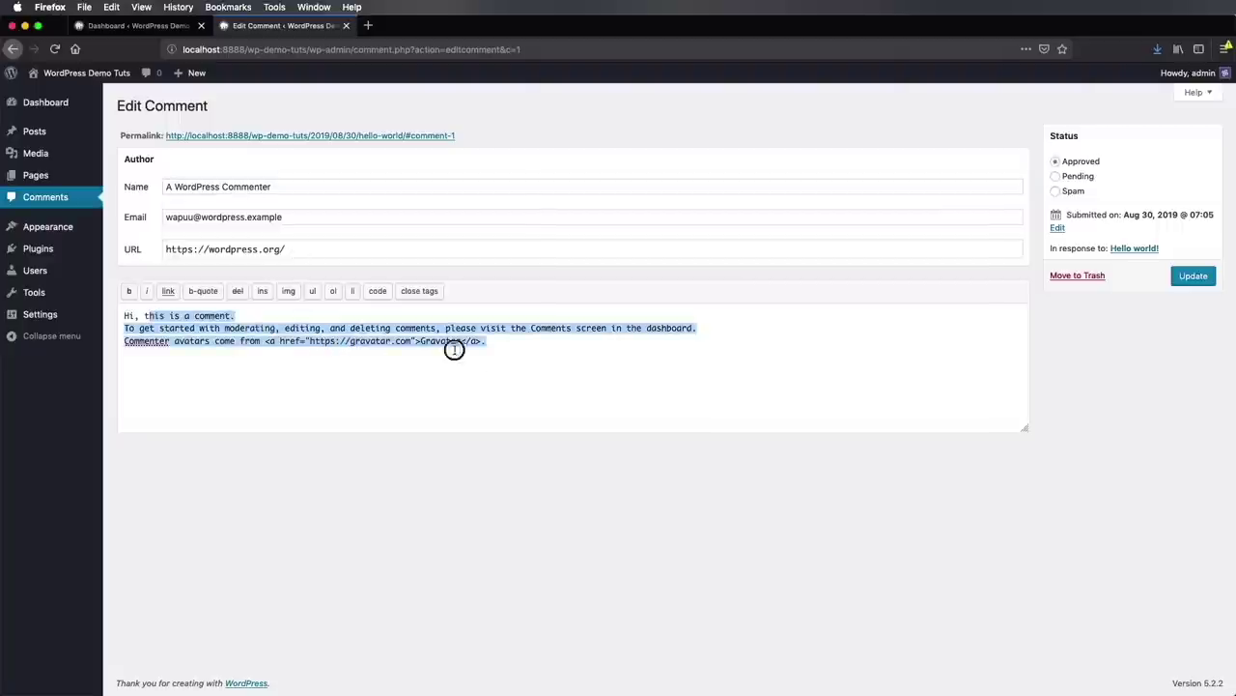
{"action": "left_click", "coordinate": [503, 366]}
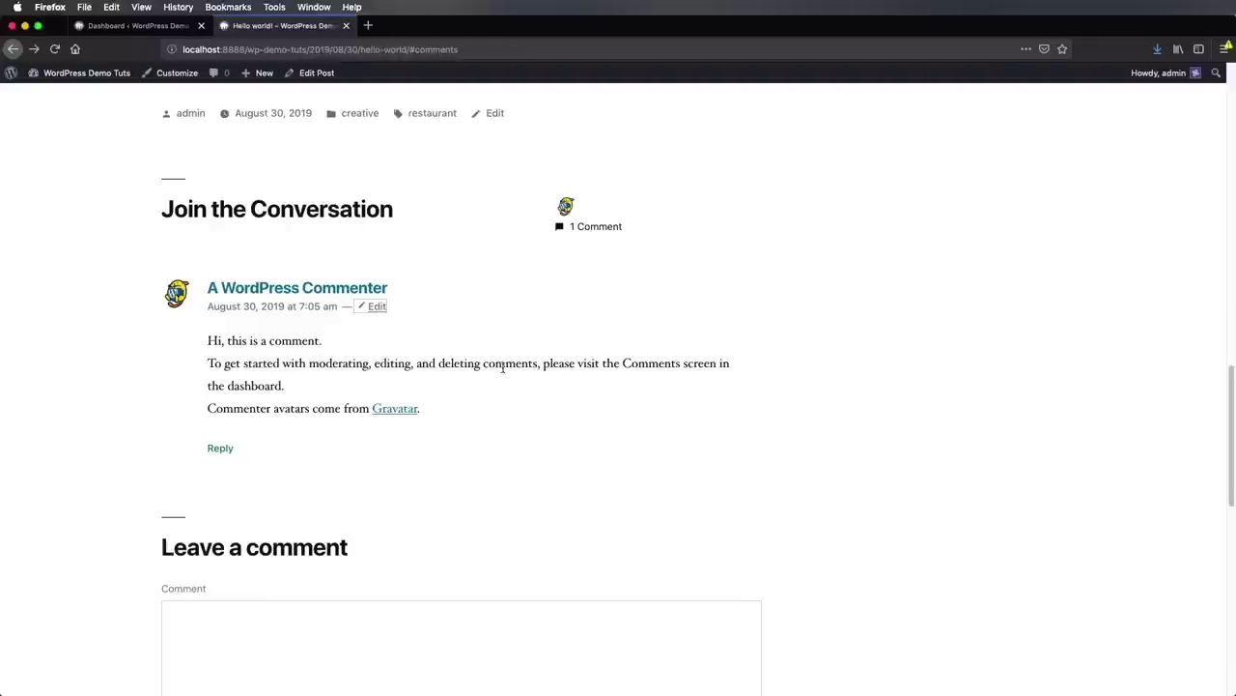
- Reply 'Yes, you're correct.' under the first comment on Hello world!, bringing it to 2 Comments
{"action": "left_click", "coordinate": [516, 347]}
{"action": "scroll", "coordinate": [648, 303], "scroll_direction": "down", "scroll_amount": 3}
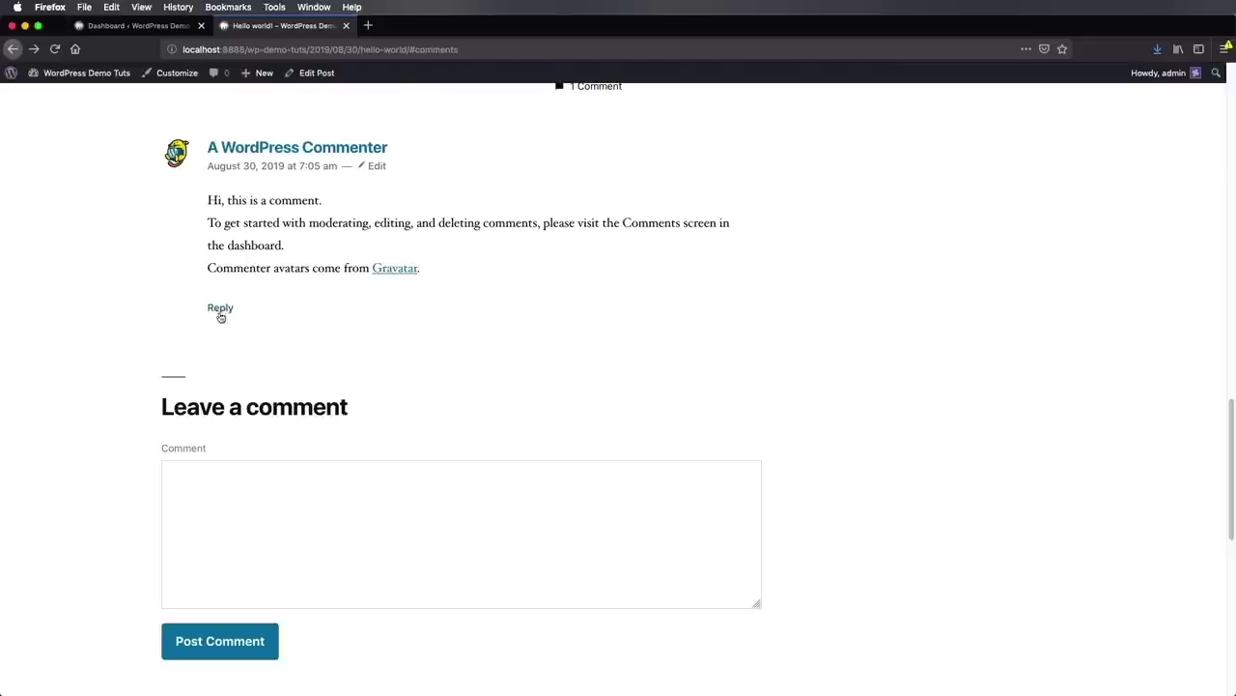
{"action": "left_click", "coordinate": [227, 312]}
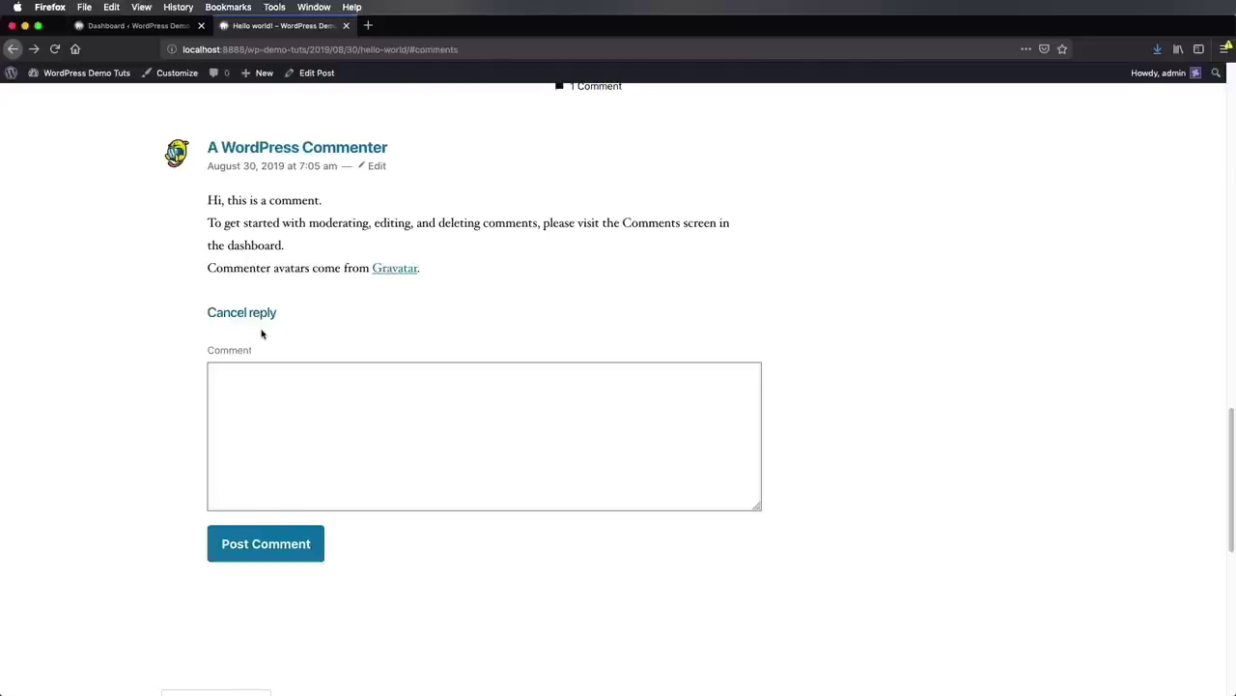
{"action": "type", "text": "Yes, you're correct."}
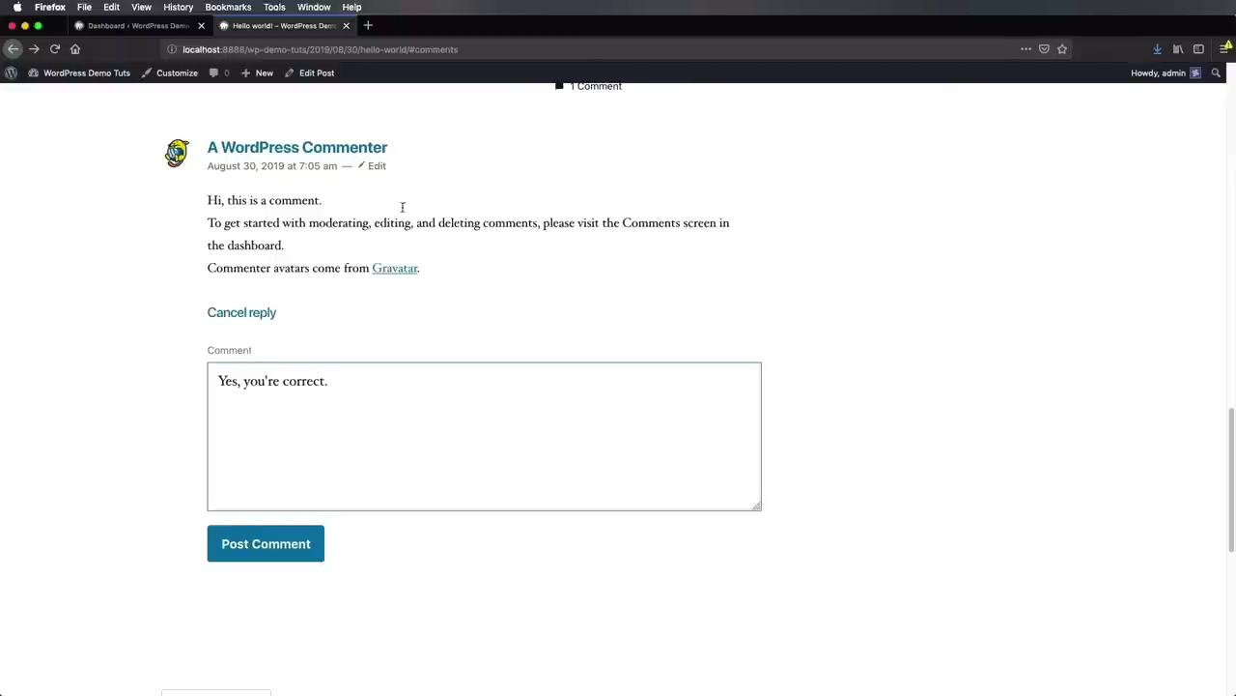
{"action": "left_click", "coordinate": [275, 551]}
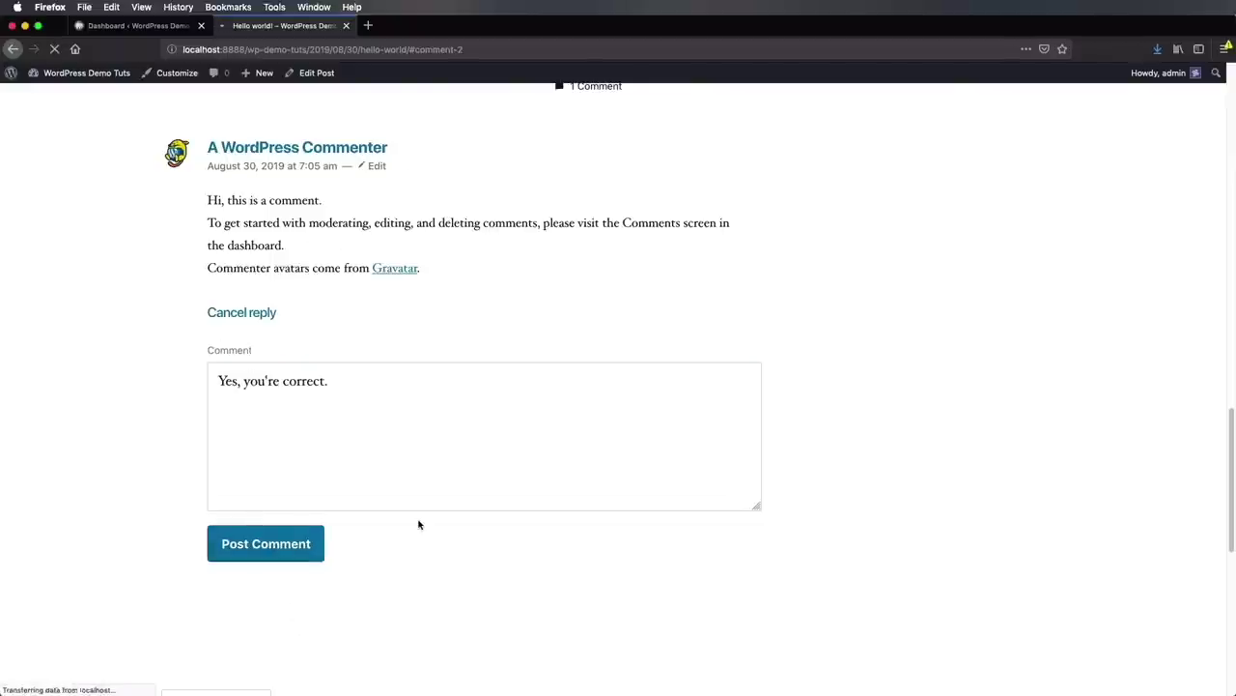
{"action": "scroll", "coordinate": [459, 530], "scroll_direction": "up", "scroll_amount": 5}
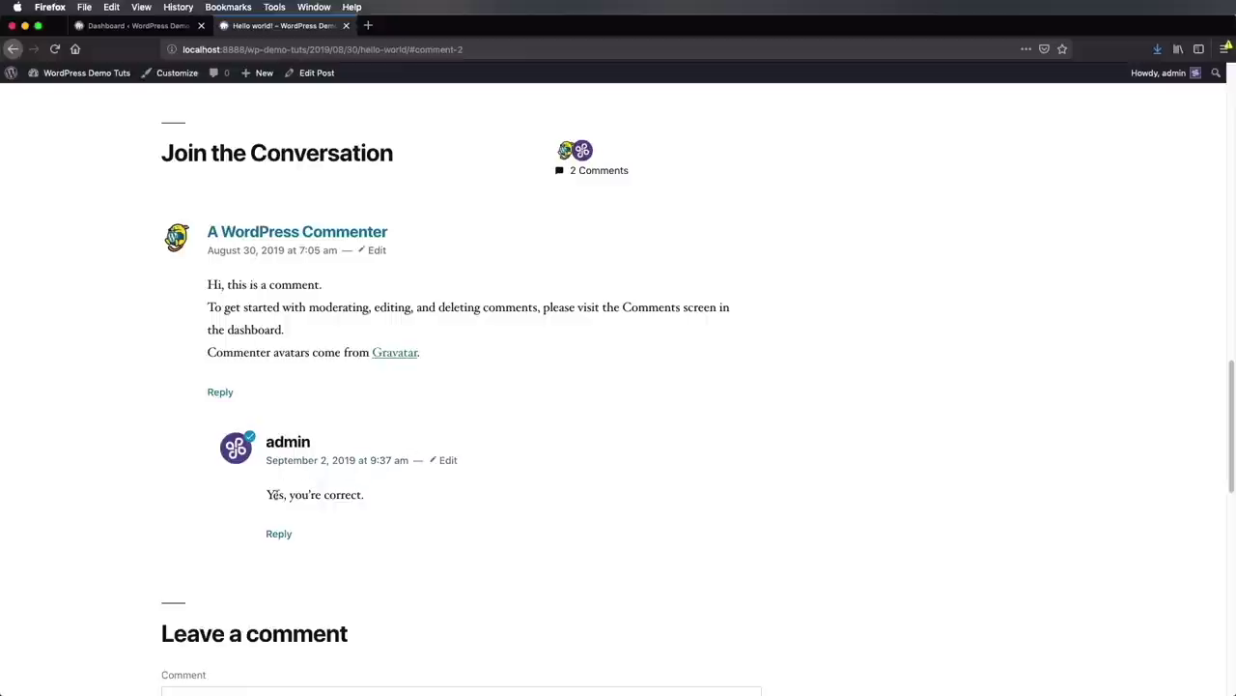
{"action": "left_click_drag", "start_coordinate": [265, 495], "coordinate": [380, 505]}
{"action": "left_click", "coordinate": [381, 506]}
{"action": "scroll", "coordinate": [737, 350], "scroll_direction": "up", "scroll_amount": 15}
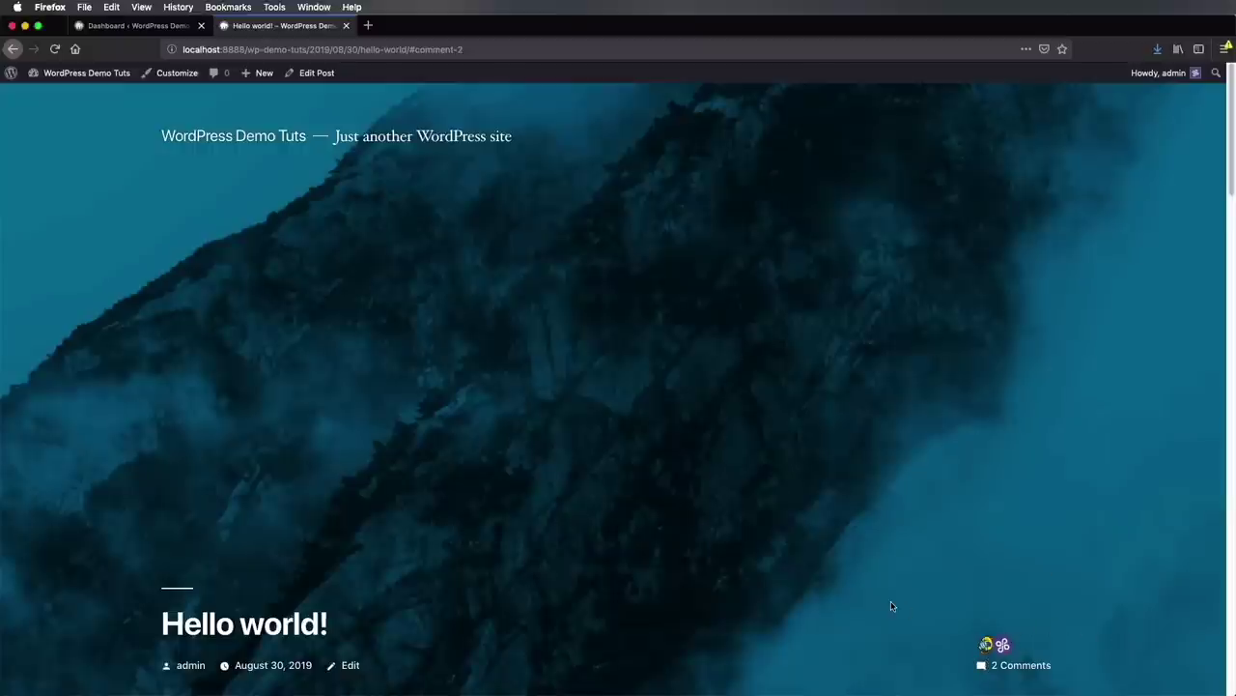
{"action": "scroll", "coordinate": [891, 605], "scroll_direction": "down", "scroll_amount": 20}
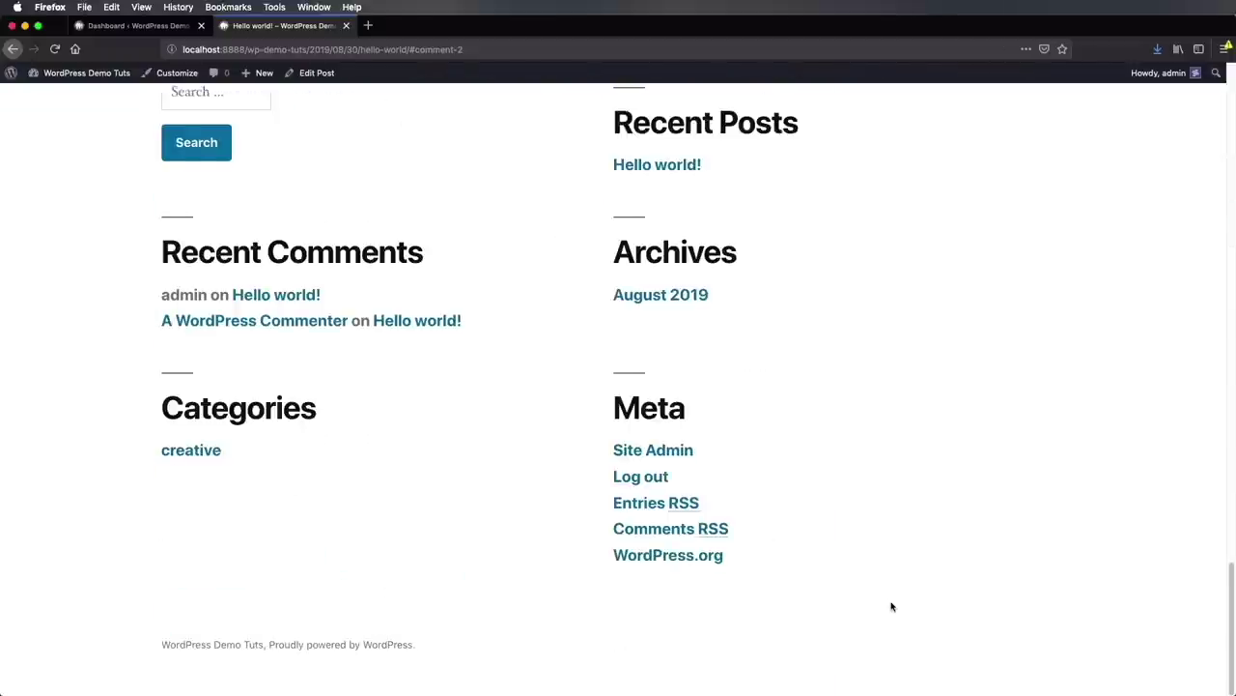
{"action": "scroll", "coordinate": [891, 606], "scroll_direction": "up", "scroll_amount": 10}
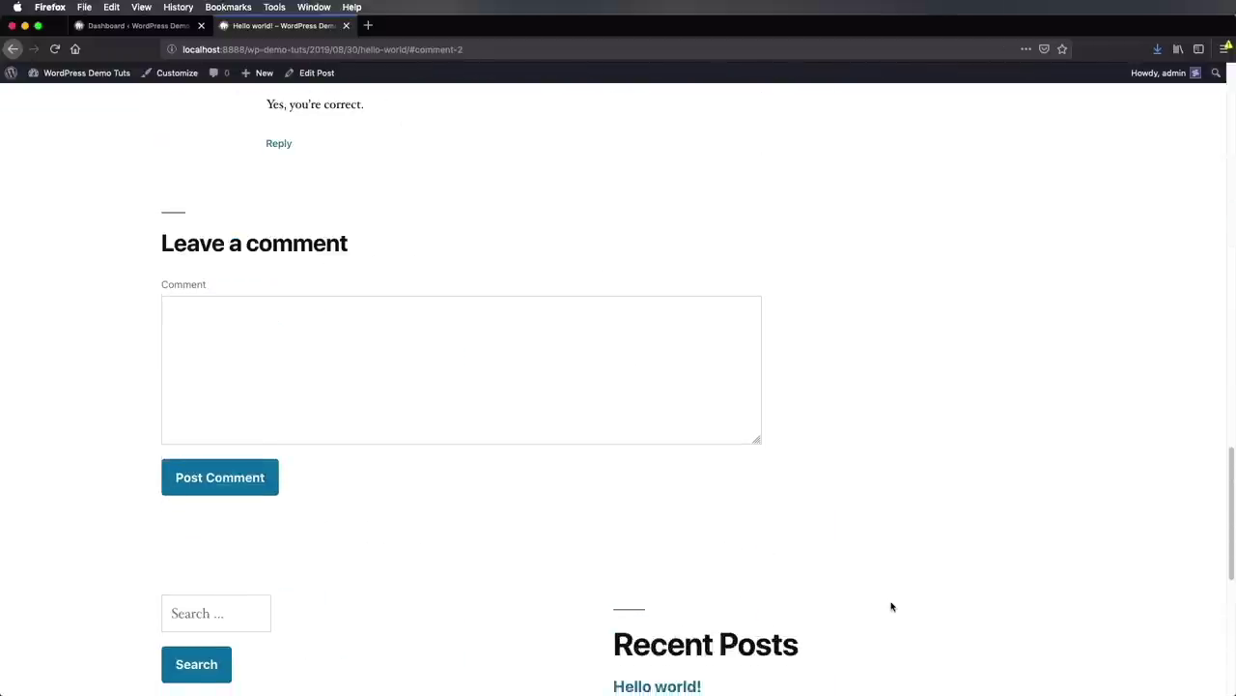
{"action": "scroll", "coordinate": [891, 606], "scroll_direction": "up", "scroll_amount": 3}
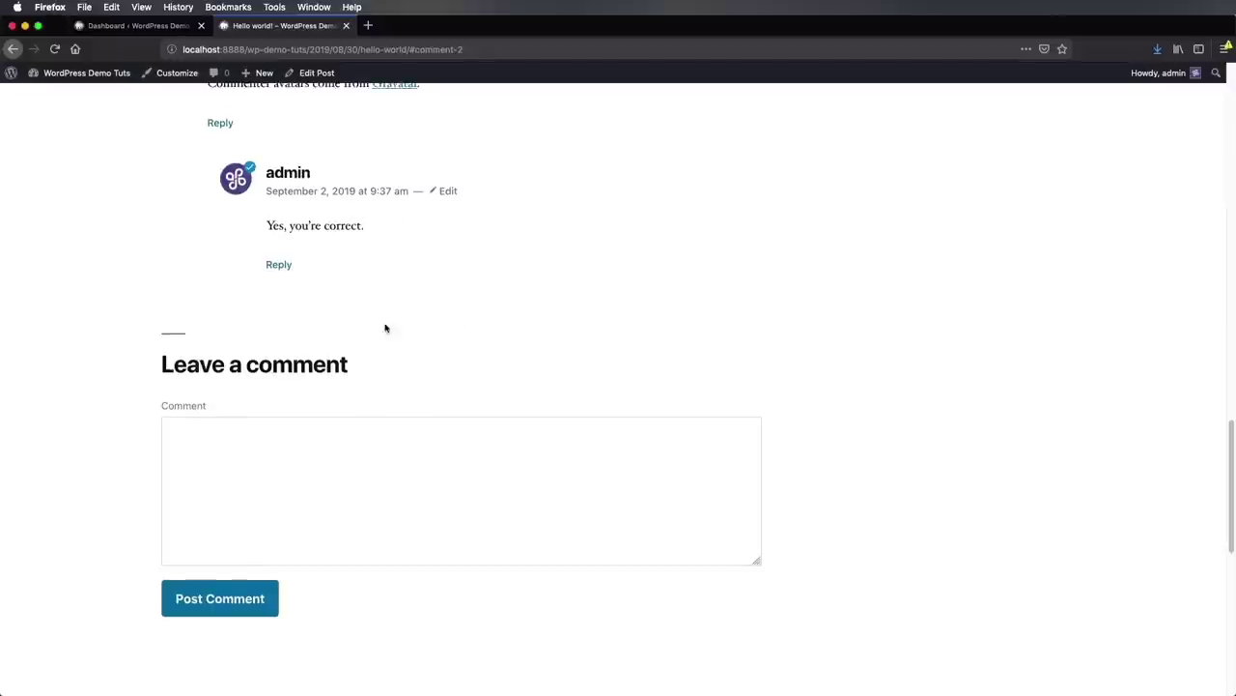
{"action": "scroll", "coordinate": [381, 266], "scroll_direction": "up", "scroll_amount": 2}
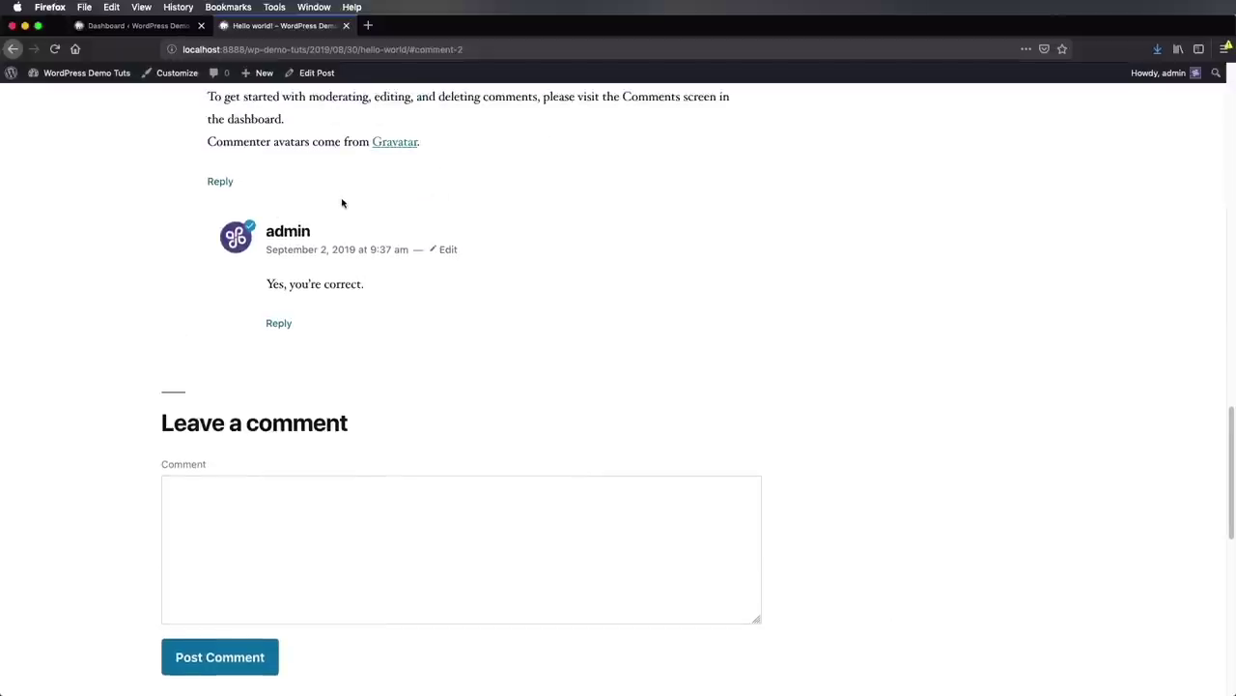
{"action": "scroll", "coordinate": [477, 356], "scroll_direction": "down", "scroll_amount": 2}
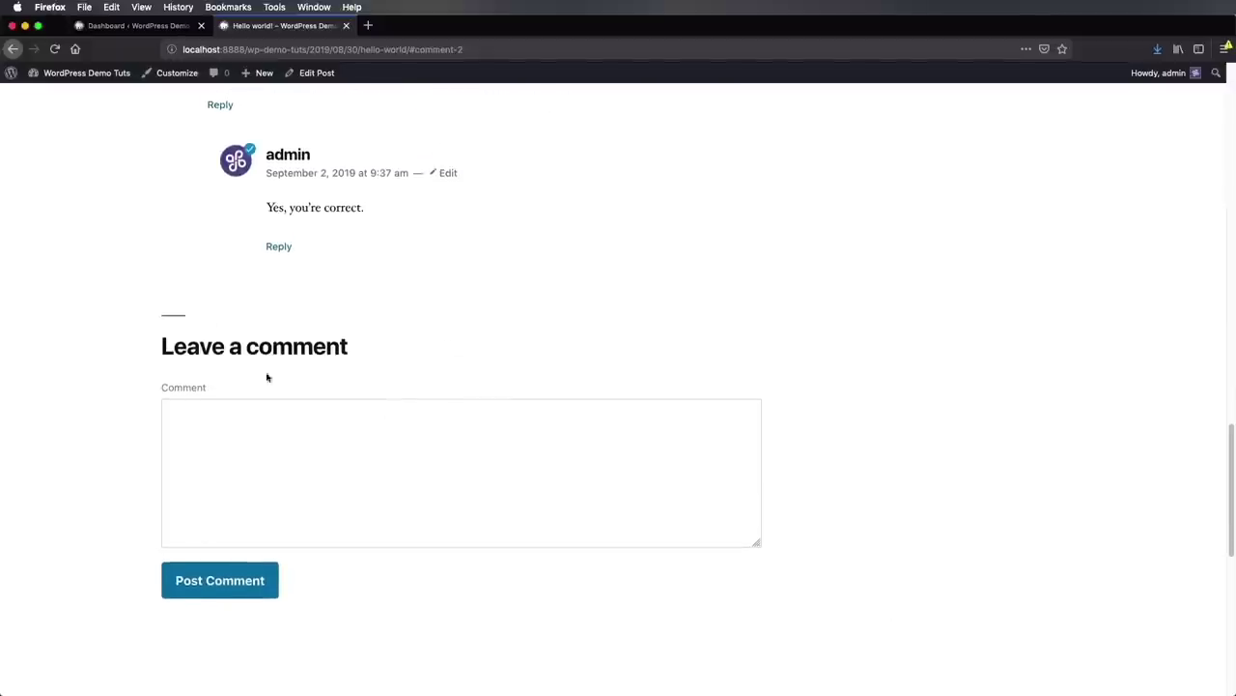
- Post the top-level comment 'Let's leave another comment.' on the Hello world! post
{"action": "left_click_drag", "start_coordinate": [175, 346], "coordinate": [342, 348]}
{"action": "left_click", "coordinate": [340, 392]}
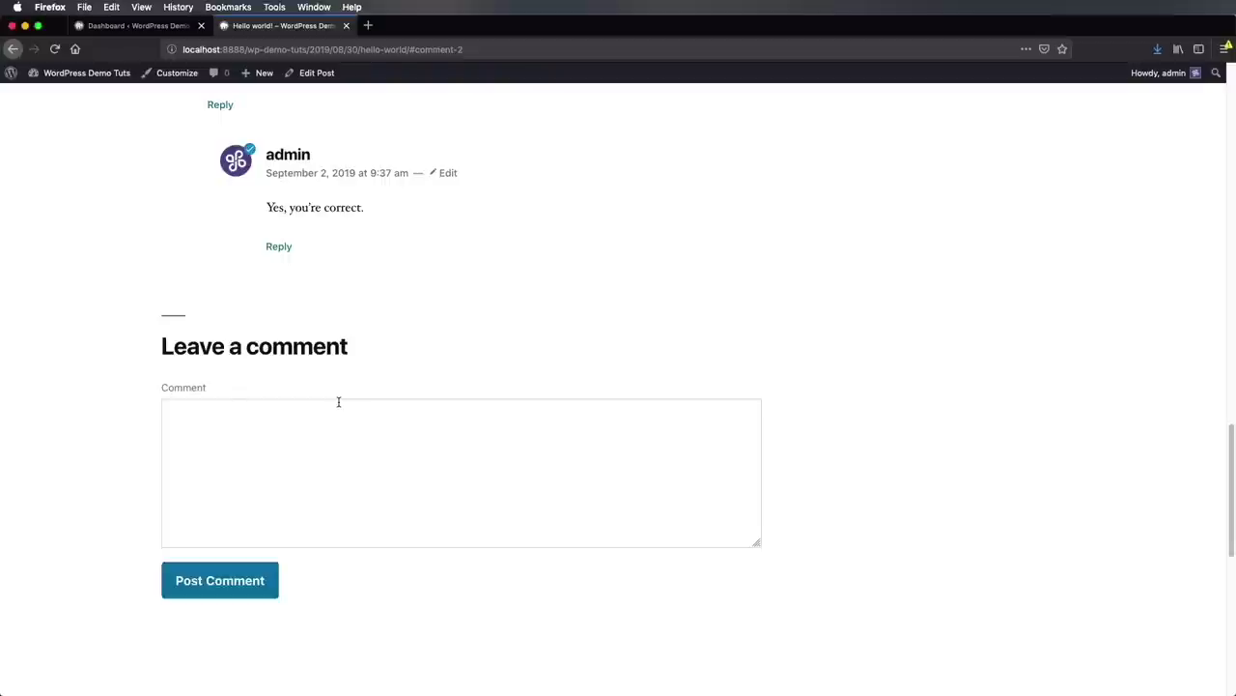
{"action": "left_click", "coordinate": [213, 444]}
{"action": "type", "text": "Let's leave another comment."}
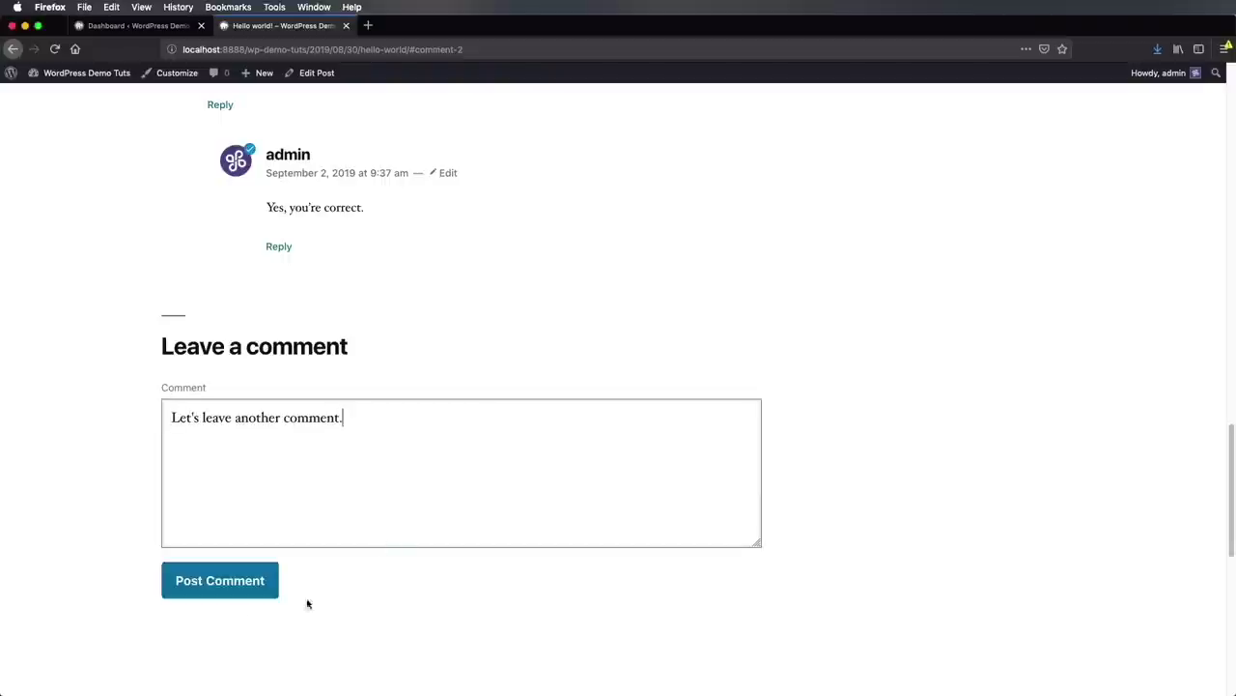
{"action": "left_click", "coordinate": [237, 591]}
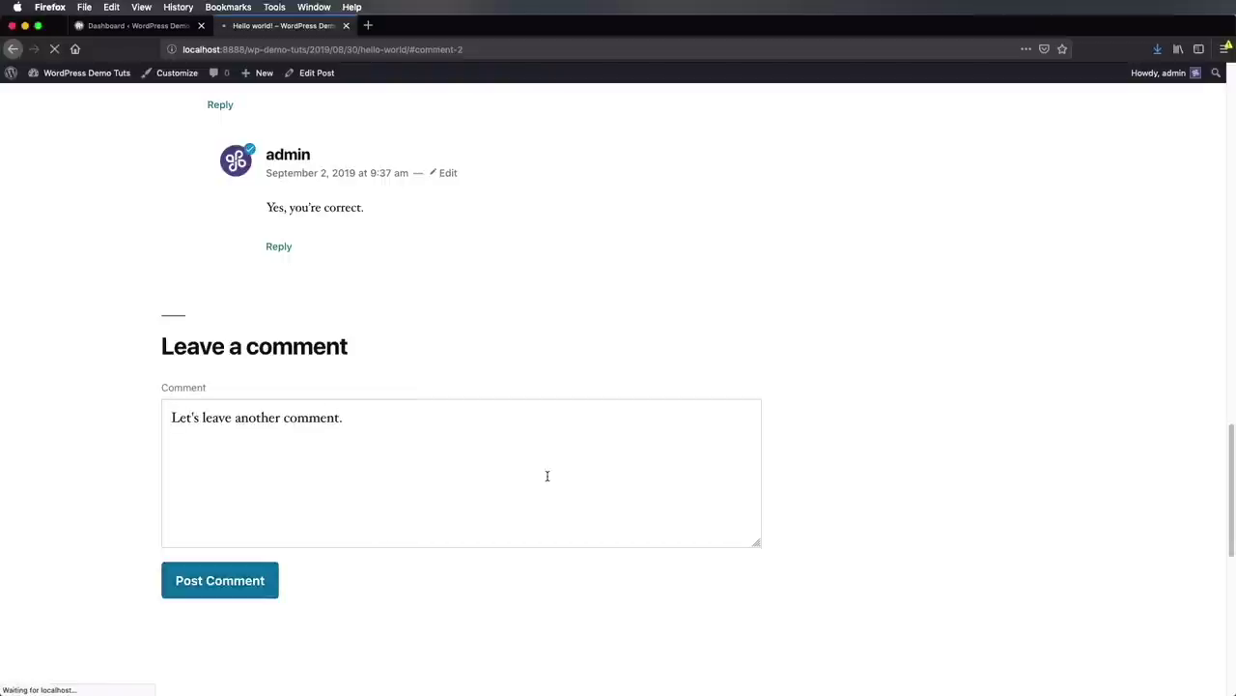
{"action": "scroll", "coordinate": [547, 480], "scroll_direction": "up", "scroll_amount": 8}
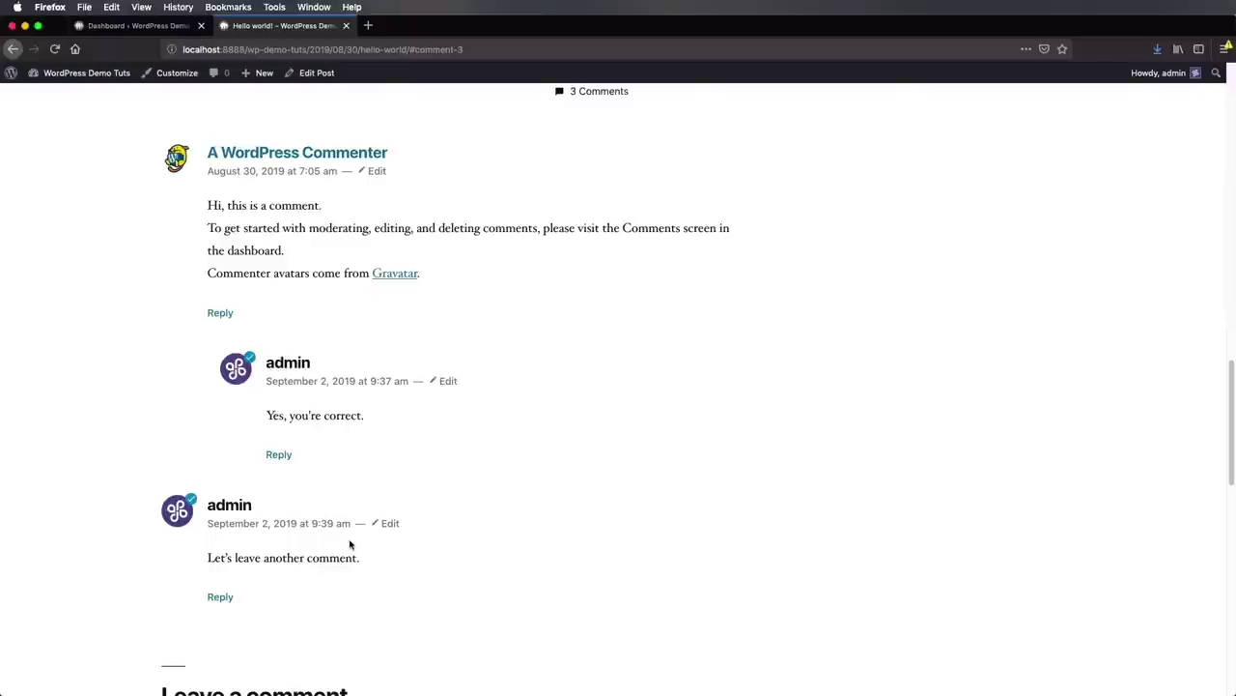
{"action": "scroll", "coordinate": [349, 544], "scroll_direction": "down", "scroll_amount": 5}
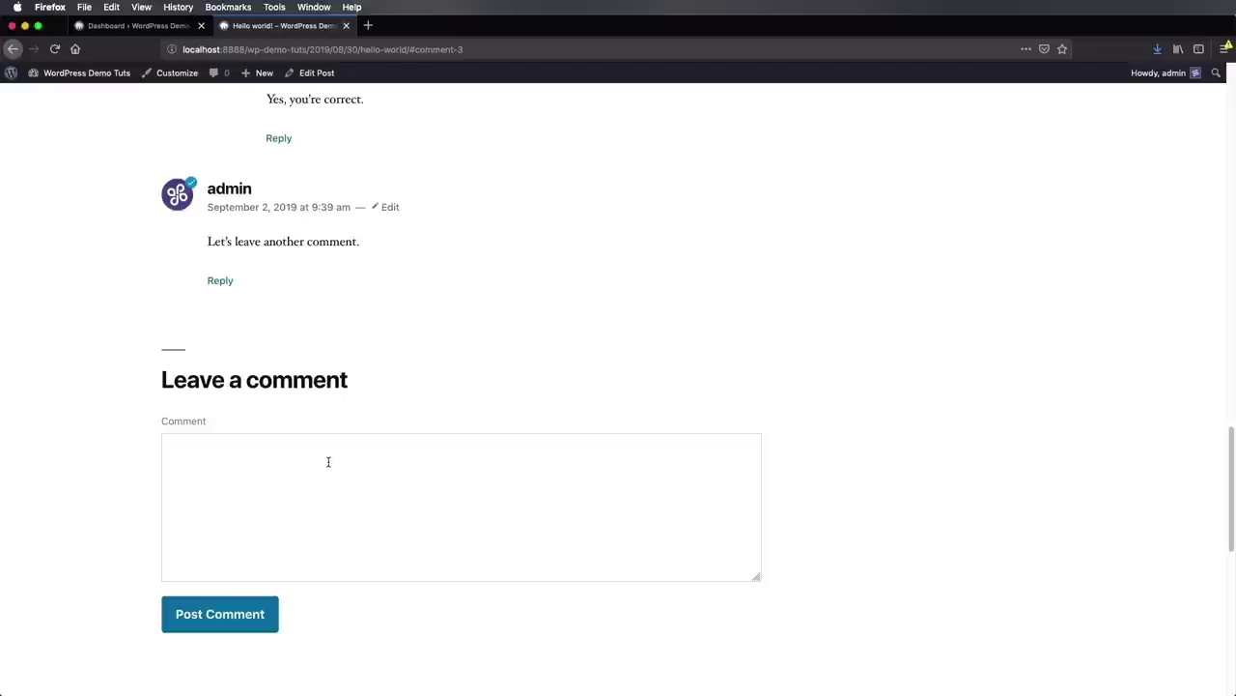
- Select the Hello world! post's full URL in the Firefox address bar
{"action": "mouse_move", "coordinate": [1192, 74]}
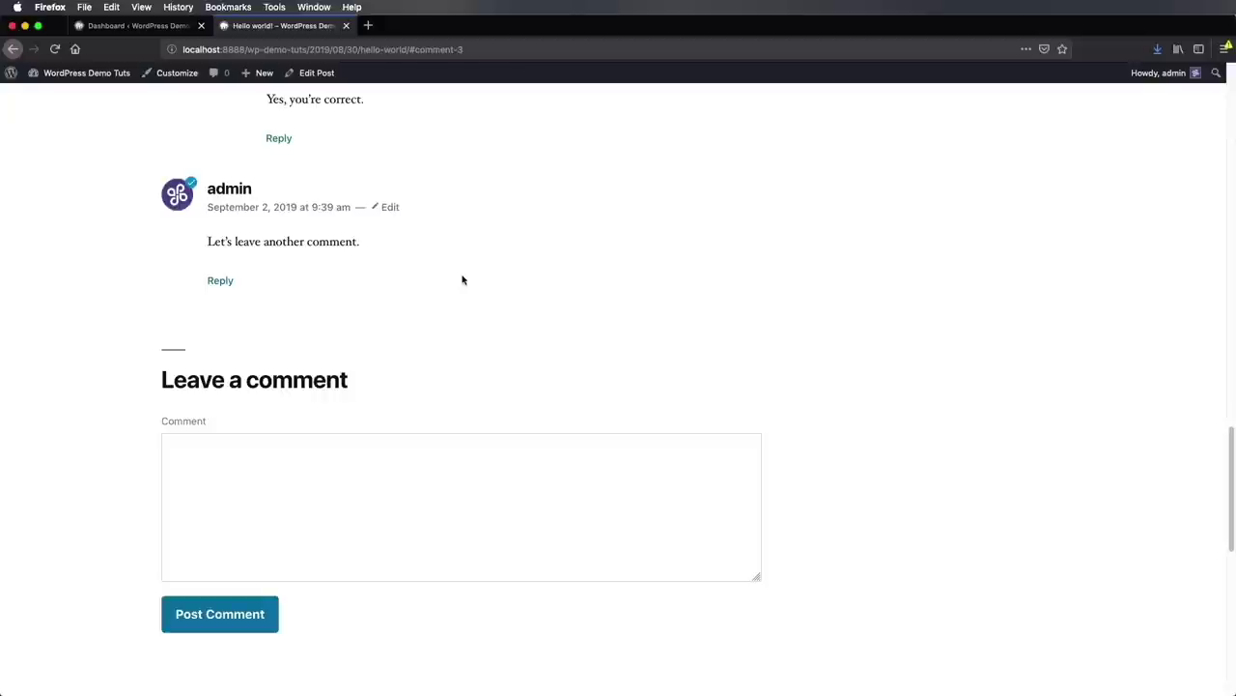
{"action": "left_click", "coordinate": [435, 48]}
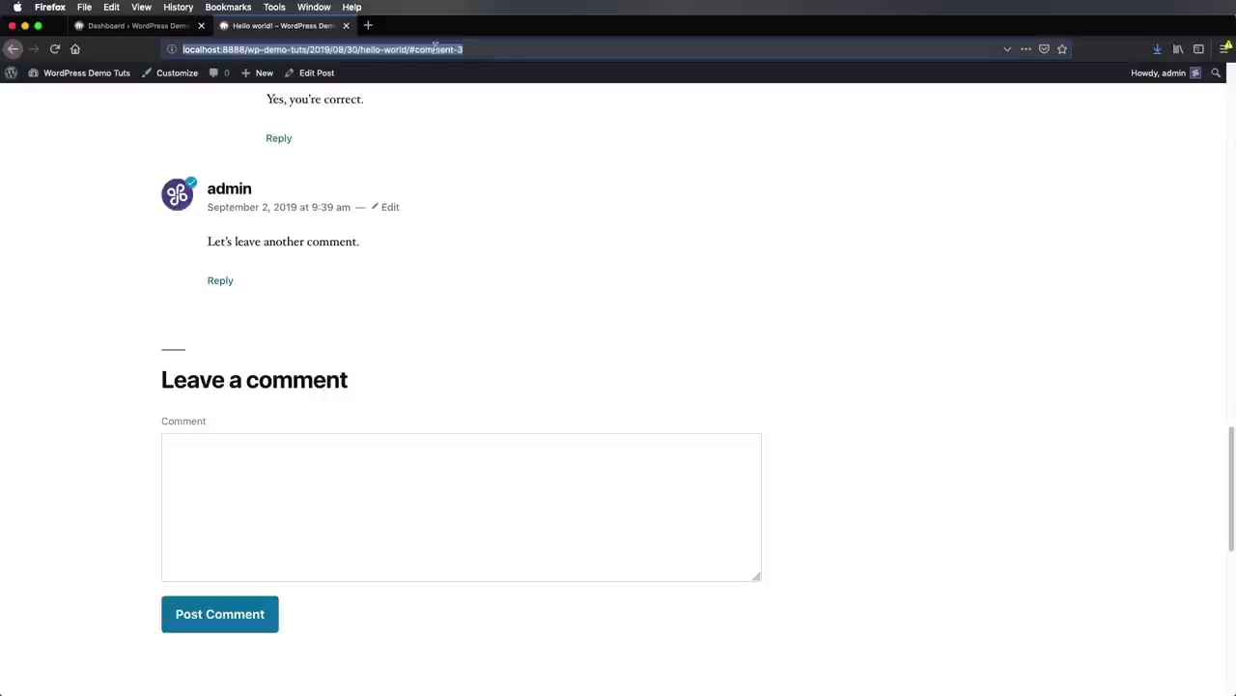
- Open a new Firefox private browsing window and look over the post's comment thread
{"action": "left_click", "coordinate": [1226, 50]}
{"action": "left_click", "coordinate": [1076, 138]}
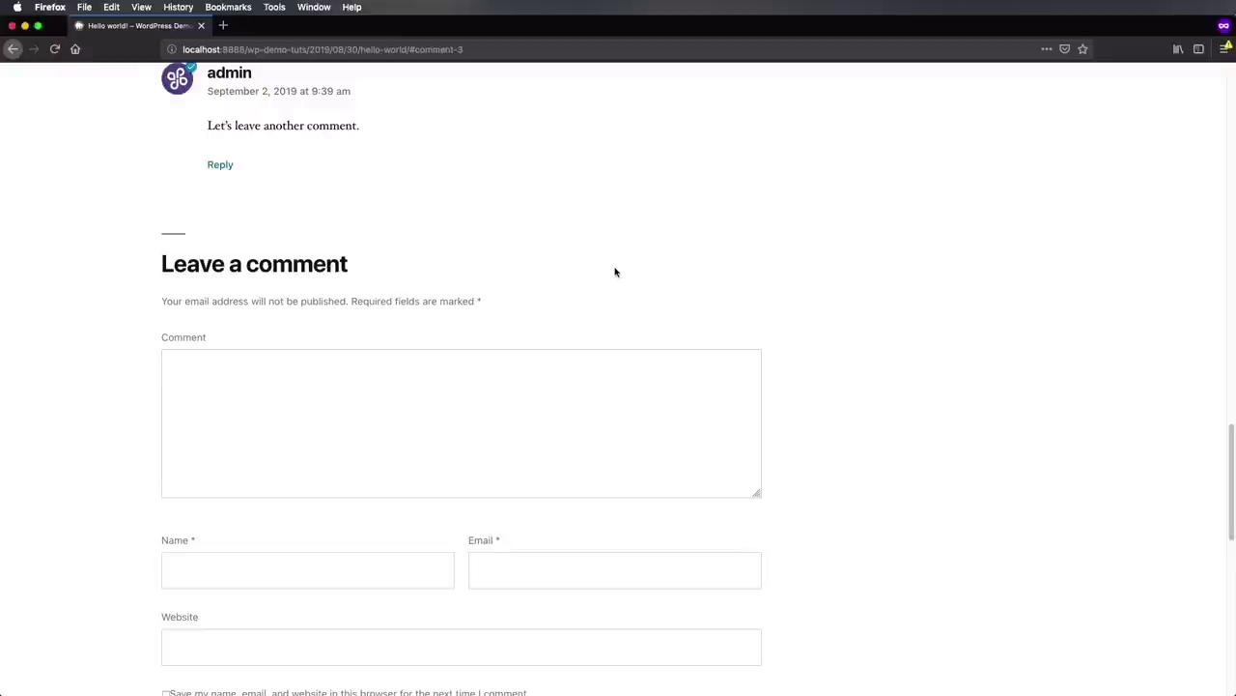
{"action": "scroll", "coordinate": [614, 271], "scroll_direction": "up", "scroll_amount": 3}
{"action": "scroll", "coordinate": [614, 272], "scroll_direction": "up", "scroll_amount": 2}
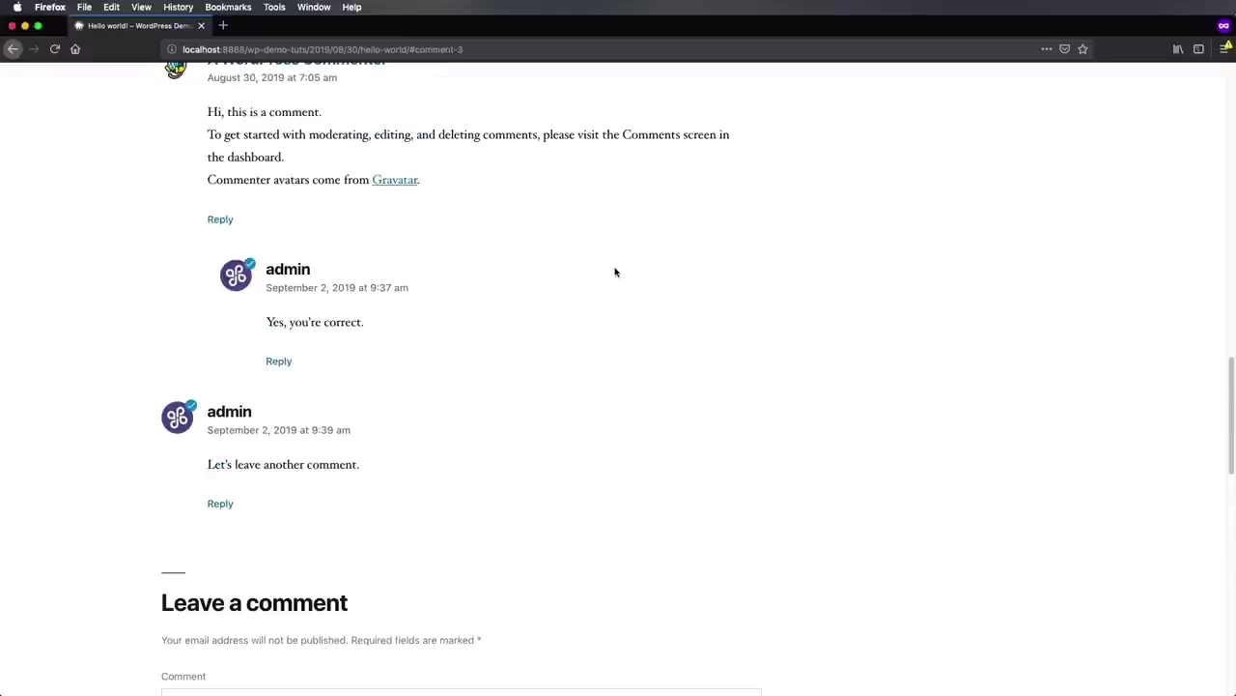
{"action": "scroll", "coordinate": [632, 335], "scroll_direction": "up", "scroll_amount": 4}
{"action": "scroll", "coordinate": [632, 336], "scroll_direction": "up", "scroll_amount": 2}
{"action": "scroll", "coordinate": [631, 335], "scroll_direction": "down", "scroll_amount": 3}
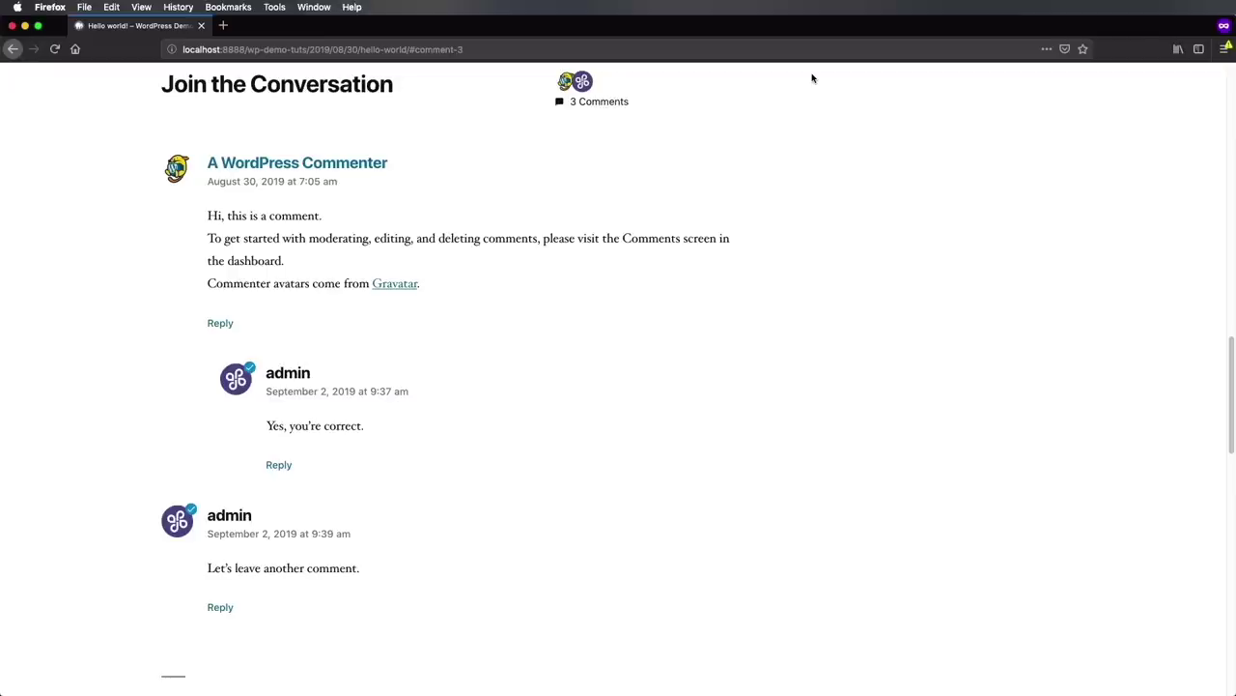
{"action": "scroll", "coordinate": [771, 197], "scroll_direction": "up", "scroll_amount": 15}
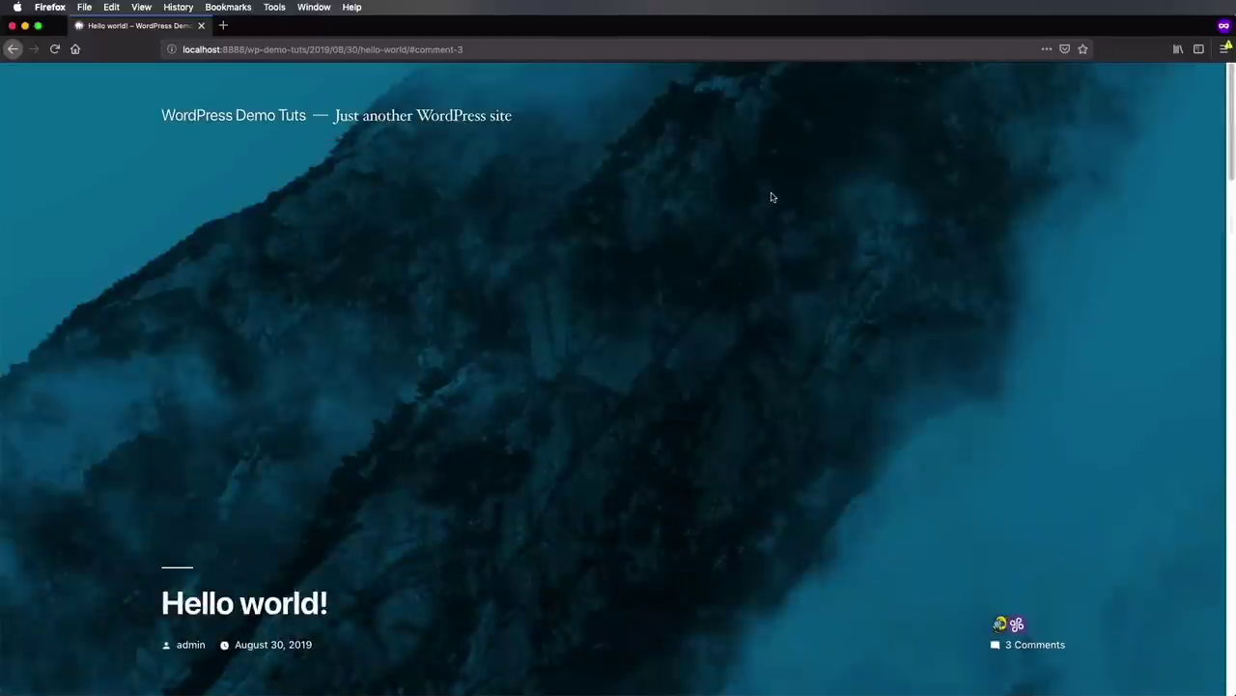
{"action": "scroll", "coordinate": [771, 197], "scroll_direction": "down", "scroll_amount": 15}
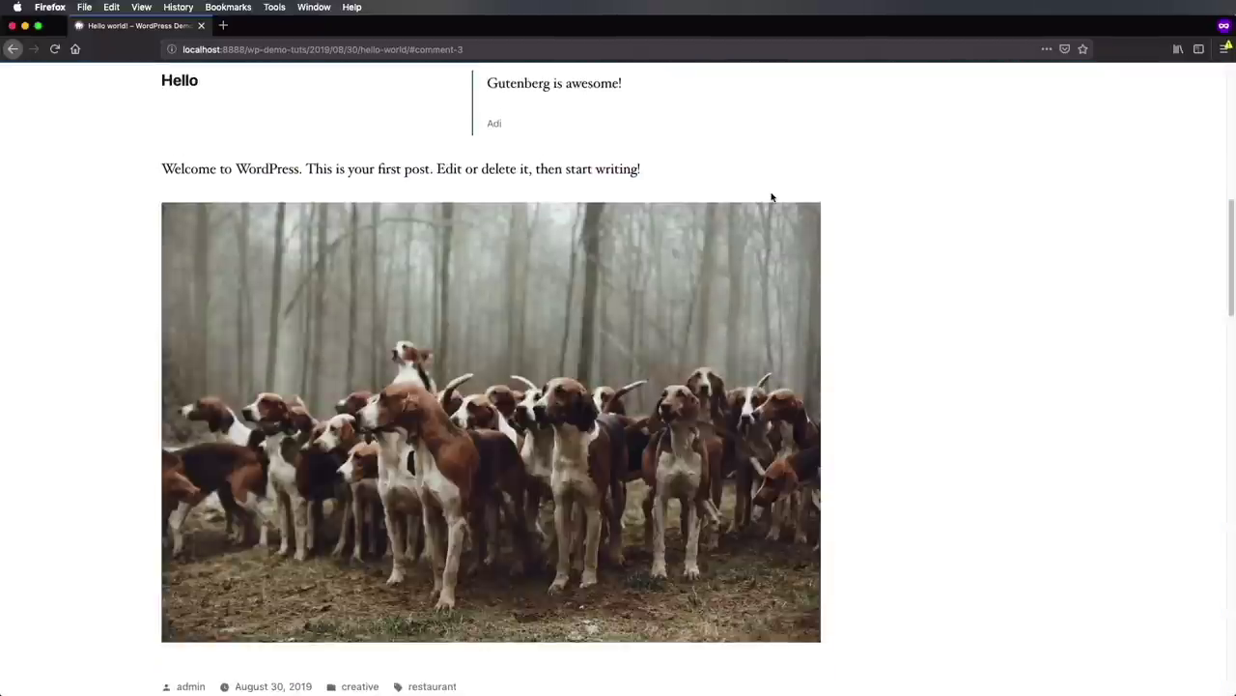
{"action": "scroll", "coordinate": [771, 197], "scroll_direction": "down", "scroll_amount": 1}
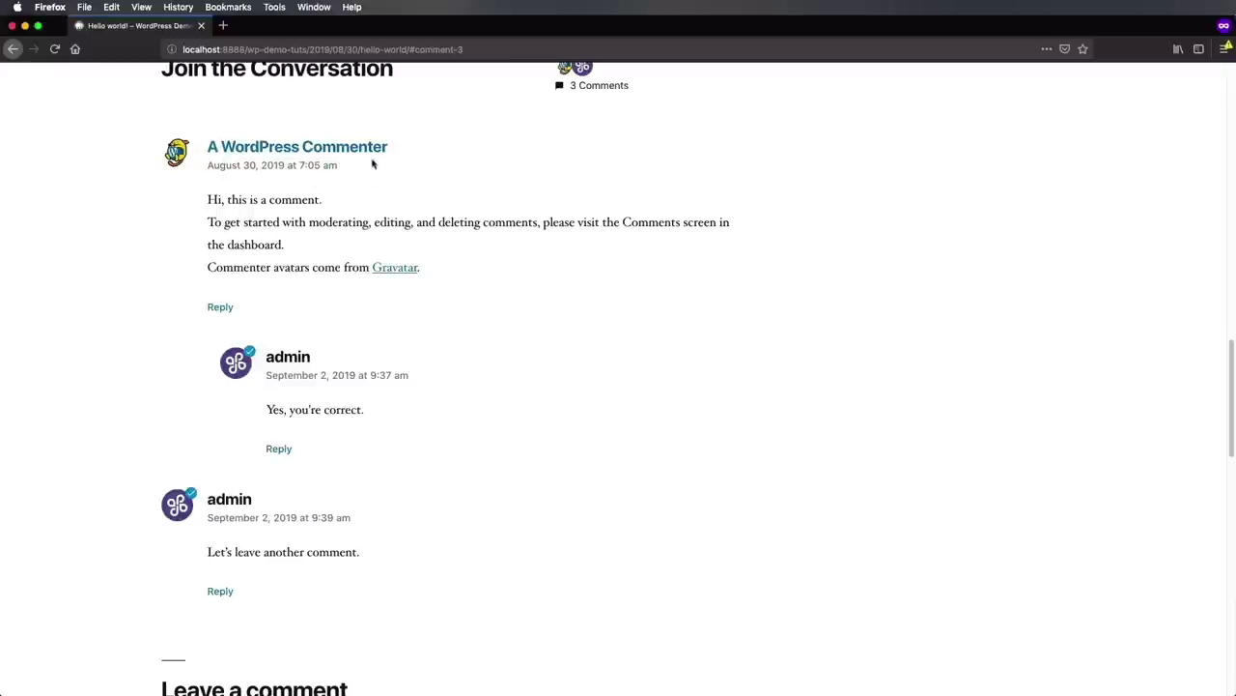
{"action": "scroll", "coordinate": [357, 173], "scroll_direction": "up", "scroll_amount": 5}
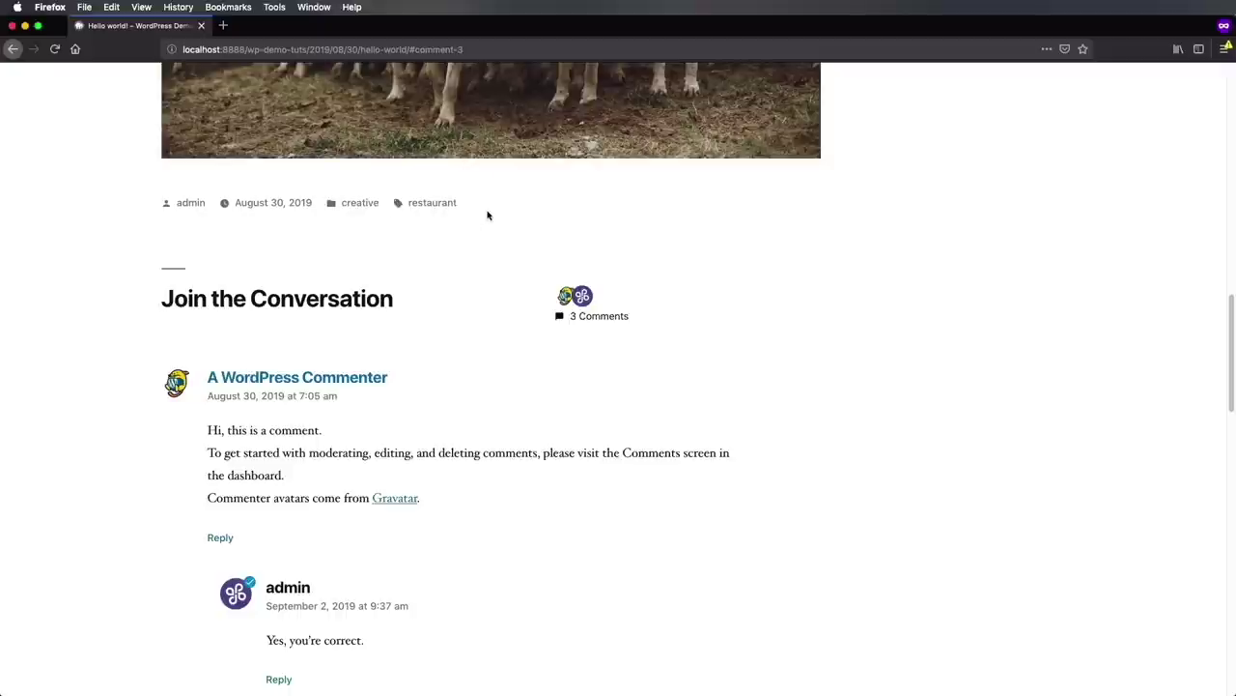
{"action": "scroll", "coordinate": [488, 214], "scroll_direction": "down", "scroll_amount": 4}
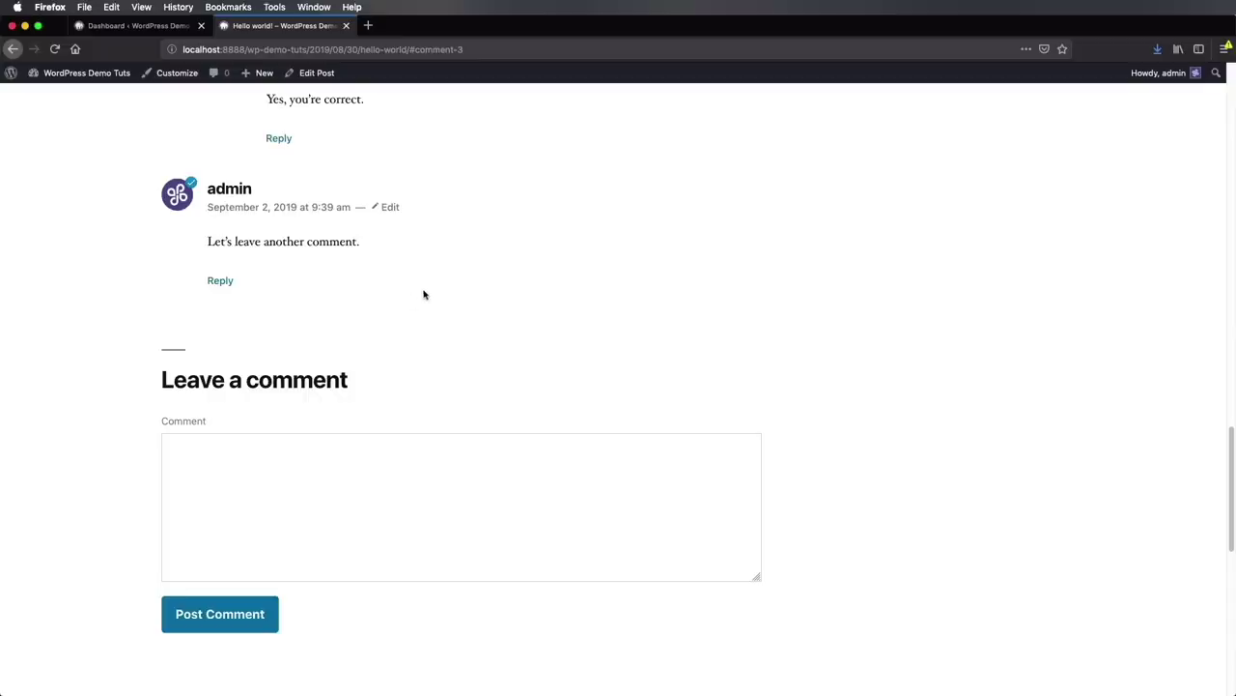
{"action": "scroll", "coordinate": [420, 290], "scroll_direction": "up", "scroll_amount": 3}
{"action": "scroll", "coordinate": [418, 290], "scroll_direction": "up", "scroll_amount": 9}
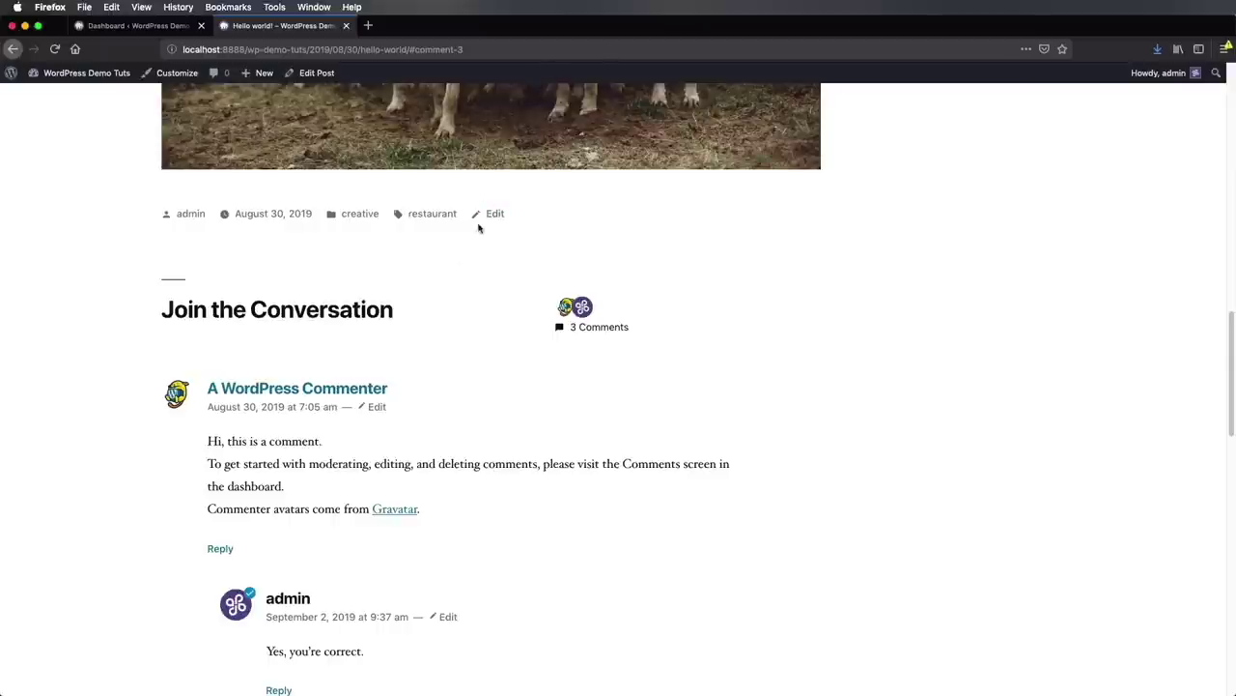
{"action": "scroll", "coordinate": [492, 220], "scroll_direction": "down", "scroll_amount": 4}
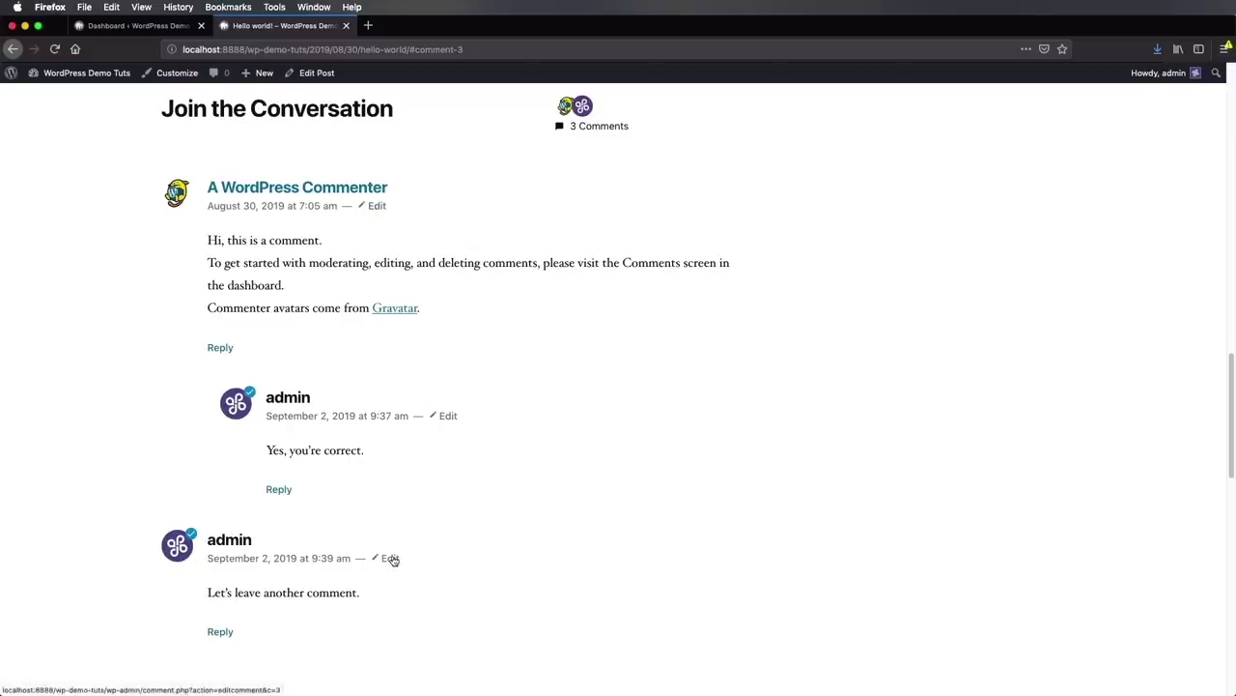
{"action": "scroll", "coordinate": [547, 380], "scroll_direction": "down", "scroll_amount": 4}
- Switch to the logged-out private window and bring the empty Leave a comment form into view
{"action": "key", "text": "super+grave"}
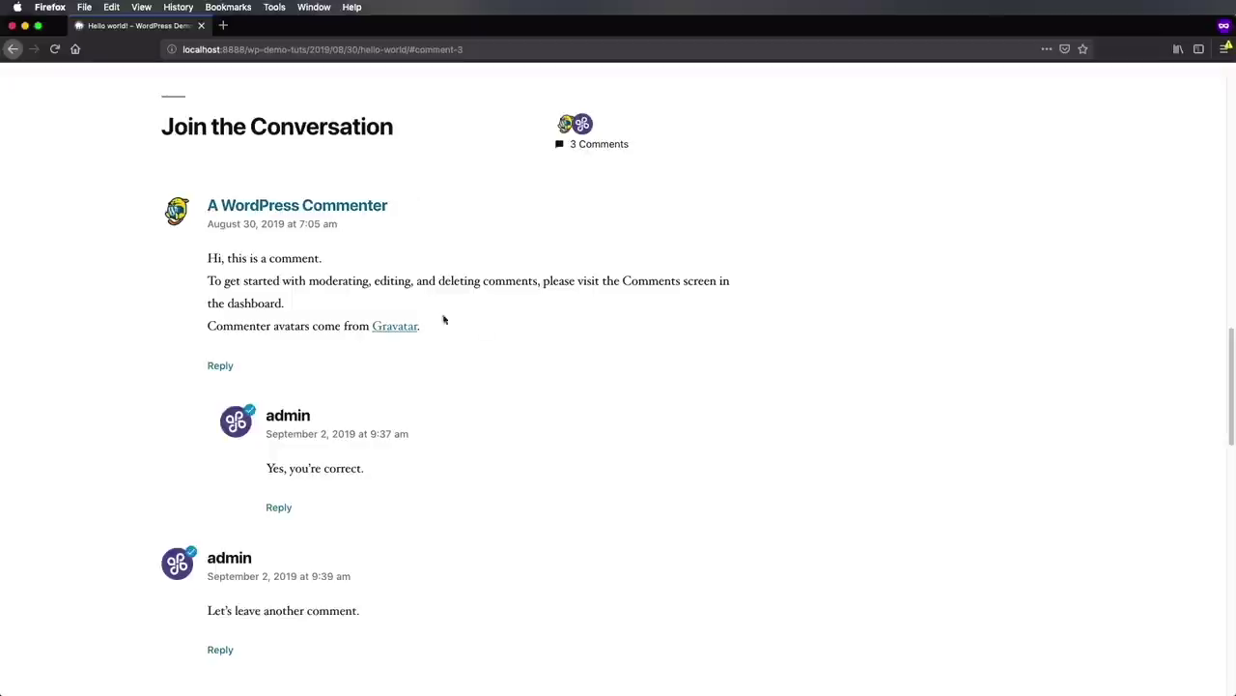
{"action": "scroll", "coordinate": [514, 389], "scroll_direction": "down", "scroll_amount": 5}
{"action": "scroll", "coordinate": [514, 389], "scroll_direction": "up", "scroll_amount": 4}
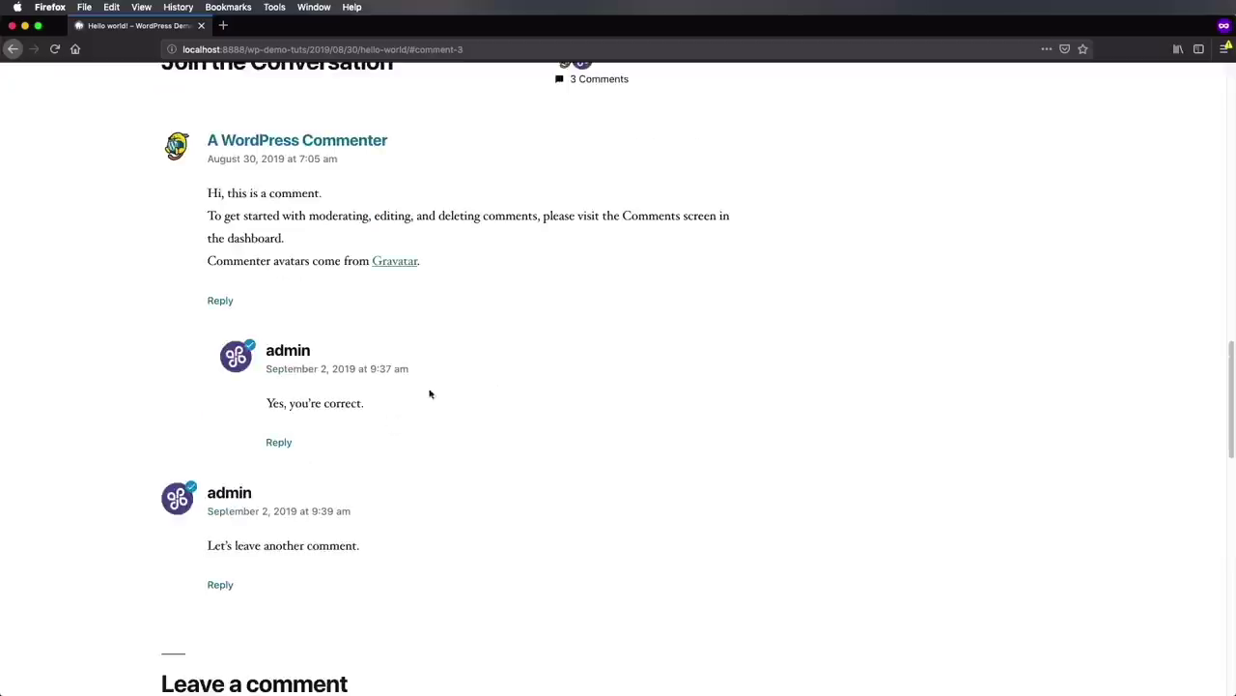
{"action": "scroll", "coordinate": [429, 356], "scroll_direction": "down", "scroll_amount": 3}
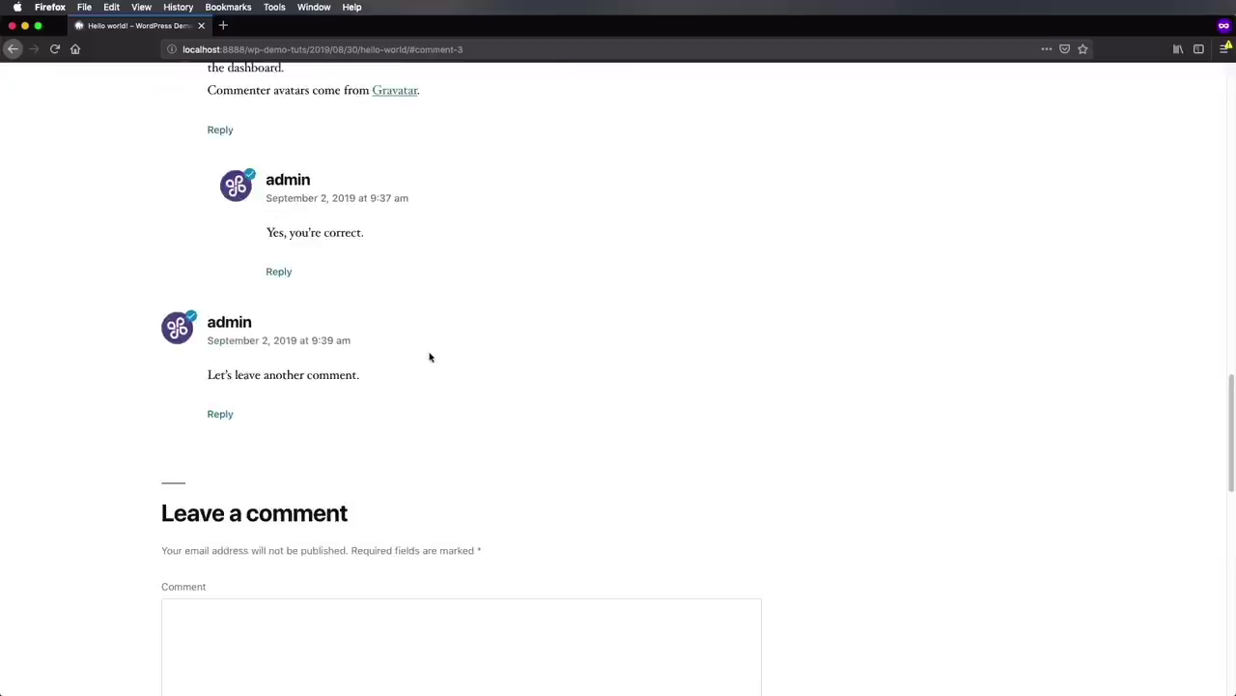
{"action": "scroll", "coordinate": [429, 358], "scroll_direction": "down", "scroll_amount": 6}
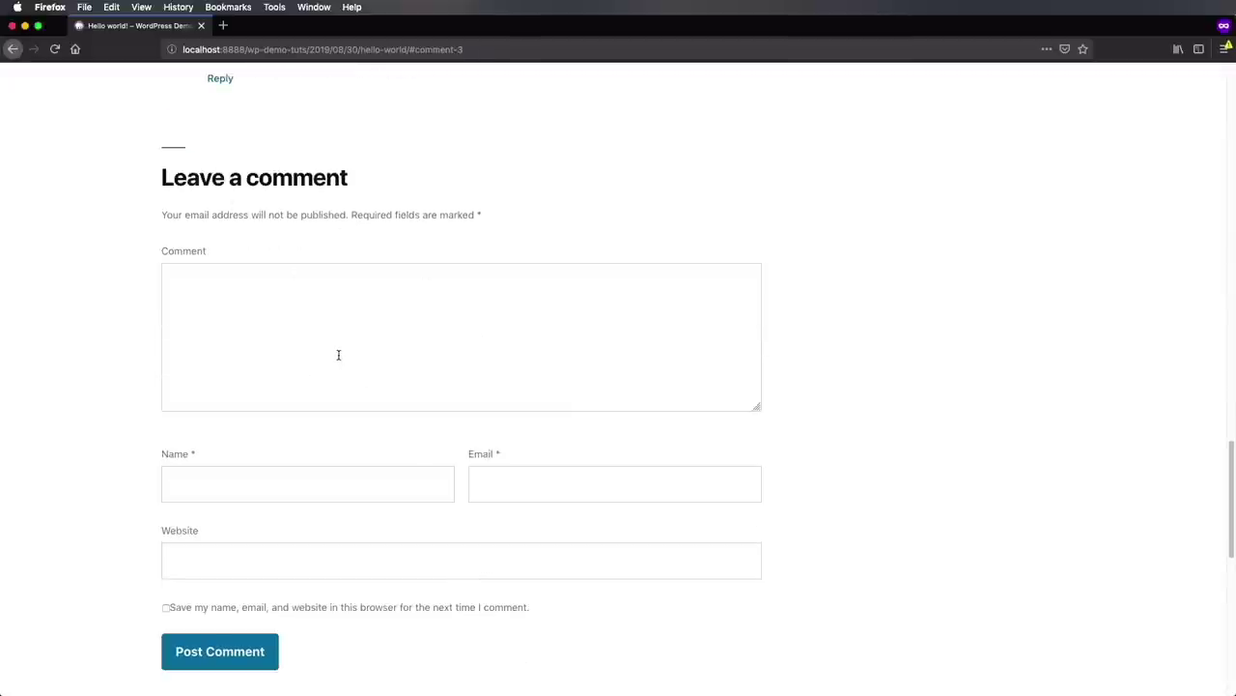
- Start filling in the comment form, going through the Comment, Name, Email and Website fields
{"action": "scroll", "coordinate": [338, 355], "scroll_direction": "down", "scroll_amount": 1}
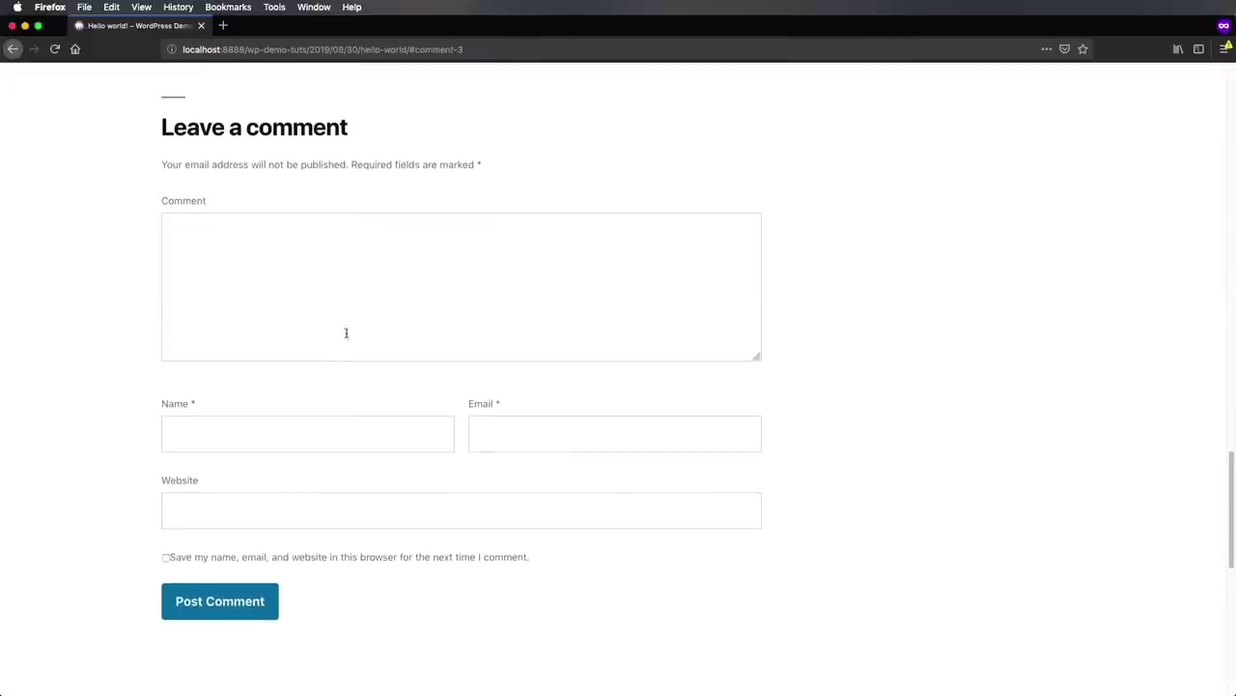
{"action": "left_click", "coordinate": [218, 232]}
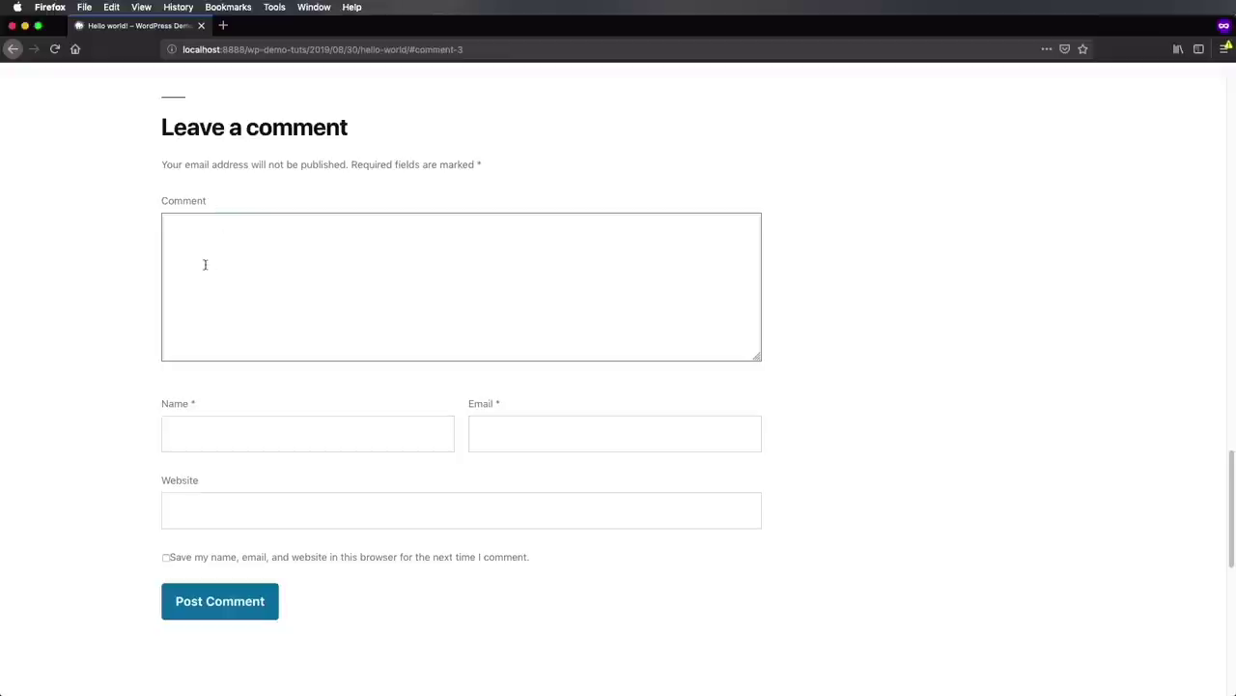
{"action": "scroll", "coordinate": [228, 290], "scroll_direction": "down", "scroll_amount": 2}
{"action": "left_click", "coordinate": [209, 337]}
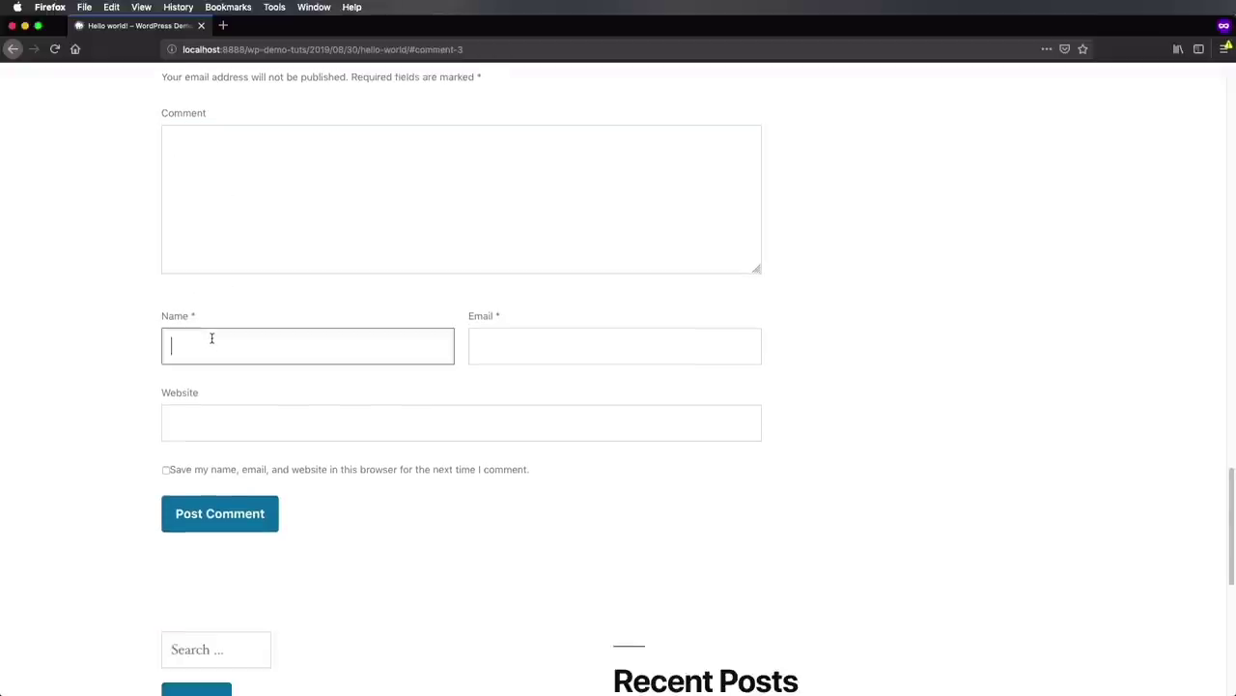
{"action": "left_click", "coordinate": [492, 339]}
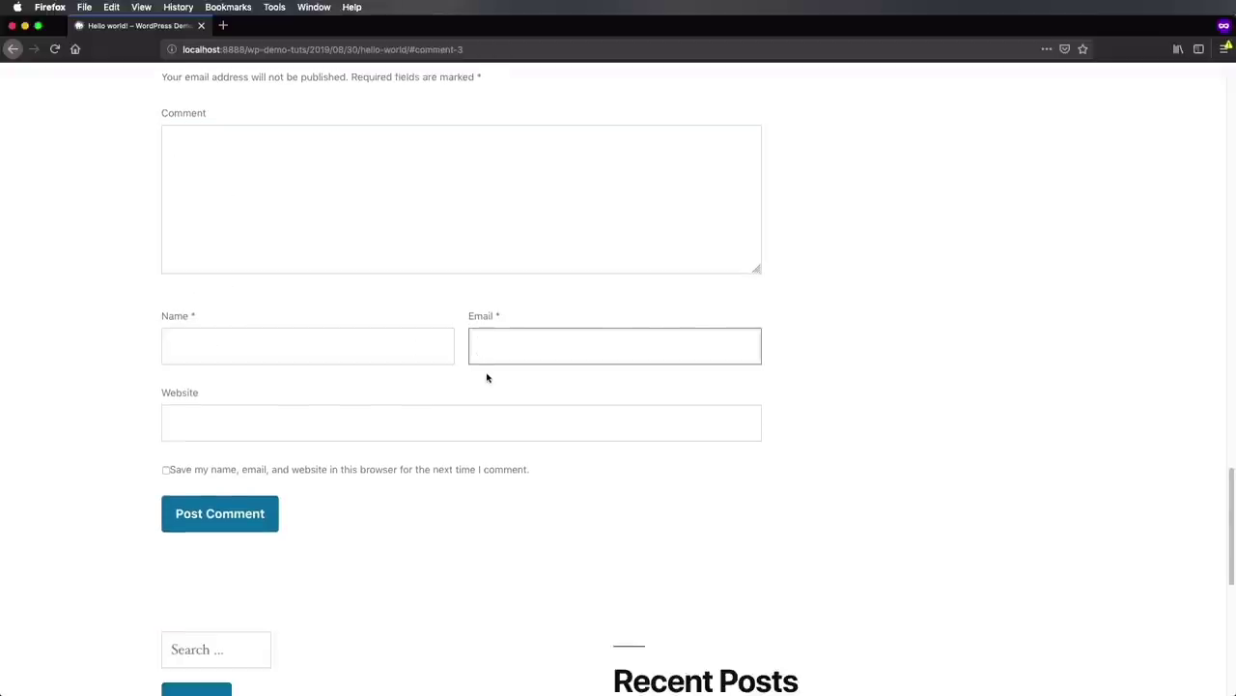
{"action": "left_click", "coordinate": [250, 421]}
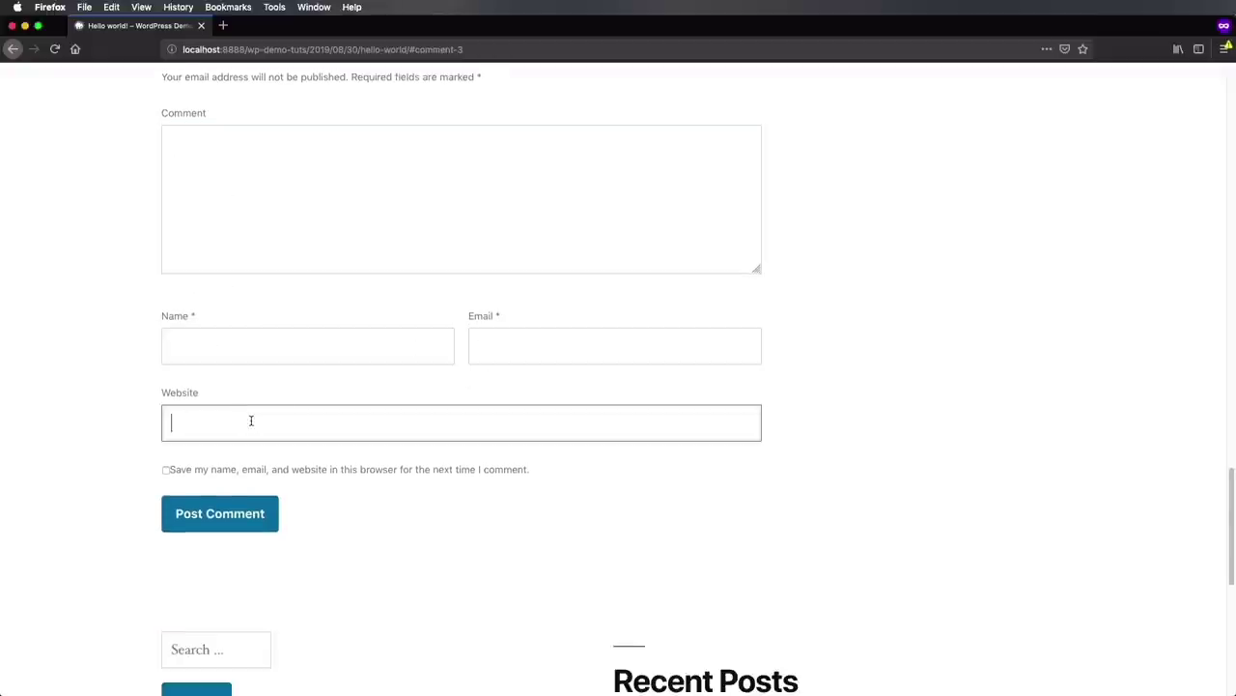
{"action": "scroll", "coordinate": [290, 416], "scroll_direction": "up", "scroll_amount": 4}
{"action": "scroll", "coordinate": [298, 414], "scroll_direction": "down", "scroll_amount": 2}
{"action": "left_click", "coordinate": [300, 410]}
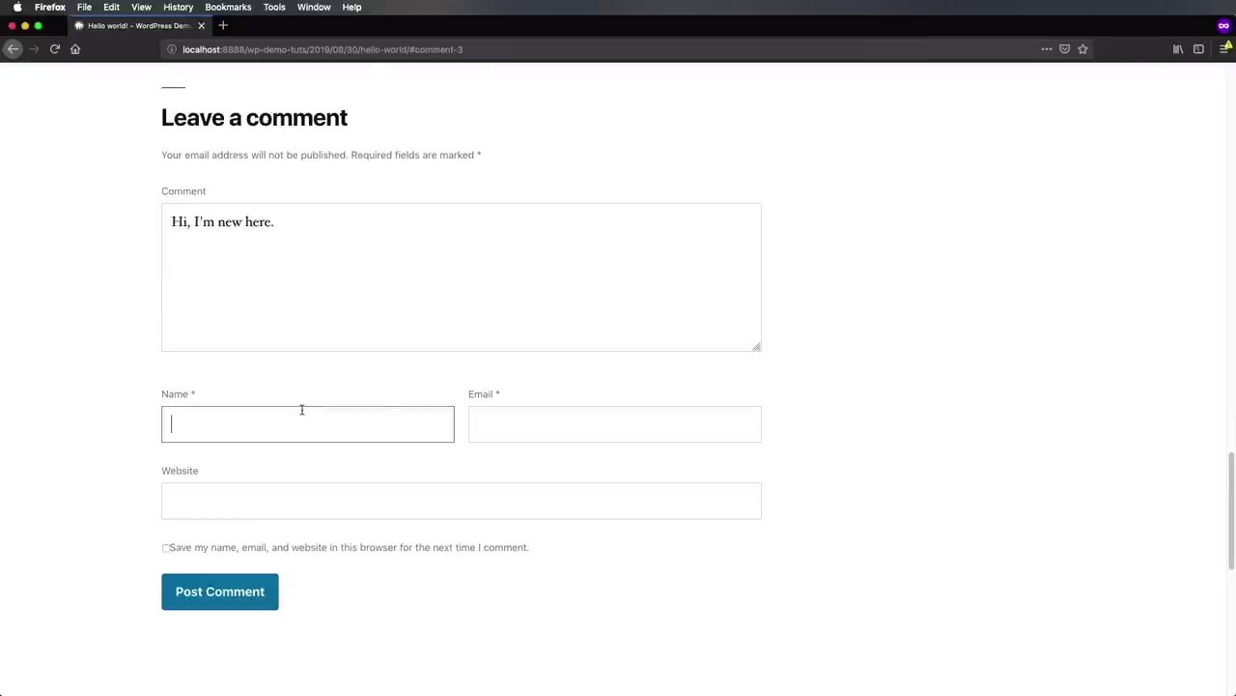
{"action": "type", "text": "Adi"}
{"action": "left_click", "coordinate": [541, 423]}
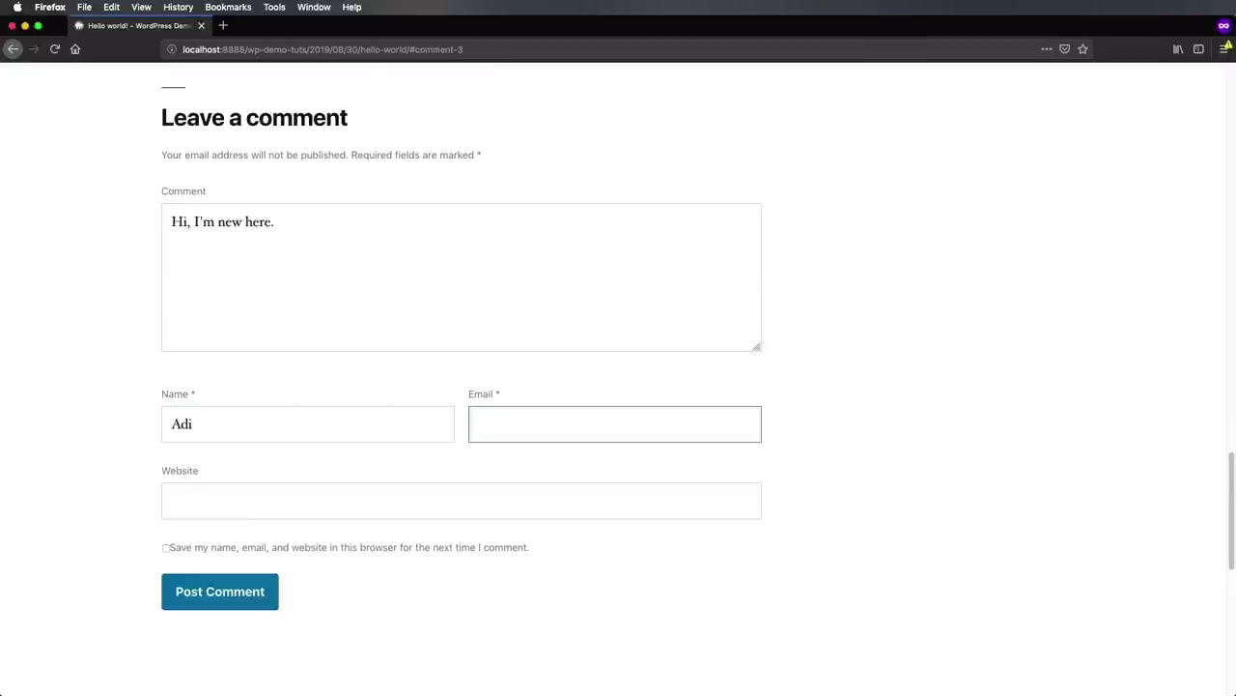
{"action": "type", "text": "adifdjkfdjkfdjkfd@"}
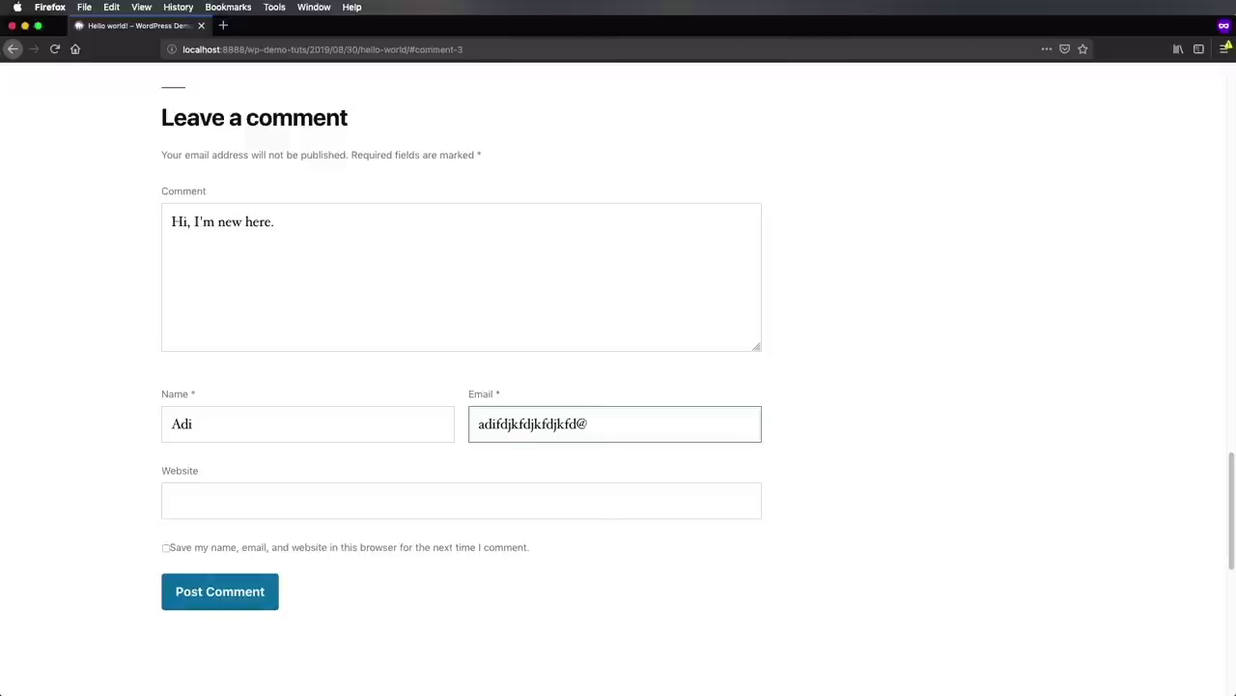
{"action": "type", "text": "gmail.com"}
{"action": "left_click", "coordinate": [303, 508]}
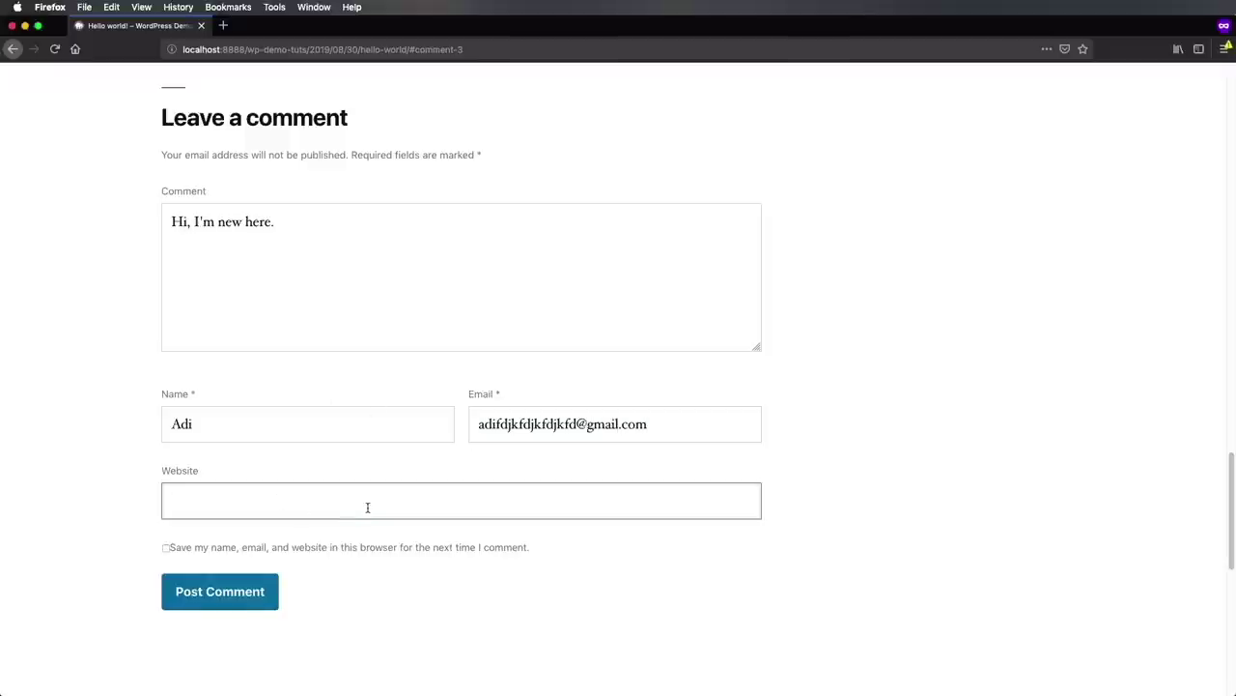
{"action": "type", "text": "www.mywebsite.com"}
{"action": "key", "text": "Left"}
{"action": "key", "text": "Left"}
{"action": "key", "text": "Left"}
{"action": "key", "text": "Left"}
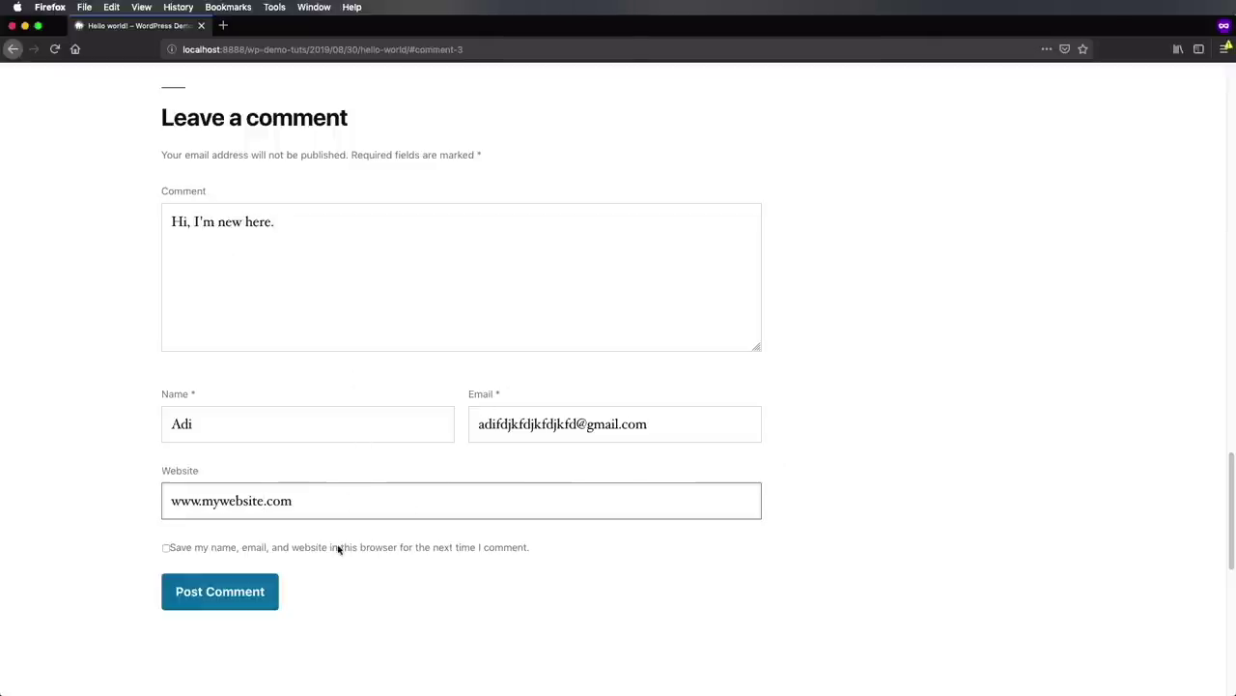
- Submit the comment and confirm it shows as awaiting moderation
{"action": "left_click", "coordinate": [246, 592]}
{"action": "scroll", "coordinate": [377, 592], "scroll_direction": "up", "scroll_amount": 3}
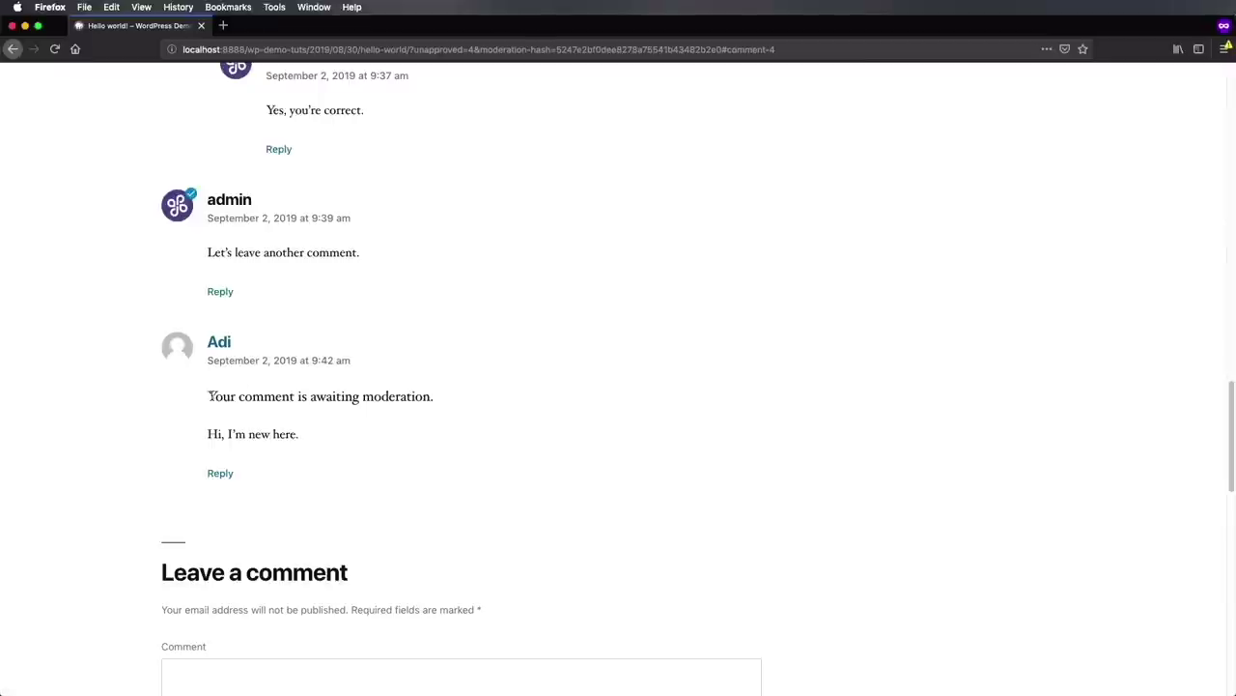
{"action": "left_click_drag", "start_coordinate": [208, 396], "coordinate": [455, 396]}
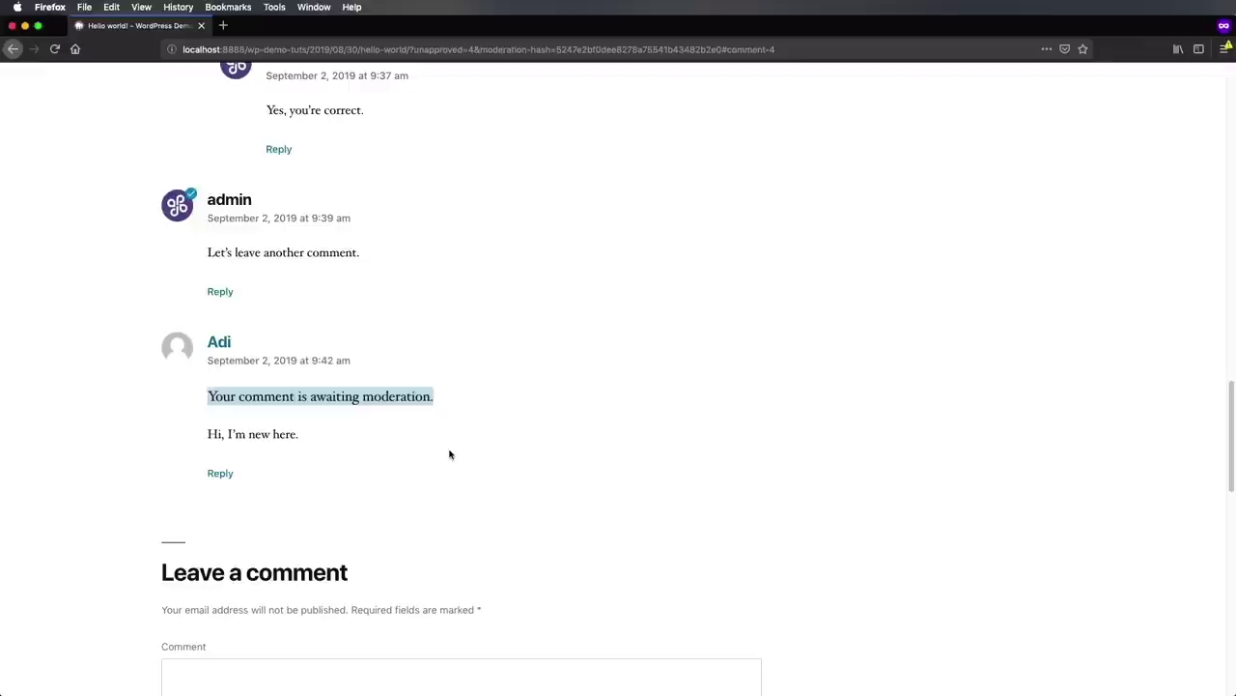
{"action": "left_click", "coordinate": [449, 454]}
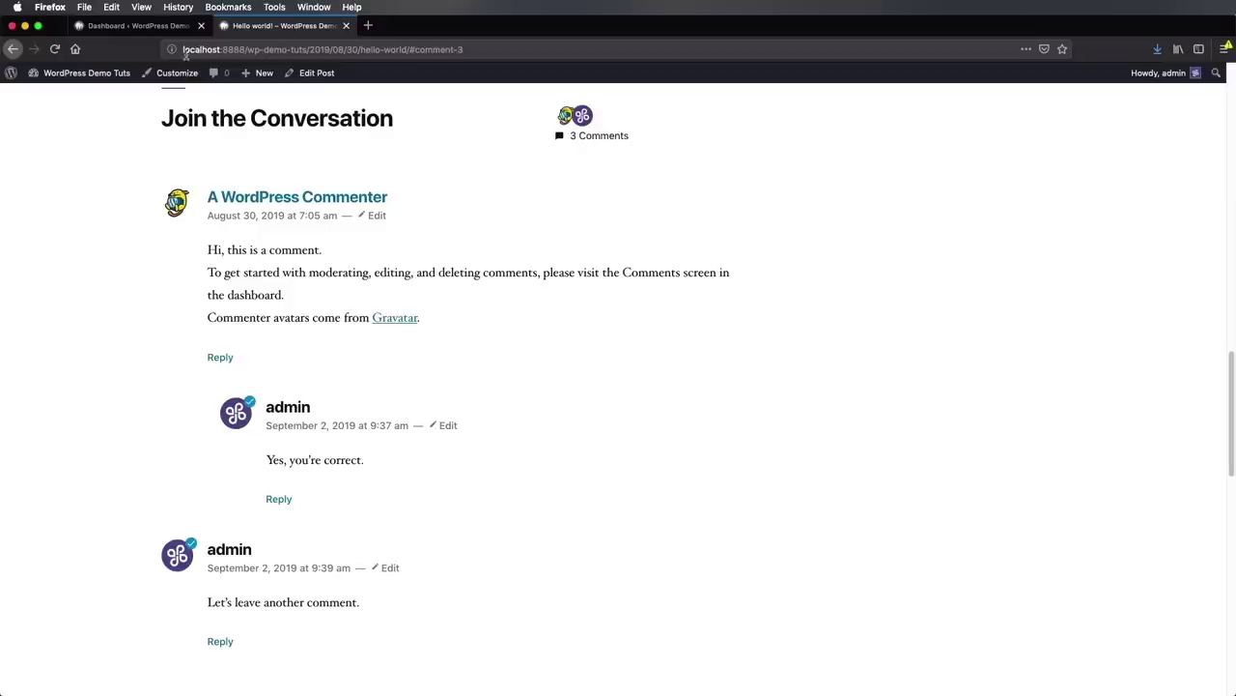
- Approve the pending 'Hi, I'm new here.' comment in the admin Comments list, then close that tab
{"action": "left_click", "coordinate": [141, 25]}
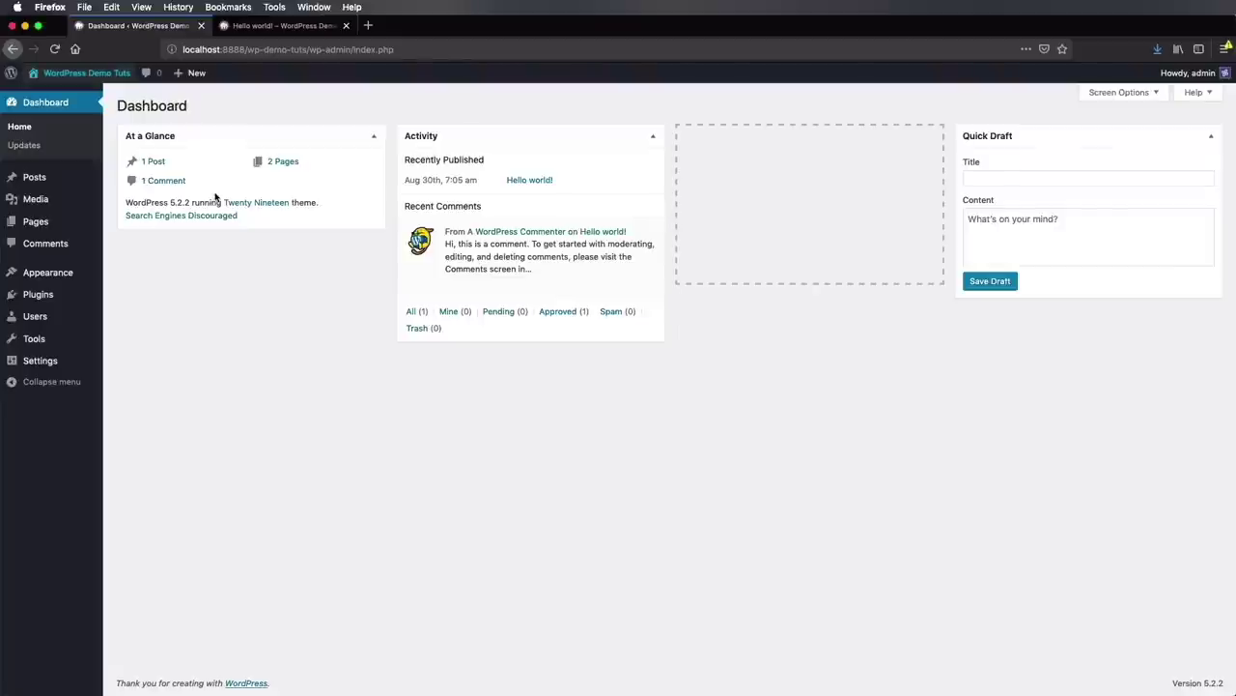
{"action": "left_click", "coordinate": [46, 245]}
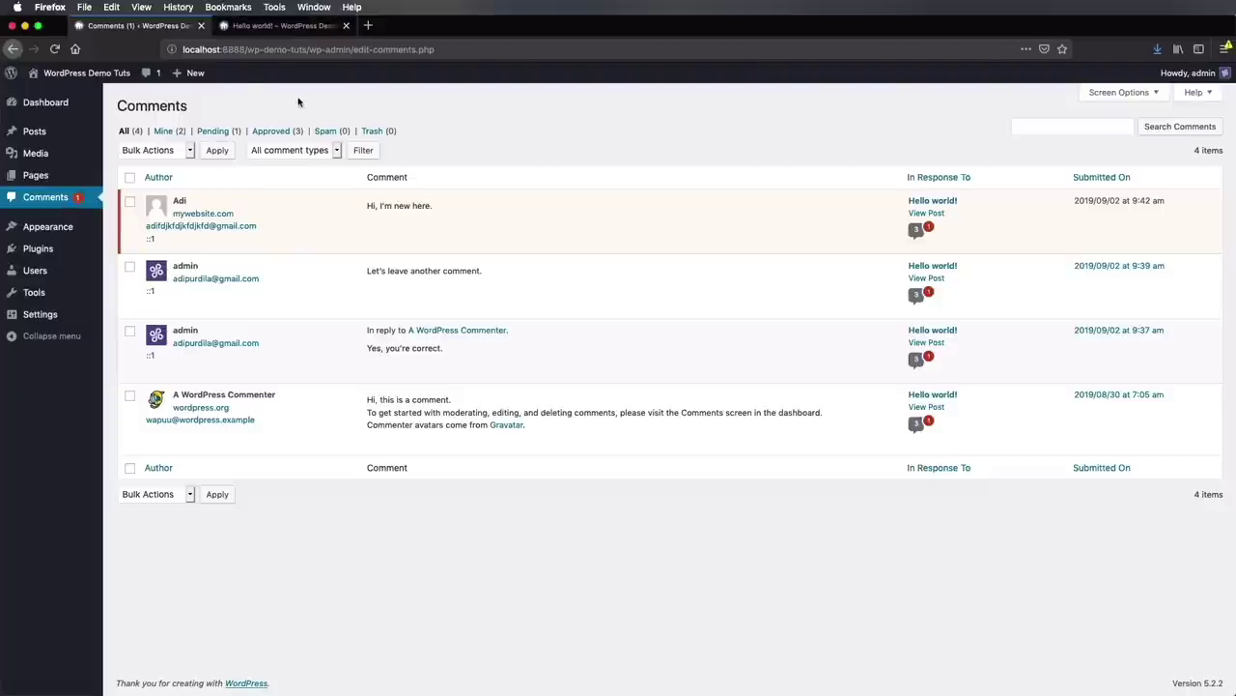
{"action": "mouse_move", "coordinate": [478, 228]}
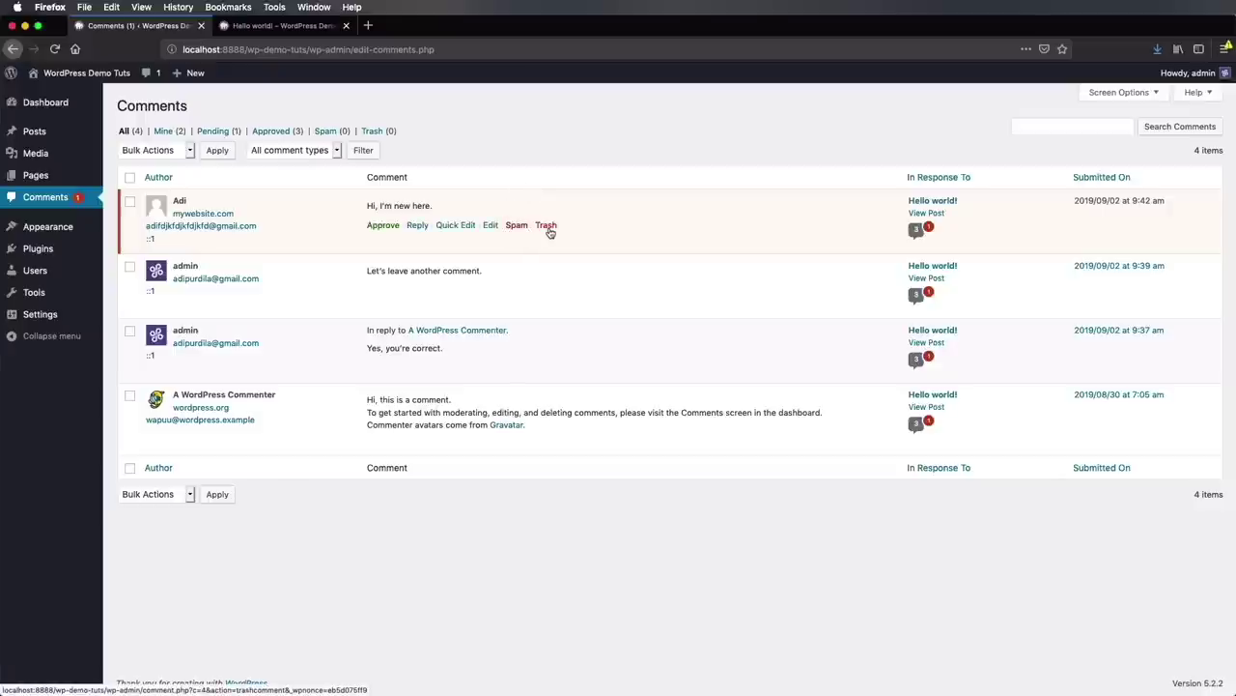
{"action": "left_click", "coordinate": [382, 226]}
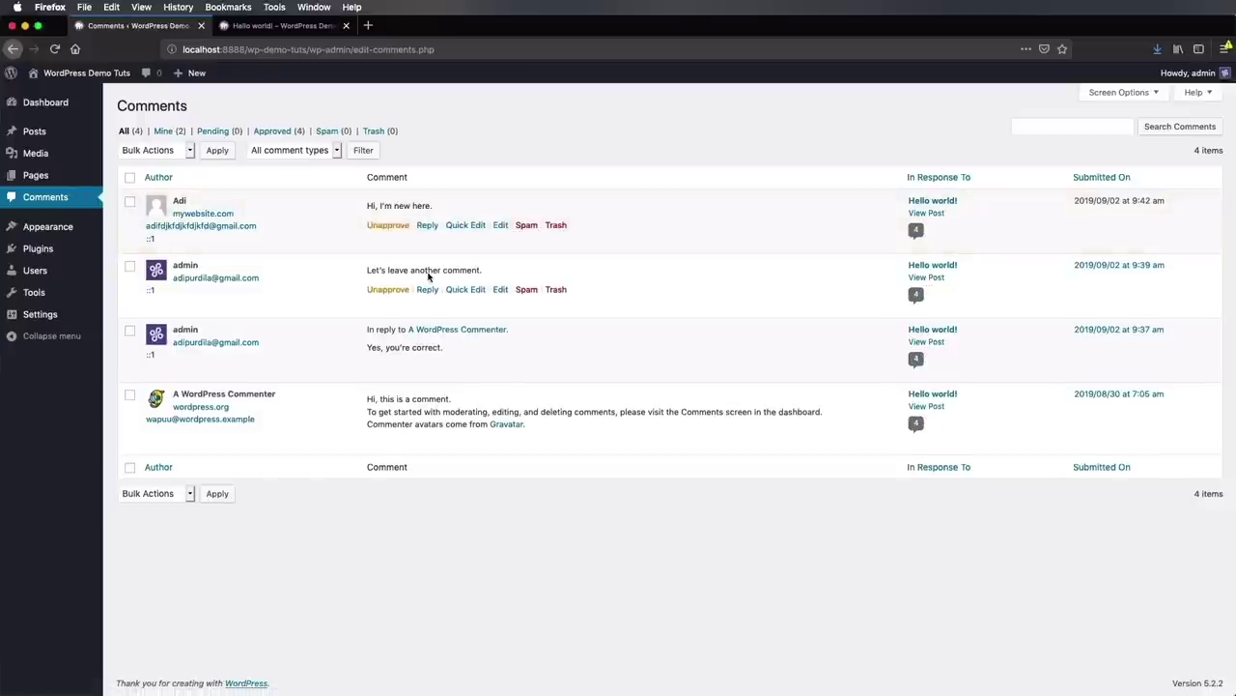
{"action": "key", "text": "super+w"}
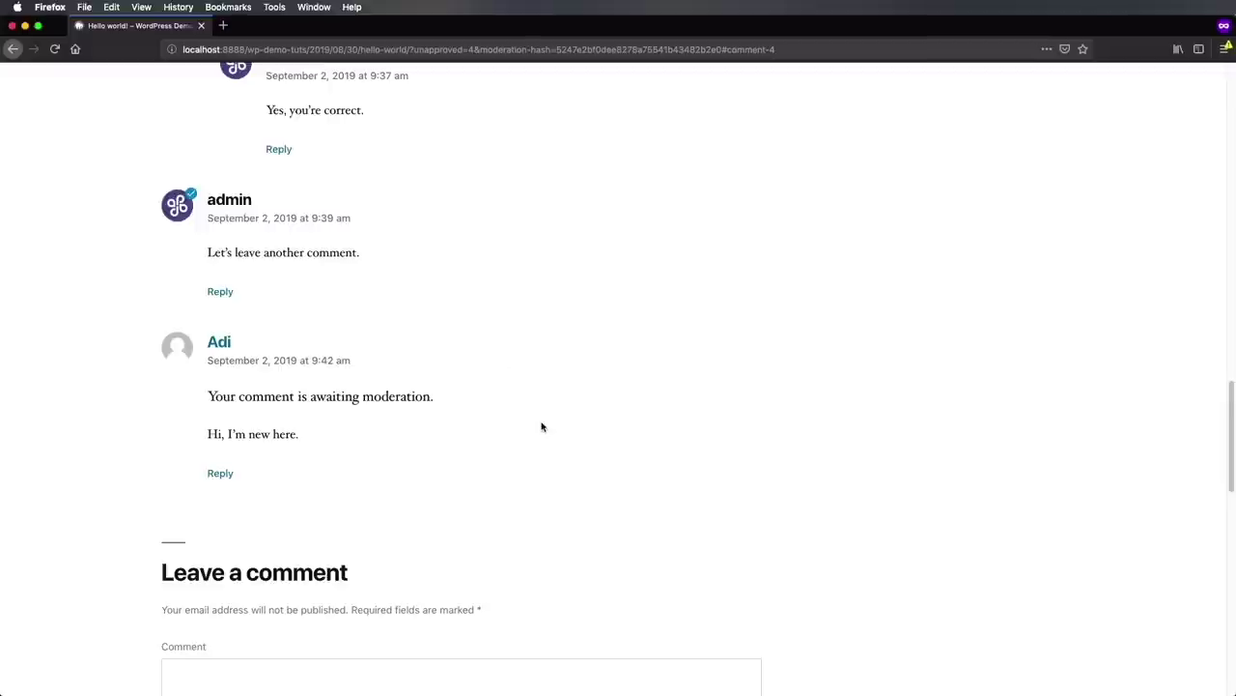
- Check the approved comment on the reloaded post, then send it back to pending
{"action": "key", "text": "super+r"}
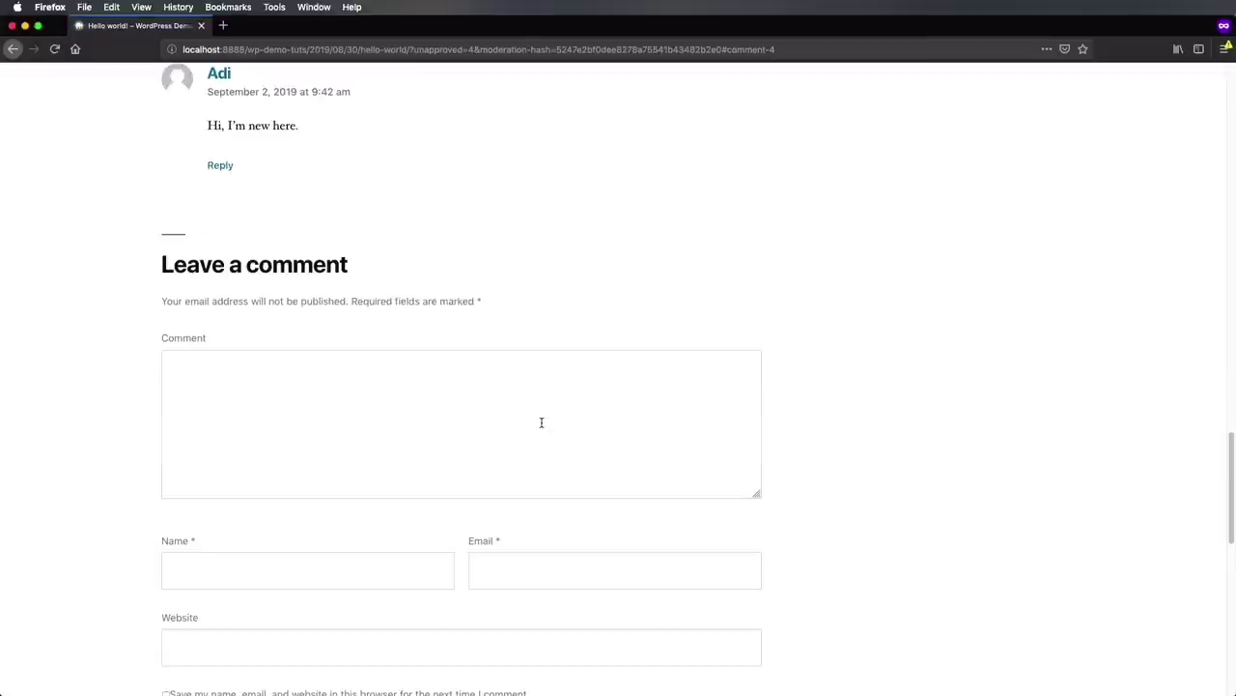
{"action": "scroll", "coordinate": [541, 422], "scroll_direction": "up", "scroll_amount": 3}
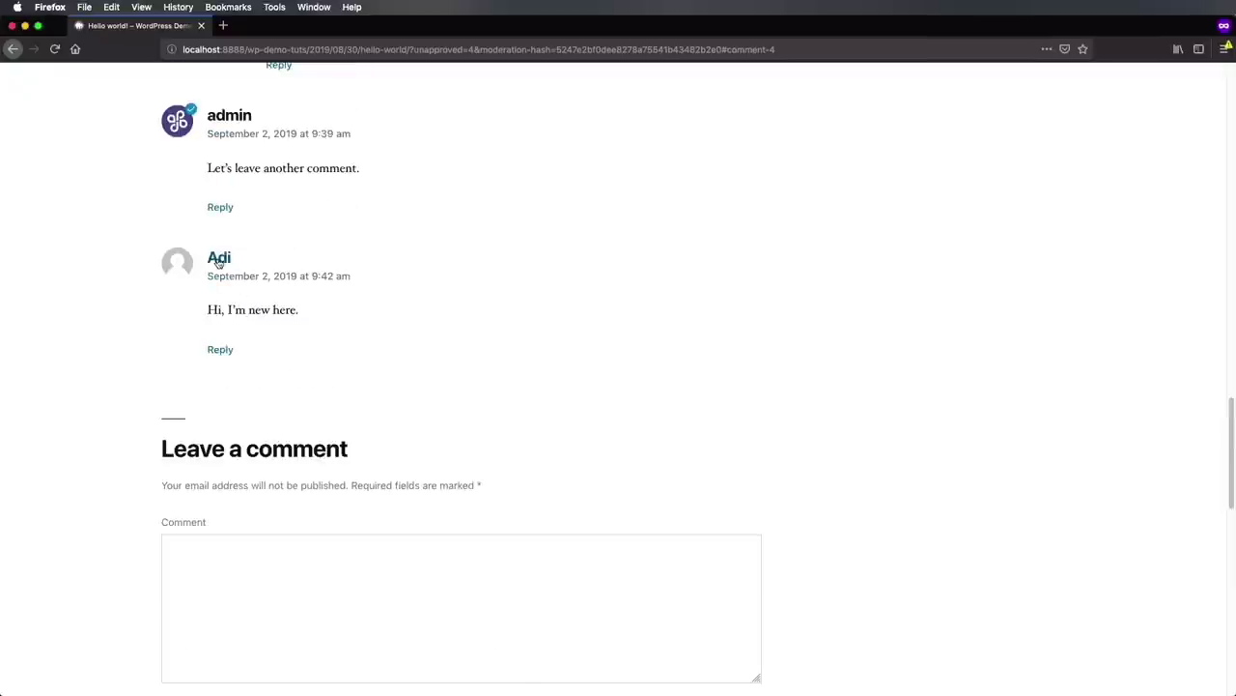
{"action": "left_click_drag", "start_coordinate": [211, 311], "coordinate": [286, 312]}
{"action": "left_click", "coordinate": [309, 332]}
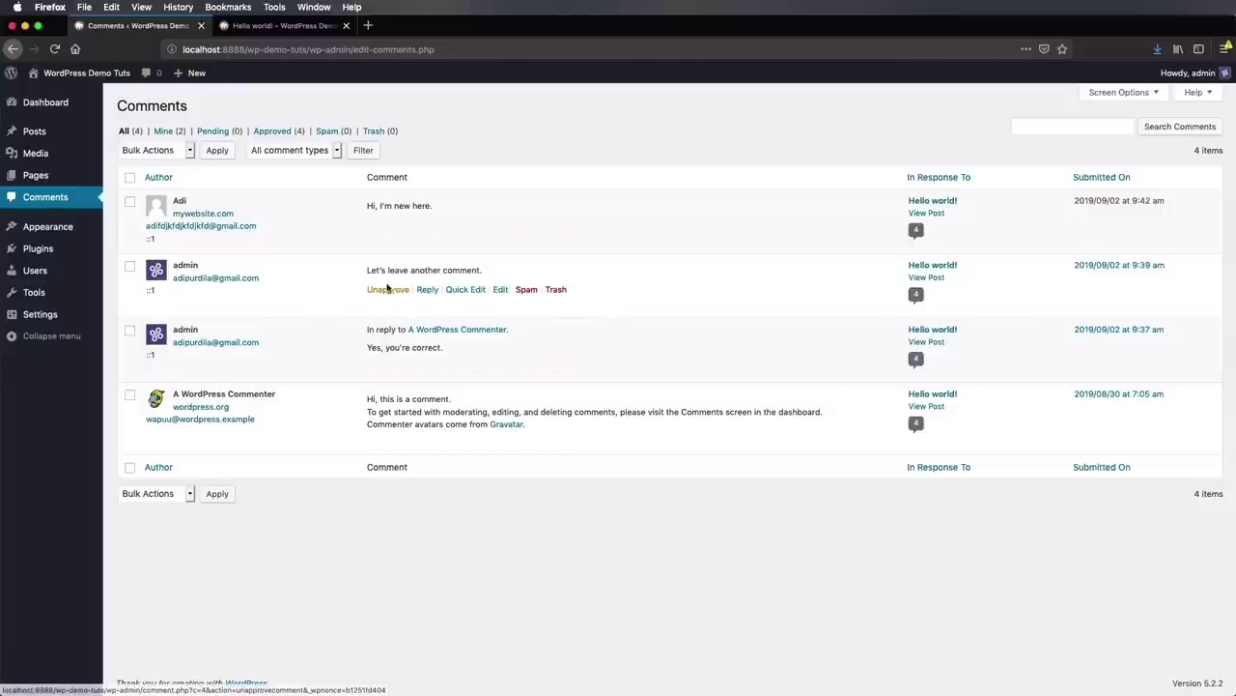
{"action": "left_click", "coordinate": [389, 224]}
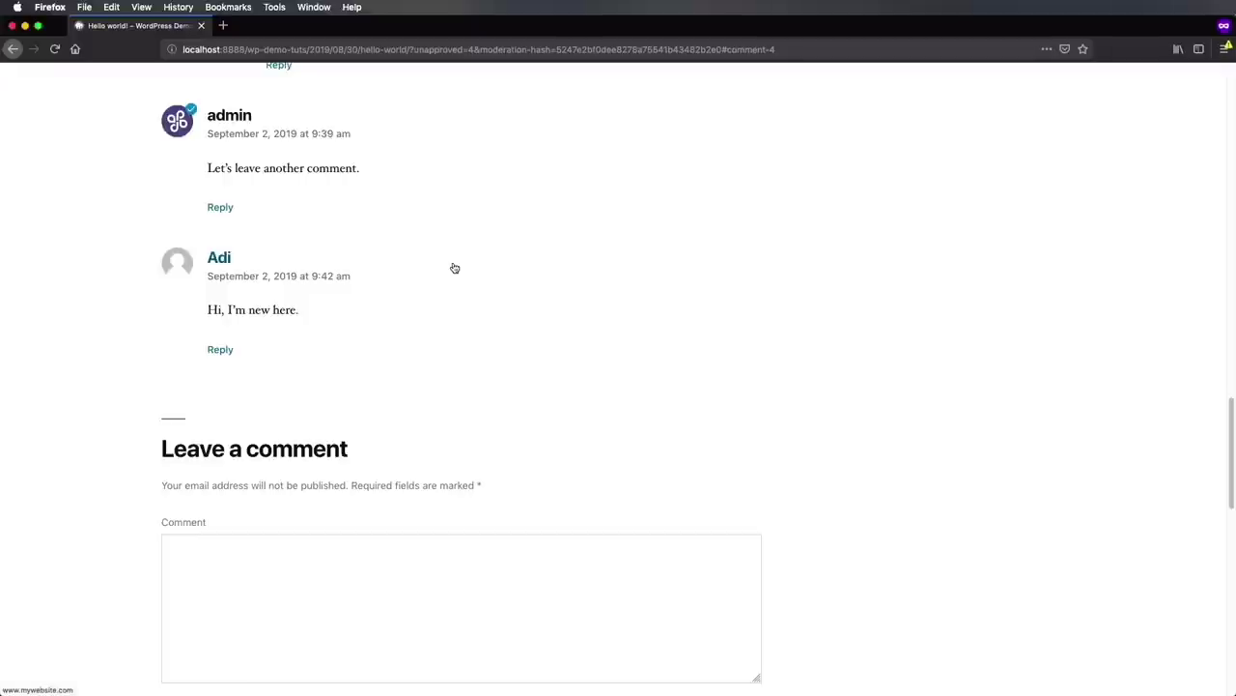
- Follow the commenter's website link, return and confirm the awaiting-moderation notice on the post
{"action": "left_click", "coordinate": [666, 264]}
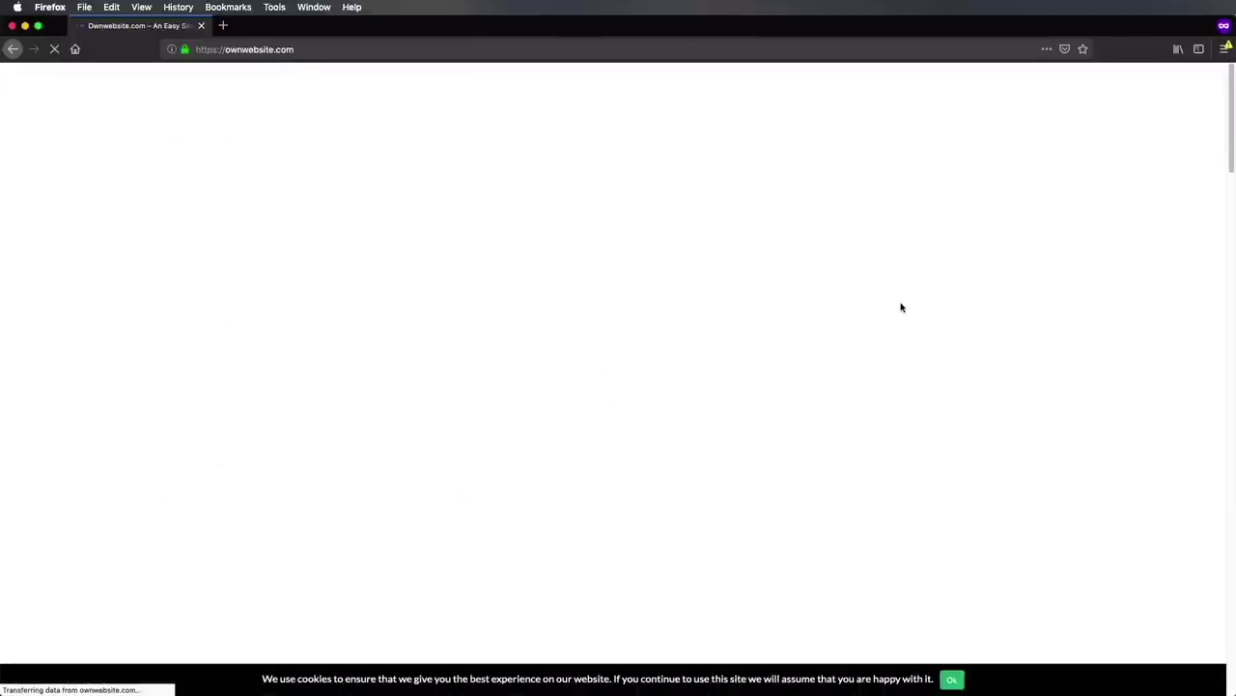
{"action": "key", "text": "super+Left"}
{"action": "key", "text": "super+r"}
{"action": "scroll", "coordinate": [915, 333], "scroll_direction": "up", "scroll_amount": 4}
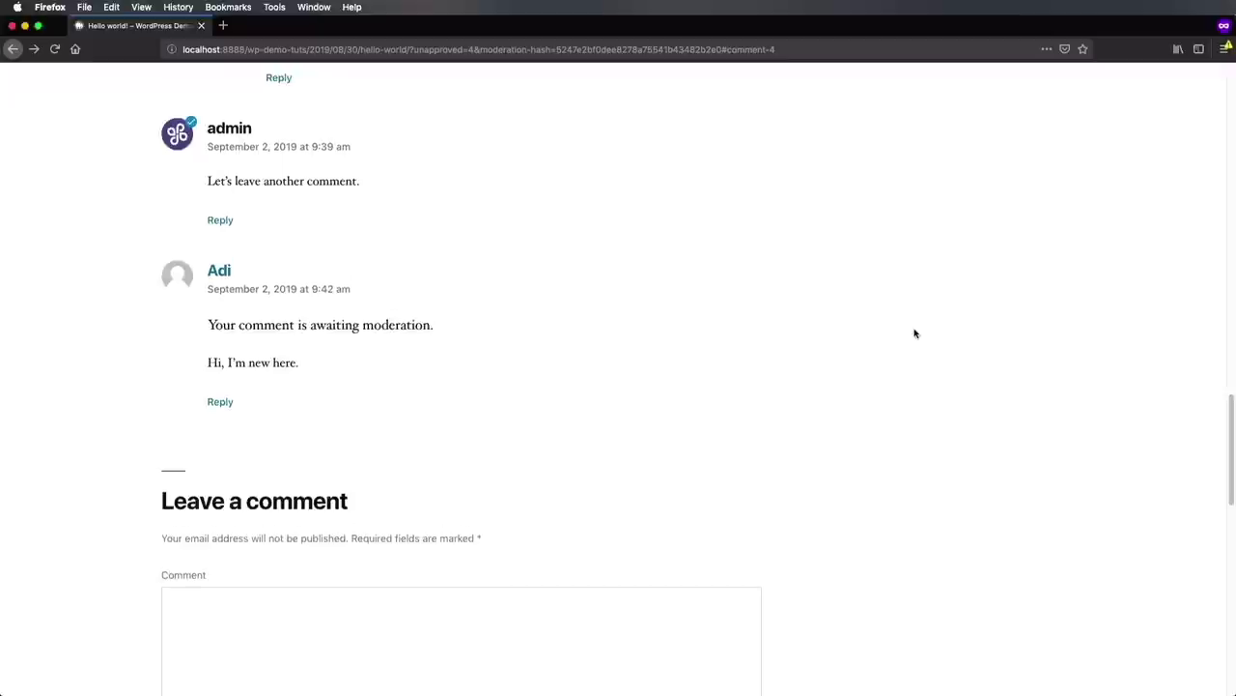
{"action": "left_click_drag", "start_coordinate": [217, 325], "coordinate": [450, 325]}
{"action": "left_click", "coordinate": [452, 330]}
- Go back to the filled-in comment form and close the private browsing window
{"action": "scroll", "coordinate": [638, 445], "scroll_direction": "up", "scroll_amount": 10}
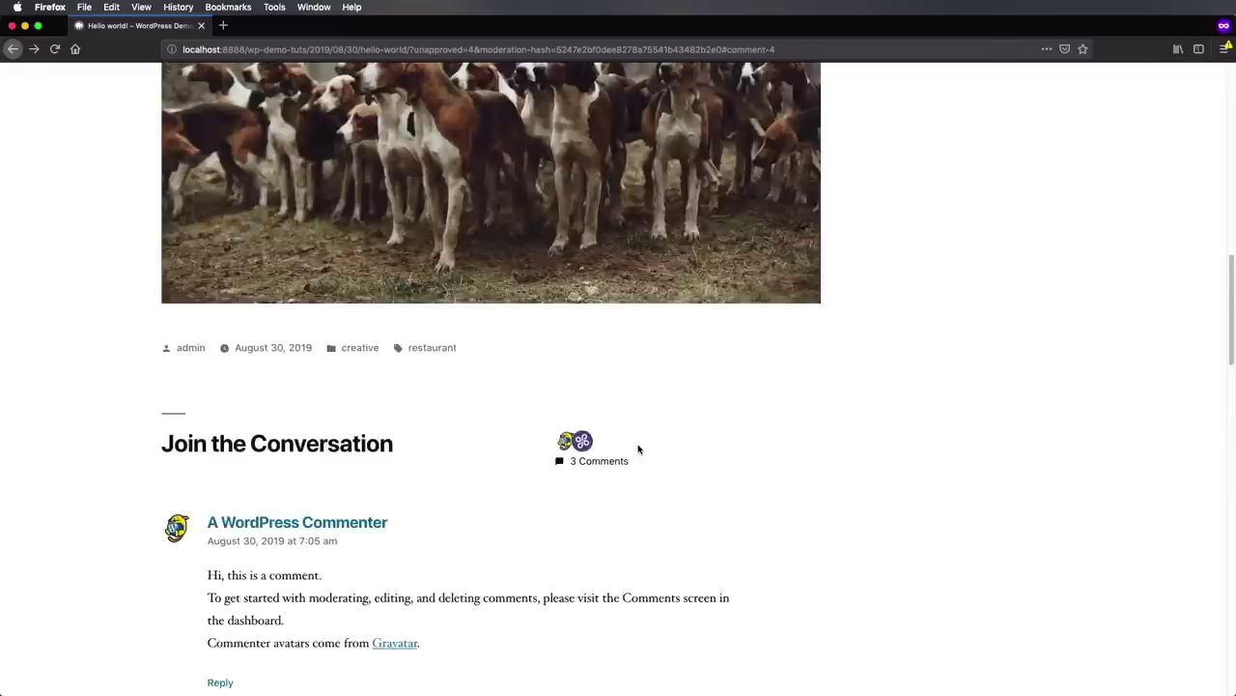
{"action": "scroll", "coordinate": [637, 449], "scroll_direction": "up", "scroll_amount": 8}
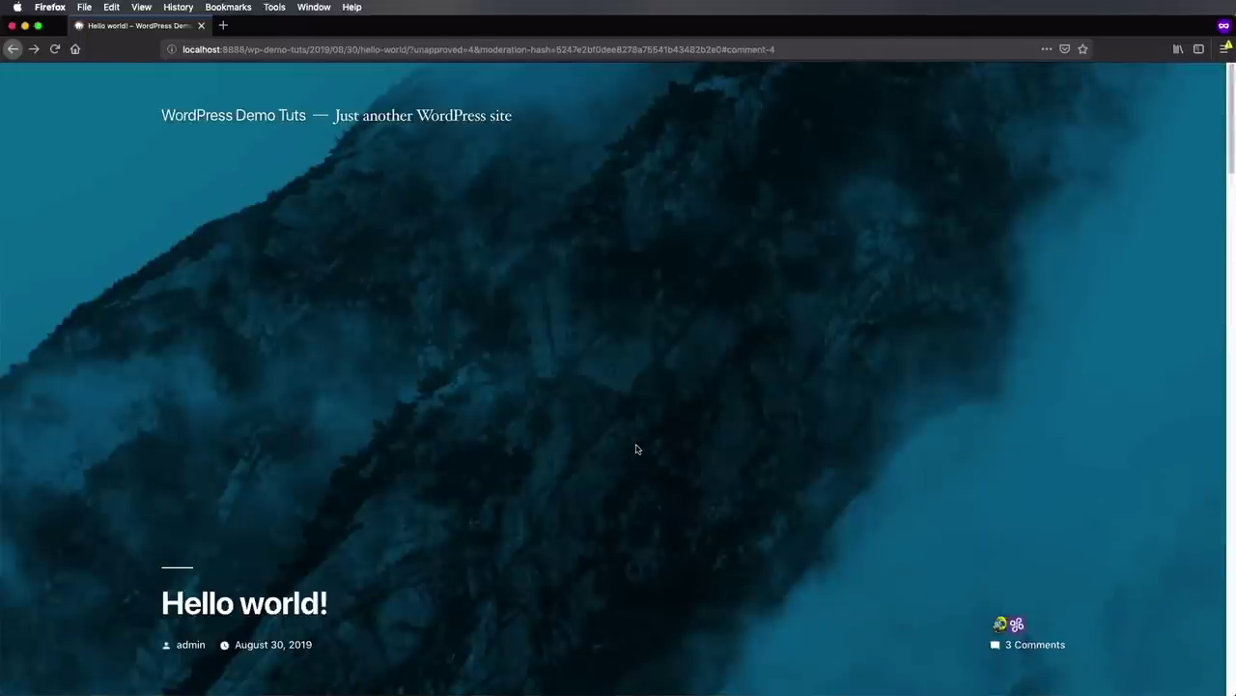
{"action": "key", "text": "super+Left"}
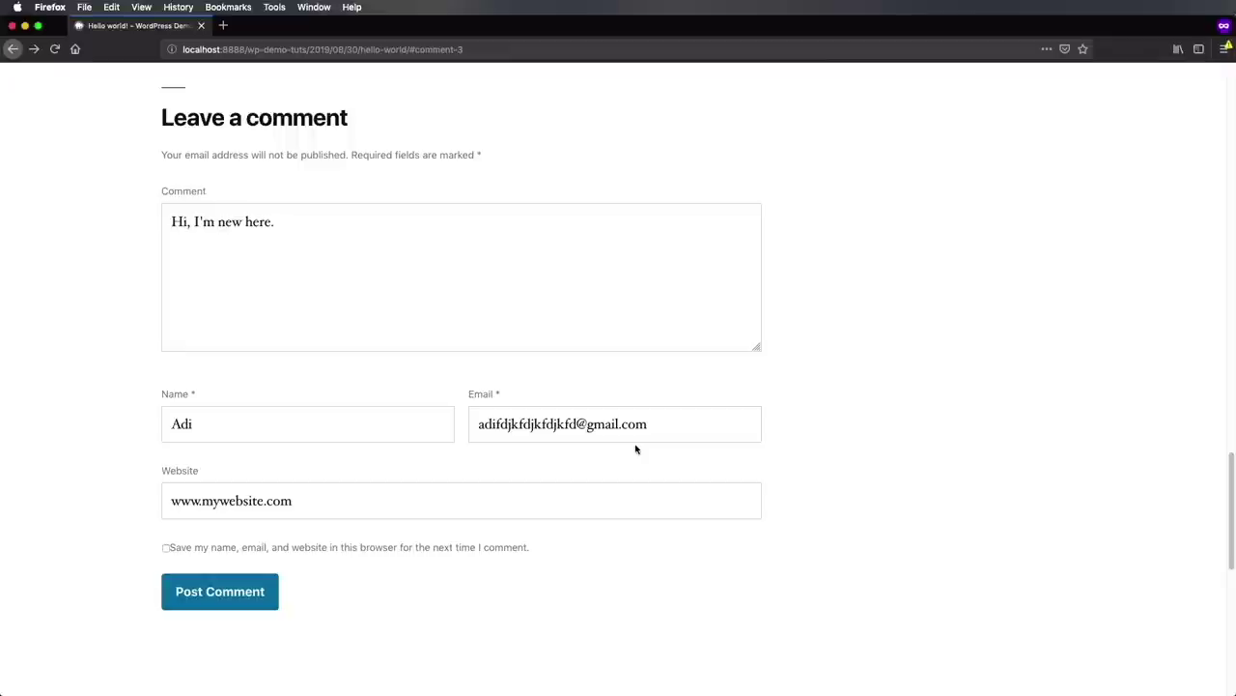
{"action": "key", "text": "super+shift+p"}
{"action": "key", "text": "super+w"}
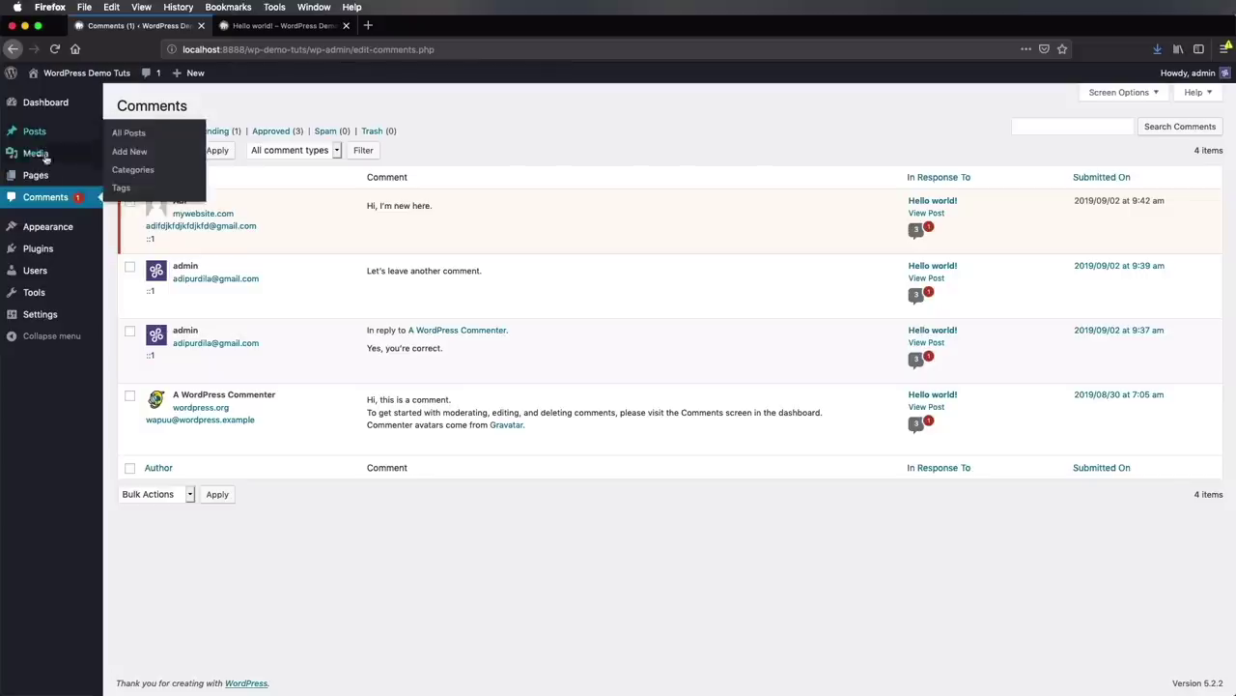
- Turn on Allow Comments for Sample Page and update it
{"action": "left_click", "coordinate": [123, 174]}
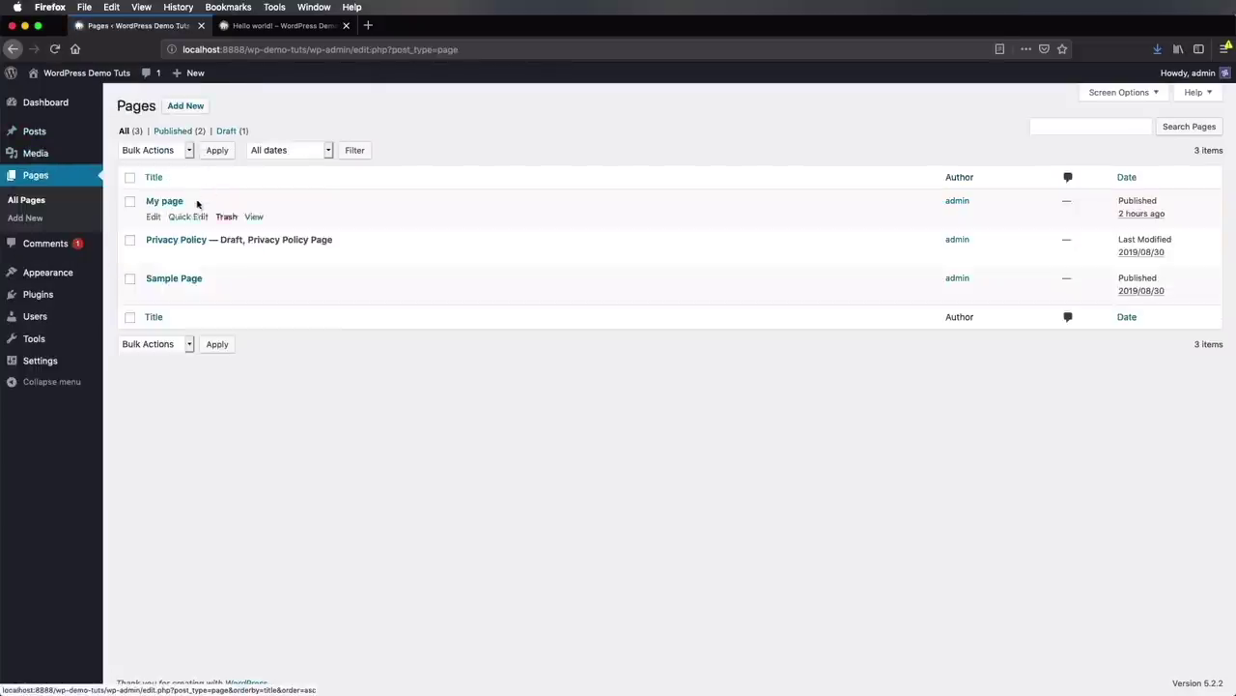
{"action": "left_click", "coordinate": [171, 279]}
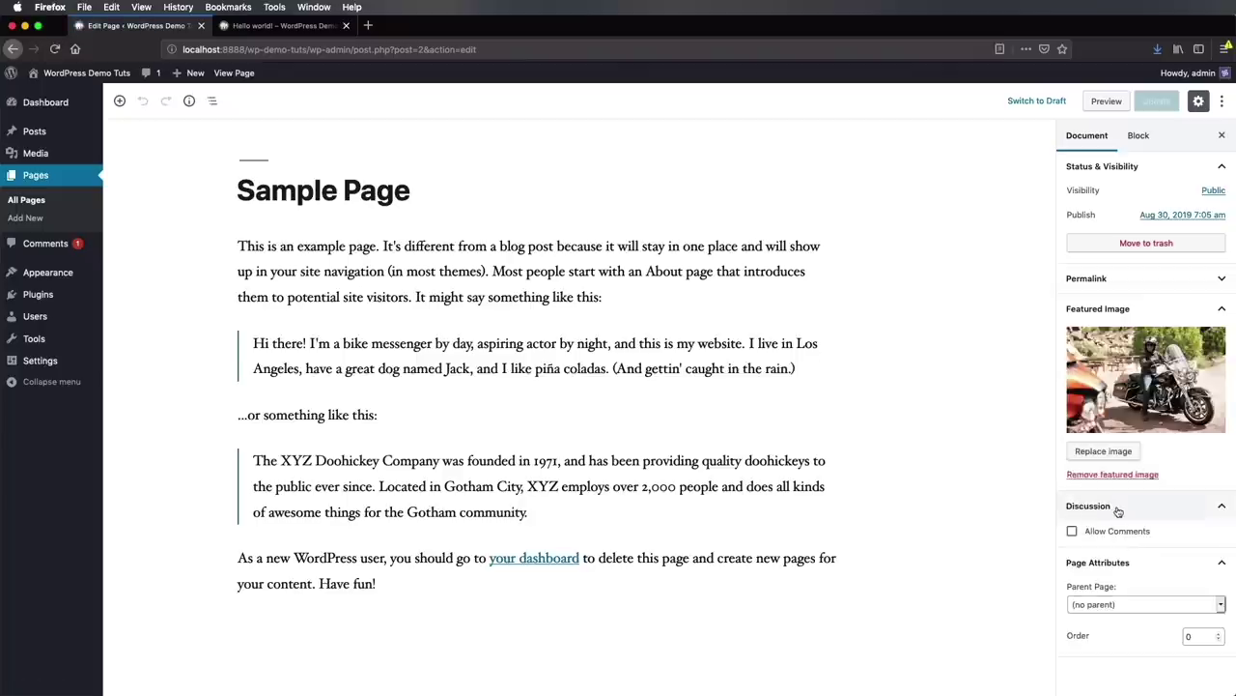
{"action": "left_click", "coordinate": [1095, 537]}
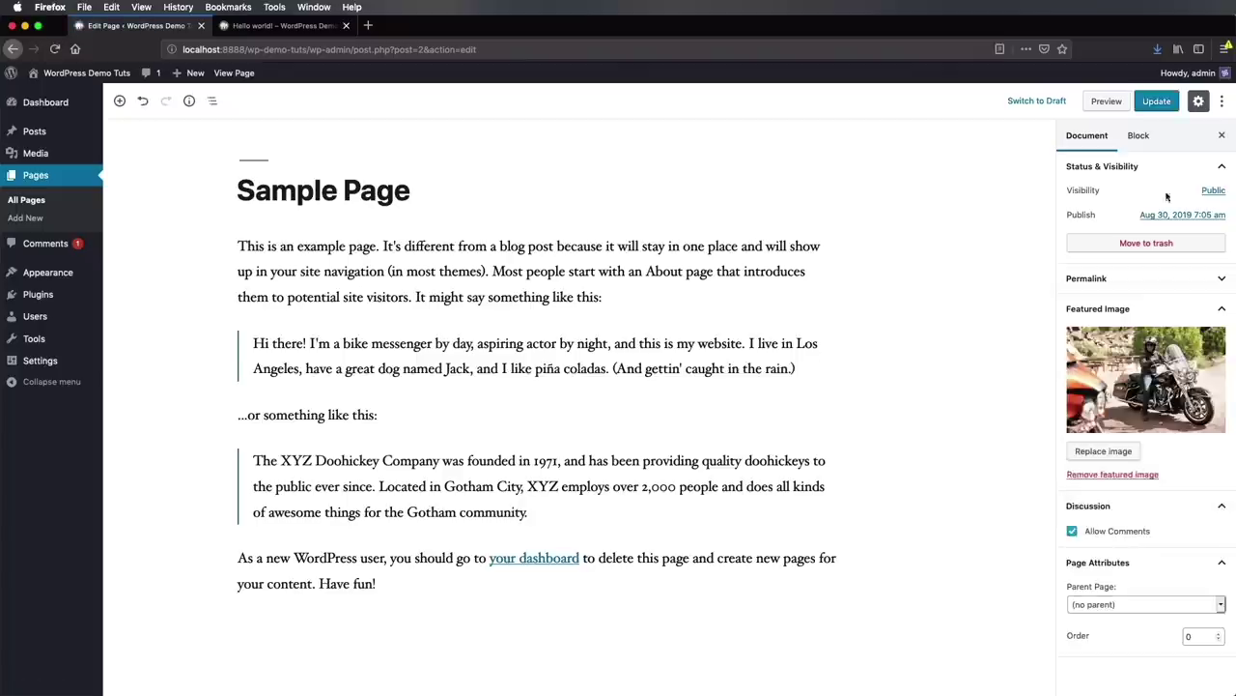
{"action": "left_click", "coordinate": [1159, 102]}
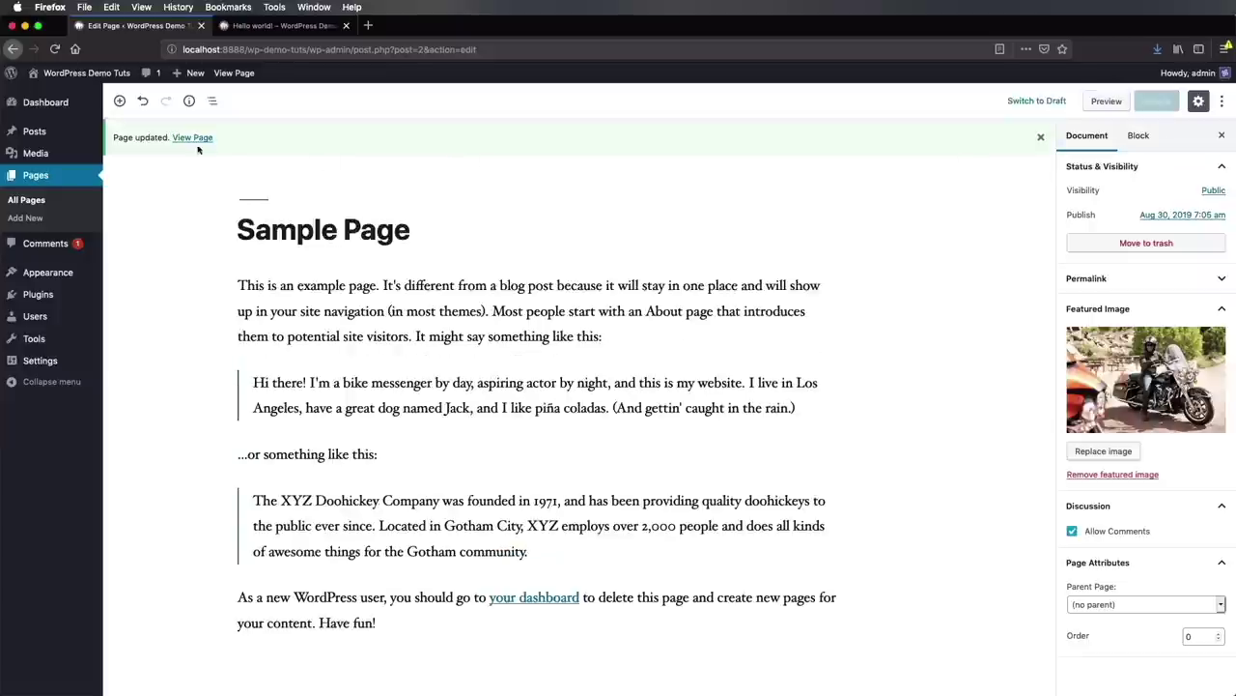
{"action": "left_click", "coordinate": [192, 137], "text": "super"}
- Post the comment 'Hello!' on Sample Page, fixing a stray typo before submitting
{"action": "left_click", "coordinate": [309, 25]}
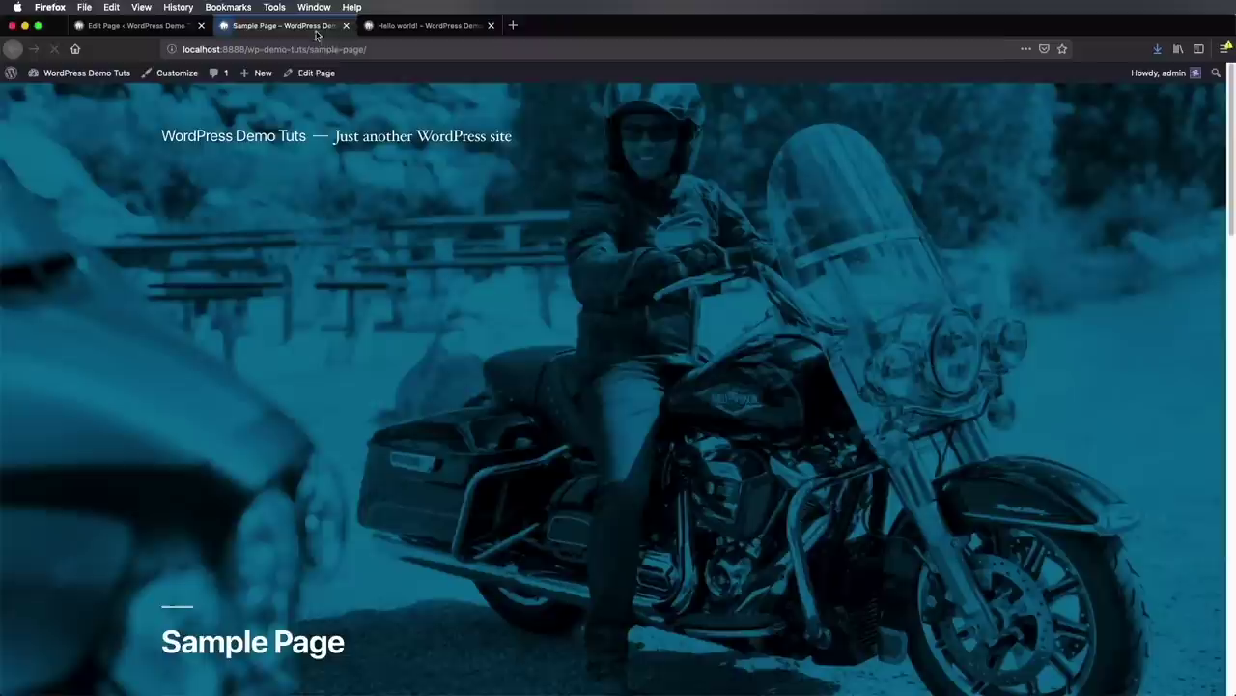
{"action": "scroll", "coordinate": [499, 288], "scroll_direction": "down", "scroll_amount": 15}
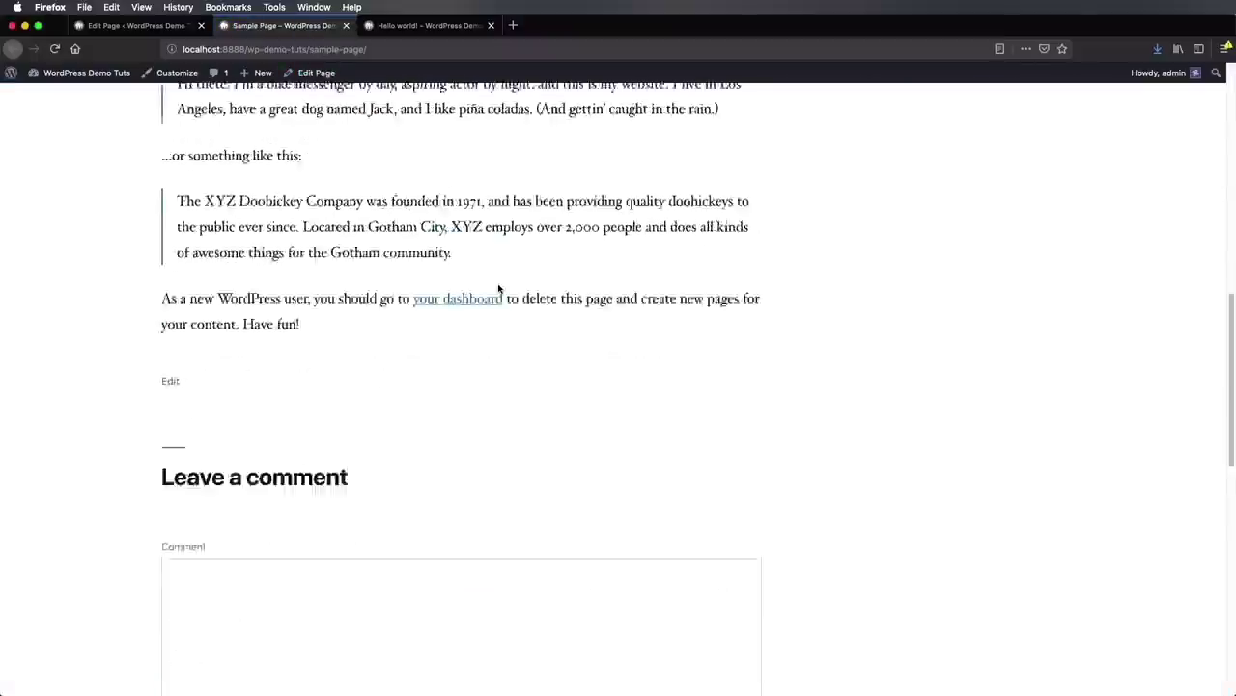
{"action": "scroll", "coordinate": [499, 288], "scroll_direction": "down", "scroll_amount": 2}
{"action": "left_click", "coordinate": [217, 275]}
{"action": "type", "text": "HJello!"}
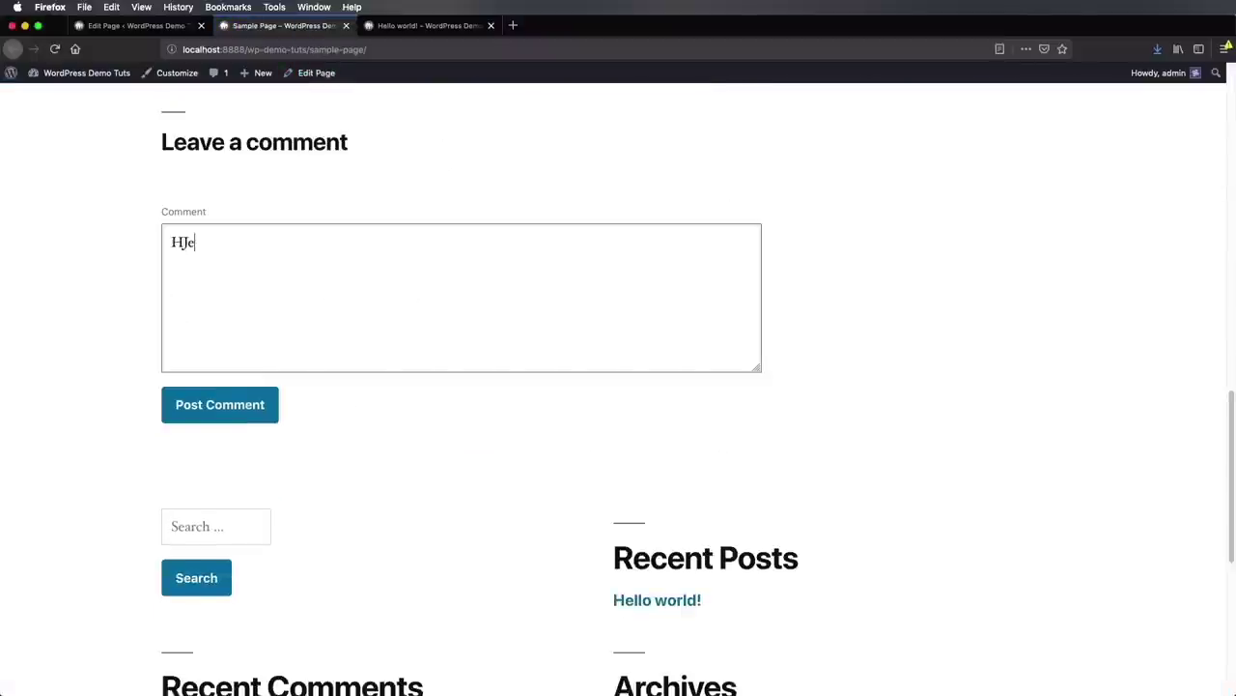
{"action": "left_click", "coordinate": [187, 244]}
{"action": "key", "text": "BackSpace"}
{"action": "left_click", "coordinate": [265, 405]}
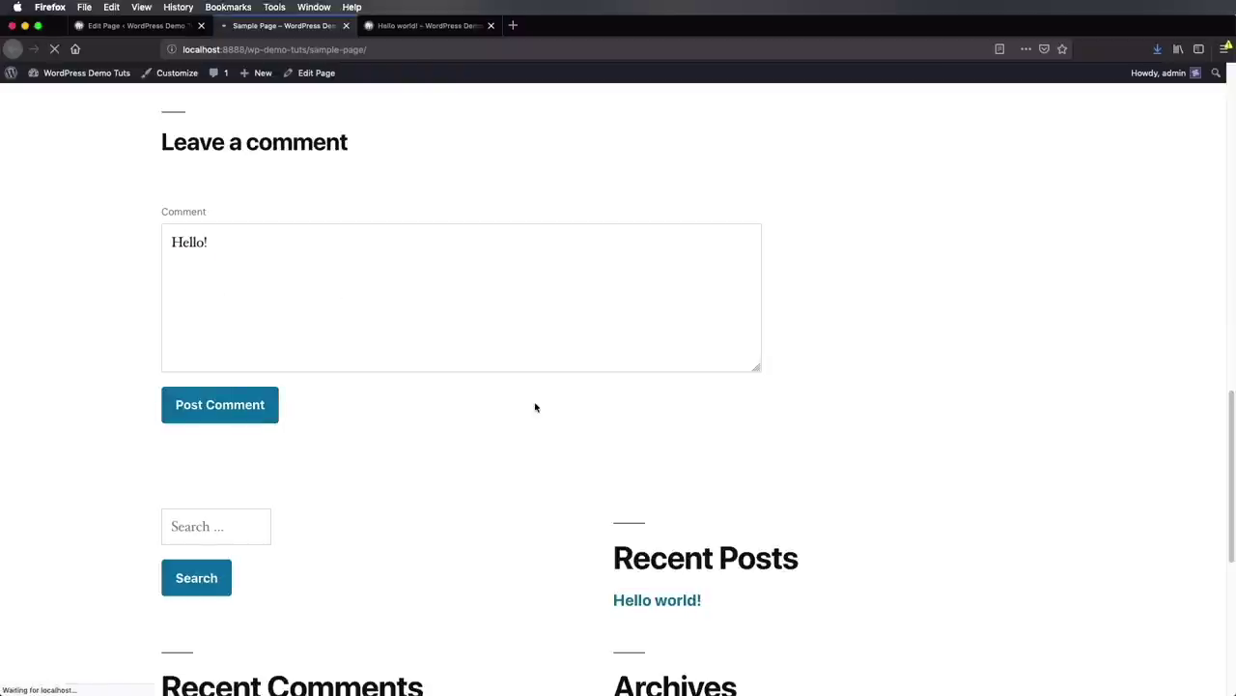
{"action": "scroll", "coordinate": [535, 403], "scroll_direction": "up", "scroll_amount": 5}
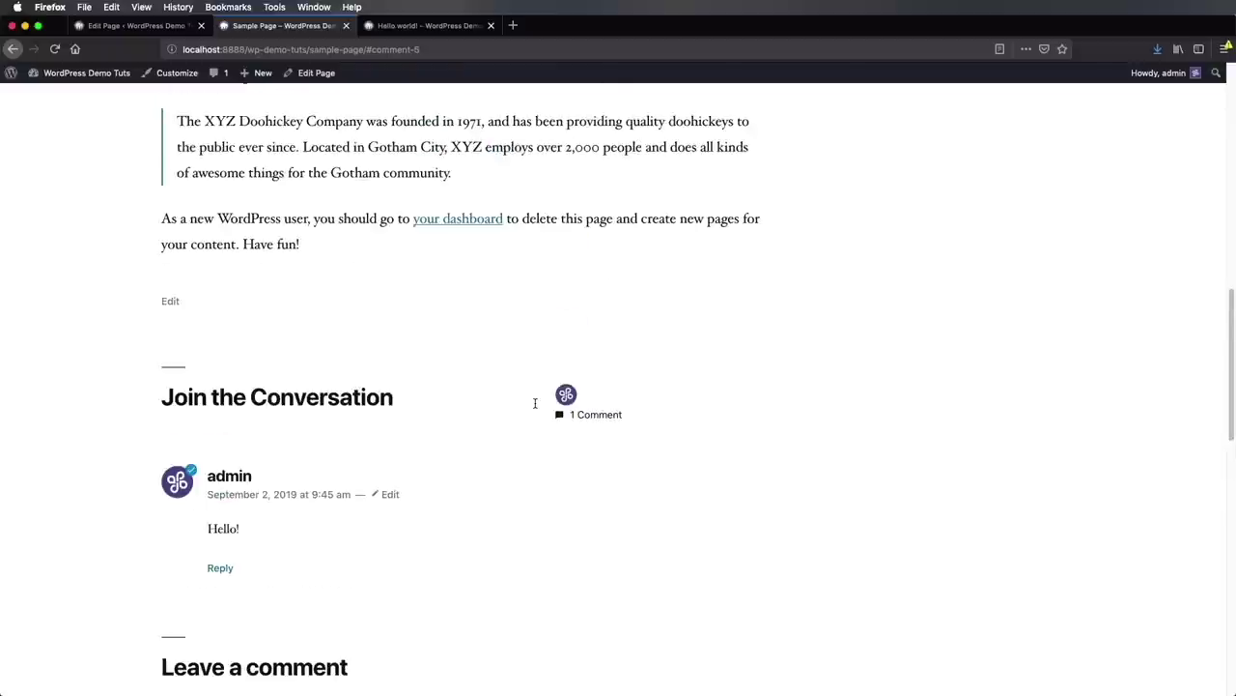
{"action": "scroll", "coordinate": [237, 530], "scroll_direction": "up", "scroll_amount": 5}
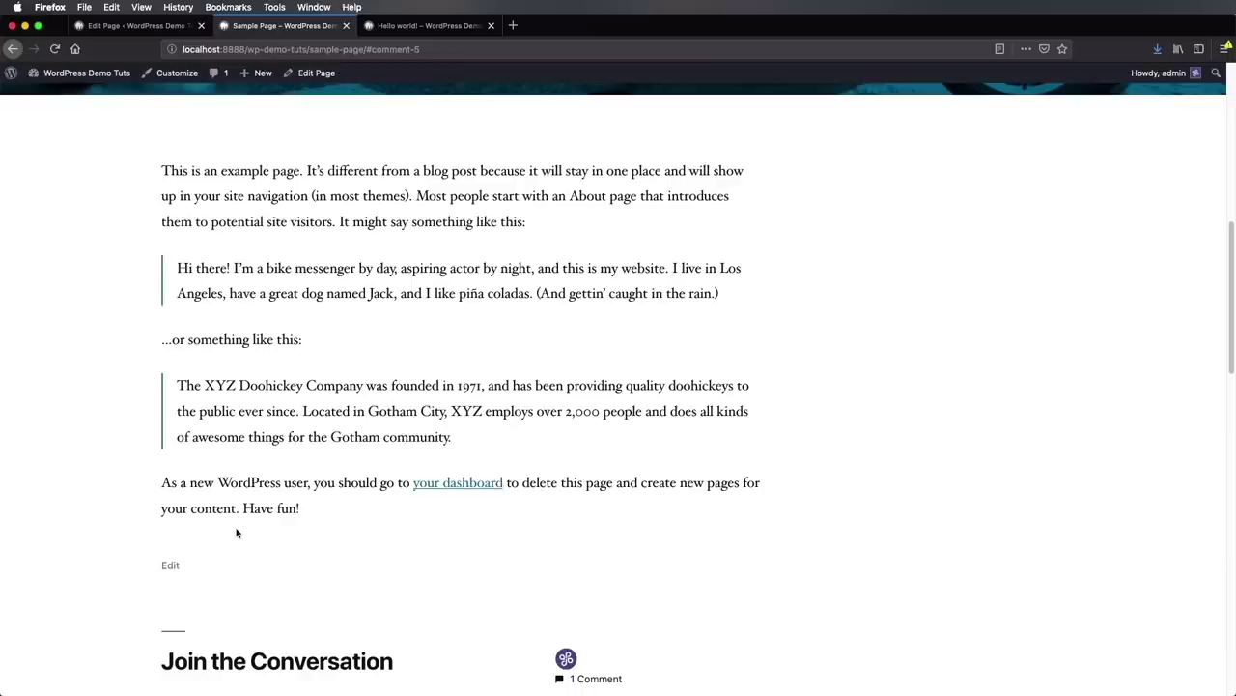
{"action": "scroll", "coordinate": [238, 531], "scroll_direction": "up", "scroll_amount": 1}
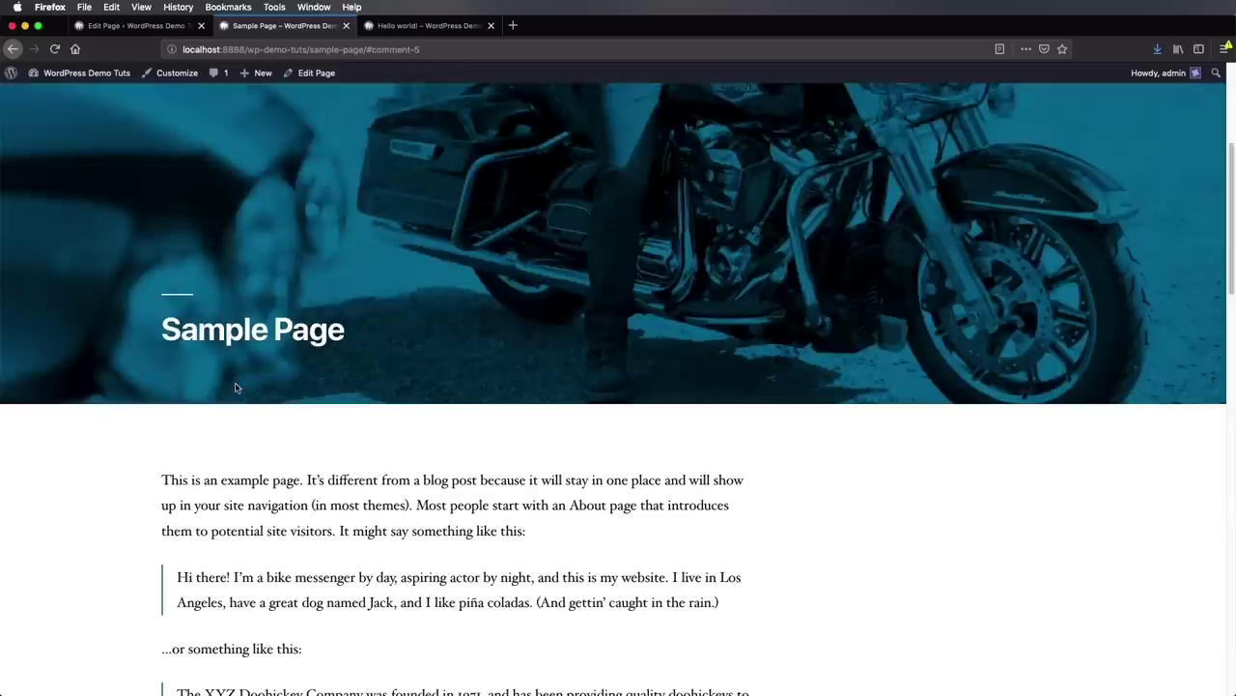
{"action": "scroll", "coordinate": [236, 387], "scroll_direction": "down", "scroll_amount": 4}
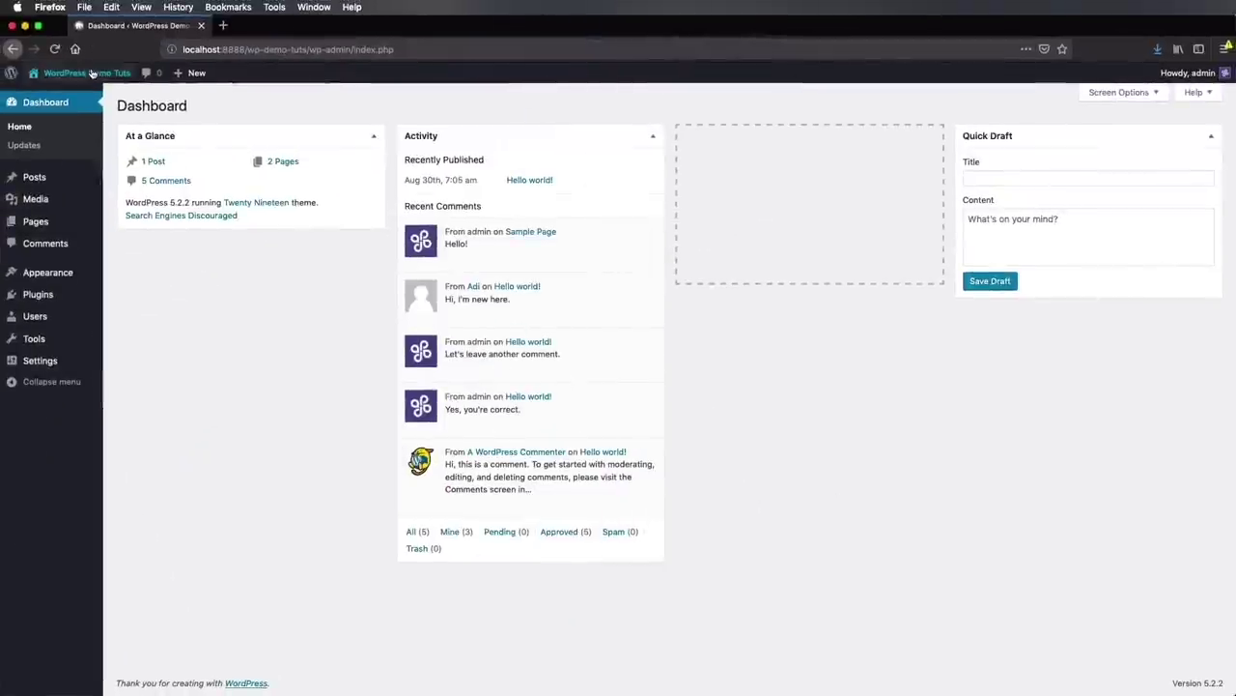
{"action": "mouse_move", "coordinate": [92, 74]}
{"action": "left_click", "coordinate": [280, 25]}
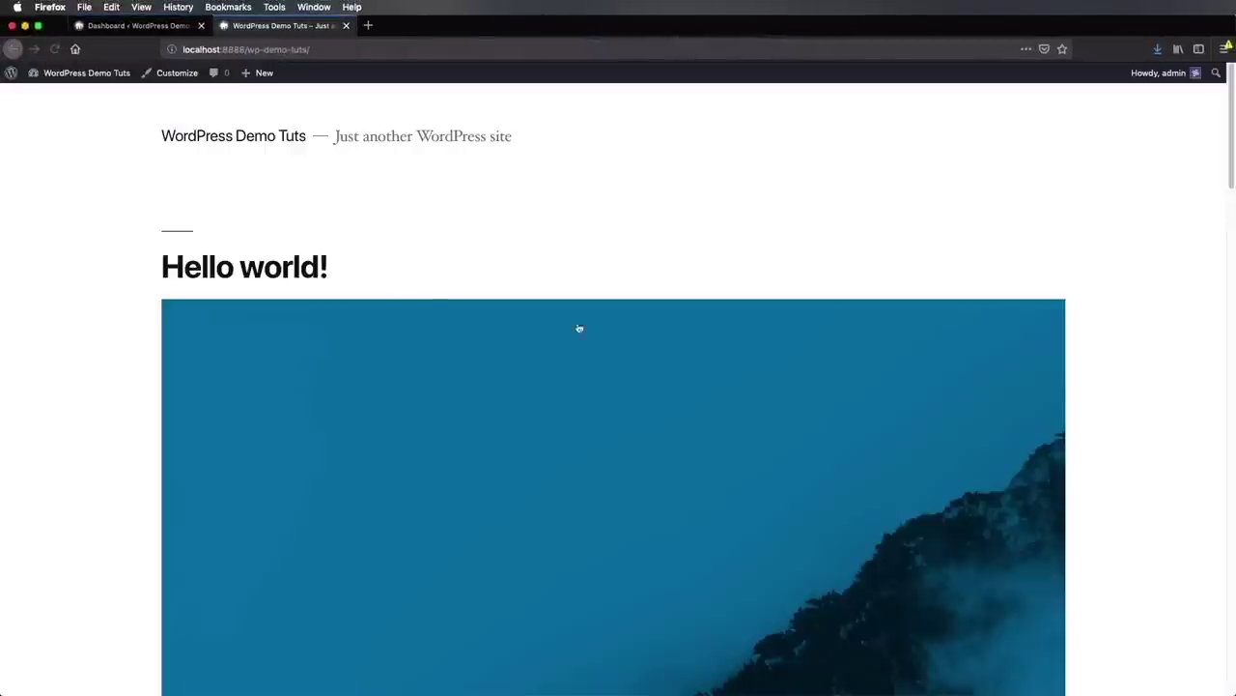
{"action": "scroll", "coordinate": [1064, 381], "scroll_direction": "down", "scroll_amount": 1}
{"action": "scroll", "coordinate": [1065, 382], "scroll_direction": "down", "scroll_amount": 10}
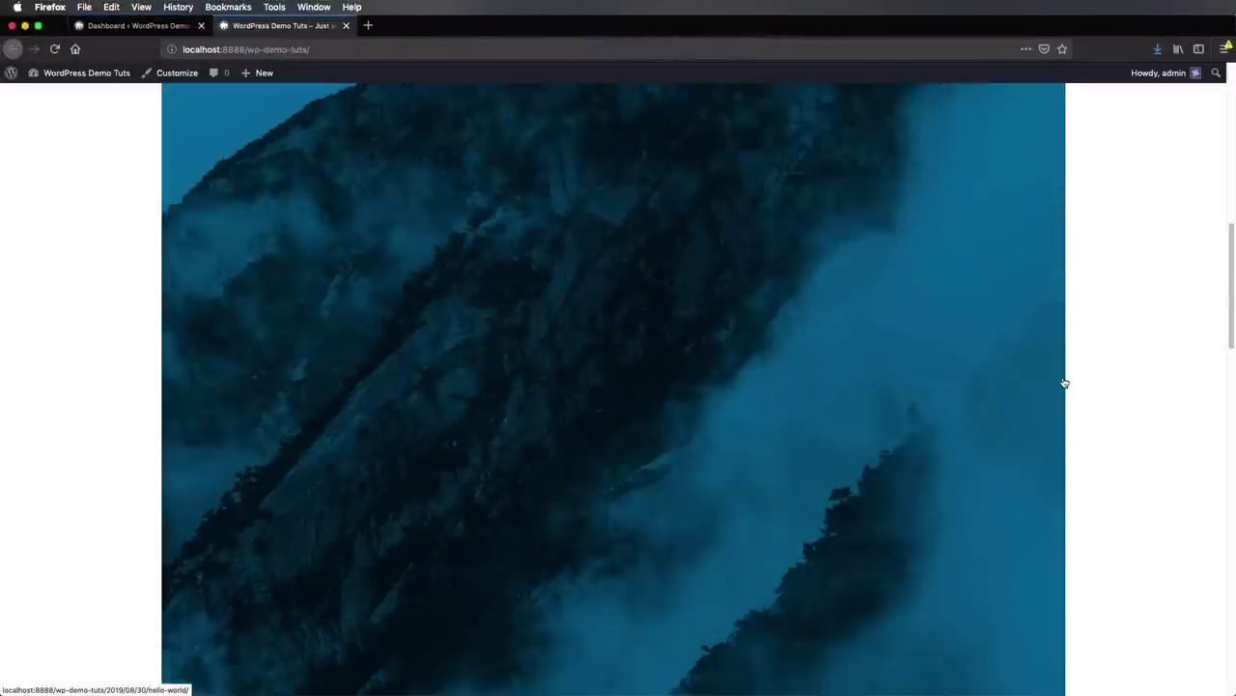
{"action": "scroll", "coordinate": [1065, 383], "scroll_direction": "down", "scroll_amount": 15}
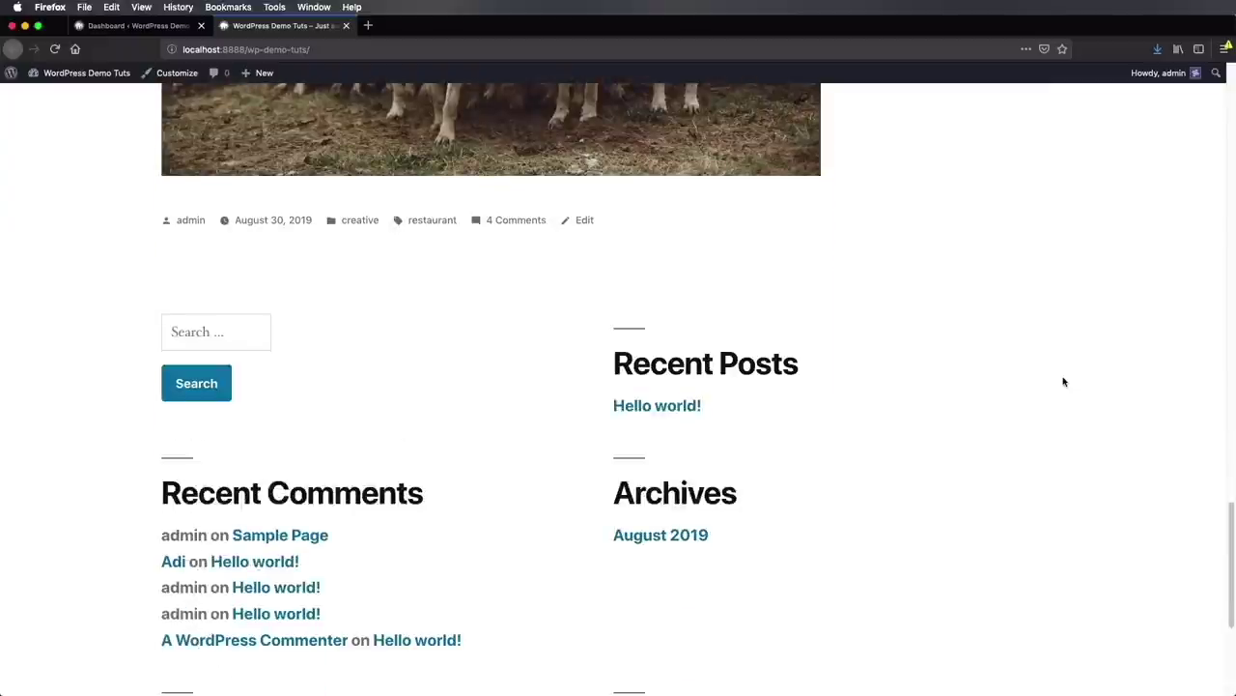
{"action": "scroll", "coordinate": [1064, 381], "scroll_direction": "down", "scroll_amount": 3}
{"action": "scroll", "coordinate": [1063, 380], "scroll_direction": "up", "scroll_amount": 2}
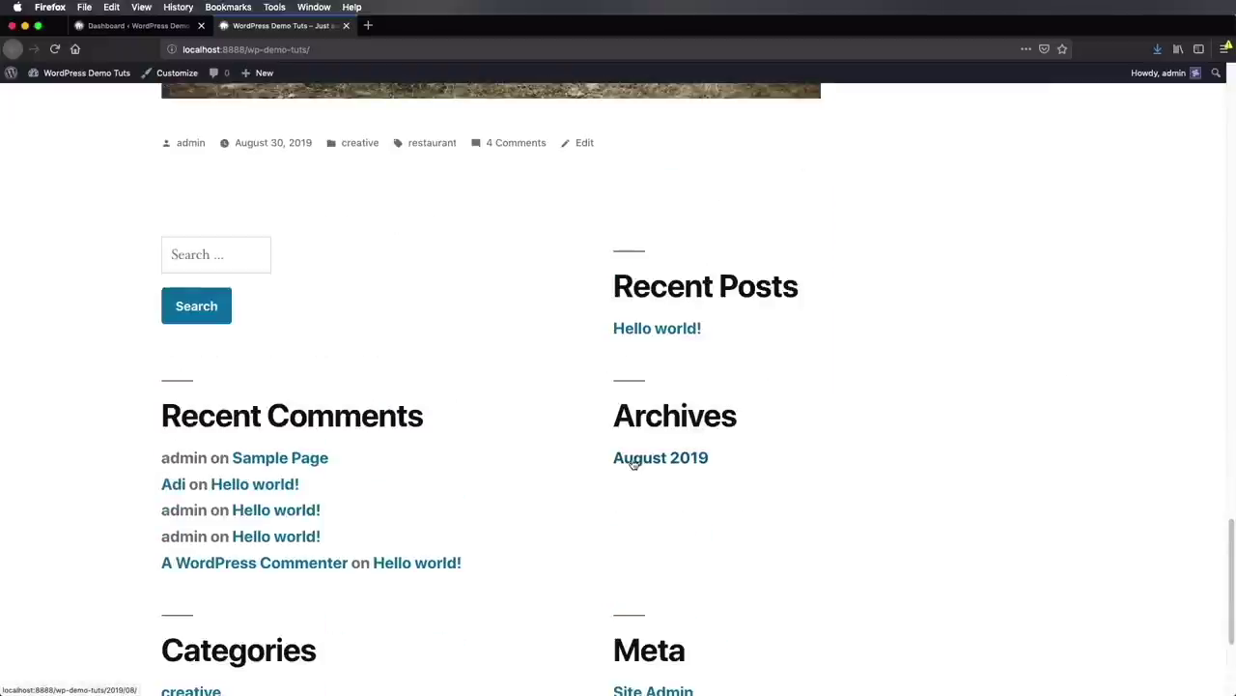
{"action": "scroll", "coordinate": [633, 462], "scroll_direction": "down", "scroll_amount": 3}
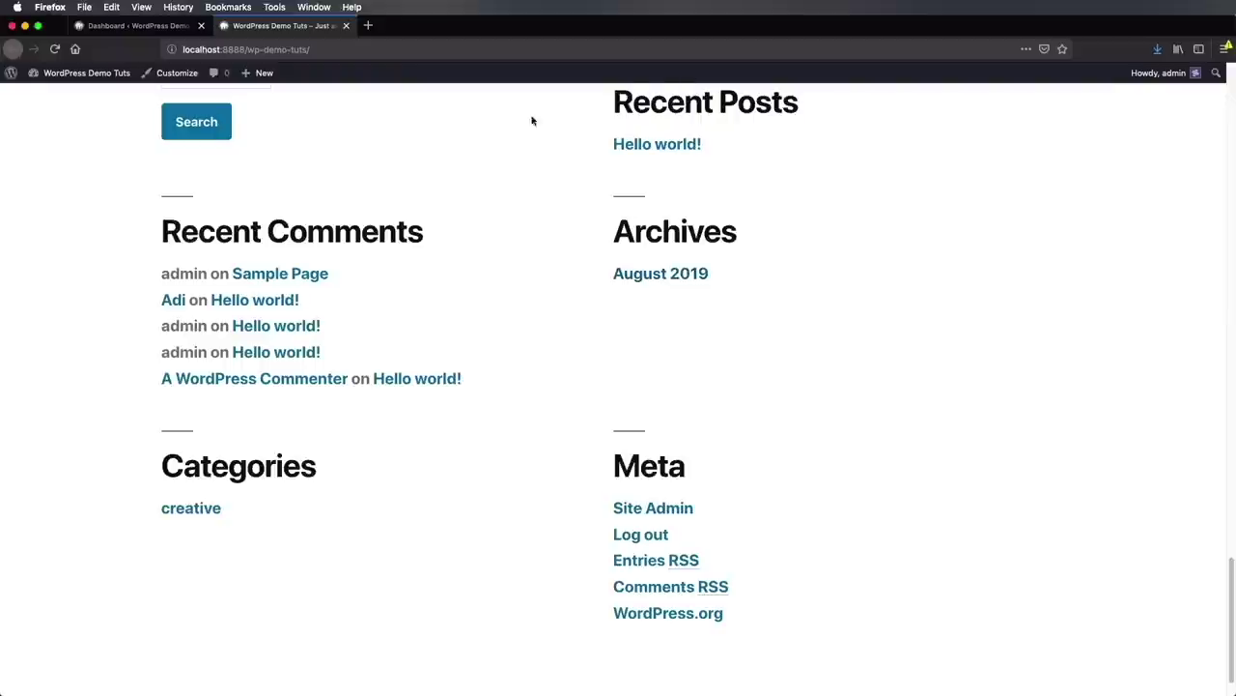
{"action": "scroll", "coordinate": [790, 409], "scroll_direction": "up", "scroll_amount": 2}
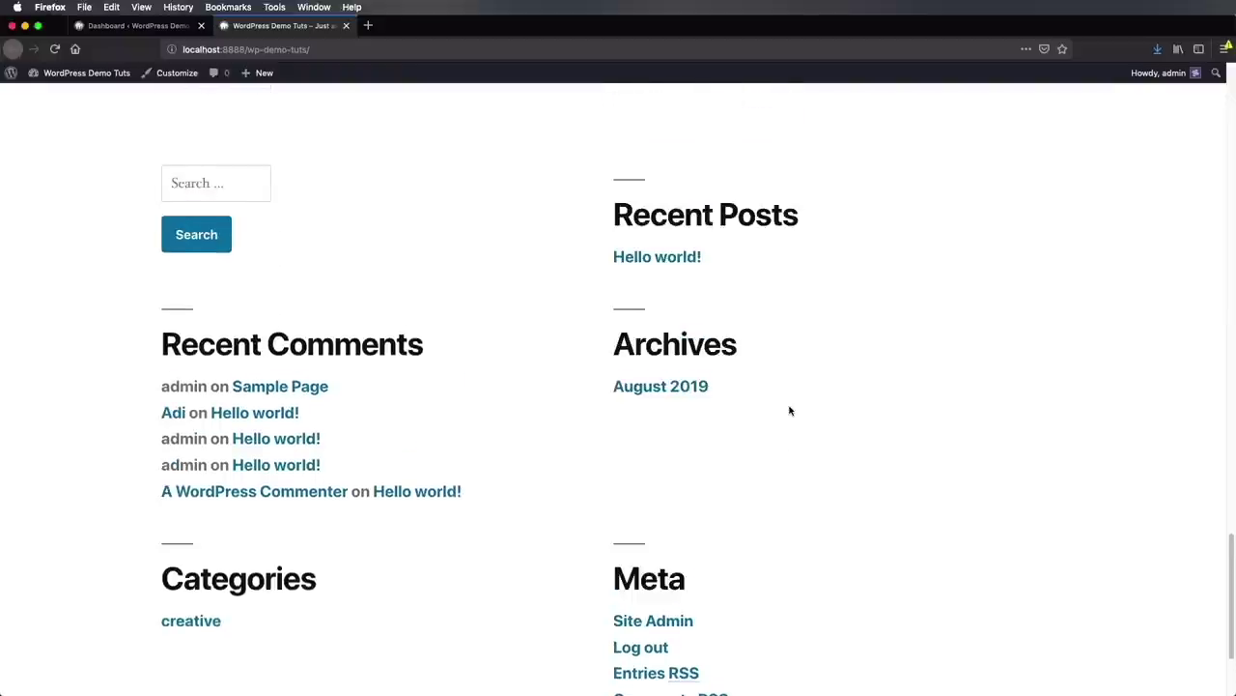
{"action": "scroll", "coordinate": [767, 388], "scroll_direction": "down", "scroll_amount": 1}
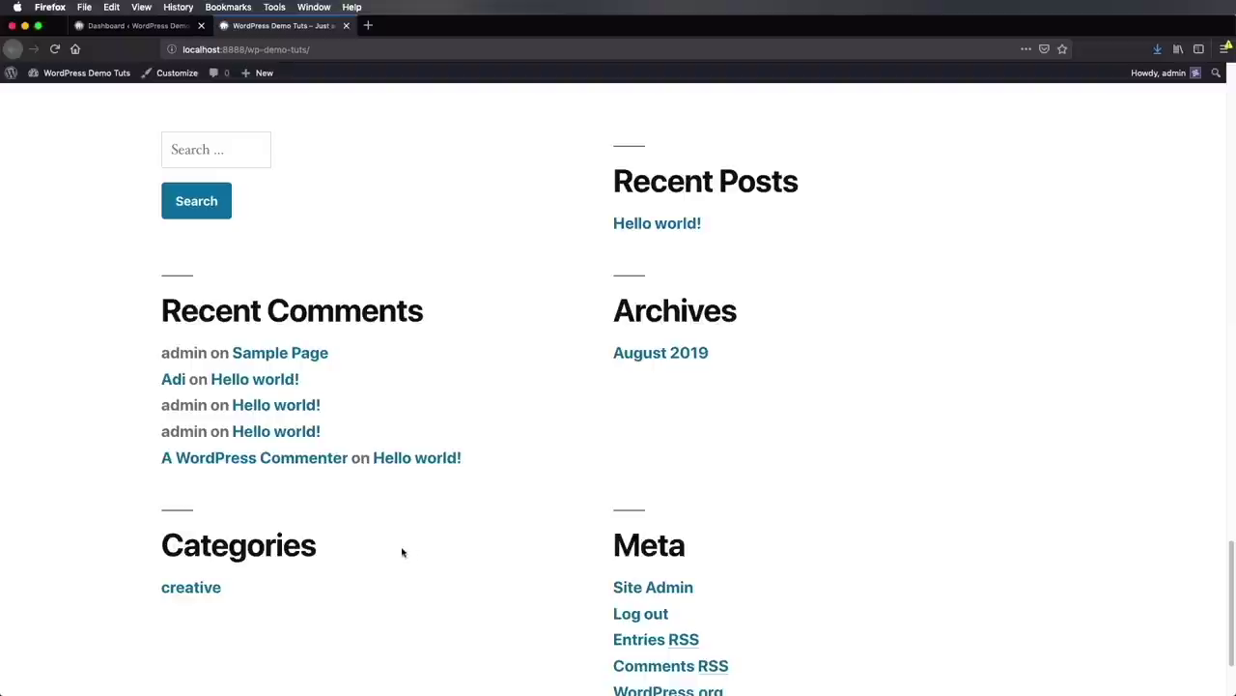
{"action": "scroll", "coordinate": [750, 554], "scroll_direction": "down", "scroll_amount": 1}
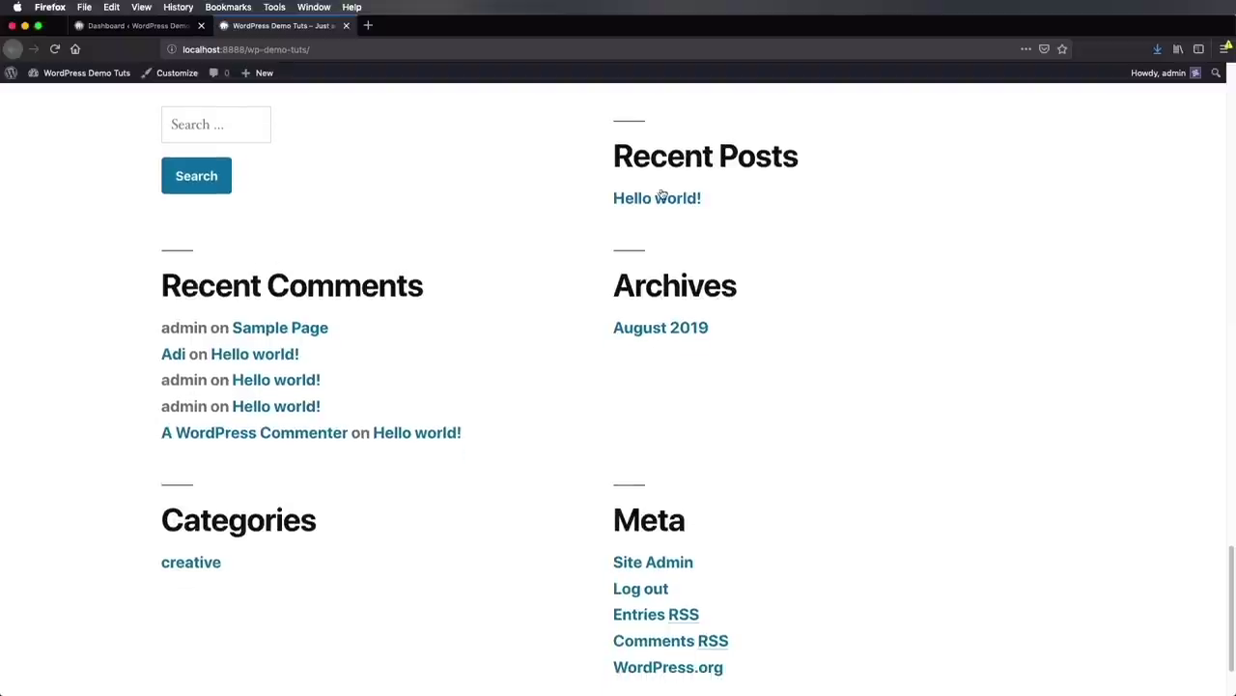
{"action": "scroll", "coordinate": [635, 522], "scroll_direction": "down", "scroll_amount": 3}
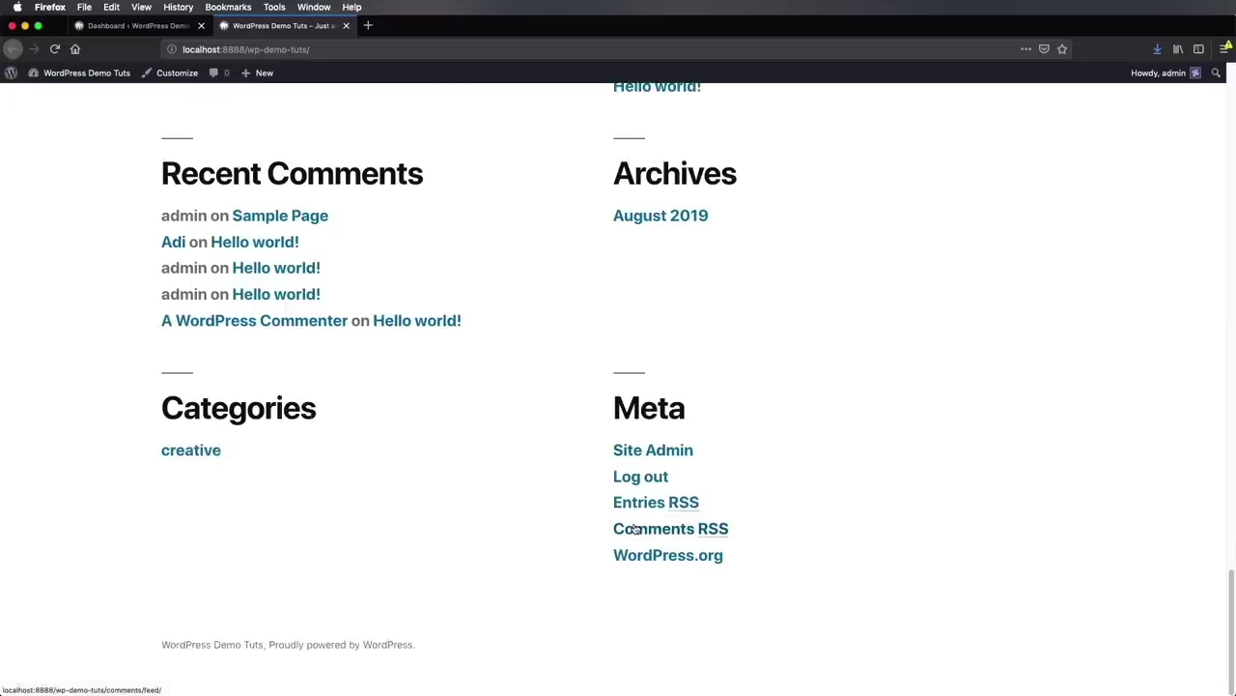
{"action": "scroll", "coordinate": [635, 527], "scroll_direction": "up", "scroll_amount": 6}
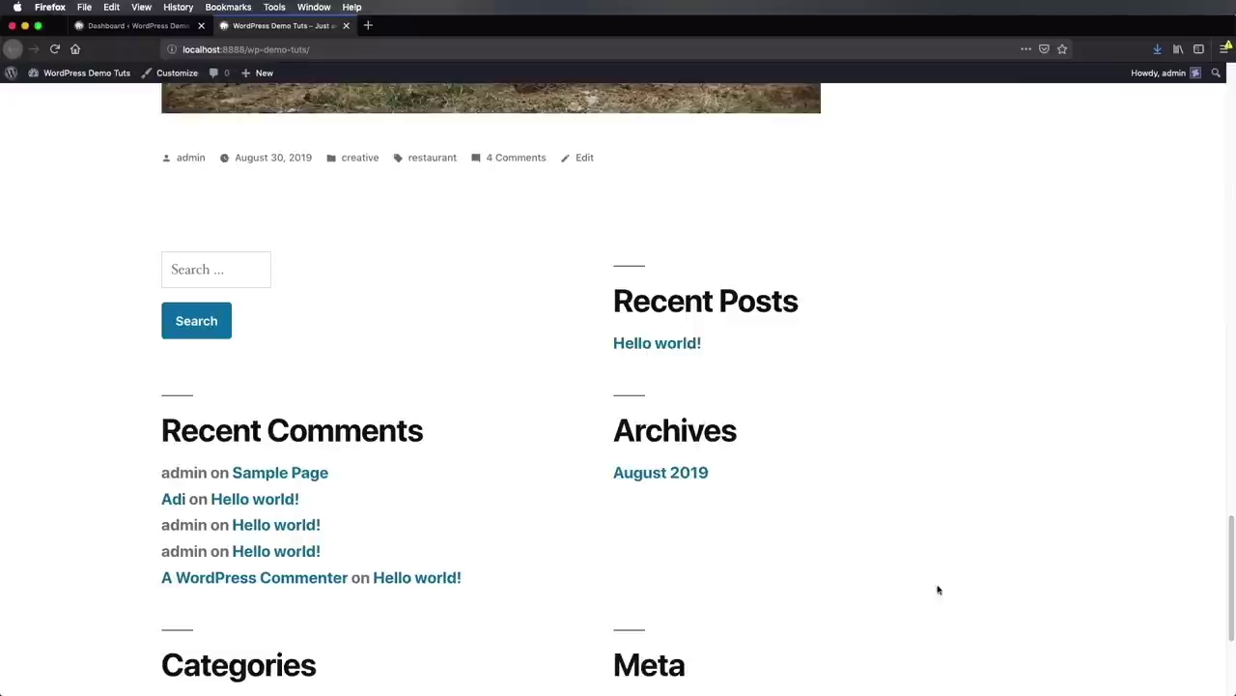
{"action": "scroll", "coordinate": [956, 568], "scroll_direction": "down", "scroll_amount": 1}
{"action": "scroll", "coordinate": [957, 568], "scroll_direction": "down", "scroll_amount": 3}
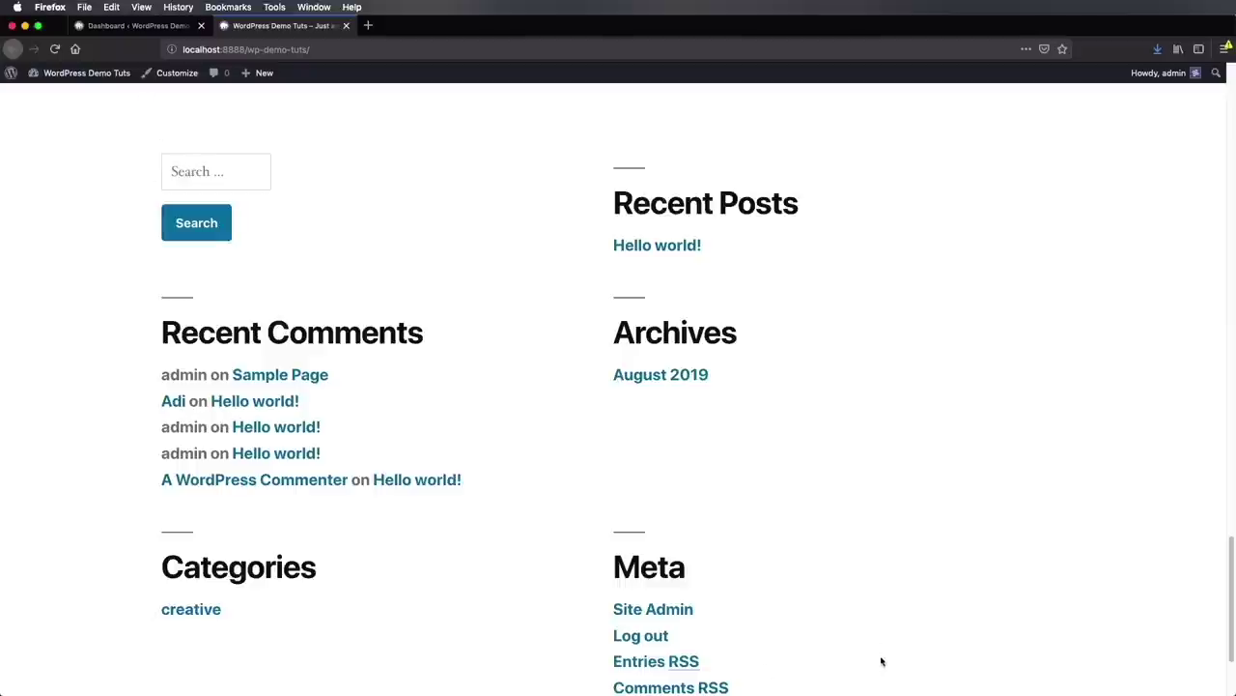
{"action": "scroll", "coordinate": [923, 260], "scroll_direction": "down", "scroll_amount": 5}
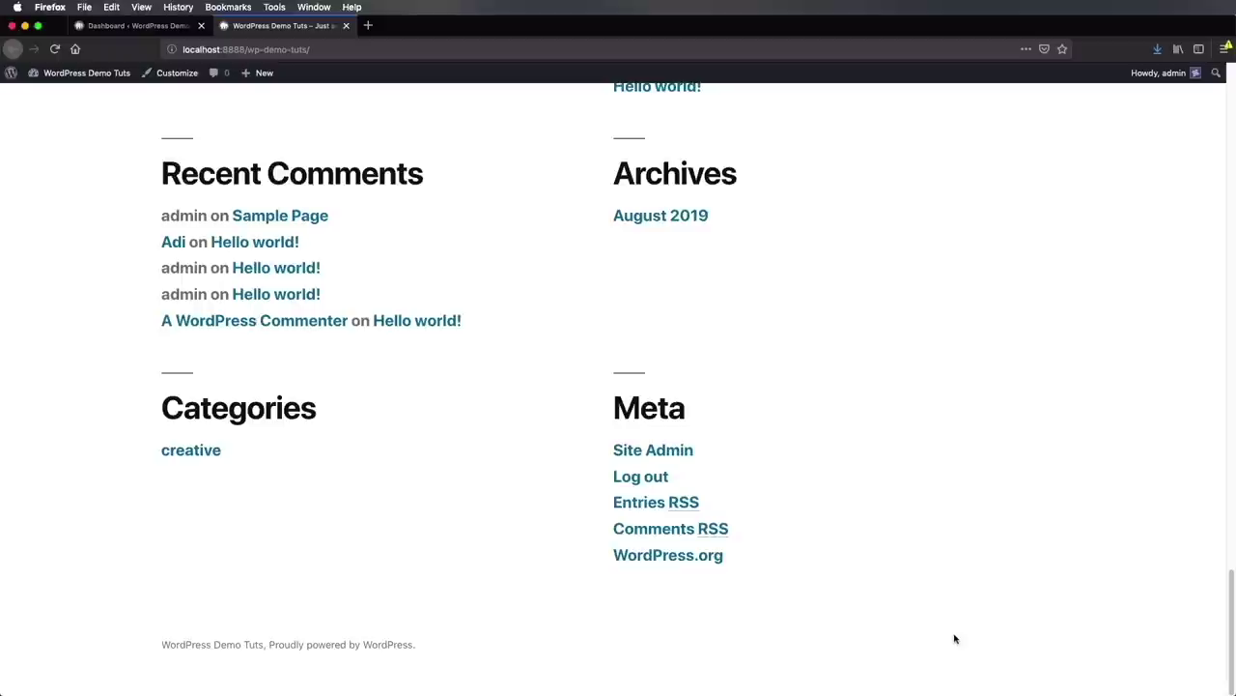
{"action": "scroll", "coordinate": [801, 609], "scroll_direction": "up", "scroll_amount": 3}
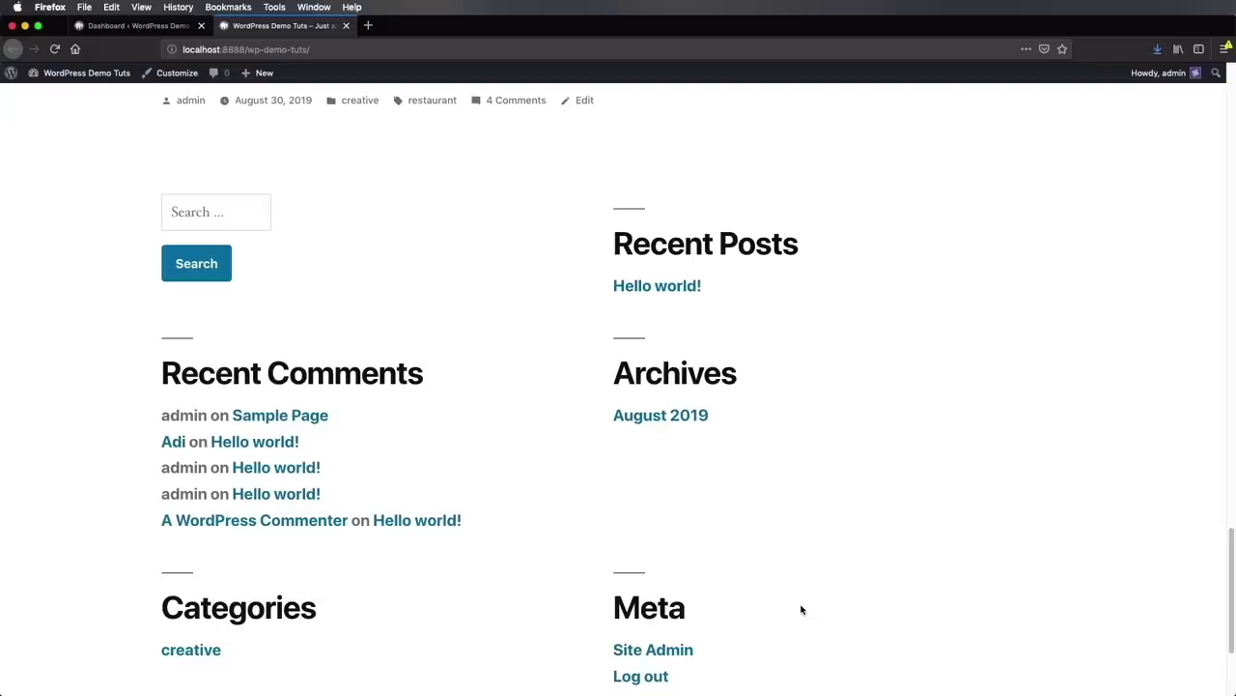
{"action": "scroll", "coordinate": [801, 610], "scroll_direction": "up", "scroll_amount": 8}
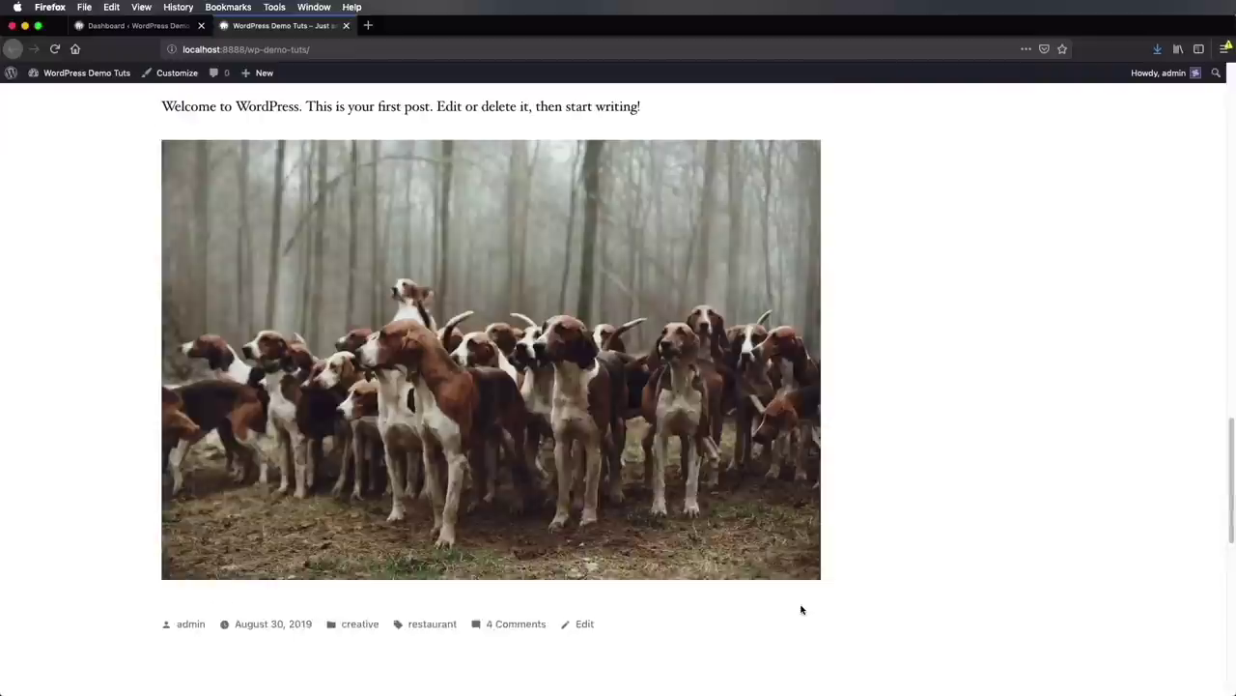
{"action": "scroll", "coordinate": [801, 610], "scroll_direction": "down", "scroll_amount": 10}
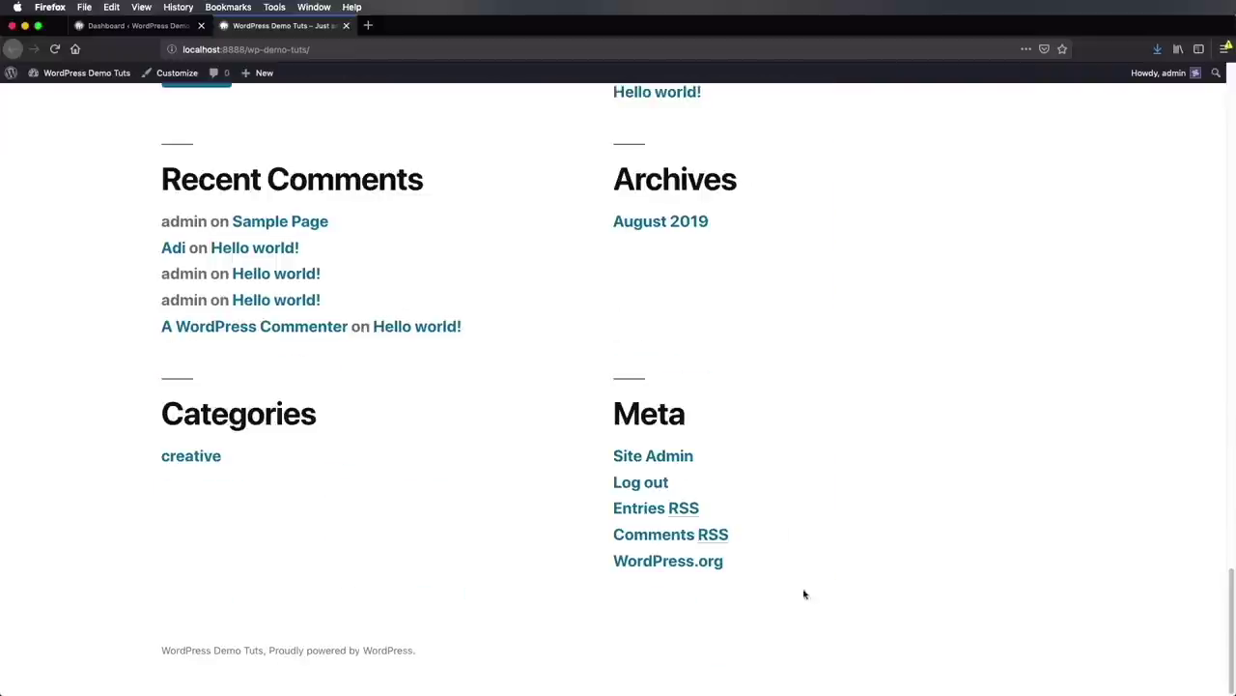
{"action": "left_click", "coordinate": [113, 25]}
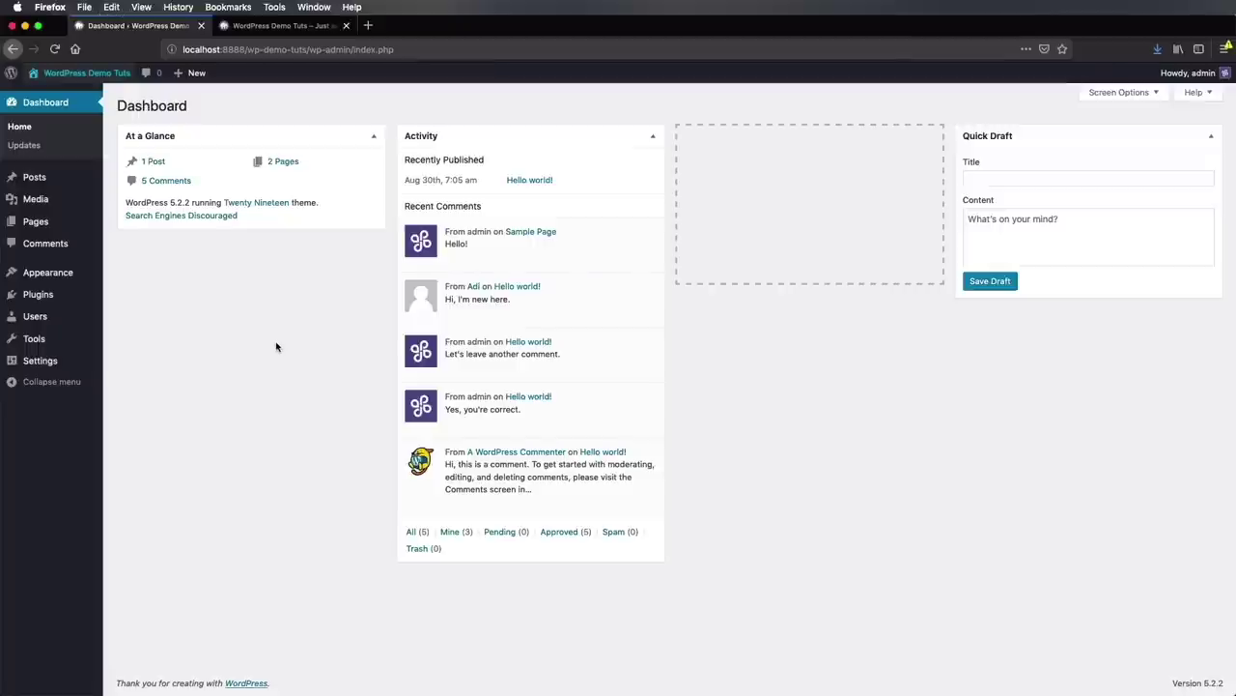
- Open Appearance > Widgets and compare the Footer area with the live front-page footer
{"action": "mouse_move", "coordinate": [58, 277]}
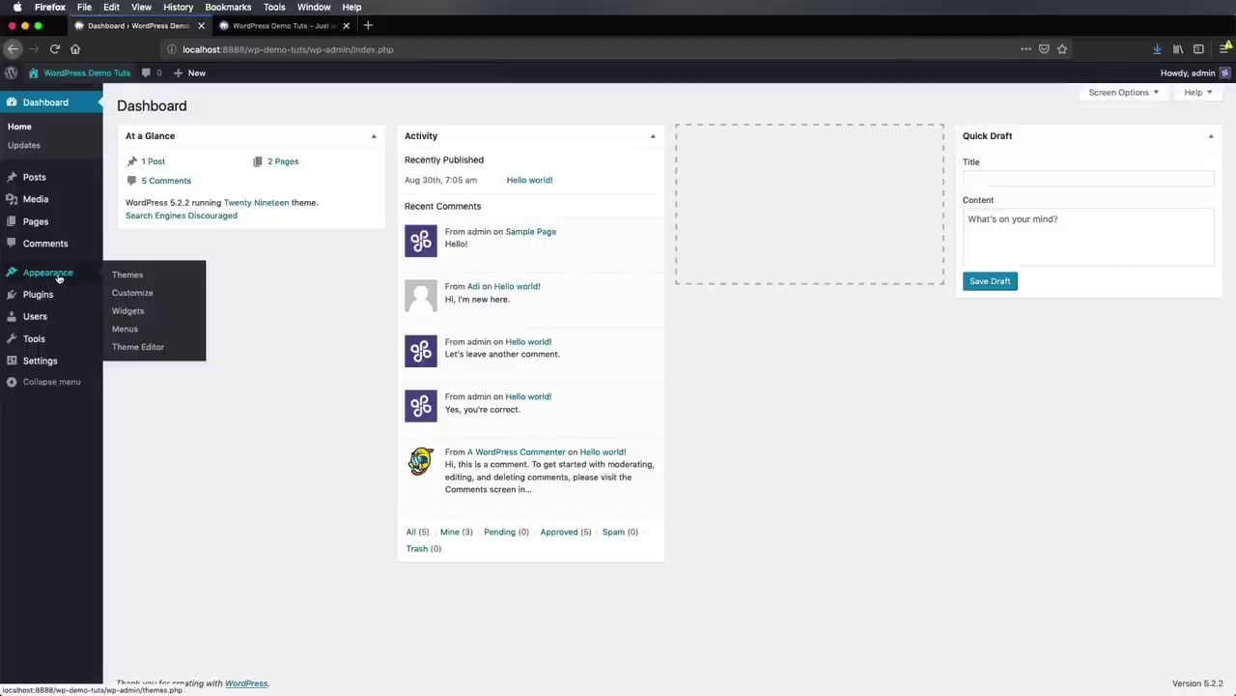
{"action": "left_click", "coordinate": [127, 310]}
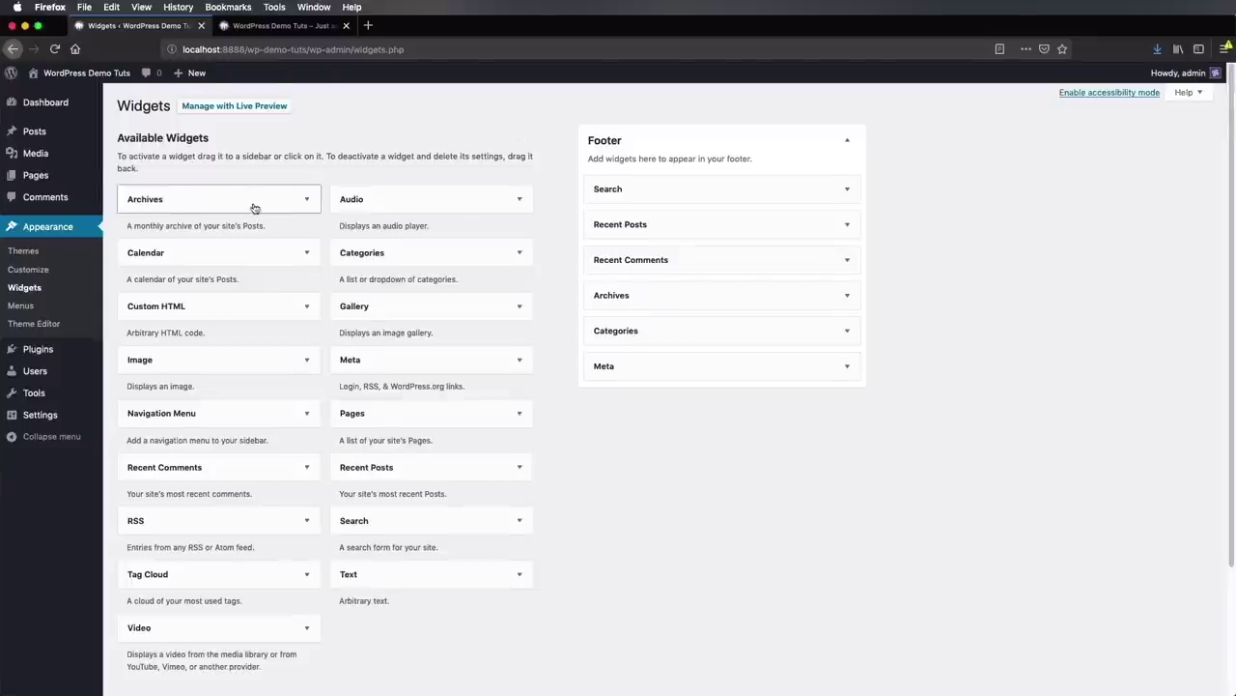
{"action": "scroll", "coordinate": [254, 206], "scroll_direction": "down", "scroll_amount": 3}
{"action": "scroll", "coordinate": [254, 207], "scroll_direction": "up", "scroll_amount": 3}
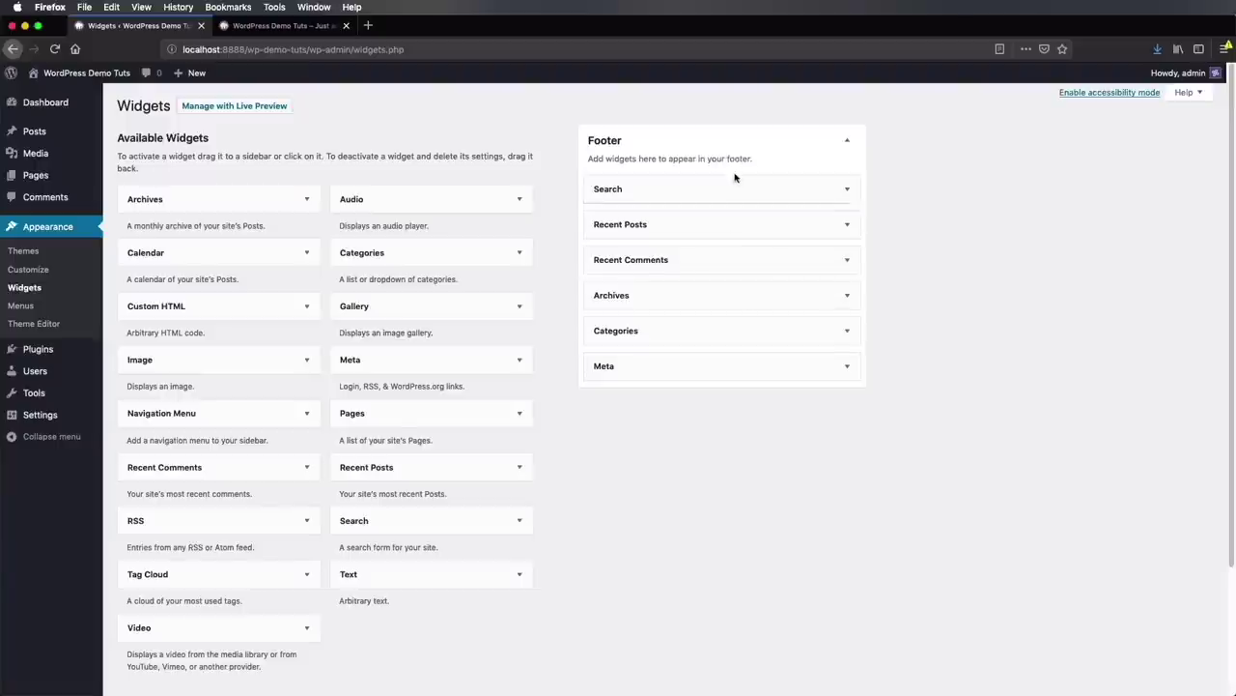
{"action": "left_click", "coordinate": [261, 27]}
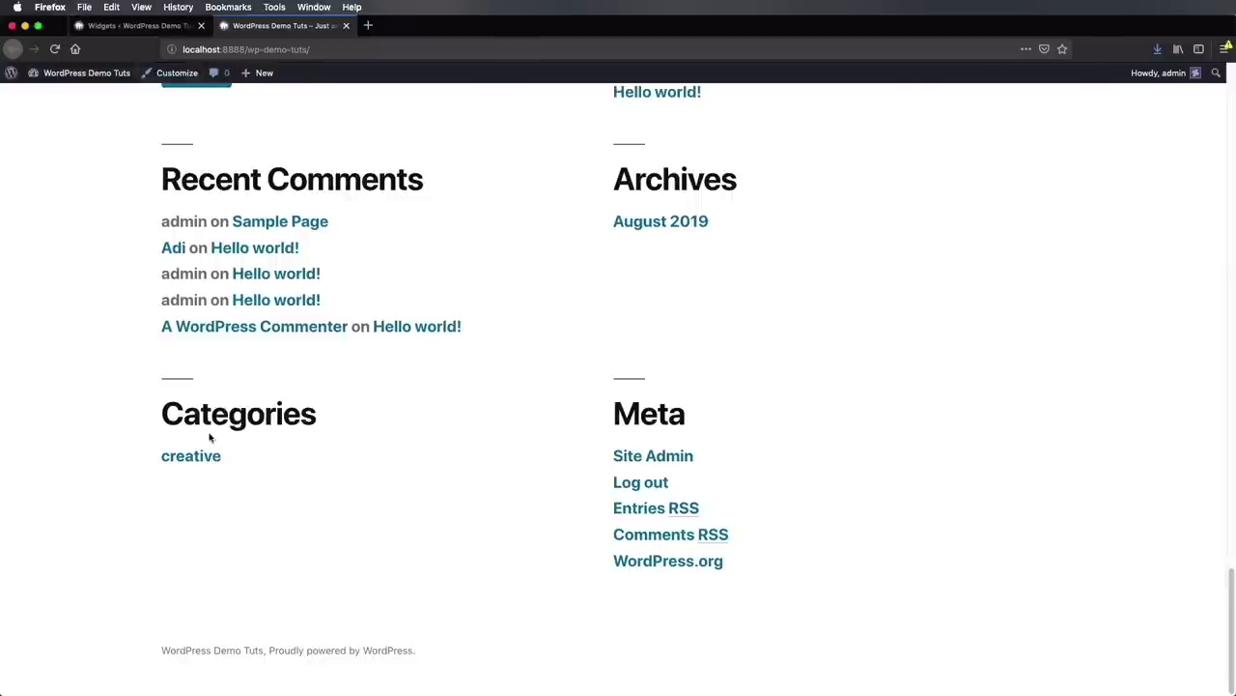
{"action": "left_click", "coordinate": [135, 26]}
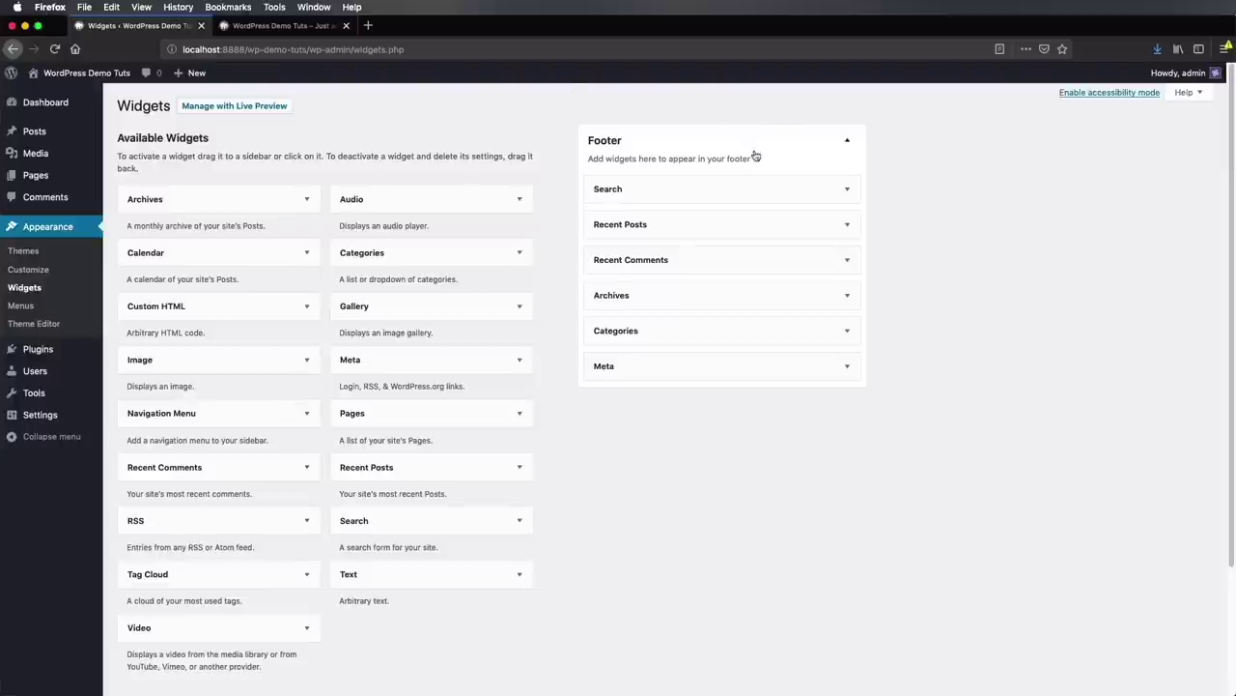
- Delete the Categories widget from the Footer widget area
{"action": "left_click", "coordinate": [820, 332]}
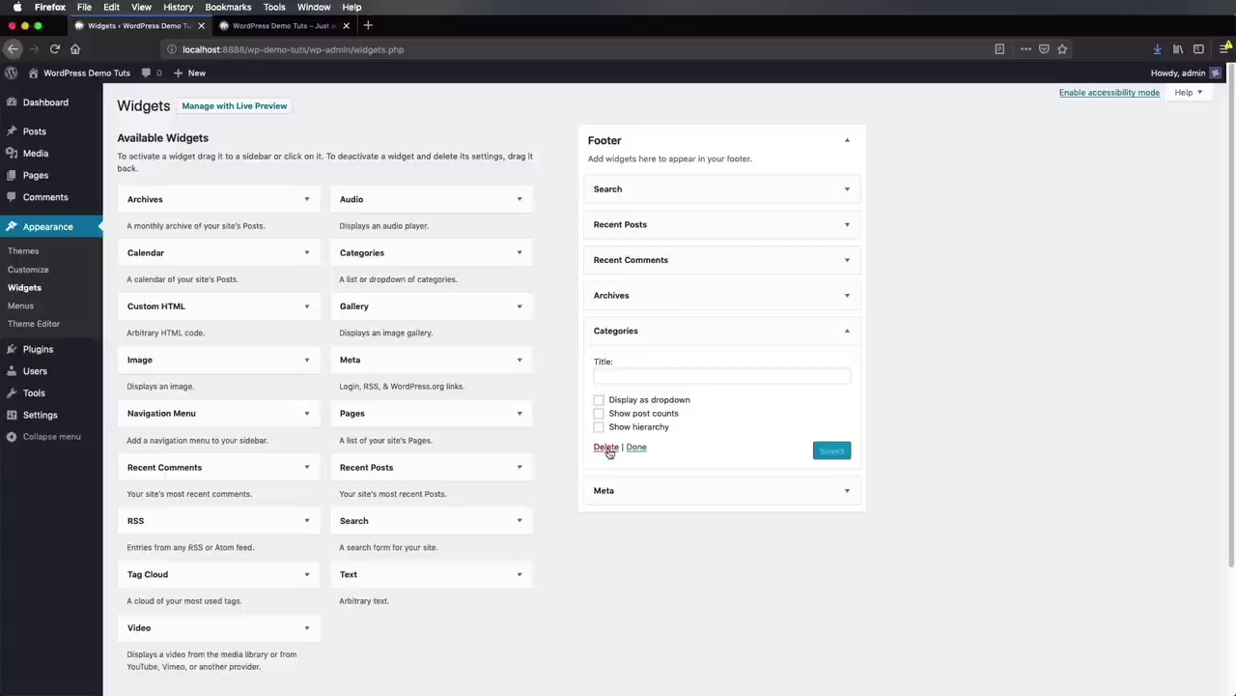
{"action": "left_click", "coordinate": [607, 447]}
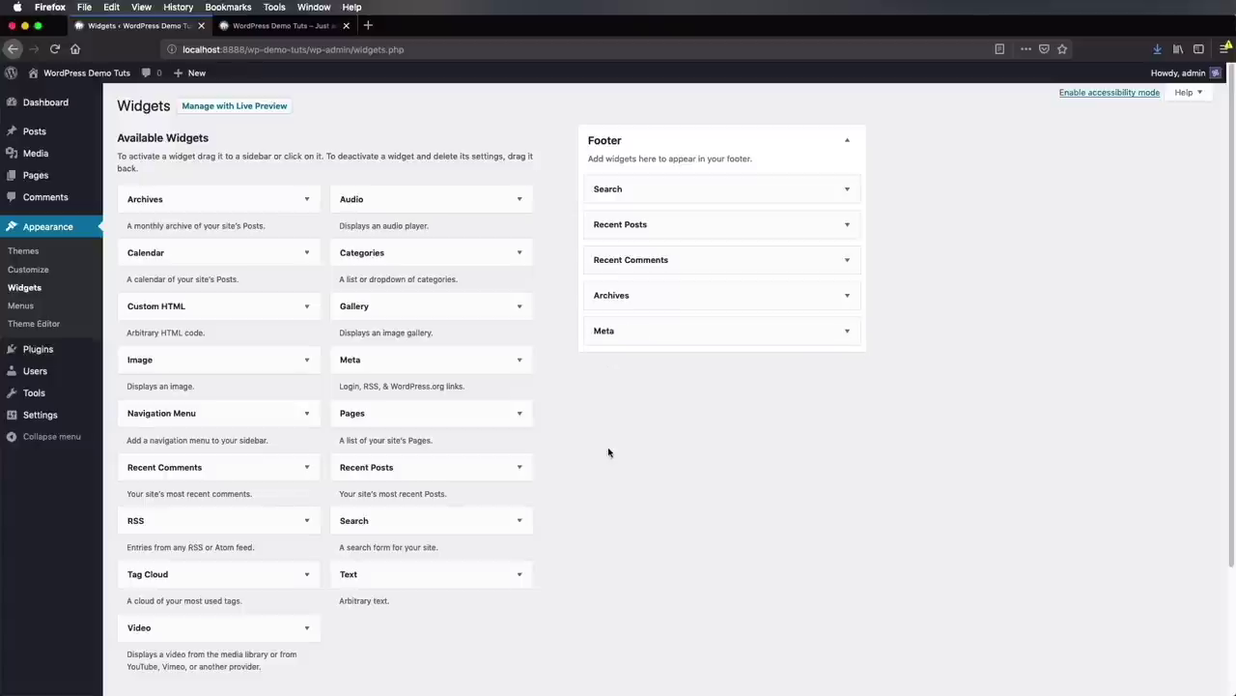
{"action": "left_click", "coordinate": [277, 32]}
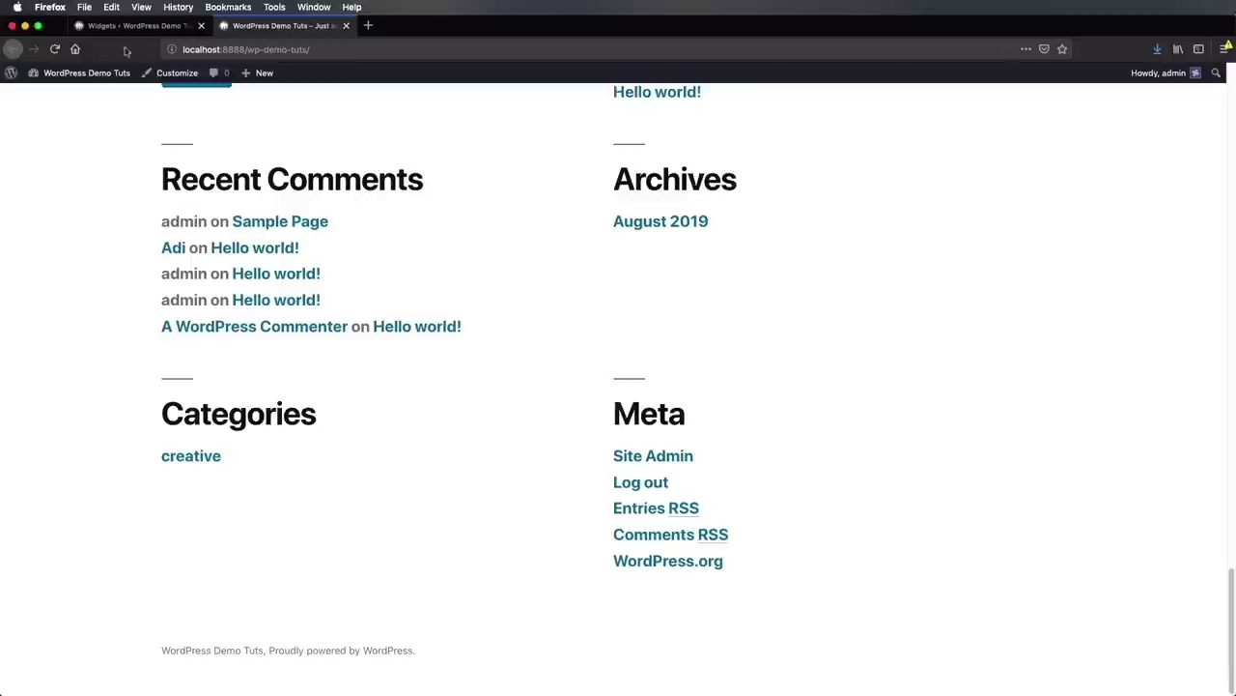
- Add a Calendar widget titled 'My Calendar' to the Footer and save it
{"action": "left_click", "coordinate": [55, 49]}
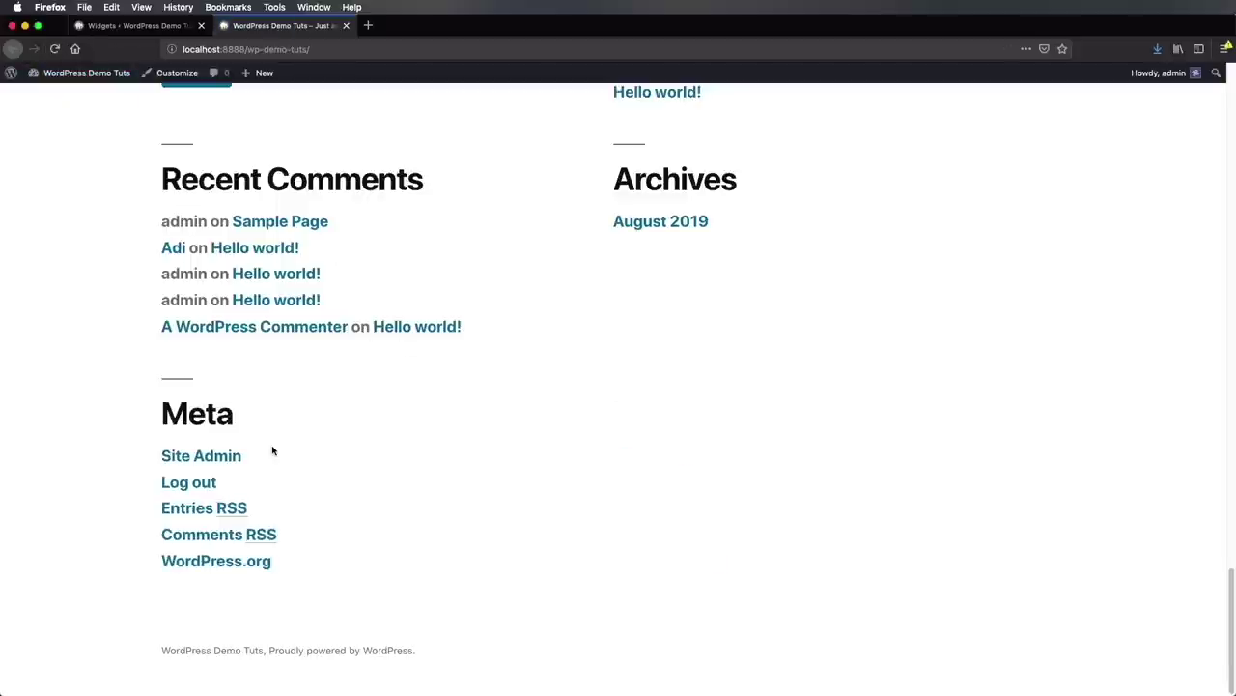
{"action": "left_click", "coordinate": [140, 25]}
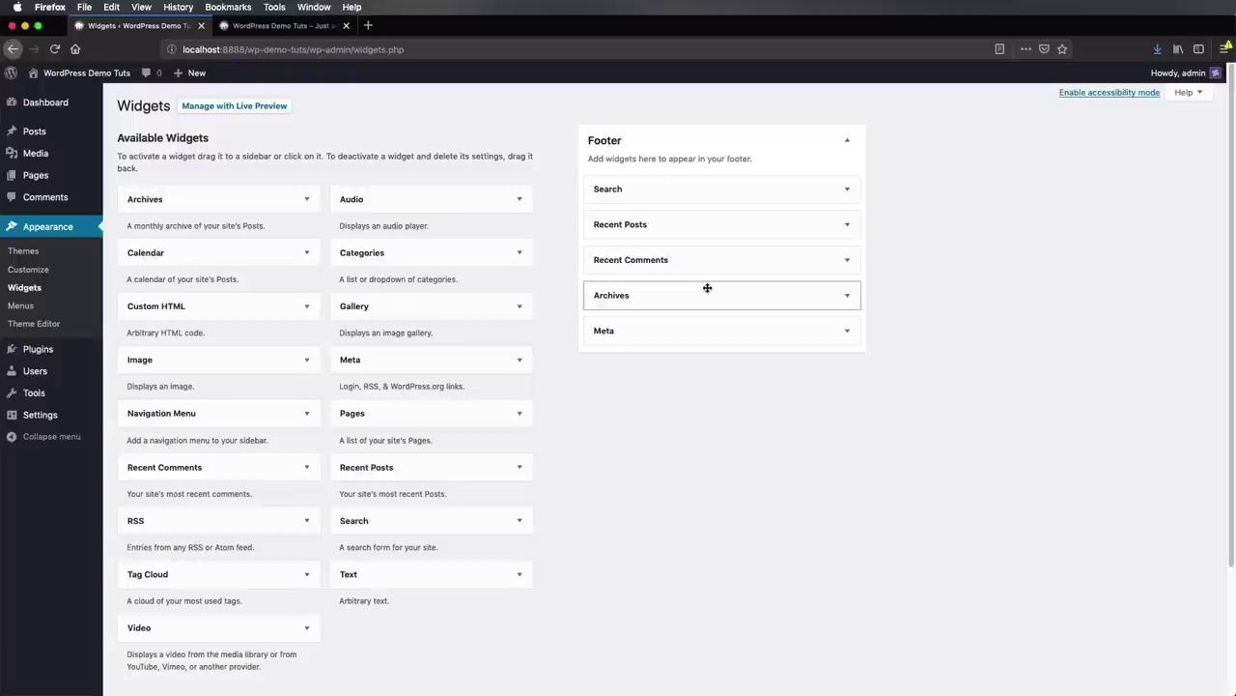
{"action": "left_click_drag", "start_coordinate": [169, 259], "coordinate": [640, 223]}
{"action": "left_click", "coordinate": [626, 272]}
{"action": "type", "text": "Ca"}
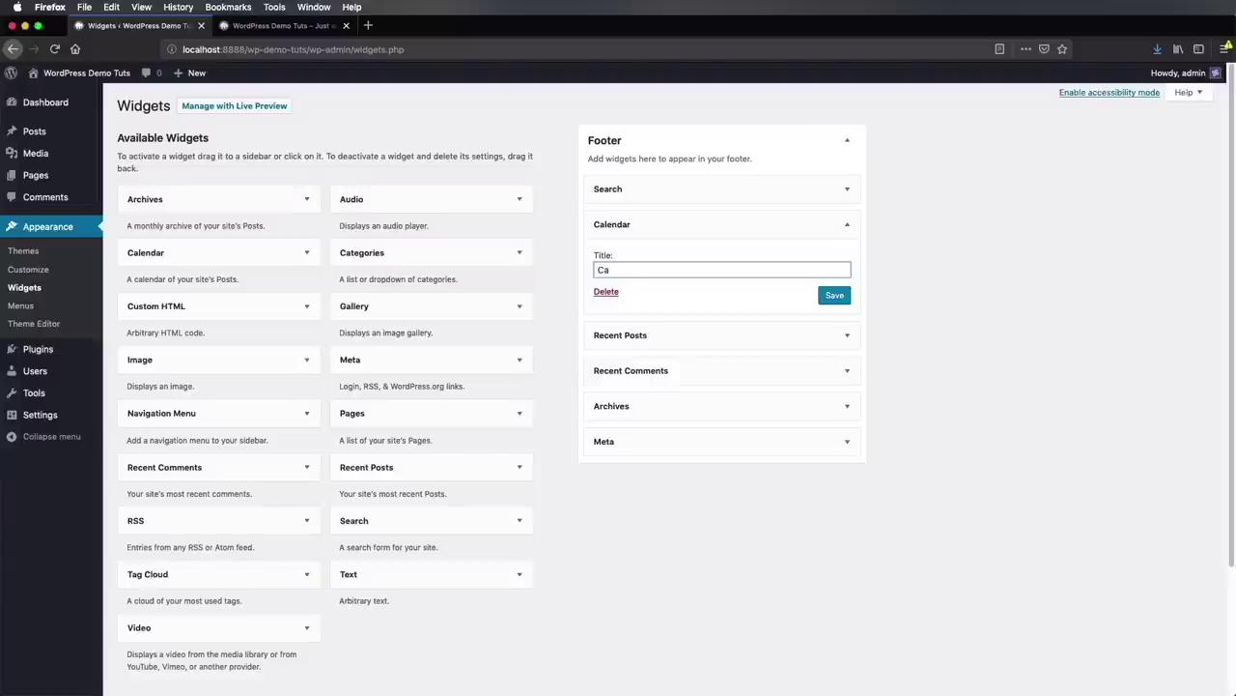
{"action": "type", "text": "lendar"}
{"action": "left_click", "coordinate": [832, 295]}
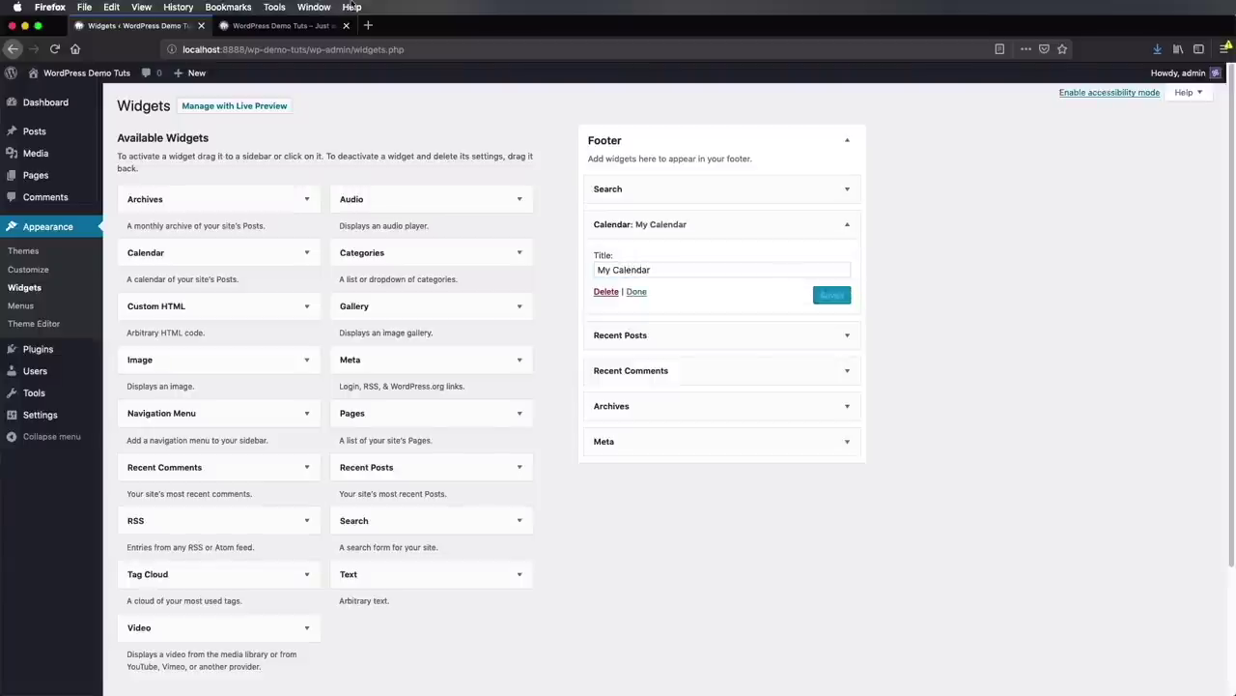
- Reload the front page to confirm the My Calendar widget appears
{"action": "left_click", "coordinate": [277, 32]}
{"action": "key", "text": "super+r"}
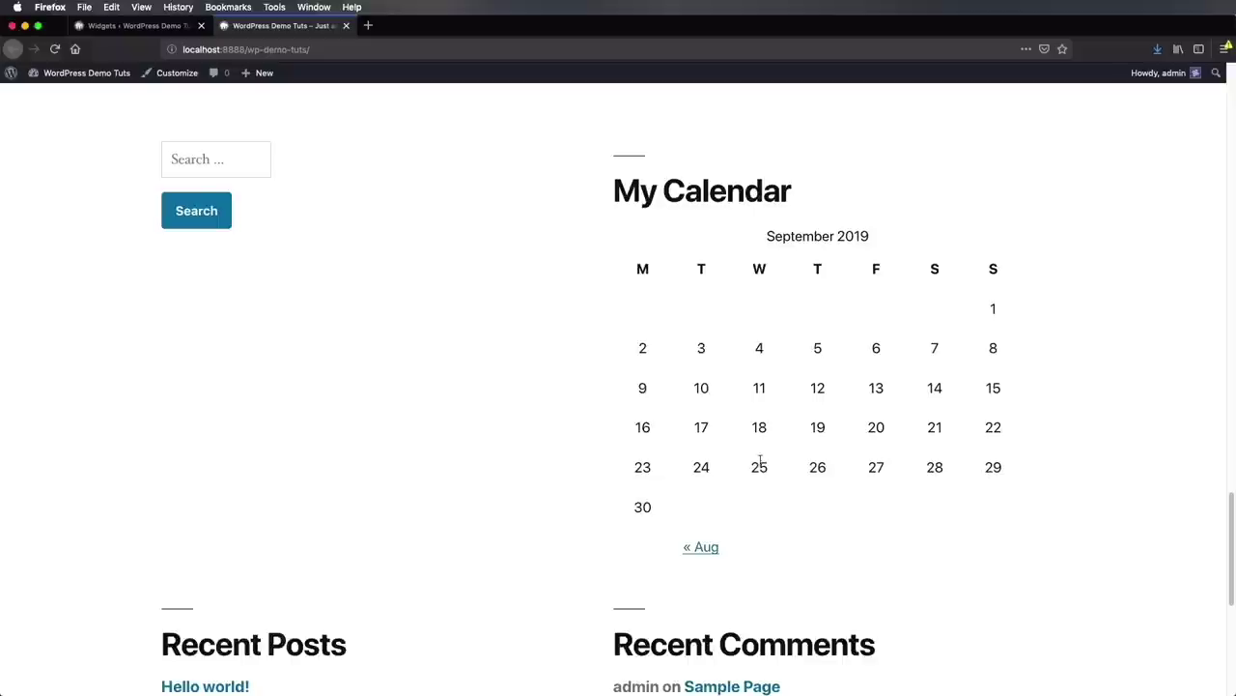
{"action": "left_click", "coordinate": [135, 25]}
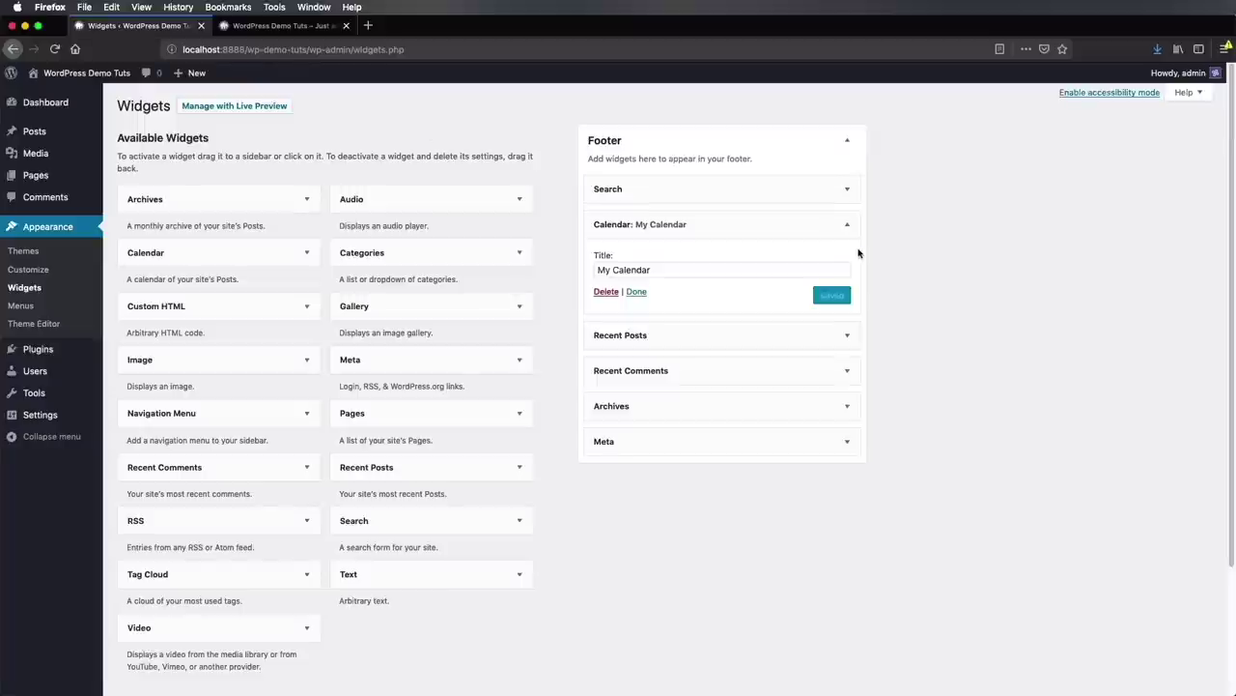
- Expand the Recent Posts, Recent Comments and Meta widget settings in the Footer
{"action": "left_click", "coordinate": [848, 335]}
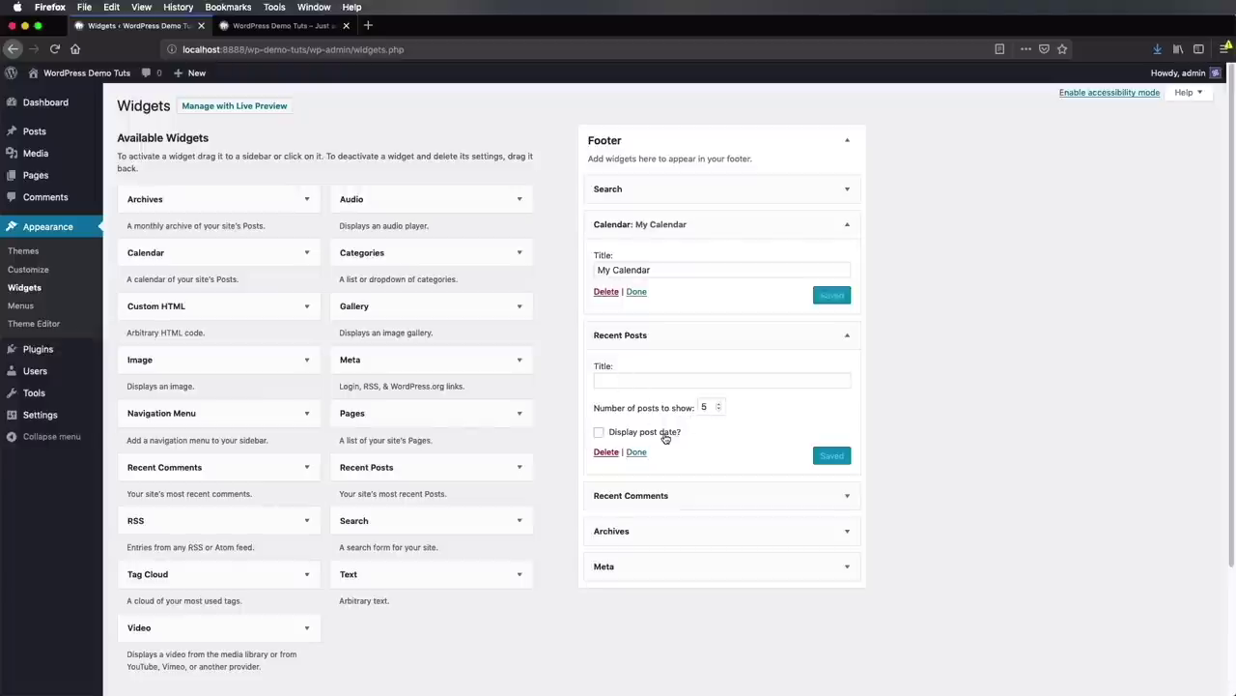
{"action": "left_click", "coordinate": [707, 497]}
{"action": "scroll", "coordinate": [739, 439], "scroll_direction": "down", "scroll_amount": 3}
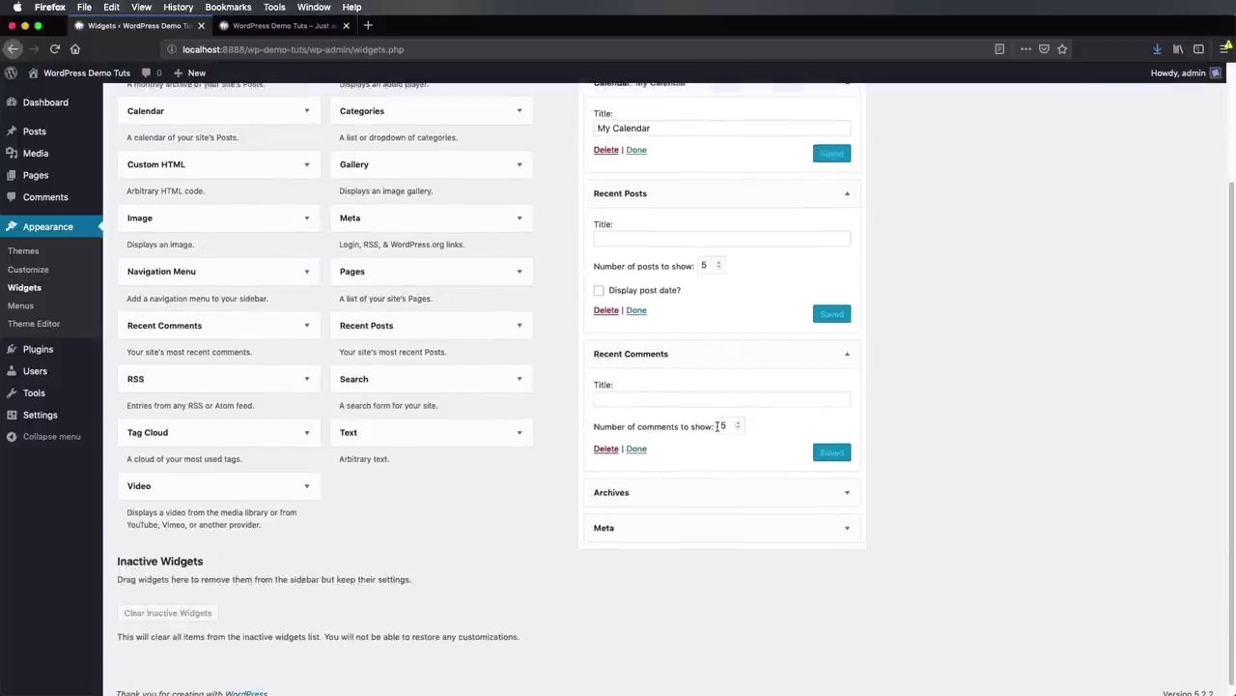
{"action": "left_click", "coordinate": [697, 528]}
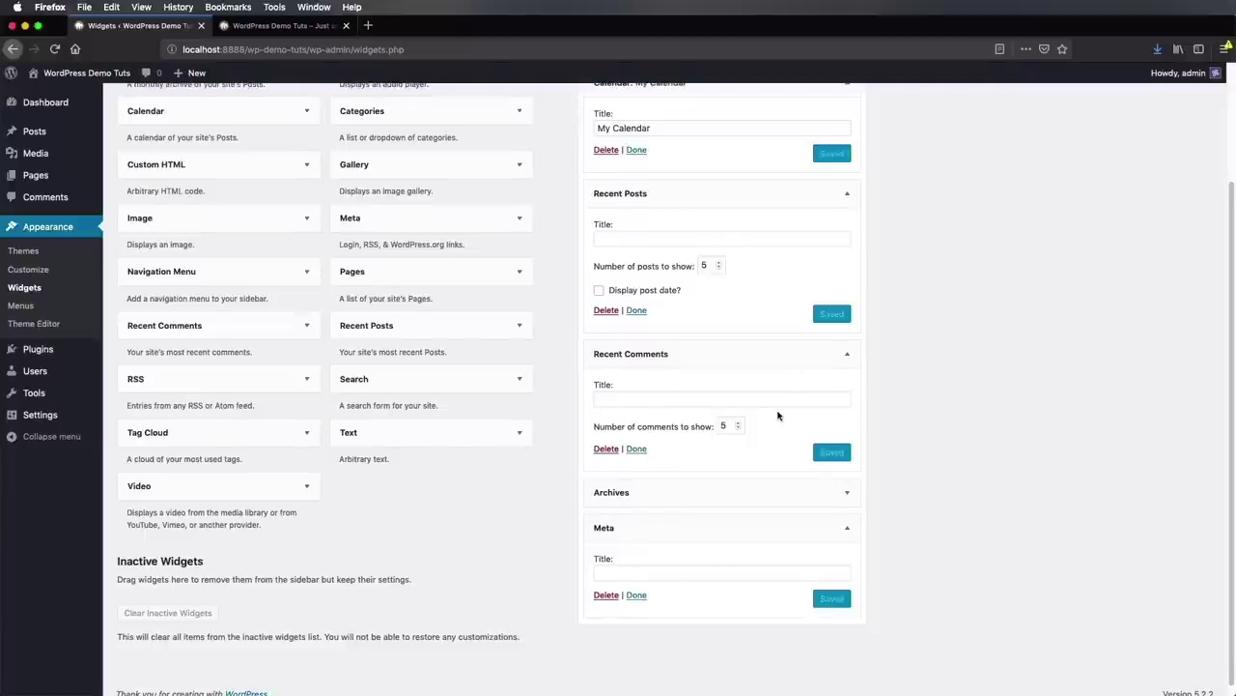
{"action": "scroll", "coordinate": [779, 413], "scroll_direction": "up", "scroll_amount": 3}
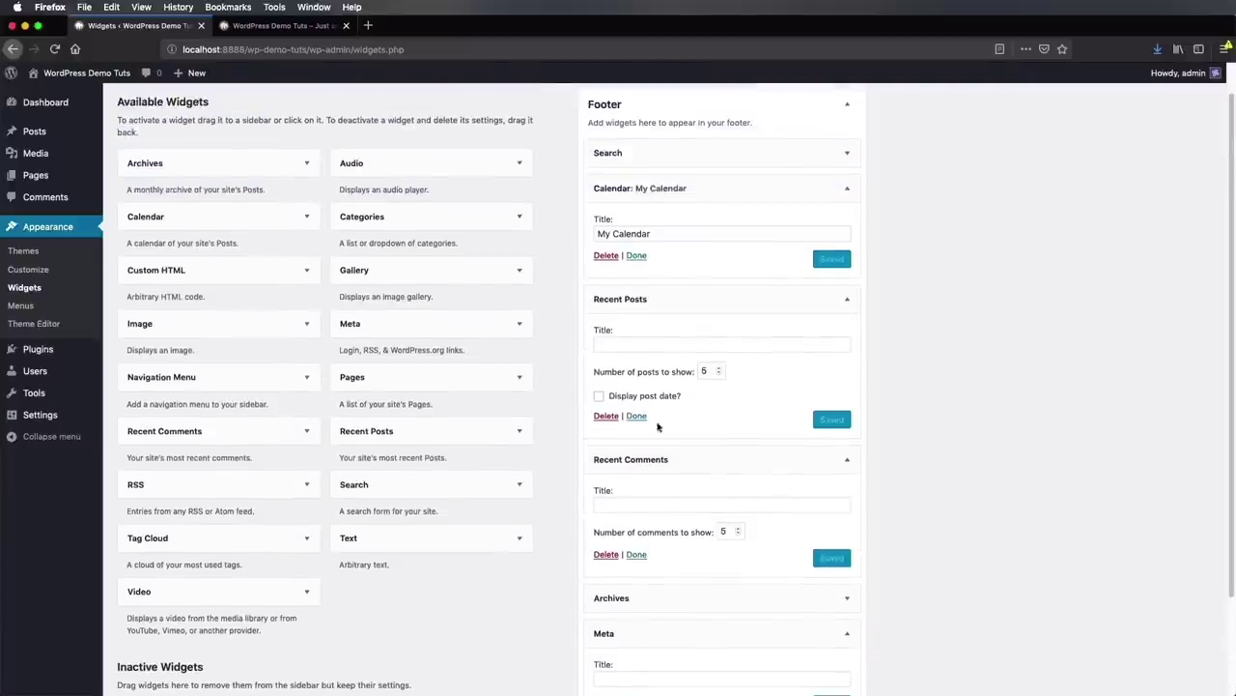
- Set the Recent Posts widget to show 10 posts and title it 'My Posts'
{"action": "left_click", "coordinate": [720, 368]}
{"action": "left_click", "coordinate": [719, 369]}
{"action": "left_click", "coordinate": [720, 368]}
{"action": "left_click", "coordinate": [720, 368]}
{"action": "left_click", "coordinate": [720, 368]}
{"action": "left_click", "coordinate": [833, 420]}
{"action": "left_click", "coordinate": [624, 345]}
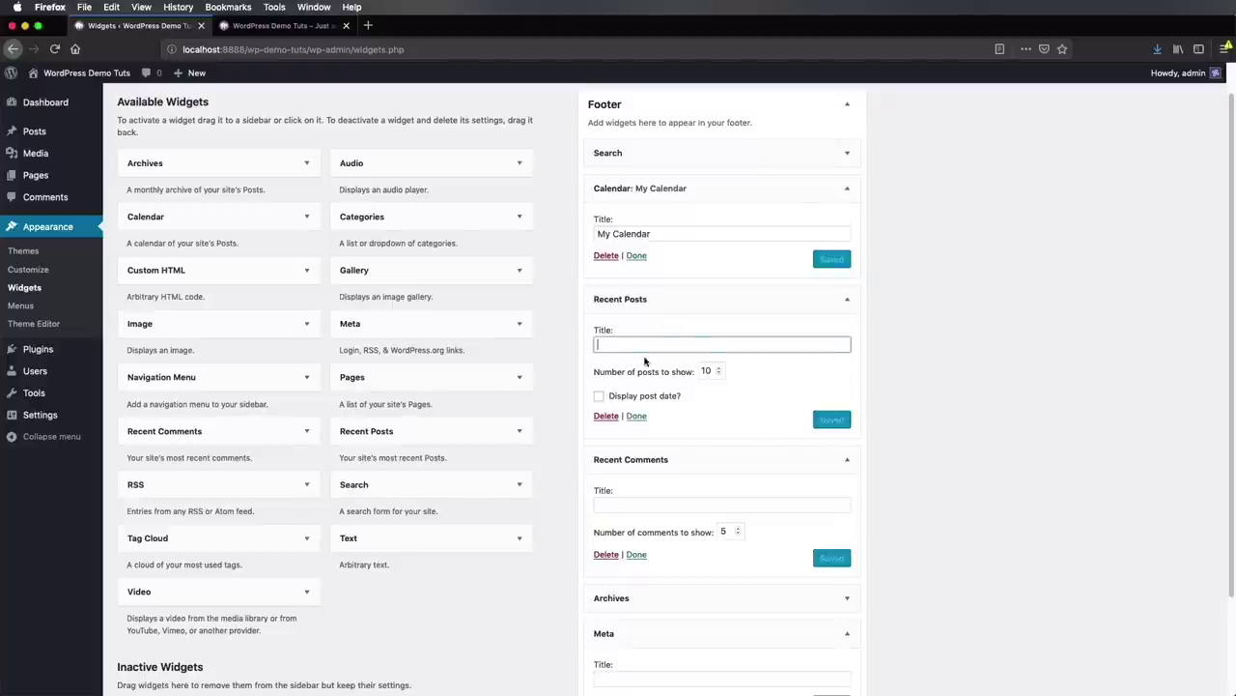
{"action": "type", "text": "My Posts"}
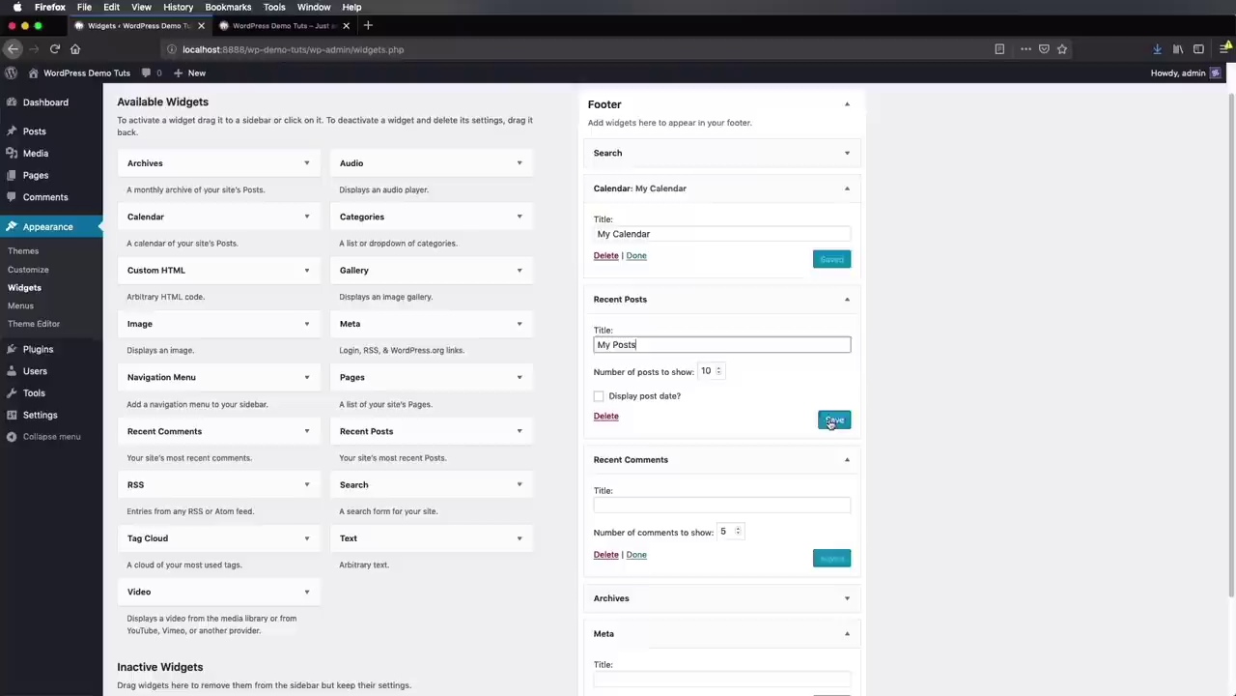
{"action": "left_click", "coordinate": [831, 419]}
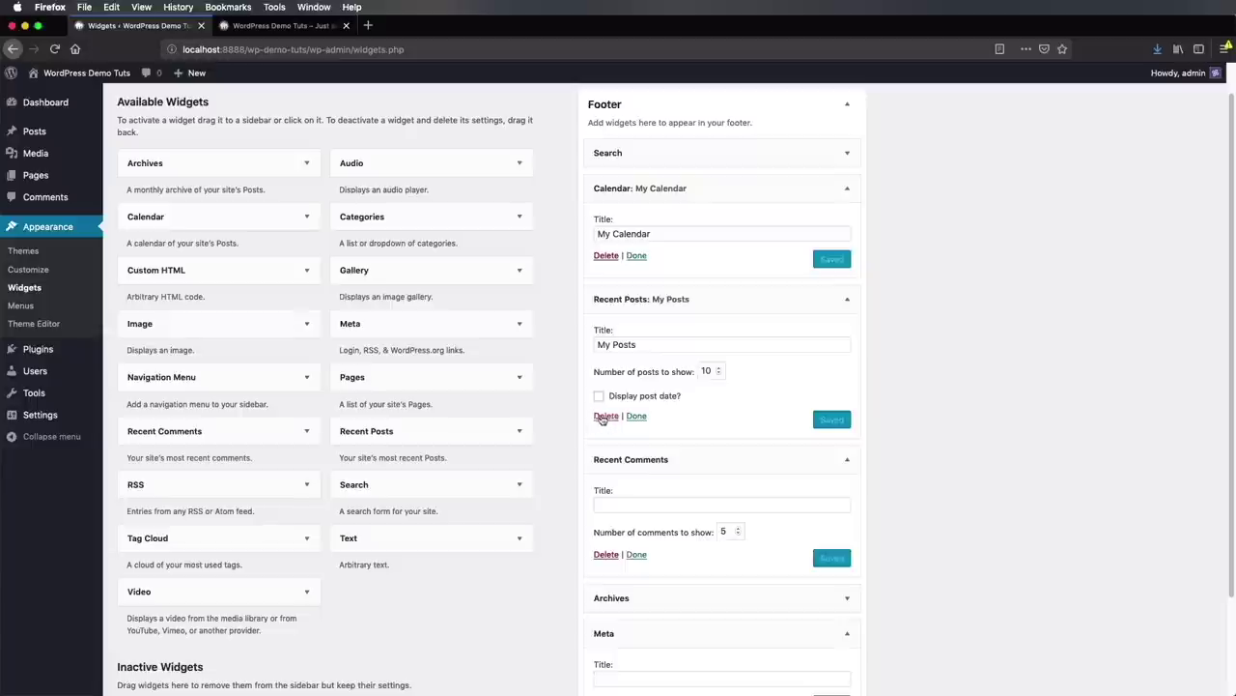
- Enable post dates on My Posts, then move the widget into Inactive Widgets
{"action": "left_click", "coordinate": [644, 396]}
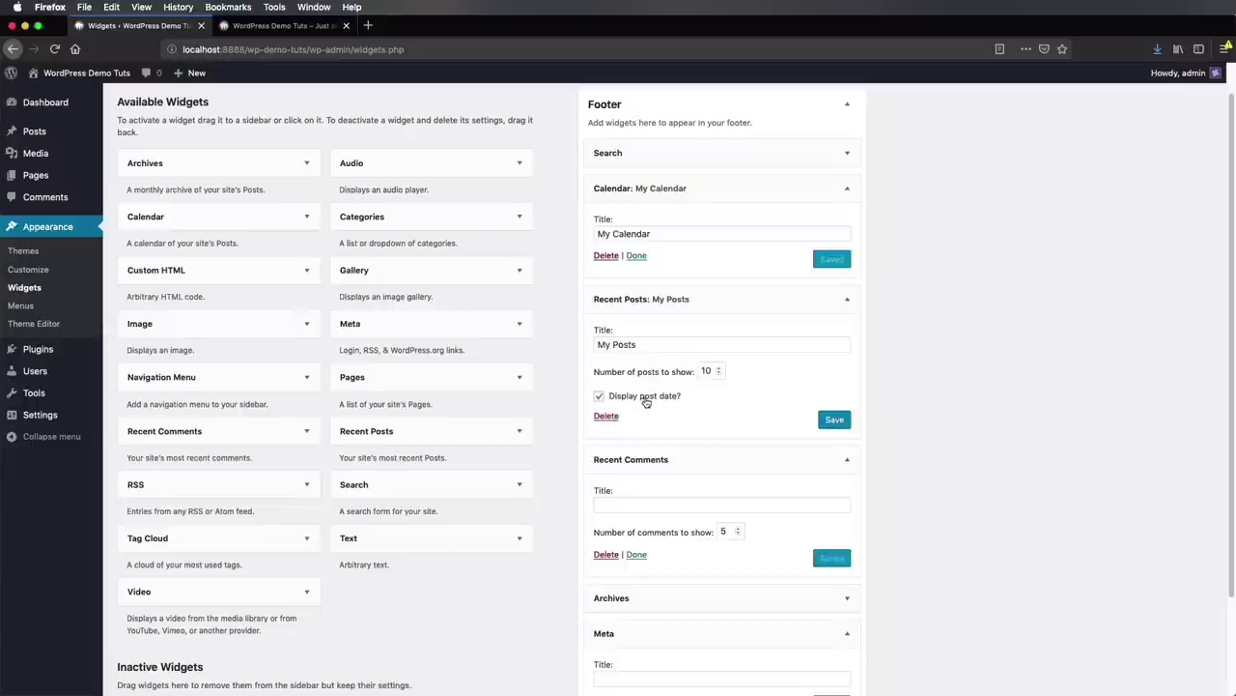
{"action": "left_click", "coordinate": [834, 419]}
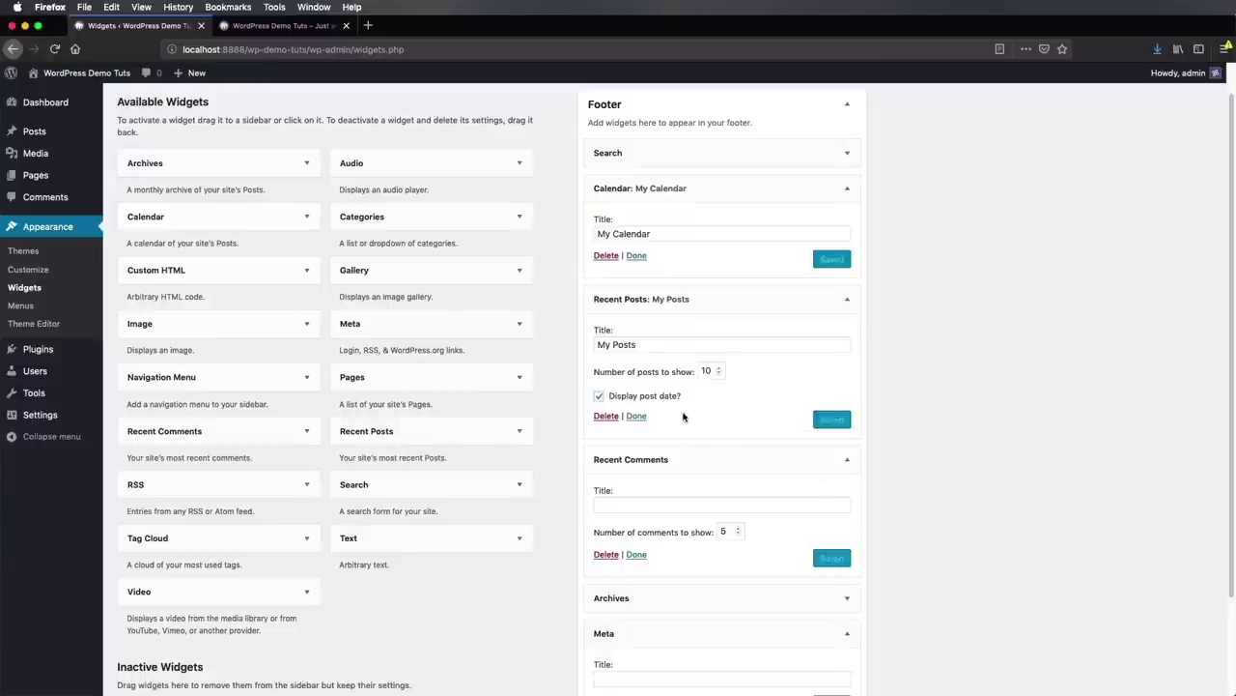
{"action": "scroll", "coordinate": [683, 416], "scroll_direction": "down", "scroll_amount": 3}
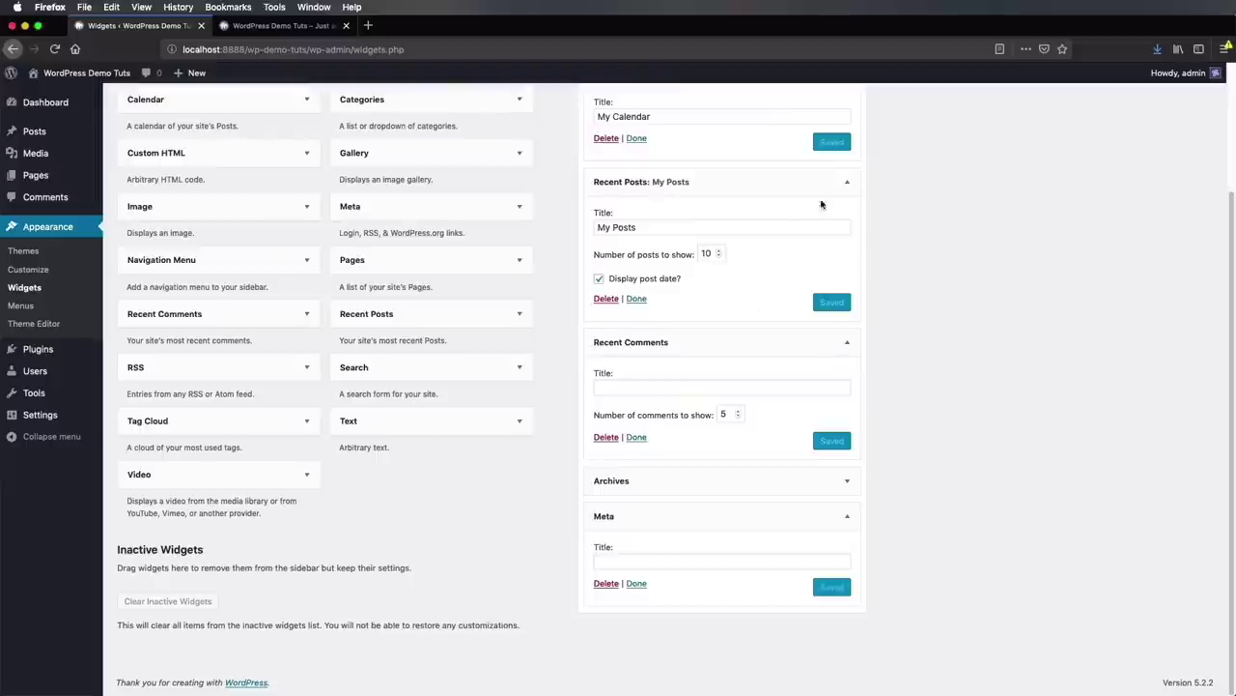
{"action": "left_click", "coordinate": [832, 183]}
{"action": "left_click_drag", "start_coordinate": [677, 182], "coordinate": [202, 586]}
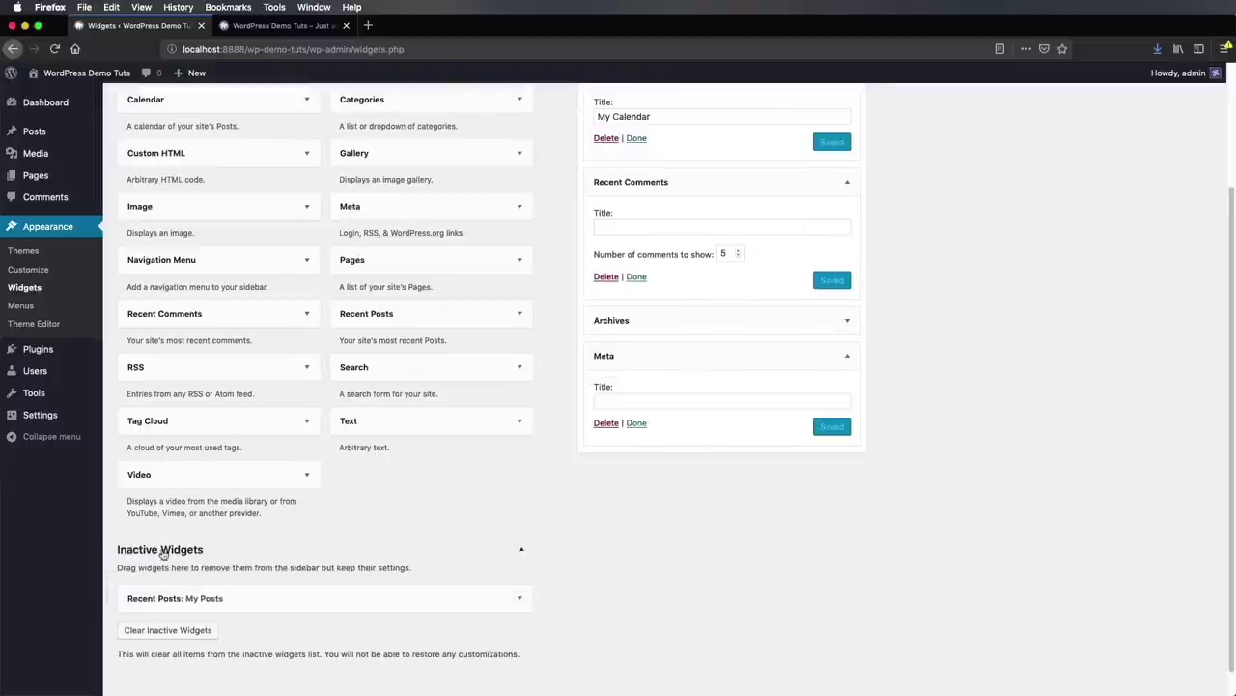
- Reload the front page to check the footer without the widget
{"action": "left_click", "coordinate": [285, 25]}
{"action": "left_click", "coordinate": [55, 48]}
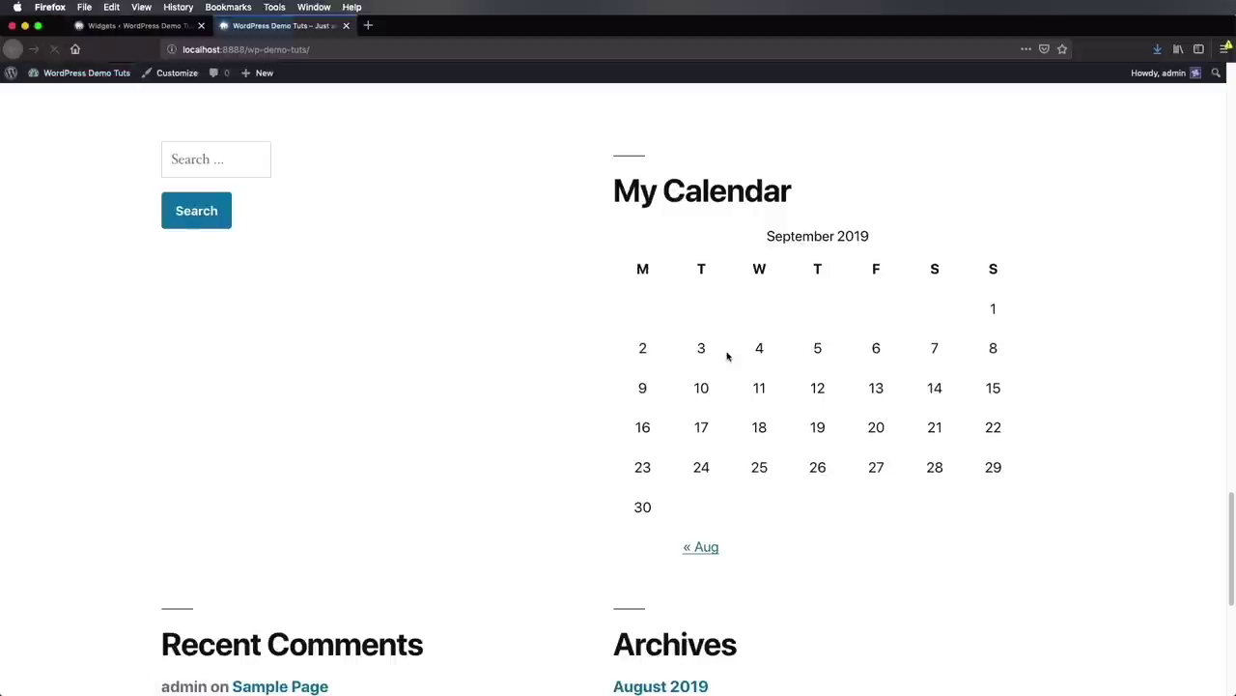
{"action": "scroll", "coordinate": [726, 354], "scroll_direction": "down", "scroll_amount": 5}
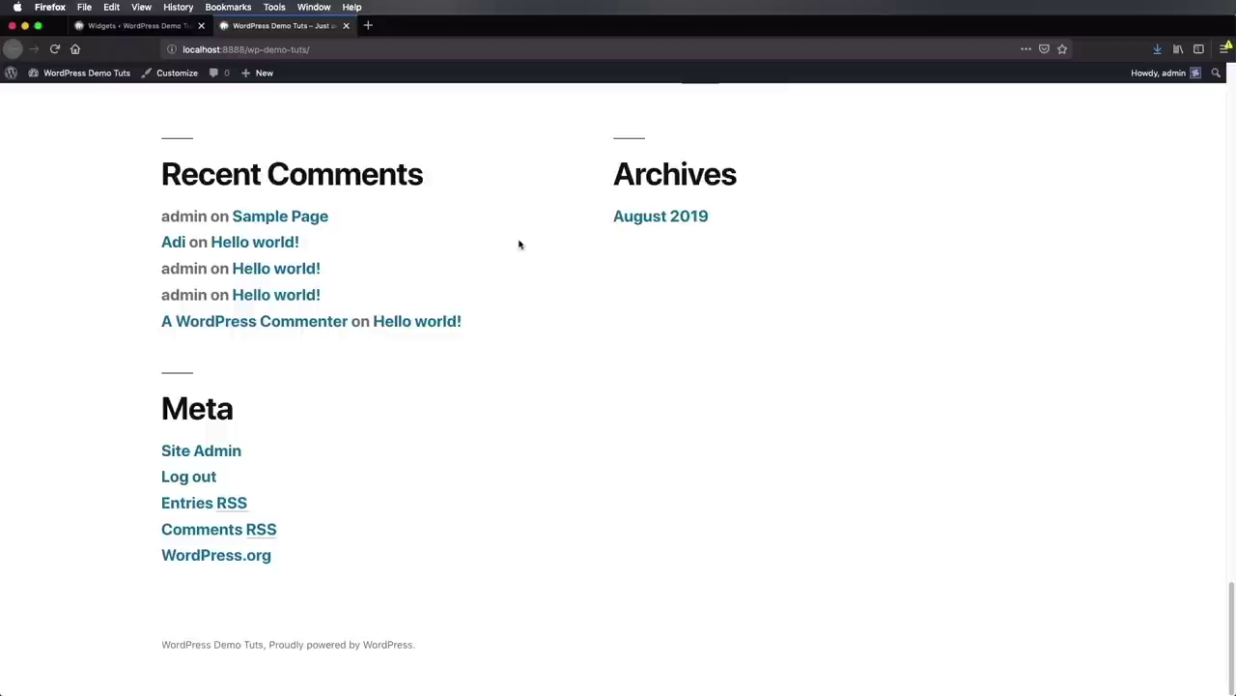
{"action": "left_click", "coordinate": [150, 25]}
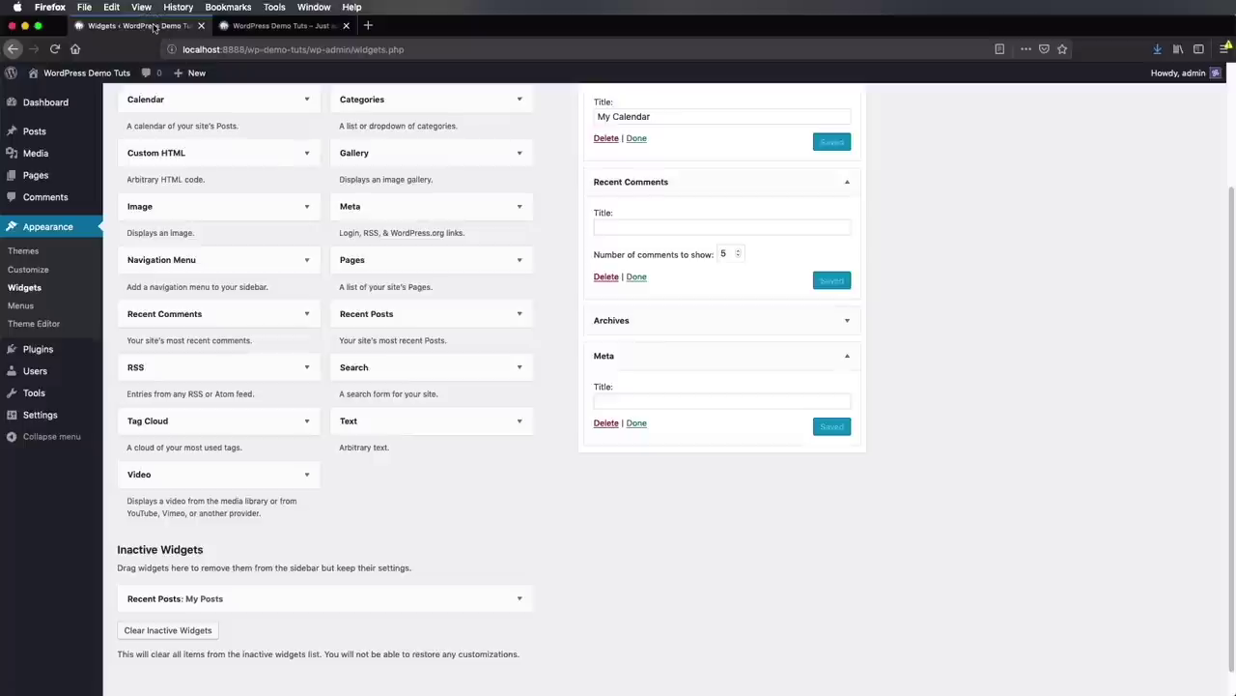
- Drag the inactive My Posts widget back into the Footer area
{"action": "left_click", "coordinate": [281, 598]}
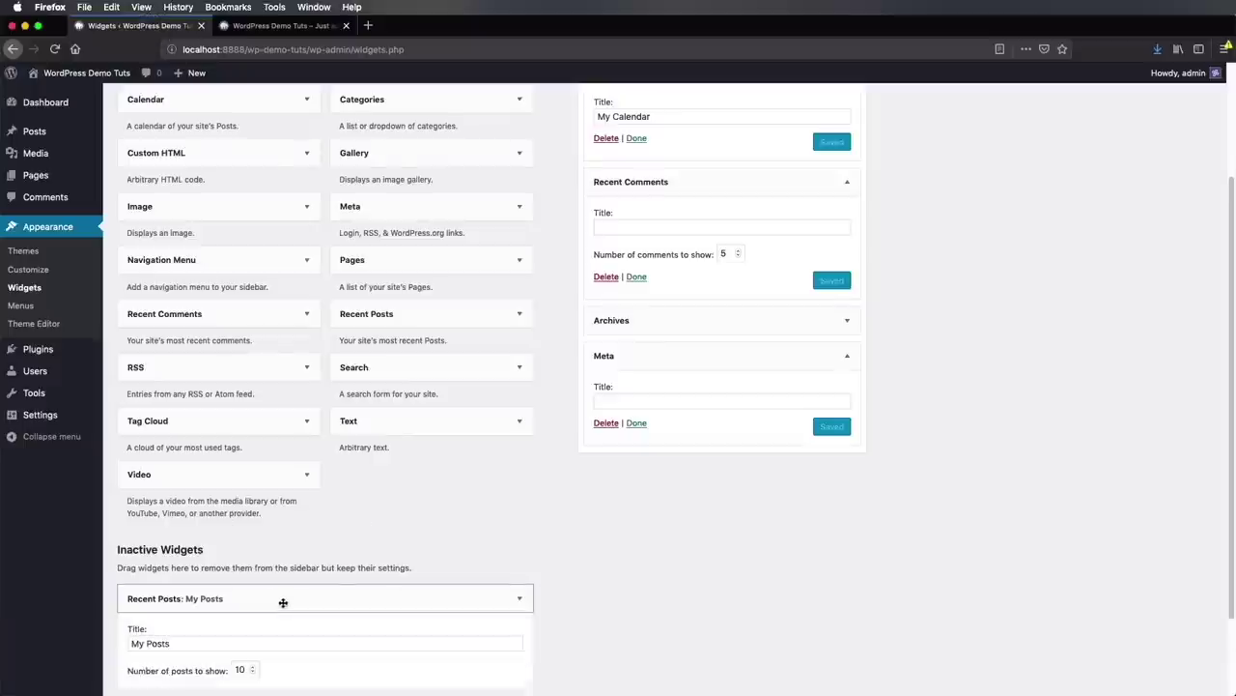
{"action": "scroll", "coordinate": [350, 580], "scroll_direction": "down", "scroll_amount": 3}
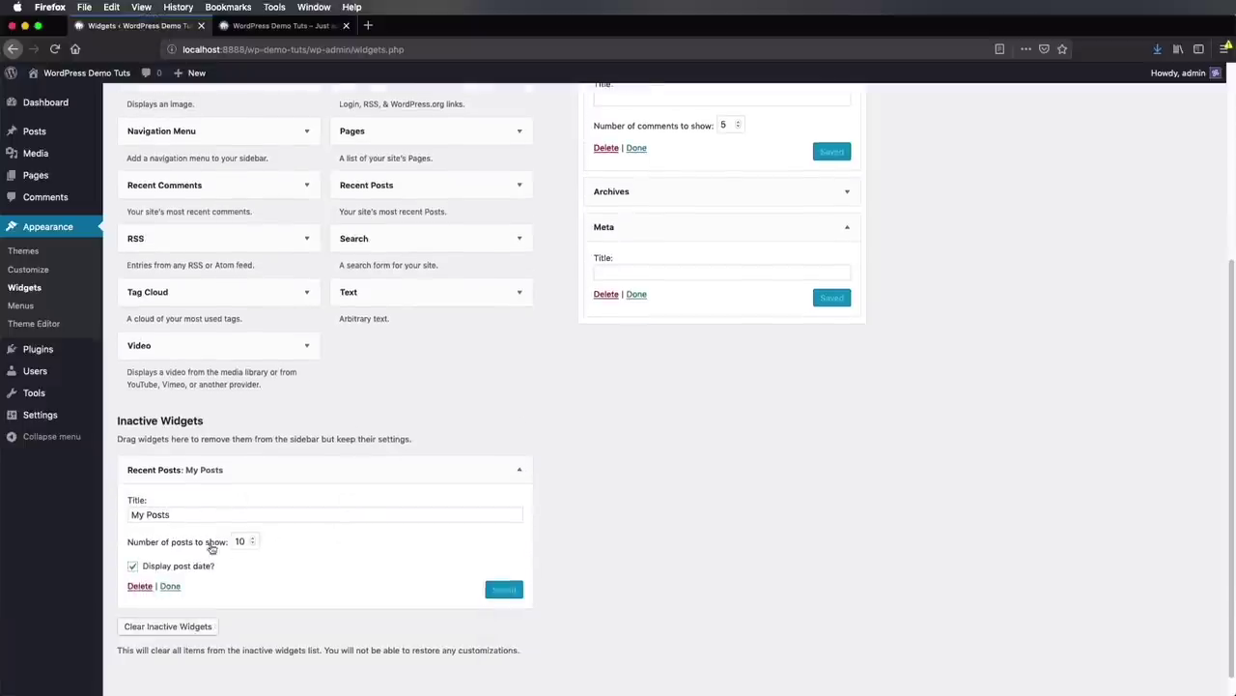
{"action": "left_click", "coordinate": [367, 472]}
{"action": "scroll", "coordinate": [462, 520], "scroll_direction": "up", "scroll_amount": 2}
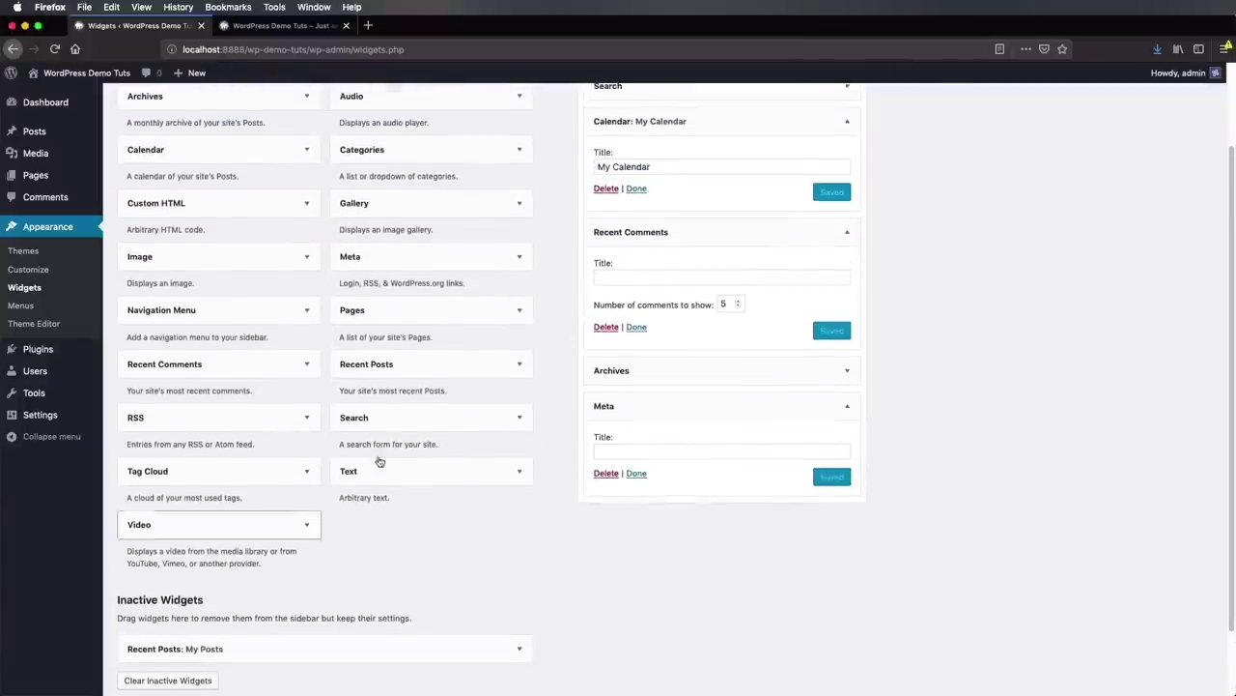
{"action": "left_click_drag", "start_coordinate": [223, 657], "coordinate": [659, 519]}
- Confirm My Posts shows the dated post on the live site, then collapse the Footer area
{"action": "scroll", "coordinate": [808, 522], "scroll_direction": "up", "scroll_amount": 2}
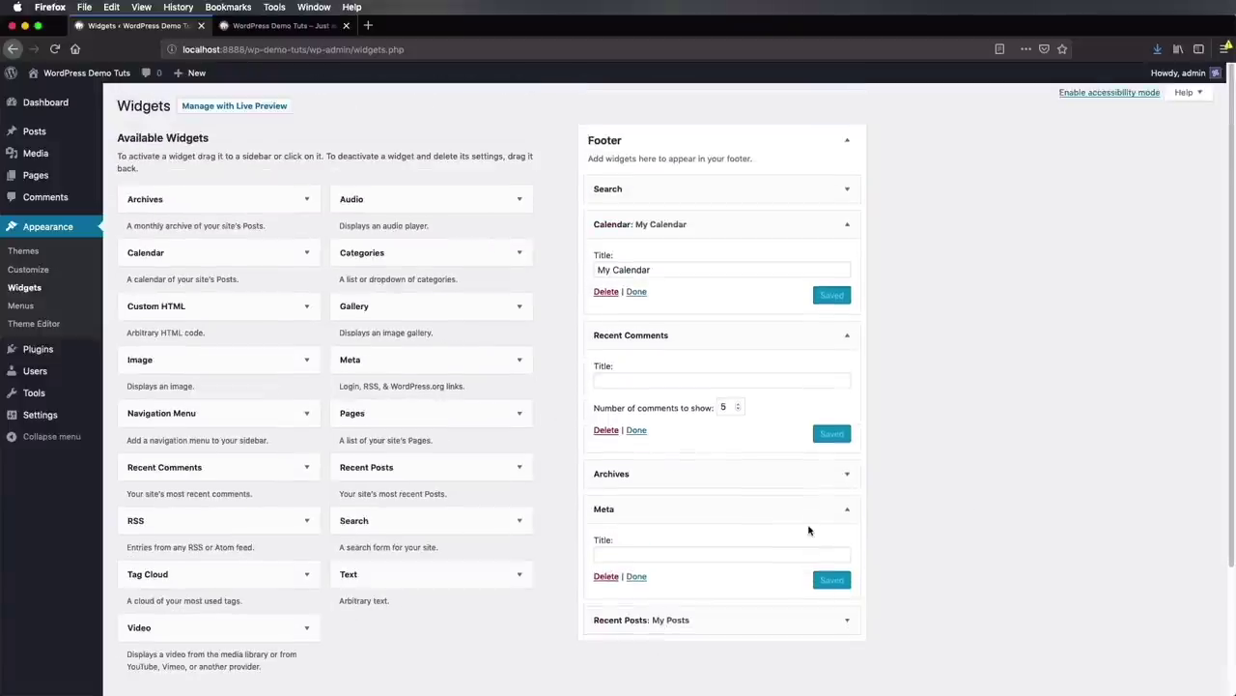
{"action": "left_click", "coordinate": [284, 27]}
{"action": "left_click", "coordinate": [55, 50]}
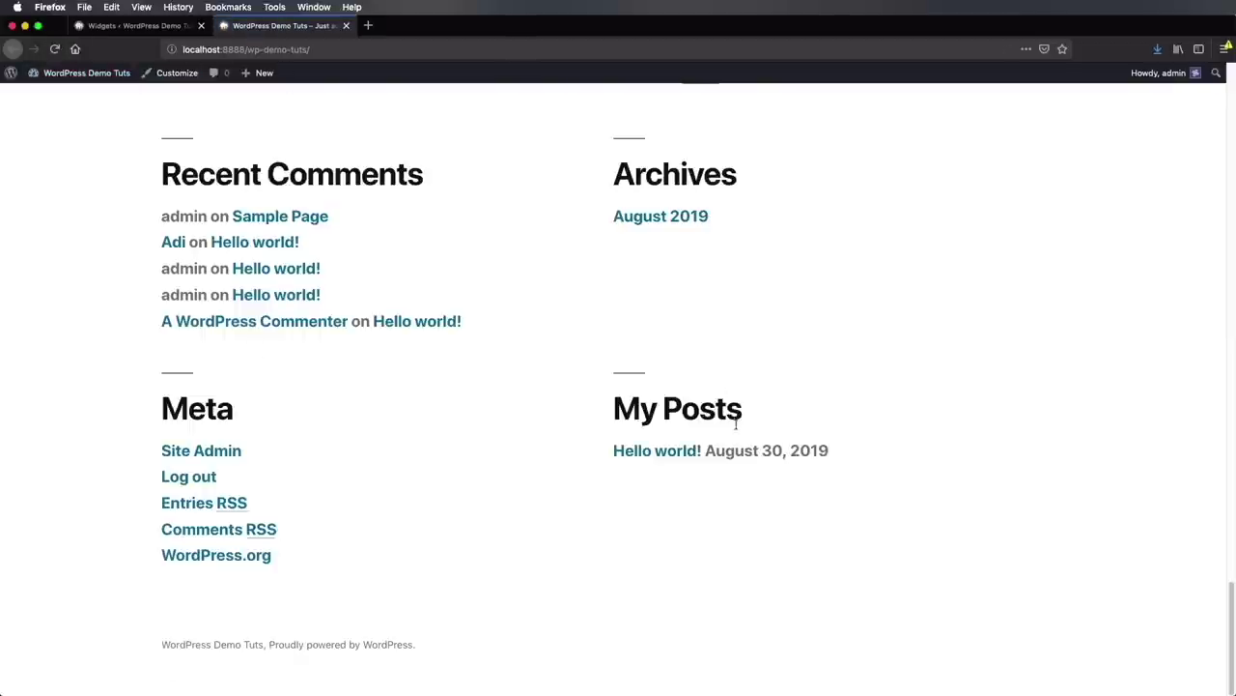
{"action": "left_click_drag", "start_coordinate": [760, 450], "coordinate": [860, 461]}
{"action": "left_click", "coordinate": [861, 461]}
{"action": "left_click", "coordinate": [122, 26]}
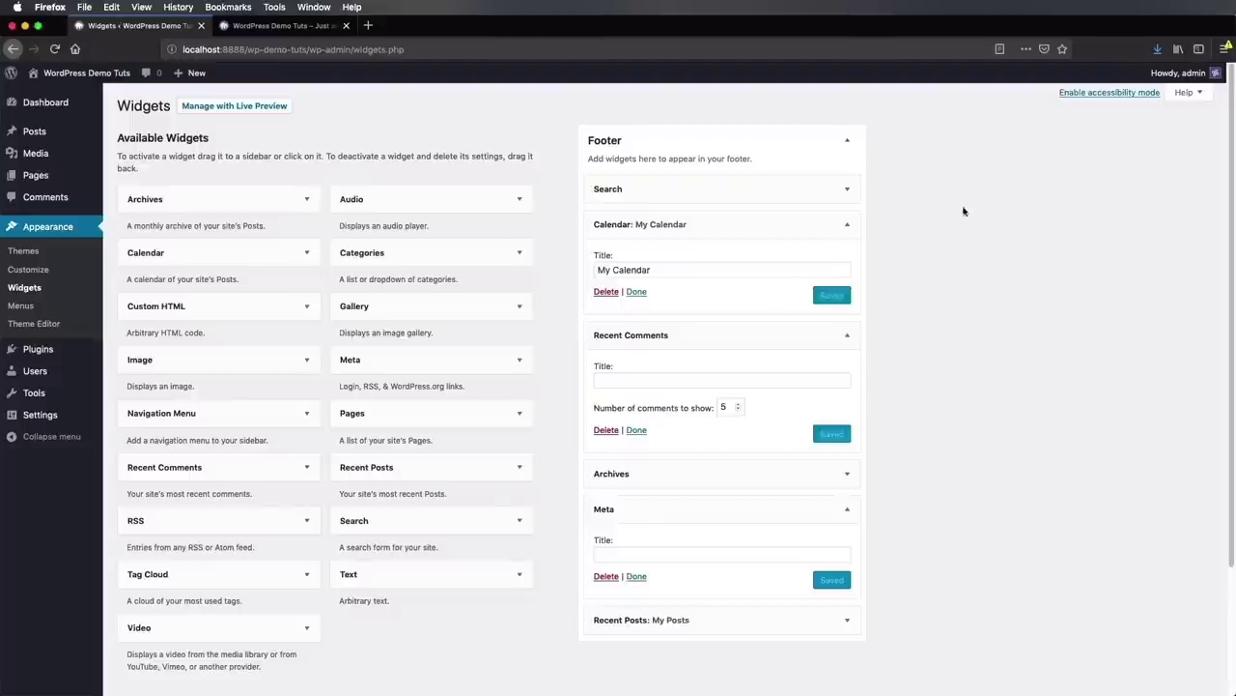
{"action": "left_click", "coordinate": [857, 141]}
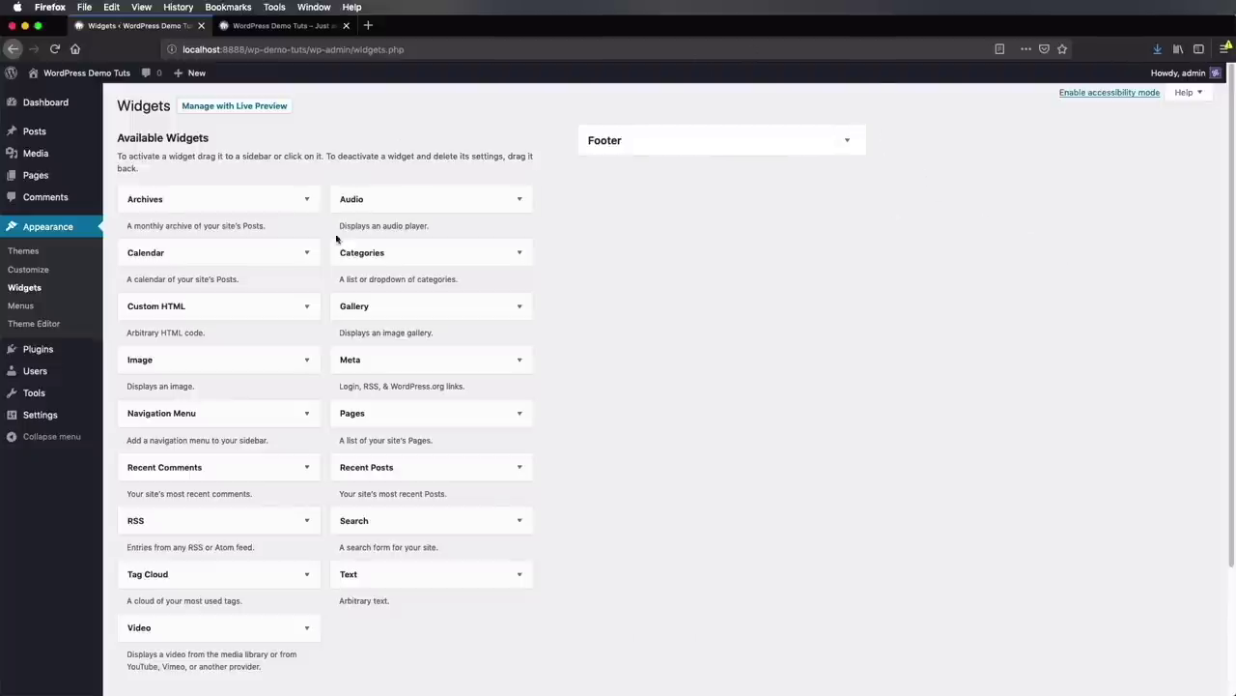
- Expand the Footer widget area once more, then collapse it
{"action": "left_click", "coordinate": [851, 143]}
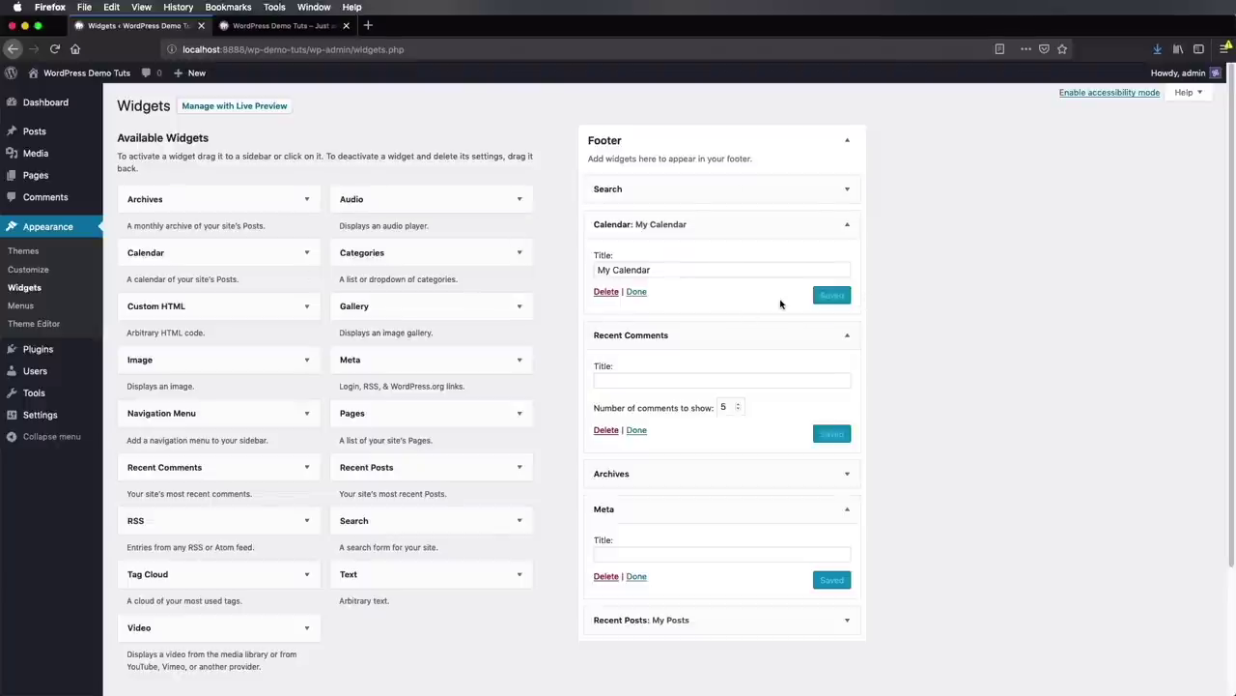
{"action": "left_click", "coordinate": [847, 140]}
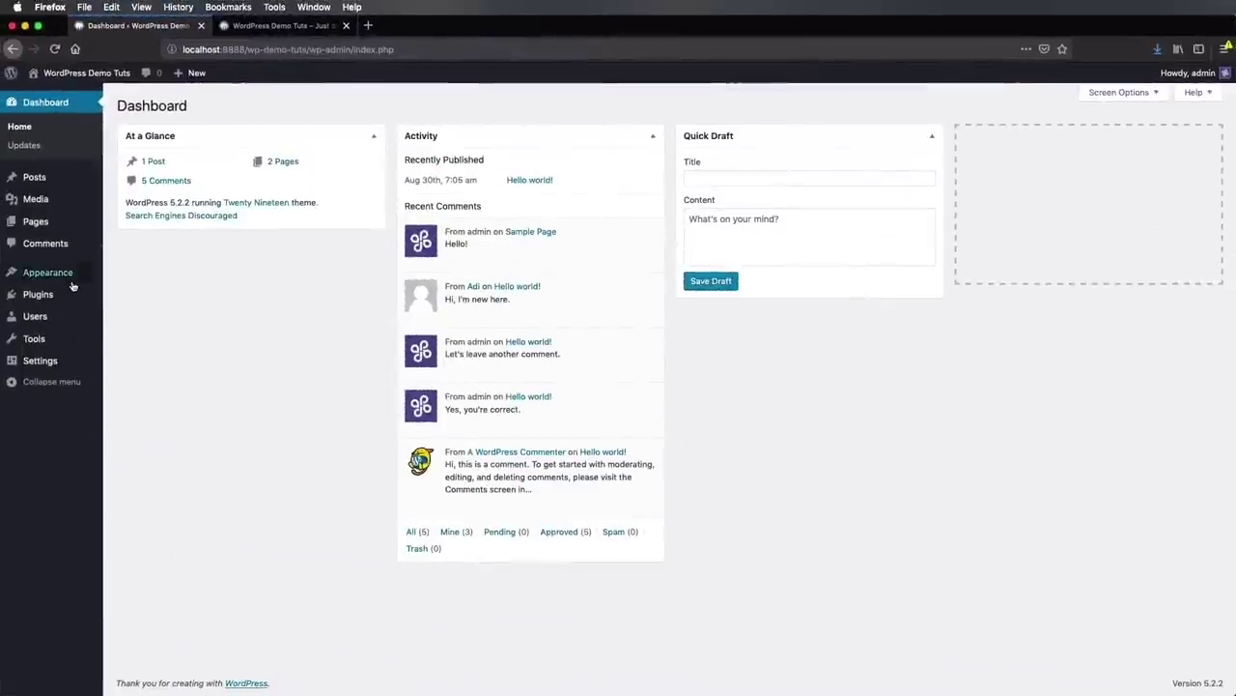
- Create a new menu named 'My menu' under Appearance > Menus
{"action": "mouse_move", "coordinate": [66, 280]}
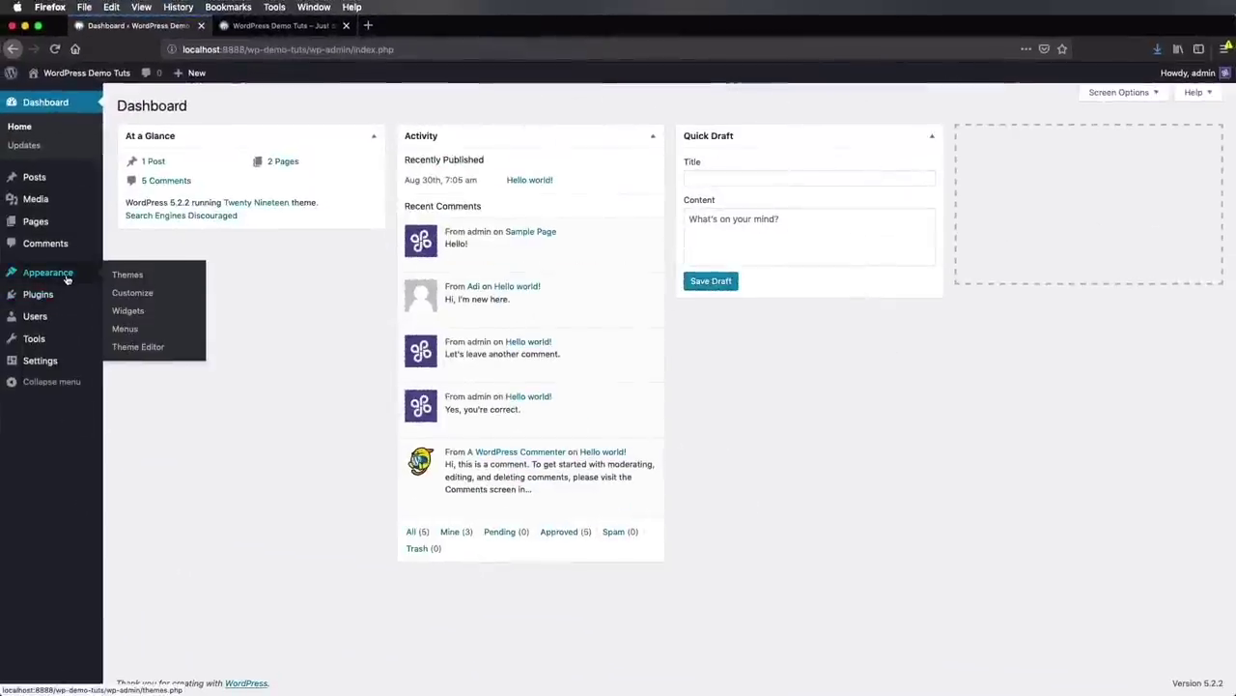
{"action": "left_click", "coordinate": [125, 328]}
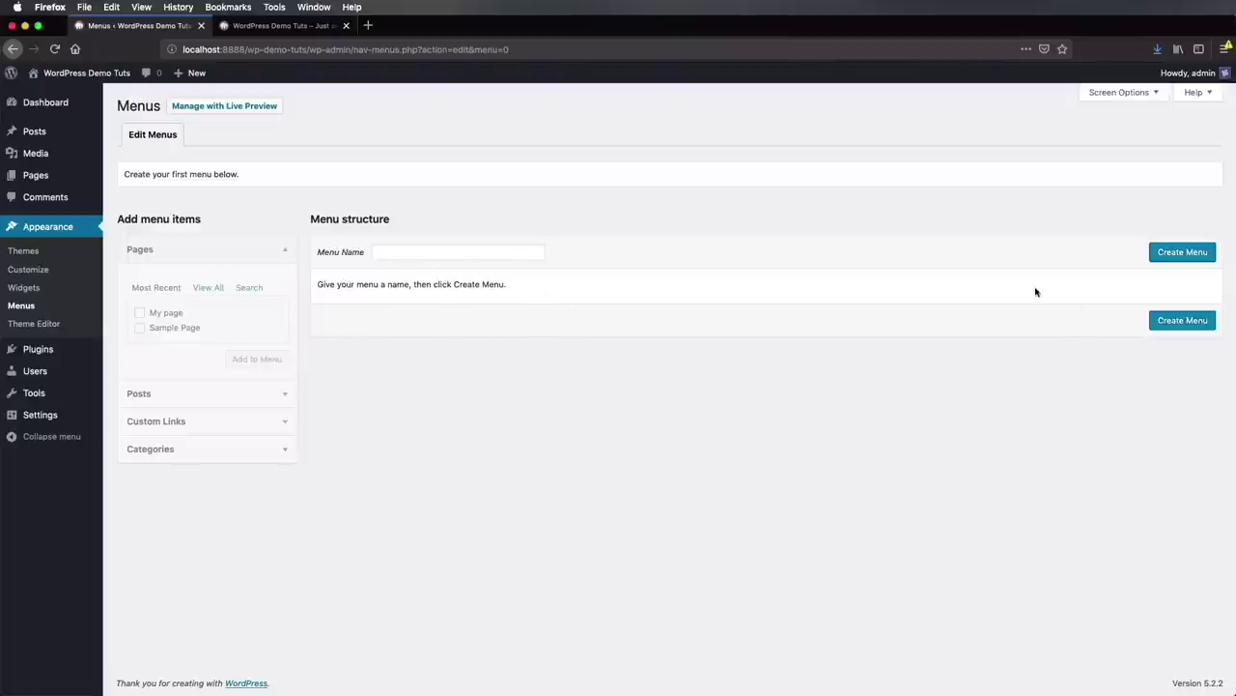
{"action": "left_click", "coordinate": [410, 253]}
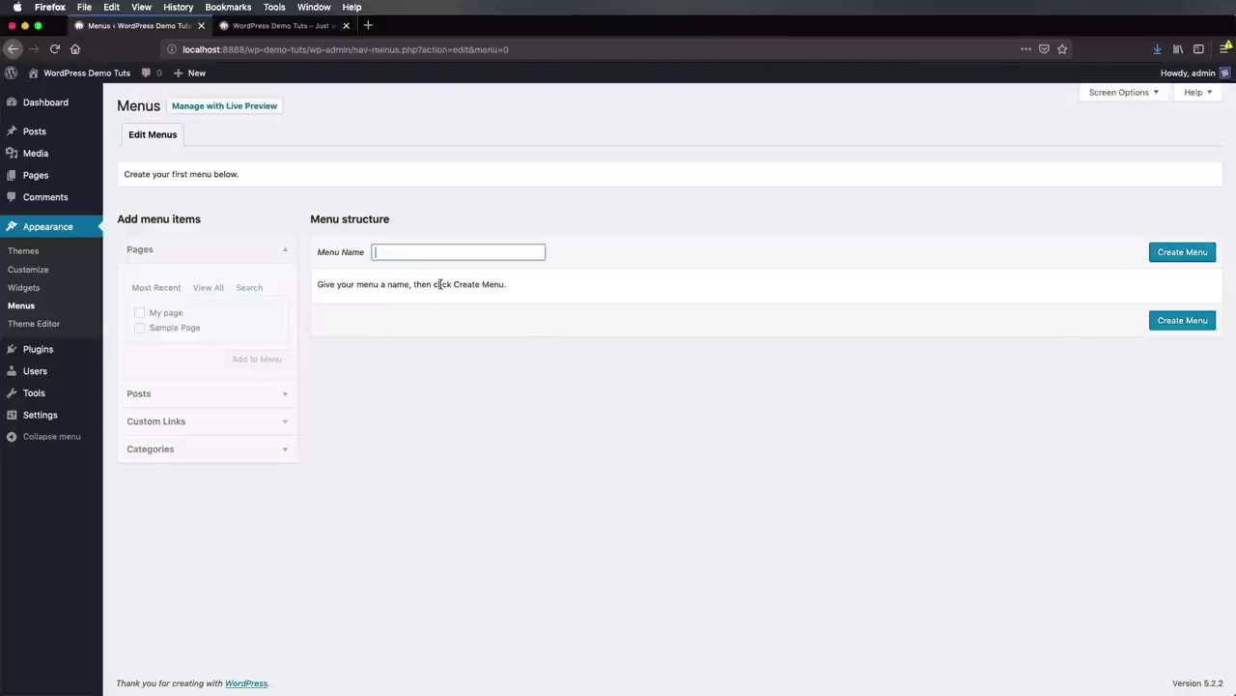
{"action": "type", "text": "My"}
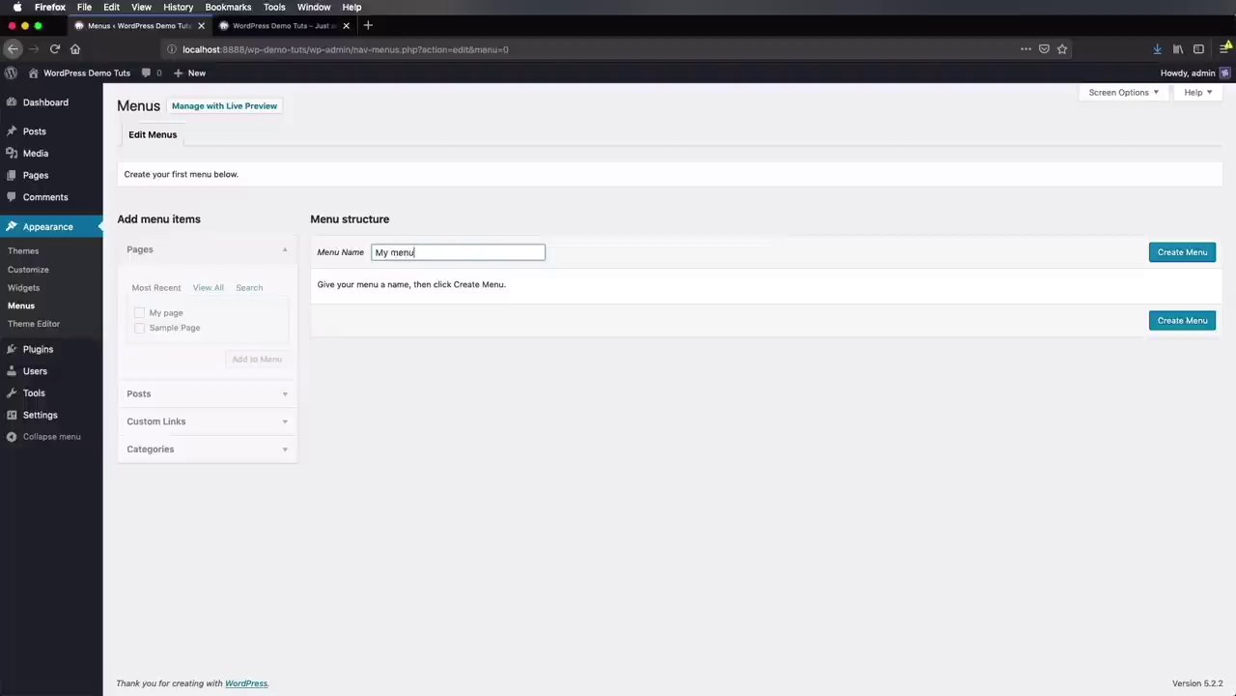
{"action": "type", "text": " menu"}
{"action": "key", "text": "Return"}
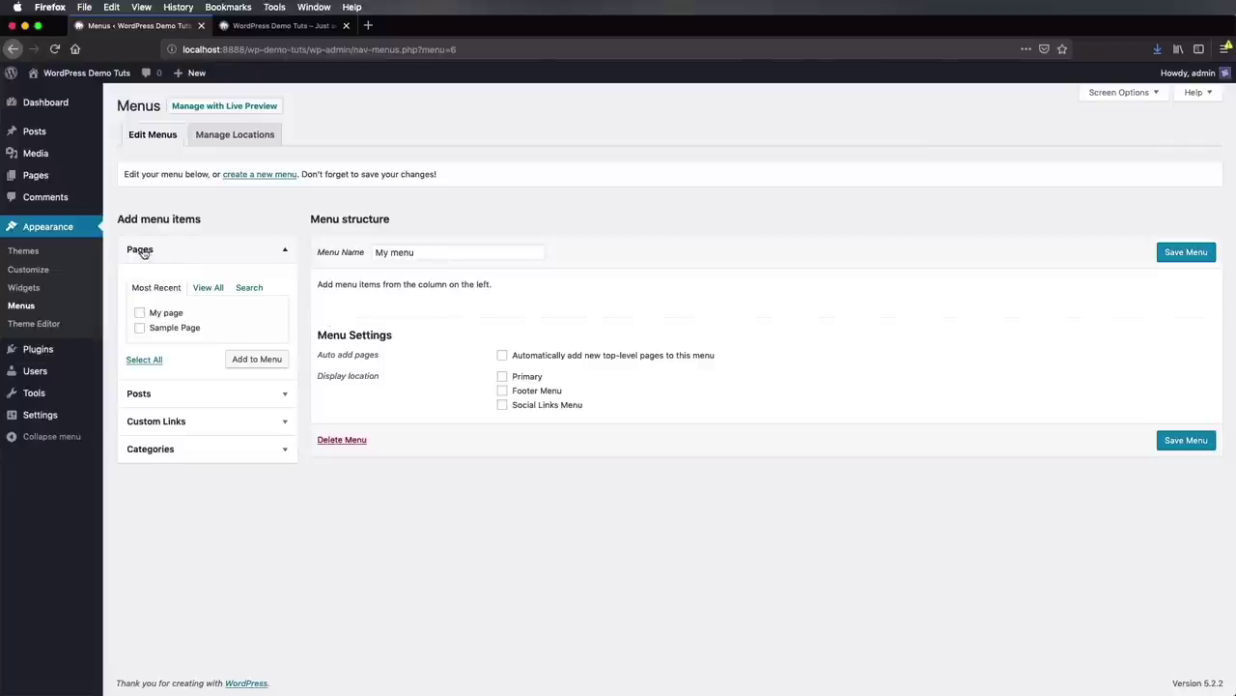
- Add My page, Sample Page and the Hello world! post to My menu
{"action": "left_click", "coordinate": [141, 314]}
{"action": "left_click", "coordinate": [140, 327]}
{"action": "left_click", "coordinate": [256, 361]}
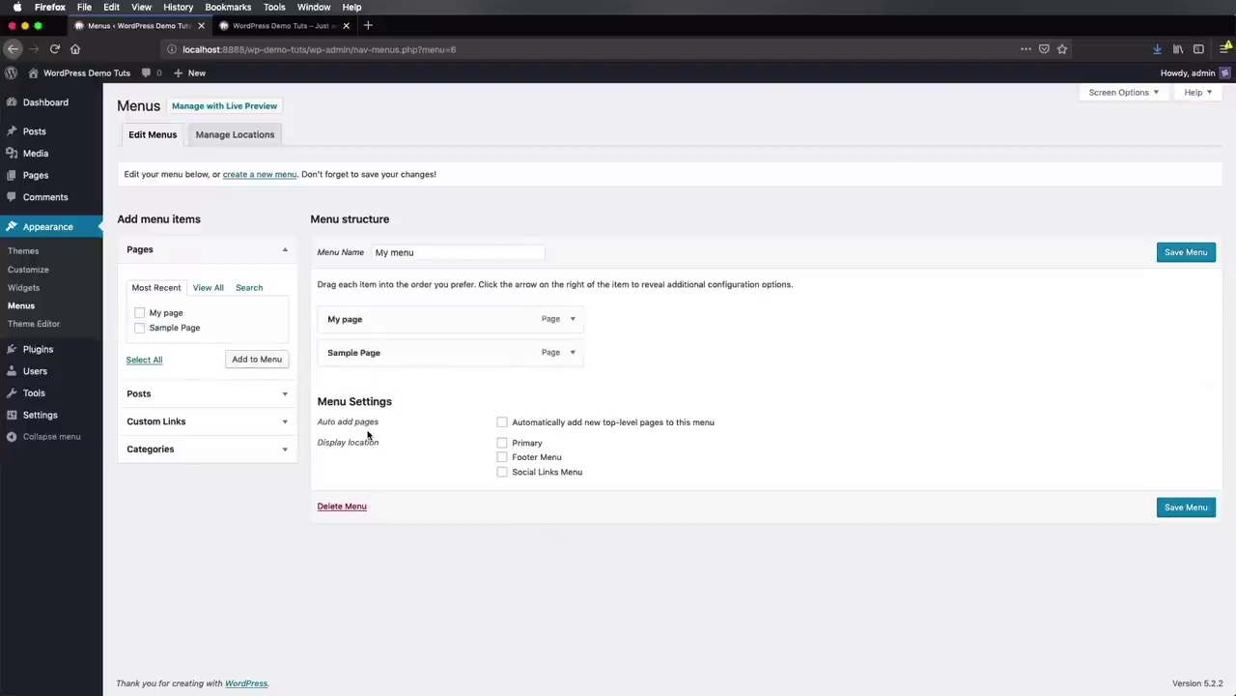
{"action": "left_click", "coordinate": [196, 394]}
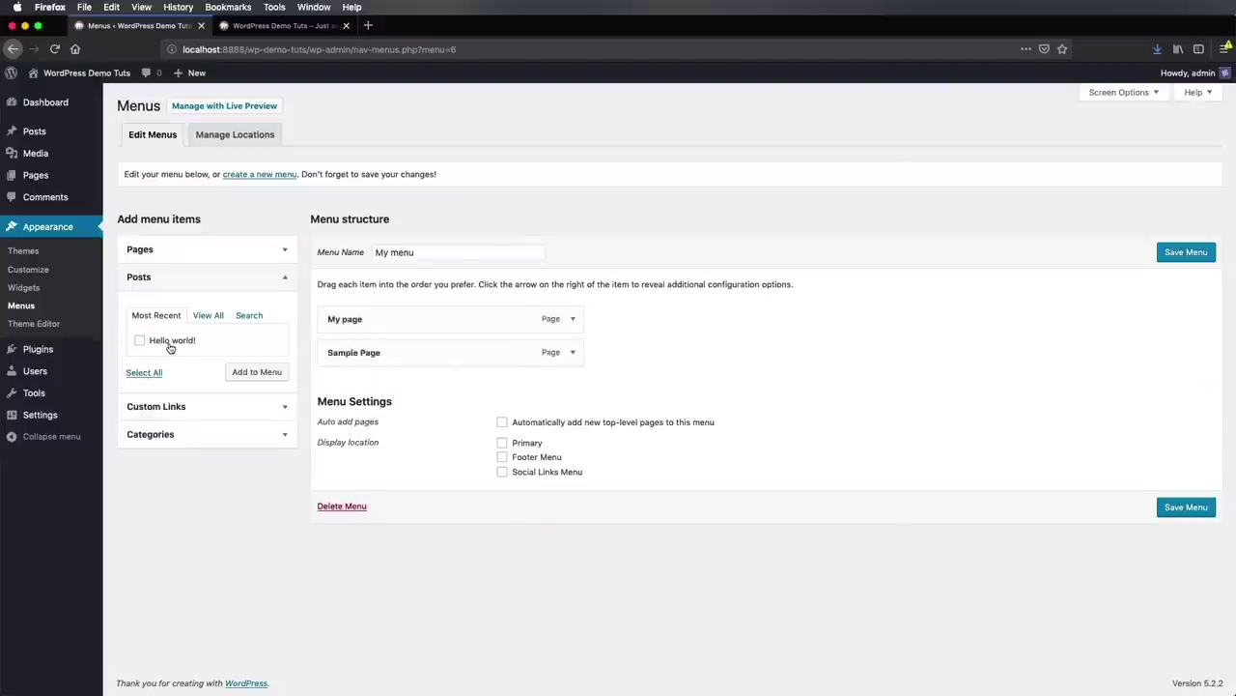
{"action": "left_click", "coordinate": [260, 374]}
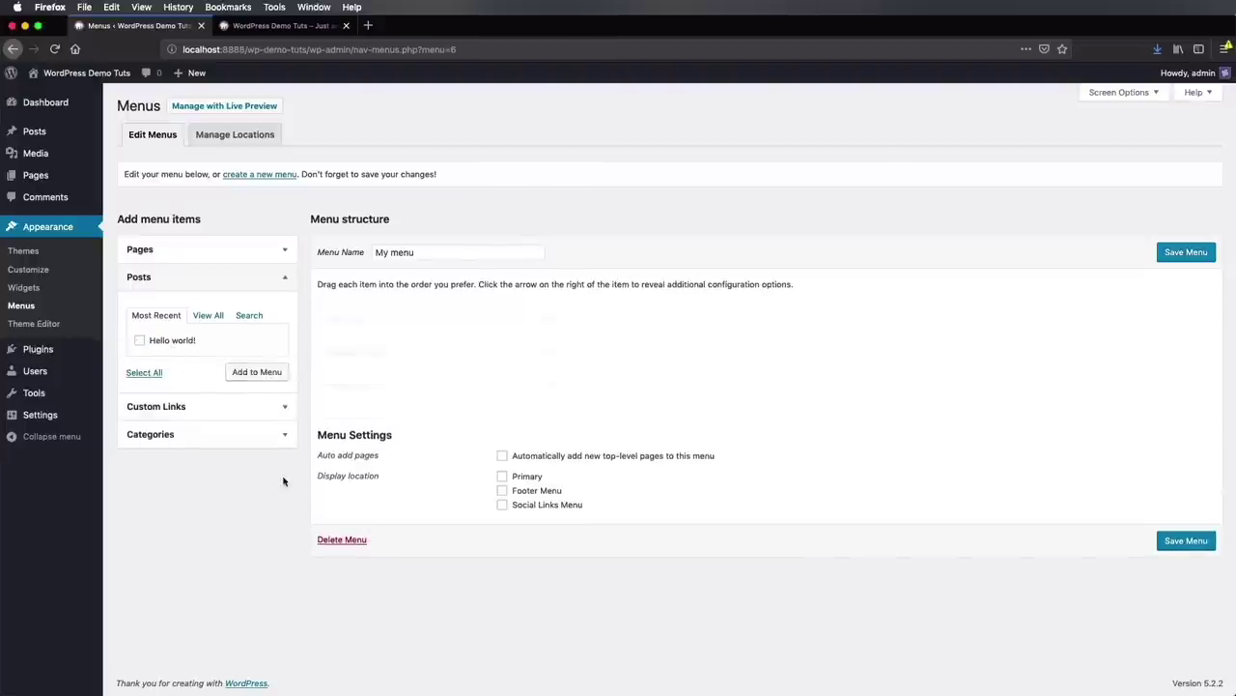
- Add a custom link to envato.com labelled 'Envato Homepage'
{"action": "left_click", "coordinate": [242, 406]}
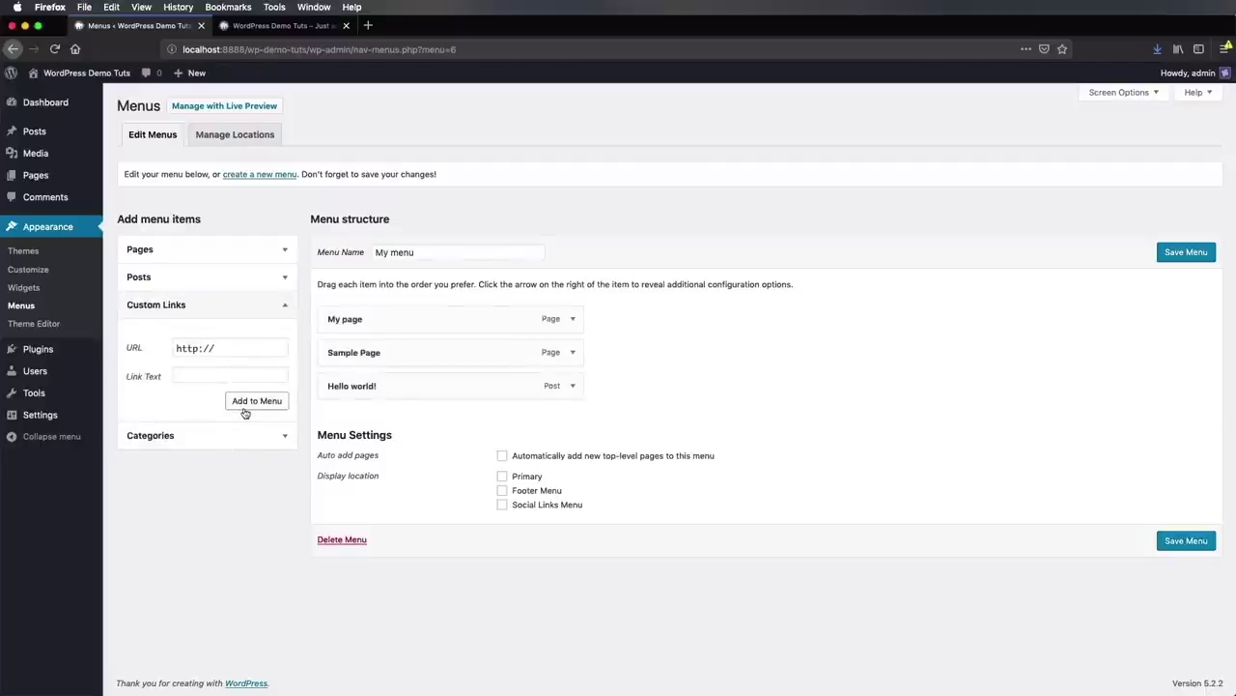
{"action": "left_click", "coordinate": [234, 348]}
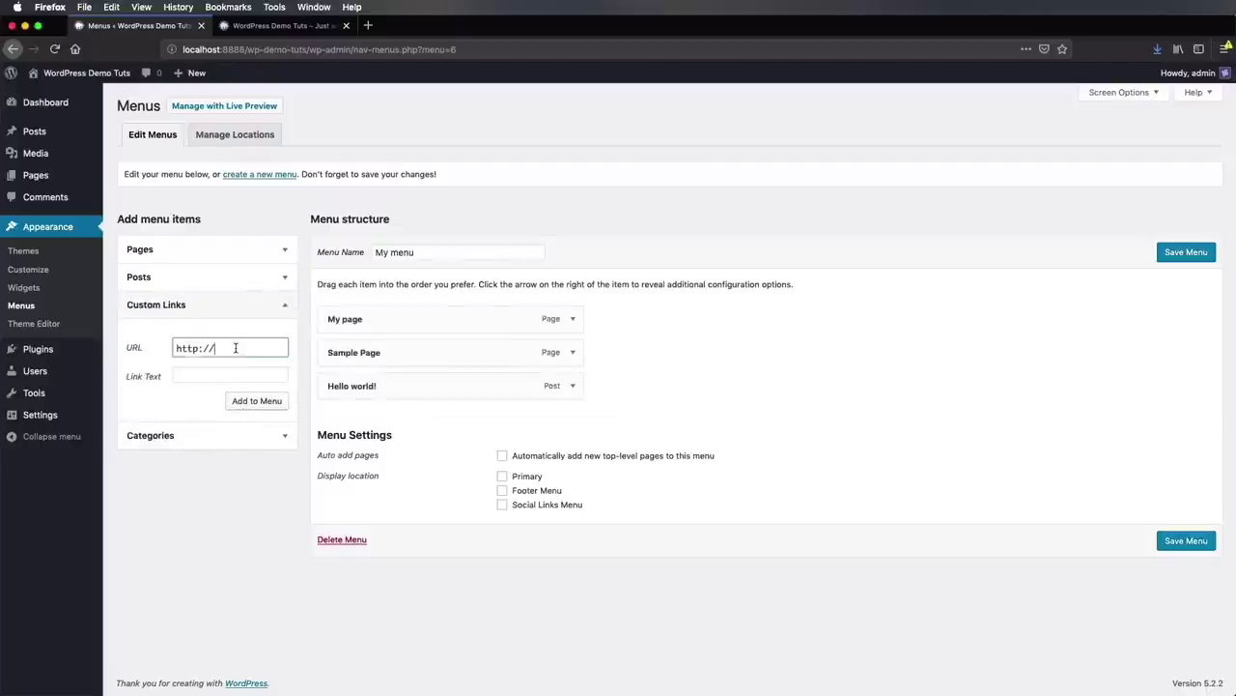
{"action": "type", "text": "envato.com"}
{"action": "left_click", "coordinate": [230, 376]}
{"action": "type", "text": "Envato Homepage"}
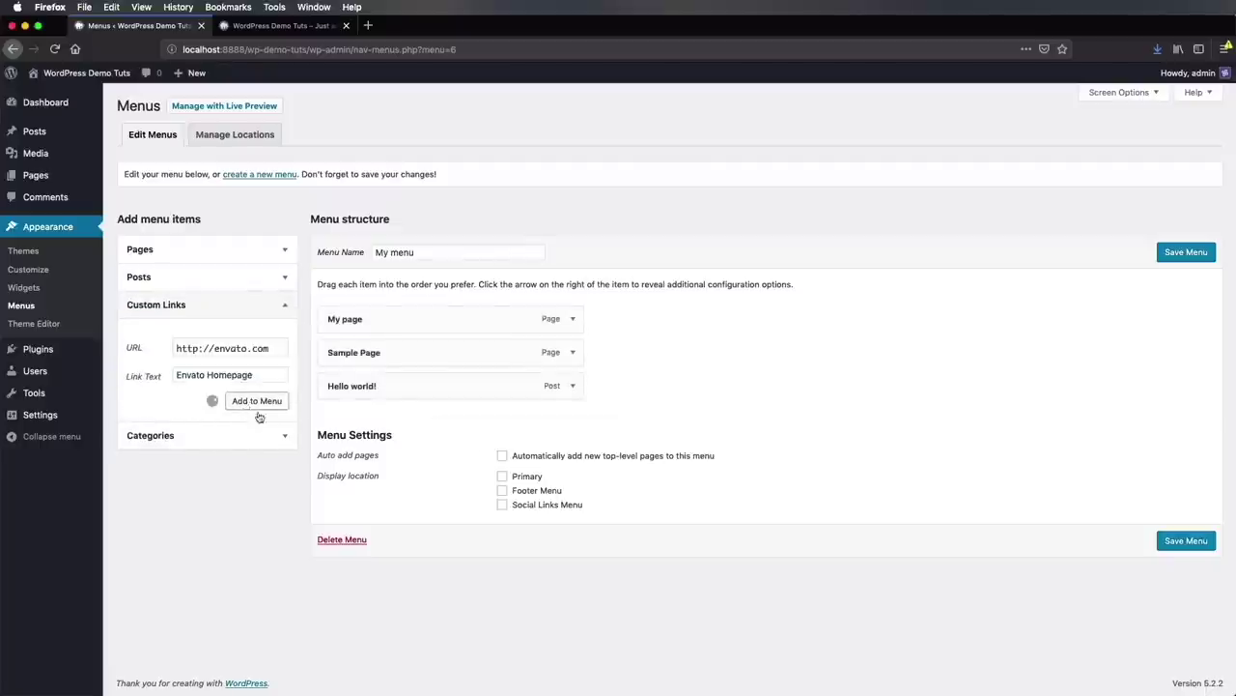
{"action": "left_click", "coordinate": [253, 400]}
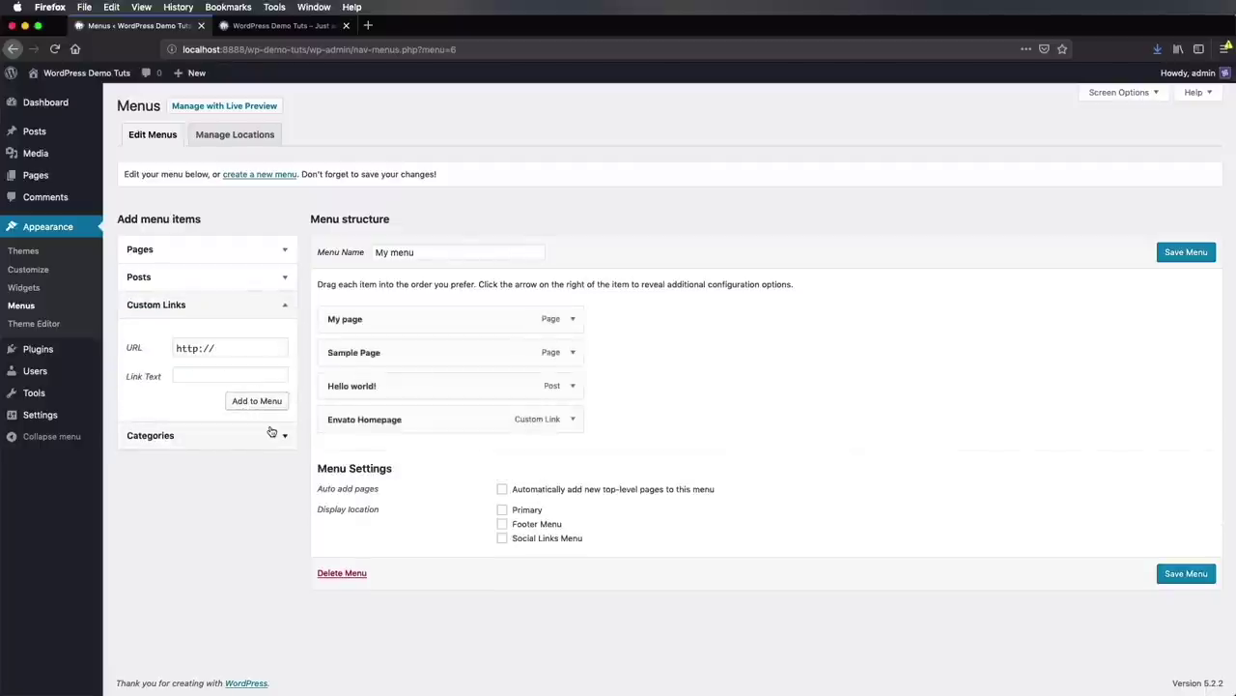
- Add the creative category to My menu
{"action": "left_click", "coordinate": [271, 435]}
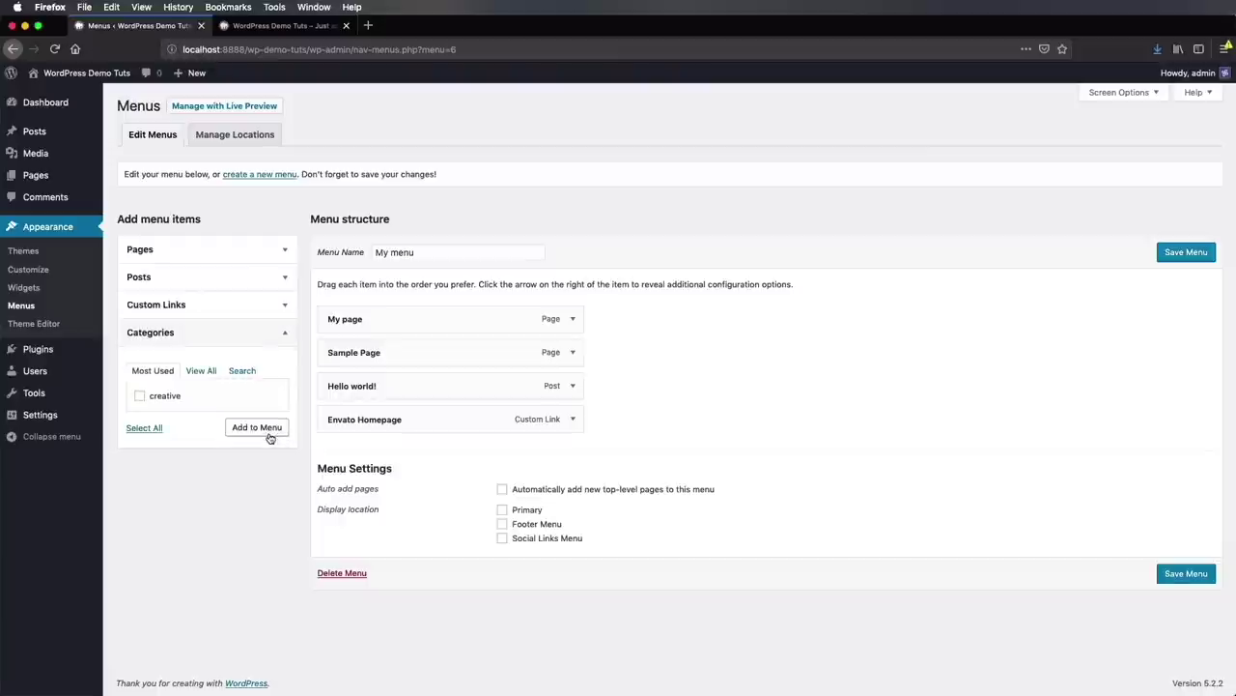
{"action": "left_click", "coordinate": [163, 398]}
{"action": "left_click", "coordinate": [256, 431]}
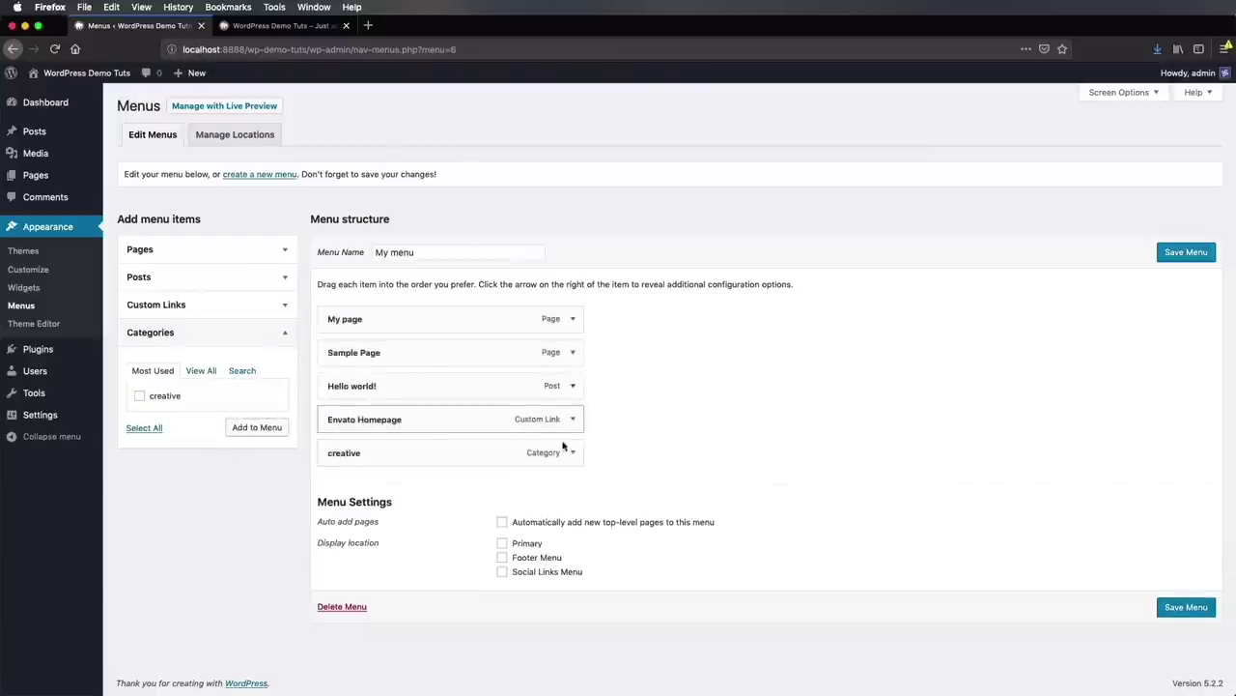
- Move Hello world! to the top, nest My page under Sample Page, and save
{"action": "left_click_drag", "start_coordinate": [430, 352], "coordinate": [420, 311]}
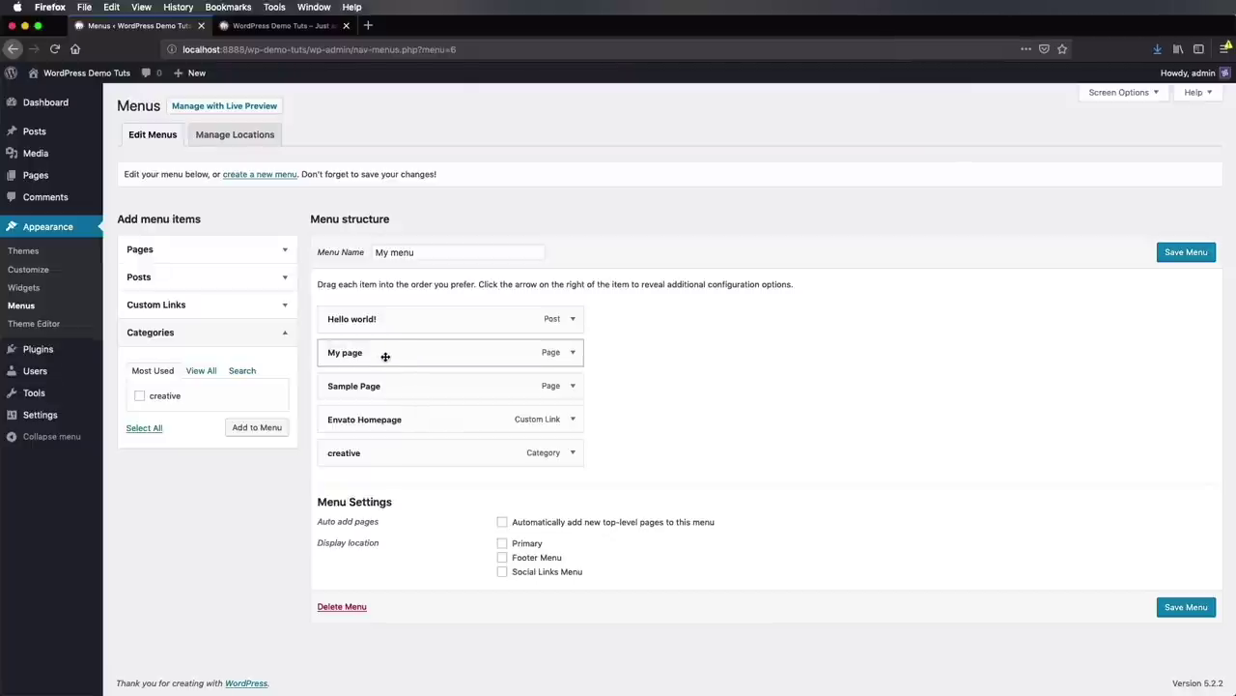
{"action": "left_click_drag", "start_coordinate": [384, 356], "coordinate": [414, 353]}
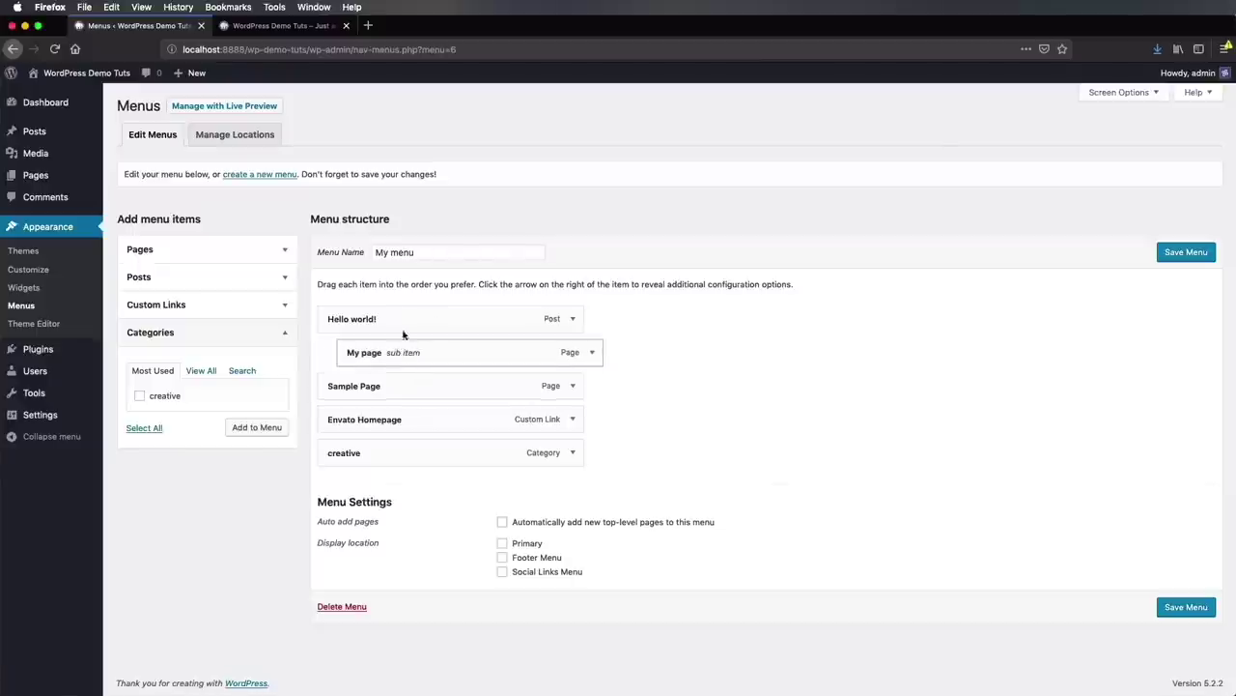
{"action": "left_click_drag", "start_coordinate": [411, 354], "coordinate": [419, 384]}
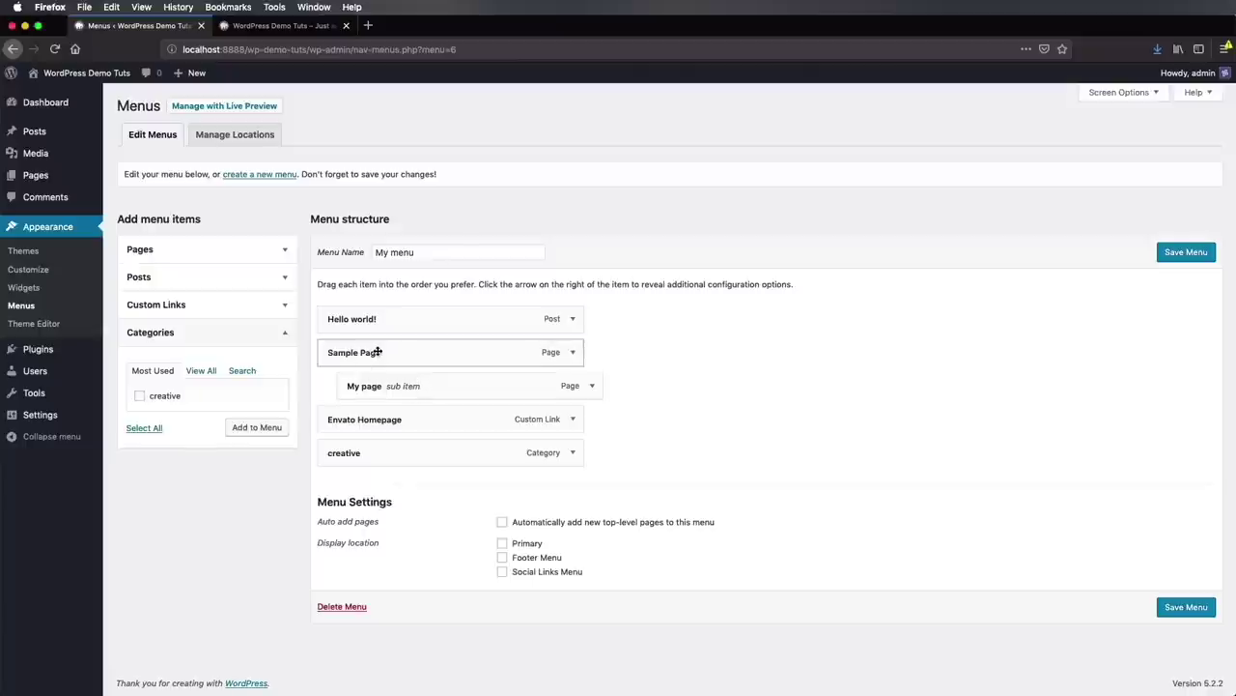
{"action": "left_click", "coordinate": [1169, 253]}
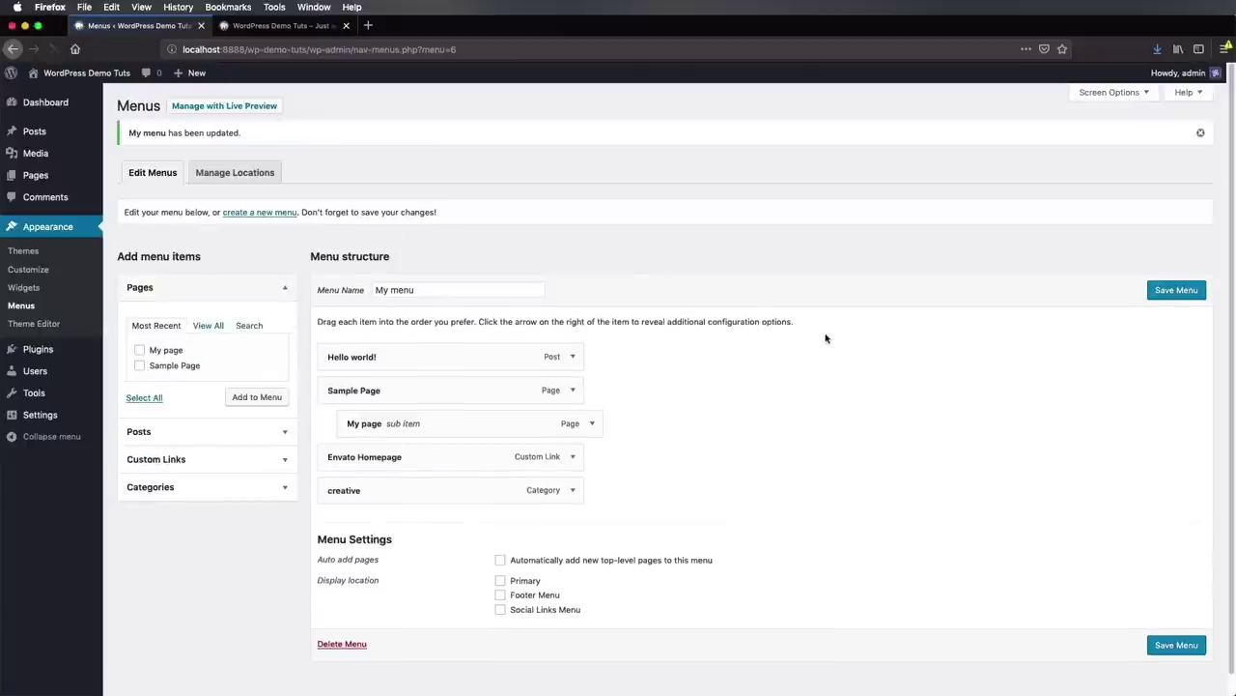
{"action": "left_click", "coordinate": [279, 27]}
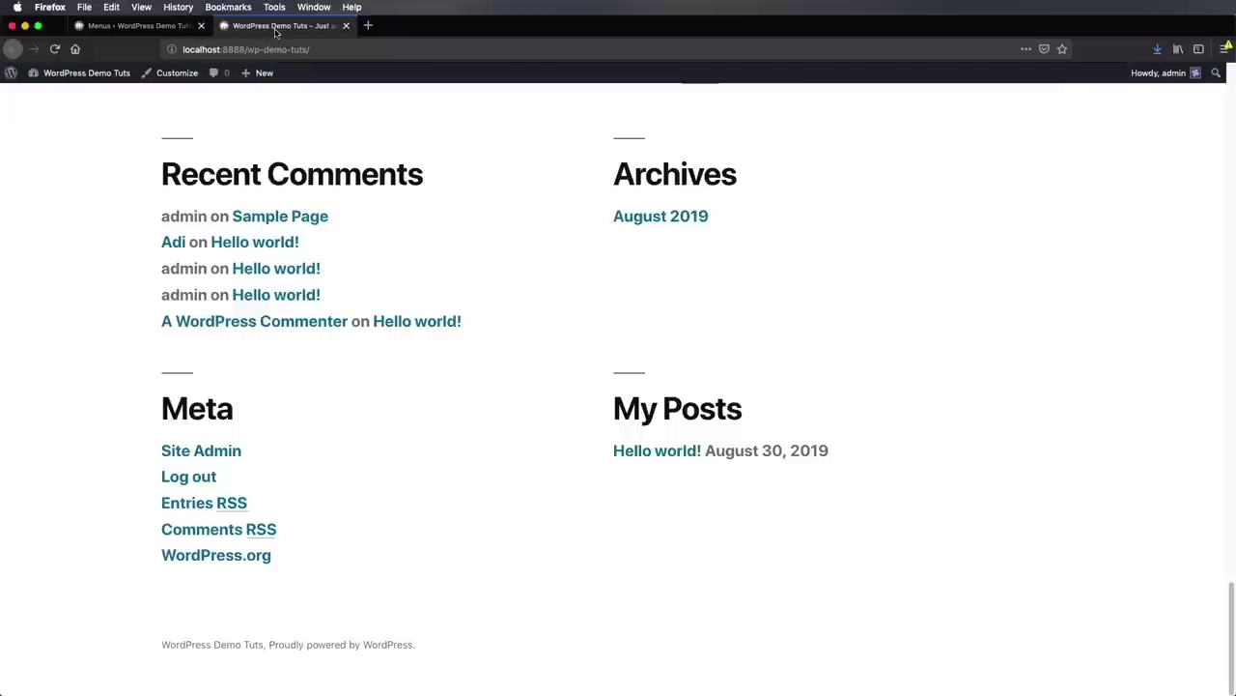
{"action": "scroll", "coordinate": [244, 133], "scroll_direction": "up", "scroll_amount": 15}
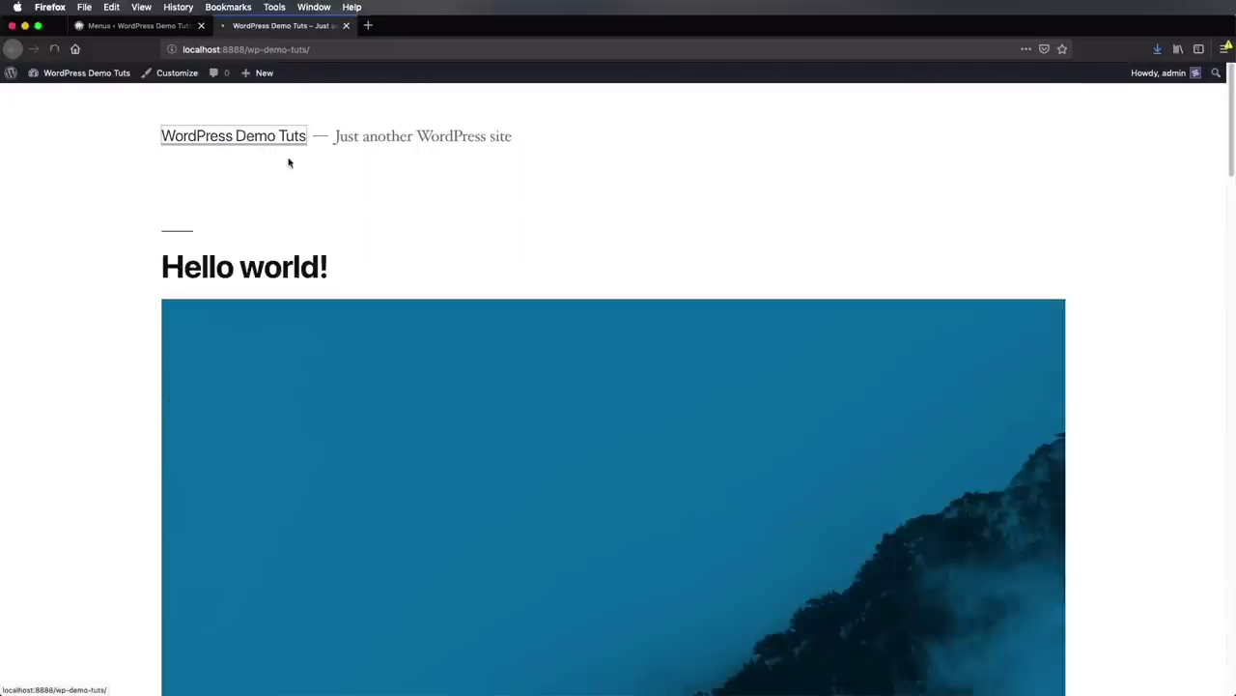
{"action": "scroll", "coordinate": [763, 218], "scroll_direction": "down", "scroll_amount": 5}
{"action": "scroll", "coordinate": [763, 218], "scroll_direction": "up", "scroll_amount": 5}
{"action": "scroll", "coordinate": [763, 219], "scroll_direction": "down", "scroll_amount": 20}
{"action": "scroll", "coordinate": [763, 219], "scroll_direction": "down", "scroll_amount": 3}
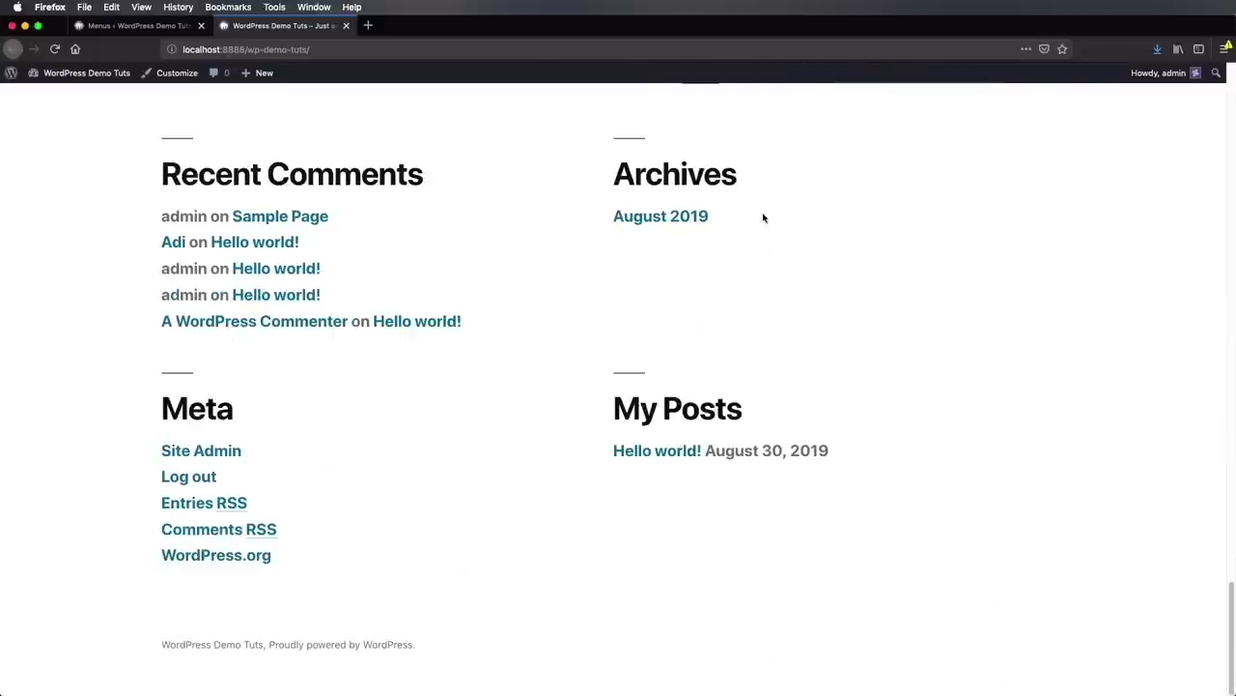
{"action": "scroll", "coordinate": [763, 218], "scroll_direction": "up", "scroll_amount": 4}
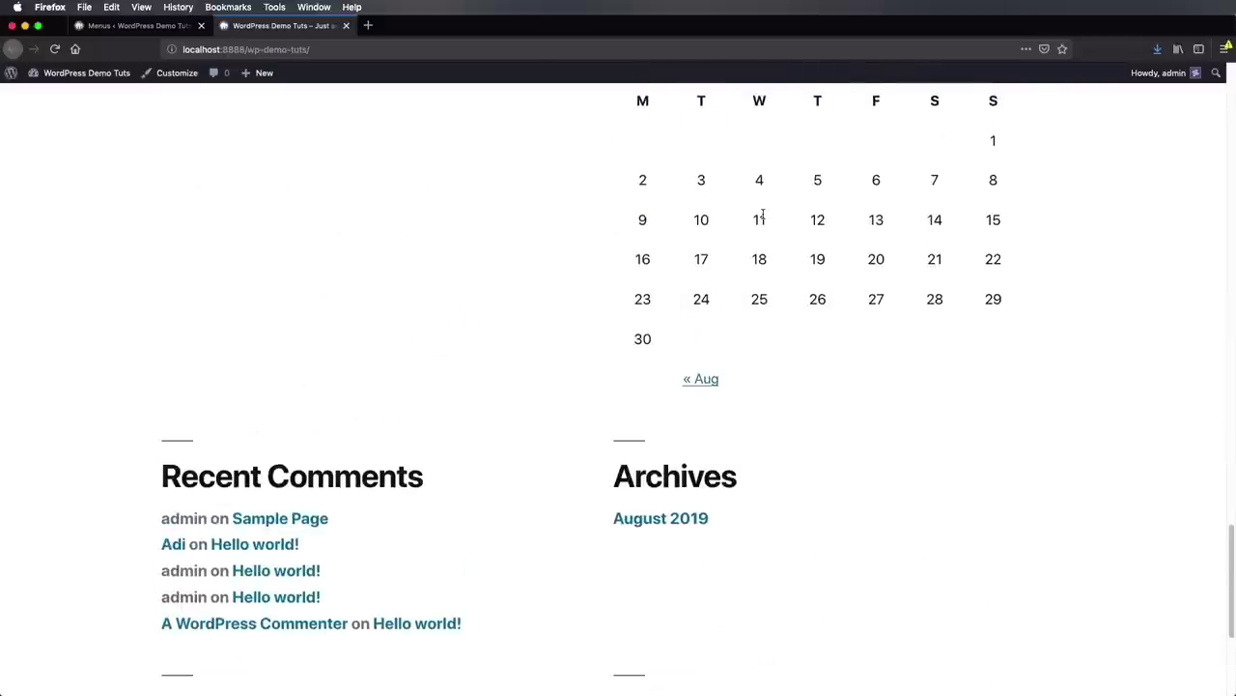
{"action": "scroll", "coordinate": [763, 215], "scroll_direction": "up", "scroll_amount": 20}
{"action": "left_click", "coordinate": [129, 26]}
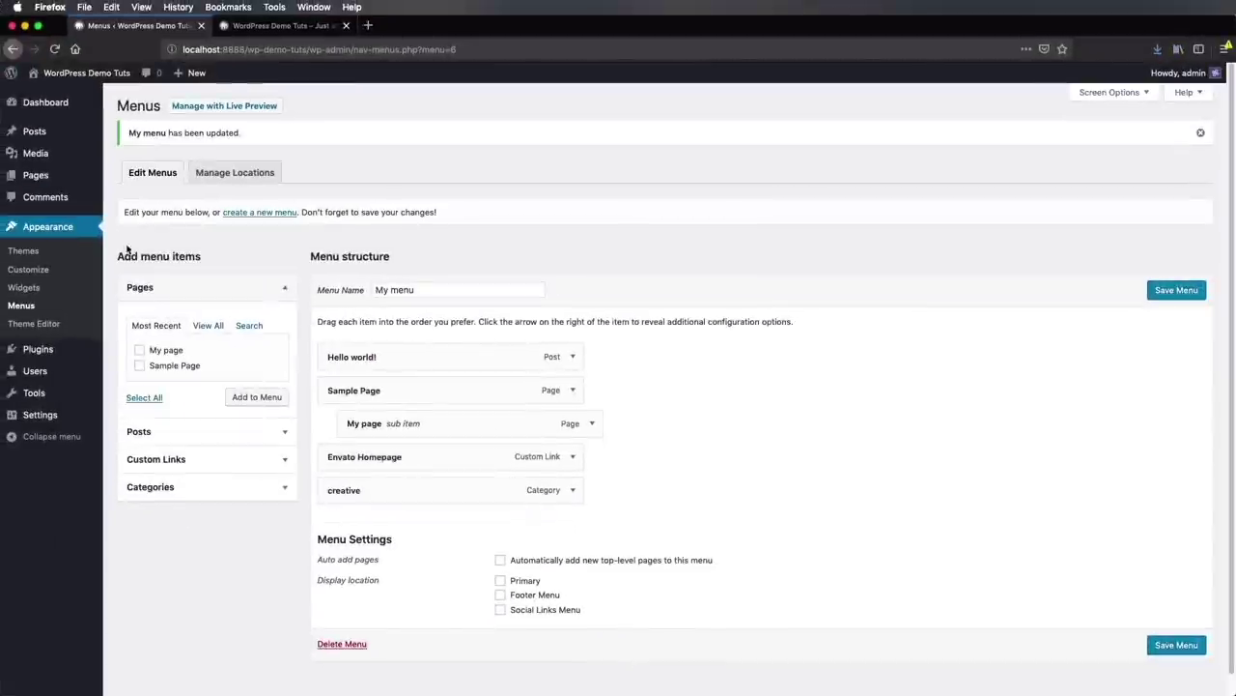
- Assign My menu to the Primary location in Manage Locations, save, and switch to the site tab
{"action": "left_click", "coordinate": [235, 173]}
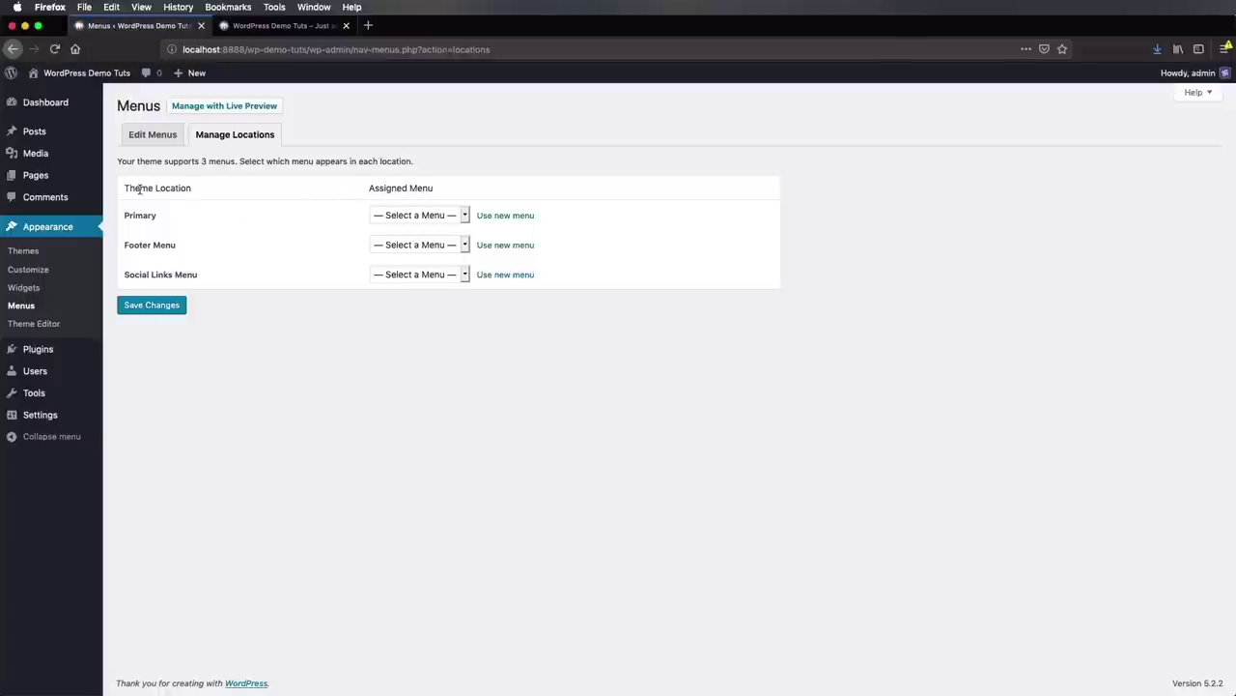
{"action": "left_click_drag", "start_coordinate": [122, 163], "coordinate": [236, 161]}
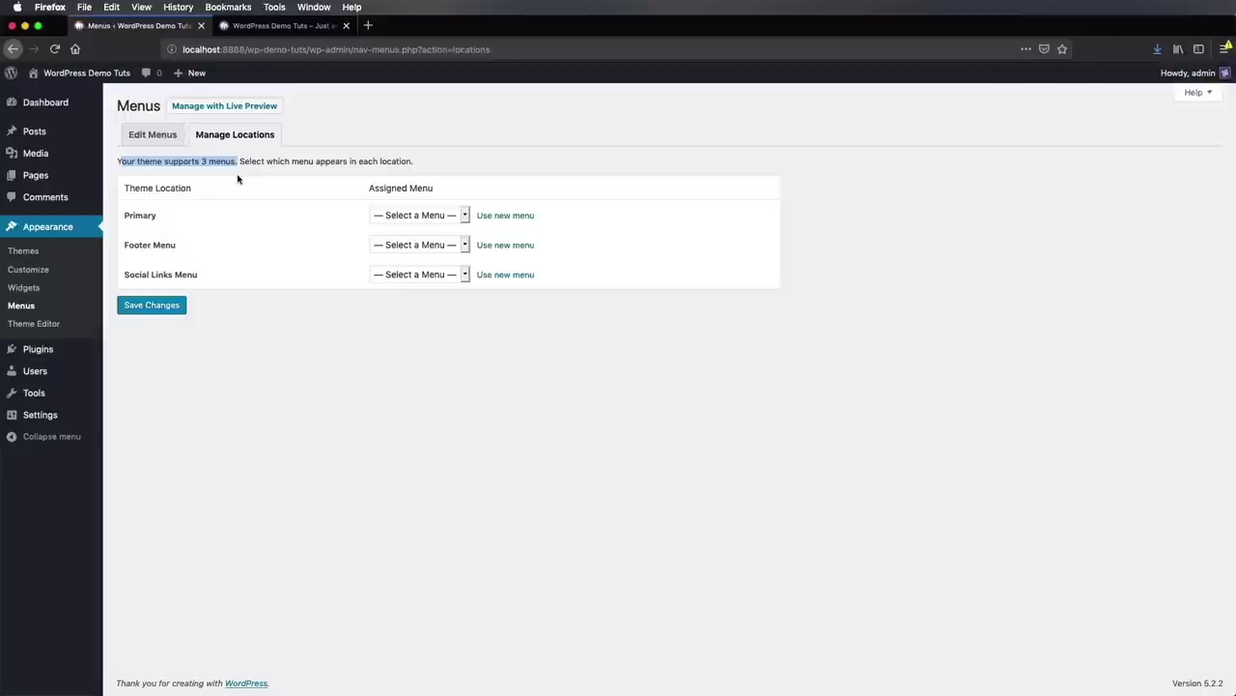
{"action": "left_click", "coordinate": [254, 178]}
{"action": "left_click", "coordinate": [142, 218]}
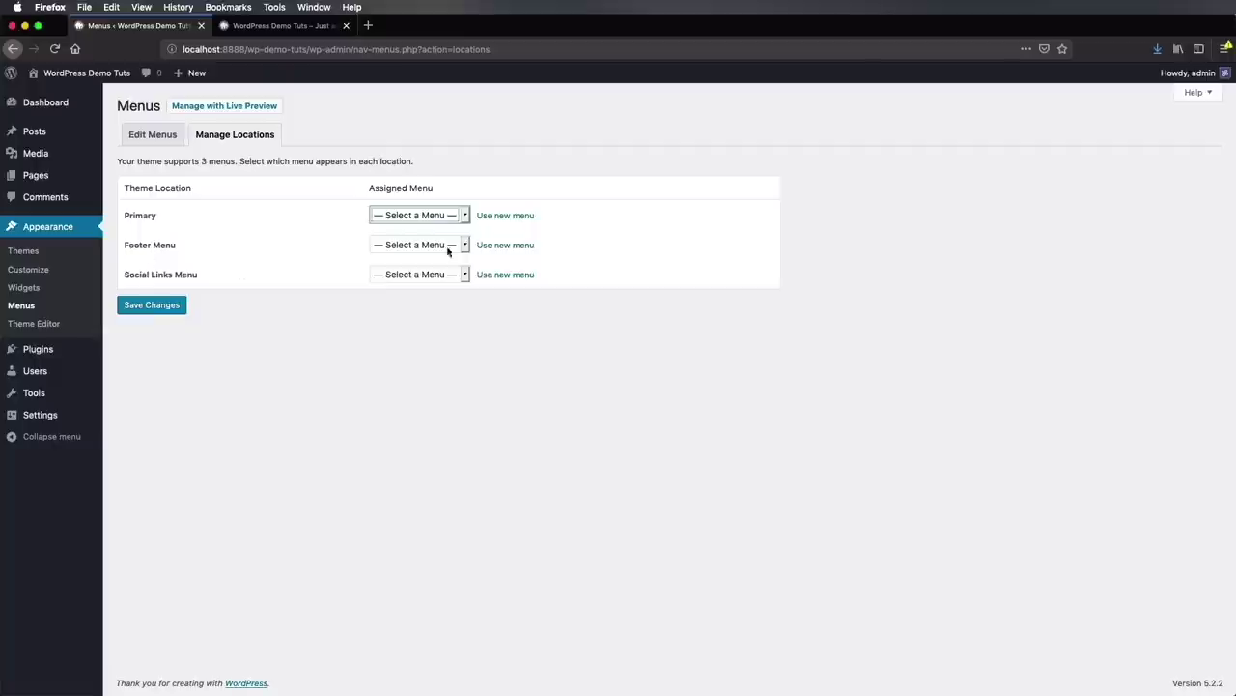
{"action": "left_click", "coordinate": [433, 216]}
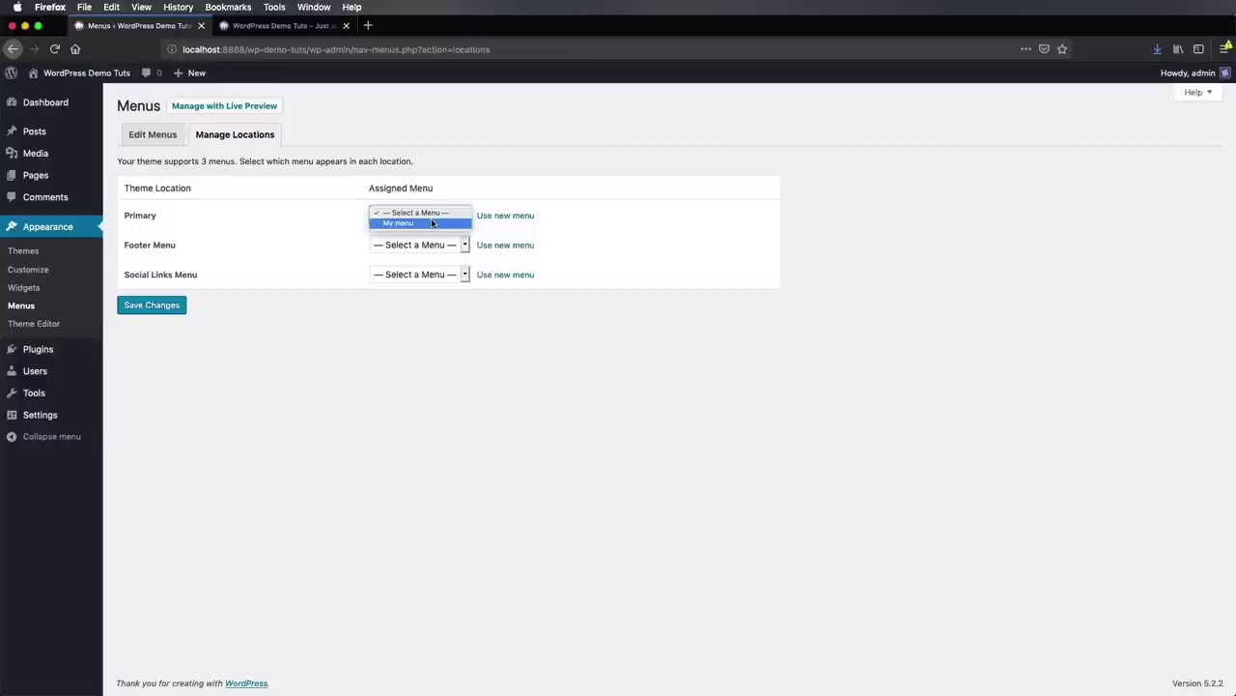
{"action": "left_click", "coordinate": [432, 223]}
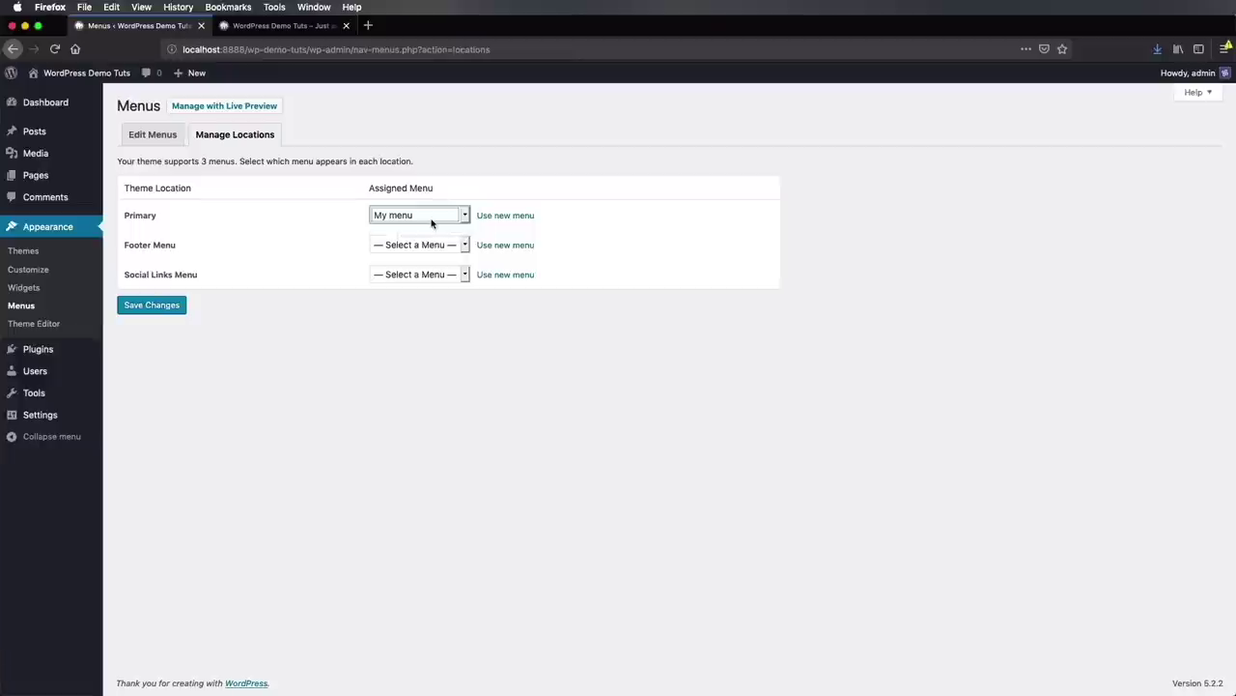
{"action": "left_click", "coordinate": [157, 307]}
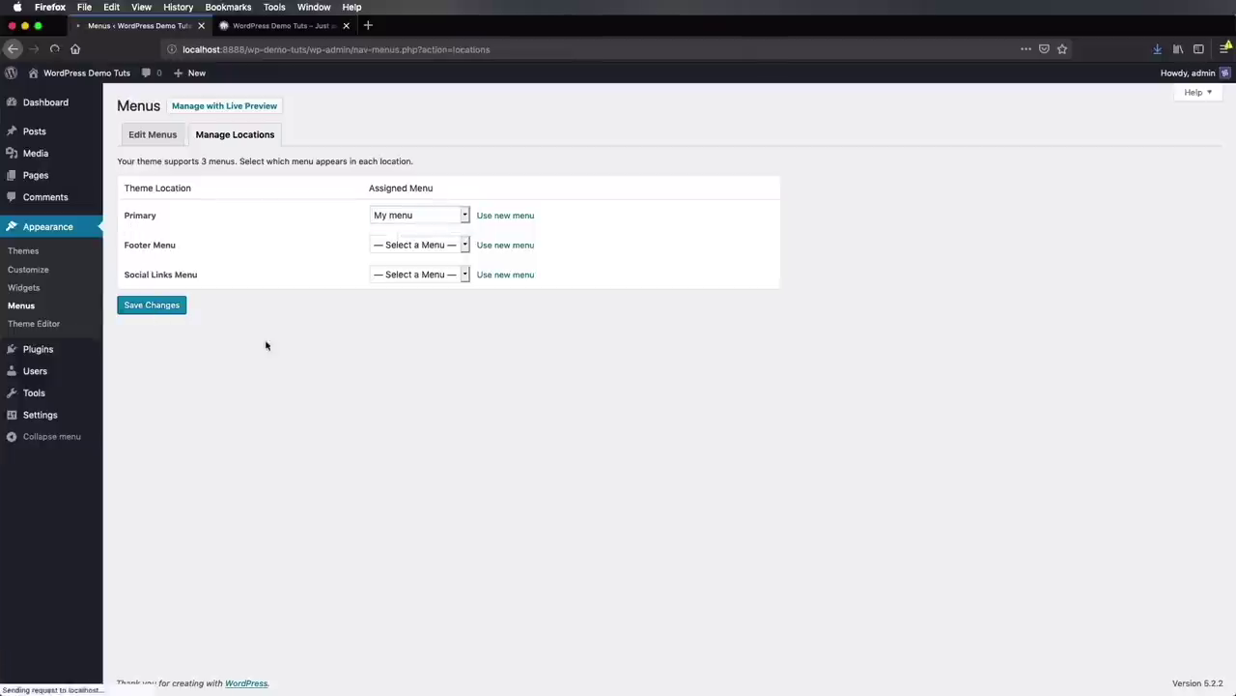
{"action": "left_click", "coordinate": [280, 25]}
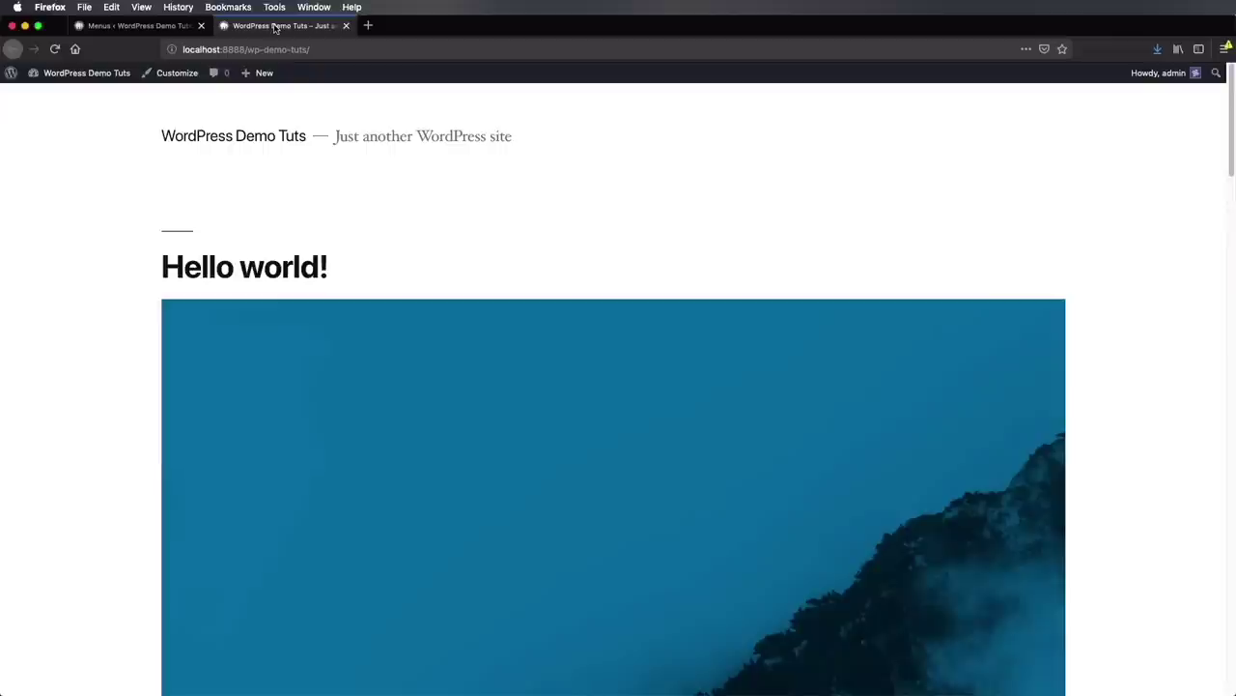
- Reload the front page and try the creative link in the header menu
{"action": "left_click", "coordinate": [53, 48]}
{"action": "mouse_move", "coordinate": [124, 143]}
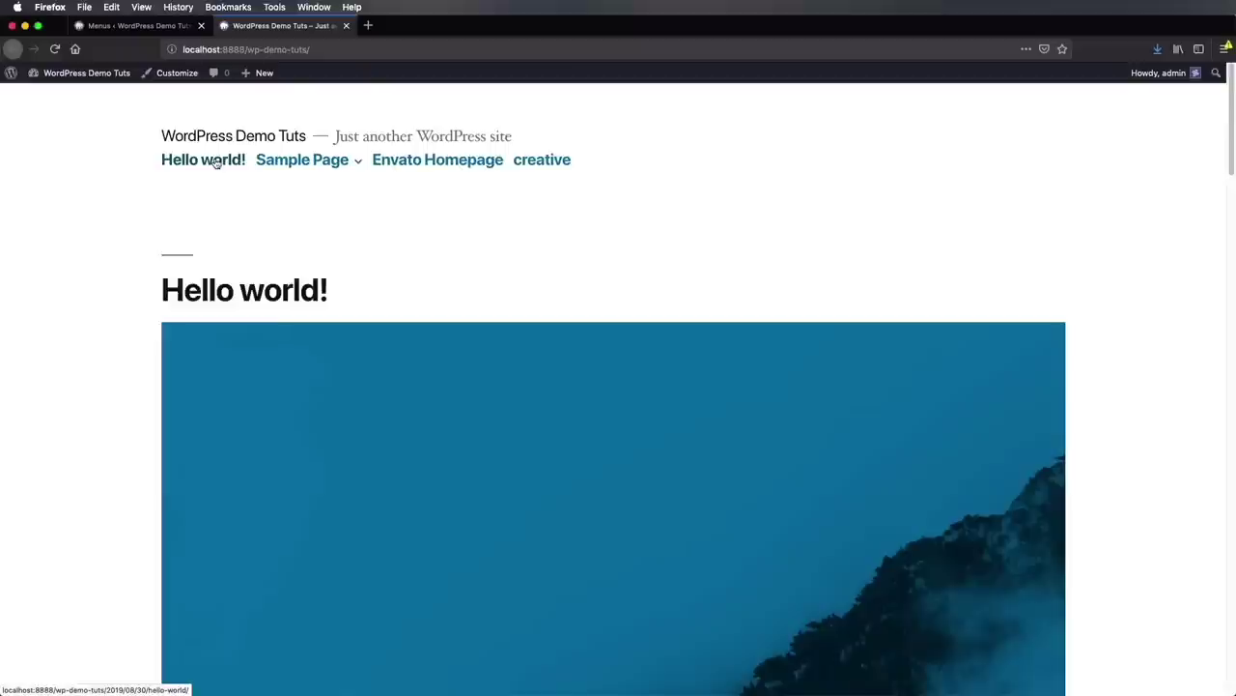
{"action": "mouse_move", "coordinate": [295, 166]}
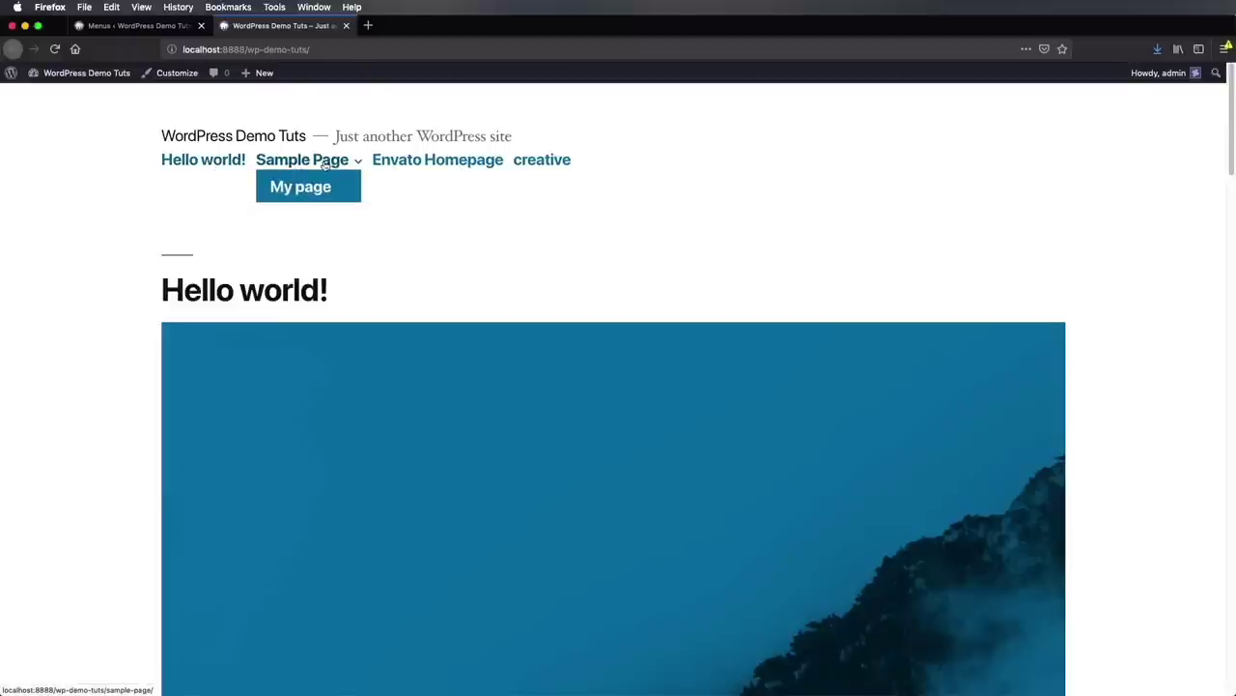
{"action": "left_click", "coordinate": [560, 160]}
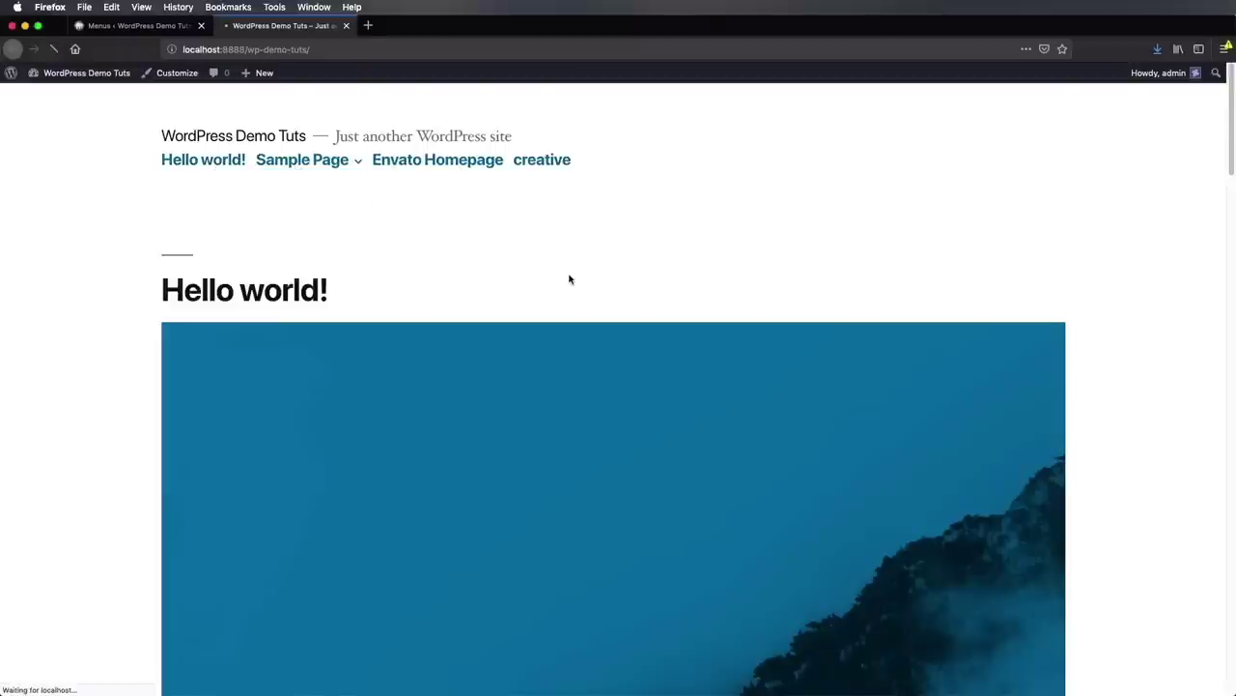
{"action": "left_click", "coordinate": [148, 25]}
- Keep My menu on Primary, also assign it to Footer Menu, and save
{"action": "left_click", "coordinate": [410, 253]}
{"action": "left_click", "coordinate": [458, 378]}
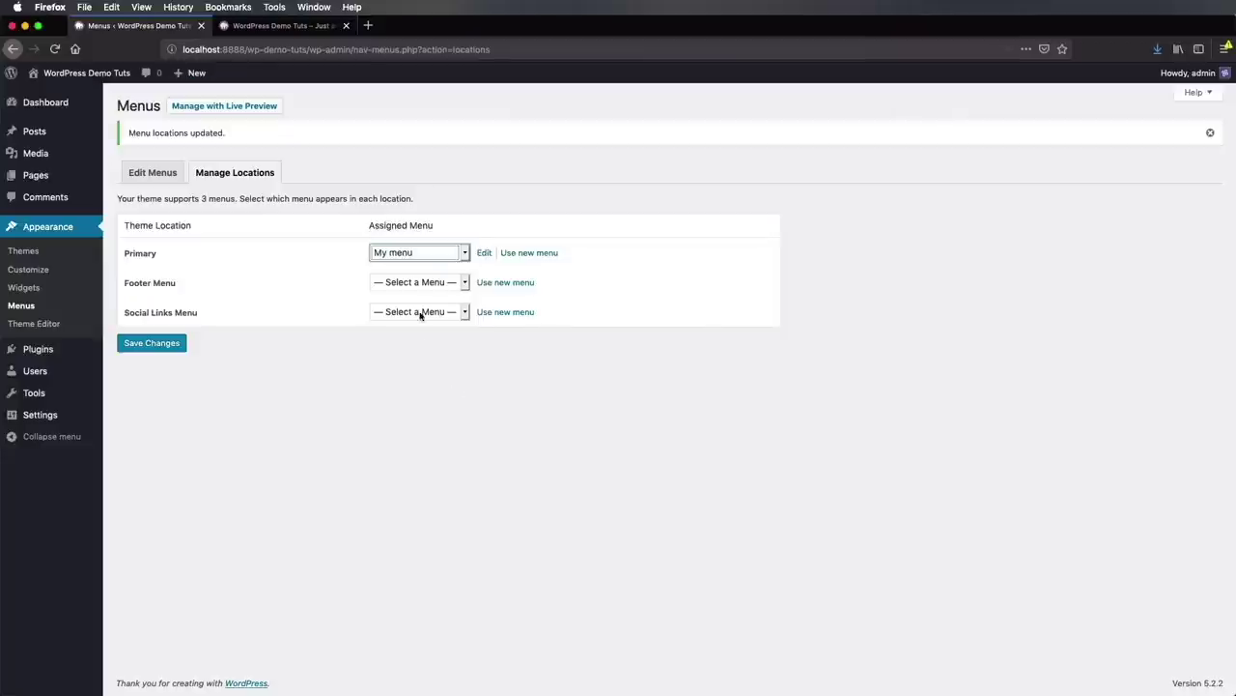
{"action": "left_click", "coordinate": [421, 284]}
{"action": "left_click", "coordinate": [420, 289]}
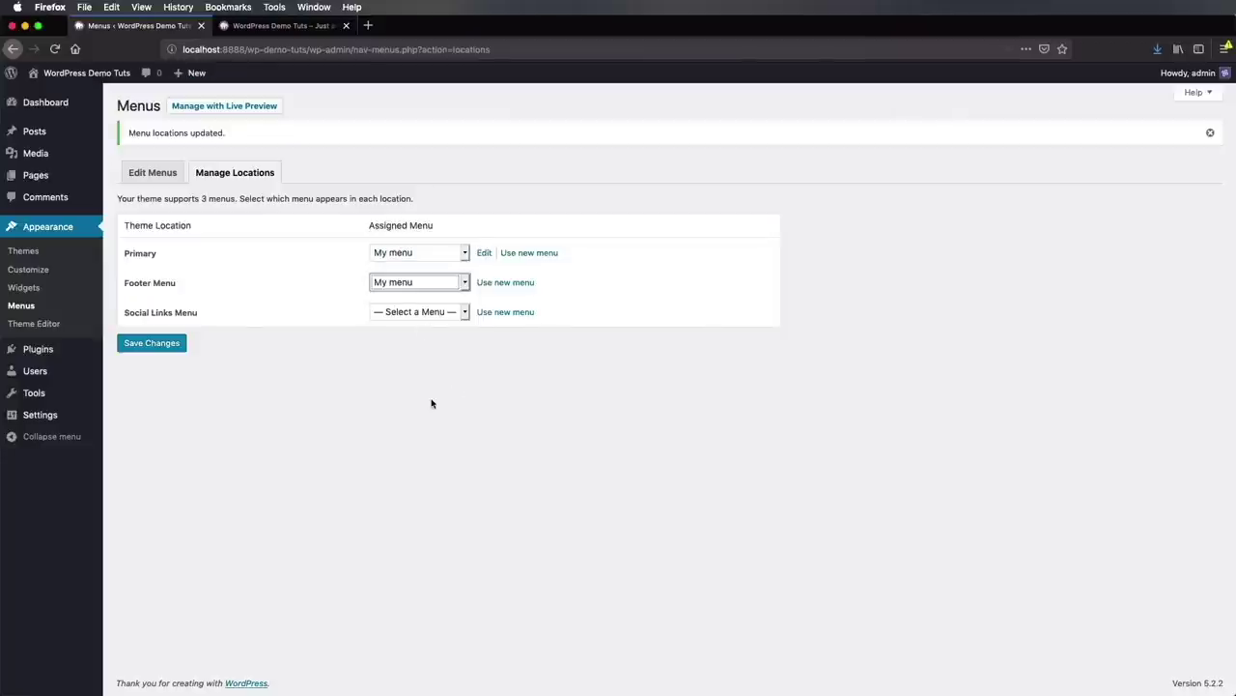
{"action": "left_click", "coordinate": [131, 347]}
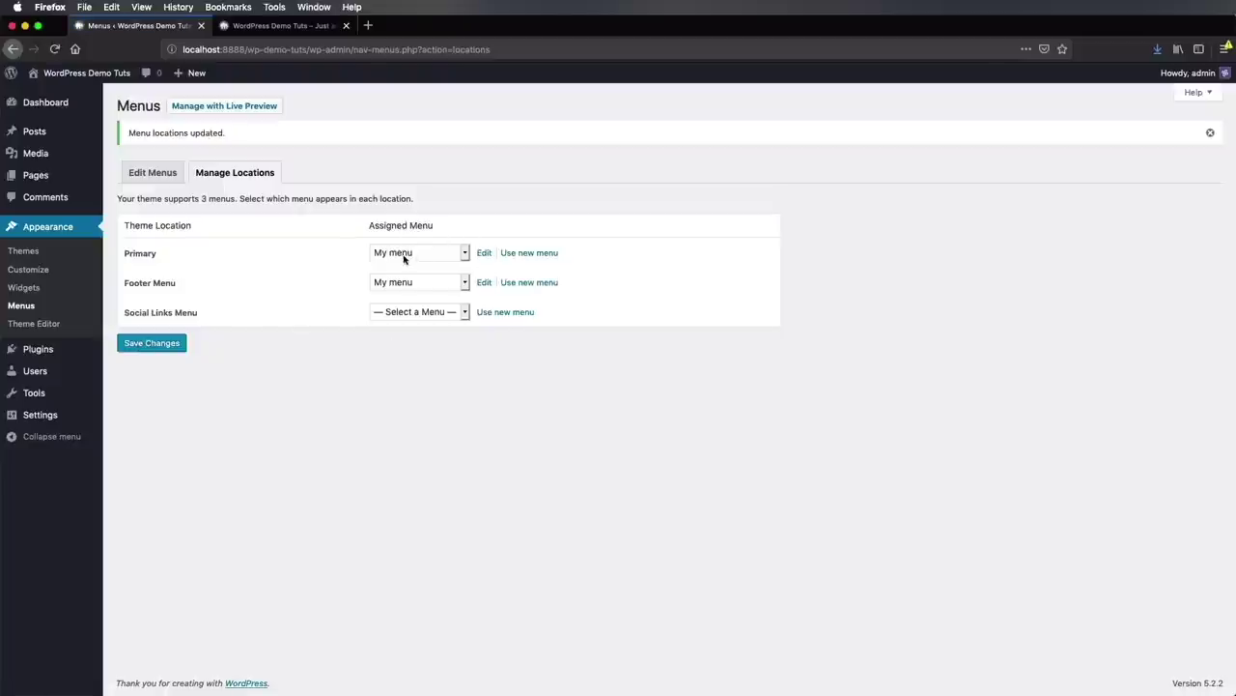
- Reload the live site to see My menu's links in the footer
{"action": "left_click", "coordinate": [280, 25]}
{"action": "left_click", "coordinate": [54, 49]}
{"action": "mouse_move", "coordinate": [345, 190]}
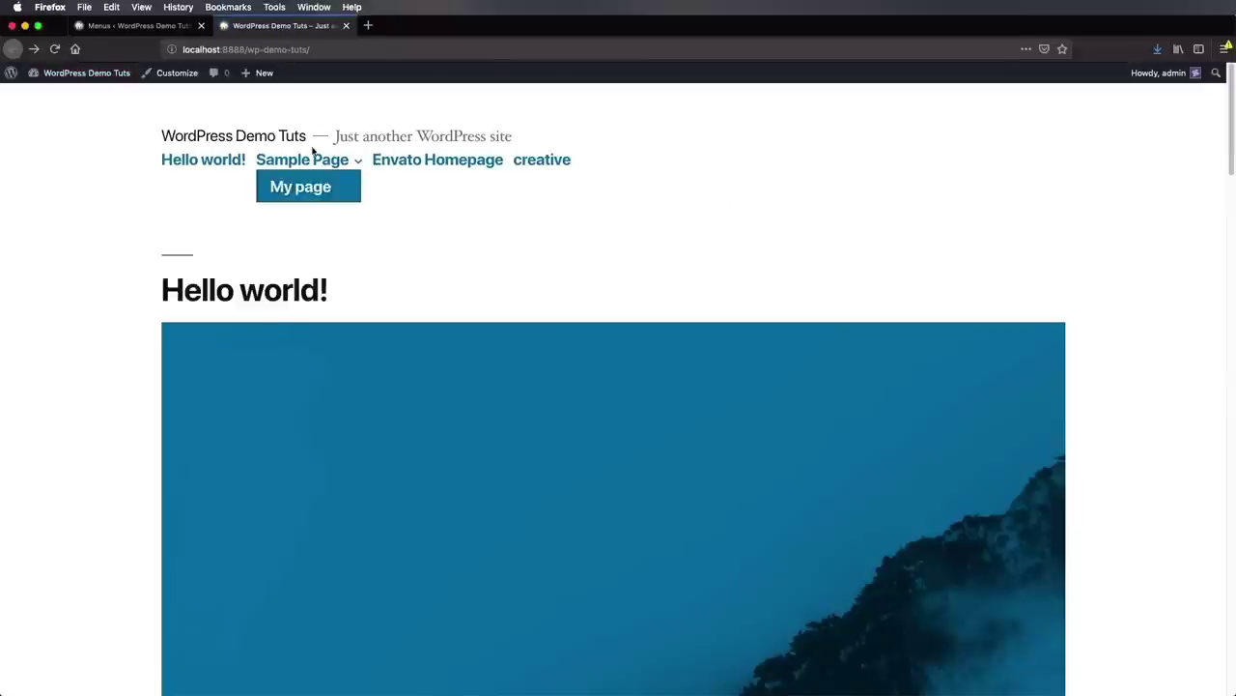
{"action": "scroll", "coordinate": [1054, 256], "scroll_direction": "down", "scroll_amount": 20}
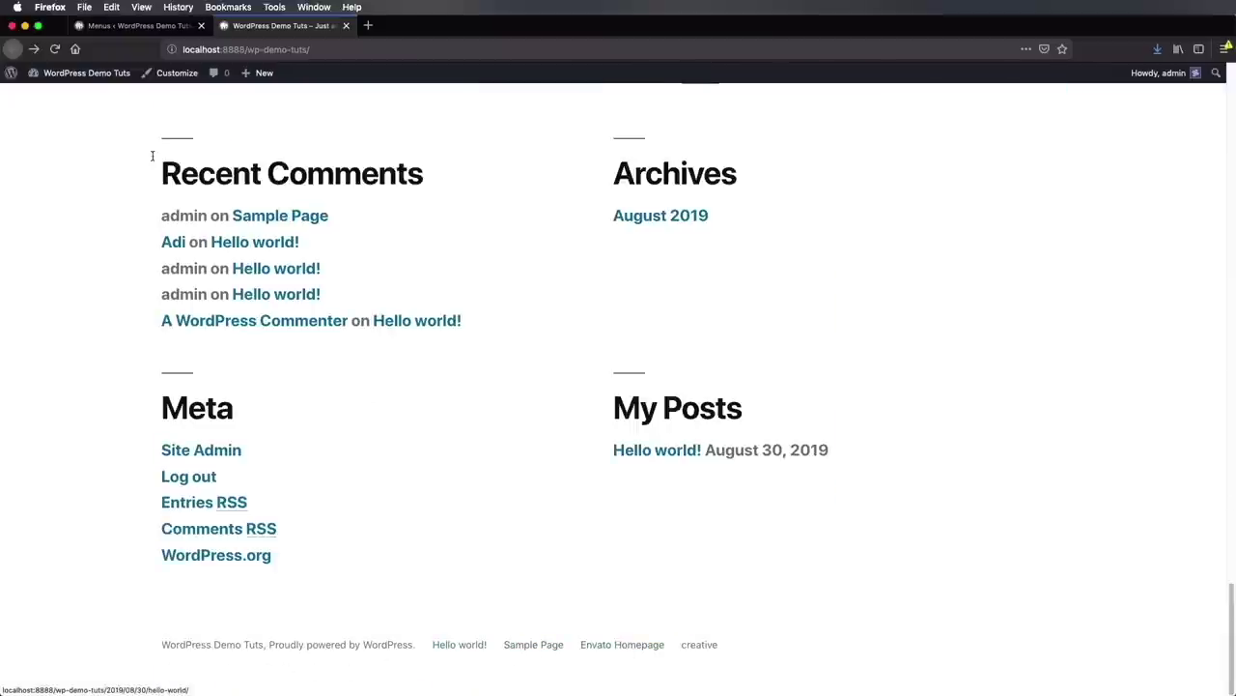
{"action": "left_click", "coordinate": [135, 25]}
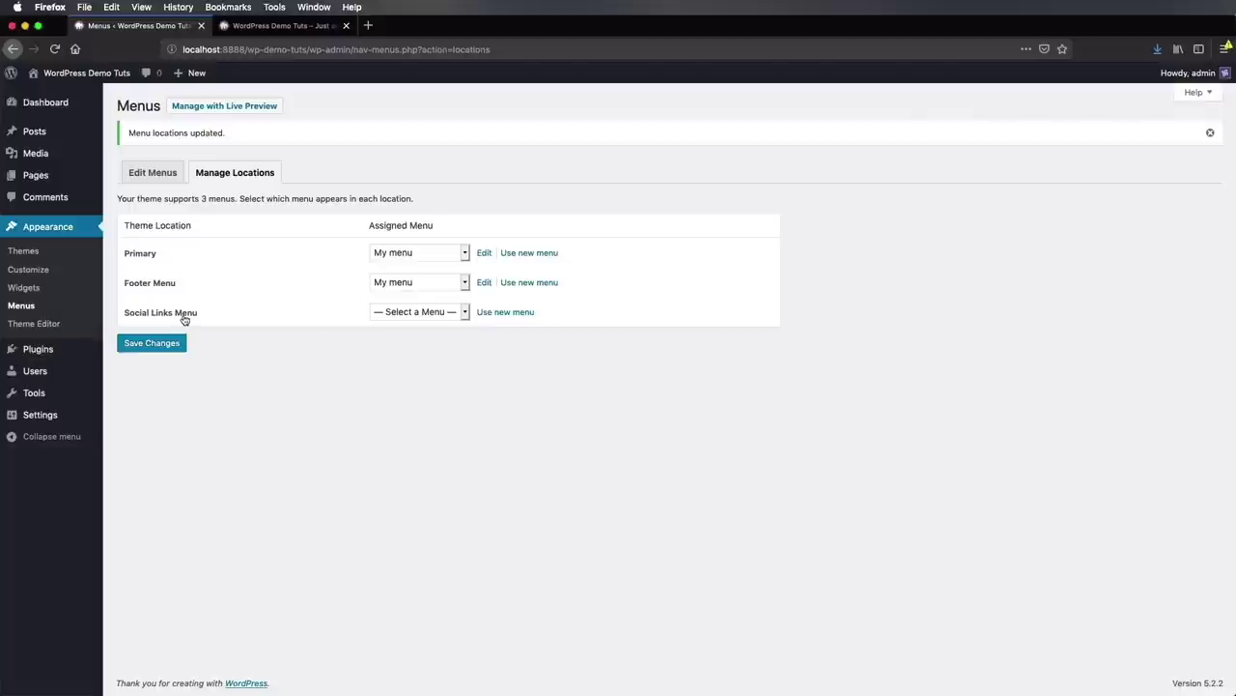
- In Edit Menus, set My menu's display location to Footer Menu only and save
{"action": "left_click", "coordinate": [170, 178]}
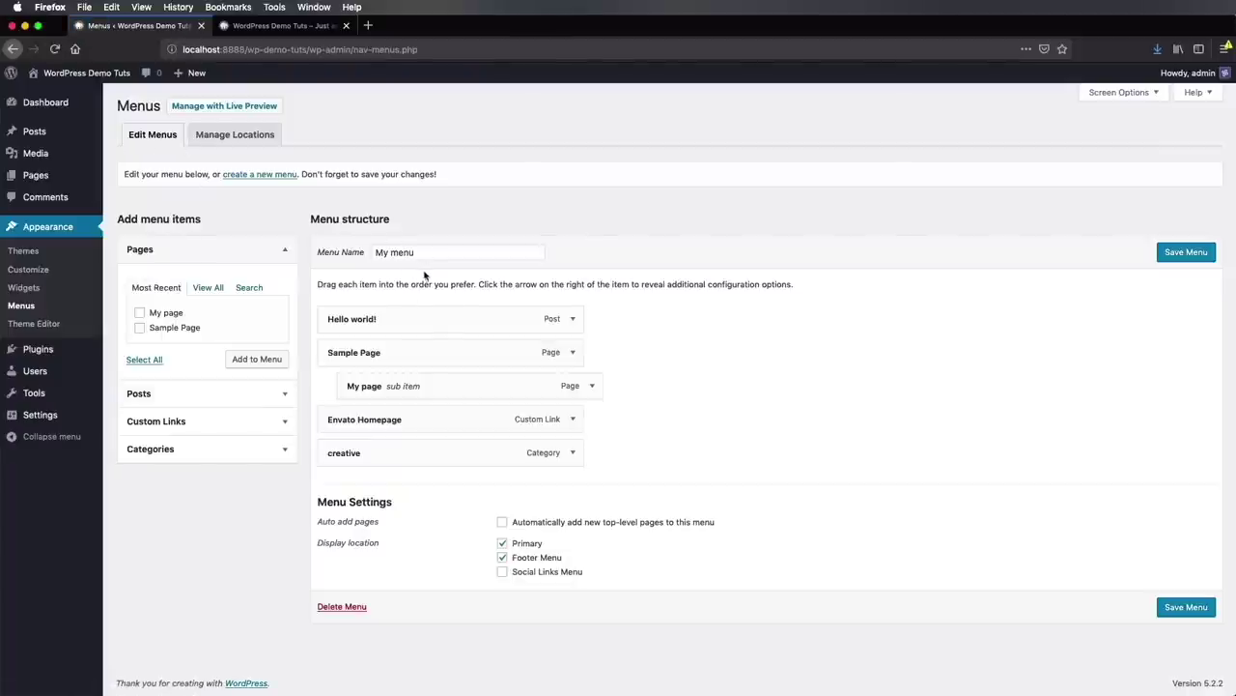
{"action": "left_click", "coordinate": [527, 547]}
{"action": "left_click", "coordinate": [527, 559]}
{"action": "key", "text": "Return"}
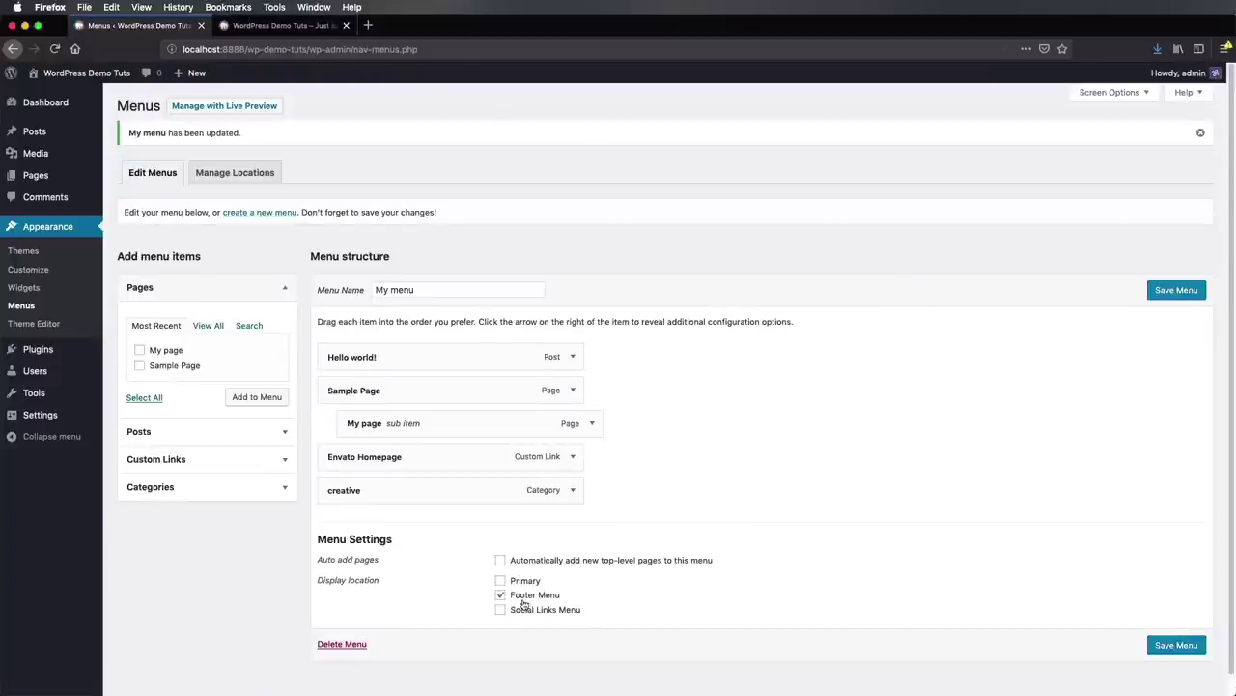
- Reload the front page to confirm the header no longer shows a menu
{"action": "left_click", "coordinate": [275, 26]}
{"action": "mouse_move", "coordinate": [273, 75]}
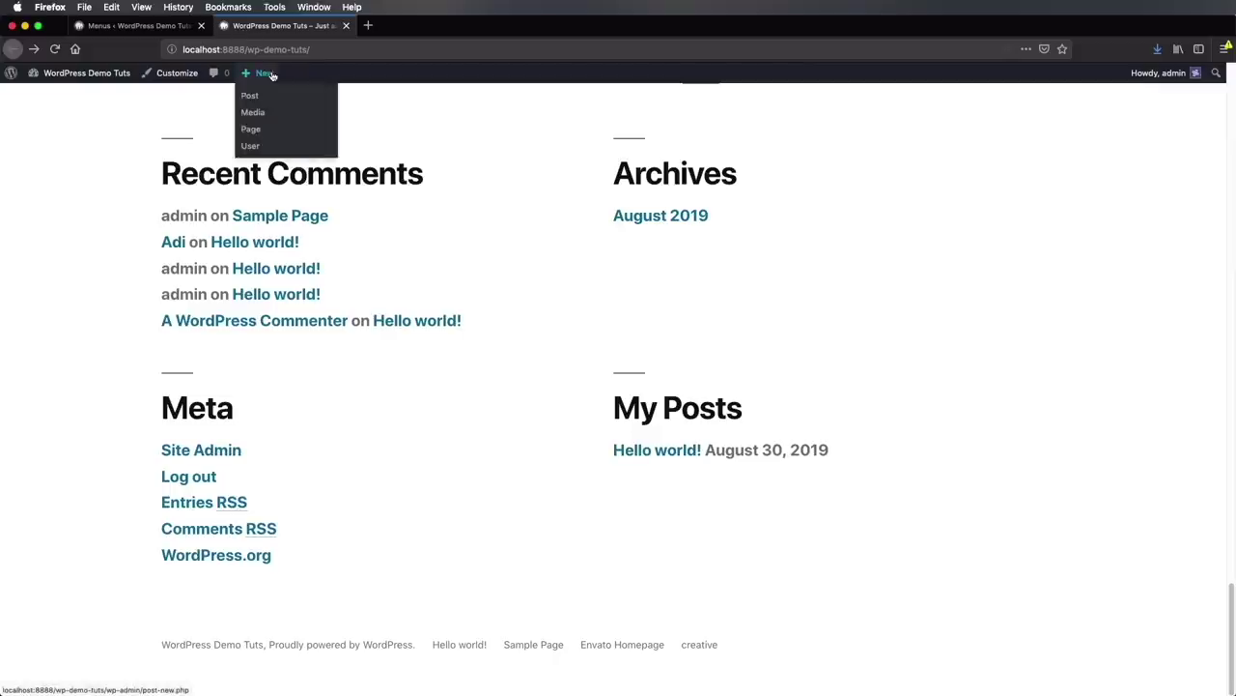
{"action": "scroll", "coordinate": [475, 227], "scroll_direction": "up", "scroll_amount": 15}
{"action": "key", "text": "super+r"}
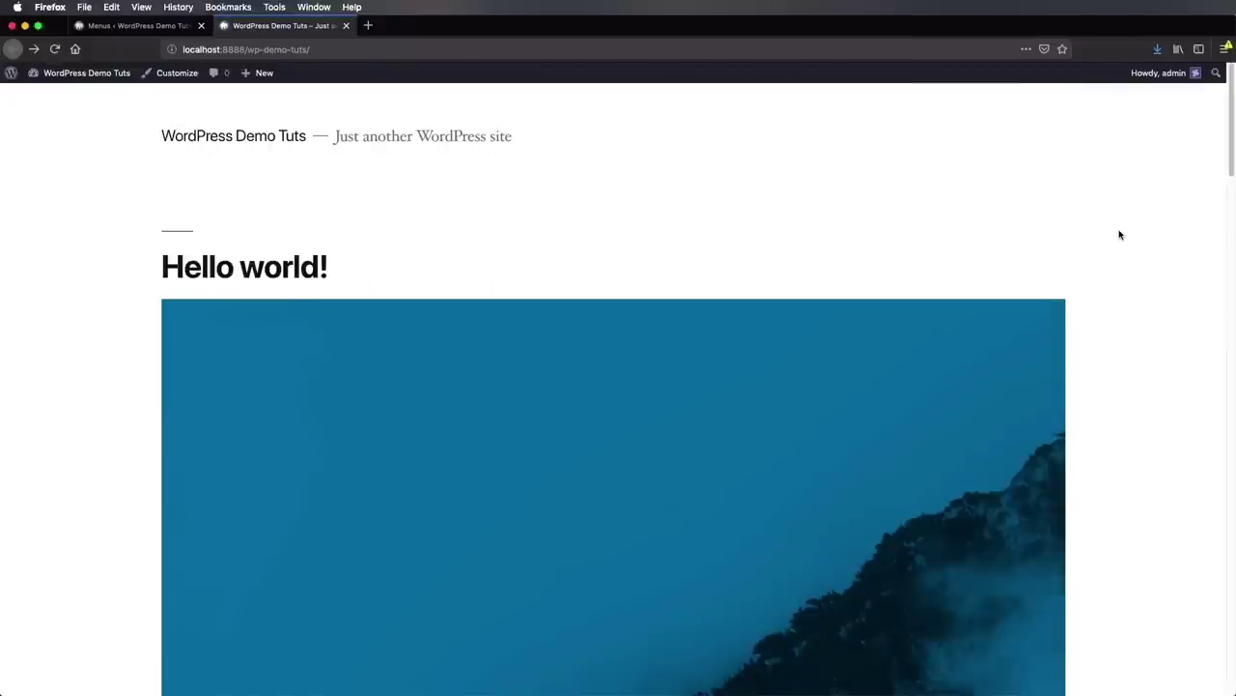
{"action": "scroll", "coordinate": [1120, 235], "scroll_direction": "down", "scroll_amount": 20}
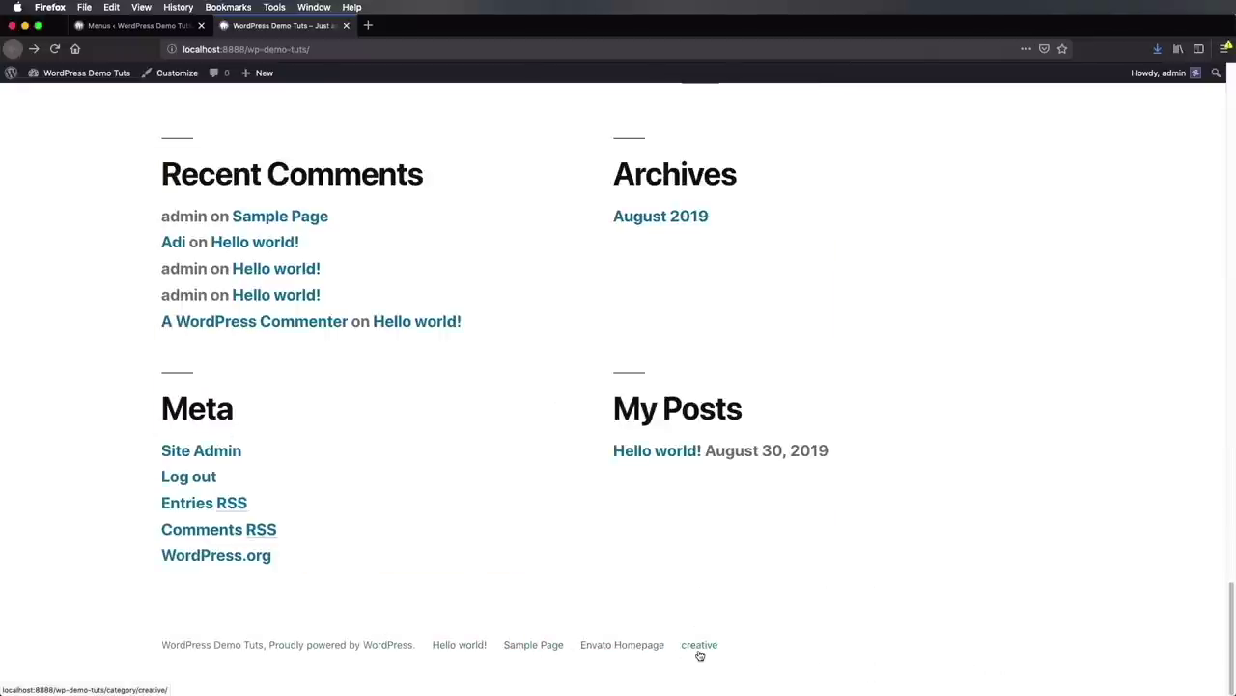
{"action": "left_click", "coordinate": [117, 27]}
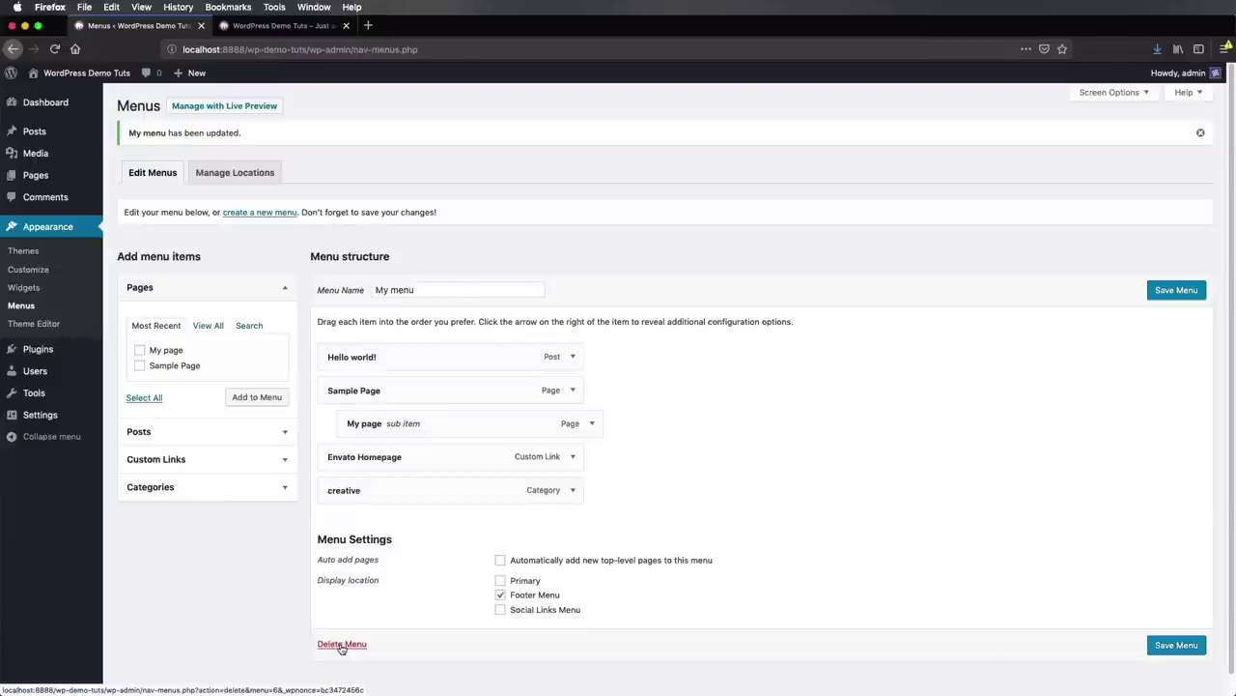
- Create and save 'Second menu' containing My page and Sample Page
{"action": "left_click", "coordinate": [261, 215]}
{"action": "left_click", "coordinate": [417, 254]}
{"action": "type", "text": "Second menu"}
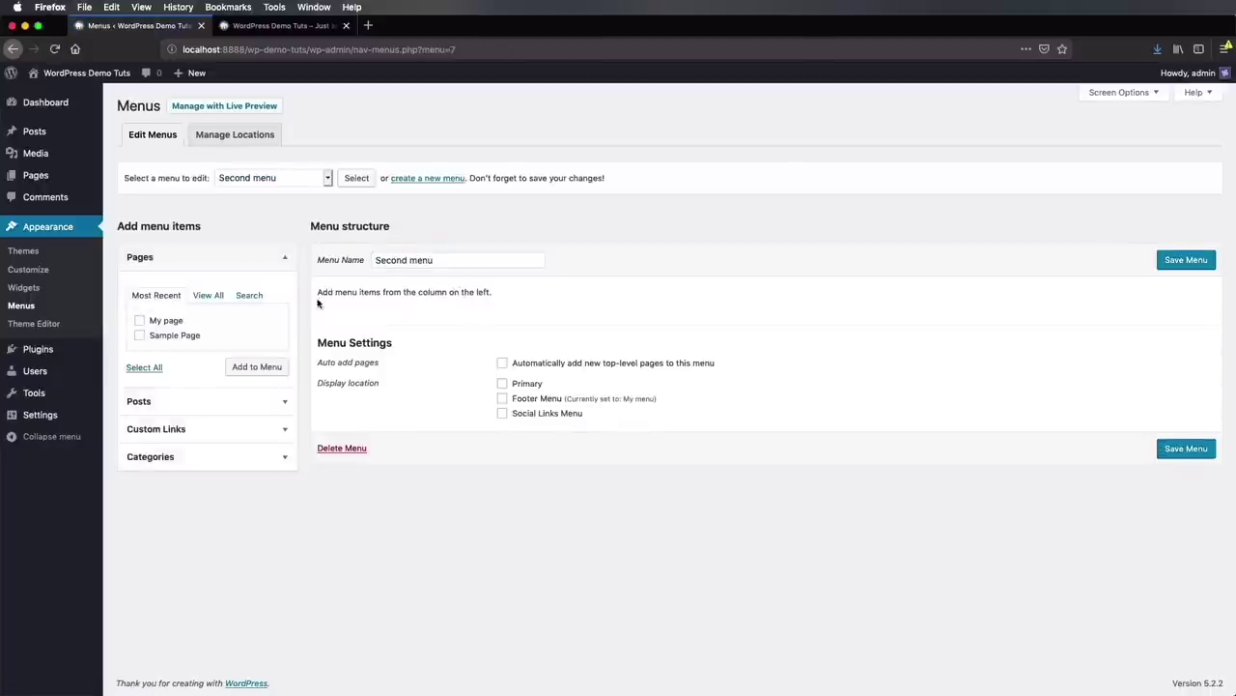
{"action": "left_click", "coordinate": [139, 320]}
{"action": "left_click", "coordinate": [140, 335]}
{"action": "left_click", "coordinate": [251, 370]}
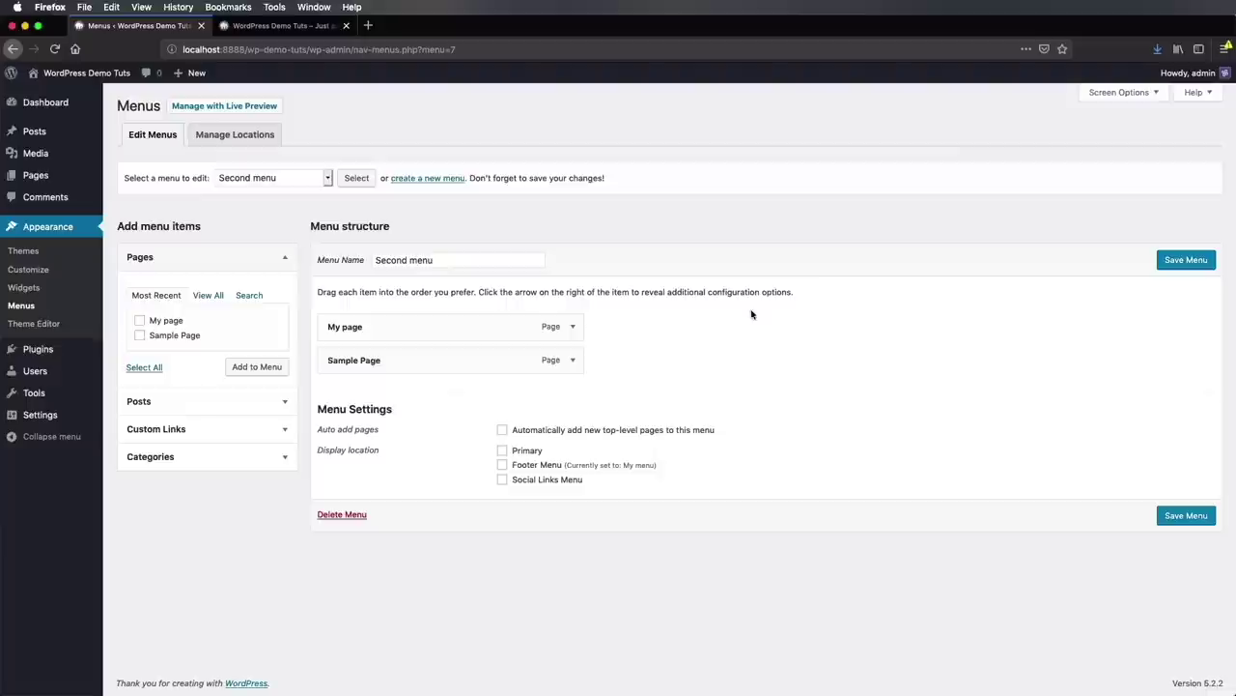
{"action": "left_click", "coordinate": [1164, 259]}
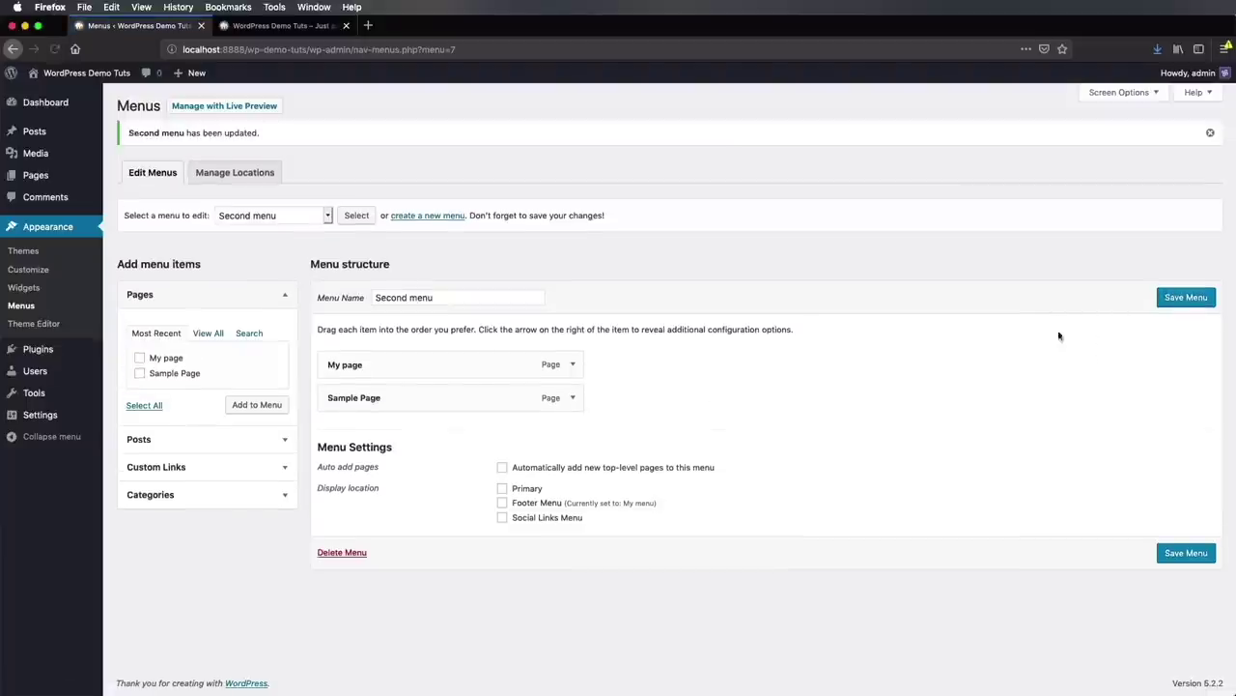
- Assign Second menu to the Primary location, save, and view the new header menu live
{"action": "left_click", "coordinate": [525, 489]}
{"action": "left_click", "coordinate": [1188, 299]}
{"action": "left_click", "coordinate": [285, 26]}
{"action": "left_click", "coordinate": [56, 49]}
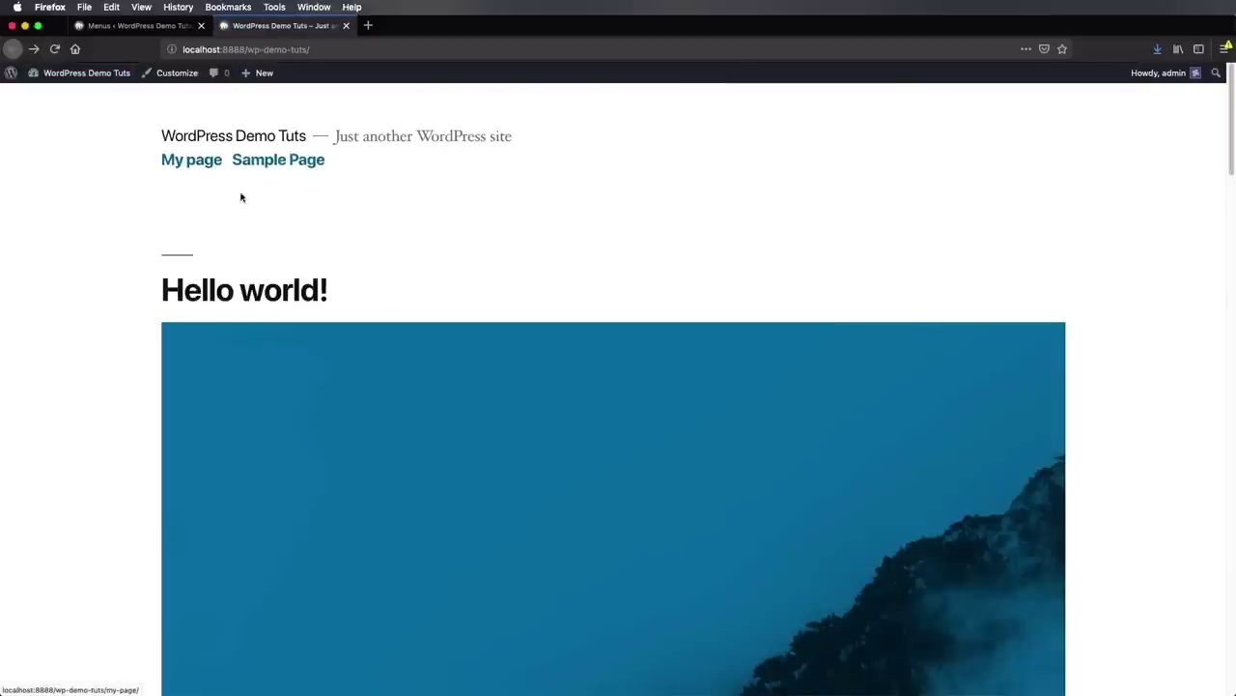
{"action": "scroll", "coordinate": [1188, 308], "scroll_direction": "down", "scroll_amount": 15}
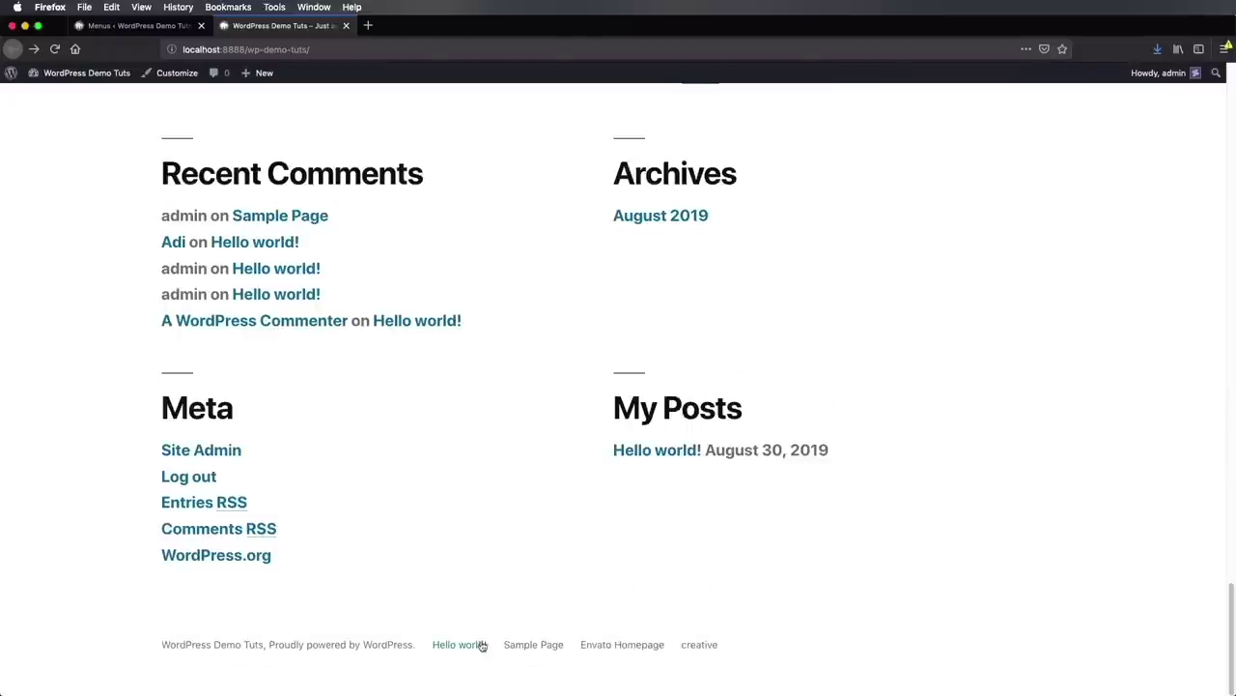
- Select My menu (Footer Menu) and load it into the menu editor
{"action": "left_click", "coordinate": [170, 27]}
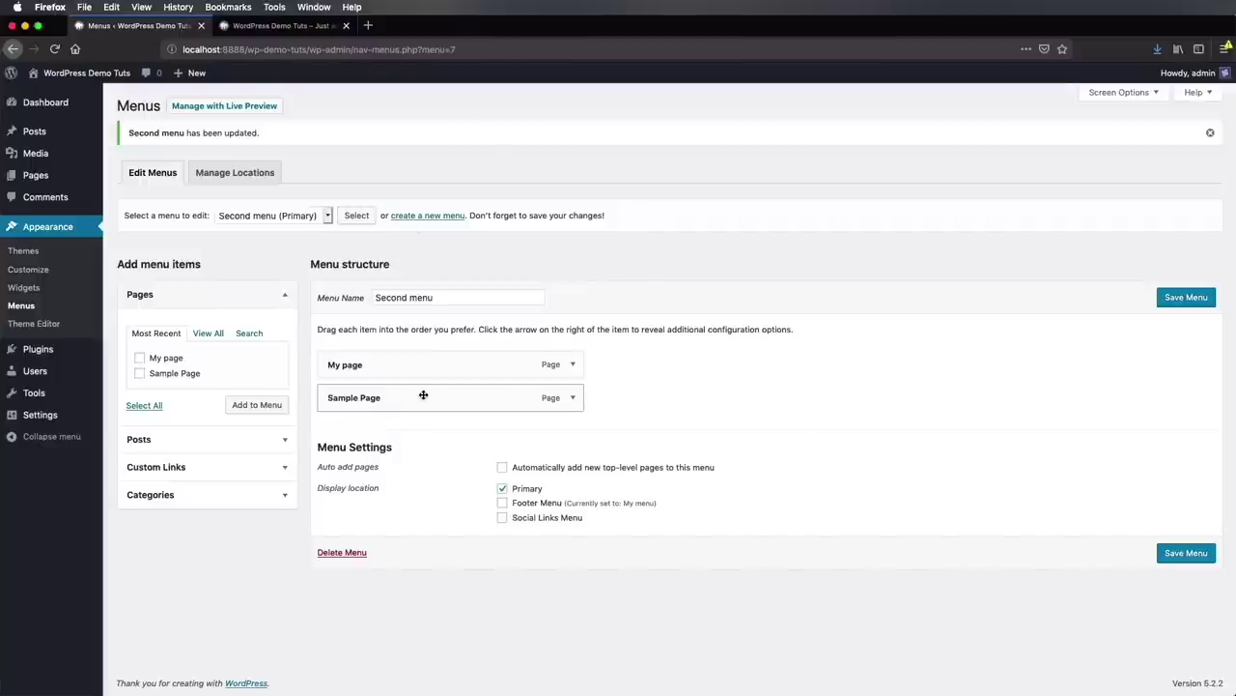
{"action": "left_click", "coordinate": [257, 215]}
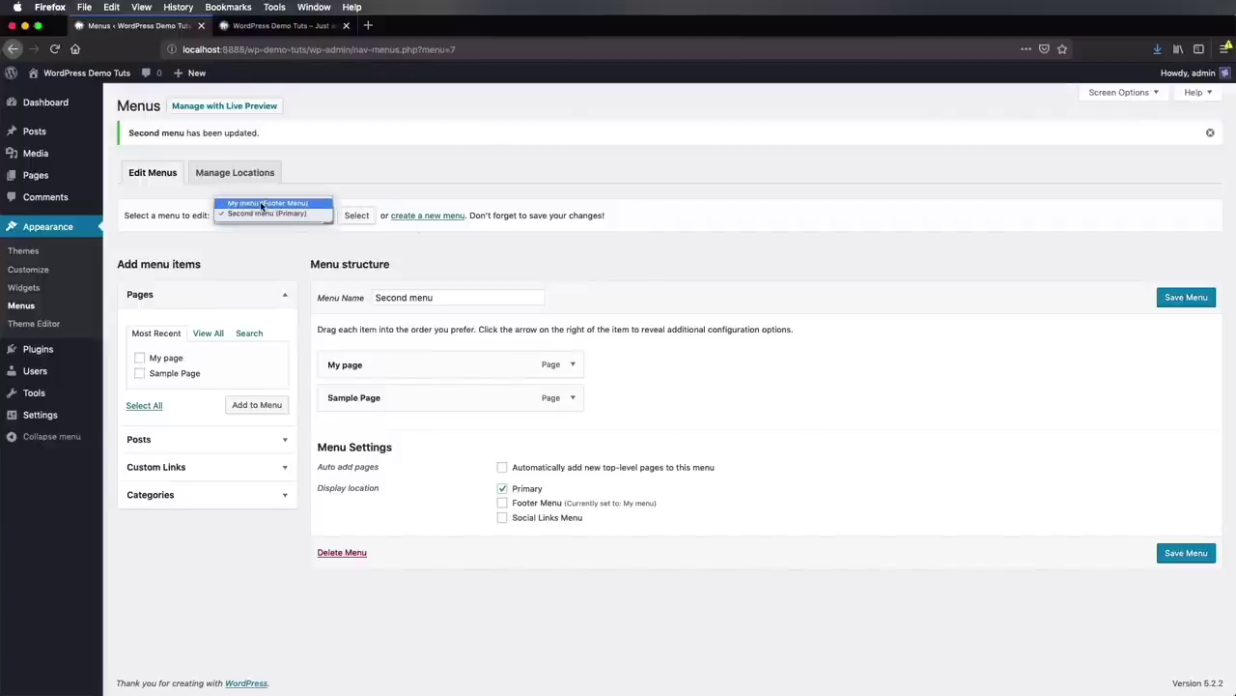
{"action": "left_click", "coordinate": [261, 204]}
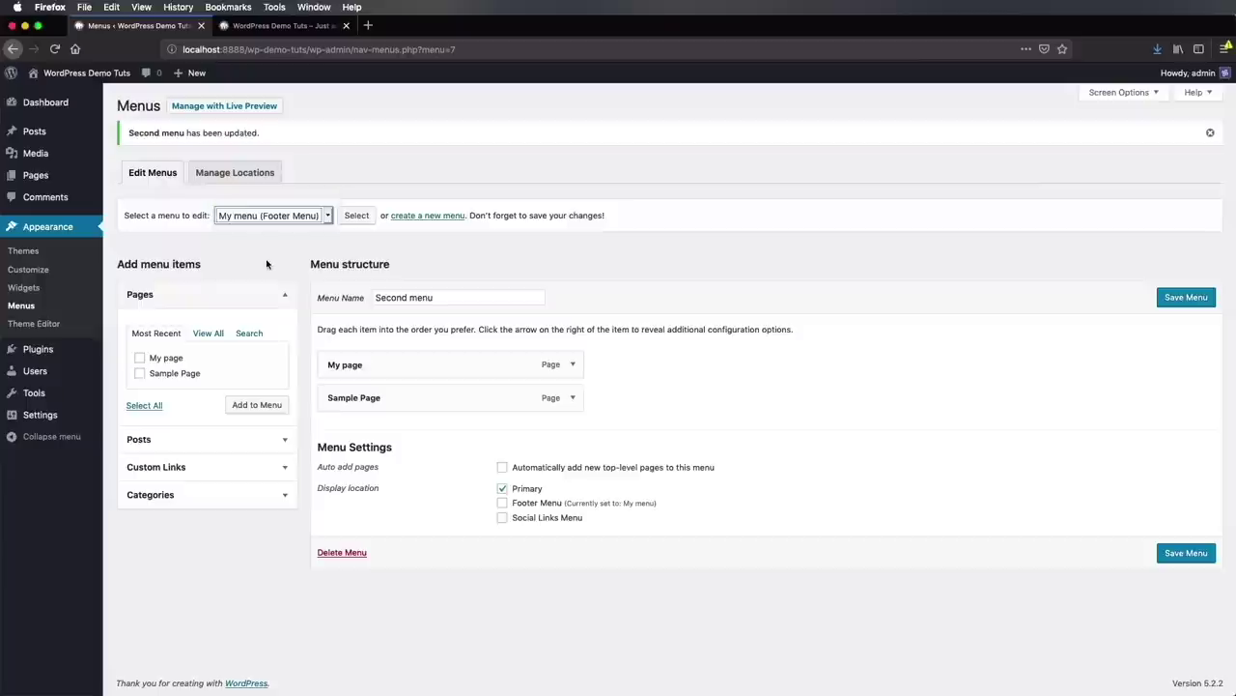
{"action": "left_click", "coordinate": [355, 216]}
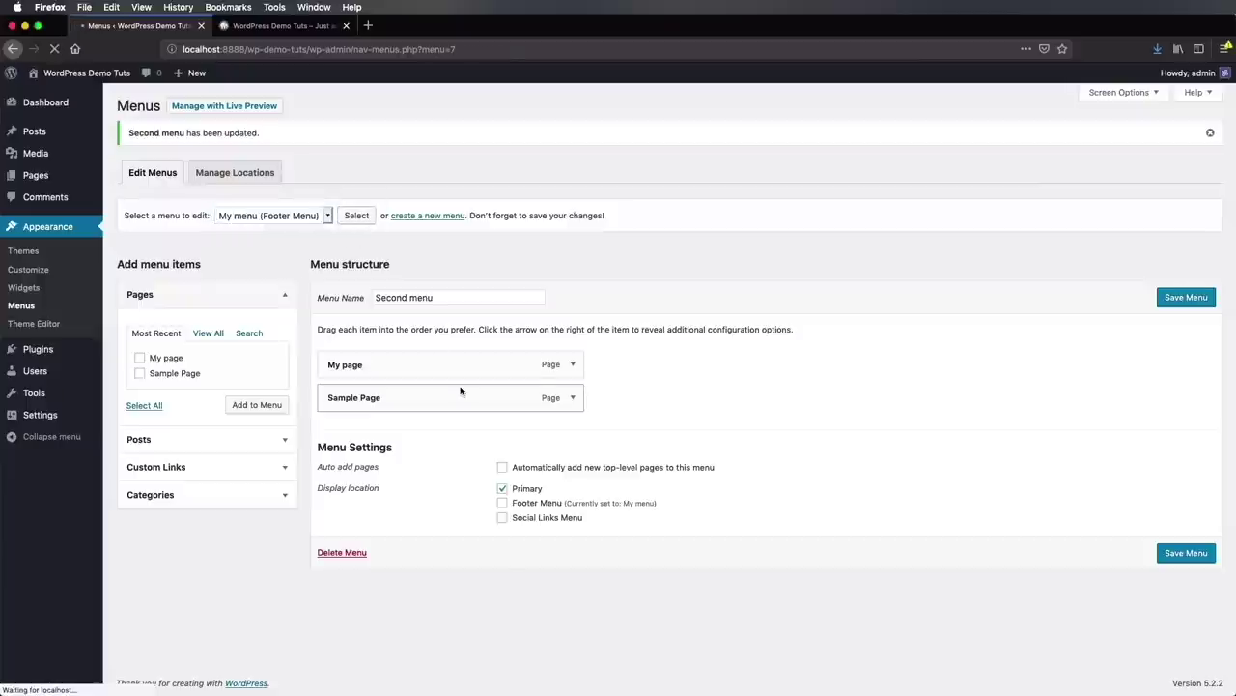
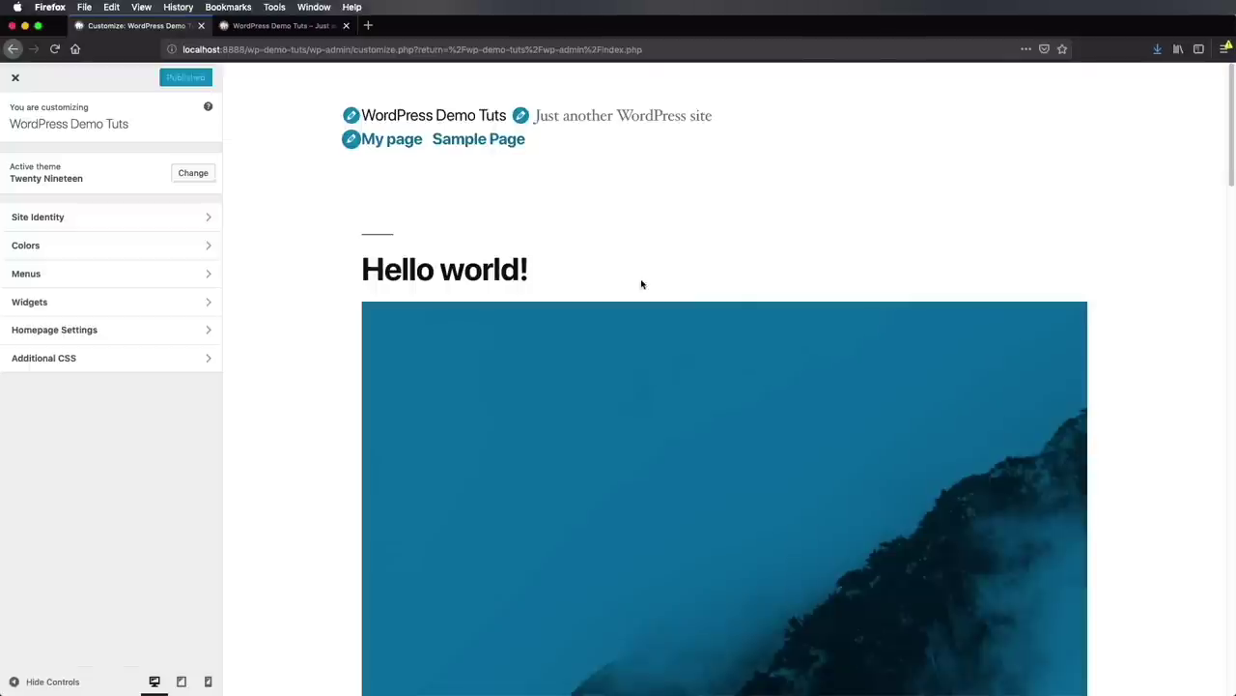
{"action": "scroll", "coordinate": [554, 313], "scroll_direction": "down", "scroll_amount": 10}
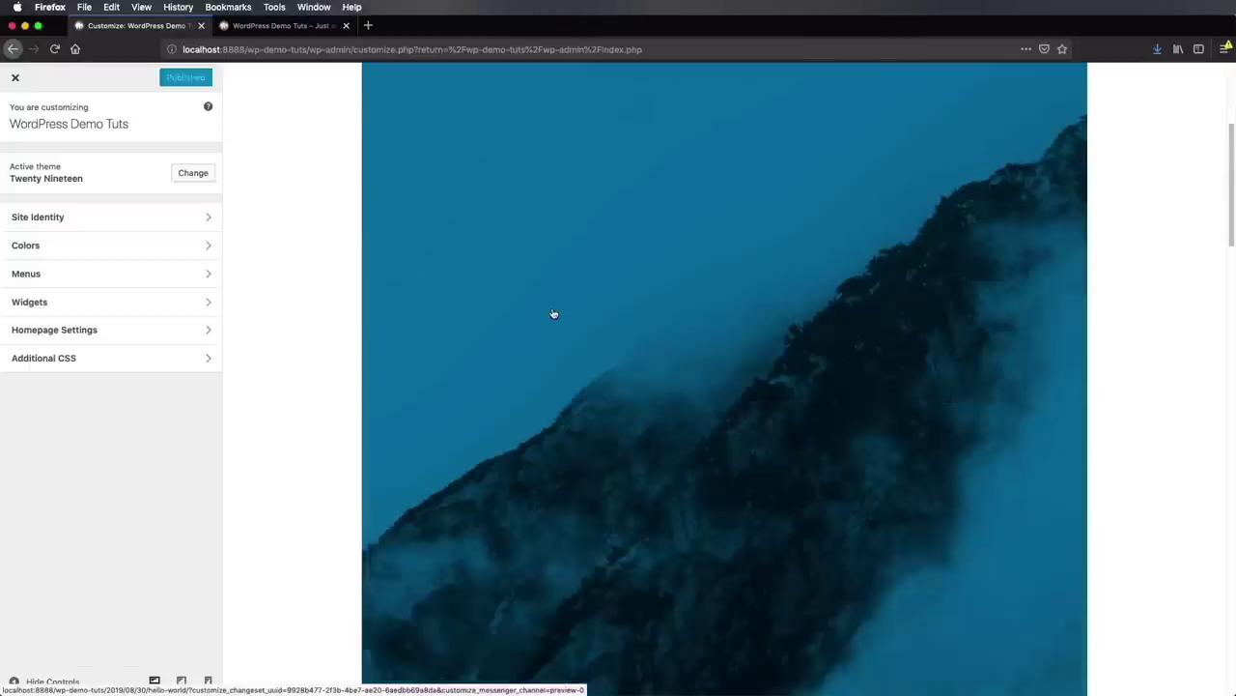
{"action": "scroll", "coordinate": [554, 313], "scroll_direction": "down", "scroll_amount": 10}
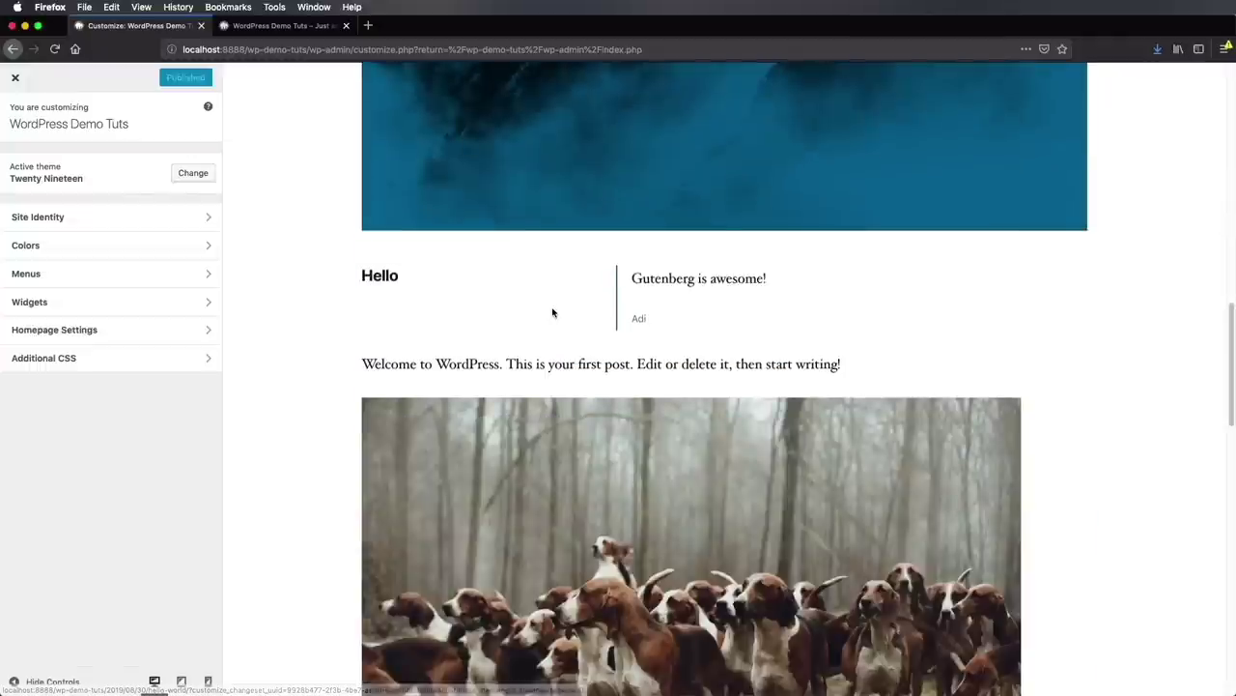
{"action": "scroll", "coordinate": [553, 313], "scroll_direction": "down", "scroll_amount": 8}
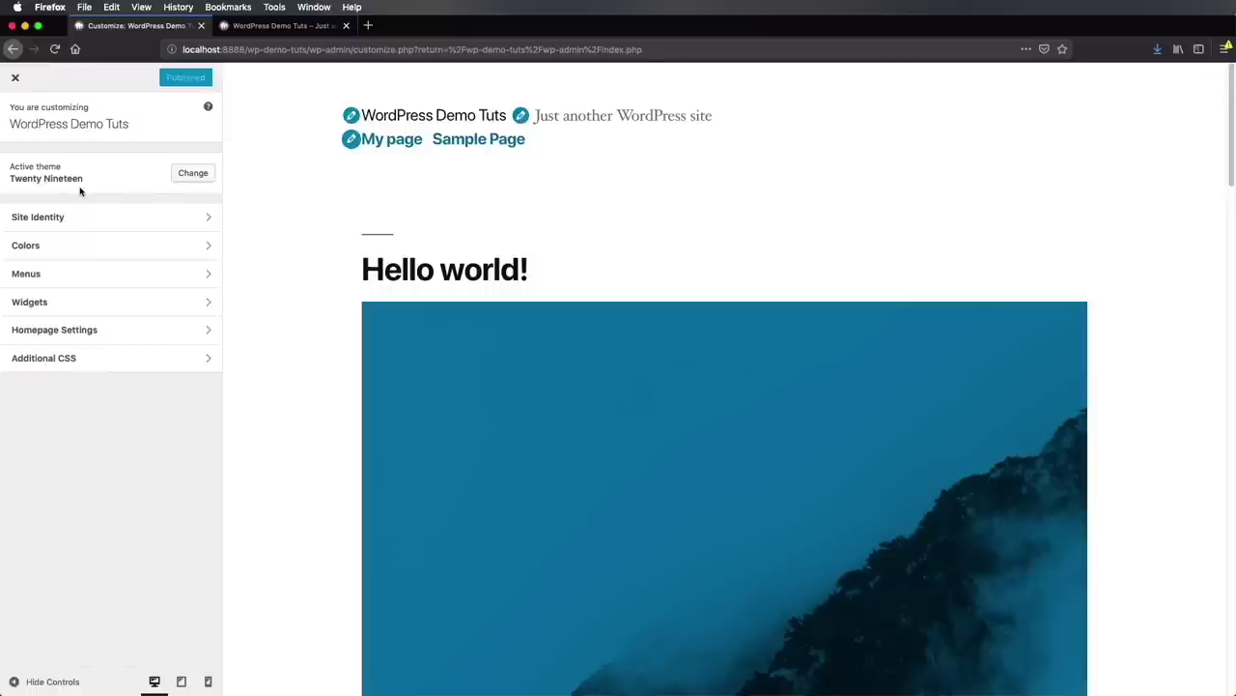
- Look over Site Identity and its site icon picker, then return to the main Customizer sections
{"action": "left_click", "coordinate": [118, 221]}
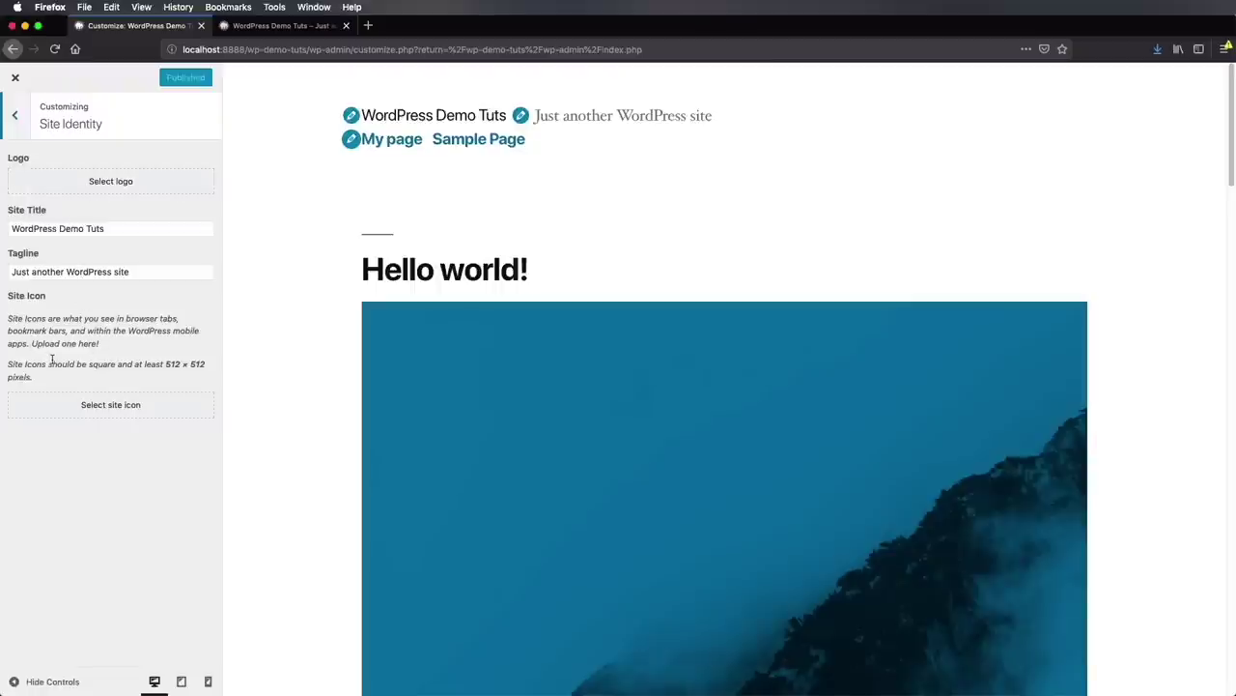
{"action": "left_click", "coordinate": [145, 409]}
{"action": "left_click", "coordinate": [15, 115]}
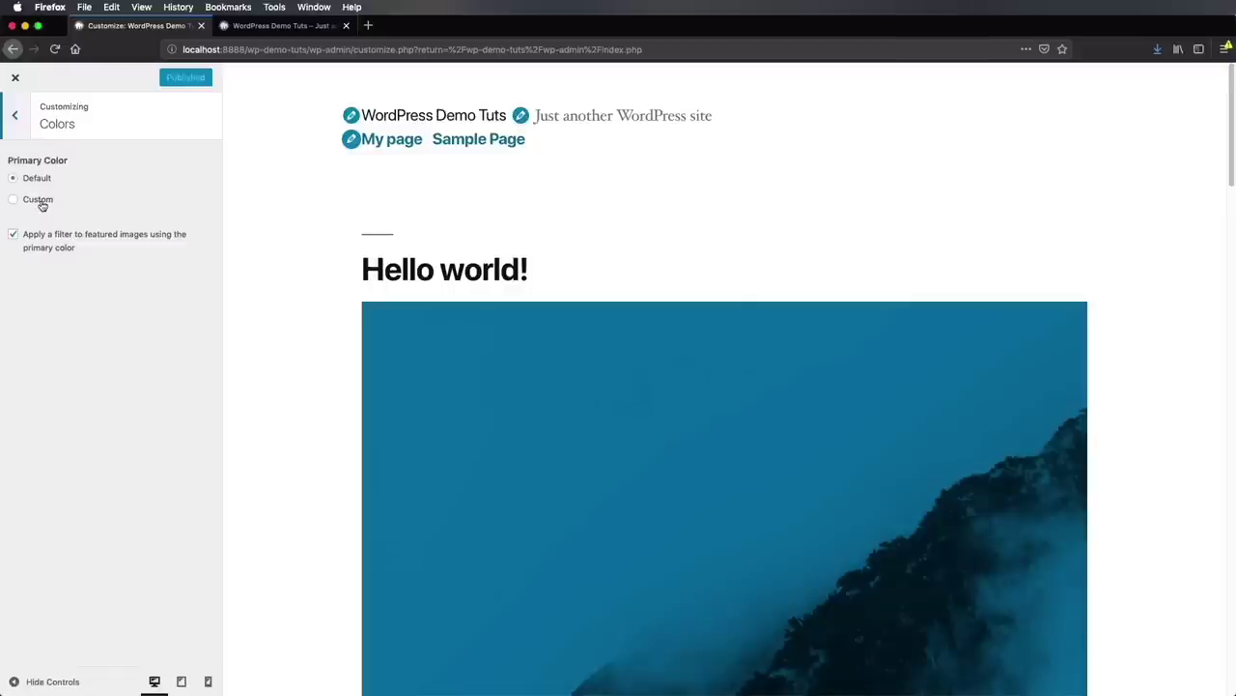
- Set the Primary Color to Custom and drag the hue slider to a bright green
{"action": "left_click", "coordinate": [40, 201]}
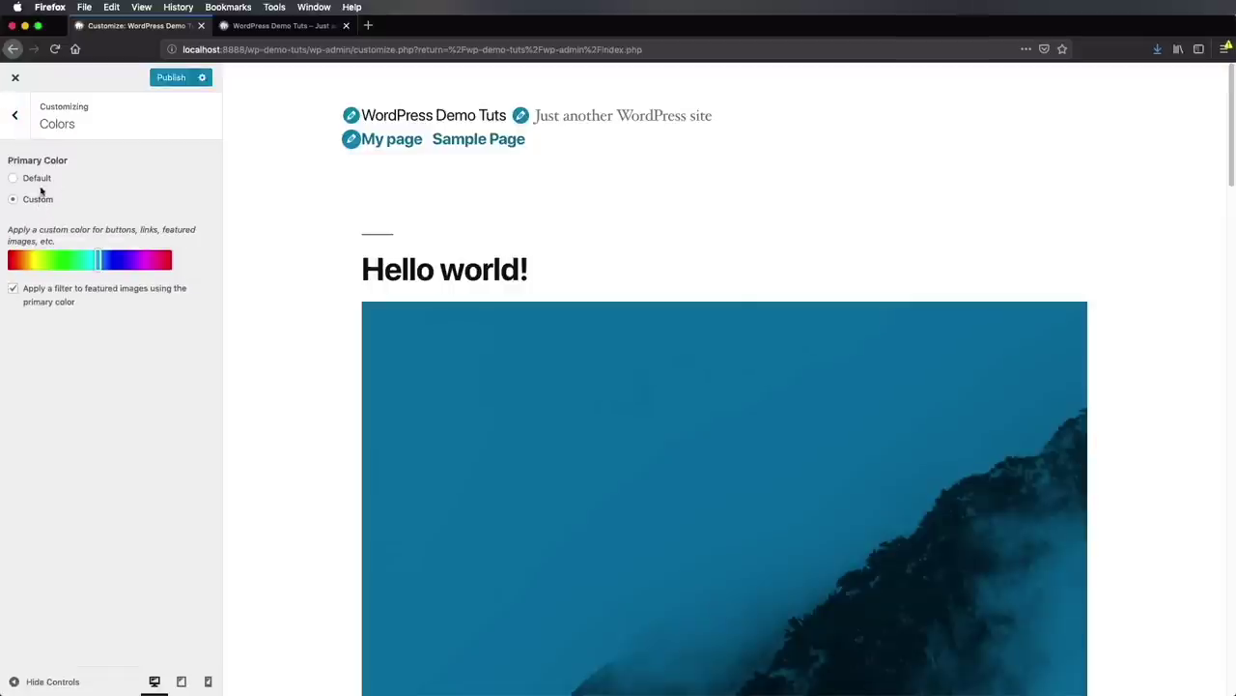
{"action": "left_click", "coordinate": [42, 178]}
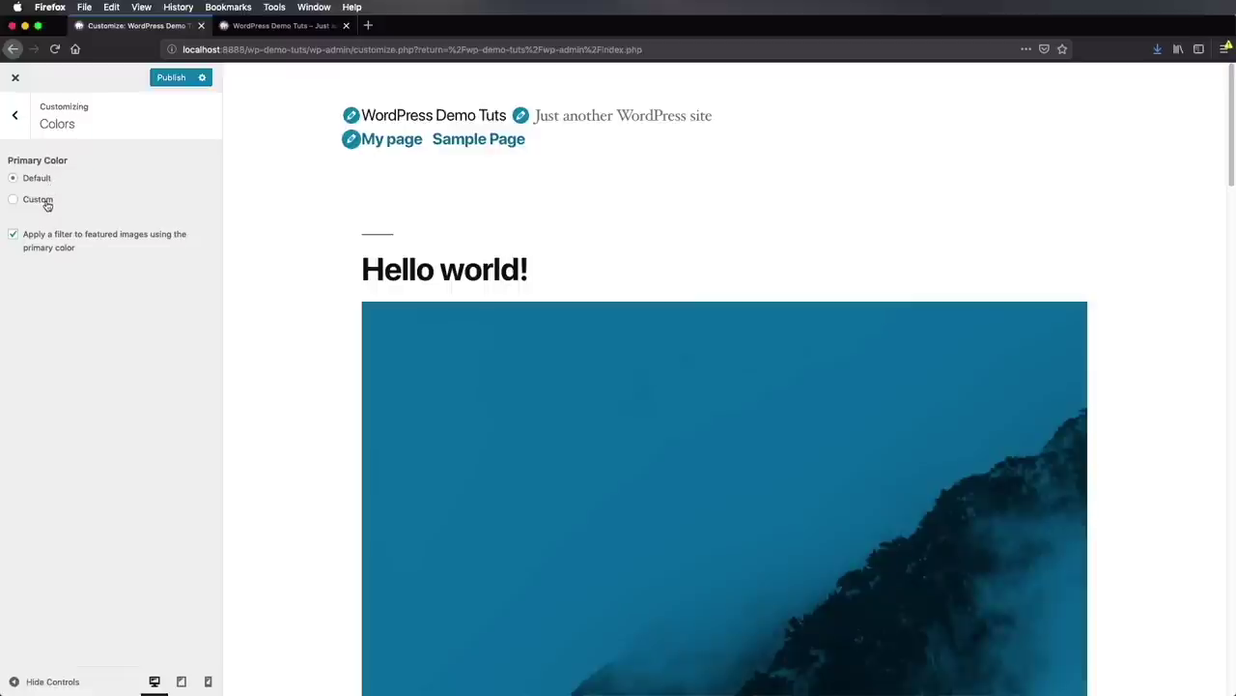
{"action": "left_click", "coordinate": [44, 199]}
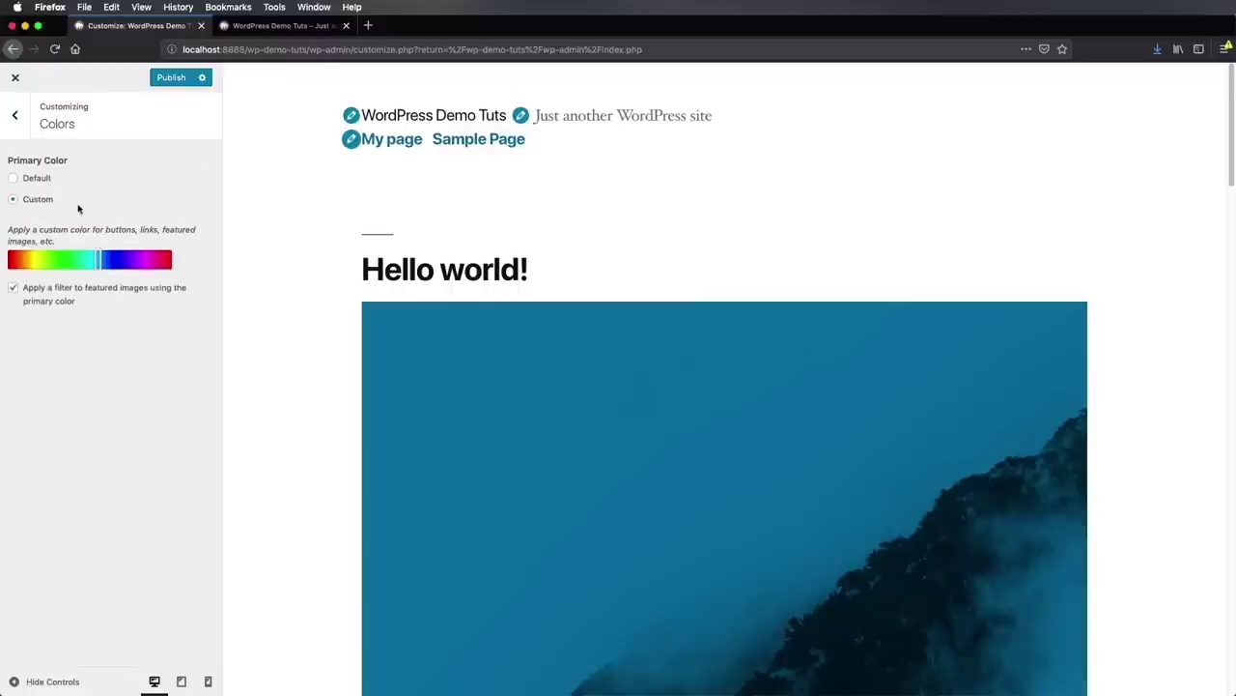
{"action": "left_click_drag", "start_coordinate": [100, 261], "coordinate": [41, 255]}
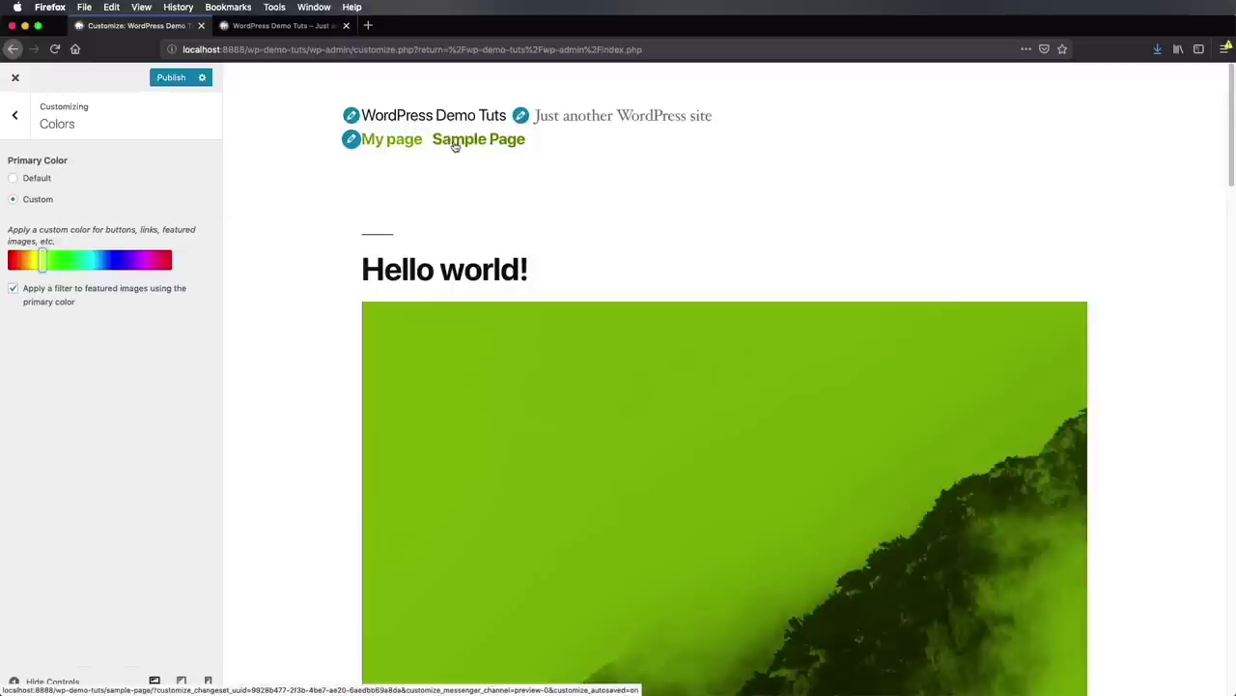
{"action": "scroll", "coordinate": [638, 259], "scroll_direction": "down", "scroll_amount": 2}
{"action": "scroll", "coordinate": [640, 262], "scroll_direction": "down", "scroll_amount": 3}
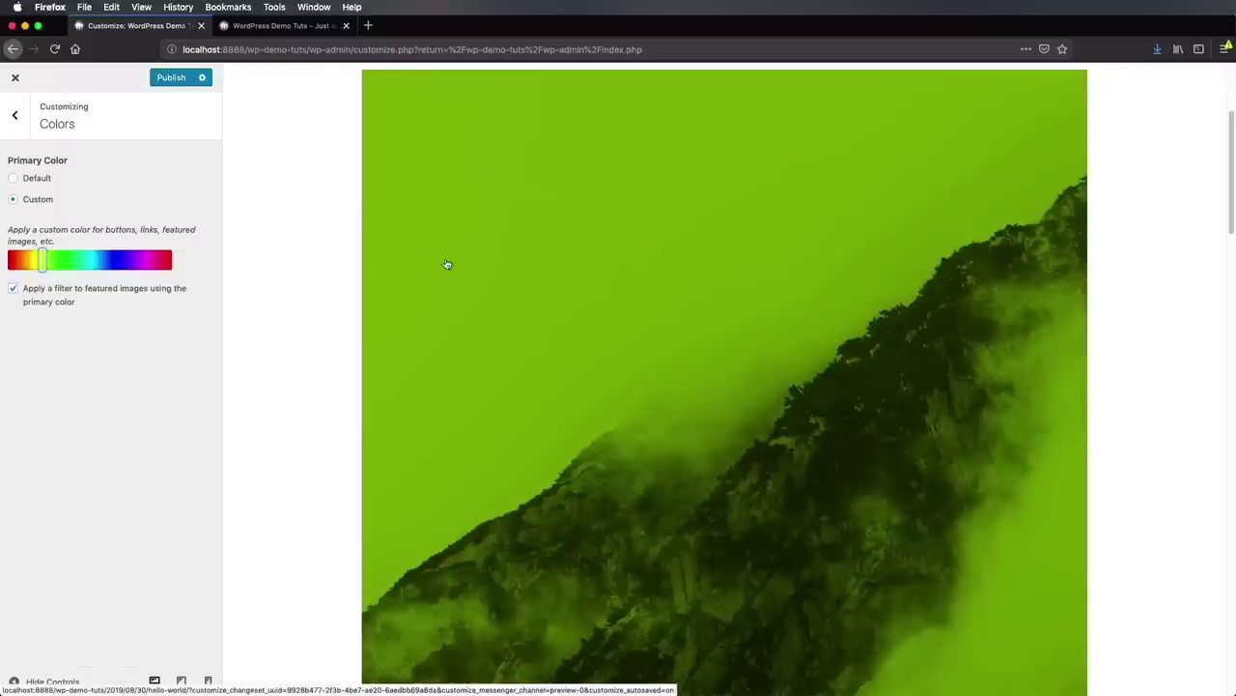
{"action": "scroll", "coordinate": [574, 243], "scroll_direction": "down", "scroll_amount": 8}
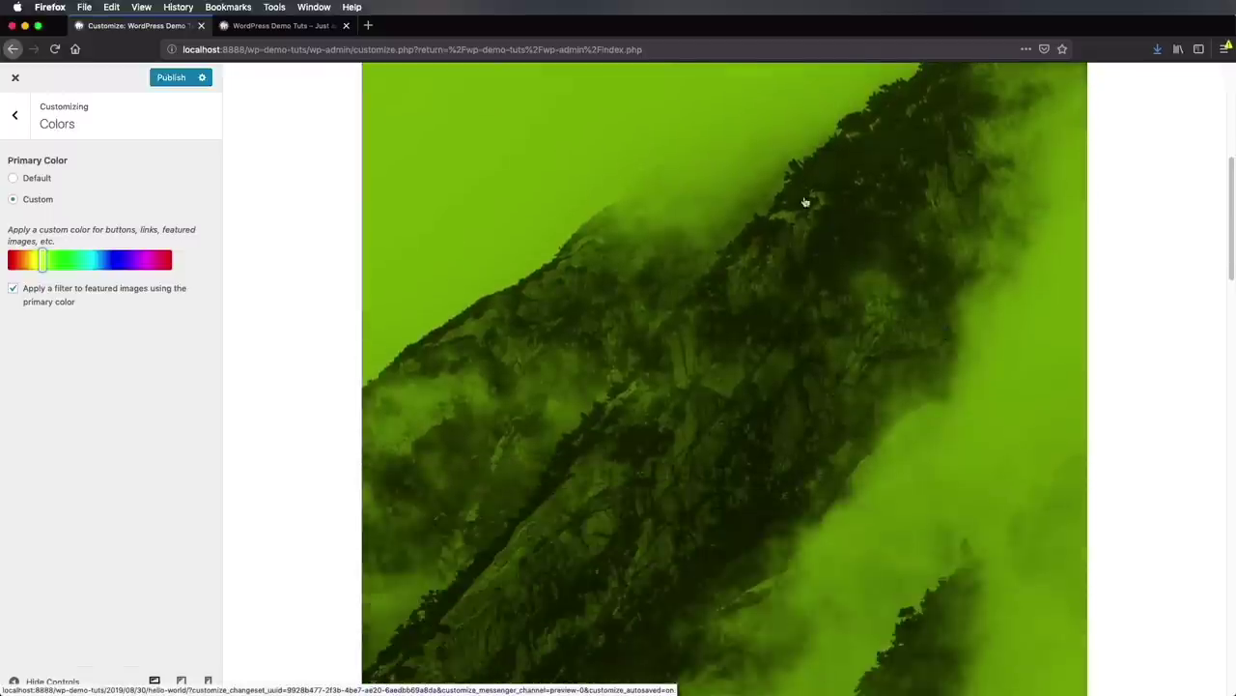
{"action": "scroll", "coordinate": [638, 442], "scroll_direction": "down", "scroll_amount": 6}
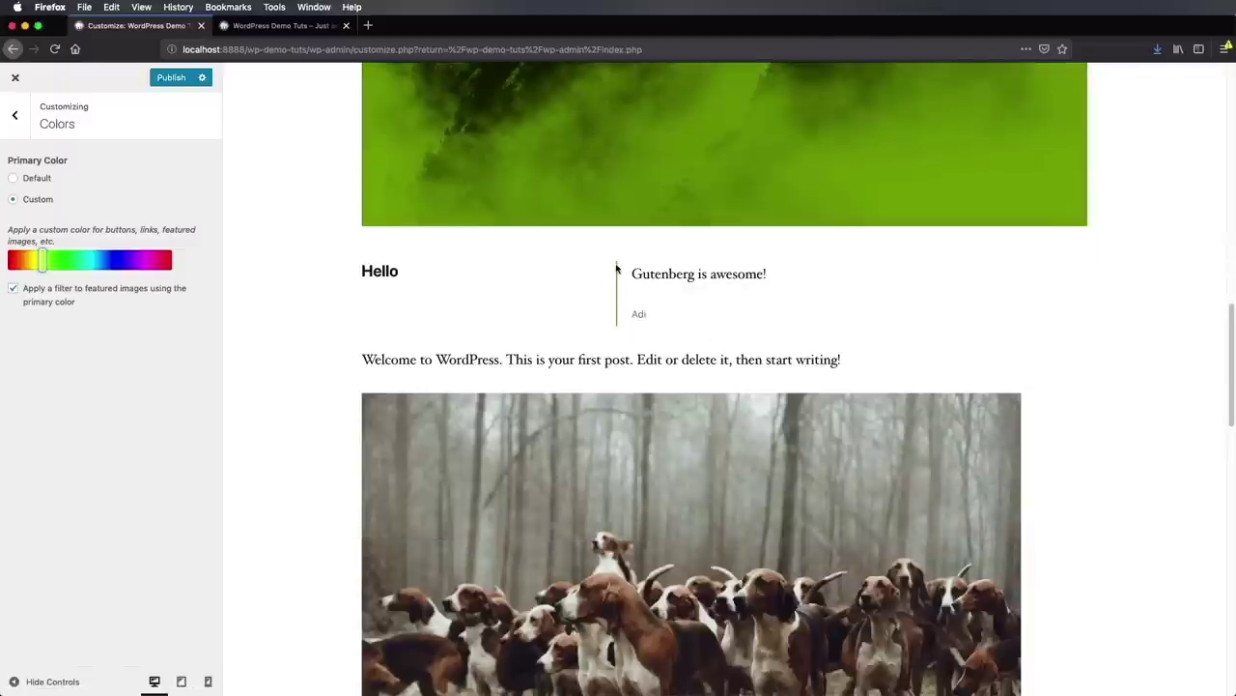
{"action": "left_click_drag", "start_coordinate": [42, 259], "coordinate": [74, 259]}
{"action": "scroll", "coordinate": [807, 290], "scroll_direction": "down", "scroll_amount": 1}
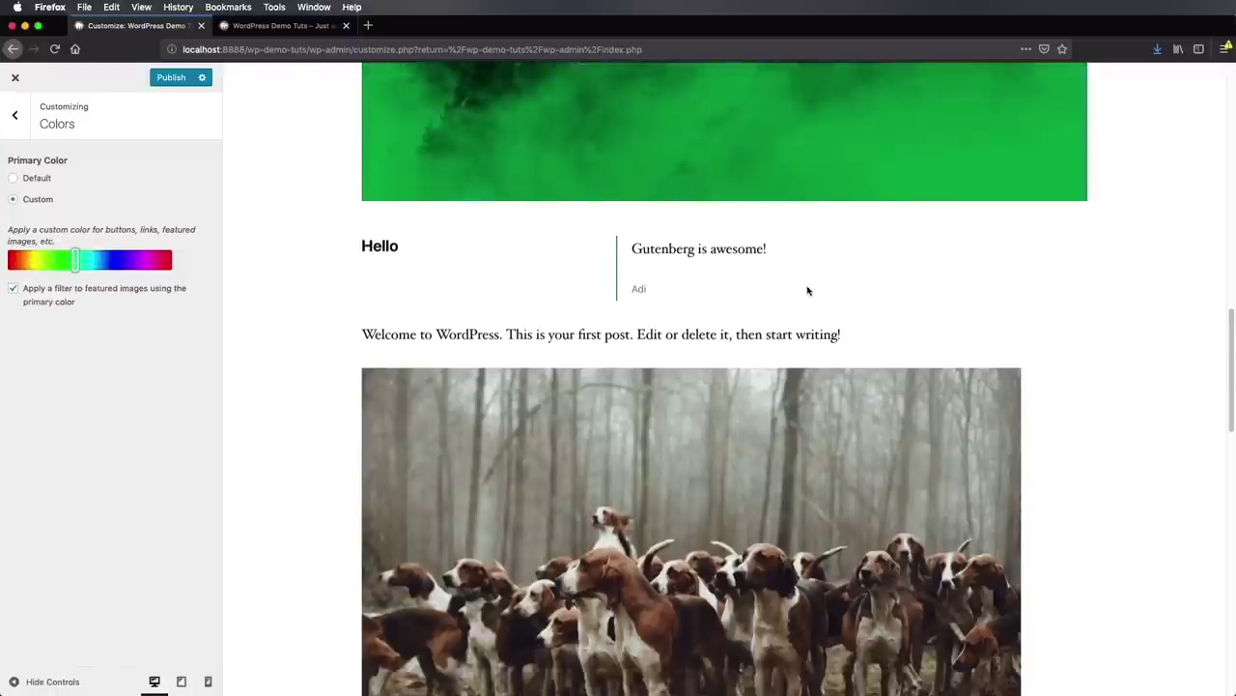
{"action": "scroll", "coordinate": [808, 290], "scroll_direction": "down", "scroll_amount": 10}
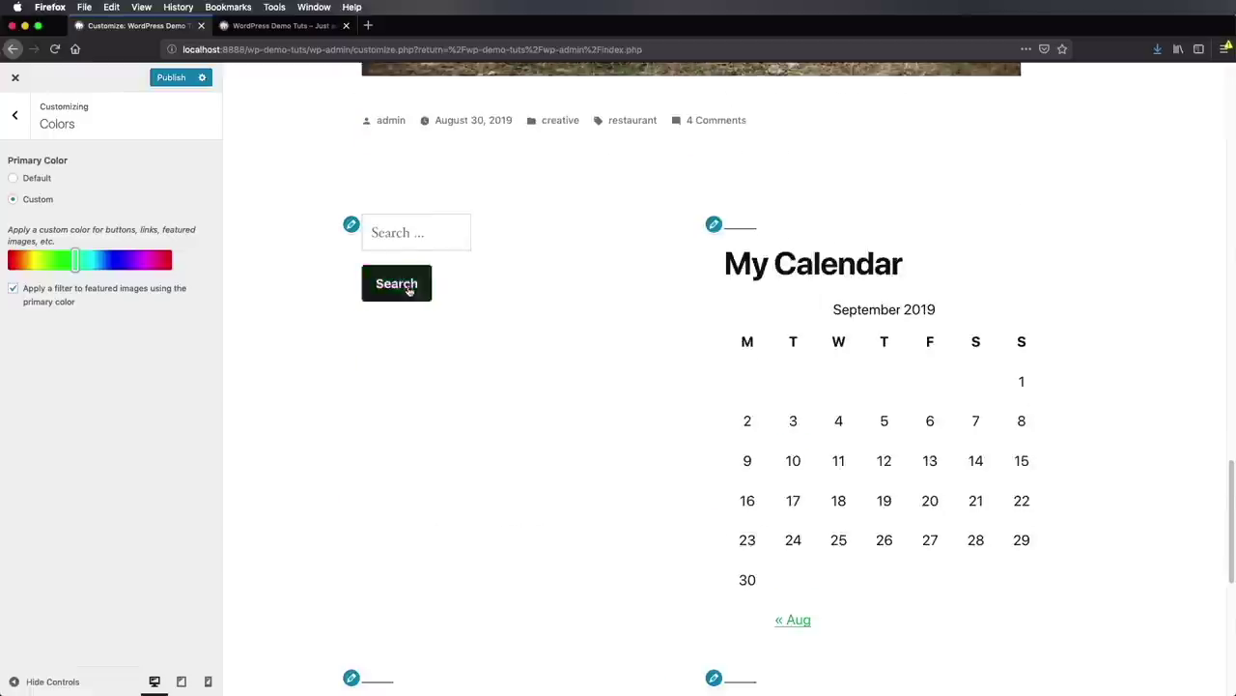
{"action": "scroll", "coordinate": [803, 444], "scroll_direction": "down", "scroll_amount": 8}
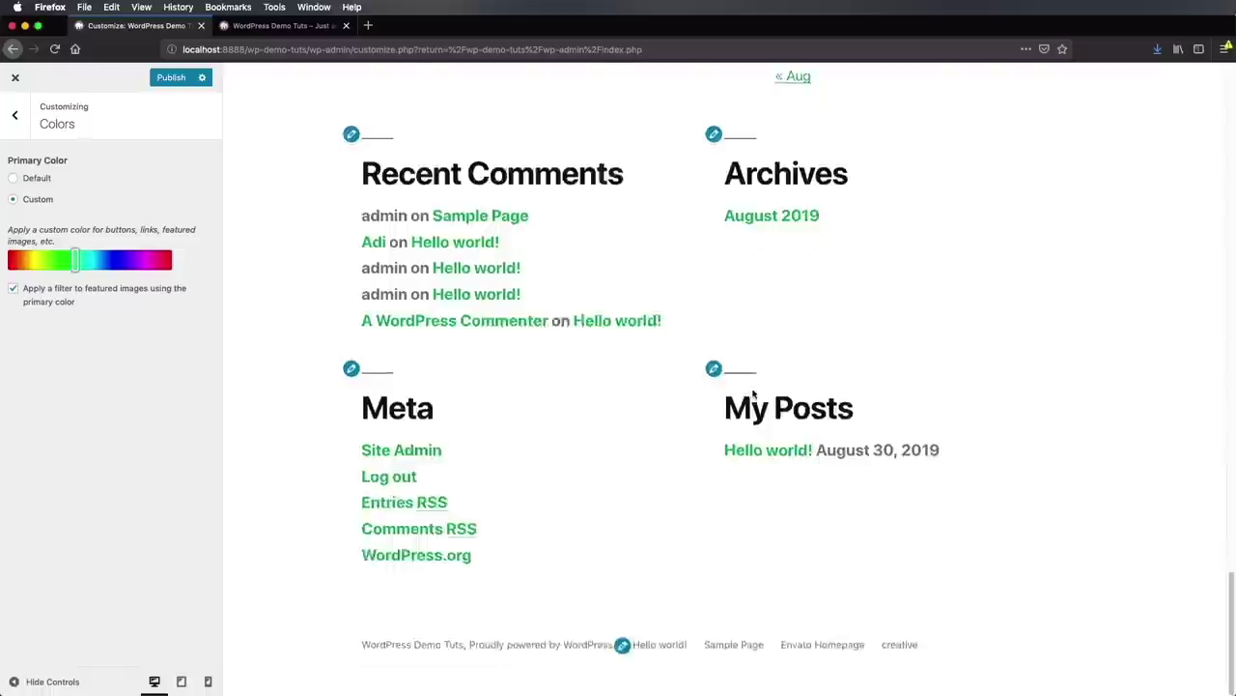
{"action": "scroll", "coordinate": [753, 394], "scroll_direction": "up", "scroll_amount": 20}
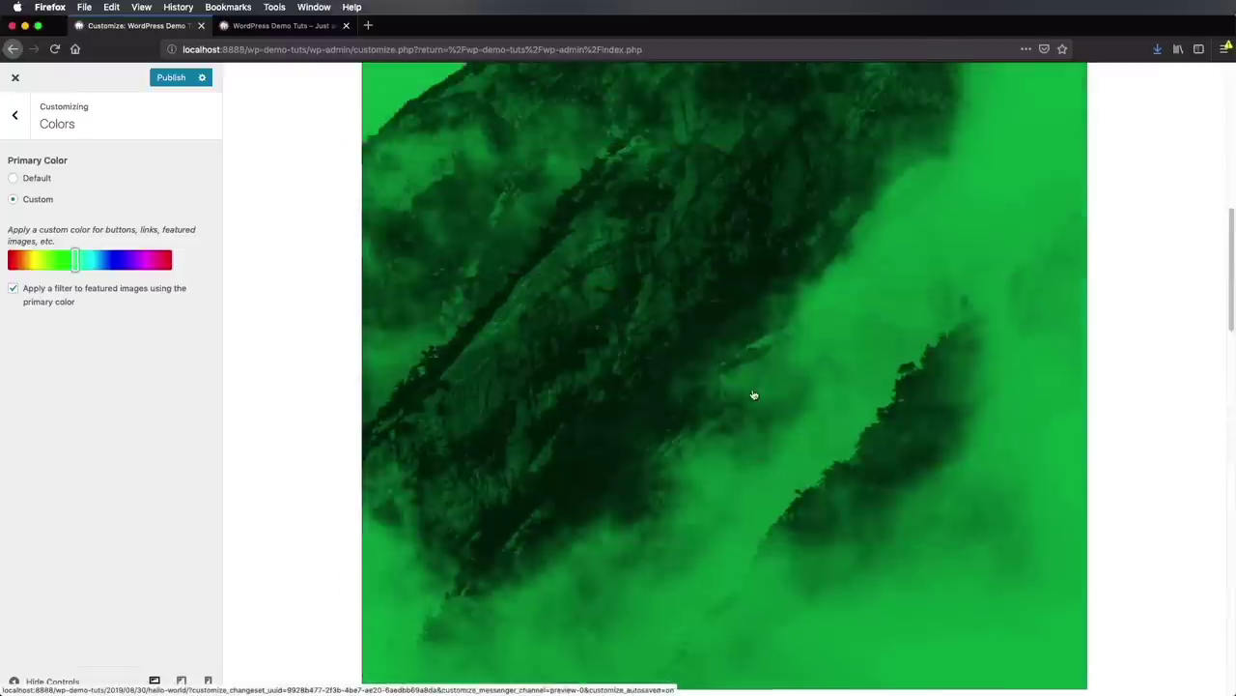
{"action": "scroll", "coordinate": [754, 395], "scroll_direction": "up", "scroll_amount": 5}
{"action": "scroll", "coordinate": [751, 395], "scroll_direction": "down", "scroll_amount": 5}
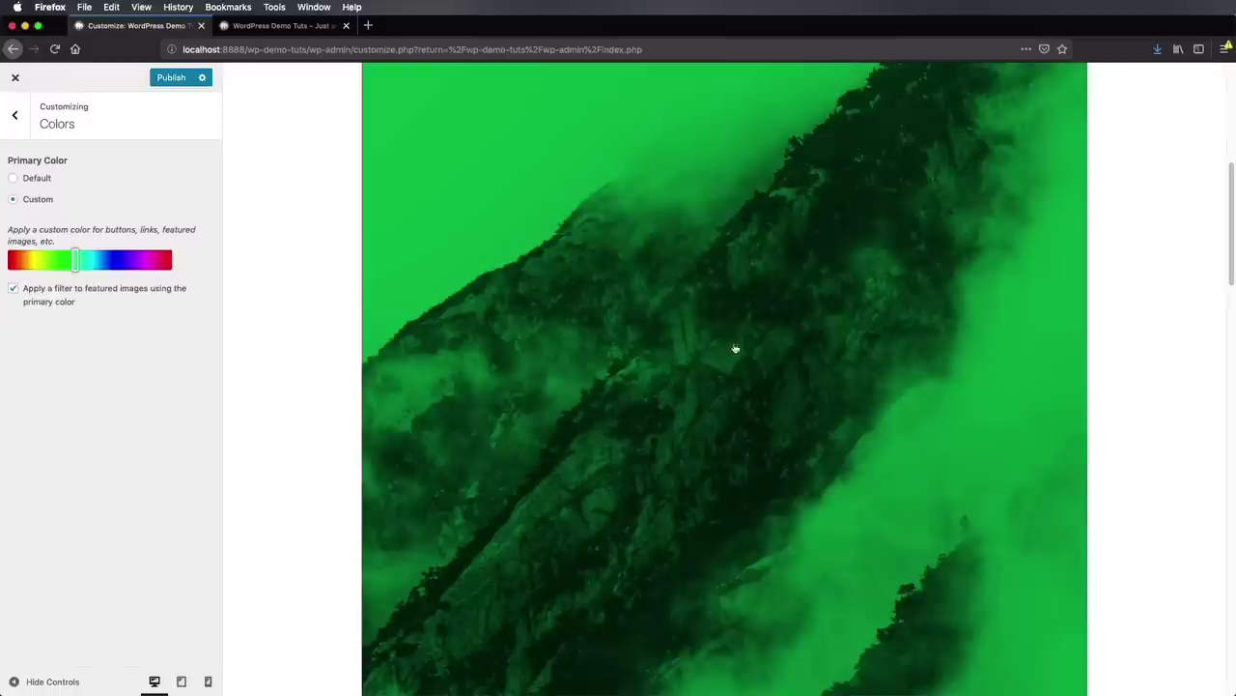
- Toggle the featured-image colour filter off and back on, then publish the colour changes
{"action": "left_click", "coordinate": [52, 292]}
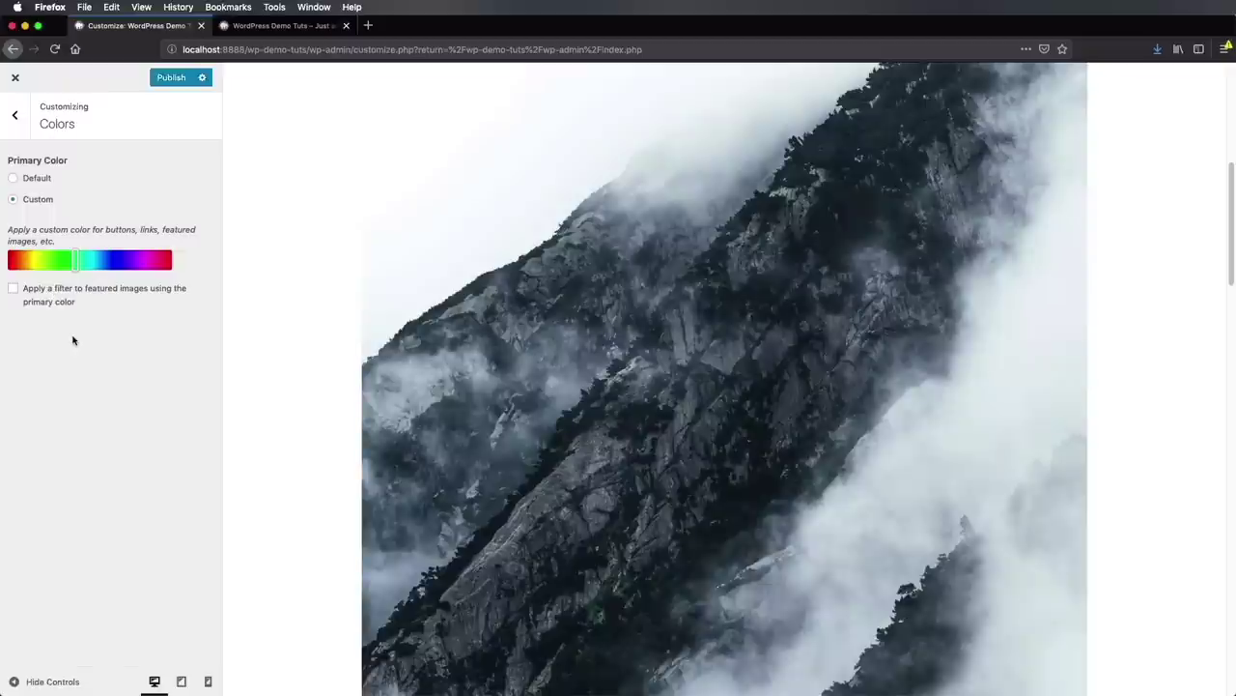
{"action": "left_click", "coordinate": [25, 303]}
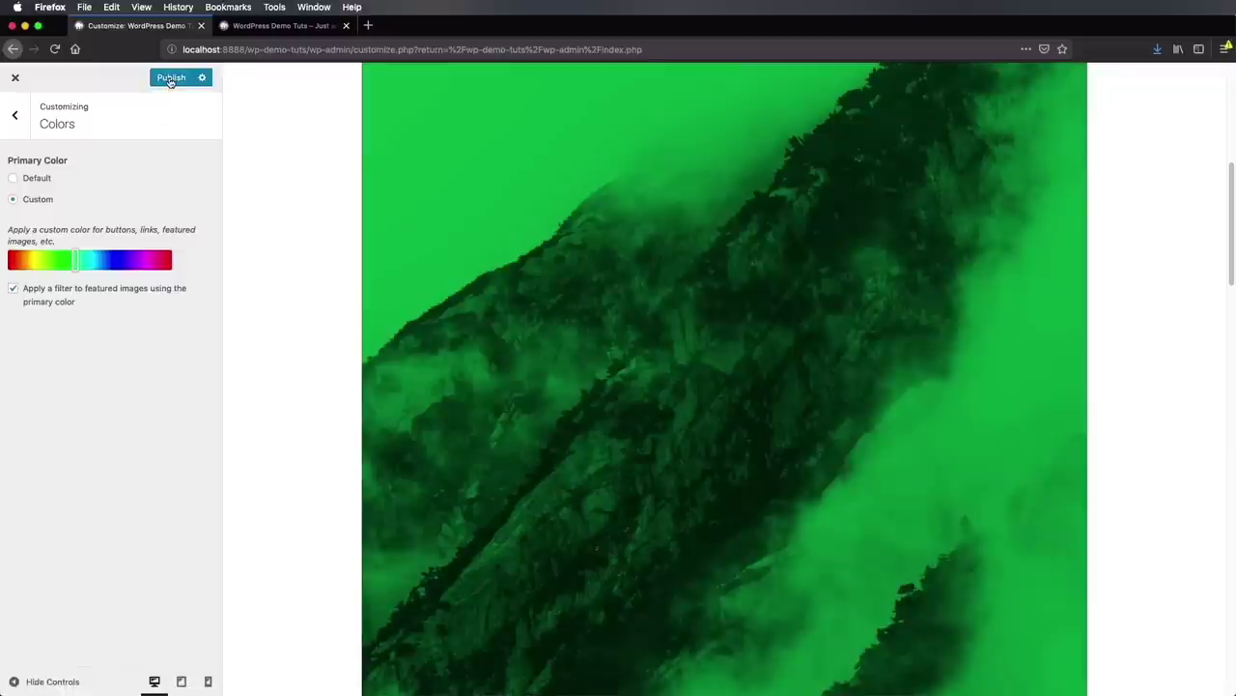
{"action": "left_click", "coordinate": [170, 78]}
- Reload the live site to confirm the green colours, then leave the Colors section
{"action": "left_click", "coordinate": [285, 26]}
{"action": "scroll", "coordinate": [212, 119], "scroll_direction": "up", "scroll_amount": 15}
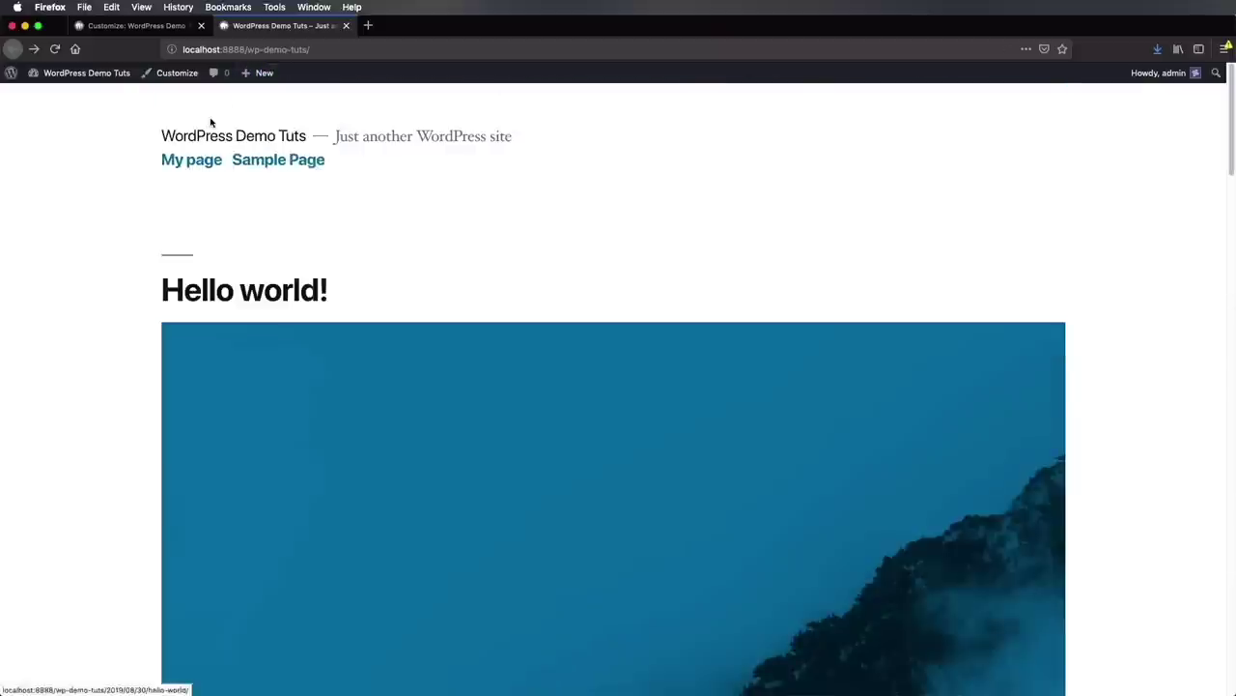
{"action": "key", "text": "super+r"}
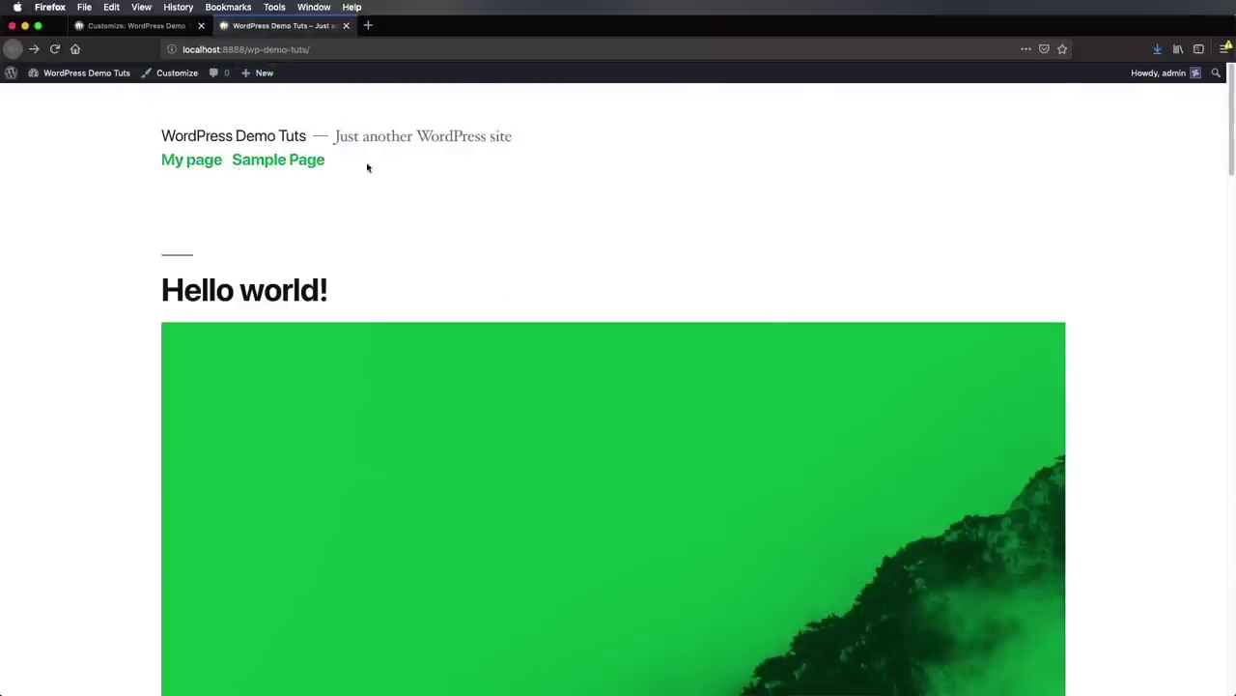
{"action": "scroll", "coordinate": [721, 360], "scroll_direction": "down", "scroll_amount": 10}
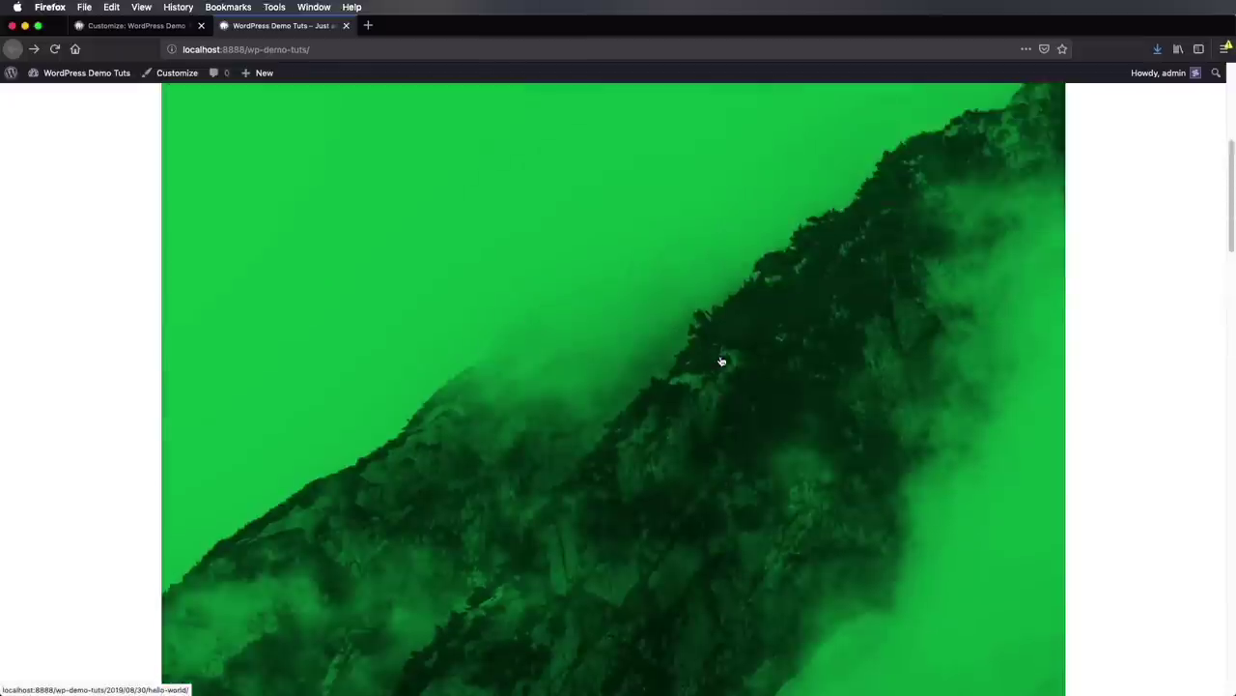
{"action": "left_click", "coordinate": [135, 25]}
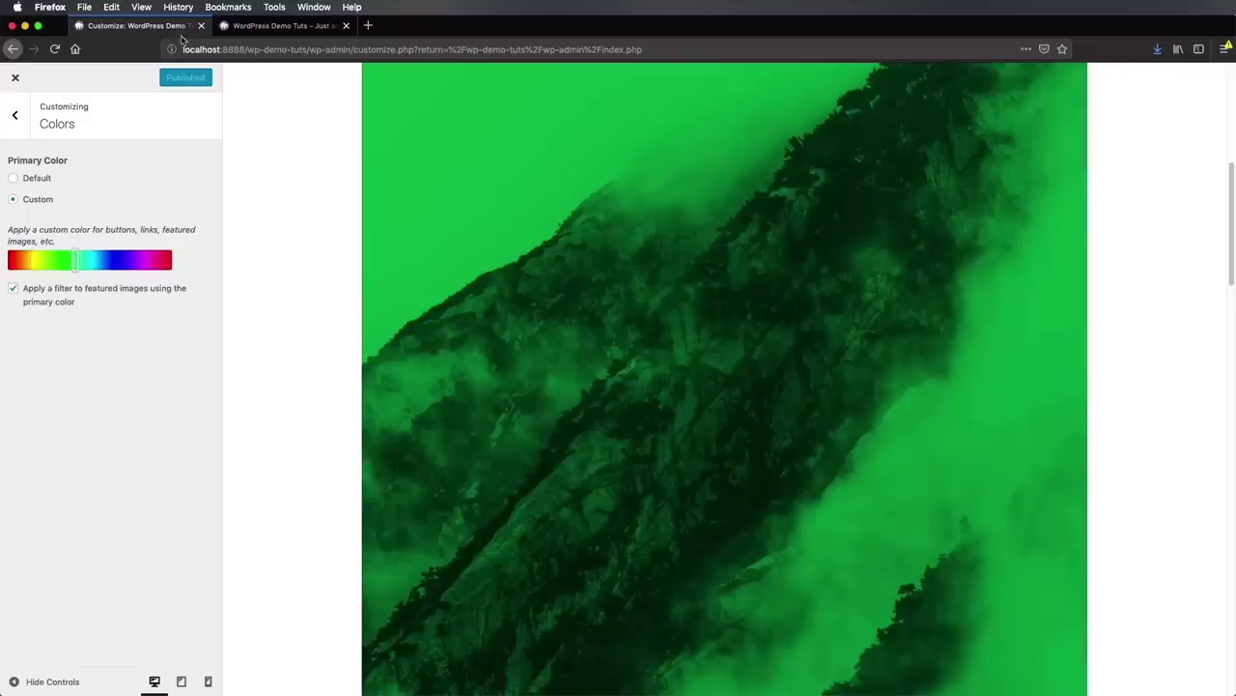
{"action": "left_click", "coordinate": [14, 118]}
- Assign My menu to the Primary location as well as the footer and publish
{"action": "left_click", "coordinate": [105, 274]}
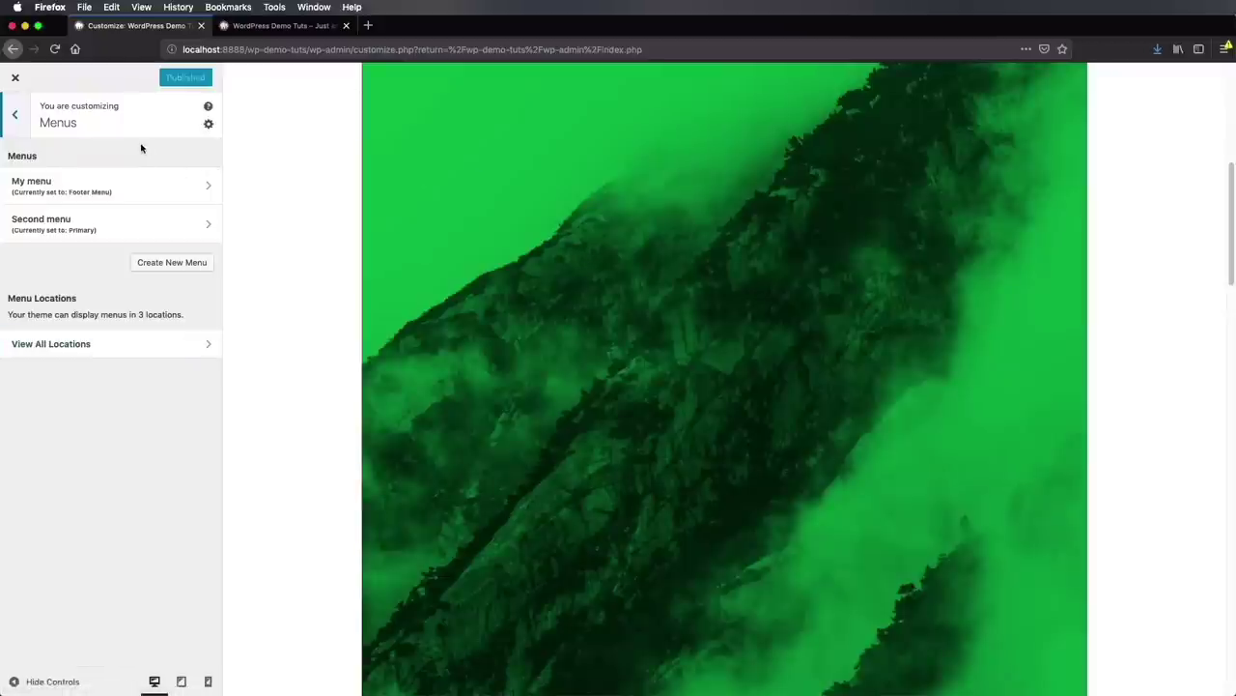
{"action": "left_click", "coordinate": [174, 262]}
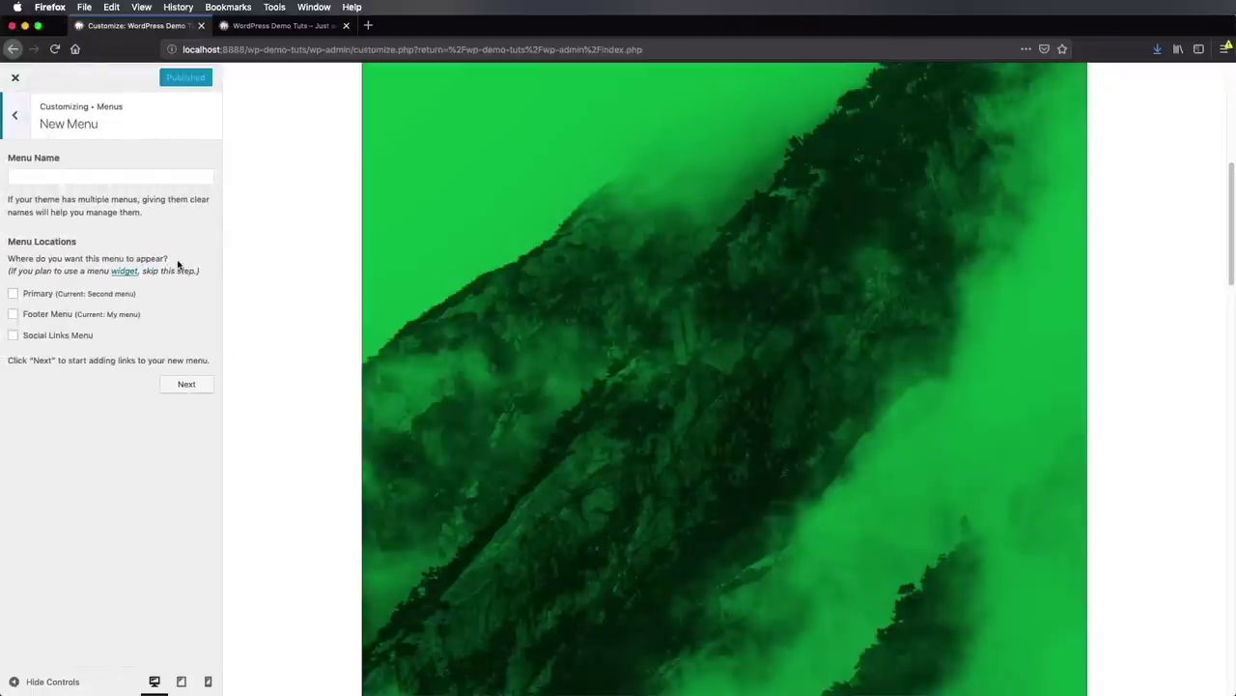
{"action": "left_click", "coordinate": [18, 133]}
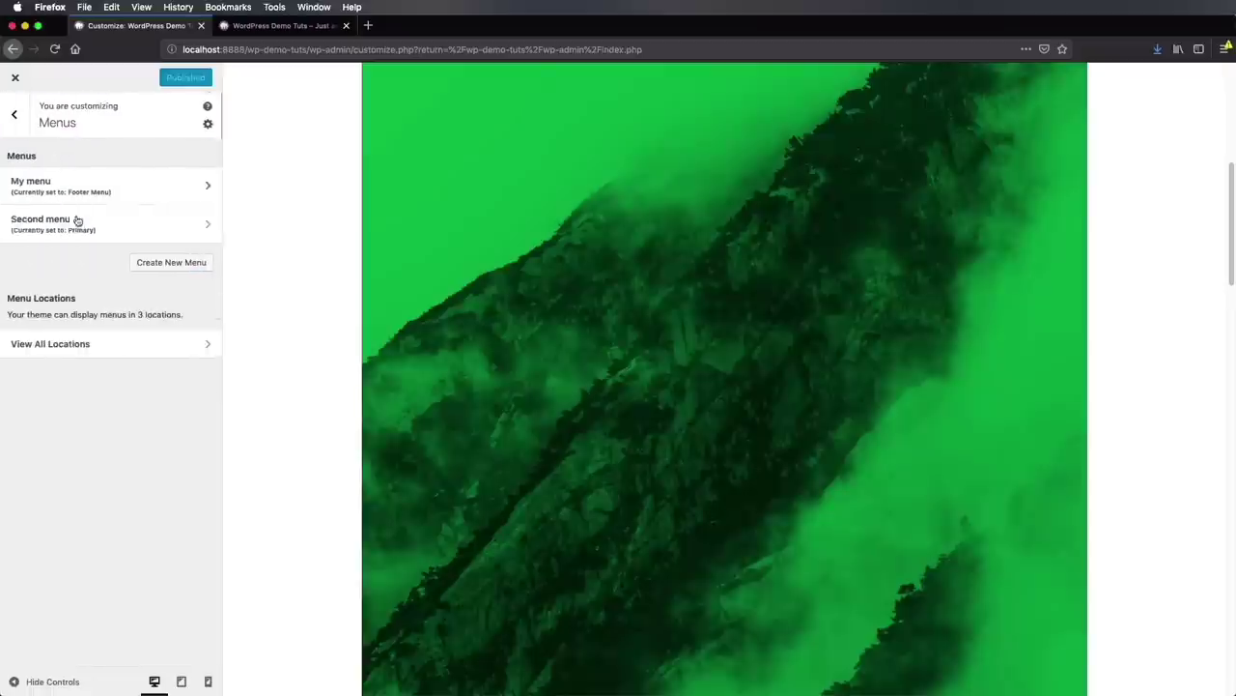
{"action": "left_click", "coordinate": [118, 190]}
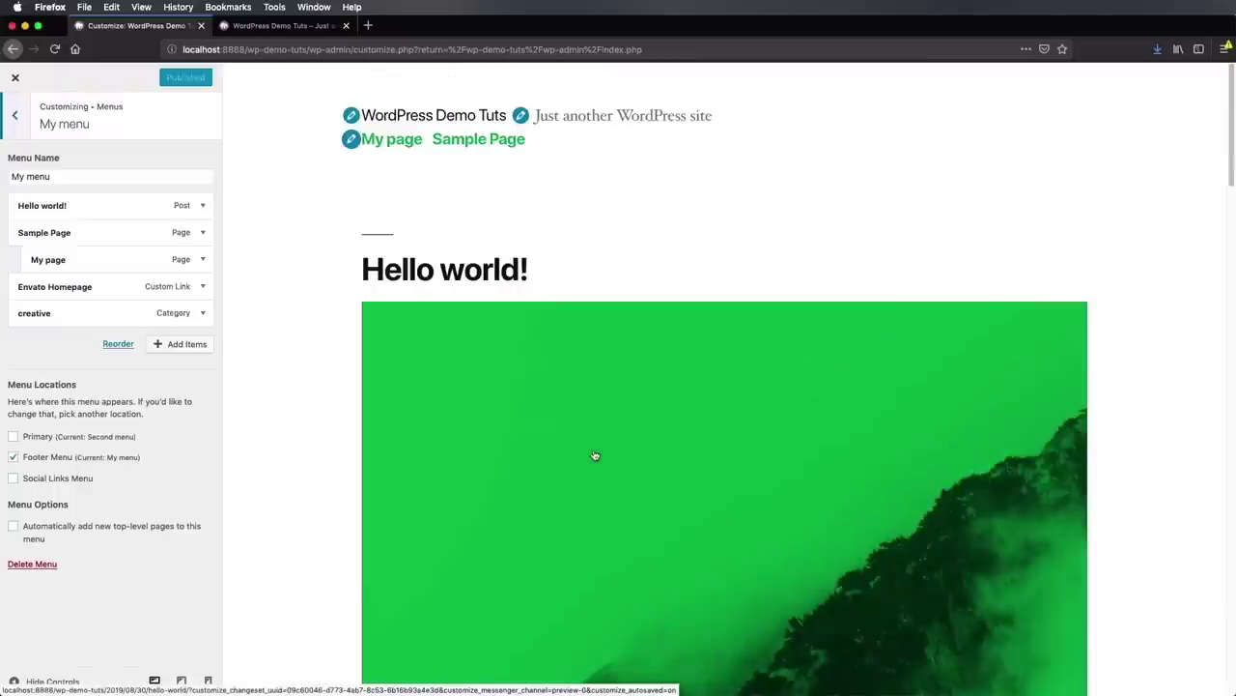
{"action": "left_click", "coordinate": [49, 441]}
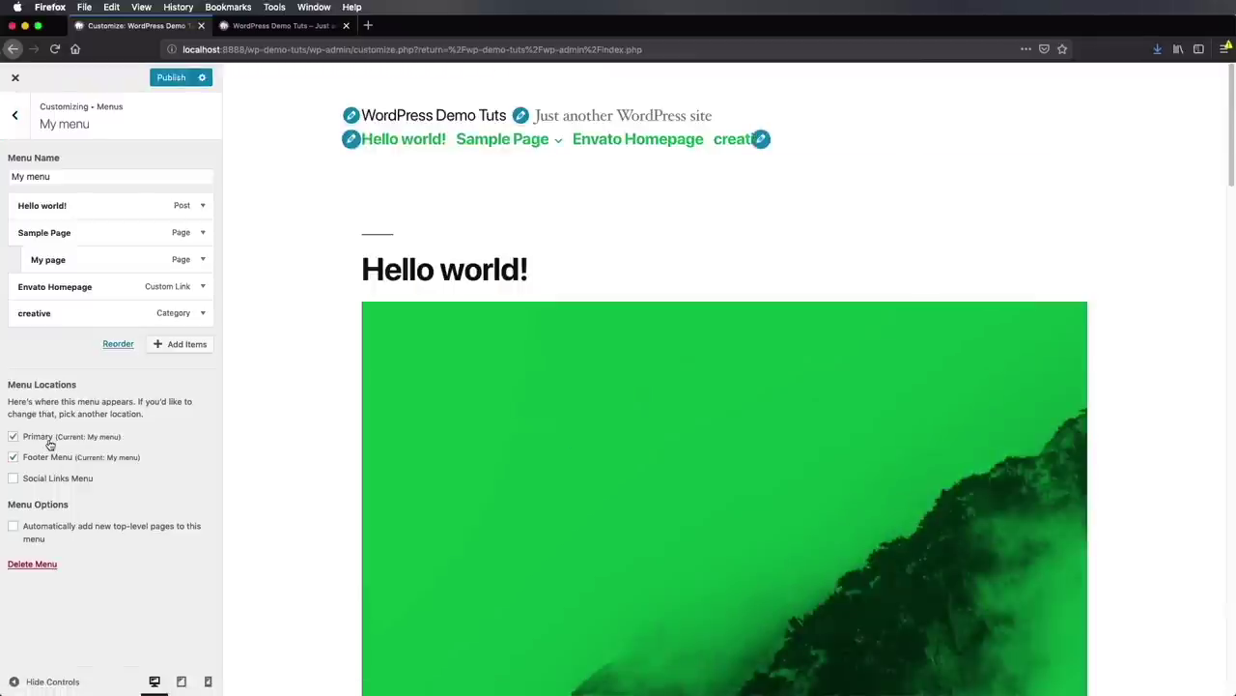
{"action": "mouse_move", "coordinate": [484, 192]}
{"action": "left_click", "coordinate": [174, 77]}
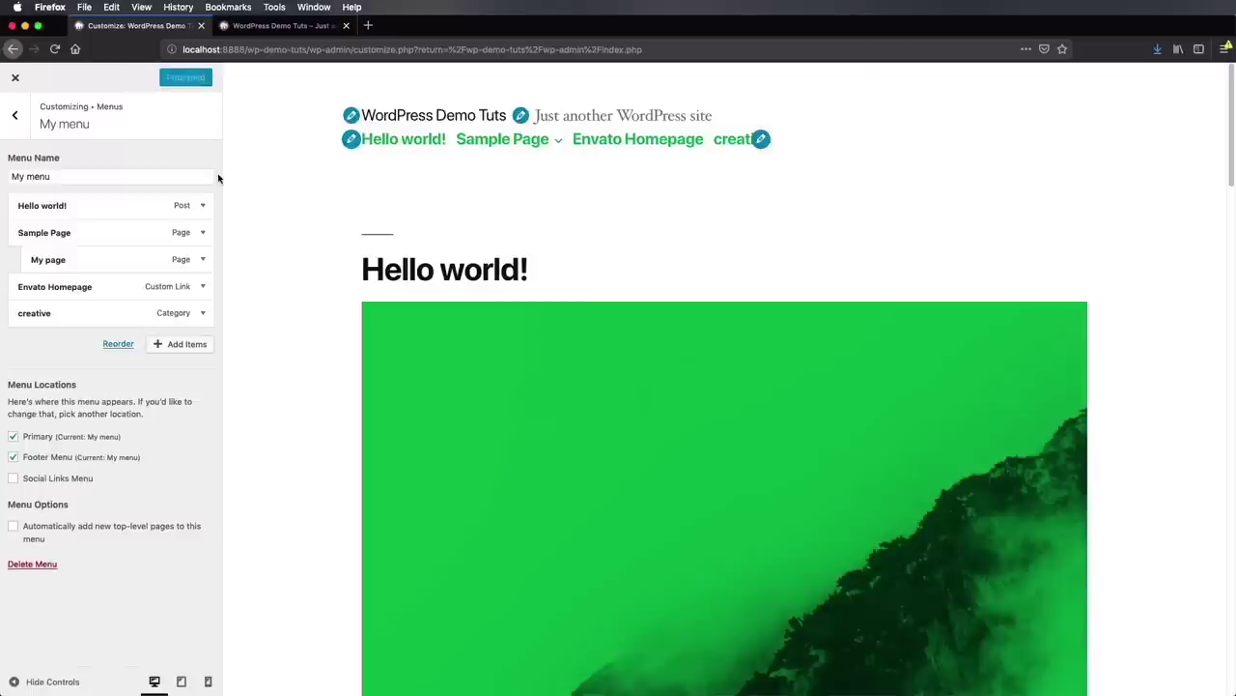
- Review the View All Locations overview of menu assignments, then return to the menus list
{"action": "left_click", "coordinate": [15, 114]}
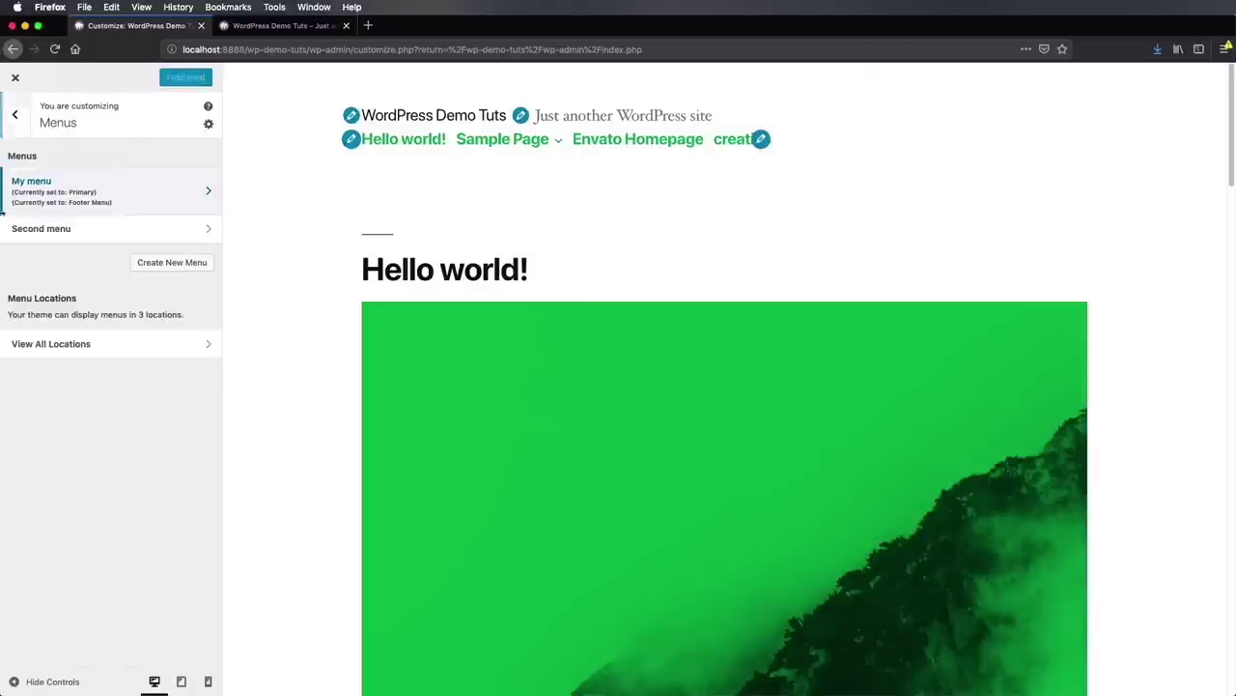
{"action": "left_click", "coordinate": [147, 356]}
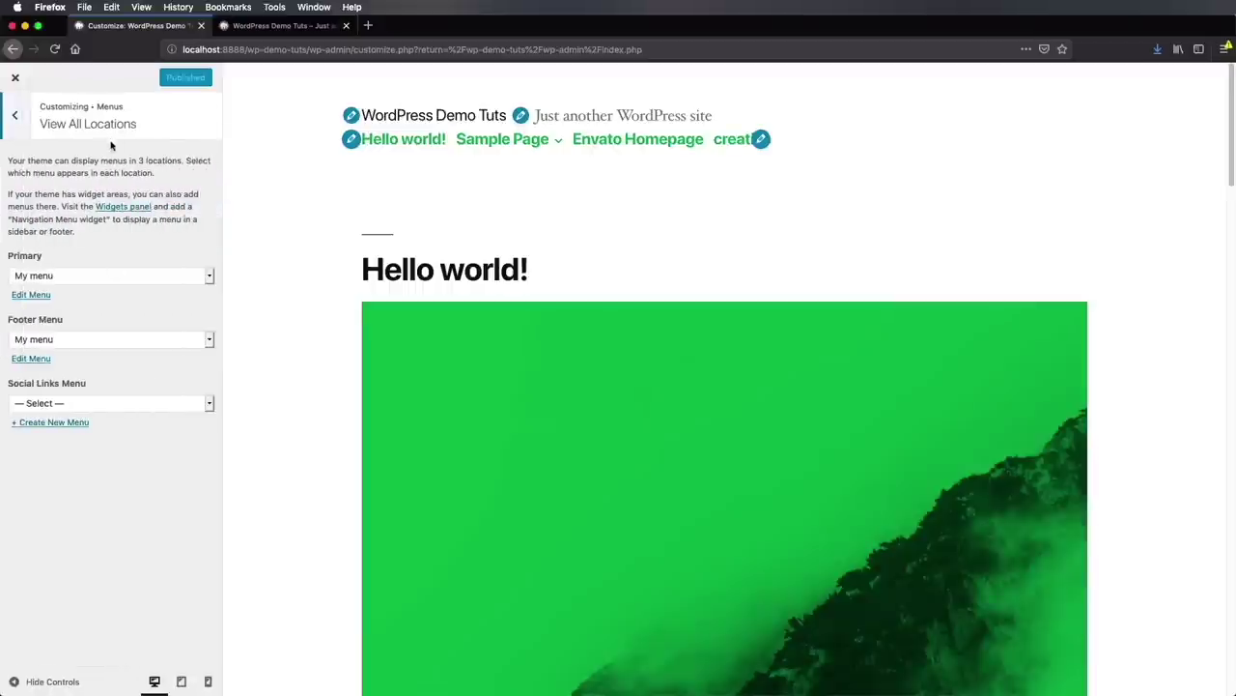
{"action": "left_click", "coordinate": [17, 119]}
{"action": "left_click", "coordinate": [118, 345]}
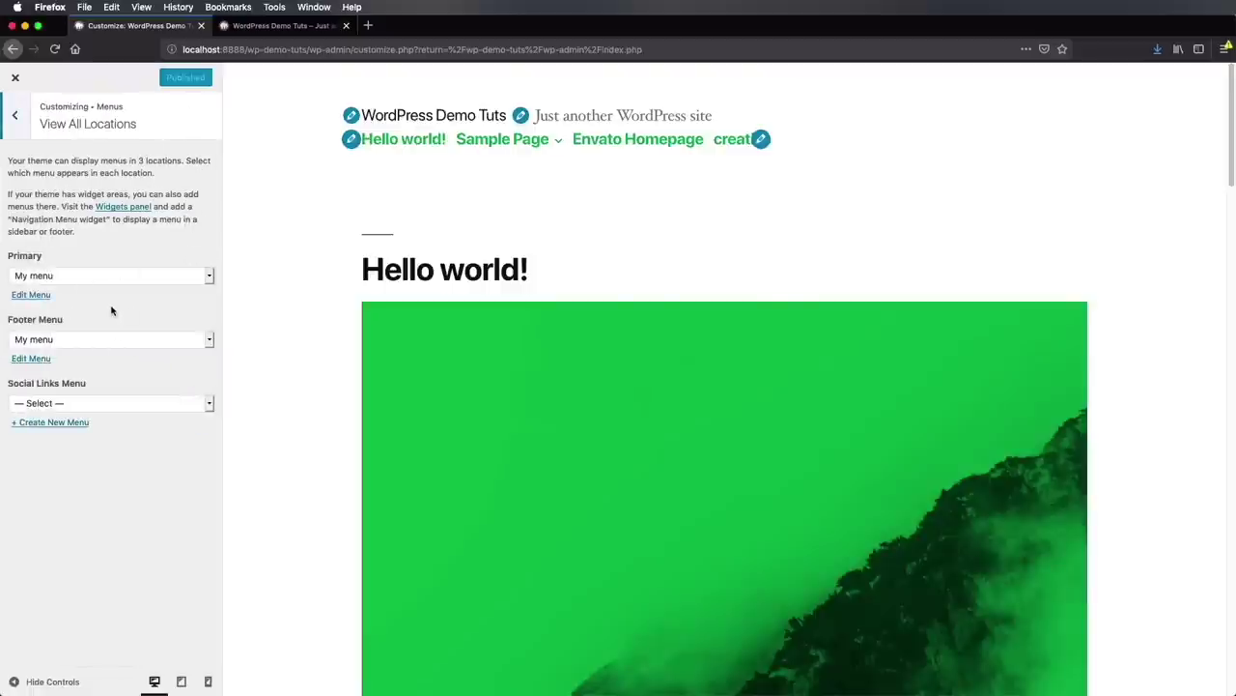
{"action": "left_click", "coordinate": [16, 118]}
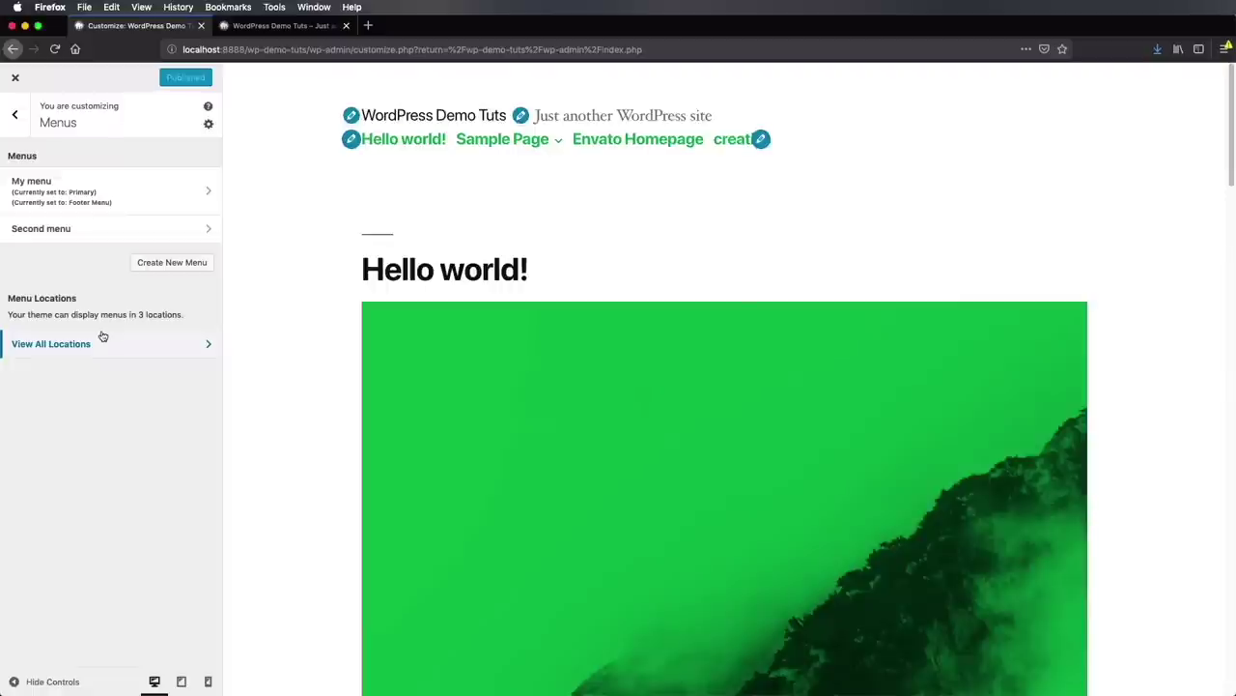
- Open the Footer widget area and remove the Calendar widget
{"action": "left_click", "coordinate": [15, 116]}
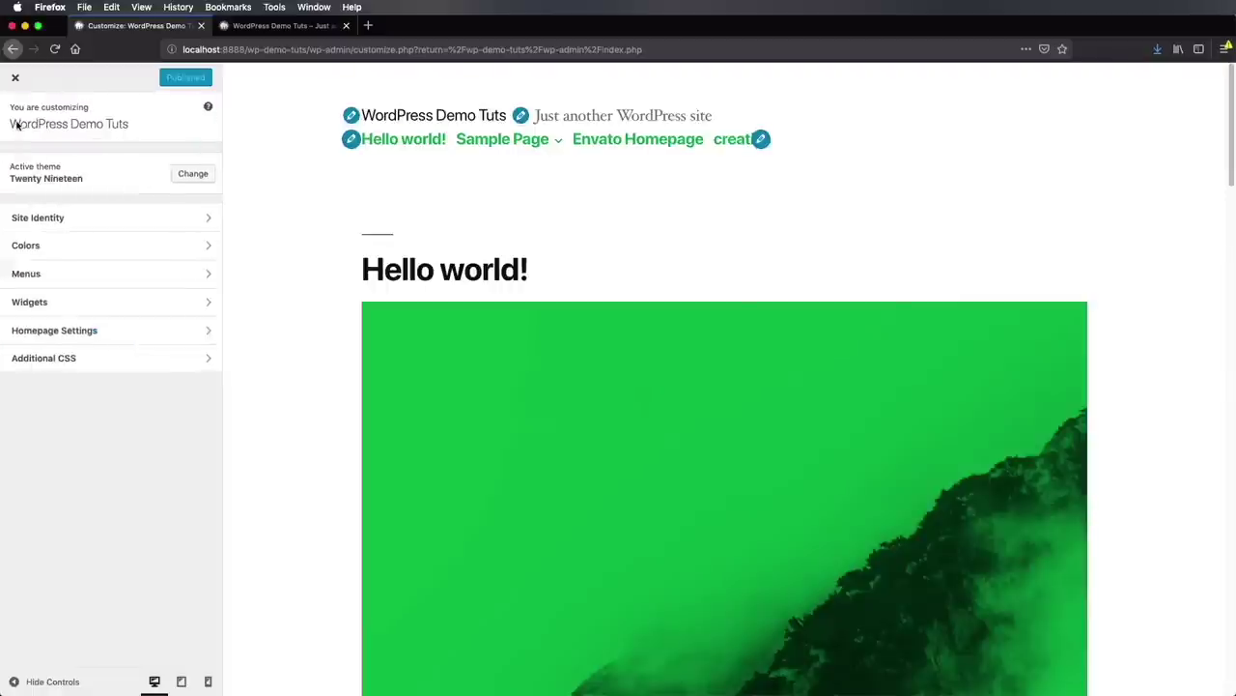
{"action": "left_click", "coordinate": [97, 301]}
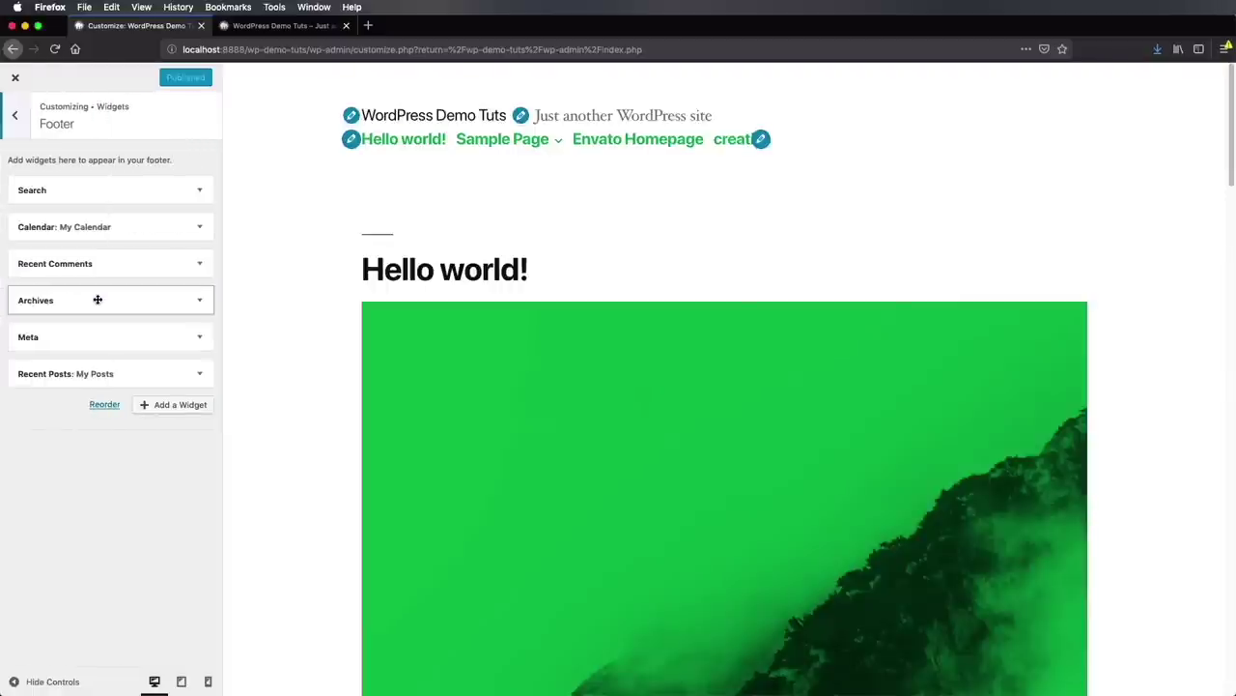
{"action": "scroll", "coordinate": [670, 300], "scroll_direction": "down", "scroll_amount": 15}
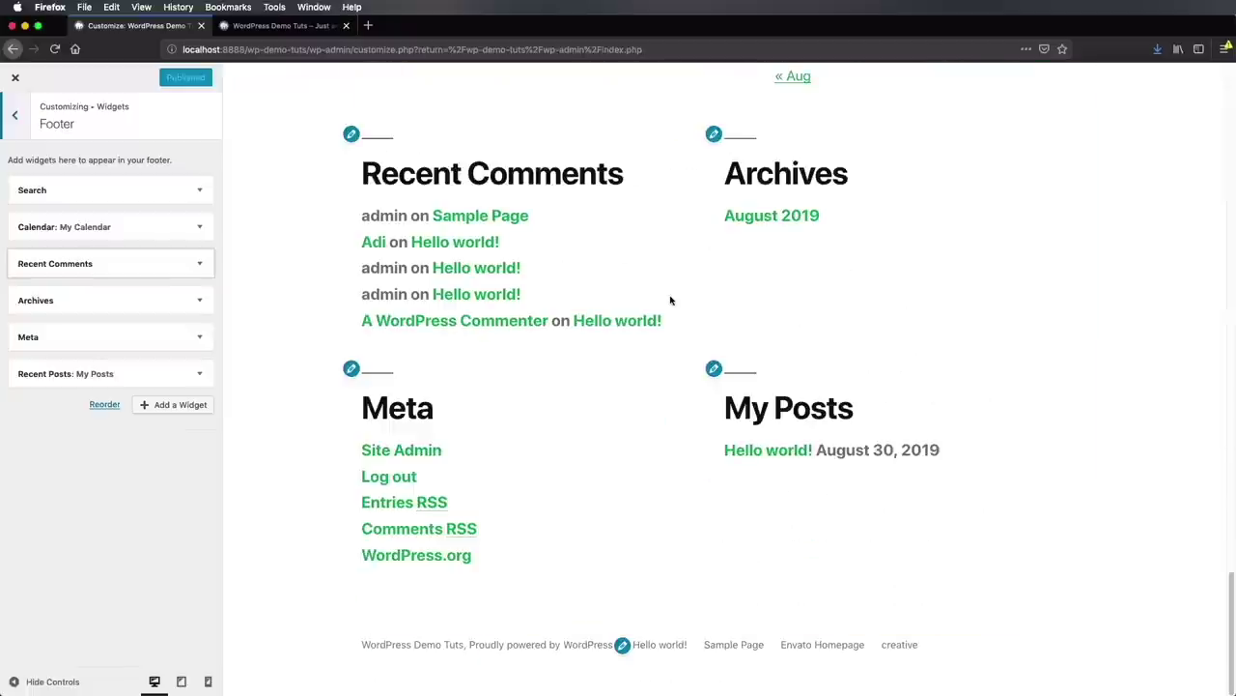
{"action": "scroll", "coordinate": [670, 300], "scroll_direction": "up", "scroll_amount": 3}
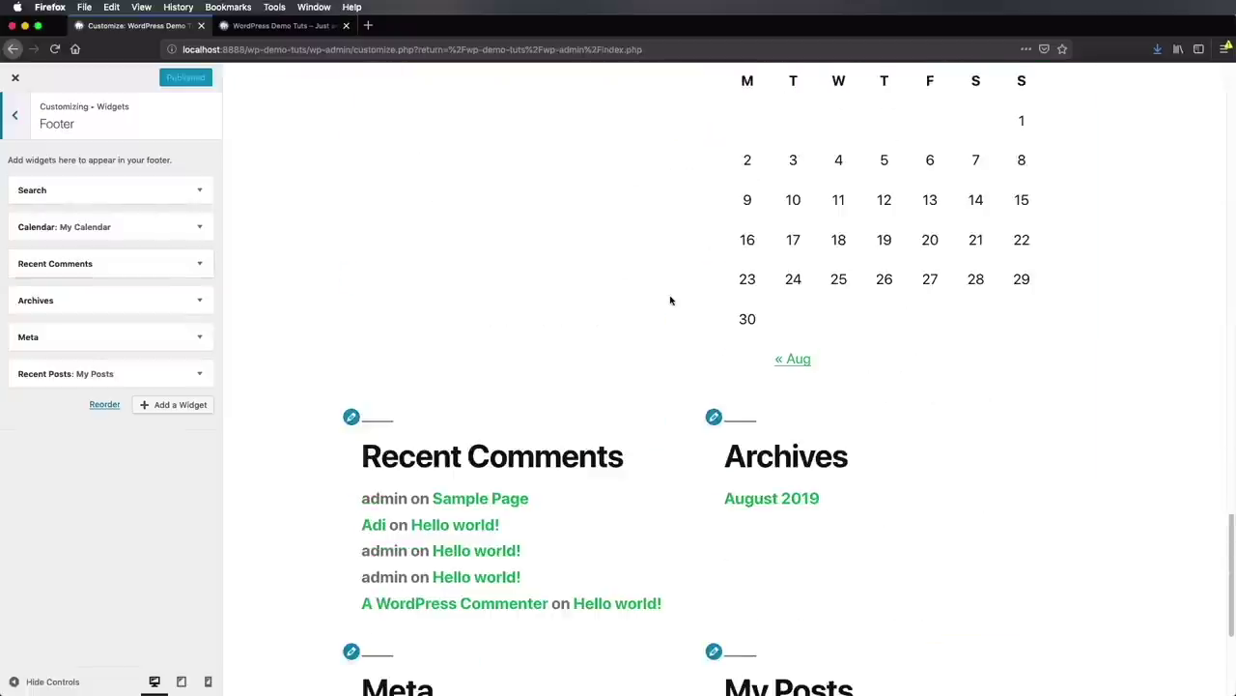
{"action": "scroll", "coordinate": [670, 300], "scroll_direction": "down", "scroll_amount": 2}
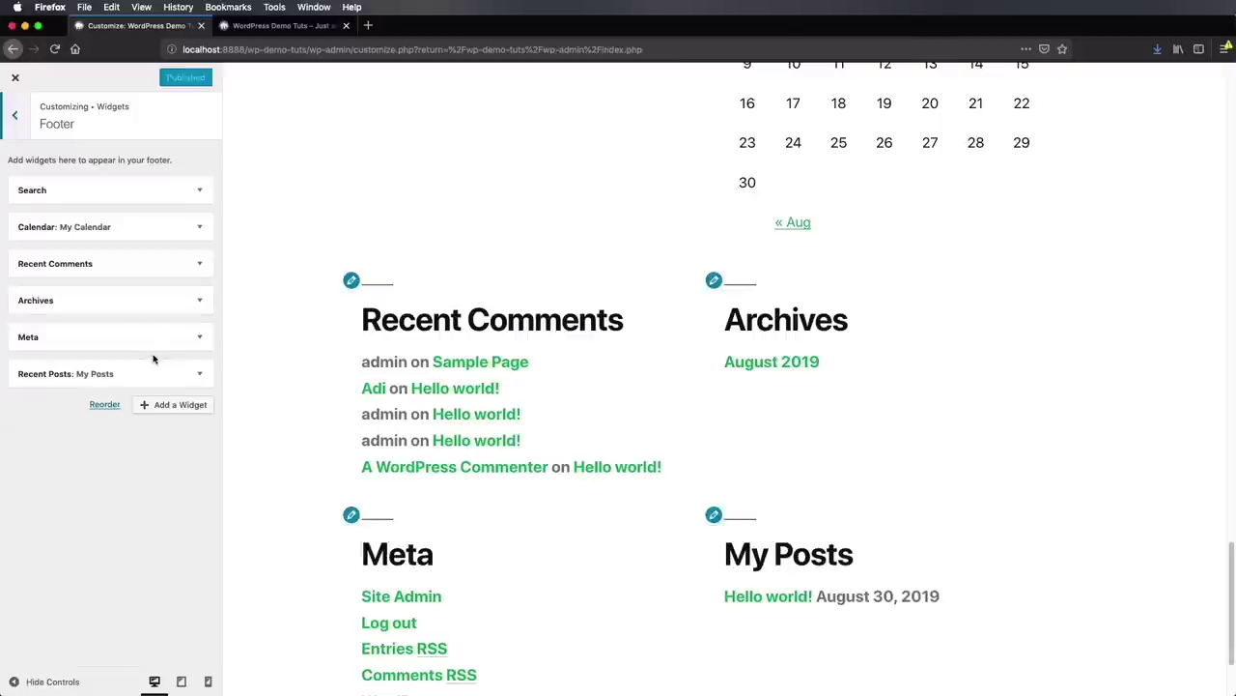
{"action": "left_click", "coordinate": [179, 229]}
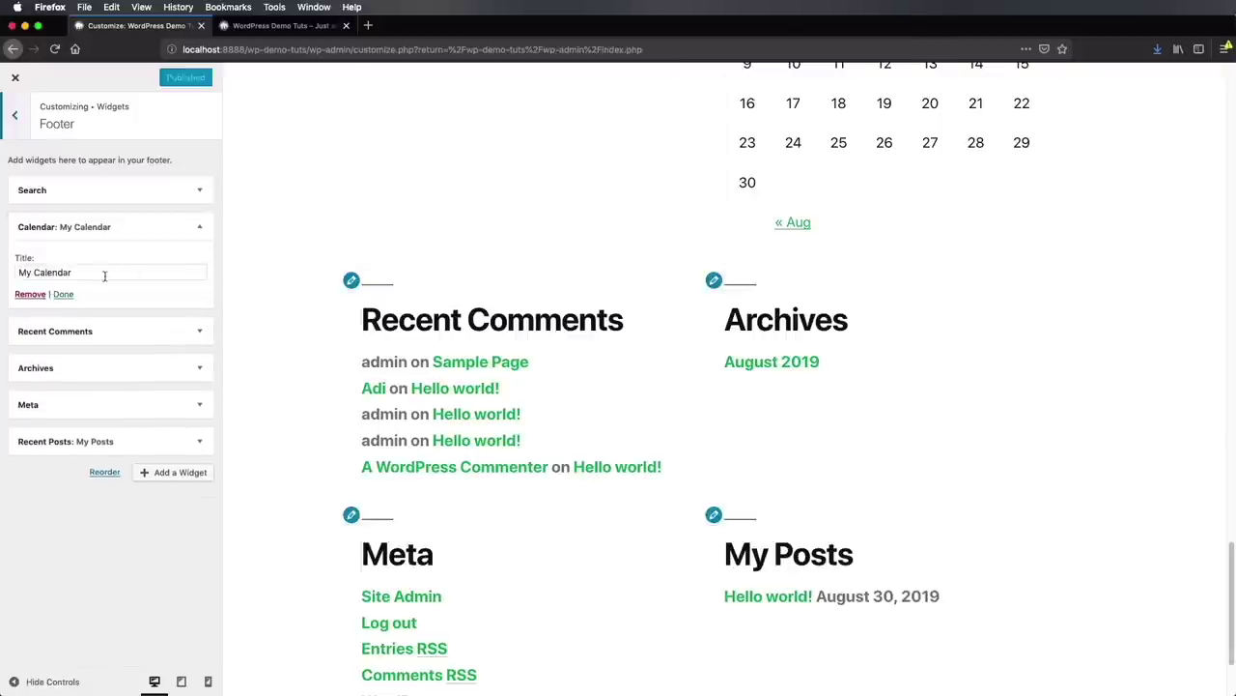
{"action": "left_click", "coordinate": [27, 291]}
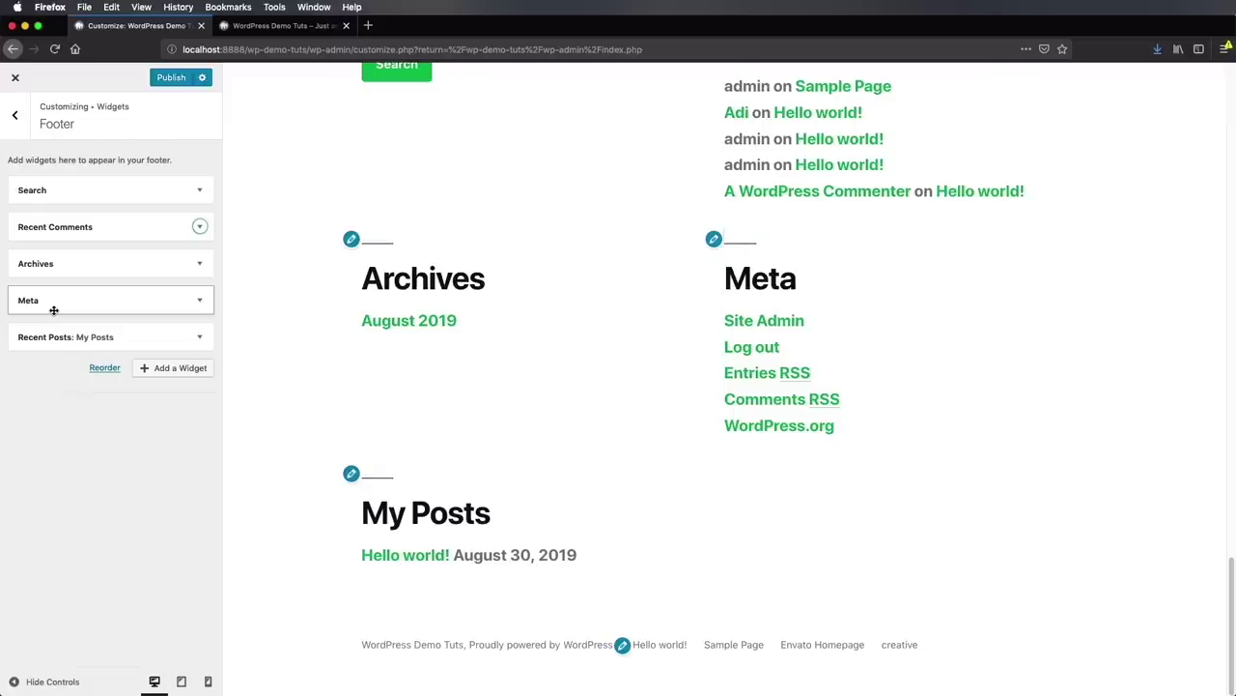
- Move Search below Recent Comments and Archives above Search in the footer widgets
{"action": "left_click_drag", "start_coordinate": [78, 190], "coordinate": [81, 229]}
{"action": "left_click", "coordinate": [81, 230]}
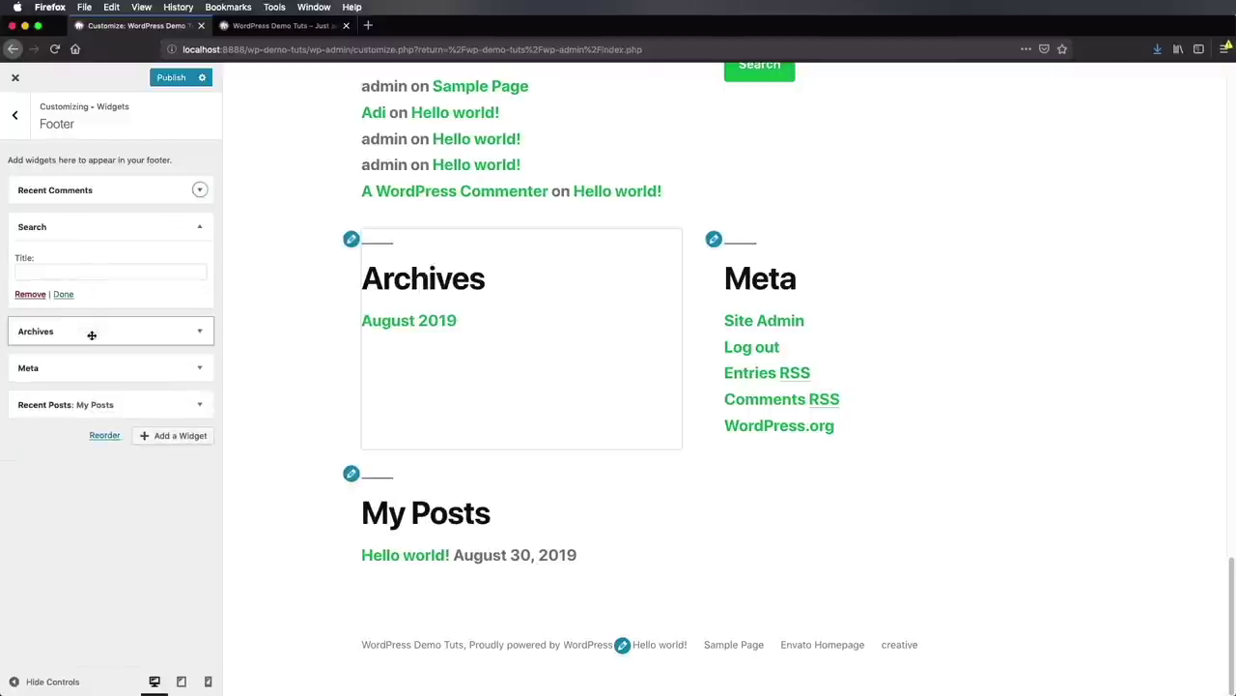
{"action": "left_click_drag", "start_coordinate": [92, 334], "coordinate": [91, 232]}
{"action": "left_click", "coordinate": [91, 228]}
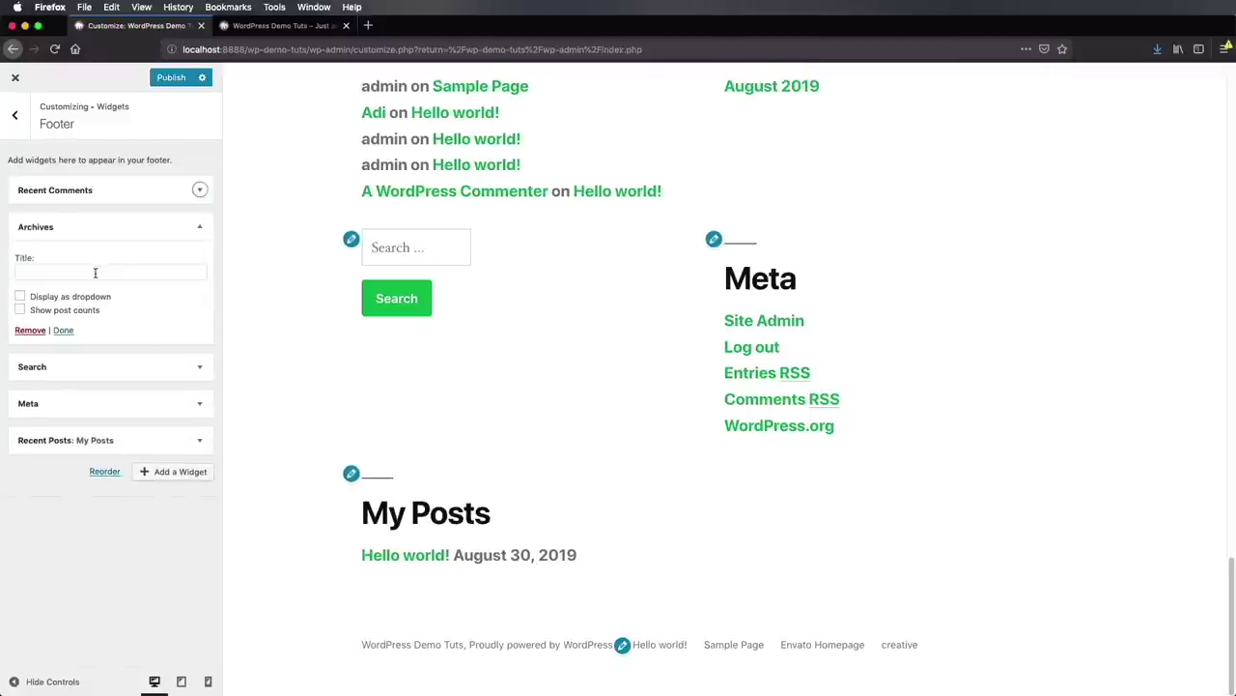
{"action": "left_click", "coordinate": [103, 366]}
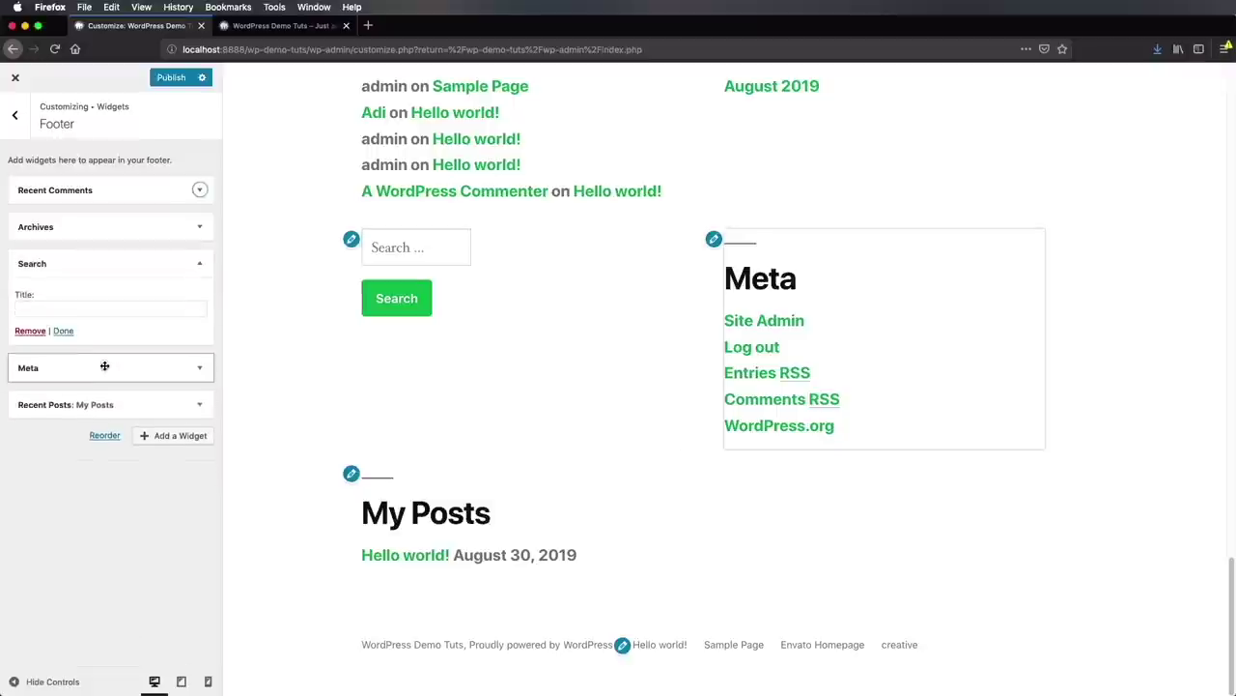
{"action": "left_click", "coordinate": [105, 225]}
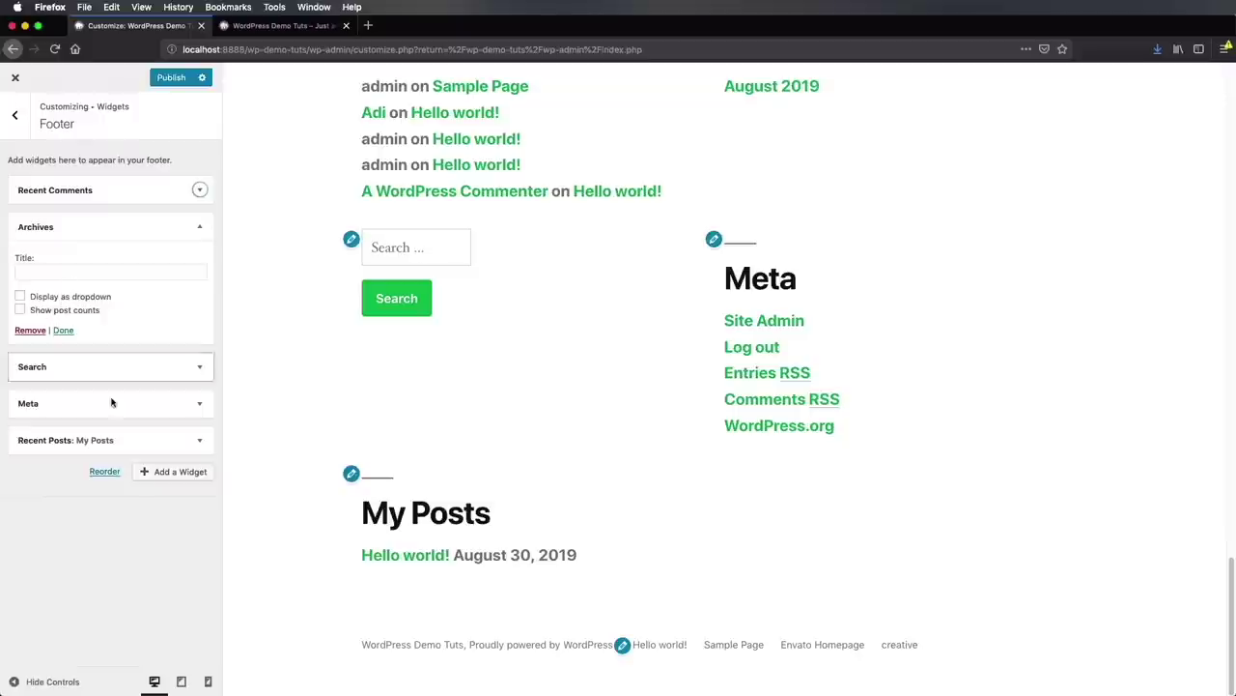
- Add an Image widget to the footer showing the misty mountain photo
{"action": "left_click", "coordinate": [175, 476]}
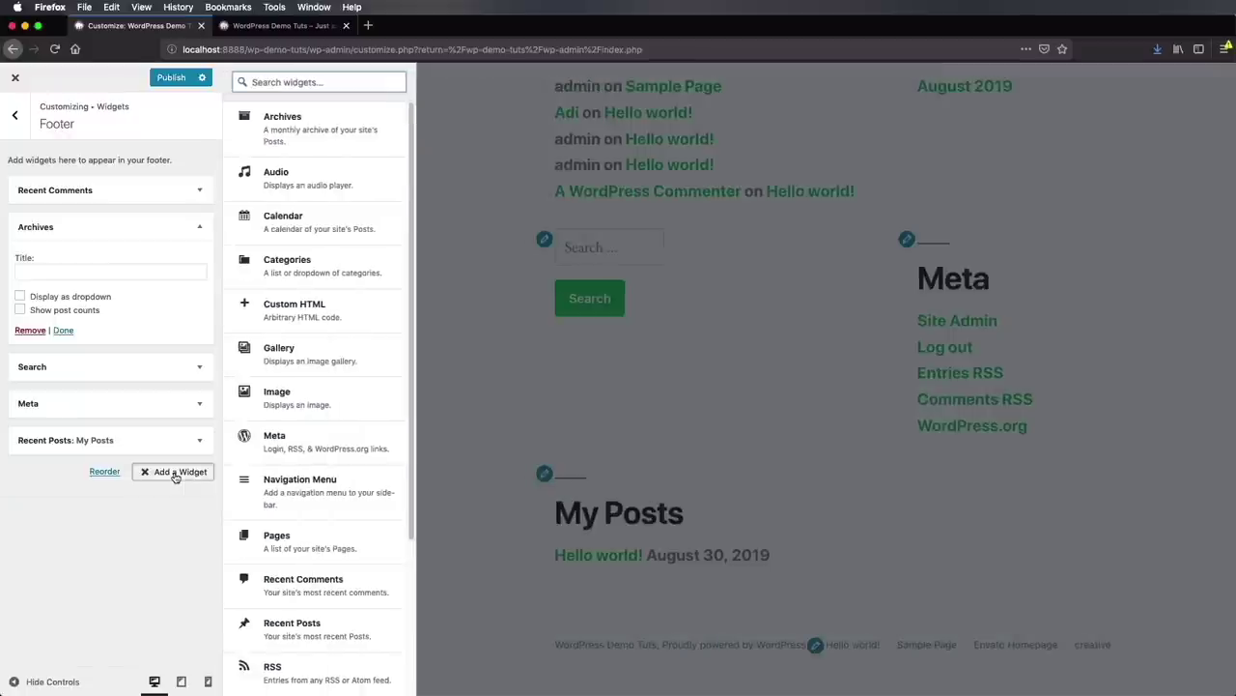
{"action": "scroll", "coordinate": [337, 214], "scroll_direction": "down", "scroll_amount": 1}
{"action": "scroll", "coordinate": [337, 214], "scroll_direction": "down", "scroll_amount": 4}
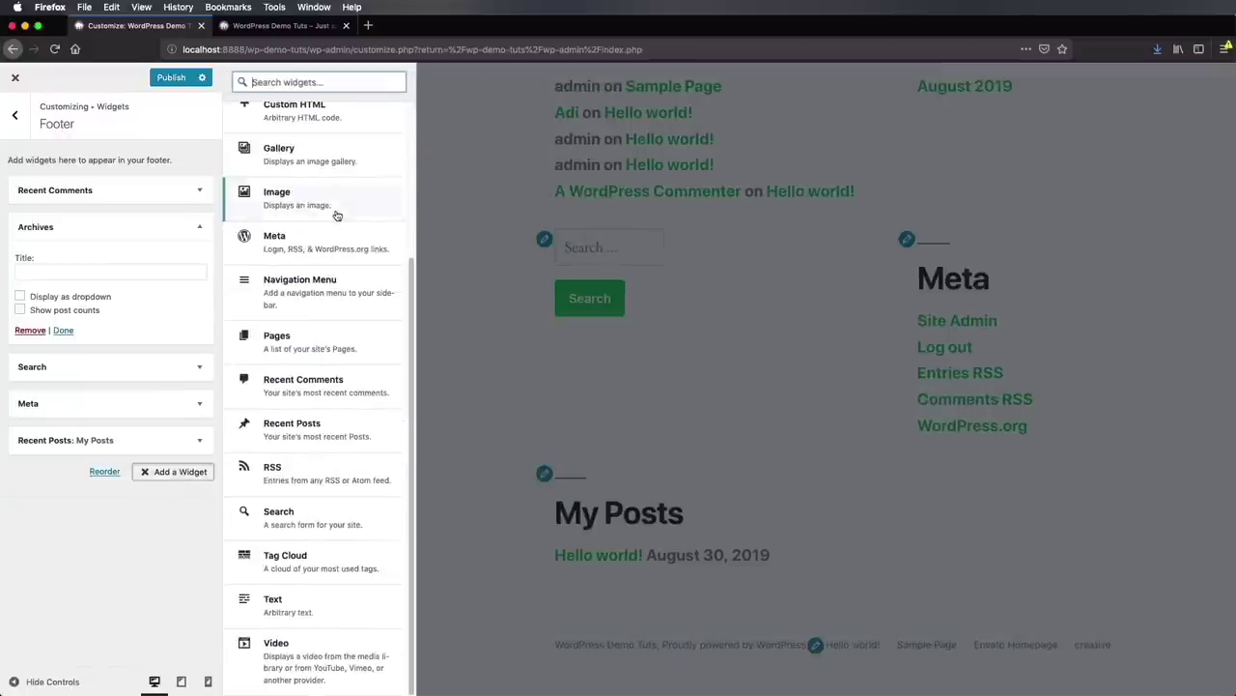
{"action": "scroll", "coordinate": [333, 420], "scroll_direction": "up", "scroll_amount": 4}
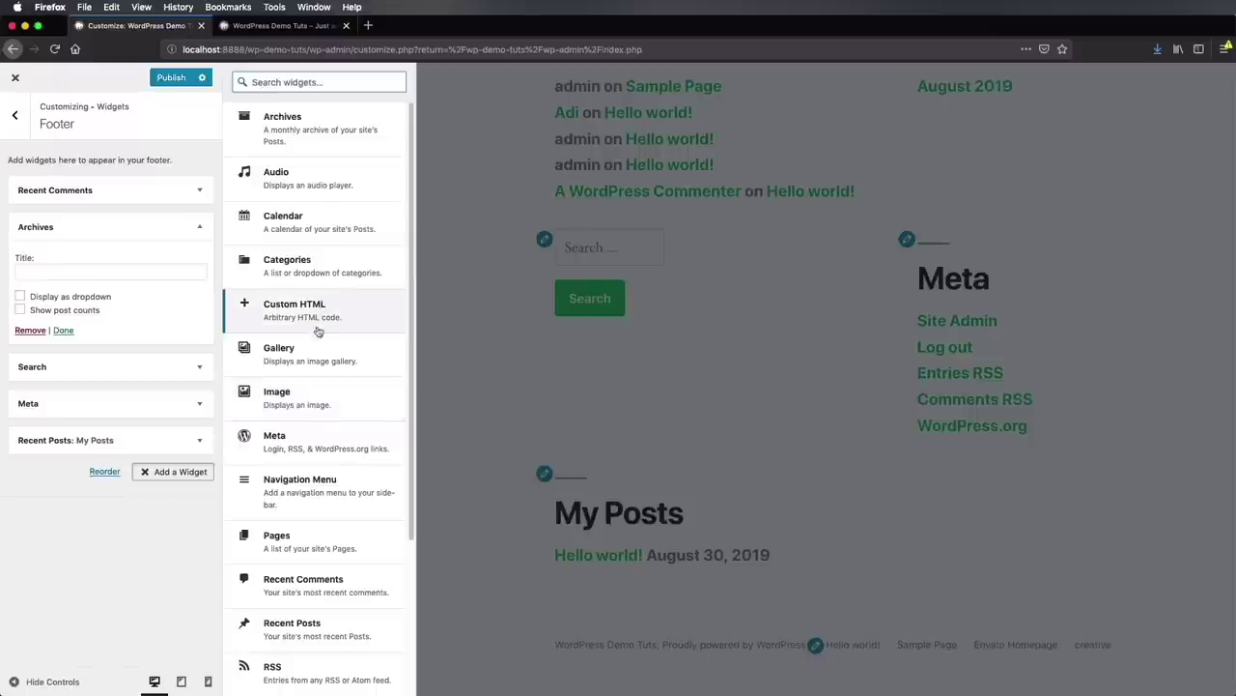
{"action": "left_click", "coordinate": [322, 393]}
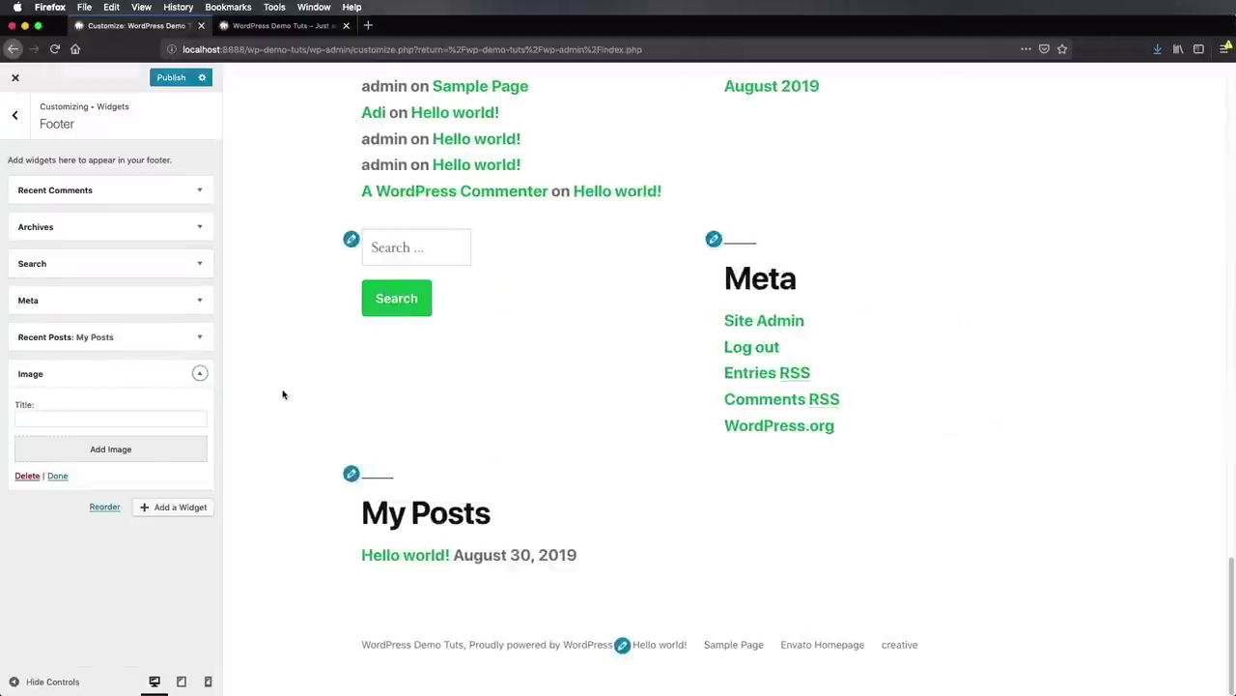
{"action": "left_click", "coordinate": [100, 450]}
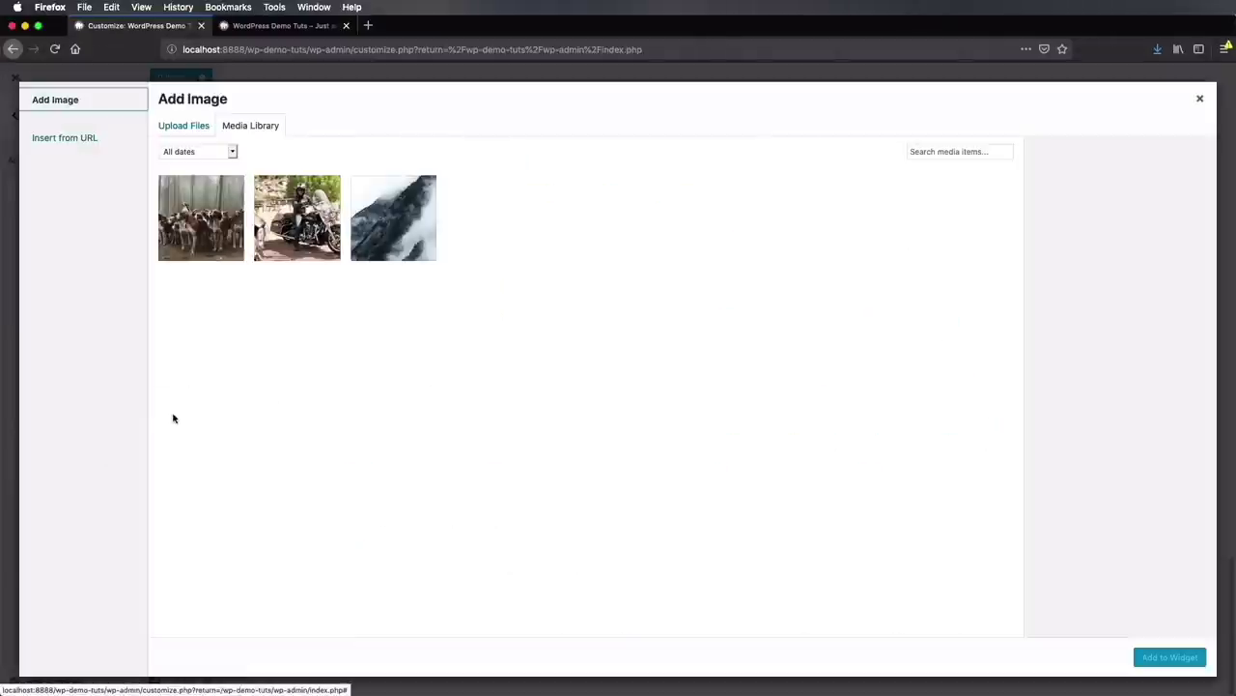
{"action": "left_click", "coordinate": [377, 224]}
{"action": "left_click", "coordinate": [1164, 663]}
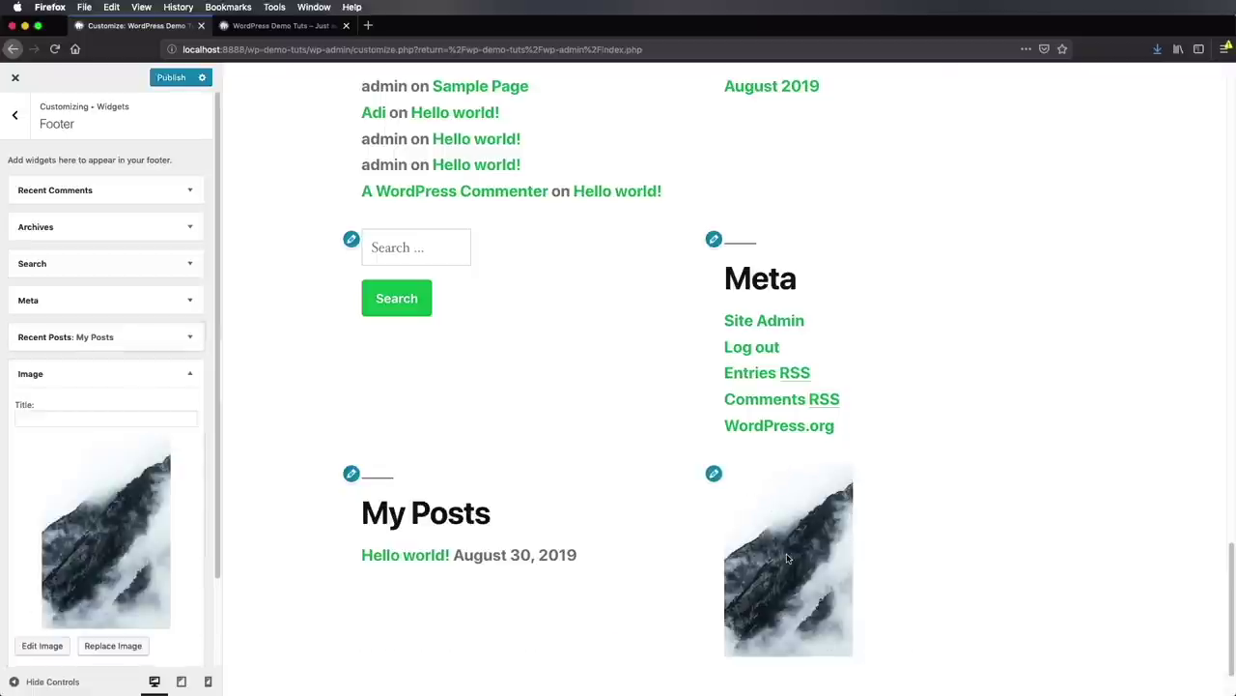
- Title the image widget 'Gallery' and publish the widget changes
{"action": "left_click", "coordinate": [100, 418]}
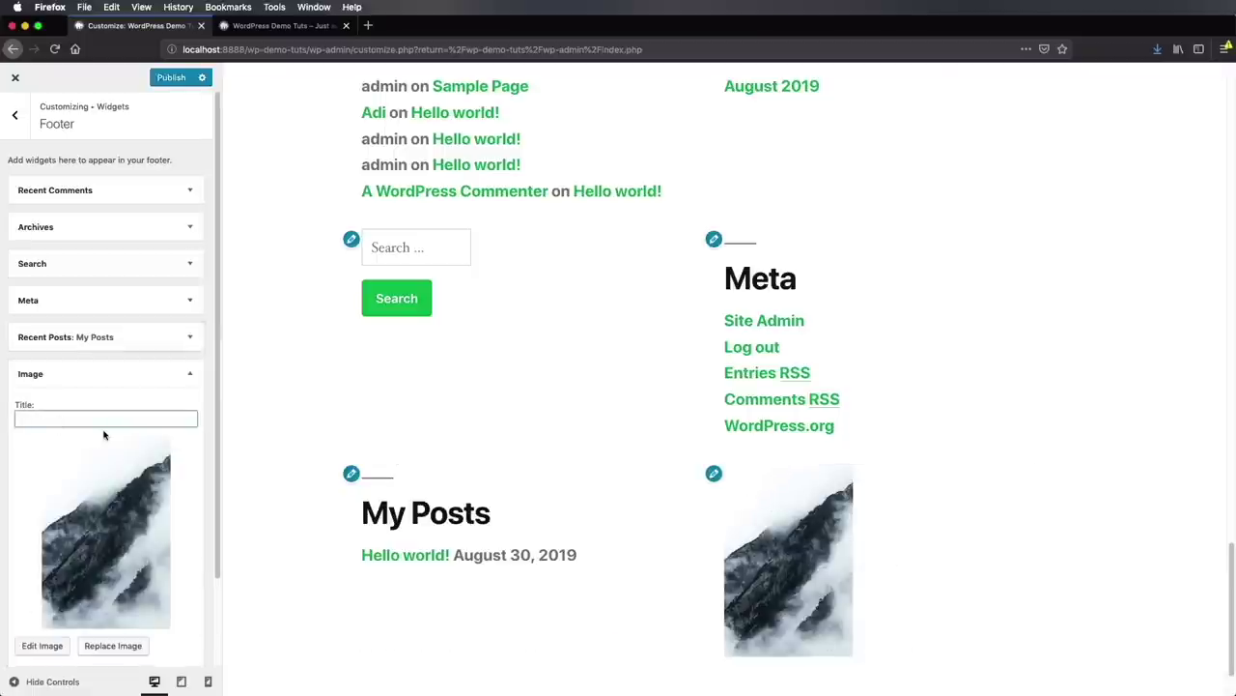
{"action": "type", "text": "Gallery"}
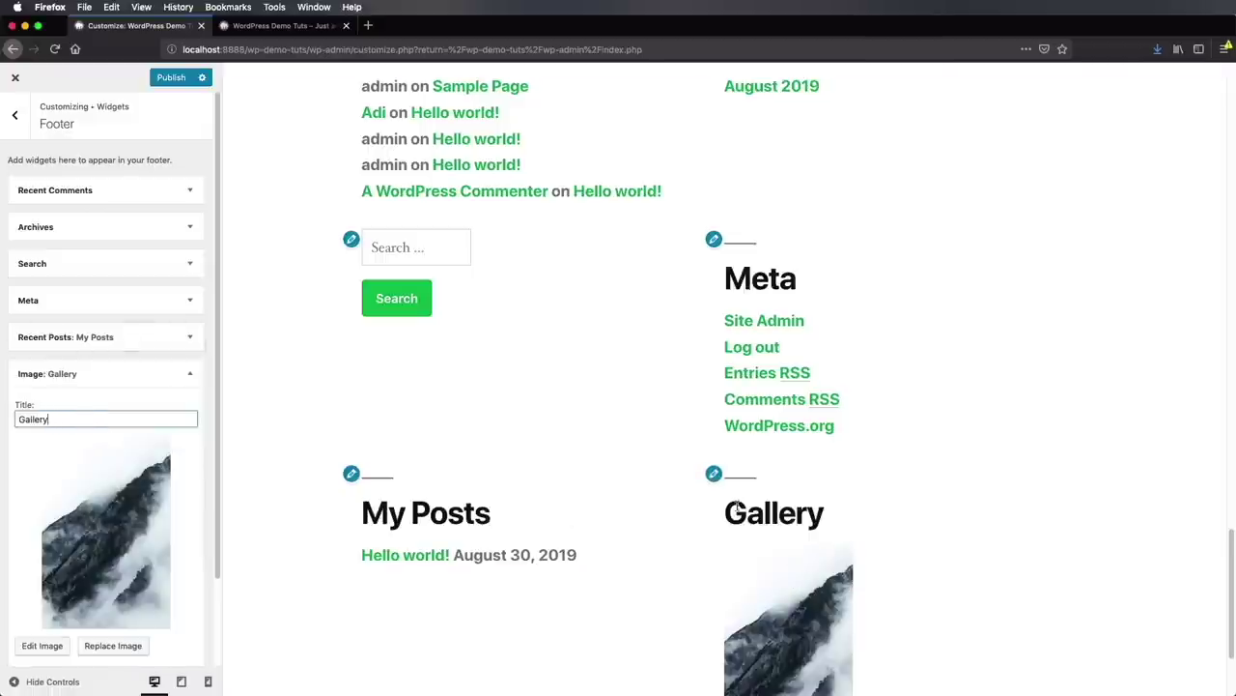
{"action": "left_click", "coordinate": [171, 77]}
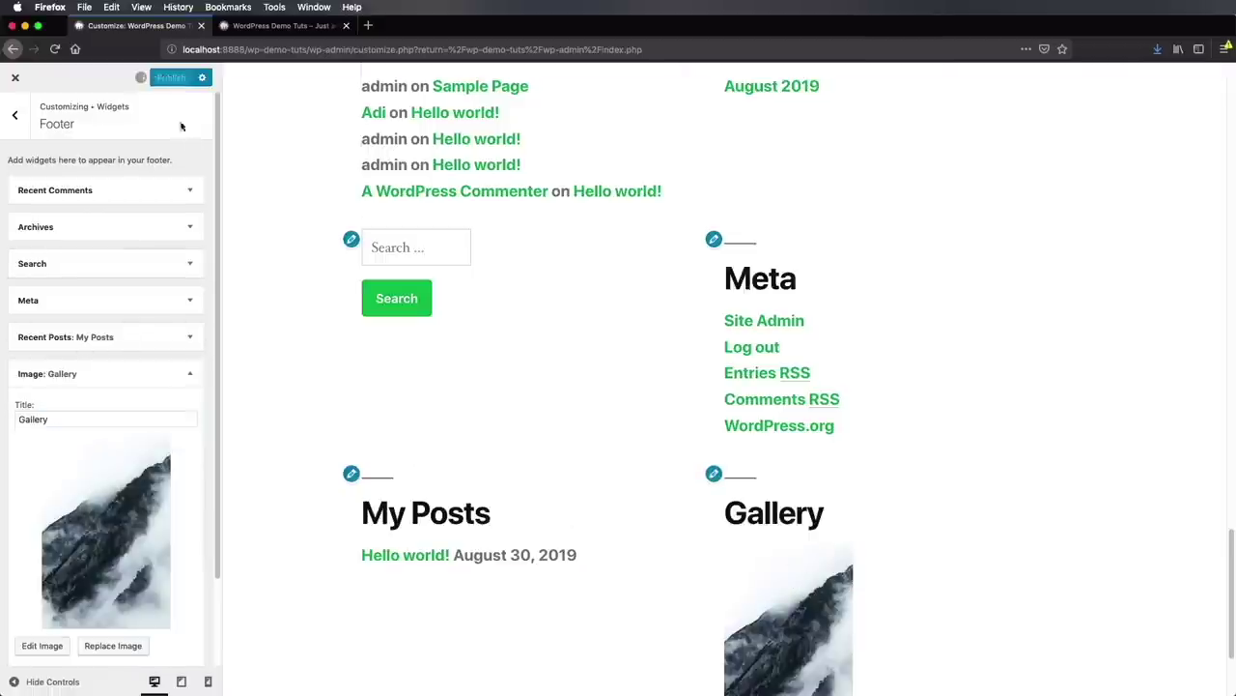
{"action": "left_click", "coordinate": [14, 114]}
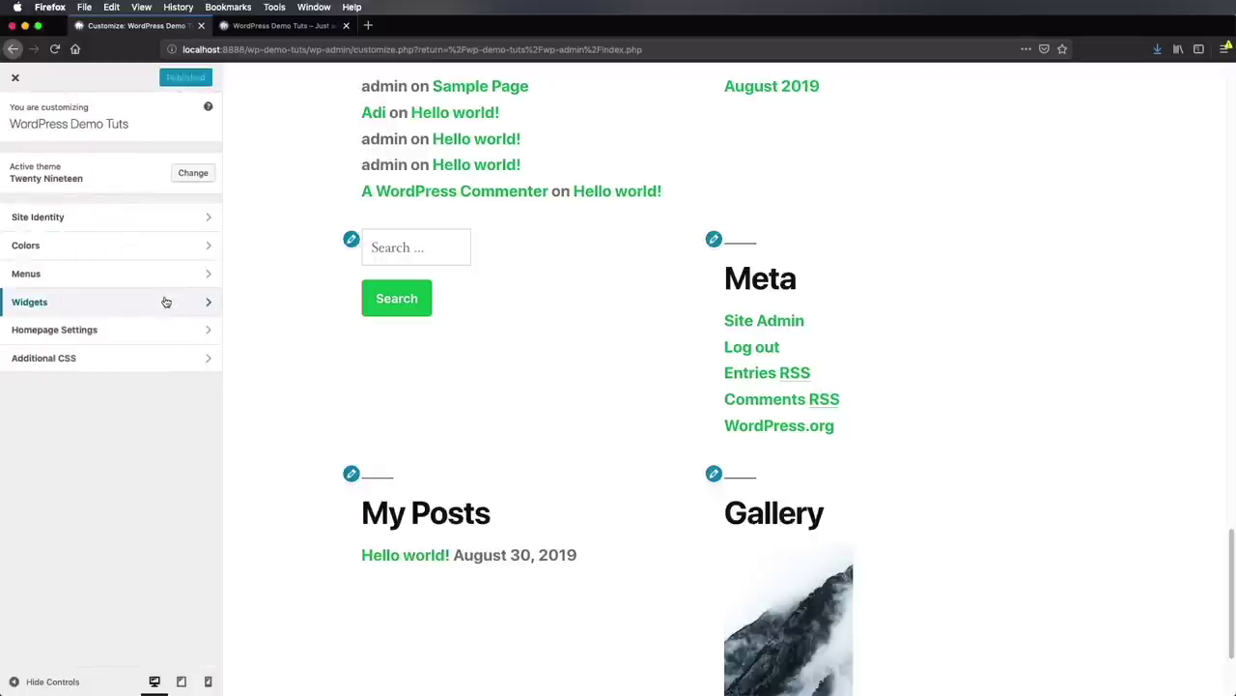
- In Homepage Settings, try Sample Page as a static homepage, then revert to Your latest posts
{"action": "left_click", "coordinate": [157, 333]}
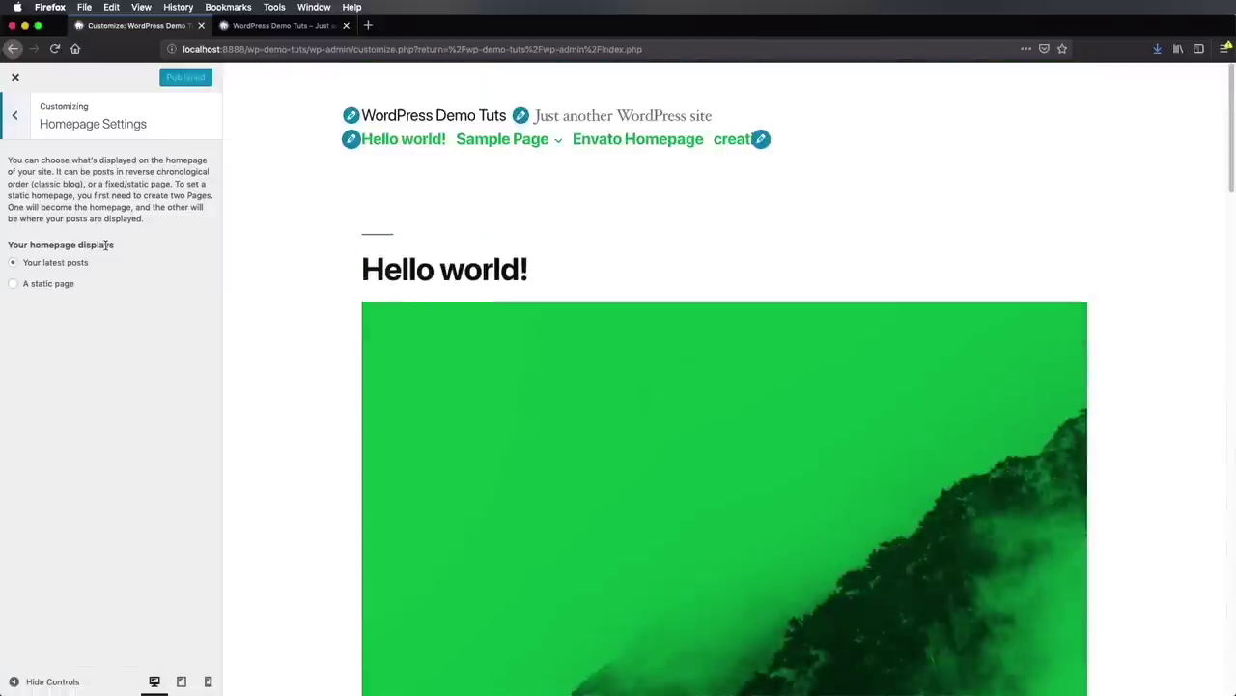
{"action": "left_click", "coordinate": [51, 284]}
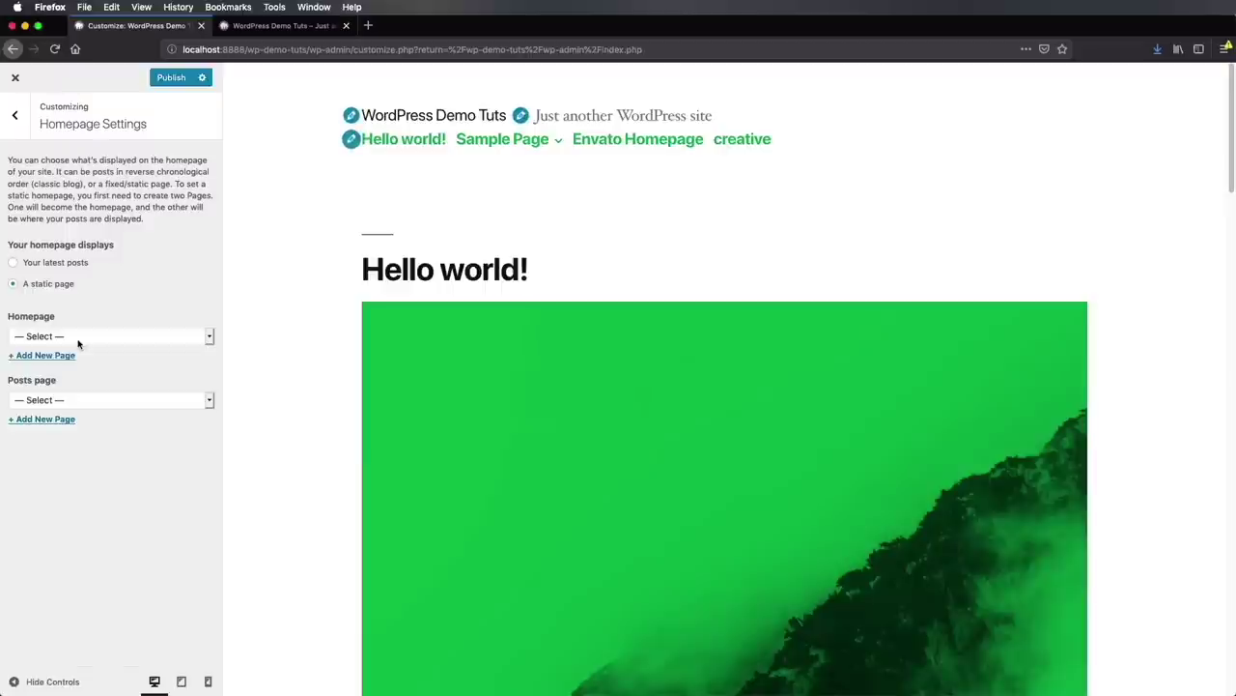
{"action": "left_click", "coordinate": [79, 337]}
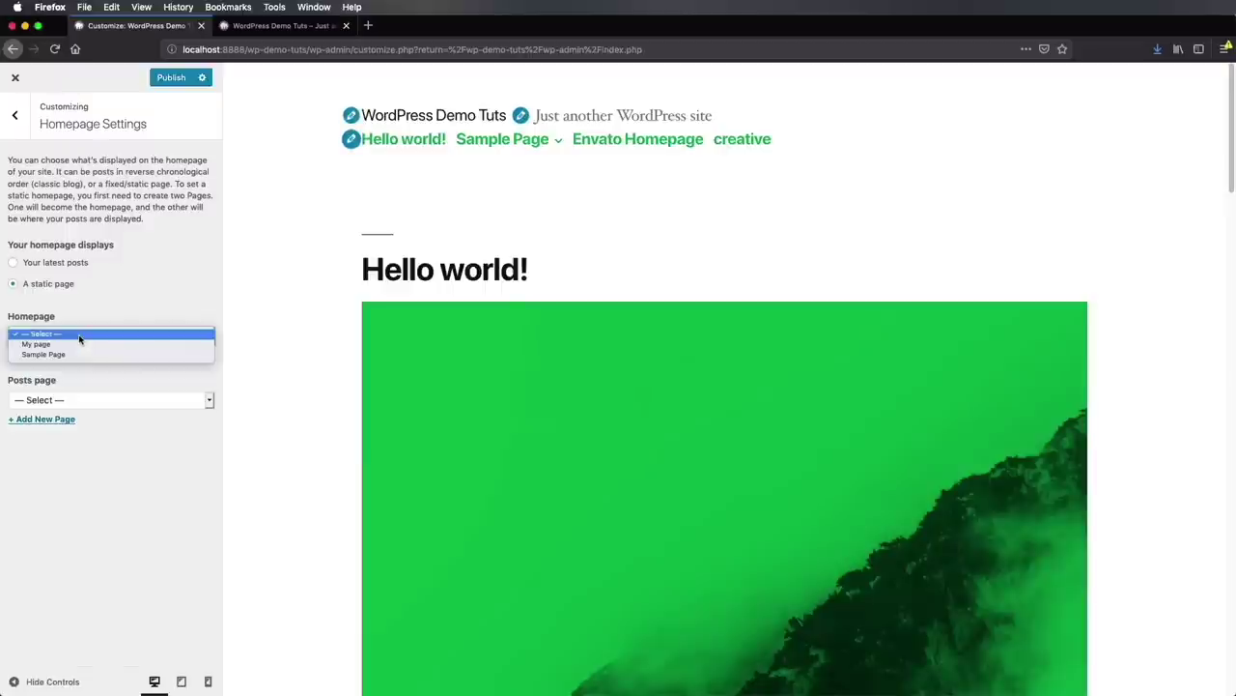
{"action": "left_click", "coordinate": [80, 354]}
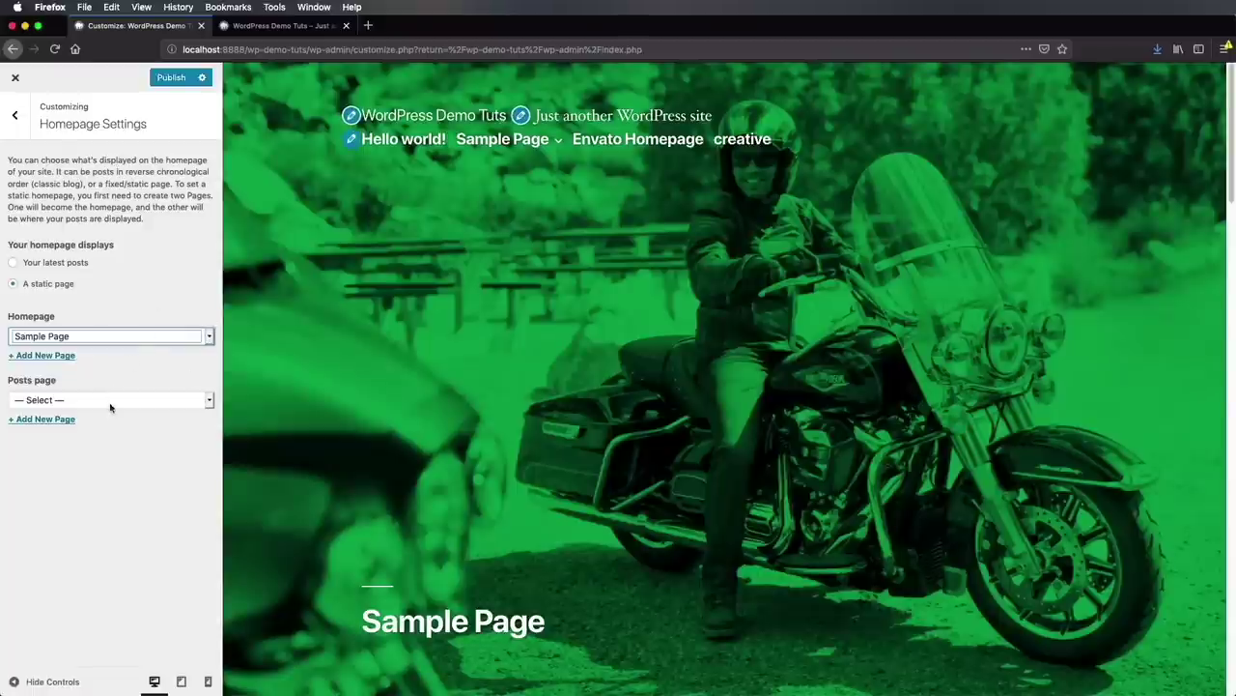
{"action": "left_click", "coordinate": [110, 401]}
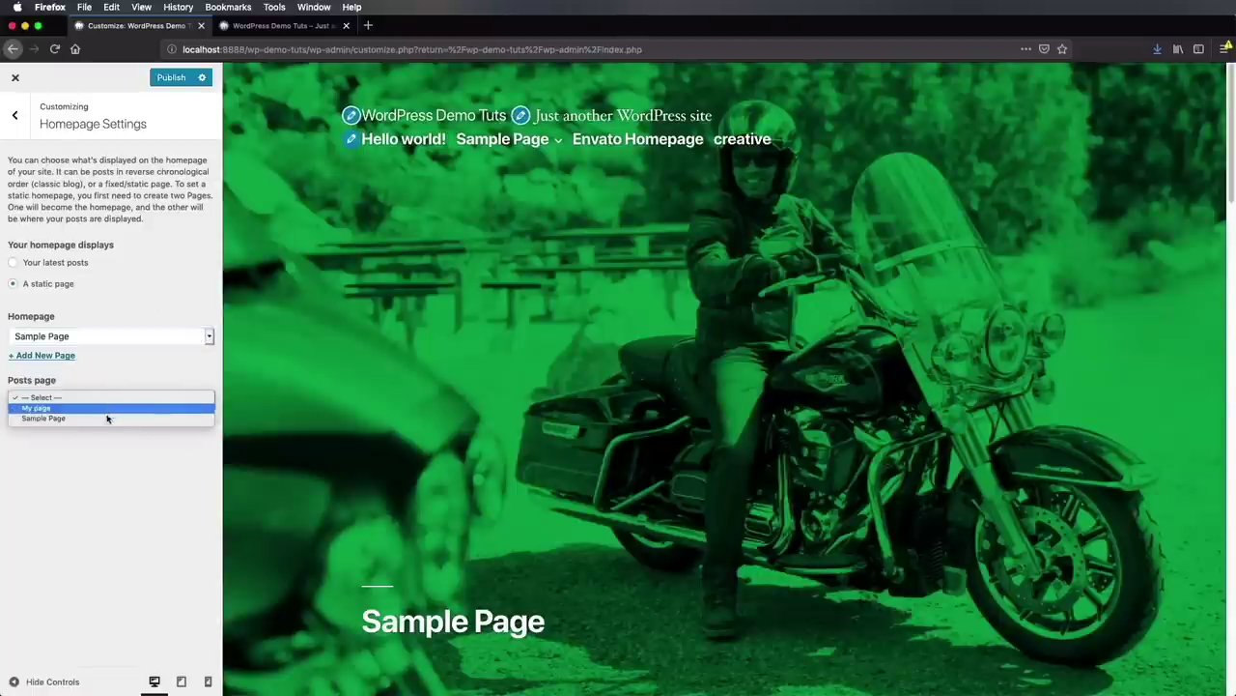
{"action": "left_click", "coordinate": [113, 472]}
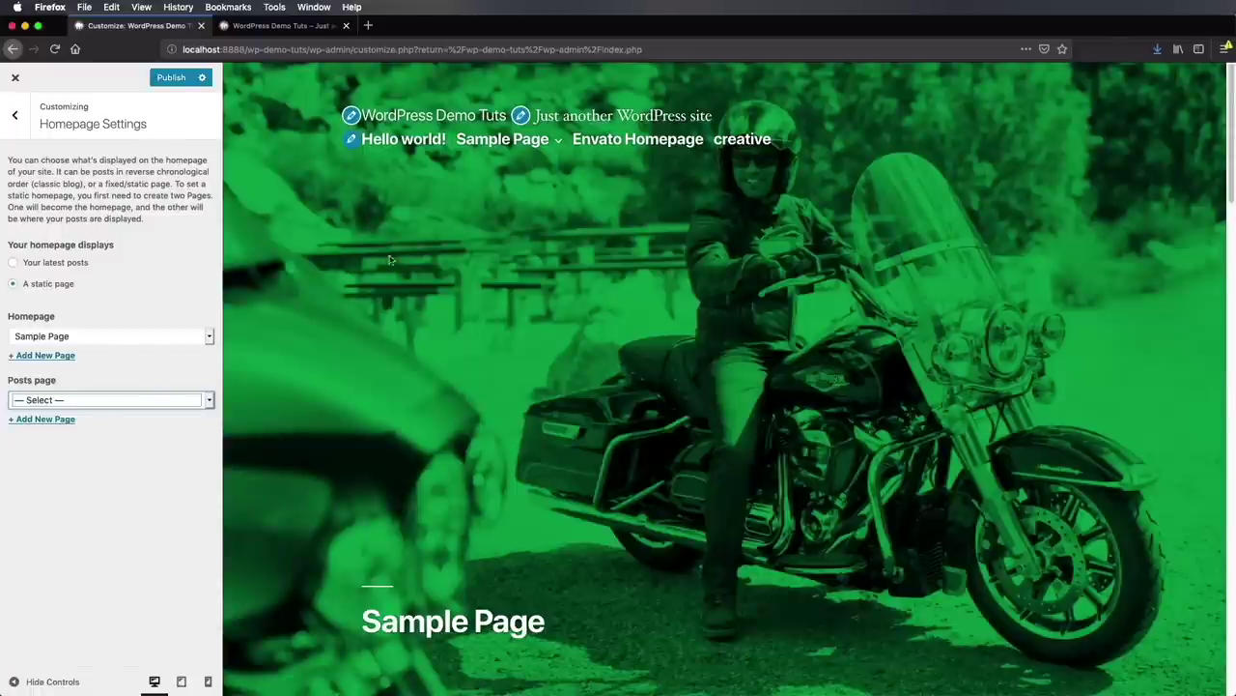
{"action": "left_click", "coordinate": [60, 264]}
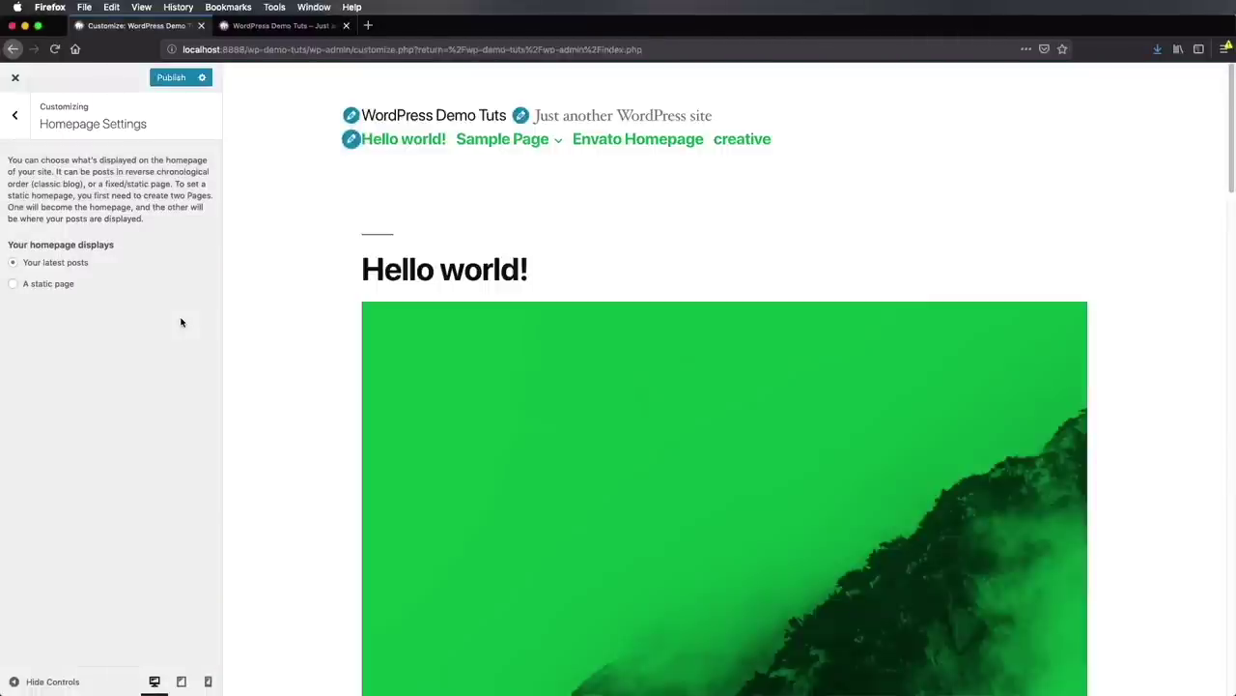
{"action": "left_click", "coordinate": [15, 115]}
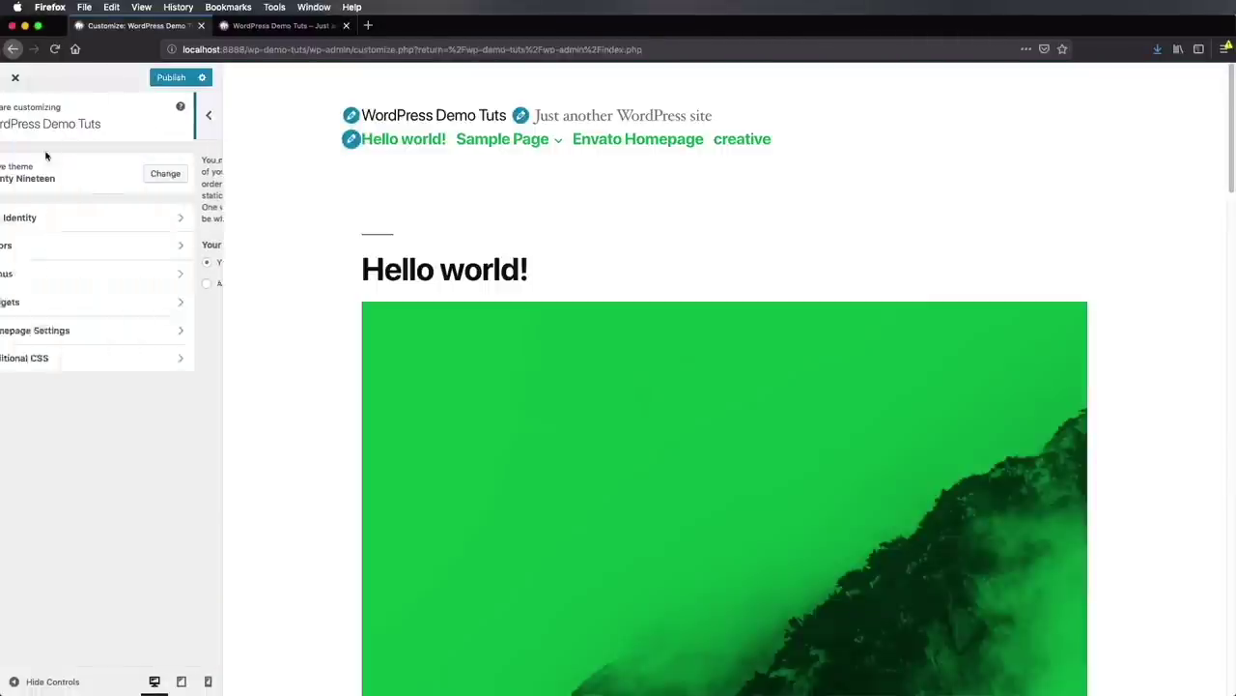
{"action": "left_click", "coordinate": [127, 360]}
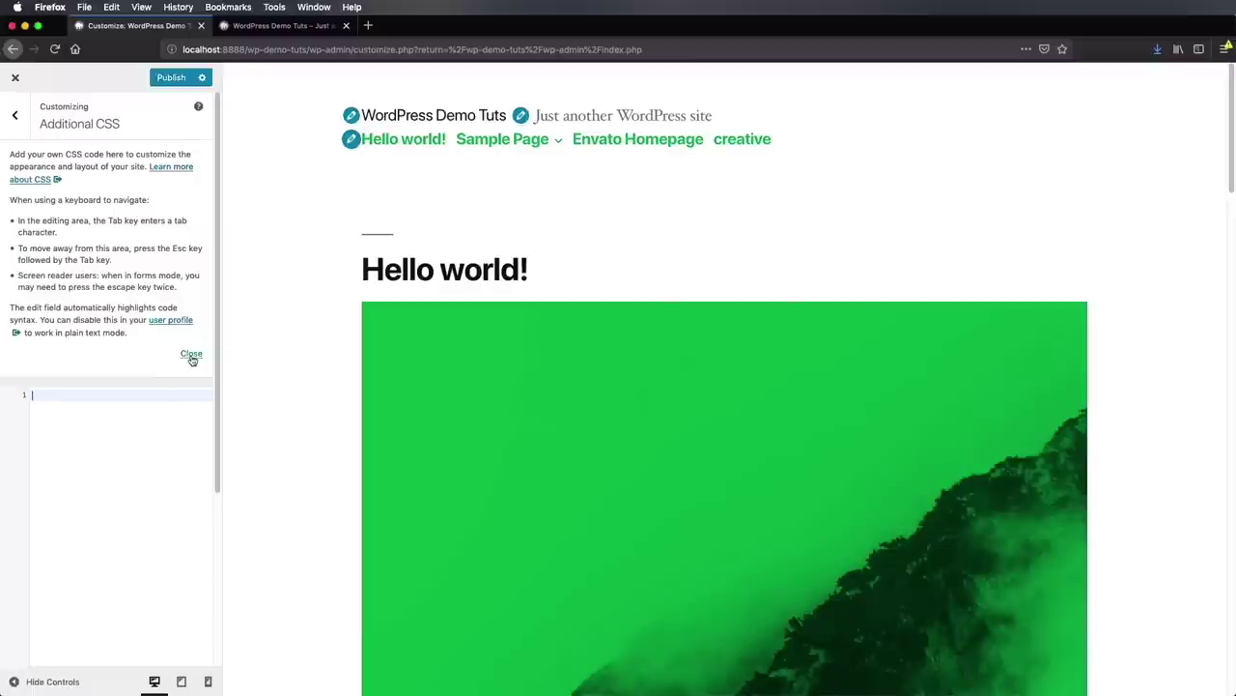
{"action": "left_click", "coordinate": [191, 355]}
{"action": "left_click", "coordinate": [29, 135]}
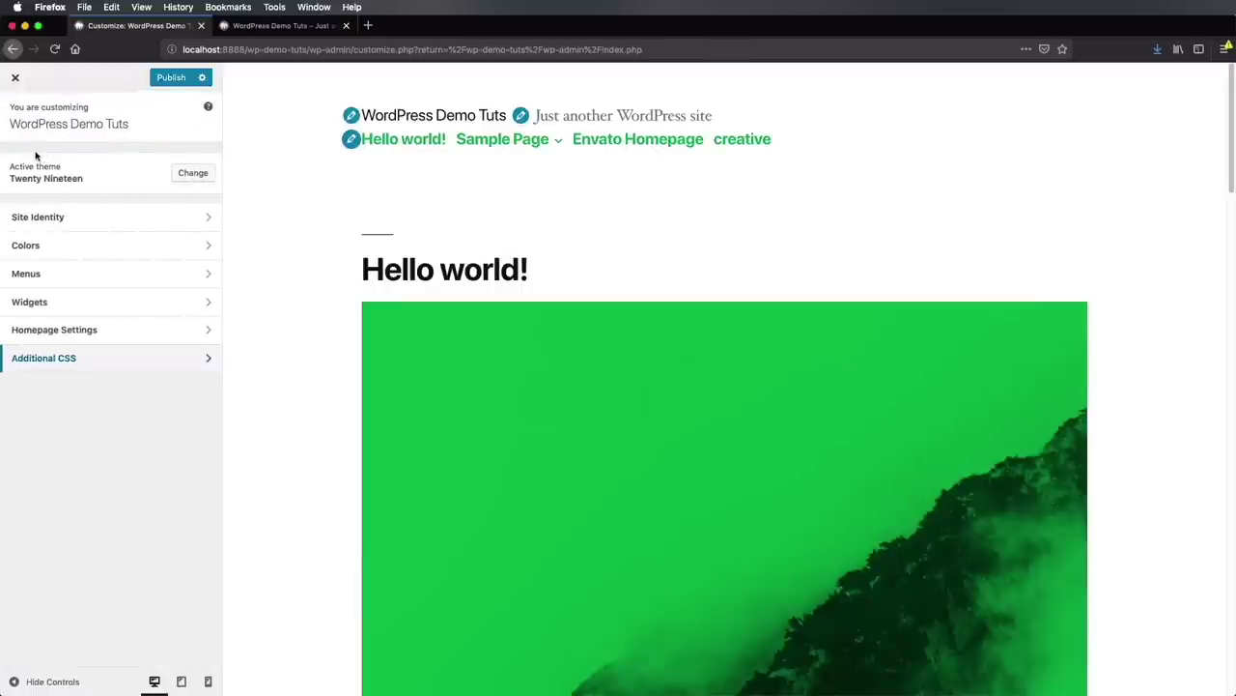
{"action": "left_click", "coordinate": [203, 79]}
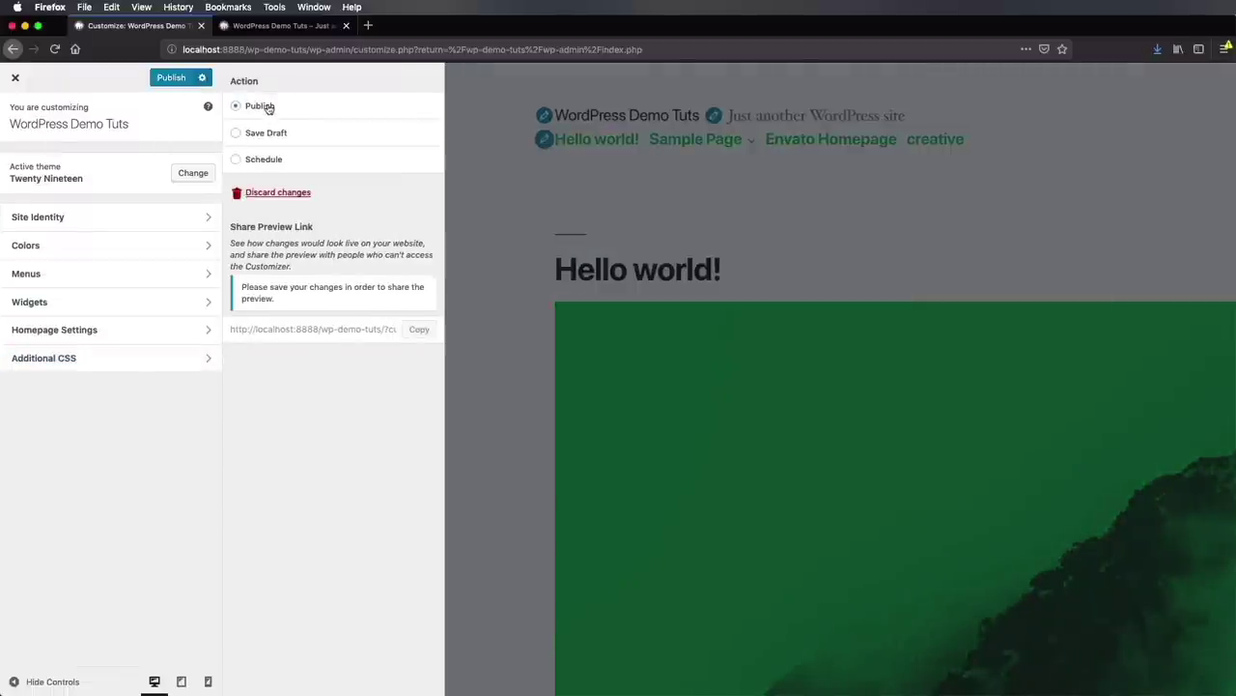
{"action": "left_click", "coordinate": [280, 138]}
{"action": "left_click", "coordinate": [268, 160]}
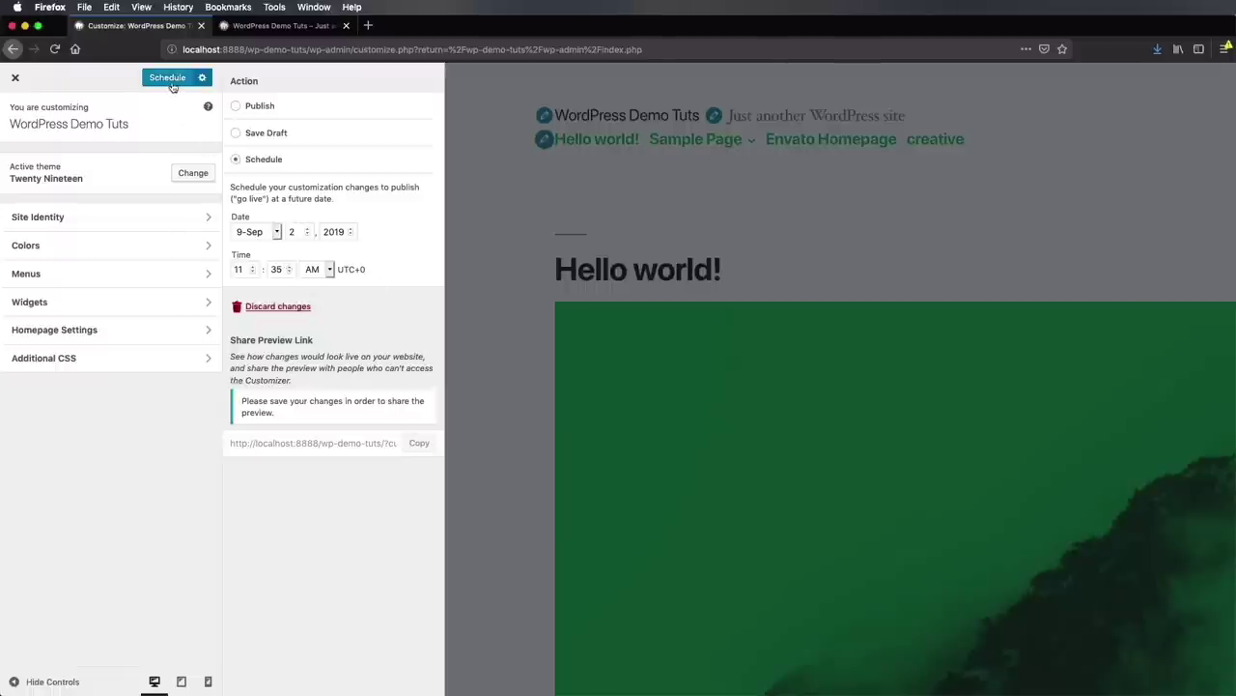
{"action": "left_click", "coordinate": [243, 132]}
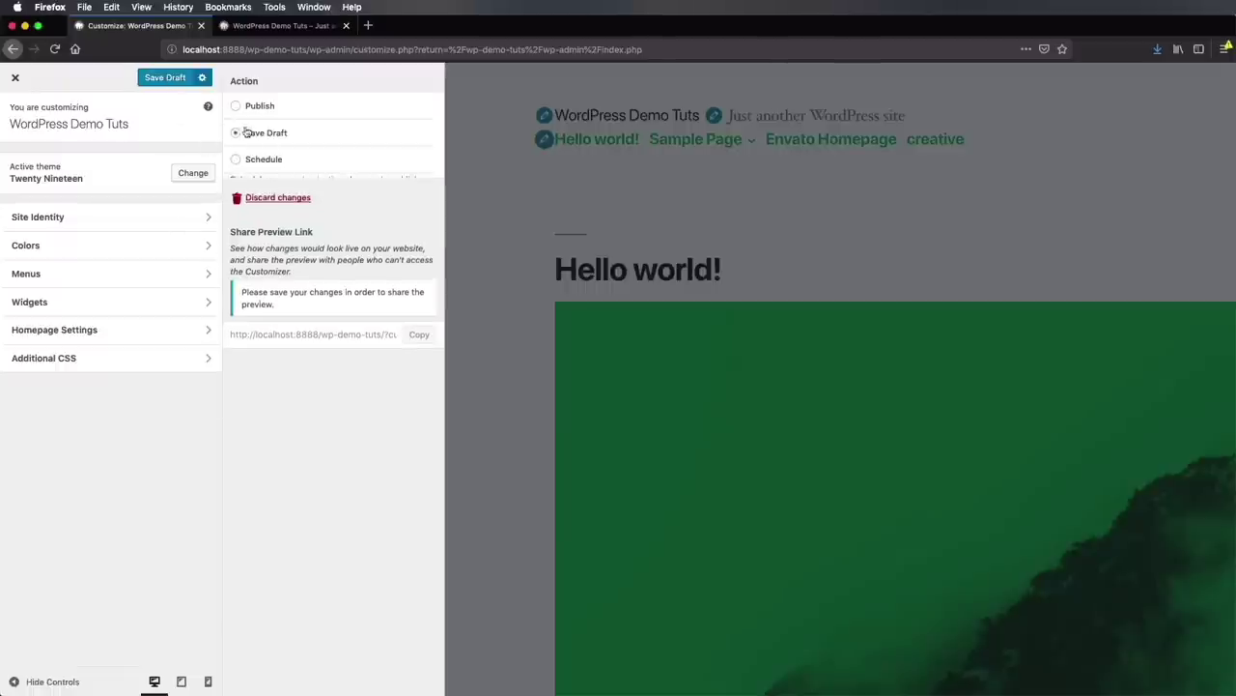
{"action": "left_click", "coordinate": [257, 108]}
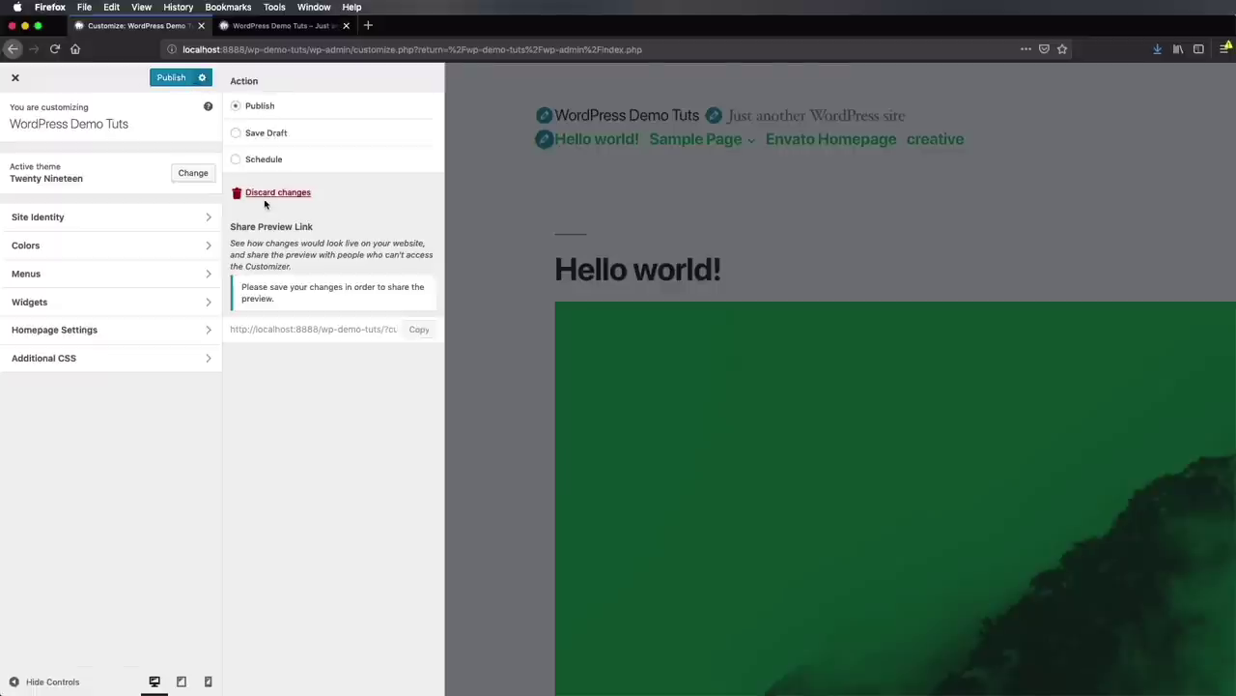
{"action": "left_click", "coordinate": [202, 78]}
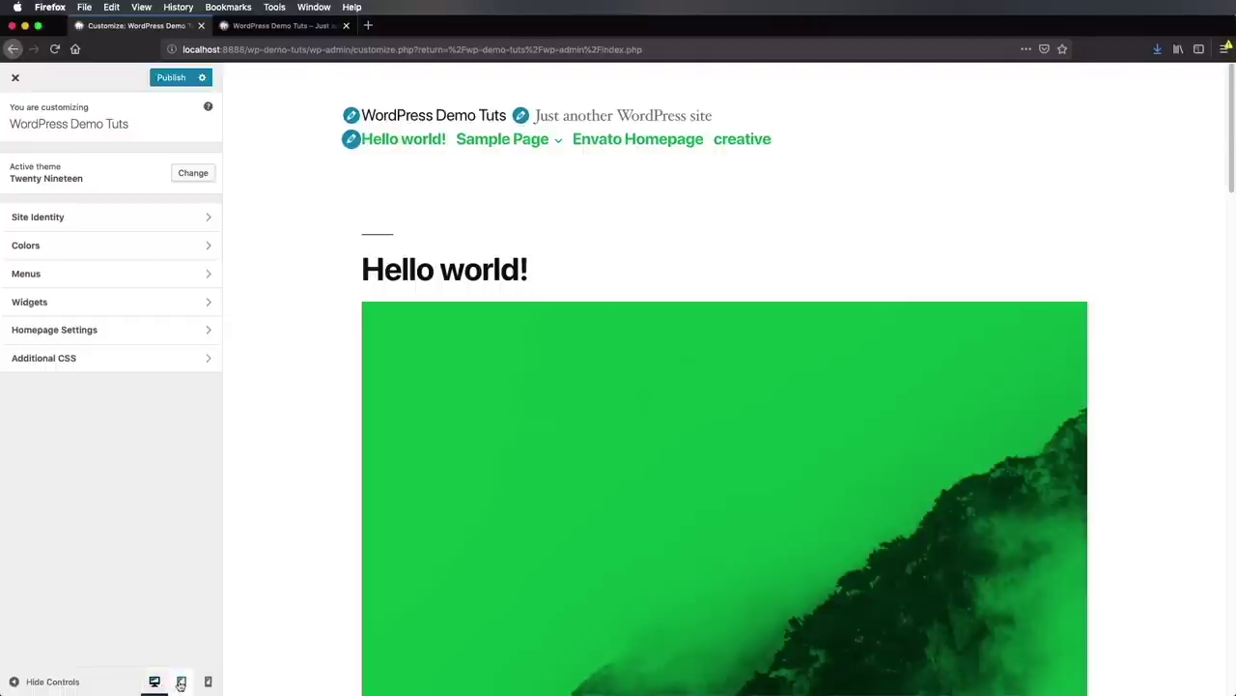
{"action": "left_click", "coordinate": [183, 682]}
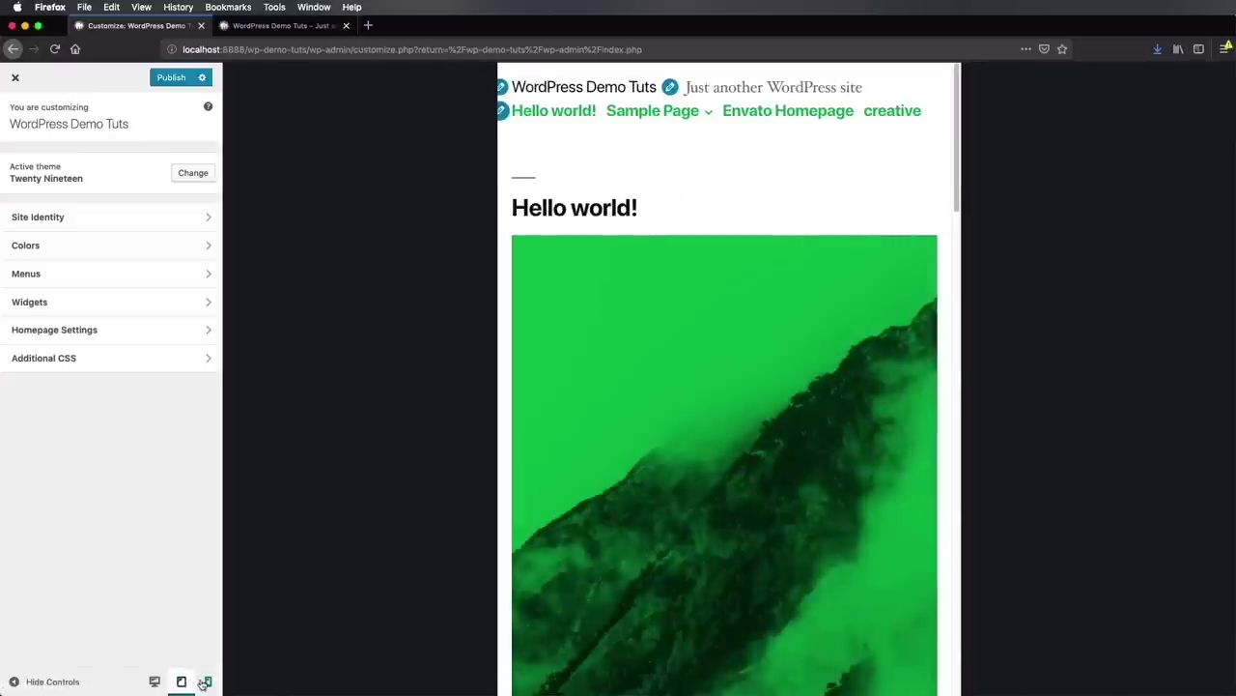
{"action": "left_click", "coordinate": [204, 682]}
{"action": "left_click", "coordinate": [736, 310]}
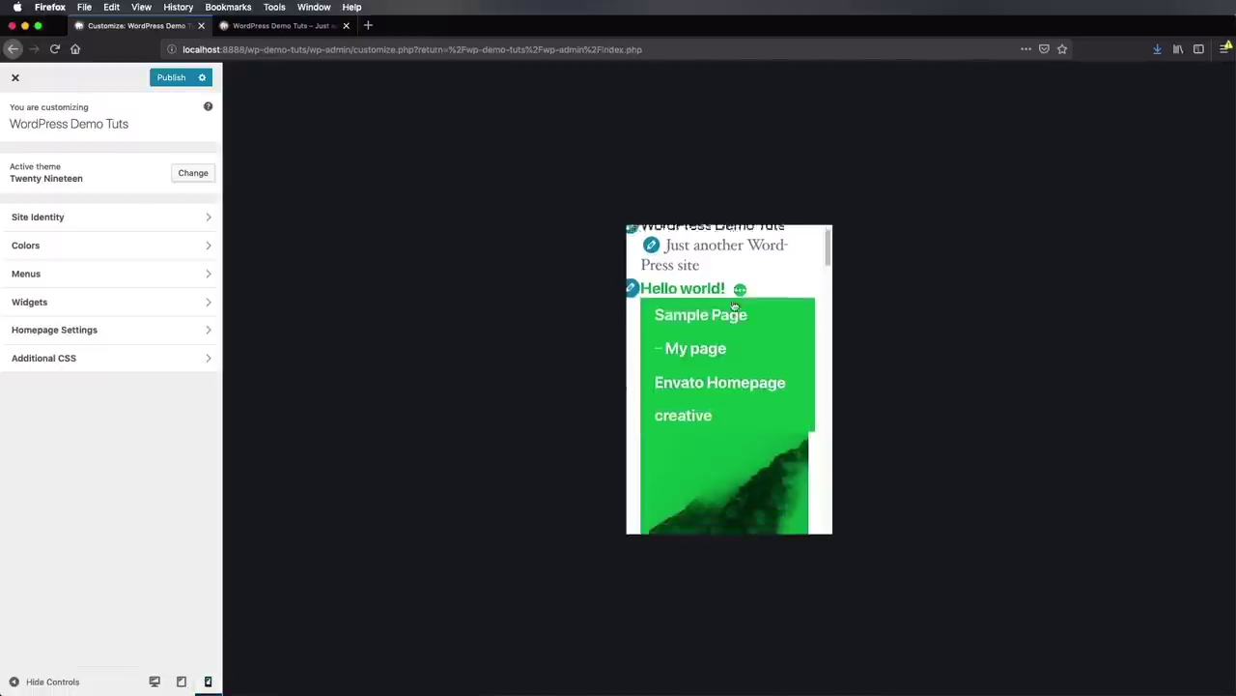
{"action": "scroll", "coordinate": [734, 309], "scroll_direction": "down", "scroll_amount": 5}
{"action": "scroll", "coordinate": [734, 309], "scroll_direction": "up", "scroll_amount": 6}
{"action": "left_click", "coordinate": [740, 314]}
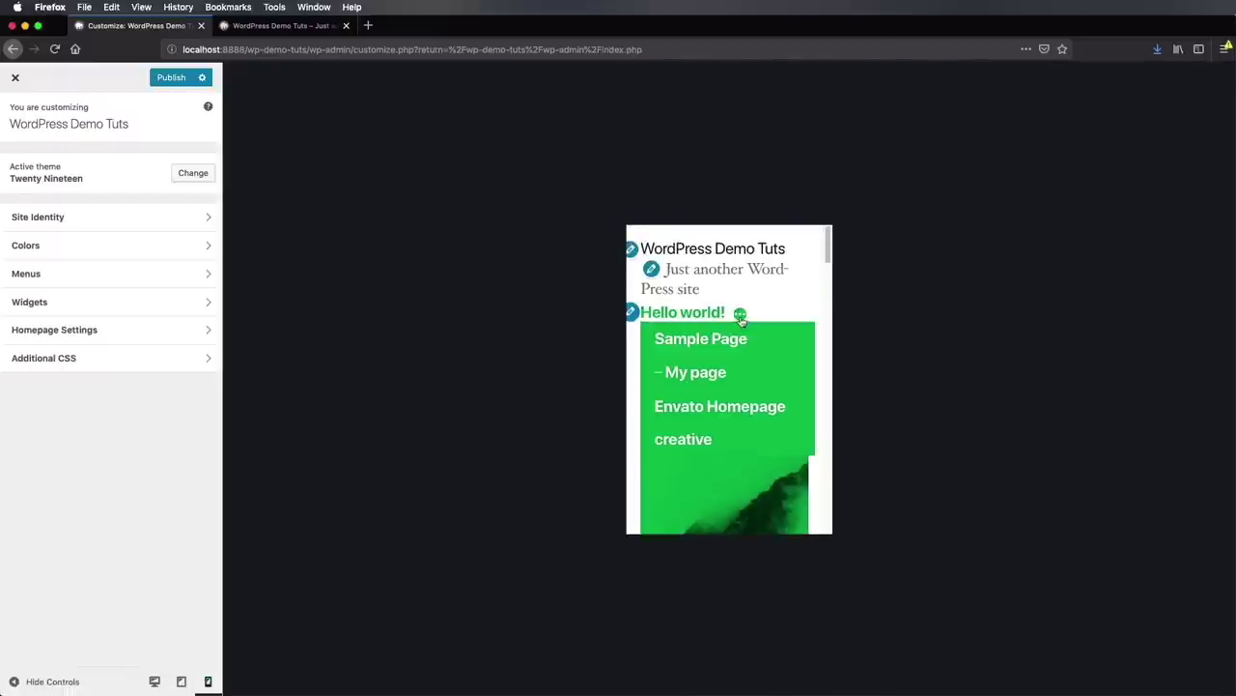
{"action": "key", "text": "Tab"}
{"action": "key", "text": "Tab"}
{"action": "key", "text": "Tab"}
{"action": "key", "text": "Tab"}
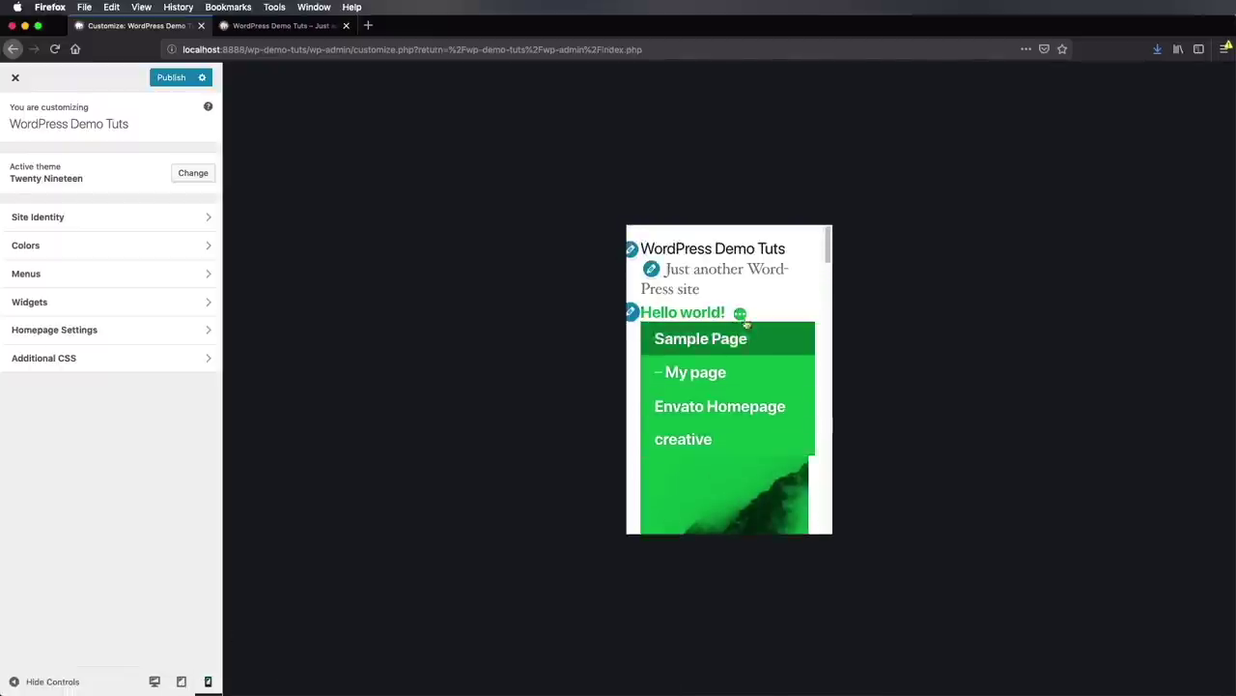
{"action": "left_click", "coordinate": [742, 317]}
{"action": "scroll", "coordinate": [763, 374], "scroll_direction": "down", "scroll_amount": 10}
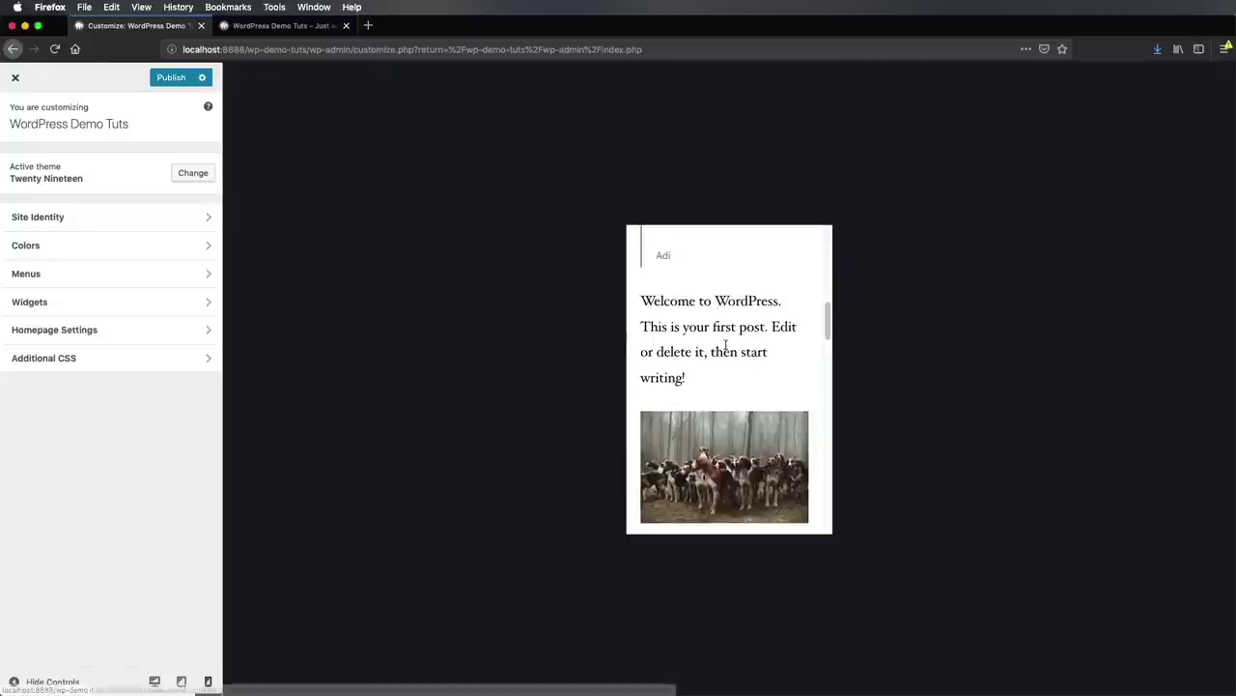
{"action": "scroll", "coordinate": [753, 367], "scroll_direction": "down", "scroll_amount": 15}
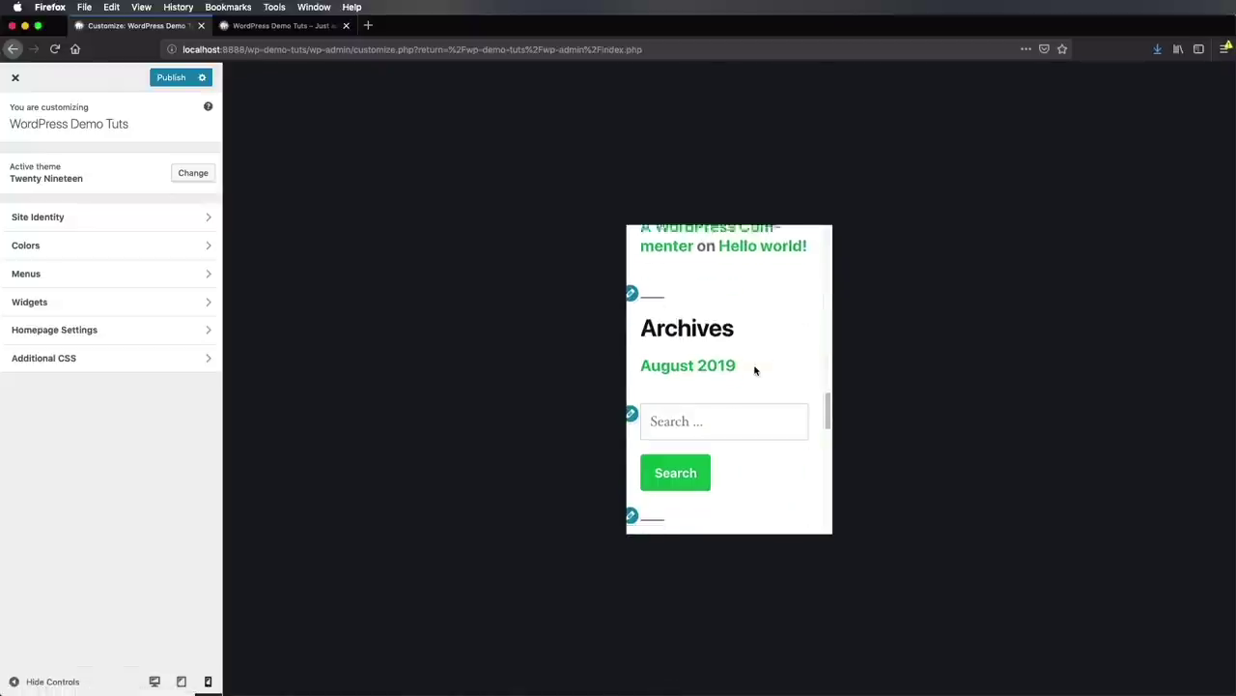
{"action": "scroll", "coordinate": [749, 367], "scroll_direction": "down", "scroll_amount": 5}
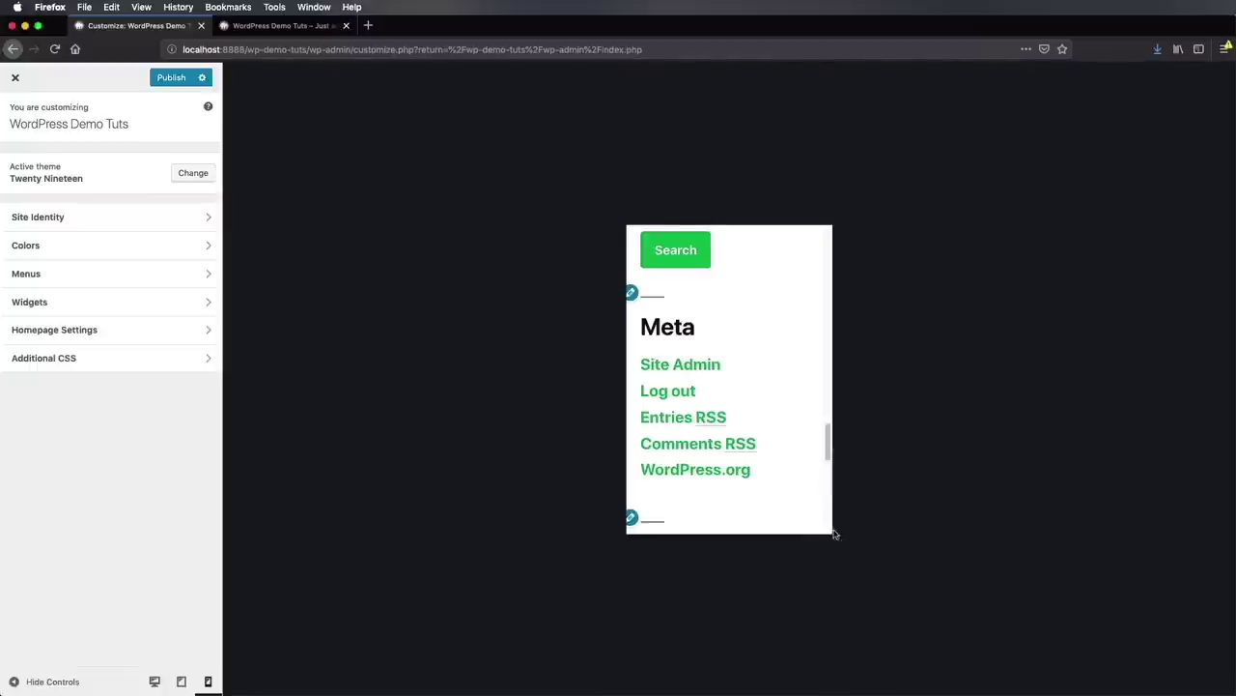
{"action": "left_click", "coordinate": [180, 682]}
{"action": "left_click", "coordinate": [154, 681]}
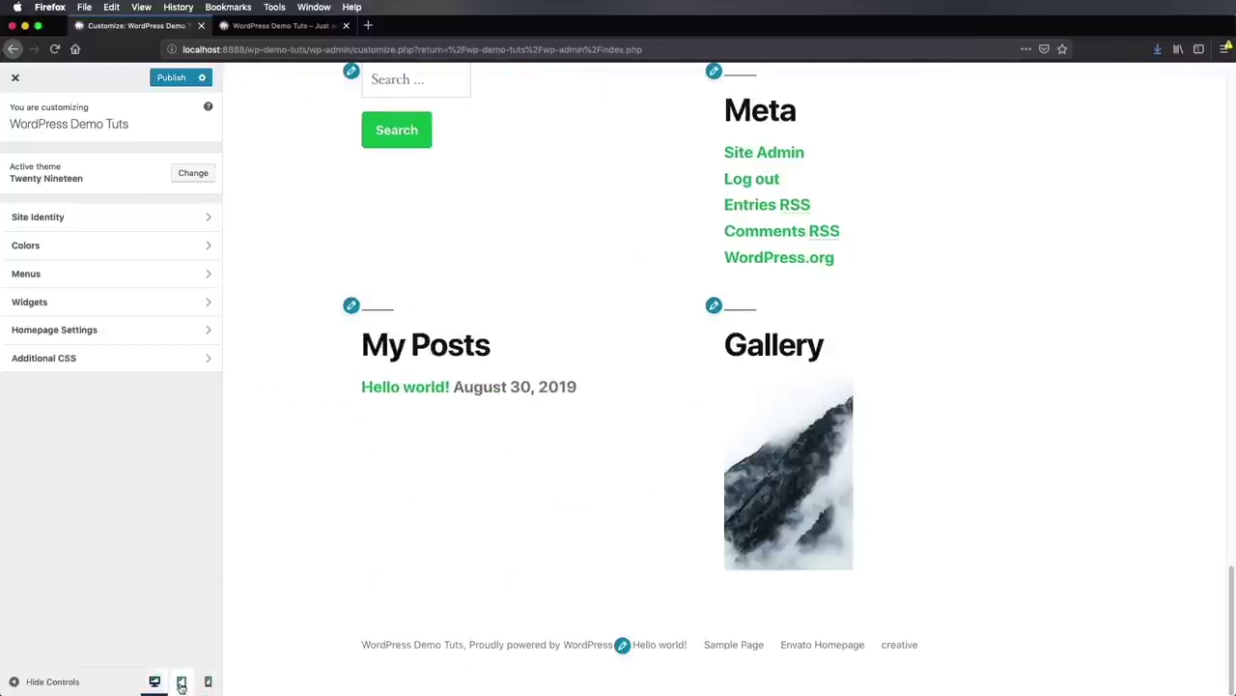
{"action": "left_click", "coordinate": [180, 683]}
{"action": "left_click", "coordinate": [207, 682]}
{"action": "left_click", "coordinate": [183, 683]}
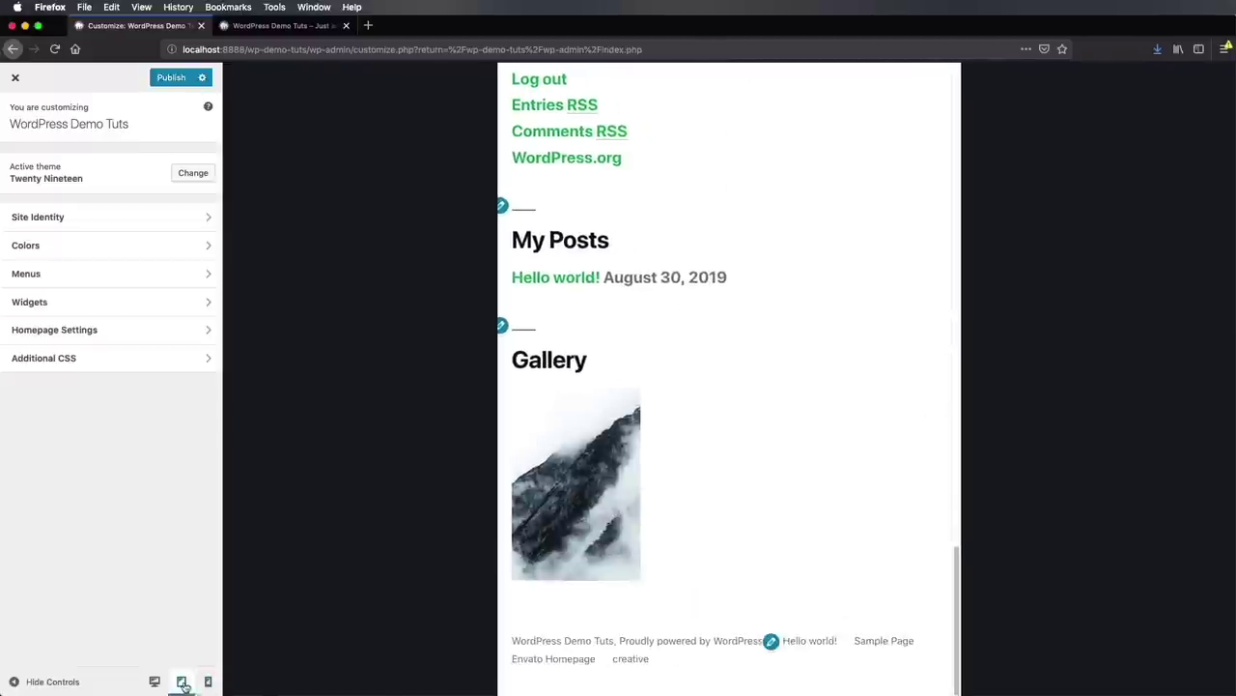
{"action": "left_click", "coordinate": [155, 682]}
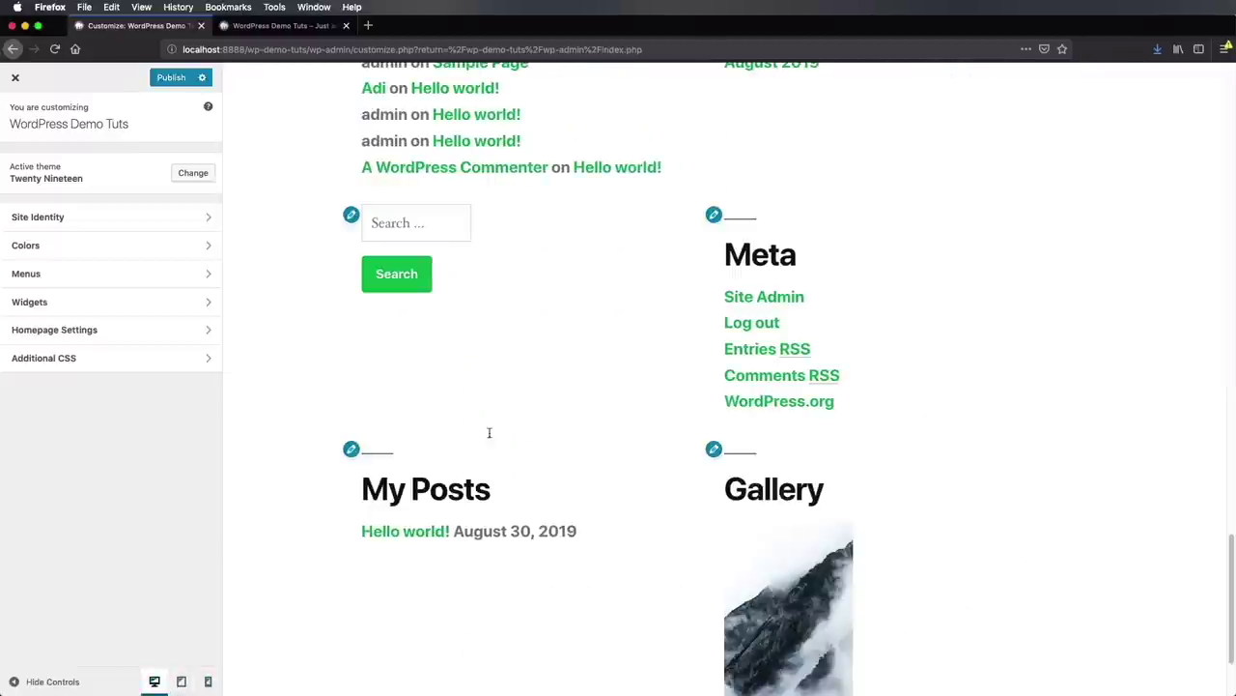
{"action": "scroll", "coordinate": [608, 395], "scroll_direction": "up", "scroll_amount": 15}
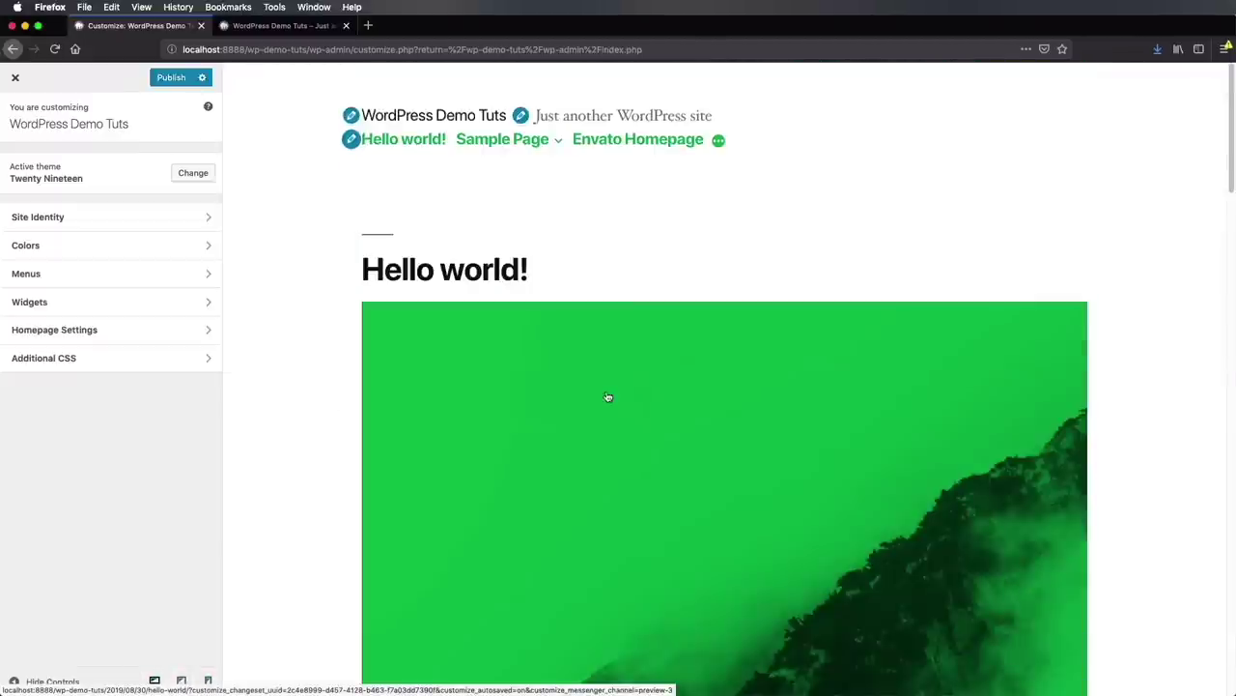
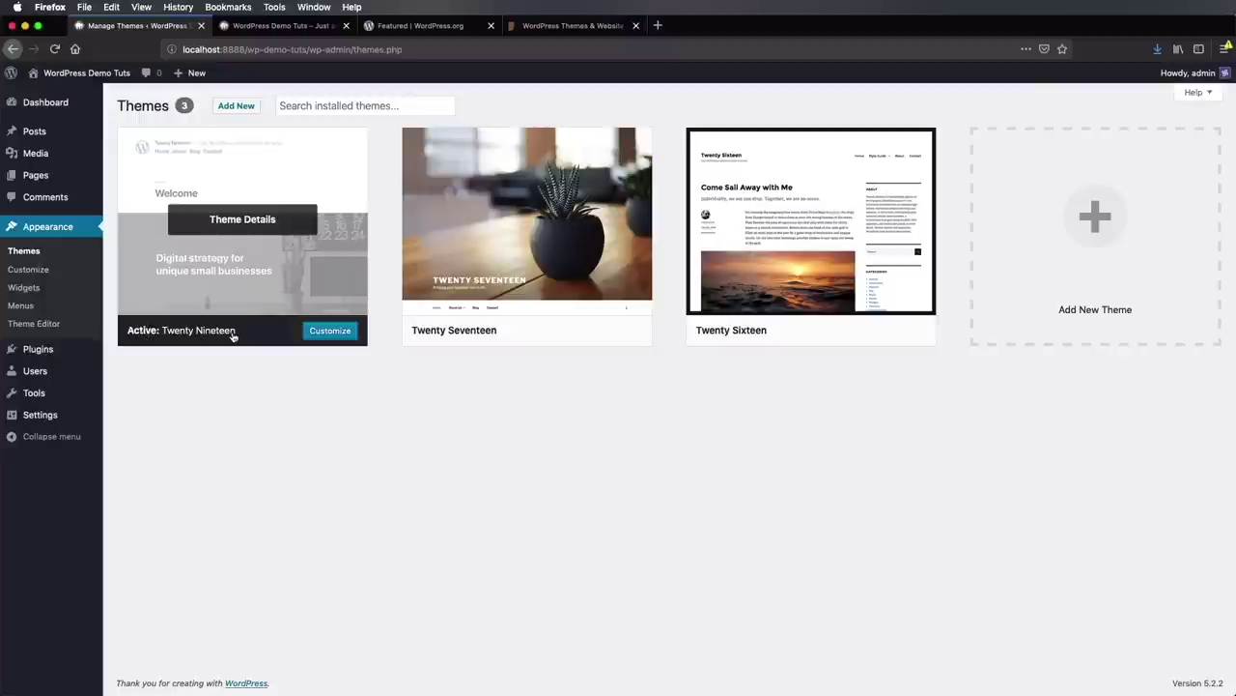
- Open the Theme Editor and dismiss the warning about editing theme files directly
{"action": "left_click", "coordinate": [51, 327]}
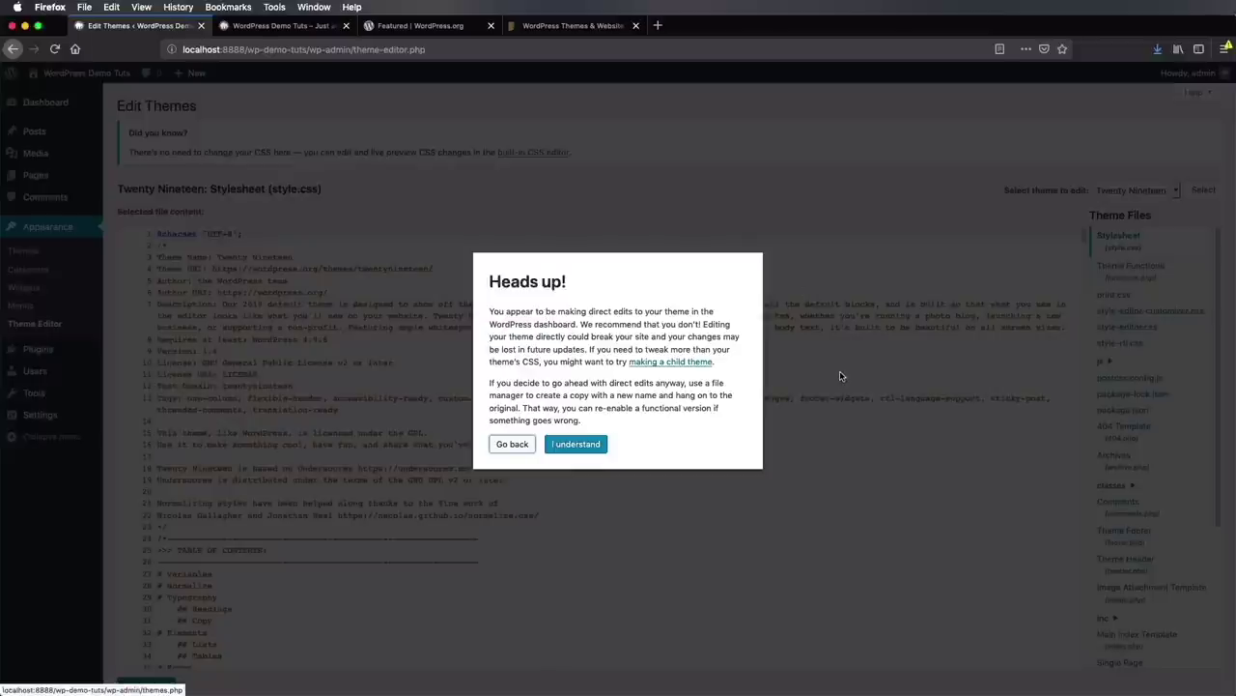
{"action": "left_click", "coordinate": [587, 448]}
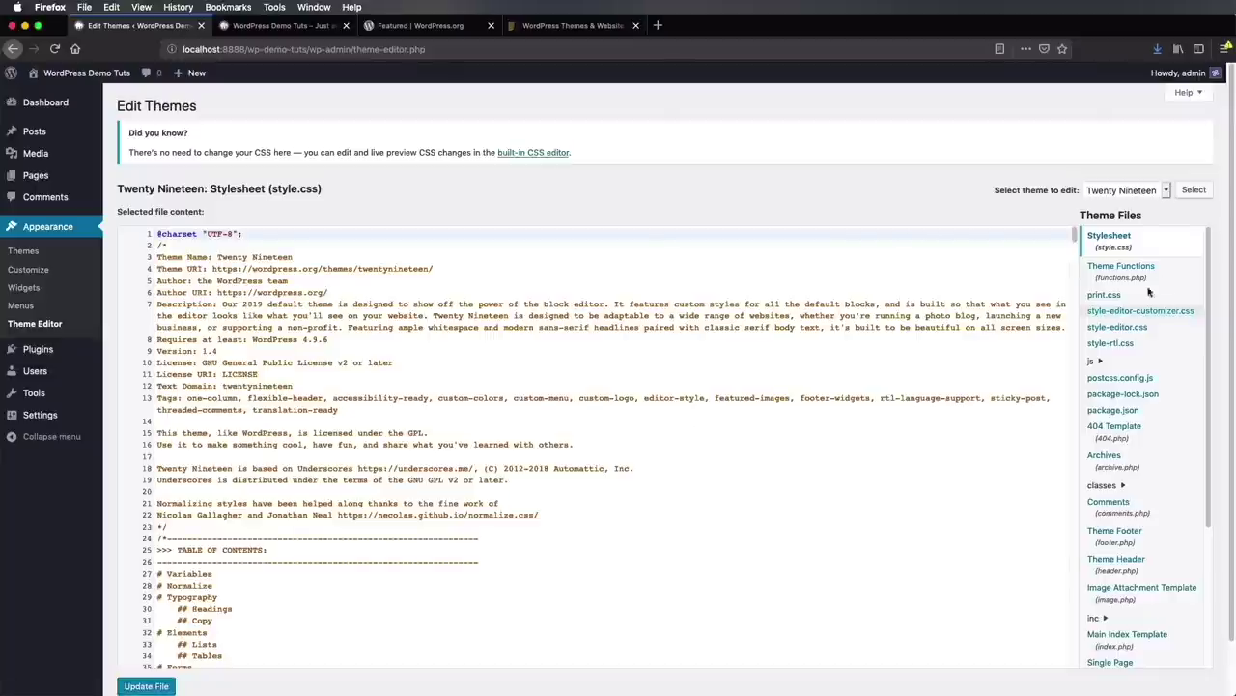
{"action": "scroll", "coordinate": [1164, 259], "scroll_direction": "down", "scroll_amount": 2}
{"action": "scroll", "coordinate": [1159, 261], "scroll_direction": "up", "scroll_amount": 2}
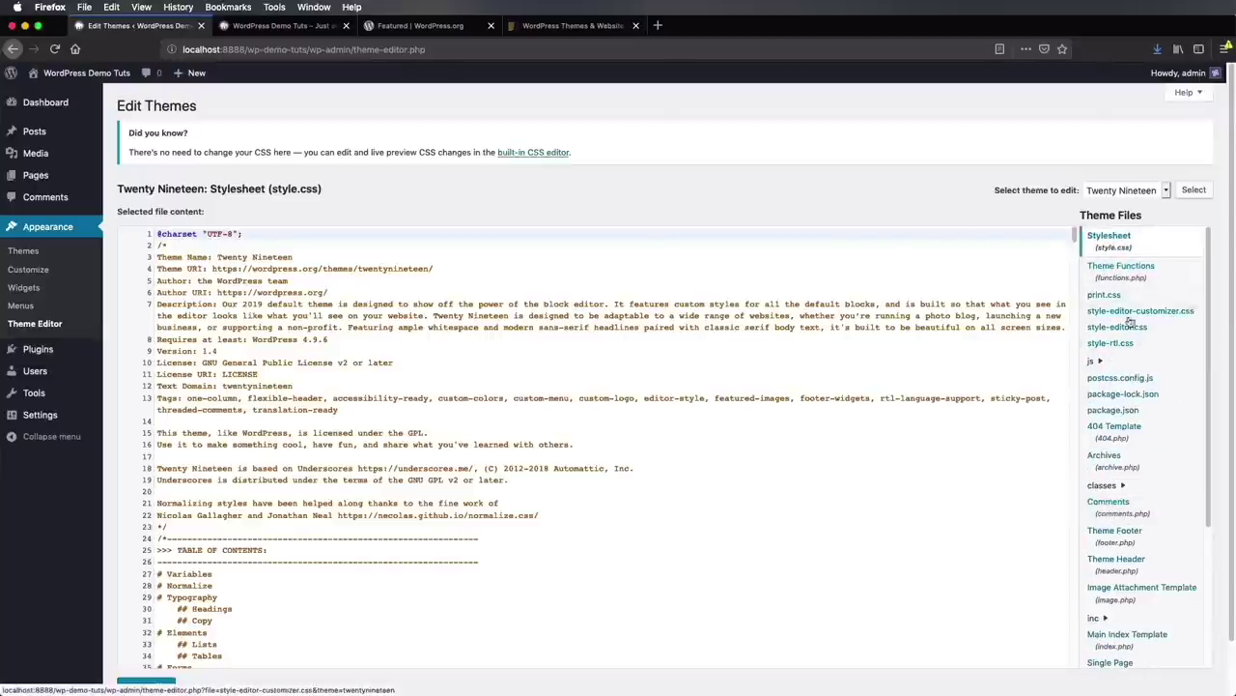
{"action": "scroll", "coordinate": [1140, 464], "scroll_direction": "down", "scroll_amount": 1}
{"action": "scroll", "coordinate": [1139, 479], "scroll_direction": "up", "scroll_amount": 1}
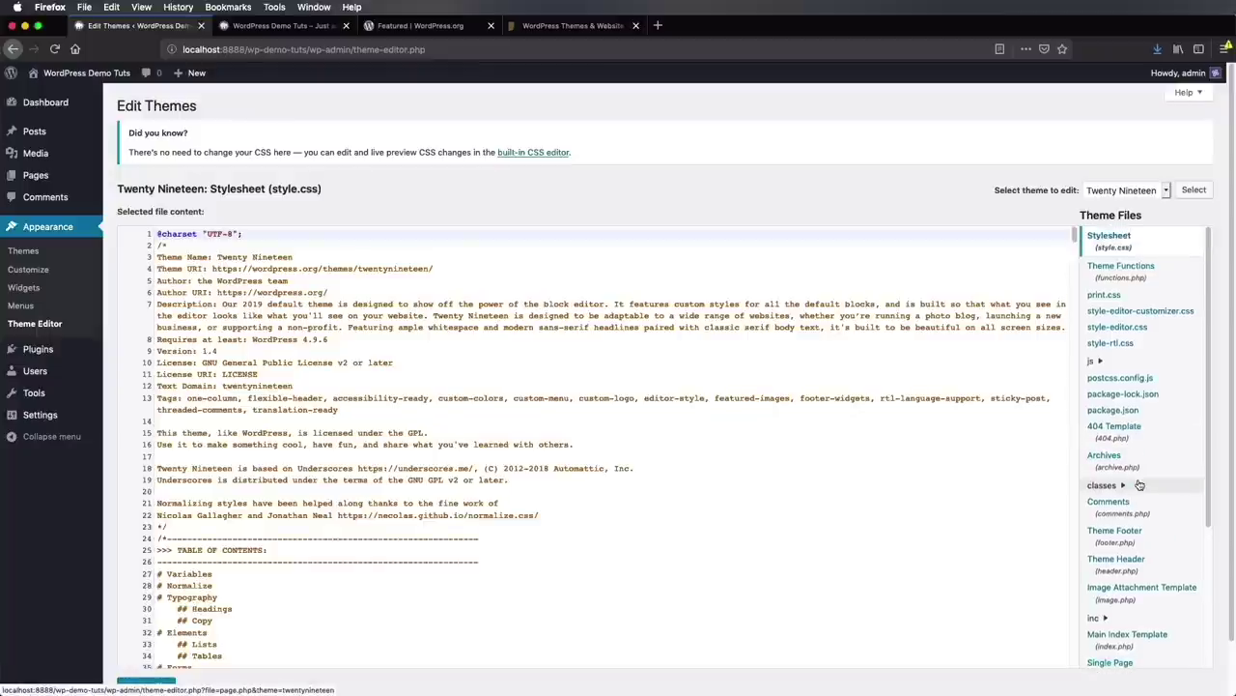
- Open Twenty Nineteen's Theme Functions (functions.php) file and scroll through its code
{"action": "left_click", "coordinate": [1147, 276]}
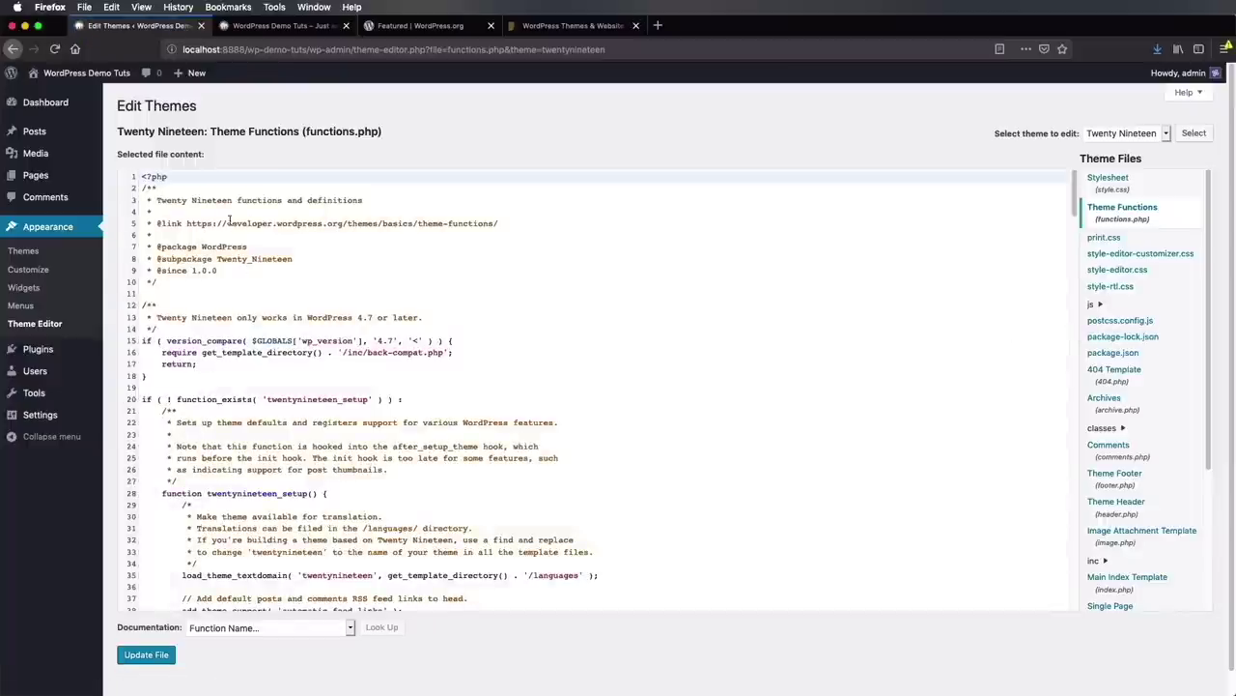
{"action": "scroll", "coordinate": [296, 321], "scroll_direction": "down", "scroll_amount": 10}
{"action": "scroll", "coordinate": [296, 322], "scroll_direction": "down", "scroll_amount": 13}
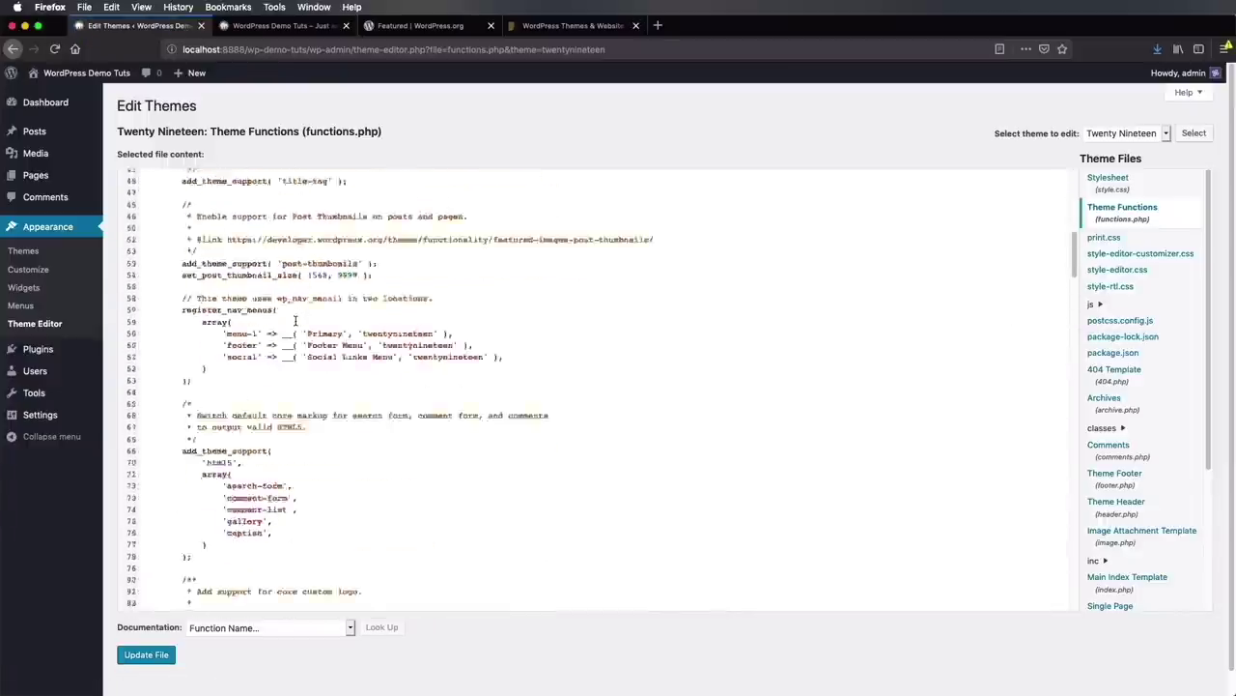
{"action": "scroll", "coordinate": [295, 322], "scroll_direction": "down", "scroll_amount": 2}
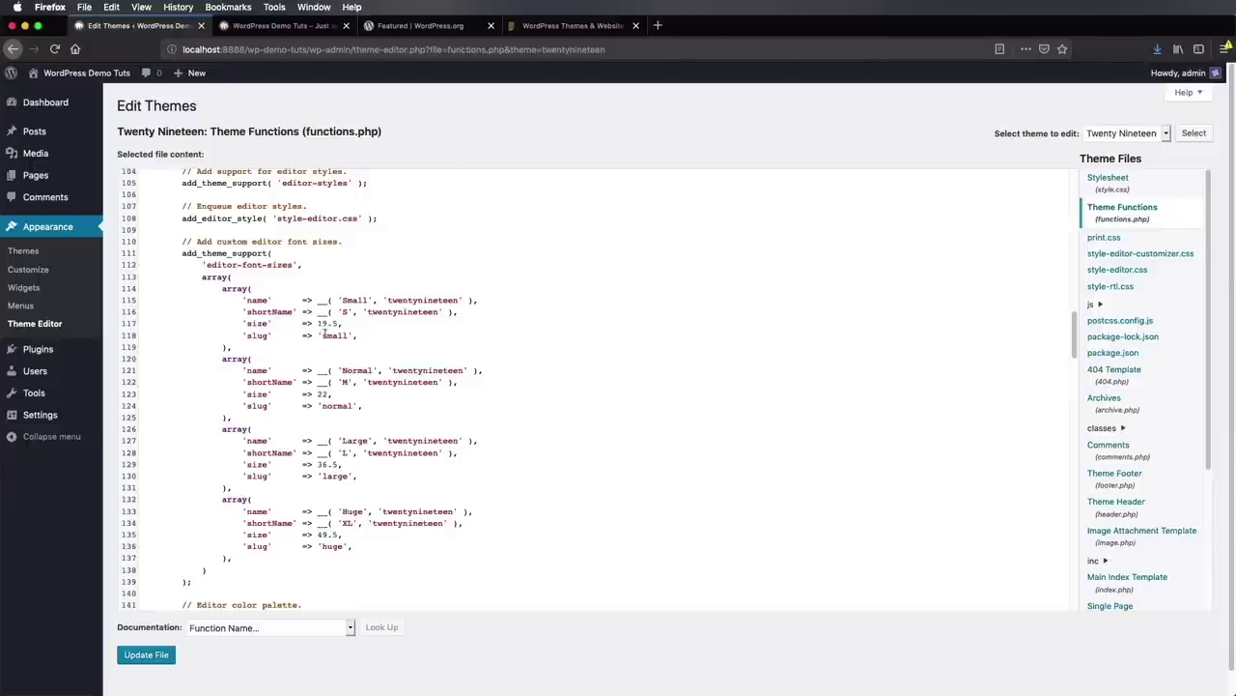
{"action": "scroll", "coordinate": [327, 358], "scroll_direction": "down", "scroll_amount": 10}
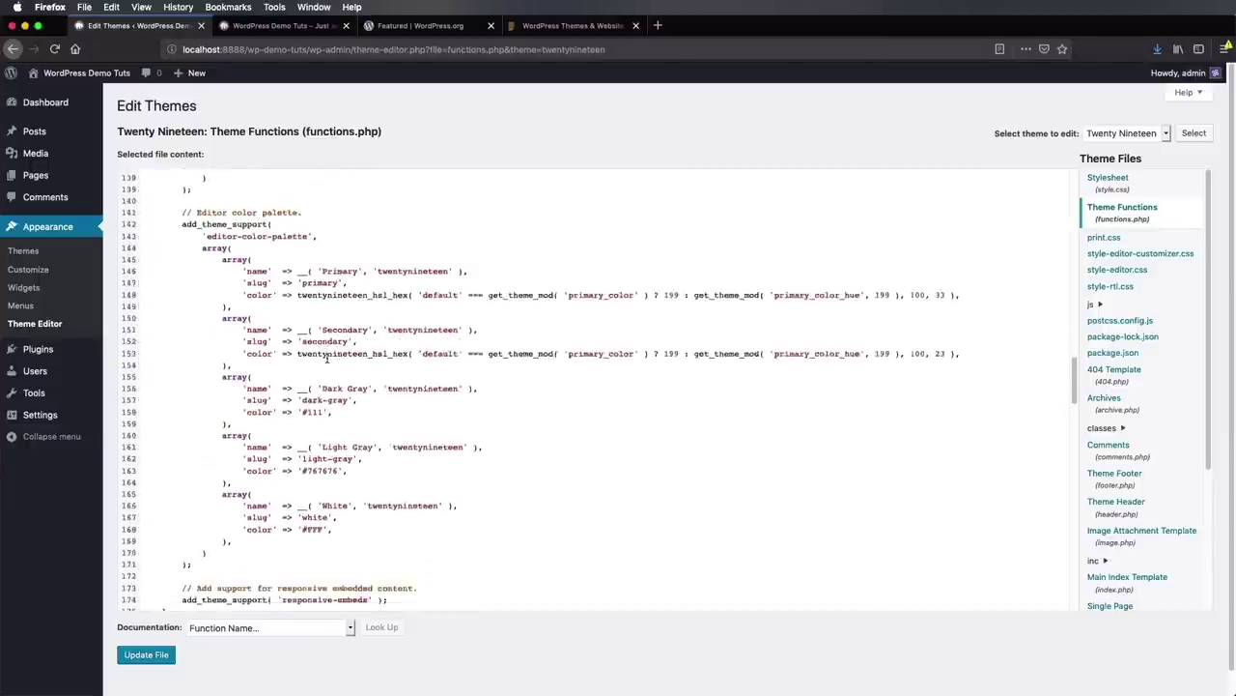
{"action": "scroll", "coordinate": [326, 358], "scroll_direction": "down", "scroll_amount": 10}
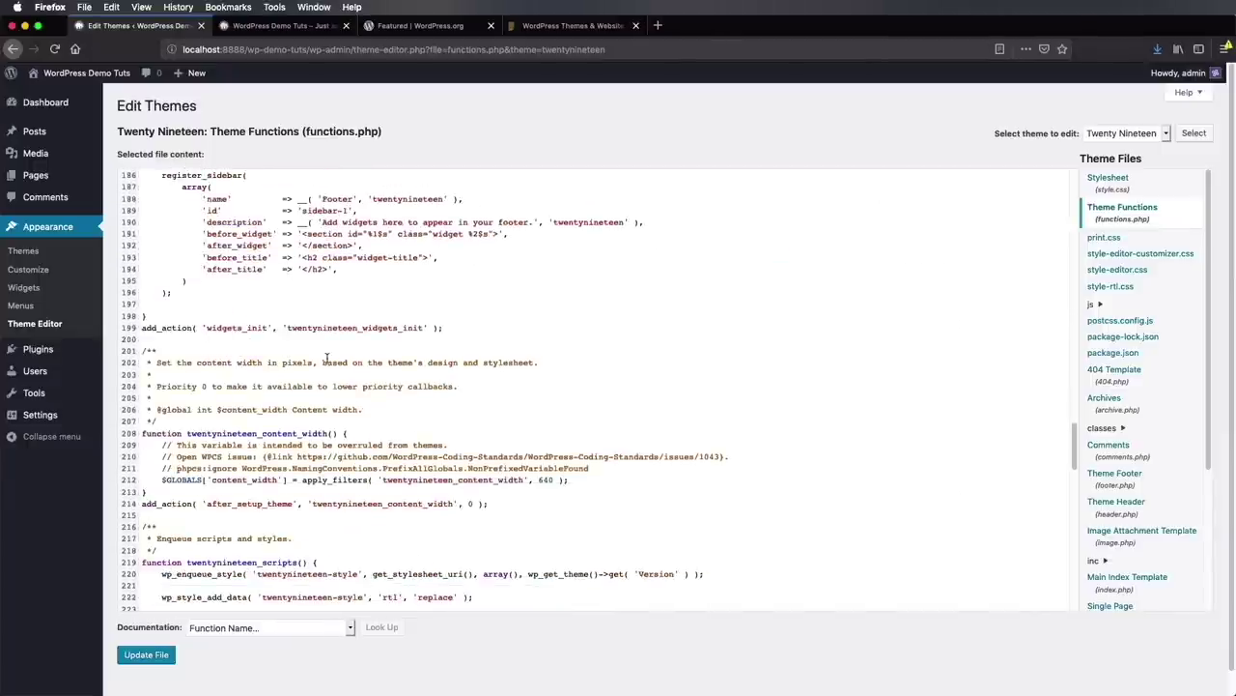
{"action": "scroll", "coordinate": [326, 358], "scroll_direction": "down", "scroll_amount": 20}
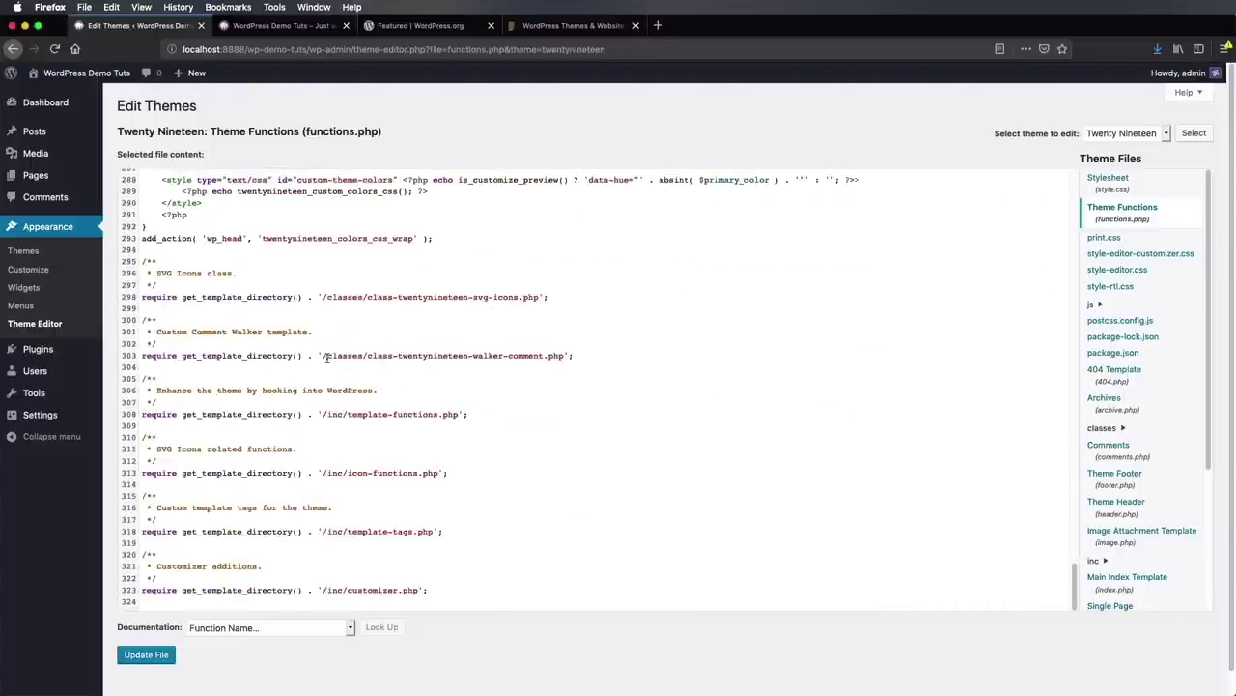
{"action": "scroll", "coordinate": [326, 357], "scroll_direction": "up", "scroll_amount": 13}
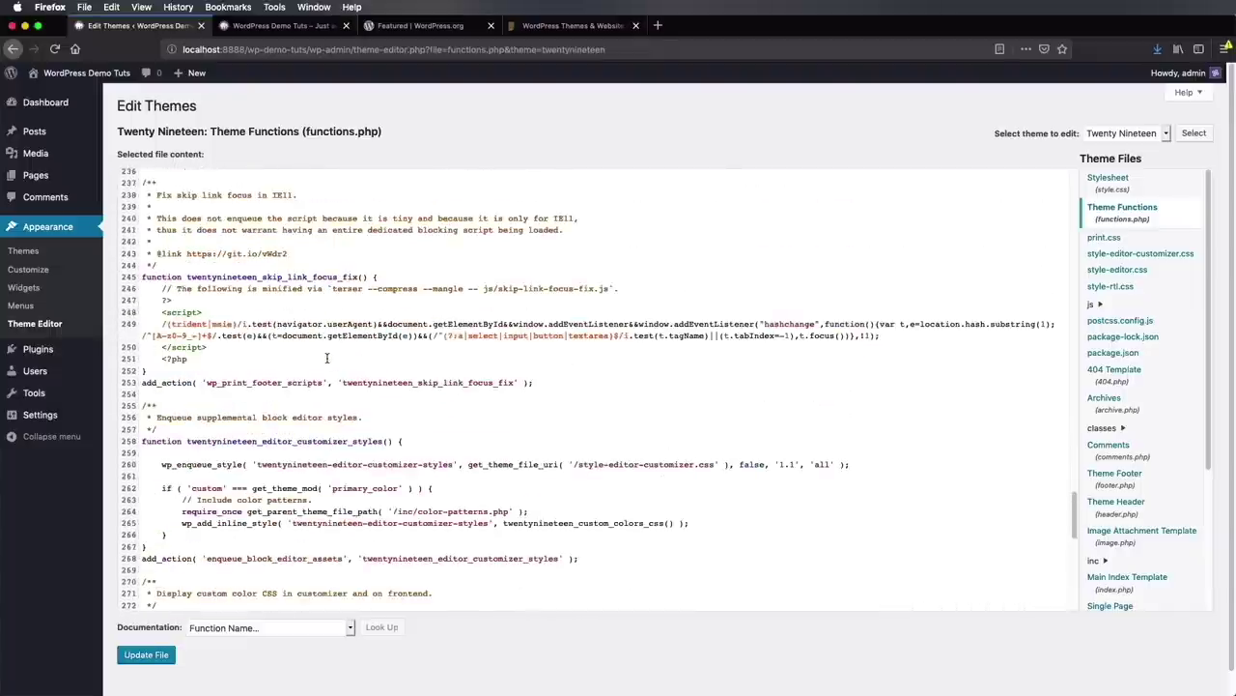
{"action": "scroll", "coordinate": [326, 358], "scroll_direction": "up", "scroll_amount": 20}
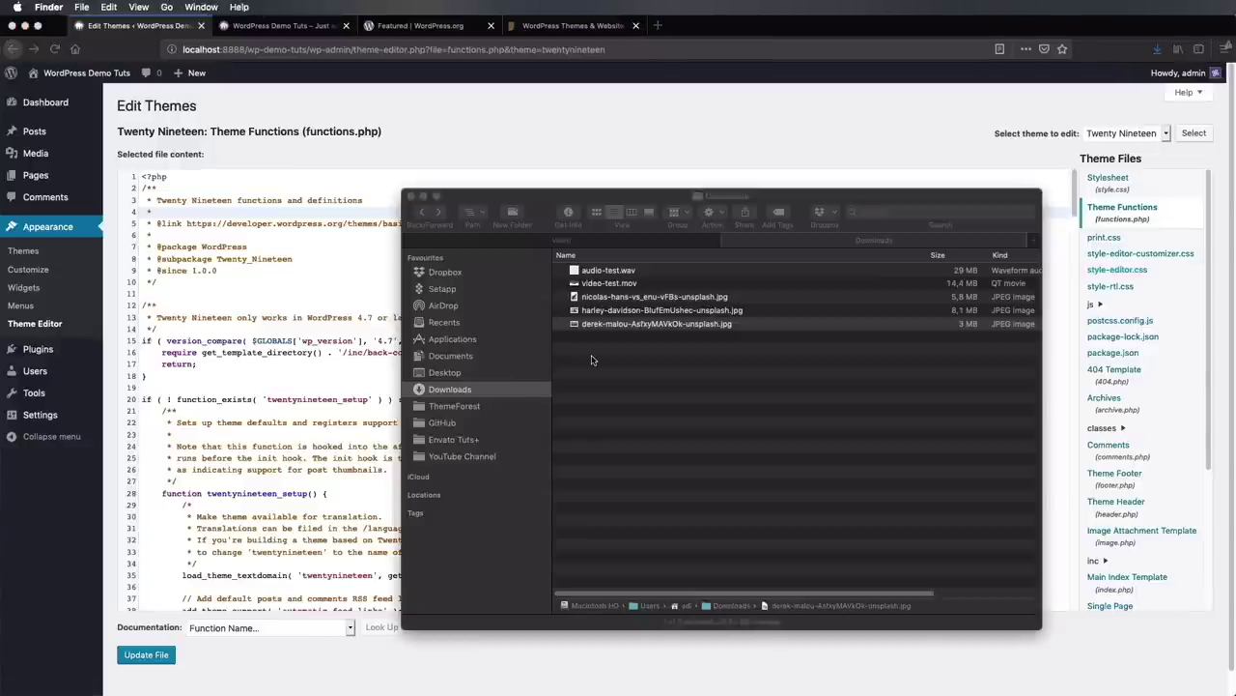
- In Finder, browse MAMP > wp-demo-tuts > wp-content > themes and open the twentynineteen folder
{"action": "left_click", "coordinate": [657, 324]}
{"action": "left_click", "coordinate": [570, 241]}
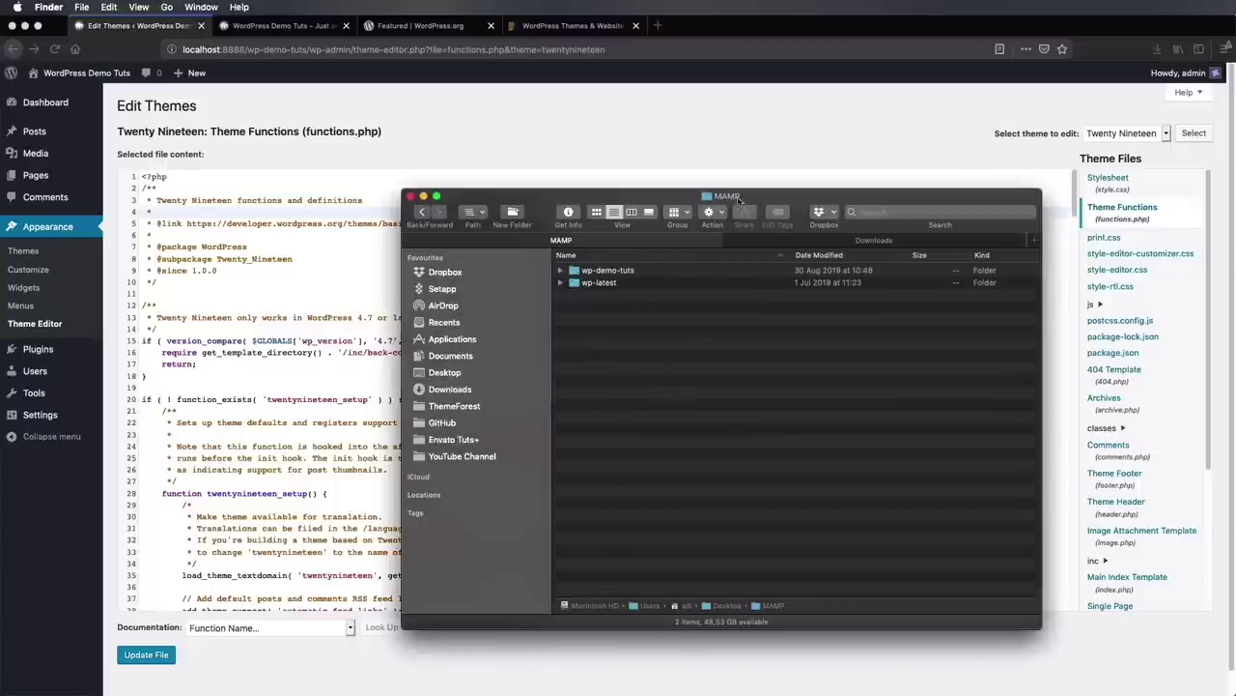
{"action": "double_click", "coordinate": [626, 272]}
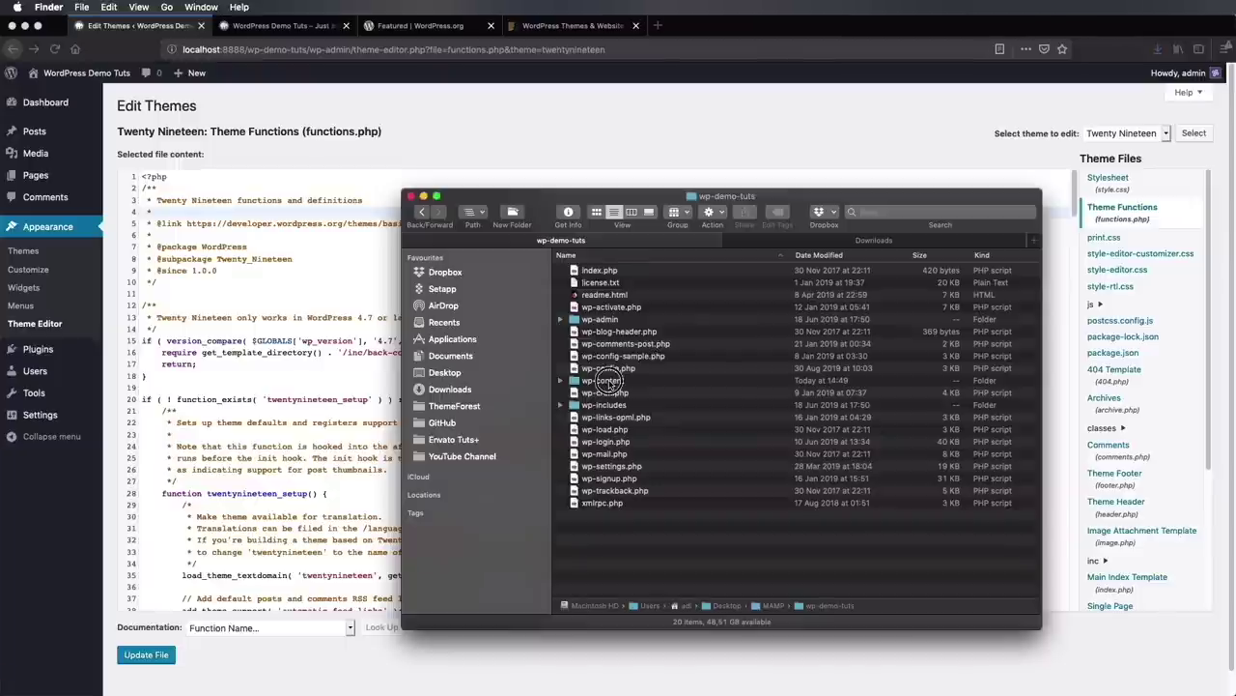
{"action": "double_click", "coordinate": [609, 380]}
{"action": "double_click", "coordinate": [595, 294]}
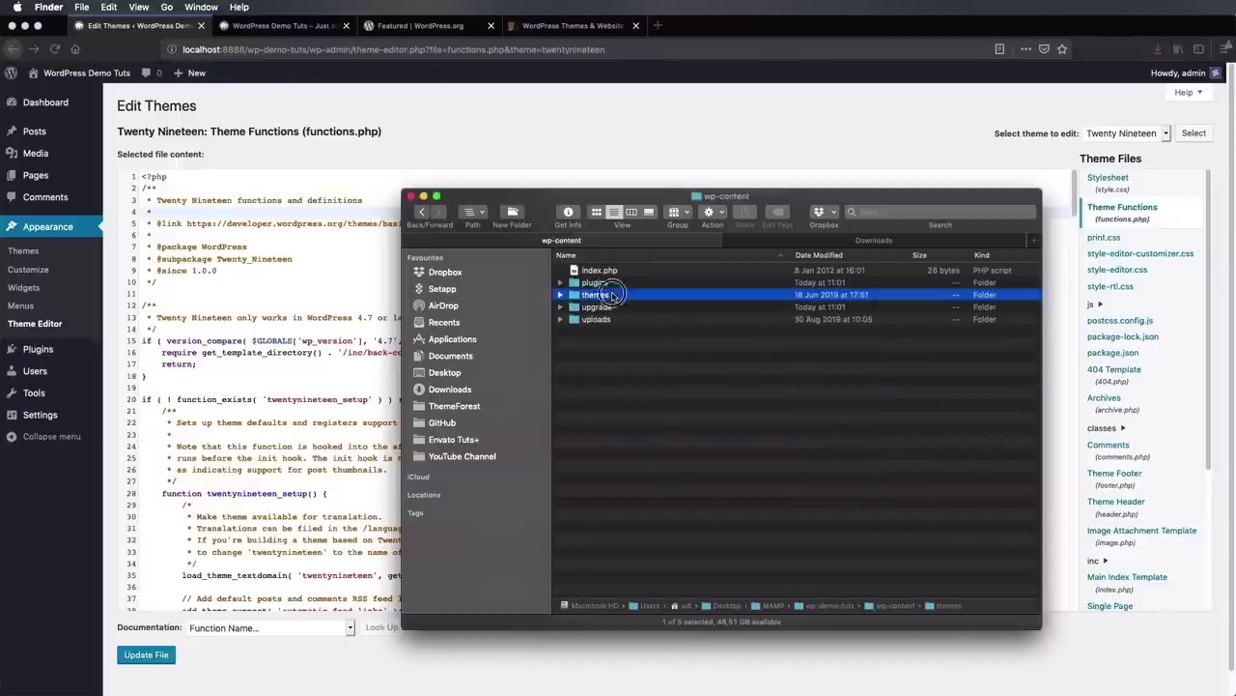
{"action": "left_click_drag", "start_coordinate": [635, 354], "coordinate": [628, 319]}
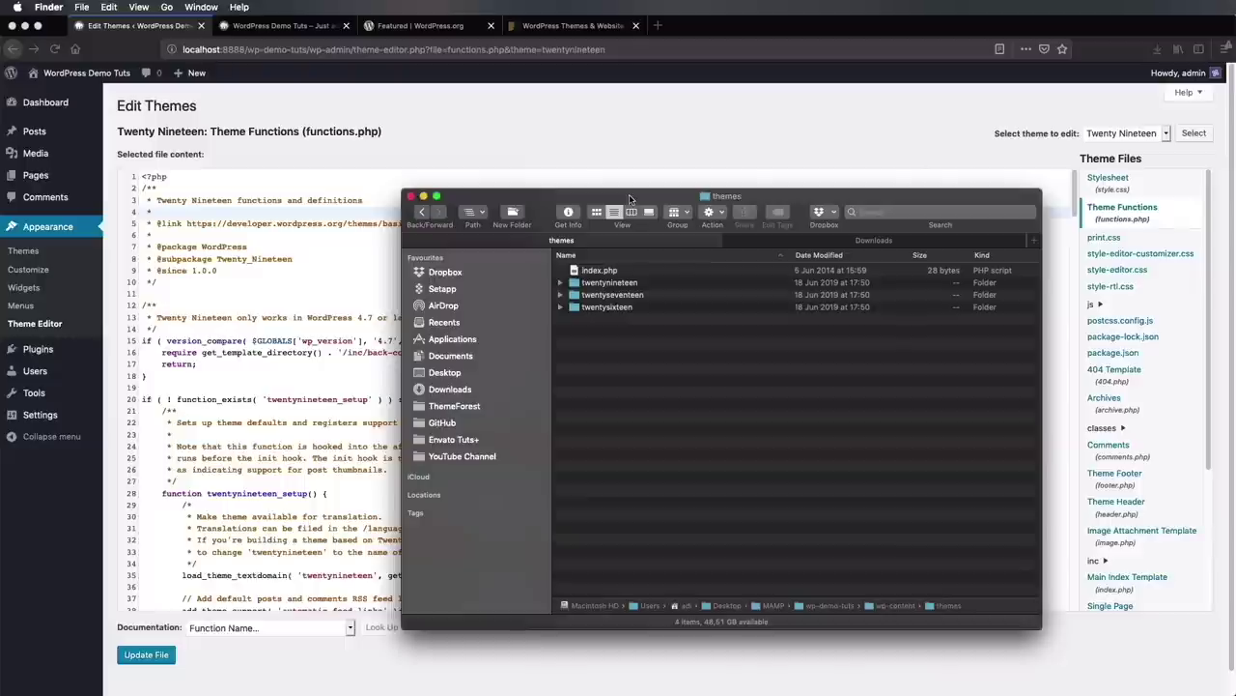
{"action": "mouse_move", "coordinate": [626, 327]}
{"action": "left_mouse_down"}
{"action": "mouse_move", "coordinate": [628, 282]}
{"action": "mouse_move", "coordinate": [635, 339]}
{"action": "left_mouse_up"}
{"action": "double_click", "coordinate": [623, 283]}
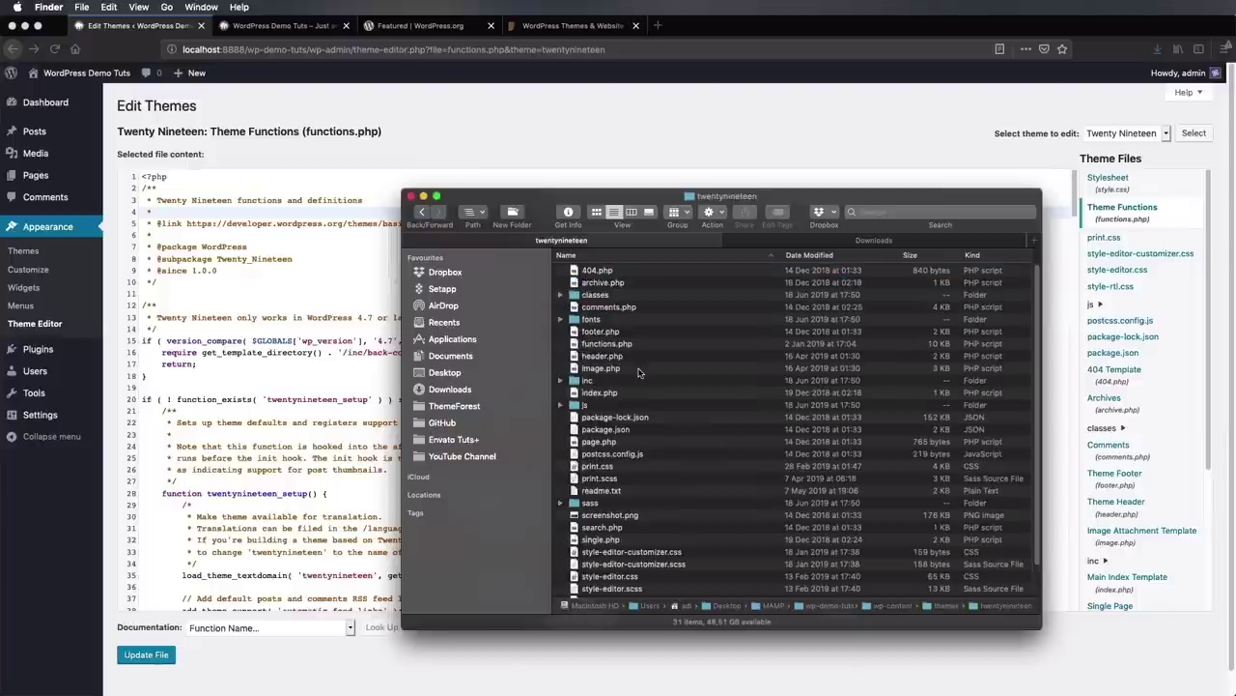
{"action": "scroll", "coordinate": [637, 372], "scroll_direction": "down", "scroll_amount": 3}
{"action": "scroll", "coordinate": [641, 371], "scroll_direction": "up", "scroll_amount": 3}
- Open Twenty Seventeen's theme details on the Themes page and launch its Live Preview
{"action": "left_click", "coordinate": [122, 276]}
{"action": "key", "text": "super+Left"}
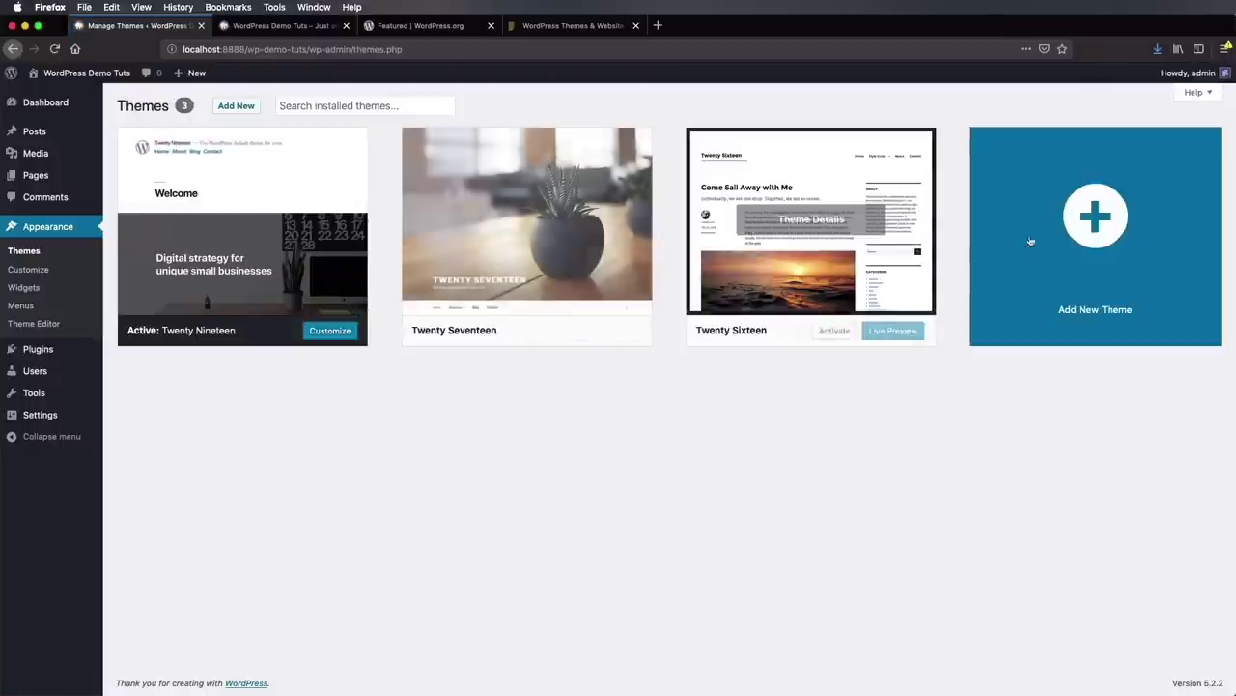
{"action": "mouse_move", "coordinate": [477, 247]}
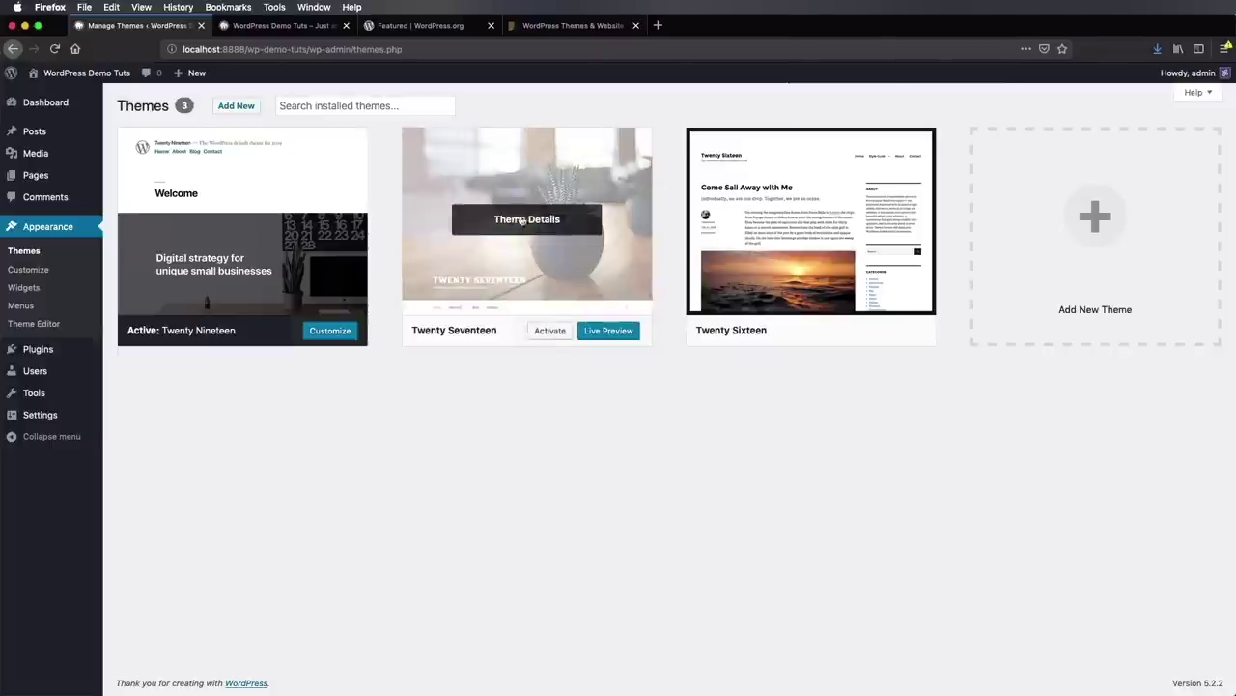
{"action": "left_click", "coordinate": [523, 224]}
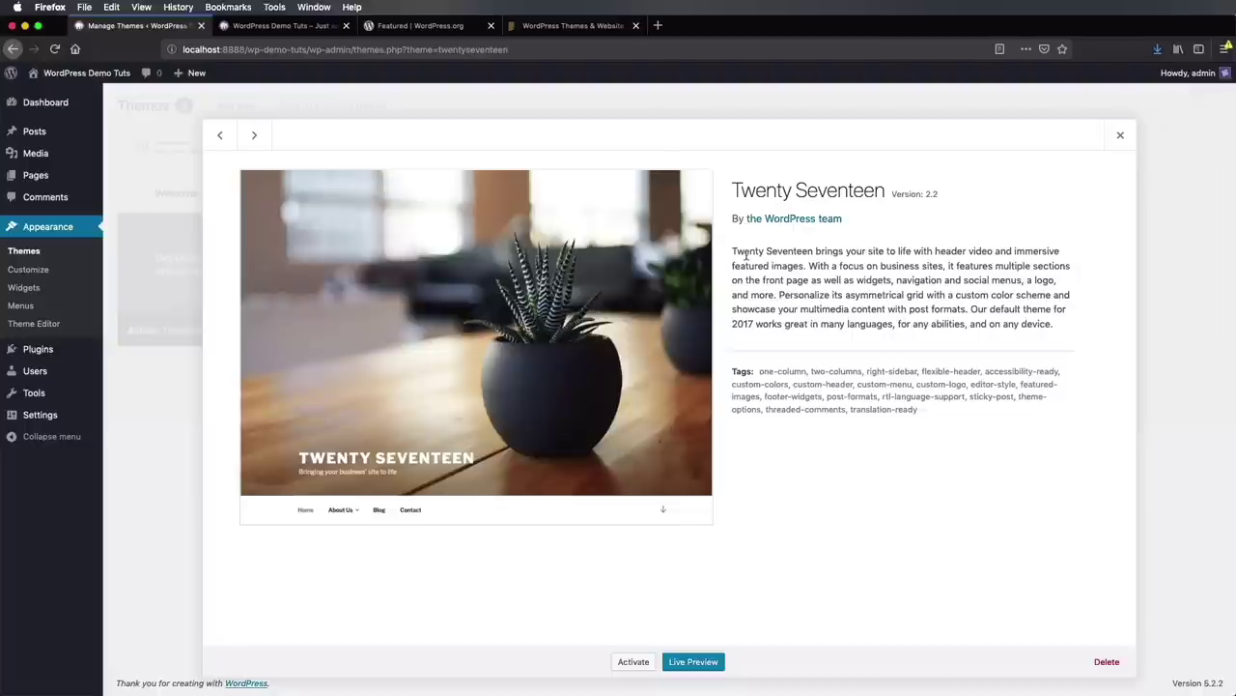
{"action": "left_click_drag", "start_coordinate": [742, 190], "coordinate": [883, 190]}
{"action": "left_click", "coordinate": [898, 193]}
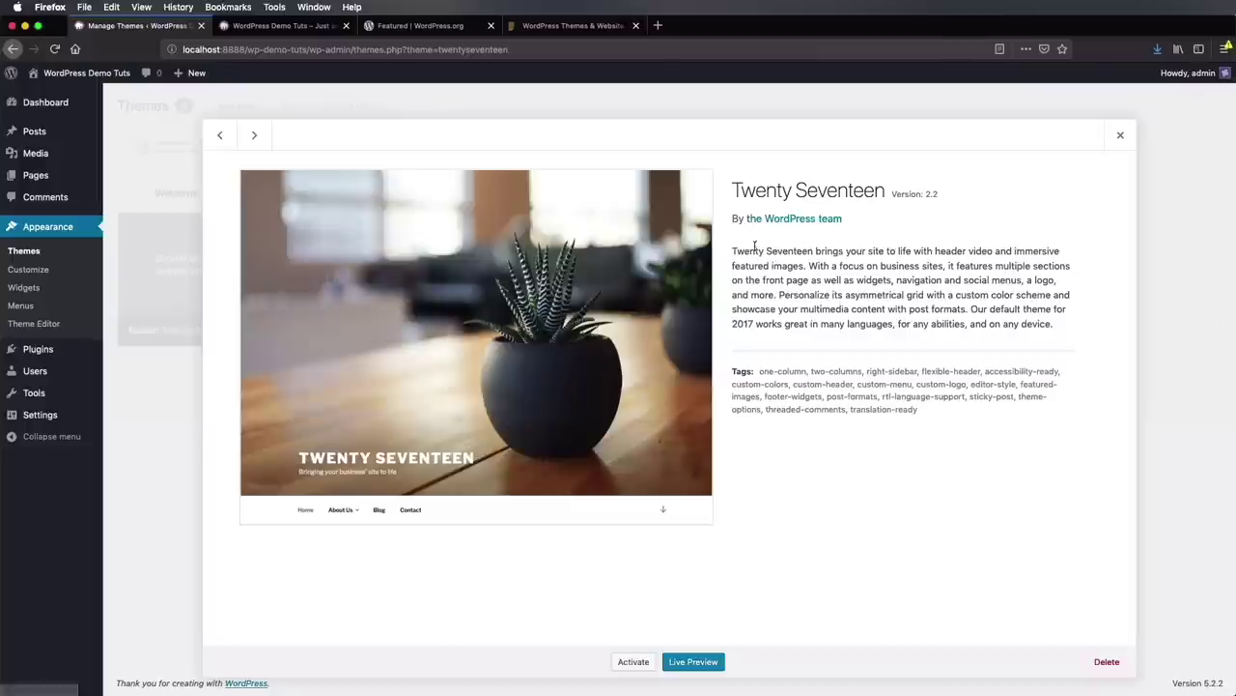
{"action": "left_click_drag", "start_coordinate": [734, 251], "coordinate": [870, 281]}
{"action": "left_click", "coordinate": [878, 283]}
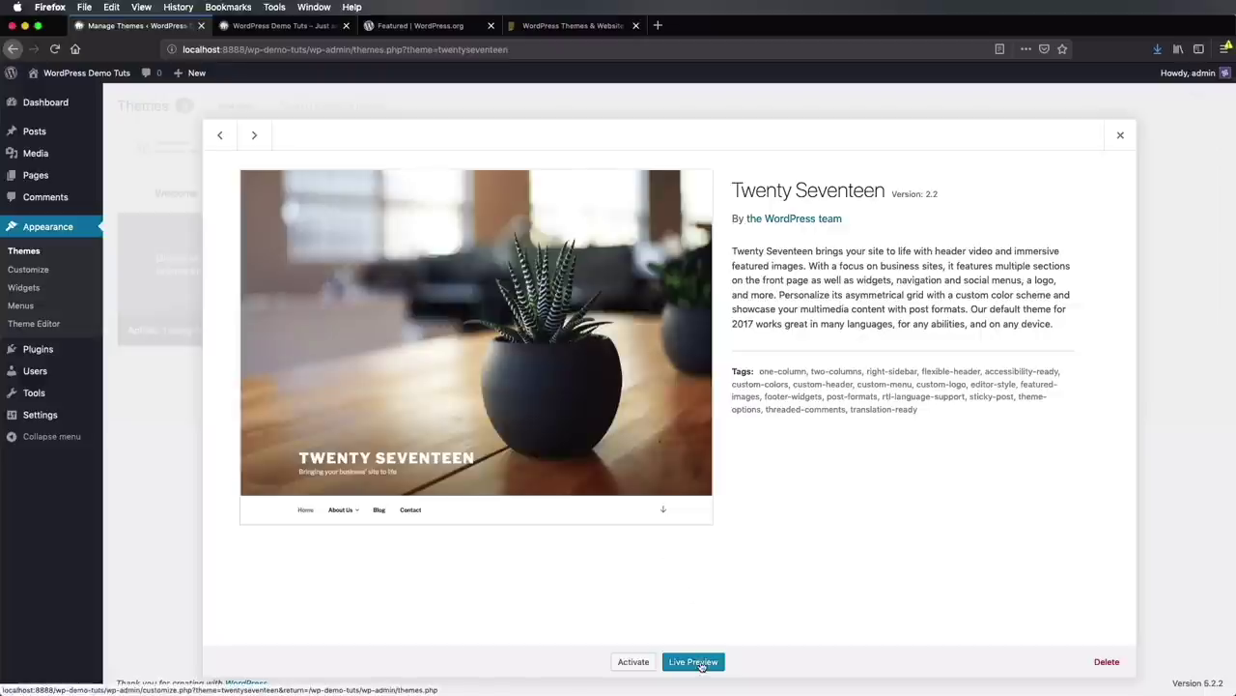
{"action": "left_click", "coordinate": [701, 665]}
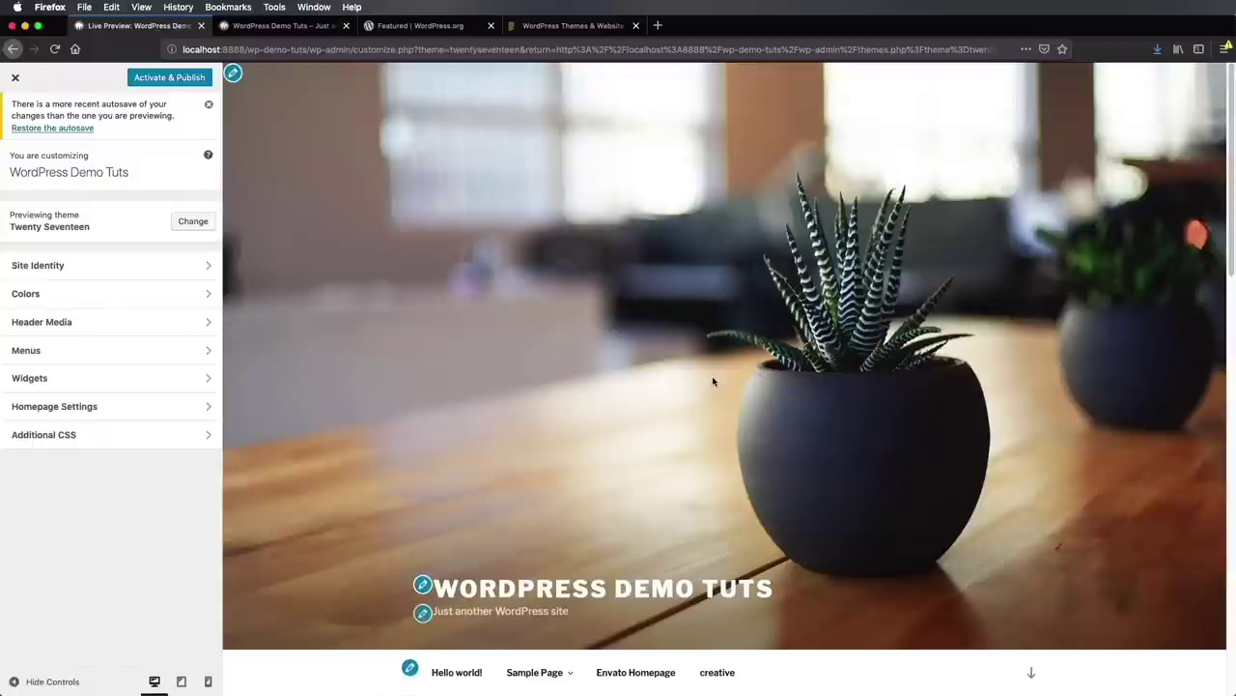
- Scroll through the Twenty Seventeen site preview, then close the Customizer back to theme details
{"action": "scroll", "coordinate": [981, 372], "scroll_direction": "down", "scroll_amount": 5}
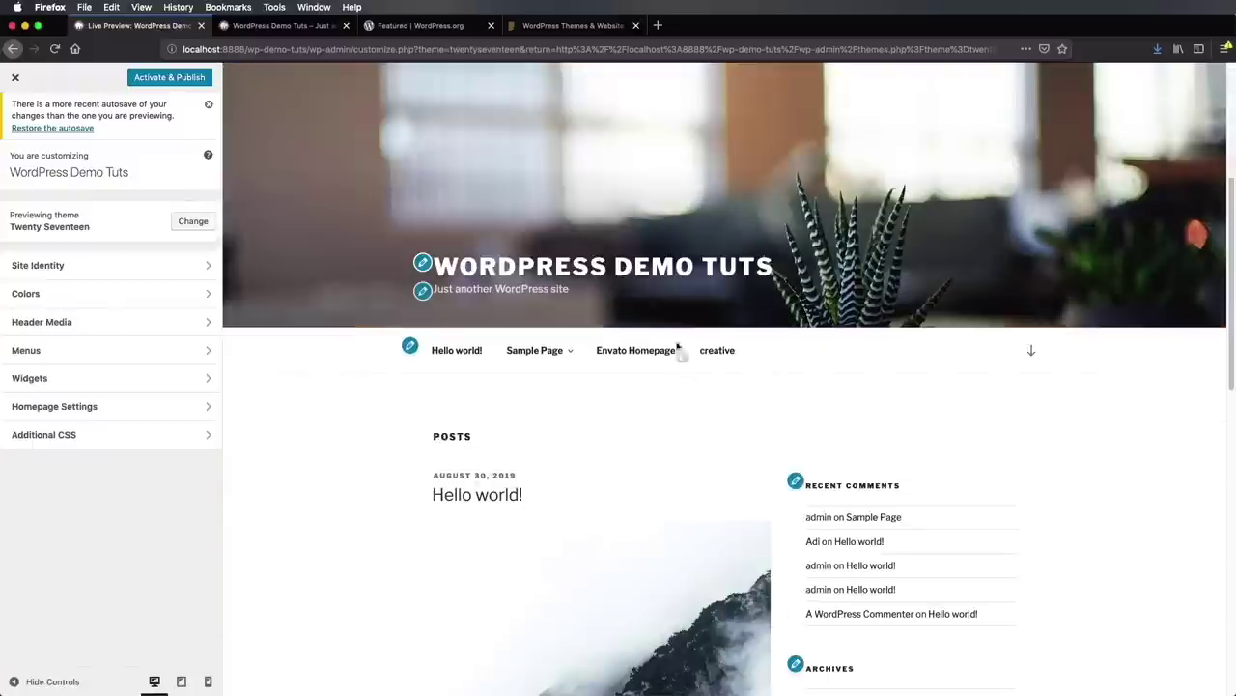
{"action": "scroll", "coordinate": [757, 336], "scroll_direction": "down", "scroll_amount": 4}
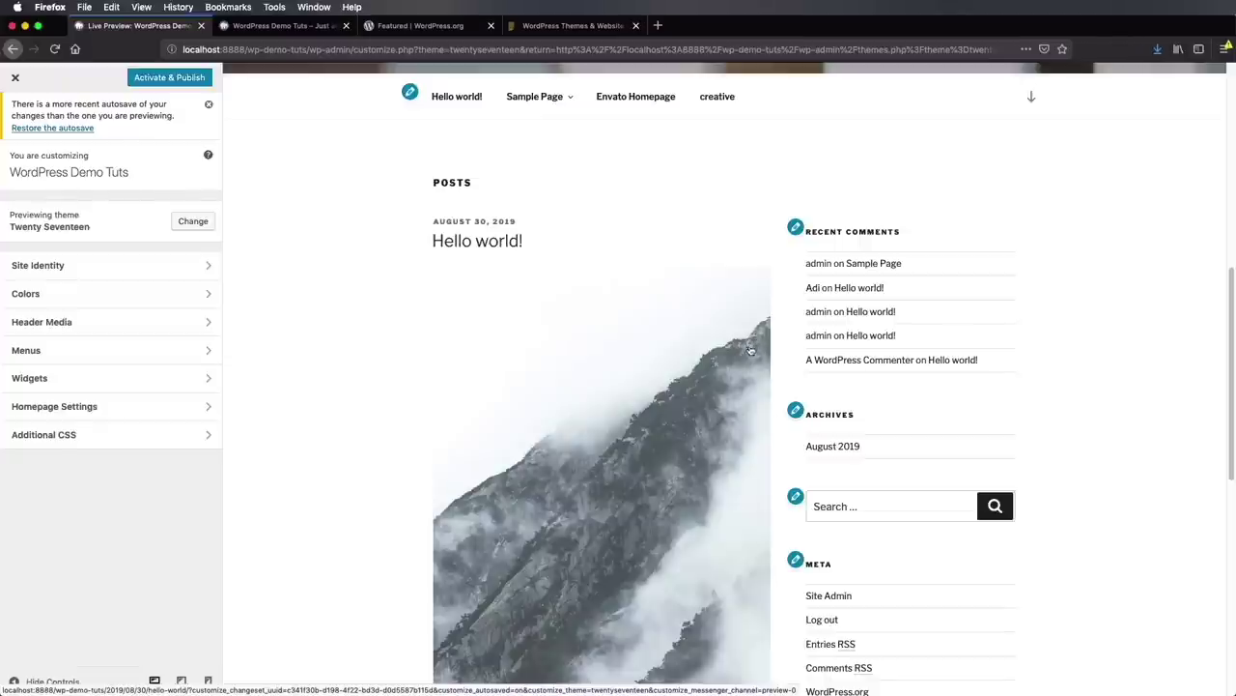
{"action": "scroll", "coordinate": [751, 346], "scroll_direction": "down", "scroll_amount": 8}
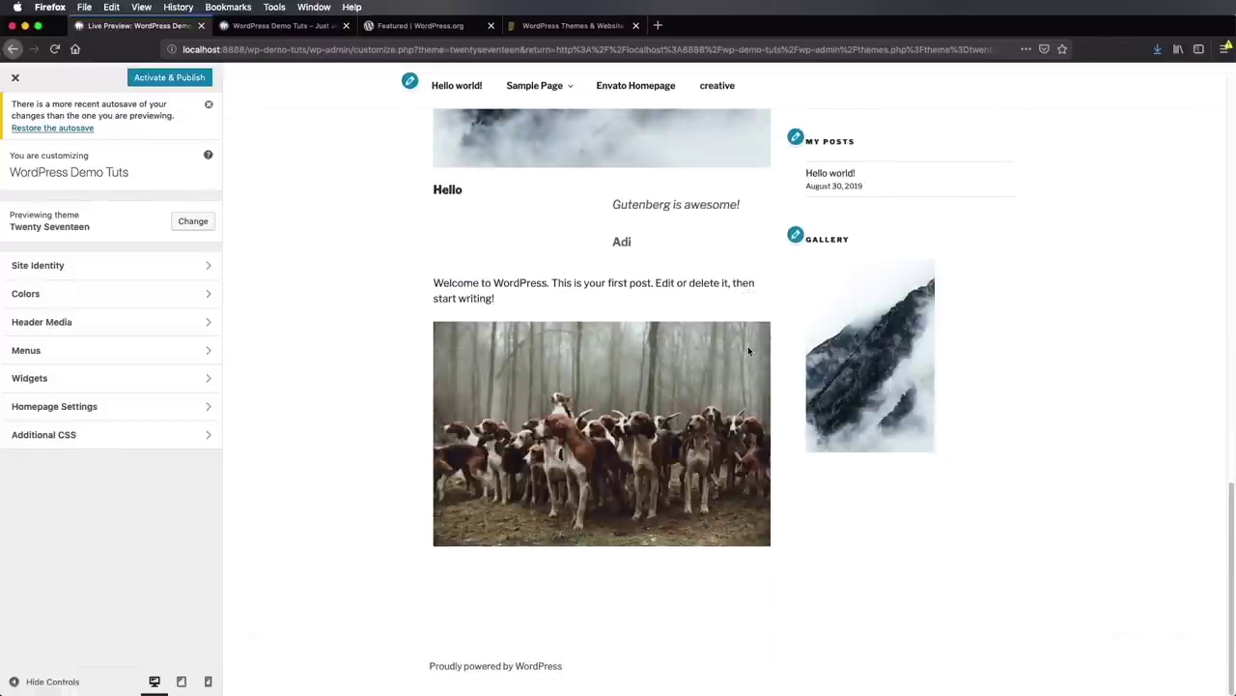
{"action": "scroll", "coordinate": [748, 346], "scroll_direction": "up", "scroll_amount": 15}
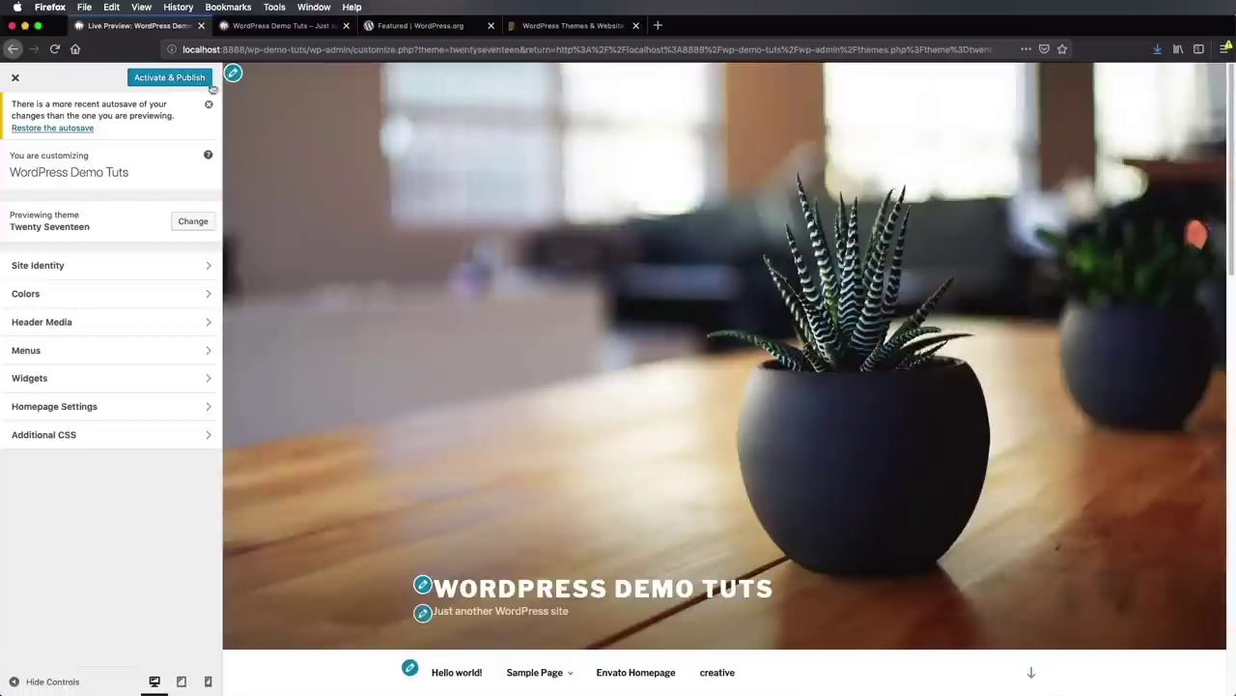
{"action": "left_click", "coordinate": [18, 82]}
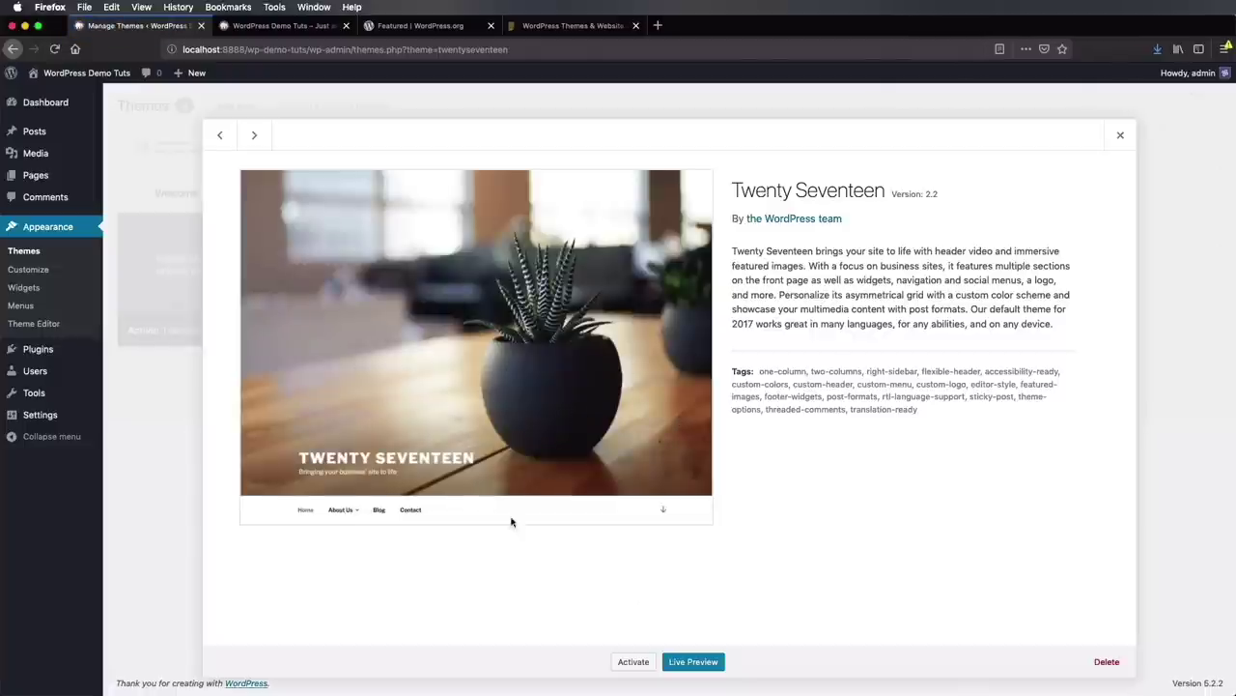
- Activate Twenty Seventeen, then reload the WordPress Demo Tuts front page and scroll through it
{"action": "left_click", "coordinate": [635, 663]}
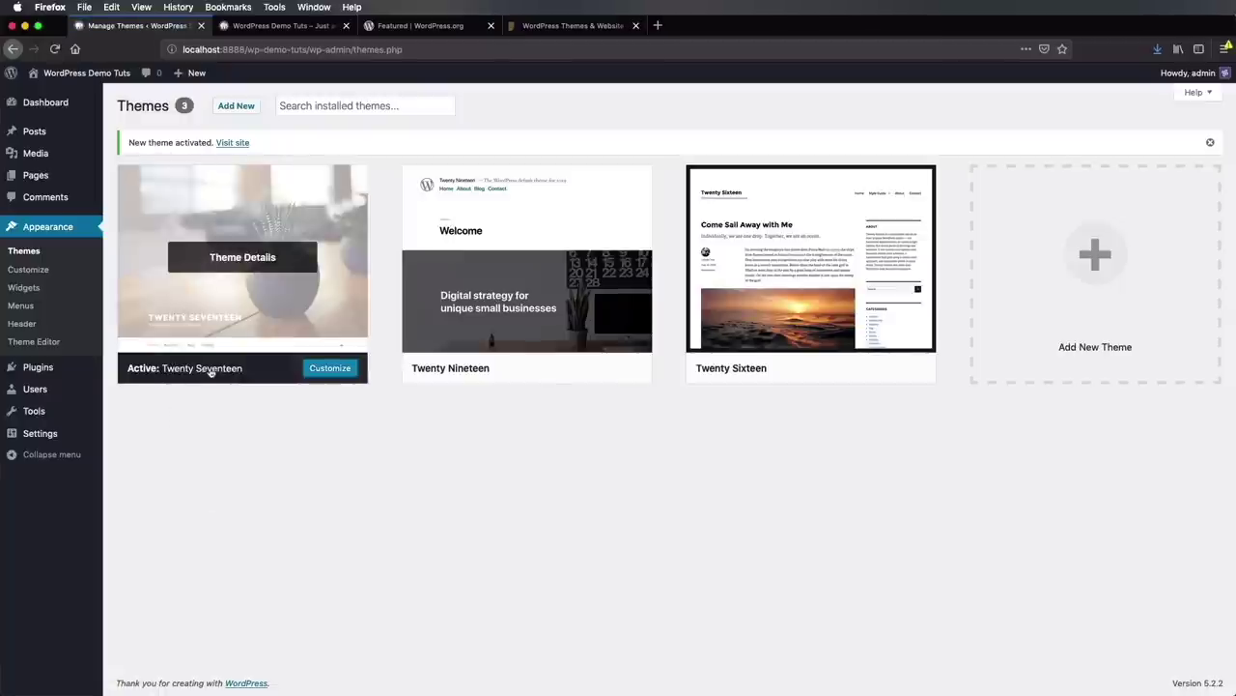
{"action": "left_click", "coordinate": [272, 26]}
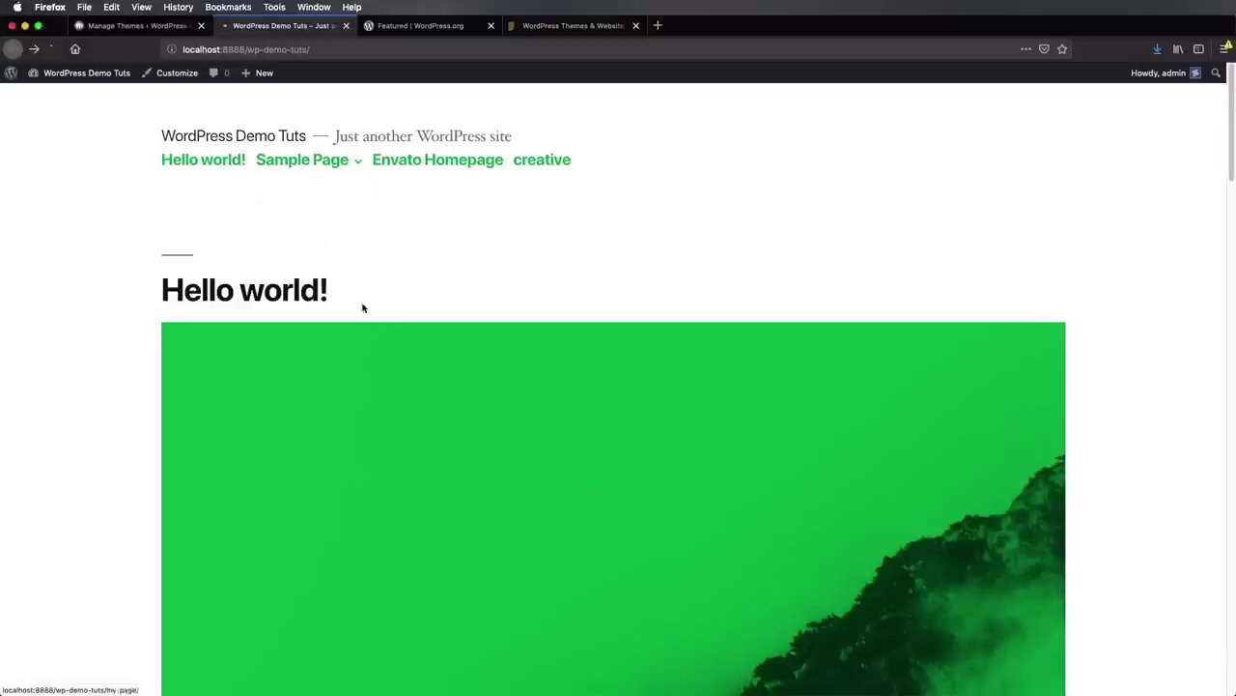
{"action": "key", "text": "super+r"}
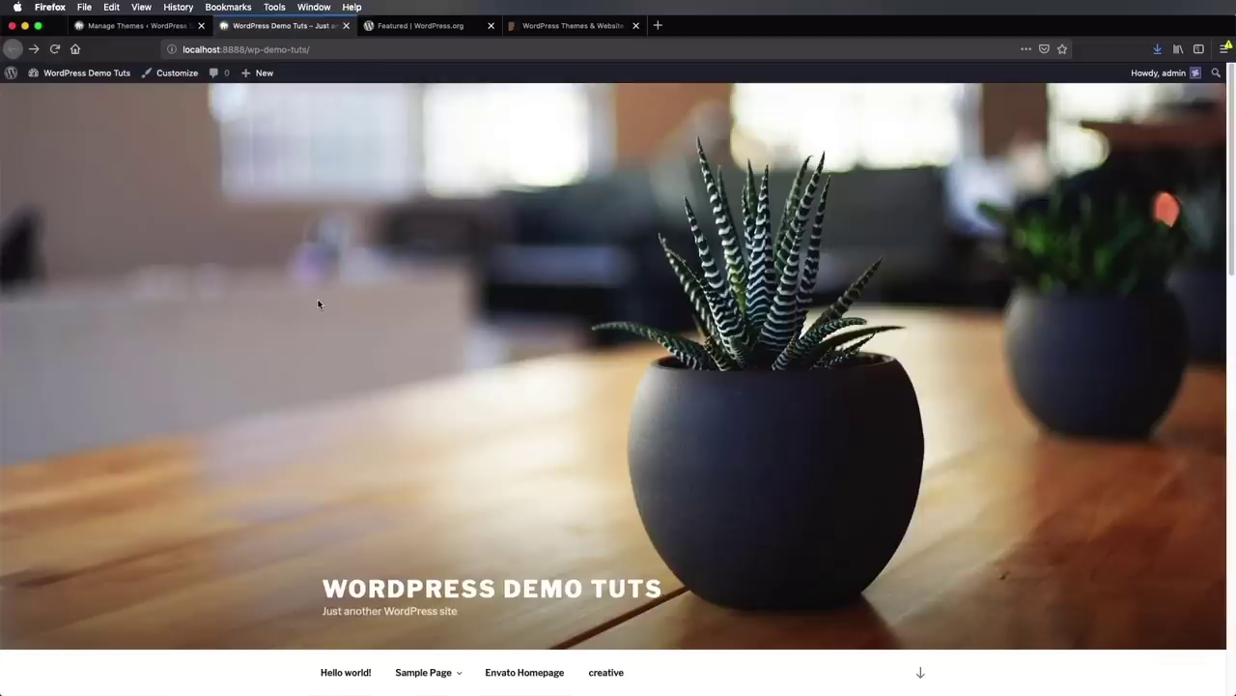
{"action": "scroll", "coordinate": [319, 305], "scroll_direction": "down", "scroll_amount": 5}
{"action": "scroll", "coordinate": [318, 304], "scroll_direction": "down", "scroll_amount": 10}
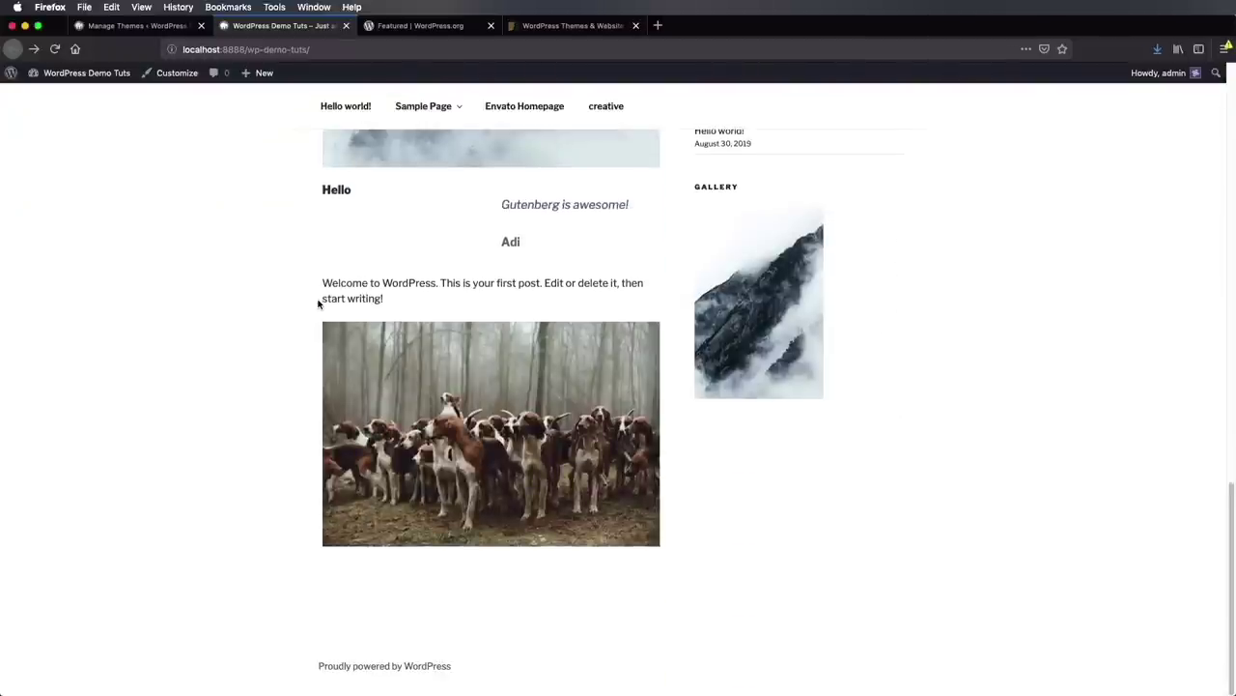
{"action": "scroll", "coordinate": [895, 570], "scroll_direction": "up", "scroll_amount": 15}
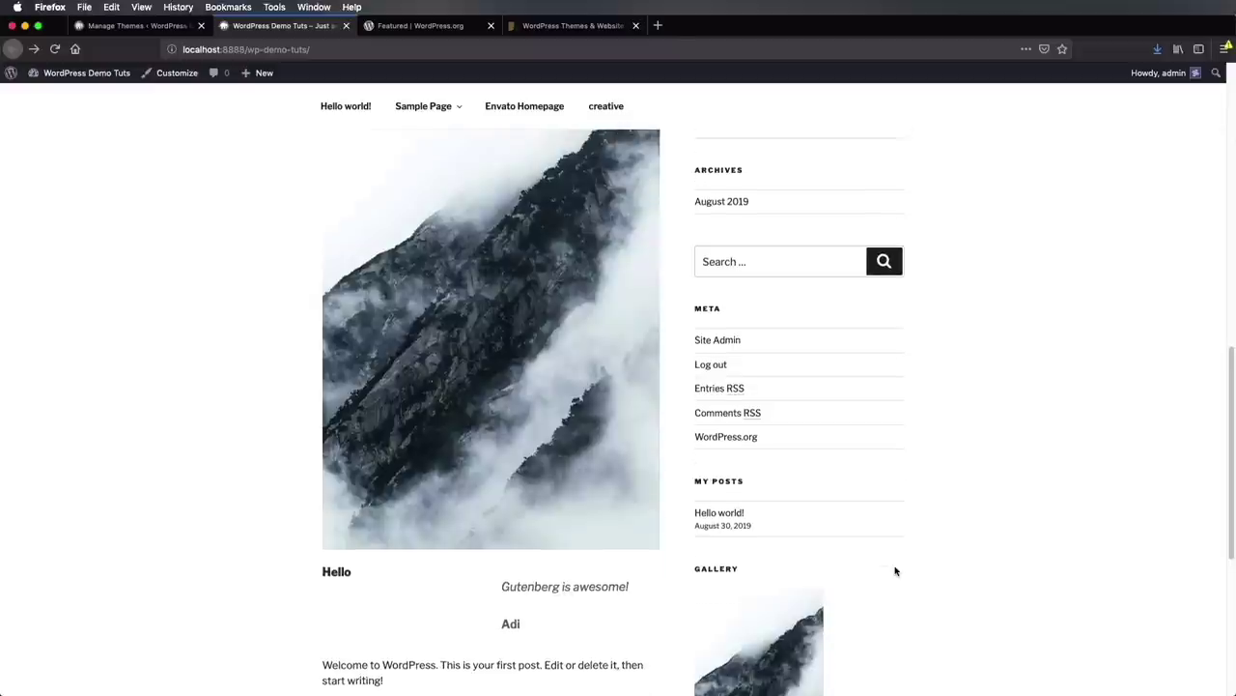
{"action": "scroll", "coordinate": [895, 570], "scroll_direction": "up", "scroll_amount": 5}
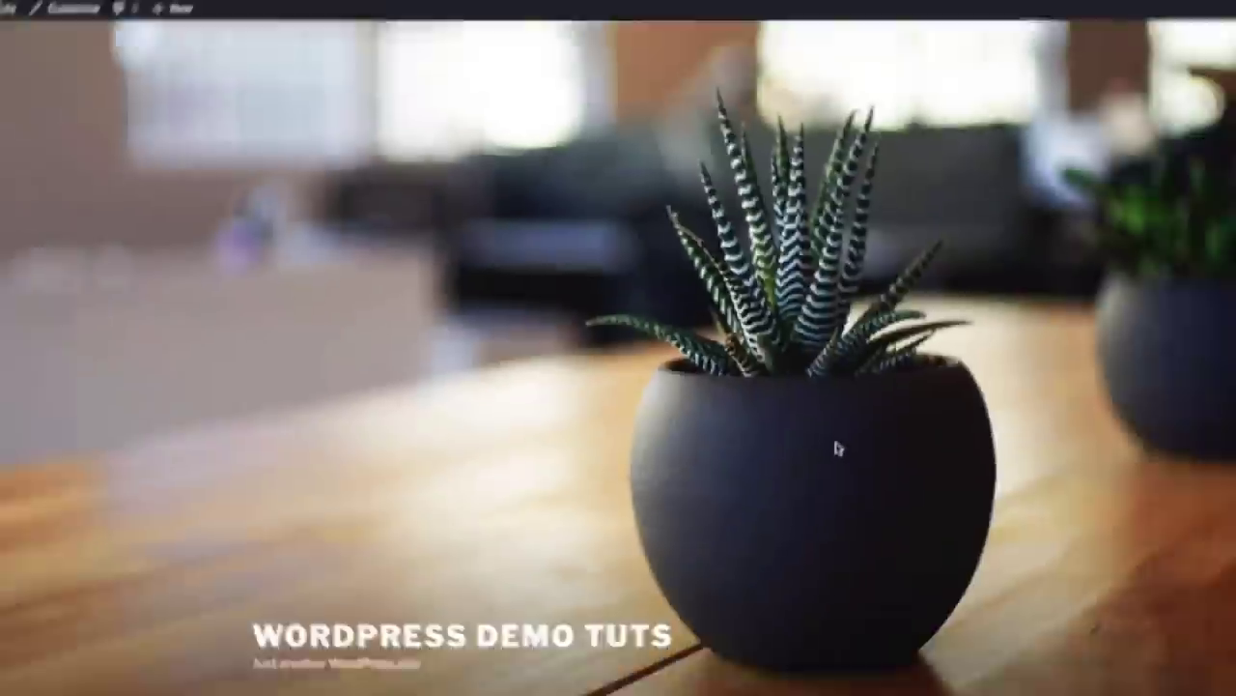
{"action": "scroll", "coordinate": [832, 435], "scroll_direction": "down", "scroll_amount": 5}
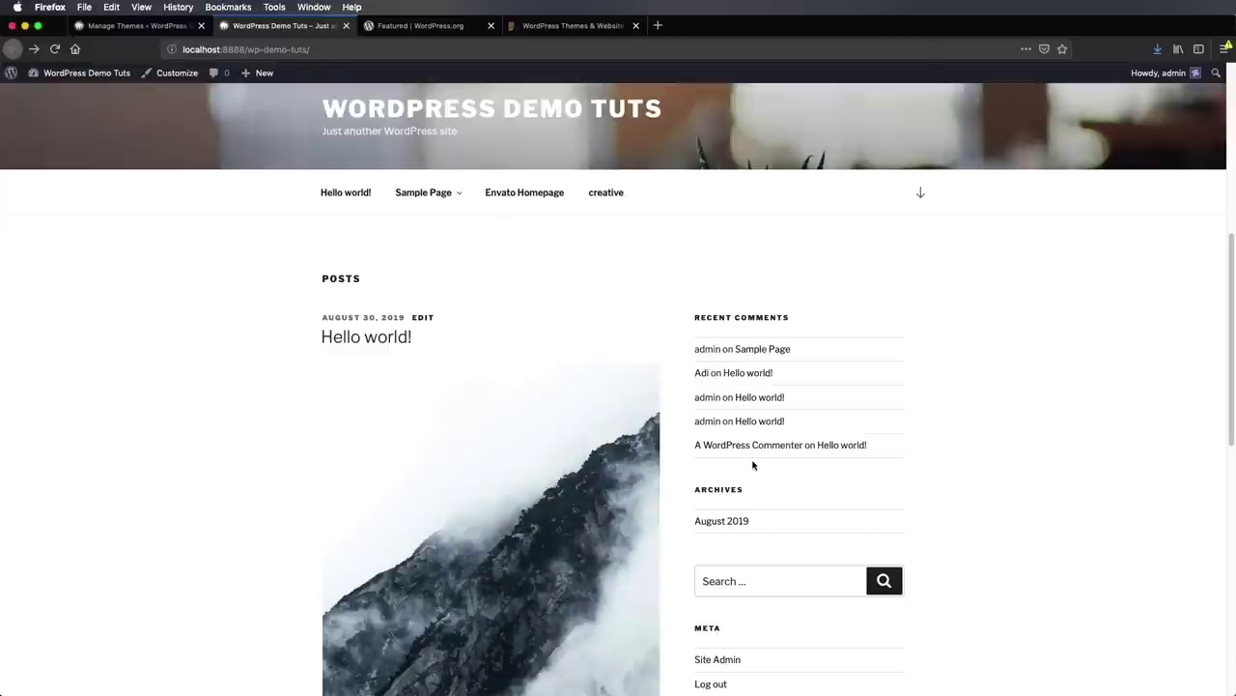
- From the Manage Themes tab, go to the Appearance Widgets admin page
{"action": "left_click", "coordinate": [174, 26]}
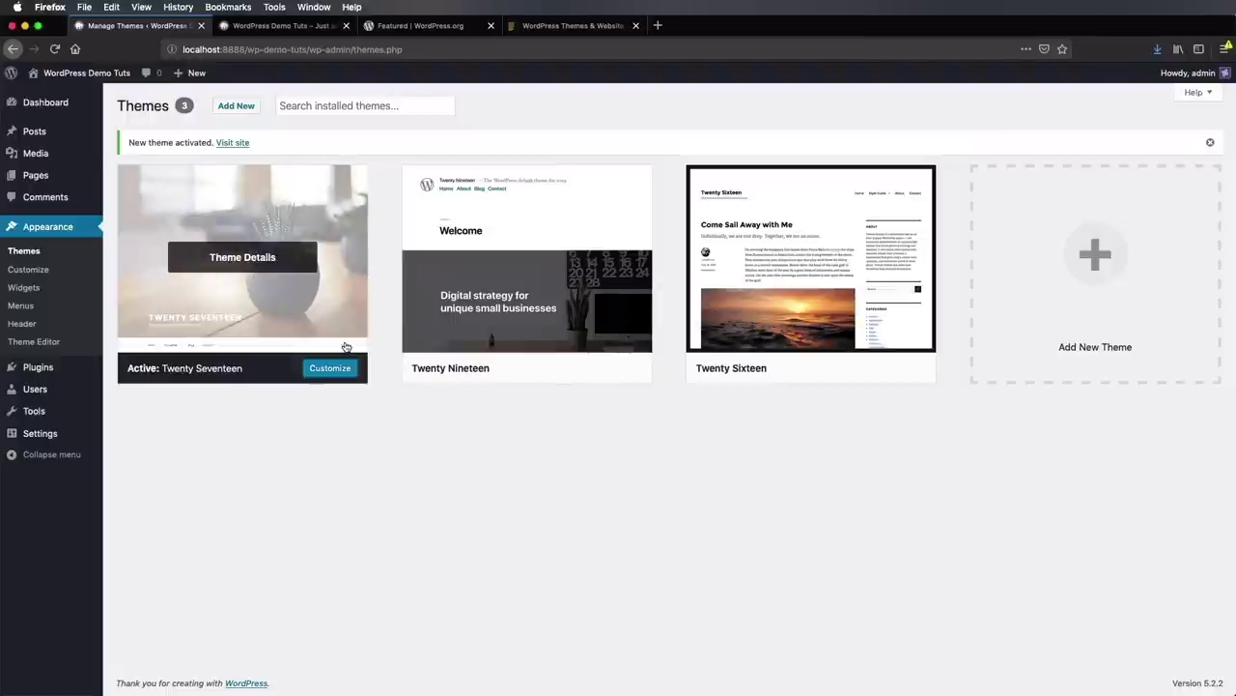
{"action": "mouse_move", "coordinate": [530, 277]}
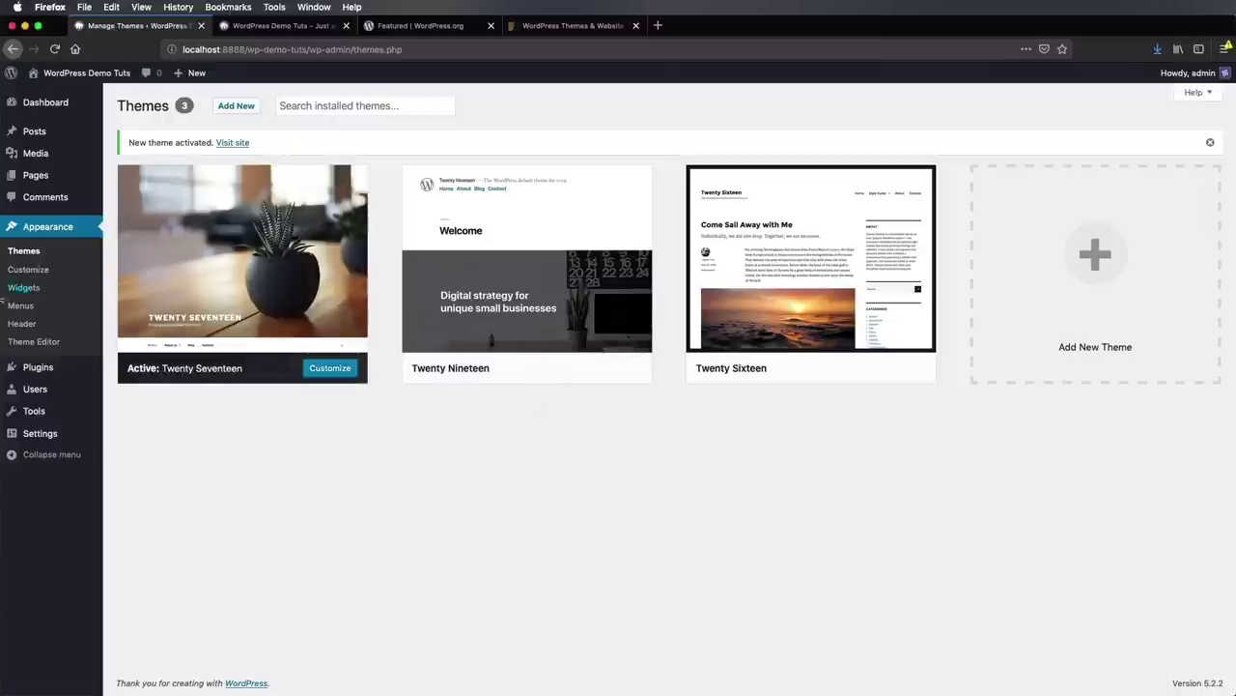
{"action": "left_click", "coordinate": [26, 288]}
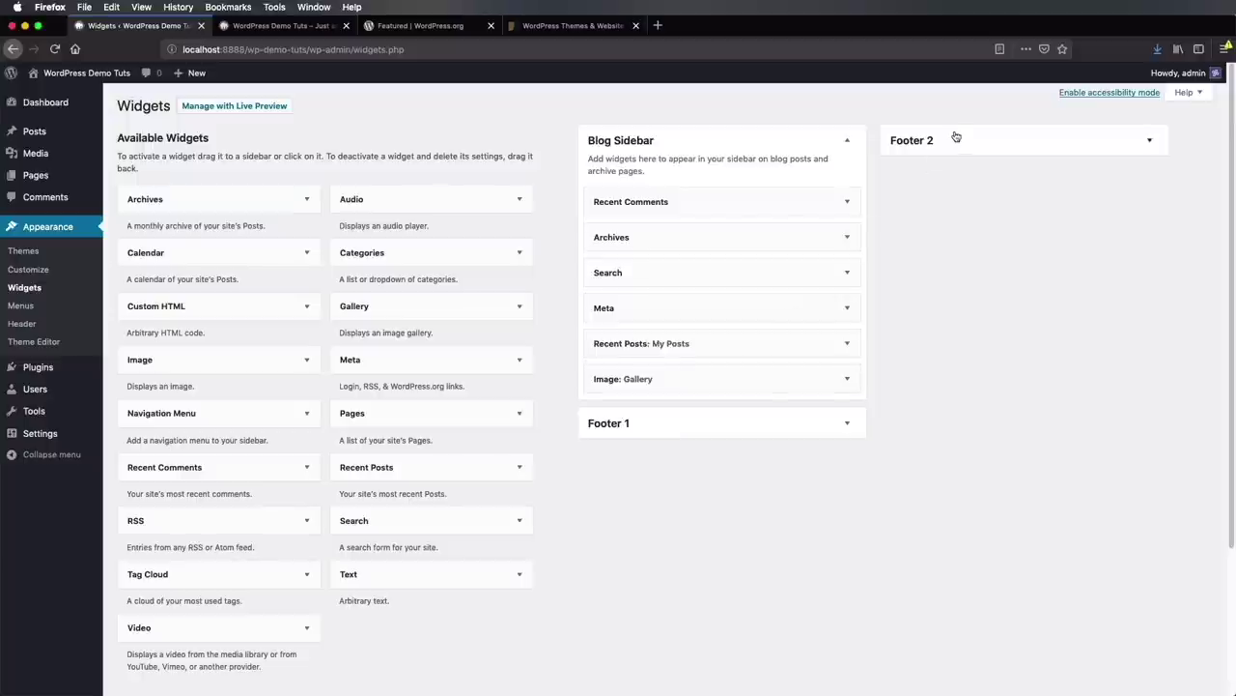
- Add a Pages widget to Footer 1 and a Meta widget to Footer 2
{"action": "left_click", "coordinate": [710, 425]}
{"action": "left_click_drag", "start_coordinate": [396, 414], "coordinate": [638, 466]}
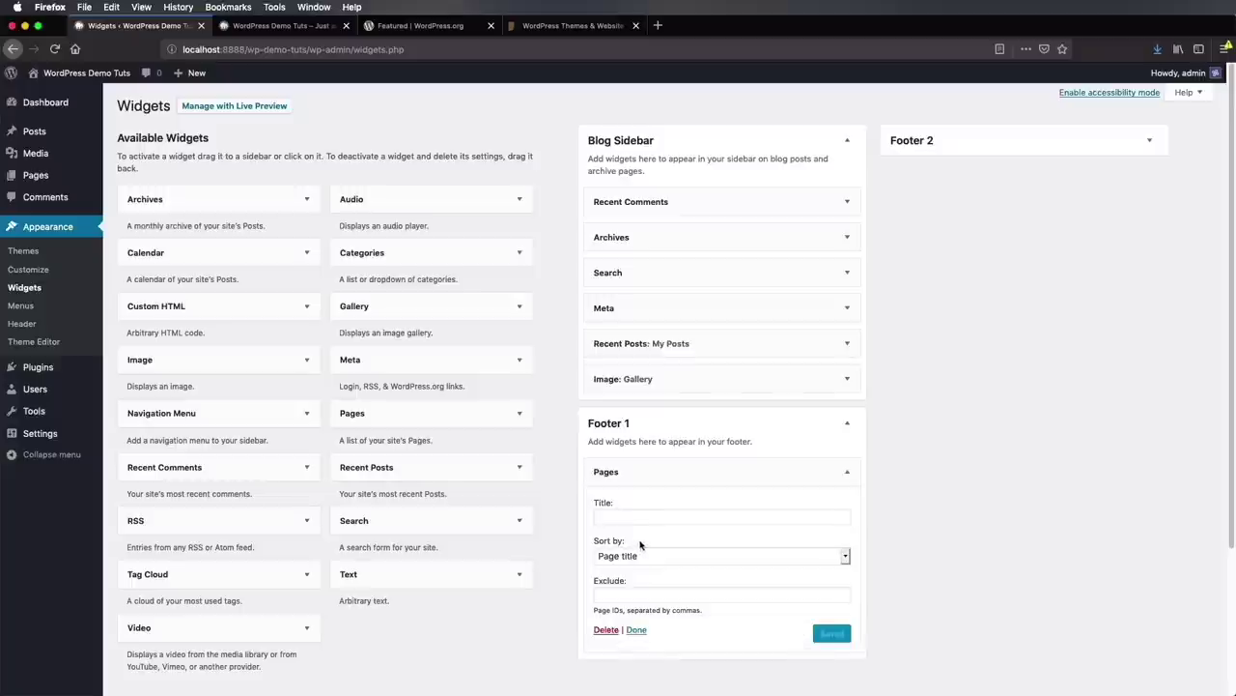
{"action": "left_click", "coordinate": [993, 133]}
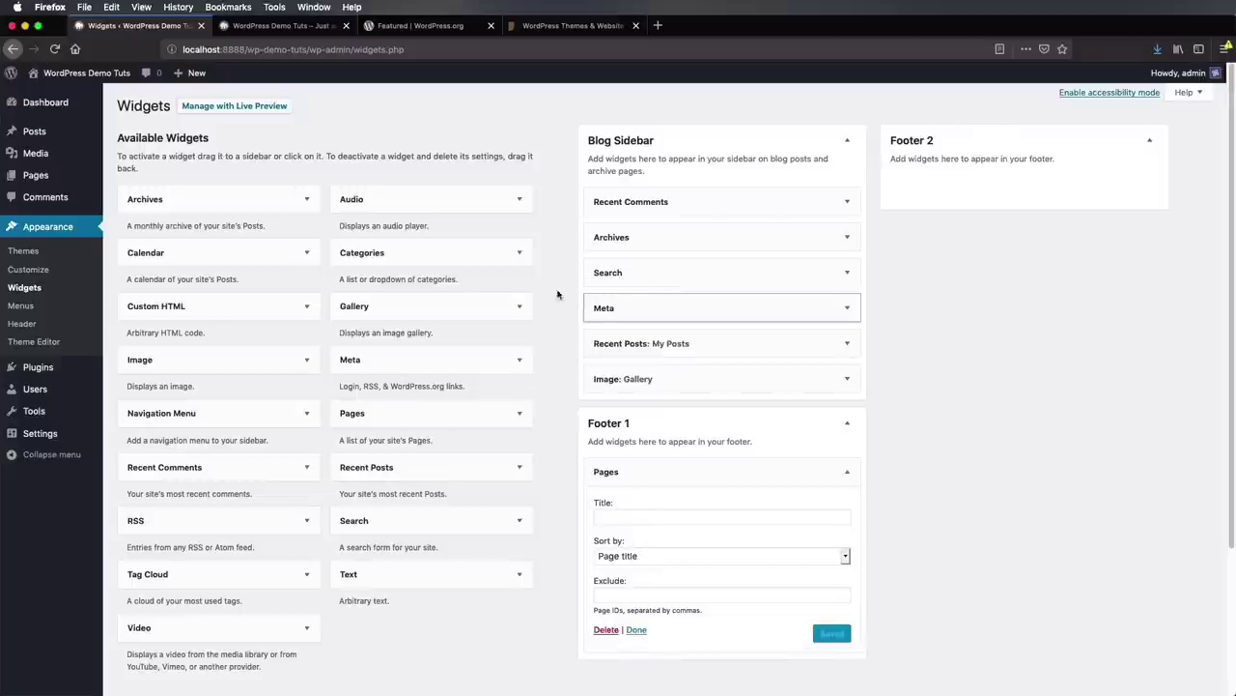
{"action": "left_click_drag", "start_coordinate": [403, 367], "coordinate": [897, 254]}
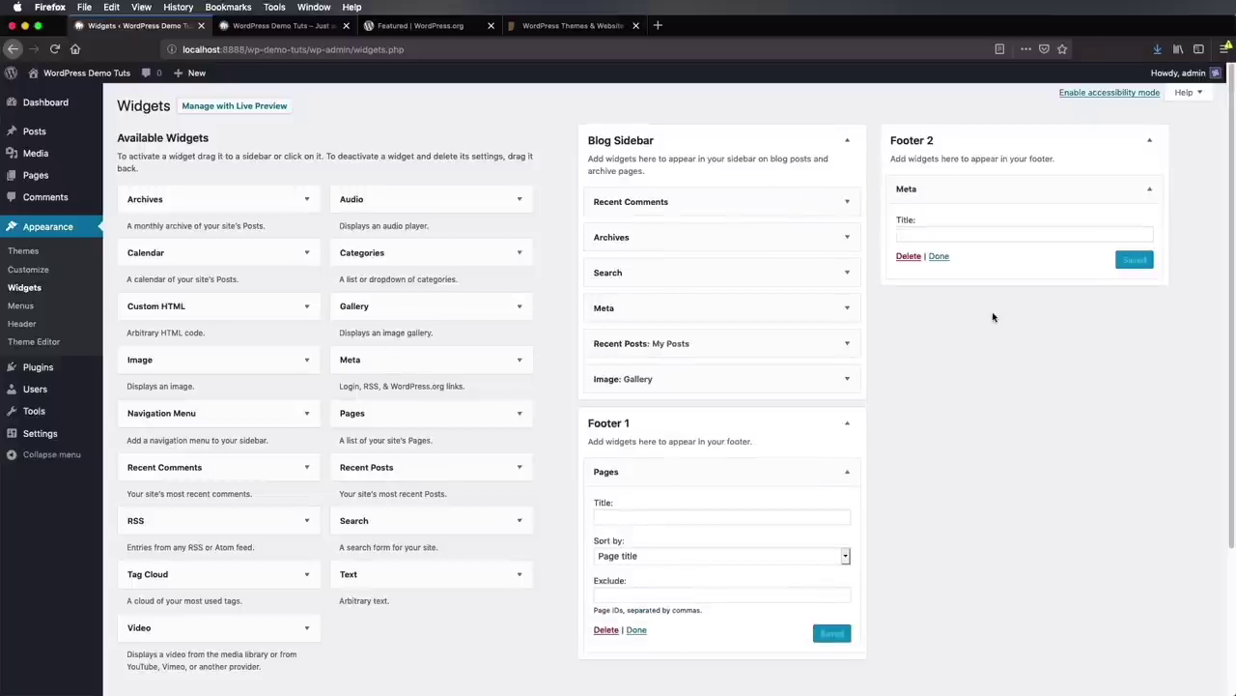
- Reload the live site to check the new footer widgets, then go to the Menus admin page
{"action": "left_click", "coordinate": [288, 26]}
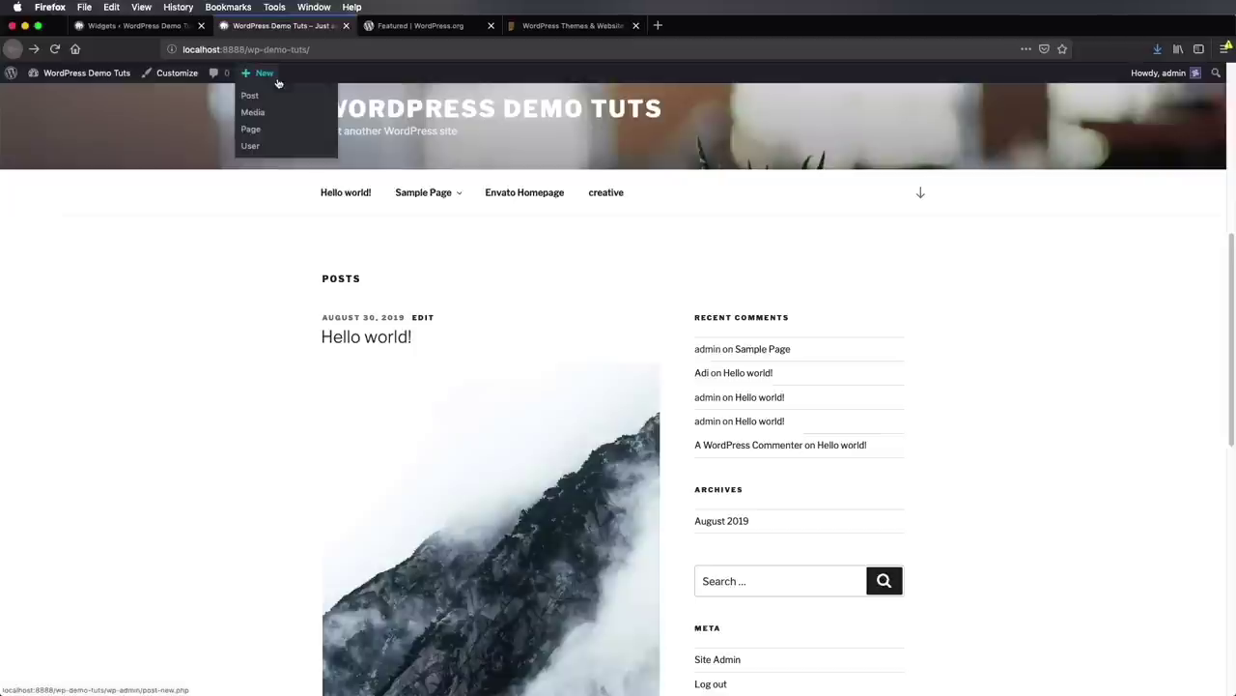
{"action": "left_click", "coordinate": [55, 49]}
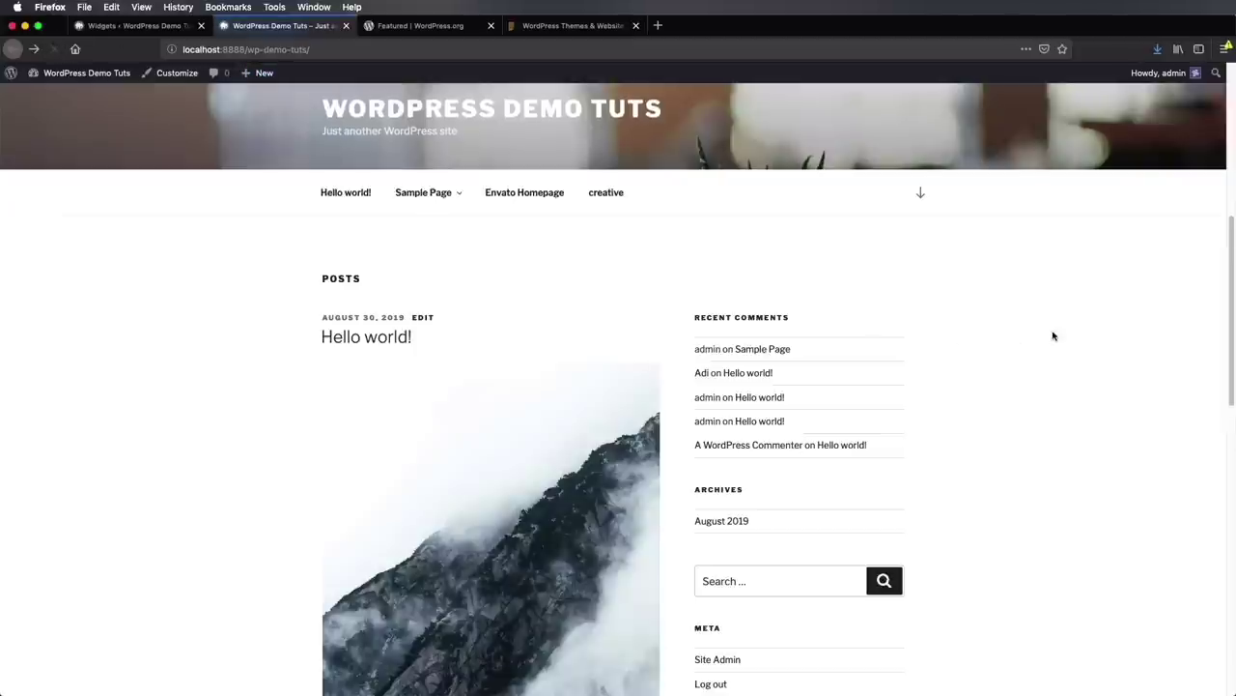
{"action": "scroll", "coordinate": [1052, 335], "scroll_direction": "down", "scroll_amount": 7}
{"action": "scroll", "coordinate": [1052, 335], "scroll_direction": "down", "scroll_amount": 3}
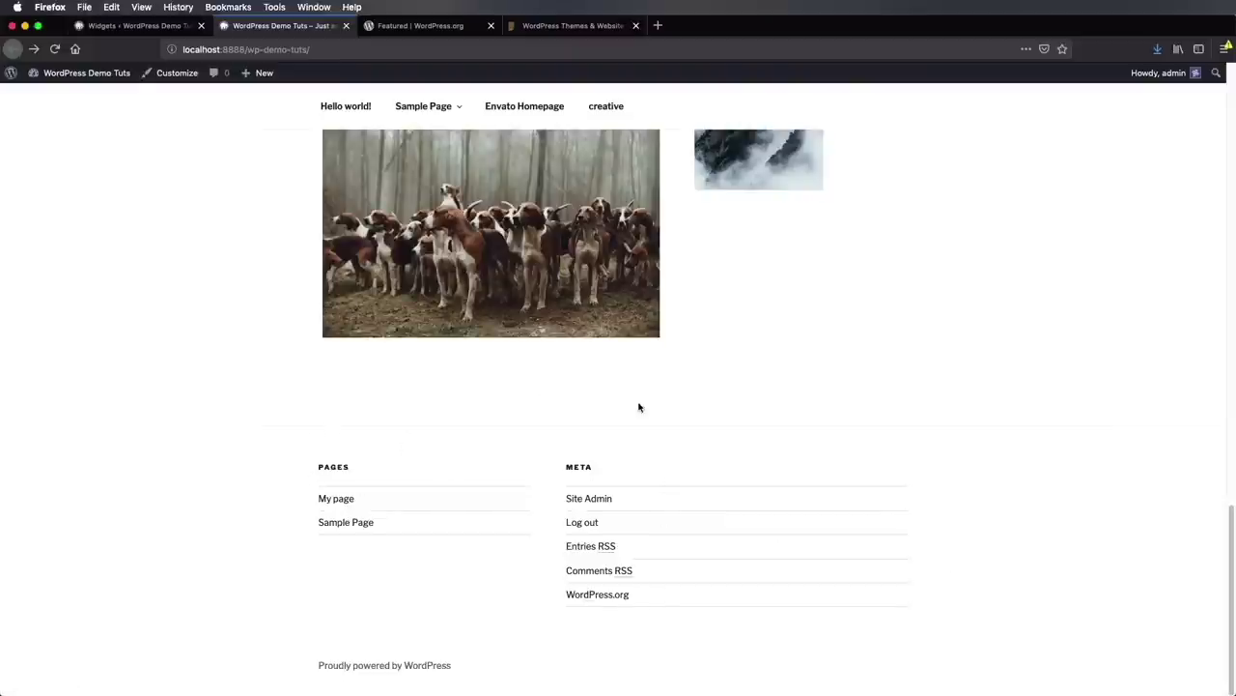
{"action": "key", "text": "Home"}
{"action": "left_click", "coordinate": [155, 25]}
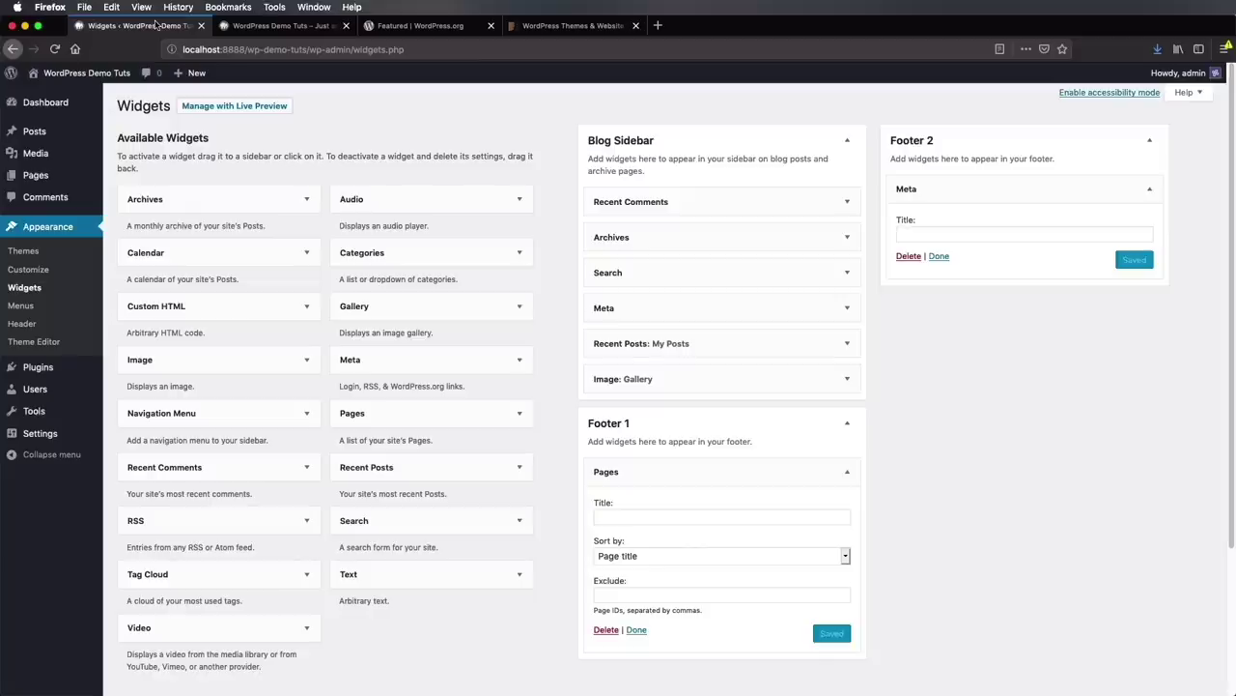
{"action": "left_click", "coordinate": [32, 309]}
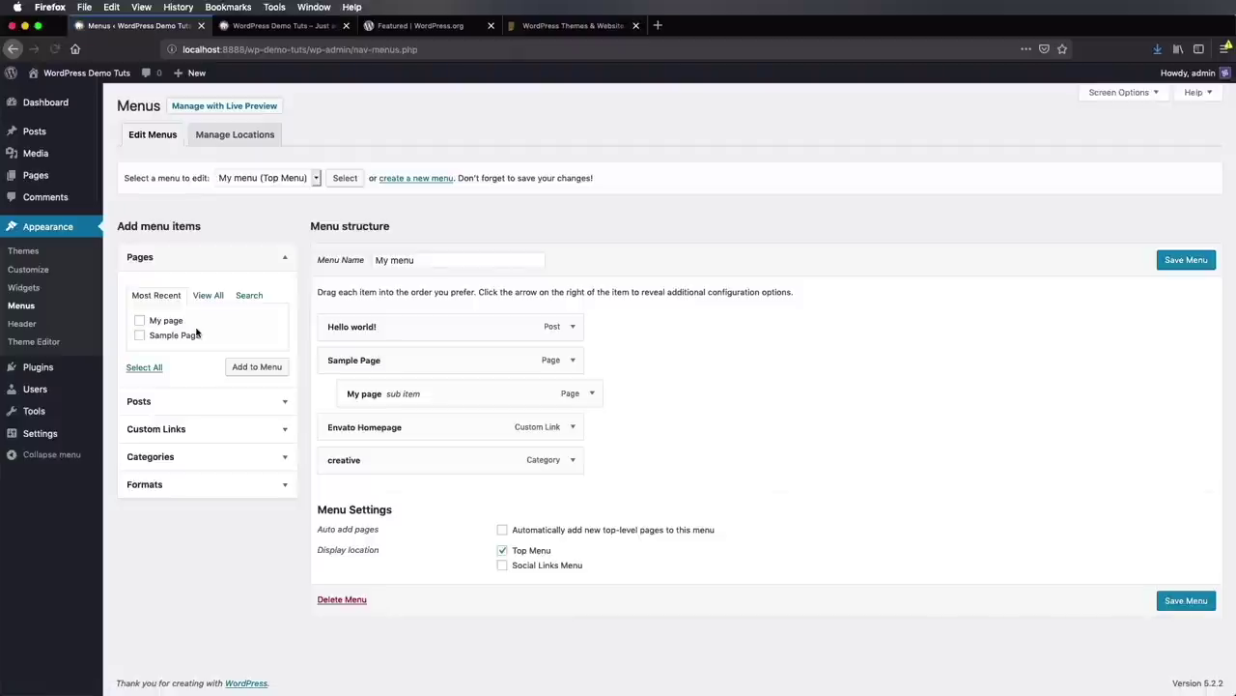
- View the menu locations and check the Social Links Menu choices without assigning one
{"action": "left_click", "coordinate": [241, 151]}
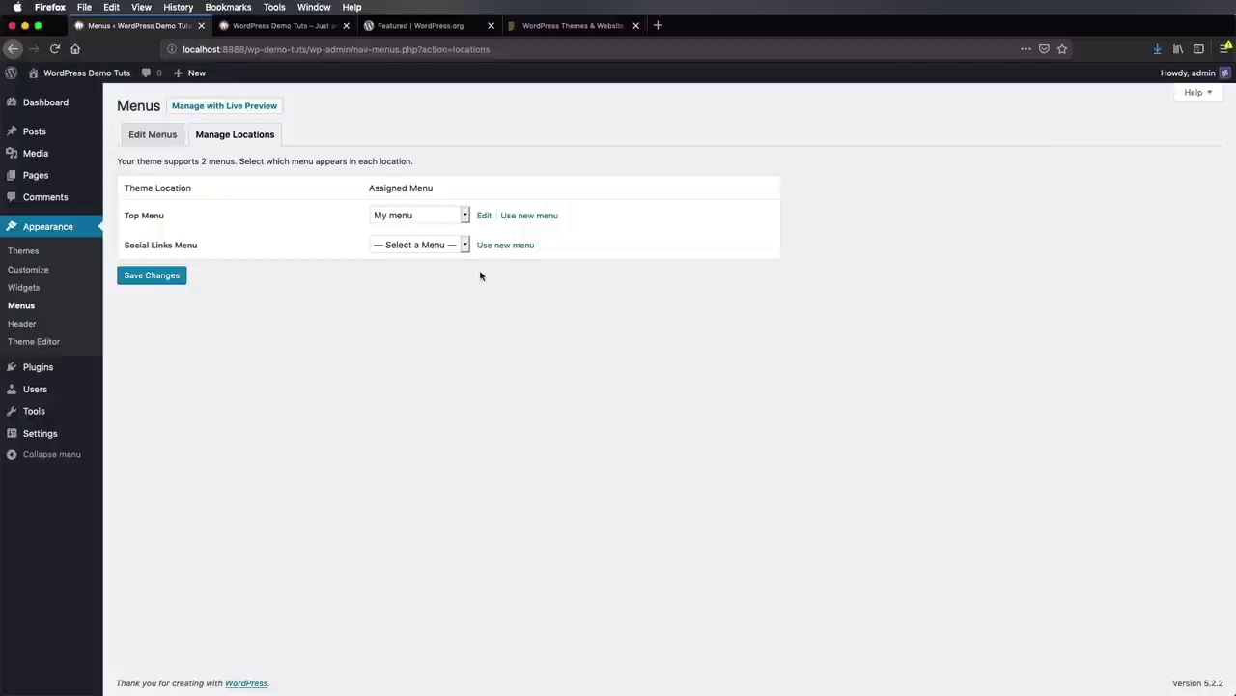
{"action": "left_click", "coordinate": [420, 247]}
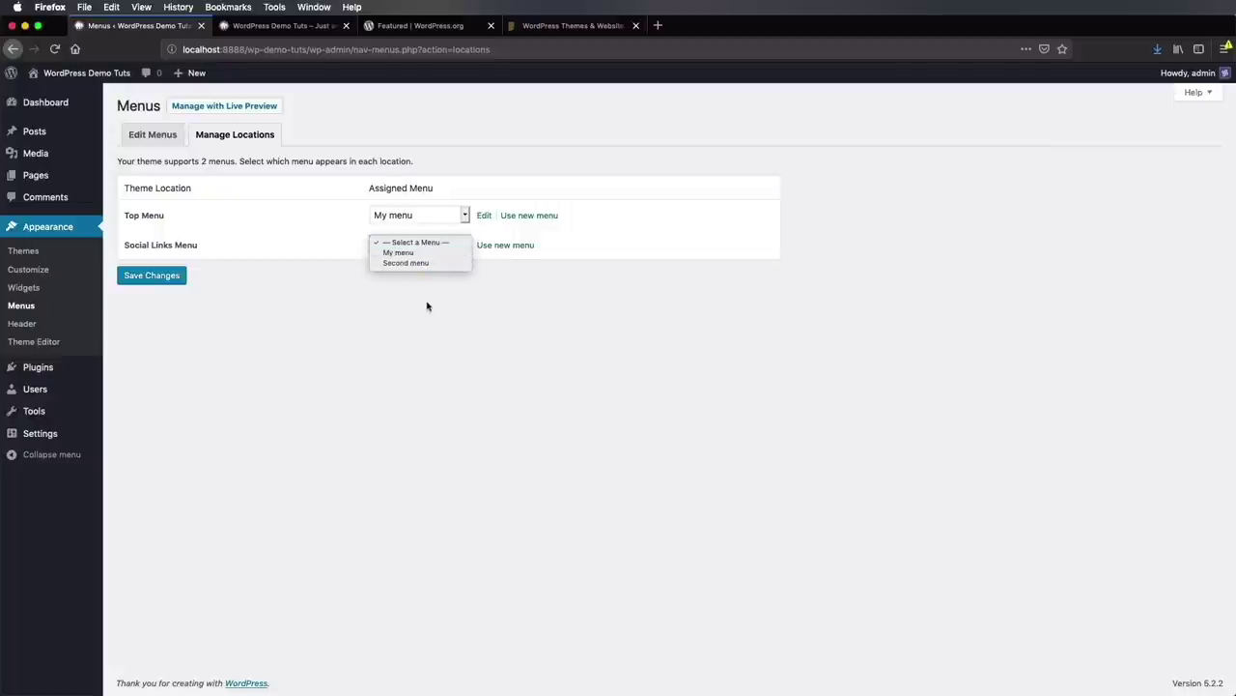
{"action": "left_click", "coordinate": [426, 307]}
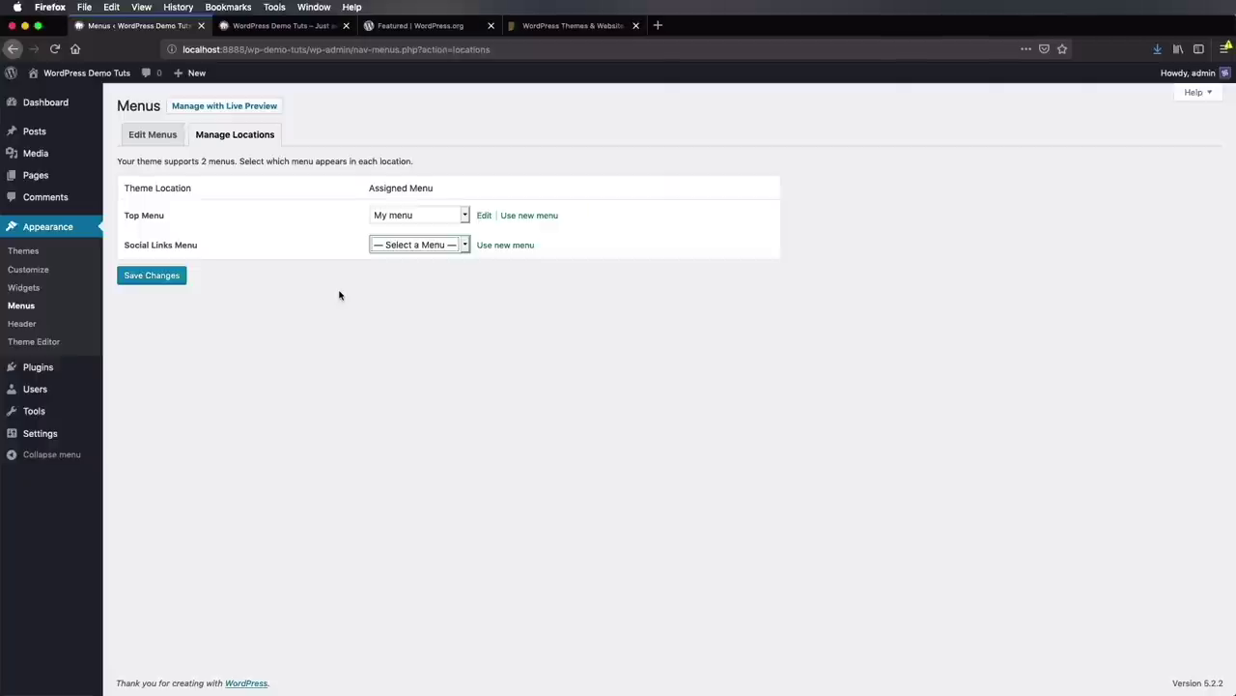
- Return to the installed Themes list, then switch to the WordPress.org Theme Directory
{"action": "left_click", "coordinate": [48, 254]}
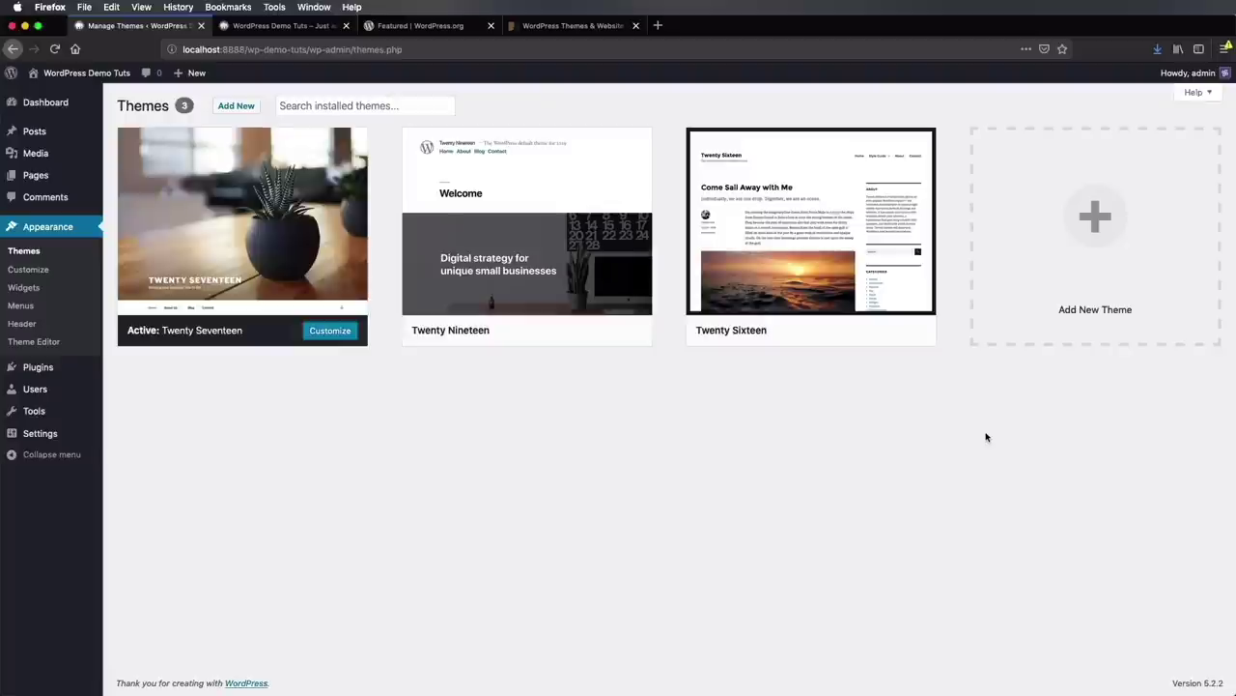
{"action": "left_click", "coordinate": [405, 26]}
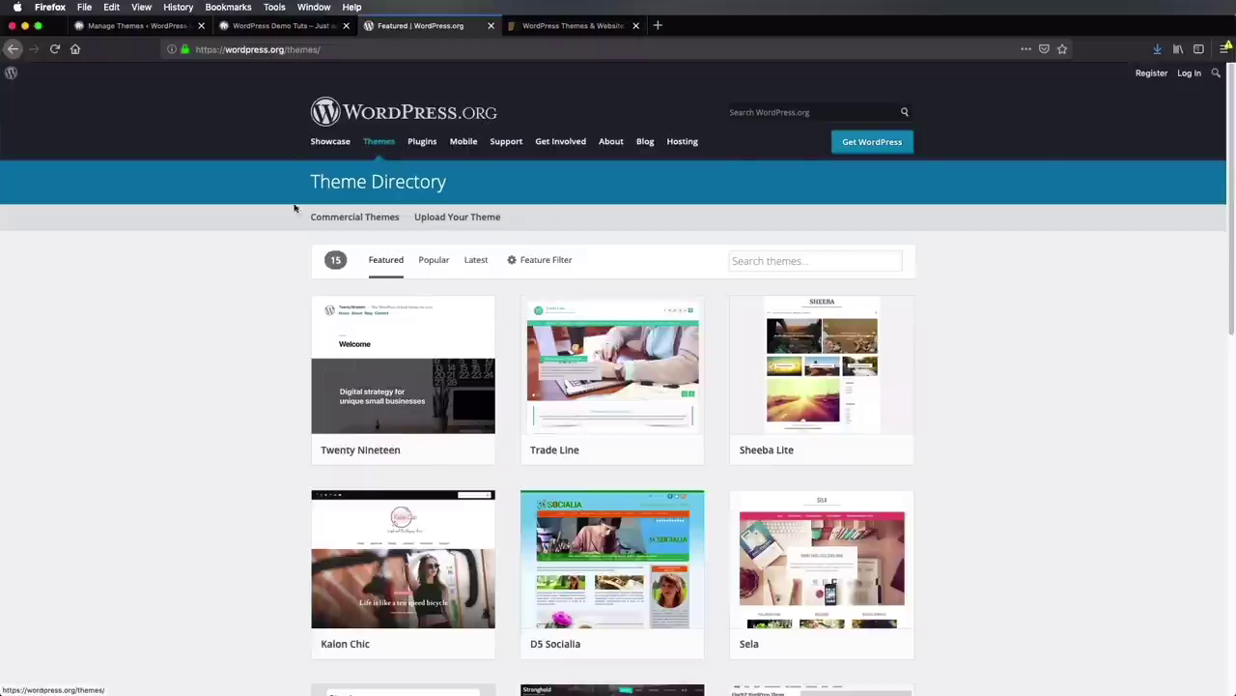
- Browse the Popular then Latest theme lists and show the Feature Filter options
{"action": "scroll", "coordinate": [453, 189], "scroll_direction": "down", "scroll_amount": 1}
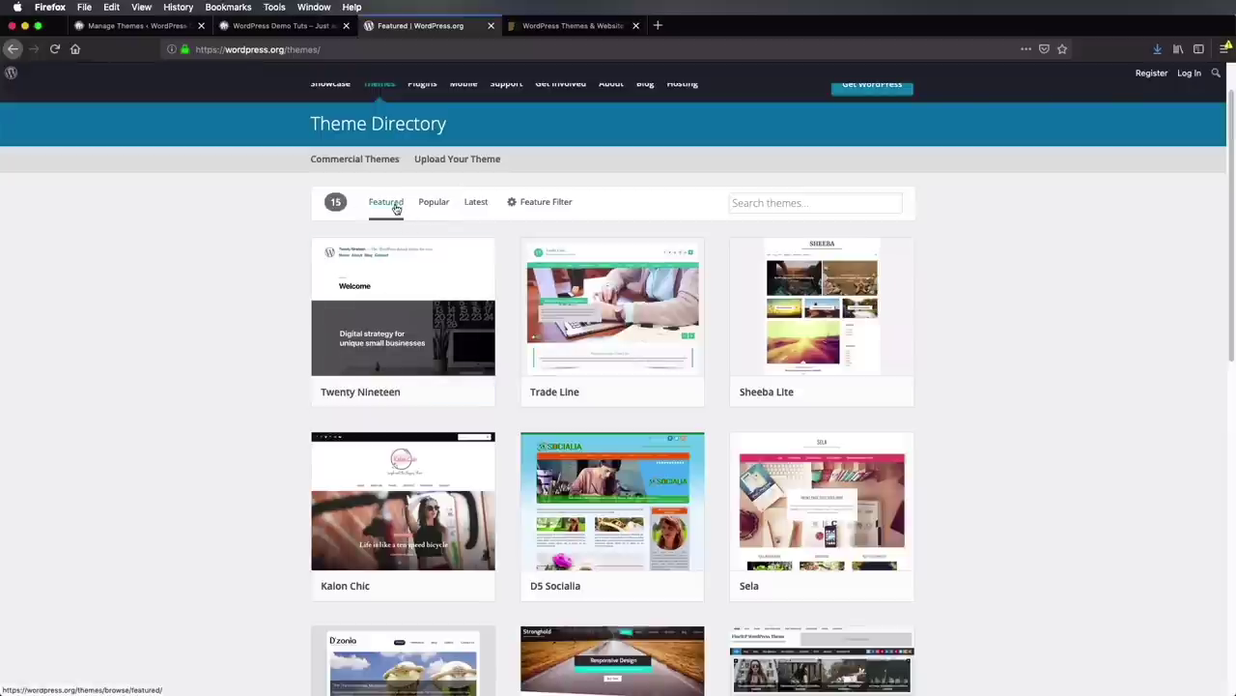
{"action": "left_click", "coordinate": [431, 207]}
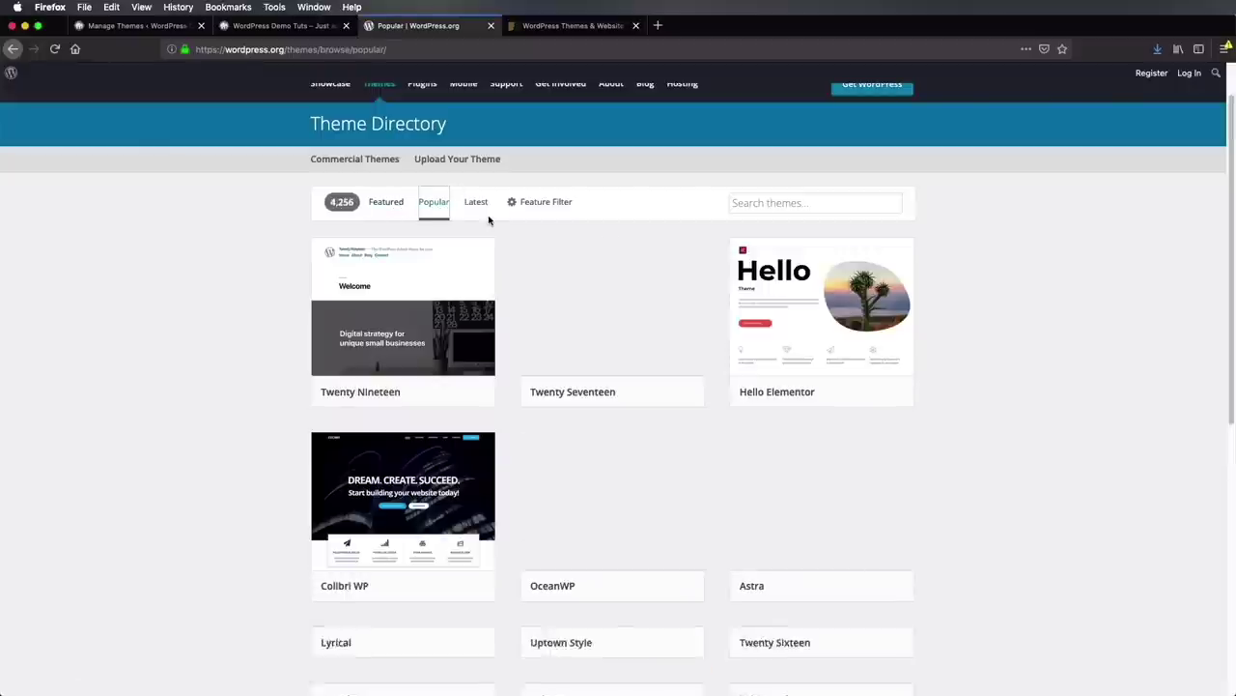
{"action": "left_click", "coordinate": [480, 205]}
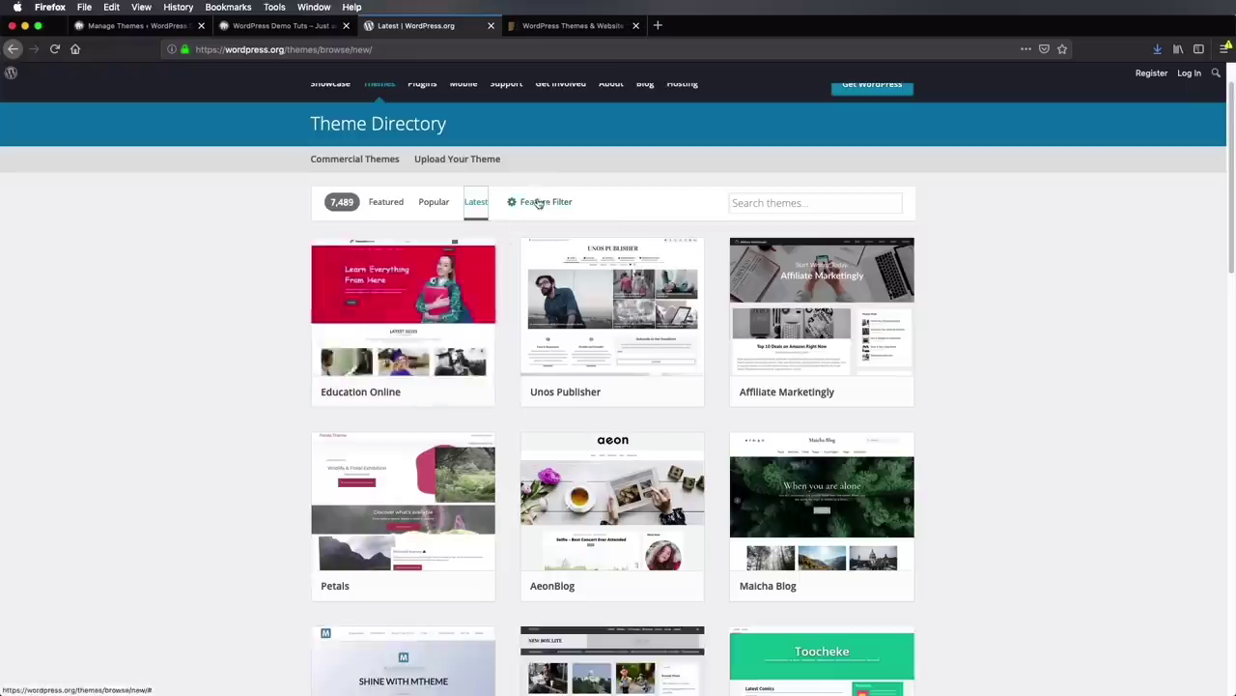
{"action": "left_click", "coordinate": [541, 202]}
{"action": "scroll", "coordinate": [554, 262], "scroll_direction": "down", "scroll_amount": 2}
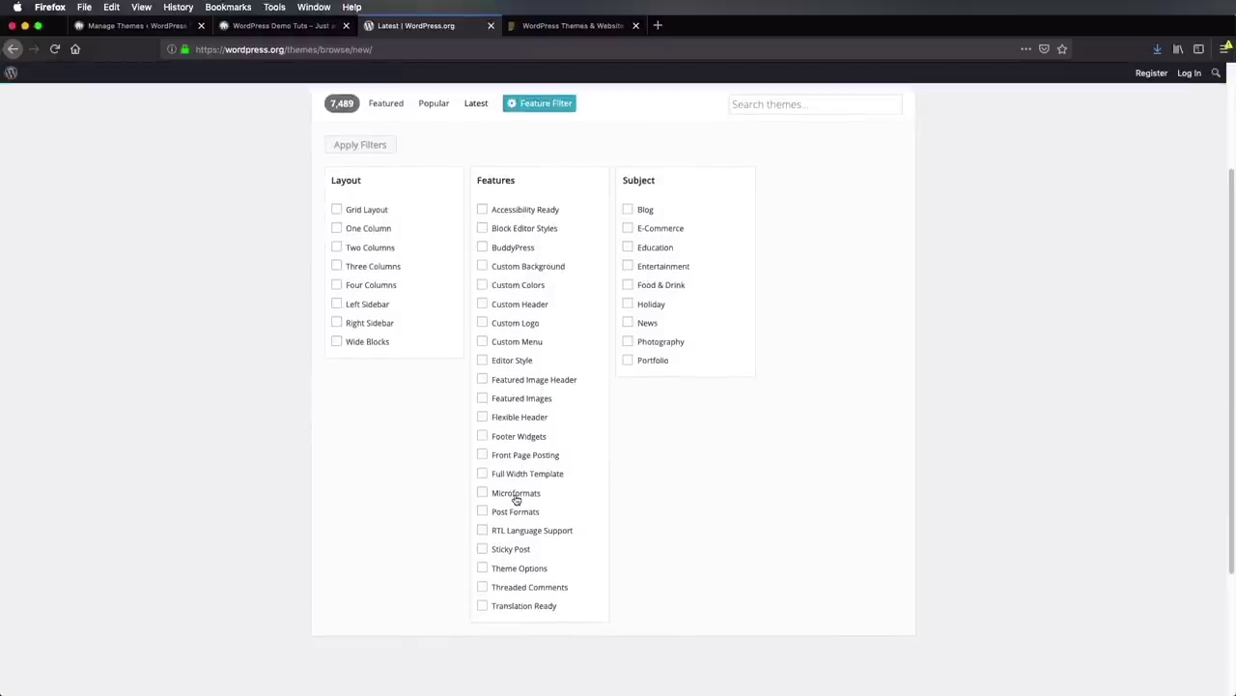
- Filter themes by Footer Widgets, Featured Images, Flexible Header, Editor Style, Custom Menu, Logo, Header and Colors
{"action": "left_click", "coordinate": [520, 436]}
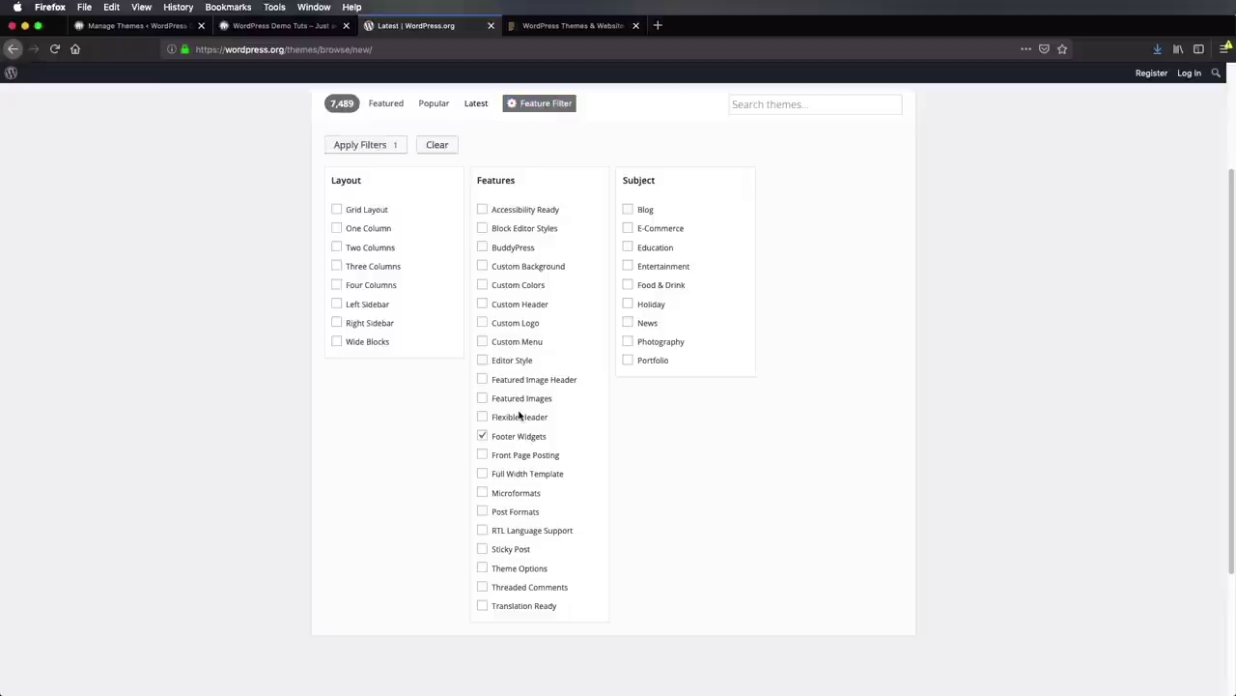
{"action": "left_click", "coordinate": [519, 400]}
{"action": "left_click", "coordinate": [517, 418]}
{"action": "left_click", "coordinate": [512, 361]}
{"action": "left_click", "coordinate": [516, 341]}
{"action": "left_click", "coordinate": [516, 323]}
{"action": "left_click", "coordinate": [518, 304]}
{"action": "left_click", "coordinate": [517, 287]}
{"action": "left_click", "coordinate": [383, 150]}
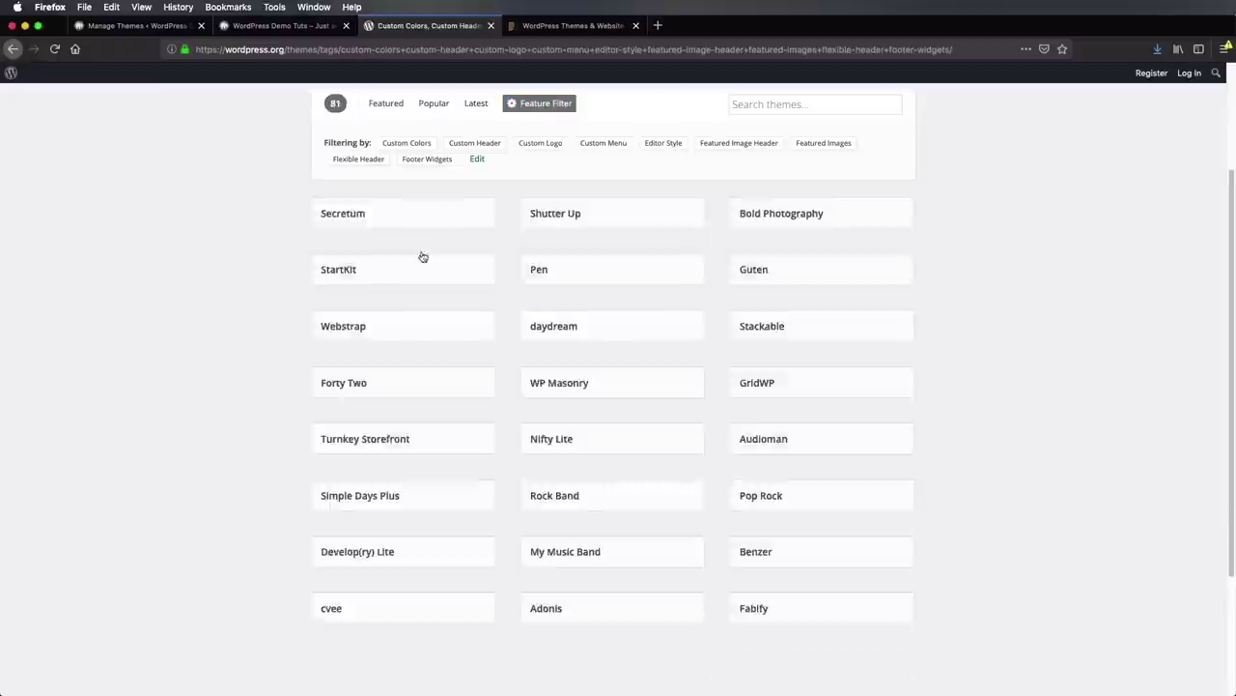
{"action": "scroll", "coordinate": [443, 348], "scroll_direction": "down", "scroll_amount": 5}
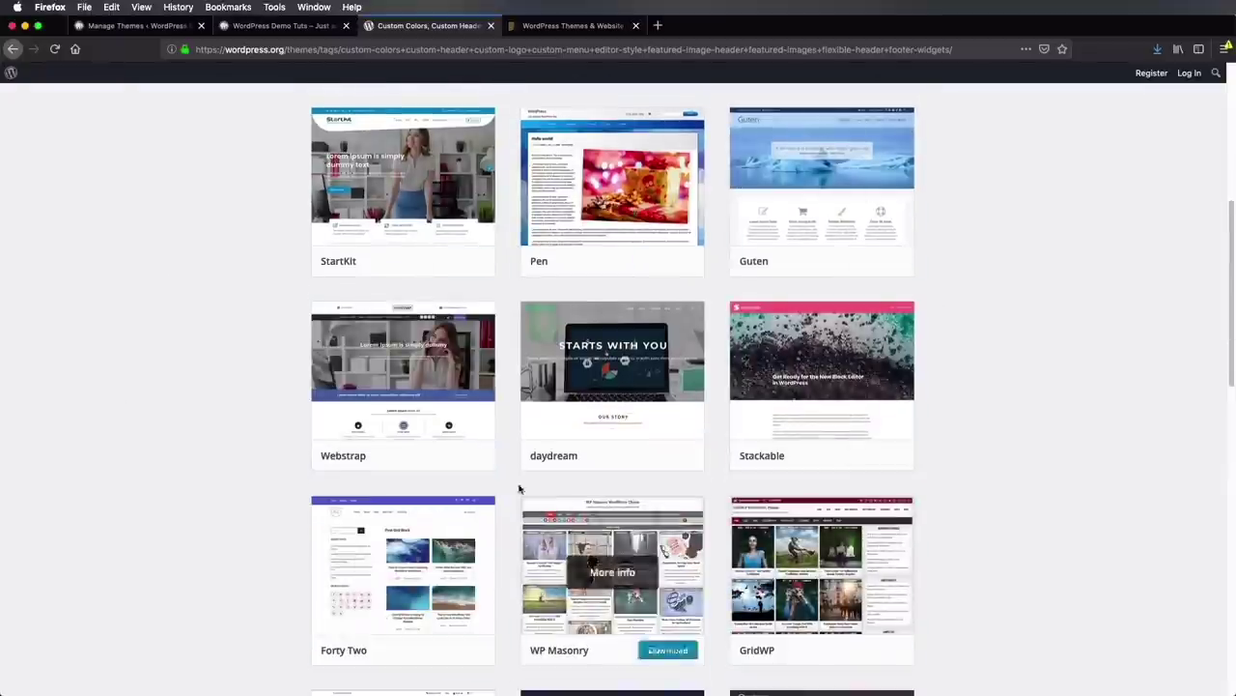
{"action": "scroll", "coordinate": [511, 474], "scroll_direction": "up", "scroll_amount": 8}
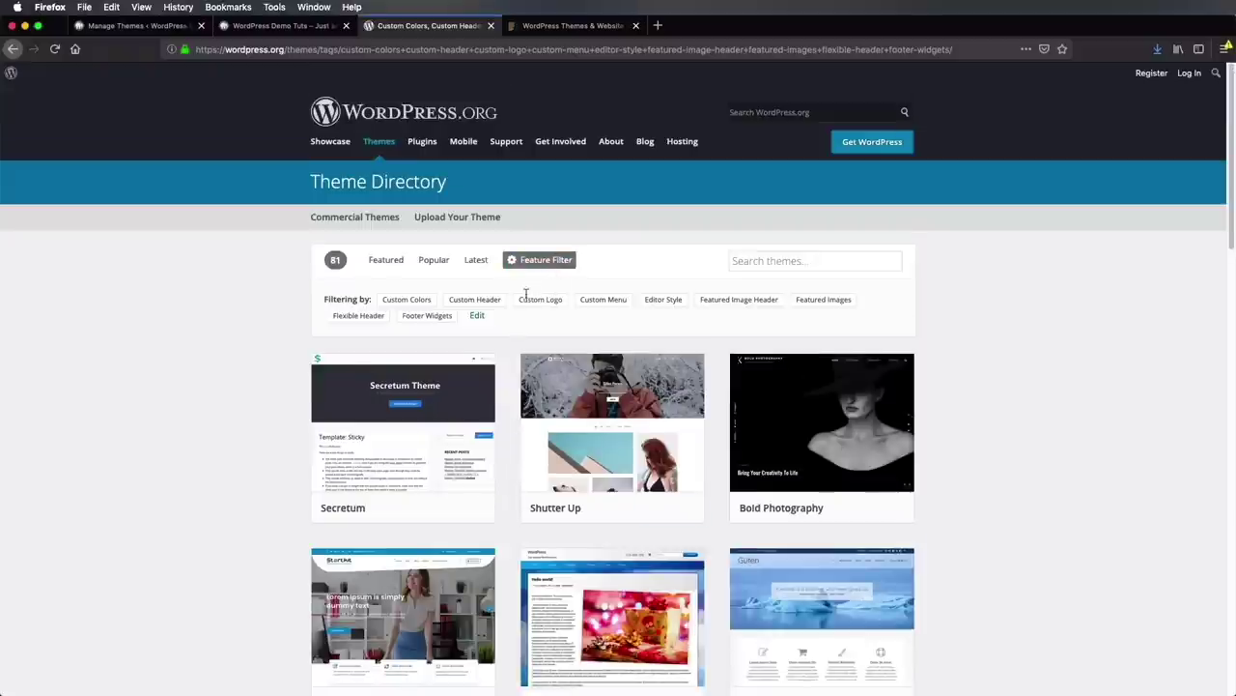
- Clear all tag filters and list the 15 Featured themes again
{"action": "left_click", "coordinate": [533, 262]}
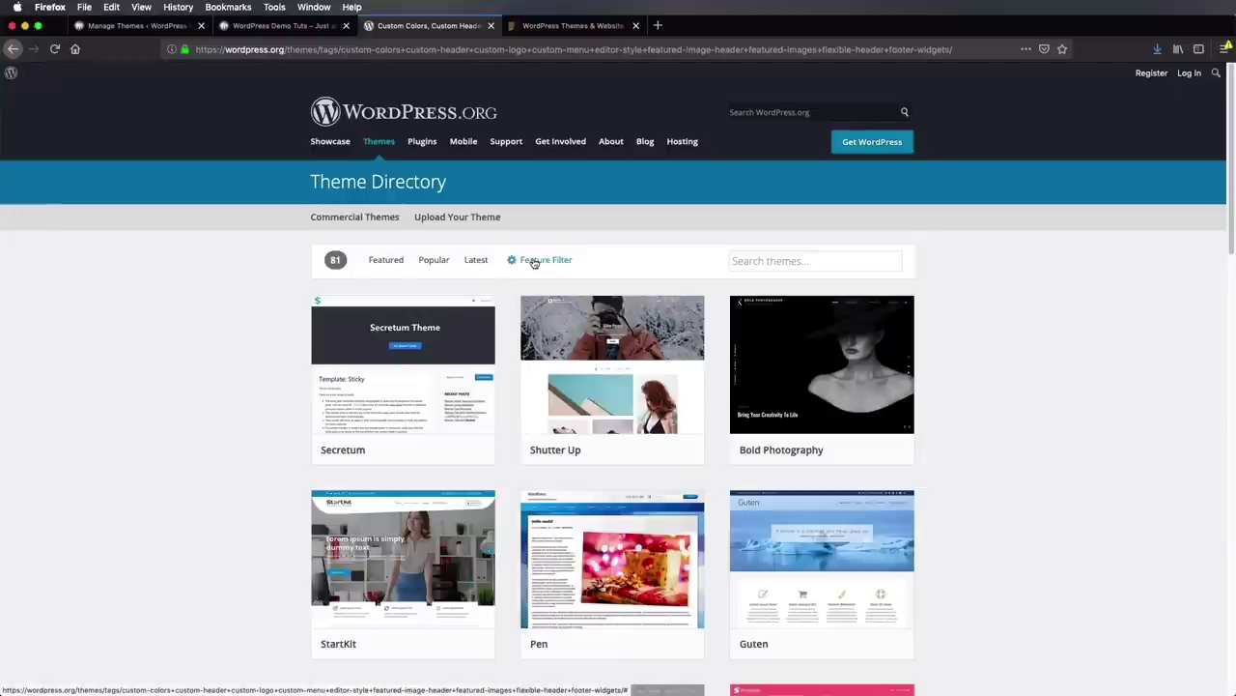
{"action": "left_click", "coordinate": [533, 263]}
{"action": "left_click", "coordinate": [548, 266]}
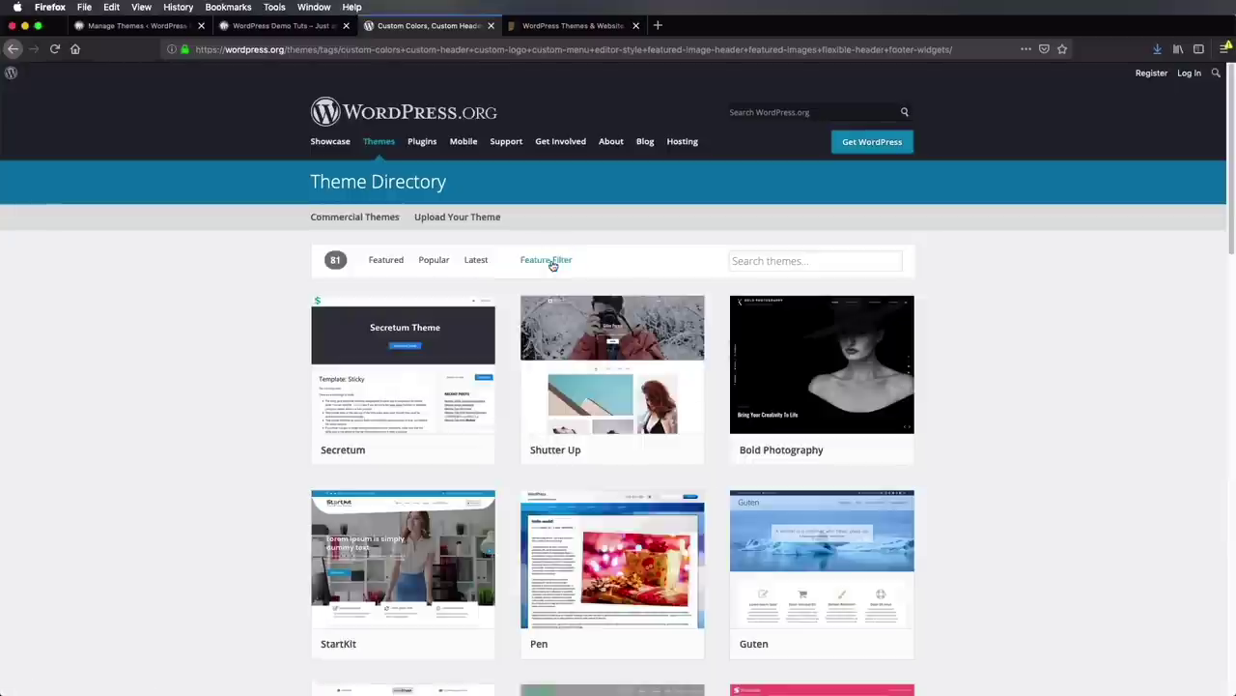
{"action": "left_click", "coordinate": [386, 260]}
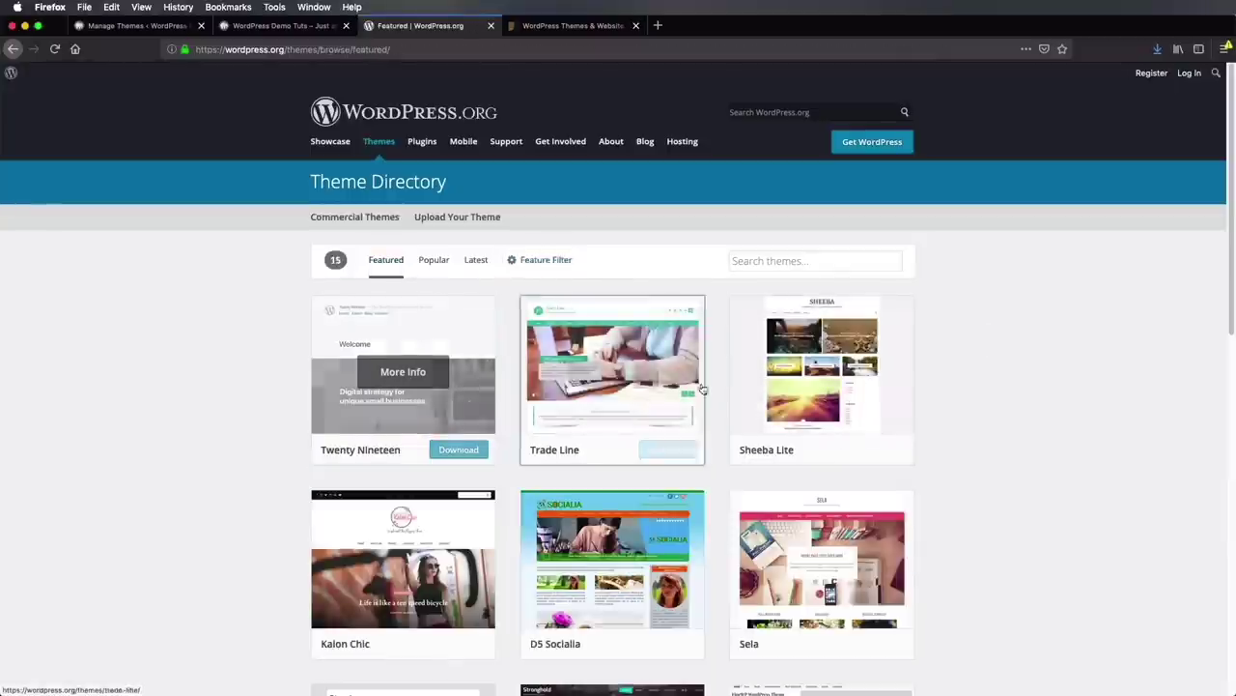
{"action": "scroll", "coordinate": [893, 380], "scroll_direction": "down", "scroll_amount": 3}
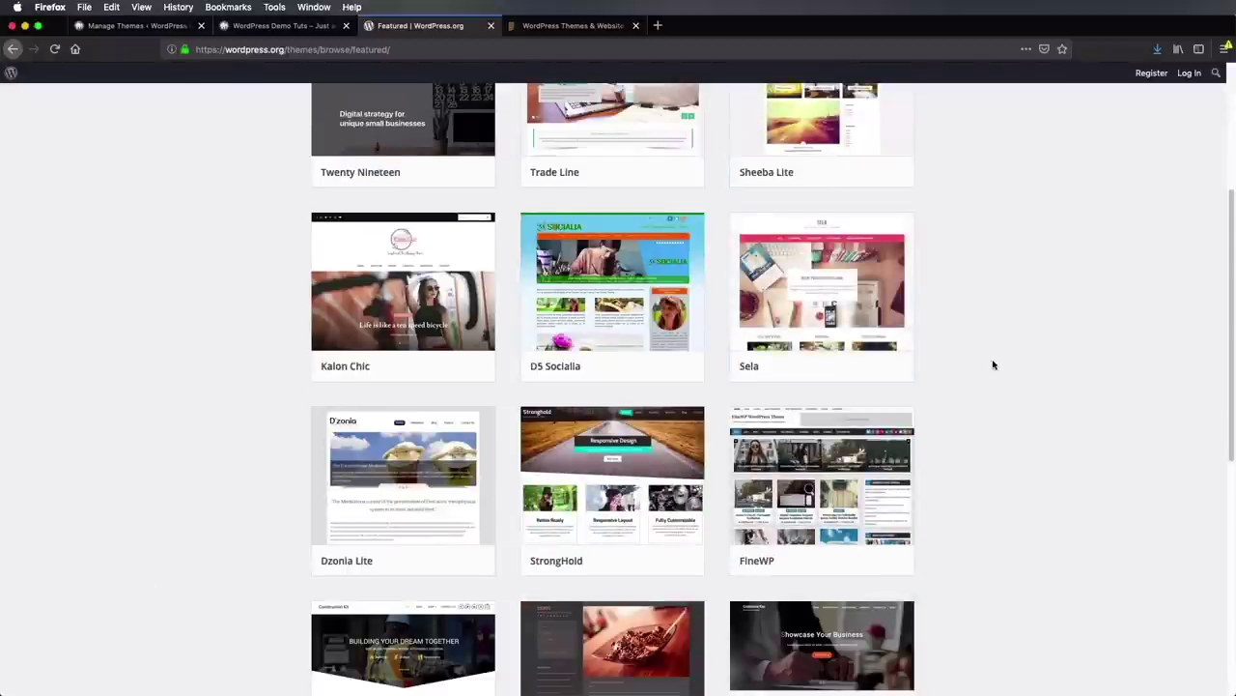
{"action": "scroll", "coordinate": [976, 434], "scroll_direction": "up", "scroll_amount": 3}
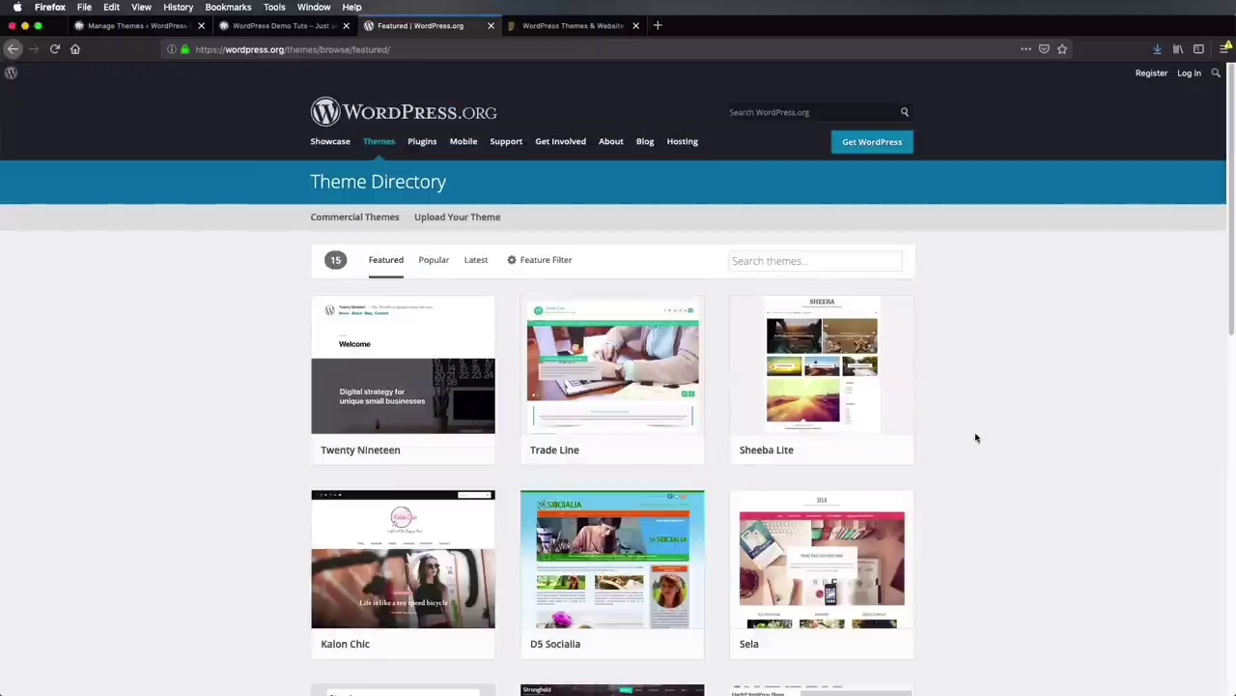
- On the ThemeForest tab, accept the cookie notice and go to Envato Elements
{"action": "left_click", "coordinate": [556, 27]}
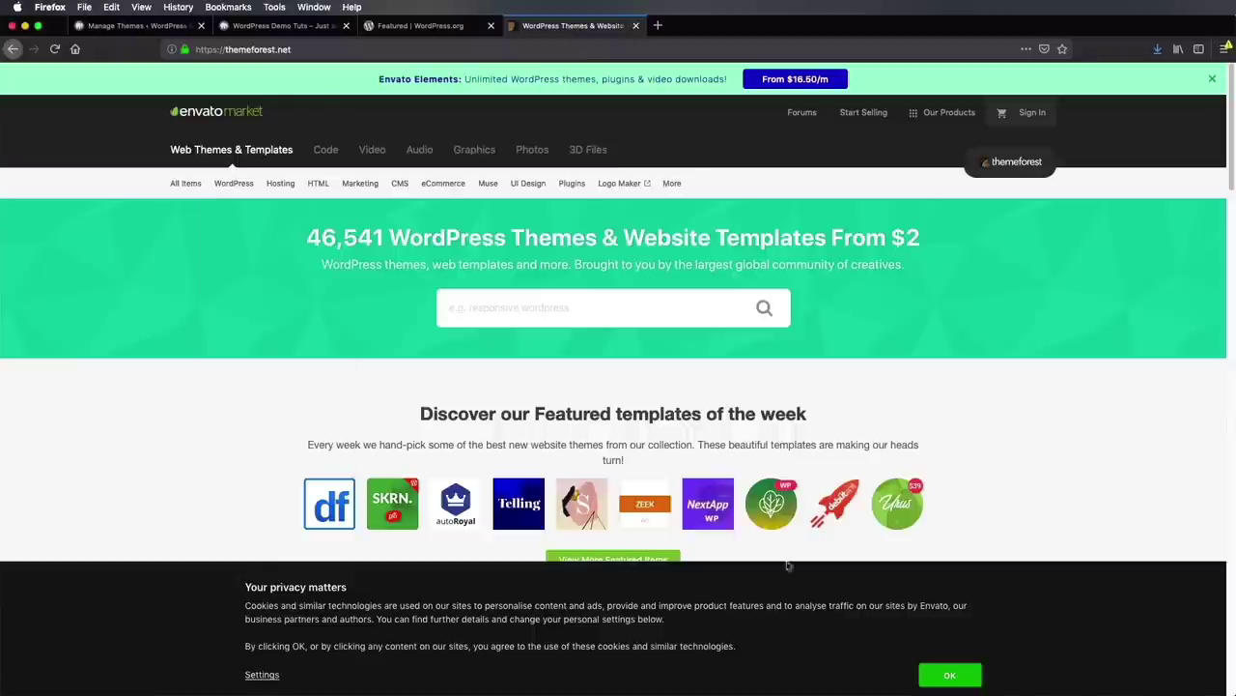
{"action": "left_click", "coordinate": [951, 673]}
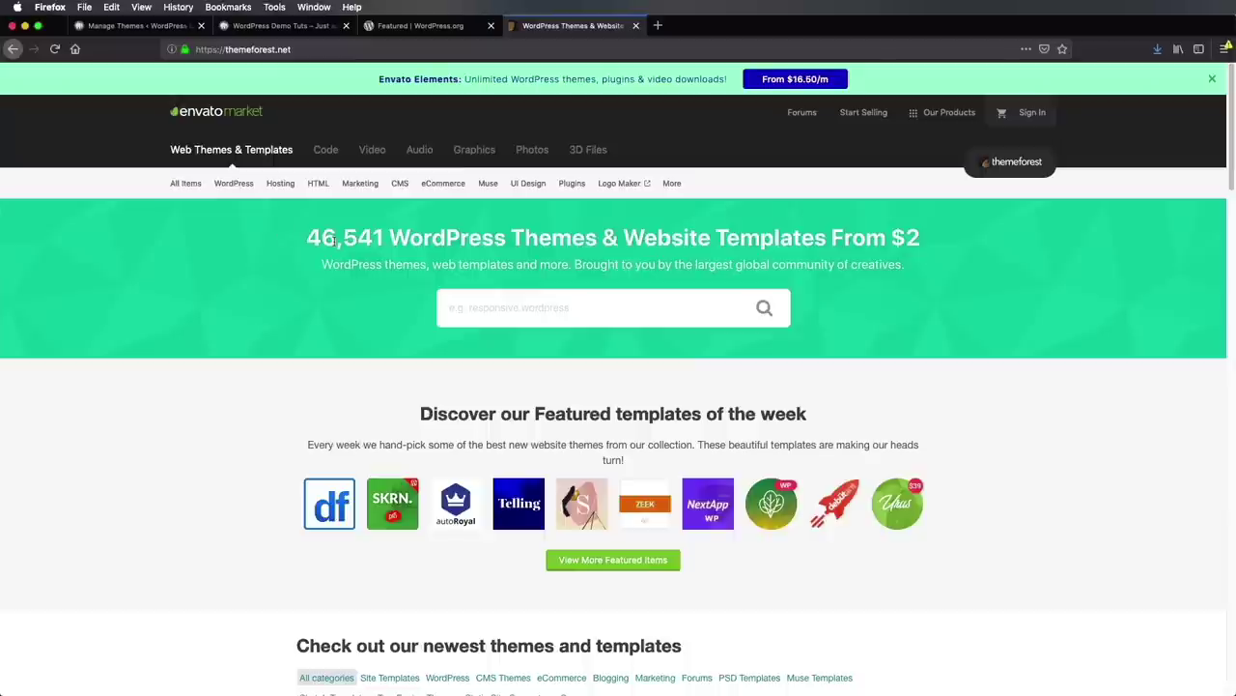
{"action": "left_click", "coordinate": [443, 80]}
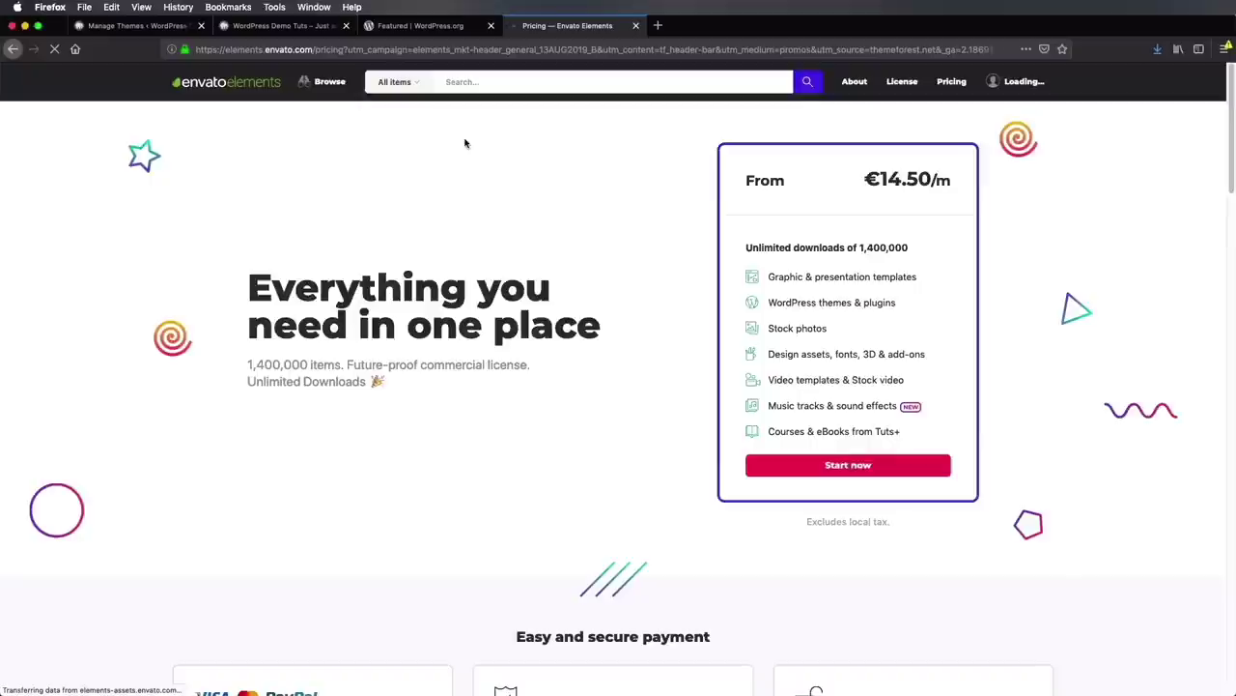
- Browse Envato Elements' 929 WordPress themes, then return to the WordPress.org Featured themes
{"action": "mouse_move", "coordinate": [324, 83]}
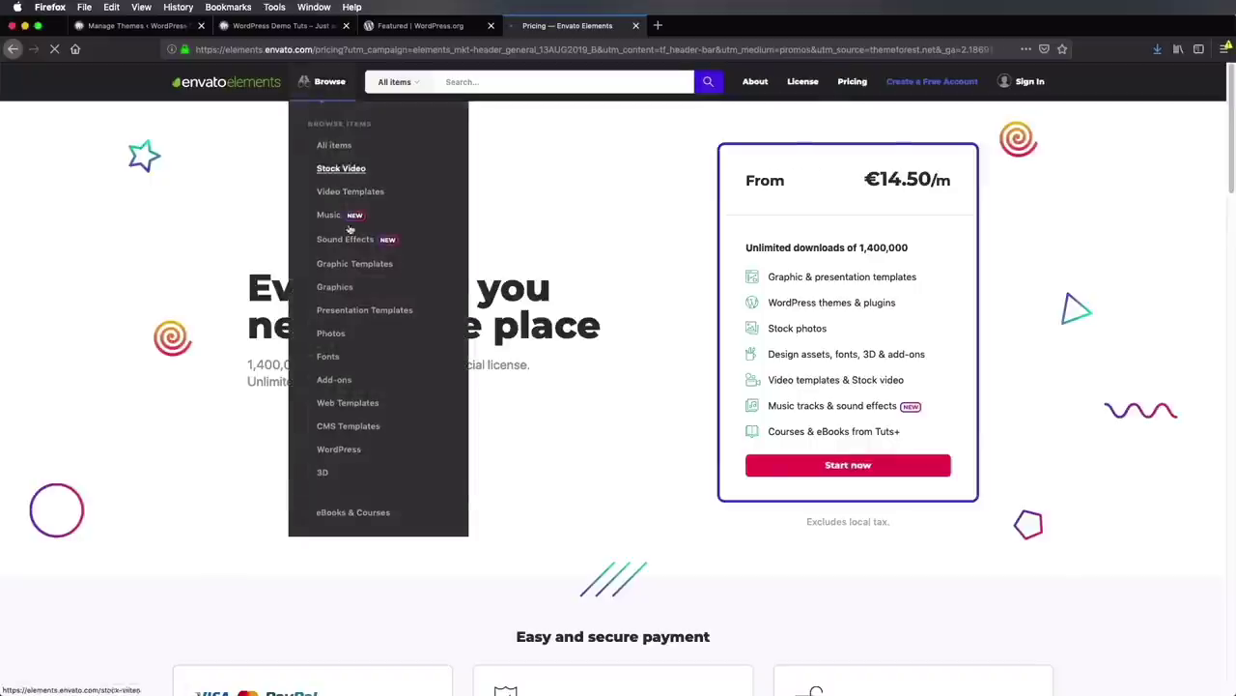
{"action": "mouse_move", "coordinate": [354, 453]}
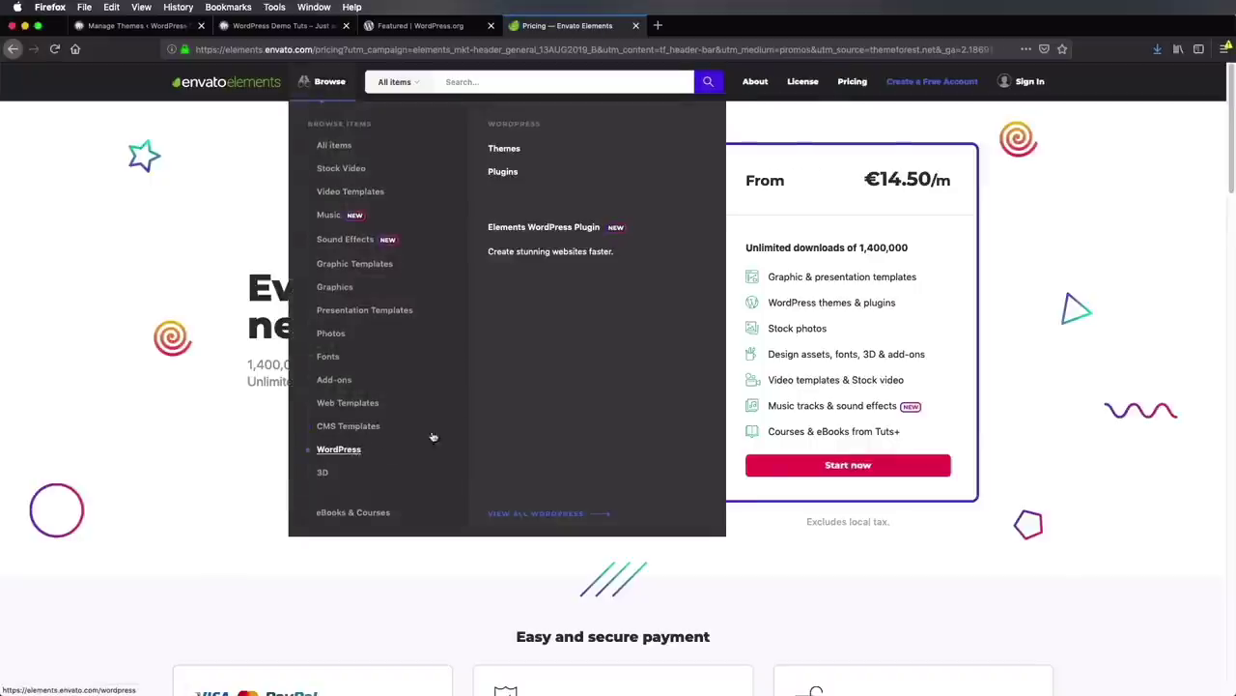
{"action": "left_click", "coordinate": [503, 147]}
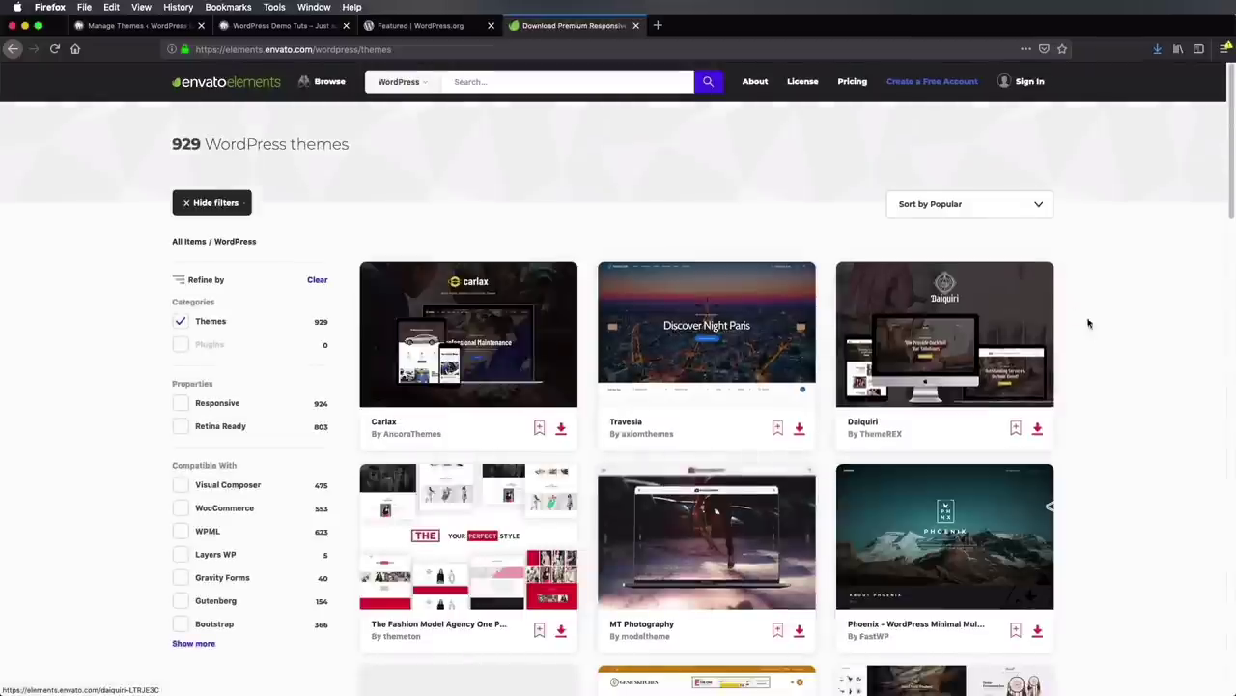
{"action": "scroll", "coordinate": [1101, 376], "scroll_direction": "down", "scroll_amount": 5}
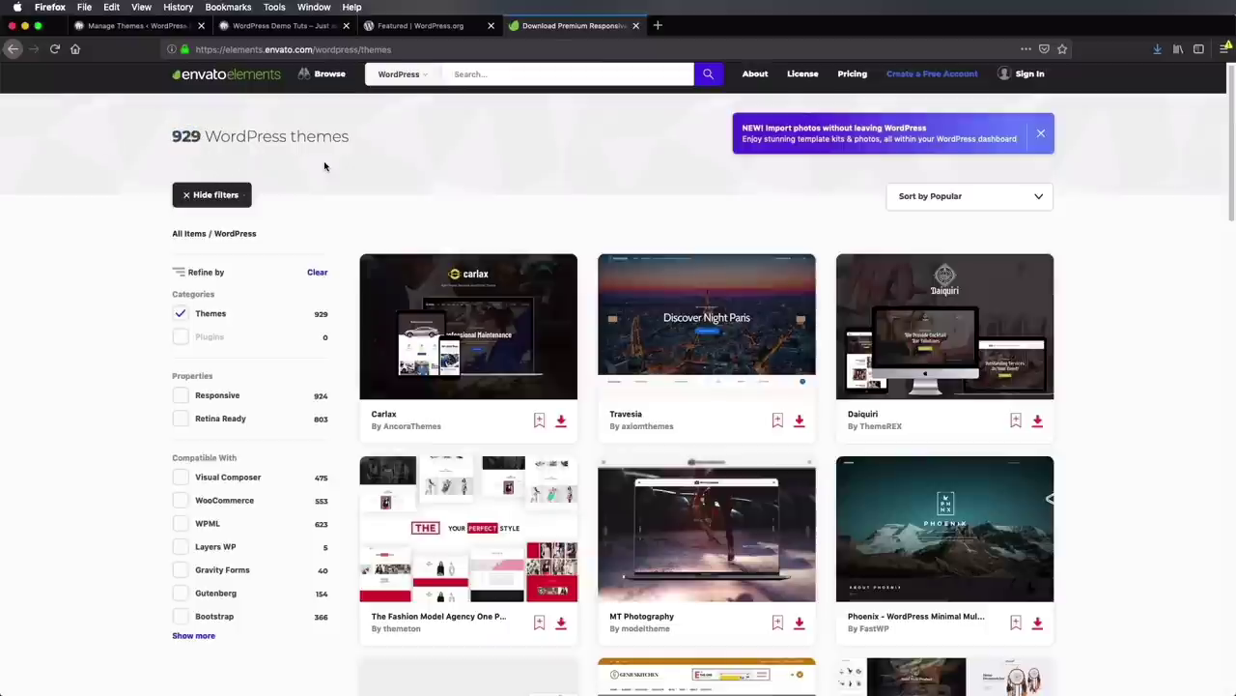
{"action": "scroll", "coordinate": [325, 170], "scroll_direction": "up", "scroll_amount": 1}
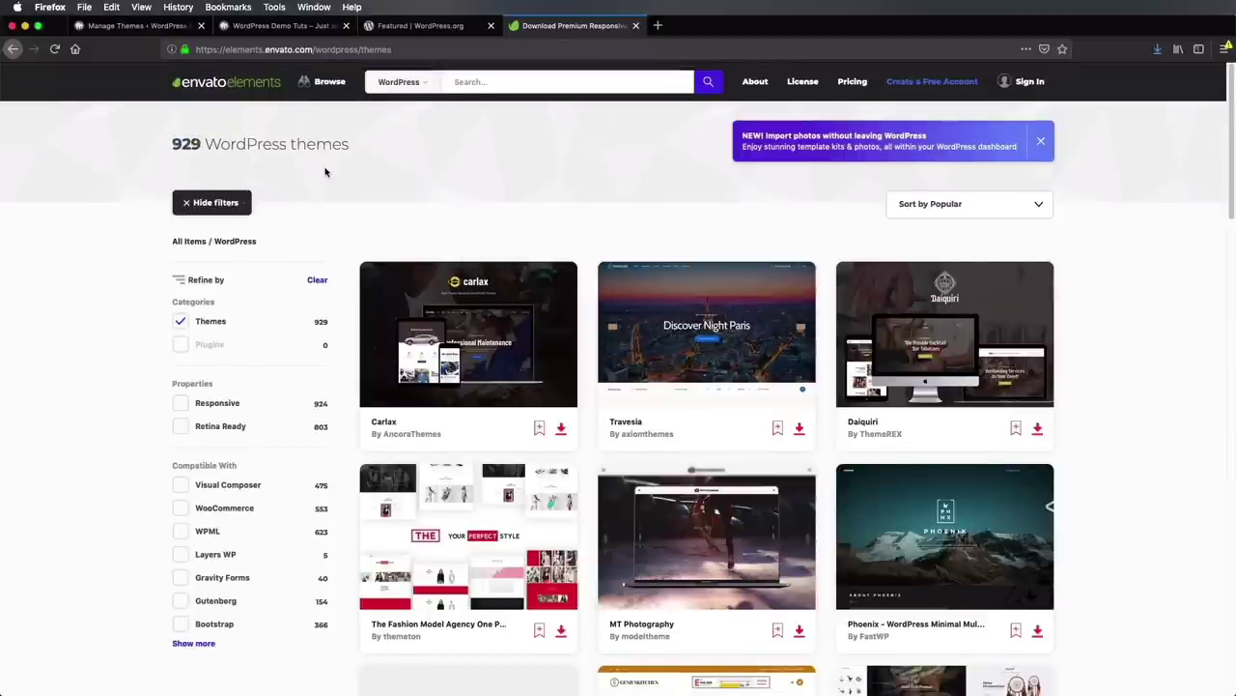
{"action": "left_click", "coordinate": [425, 25]}
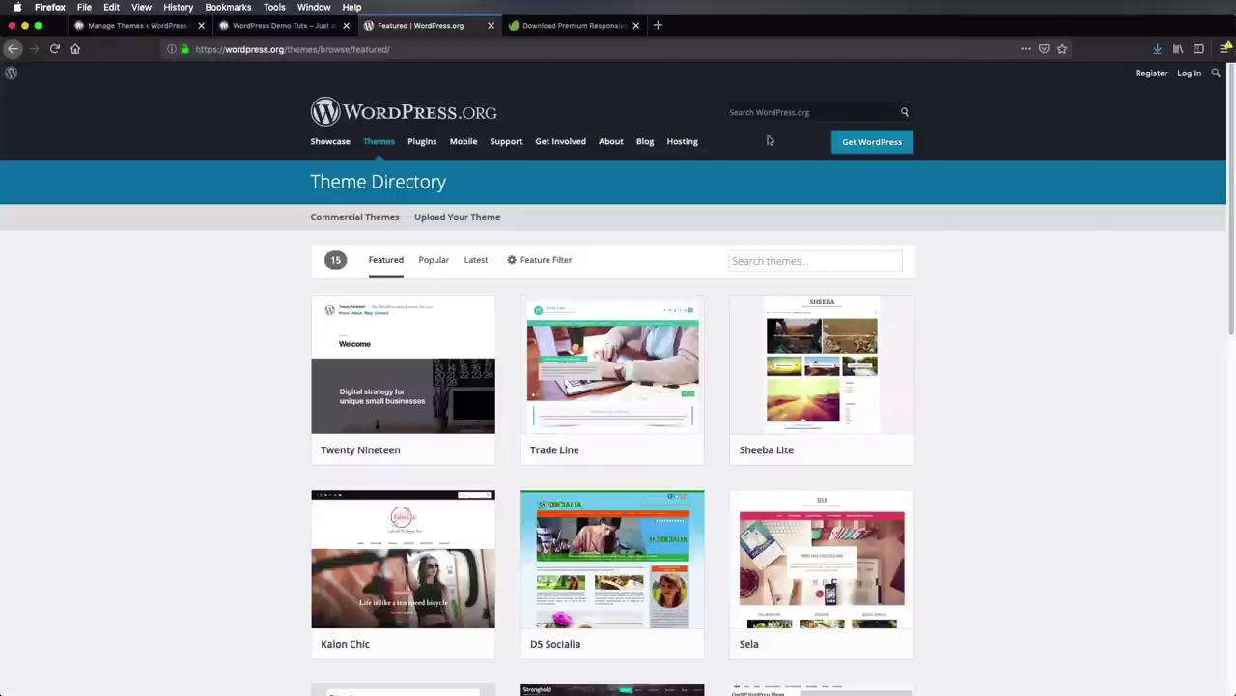
- Save Trade Line as trade-line.1.6.2.zip and confirm the 967 KB file in Finder's Downloads
{"action": "mouse_move", "coordinate": [624, 415]}
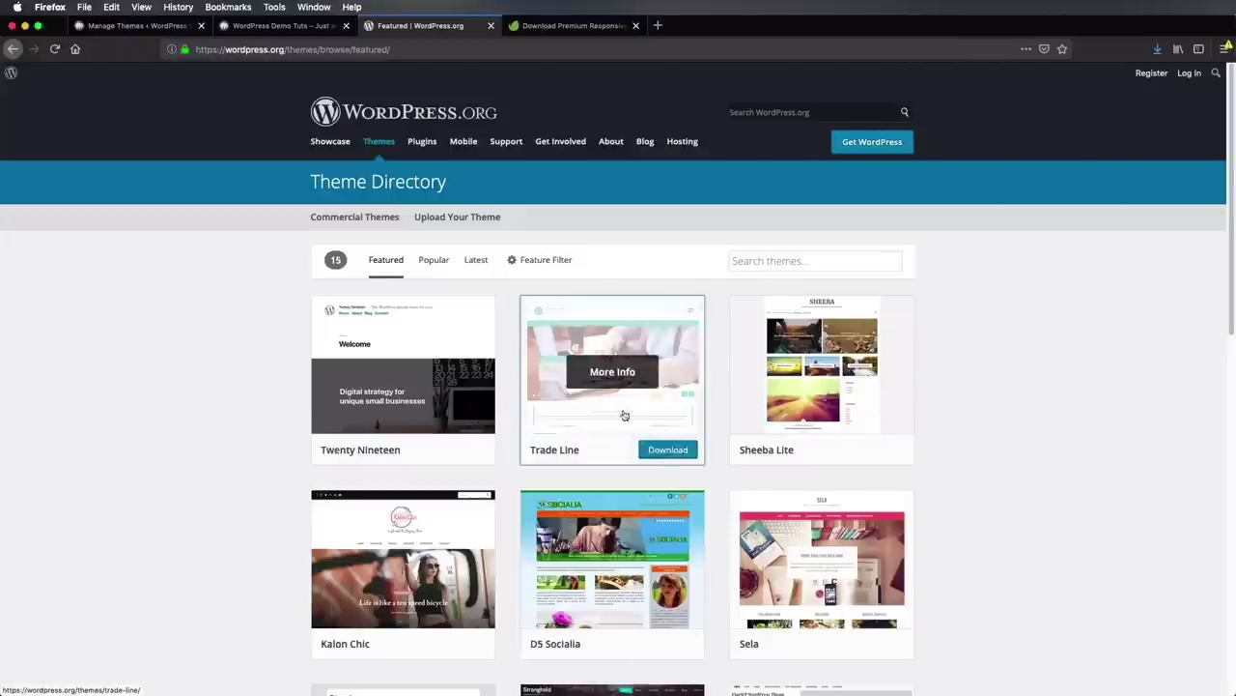
{"action": "mouse_move", "coordinate": [892, 334]}
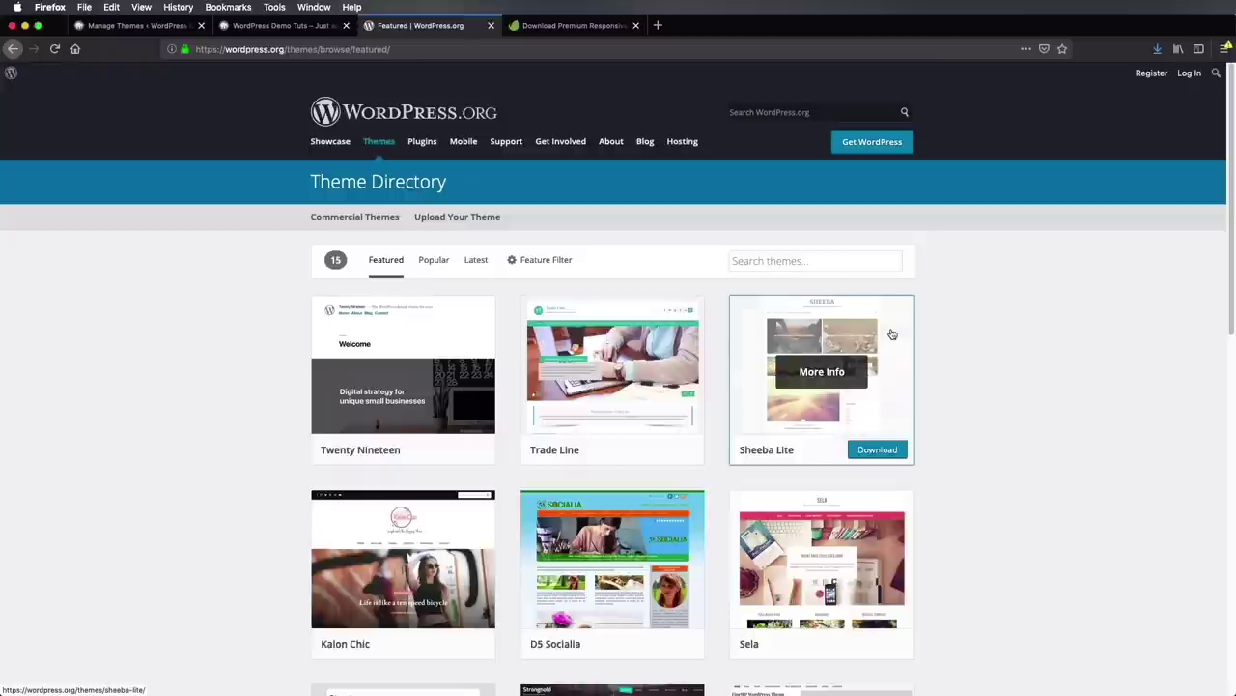
{"action": "mouse_move", "coordinate": [593, 442]}
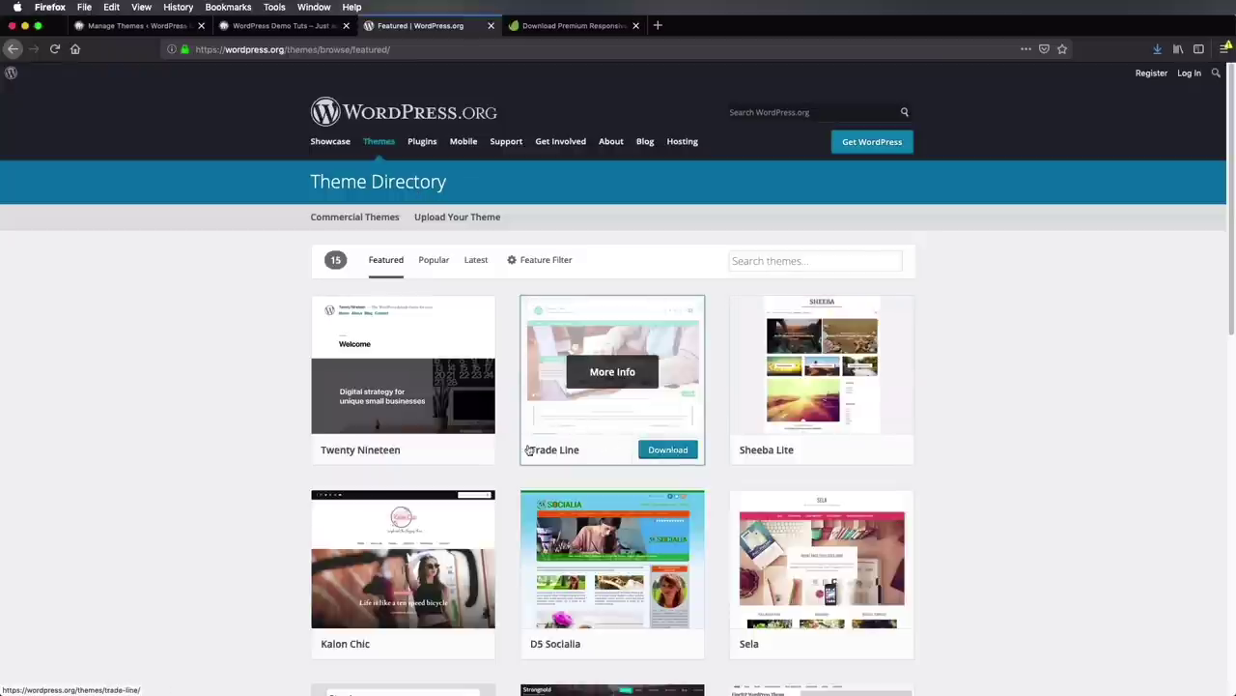
{"action": "left_click", "coordinate": [665, 449]}
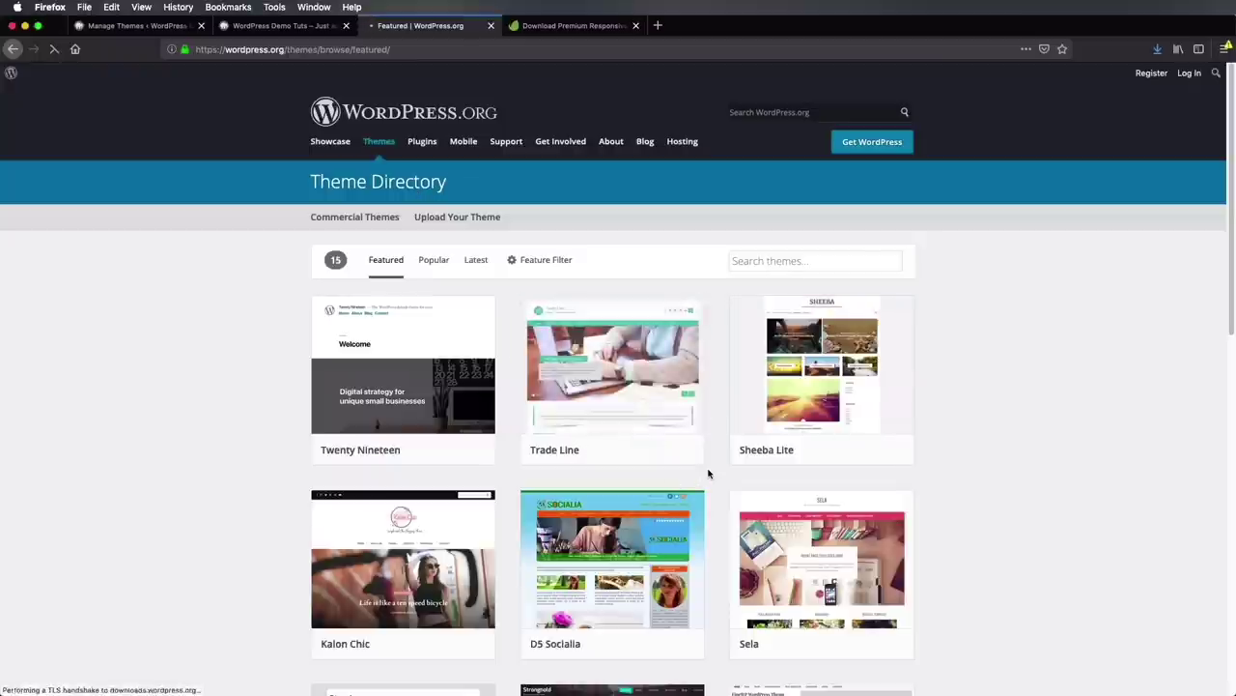
{"action": "left_click", "coordinate": [298, 527]}
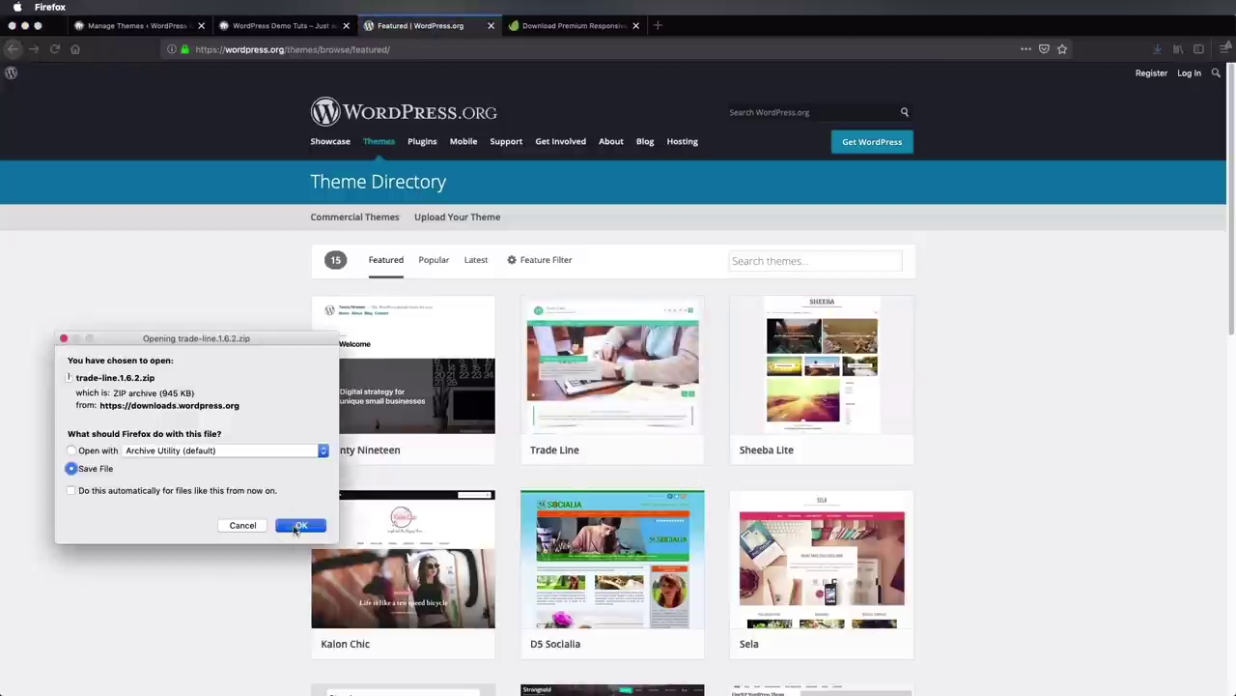
{"action": "key", "text": "super+Tab"}
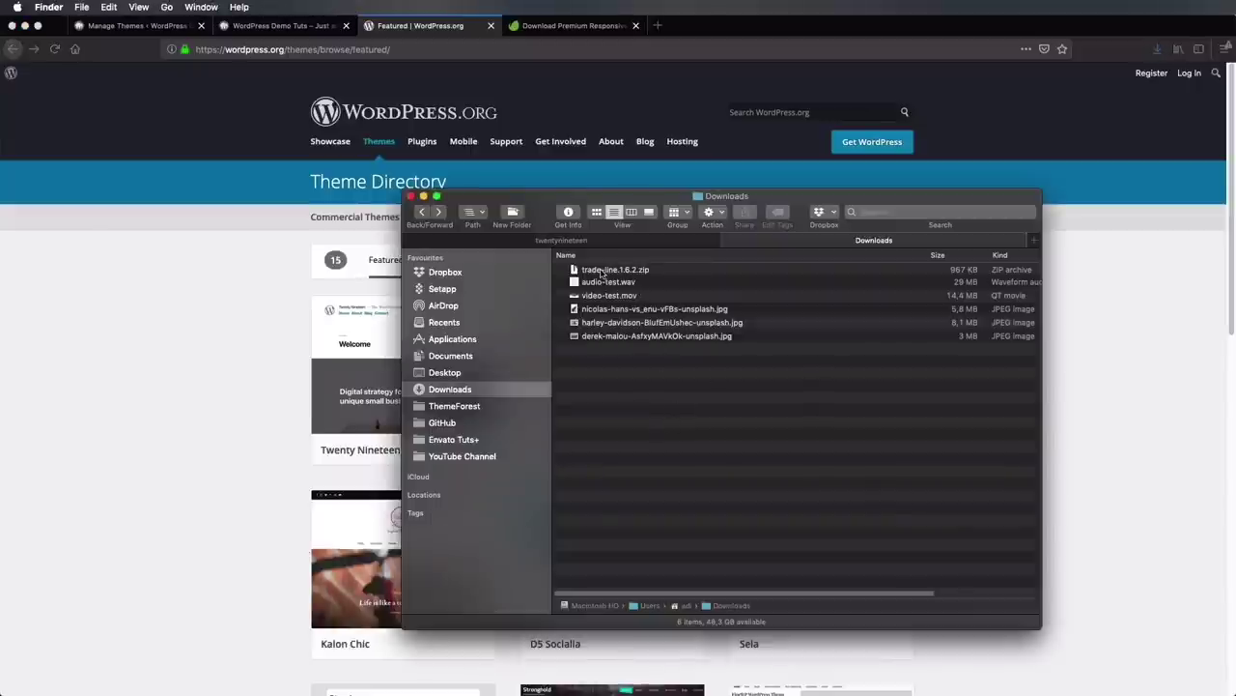
{"action": "left_click", "coordinate": [649, 272]}
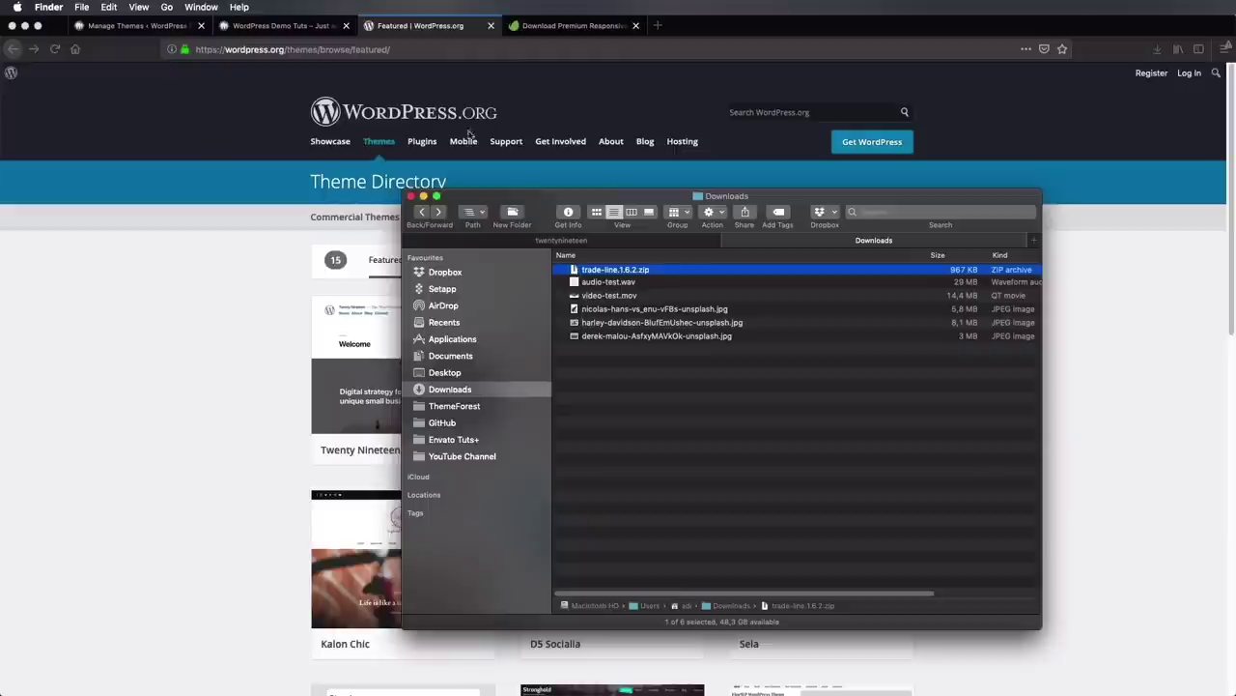
{"action": "left_click", "coordinate": [208, 186]}
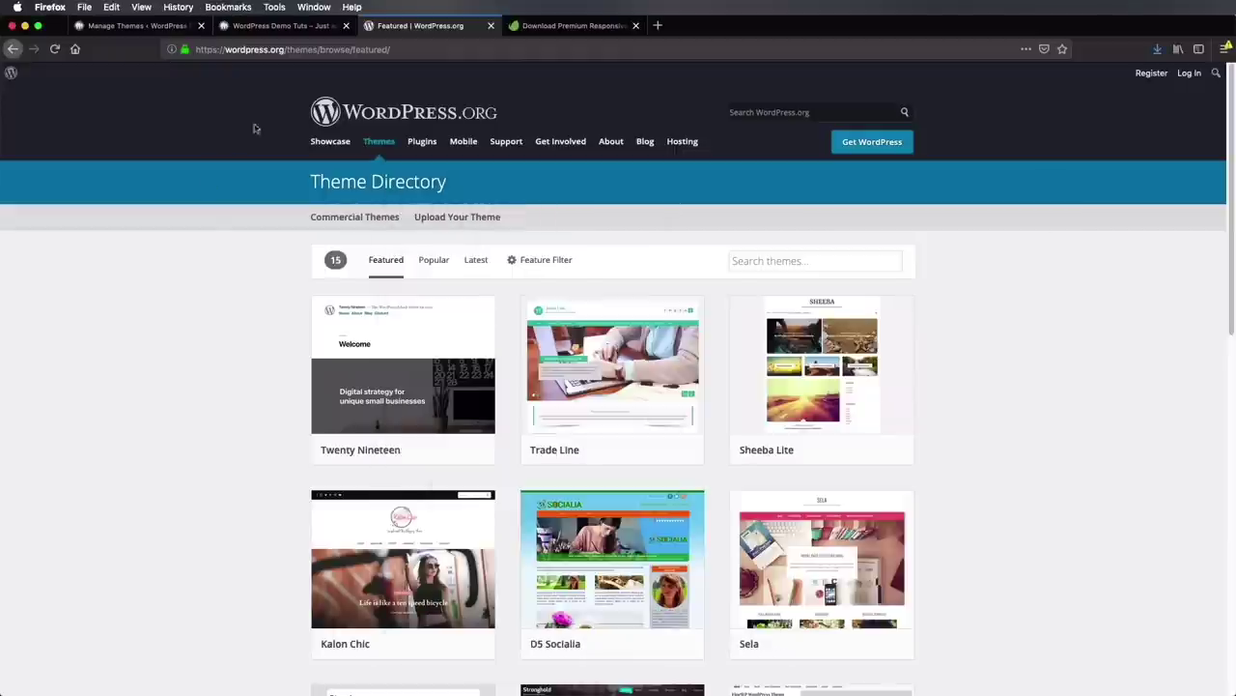
- Upload and install trade-line.1.6.2.zip via Add New, then return to the Themes page
{"action": "left_click", "coordinate": [135, 25]}
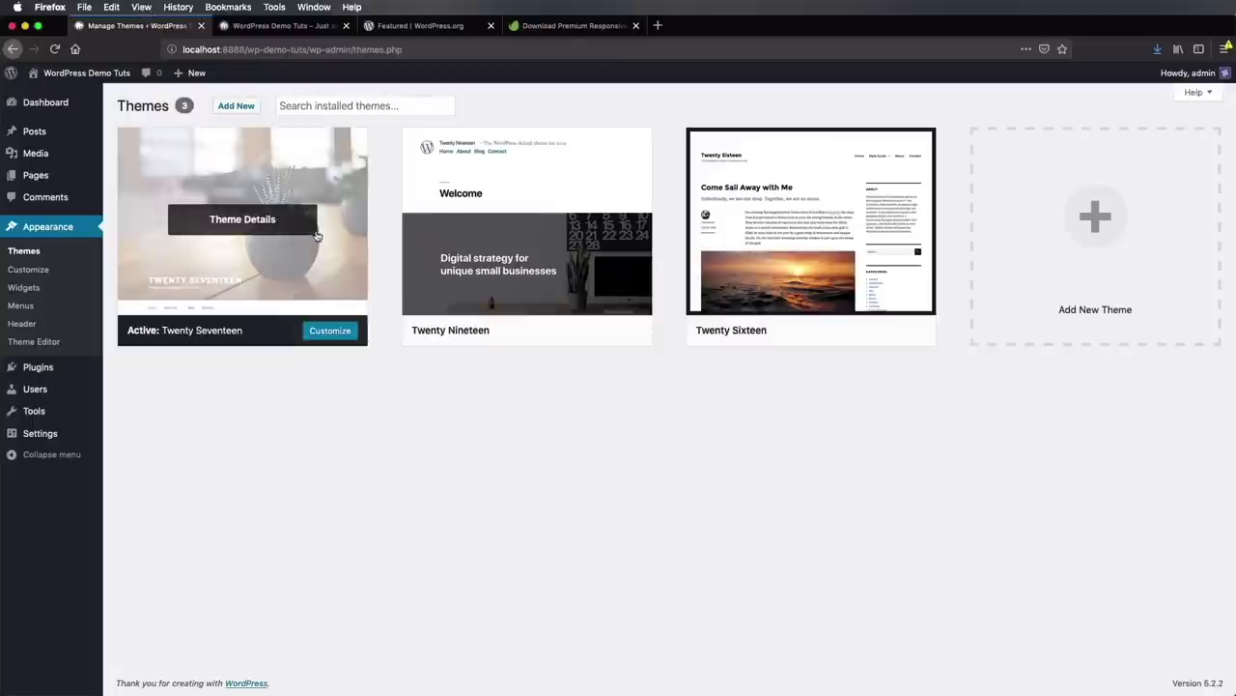
{"action": "left_click", "coordinate": [1095, 220]}
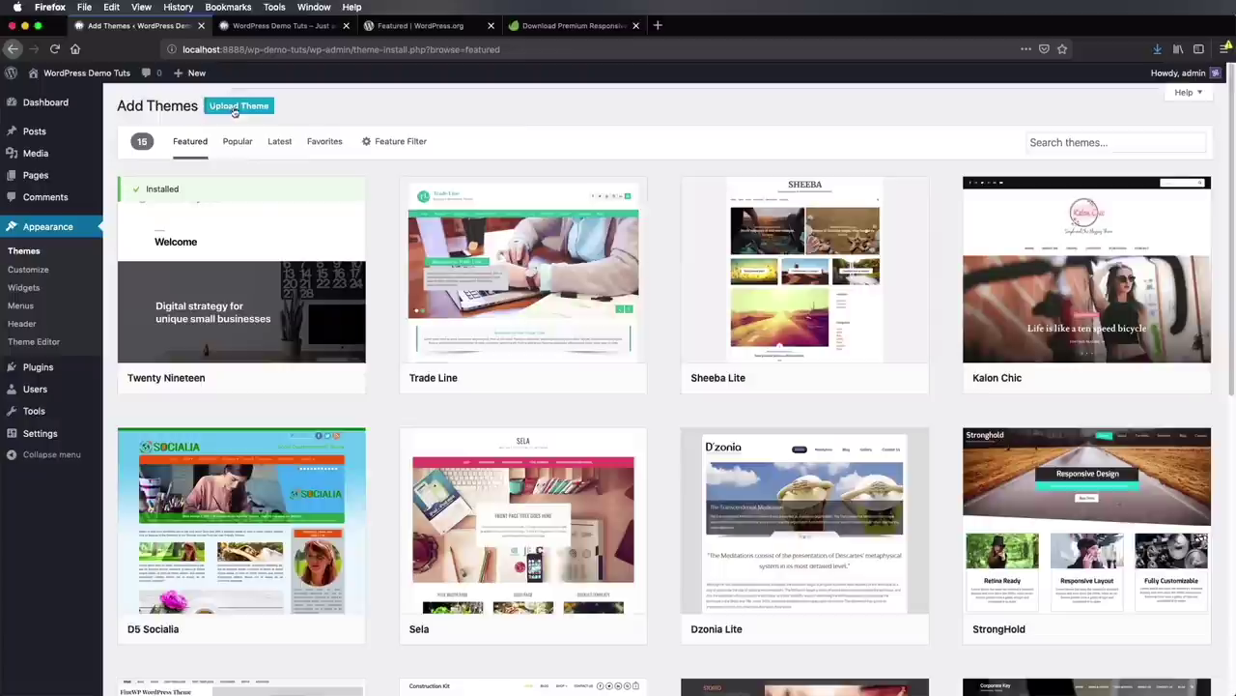
{"action": "left_click", "coordinate": [249, 109]}
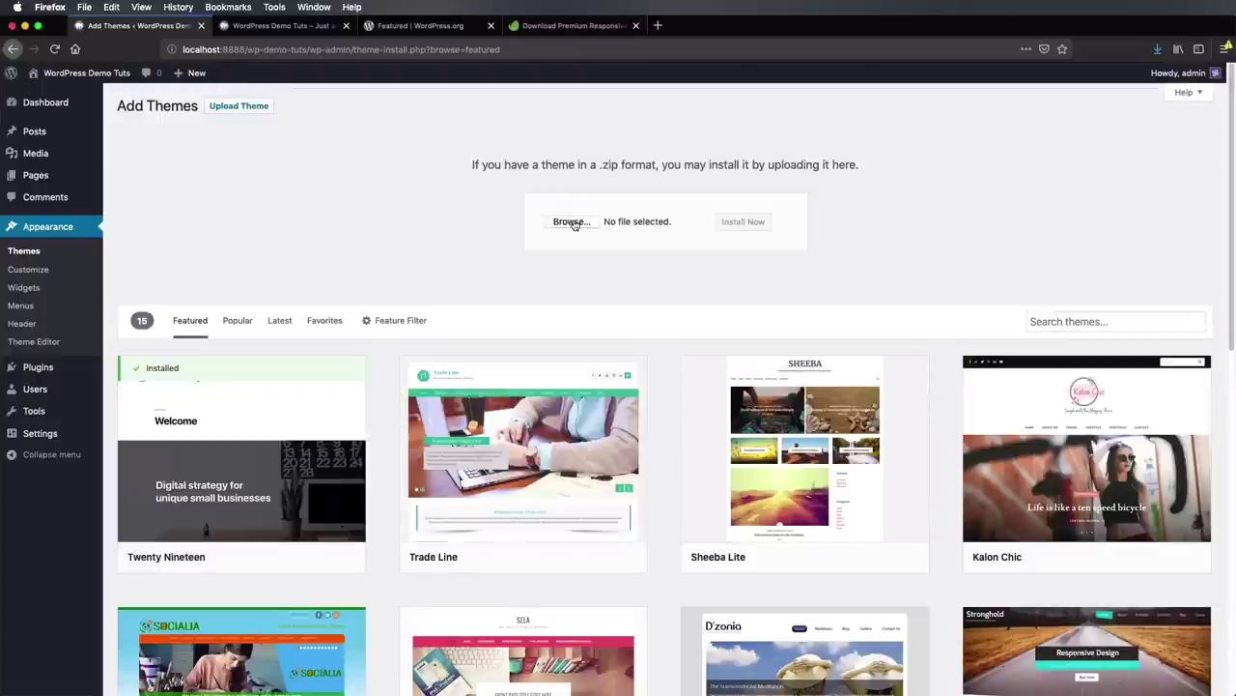
{"action": "left_click", "coordinate": [571, 222]}
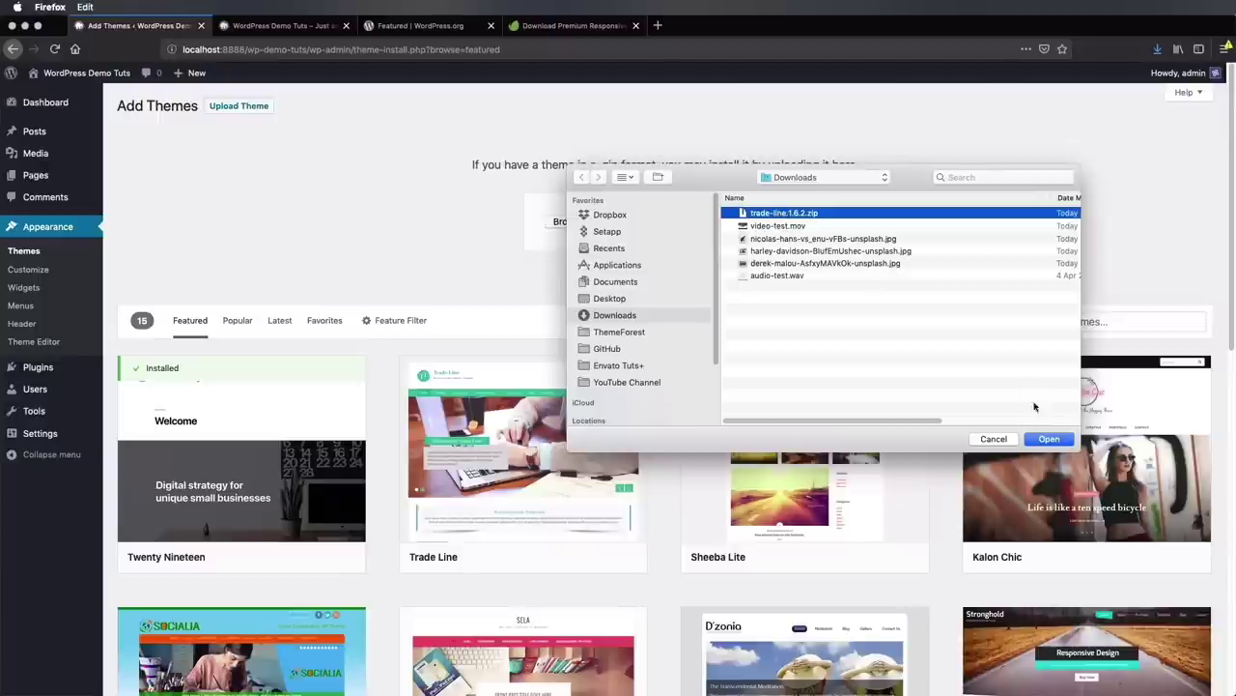
{"action": "left_click", "coordinate": [1050, 439]}
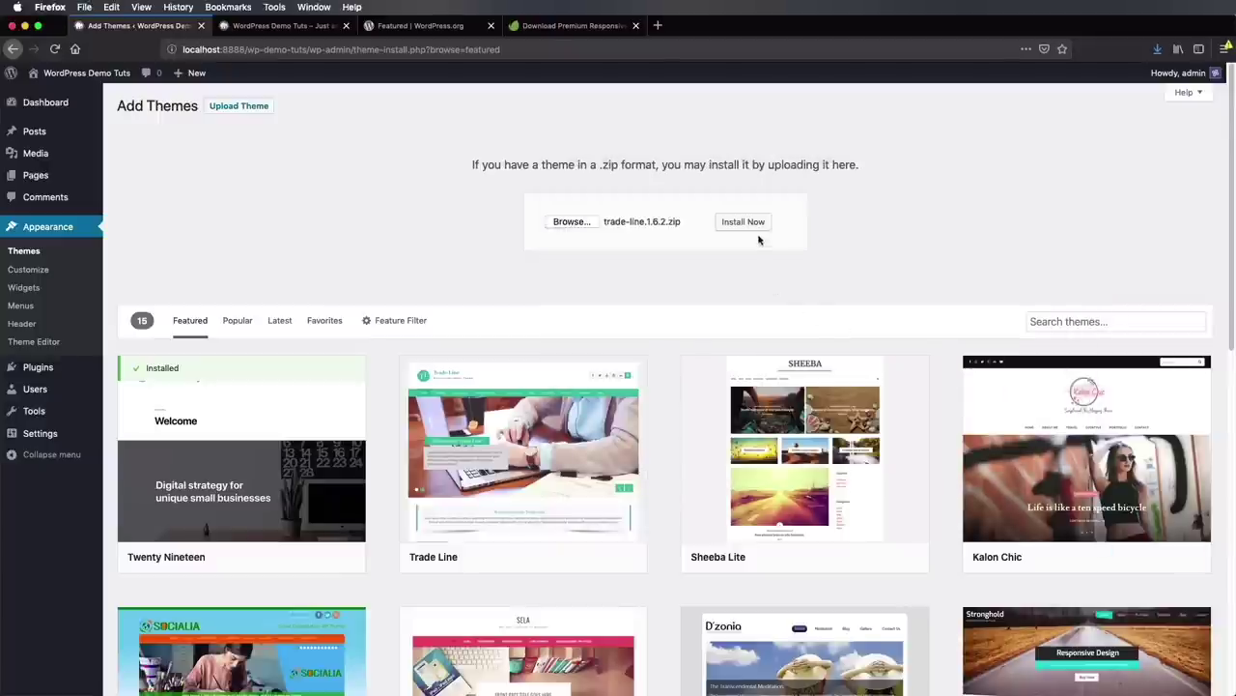
{"action": "left_click", "coordinate": [744, 222]}
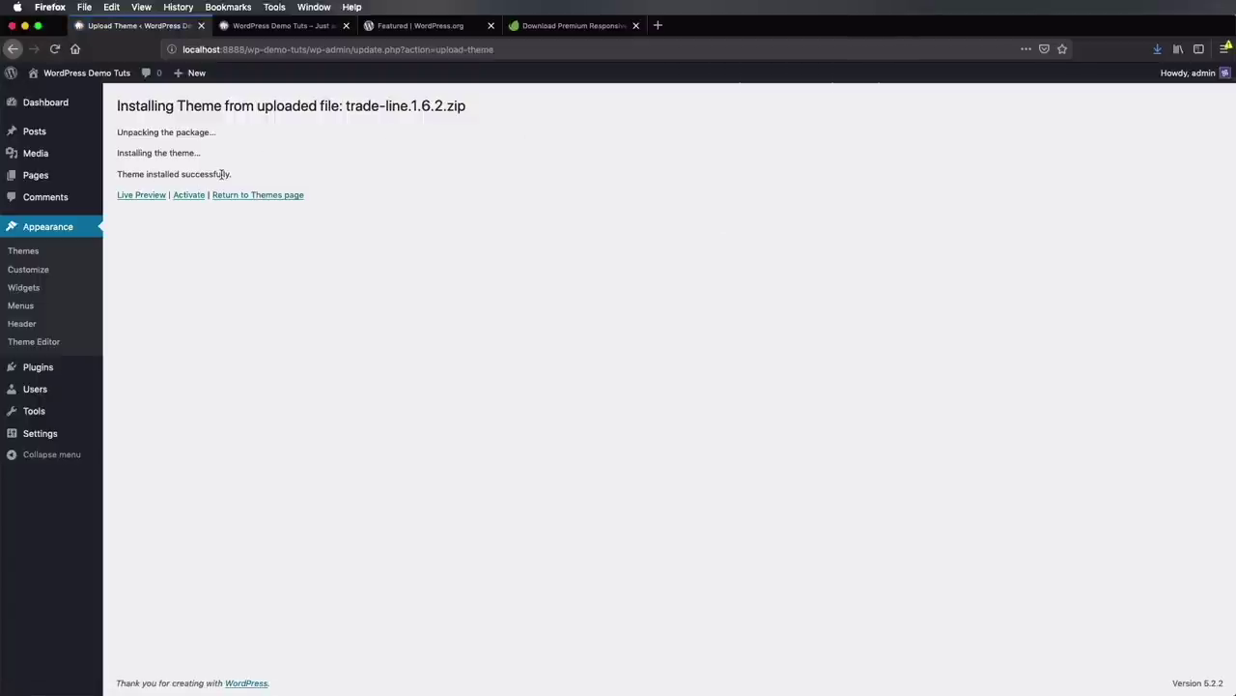
{"action": "left_click", "coordinate": [270, 197]}
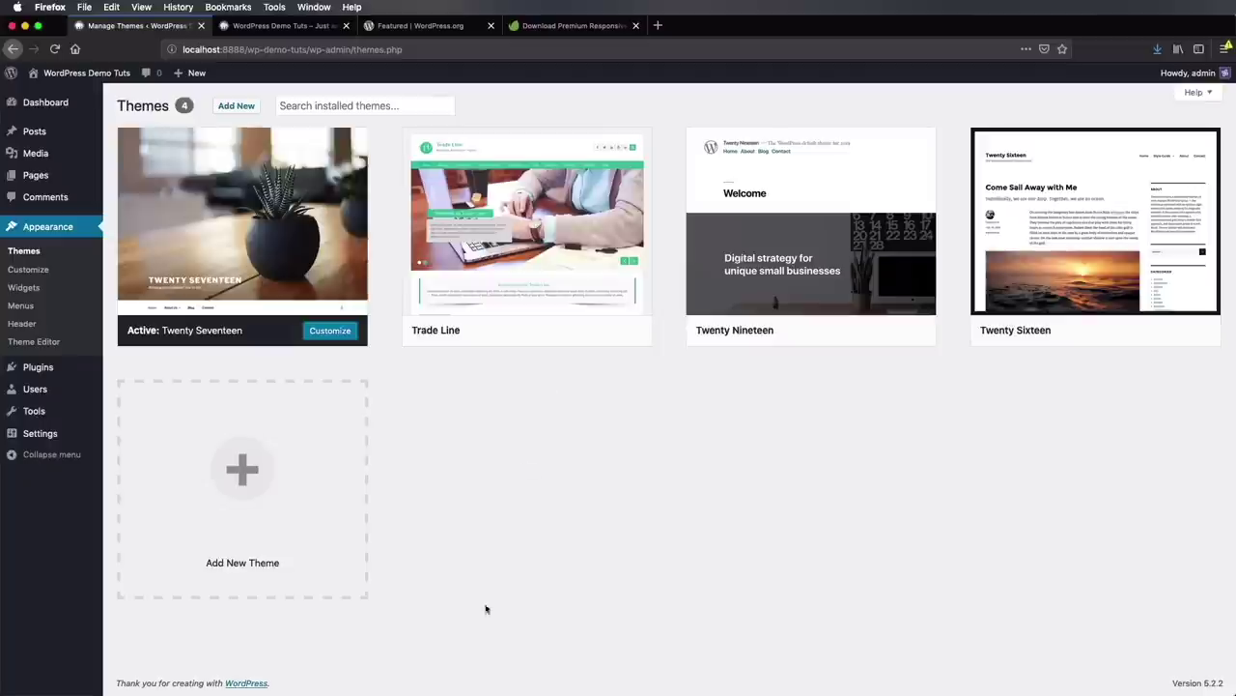
{"action": "key", "text": "super+Tab"}
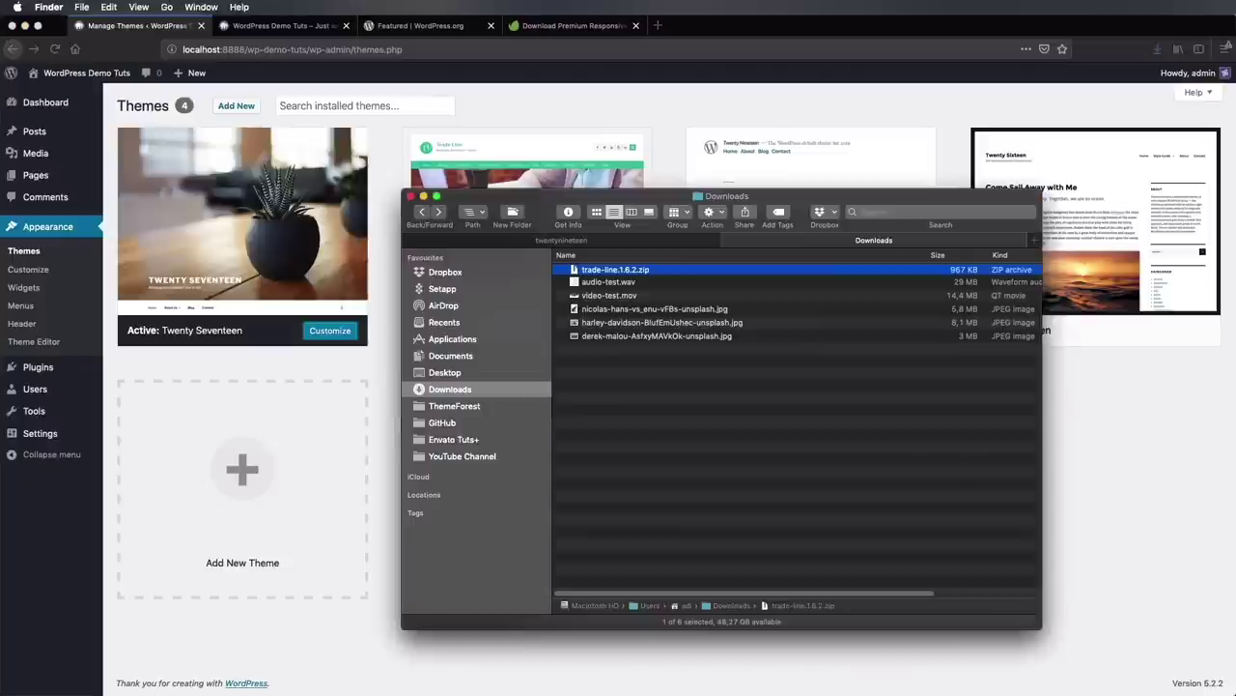
{"action": "left_click", "coordinate": [624, 242]}
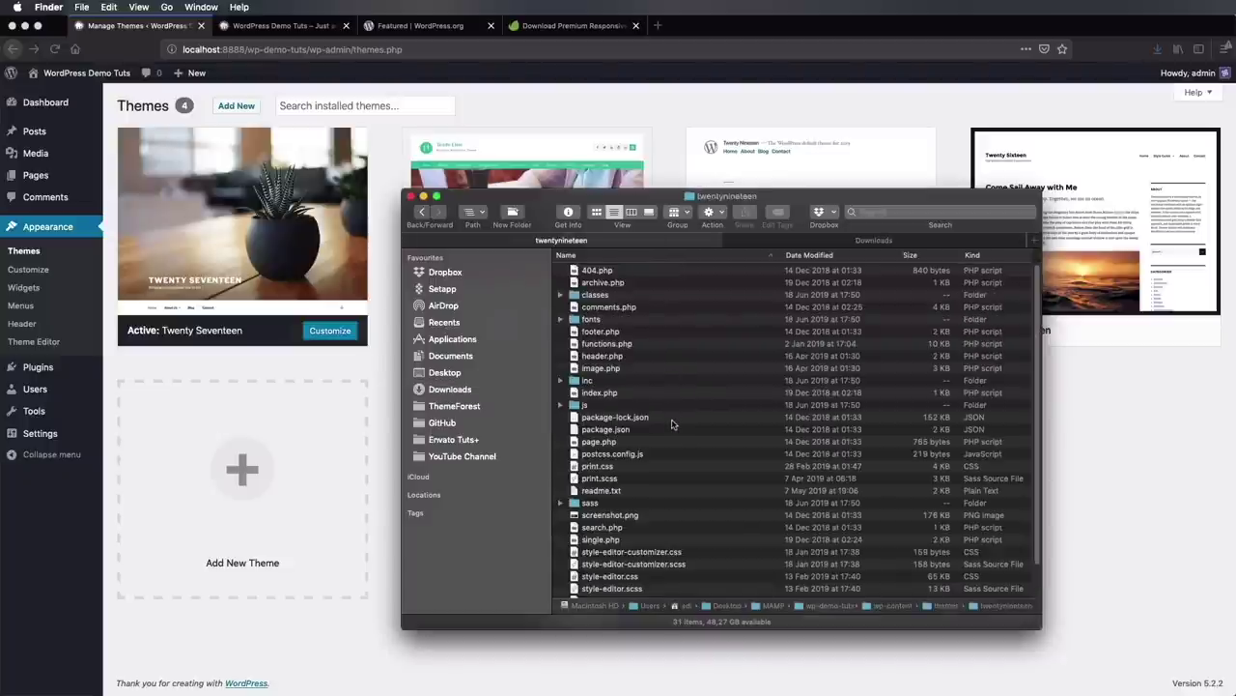
{"action": "key", "text": "super+Up"}
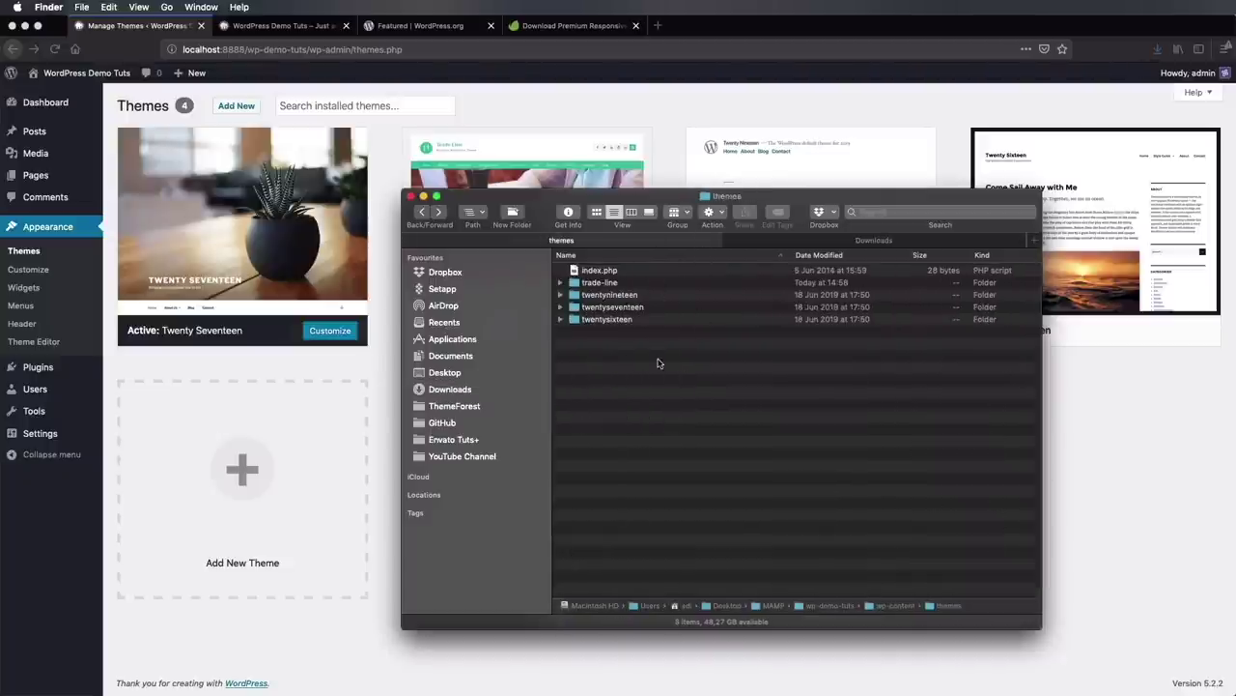
{"action": "key", "text": "super+Up"}
{"action": "key", "text": "super+Up"}
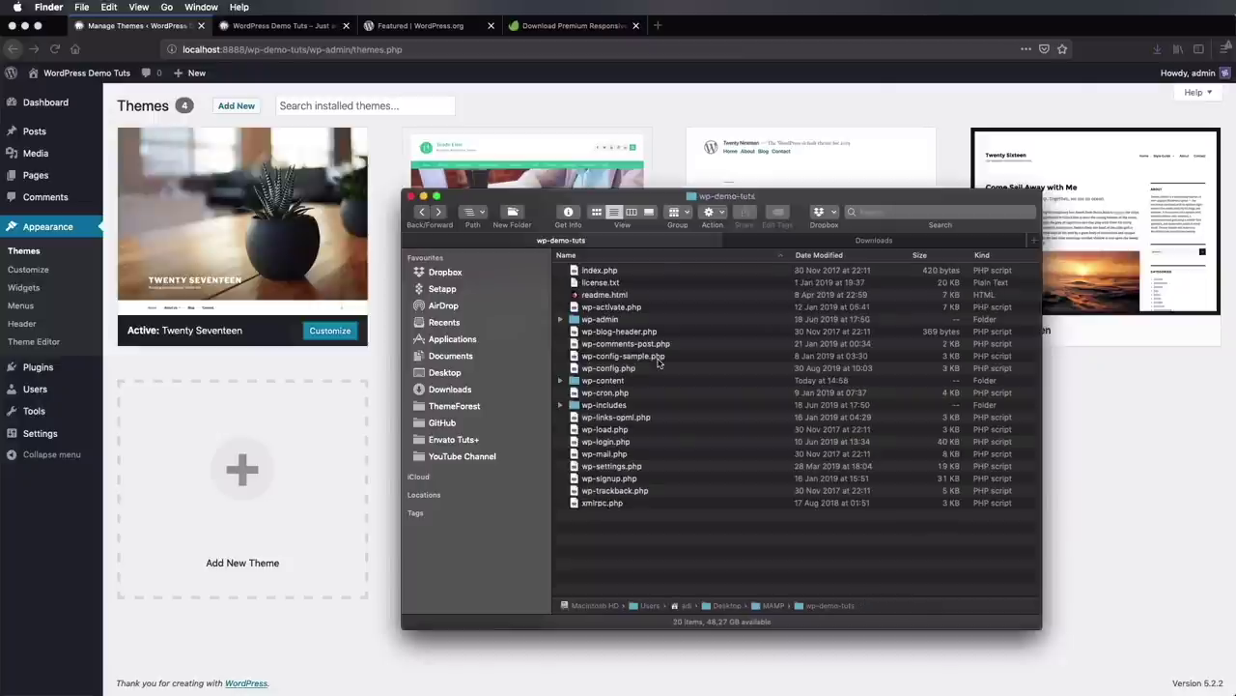
{"action": "key", "text": "super+Up"}
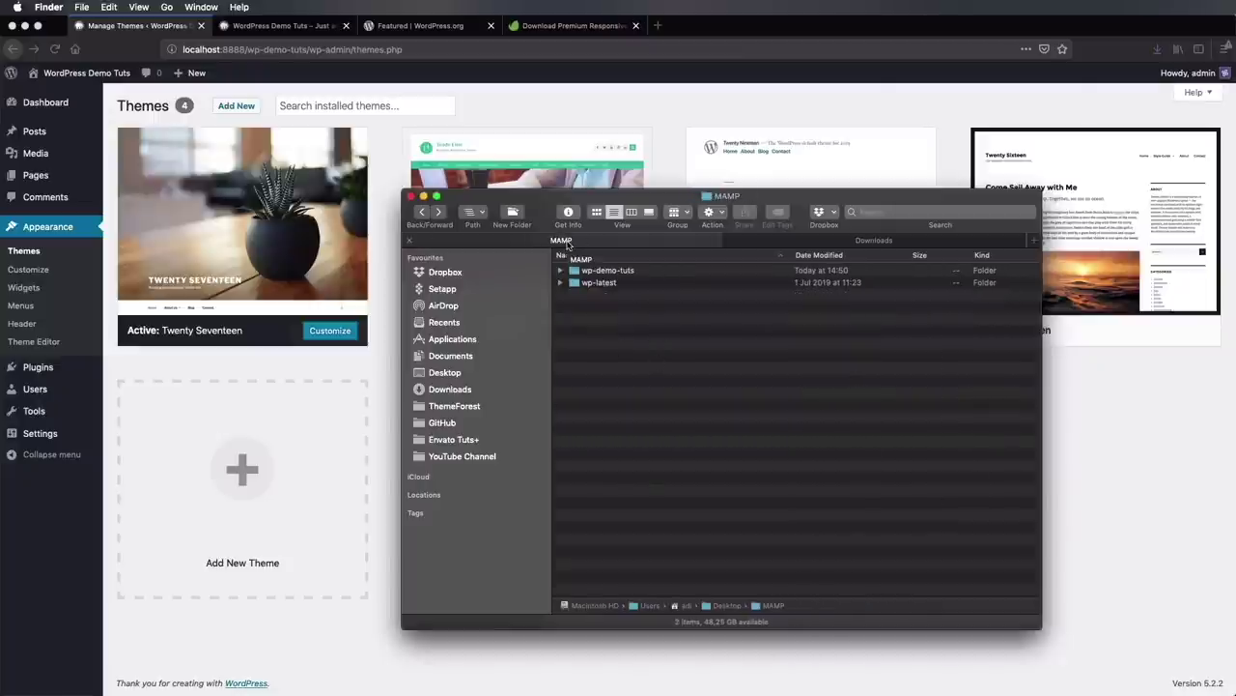
{"action": "double_click", "coordinate": [628, 276]}
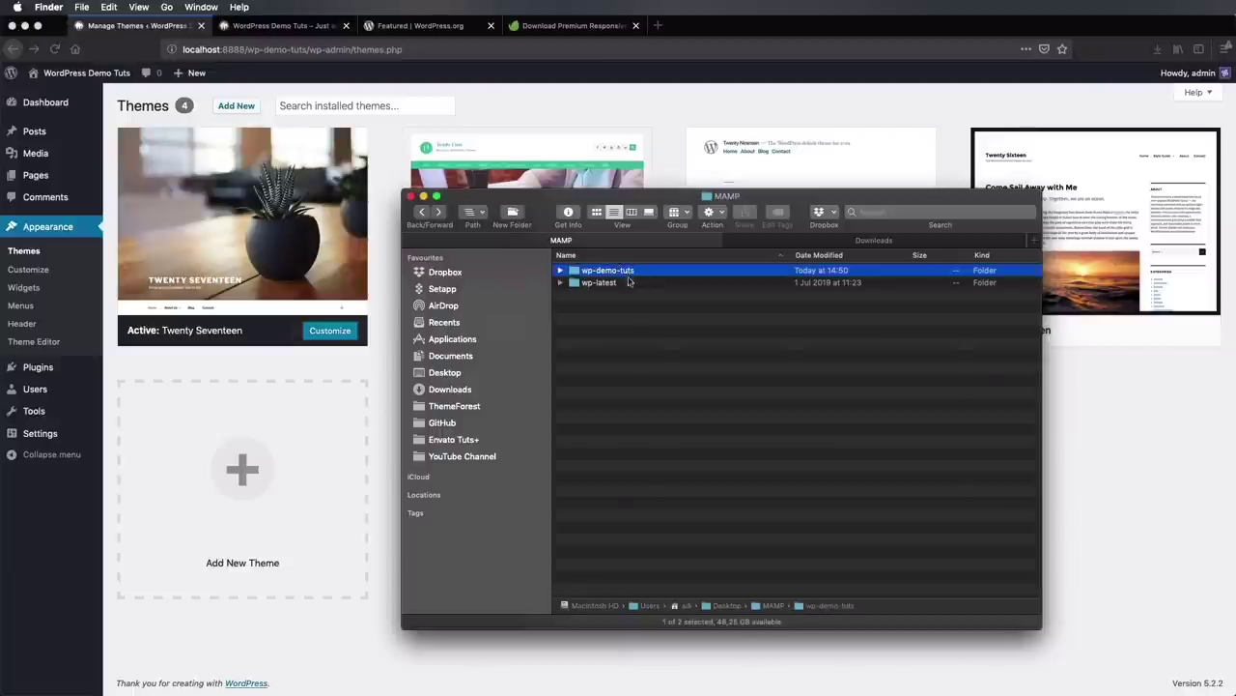
{"action": "double_click", "coordinate": [606, 381]}
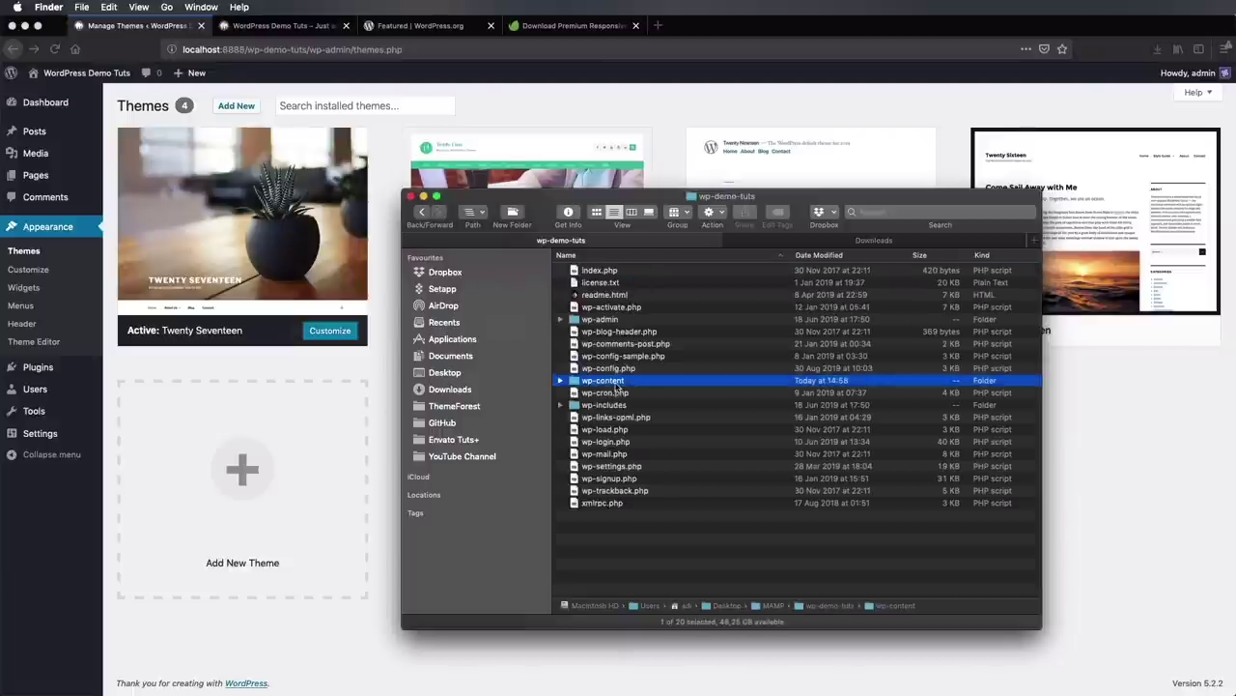
{"action": "double_click", "coordinate": [606, 294]}
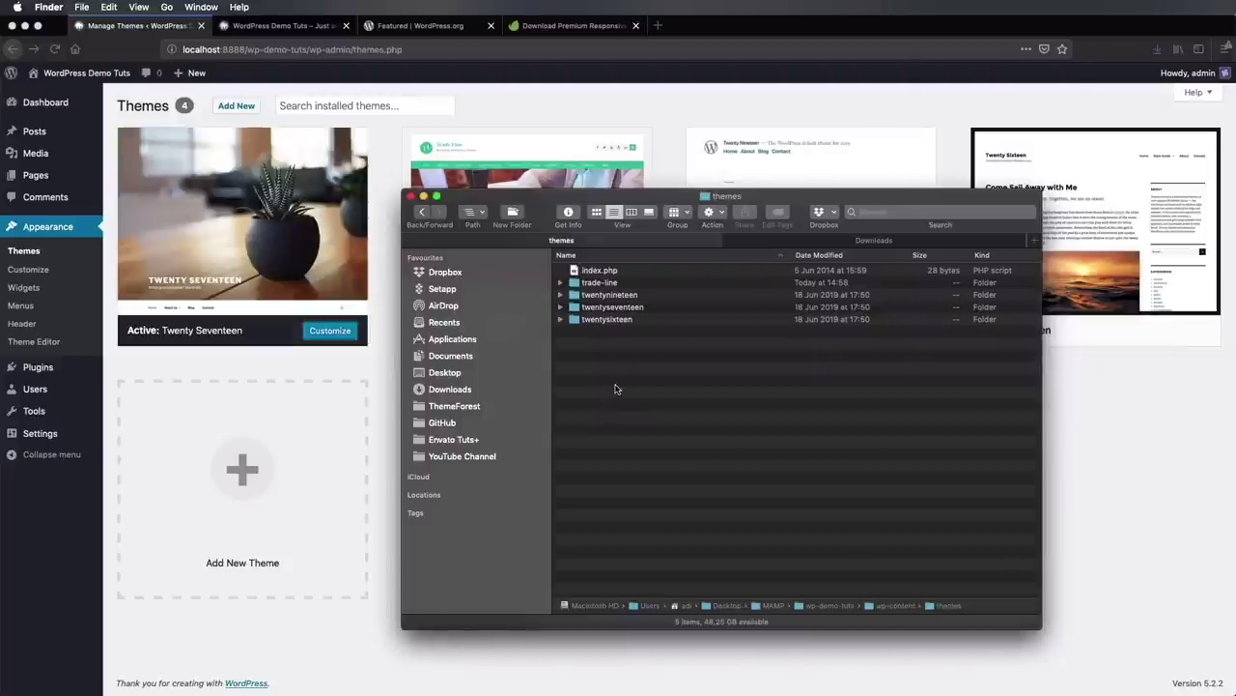
{"action": "left_click", "coordinate": [668, 161]}
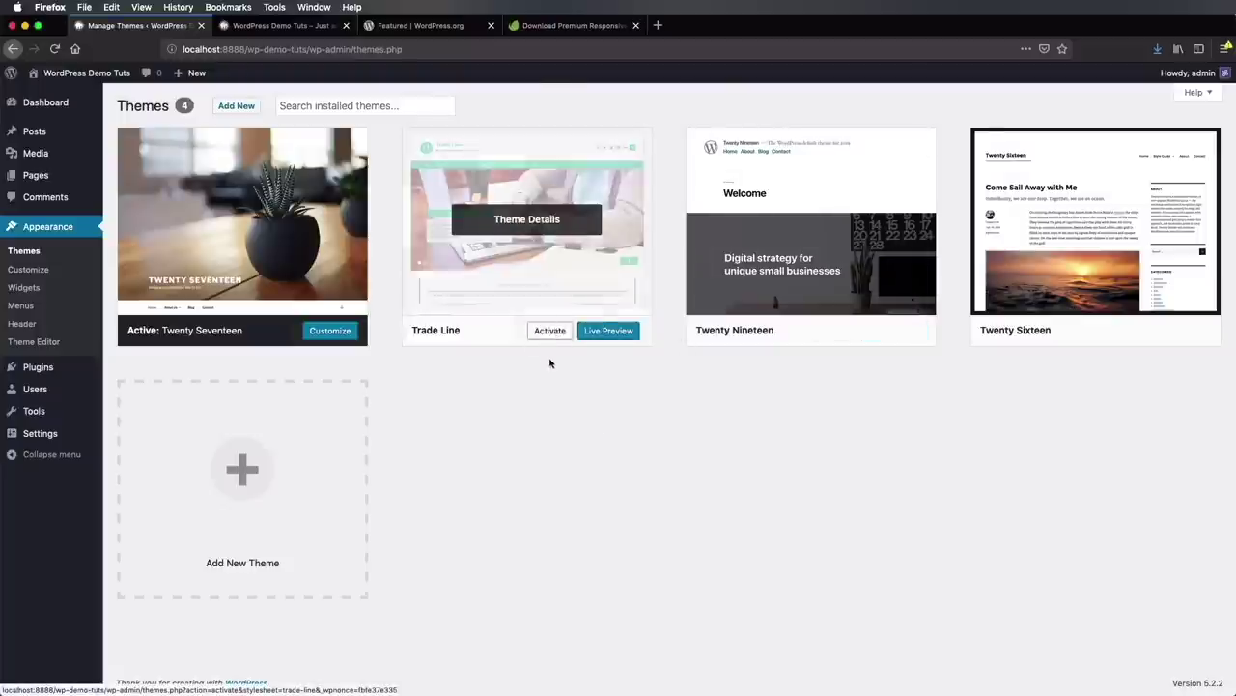
- Live-preview Trade Line and activate and publish it
{"action": "left_click", "coordinate": [608, 330]}
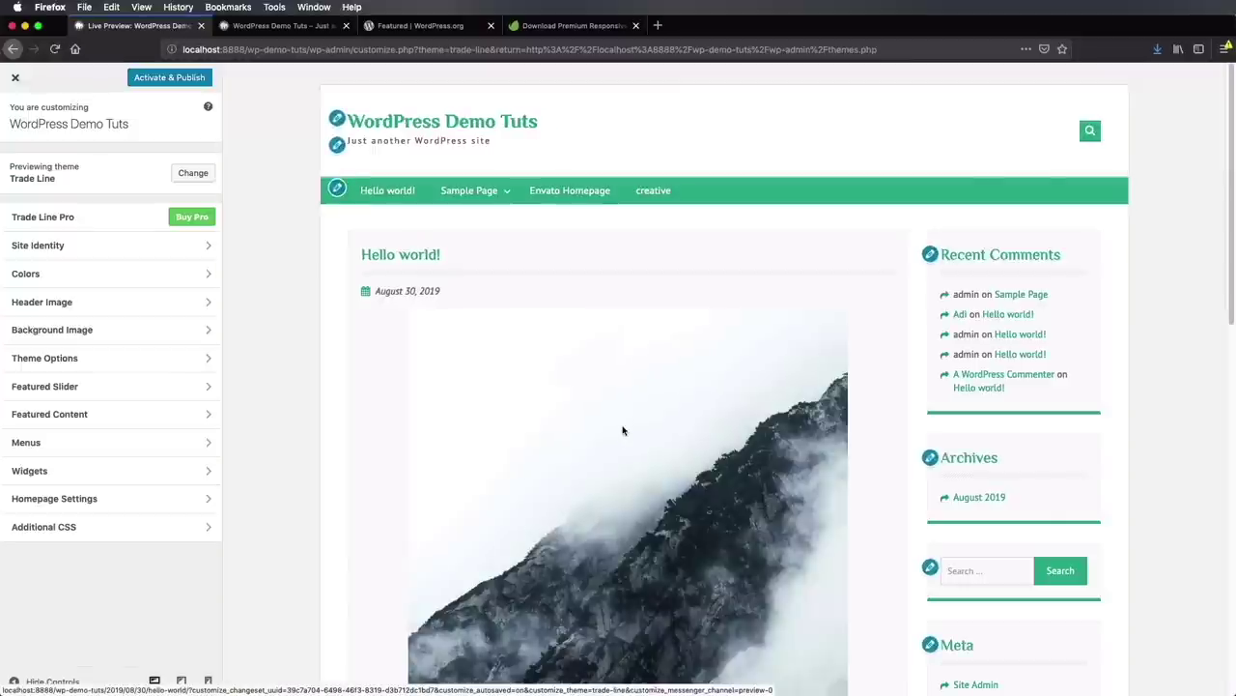
{"action": "scroll", "coordinate": [735, 303], "scroll_direction": "down", "scroll_amount": 15}
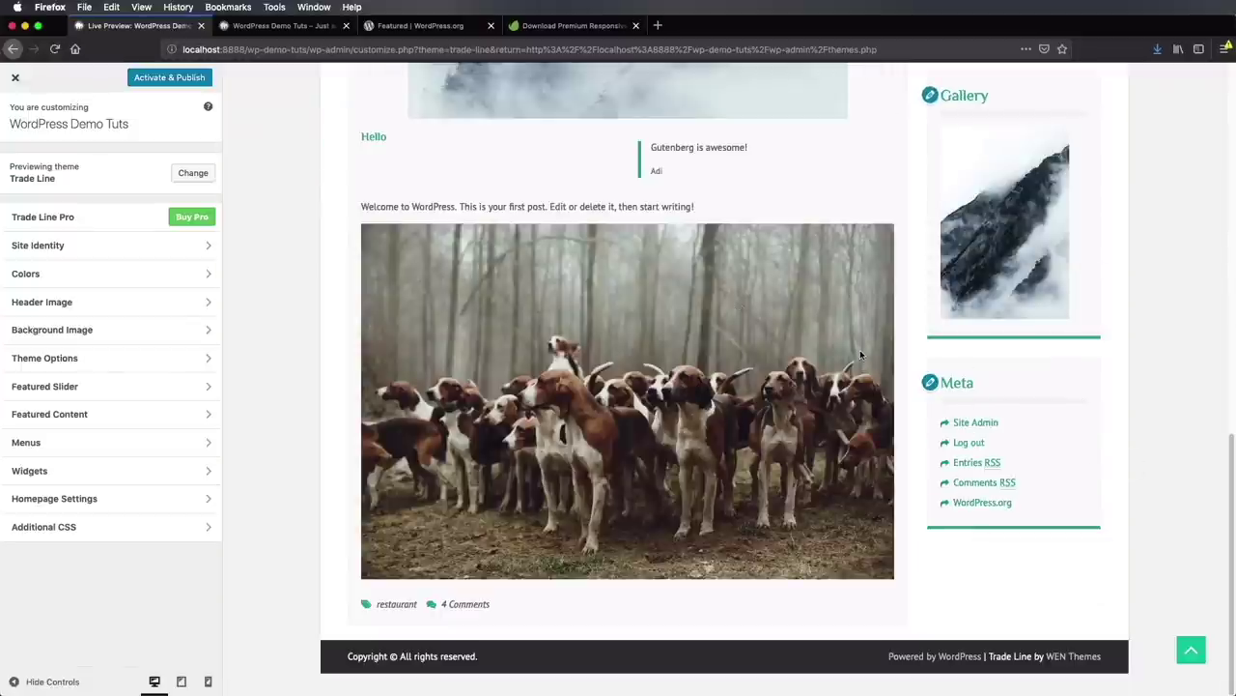
{"action": "scroll", "coordinate": [860, 355], "scroll_direction": "up", "scroll_amount": 15}
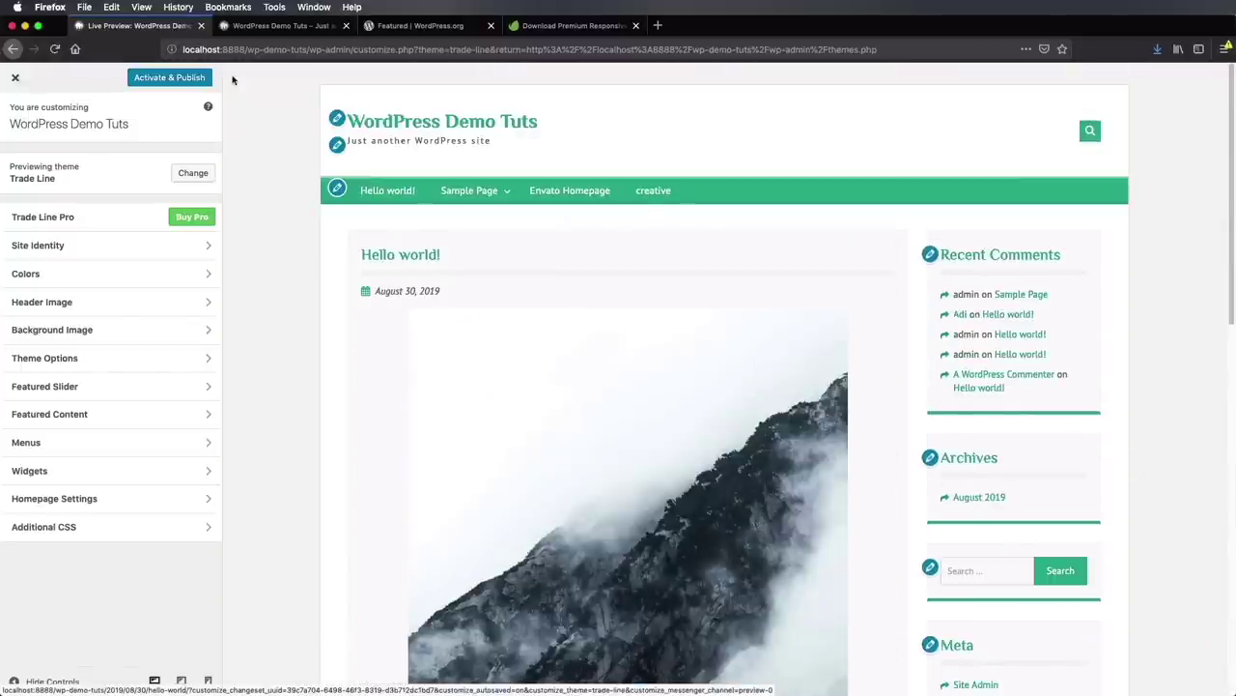
{"action": "left_click", "coordinate": [170, 77]}
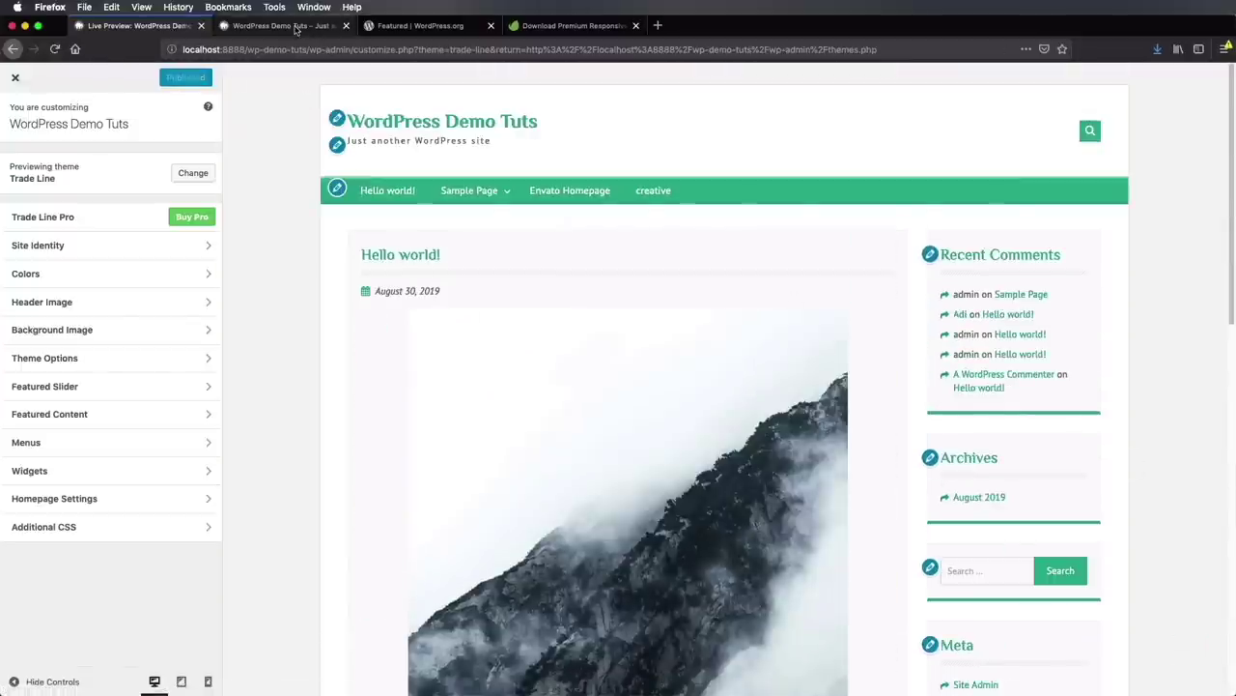
- Reload the live site to check Trade Line's design, then go to the WordPress.org directory
{"action": "left_click", "coordinate": [295, 29]}
{"action": "left_click", "coordinate": [55, 48]}
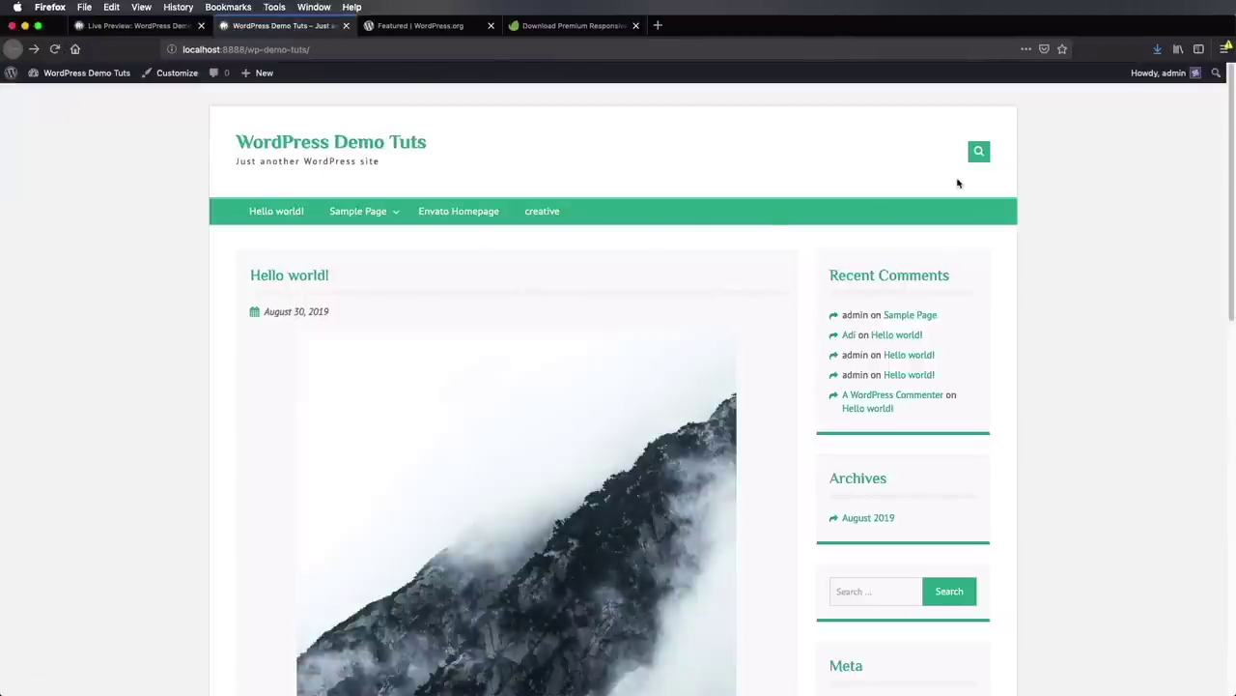
{"action": "scroll", "coordinate": [856, 246], "scroll_direction": "down", "scroll_amount": 15}
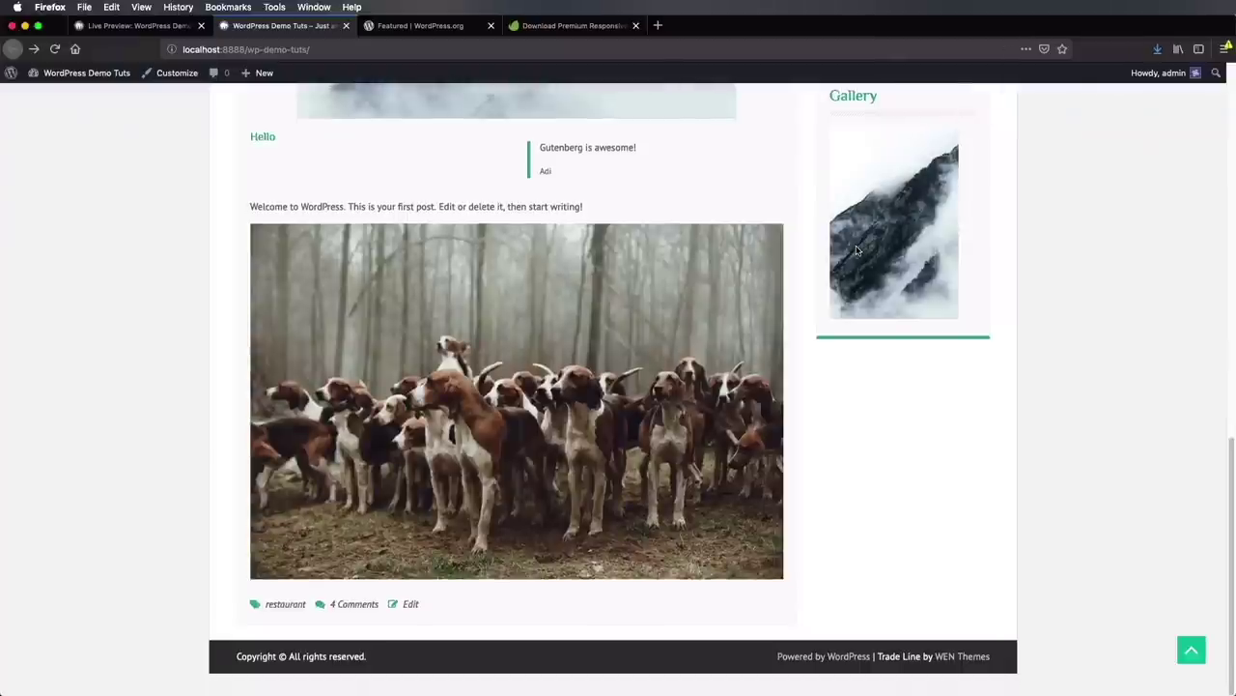
{"action": "scroll", "coordinate": [856, 250], "scroll_direction": "up", "scroll_amount": 15}
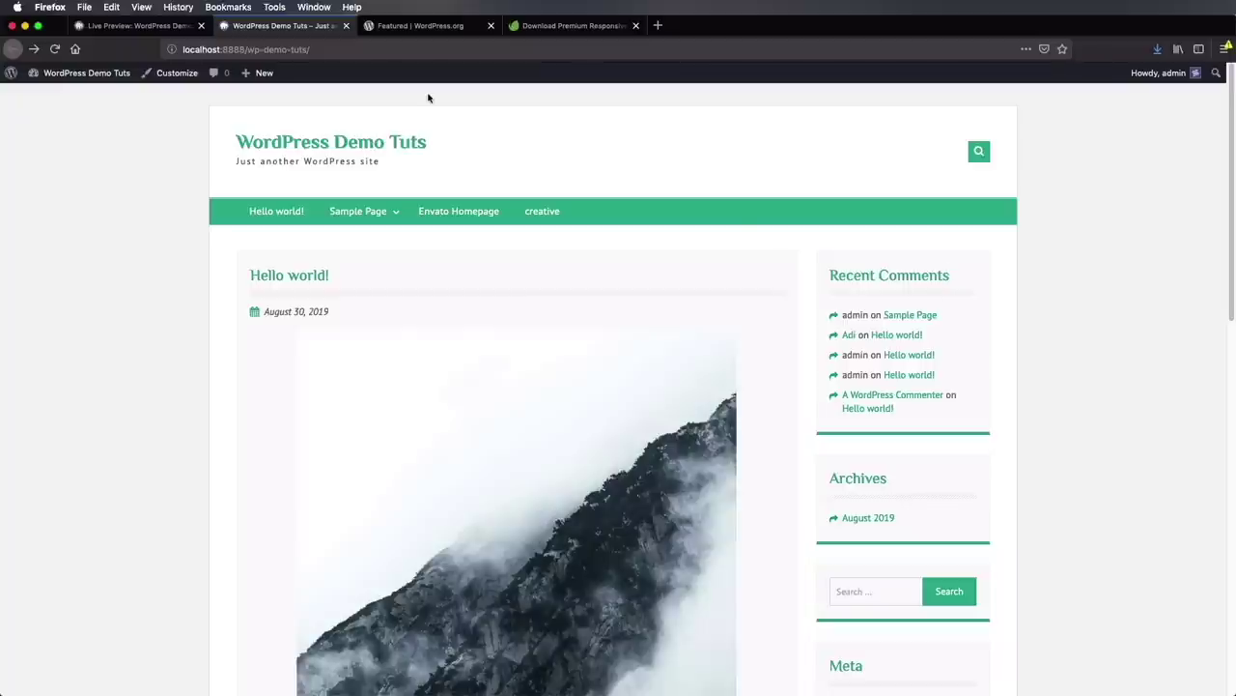
{"action": "left_click", "coordinate": [135, 25]}
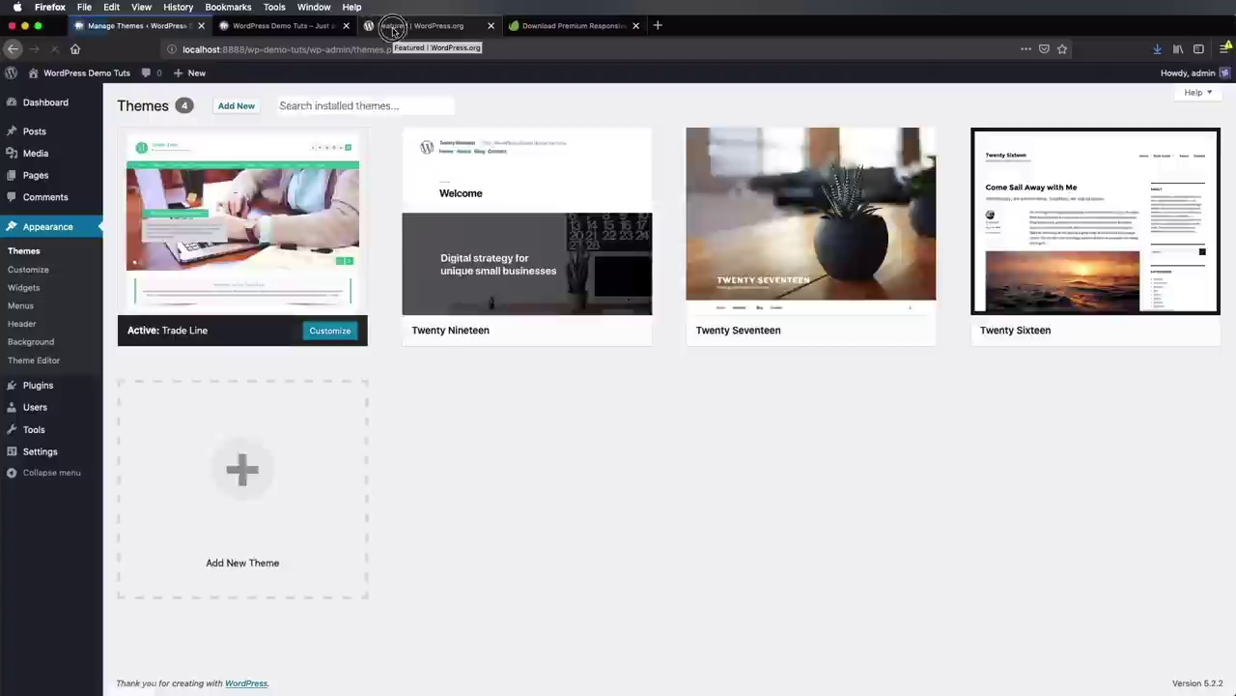
{"action": "left_click", "coordinate": [405, 26]}
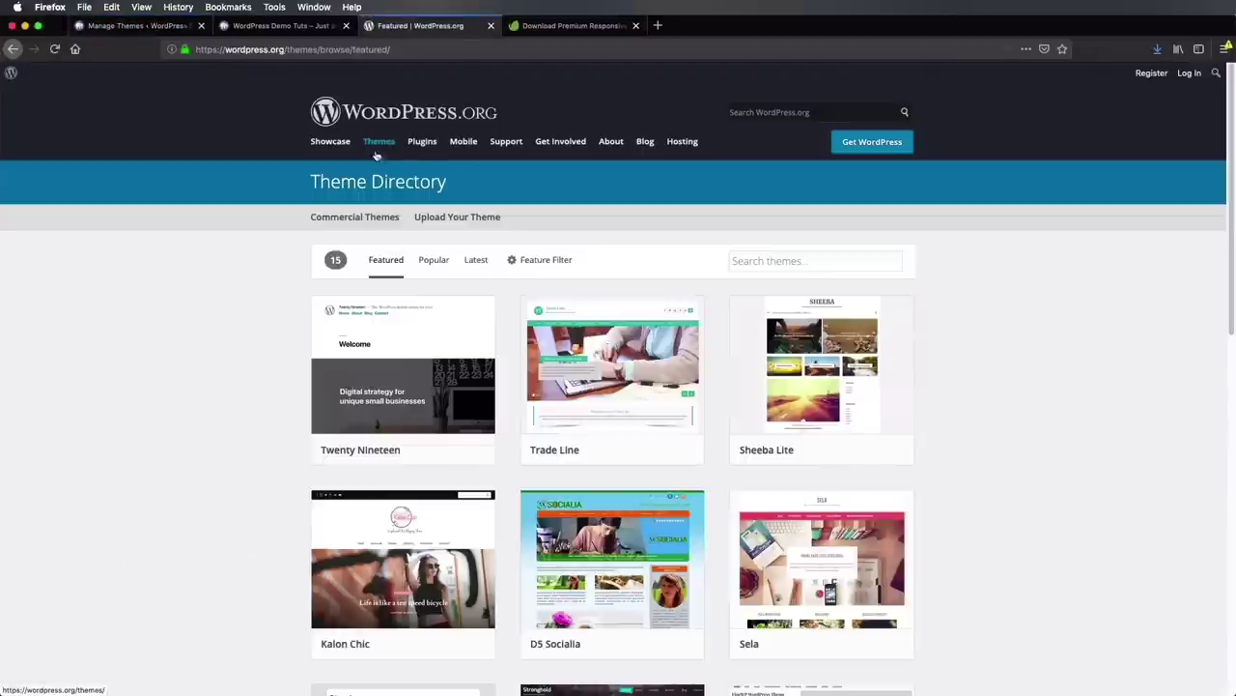
- Open WordPress's Add Themes page and compare it with the WordPress.org directory
{"action": "left_click", "coordinate": [138, 25]}
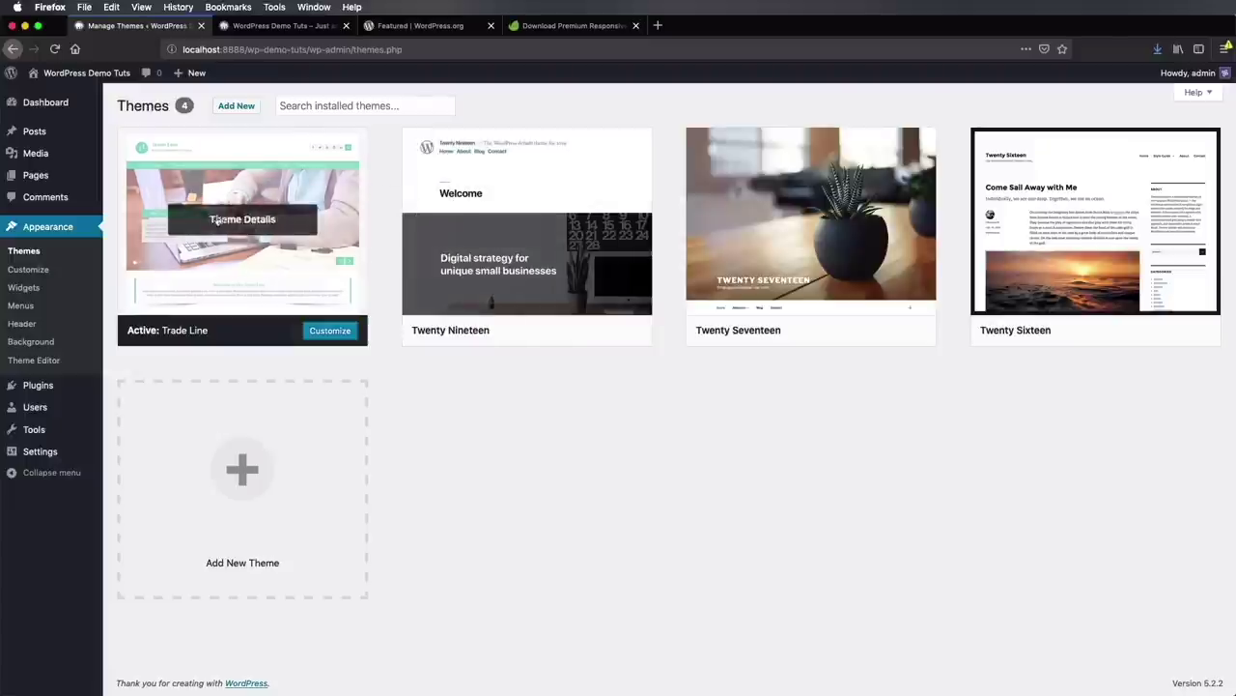
{"action": "left_click", "coordinate": [259, 471]}
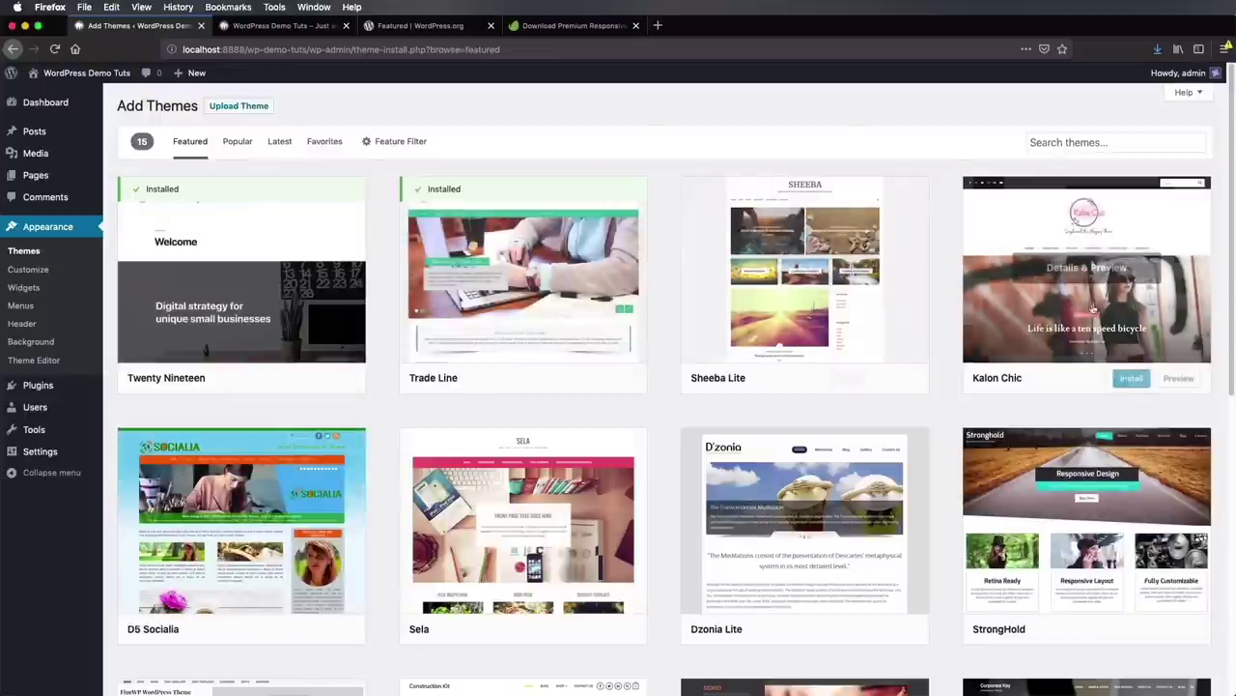
{"action": "left_click", "coordinate": [420, 25]}
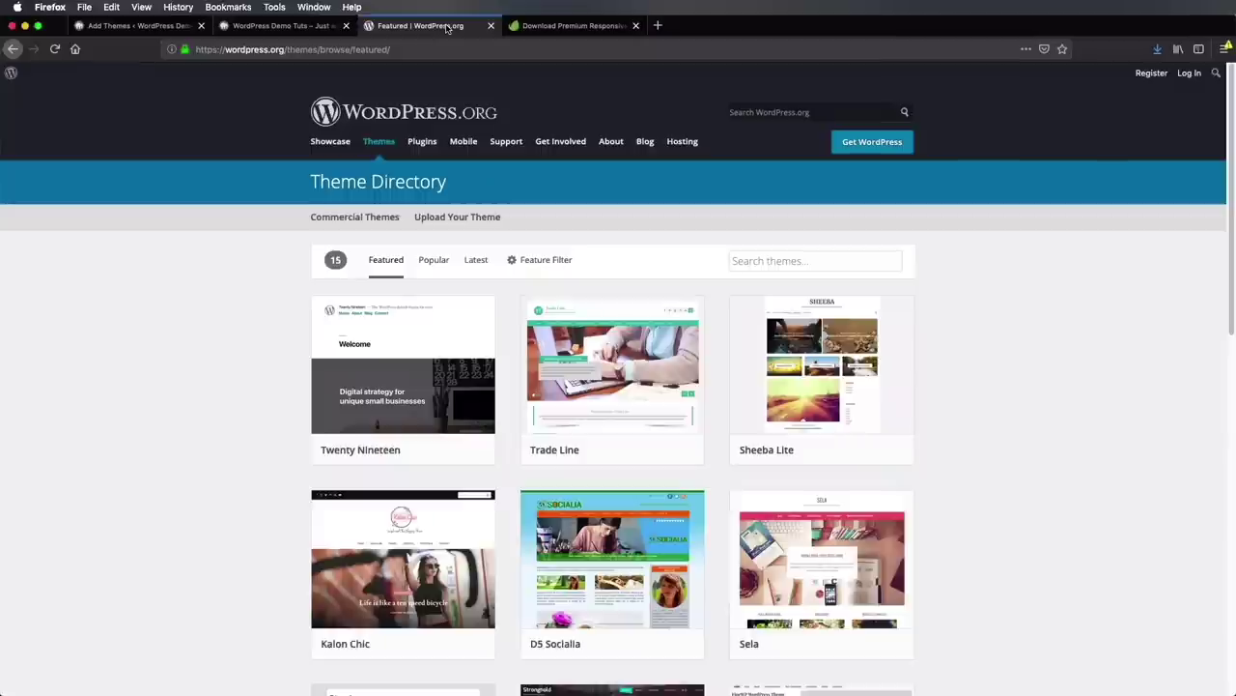
{"action": "scroll", "coordinate": [364, 325], "scroll_direction": "down", "scroll_amount": 2}
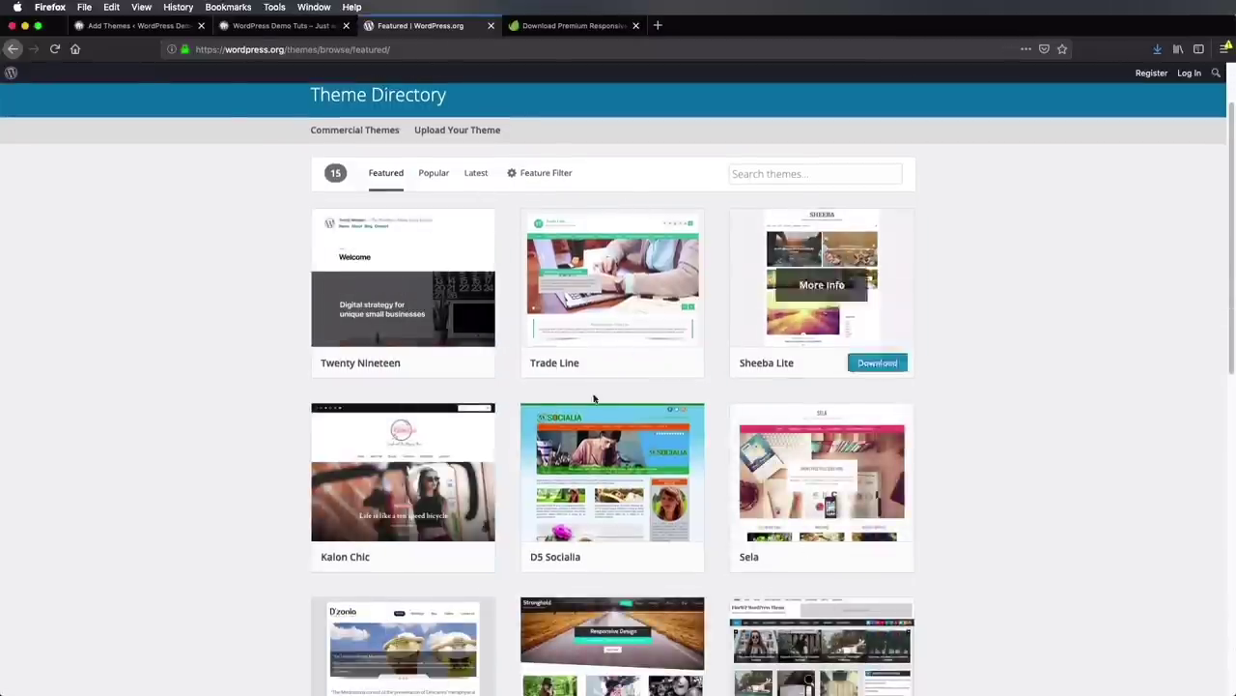
{"action": "left_click", "coordinate": [132, 29]}
- Install and activate Storto from the Add Themes featured list
{"action": "scroll", "coordinate": [662, 278], "scroll_direction": "down", "scroll_amount": 2}
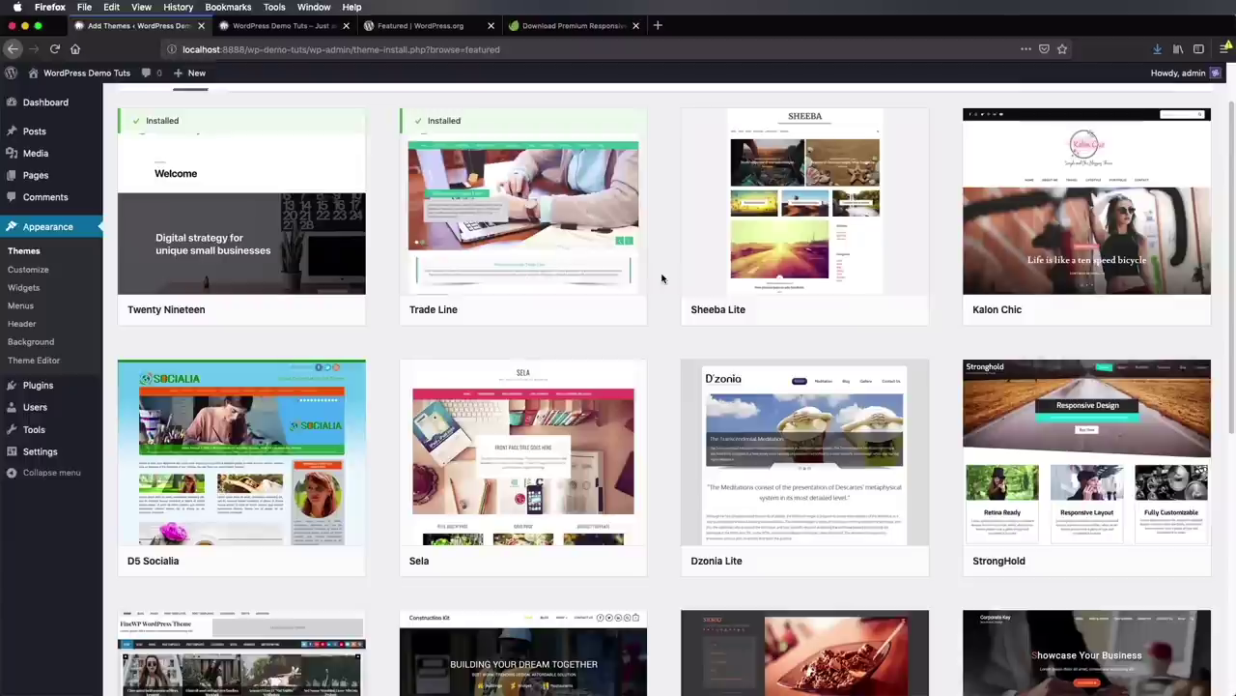
{"action": "scroll", "coordinate": [661, 278], "scroll_direction": "down", "scroll_amount": 10}
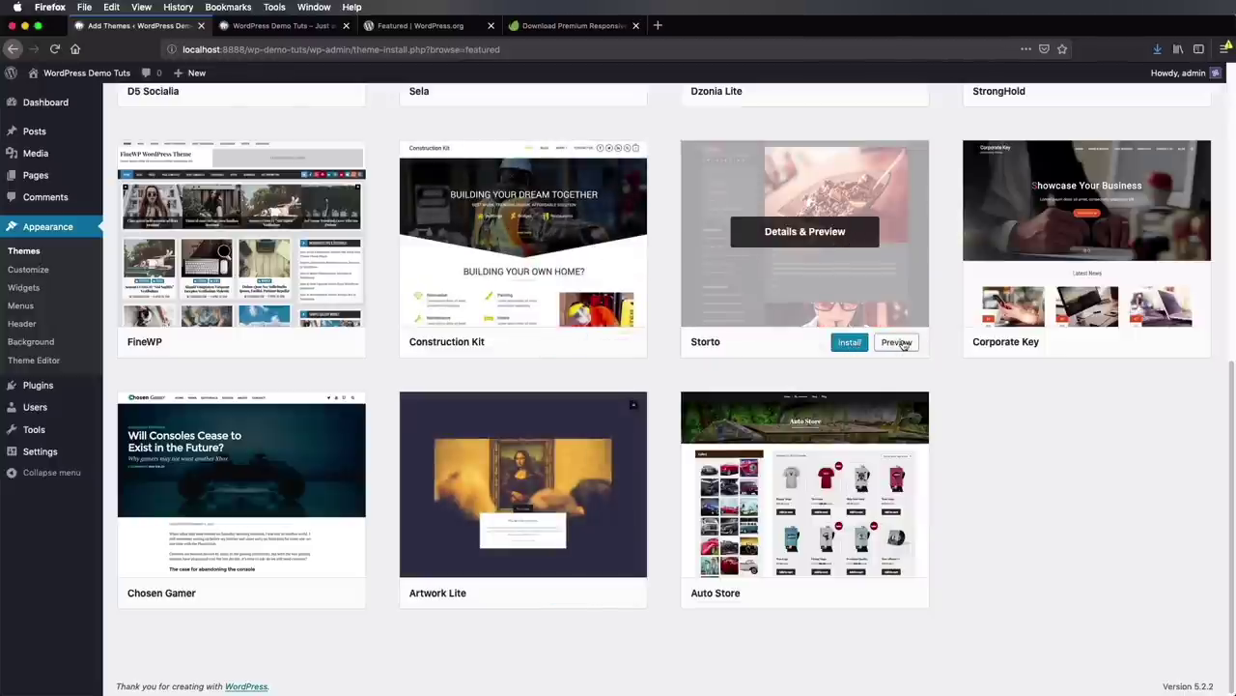
{"action": "left_click", "coordinate": [849, 342]}
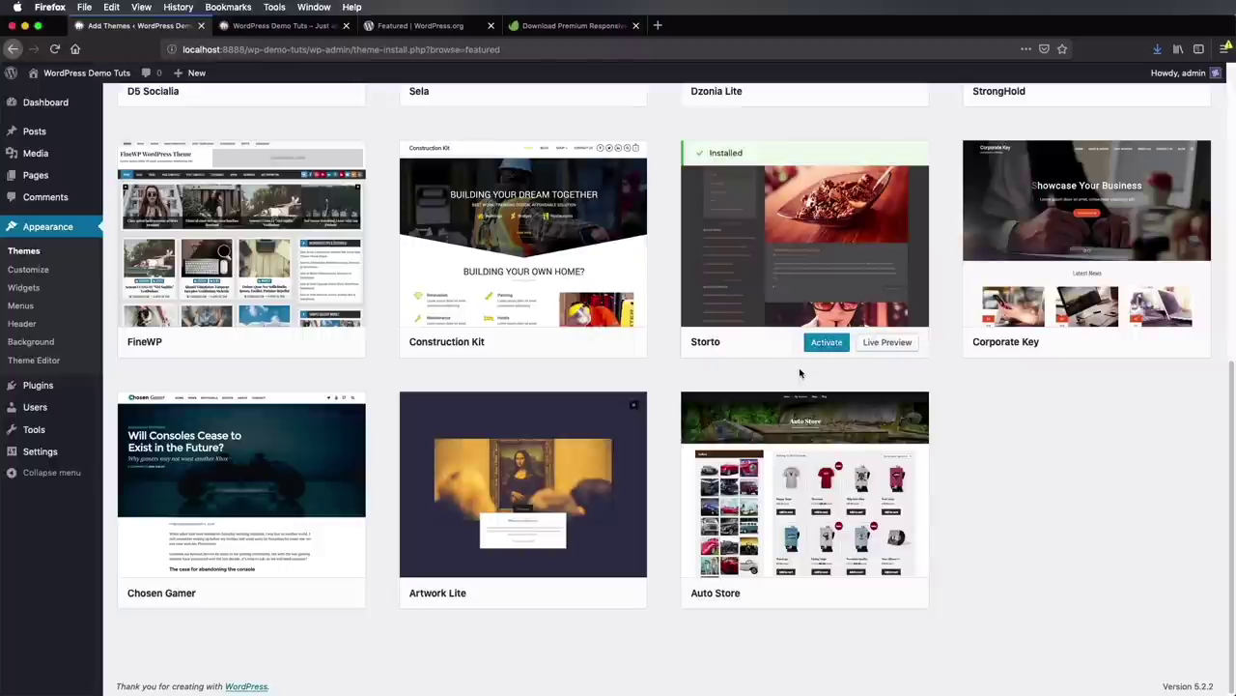
{"action": "scroll", "coordinate": [526, 241], "scroll_direction": "up", "scroll_amount": 5}
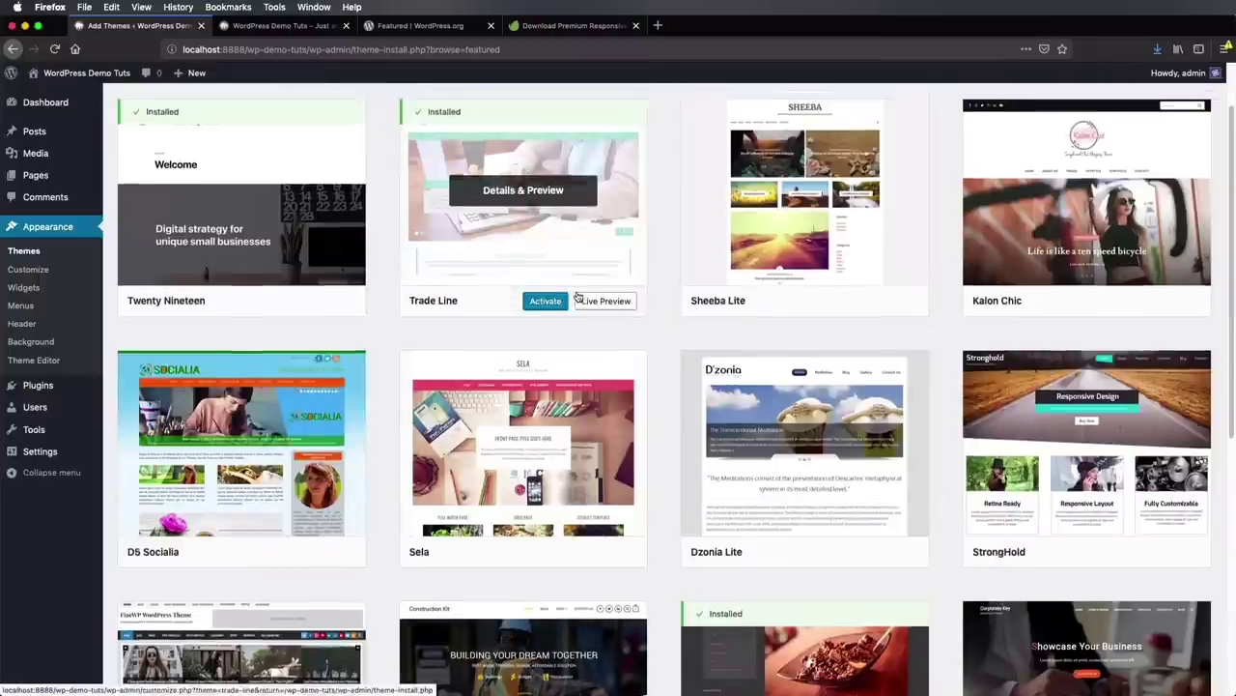
{"action": "scroll", "coordinate": [675, 340], "scroll_direction": "down", "scroll_amount": 3}
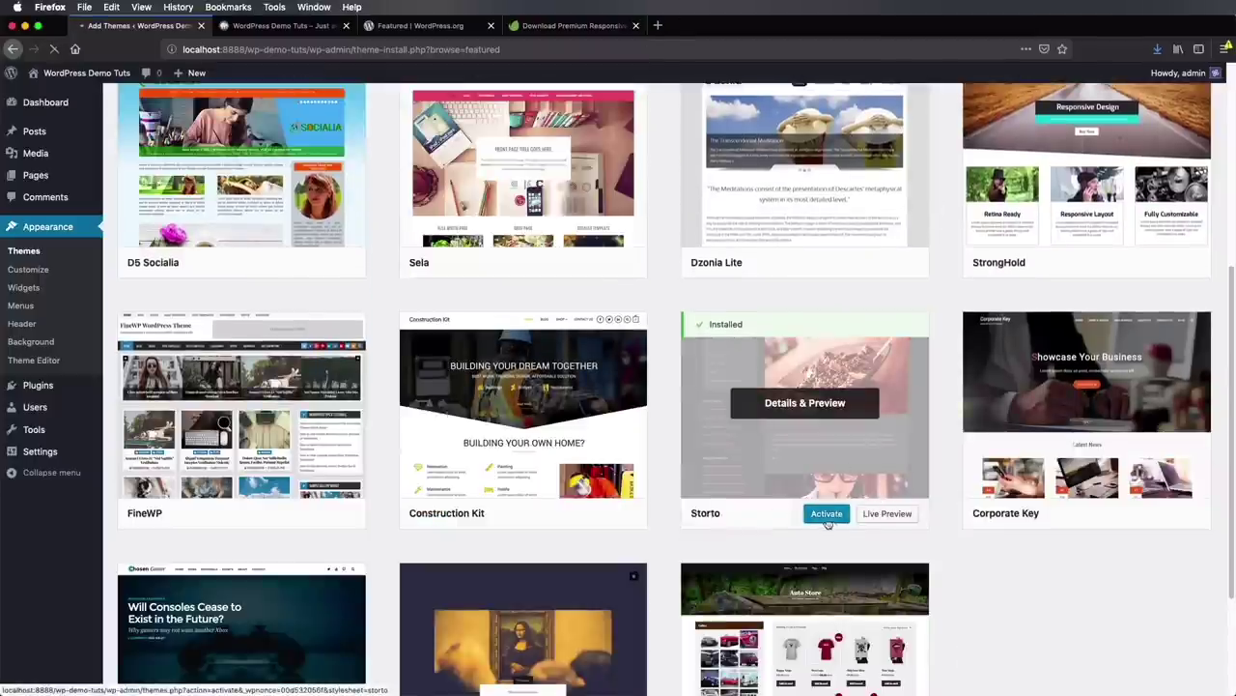
{"action": "left_click", "coordinate": [826, 513]}
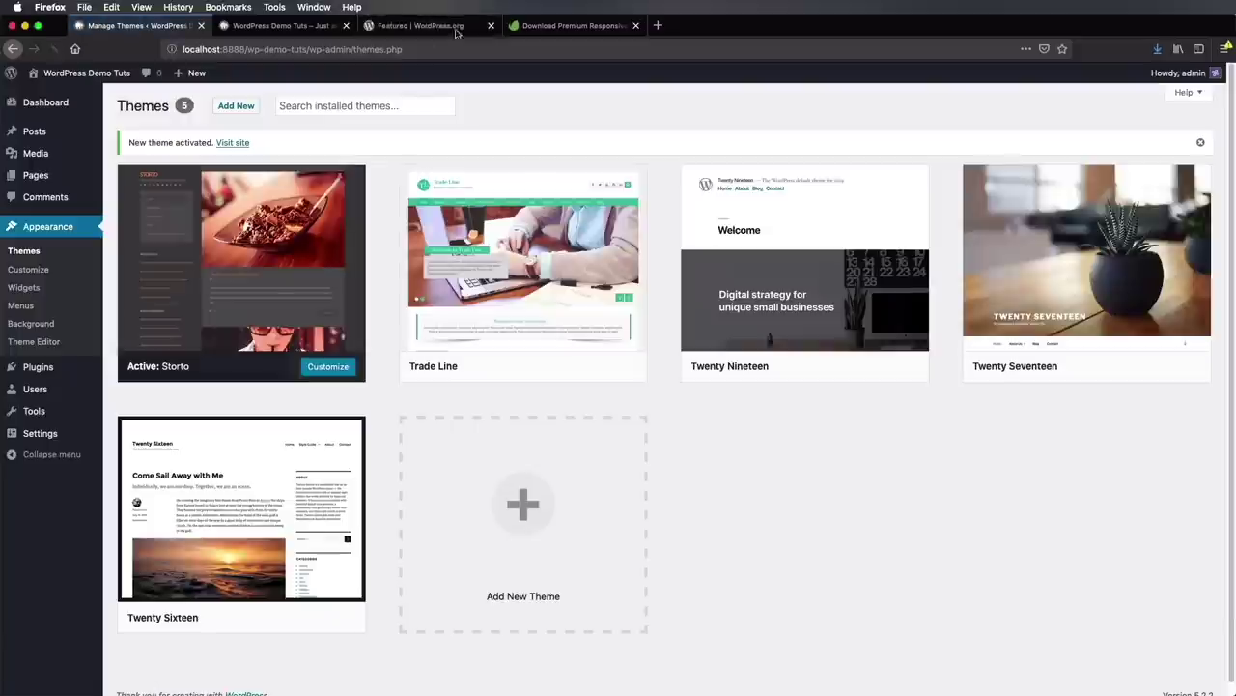
{"action": "left_click", "coordinate": [423, 31]}
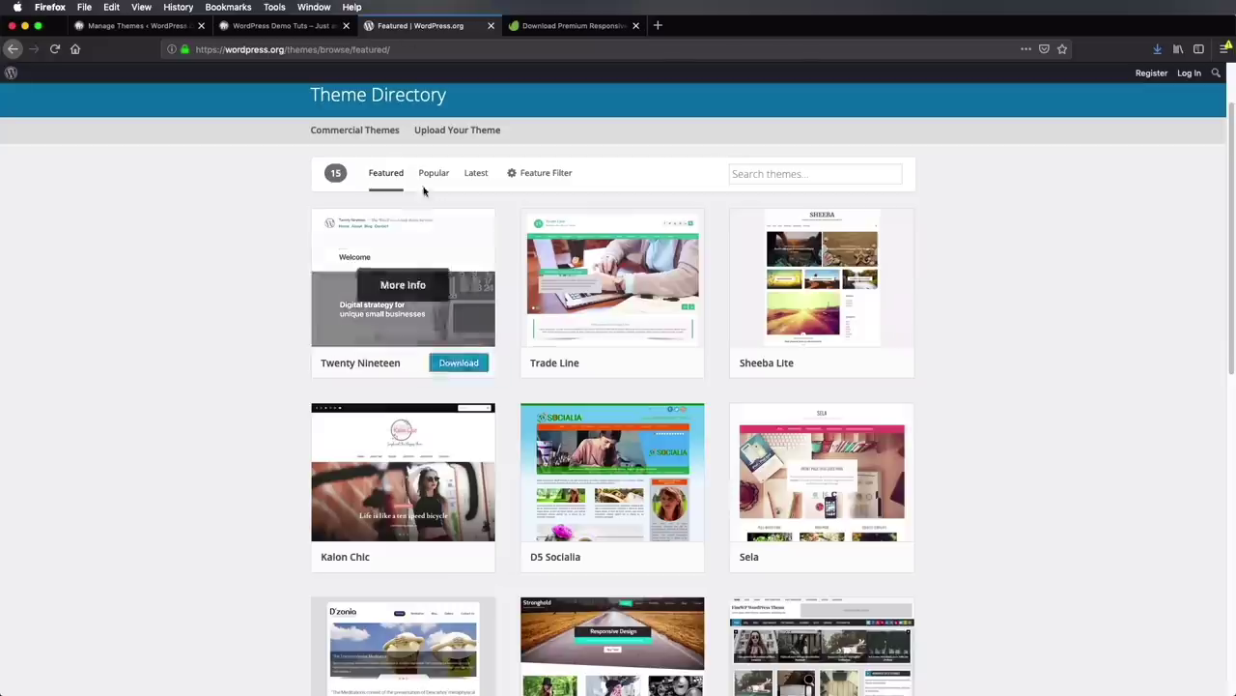
- Reload the site and view its dark Storto design
{"action": "left_click", "coordinate": [280, 25]}
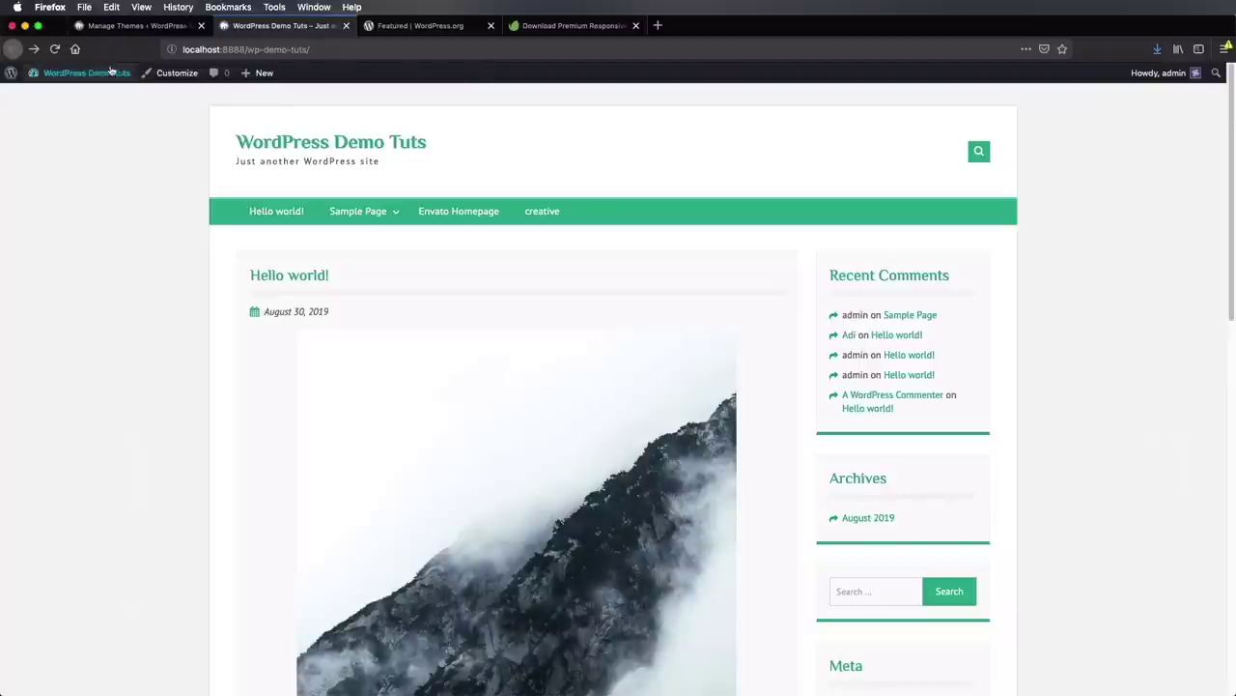
{"action": "left_click", "coordinate": [55, 49]}
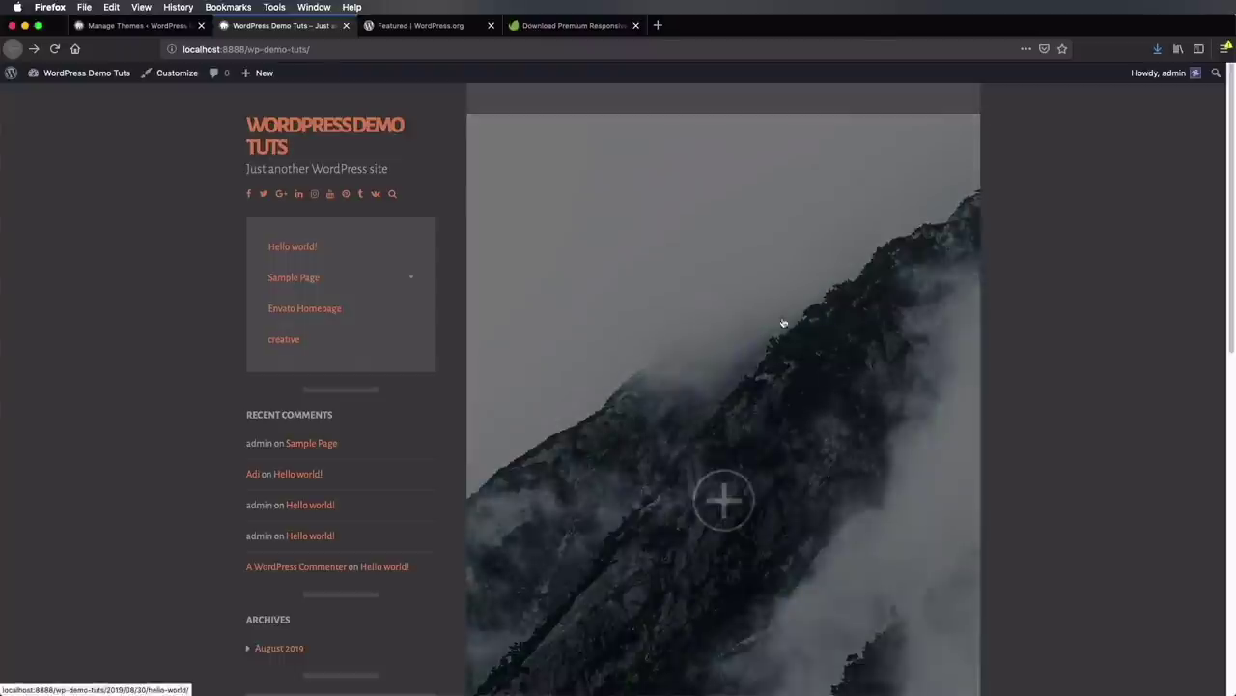
{"action": "scroll", "coordinate": [1086, 287], "scroll_direction": "down", "scroll_amount": 10}
{"action": "scroll", "coordinate": [1086, 287], "scroll_direction": "down", "scroll_amount": 2}
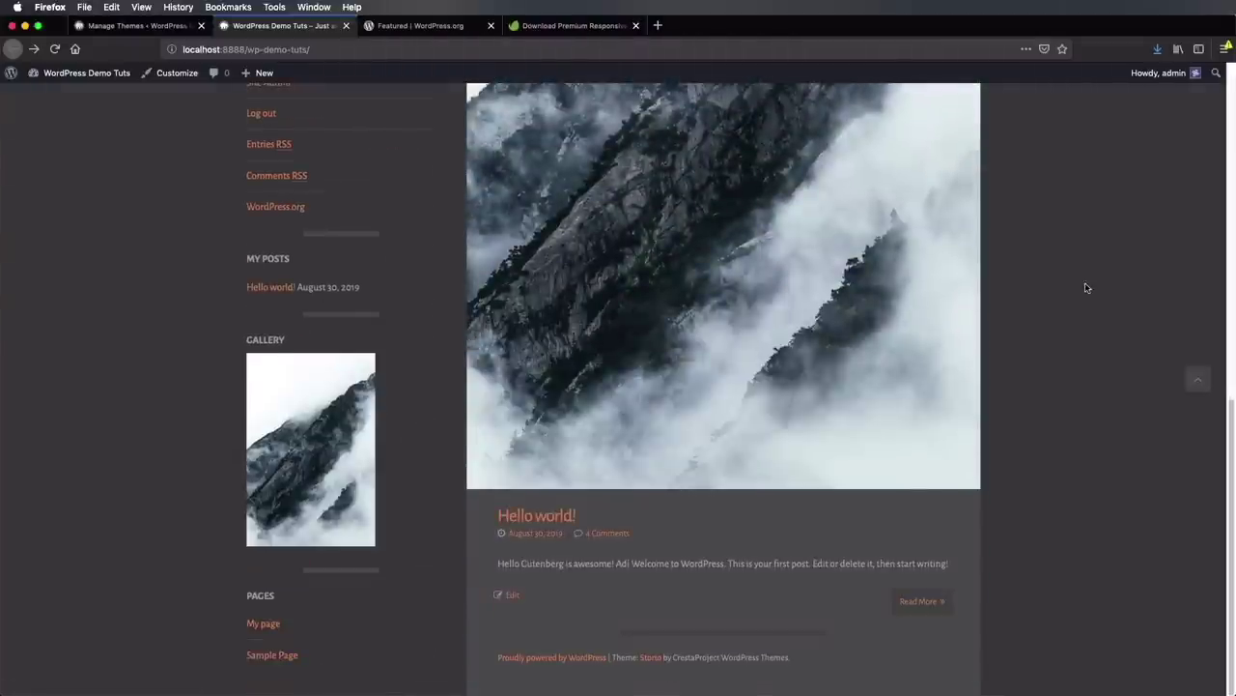
{"action": "scroll", "coordinate": [1086, 287], "scroll_direction": "up", "scroll_amount": 12}
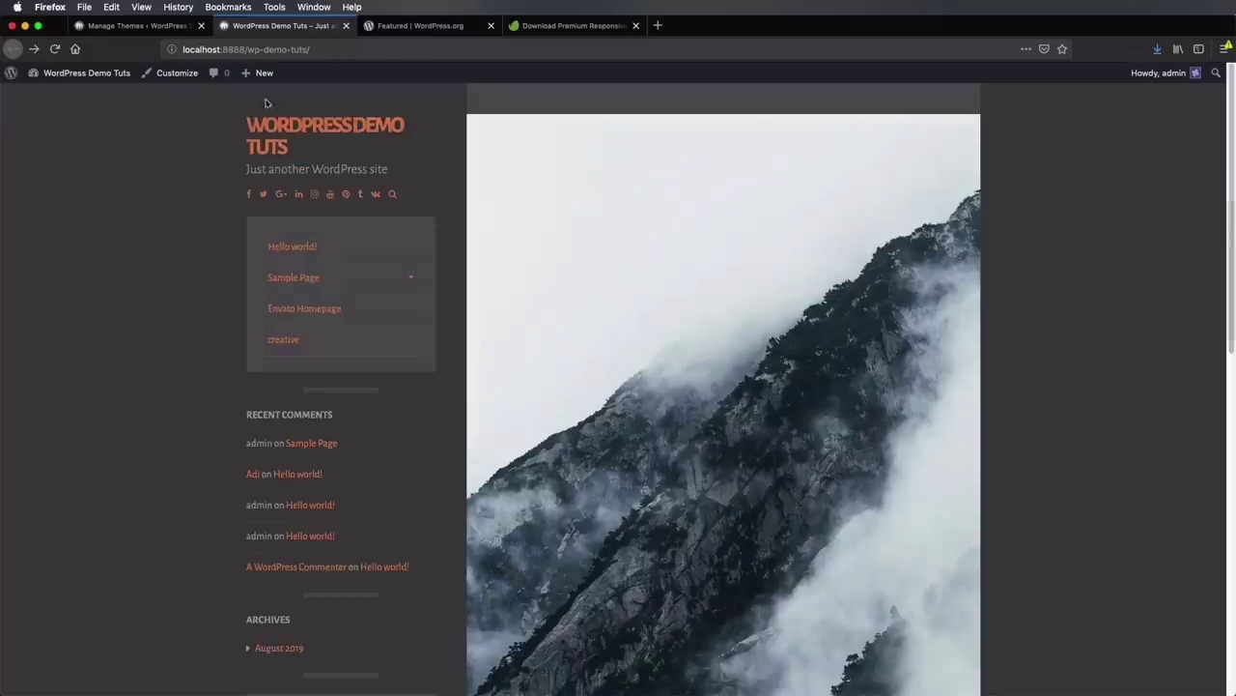
- Check Twenty Nineteen's details on Manage Themes, then bring up the themes folder in Finder
{"action": "left_click", "coordinate": [77, 30]}
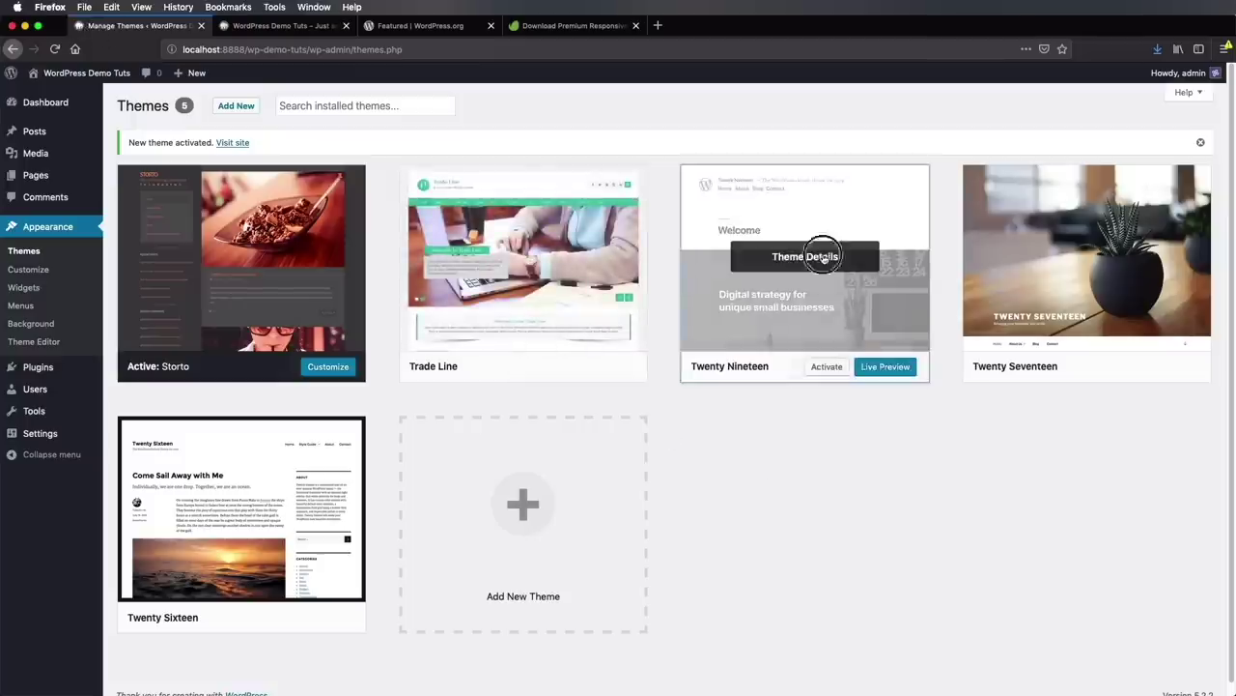
{"action": "left_click", "coordinate": [823, 256]}
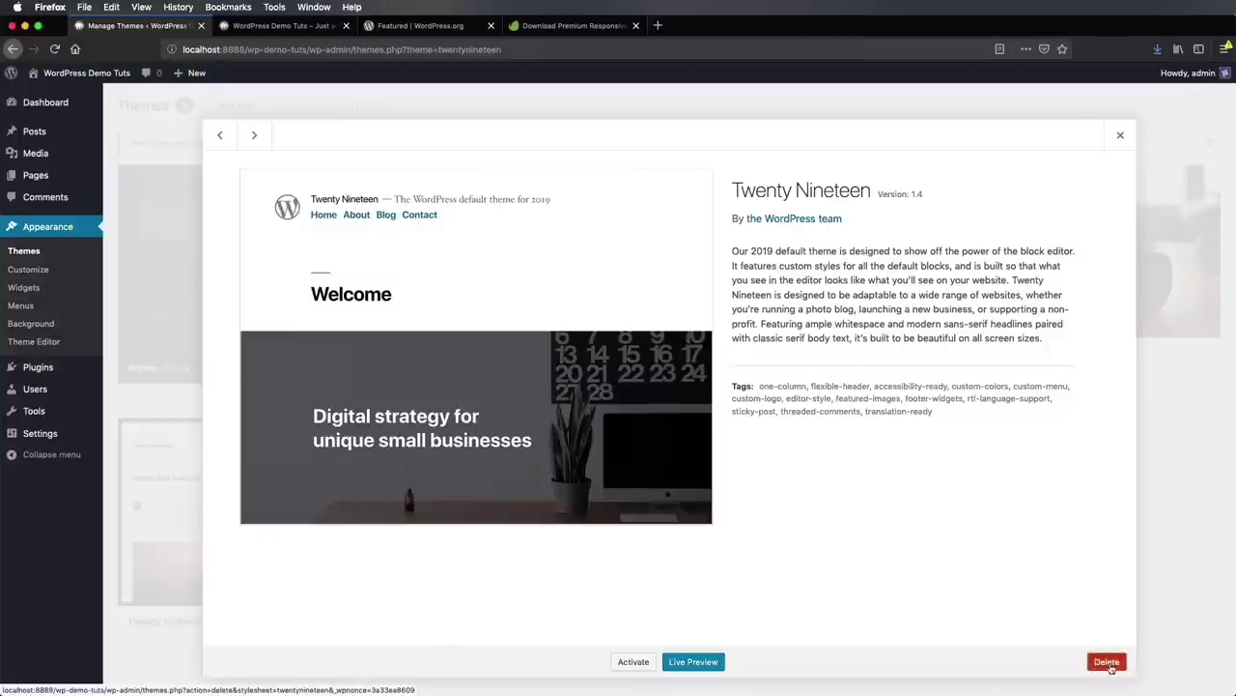
{"action": "left_click", "coordinate": [1120, 139]}
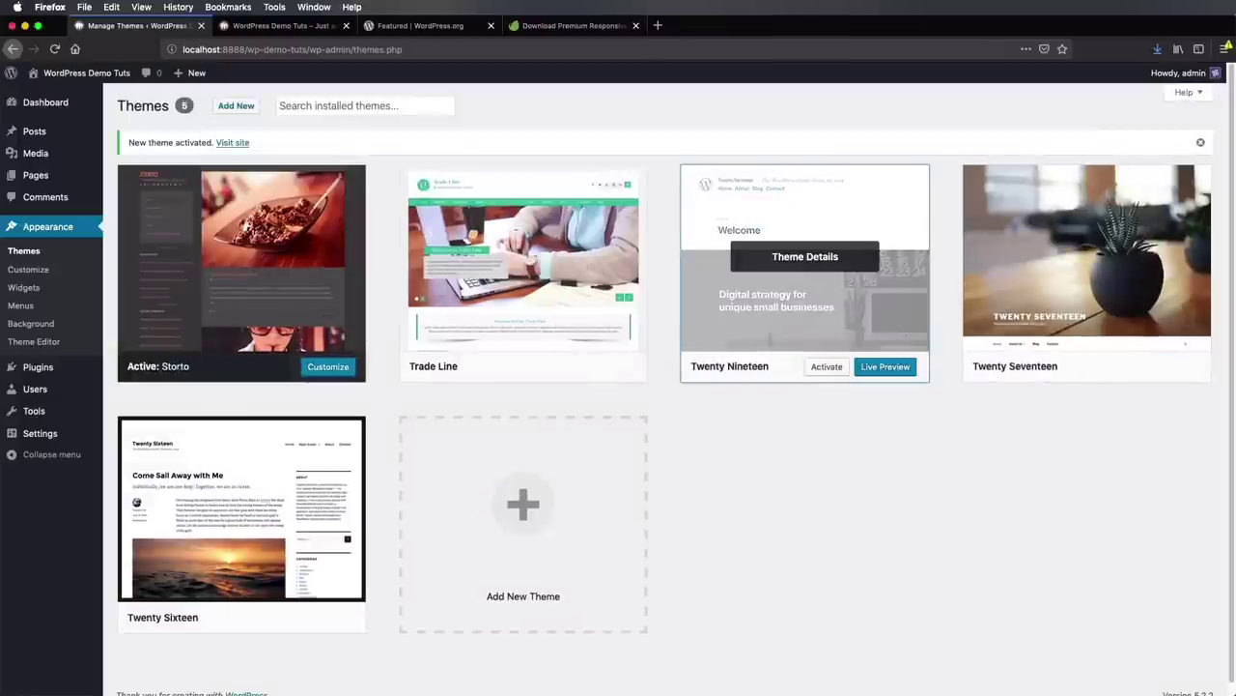
{"action": "key", "text": "super+Tab"}
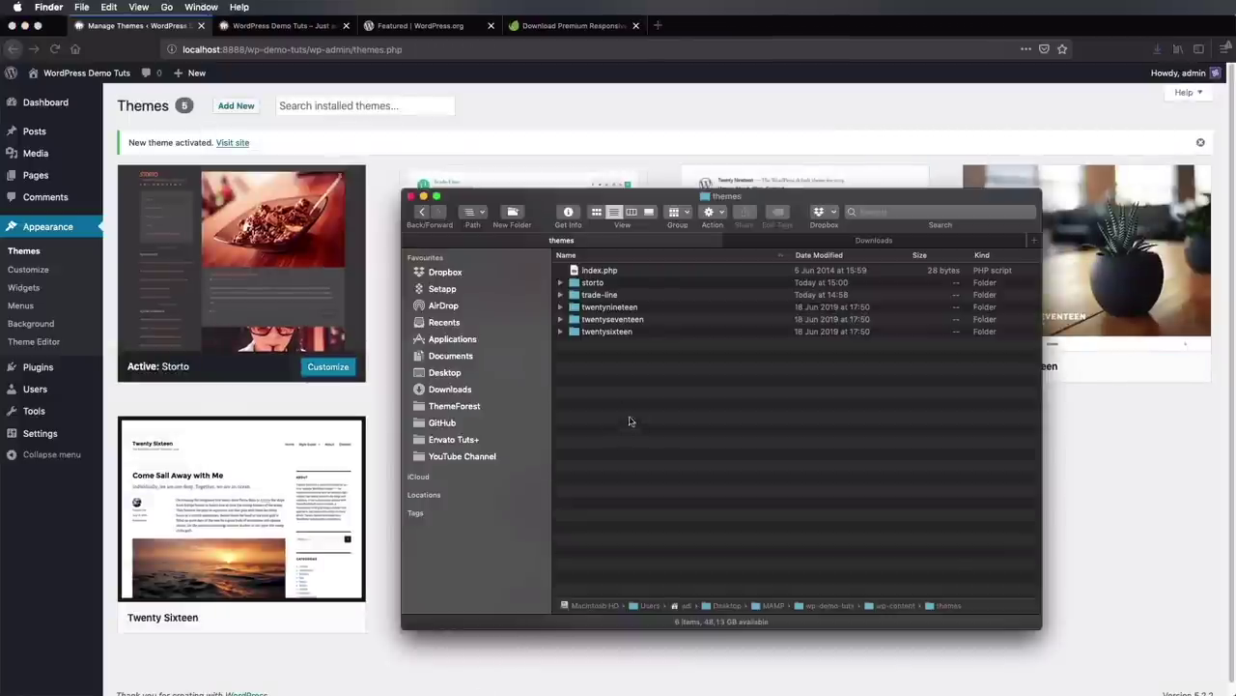
- Select the storto folder in Finder, then bring the WordPress Themes page back to front
{"action": "left_click", "coordinate": [610, 284]}
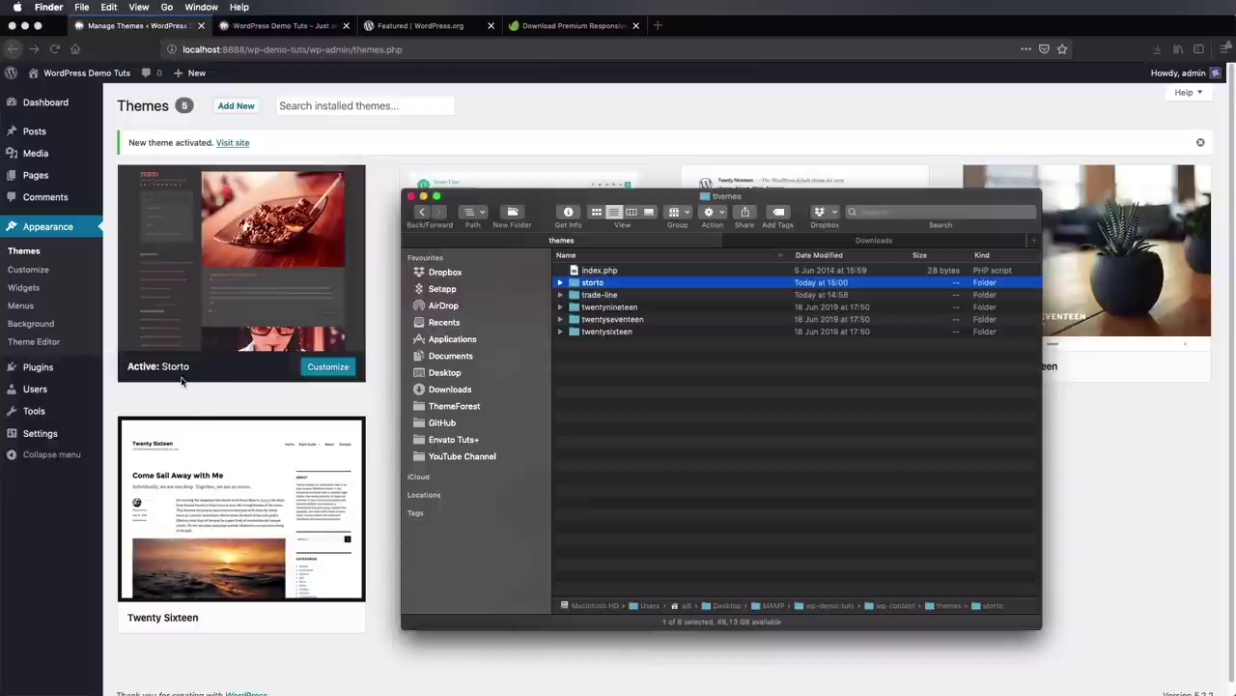
{"action": "left_click", "coordinate": [1092, 433]}
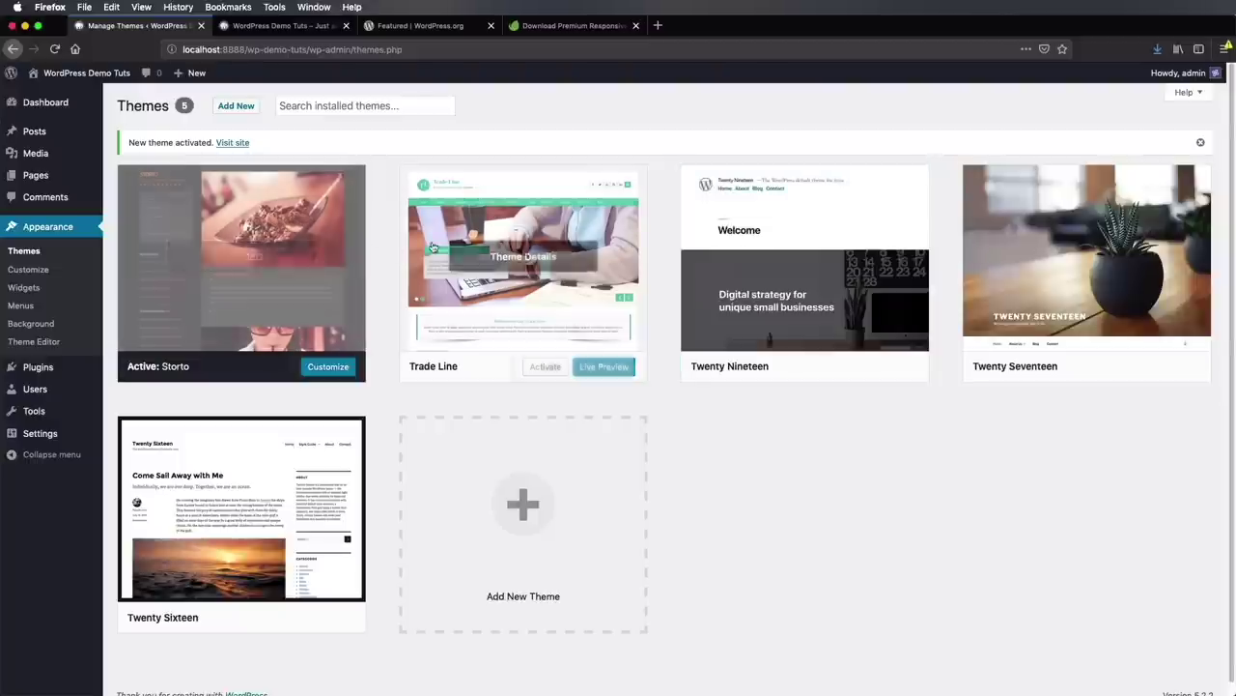
- Open the Customizer, browse installed and WordPress.org themes, then open Storto's Colors section
{"action": "left_click", "coordinate": [29, 270]}
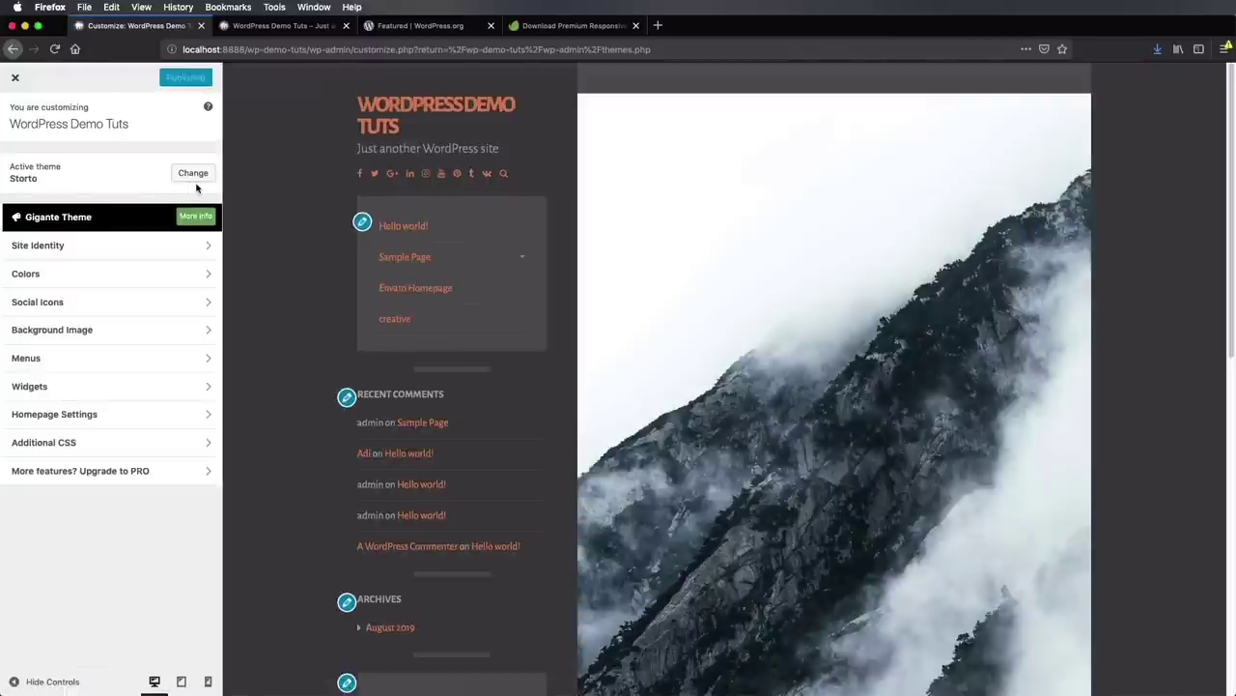
{"action": "left_click", "coordinate": [193, 174]}
{"action": "left_click", "coordinate": [14, 114]}
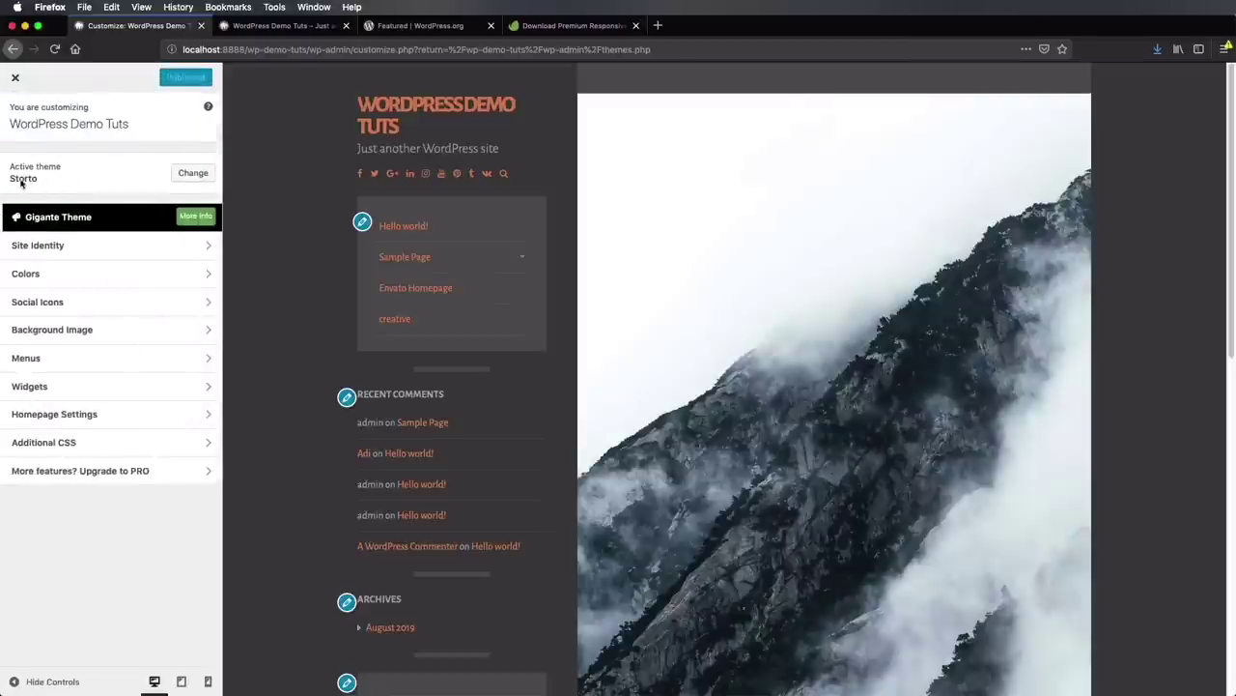
{"action": "left_click", "coordinate": [193, 173]}
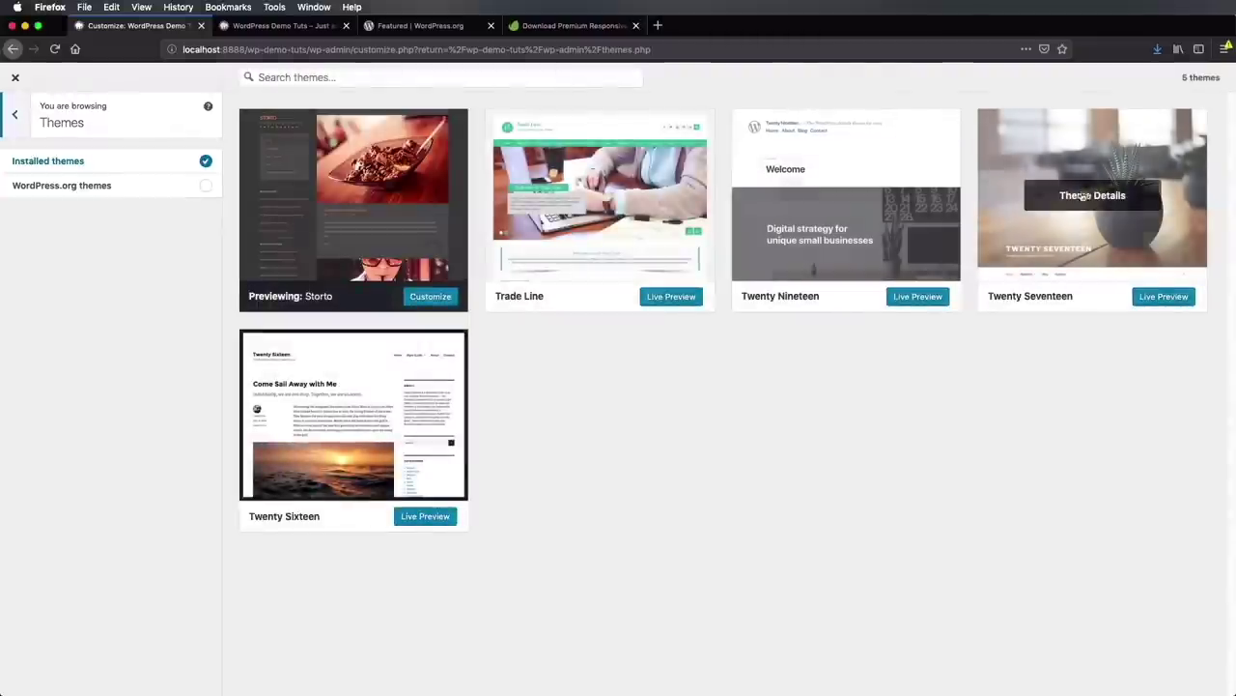
{"action": "left_click", "coordinate": [146, 191]}
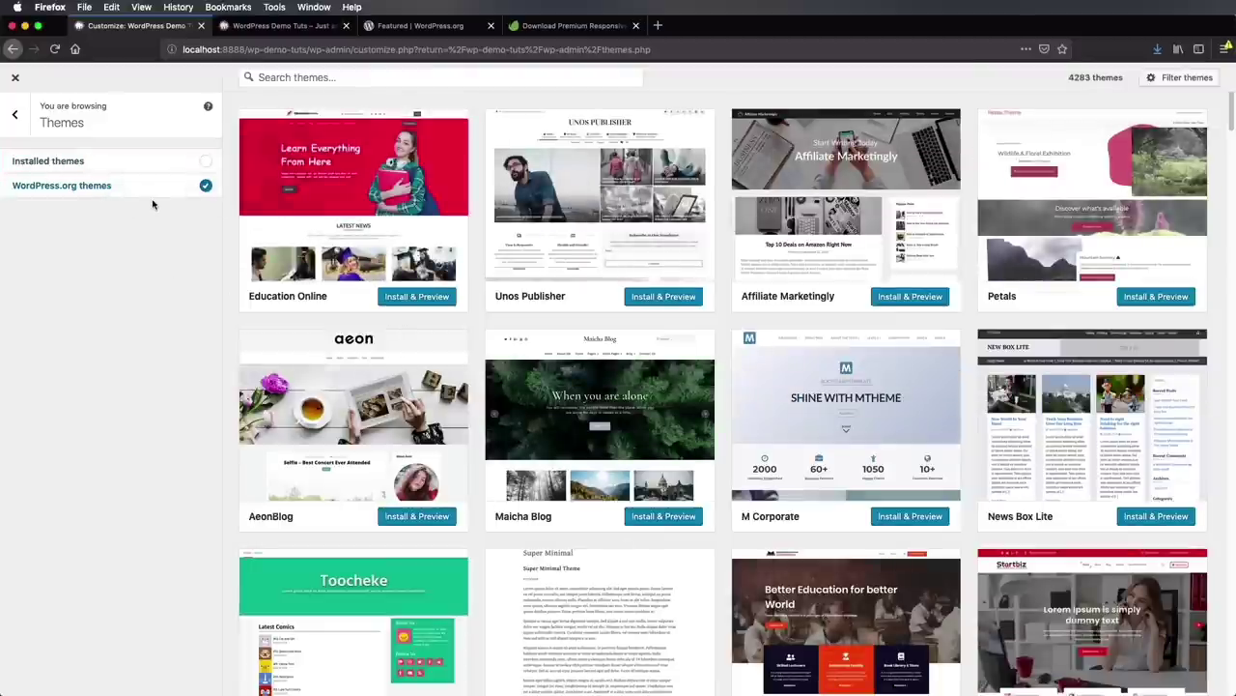
{"action": "left_click", "coordinate": [126, 164]}
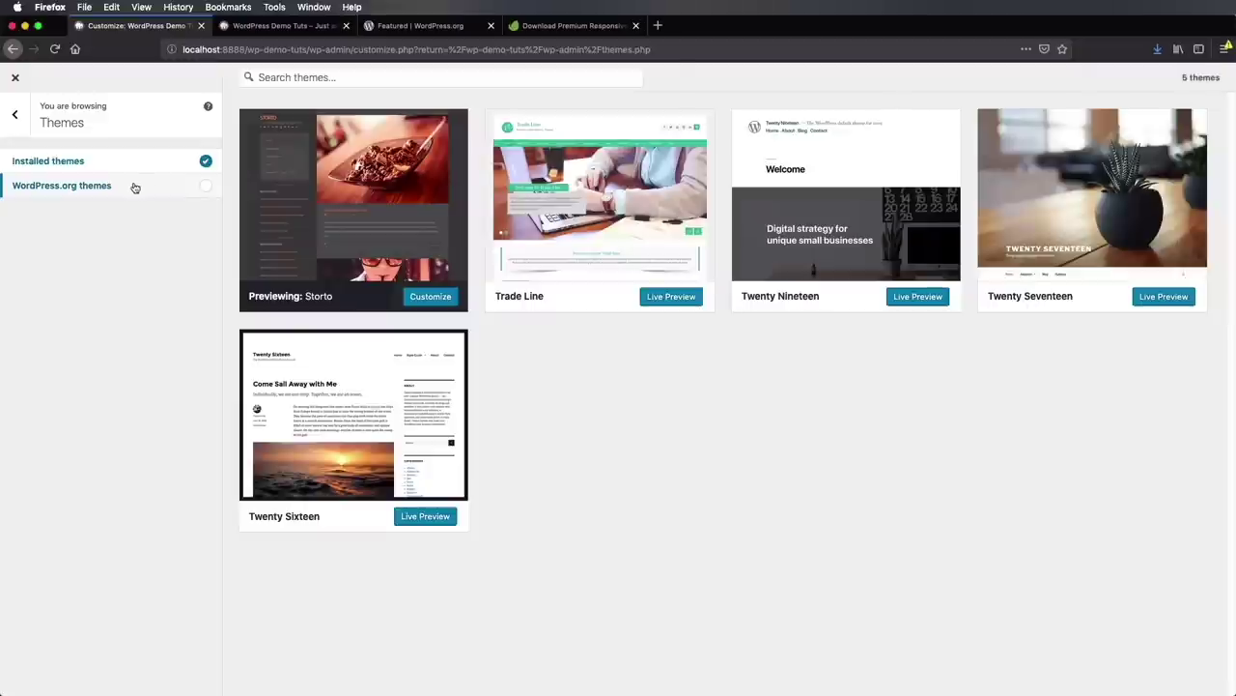
{"action": "left_click", "coordinate": [15, 115]}
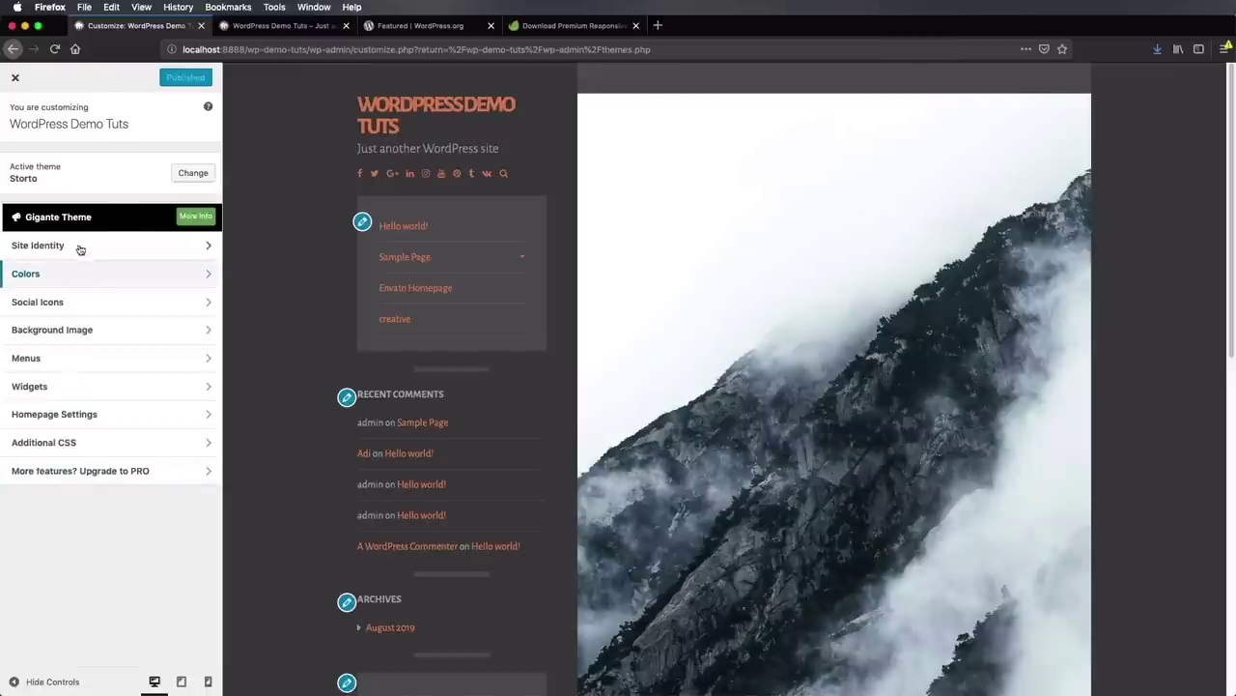
{"action": "left_click", "coordinate": [80, 277]}
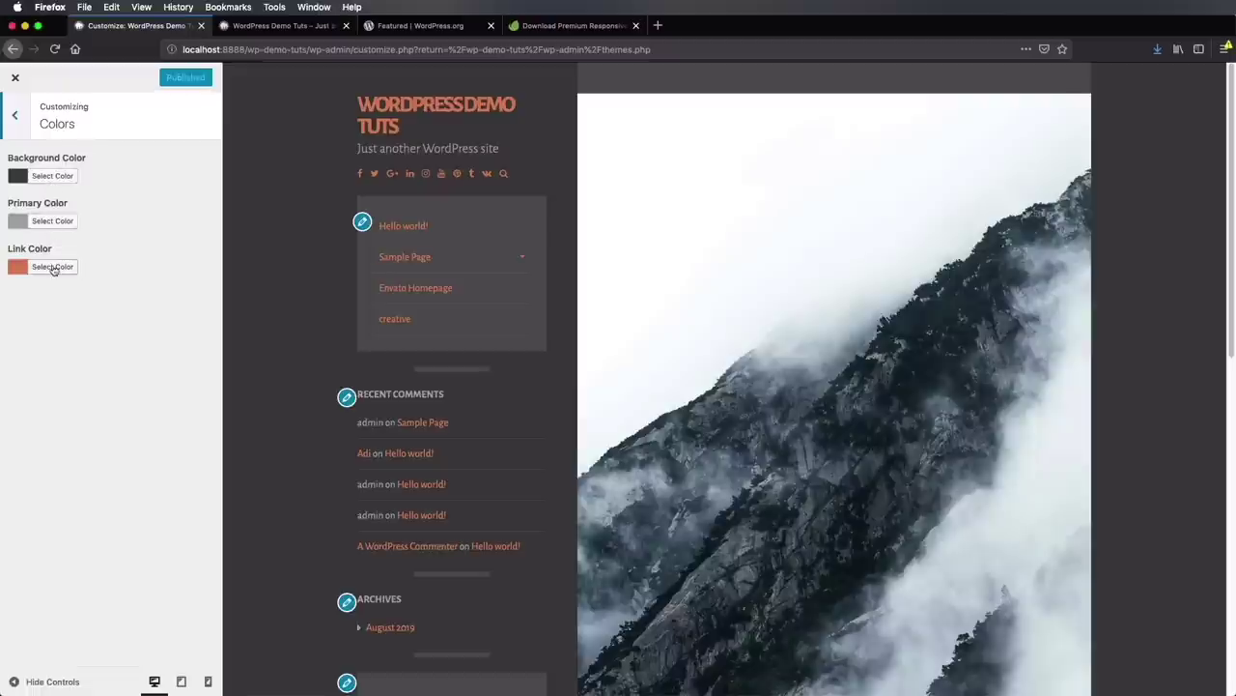
- Set Storto's Link Color to green #a0b546
{"action": "left_click", "coordinate": [53, 267]}
{"action": "left_click", "coordinate": [103, 296]}
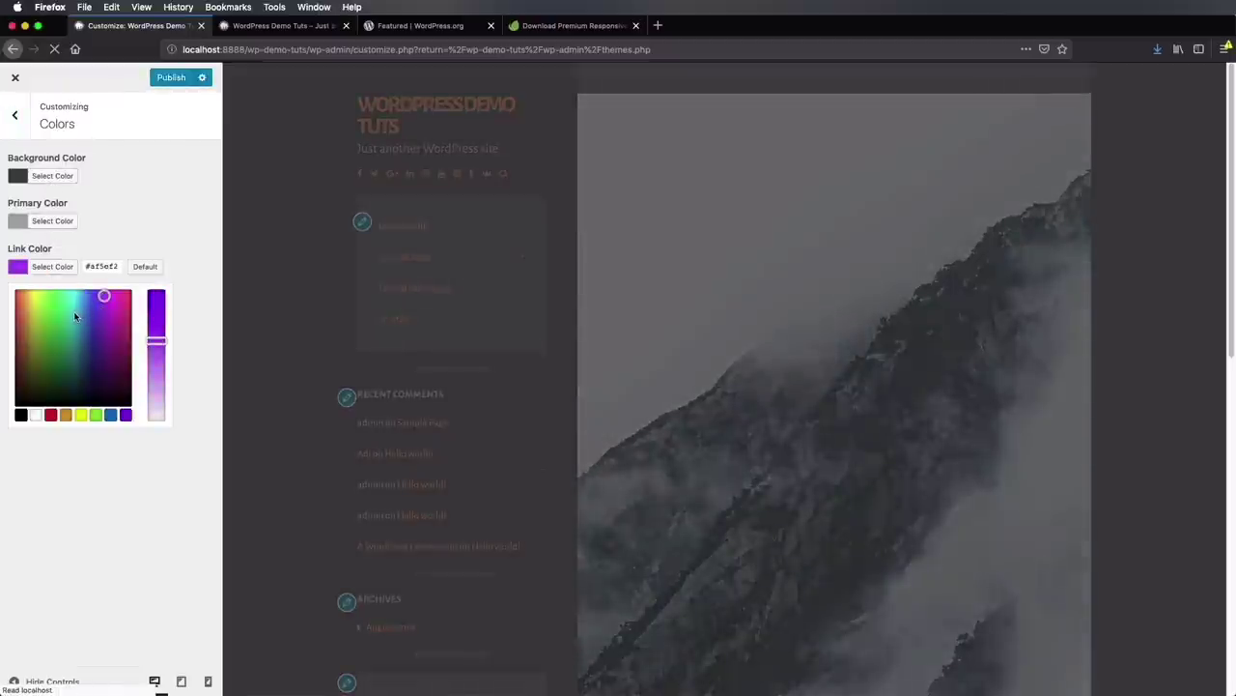
{"action": "left_click_drag", "start_coordinate": [78, 317], "coordinate": [38, 323]}
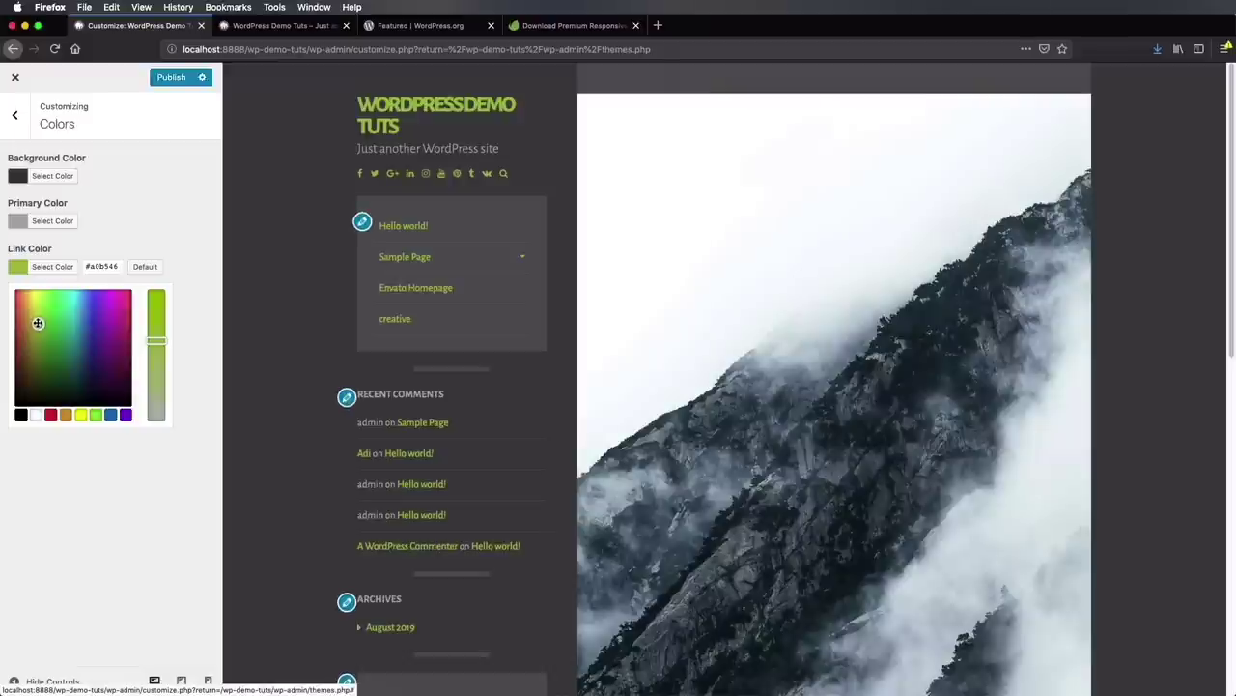
{"action": "left_click", "coordinate": [16, 117]}
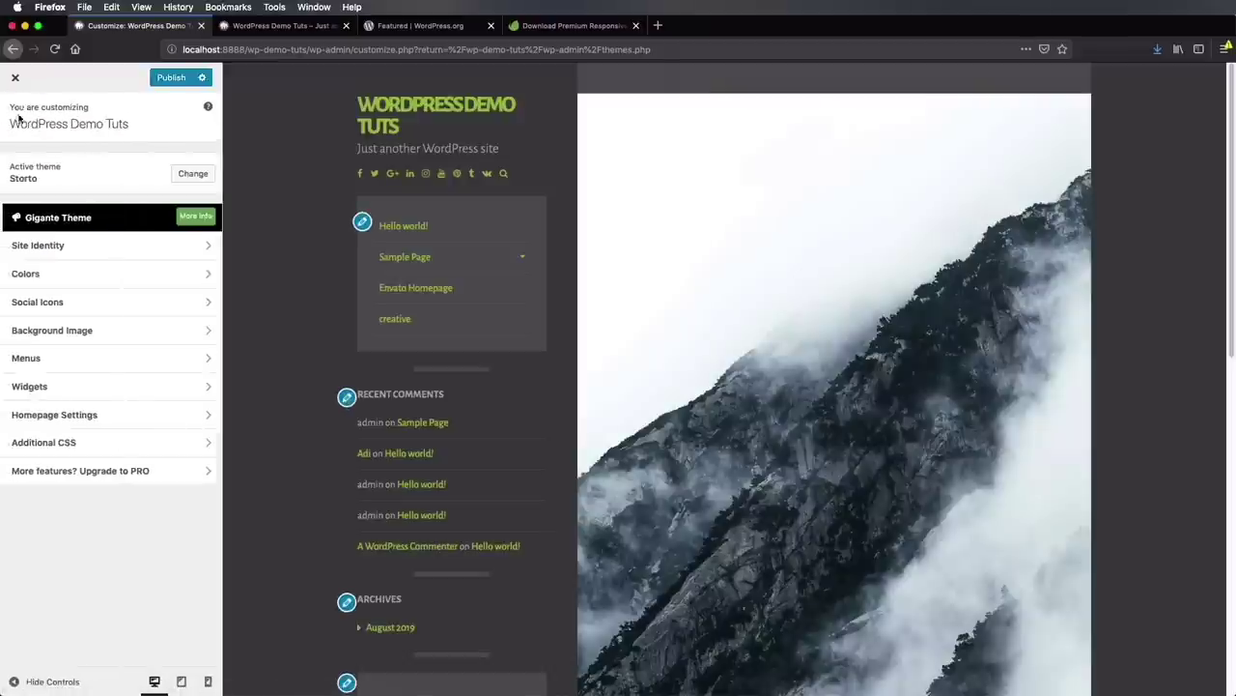
- Look over the Social Icons and Background Image panels, then close the Customizer
{"action": "left_click", "coordinate": [75, 303]}
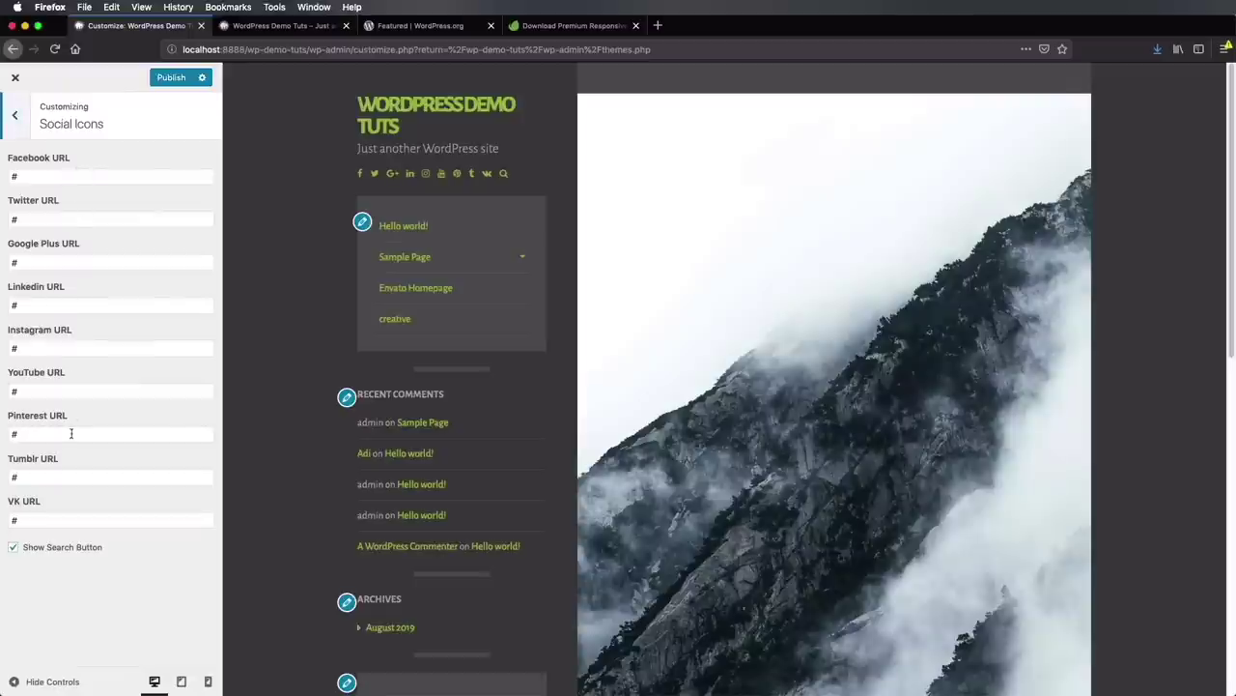
{"action": "left_click", "coordinate": [15, 115]}
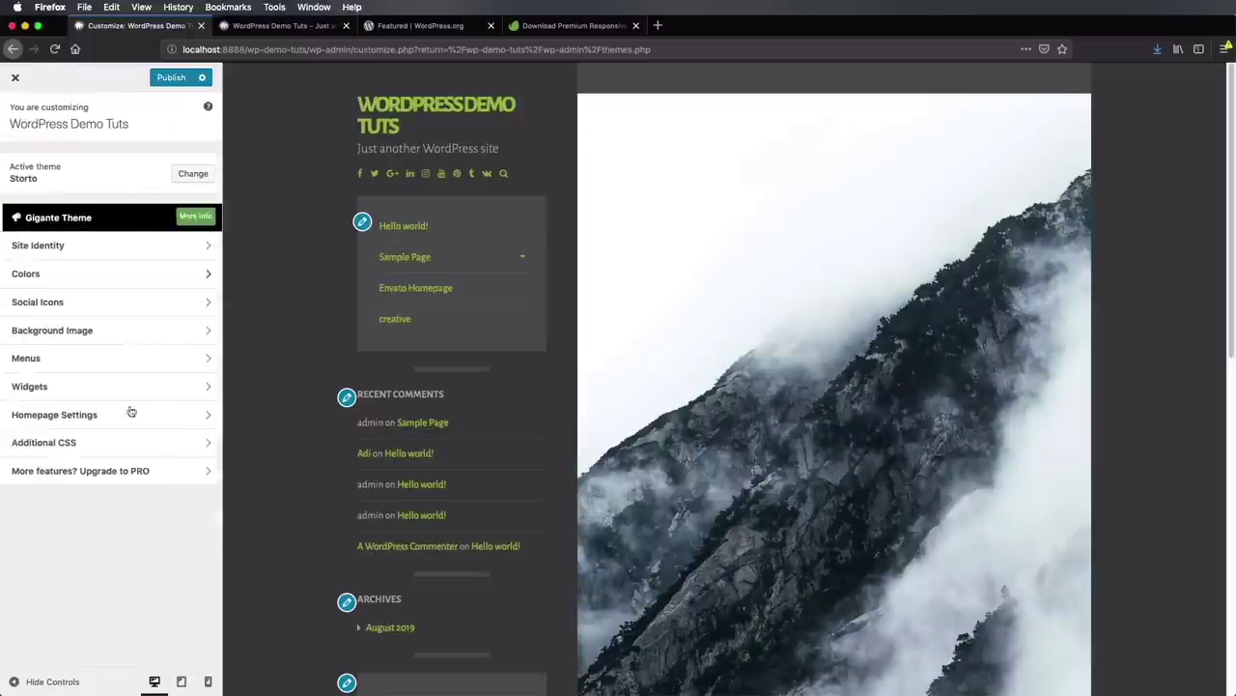
{"action": "left_click", "coordinate": [116, 334]}
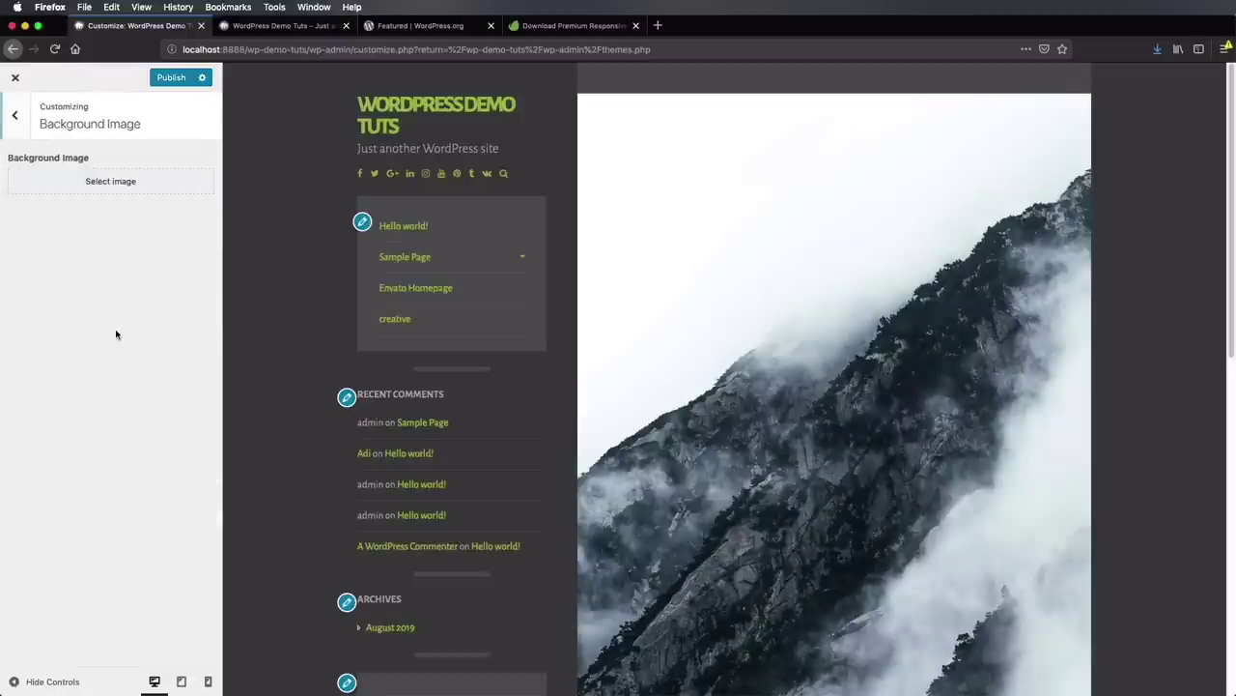
{"action": "left_click", "coordinate": [14, 115]}
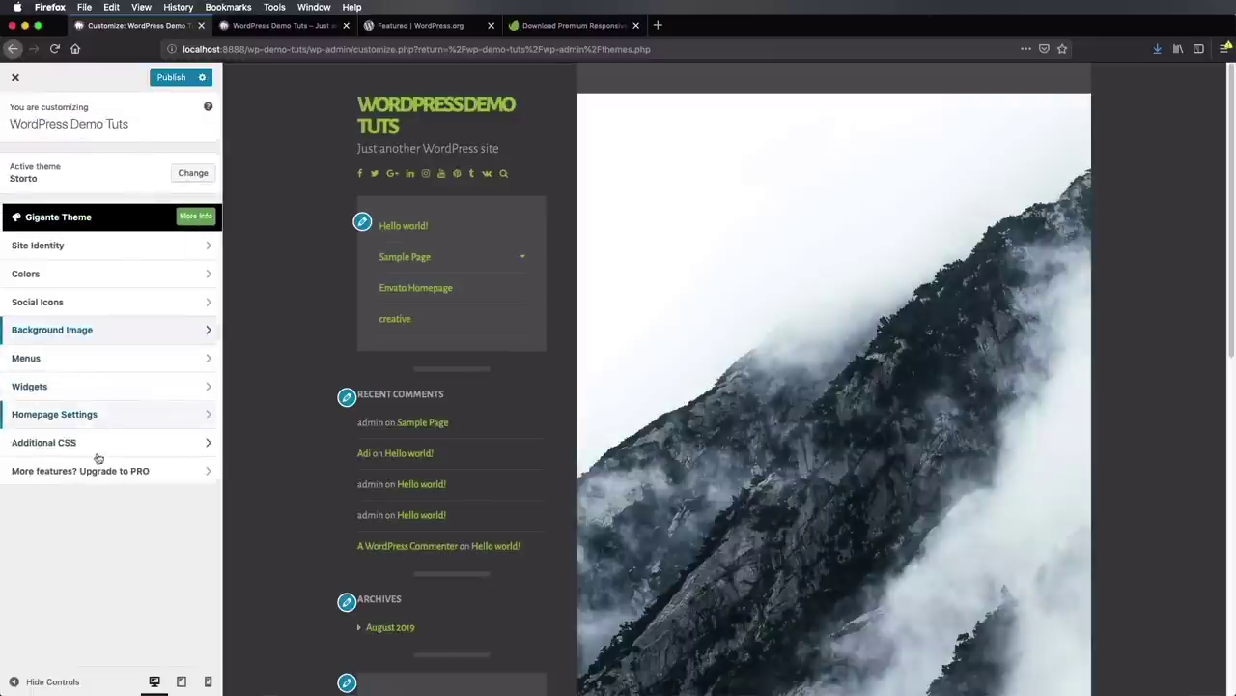
{"action": "left_click", "coordinate": [17, 79]}
{"action": "left_click", "coordinate": [716, 318]}
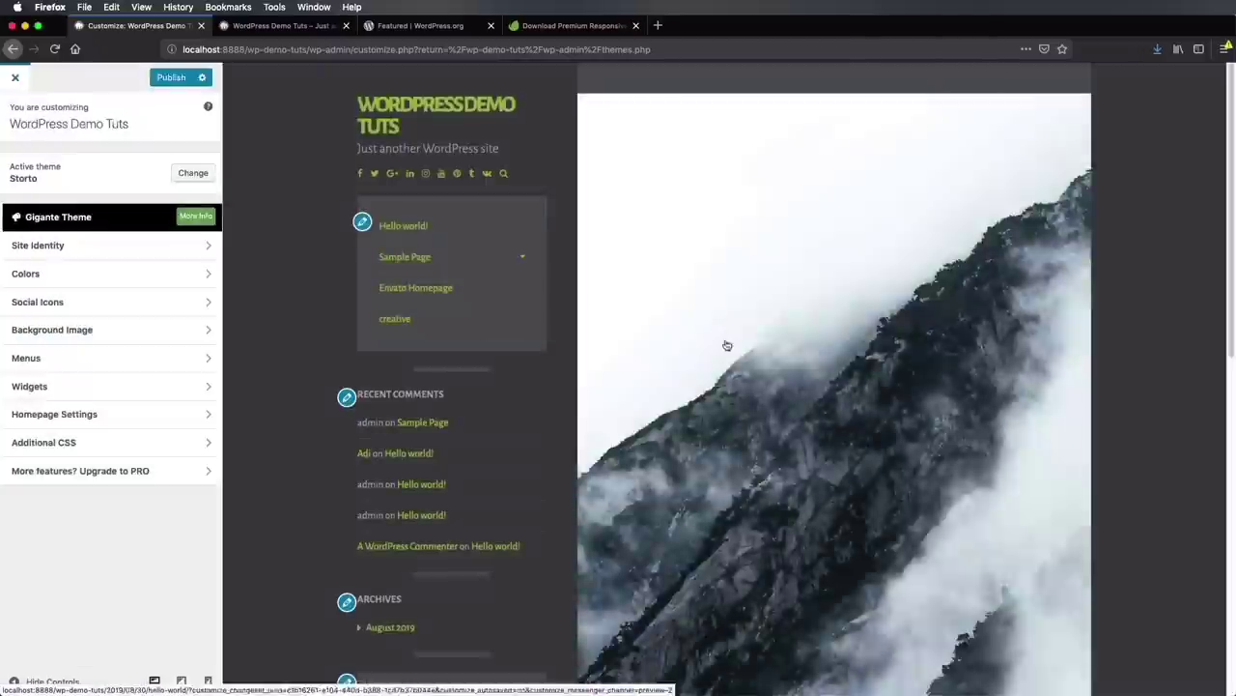
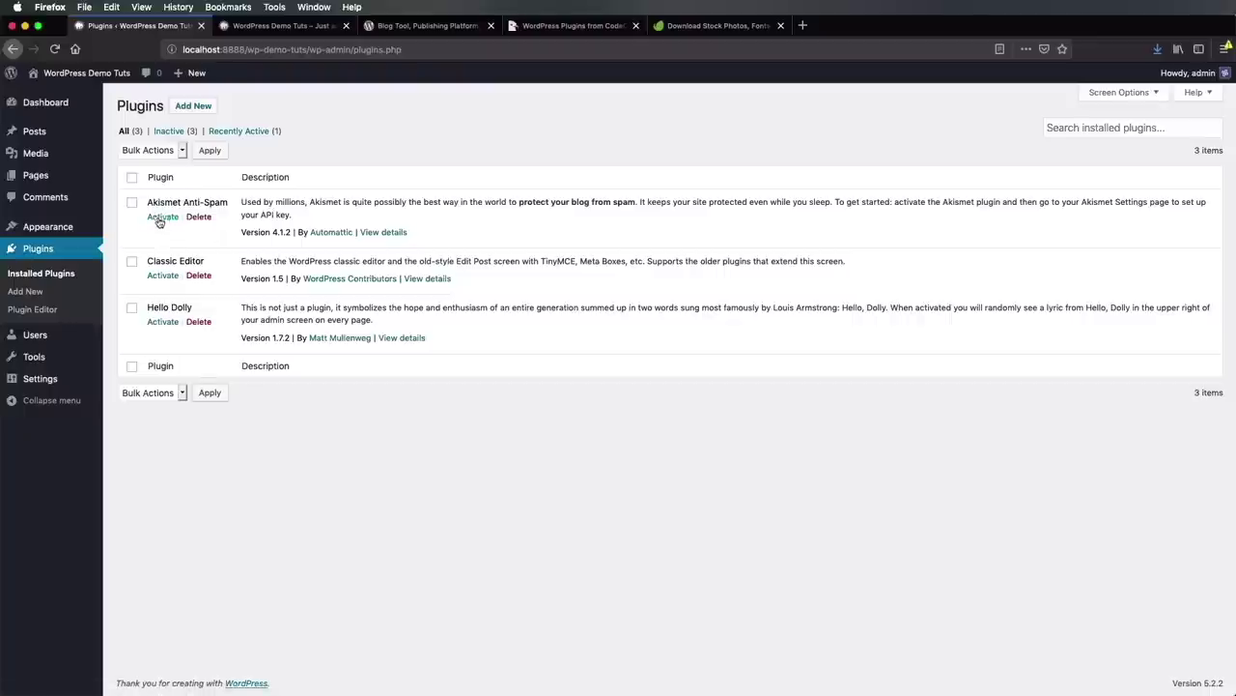
- Select Akismet, Classic Editor and Hello Dolly, set Bulk Actions to Activate, then clear the selections
{"action": "key", "text": "Down"}
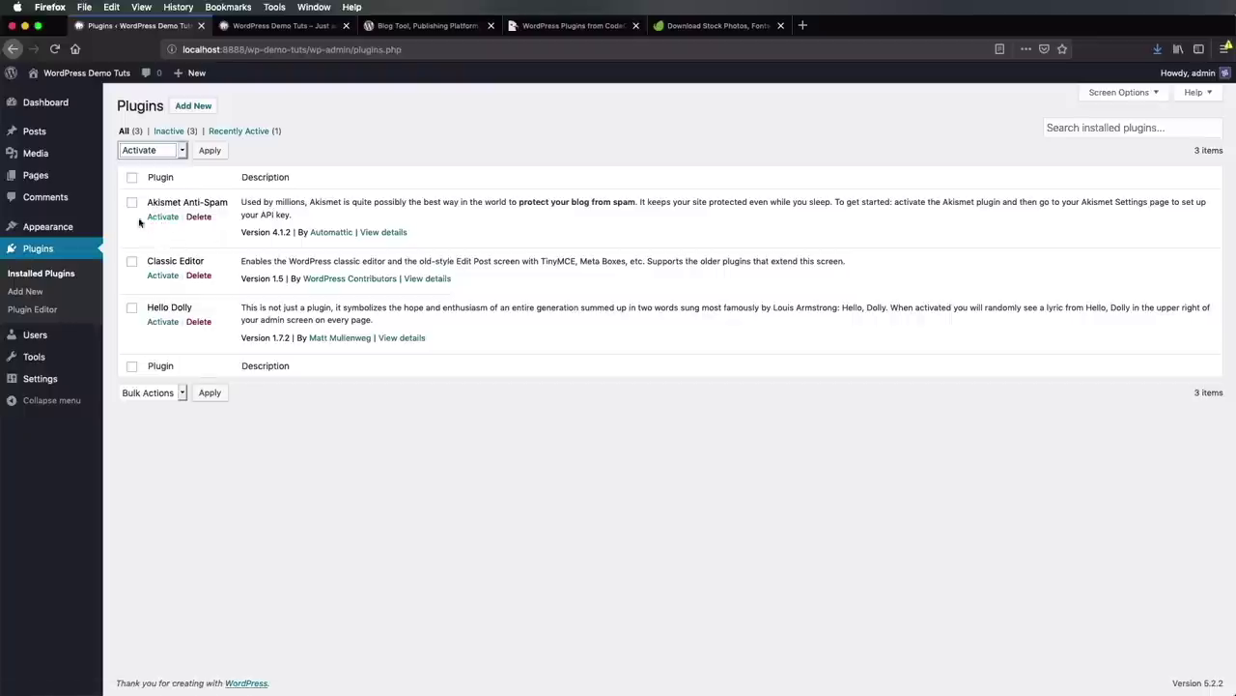
{"action": "left_click", "coordinate": [132, 203]}
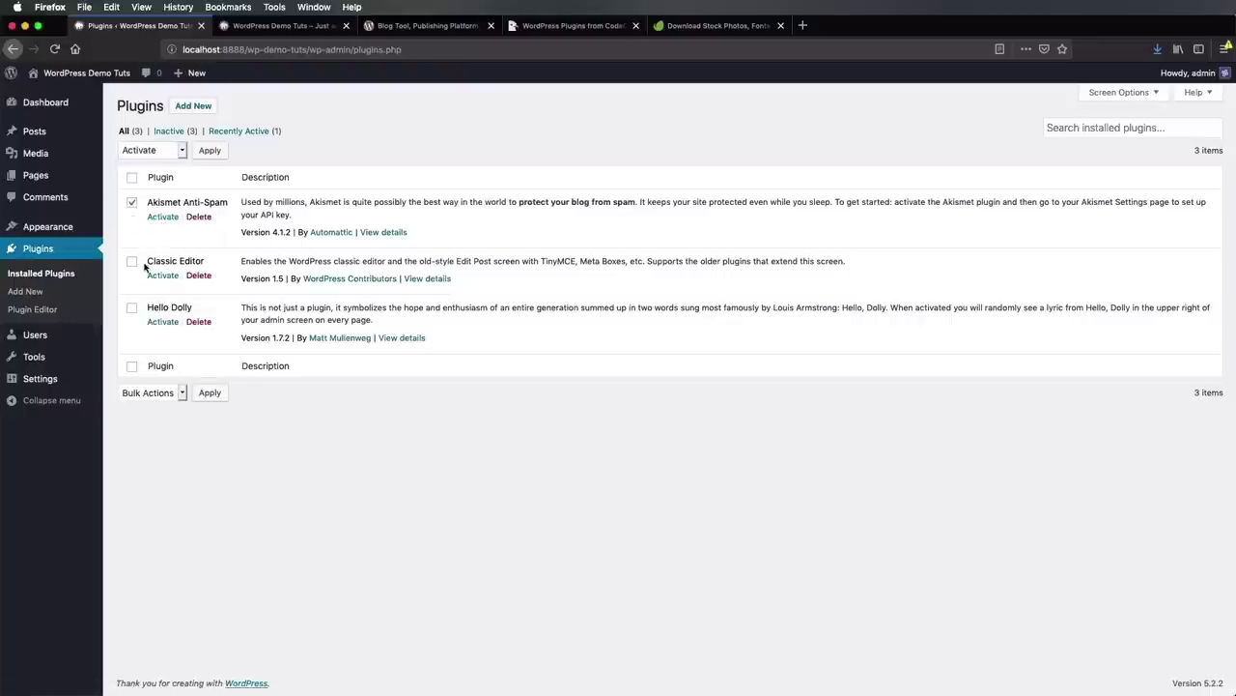
{"action": "left_click", "coordinate": [132, 262]}
{"action": "left_click", "coordinate": [131, 307]}
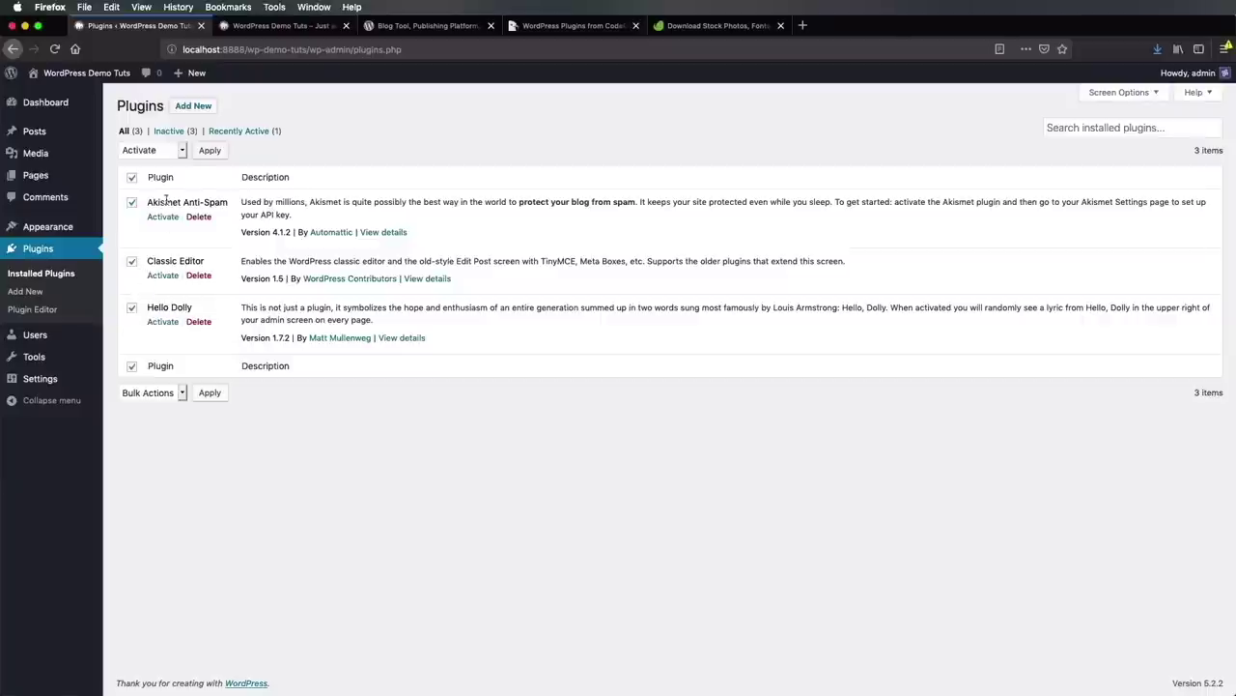
{"action": "left_click", "coordinate": [159, 152]}
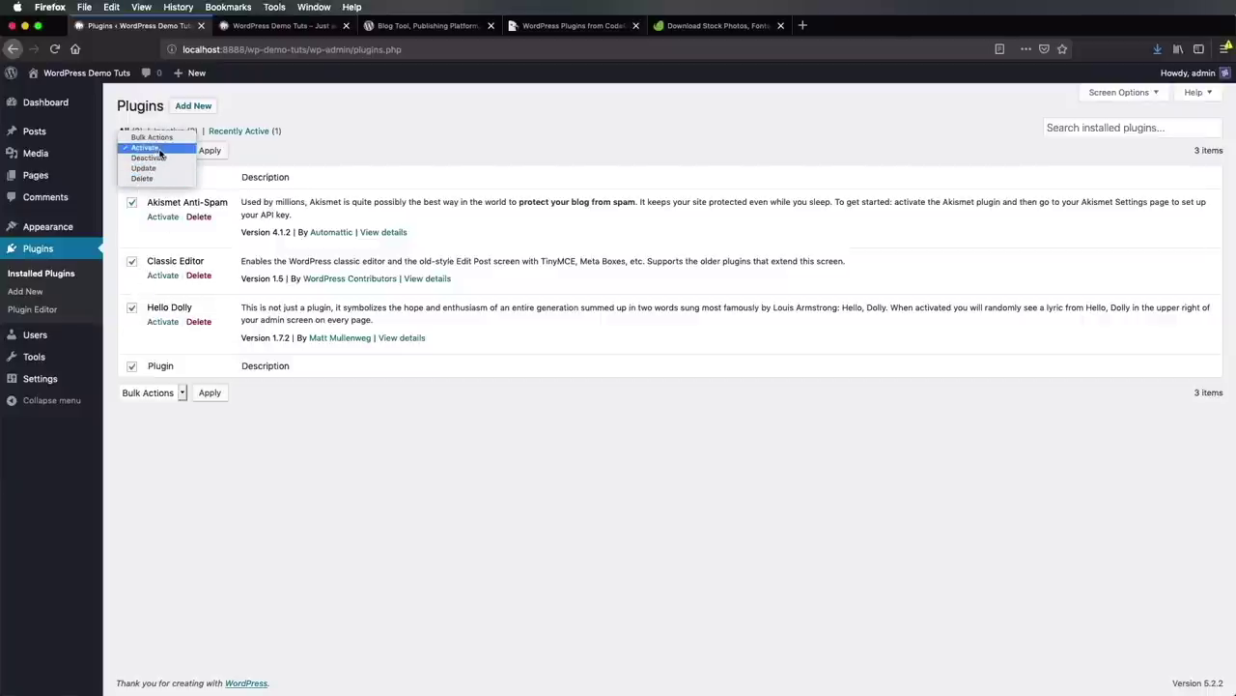
{"action": "left_click", "coordinate": [160, 151]}
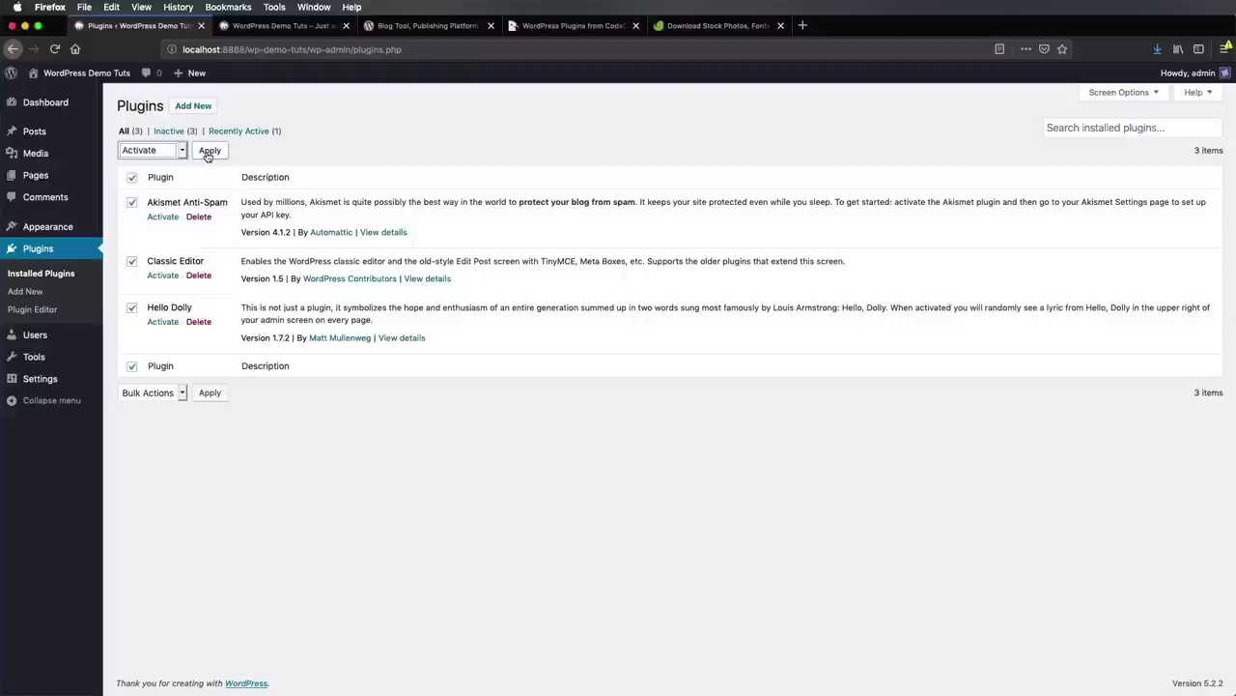
{"action": "left_click", "coordinate": [132, 178]}
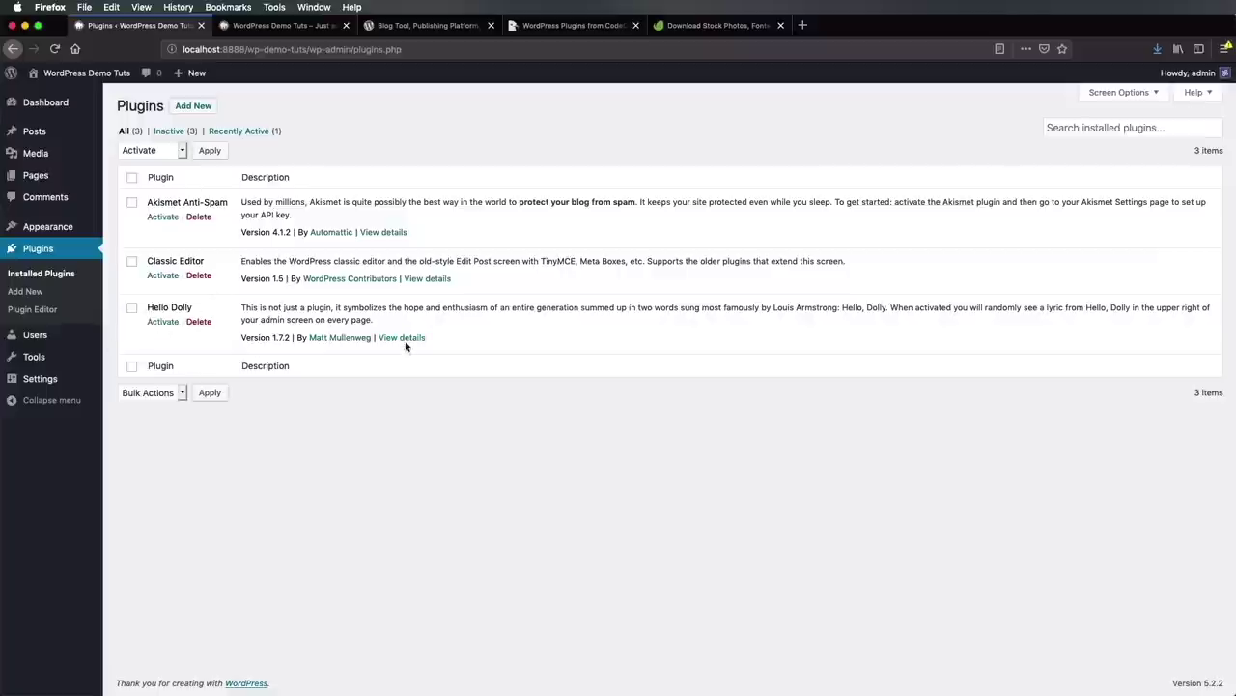
- Activate Hello Dolly and highlight its 'I can tell, Dolly' lyric in the admin header
{"action": "left_click", "coordinate": [162, 322]}
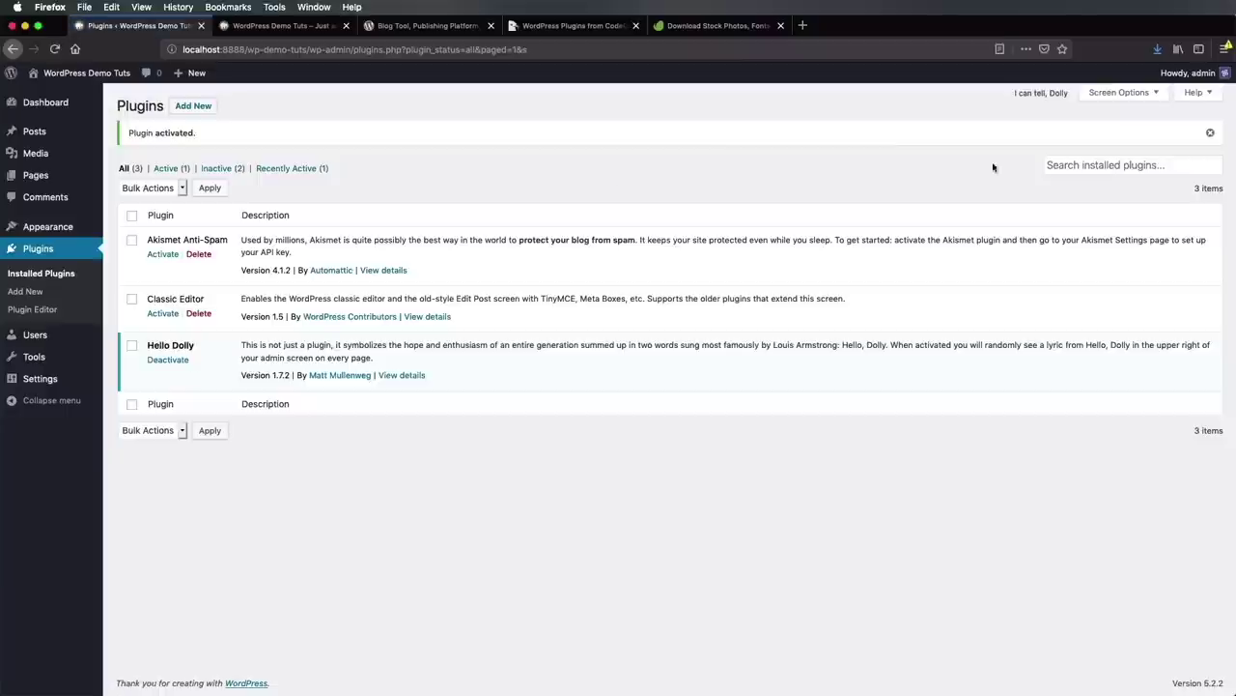
{"action": "left_click_drag", "start_coordinate": [1016, 93], "coordinate": [1072, 100]}
{"action": "left_click", "coordinate": [1051, 136]}
- Scroll through the WordPress.org plugin directory, then move on to CodeCanyon's WordPress plugins
{"action": "left_click", "coordinate": [423, 26]}
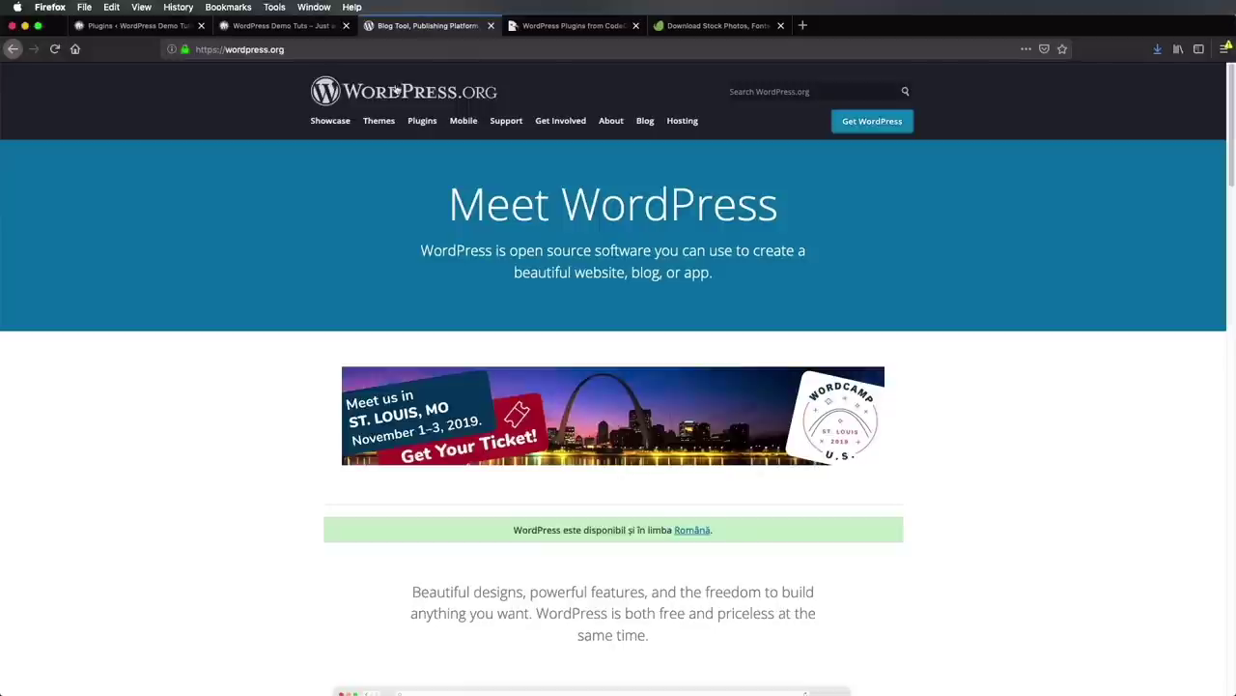
{"action": "left_click", "coordinate": [423, 121]}
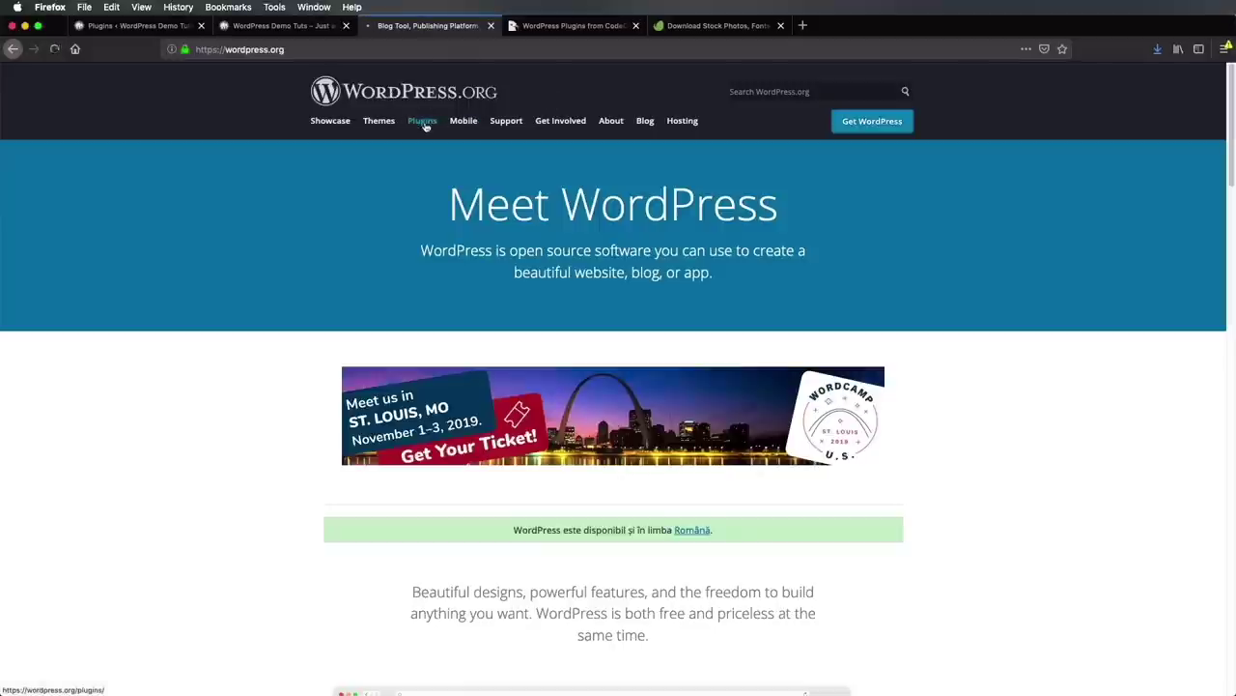
{"action": "scroll", "coordinate": [484, 184], "scroll_direction": "down", "scroll_amount": 10}
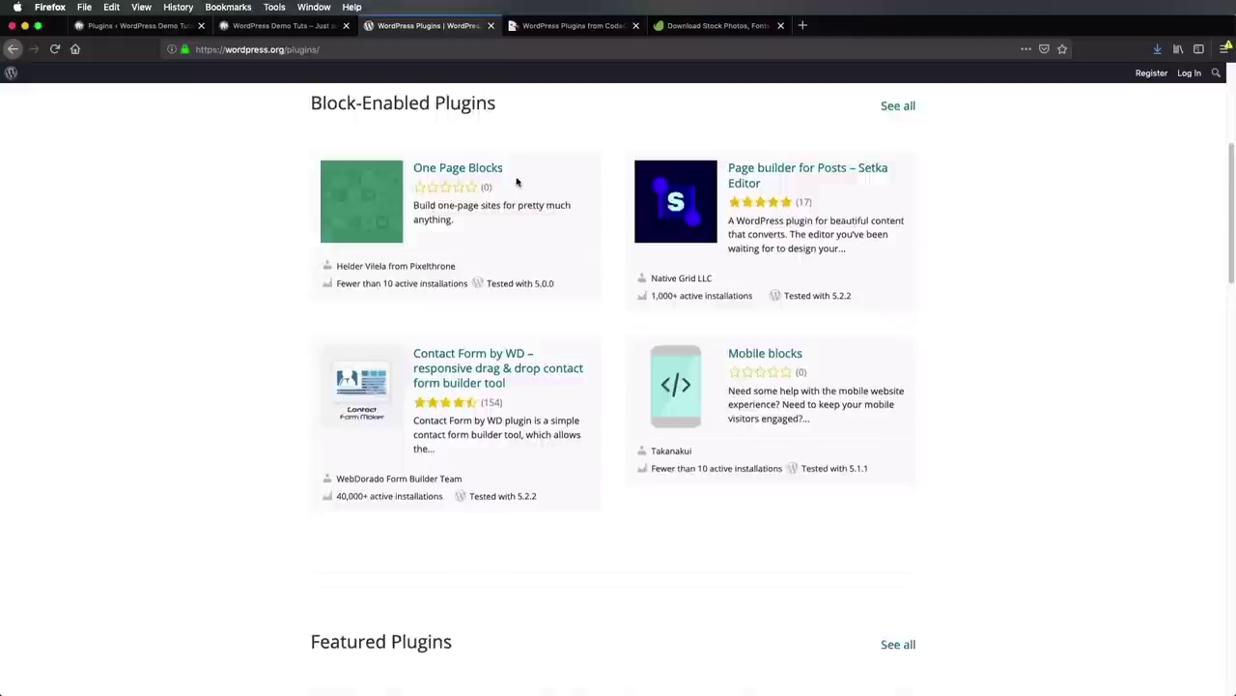
{"action": "scroll", "coordinate": [519, 202], "scroll_direction": "down", "scroll_amount": 3}
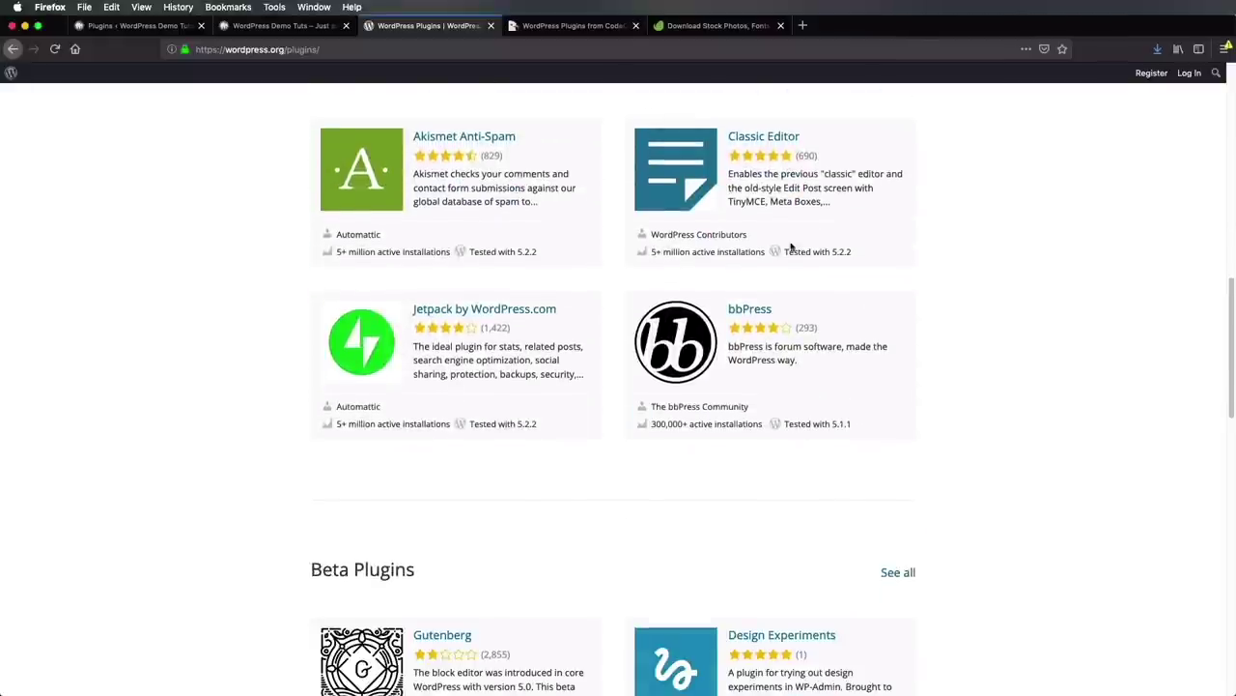
{"action": "scroll", "coordinate": [789, 258], "scroll_direction": "up", "scroll_amount": 2}
{"action": "scroll", "coordinate": [789, 256], "scroll_direction": "up", "scroll_amount": 10}
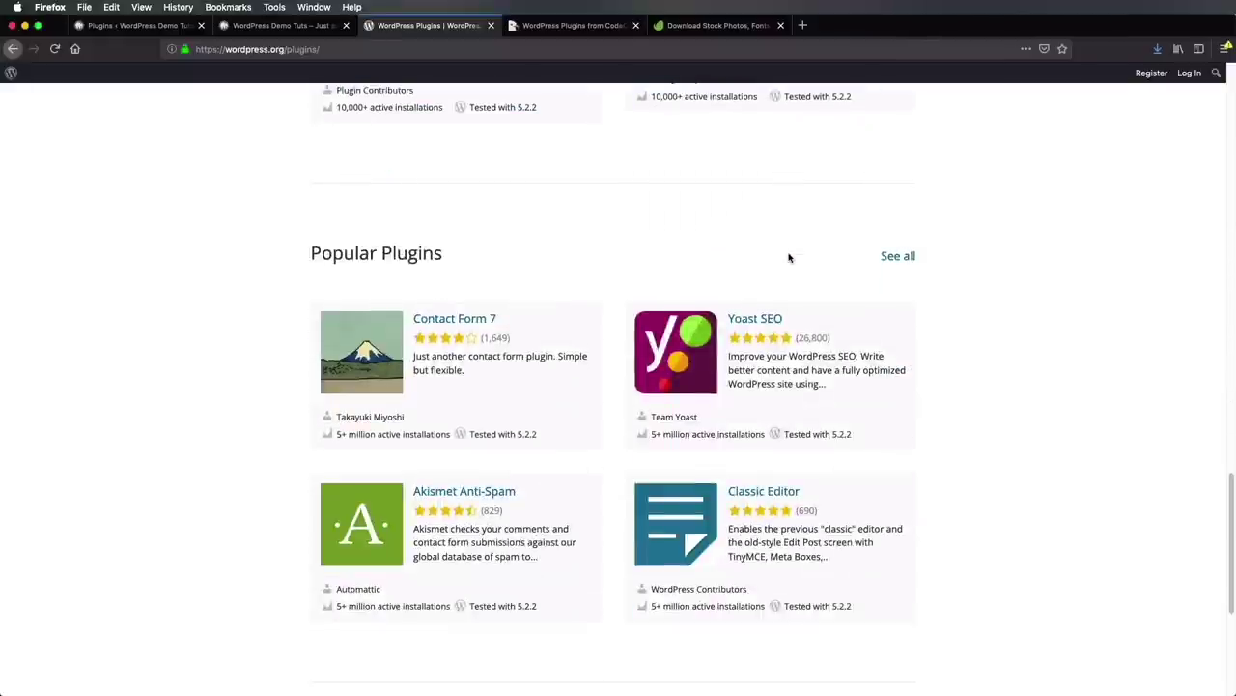
{"action": "left_click", "coordinate": [580, 26]}
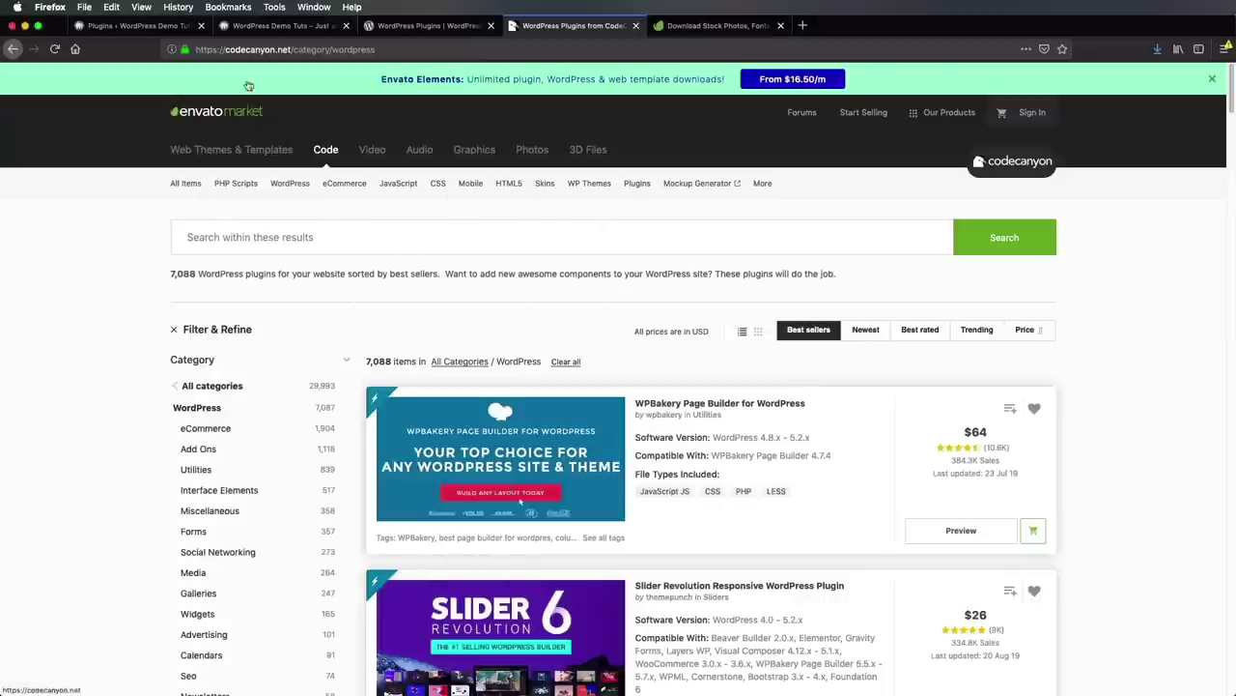
- Highlight CodeCanyon's 7,088 plugin count and scroll the listings before moving to Envato Elements
{"action": "mouse_move", "coordinate": [343, 184]}
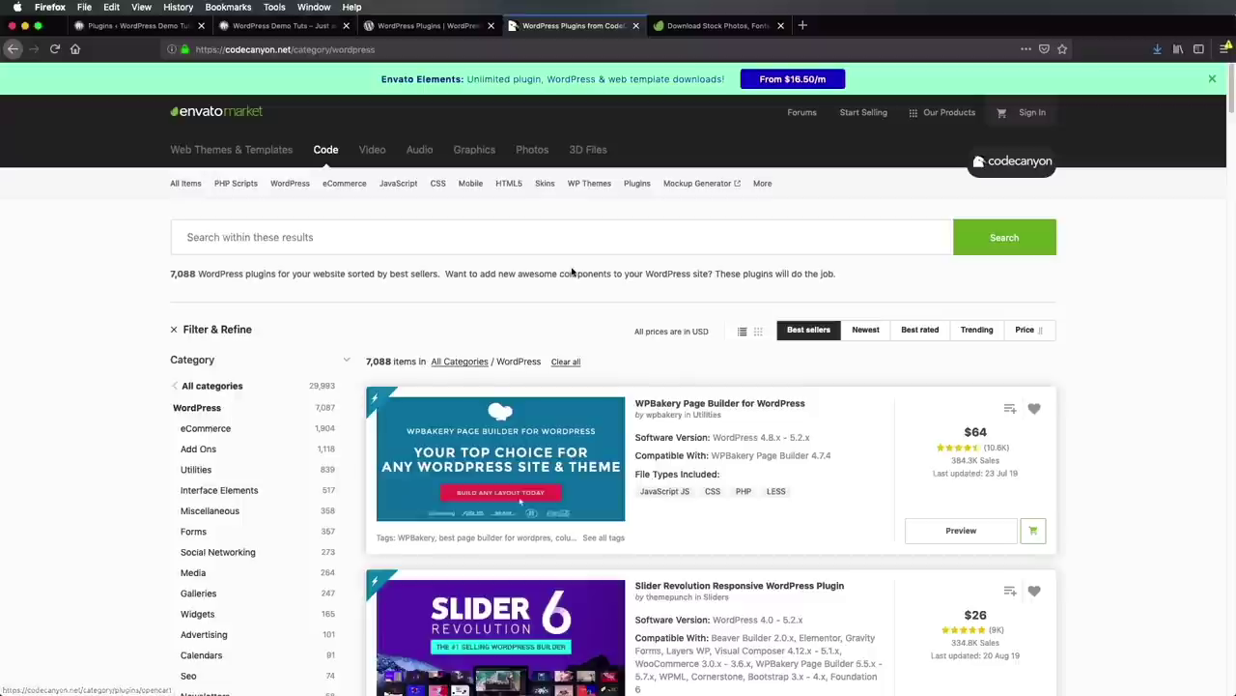
{"action": "double_click", "coordinate": [184, 274]}
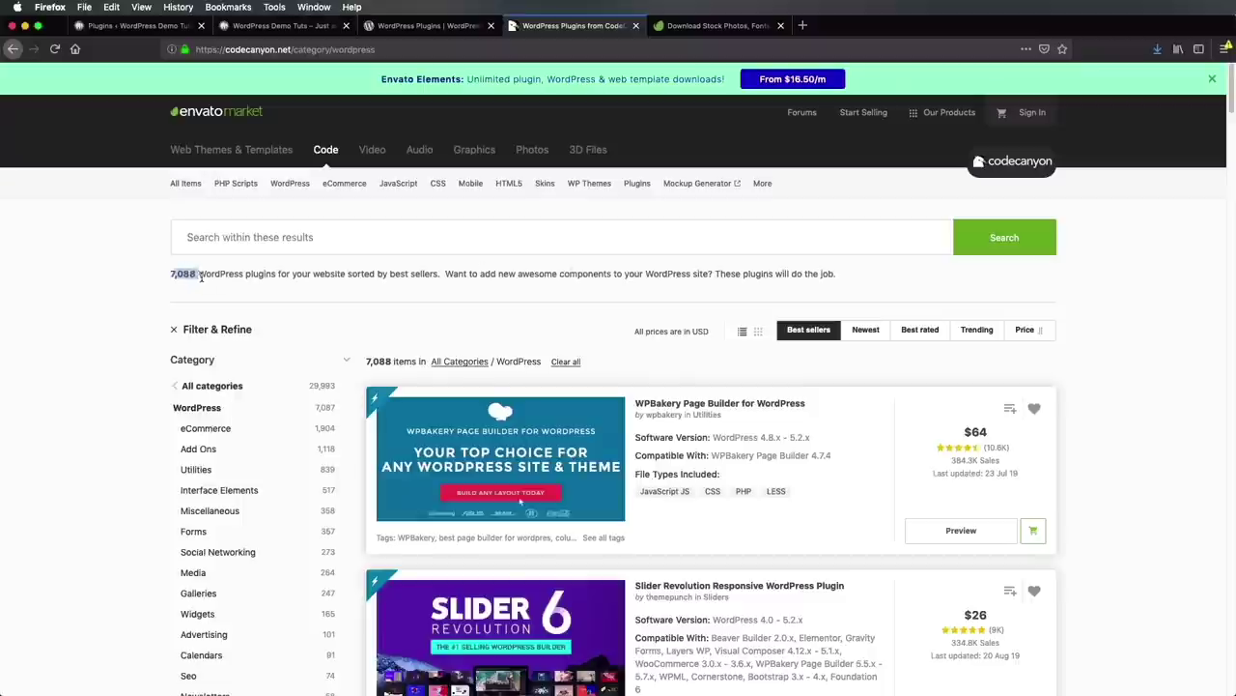
{"action": "left_click", "coordinate": [188, 274]}
{"action": "scroll", "coordinate": [372, 329], "scroll_direction": "down", "scroll_amount": 5}
{"action": "scroll", "coordinate": [483, 340], "scroll_direction": "down", "scroll_amount": 10}
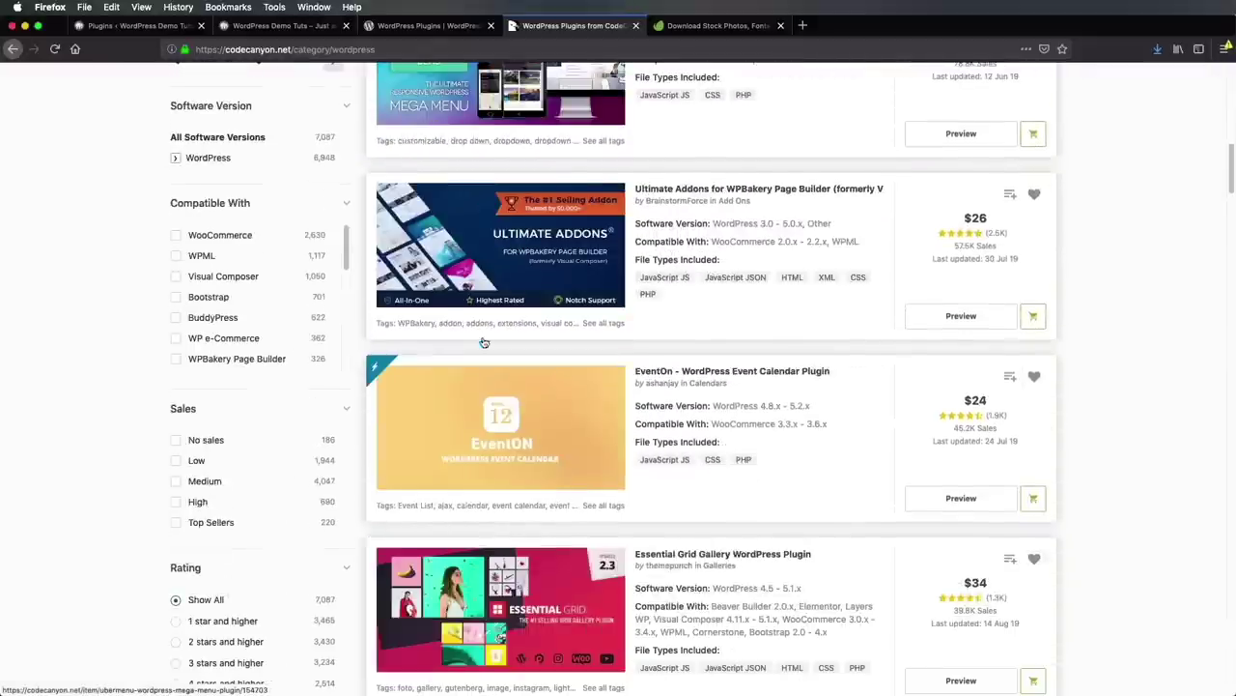
{"action": "scroll", "coordinate": [483, 340], "scroll_direction": "up", "scroll_amount": 15}
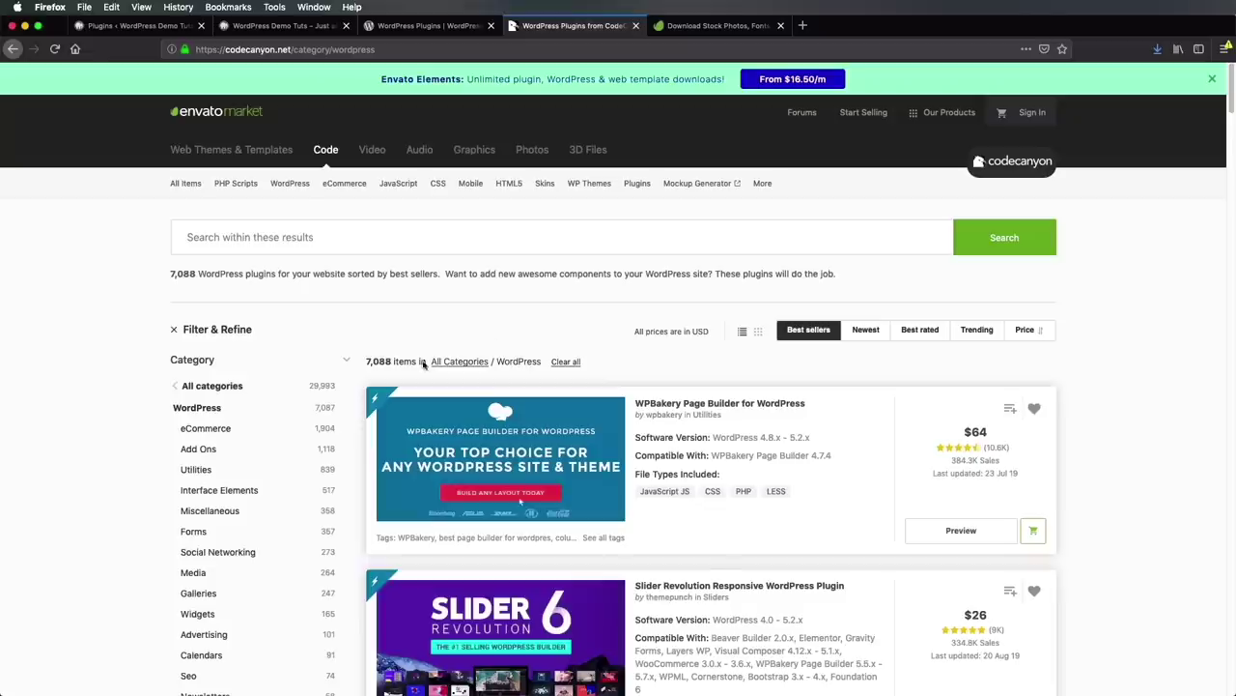
{"action": "left_click", "coordinate": [736, 26]}
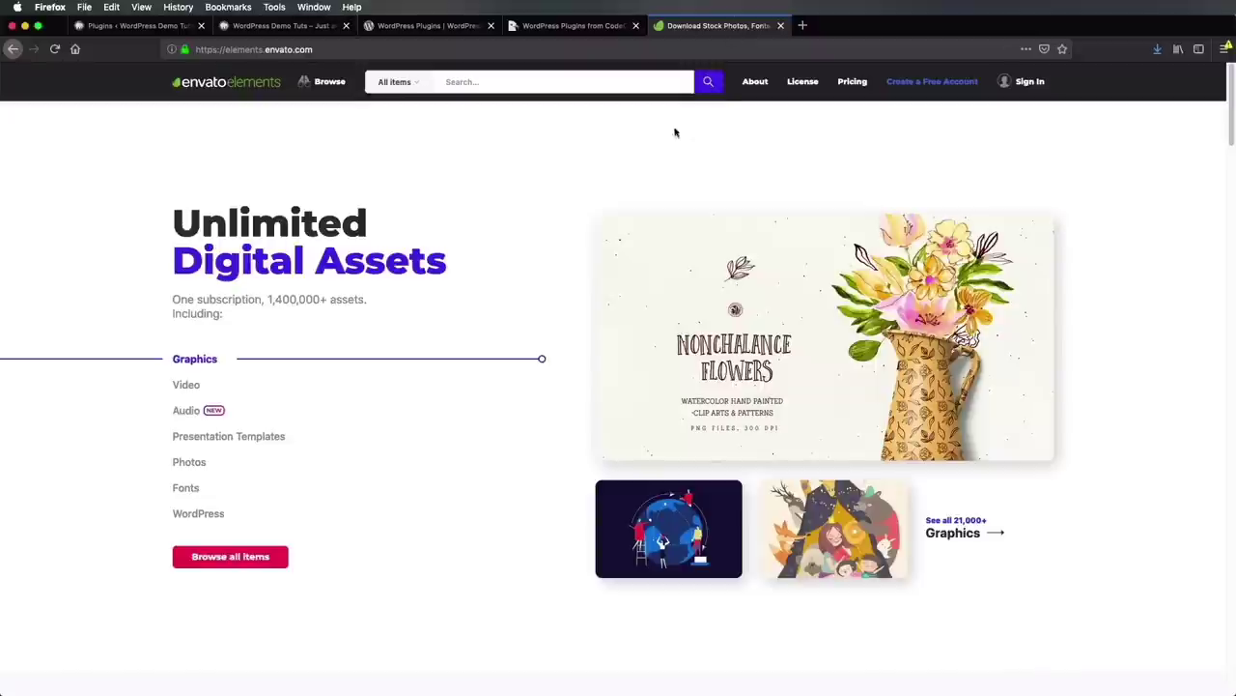
- Open Envato Elements' WordPress plugins listing, then revisit CodeCanyon and the WordPress.org plugin directory
{"action": "mouse_move", "coordinate": [318, 87]}
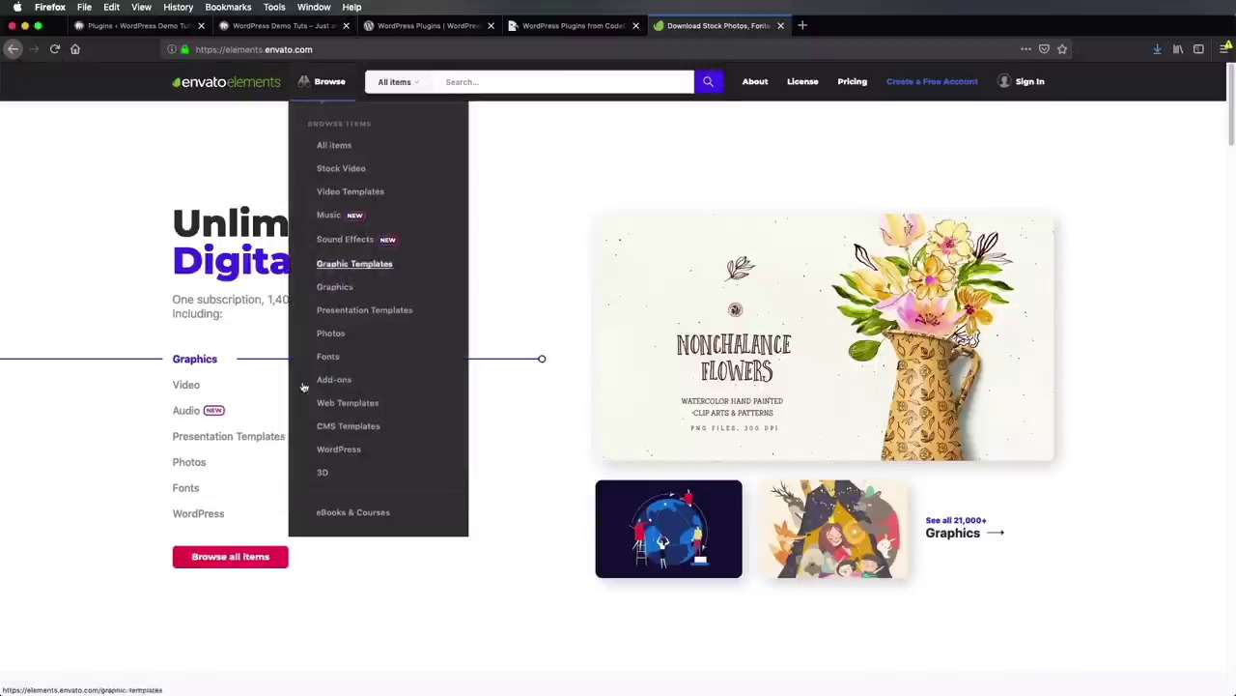
{"action": "mouse_move", "coordinate": [333, 449]}
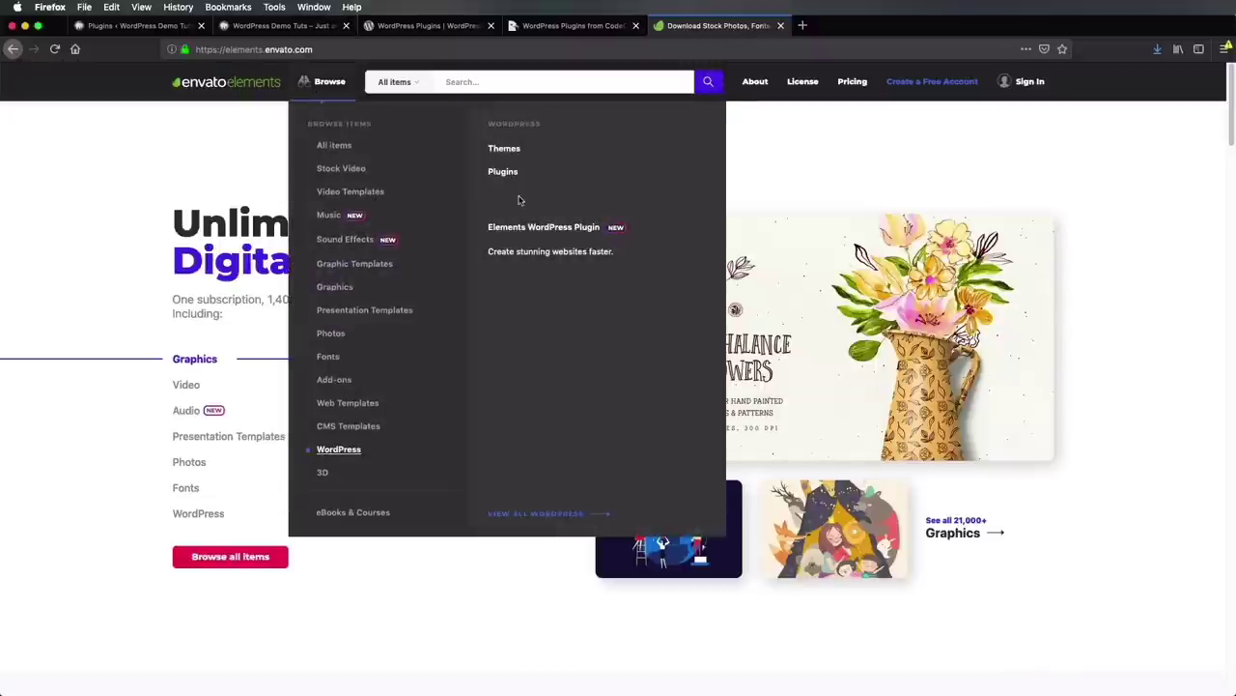
{"action": "left_click", "coordinate": [504, 172]}
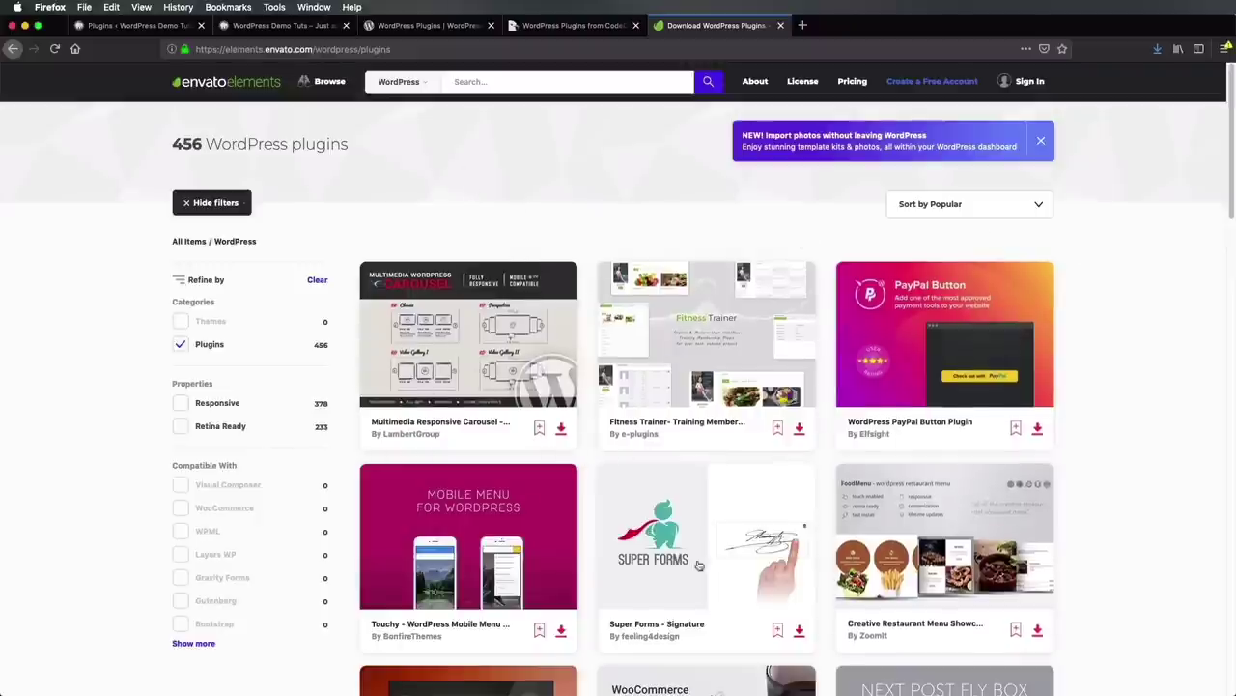
{"action": "left_click", "coordinate": [556, 25]}
{"action": "left_click", "coordinate": [464, 32]}
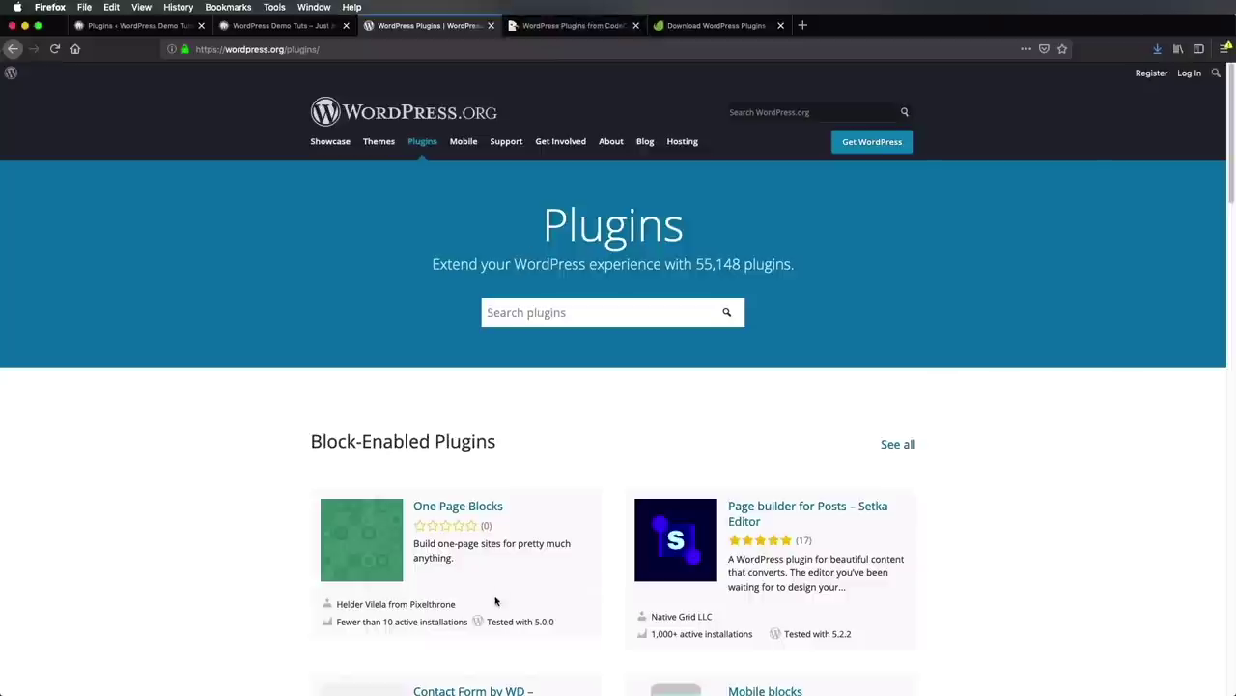
{"action": "scroll", "coordinate": [619, 531], "scroll_direction": "down", "scroll_amount": 3}
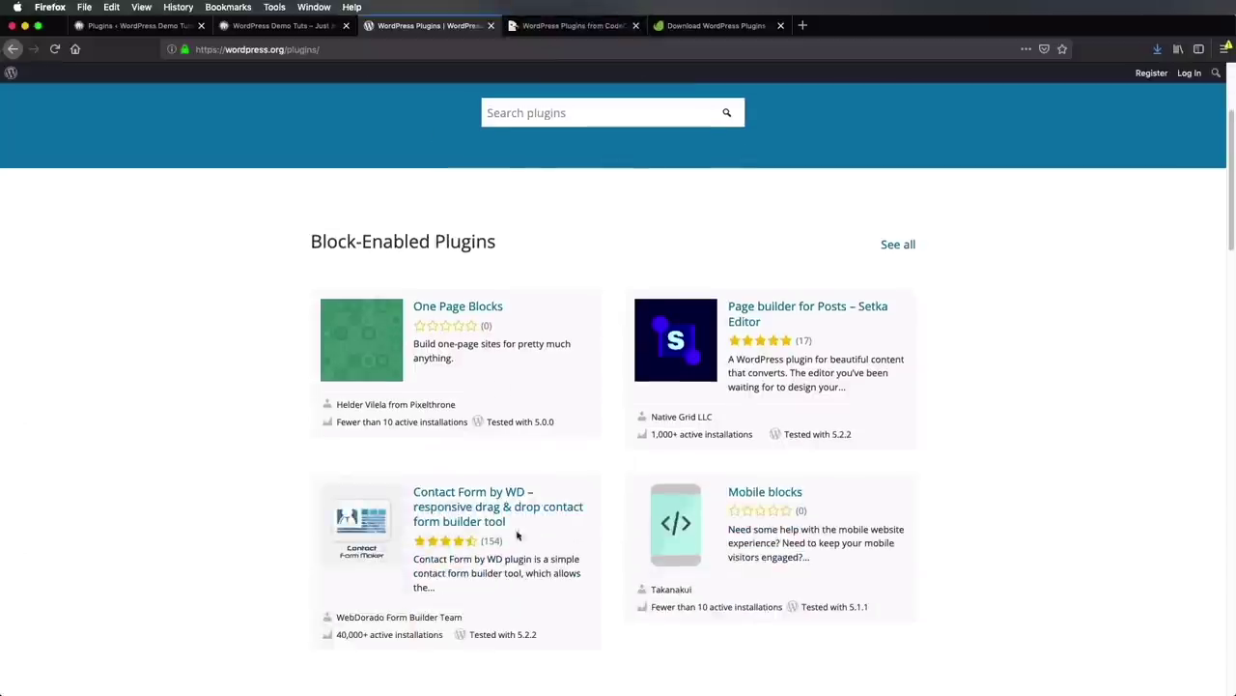
{"action": "scroll", "coordinate": [526, 533], "scroll_direction": "up", "scroll_amount": 3}
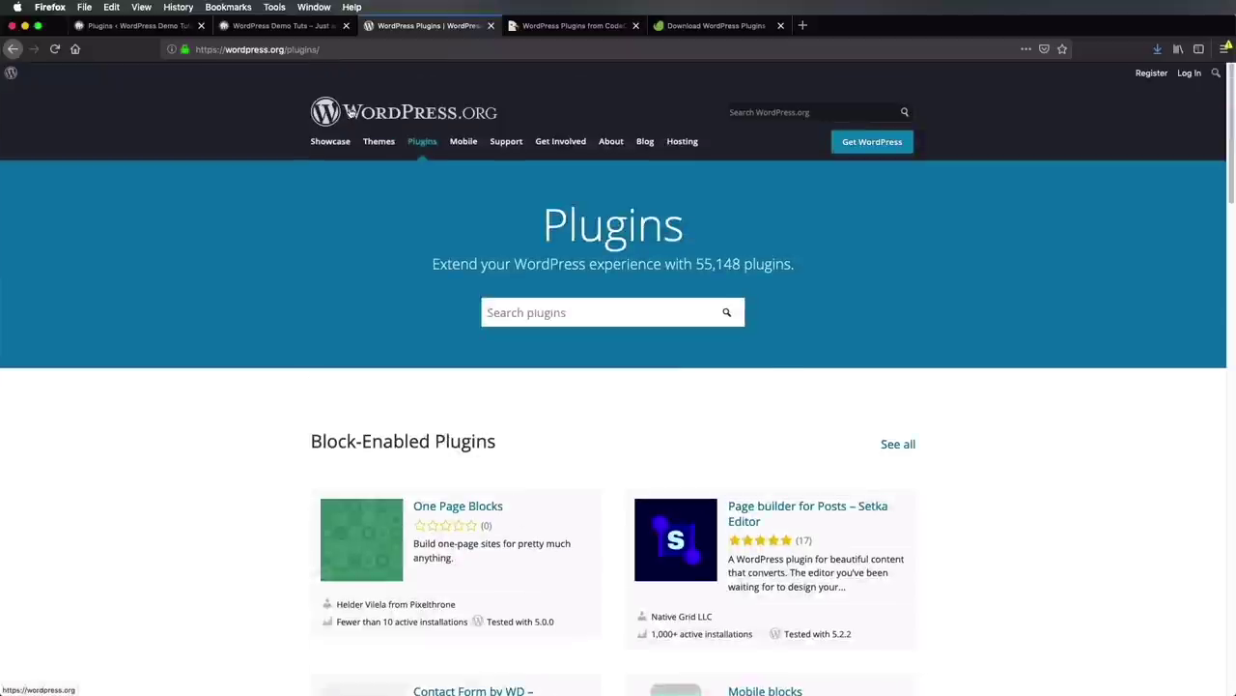
- Open the local site's wp-content/plugins folder in Finder, then return to the Demo Tuts front page
{"action": "key", "text": "super+Tab"}
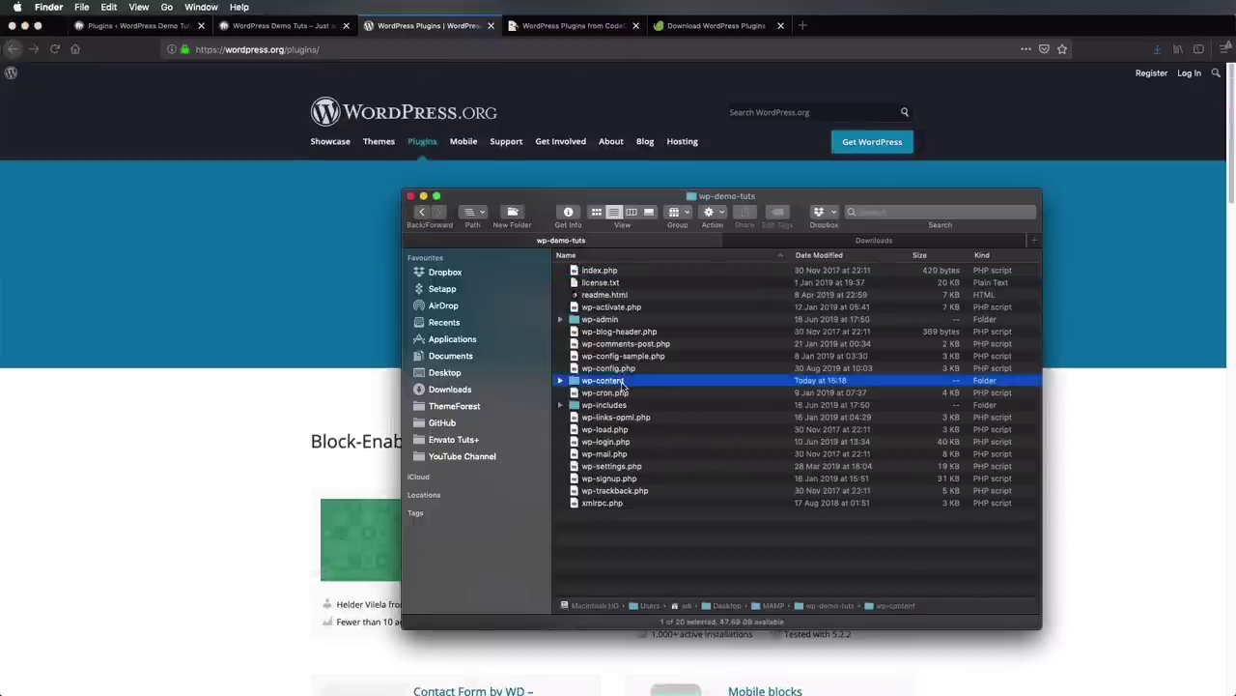
{"action": "double_click", "coordinate": [620, 379]}
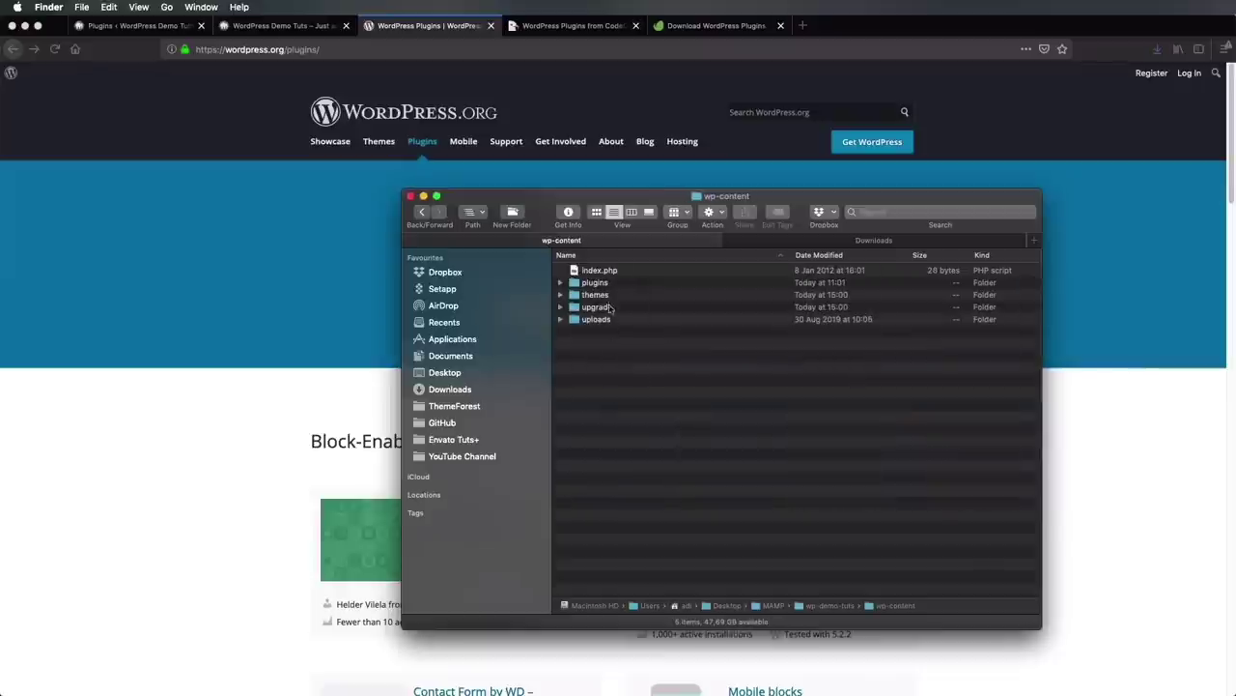
{"action": "left_click", "coordinate": [607, 286]}
{"action": "double_click", "coordinate": [606, 286]}
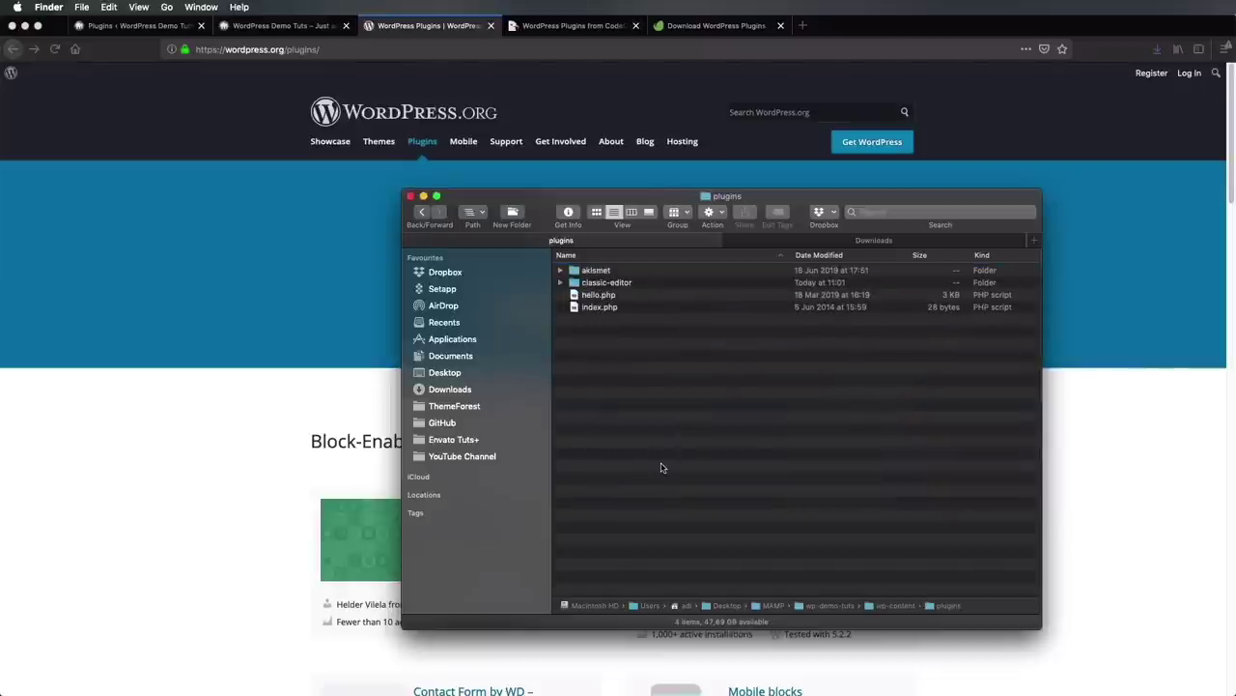
{"action": "left_click", "coordinate": [243, 264]}
{"action": "left_click", "coordinate": [253, 28]}
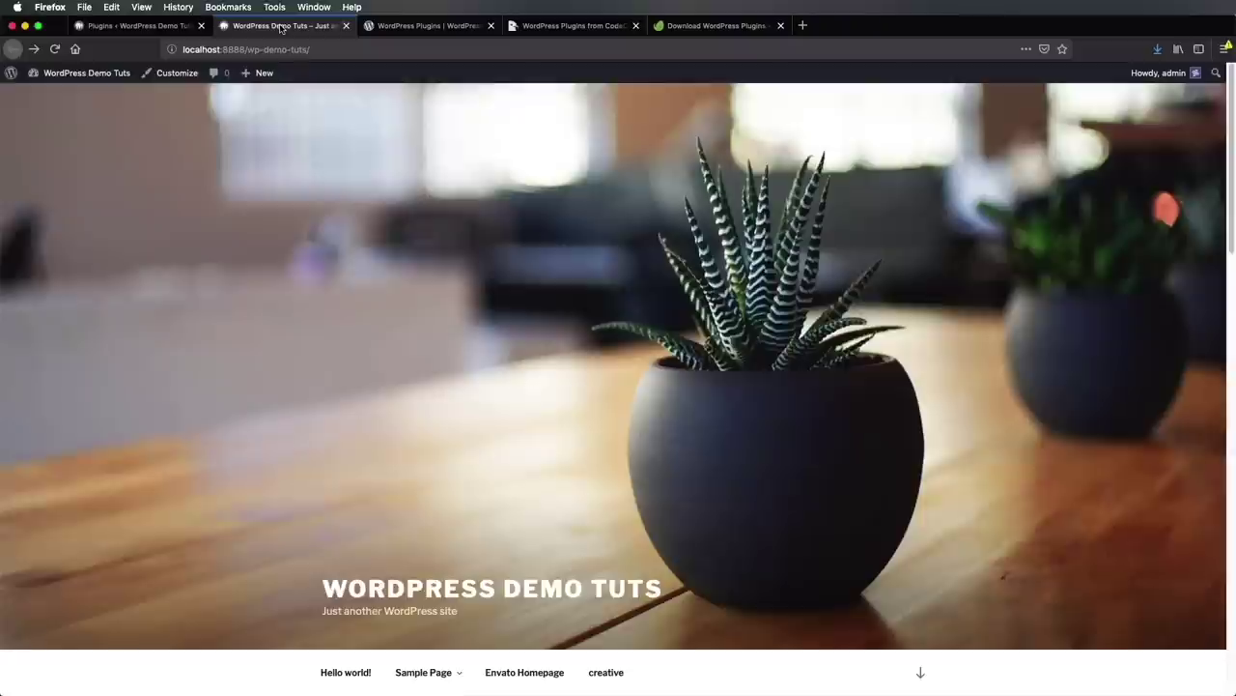
- Go to Plugins > Add New and try the Upload Plugin .zip option
{"action": "left_click", "coordinate": [160, 27]}
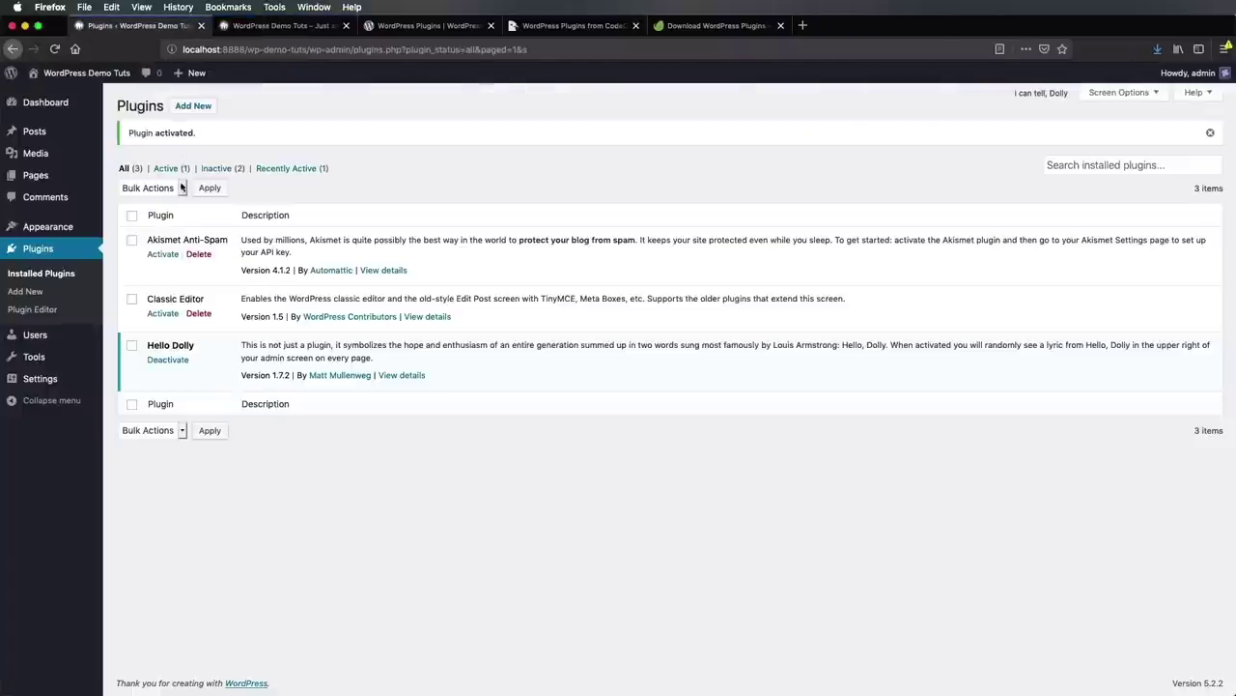
{"action": "left_click", "coordinate": [32, 292]}
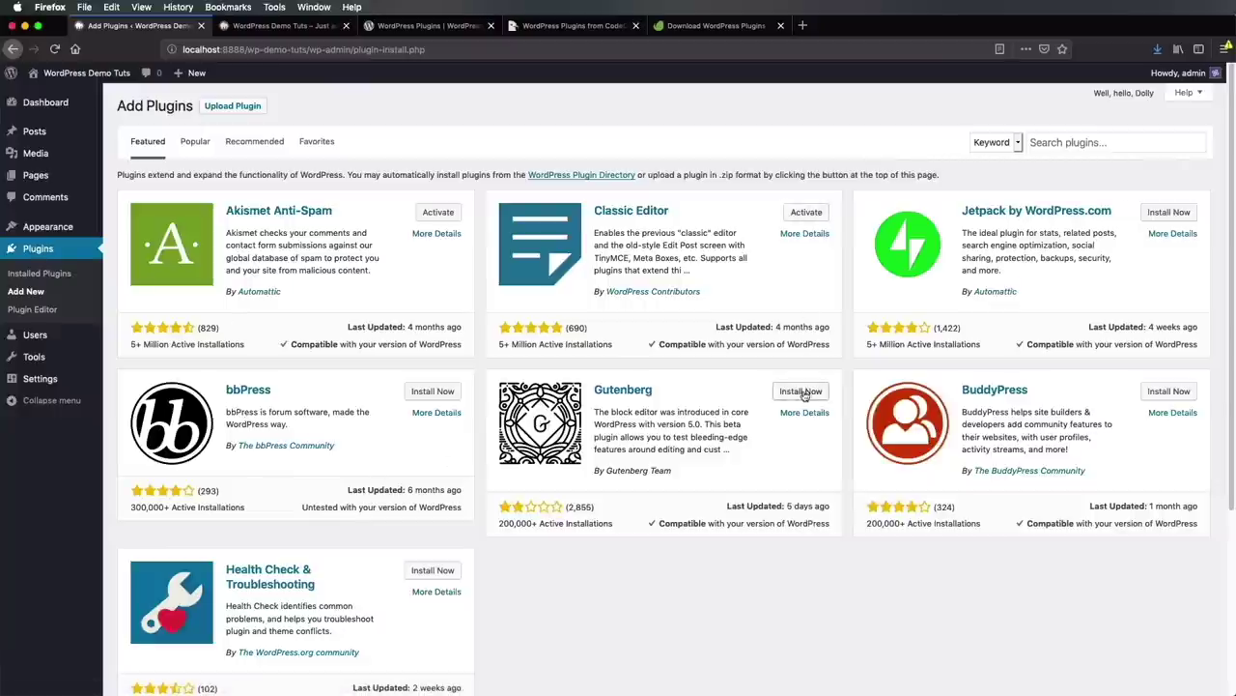
{"action": "left_click", "coordinate": [232, 105]}
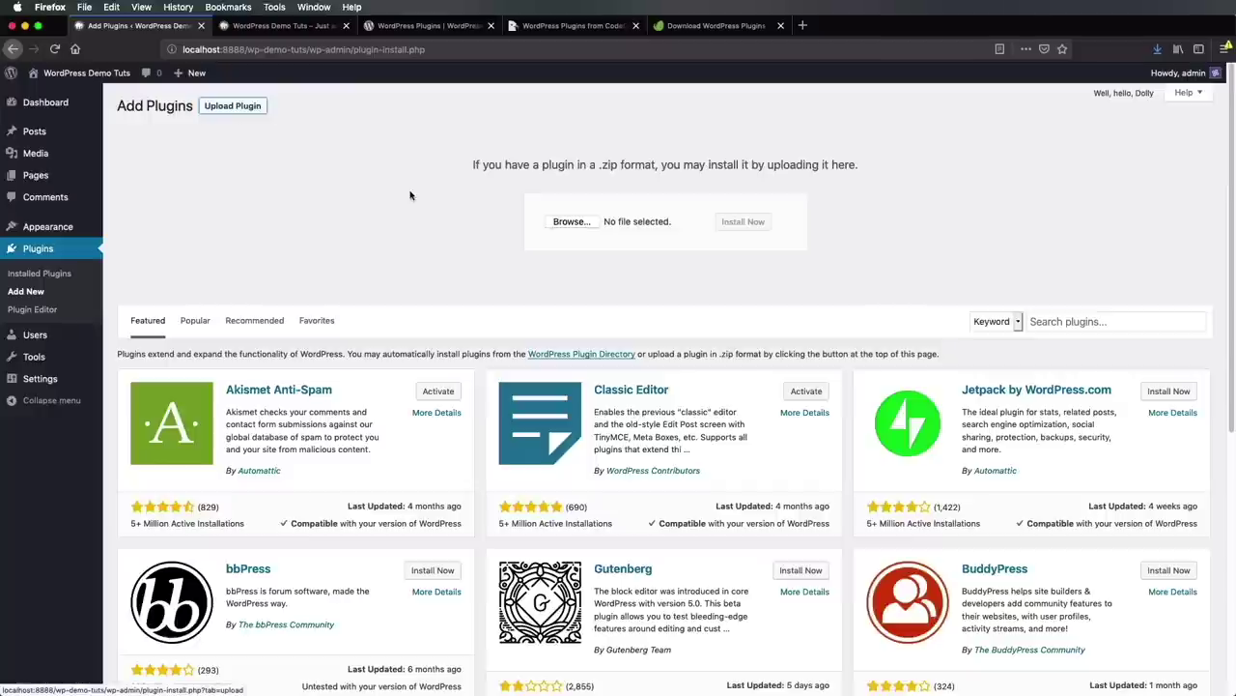
{"action": "left_click", "coordinate": [585, 227]}
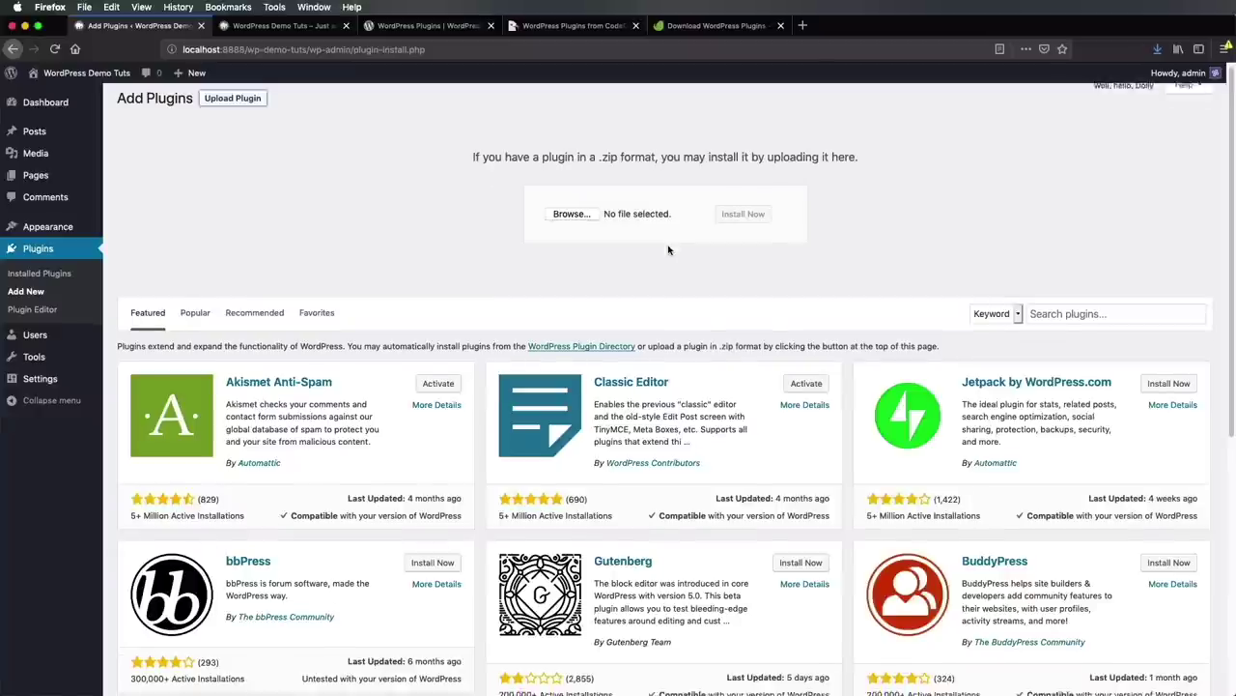
- Install the Jetpack plugin from the featured list and activate it
{"action": "scroll", "coordinate": [667, 249], "scroll_direction": "down", "scroll_amount": 5}
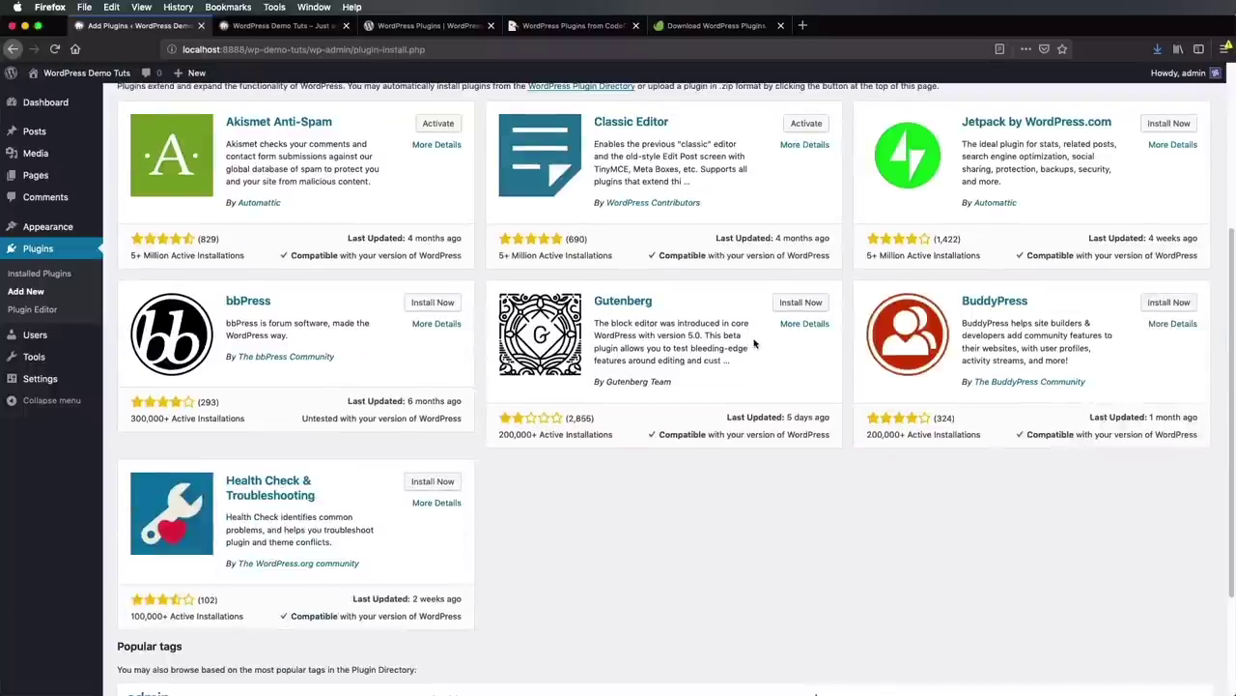
{"action": "scroll", "coordinate": [753, 342], "scroll_direction": "up", "scroll_amount": 2}
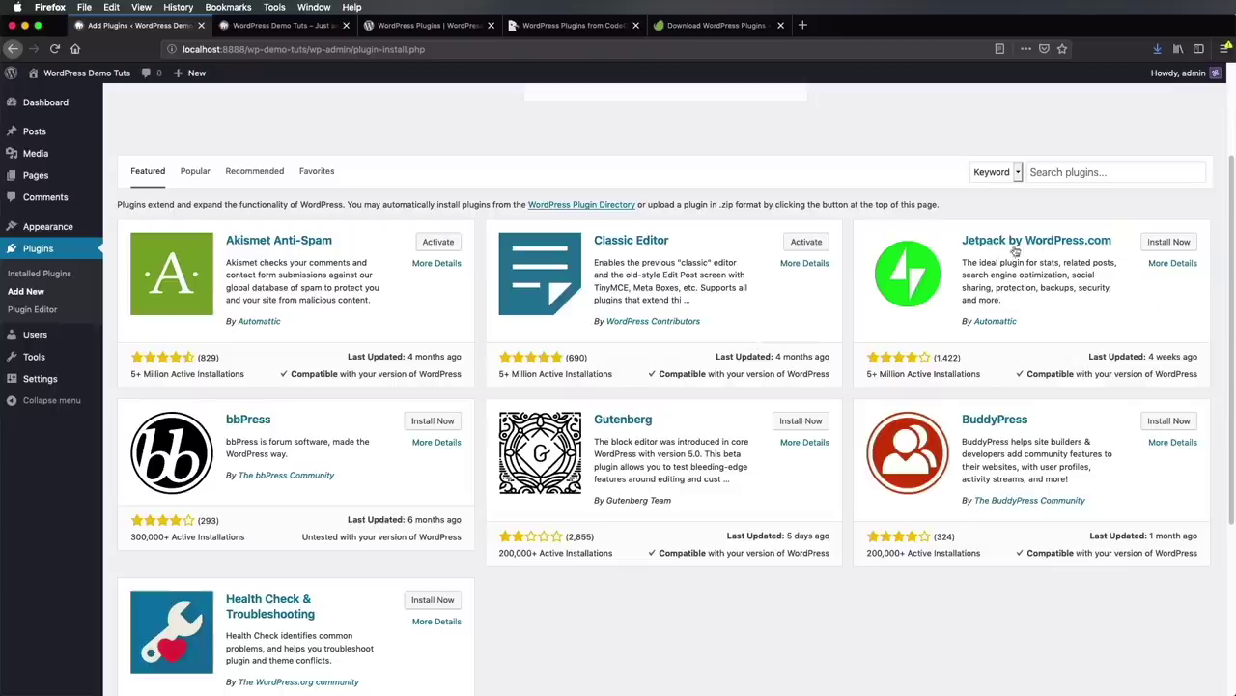
{"action": "left_click", "coordinate": [1178, 244]}
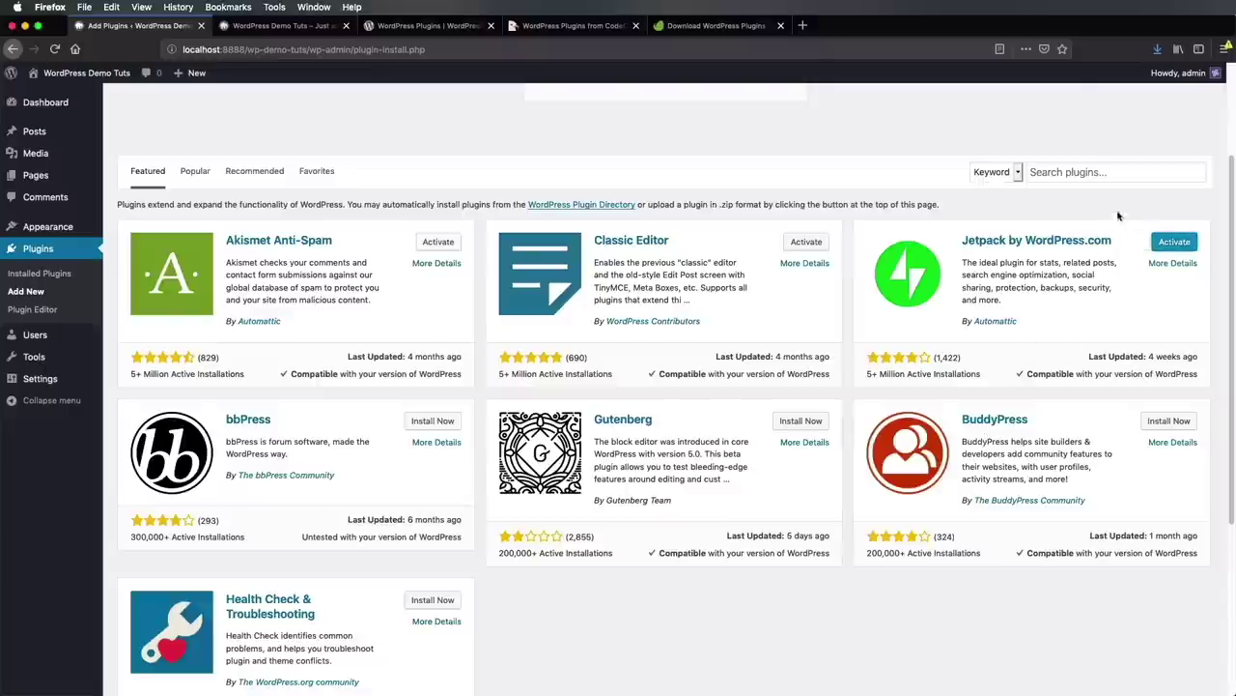
{"action": "left_click", "coordinate": [1174, 243]}
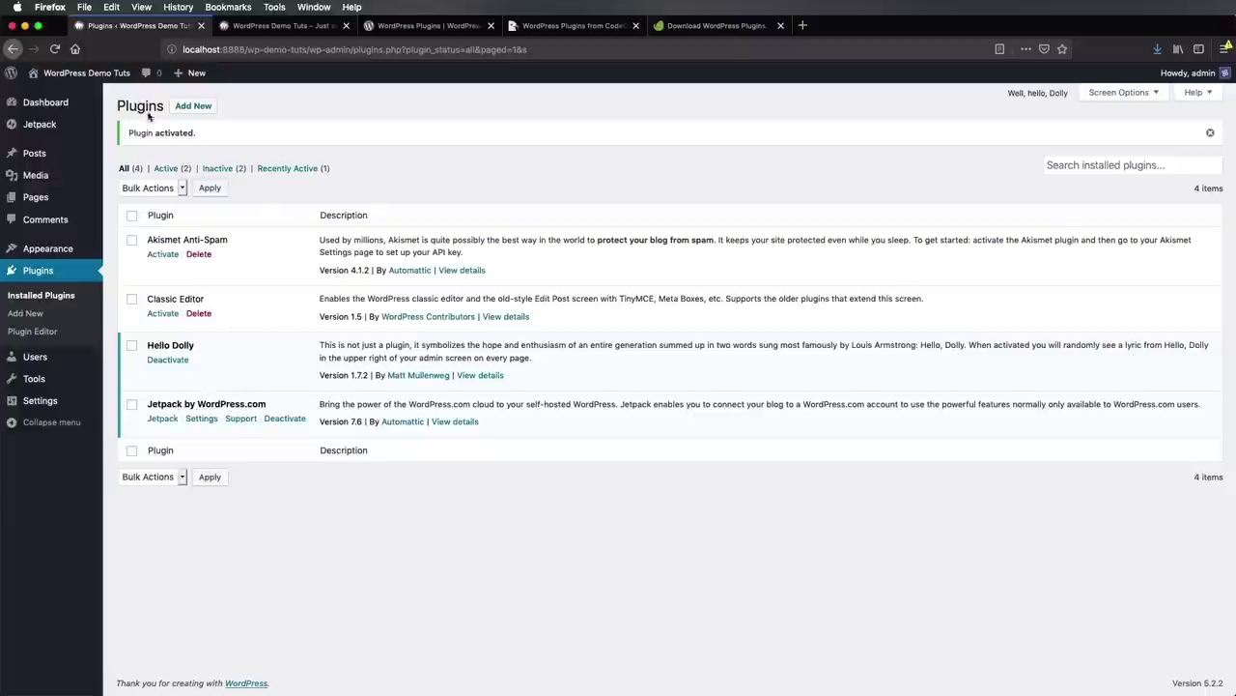
- Confirm Jetpack is active on the Plugins page alongside Hello Dolly
{"action": "mouse_move", "coordinate": [39, 125]}
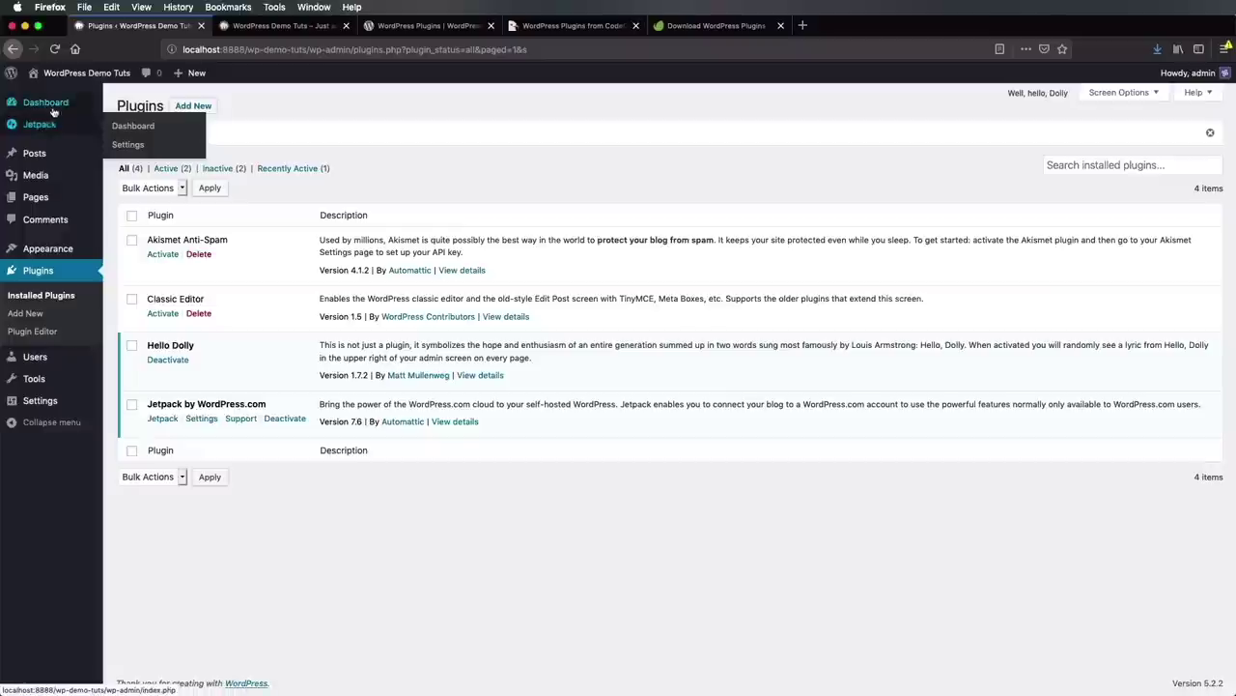
- Scroll the Jetpack Development Mode dashboard, then return to Installed Plugins
{"action": "left_click", "coordinate": [36, 175]}
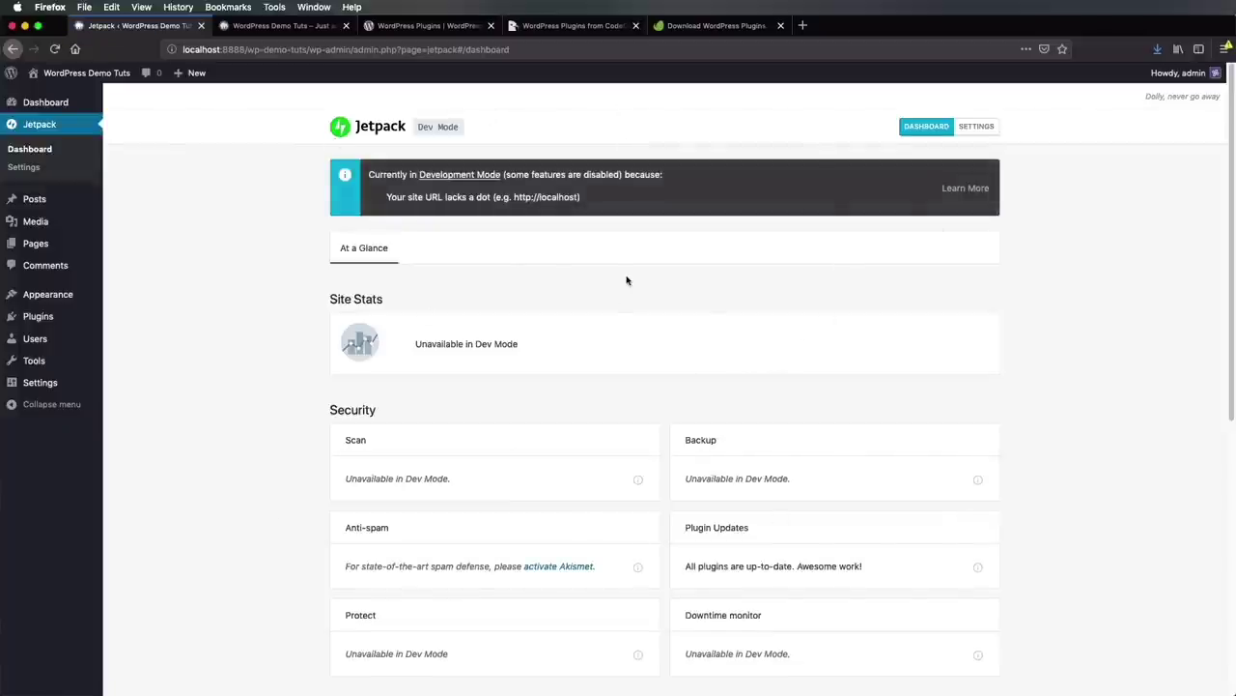
{"action": "scroll", "coordinate": [632, 318], "scroll_direction": "down", "scroll_amount": 5}
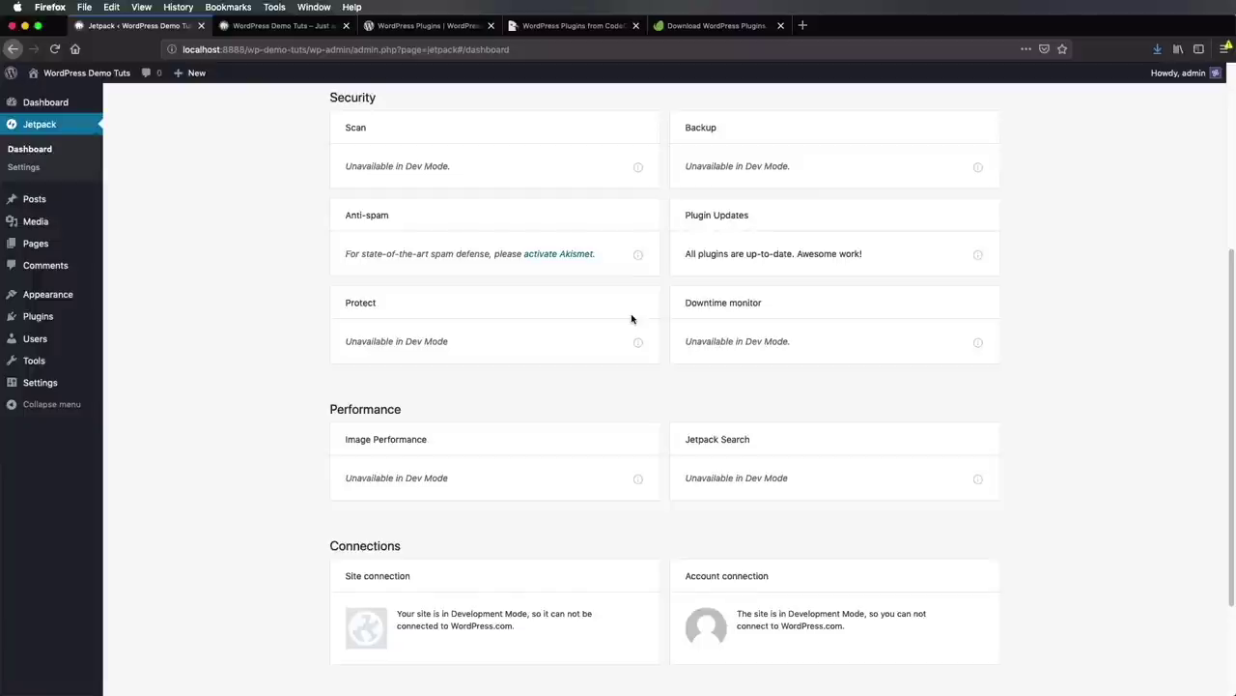
{"action": "scroll", "coordinate": [632, 318], "scroll_direction": "up", "scroll_amount": 5}
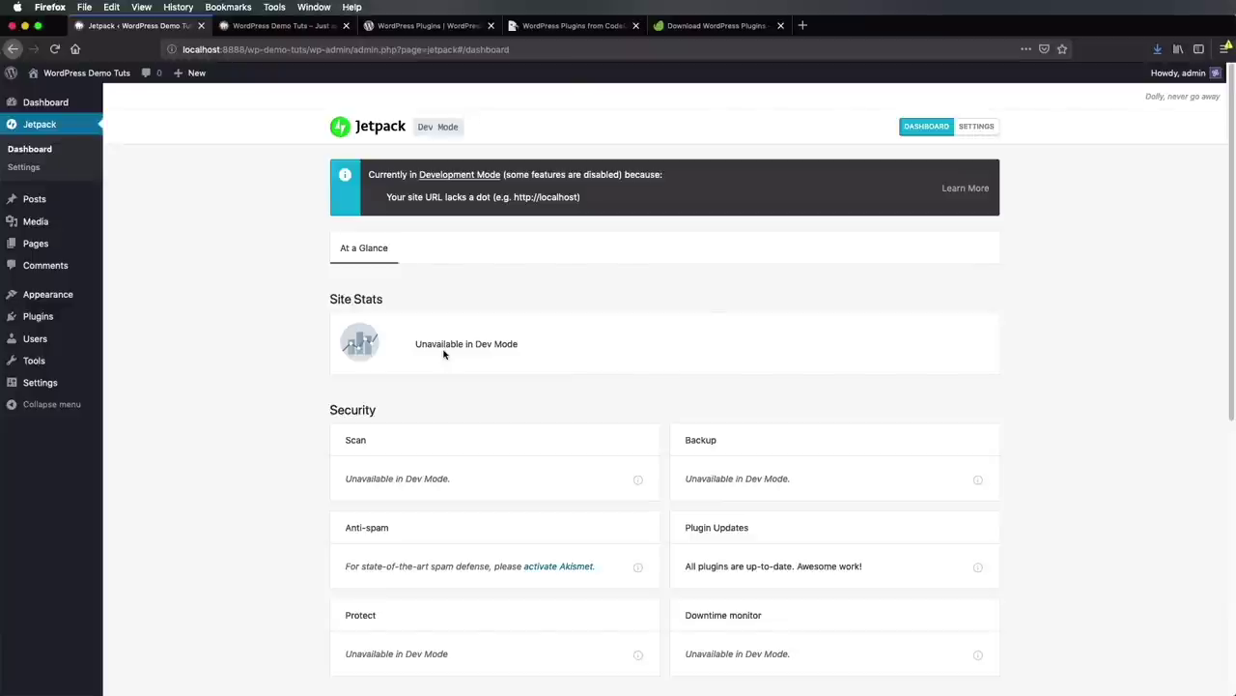
{"action": "left_click", "coordinate": [38, 316]}
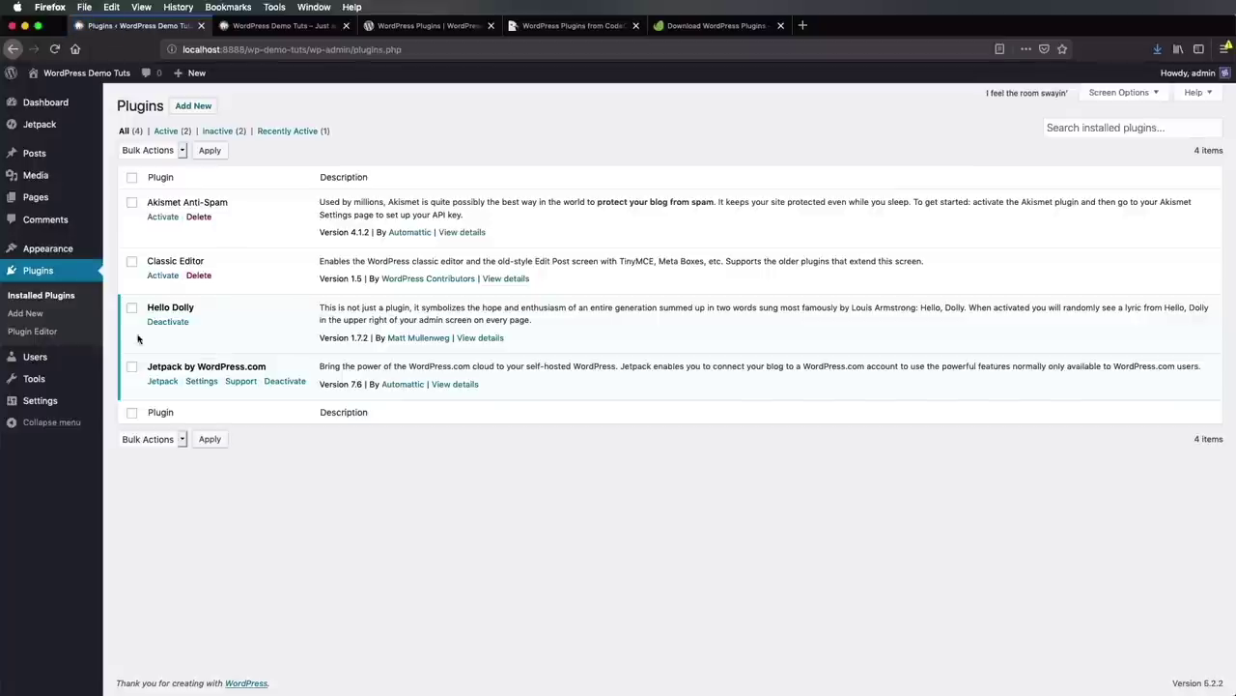
- Open Add Plugins and highlight the footer's thank-you line
{"action": "left_click", "coordinate": [33, 314]}
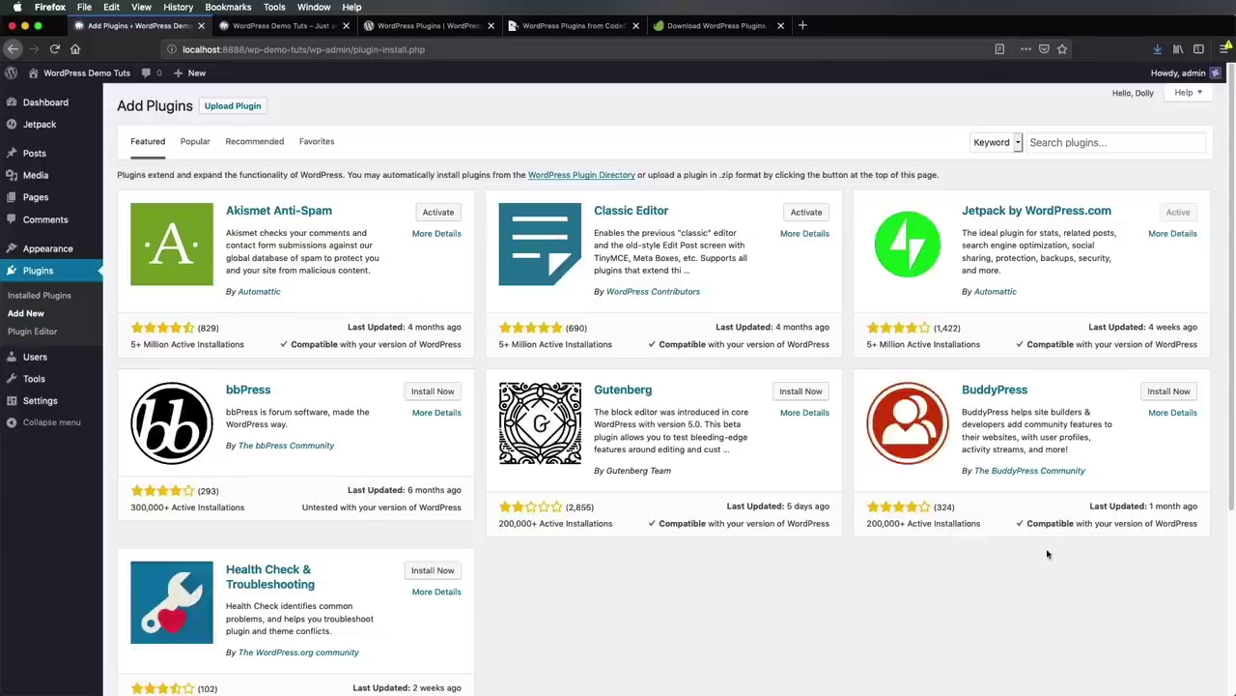
{"action": "scroll", "coordinate": [979, 533], "scroll_direction": "down", "scroll_amount": 5}
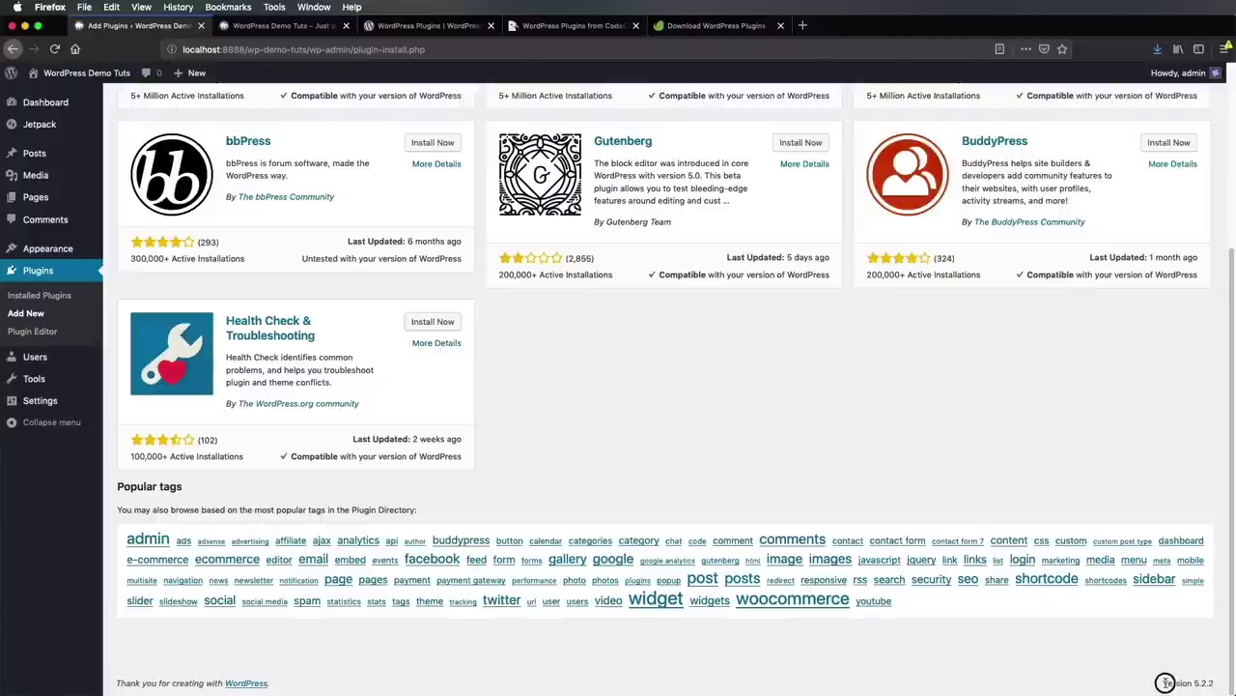
{"action": "left_click_drag", "start_coordinate": [1165, 681], "coordinate": [1215, 689]}
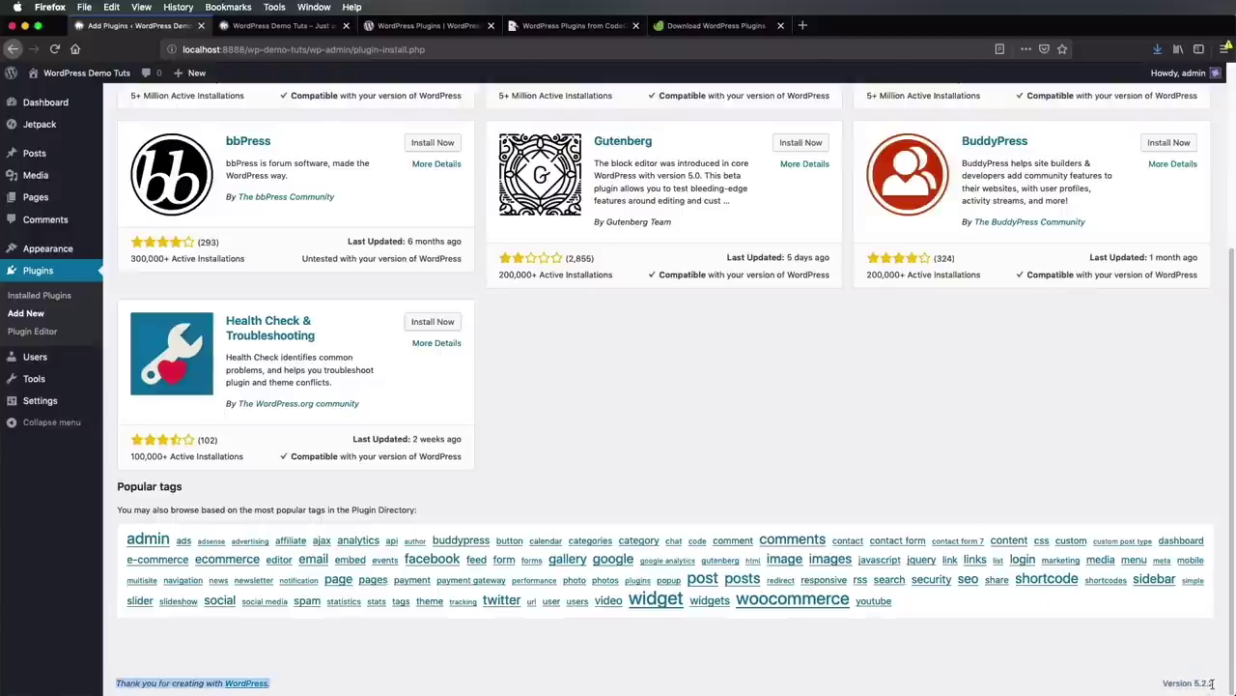
{"action": "scroll", "coordinate": [672, 437], "scroll_direction": "up", "scroll_amount": 5}
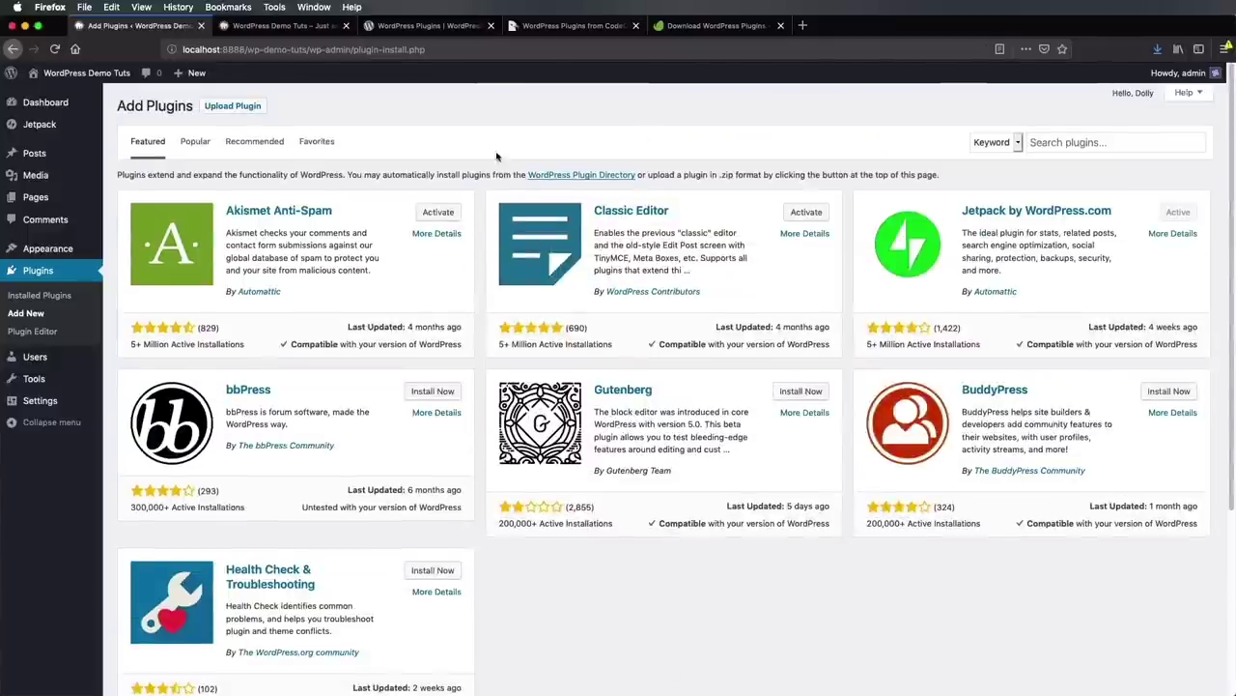
- Highlight and compare the featured plugins' 'Compatible with your version of WordPress' notes
{"action": "left_click", "coordinate": [652, 346]}
{"action": "left_click", "coordinate": [688, 345]}
{"action": "left_click_drag", "start_coordinate": [662, 344], "coordinate": [810, 365]}
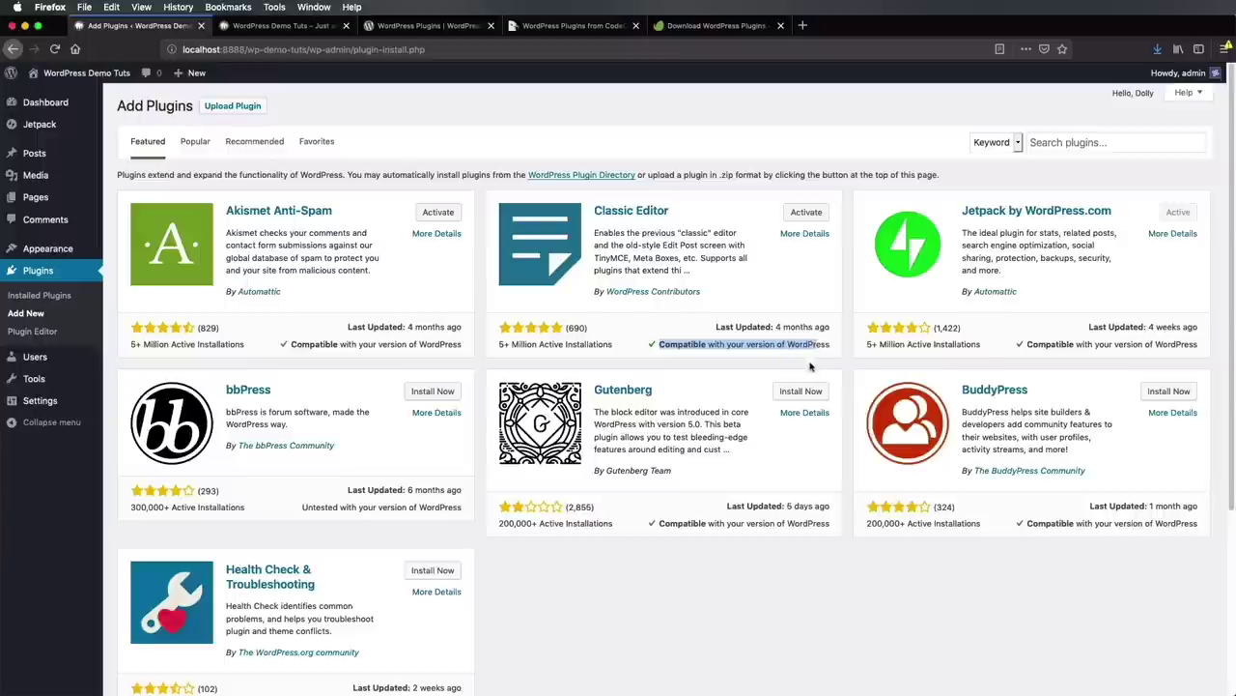
{"action": "left_click", "coordinate": [796, 344]}
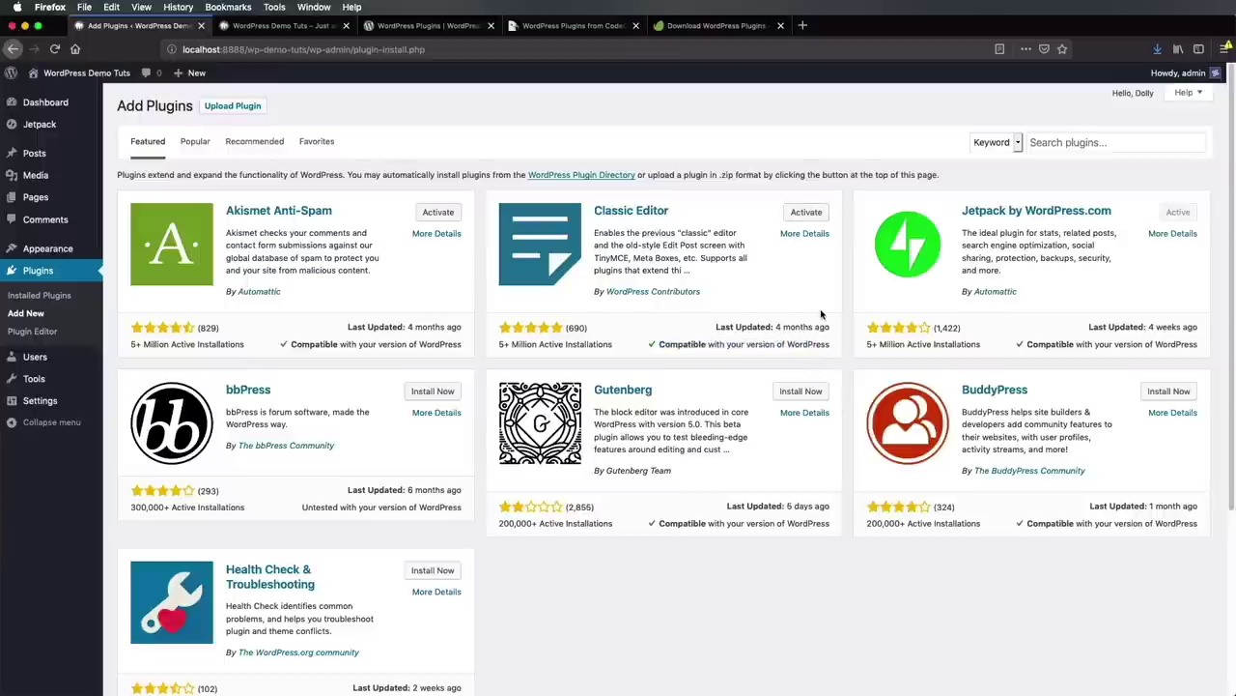
{"action": "scroll", "coordinate": [821, 314], "scroll_direction": "down", "scroll_amount": 4}
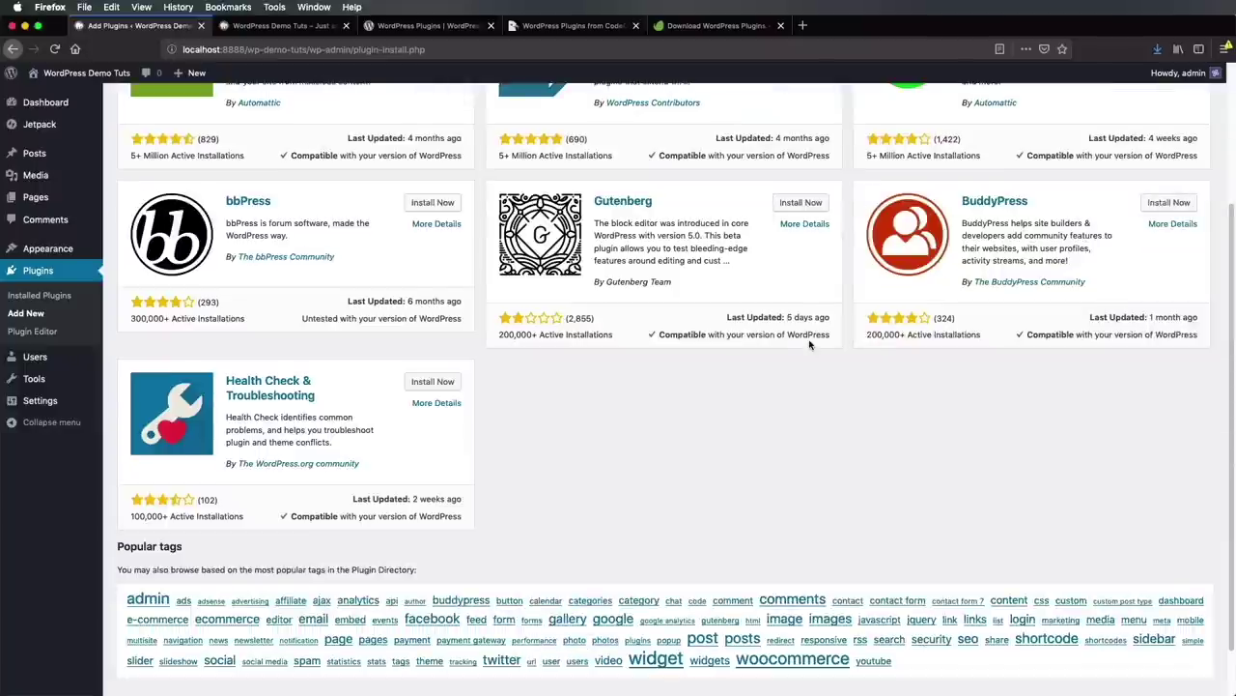
{"action": "scroll", "coordinate": [816, 340], "scroll_direction": "up", "scroll_amount": 1}
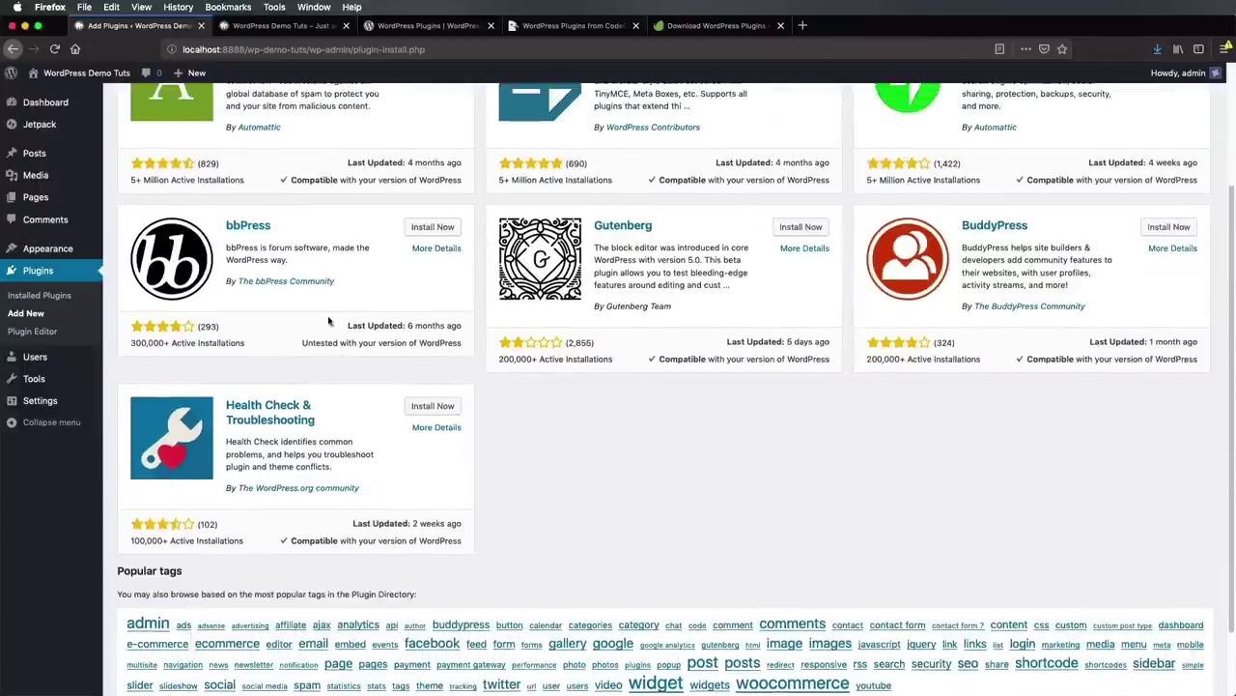
{"action": "left_click", "coordinate": [383, 344]}
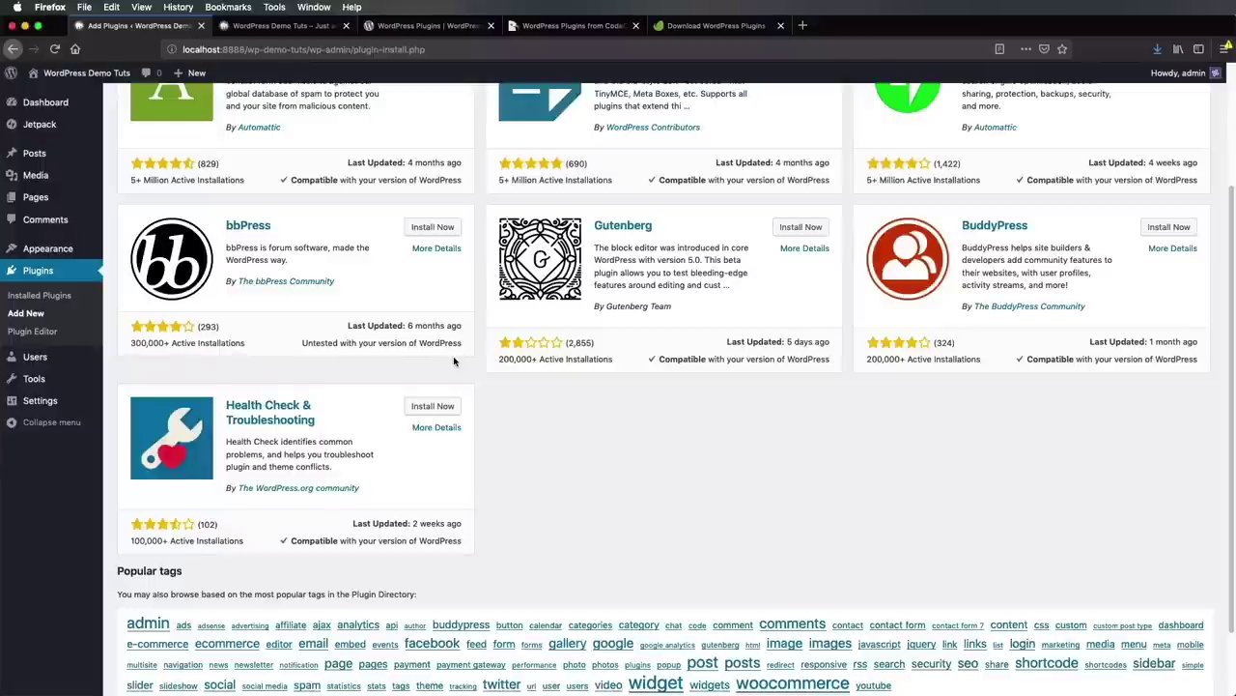
{"action": "scroll", "coordinate": [688, 465], "scroll_direction": "up", "scroll_amount": 3}
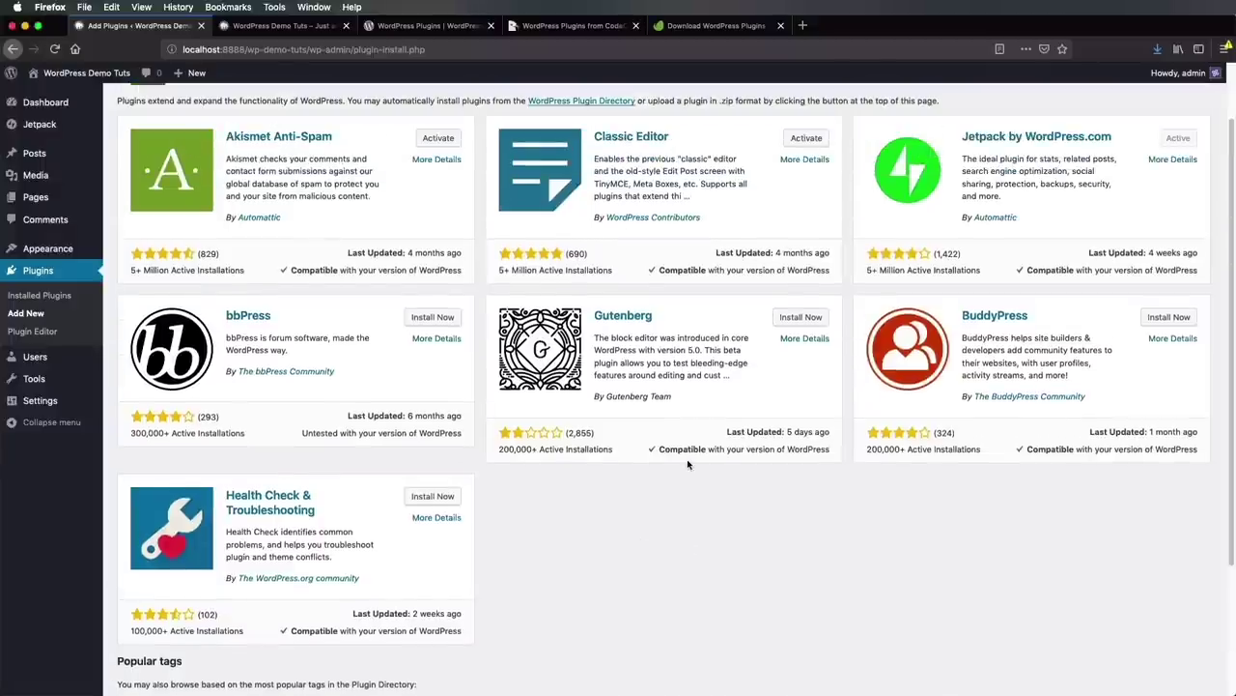
{"action": "scroll", "coordinate": [666, 482], "scroll_direction": "up", "scroll_amount": 2}
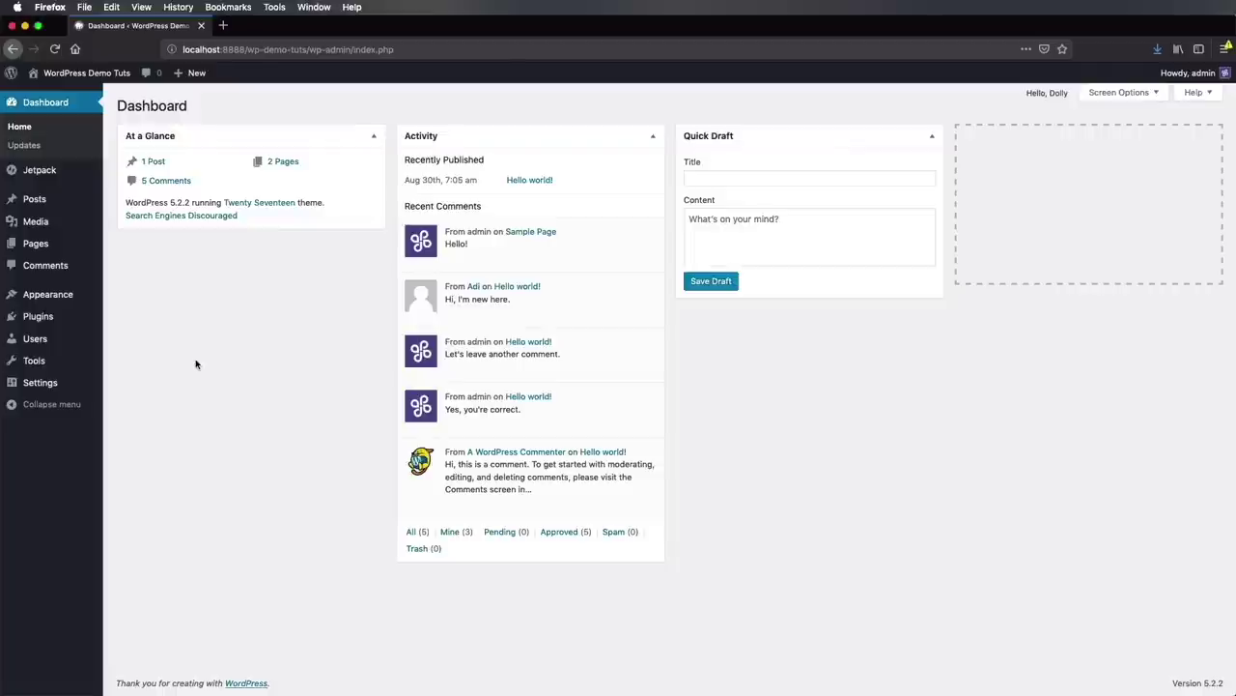
- Open All Users, showing only the admin Administrator account
{"action": "left_click", "coordinate": [41, 342]}
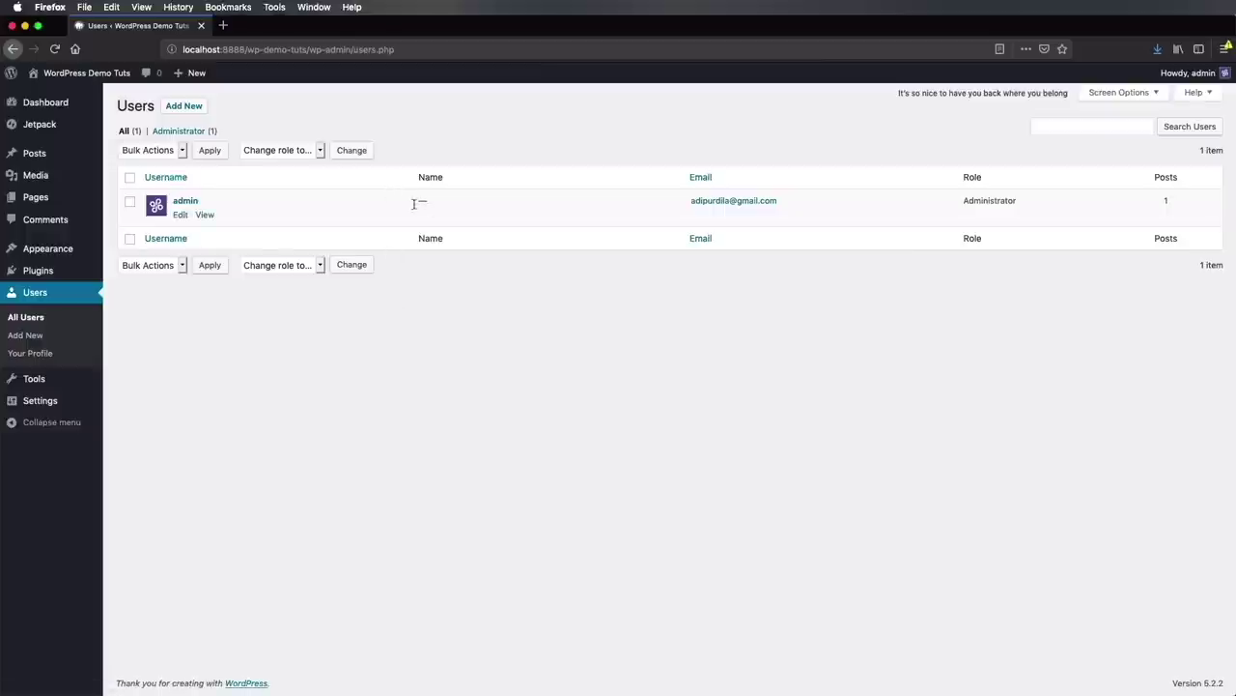
- Open the admin account's profile and scroll through it to the First Name field
{"action": "left_click", "coordinate": [179, 214]}
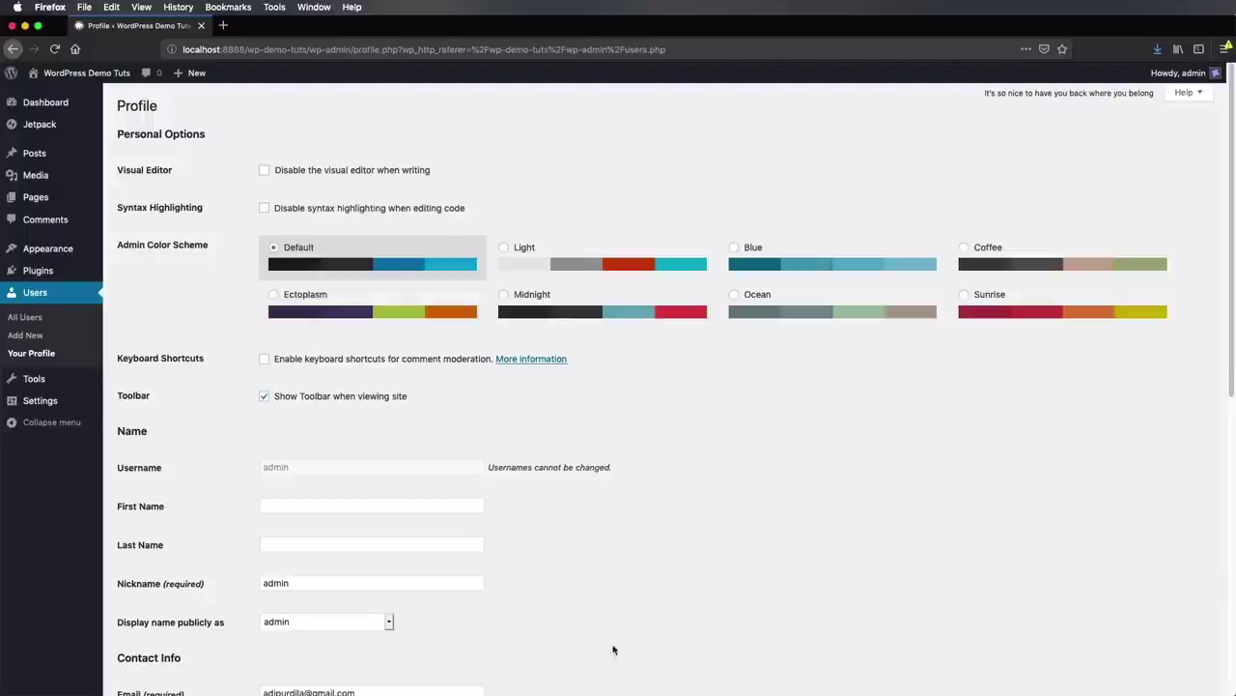
{"action": "scroll", "coordinate": [342, 538], "scroll_direction": "down", "scroll_amount": 9}
{"action": "scroll", "coordinate": [341, 537], "scroll_direction": "up", "scroll_amount": 8}
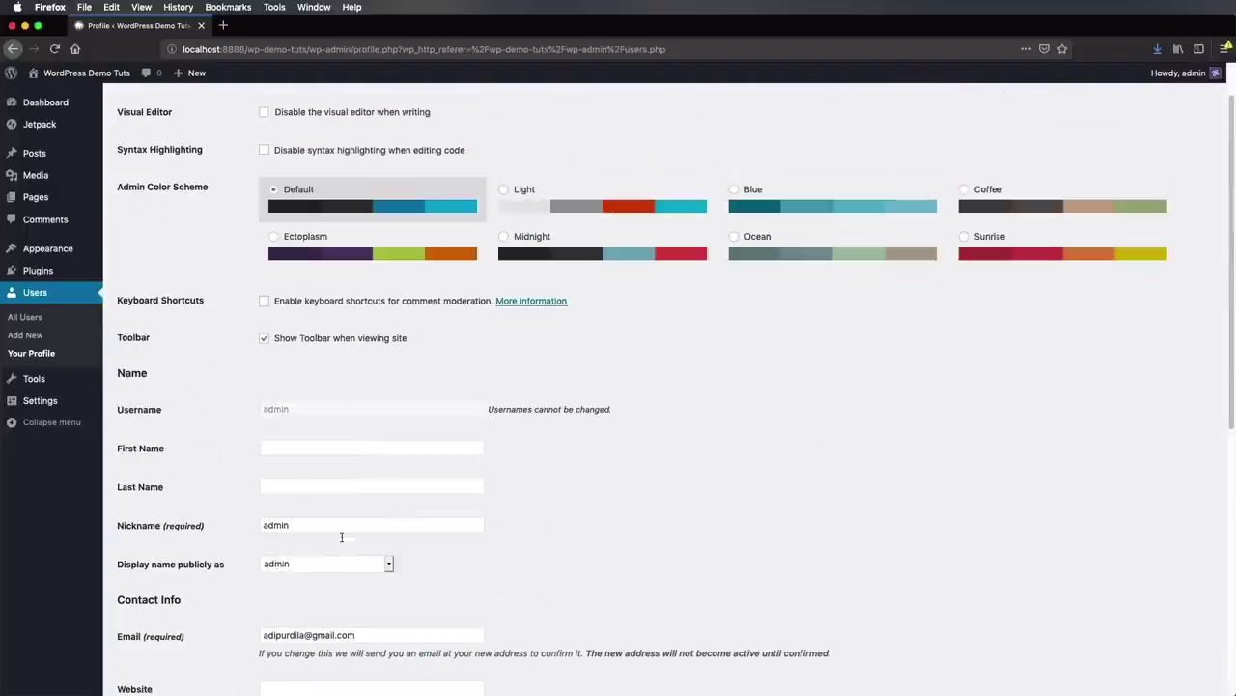
{"action": "scroll", "coordinate": [341, 537], "scroll_direction": "up", "scroll_amount": 1}
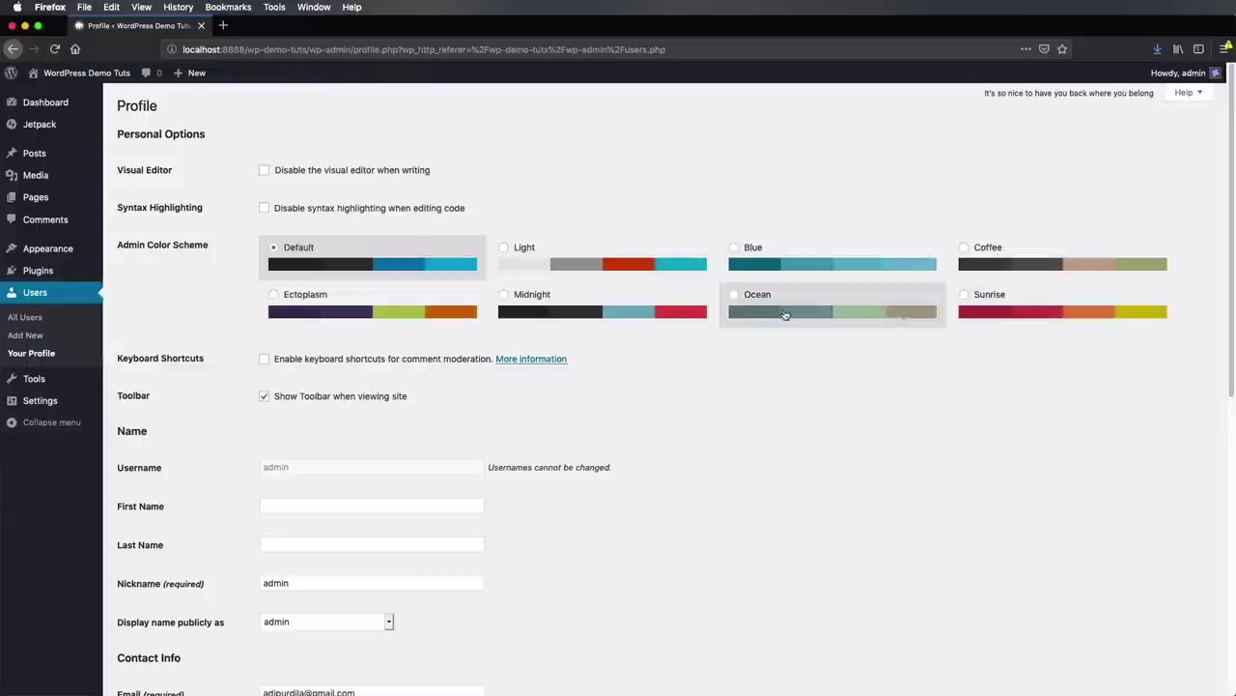
{"action": "scroll", "coordinate": [428, 312], "scroll_direction": "down", "scroll_amount": 3}
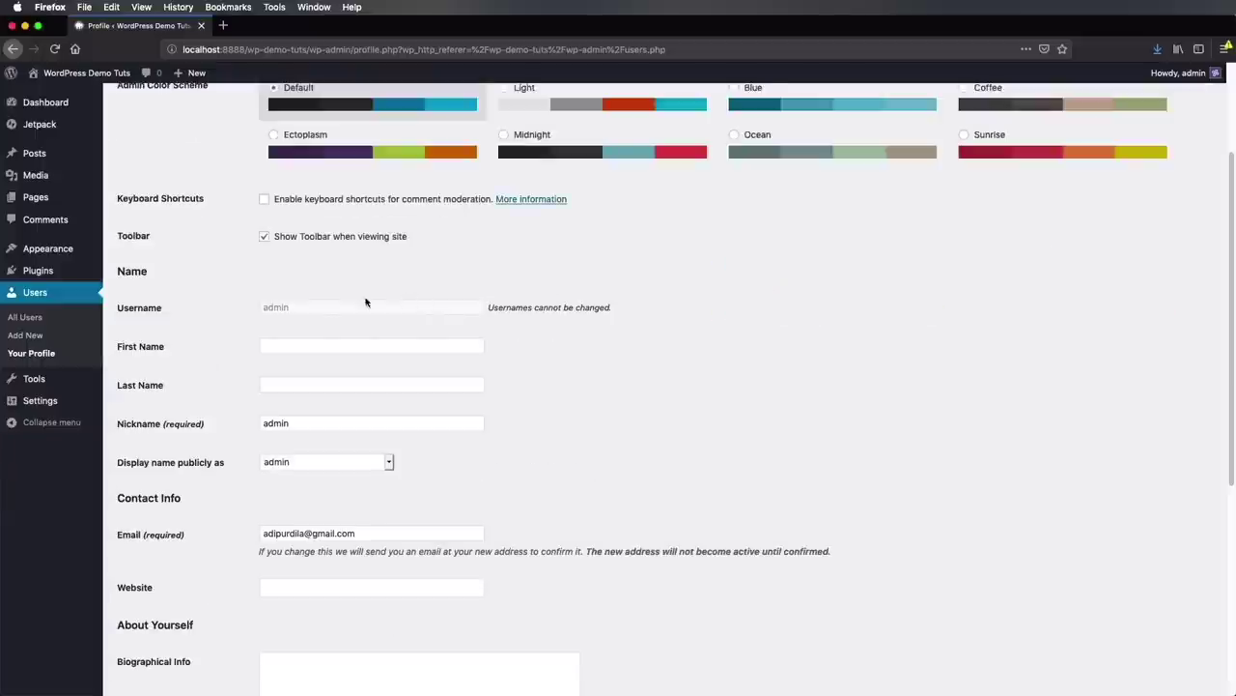
{"action": "left_click", "coordinate": [290, 346]}
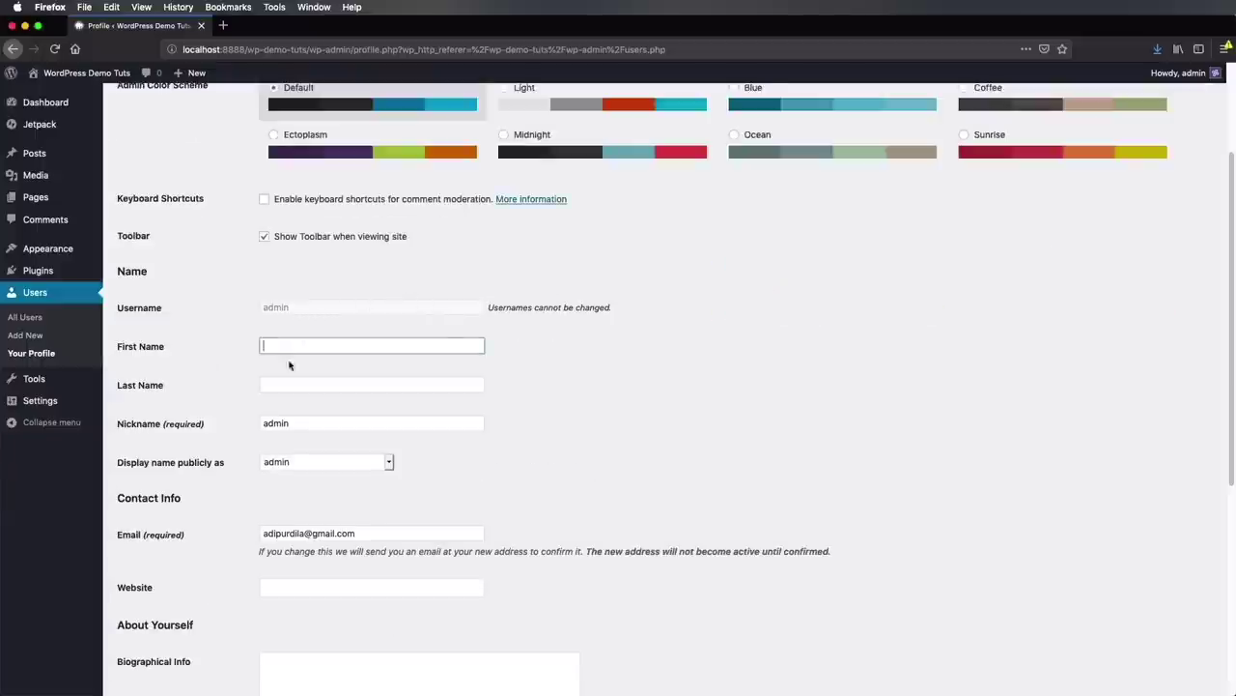
- Check the empty Biographical Info box, then go to Users > Add New
{"action": "scroll", "coordinate": [345, 423], "scroll_direction": "down", "scroll_amount": 2}
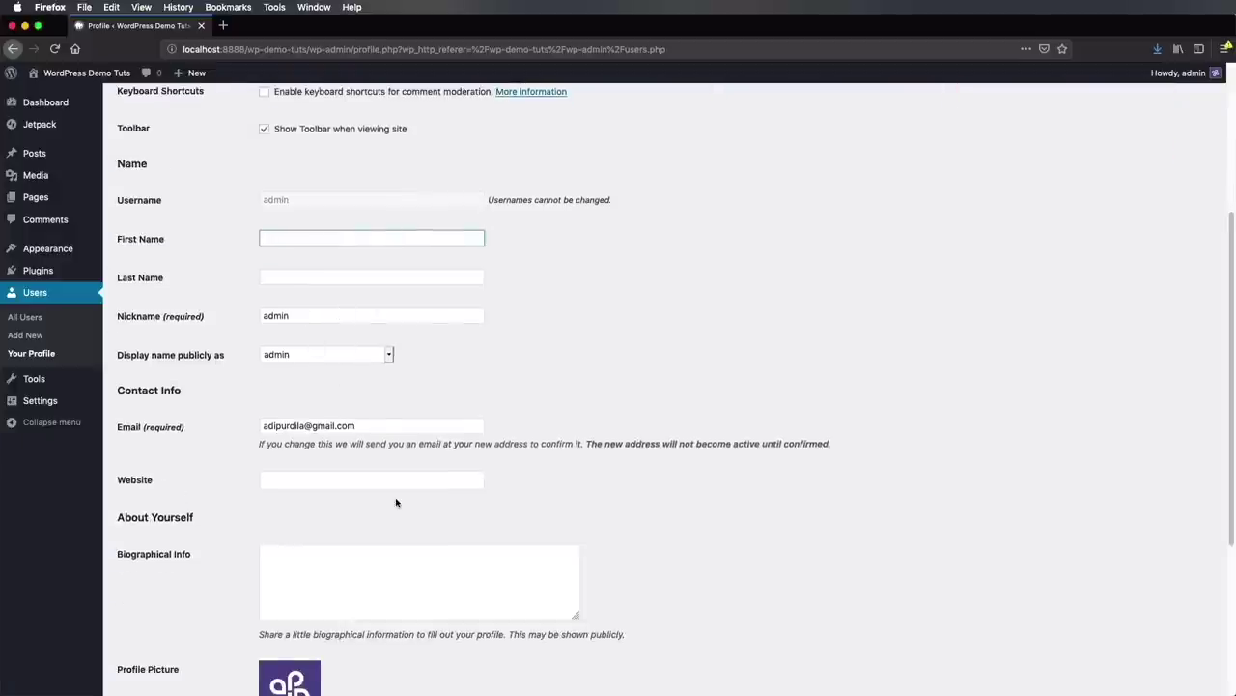
{"action": "scroll", "coordinate": [395, 503], "scroll_direction": "down", "scroll_amount": 1}
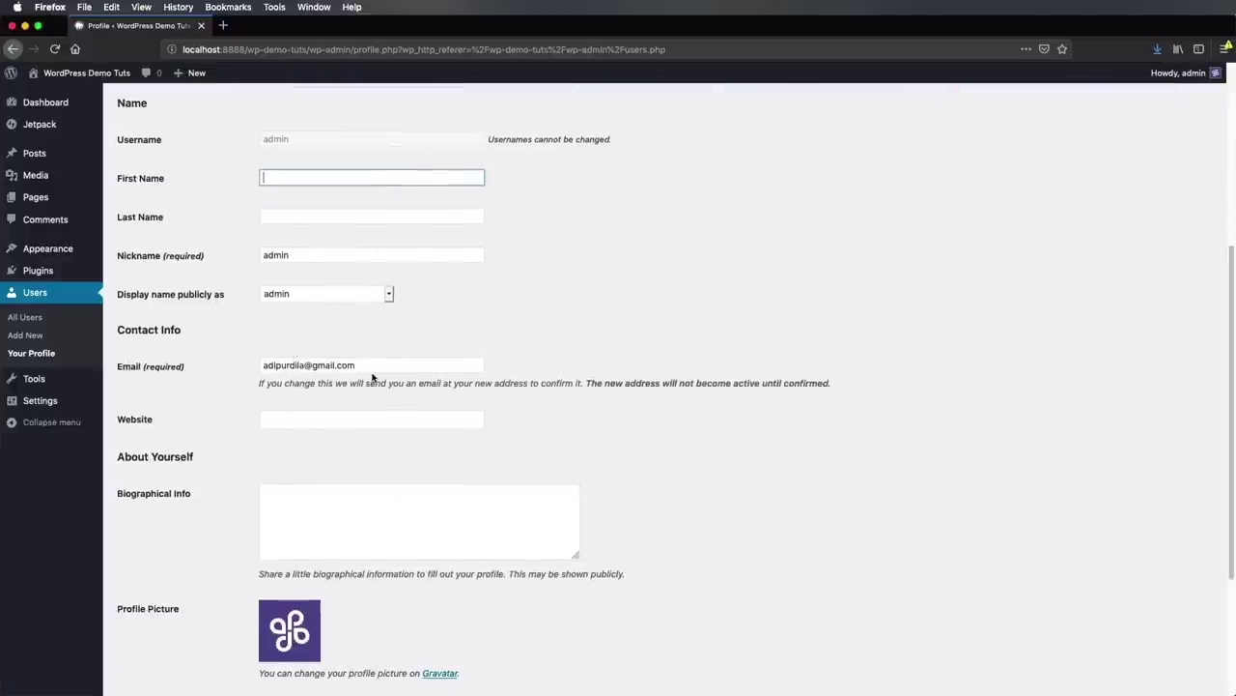
{"action": "scroll", "coordinate": [386, 469], "scroll_direction": "down", "scroll_amount": 2}
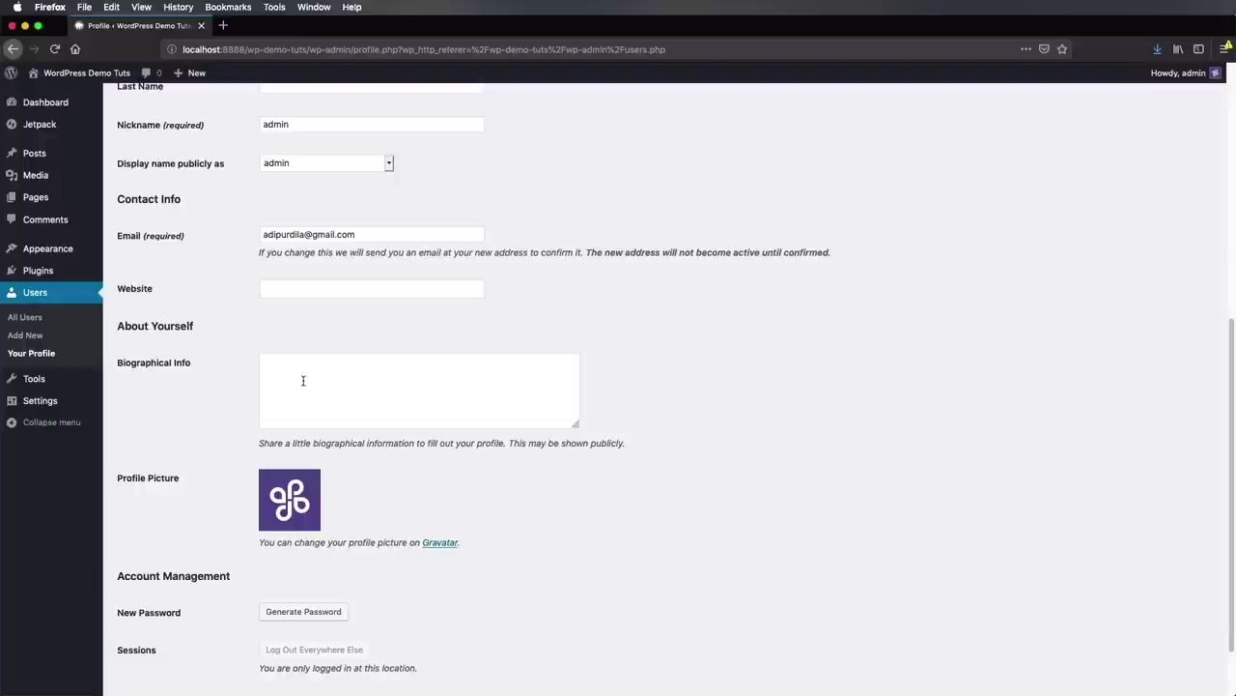
{"action": "left_click", "coordinate": [305, 378]}
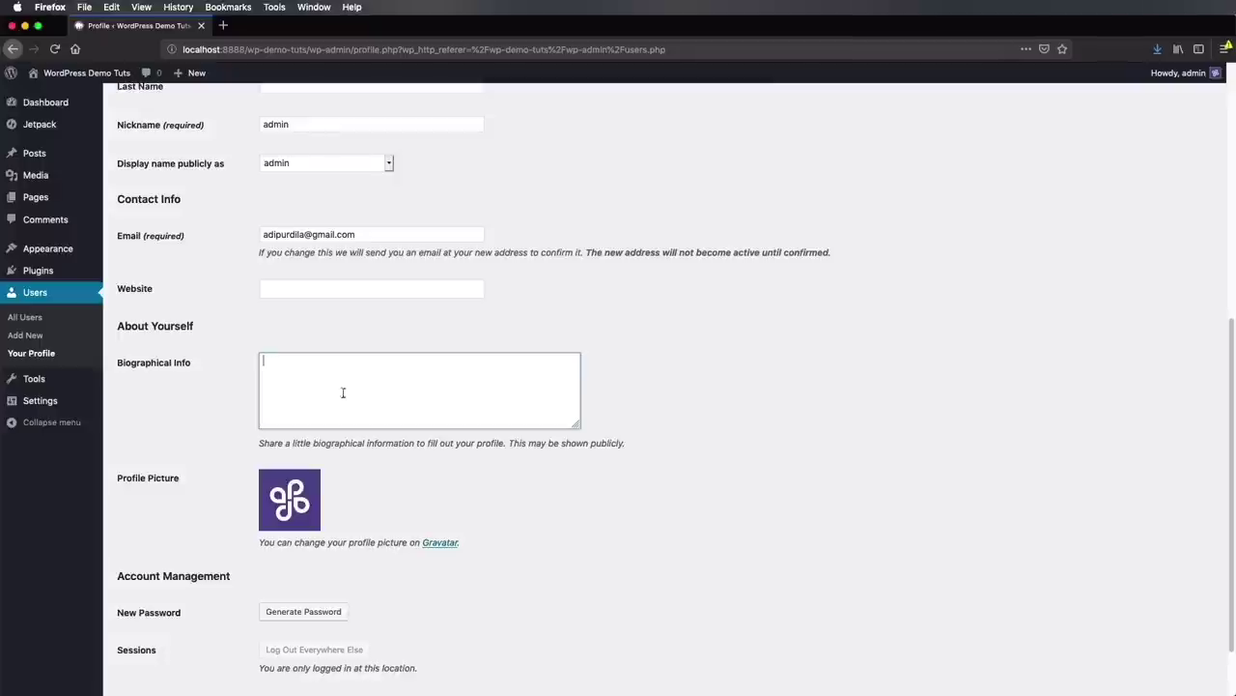
{"action": "scroll", "coordinate": [390, 500], "scroll_direction": "down", "scroll_amount": 2}
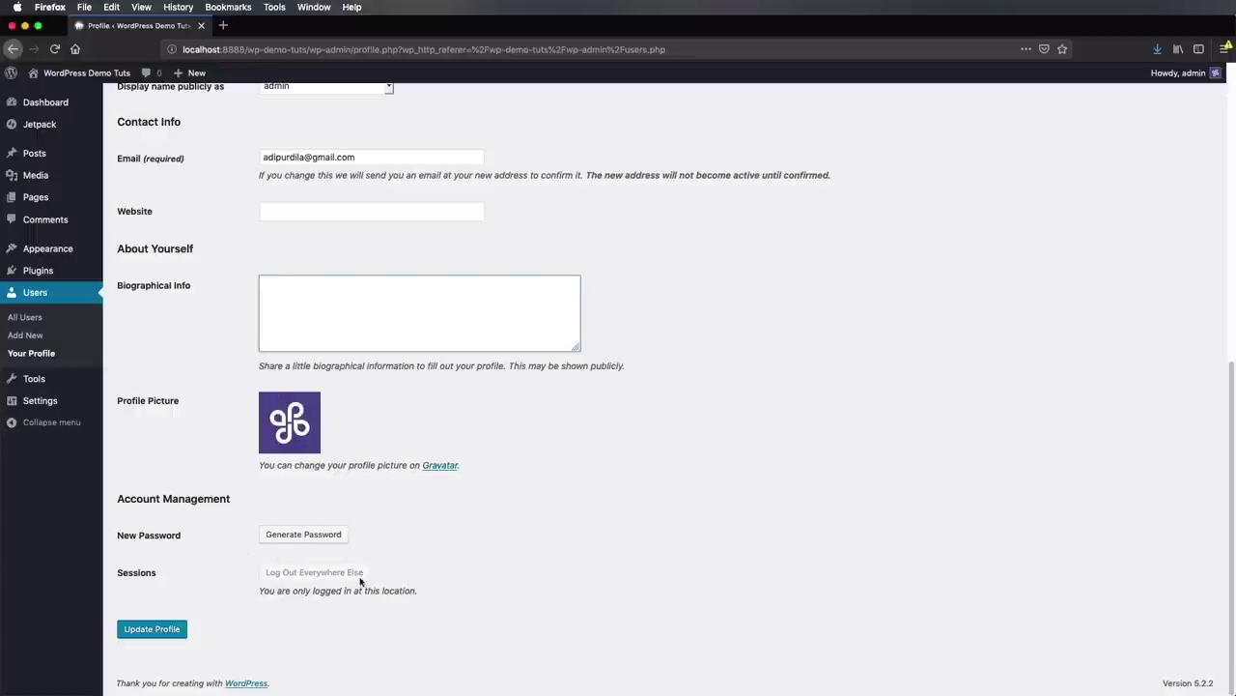
{"action": "scroll", "coordinate": [318, 578], "scroll_direction": "up", "scroll_amount": 10}
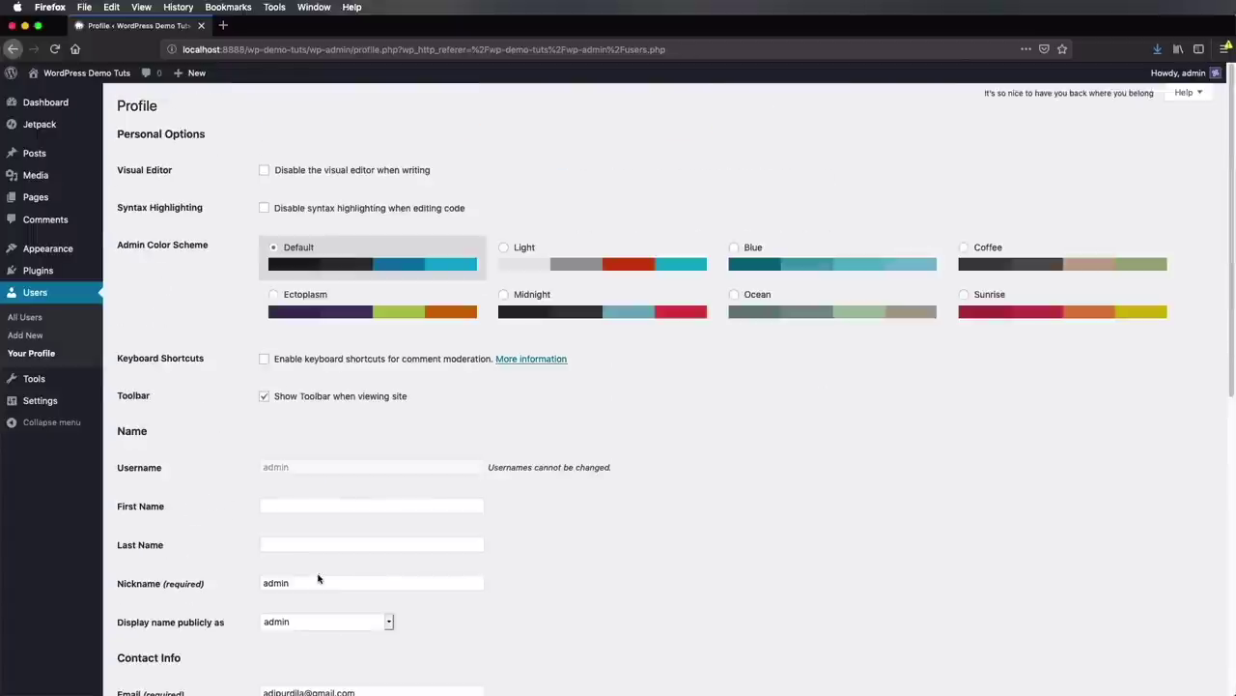
{"action": "left_click", "coordinate": [39, 338]}
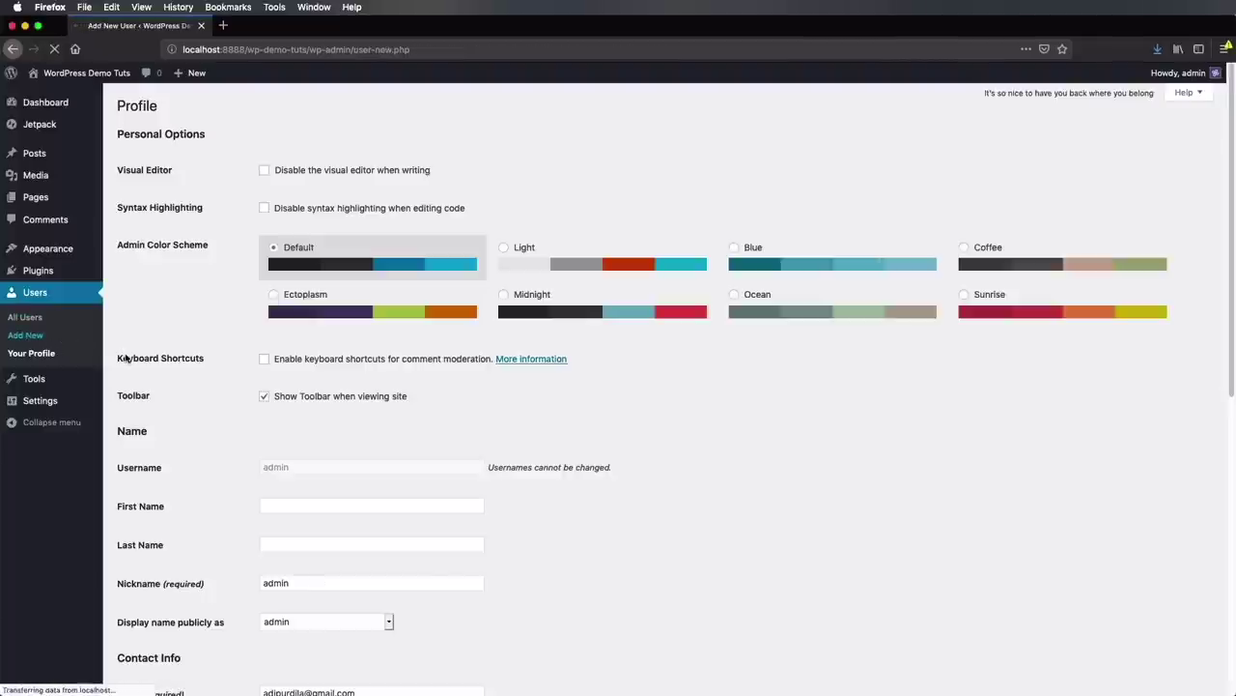
- Fill in the new user's username, e-mail address, first and last name, and website
{"action": "left_click", "coordinate": [279, 161]}
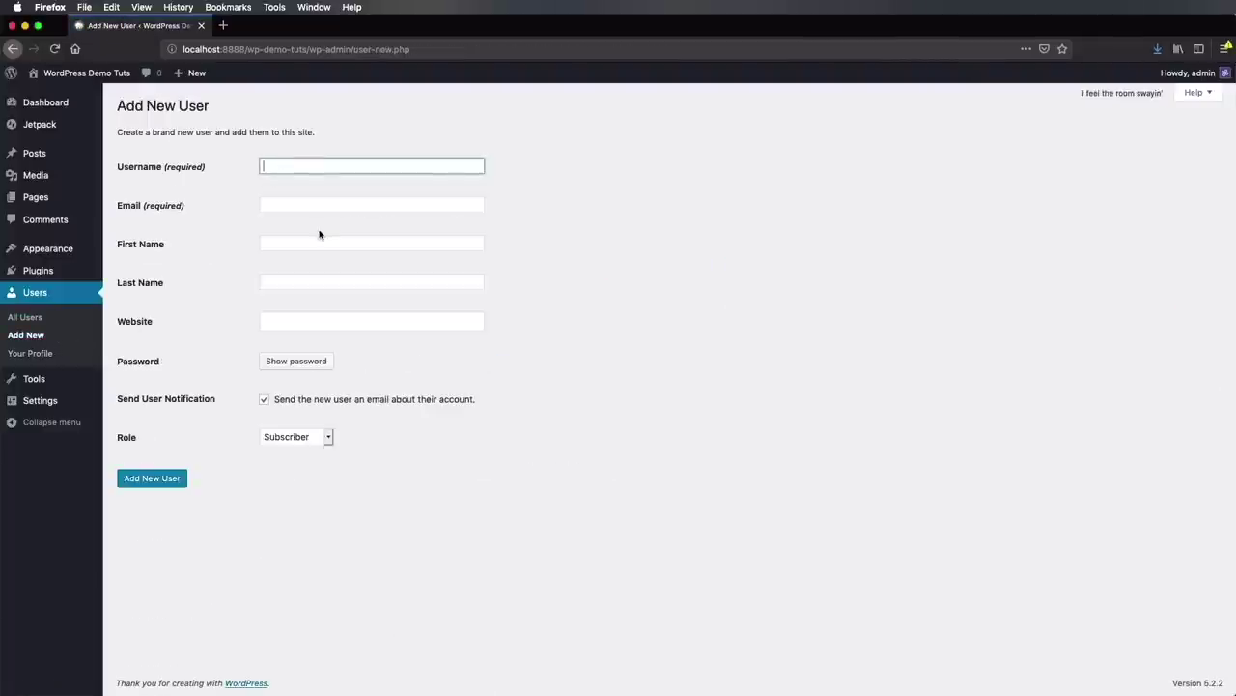
{"action": "type", "text": "aditest"}
{"action": "left_click", "coordinate": [372, 204]}
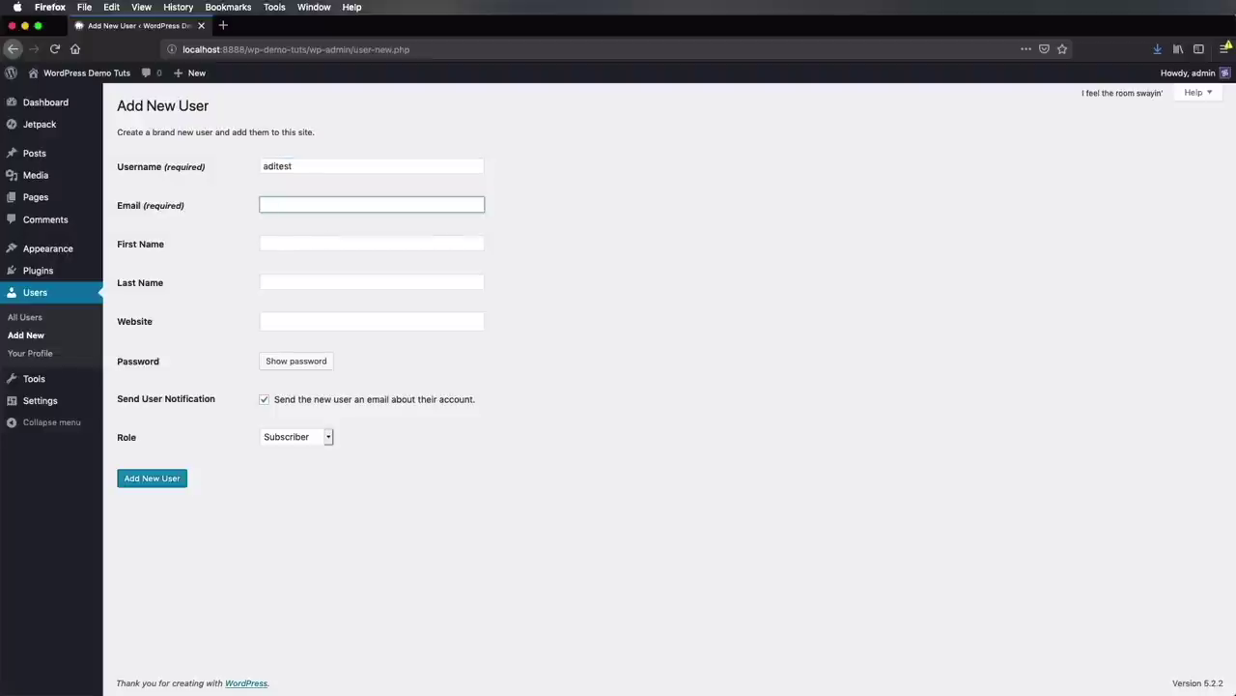
{"action": "left_click", "coordinate": [372, 242]}
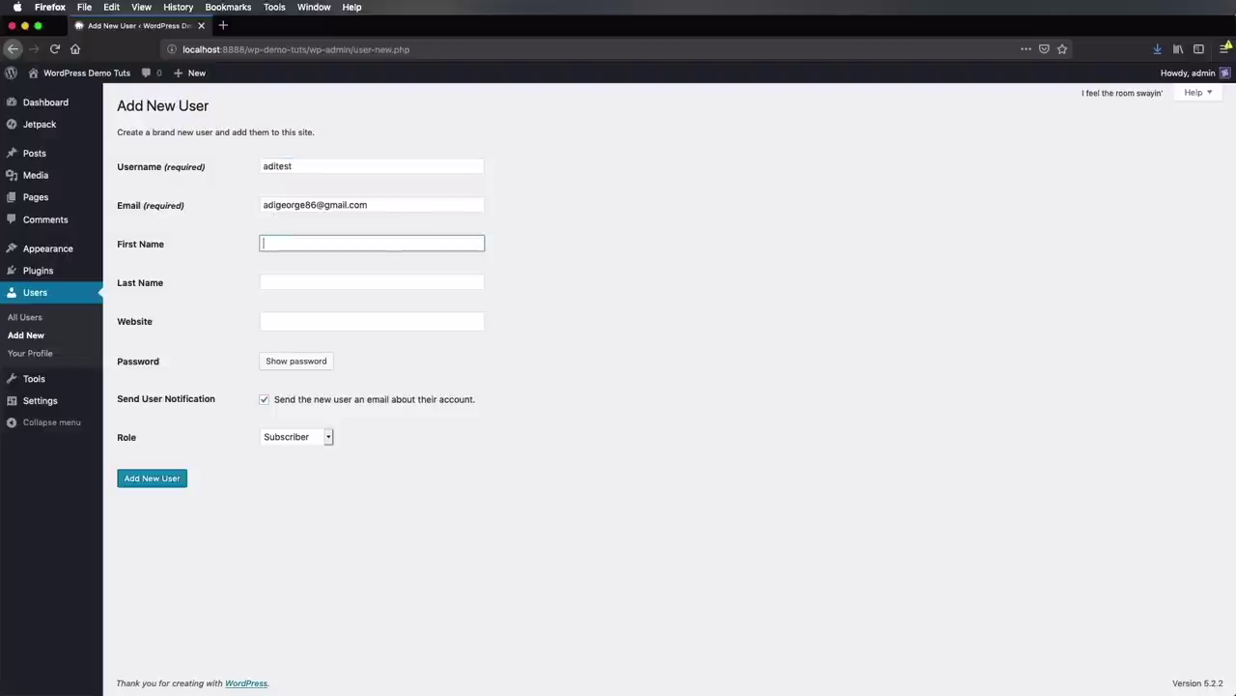
{"action": "key", "text": "Tab"}
{"action": "key", "text": "Tab"}
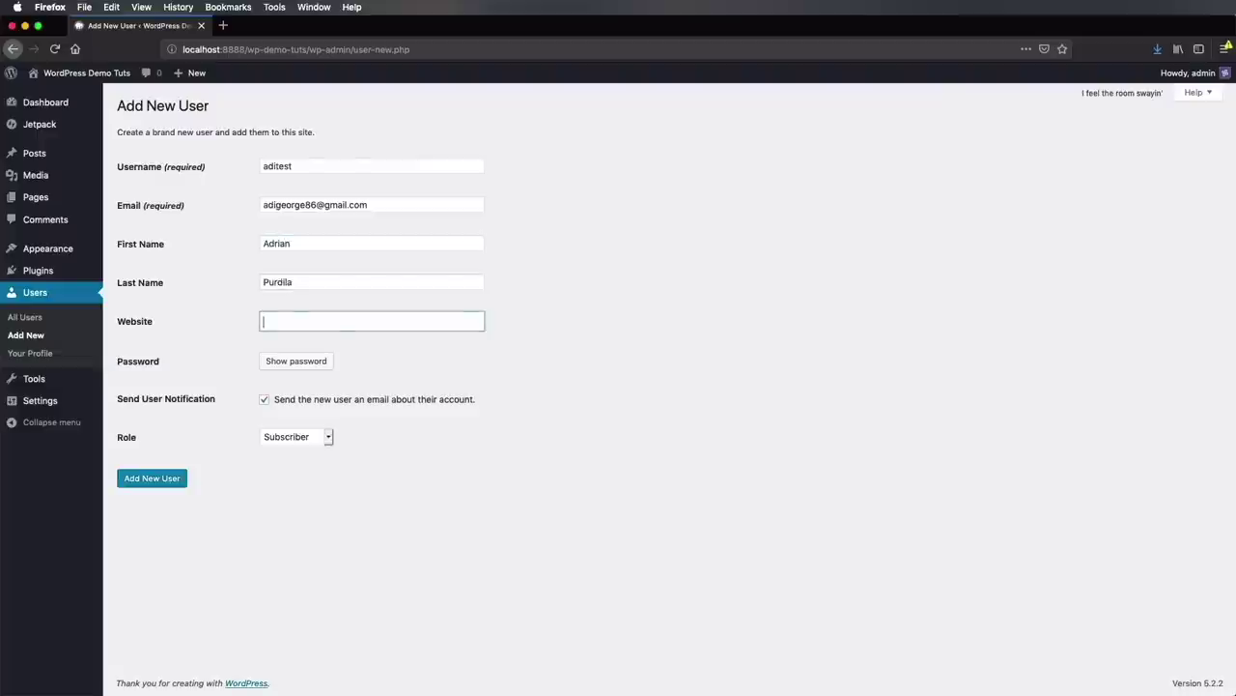
{"action": "type", "text": "www.adipurdila.design"}
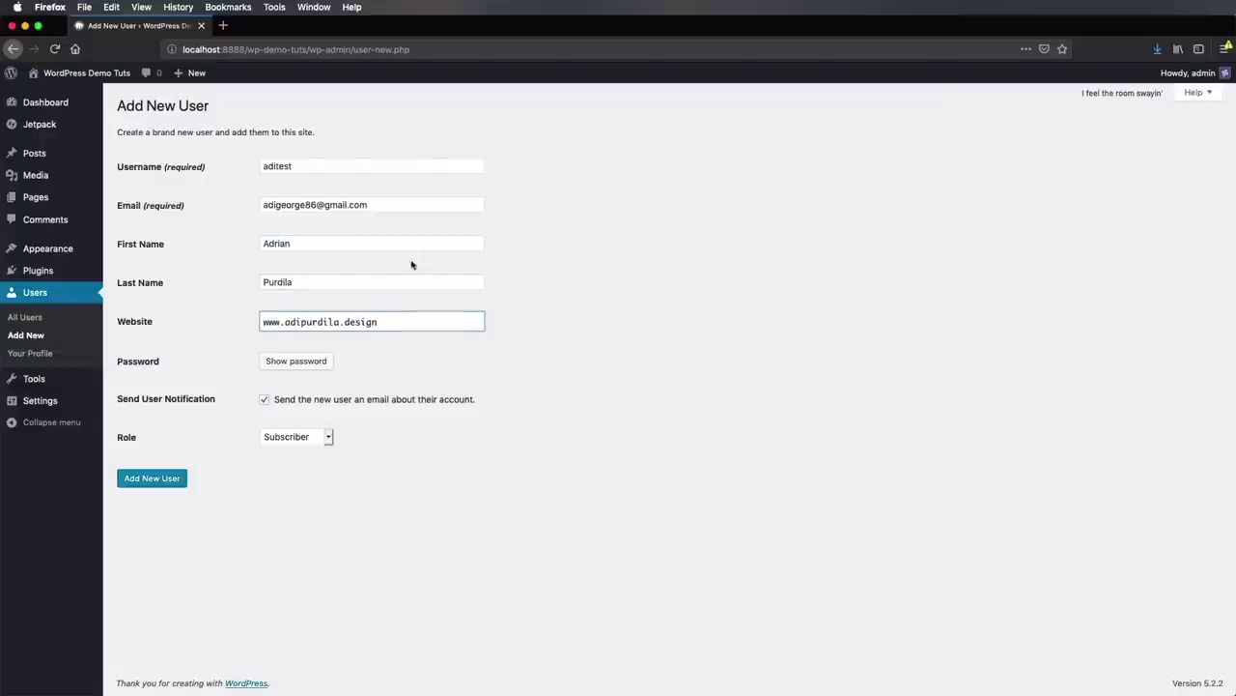
- Set a weak password, confirm it, skip the notification e-mail, choose Contributor, and add the user
{"action": "key", "text": "Tab"}
{"action": "key", "text": "Return"}
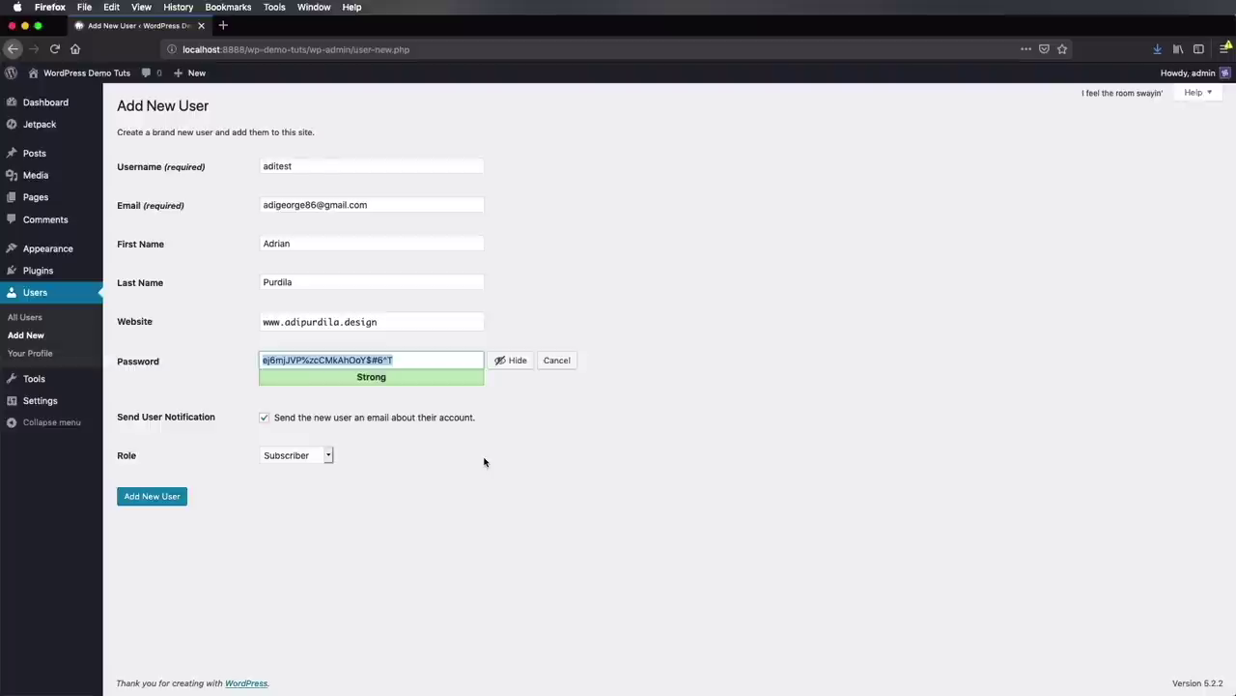
{"action": "type", "text": "password"}
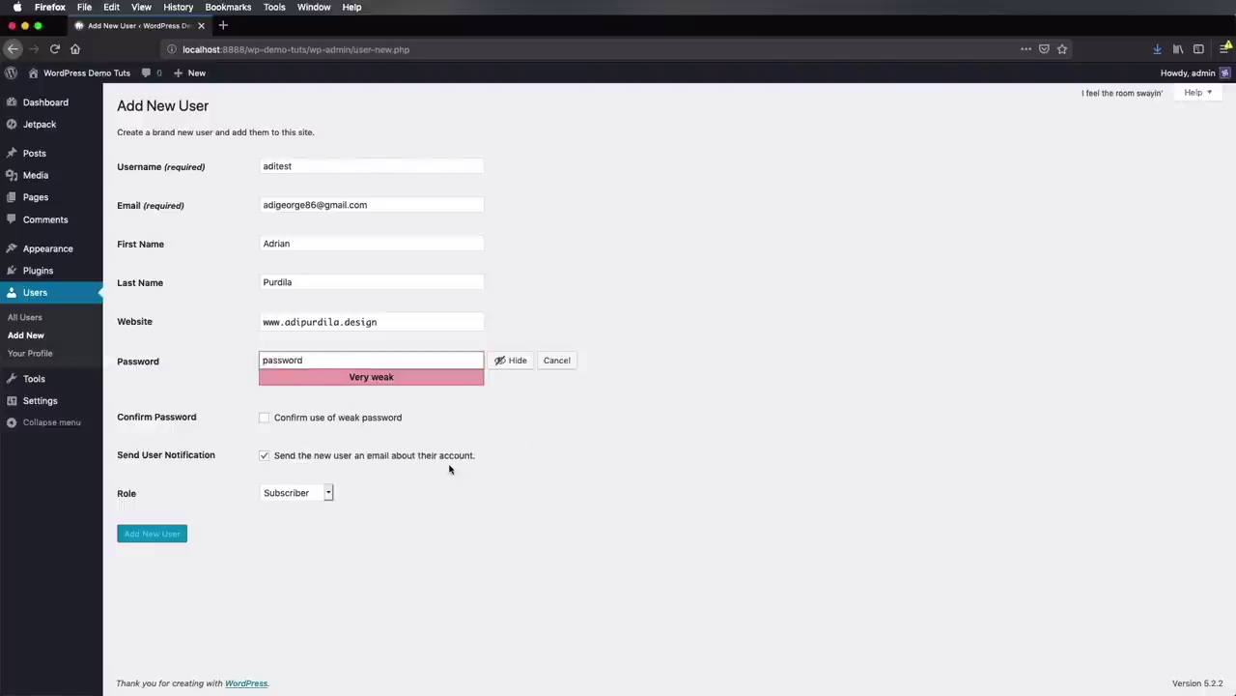
{"action": "left_click", "coordinate": [296, 418]}
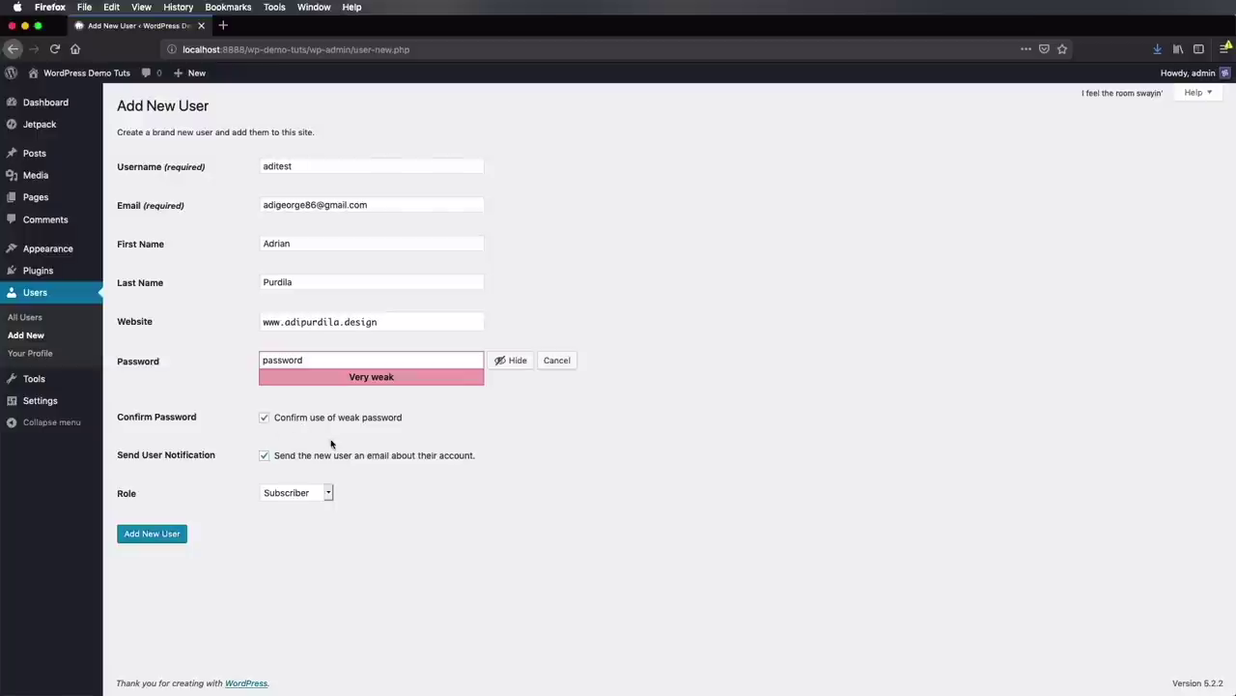
{"action": "left_click", "coordinate": [400, 457]}
{"action": "left_click", "coordinate": [315, 499]}
{"action": "left_click", "coordinate": [383, 500]}
{"action": "left_click", "coordinate": [310, 495]}
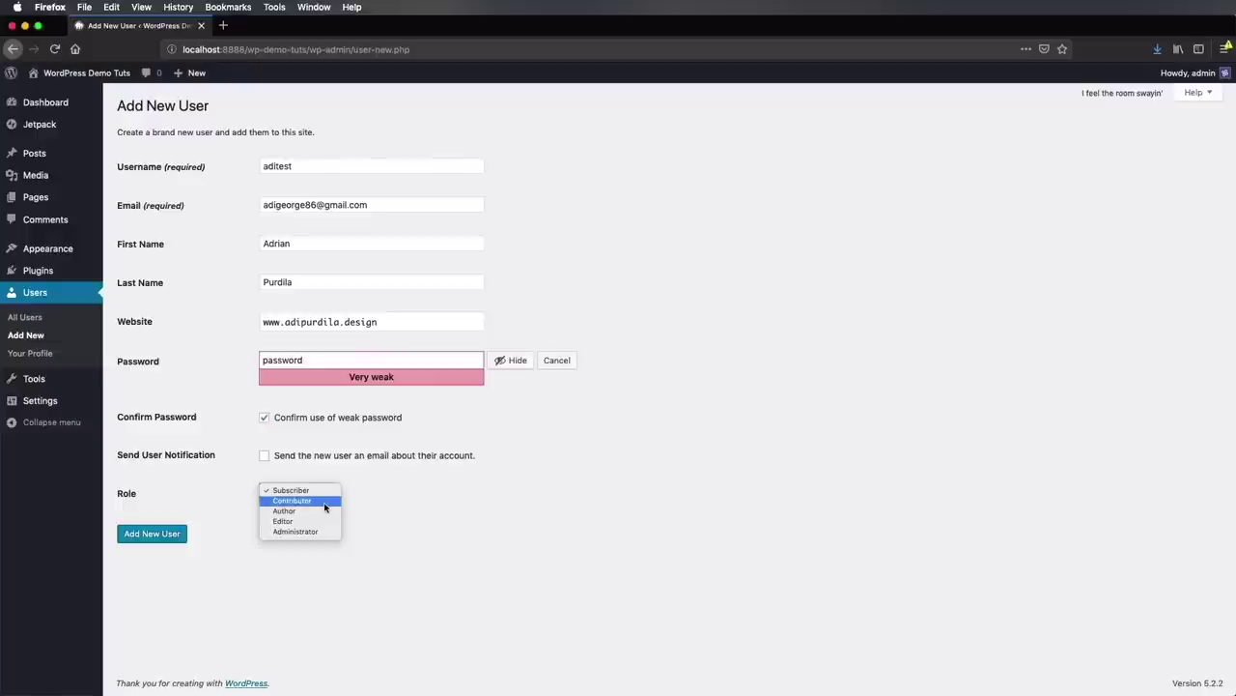
{"action": "left_click", "coordinate": [325, 506]}
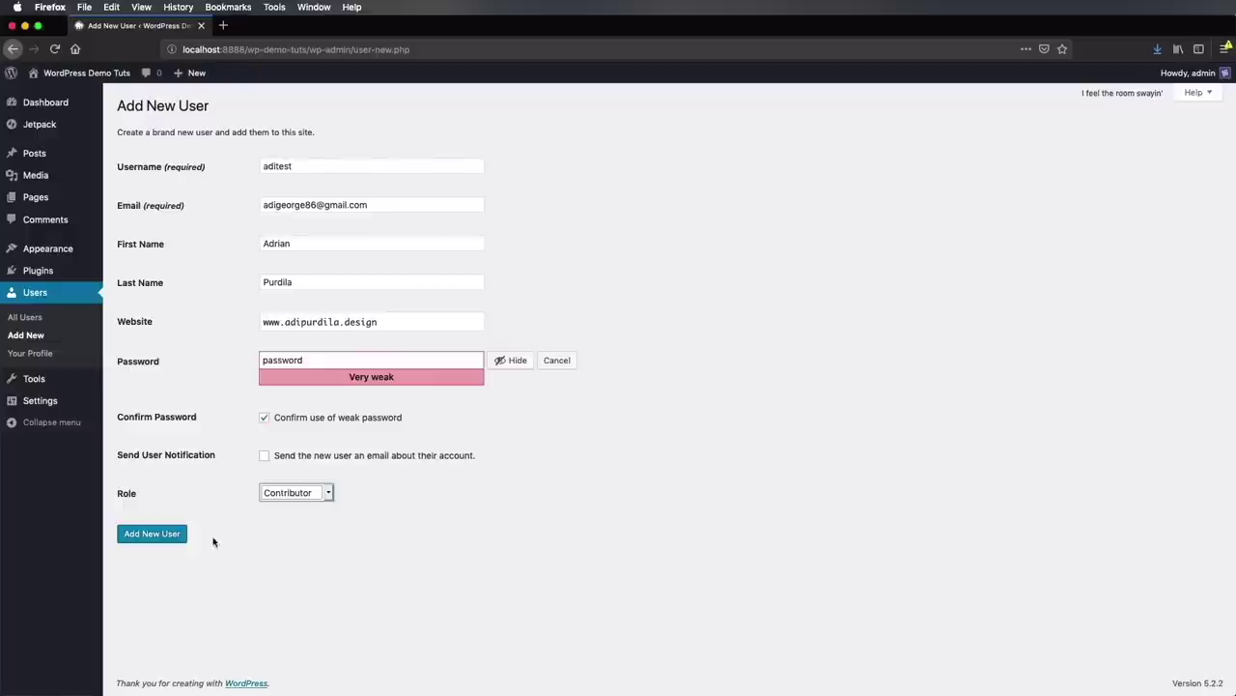
{"action": "left_click", "coordinate": [174, 533]}
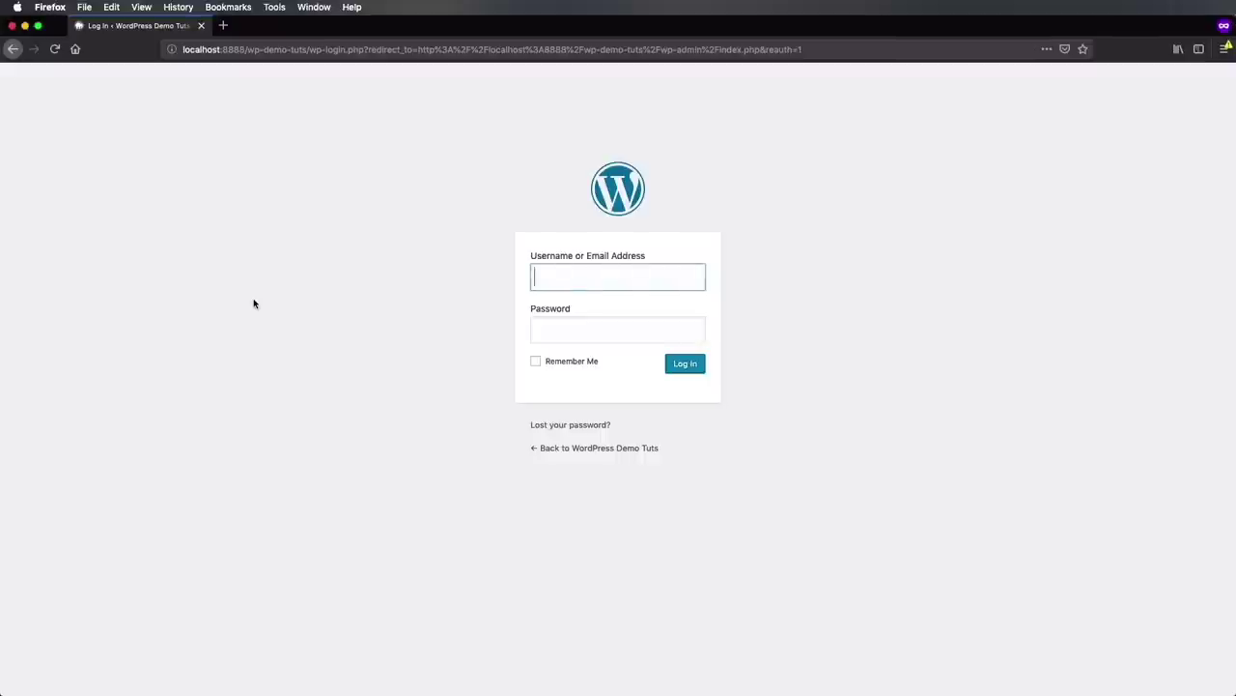
- Enter the new Contributor's username on the login screen and move to the password field
{"action": "type", "text": "aditest"}
{"action": "key", "text": "Tab"}
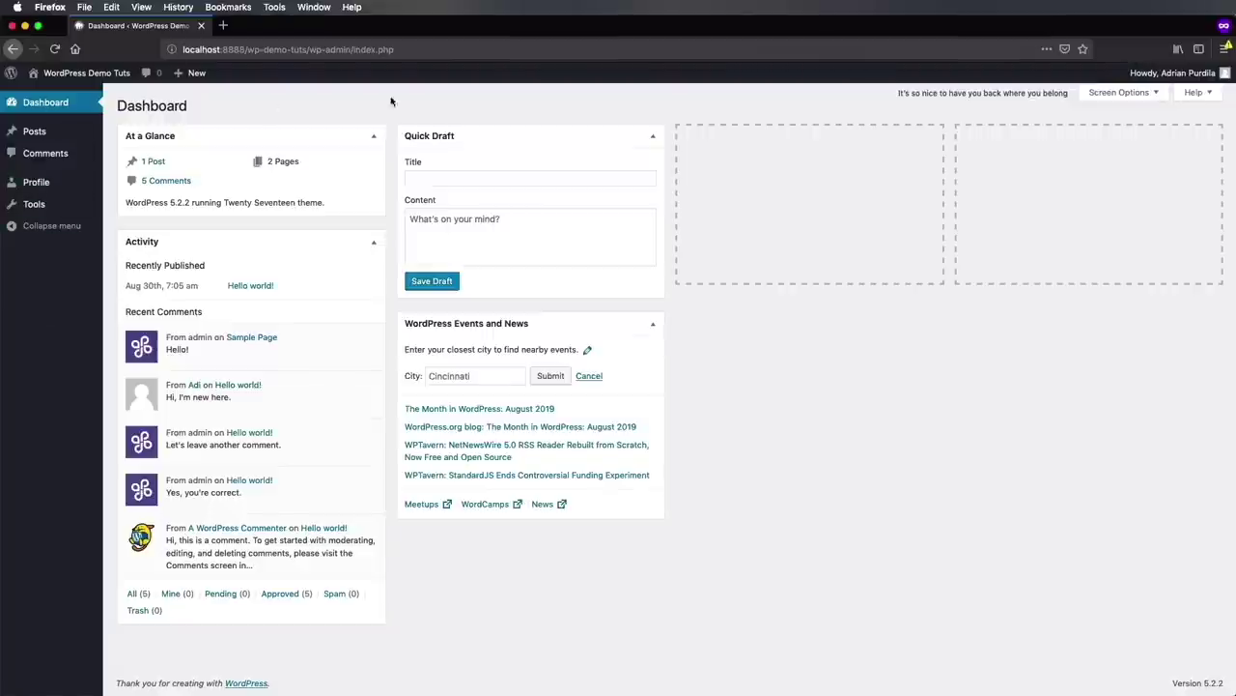
- Find the Hello post in the title-sorted Posts list and submit it for review
{"action": "left_click", "coordinate": [34, 130]}
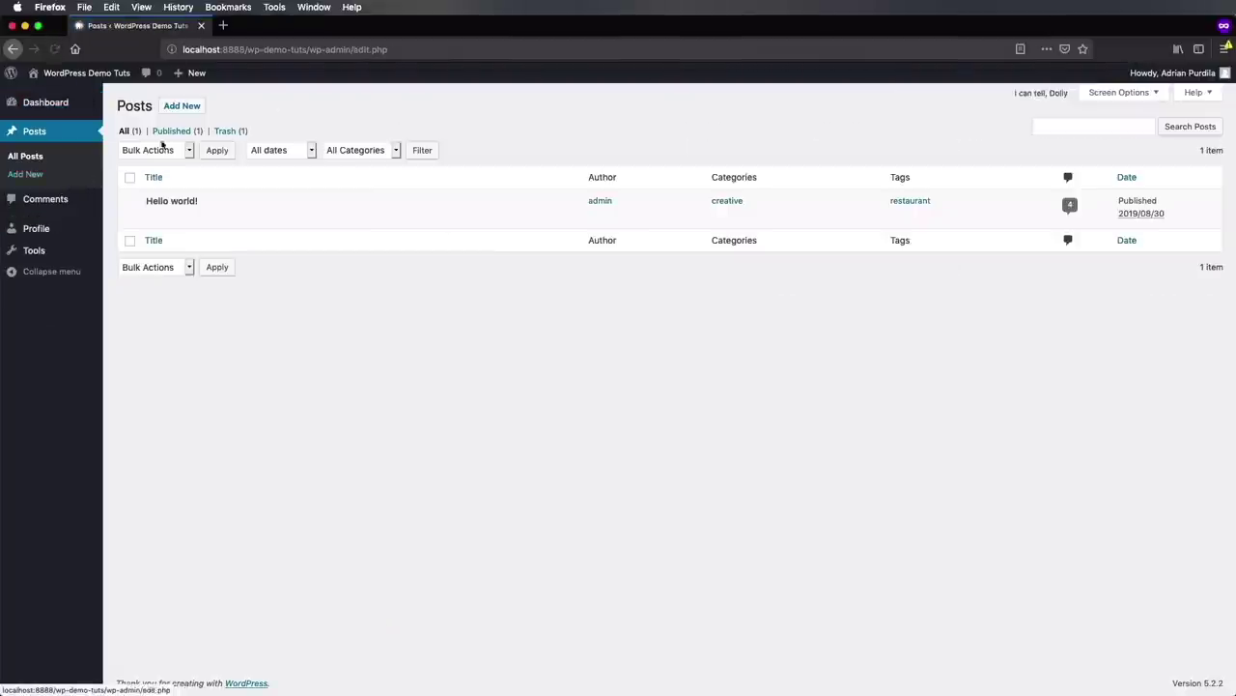
{"action": "mouse_move", "coordinate": [357, 216]}
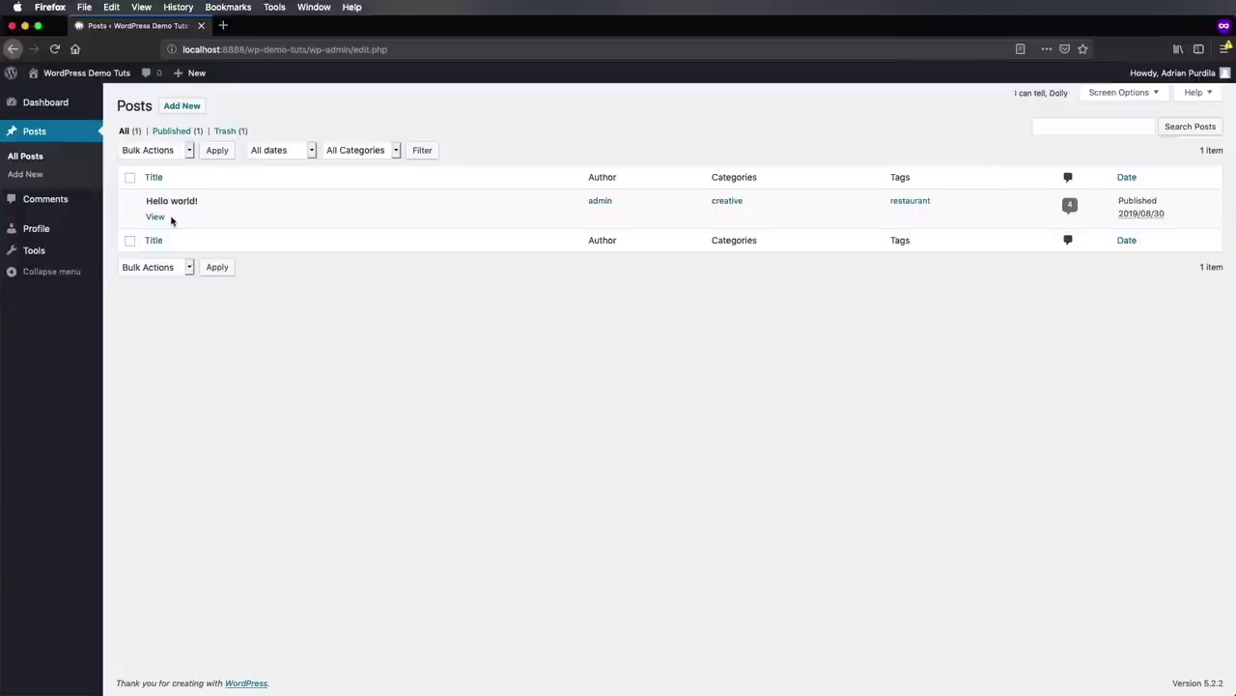
{"action": "left_click", "coordinate": [254, 182]}
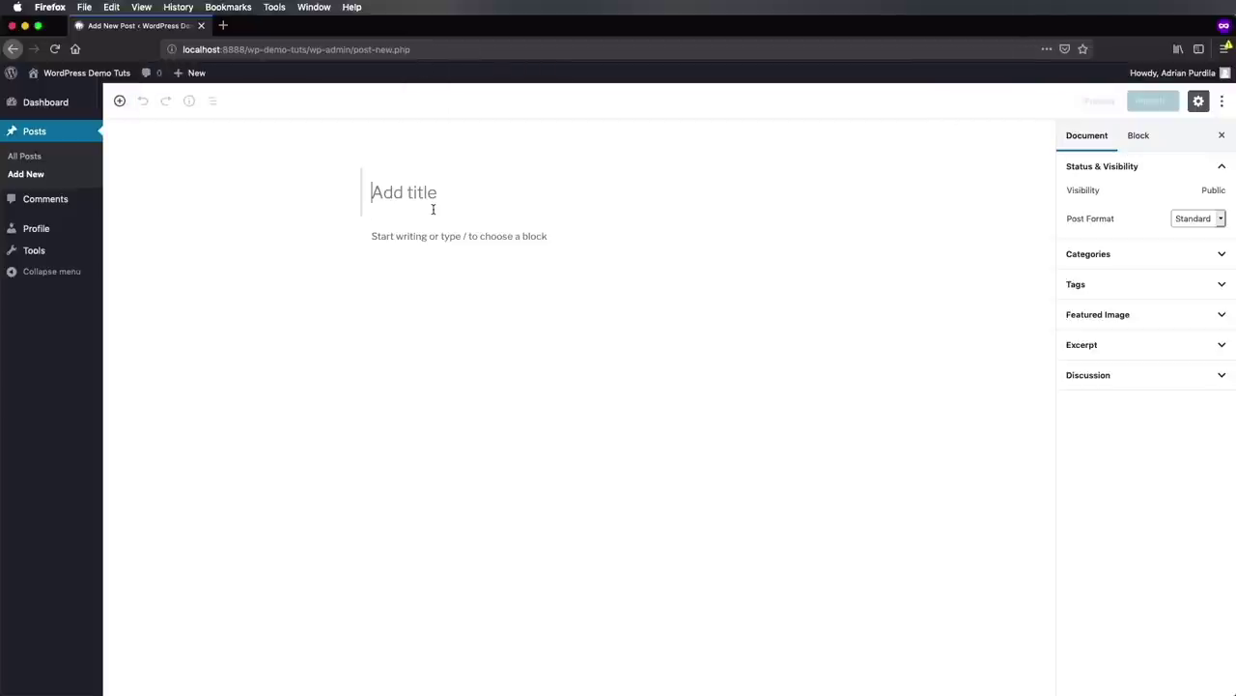
{"action": "type", "text": "Hello"}
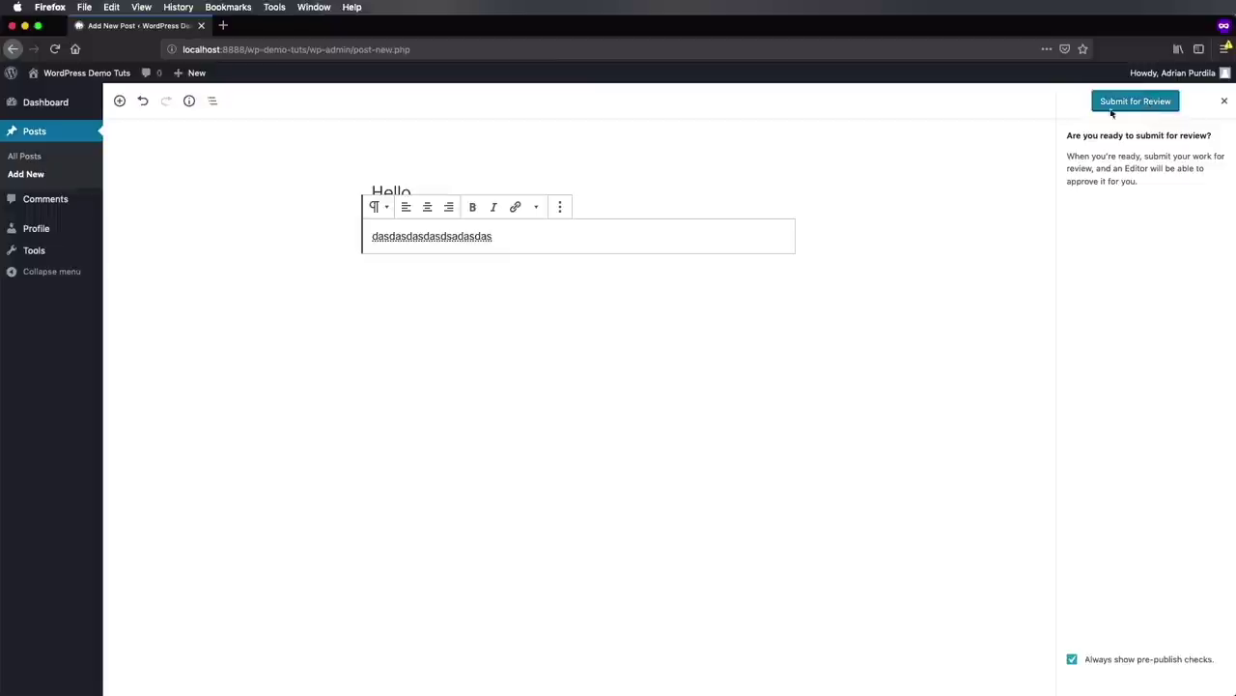
{"action": "left_click", "coordinate": [1146, 103]}
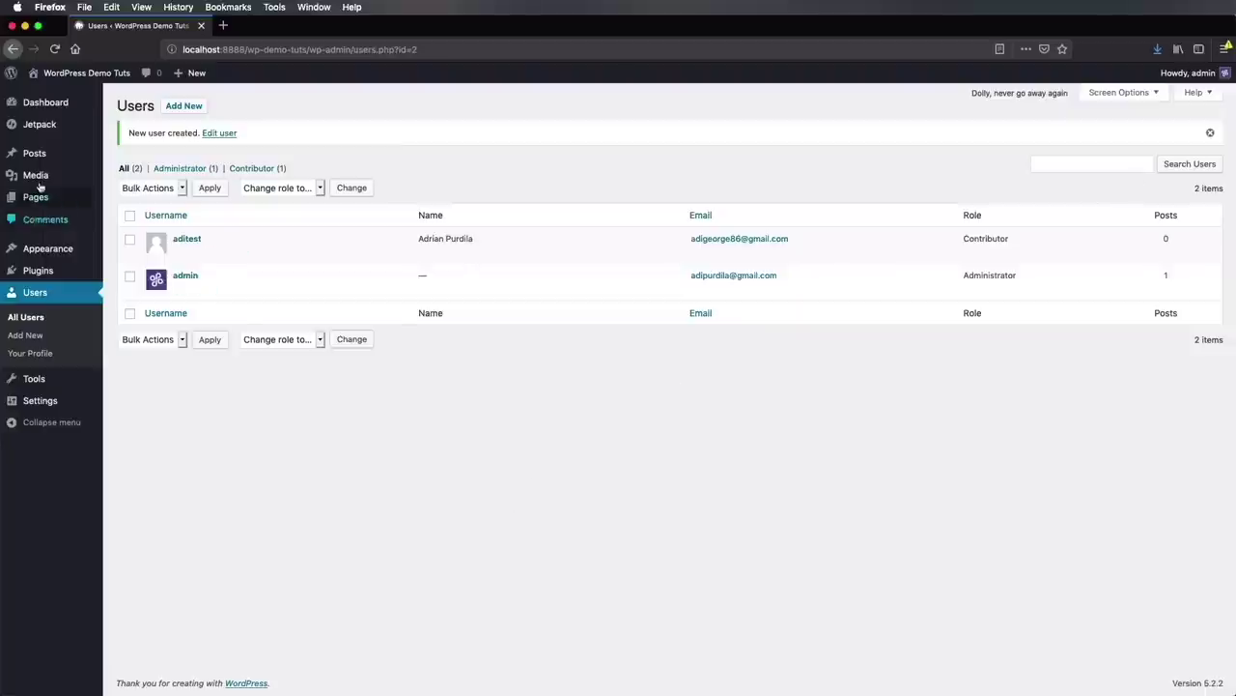
- As admin, open the pending Hello post in the editor, then return via Dashboard to Users
{"action": "left_click", "coordinate": [41, 155]}
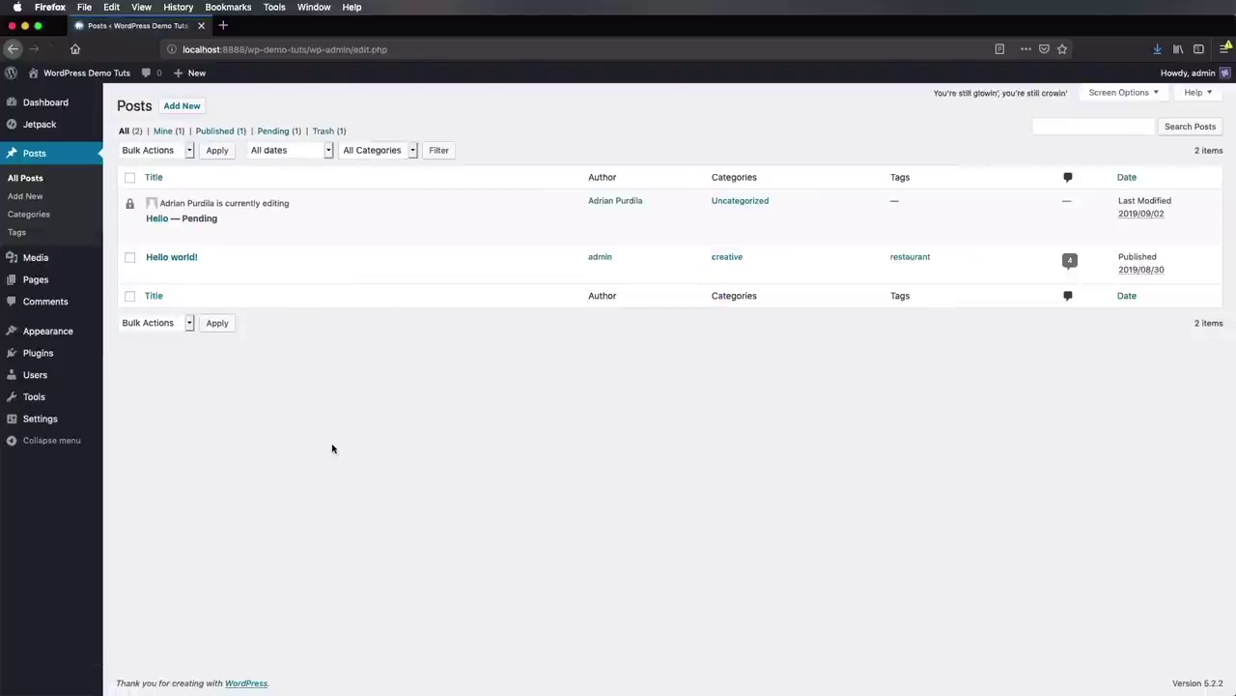
{"action": "mouse_move", "coordinate": [193, 227]}
{"action": "left_click", "coordinate": [162, 218]}
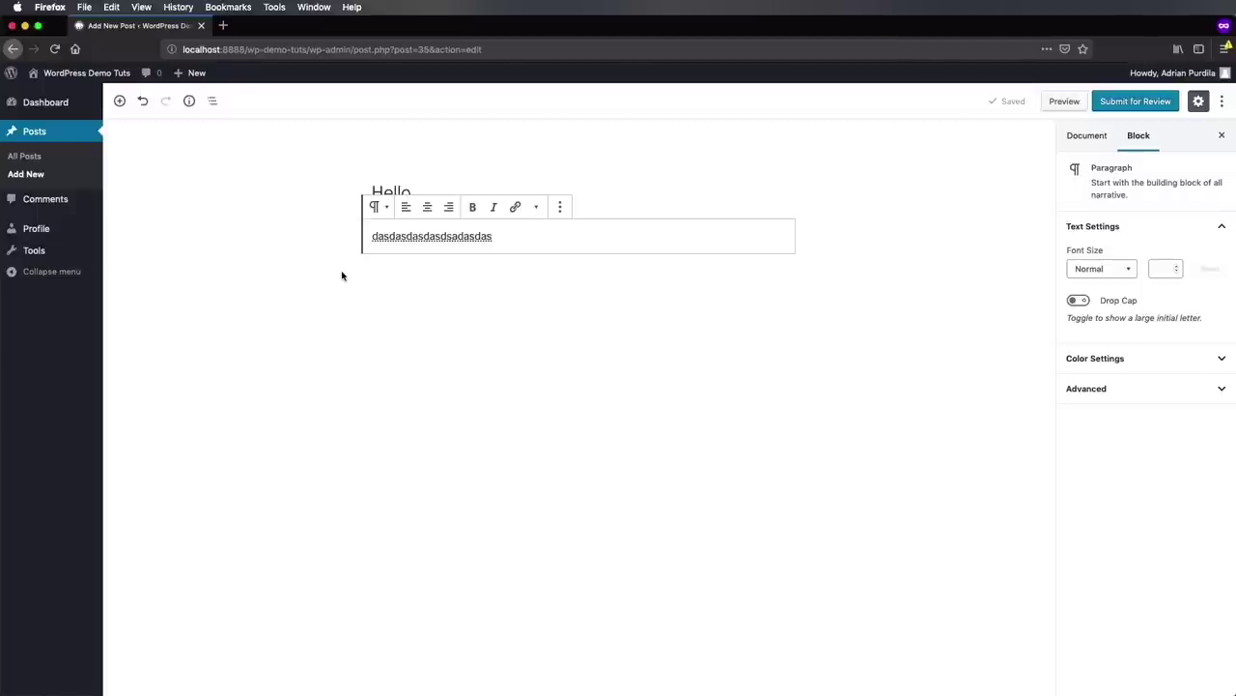
{"action": "left_click", "coordinate": [44, 103]}
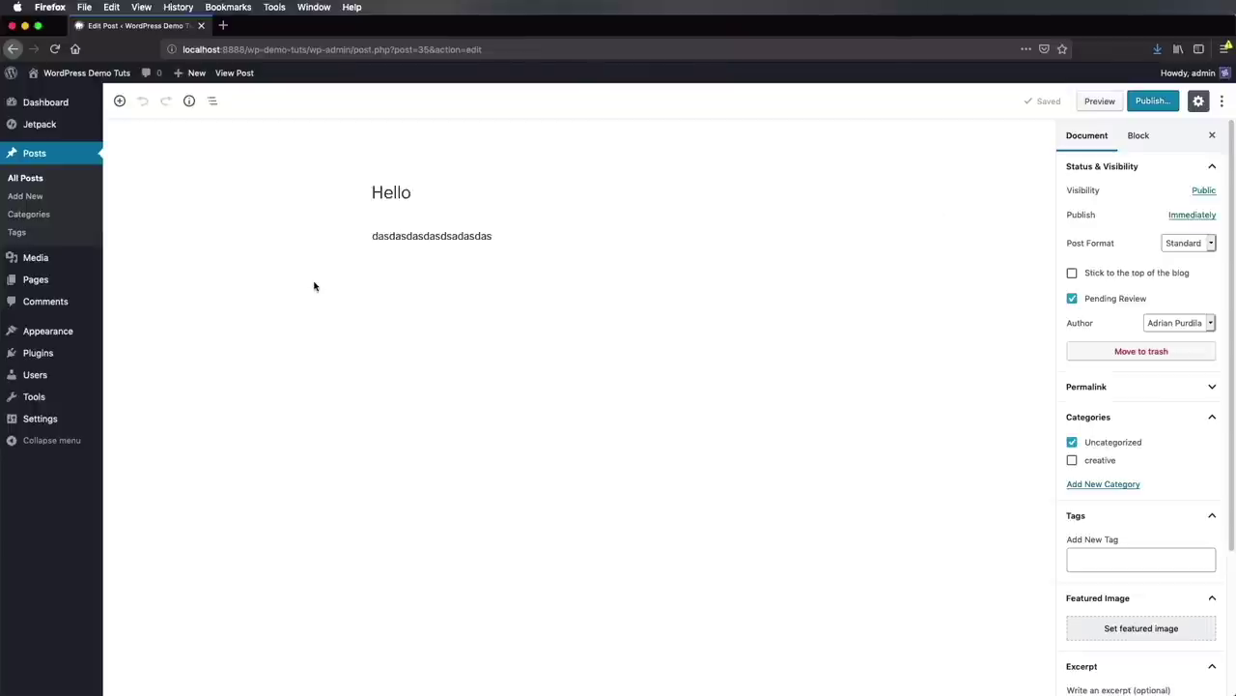
{"action": "left_click", "coordinate": [39, 375]}
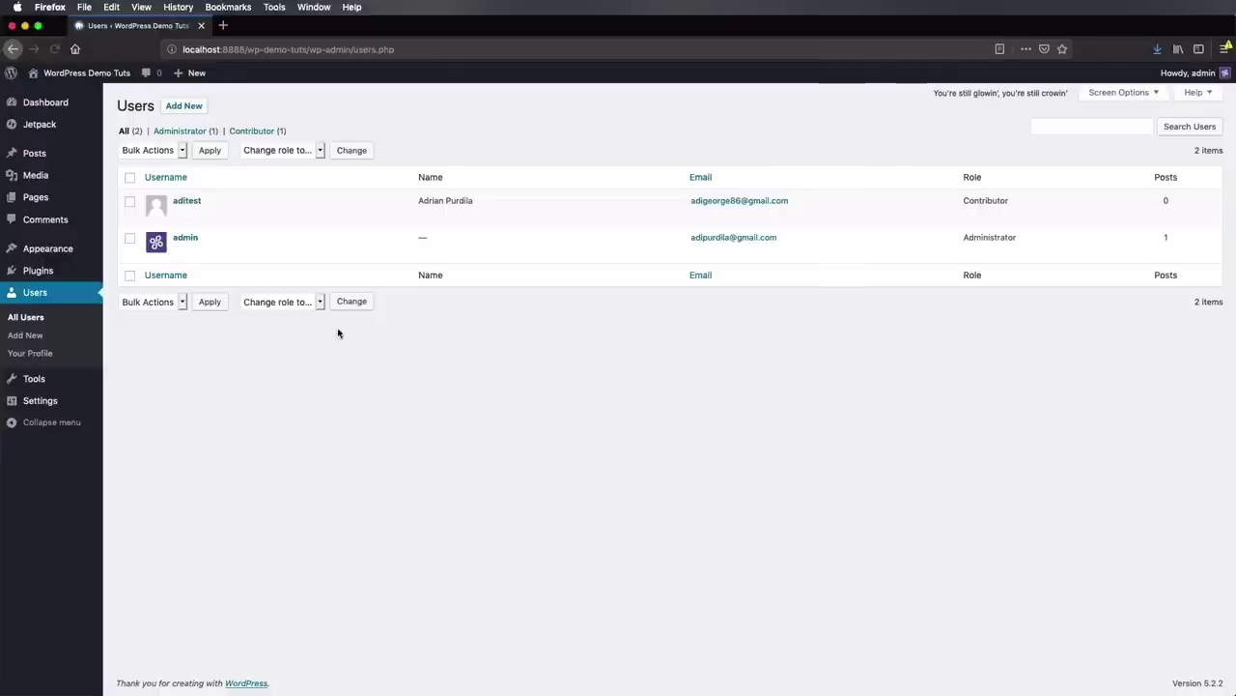
- Edit the test user's profile: Sunrise colour scheme, Editor role, then Update User
{"action": "left_click", "coordinate": [181, 214]}
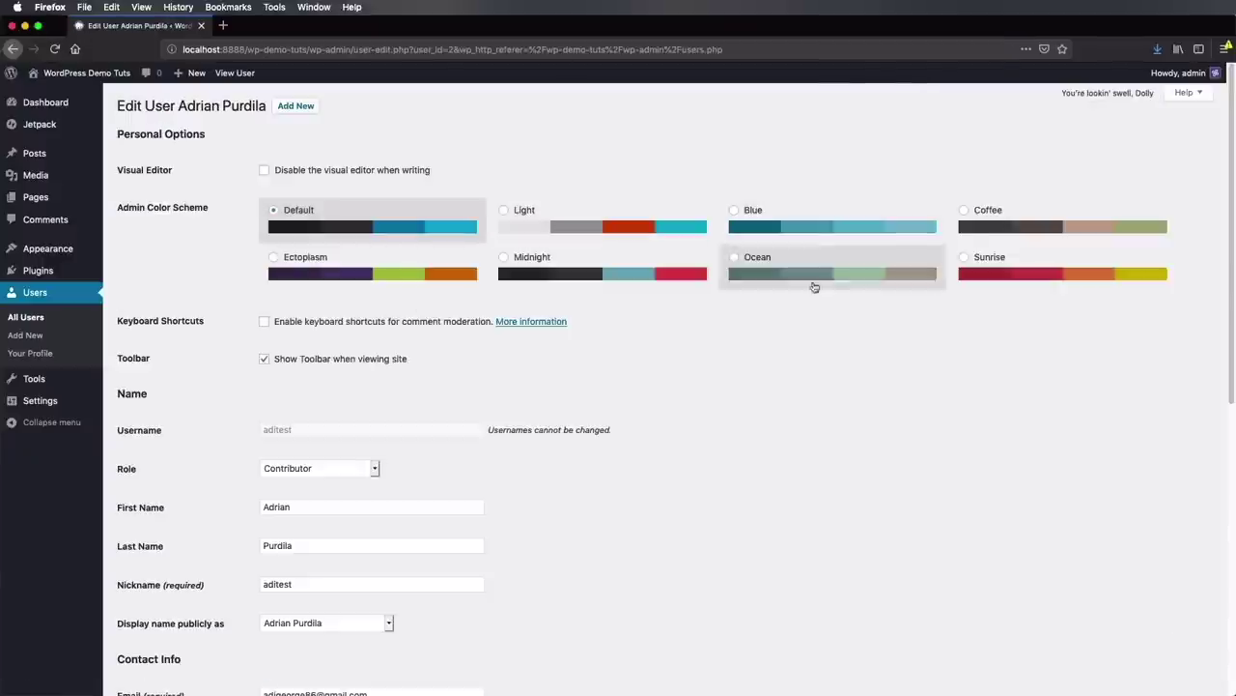
{"action": "left_click", "coordinate": [995, 275]}
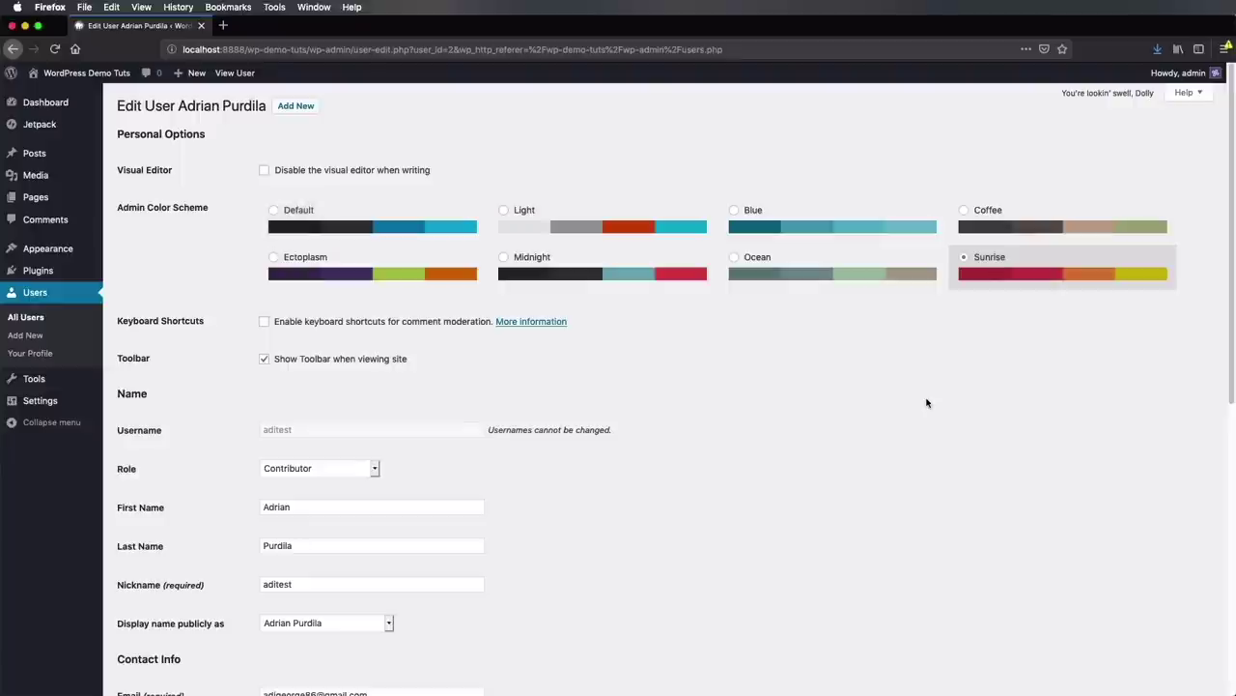
{"action": "scroll", "coordinate": [771, 372], "scroll_direction": "down", "scroll_amount": 4}
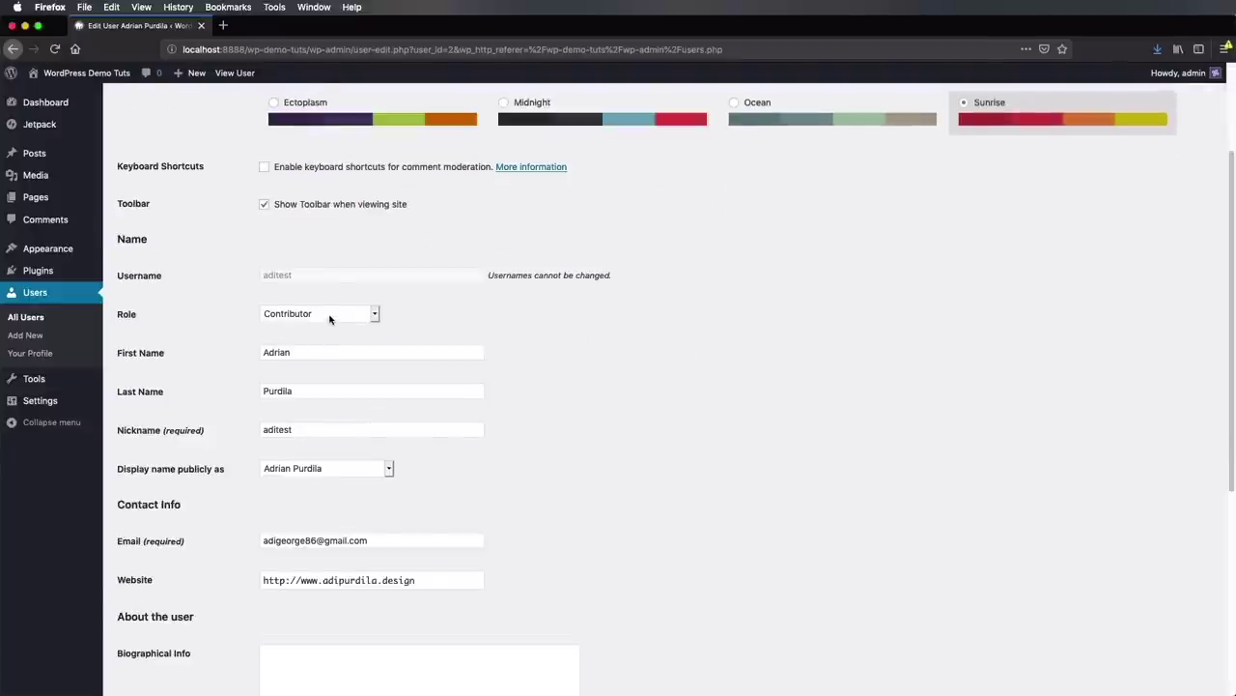
{"action": "scroll", "coordinate": [329, 319], "scroll_direction": "down", "scroll_amount": 9}
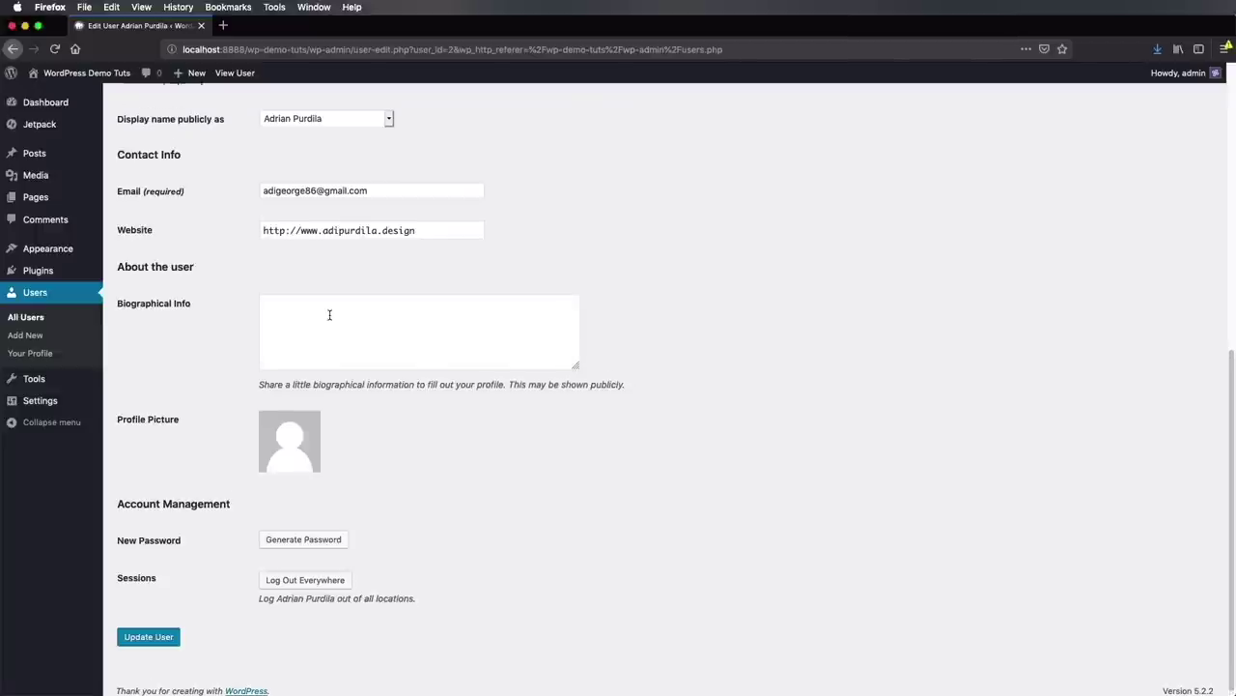
{"action": "scroll", "coordinate": [333, 315], "scroll_direction": "up", "scroll_amount": 7}
{"action": "left_click", "coordinate": [337, 250]}
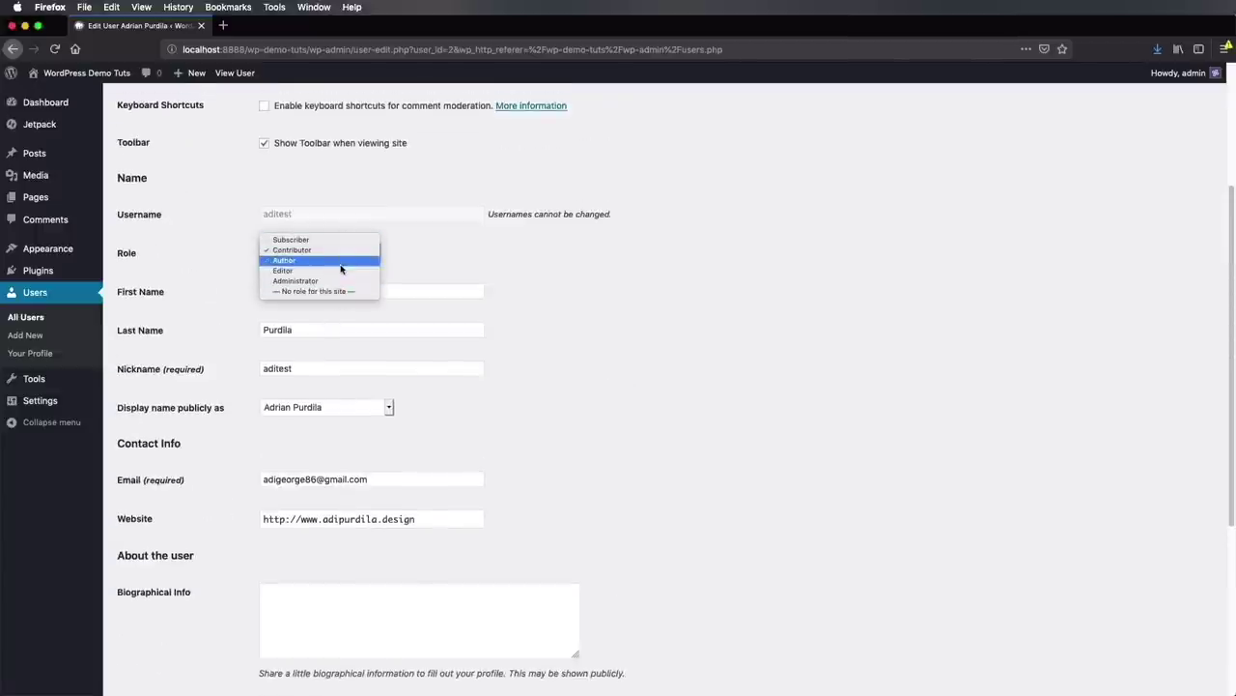
{"action": "left_click", "coordinate": [339, 260]}
{"action": "left_click", "coordinate": [328, 255]}
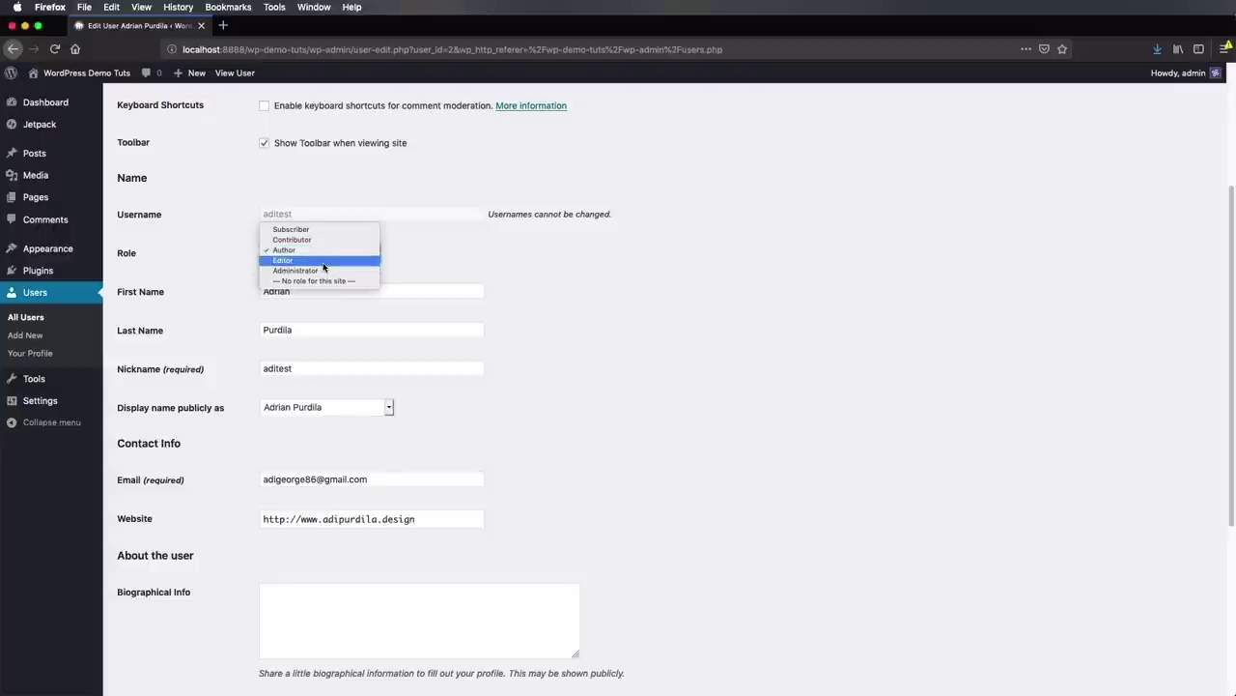
{"action": "left_click", "coordinate": [336, 268]}
{"action": "scroll", "coordinate": [516, 323], "scroll_direction": "down", "scroll_amount": 5}
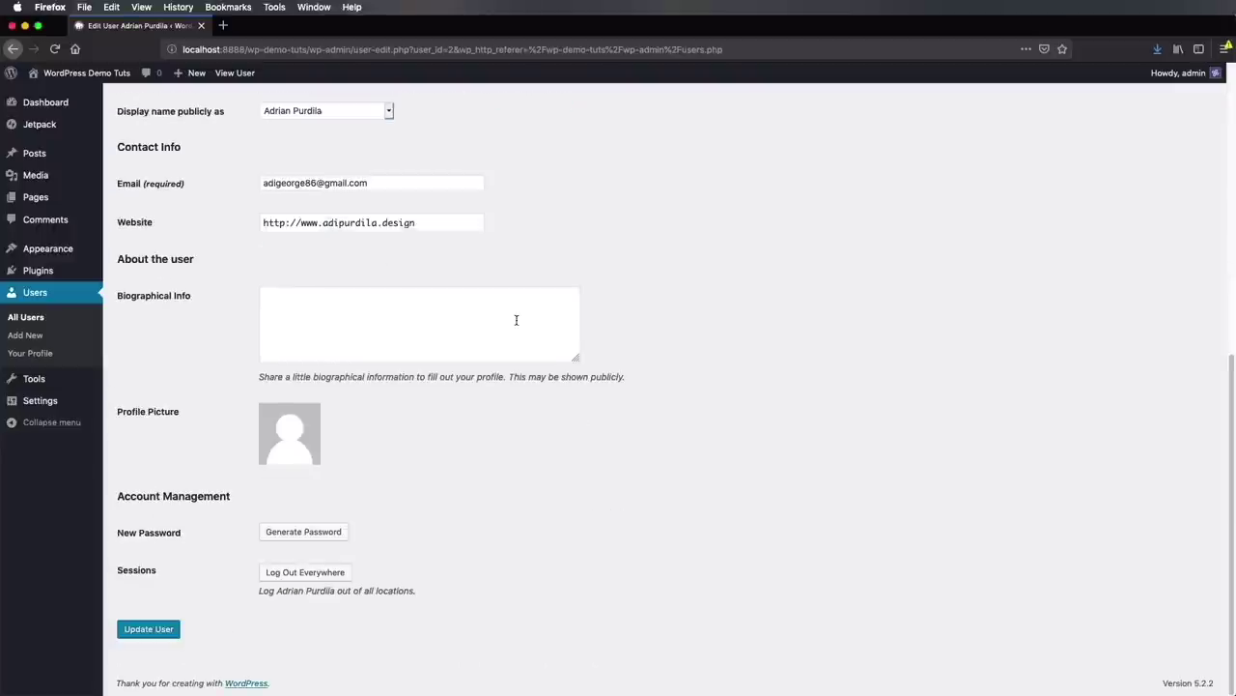
{"action": "left_click", "coordinate": [166, 631]}
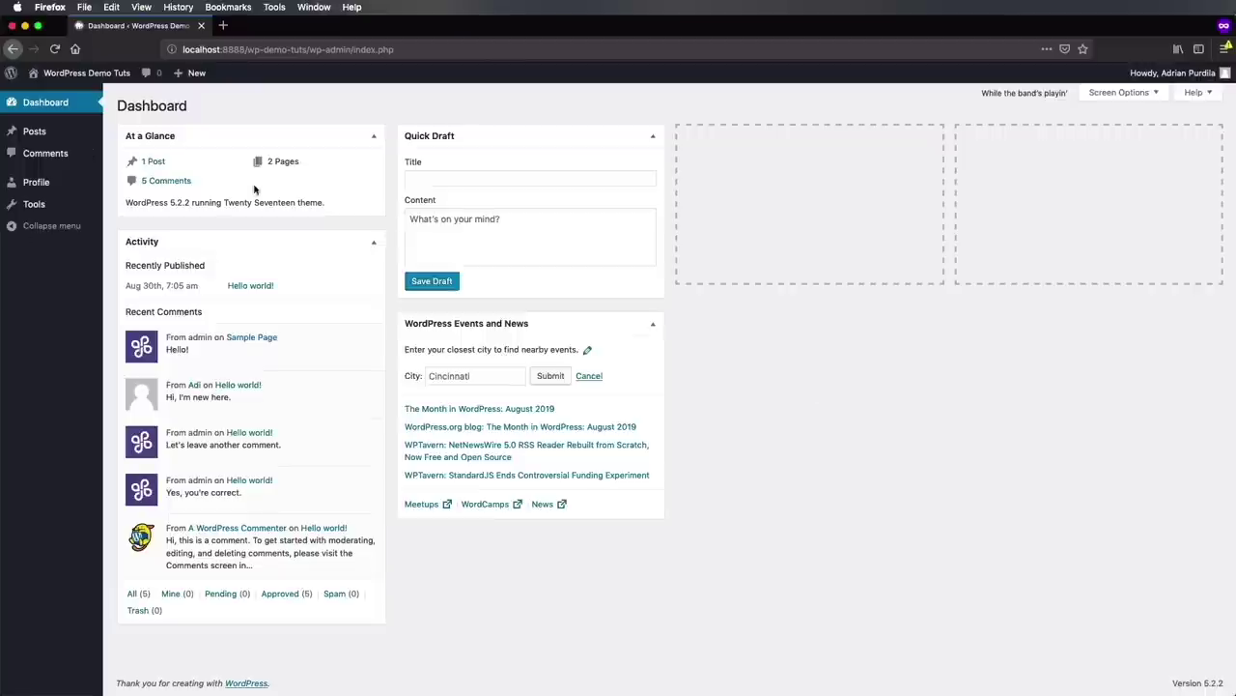
- Reload the test user's dashboard to show the Sunrise colours, visit Tools, then go back
{"action": "left_click", "coordinate": [55, 48]}
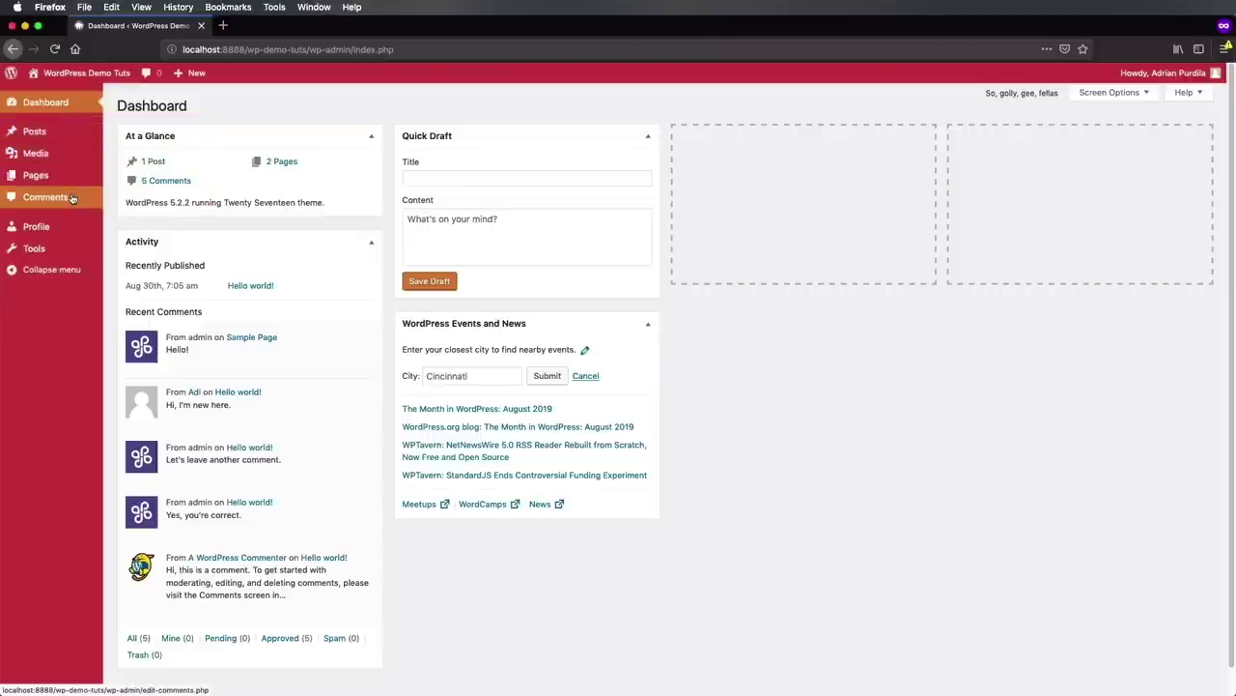
{"action": "left_click", "coordinate": [66, 247]}
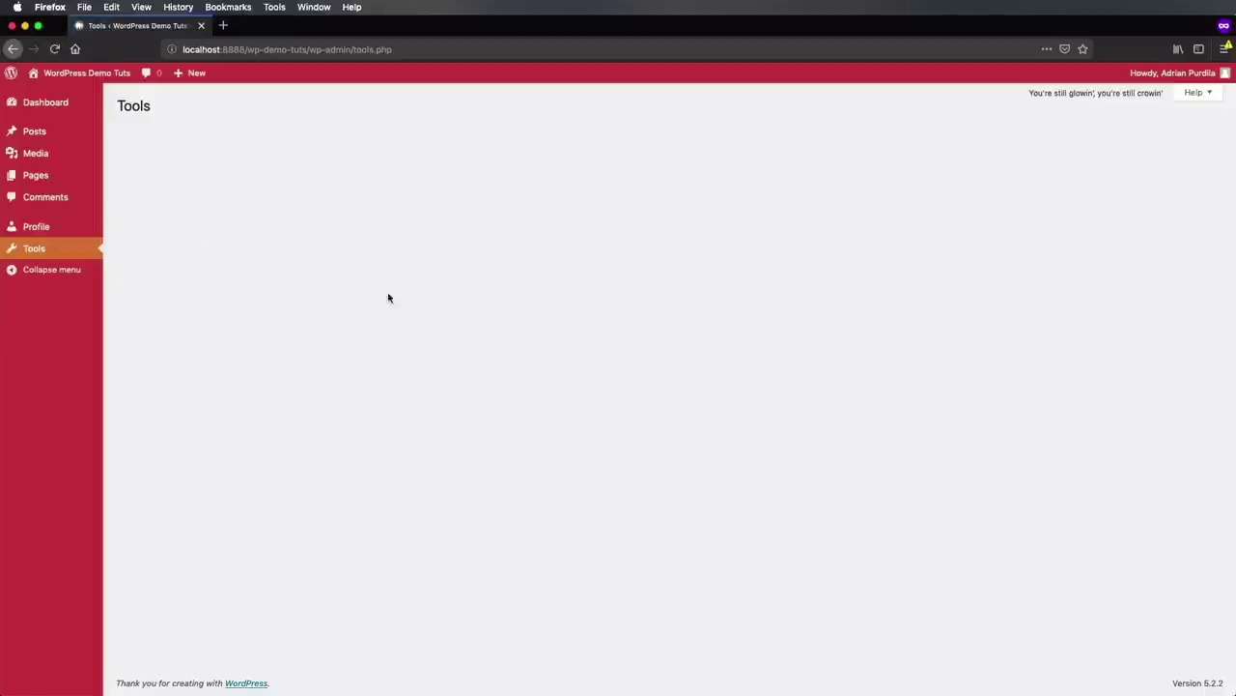
{"action": "key", "text": "super+Left"}
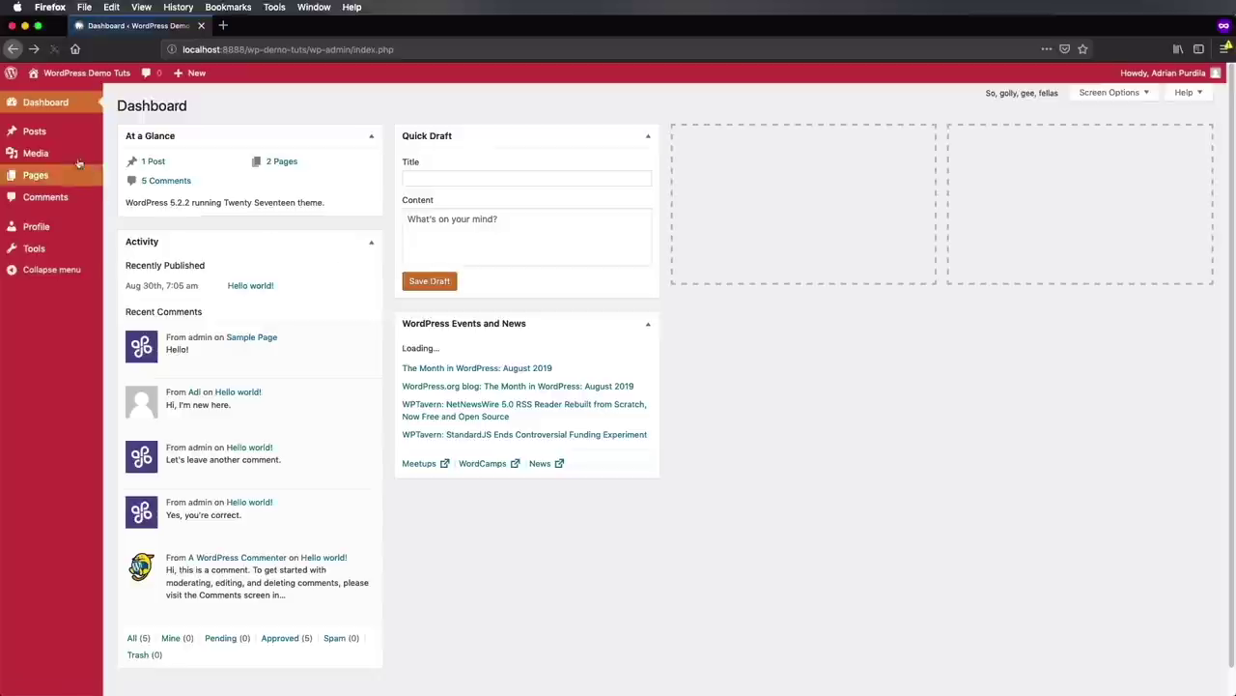
{"action": "mouse_move", "coordinate": [65, 189]}
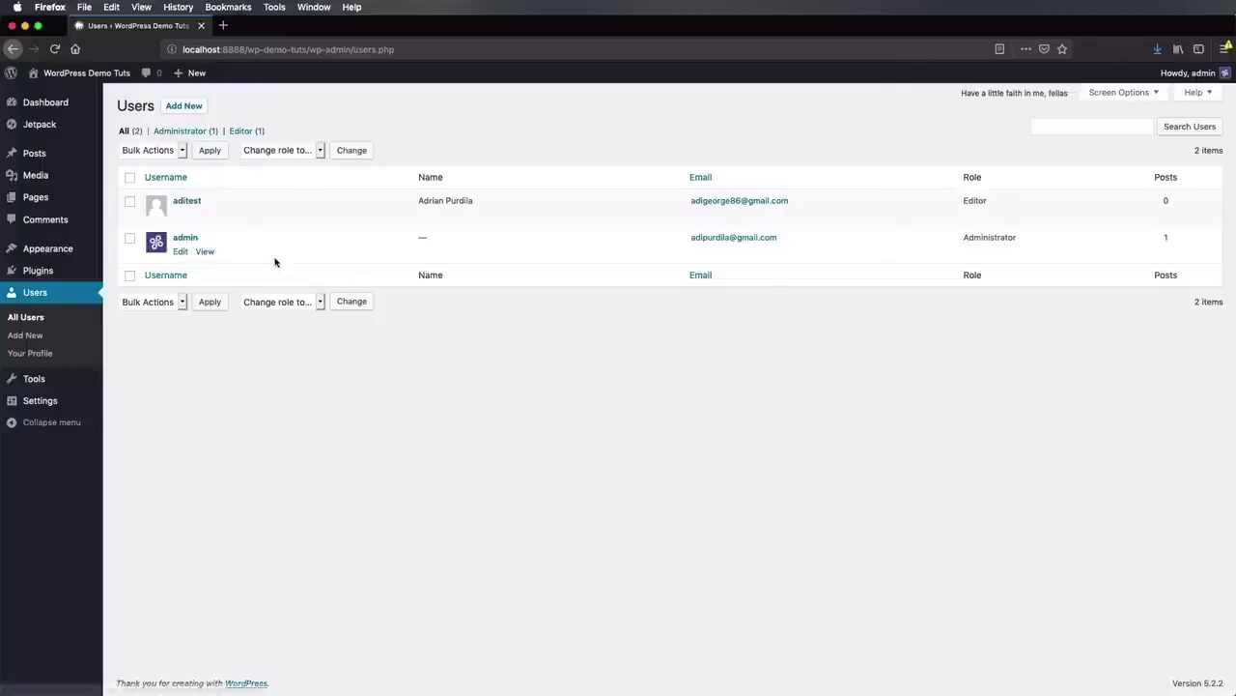
- Select the test user's row and apply Subscriber through the Change role to dropdown
{"action": "left_click", "coordinate": [130, 205]}
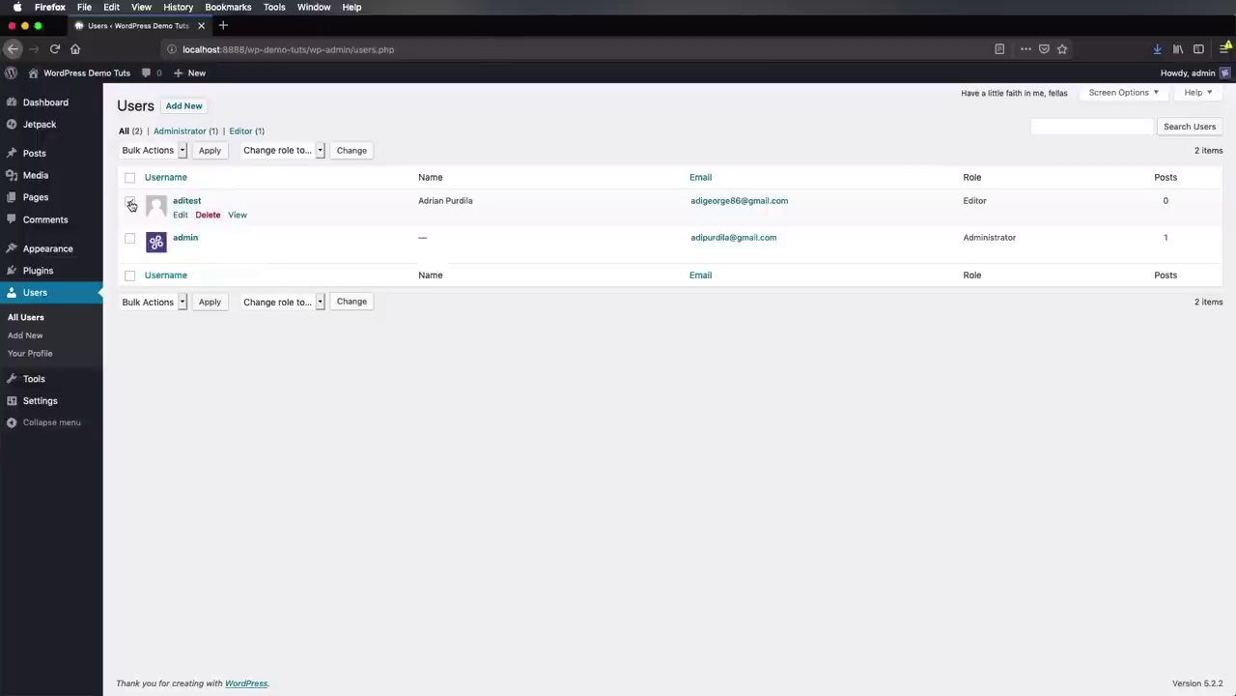
{"action": "left_click", "coordinate": [287, 149]}
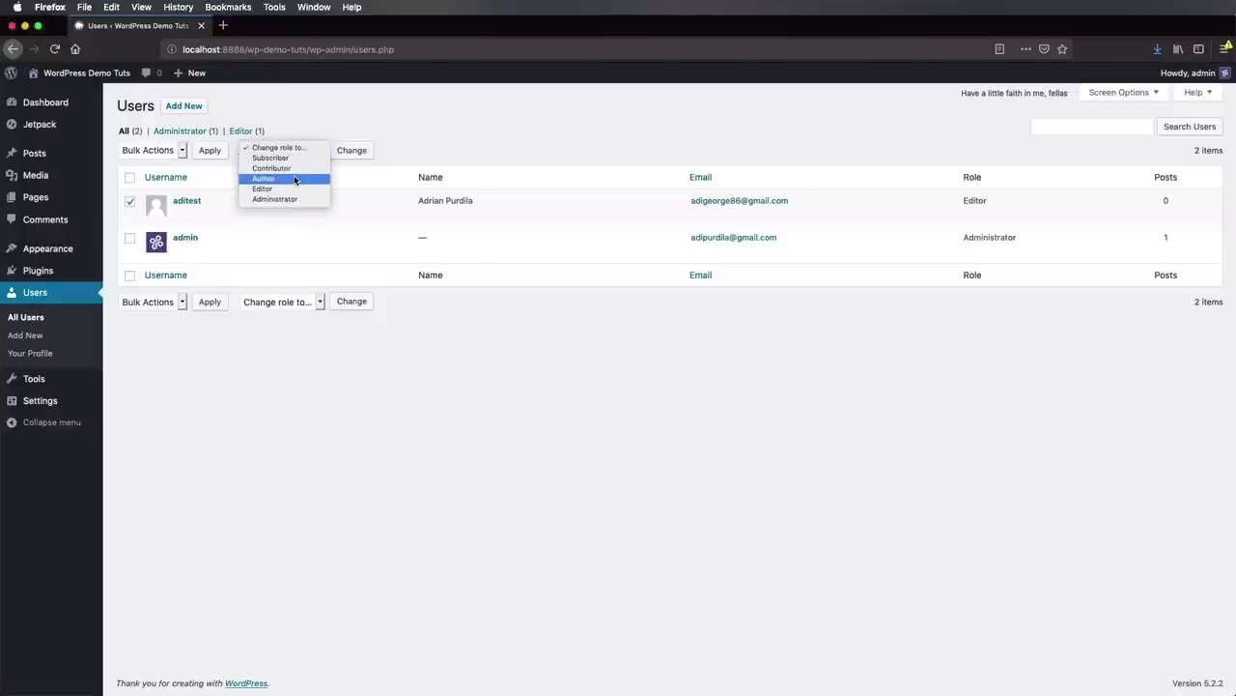
{"action": "left_click", "coordinate": [296, 181]}
{"action": "left_click", "coordinate": [291, 153]}
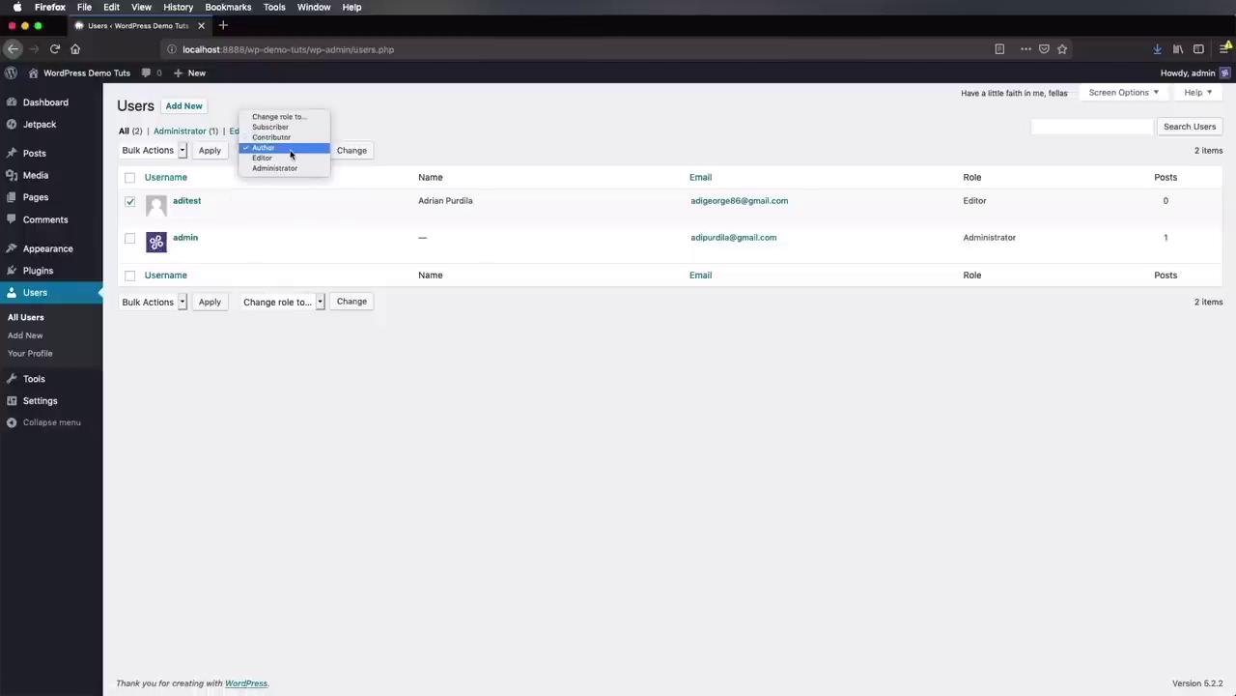
{"action": "left_click", "coordinate": [291, 140]}
{"action": "left_click", "coordinate": [290, 154]}
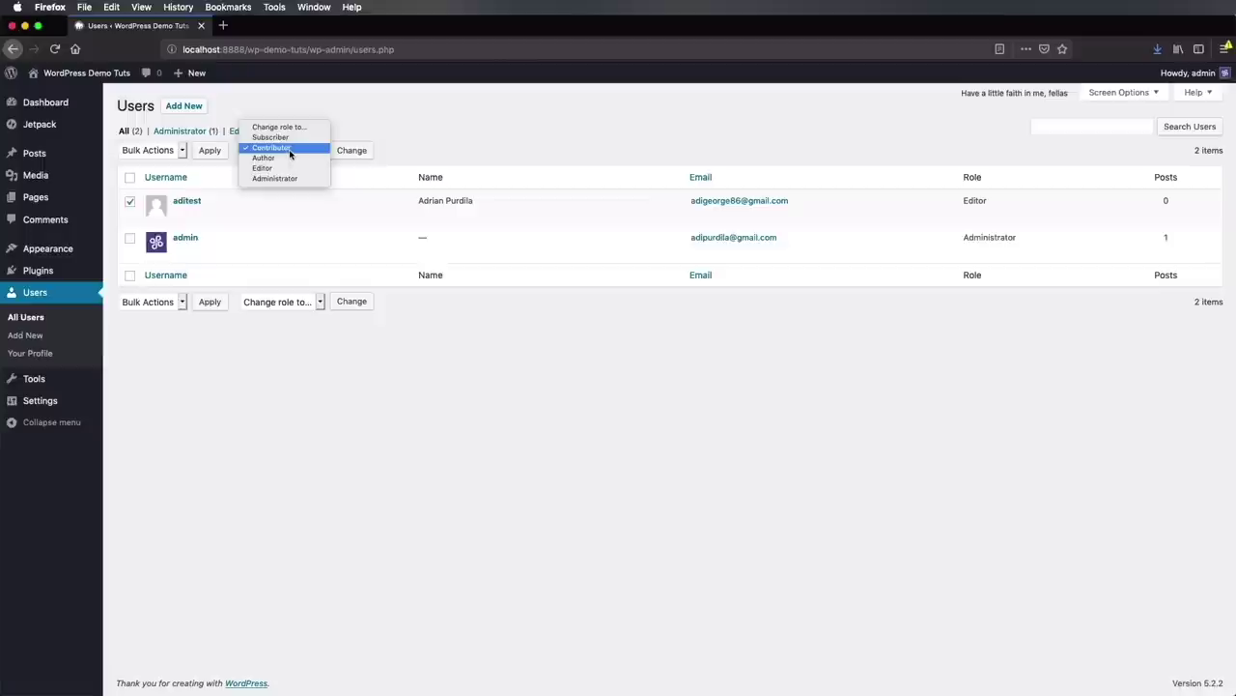
{"action": "left_click", "coordinate": [290, 139]}
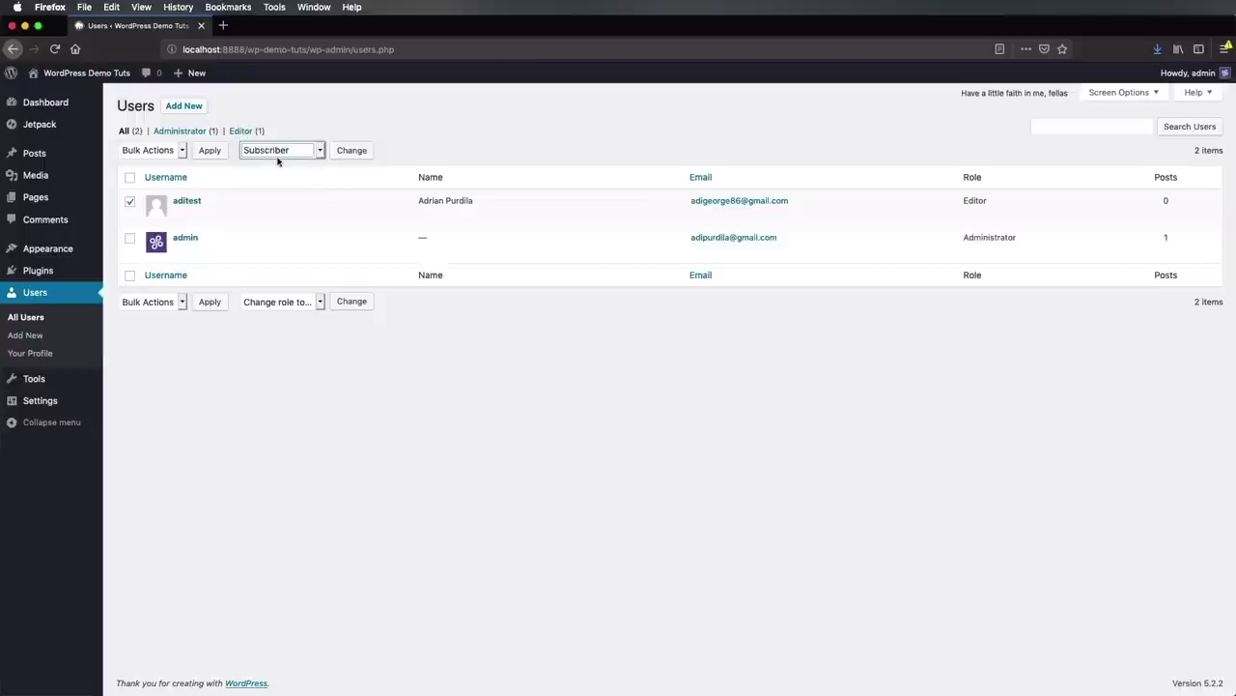
{"action": "left_click", "coordinate": [352, 151]}
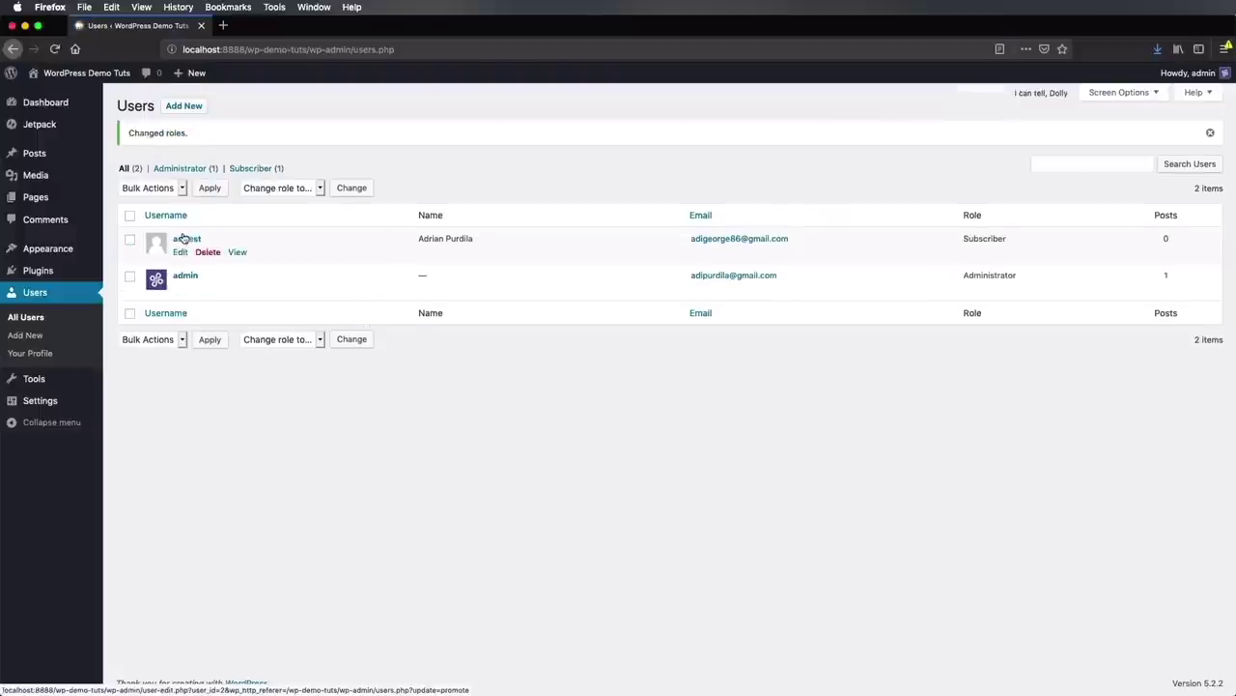
{"action": "double_click", "coordinate": [980, 238]}
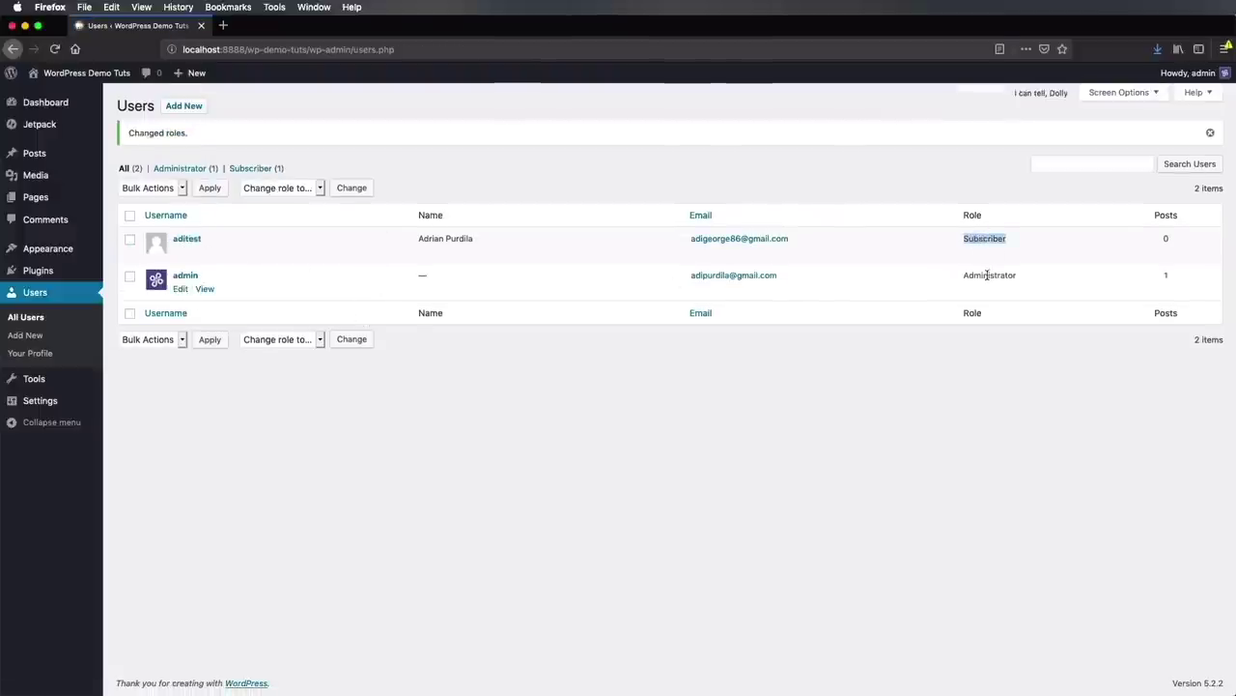
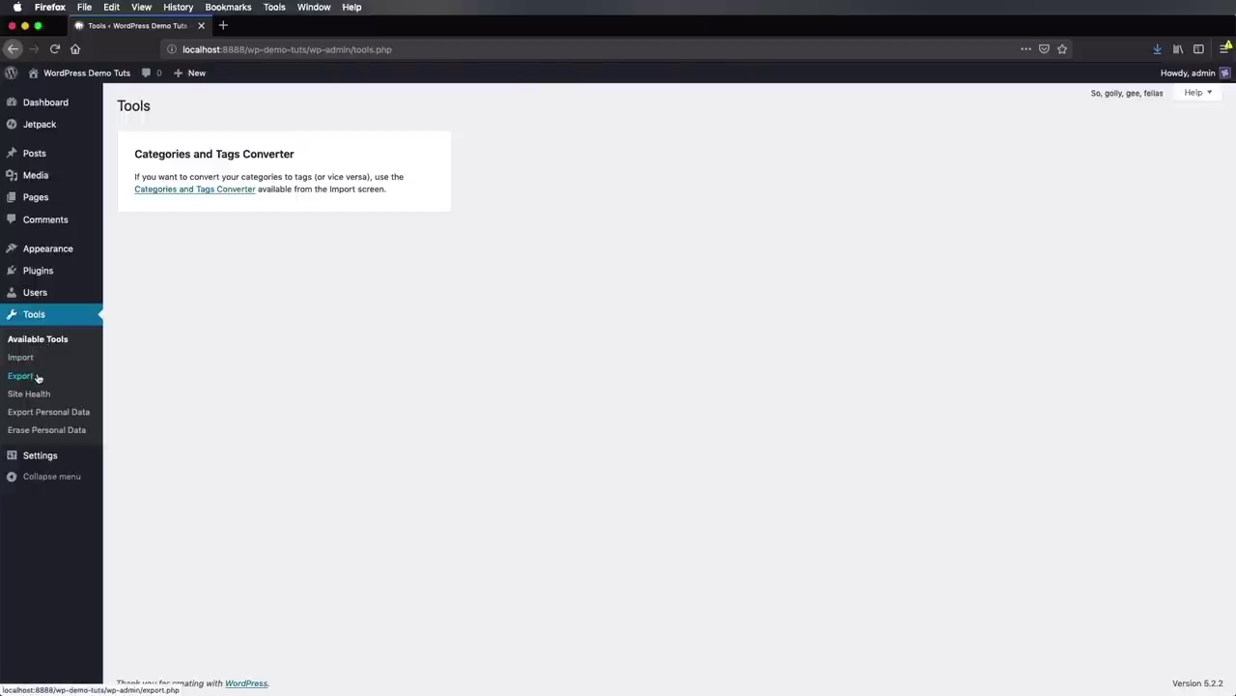
- On Tools > Export, try the Posts, Pages and Media export options
{"action": "left_click", "coordinate": [37, 377]}
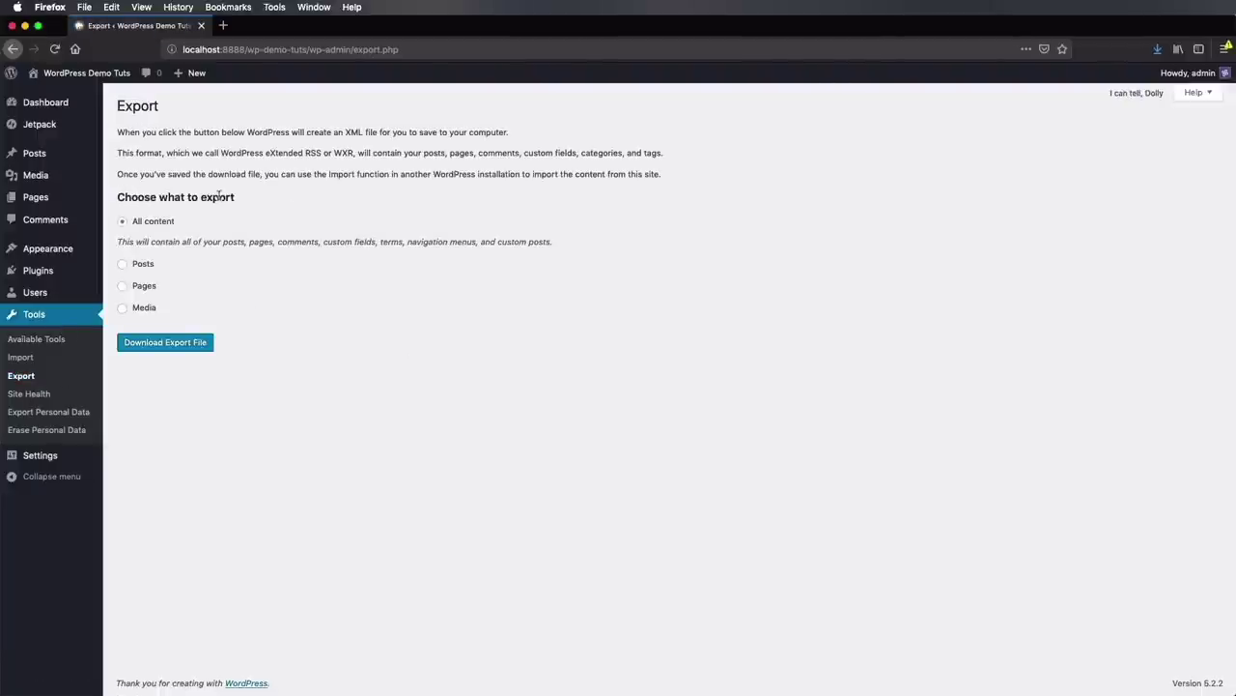
{"action": "left_click", "coordinate": [143, 264]}
{"action": "left_click", "coordinate": [140, 384]}
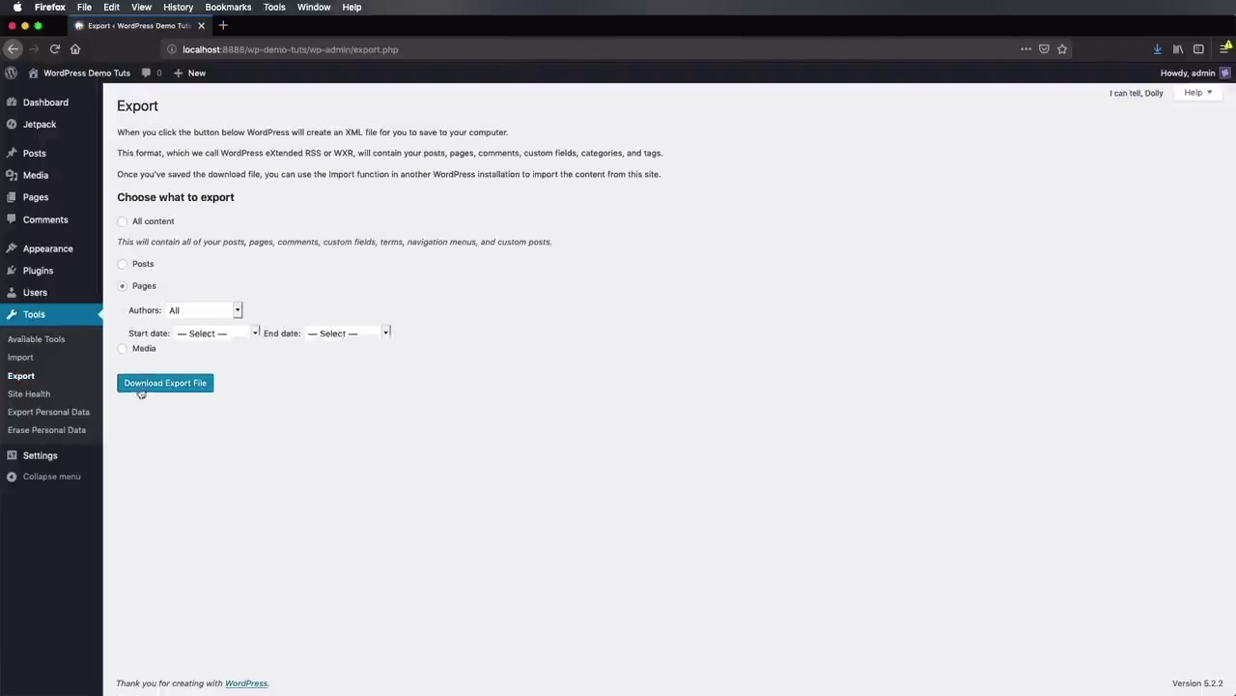
{"action": "left_click", "coordinate": [145, 385]}
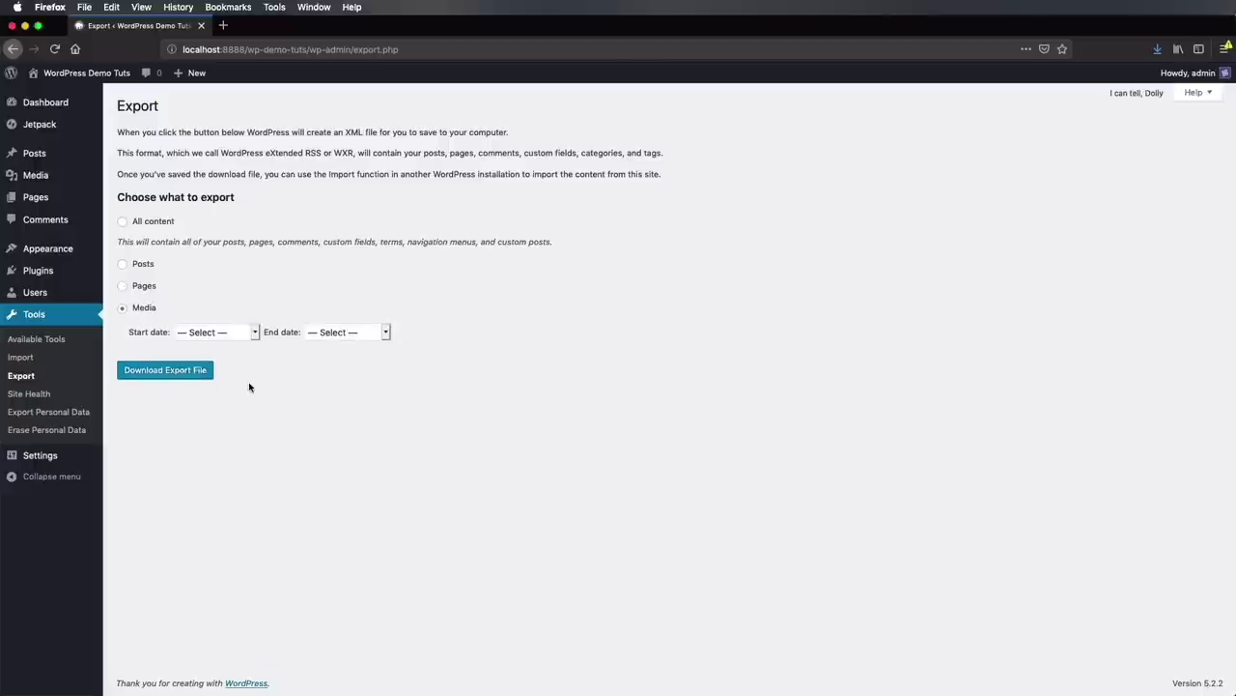
{"action": "left_click", "coordinate": [142, 264]}
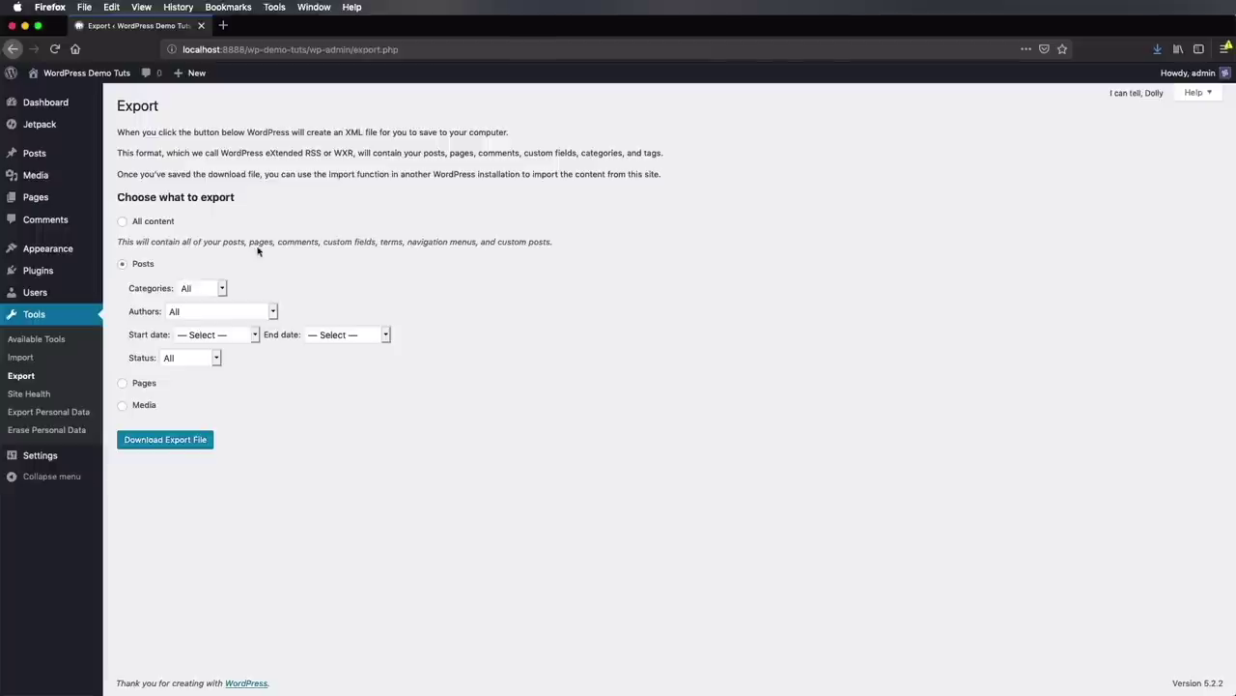
- Review the post category, author, start date and status filters, leaving each at All
{"action": "left_click", "coordinate": [221, 290]}
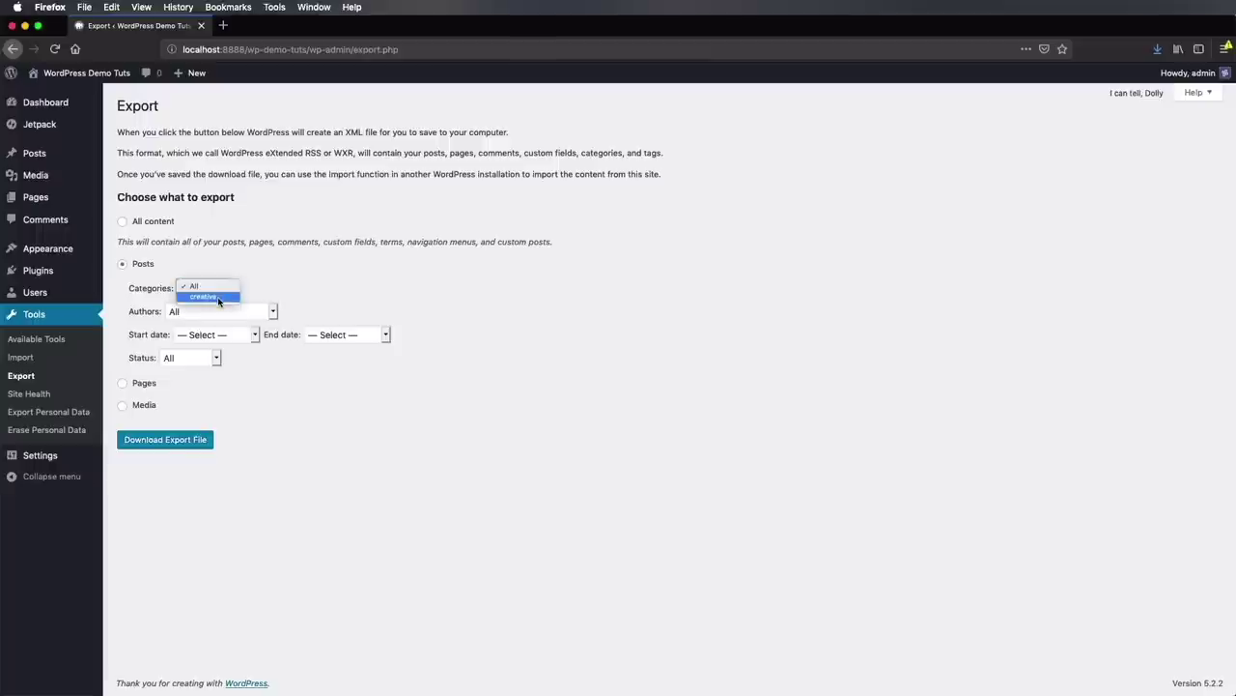
{"action": "left_click", "coordinate": [253, 307]}
{"action": "left_click", "coordinate": [257, 309]}
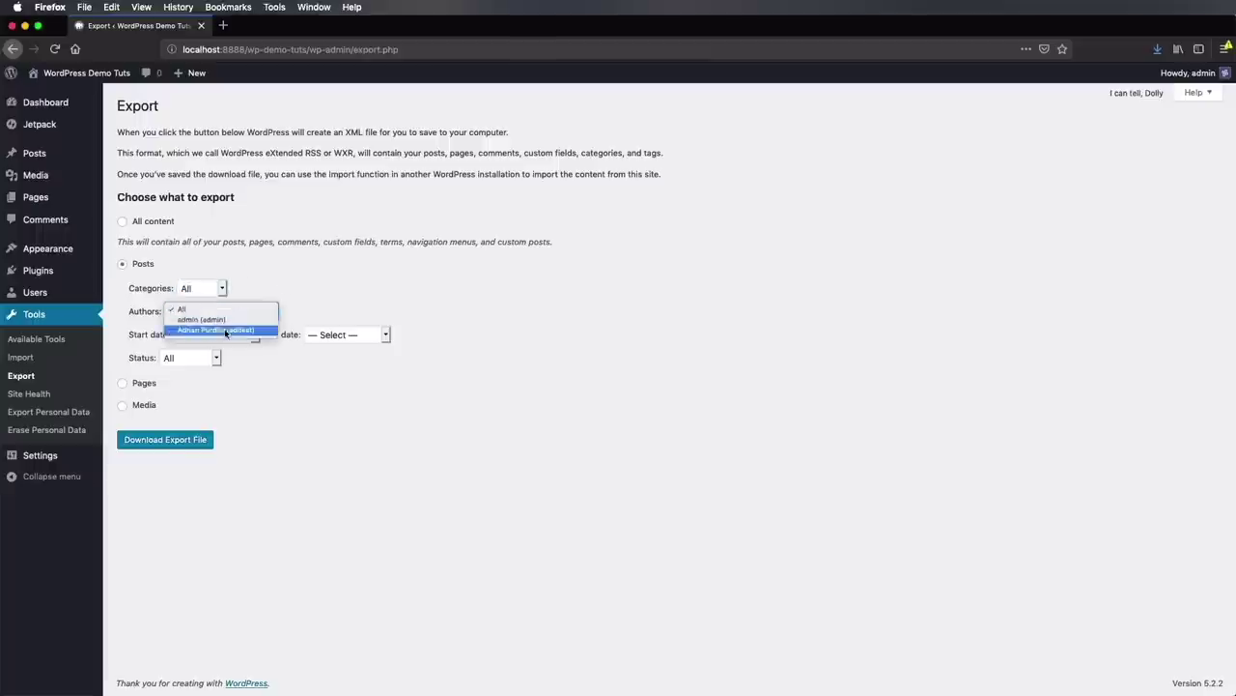
{"action": "left_click", "coordinate": [256, 309]}
{"action": "left_click", "coordinate": [244, 336]}
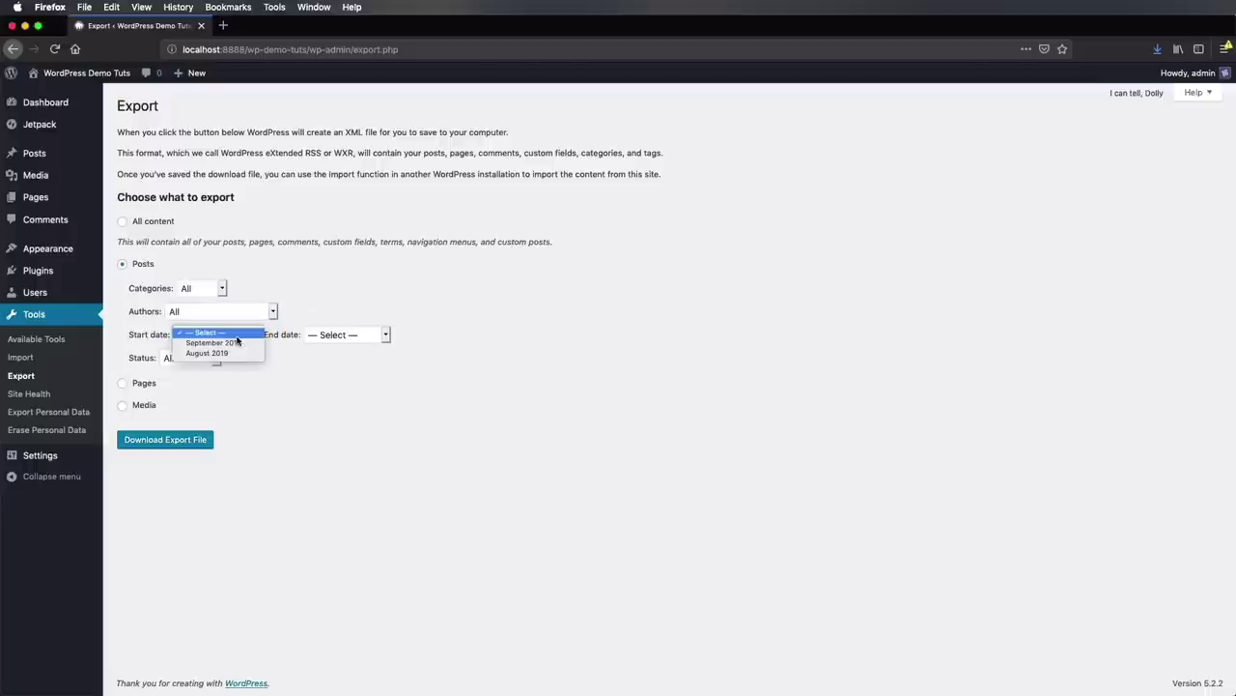
{"action": "left_click", "coordinate": [351, 280]}
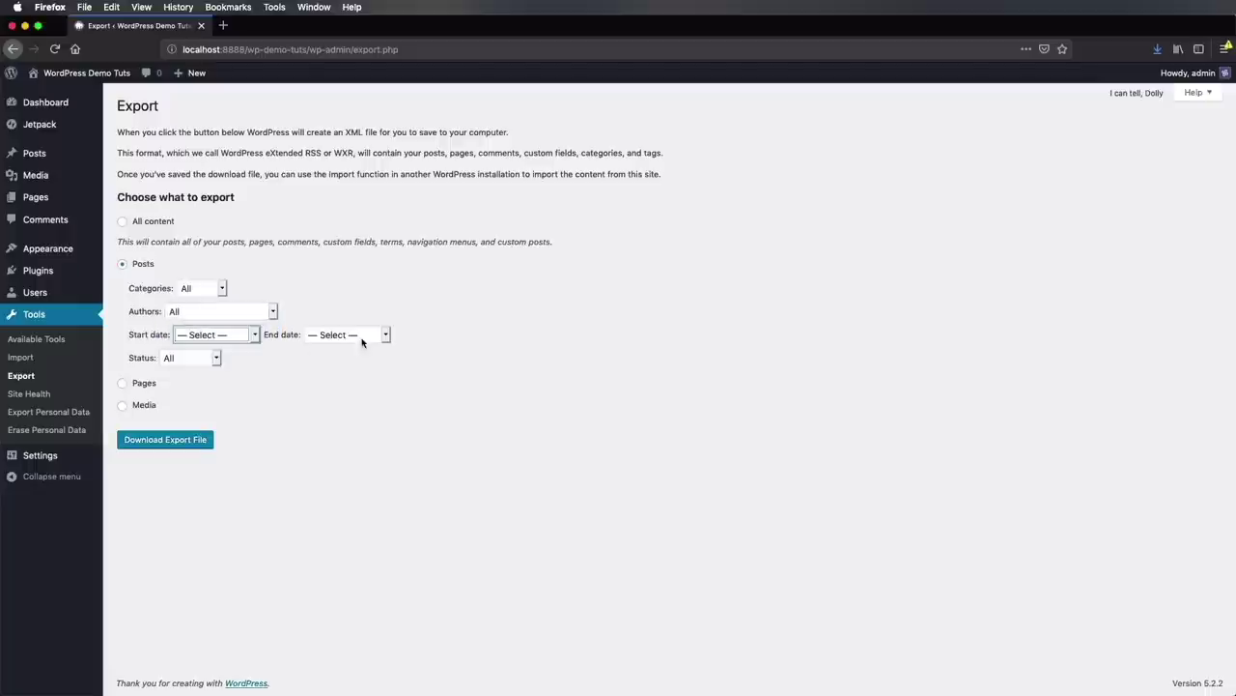
{"action": "left_click", "coordinate": [207, 357]}
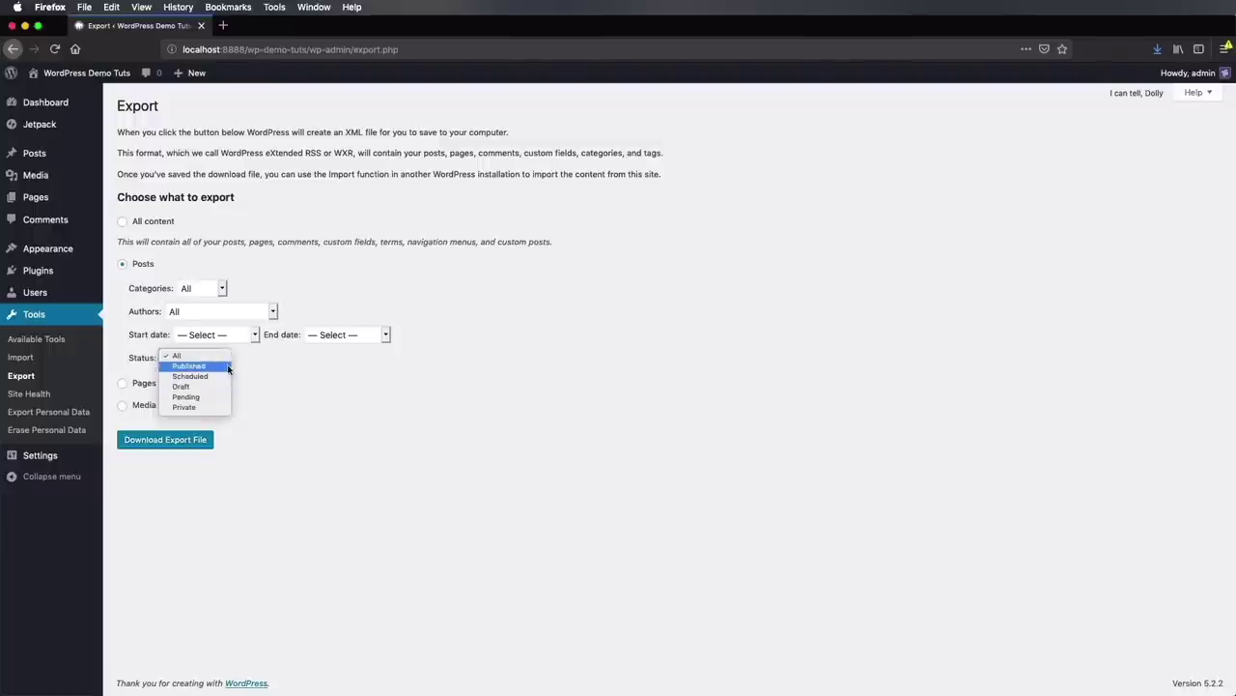
{"action": "left_click", "coordinate": [346, 381]}
- Export All content, saving wordpressdemotuts.WordPress.2019-09-02.xml into the Downloads folder
{"action": "left_click", "coordinate": [141, 383]}
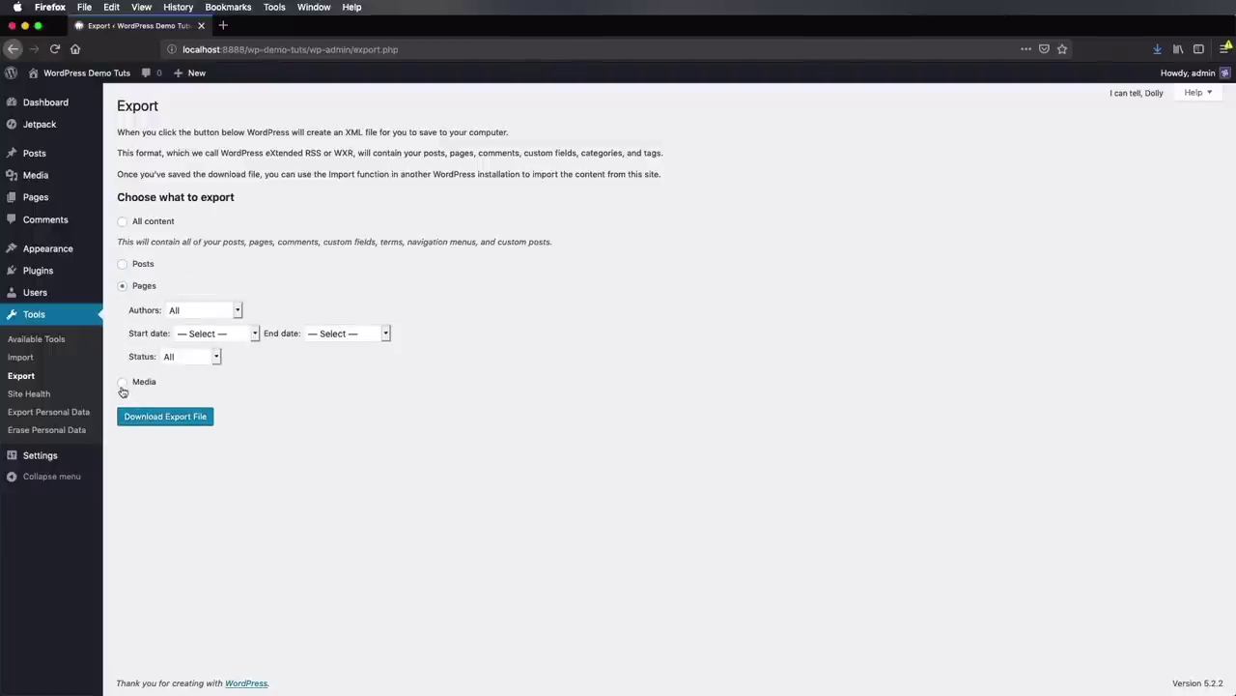
{"action": "left_click", "coordinate": [124, 387]}
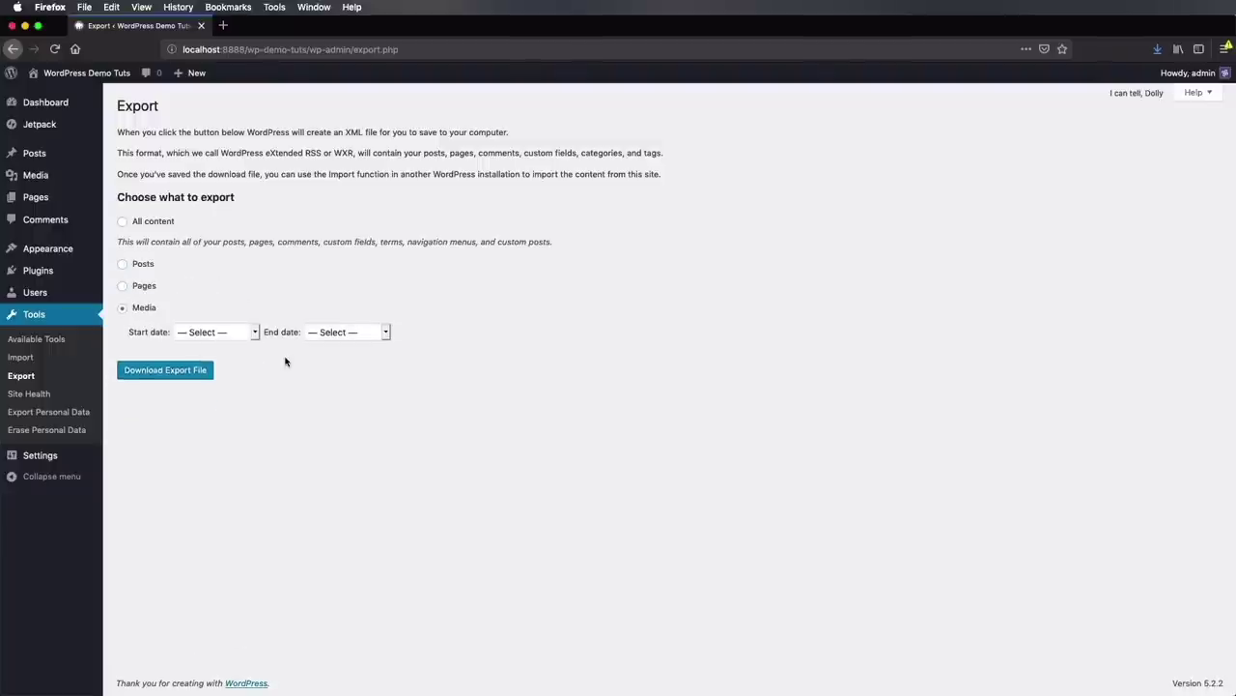
{"action": "left_click", "coordinate": [159, 222]}
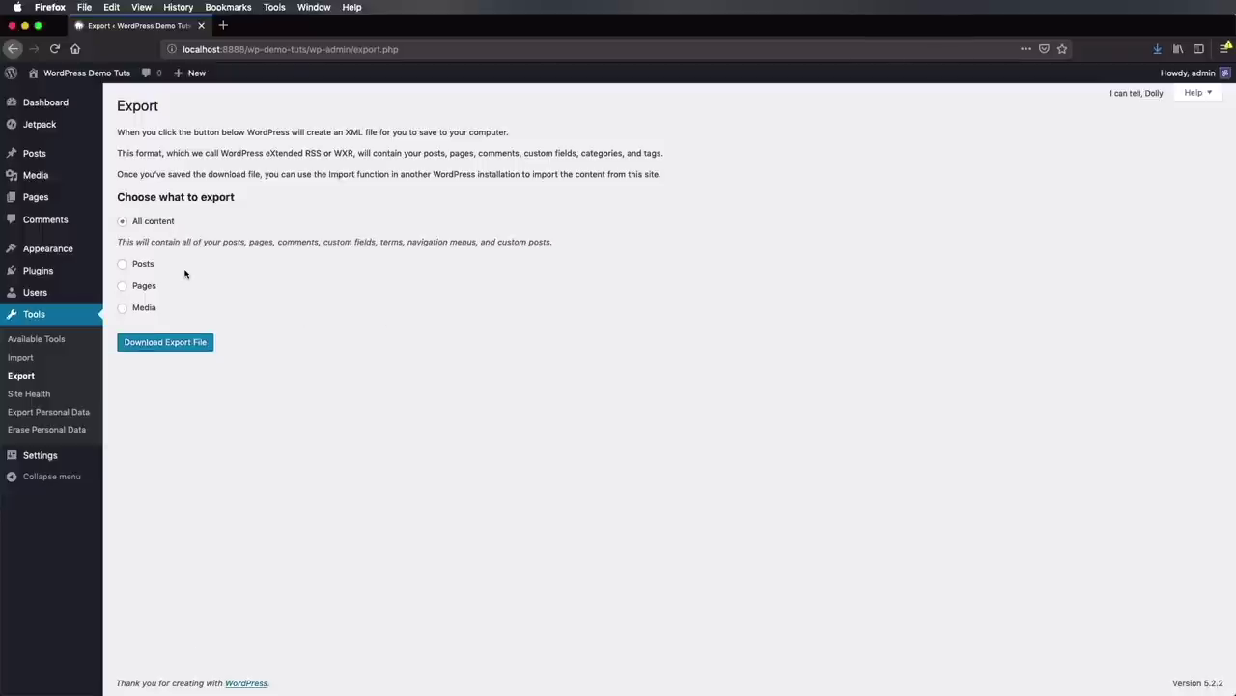
{"action": "left_click", "coordinate": [180, 342]}
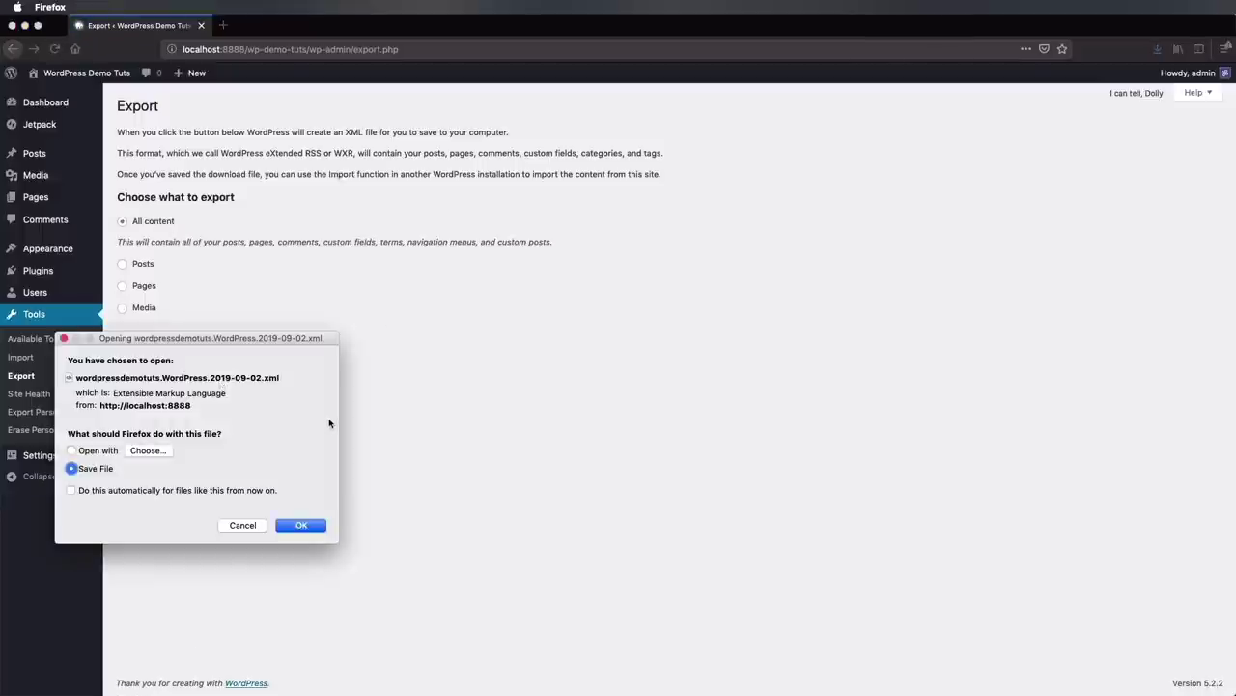
{"action": "left_click", "coordinate": [301, 524]}
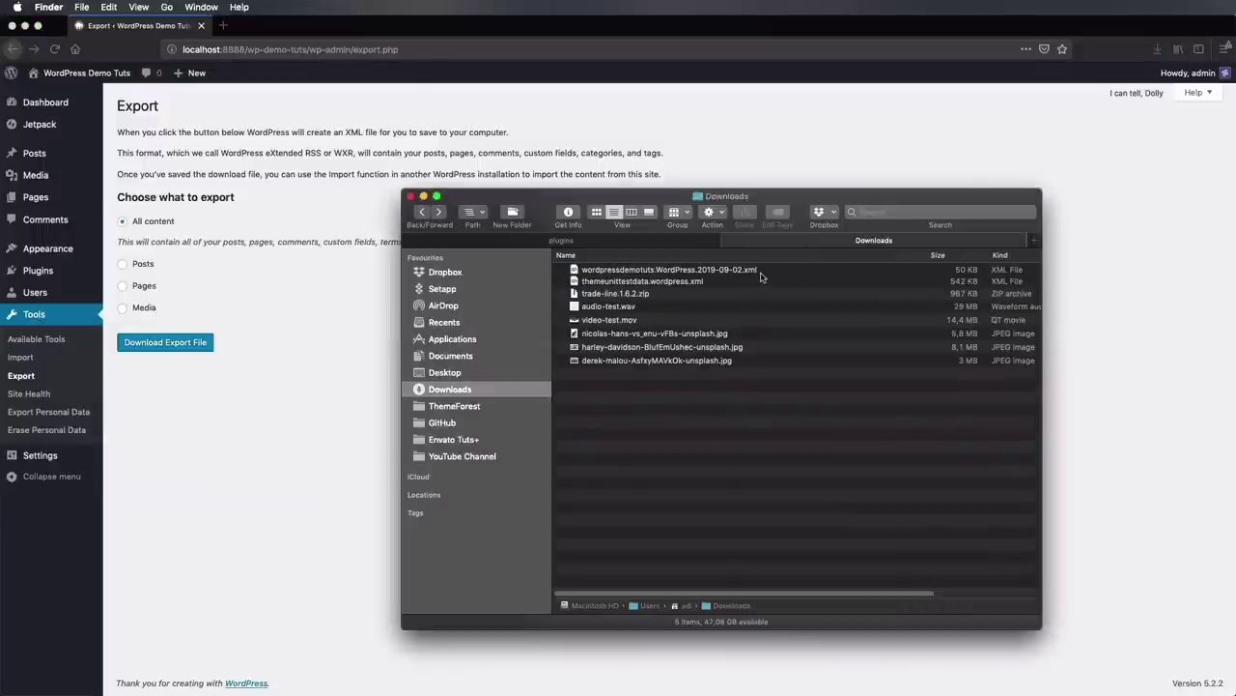
{"action": "left_click", "coordinate": [642, 271]}
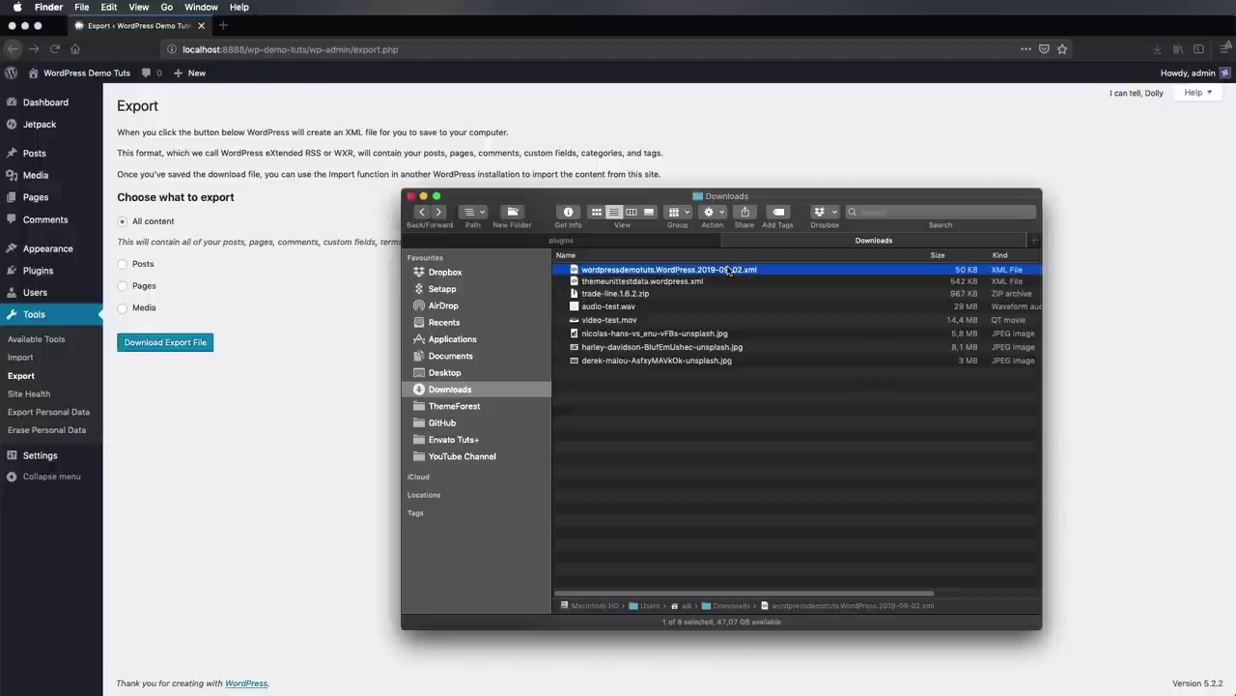
- Open the exported XML in VS Code, zoom out, scroll through it, then close the editor
{"action": "double_click", "coordinate": [722, 272]}
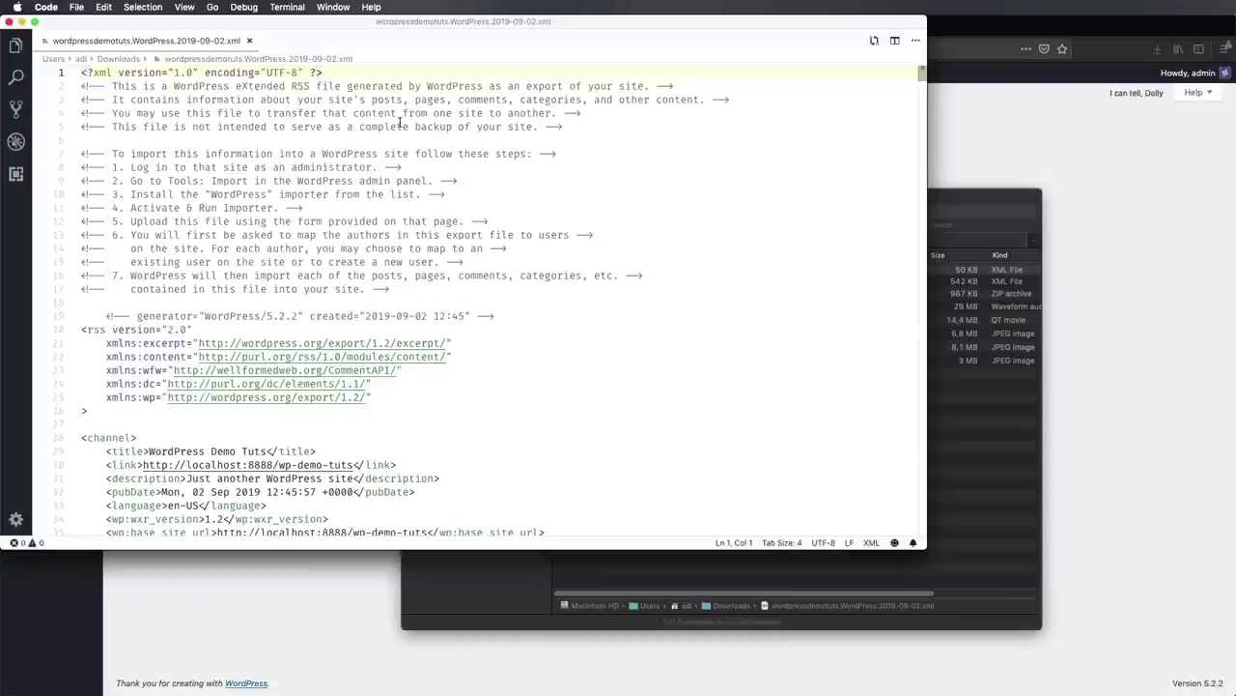
{"action": "left_click", "coordinate": [399, 126]}
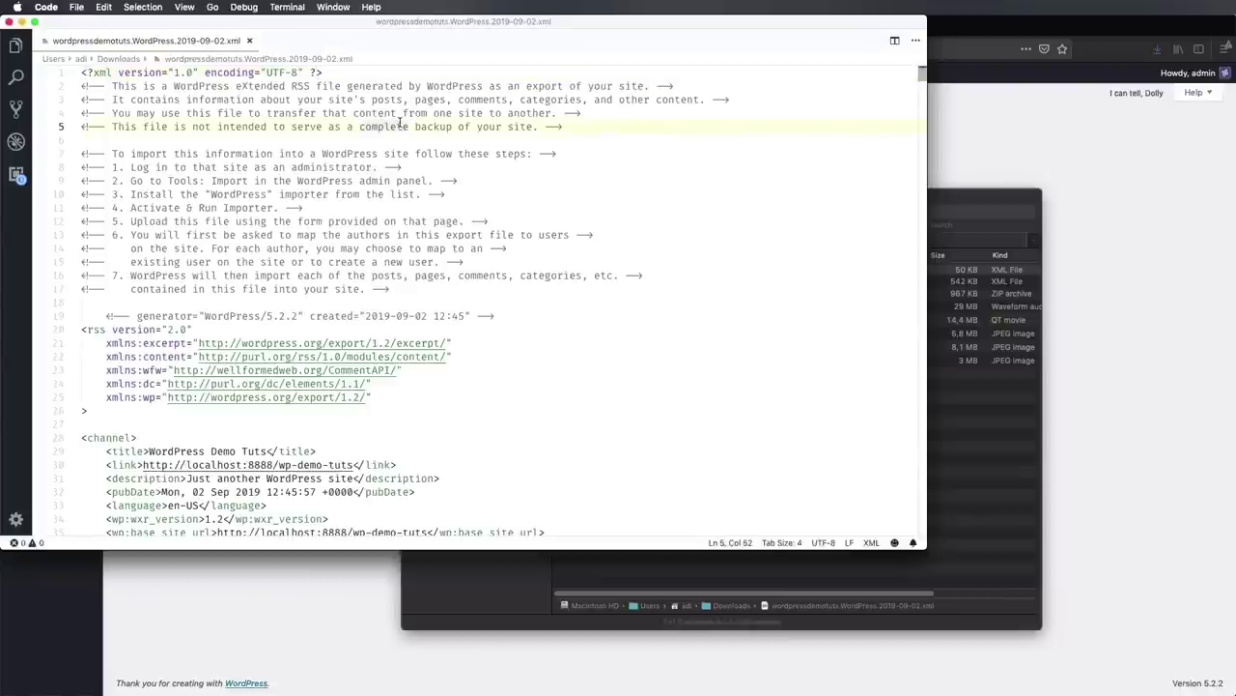
{"action": "key", "text": "super+minus"}
{"action": "scroll", "coordinate": [296, 158], "scroll_direction": "down", "scroll_amount": 3}
{"action": "scroll", "coordinate": [296, 157], "scroll_direction": "down", "scroll_amount": 5}
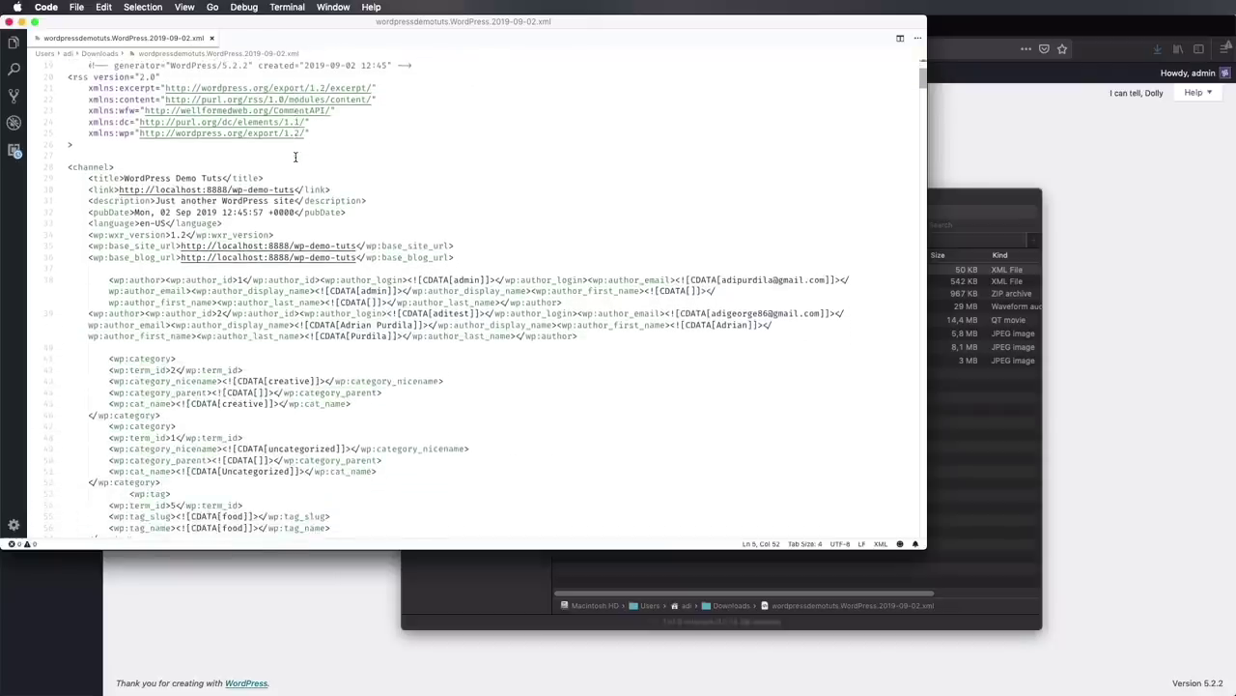
{"action": "scroll", "coordinate": [296, 158], "scroll_direction": "down", "scroll_amount": 2}
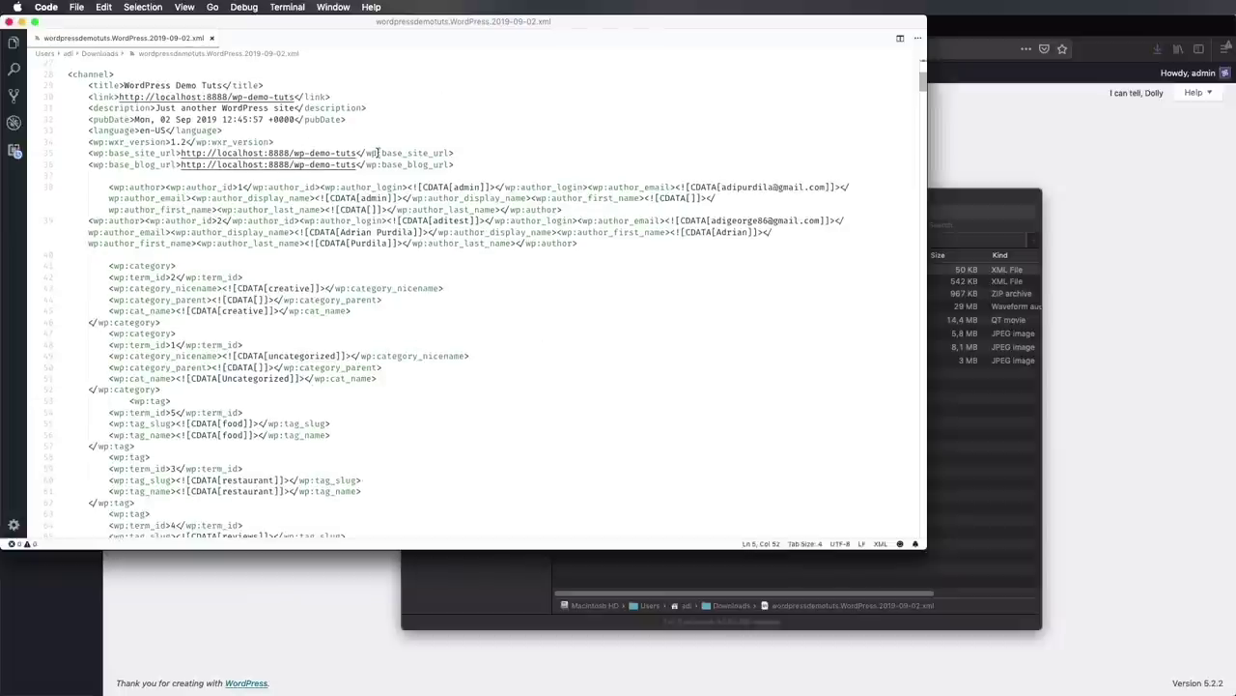
{"action": "scroll", "coordinate": [377, 151], "scroll_direction": "down", "scroll_amount": 20}
{"action": "scroll", "coordinate": [376, 154], "scroll_direction": "down", "scroll_amount": 20}
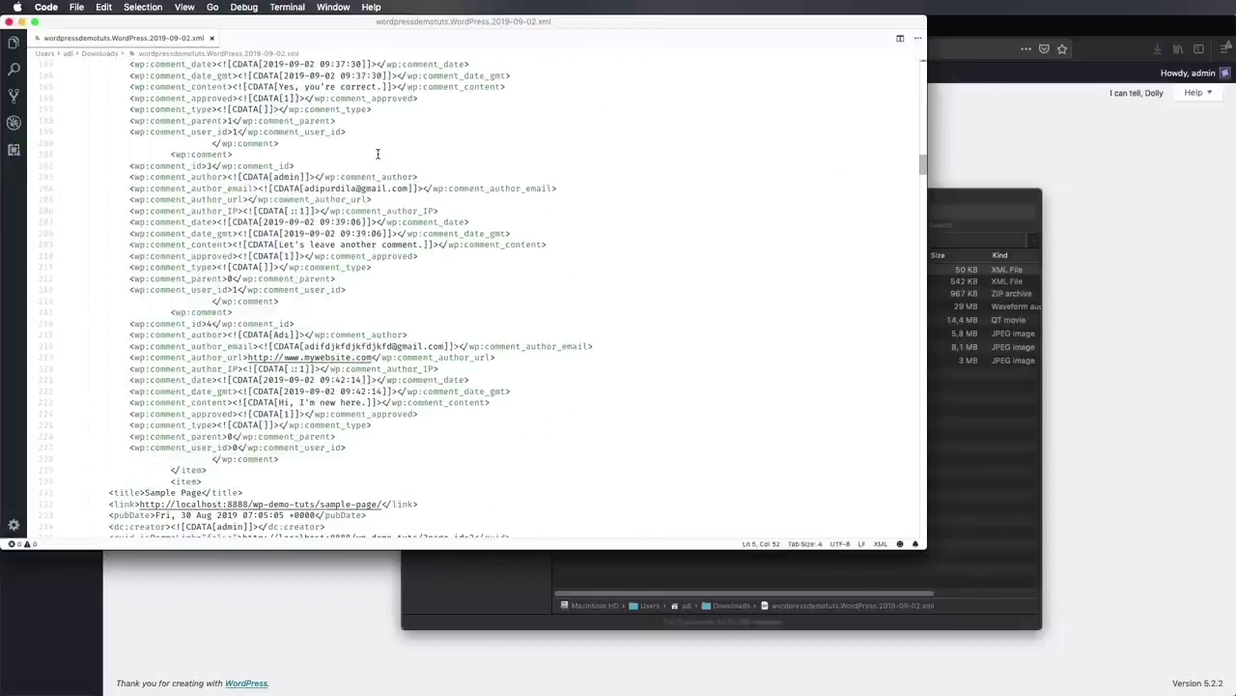
{"action": "scroll", "coordinate": [376, 154], "scroll_direction": "down", "scroll_amount": 10}
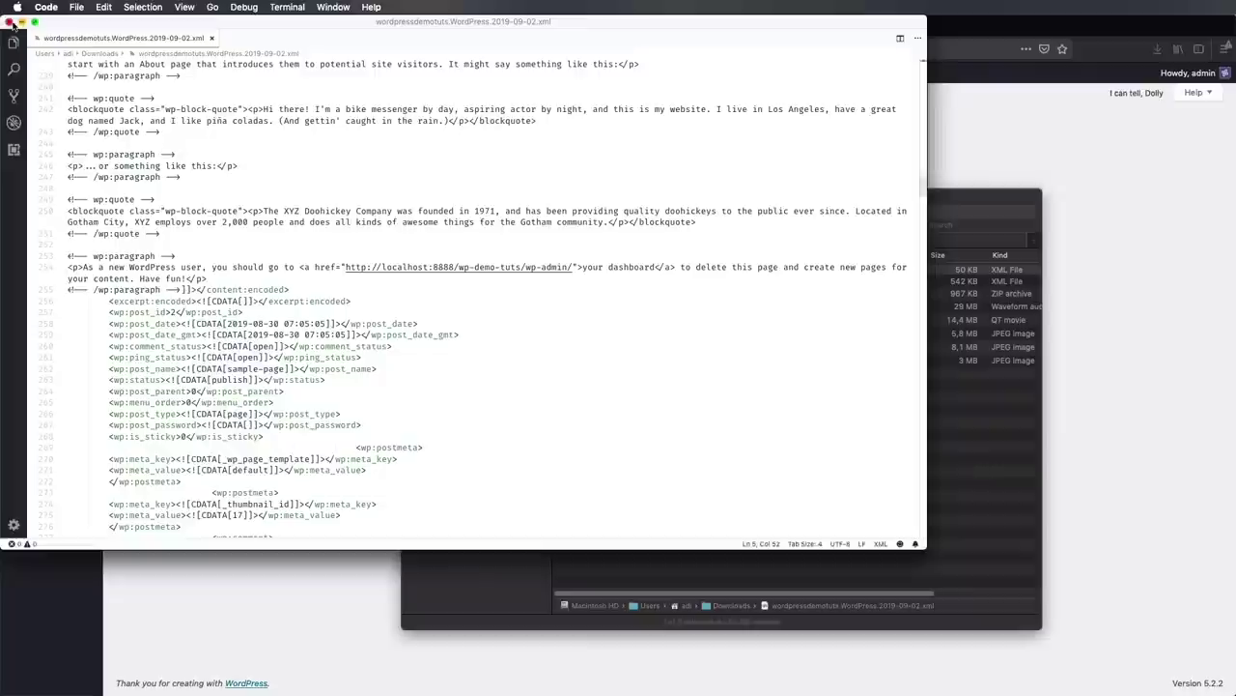
{"action": "left_click", "coordinate": [11, 22]}
{"action": "left_click", "coordinate": [1083, 210]}
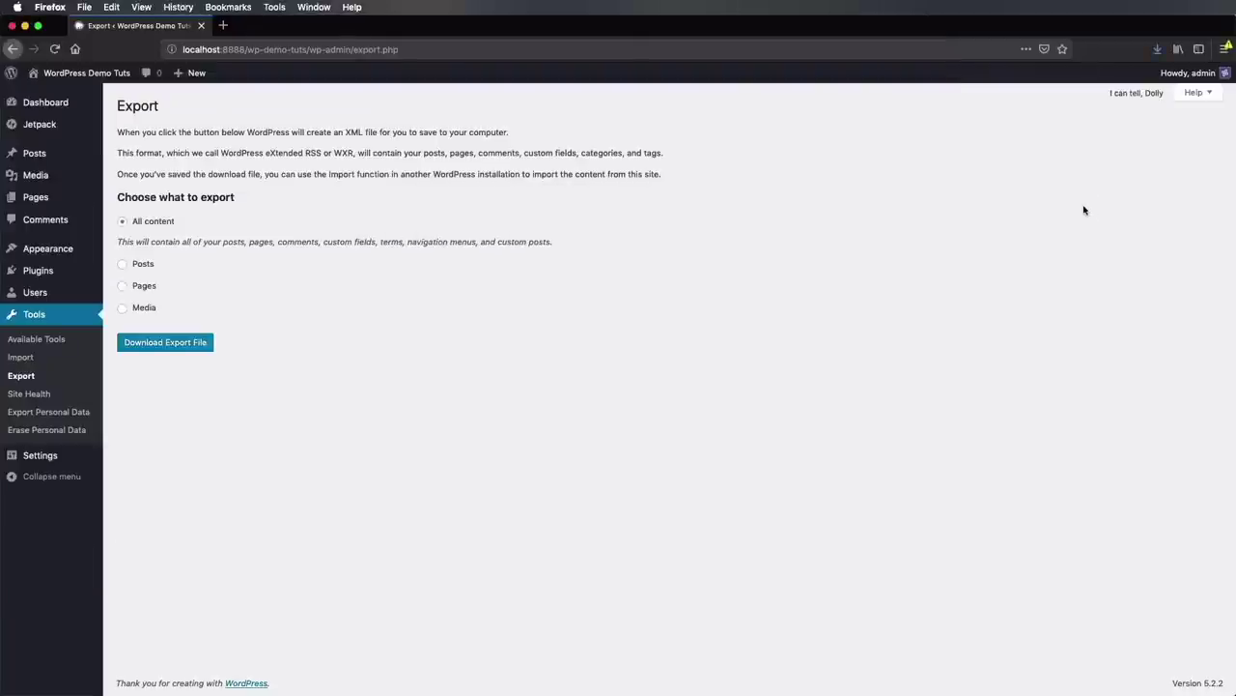
- Install the WordPress importer from Tools > Import after checking the Downloads folder
{"action": "left_click", "coordinate": [20, 357]}
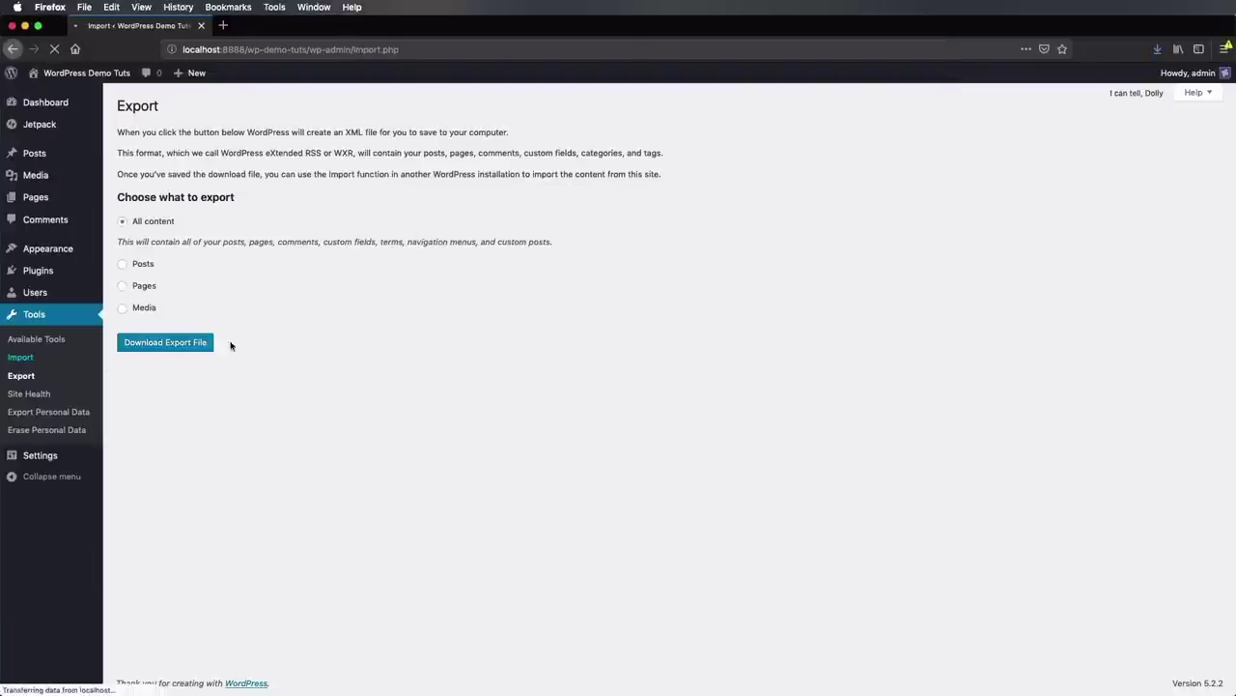
{"action": "key", "text": "super+Tab"}
{"action": "left_click", "coordinate": [642, 437]}
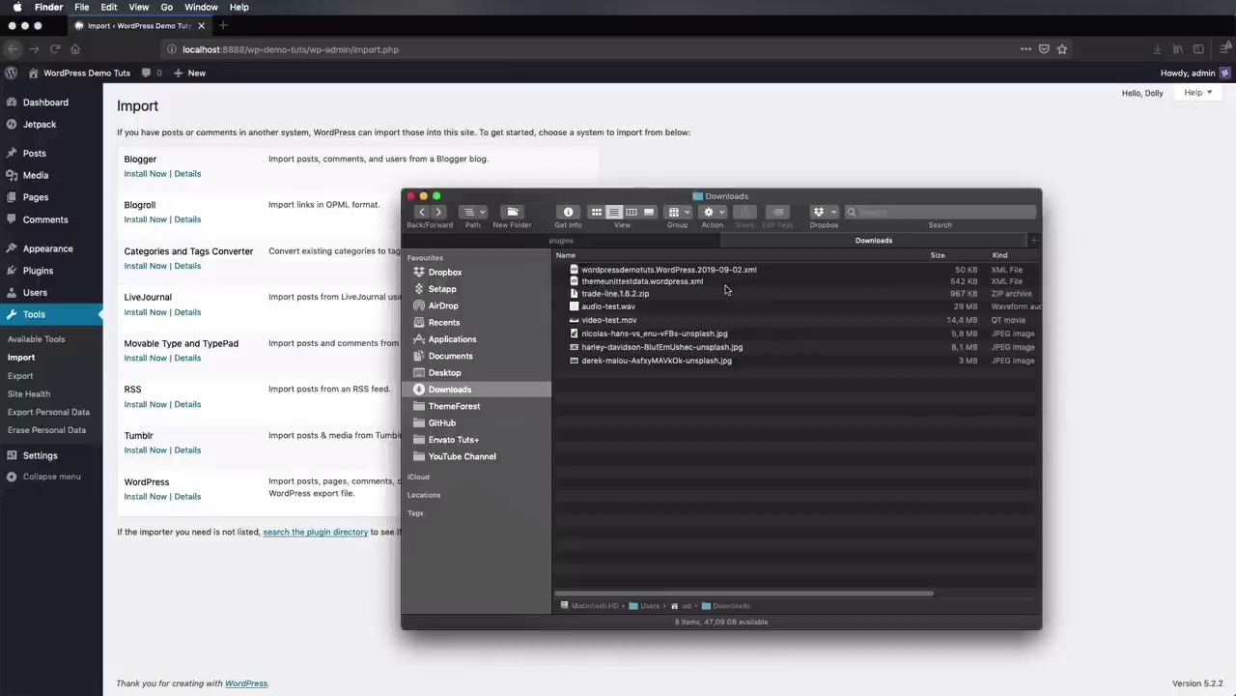
{"action": "left_click", "coordinate": [736, 140]}
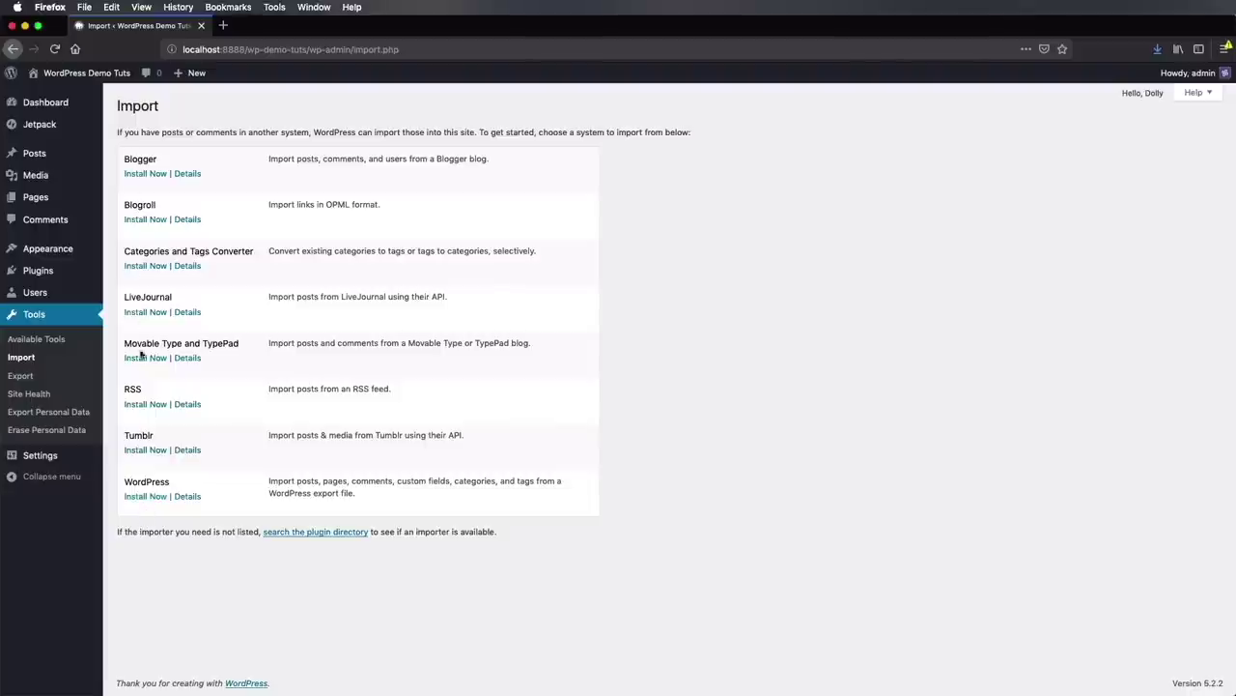
{"action": "left_click", "coordinate": [149, 498]}
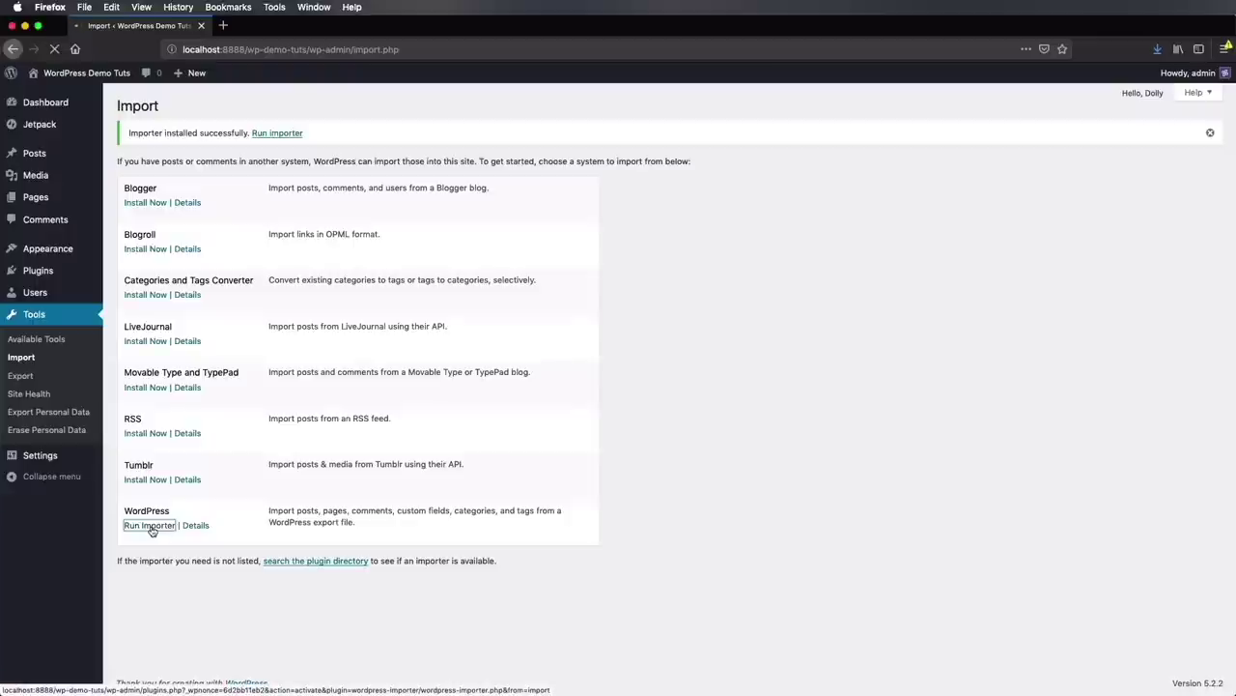
- Upload themeunittestdata.wordpress.xml to the WordPress importer
{"action": "left_click", "coordinate": [388, 179]}
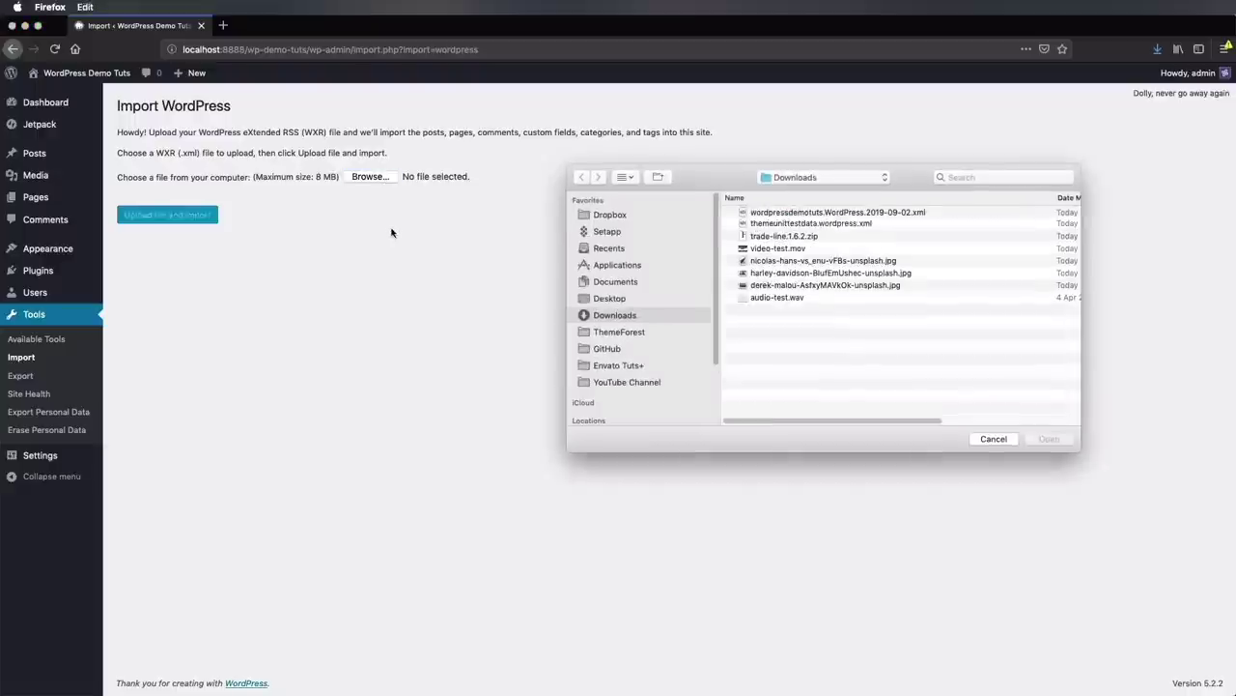
{"action": "left_click", "coordinate": [836, 226]}
{"action": "key", "text": "Return"}
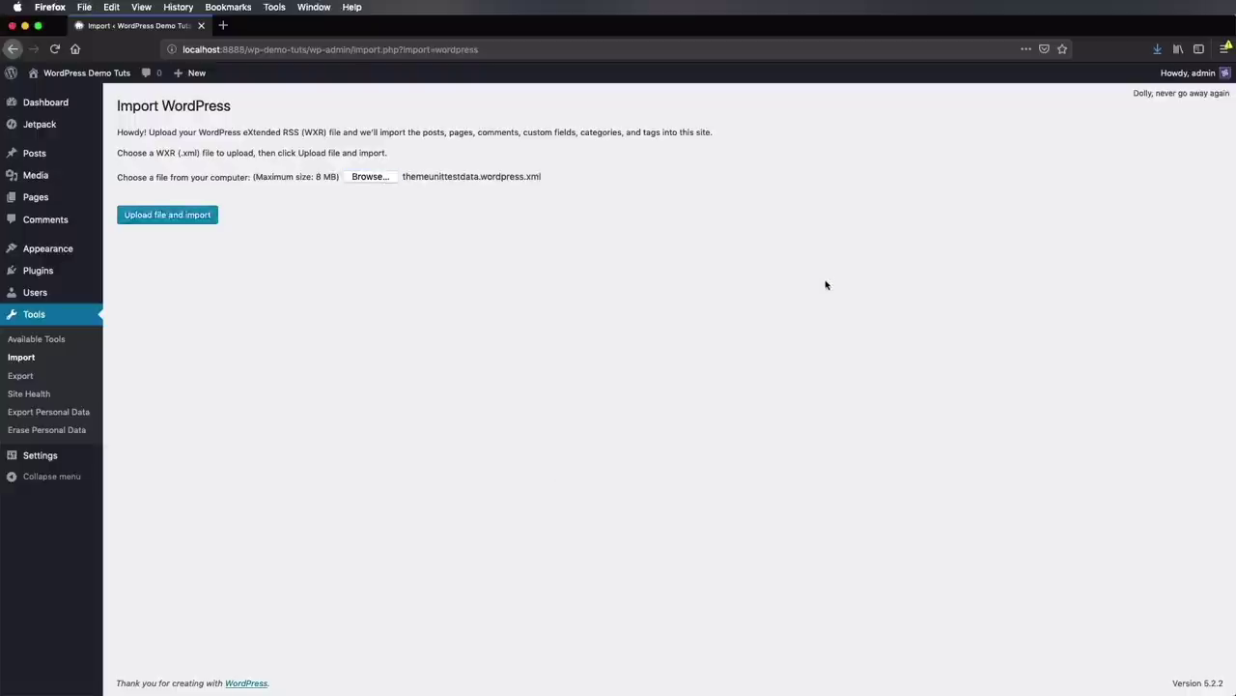
{"action": "left_click", "coordinate": [153, 219]}
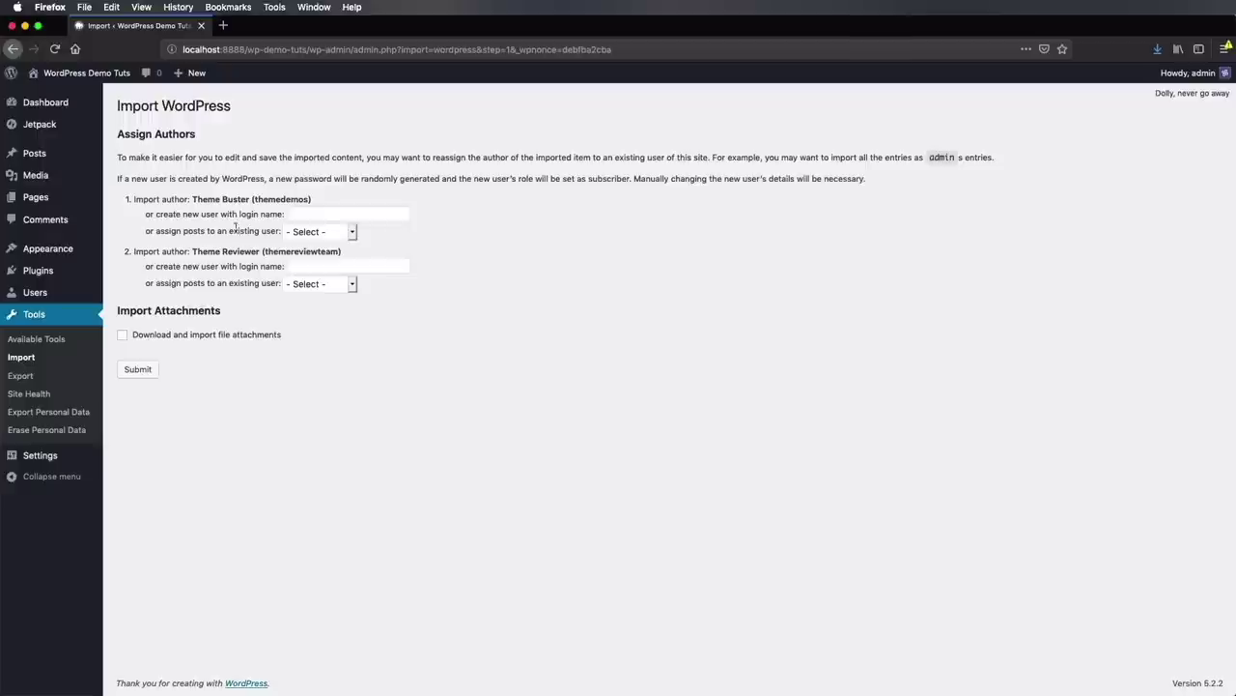
- Map the first author to admin and the second to the other user, include attachments, and submit
{"action": "left_click", "coordinate": [326, 232]}
{"action": "left_click", "coordinate": [327, 240]}
{"action": "left_click", "coordinate": [326, 285]}
{"action": "left_click", "coordinate": [328, 303]}
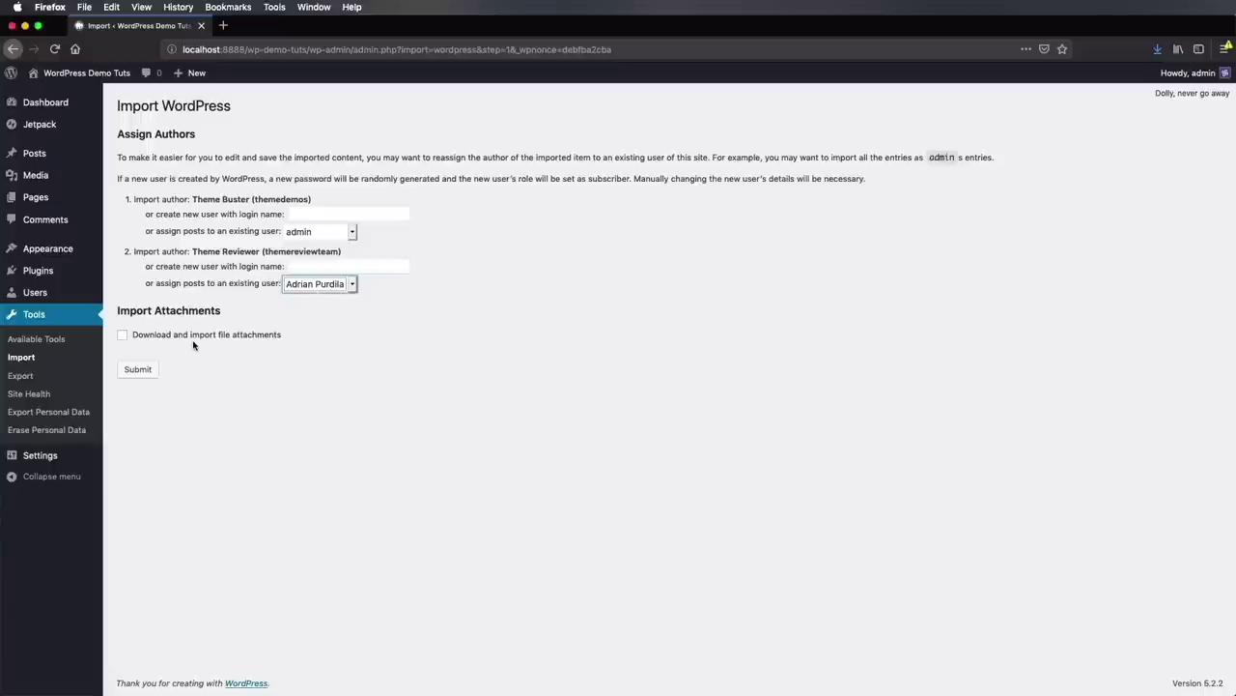
{"action": "left_click", "coordinate": [155, 334]}
{"action": "left_click", "coordinate": [137, 369]}
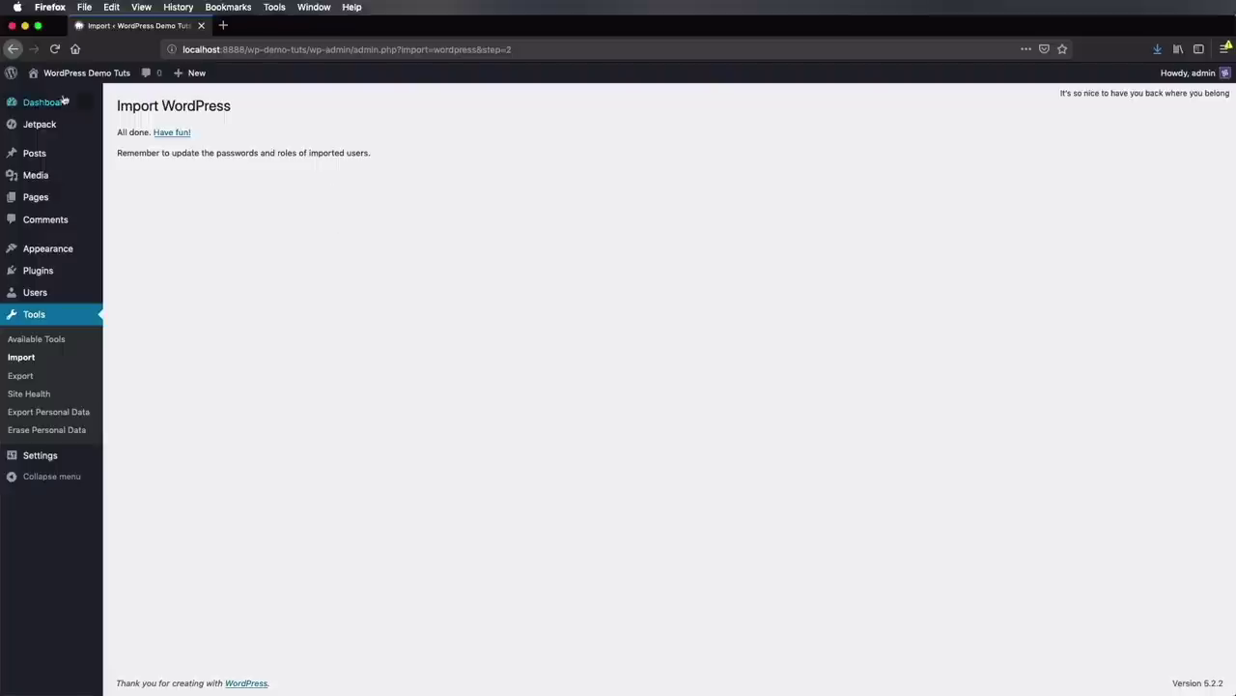
- Scroll through the imported Posts list (53) and Pages list (21)
{"action": "left_click", "coordinate": [59, 161]}
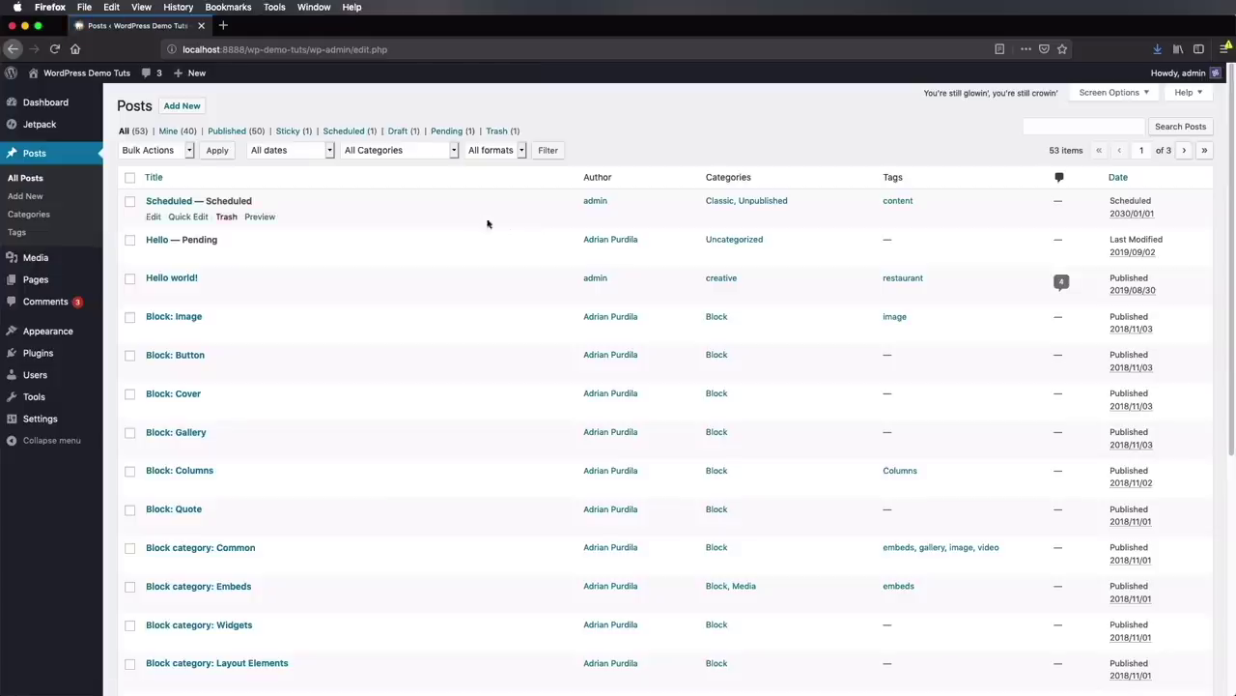
{"action": "scroll", "coordinate": [470, 218], "scroll_direction": "down", "scroll_amount": 3}
{"action": "scroll", "coordinate": [467, 218], "scroll_direction": "down", "scroll_amount": 4}
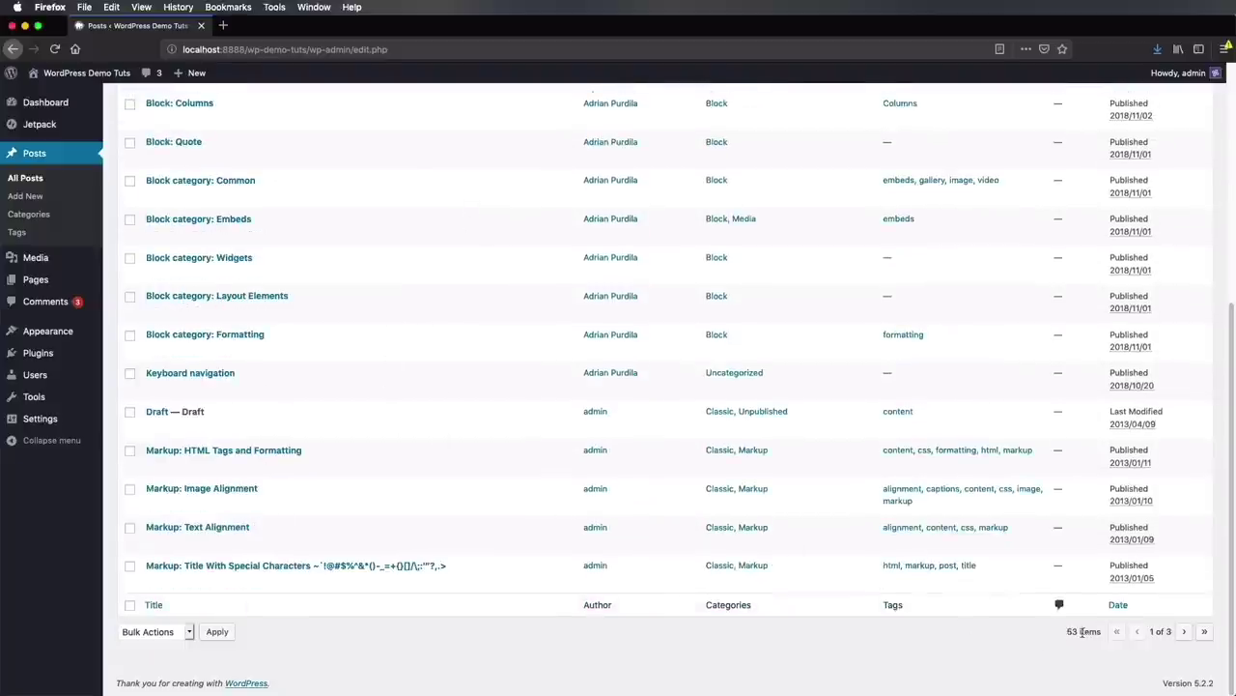
{"action": "scroll", "coordinate": [585, 305], "scroll_direction": "up", "scroll_amount": 10}
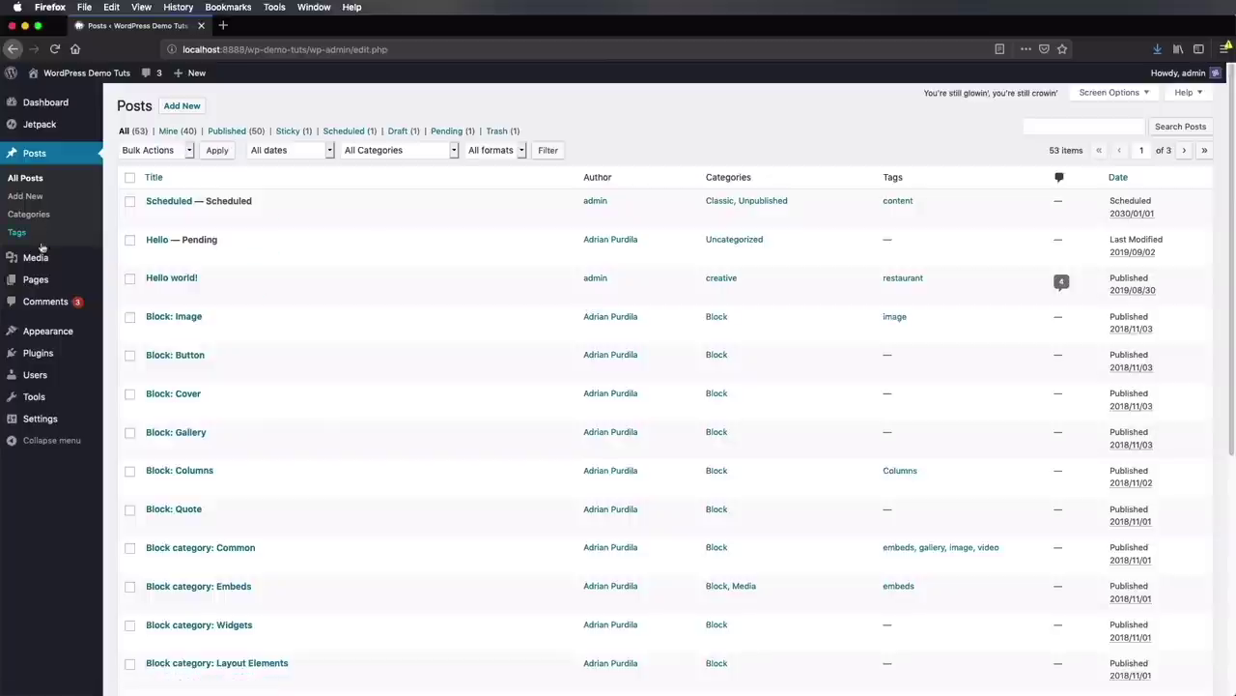
{"action": "left_click", "coordinate": [54, 286]}
{"action": "scroll", "coordinate": [500, 256], "scroll_direction": "down", "scroll_amount": 1}
{"action": "scroll", "coordinate": [499, 256], "scroll_direction": "down", "scroll_amount": 5}
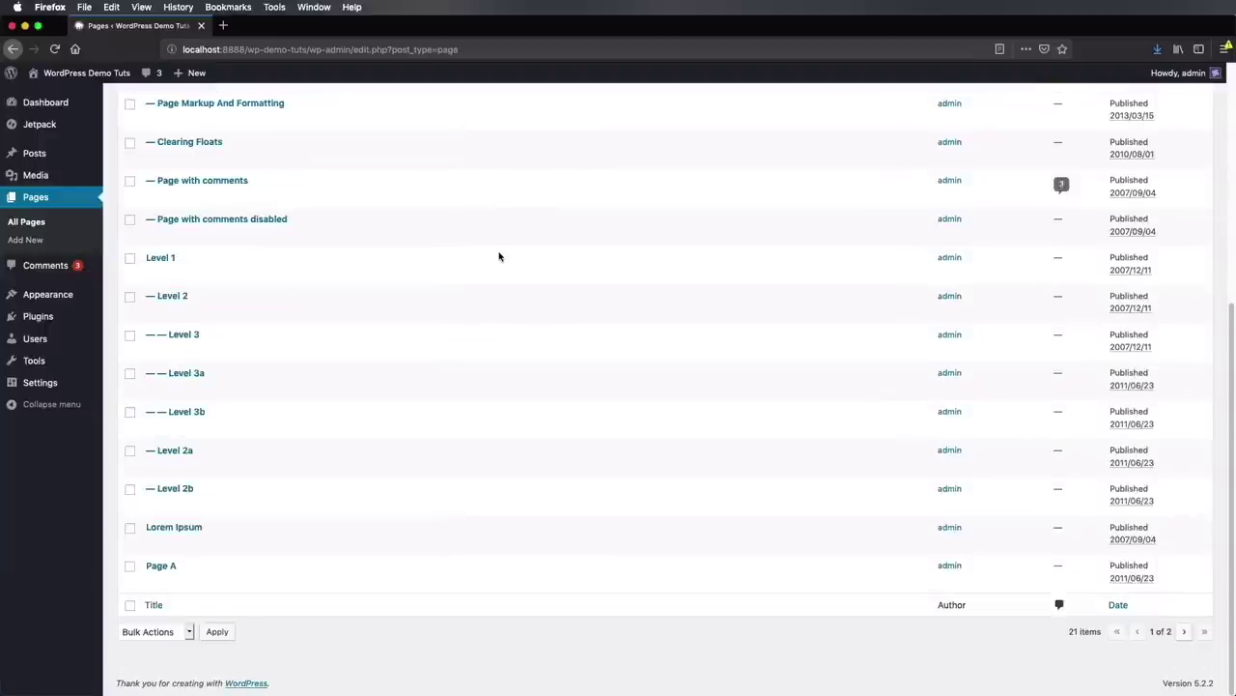
{"action": "scroll", "coordinate": [500, 256], "scroll_direction": "up", "scroll_amount": 8}
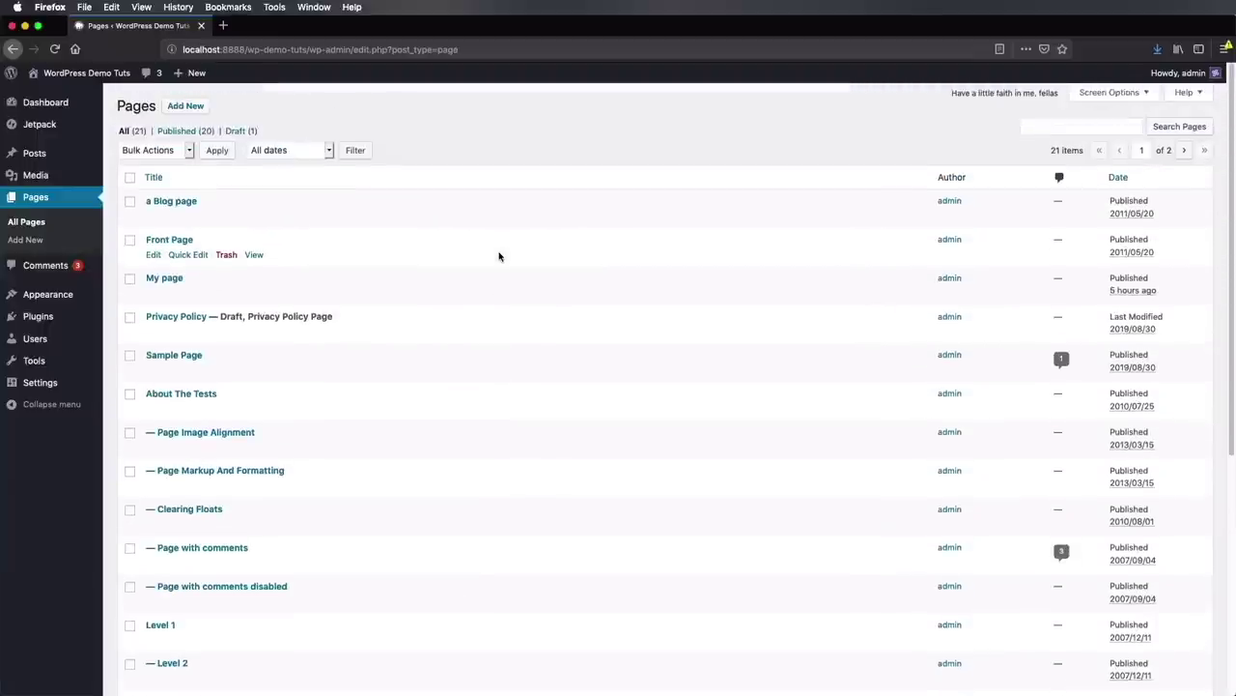
- Open the Comments list of 37 comments and scroll through it
{"action": "left_click", "coordinate": [53, 265]}
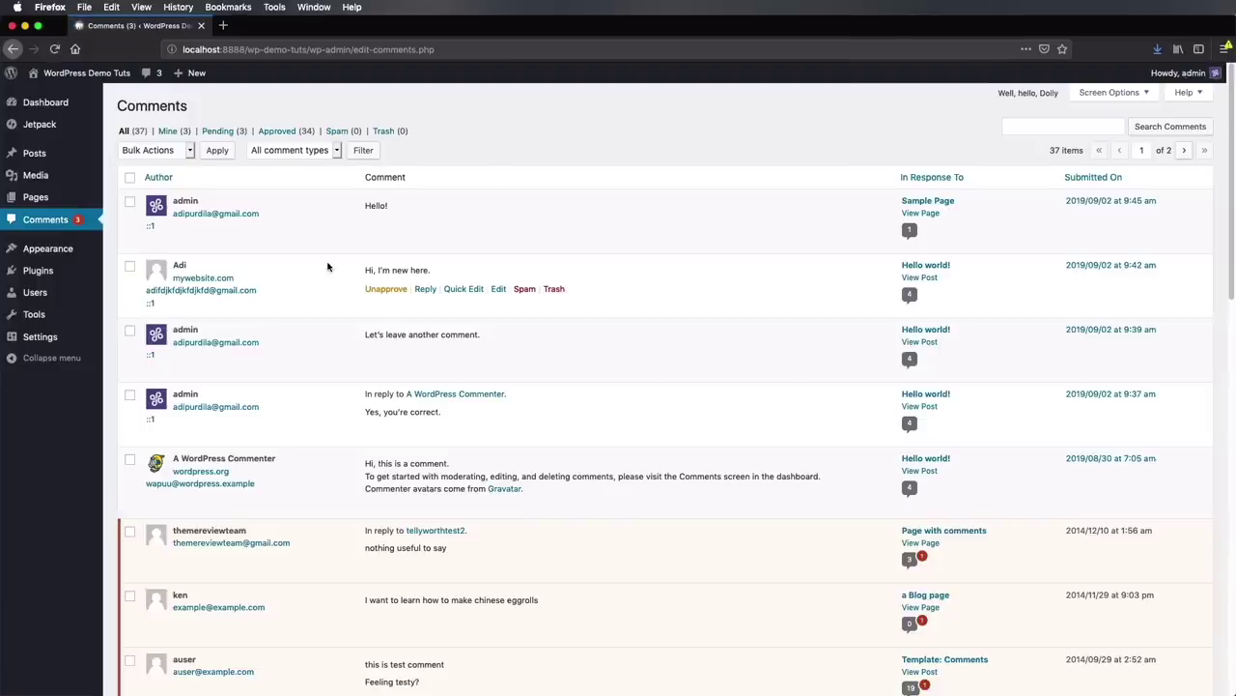
{"action": "scroll", "coordinate": [328, 266], "scroll_direction": "down", "scroll_amount": 3}
{"action": "scroll", "coordinate": [444, 296], "scroll_direction": "up", "scroll_amount": 3}
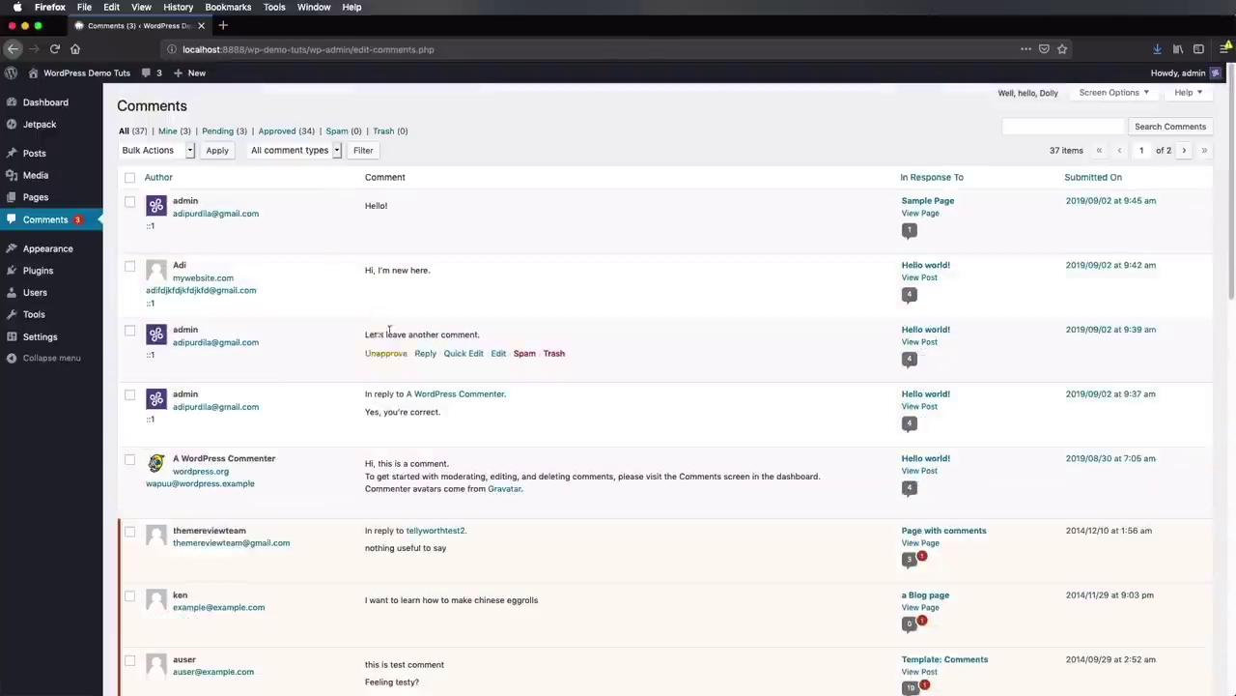
- Open the Media Library, browse and reload the front-end homepage in a new tab, then return
{"action": "left_click", "coordinate": [64, 180]}
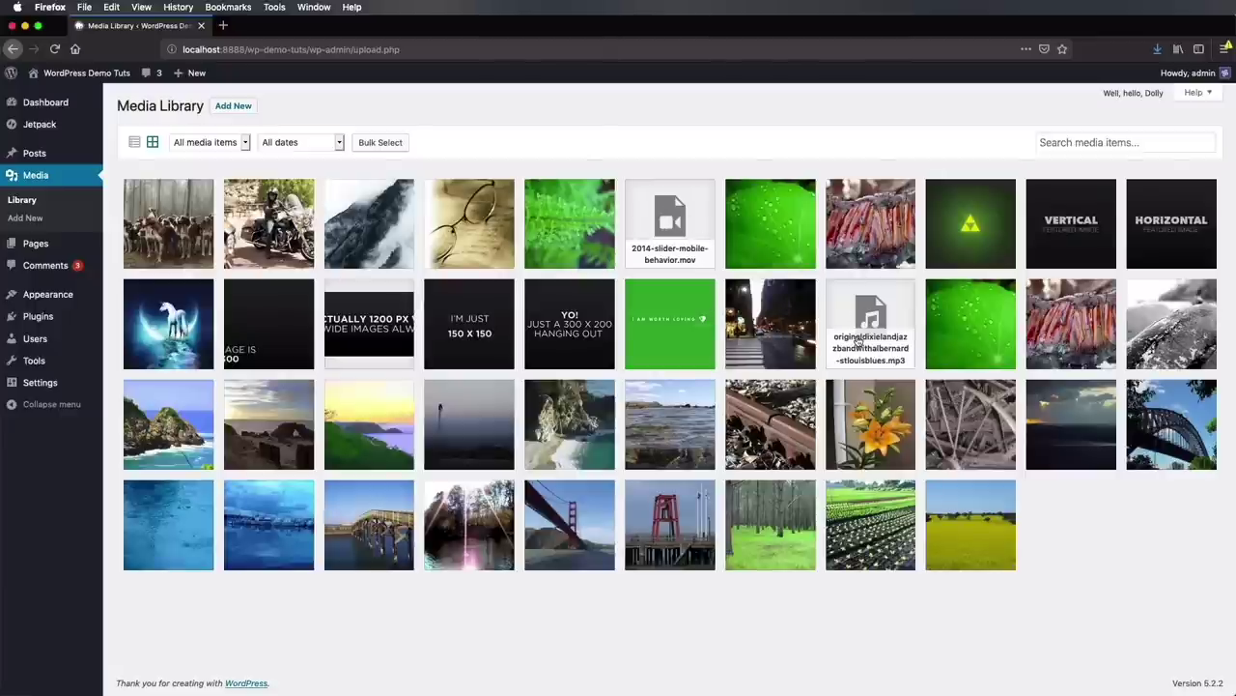
{"action": "left_click_drag", "start_coordinate": [87, 72], "coordinate": [290, 25]}
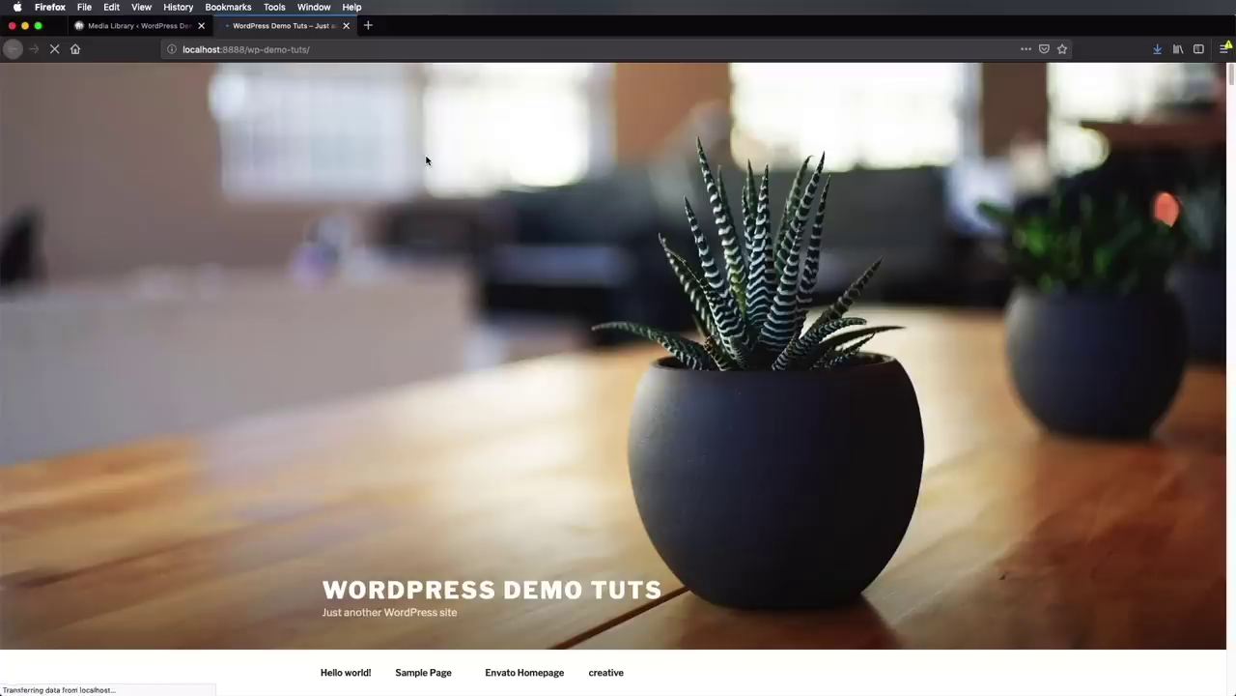
{"action": "scroll", "coordinate": [493, 229], "scroll_direction": "down", "scroll_amount": 8}
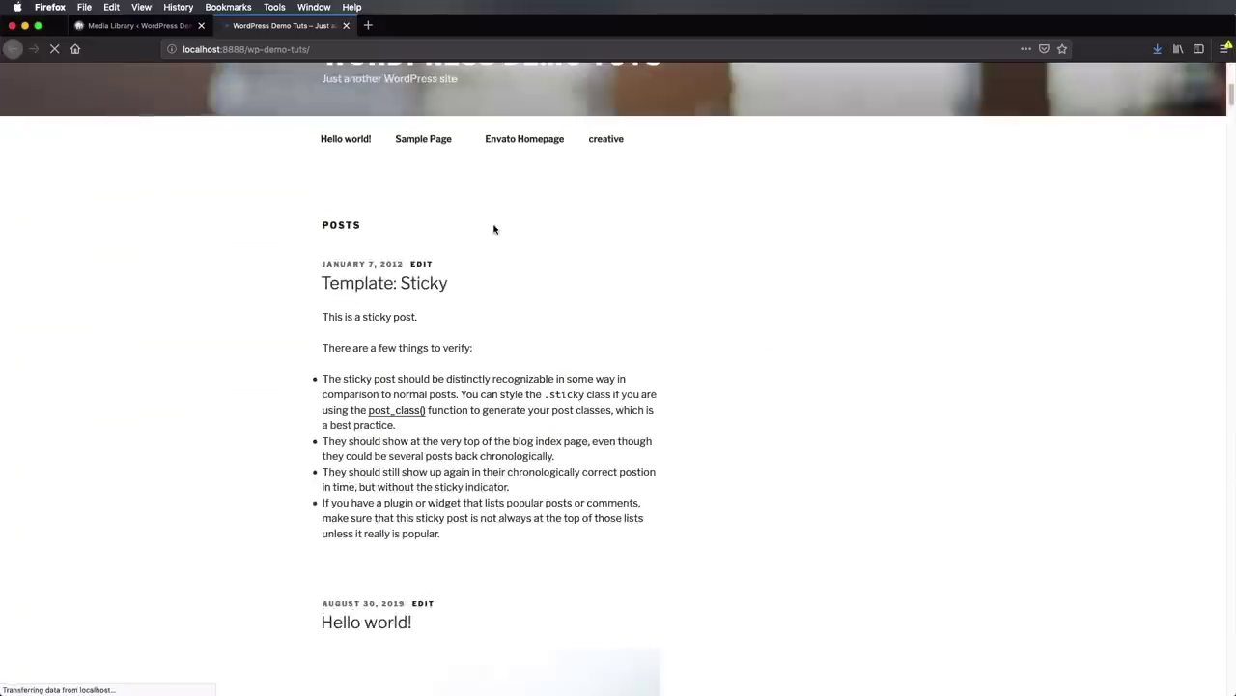
{"action": "scroll", "coordinate": [969, 287], "scroll_direction": "down", "scroll_amount": 3}
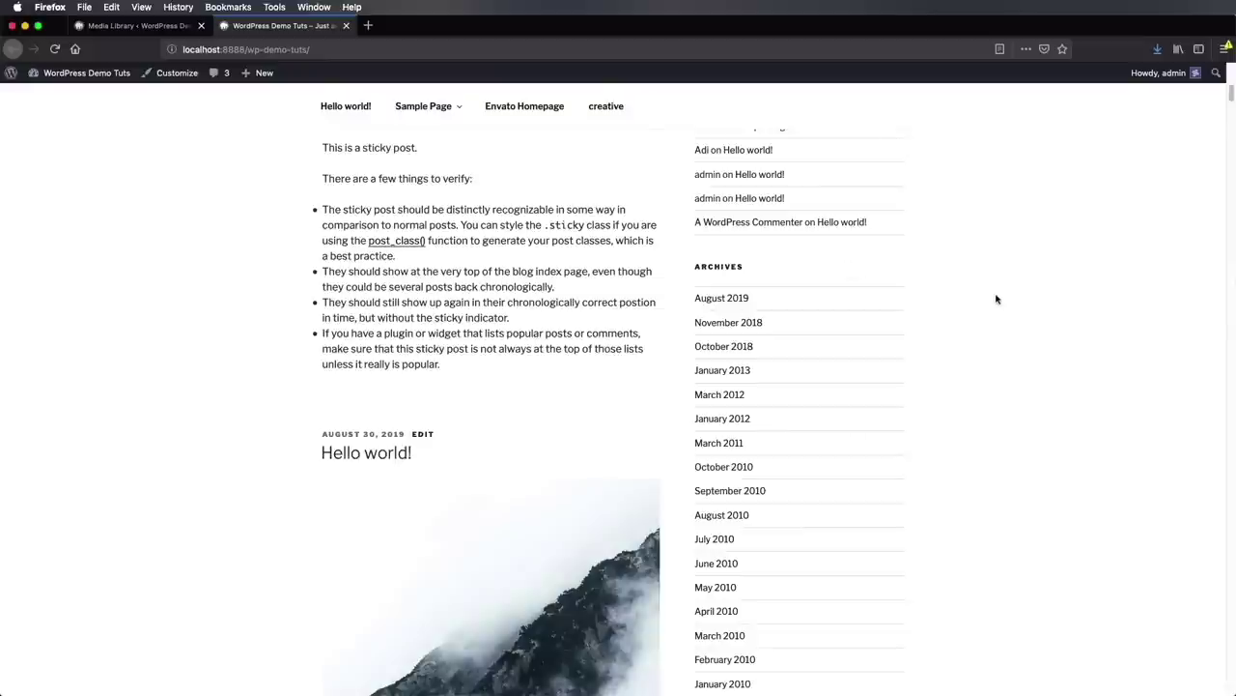
{"action": "scroll", "coordinate": [997, 298], "scroll_direction": "down", "scroll_amount": 2}
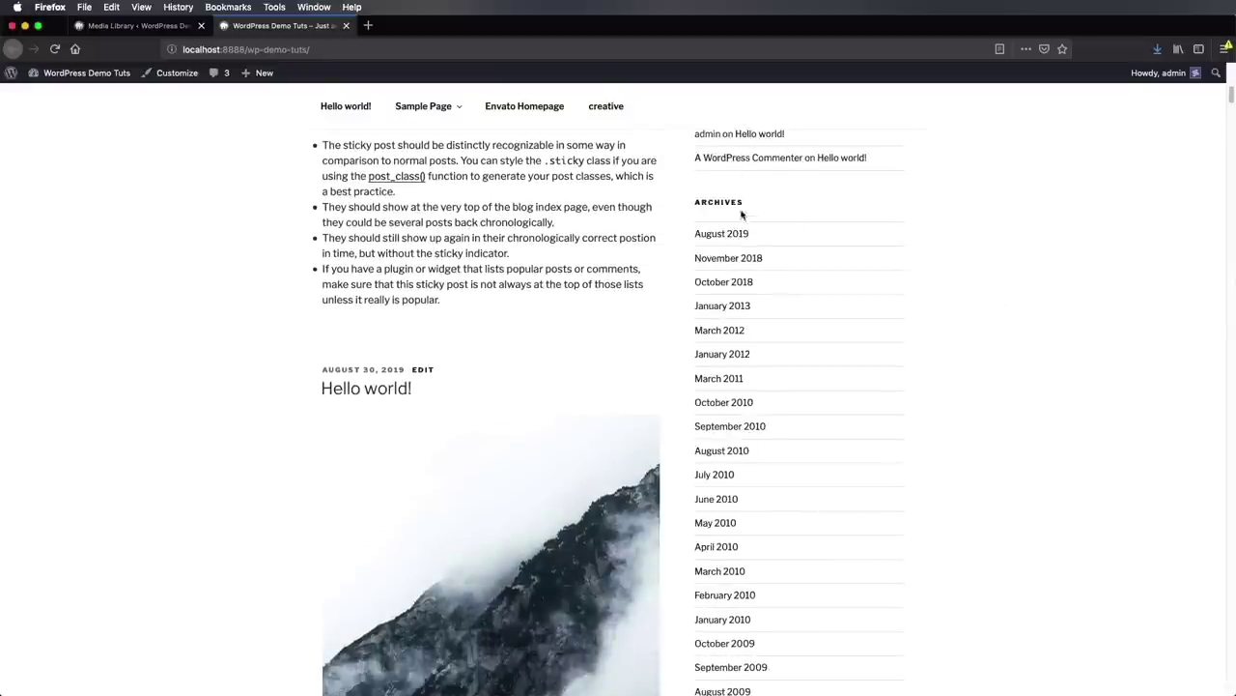
{"action": "scroll", "coordinate": [800, 289], "scroll_direction": "down", "scroll_amount": 5}
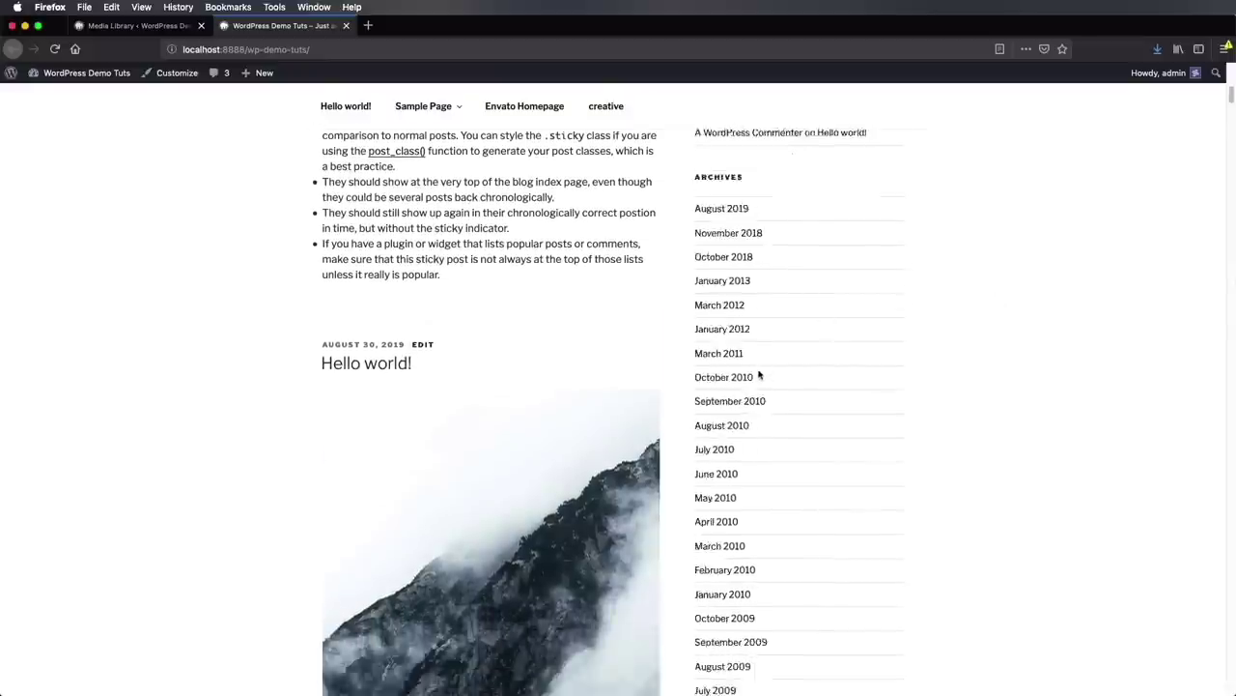
{"action": "scroll", "coordinate": [759, 376], "scroll_direction": "down", "scroll_amount": 20}
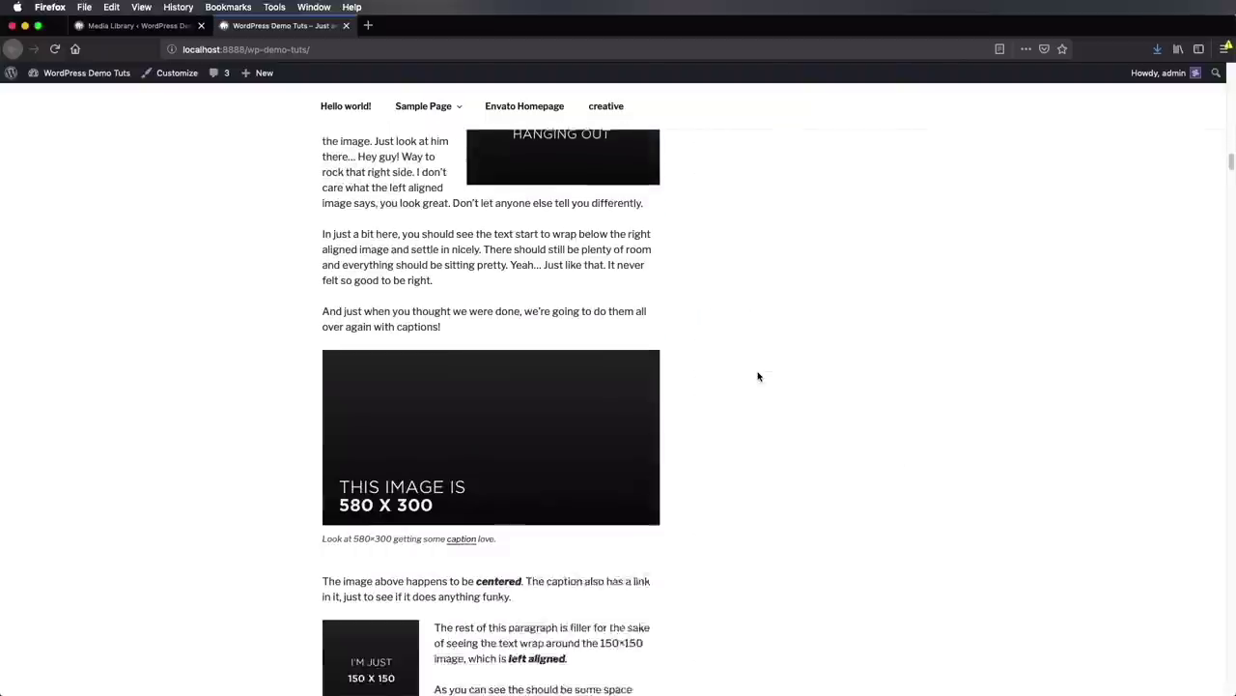
{"action": "key", "text": "super+r"}
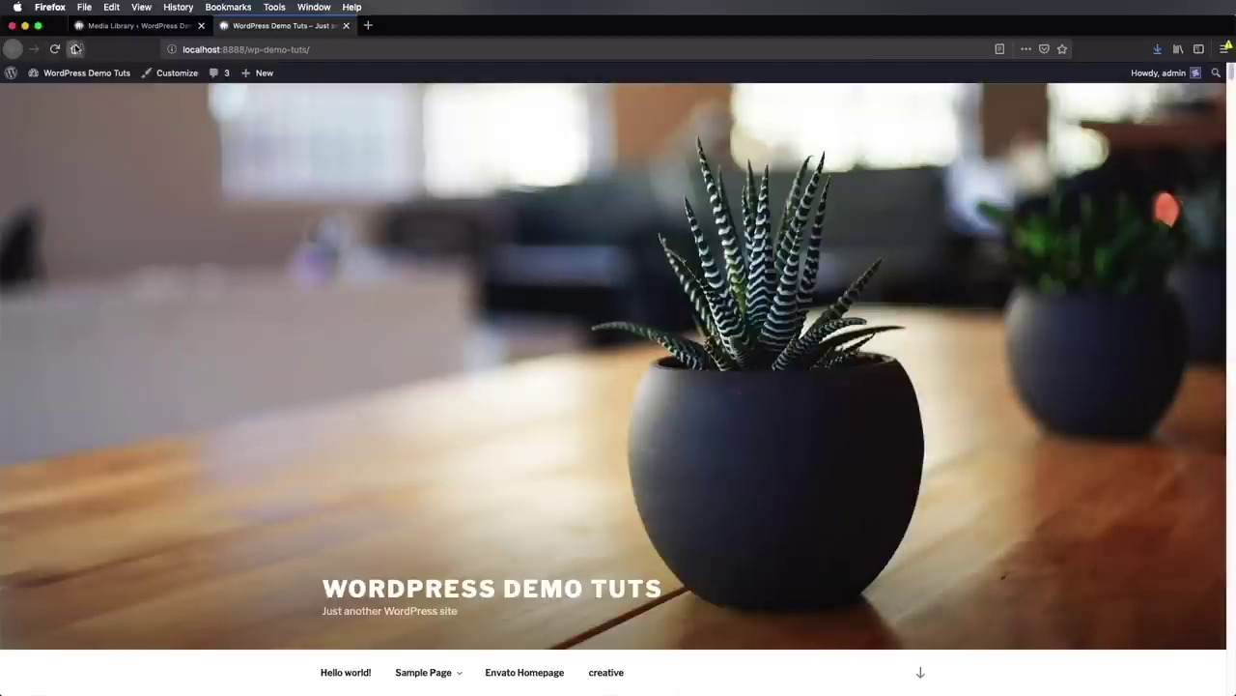
{"action": "key", "text": "ctrl+shift+Tab"}
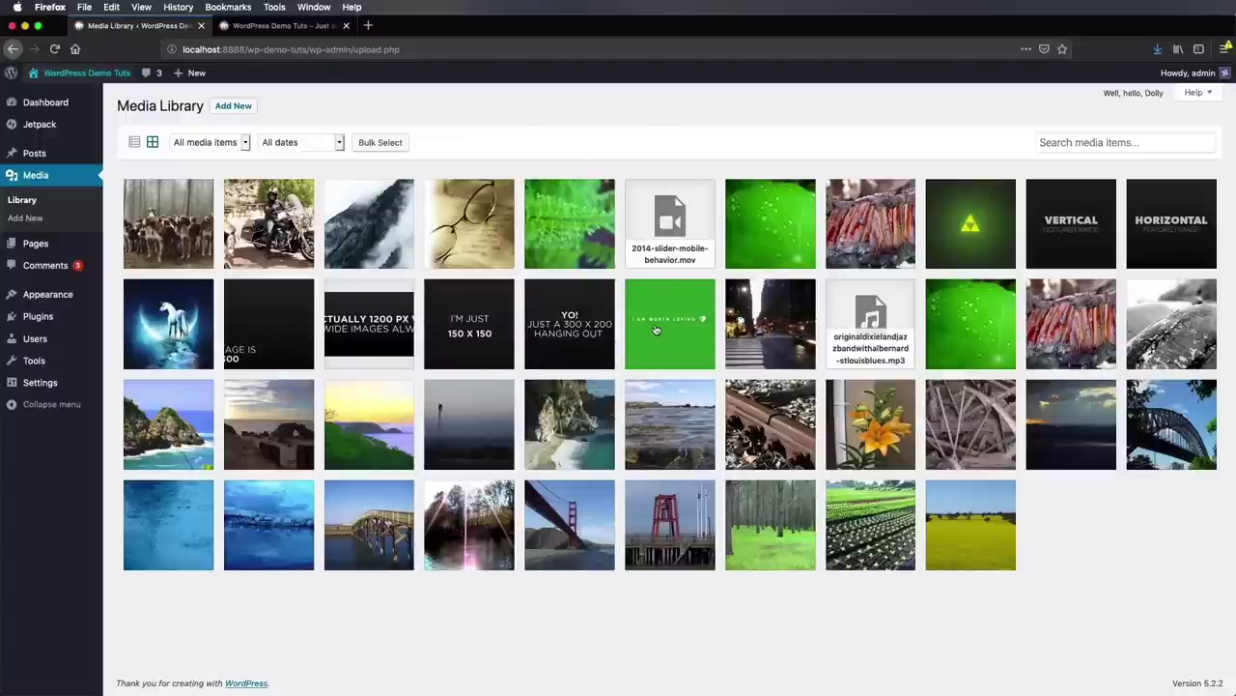
- Open Tools > Site Health to view the 85% score and four recommended improvements
{"action": "left_click", "coordinate": [34, 360]}
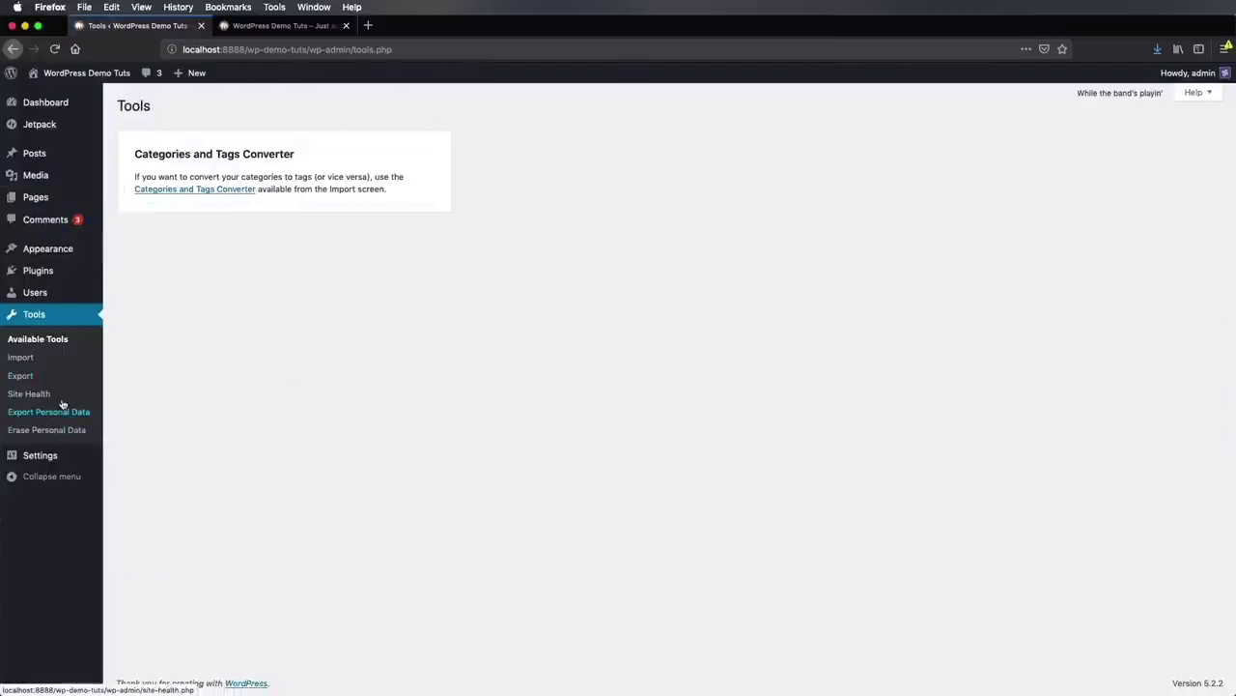
{"action": "mouse_move", "coordinate": [63, 455]}
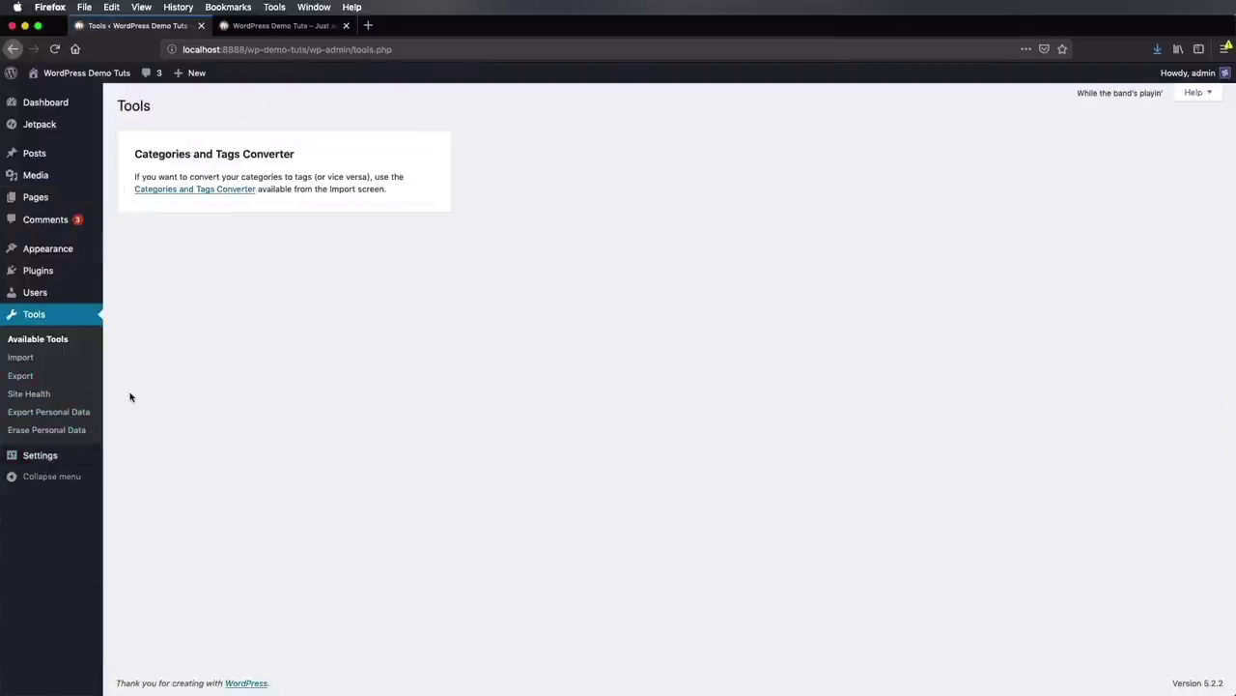
{"action": "left_click", "coordinate": [46, 394]}
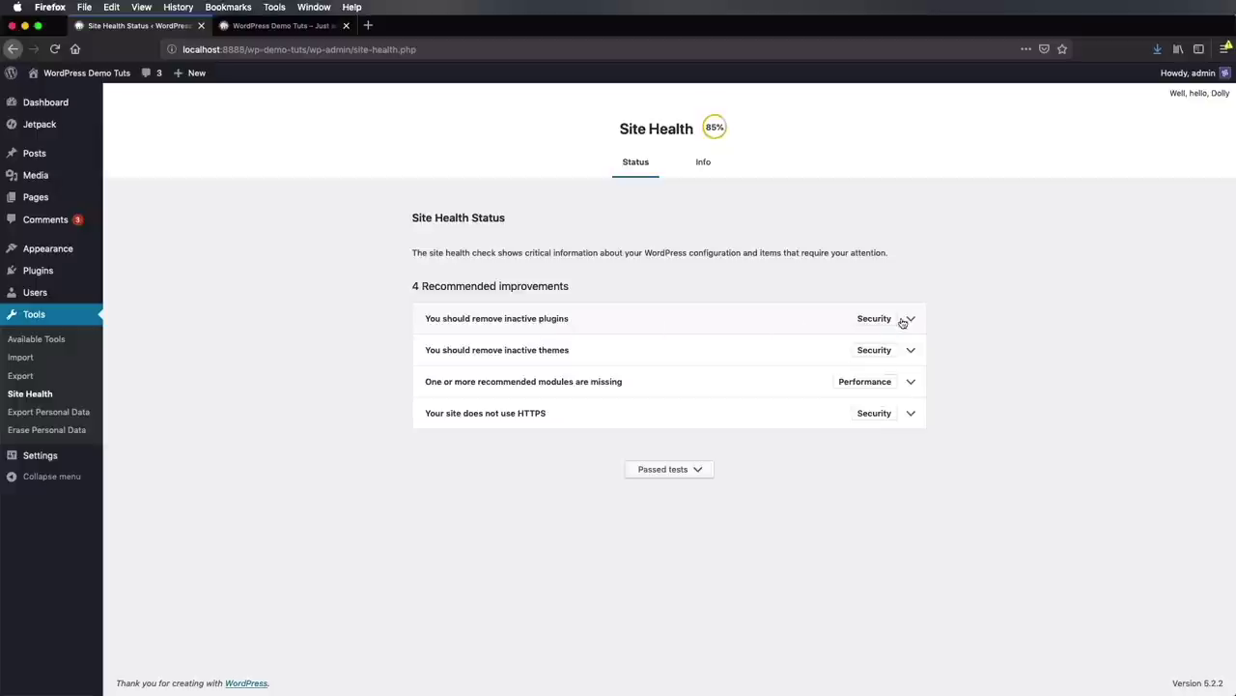
- Expand the inactive plugins, missing modules and HTTPS recommendations to read their details
{"action": "left_click", "coordinate": [902, 321]}
{"action": "left_click_drag", "start_coordinate": [445, 411], "coordinate": [535, 411]}
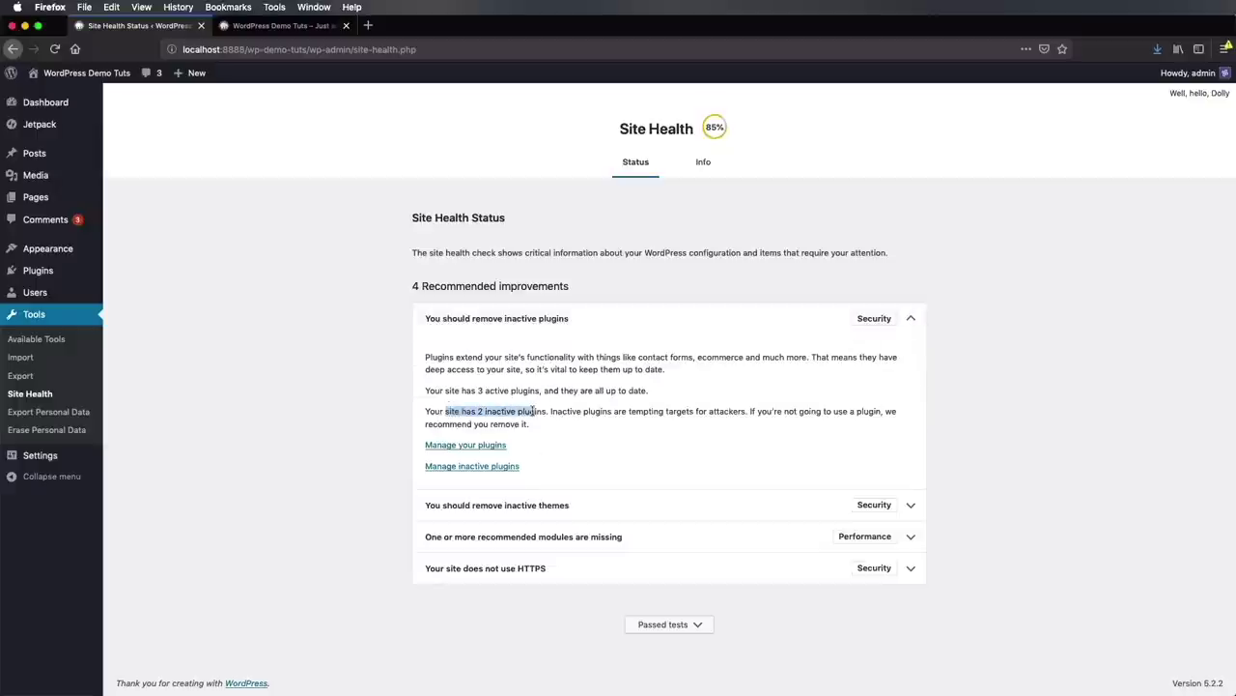
{"action": "left_click", "coordinate": [327, 431]}
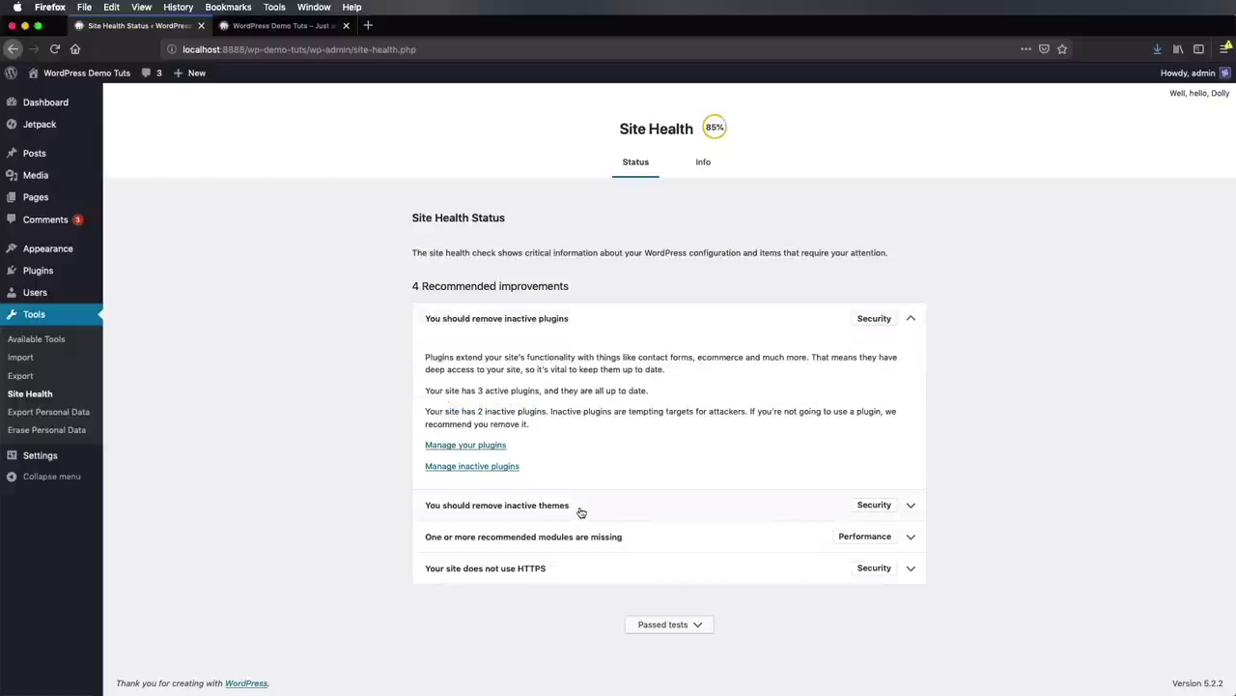
{"action": "left_click", "coordinate": [911, 536]}
{"action": "scroll", "coordinate": [751, 548], "scroll_direction": "down", "scroll_amount": 2}
{"action": "scroll", "coordinate": [750, 548], "scroll_direction": "down", "scroll_amount": 1}
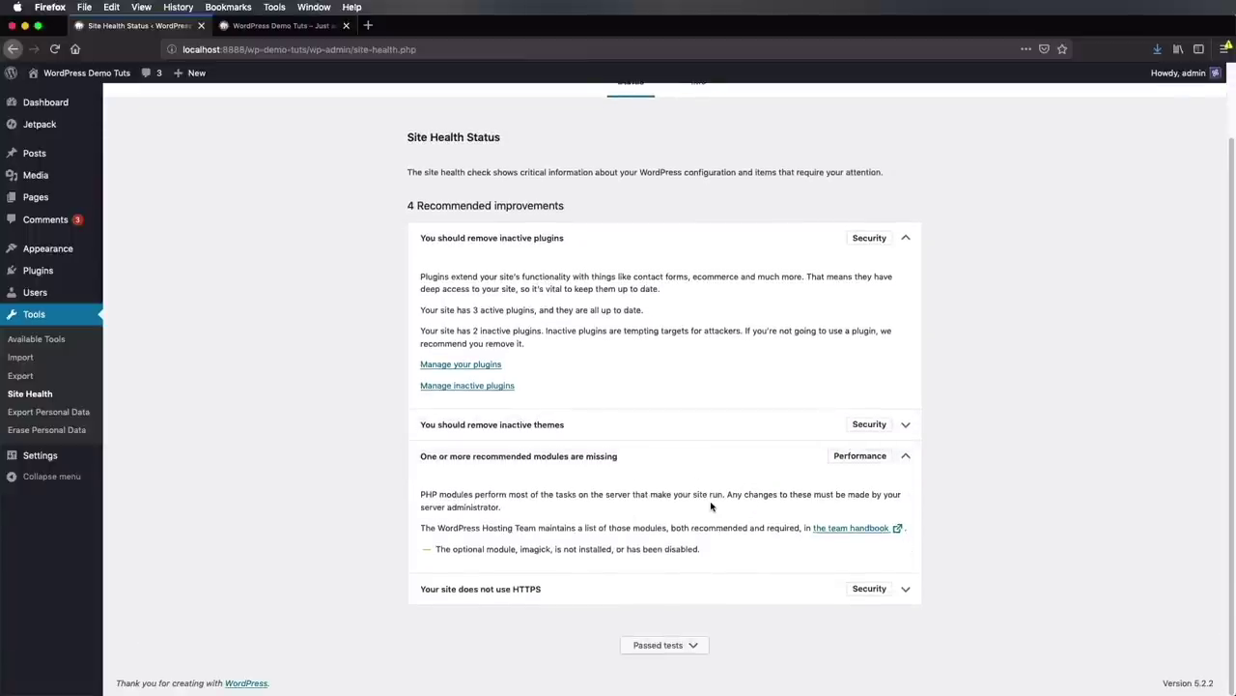
{"action": "left_click", "coordinate": [904, 588]}
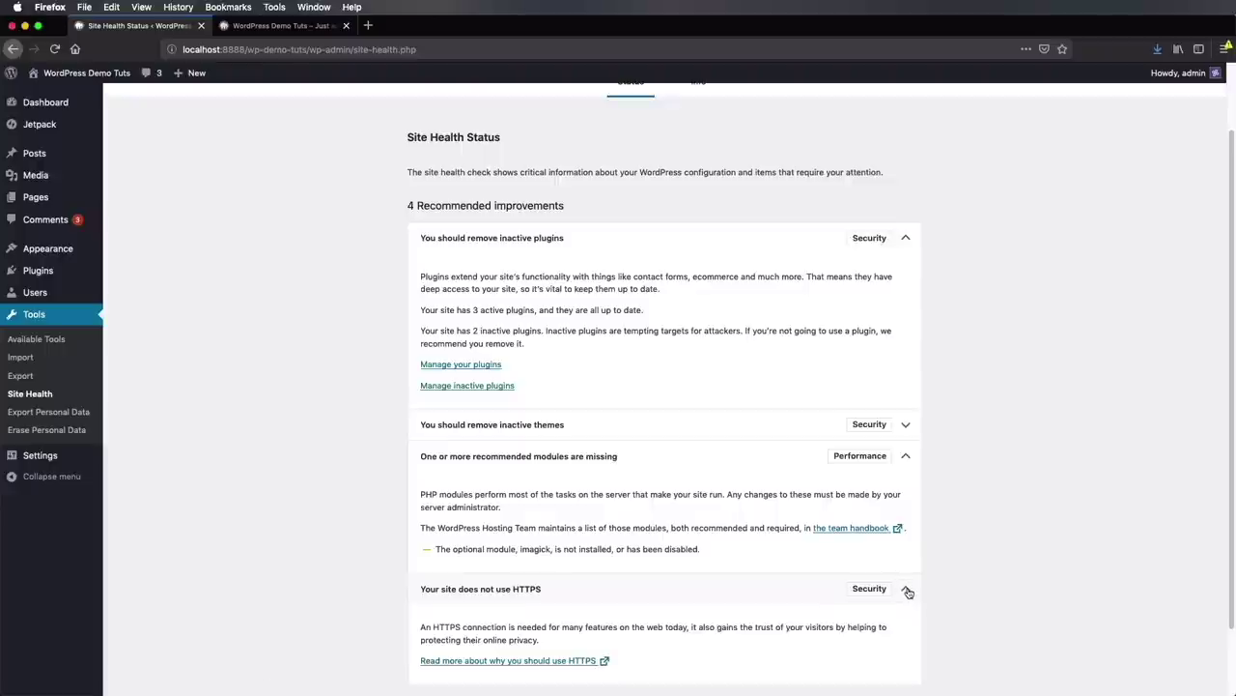
{"action": "scroll", "coordinate": [679, 522], "scroll_direction": "down", "scroll_amount": 2}
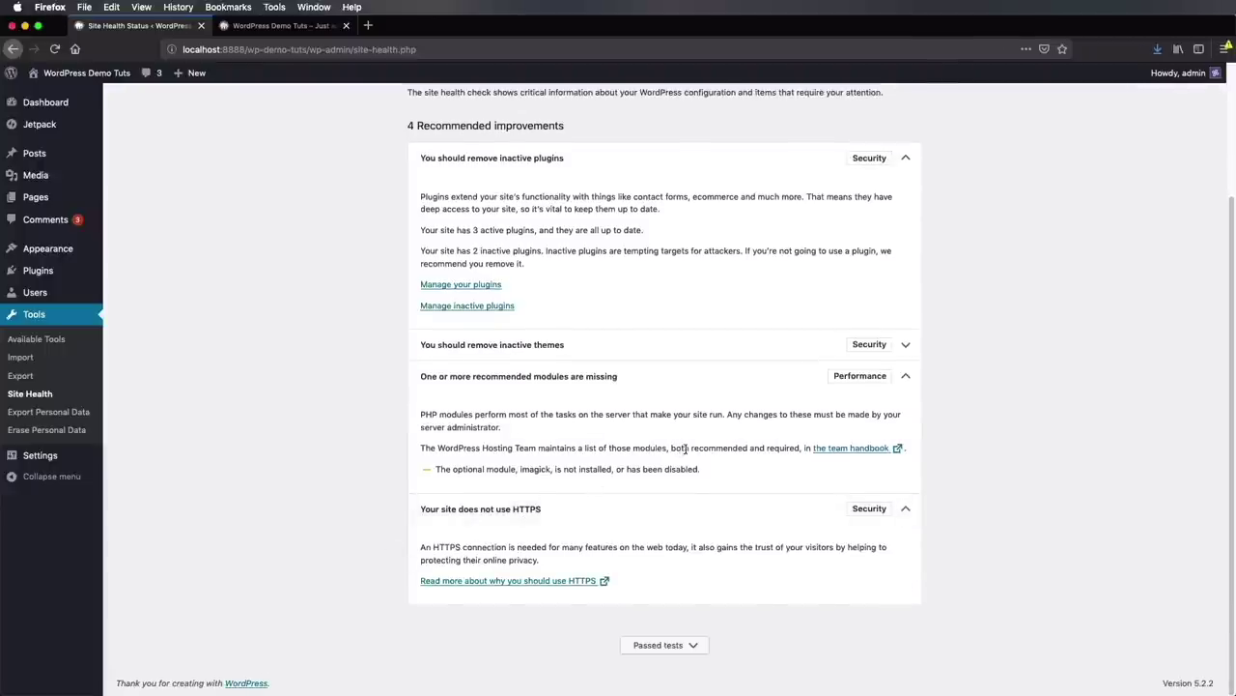
- Expand and scroll through the 23 passed tests, then switch to the Info tab
{"action": "left_click", "coordinate": [683, 645]}
{"action": "scroll", "coordinate": [743, 508], "scroll_direction": "down", "scroll_amount": 5}
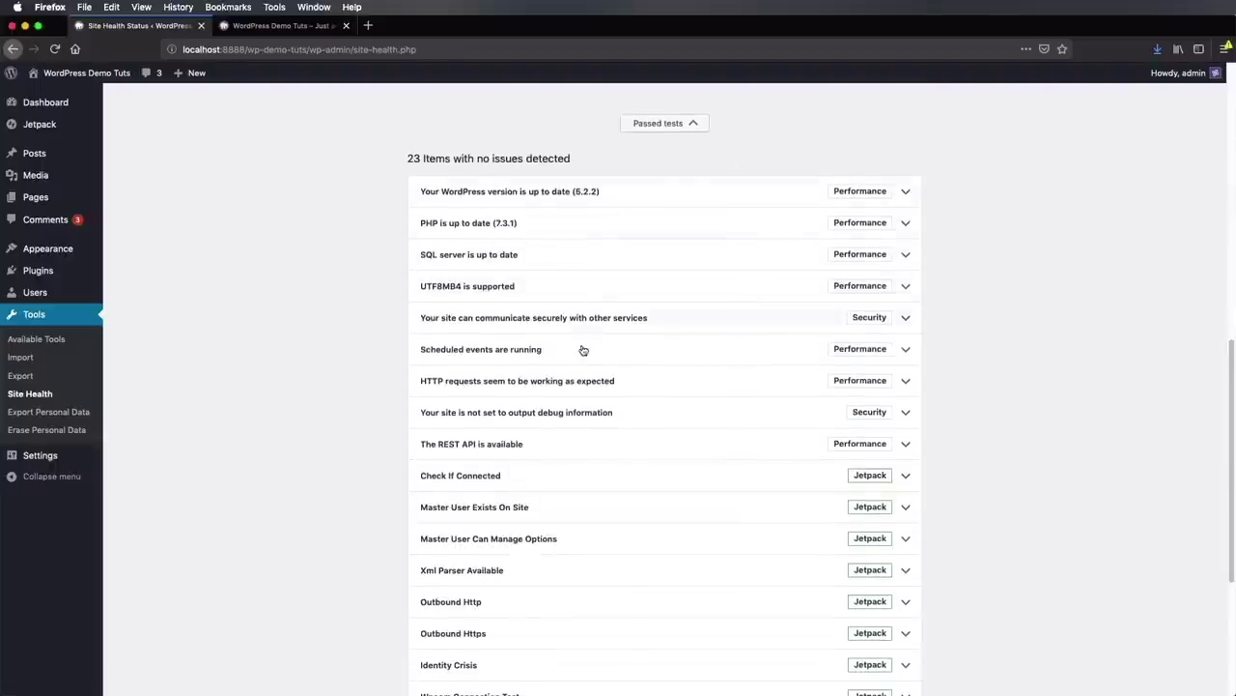
{"action": "scroll", "coordinate": [579, 356], "scroll_direction": "down", "scroll_amount": 3}
{"action": "scroll", "coordinate": [577, 193], "scroll_direction": "down", "scroll_amount": 3}
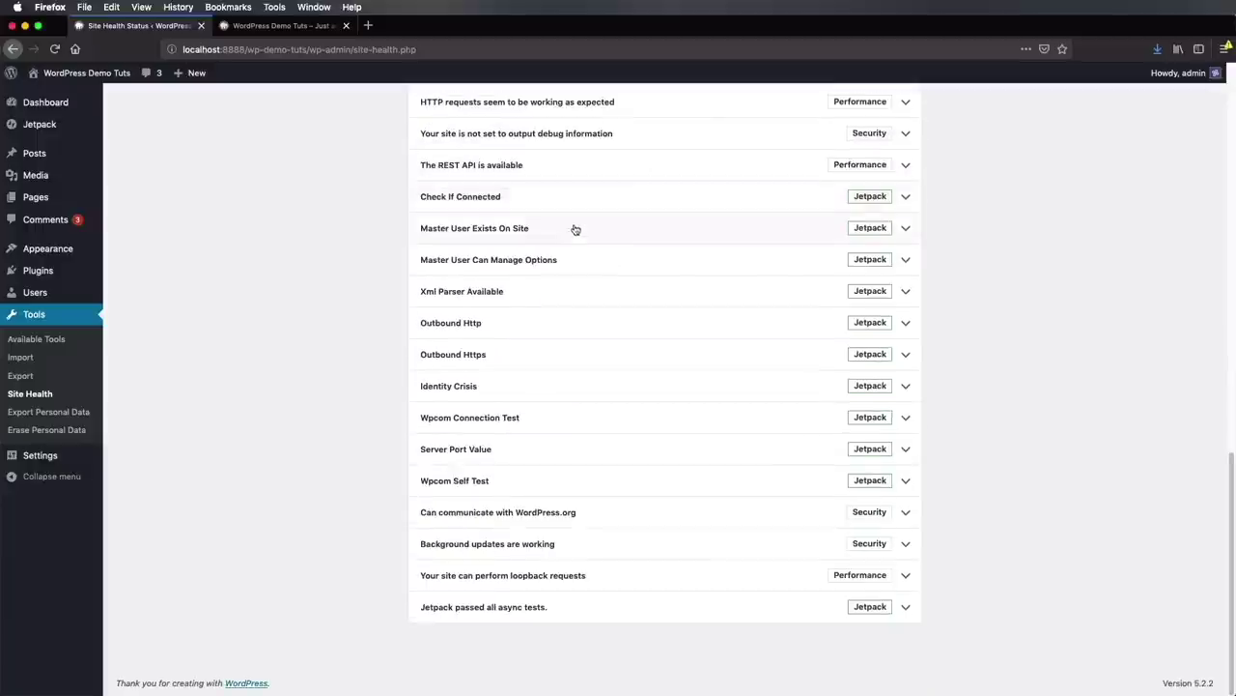
{"action": "scroll", "coordinate": [607, 621], "scroll_direction": "up", "scroll_amount": 9}
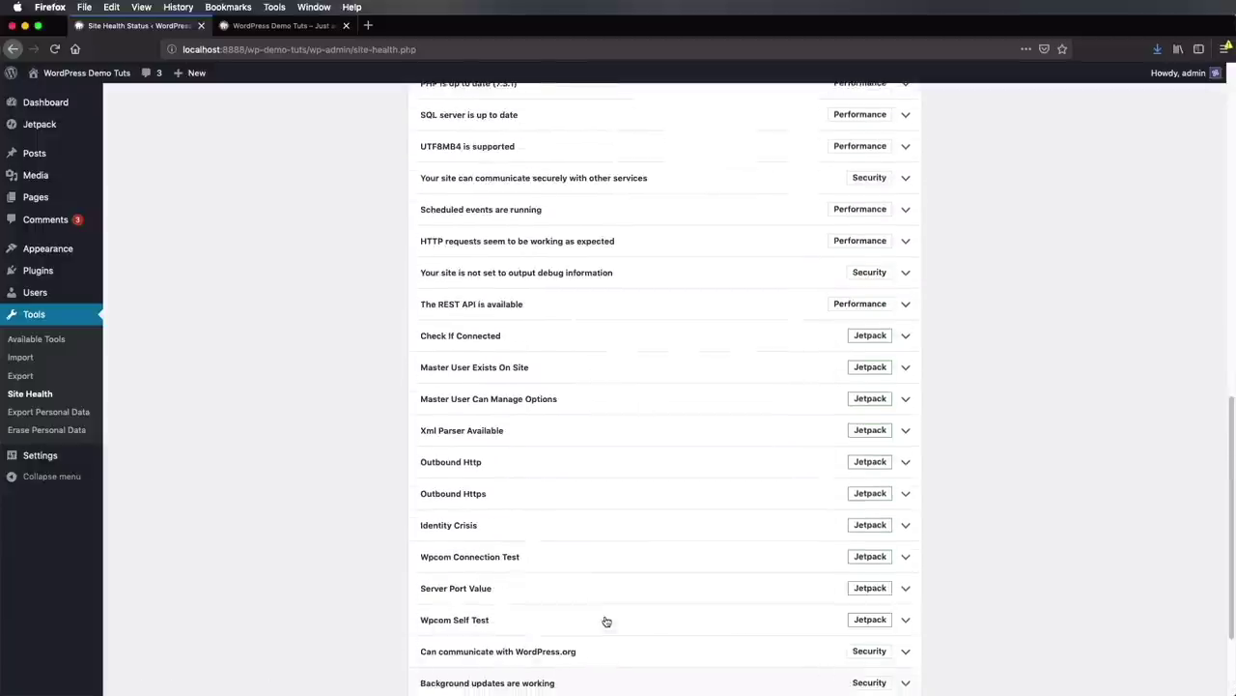
{"action": "scroll", "coordinate": [574, 382], "scroll_direction": "up", "scroll_amount": 10}
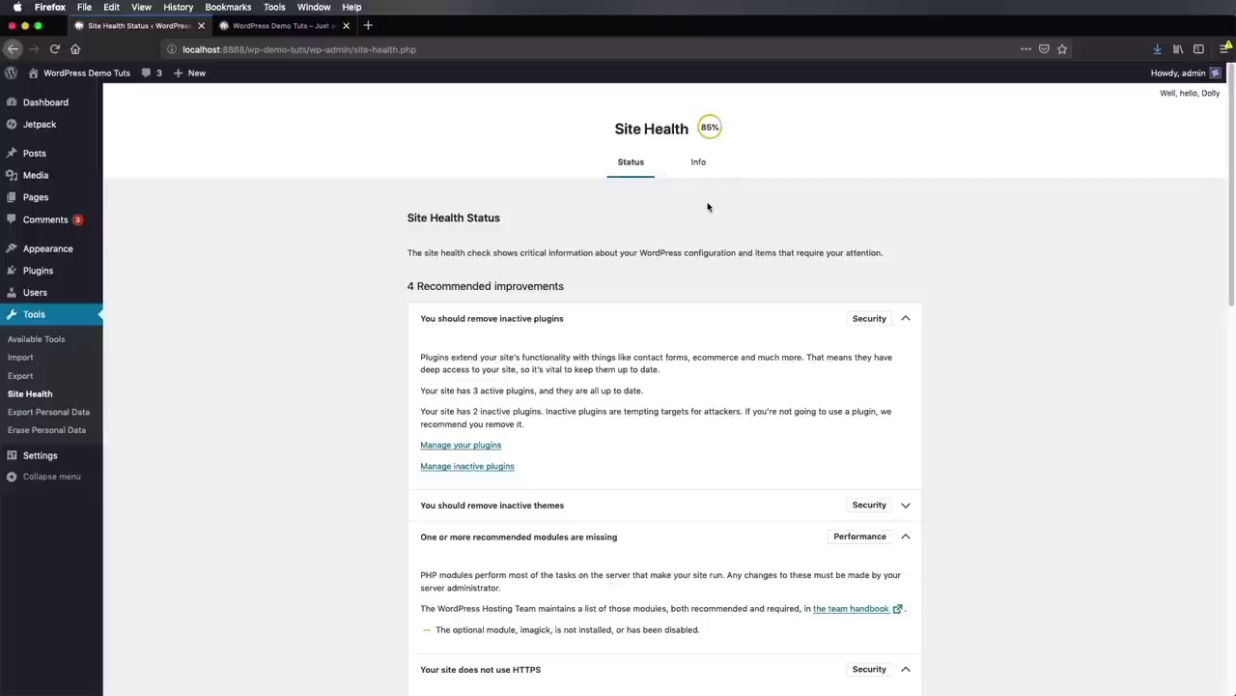
{"action": "left_click", "coordinate": [699, 163]}
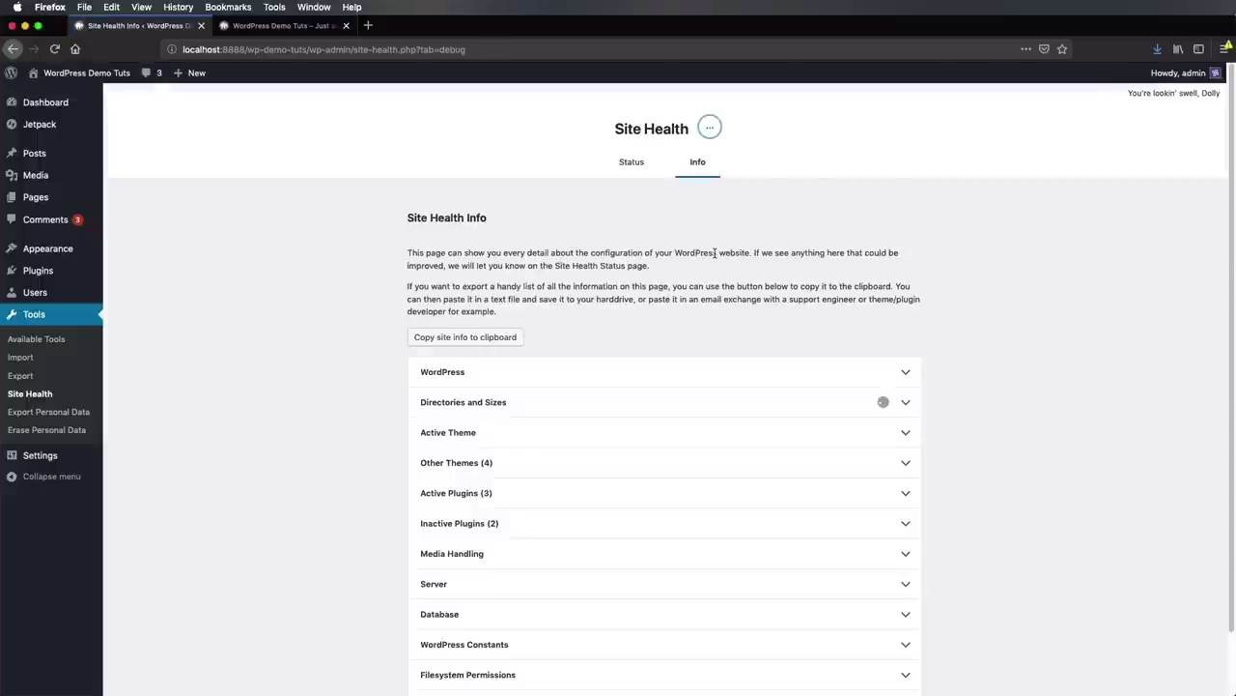
- Scroll the Site Health Info sections, then go to Tools > Export Personal Data
{"action": "scroll", "coordinate": [704, 321], "scroll_direction": "down", "scroll_amount": 2}
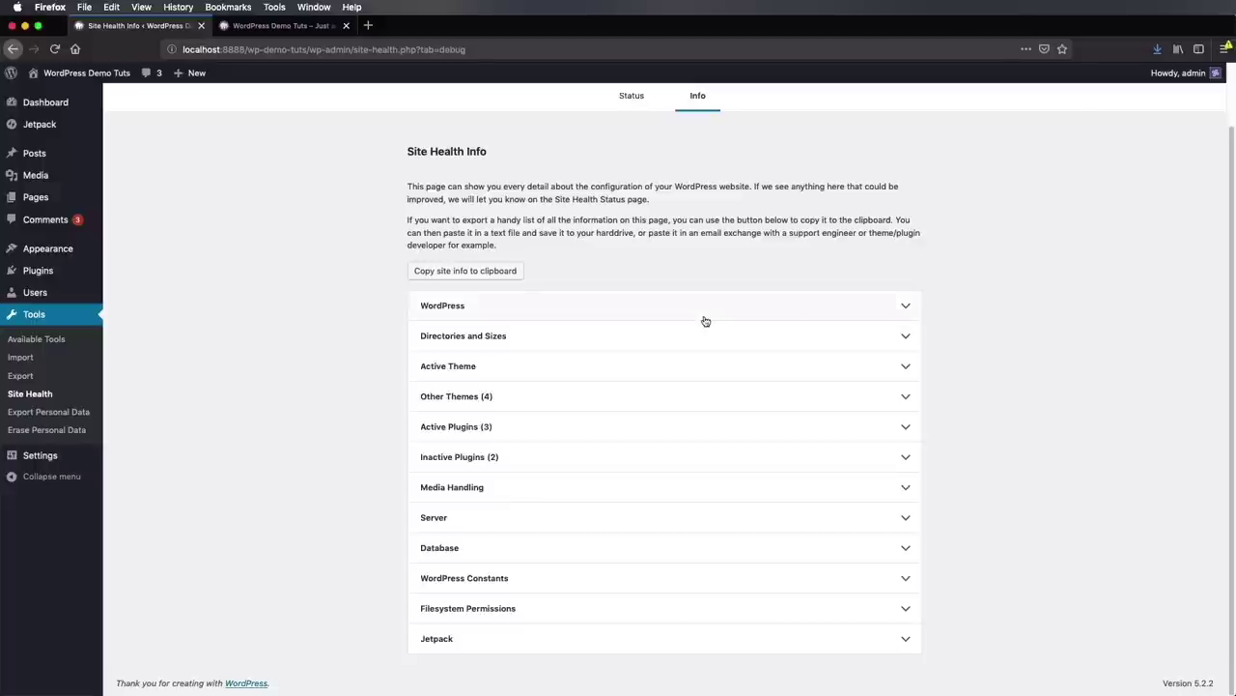
{"action": "scroll", "coordinate": [660, 323], "scroll_direction": "up", "scroll_amount": 2}
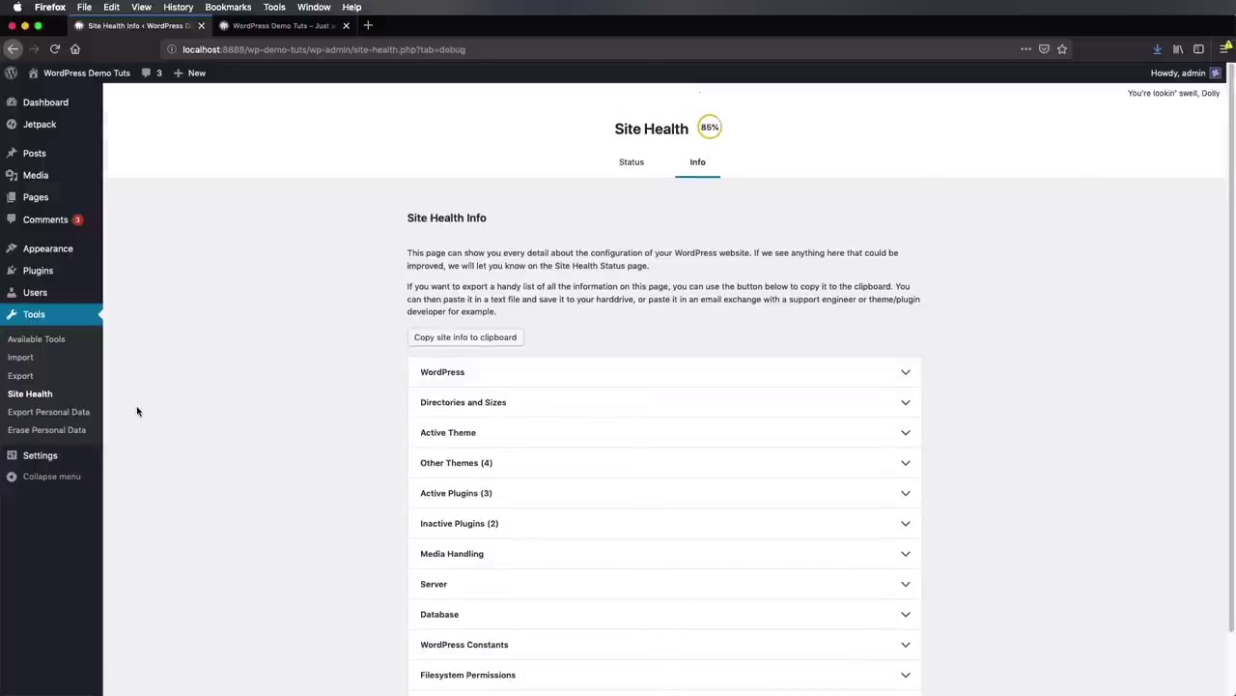
{"action": "left_click", "coordinate": [59, 415]}
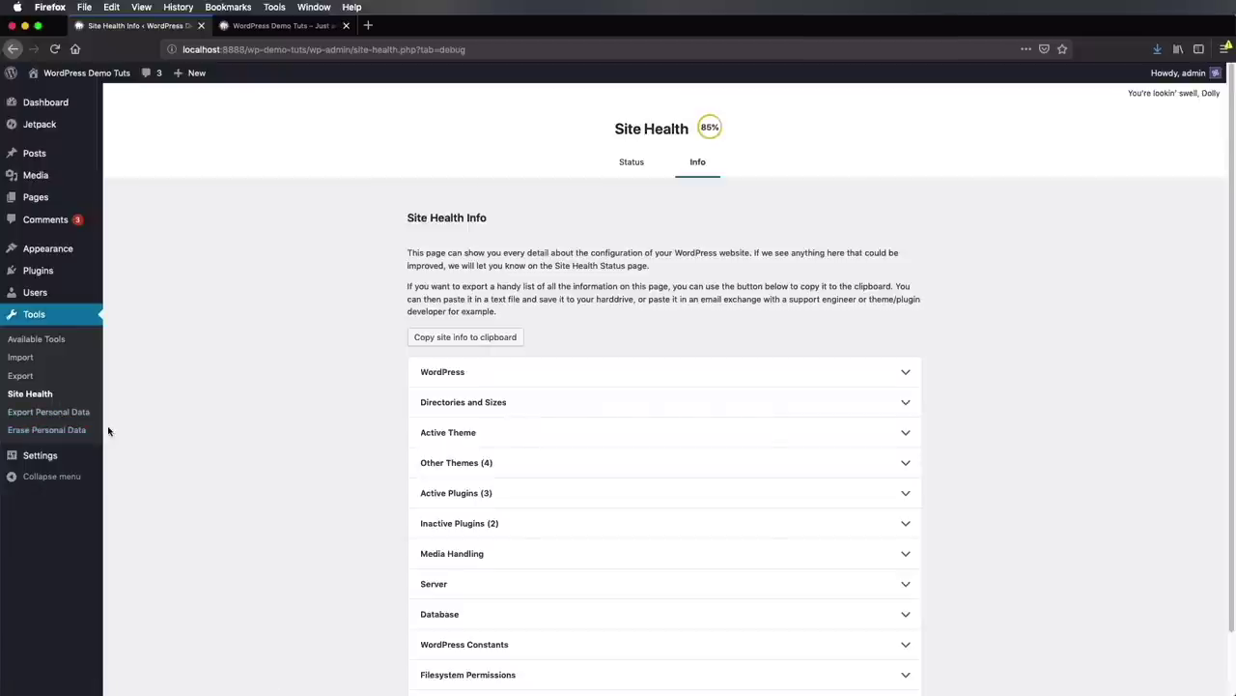
{"action": "left_click", "coordinate": [54, 417]}
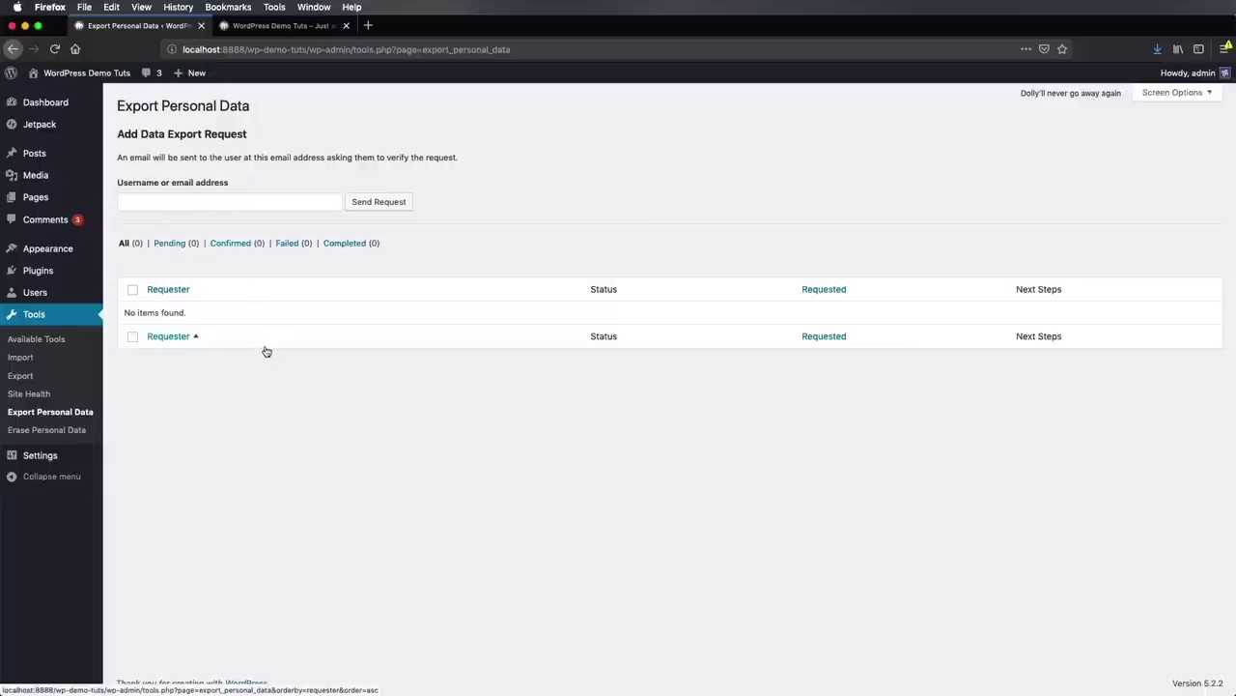
- Inspect the export form's username/email field, then move on to Tools > Erase Personal Data
{"action": "left_click", "coordinate": [146, 202]}
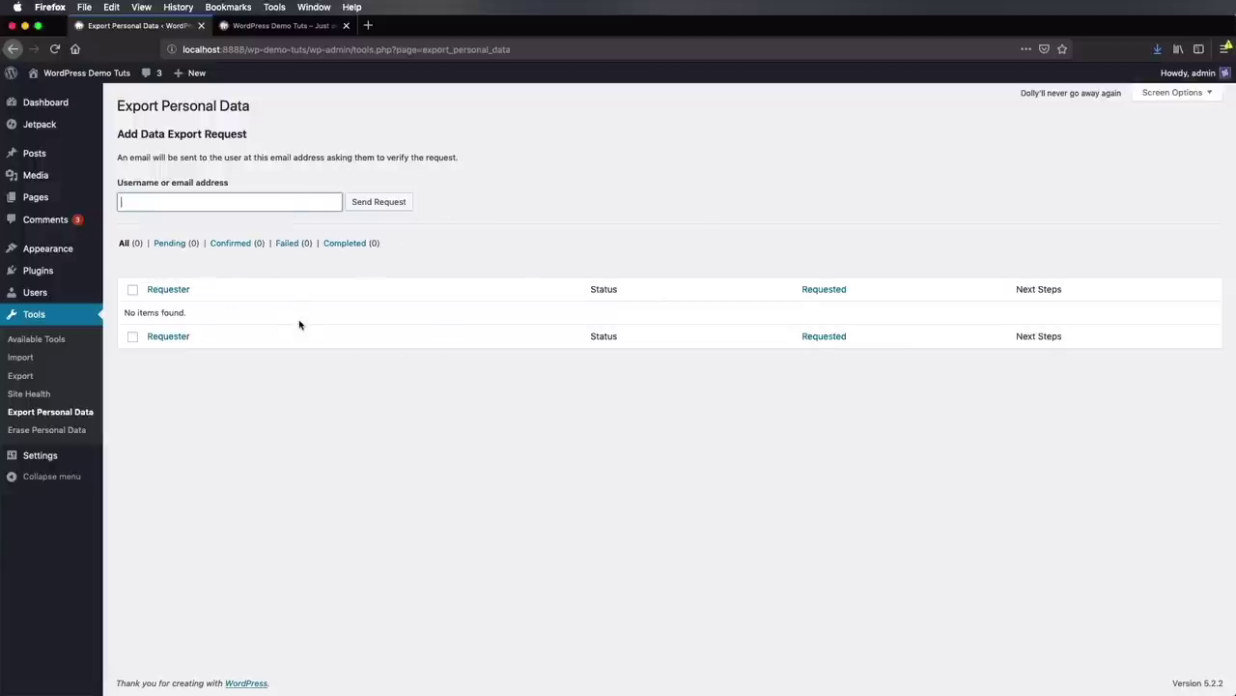
{"action": "left_click", "coordinate": [46, 430]}
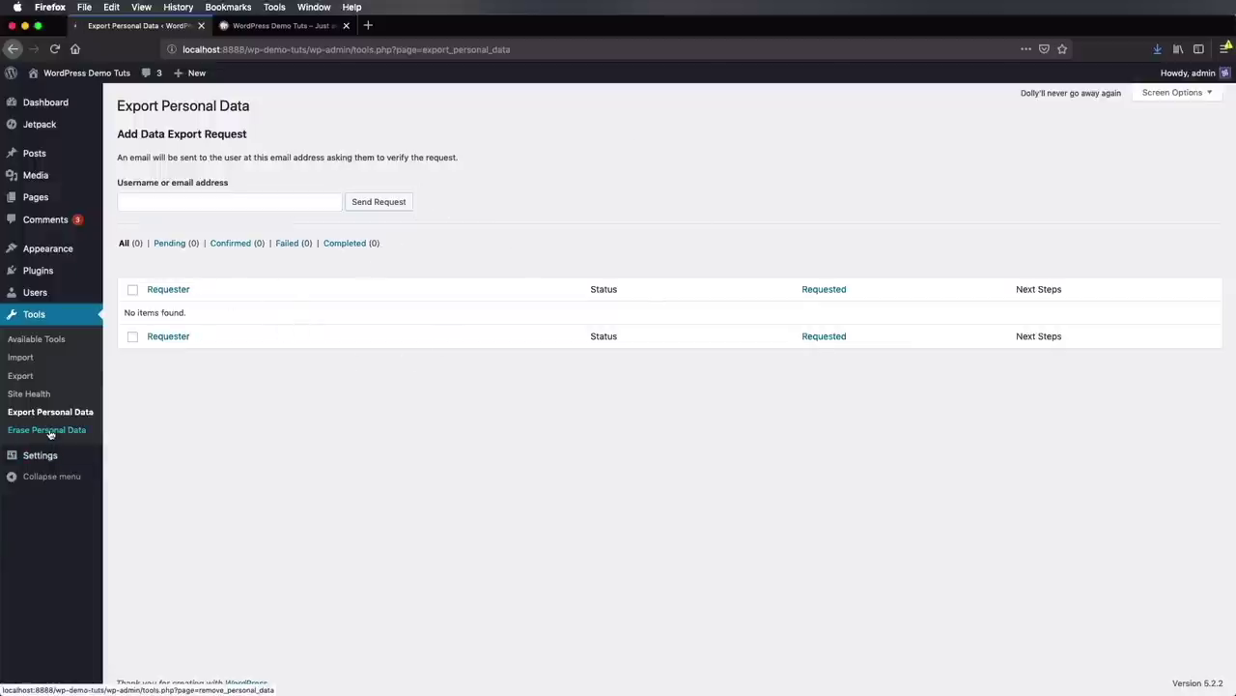
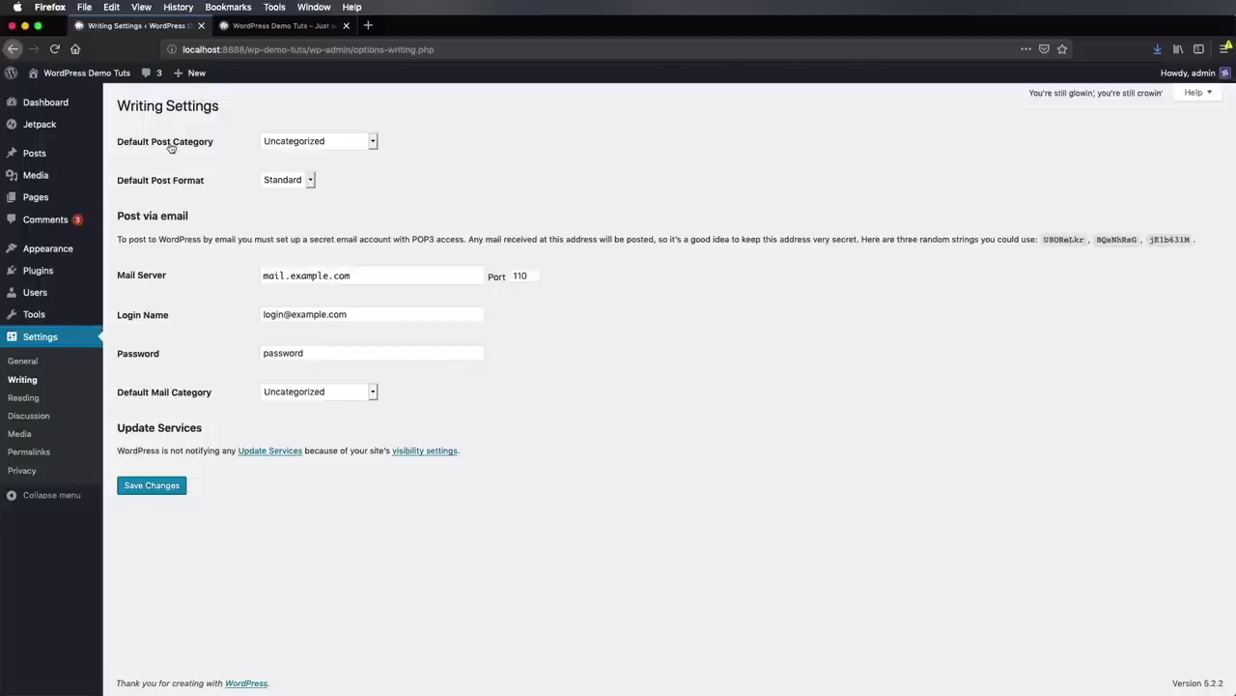
- Keep Uncategorized as the default category, set Default Post Format to Quote, and save
{"action": "left_click", "coordinate": [318, 140]}
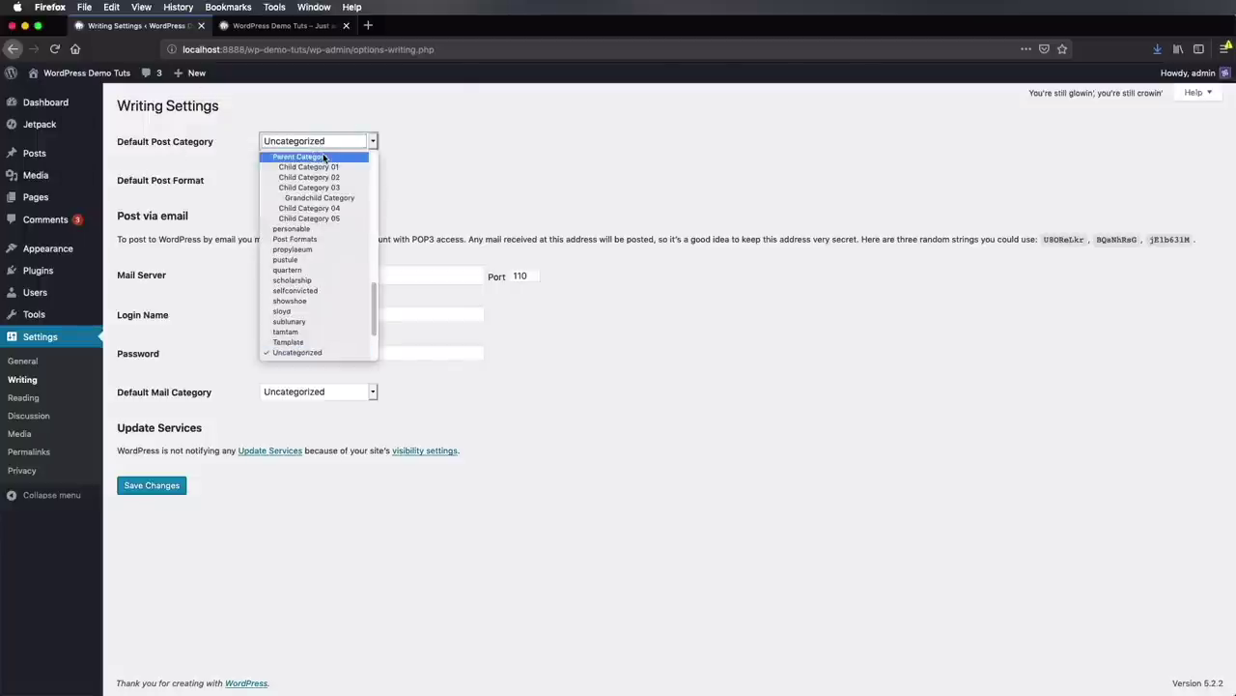
{"action": "scroll", "coordinate": [346, 283], "scroll_direction": "down", "scroll_amount": 3}
{"action": "scroll", "coordinate": [346, 283], "scroll_direction": "down", "scroll_amount": 5}
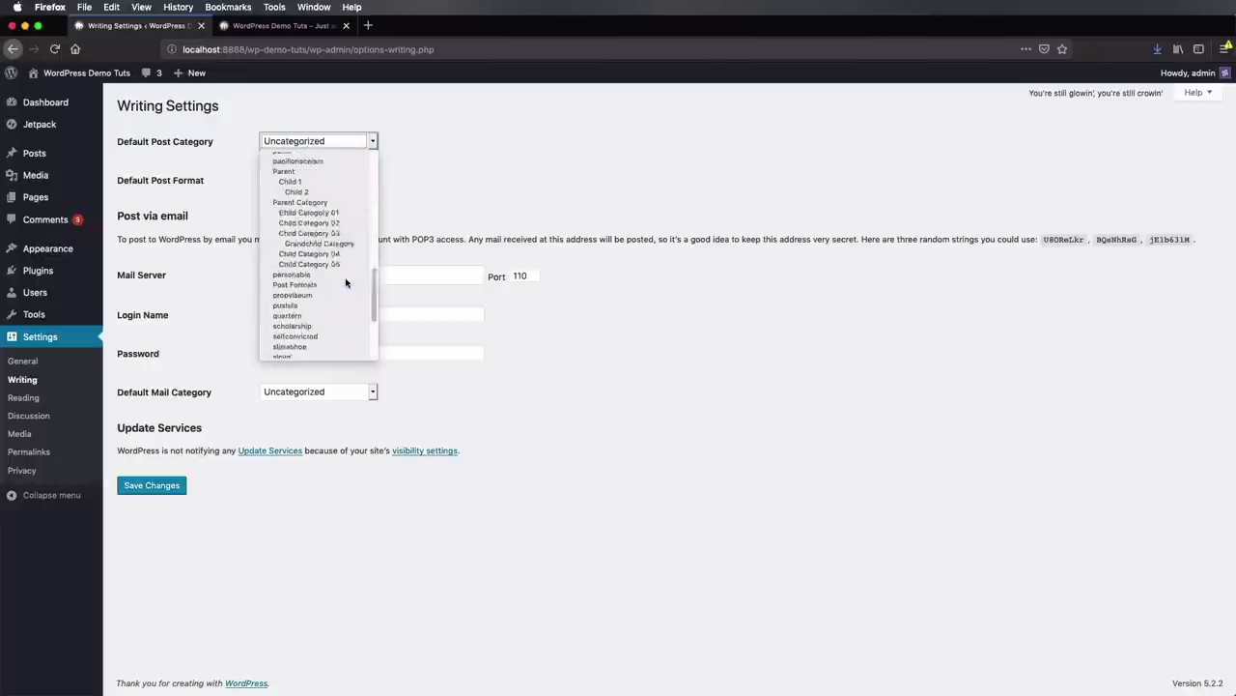
{"action": "scroll", "coordinate": [335, 279], "scroll_direction": "up", "scroll_amount": 10}
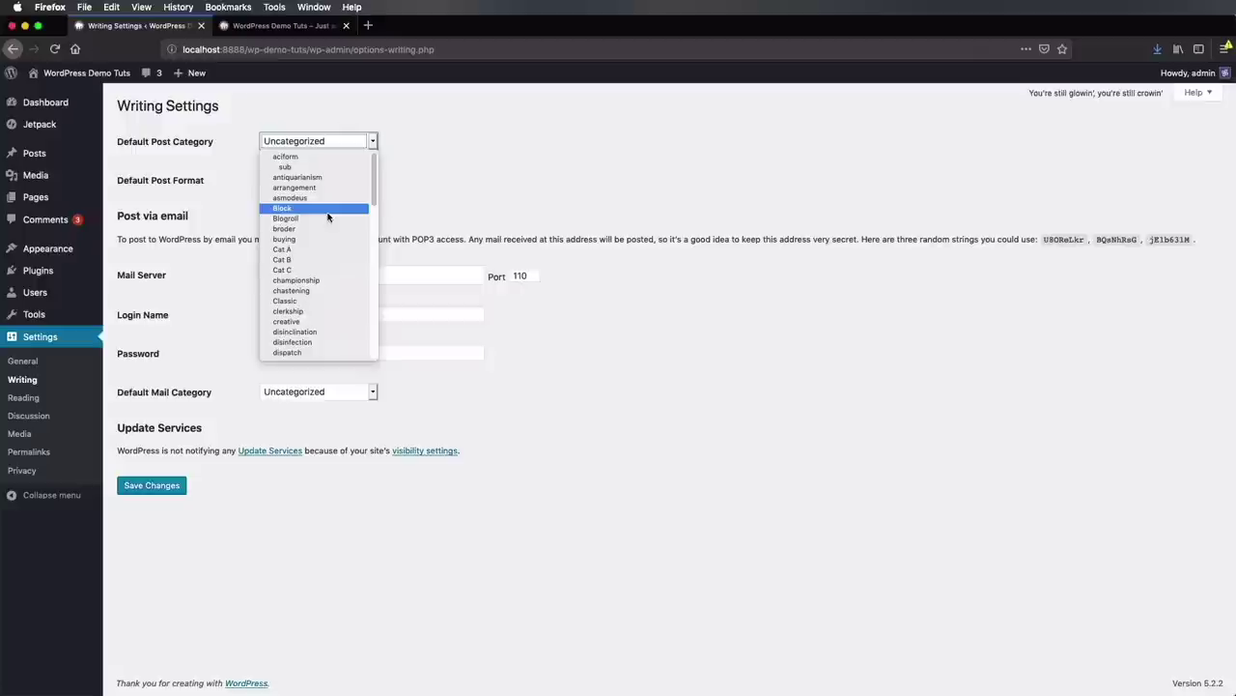
{"action": "left_click", "coordinate": [268, 140]}
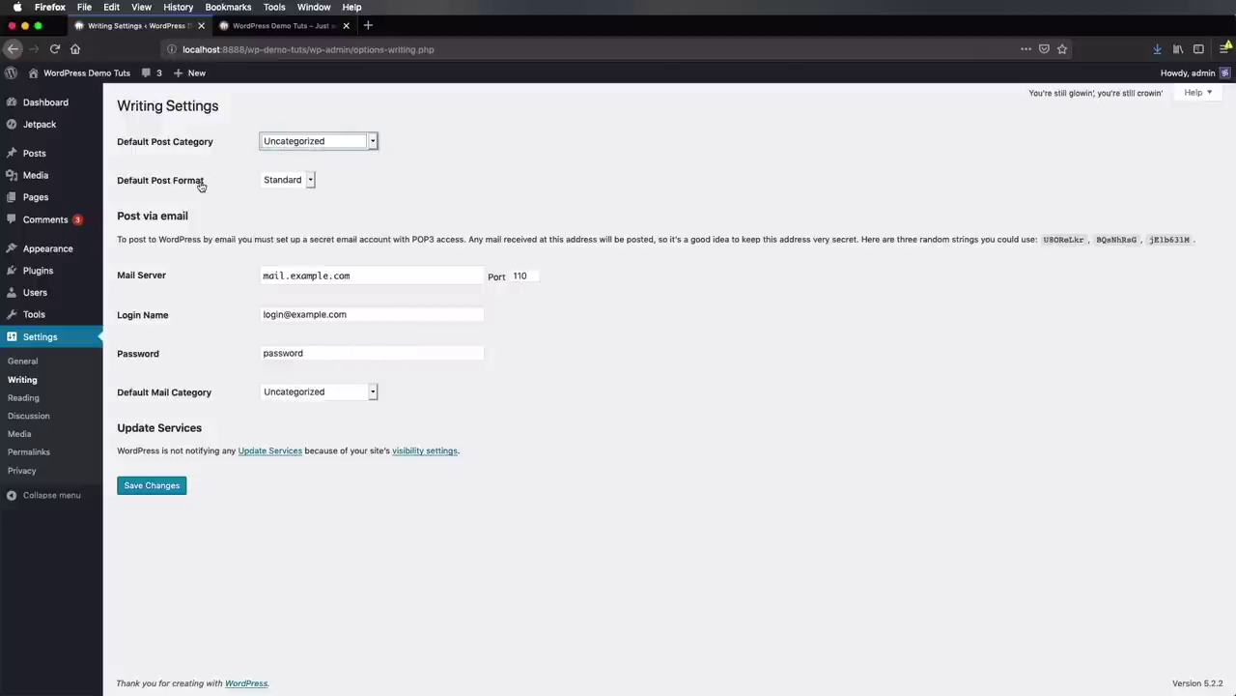
{"action": "left_click", "coordinate": [288, 181]}
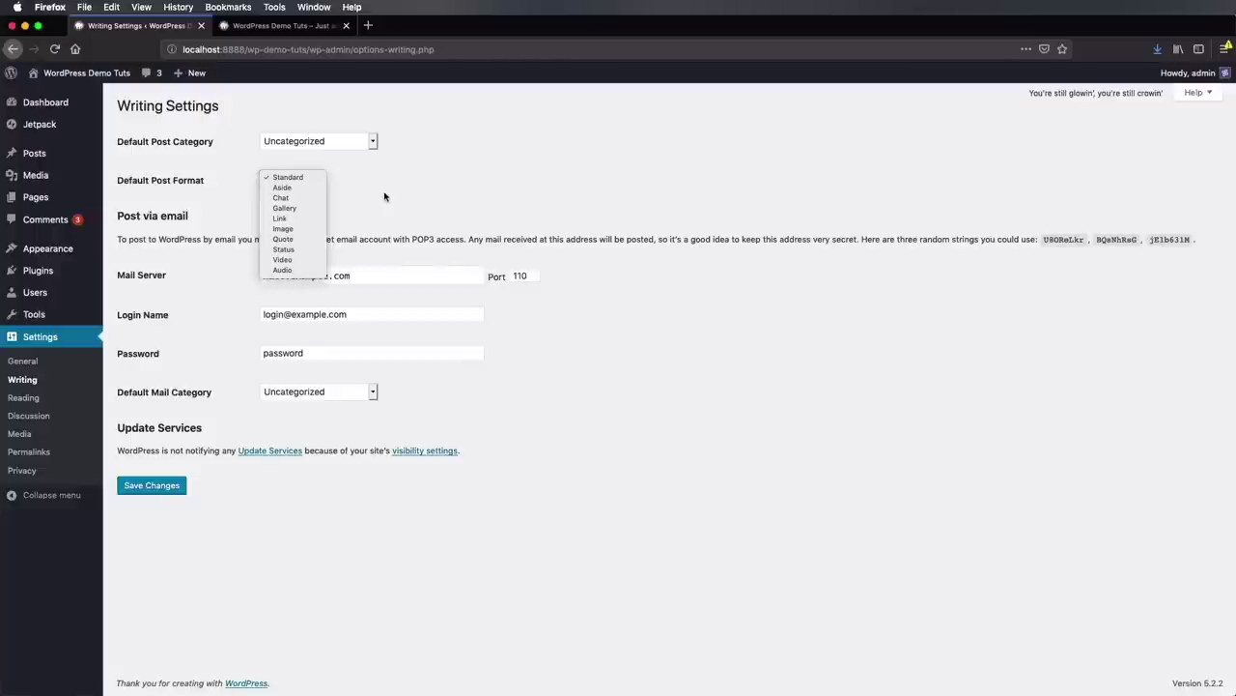
{"action": "left_click", "coordinate": [282, 238]}
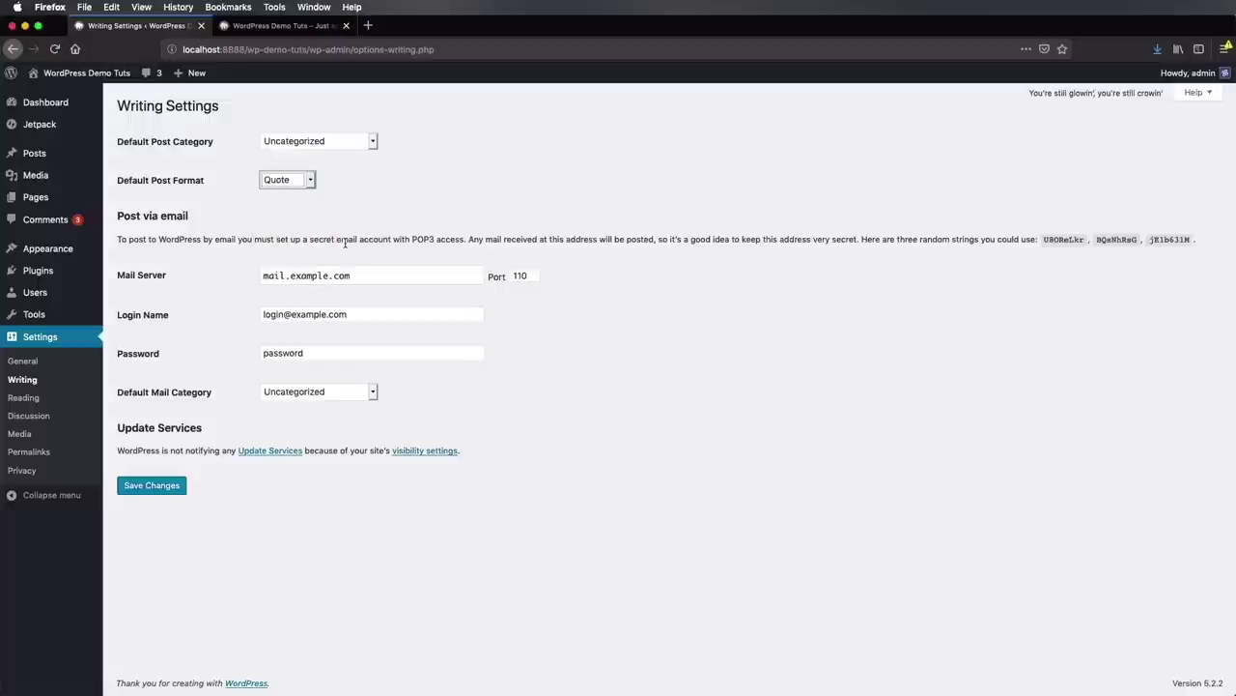
{"action": "left_click", "coordinate": [176, 486]}
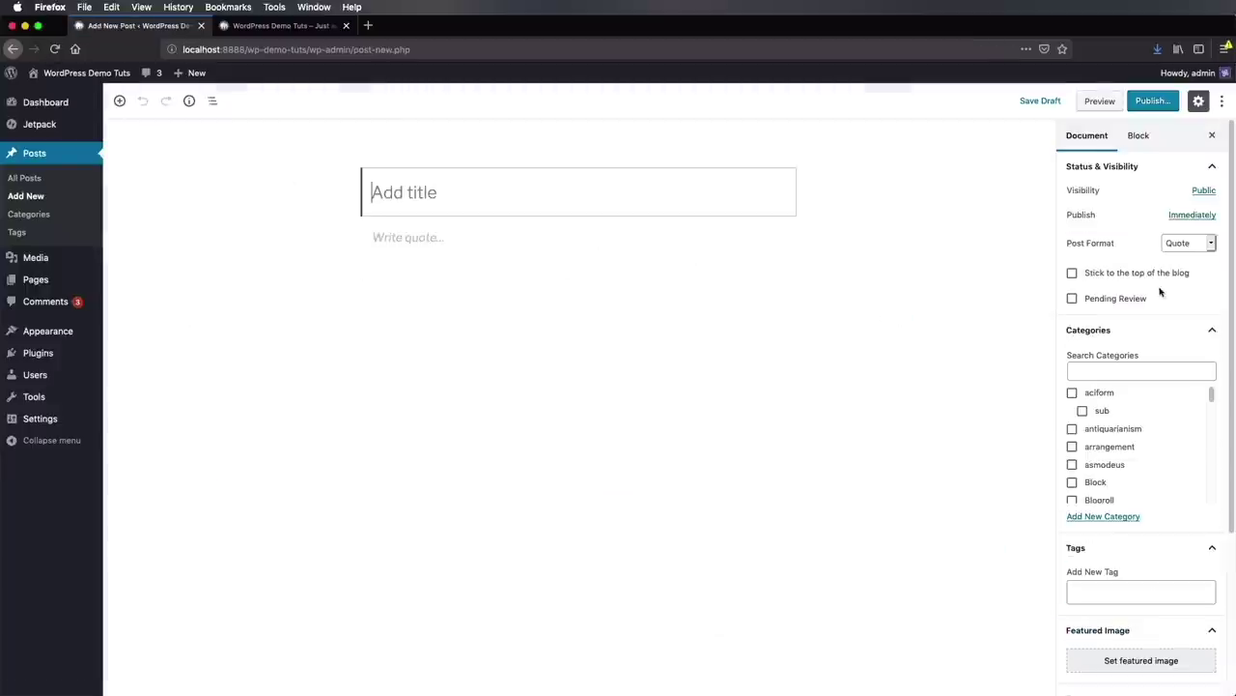
- Verify the new post's Post Format is Quote, then go back to Writing Settings
{"action": "scroll", "coordinate": [1111, 580], "scroll_direction": "down", "scroll_amount": 5}
{"action": "scroll", "coordinate": [1073, 629], "scroll_direction": "up", "scroll_amount": 5}
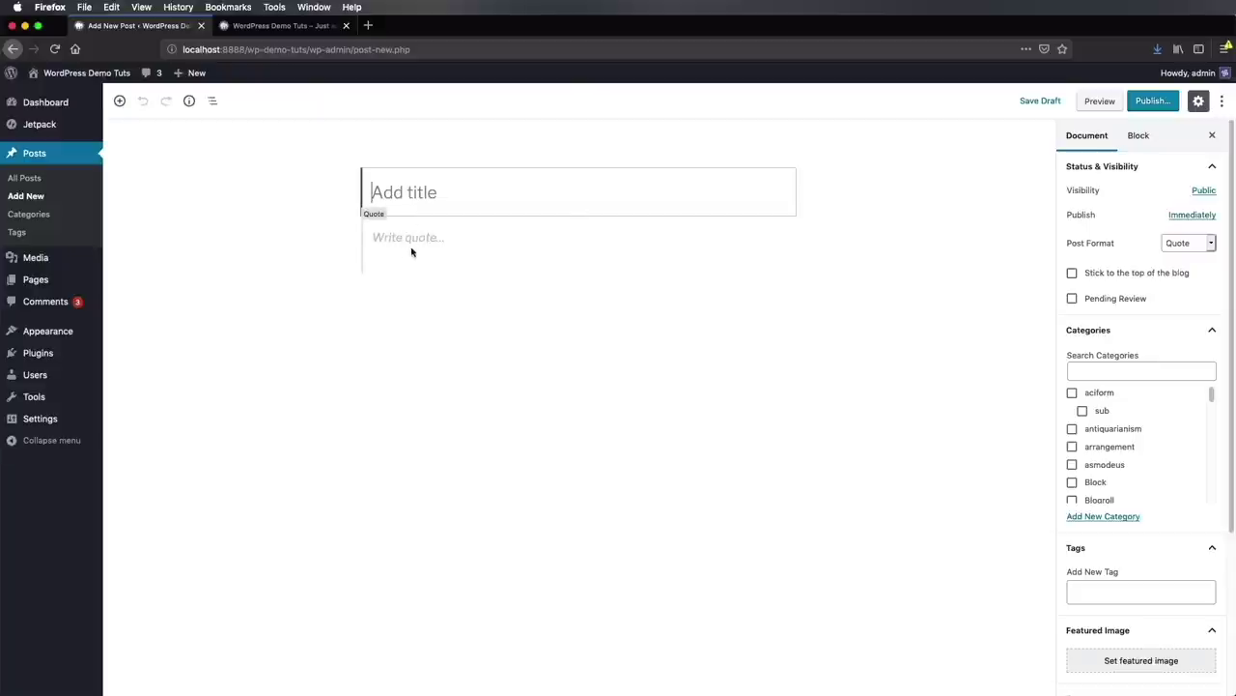
{"action": "left_click", "coordinate": [1196, 244]}
{"action": "left_click", "coordinate": [1186, 243]}
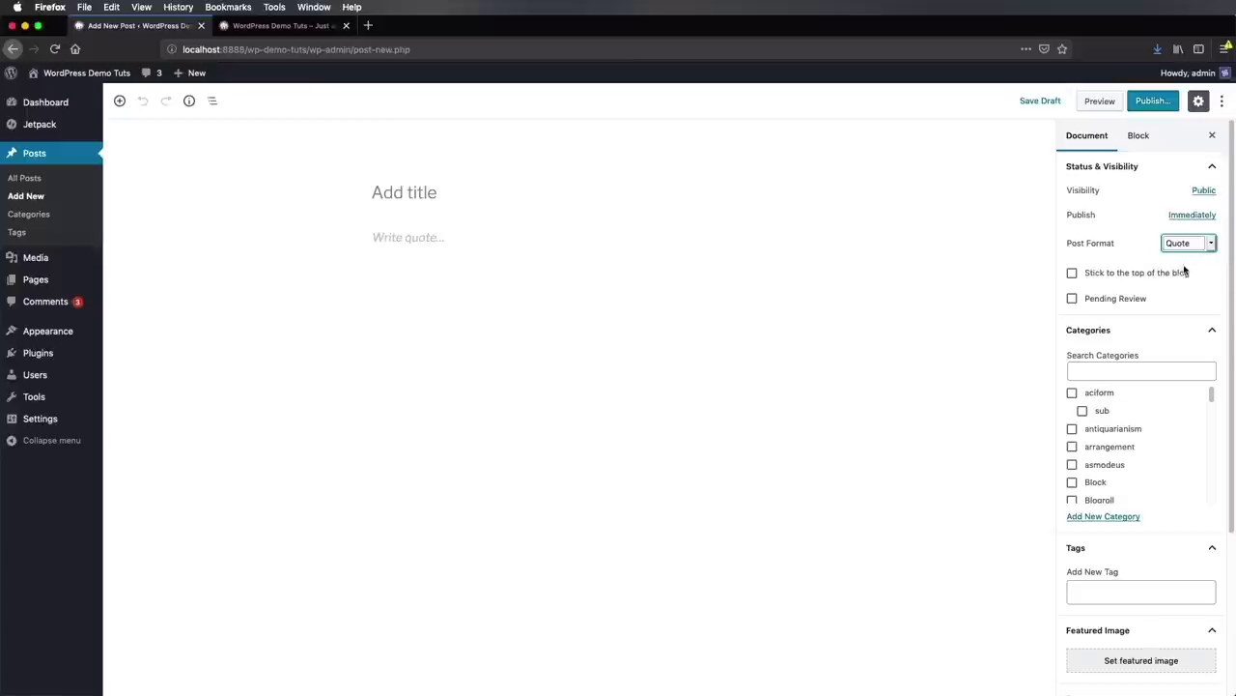
{"action": "left_click", "coordinate": [187, 425]}
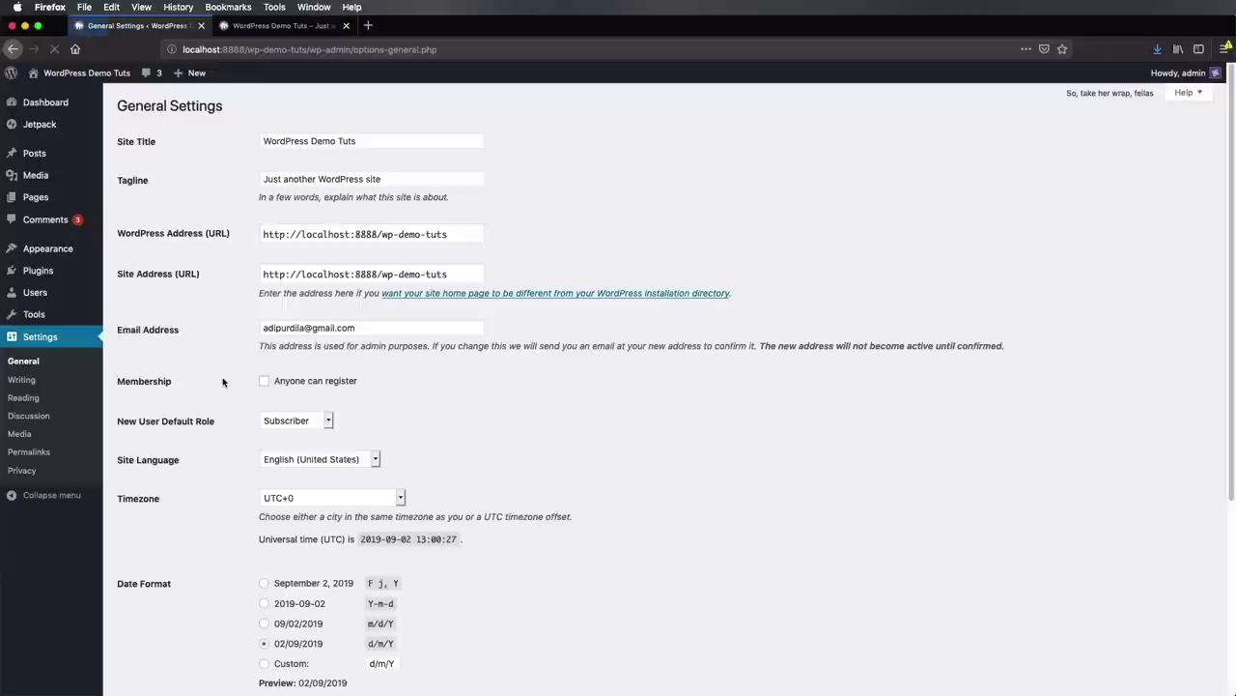
{"action": "left_click", "coordinate": [23, 378]}
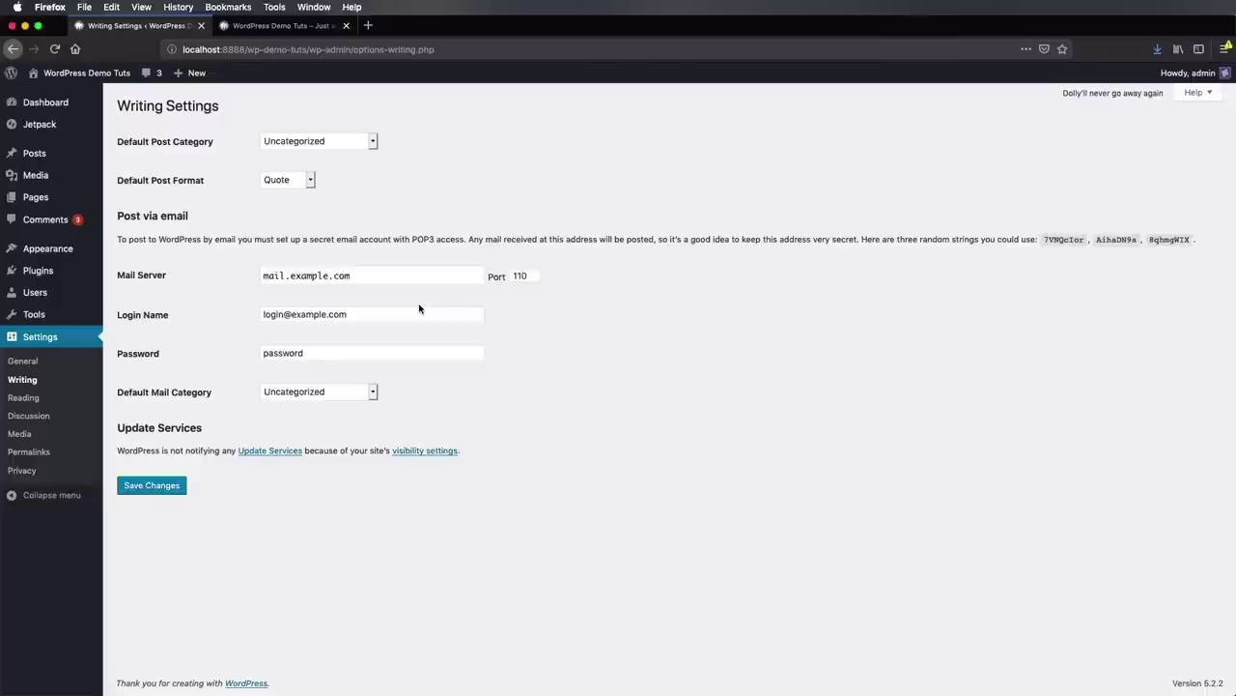
- In Reading Settings, set the homepage to display a static page, leaving Homepage unselected
{"action": "left_click", "coordinate": [23, 397]}
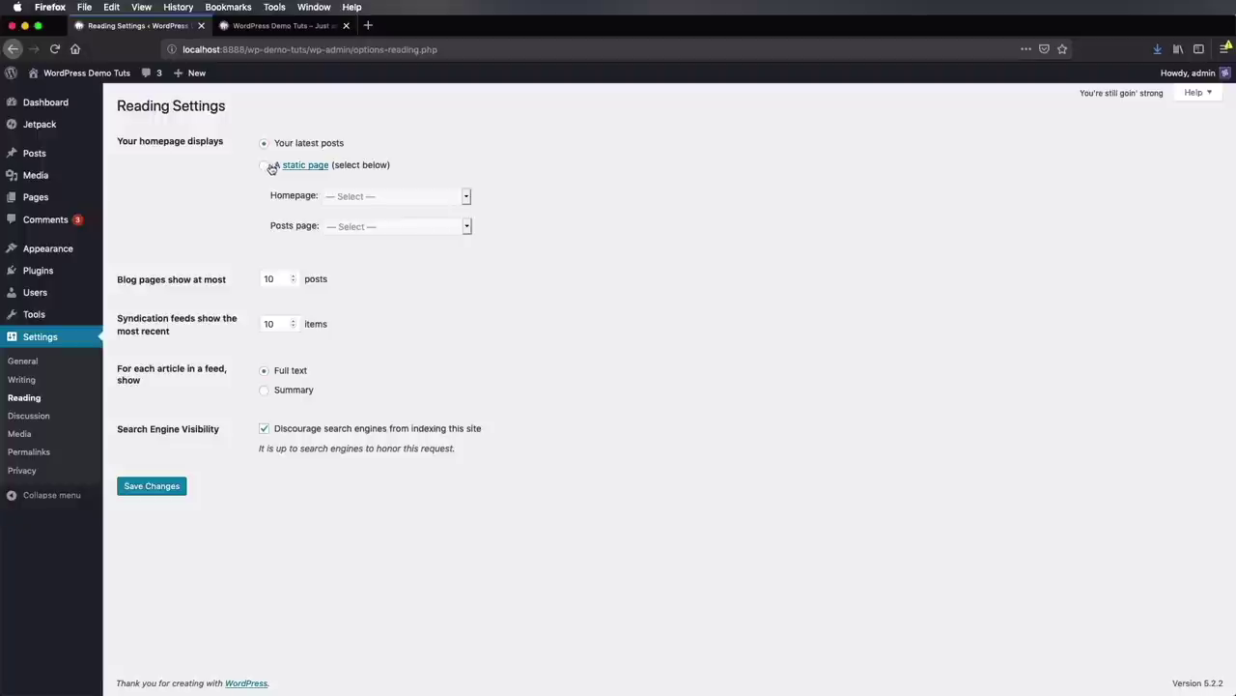
{"action": "mouse_move", "coordinate": [68, 248]}
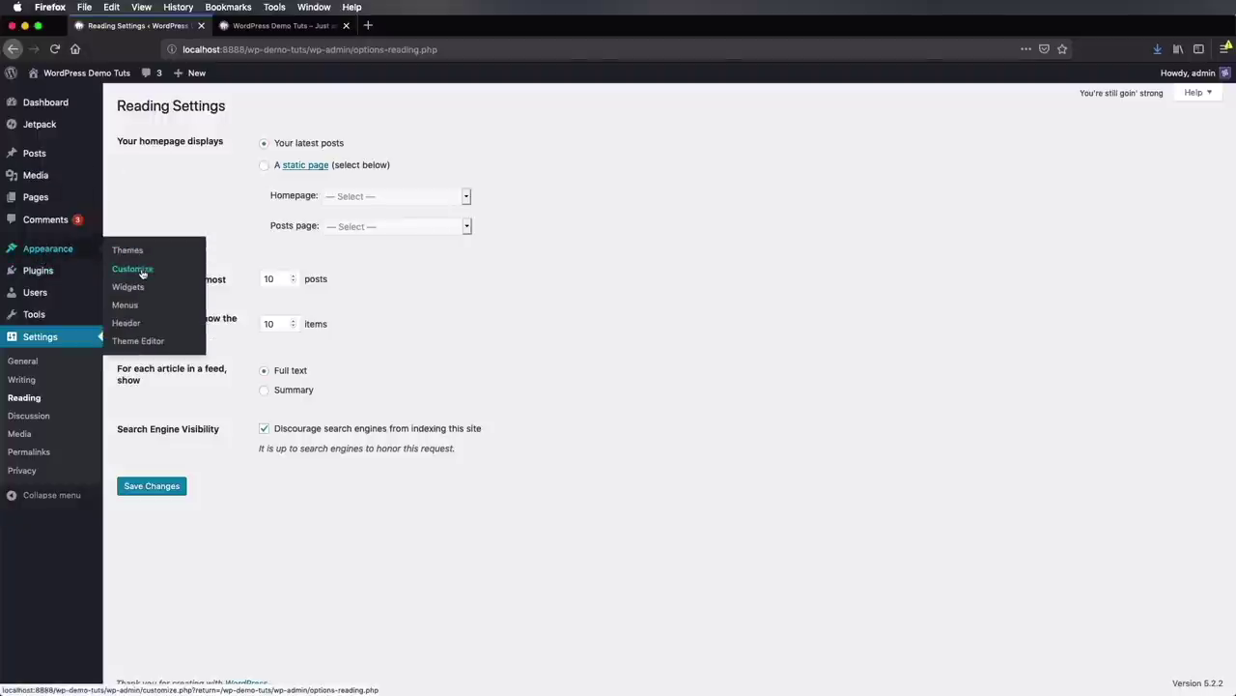
{"action": "left_click_drag", "start_coordinate": [117, 140], "coordinate": [229, 150]}
{"action": "left_click", "coordinate": [214, 176]}
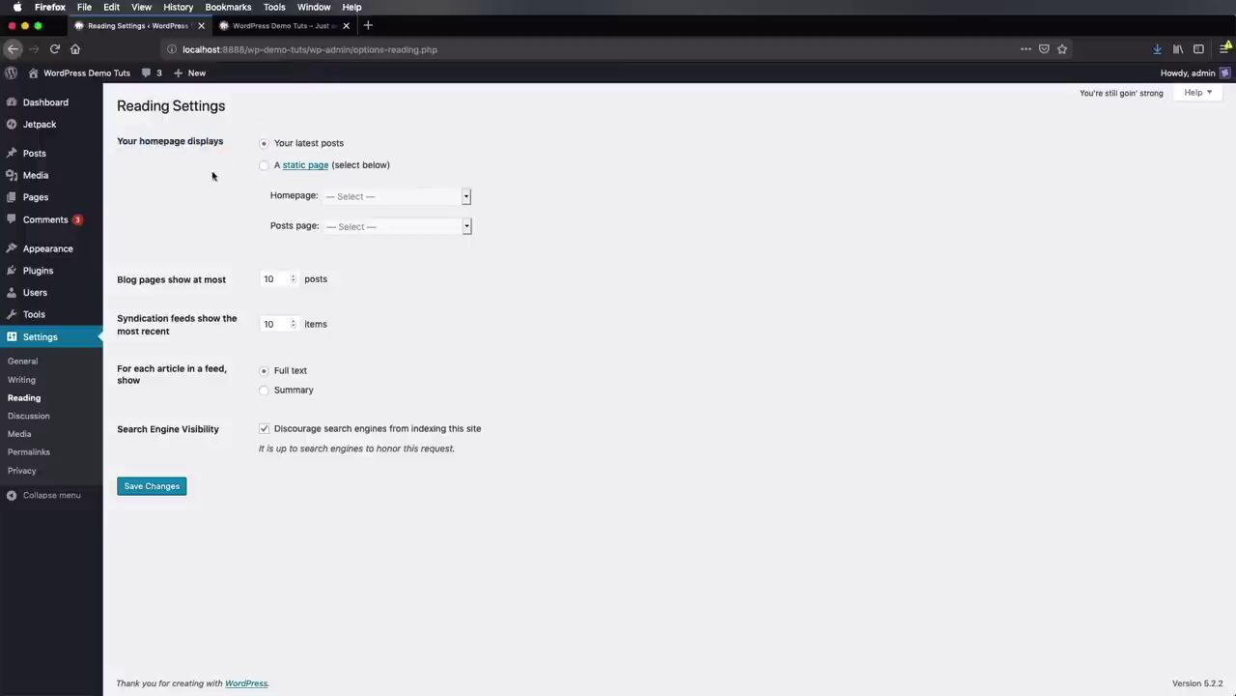
{"action": "left_click", "coordinate": [265, 166]}
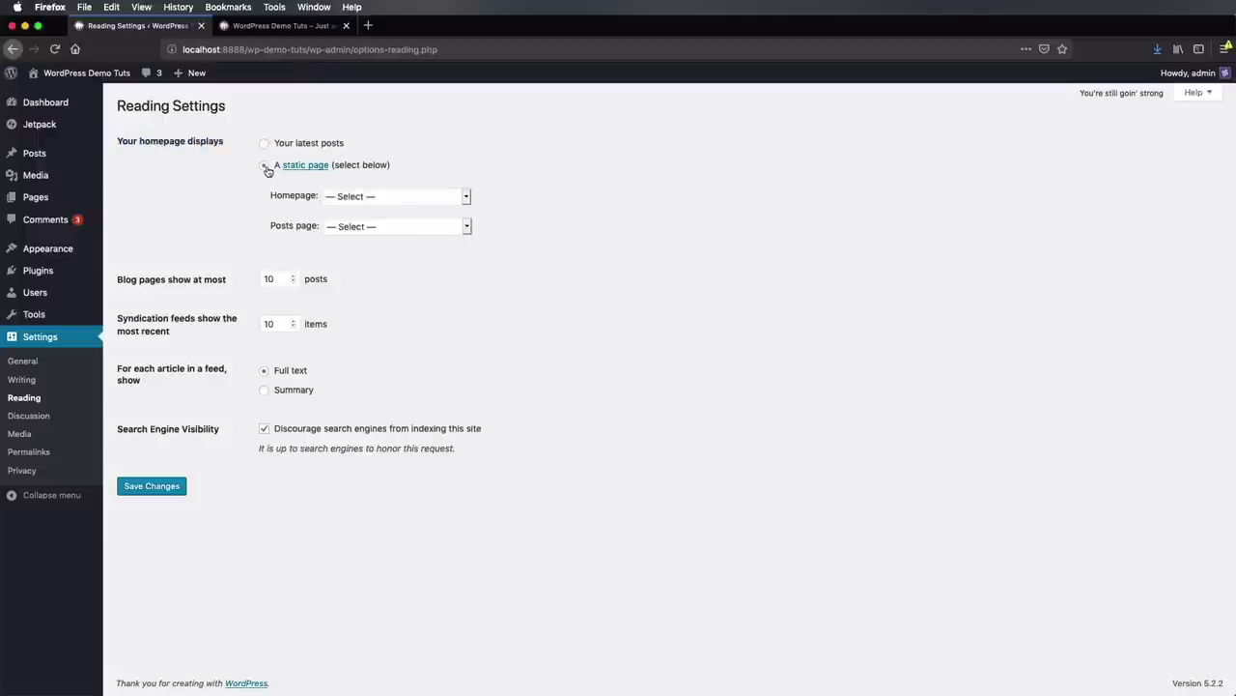
{"action": "left_click", "coordinate": [365, 197]}
{"action": "key", "text": "Escape"}
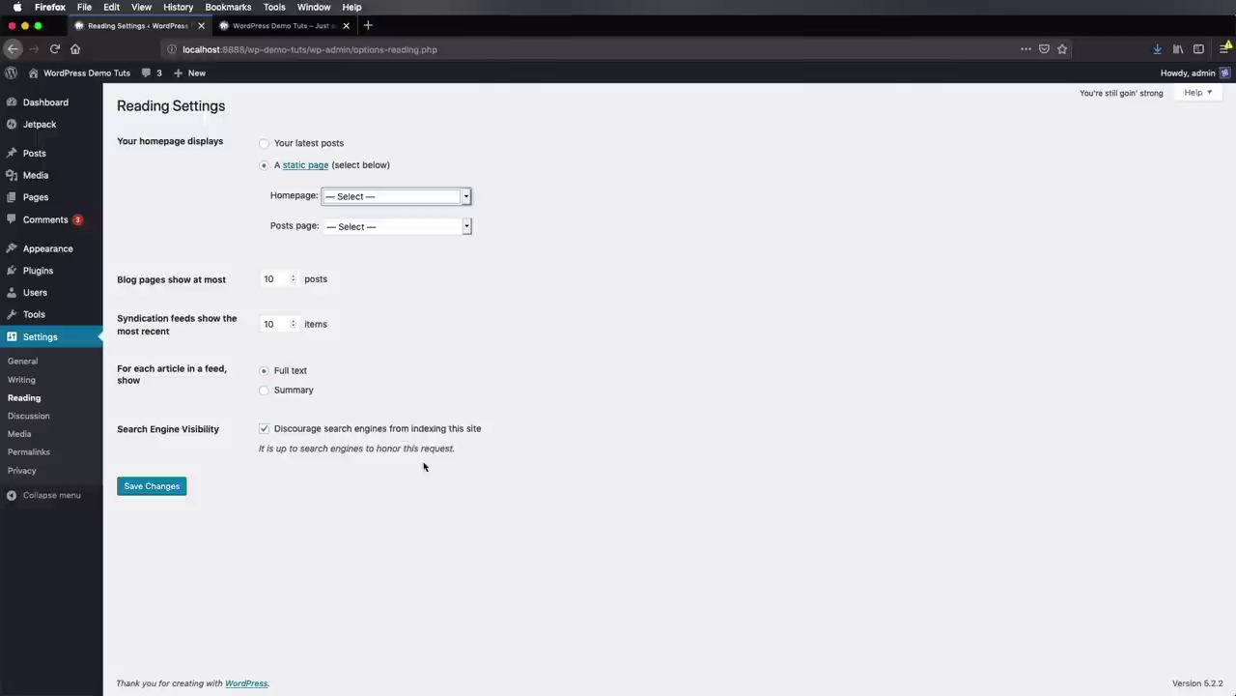
{"action": "left_click", "coordinate": [42, 417]}
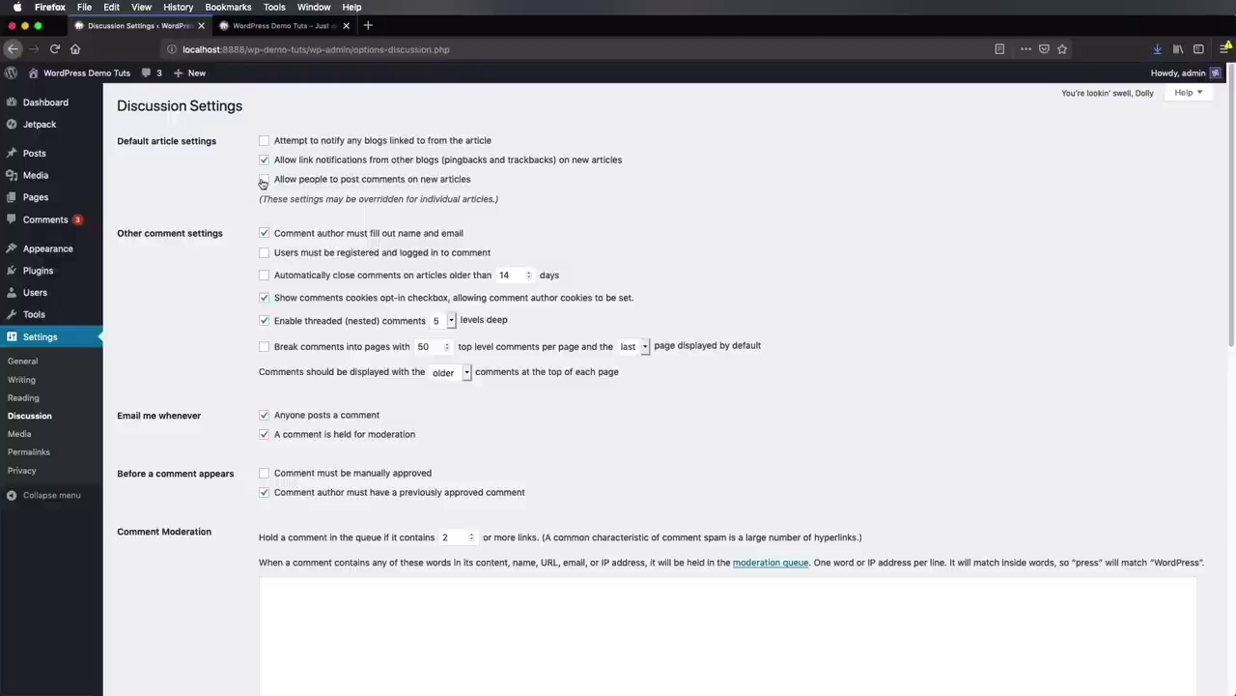
- Disallow comments on new articles, leave the comment blacklist empty, and review the Avatars options
{"action": "left_click", "coordinate": [263, 180]}
{"action": "scroll", "coordinate": [366, 357], "scroll_direction": "down", "scroll_amount": 5}
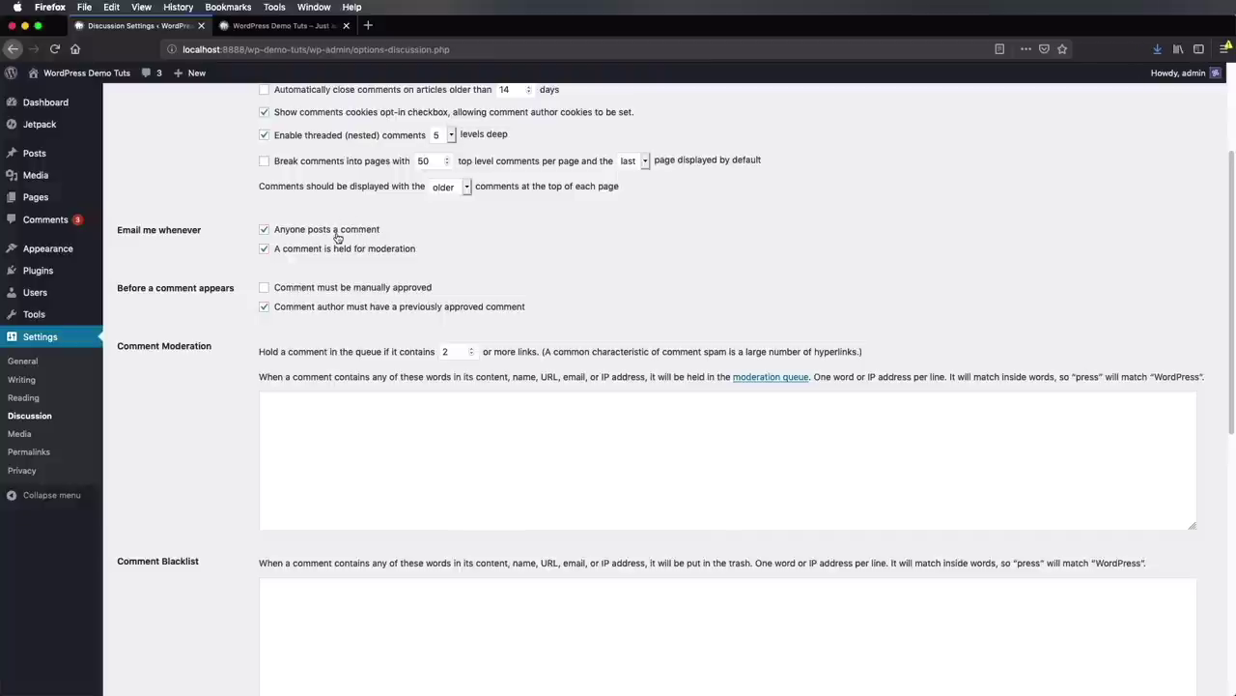
{"action": "scroll", "coordinate": [494, 376], "scroll_direction": "down", "scroll_amount": 5}
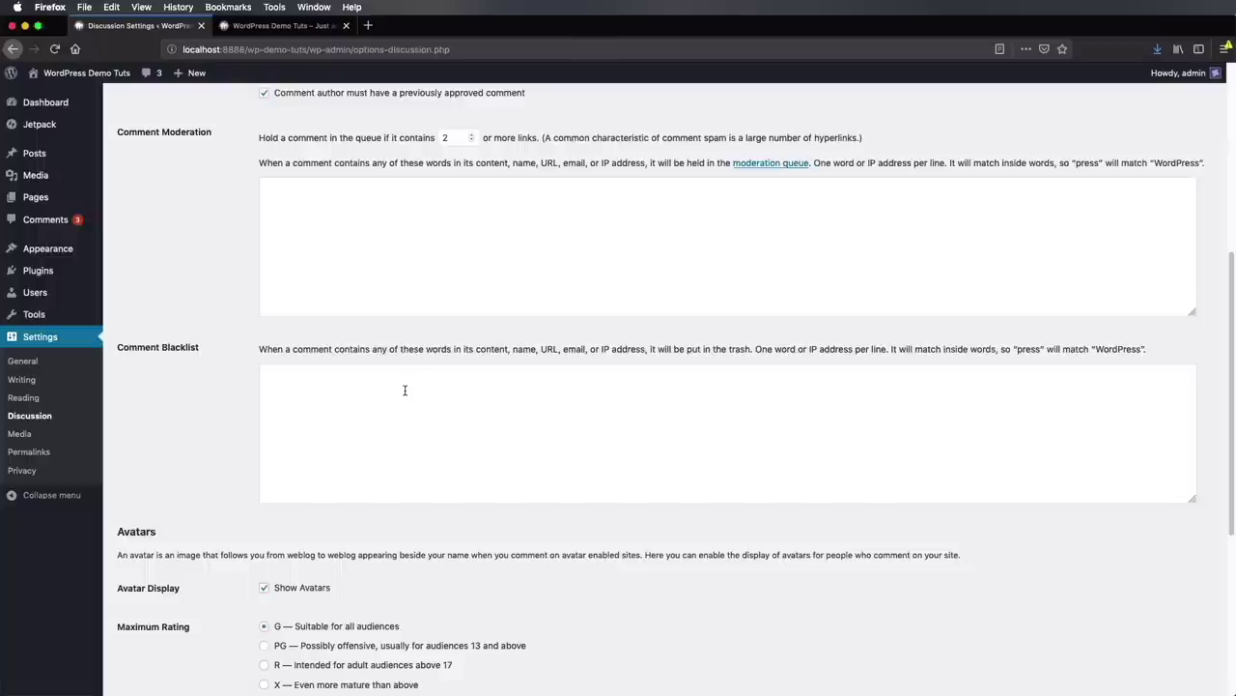
{"action": "left_click", "coordinate": [300, 386]}
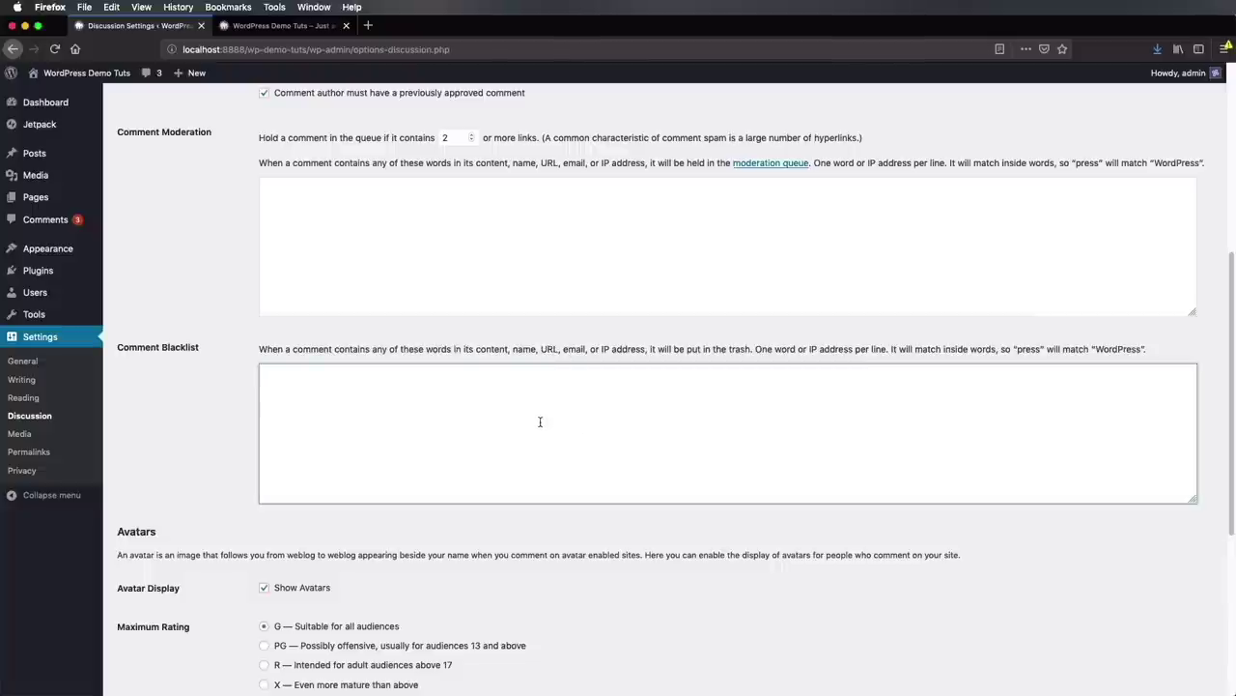
{"action": "scroll", "coordinate": [540, 421], "scroll_direction": "down", "scroll_amount": 5}
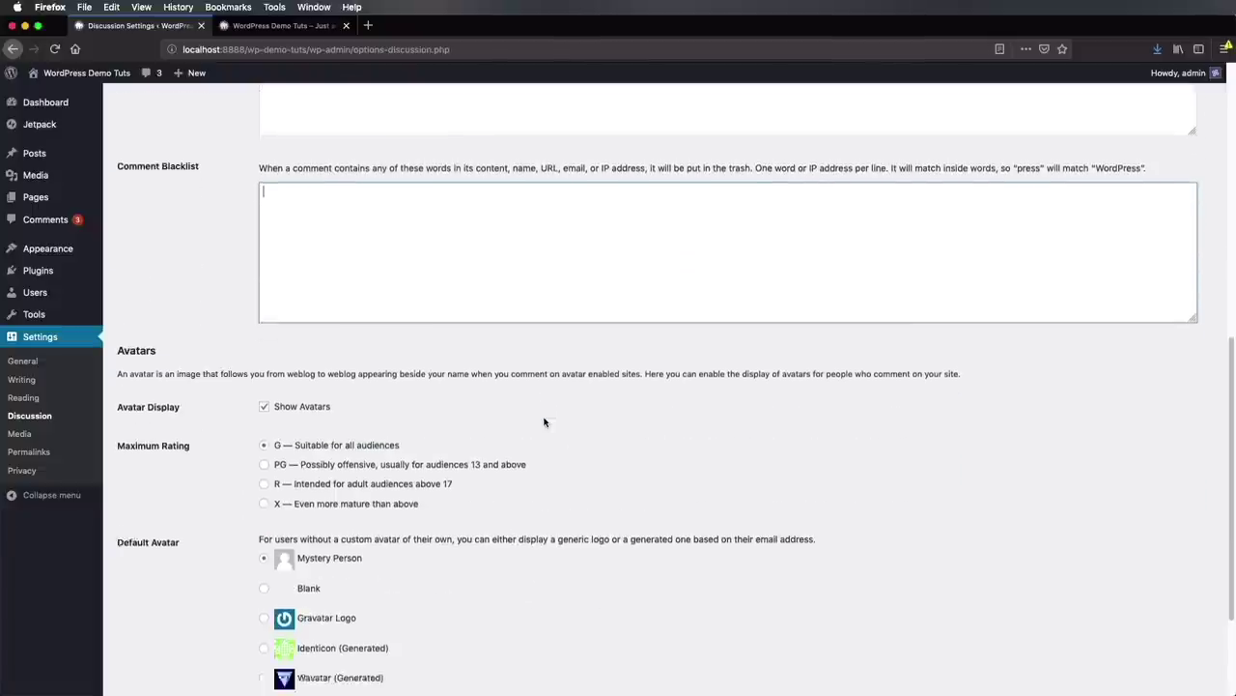
{"action": "scroll", "coordinate": [544, 421], "scroll_direction": "down", "scroll_amount": 2}
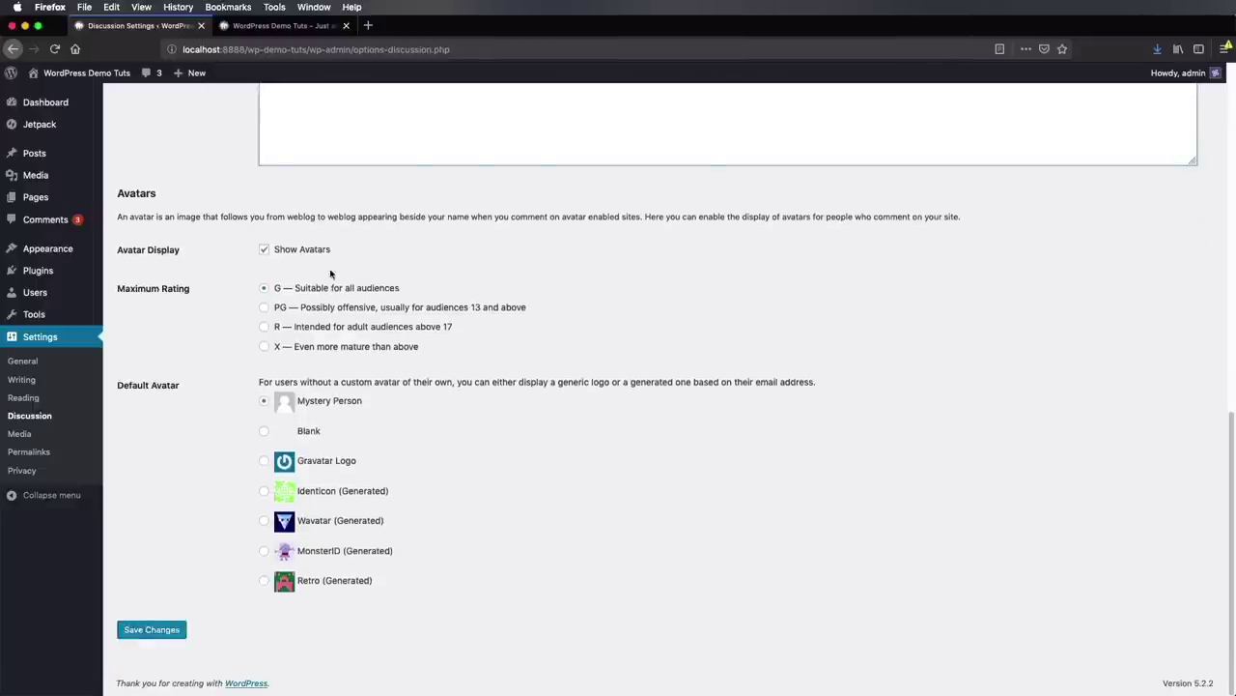
- Browse the site's front page and live-preview the Twenty Nineteen theme in the Customizer
{"action": "left_click", "coordinate": [258, 27]}
{"action": "scroll", "coordinate": [443, 429], "scroll_direction": "down", "scroll_amount": 2}
{"action": "scroll", "coordinate": [443, 429], "scroll_direction": "down", "scroll_amount": 12}
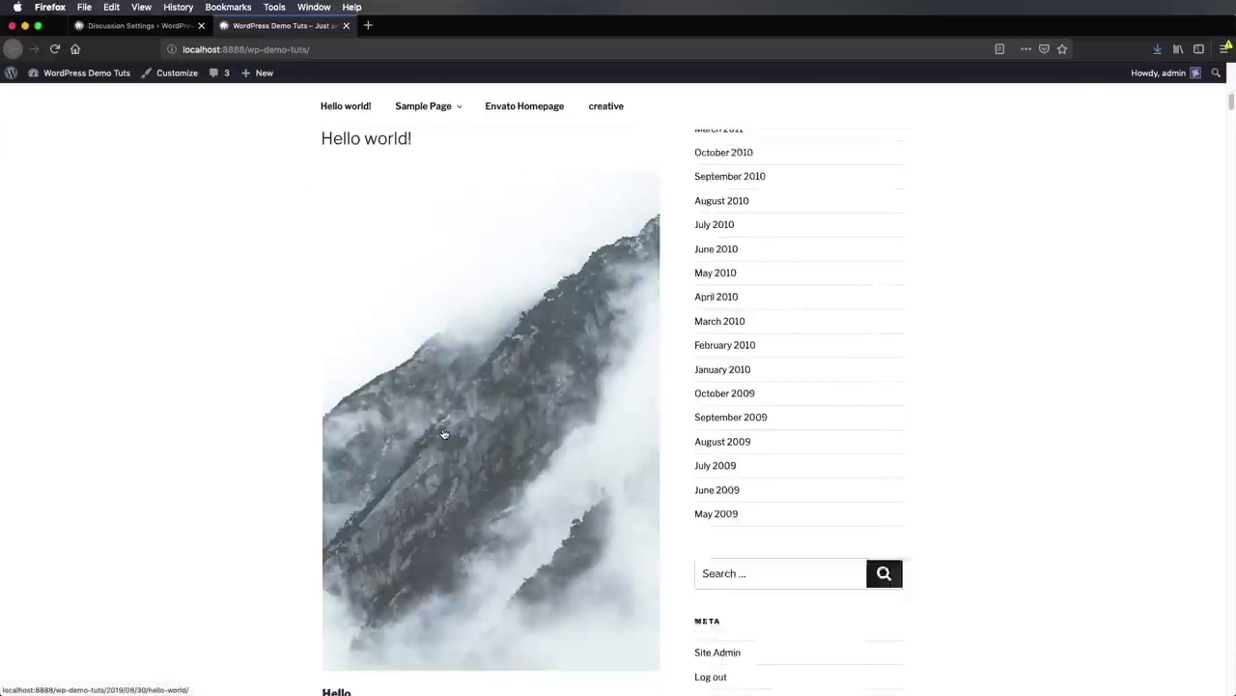
{"action": "scroll", "coordinate": [444, 432], "scroll_direction": "down", "scroll_amount": 6}
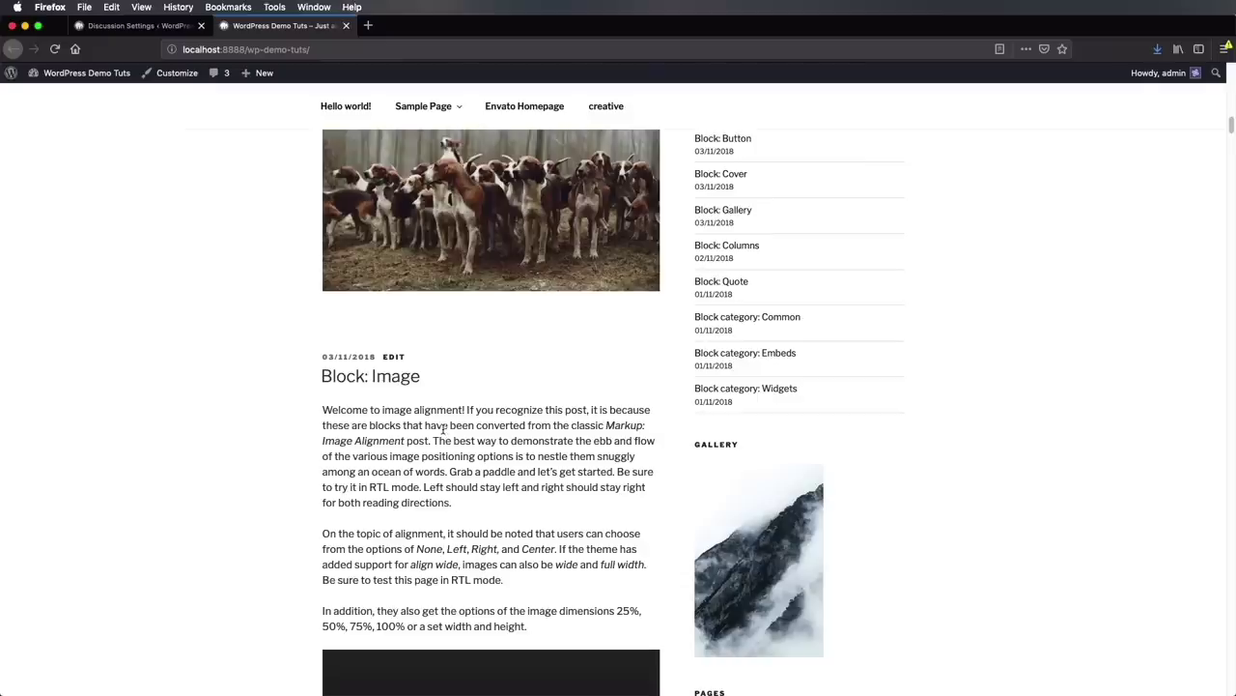
{"action": "scroll", "coordinate": [444, 429], "scroll_direction": "up", "scroll_amount": 1}
{"action": "scroll", "coordinate": [443, 429], "scroll_direction": "down", "scroll_amount": 12}
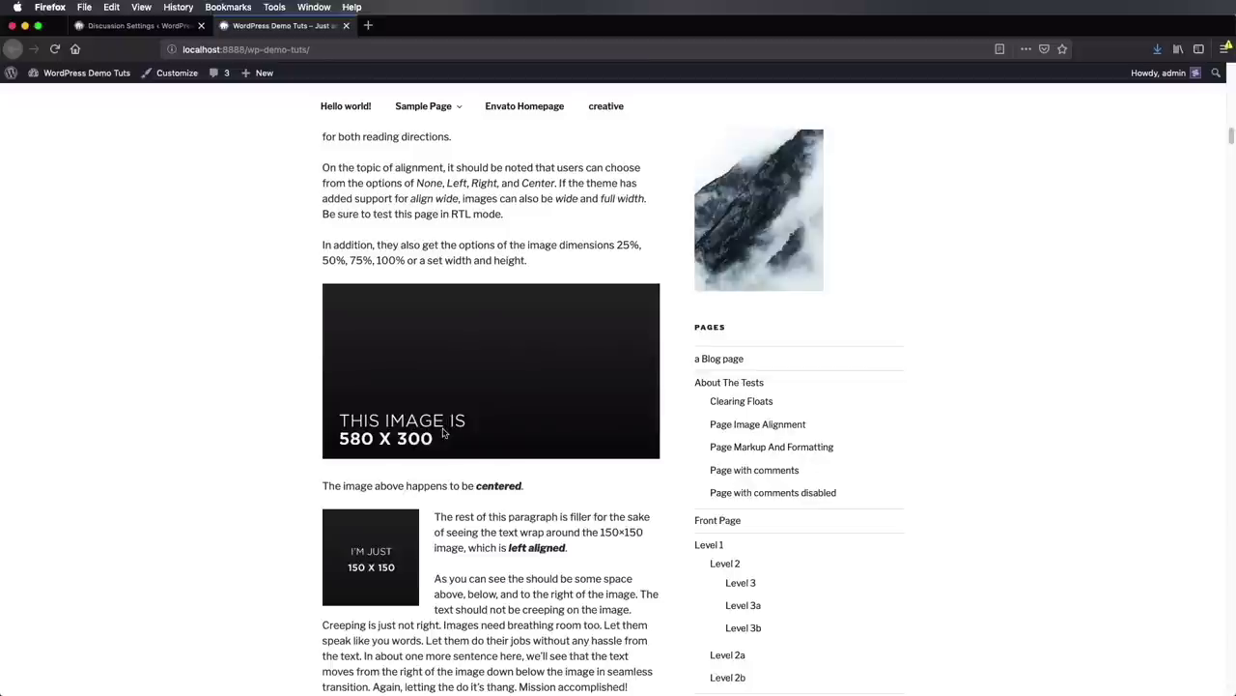
{"action": "scroll", "coordinate": [444, 432], "scroll_direction": "up", "scroll_amount": 12}
{"action": "scroll", "coordinate": [443, 433], "scroll_direction": "down", "scroll_amount": 5}
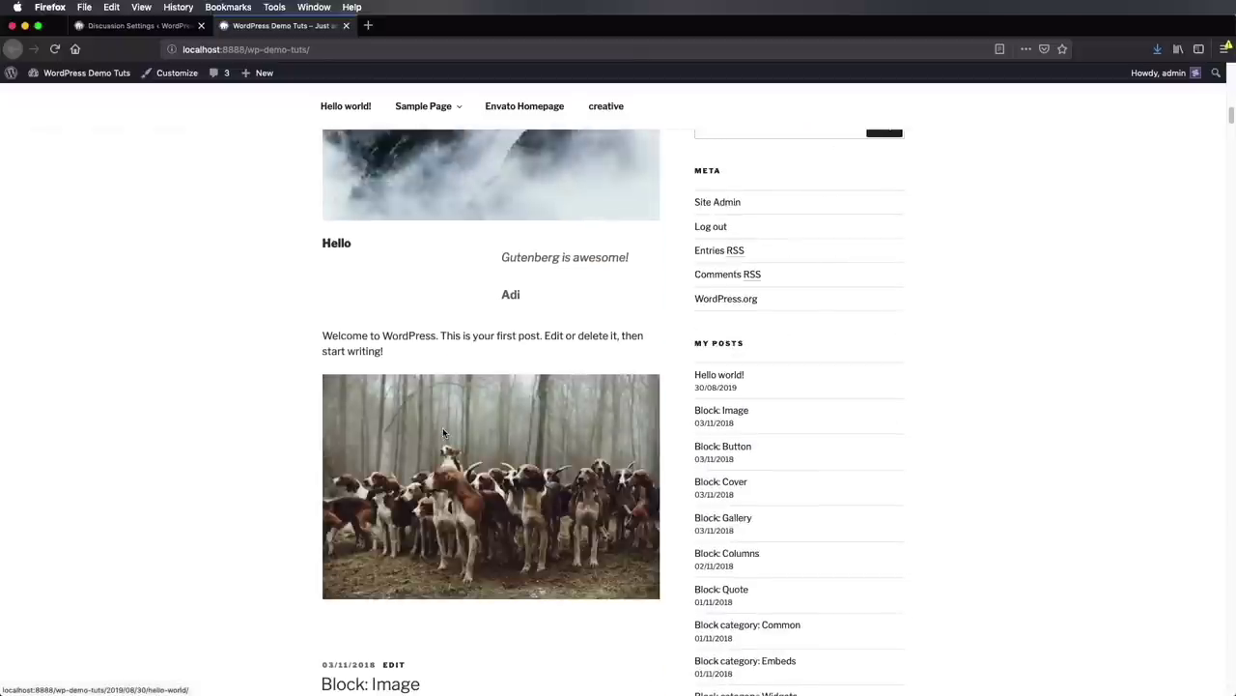
{"action": "scroll", "coordinate": [444, 431], "scroll_direction": "up", "scroll_amount": 20}
{"action": "scroll", "coordinate": [443, 431], "scroll_direction": "down", "scroll_amount": 4}
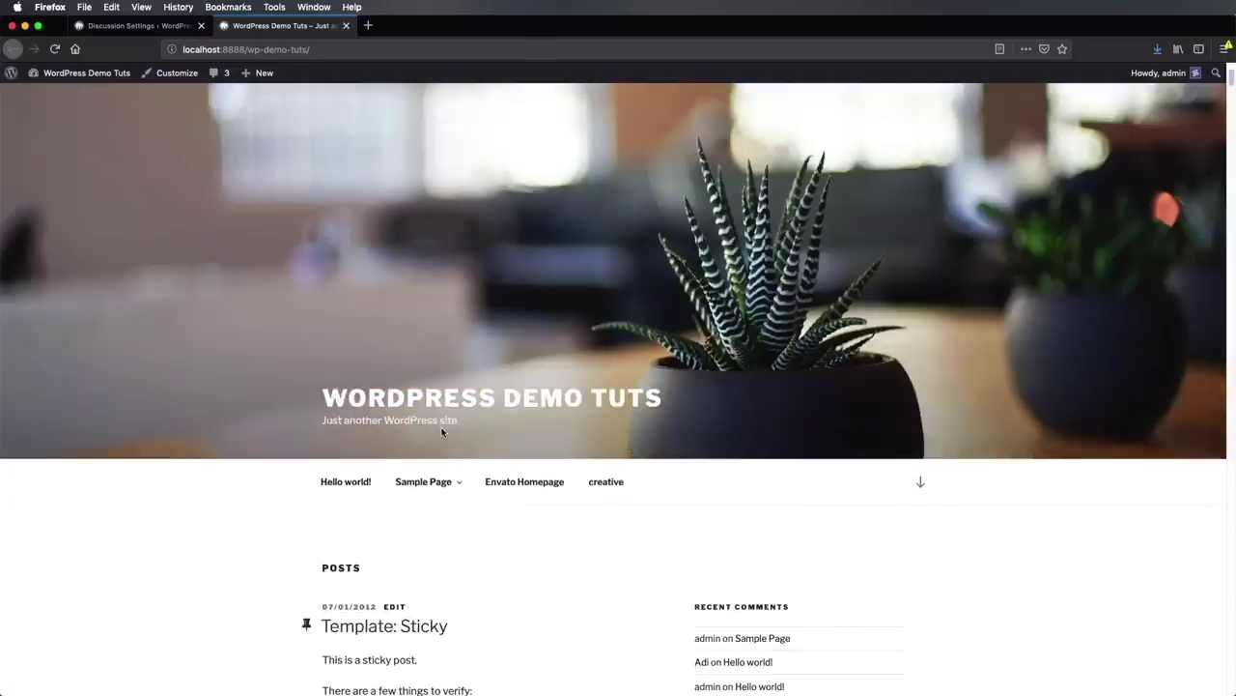
{"action": "left_click", "coordinate": [167, 75]}
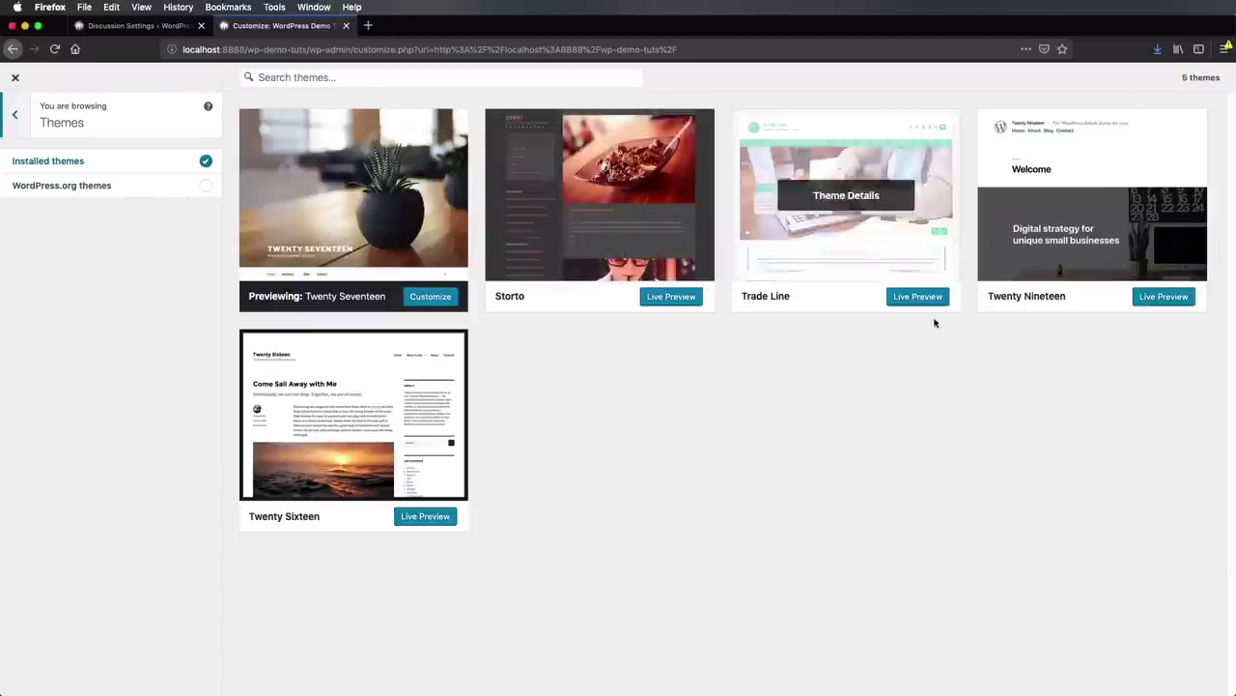
{"action": "left_click", "coordinate": [1167, 299]}
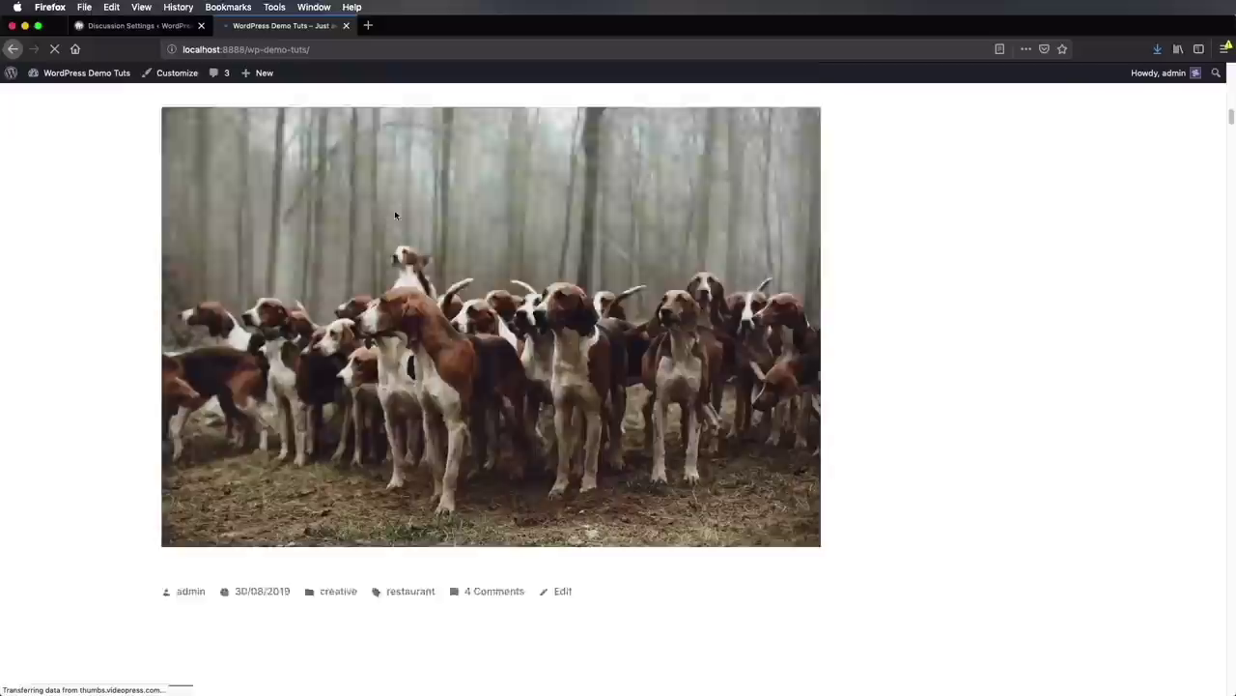
- Jump to the Template: Comments post's 19 comments to see their default avatars
{"action": "scroll", "coordinate": [394, 213], "scroll_direction": "down", "scroll_amount": 10}
{"action": "scroll", "coordinate": [394, 214], "scroll_direction": "down", "scroll_amount": 15}
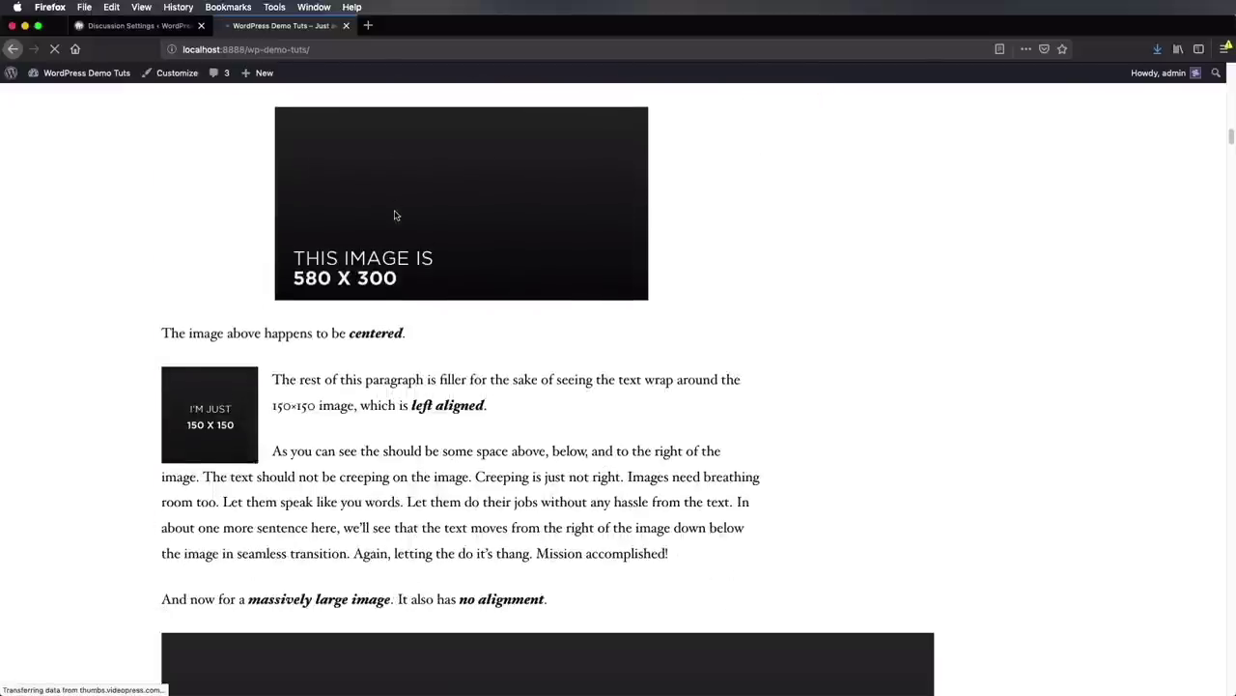
{"action": "scroll", "coordinate": [394, 215], "scroll_direction": "down", "scroll_amount": 15}
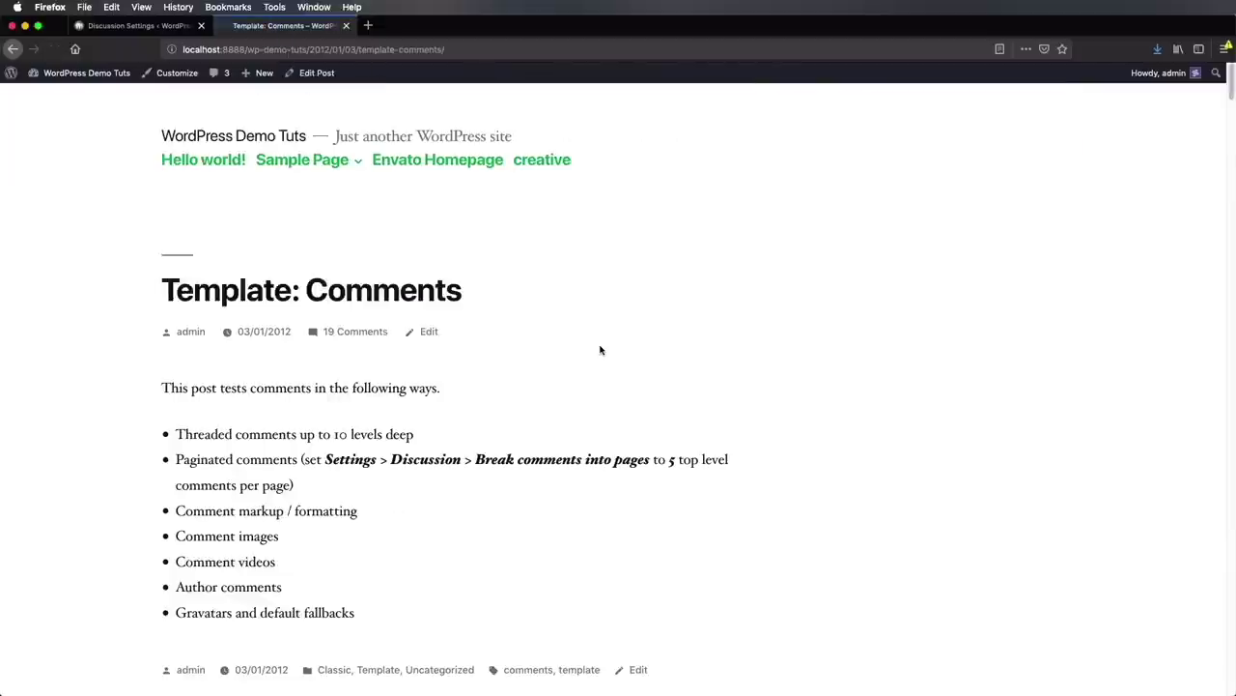
{"action": "left_click", "coordinate": [363, 335]}
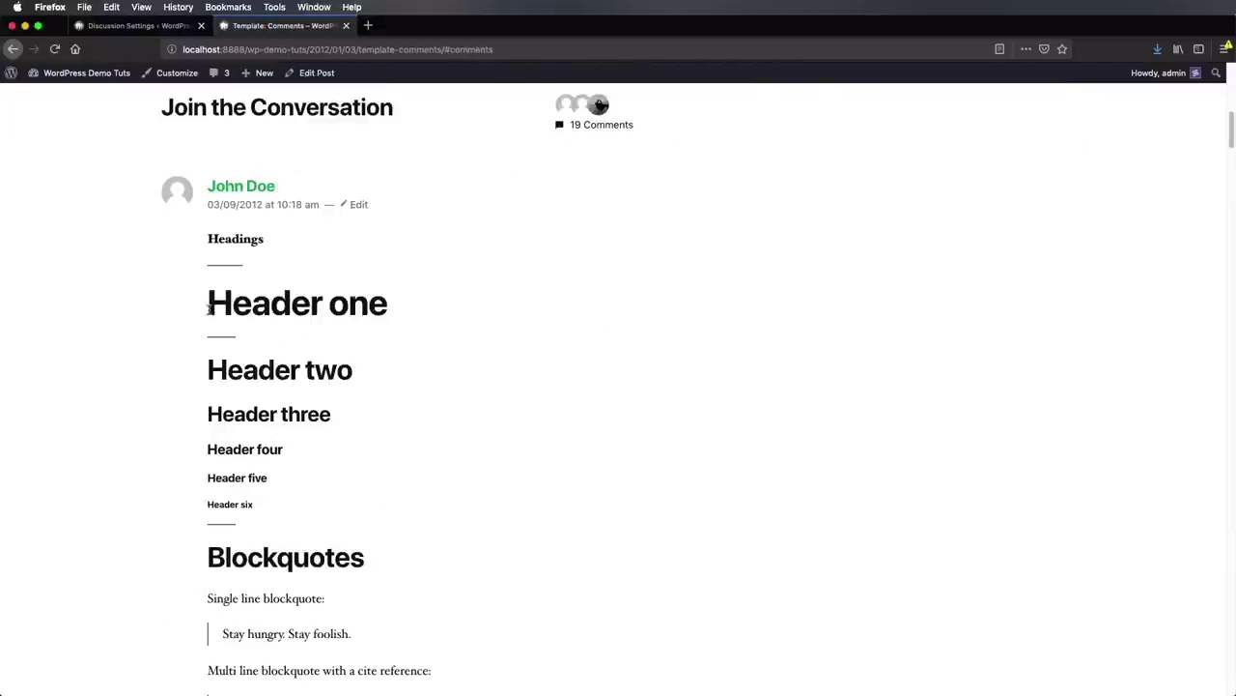
{"action": "scroll", "coordinate": [199, 312], "scroll_direction": "down", "scroll_amount": 15}
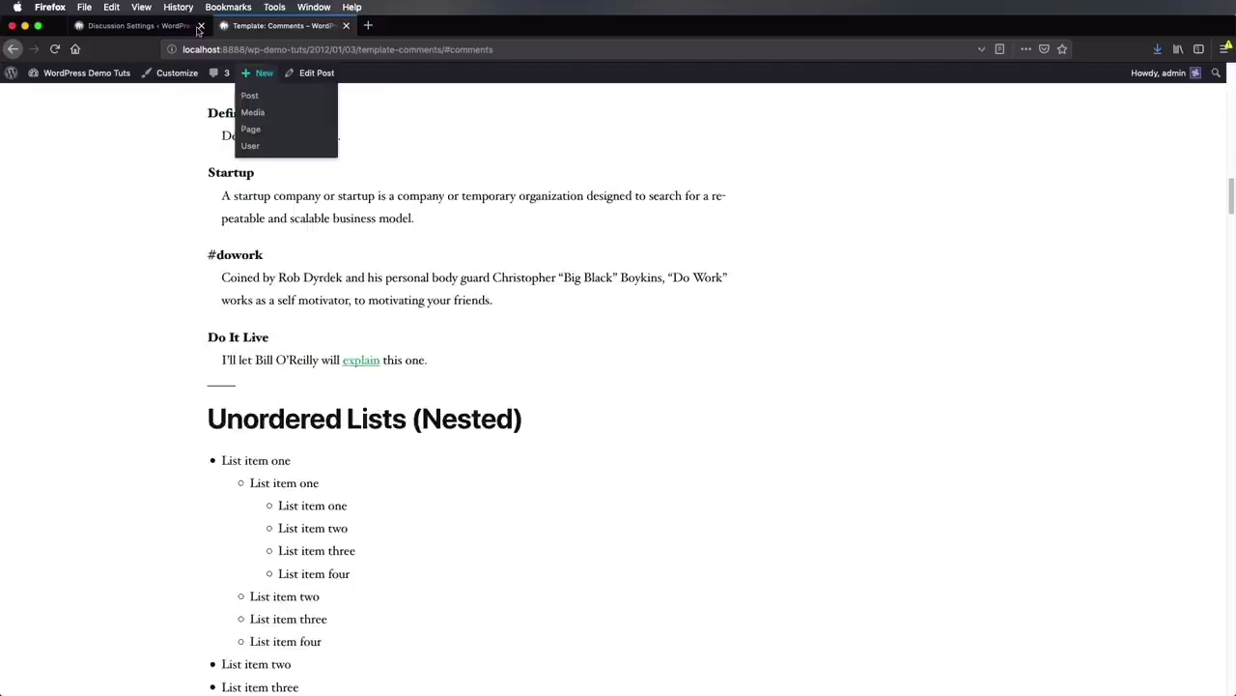
- Review the comment avatars on the Template: Comments post, then return to Discussion Settings
{"action": "left_click", "coordinate": [144, 25]}
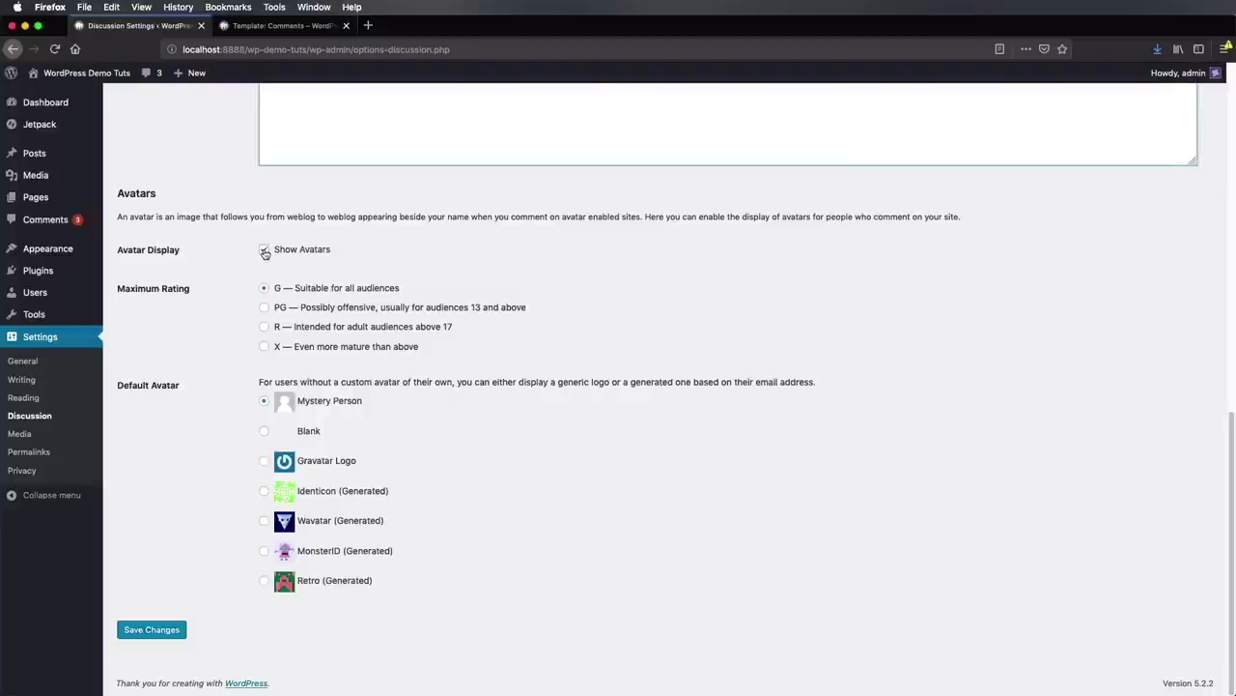
{"action": "left_click", "coordinate": [285, 26]}
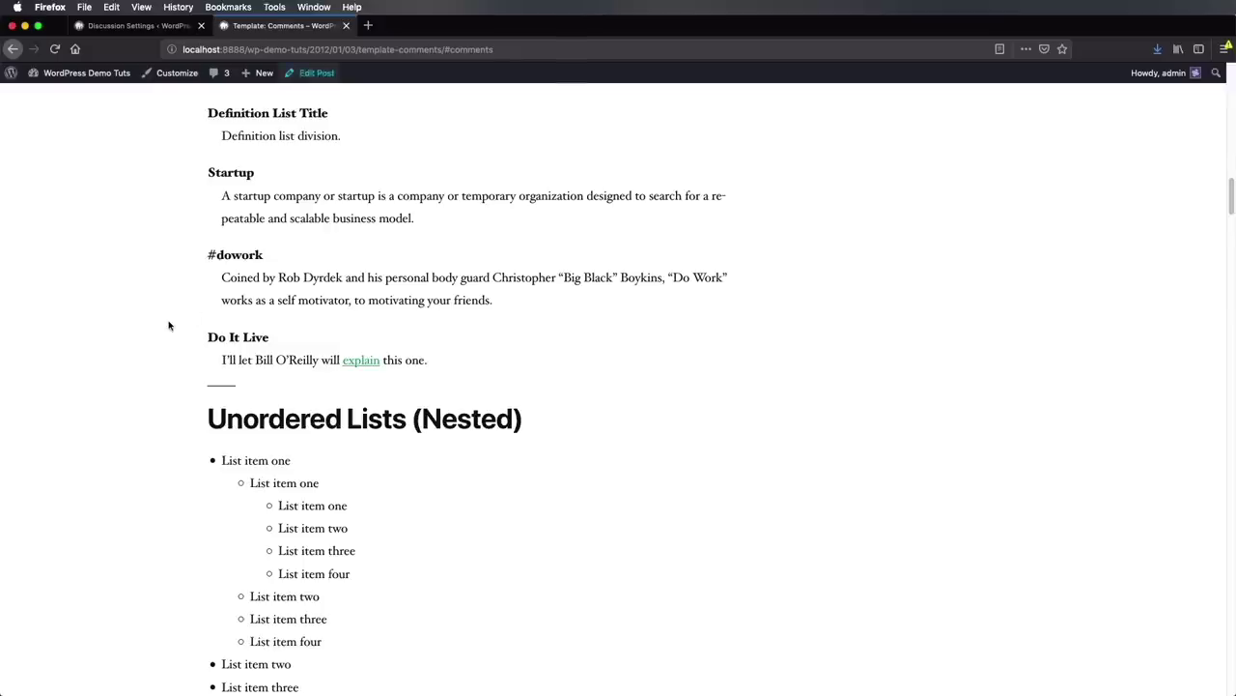
{"action": "scroll", "coordinate": [168, 326], "scroll_direction": "down", "scroll_amount": 20}
{"action": "scroll", "coordinate": [168, 326], "scroll_direction": "down", "scroll_amount": 20}
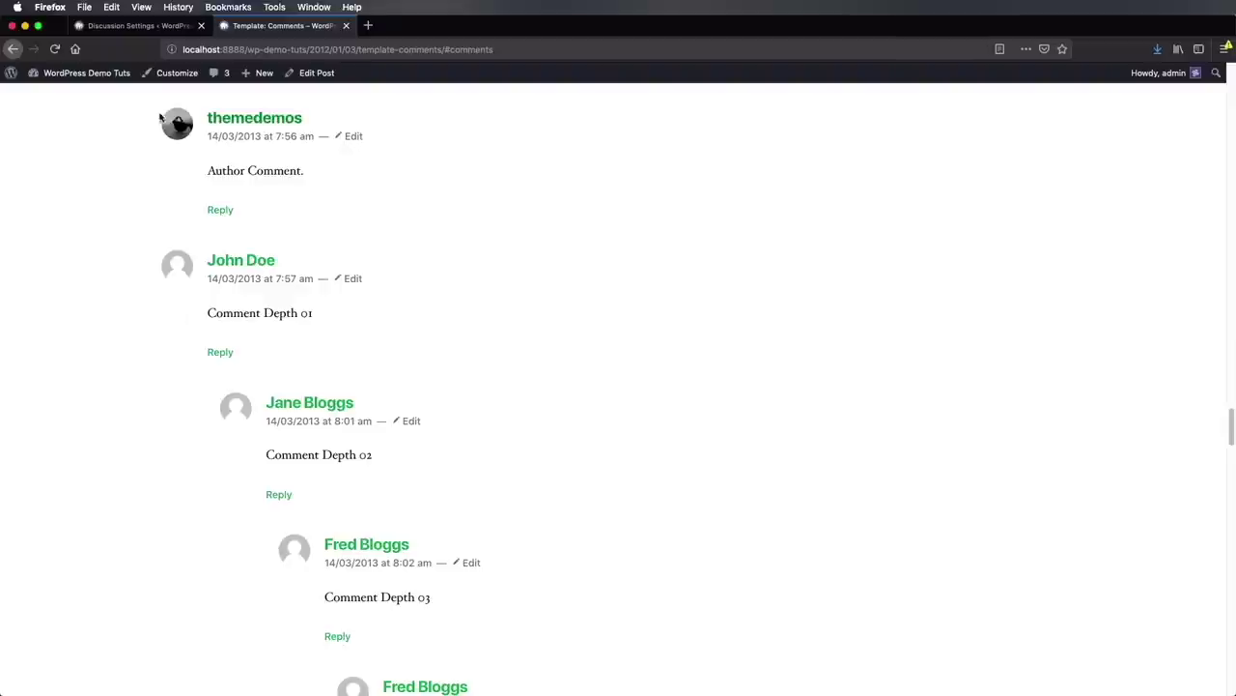
{"action": "scroll", "coordinate": [317, 373], "scroll_direction": "down", "scroll_amount": 5}
{"action": "scroll", "coordinate": [317, 375], "scroll_direction": "down", "scroll_amount": 3}
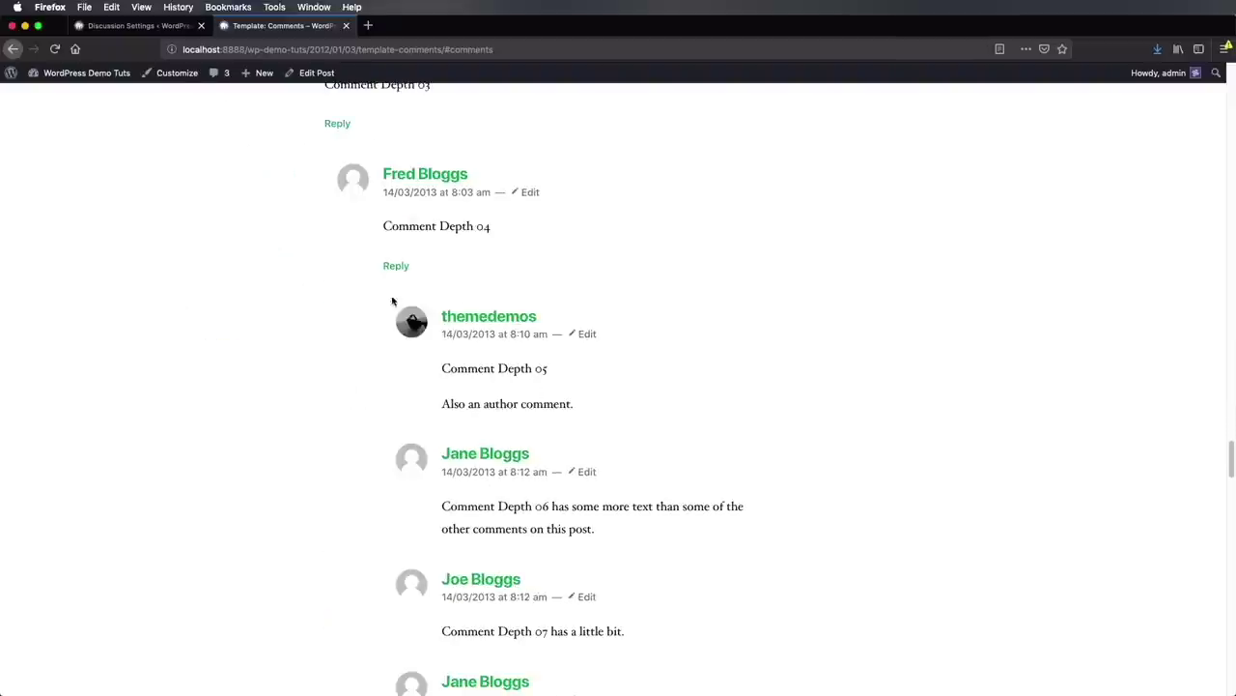
{"action": "scroll", "coordinate": [378, 441], "scroll_direction": "down", "scroll_amount": 8}
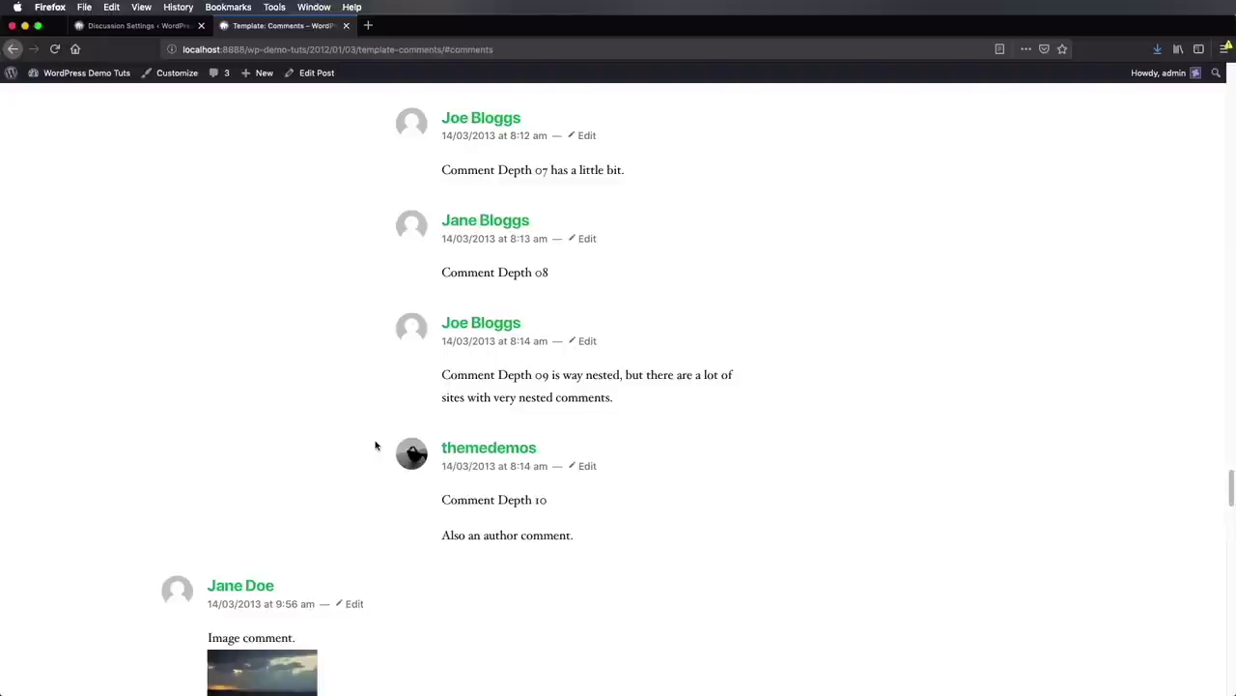
{"action": "scroll", "coordinate": [385, 453], "scroll_direction": "down", "scroll_amount": 4}
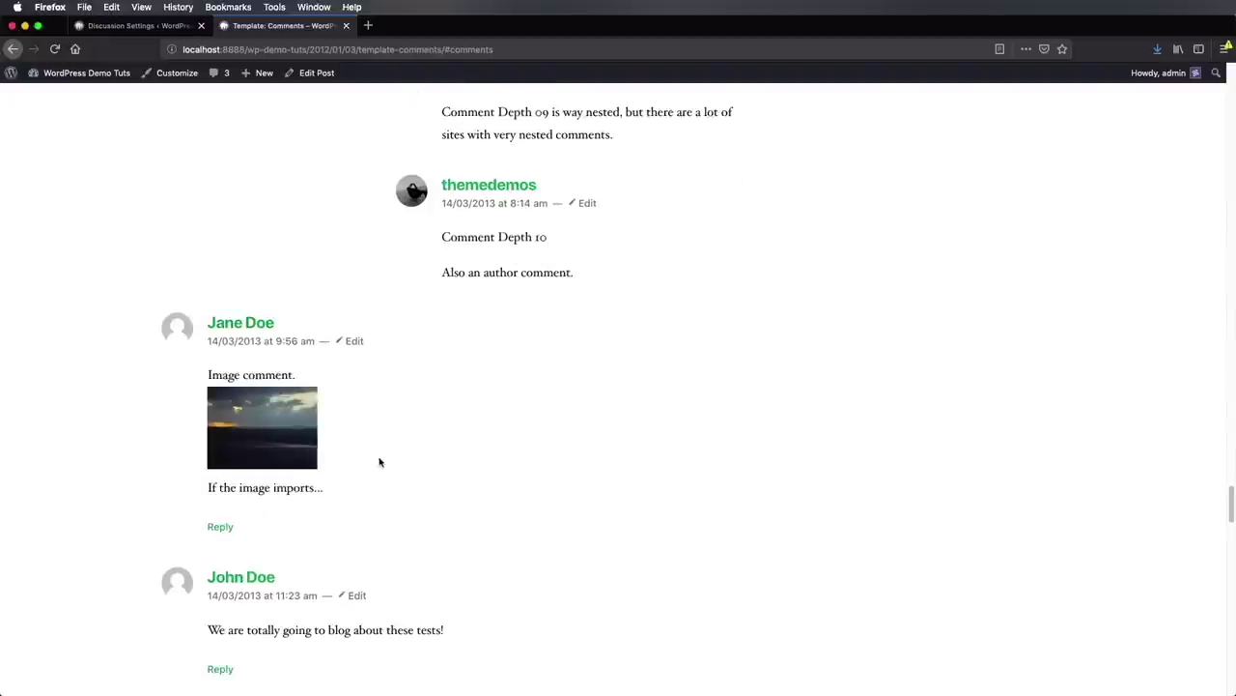
{"action": "left_click", "coordinate": [130, 26]}
- Turn off Show Avatars, save, and reload the post to see the avatars removed
{"action": "left_click", "coordinate": [270, 252]}
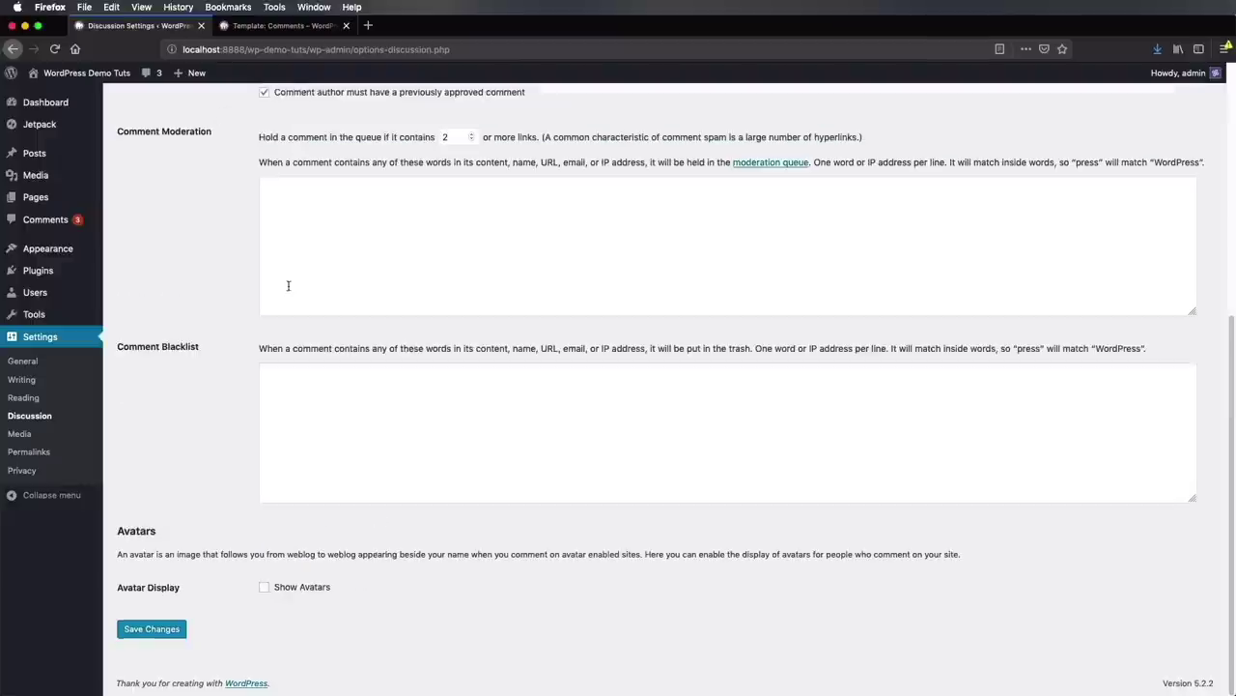
{"action": "left_click", "coordinate": [164, 637]}
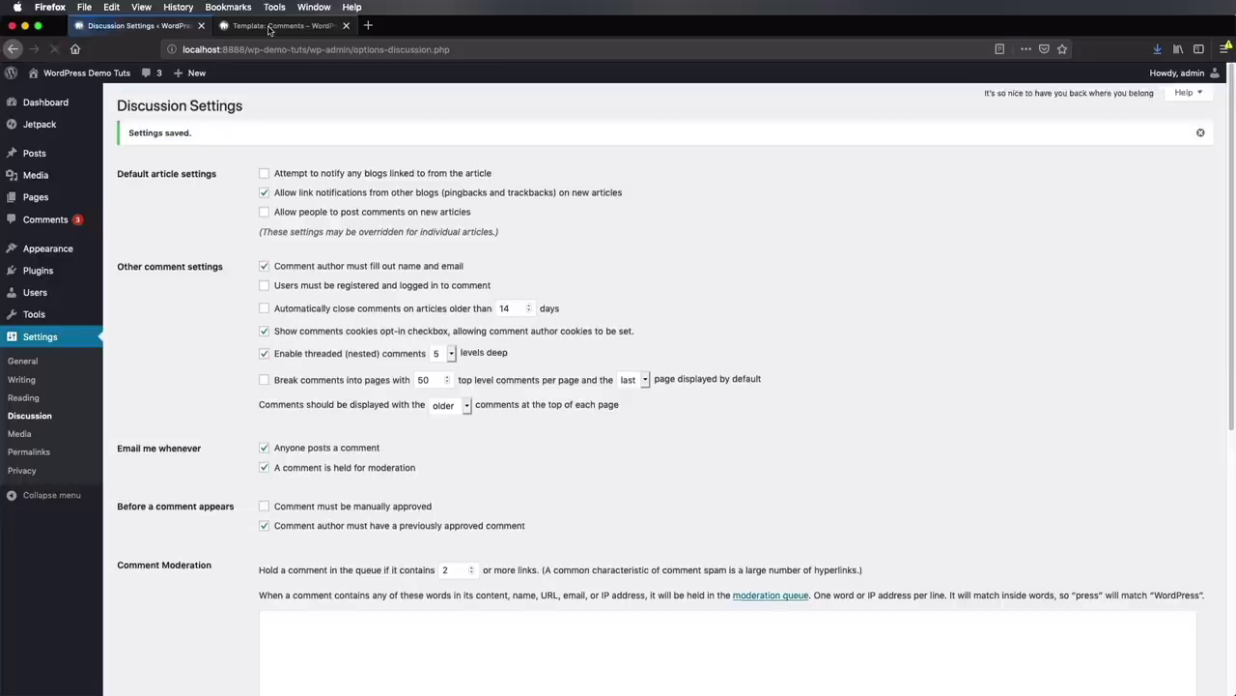
{"action": "left_click", "coordinate": [270, 30]}
{"action": "left_click", "coordinate": [54, 49]}
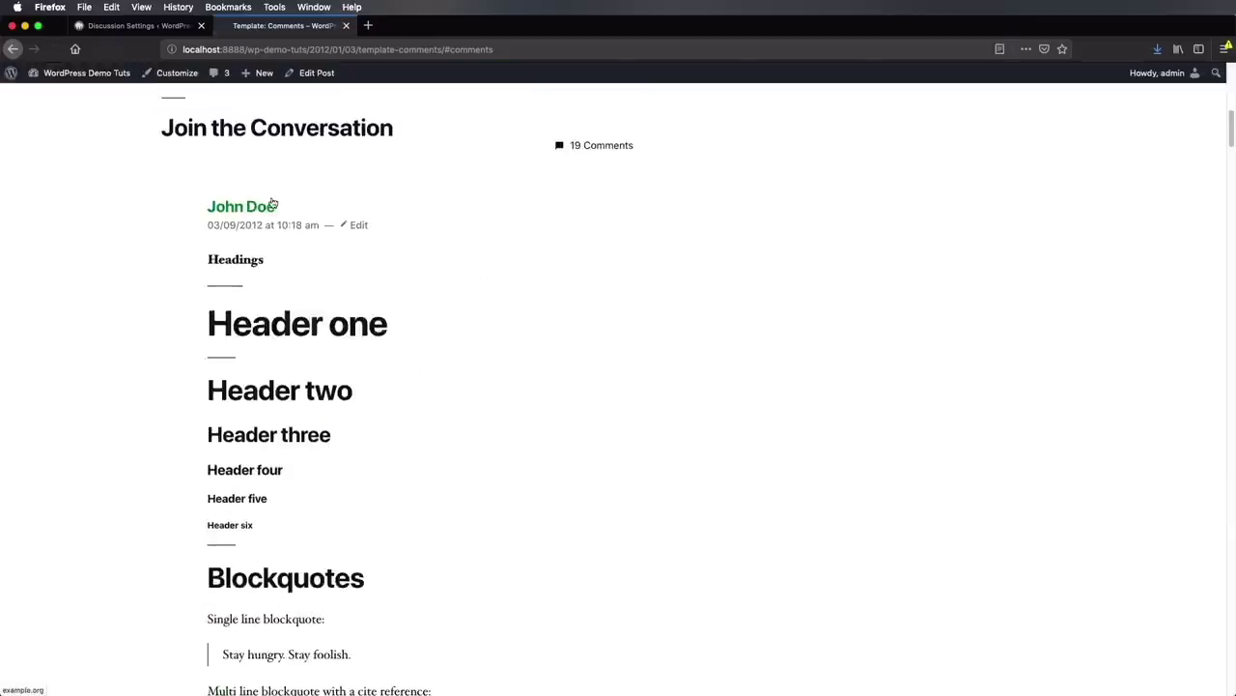
{"action": "scroll", "coordinate": [140, 258], "scroll_direction": "down", "scroll_amount": 15}
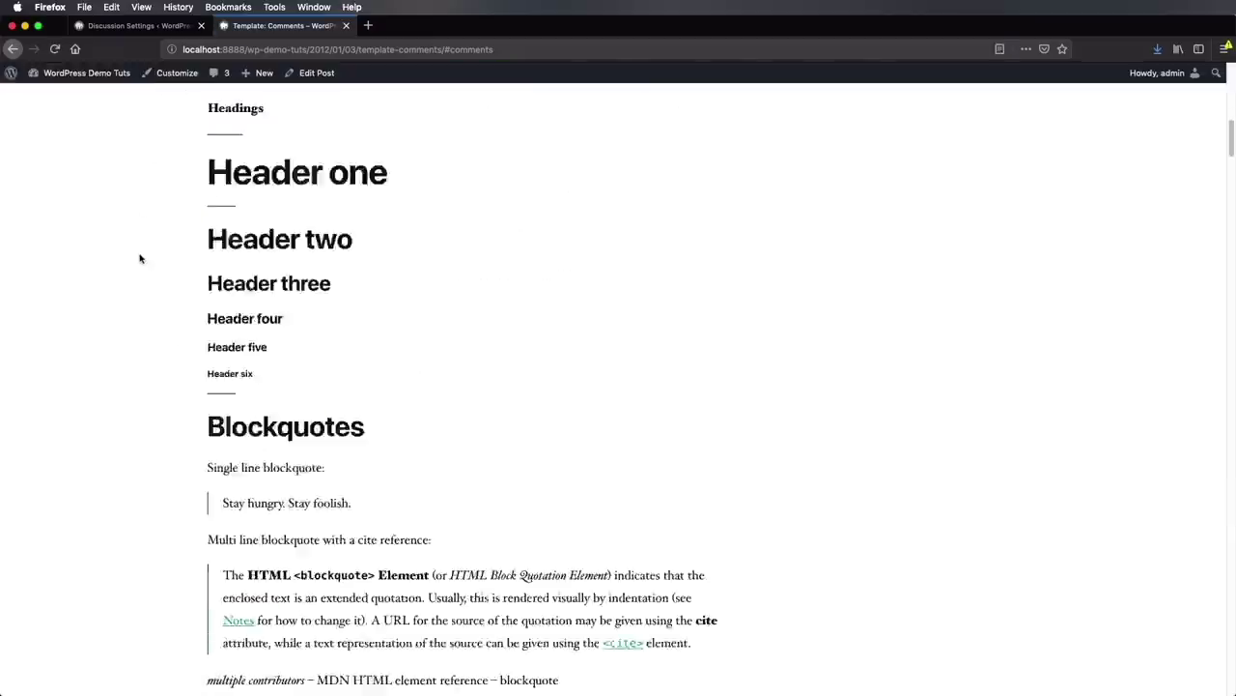
{"action": "scroll", "coordinate": [140, 258], "scroll_direction": "up", "scroll_amount": 10}
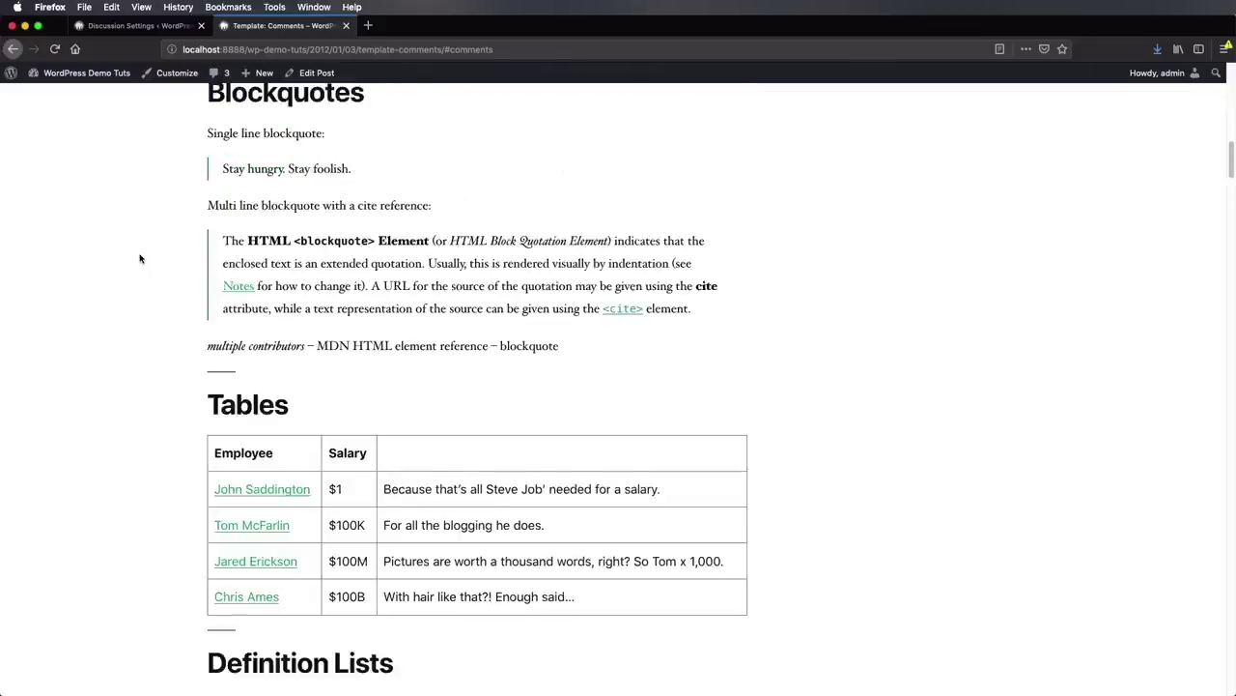
- Re-enable Show Avatars, choose Retro (Generated) as the default avatar, and save
{"action": "left_click", "coordinate": [150, 27]}
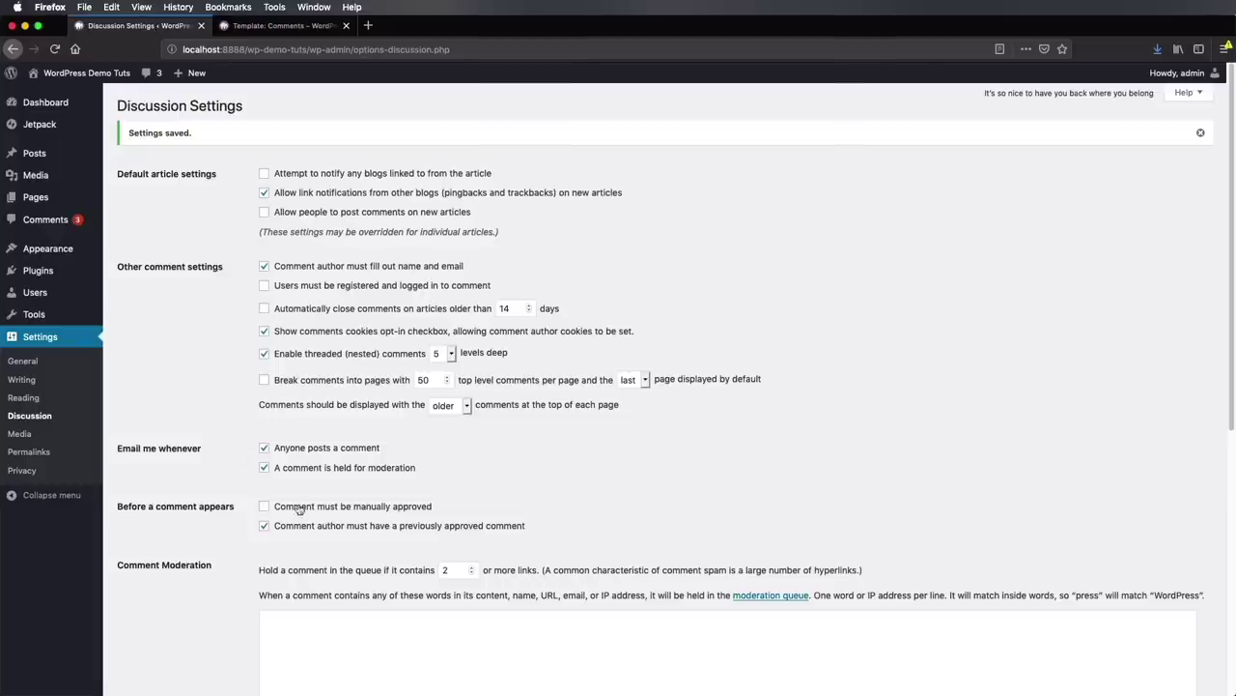
{"action": "scroll", "coordinate": [289, 502], "scroll_direction": "down", "scroll_amount": 5}
{"action": "left_click", "coordinate": [282, 593]}
{"action": "scroll", "coordinate": [385, 452], "scroll_direction": "down", "scroll_amount": 4}
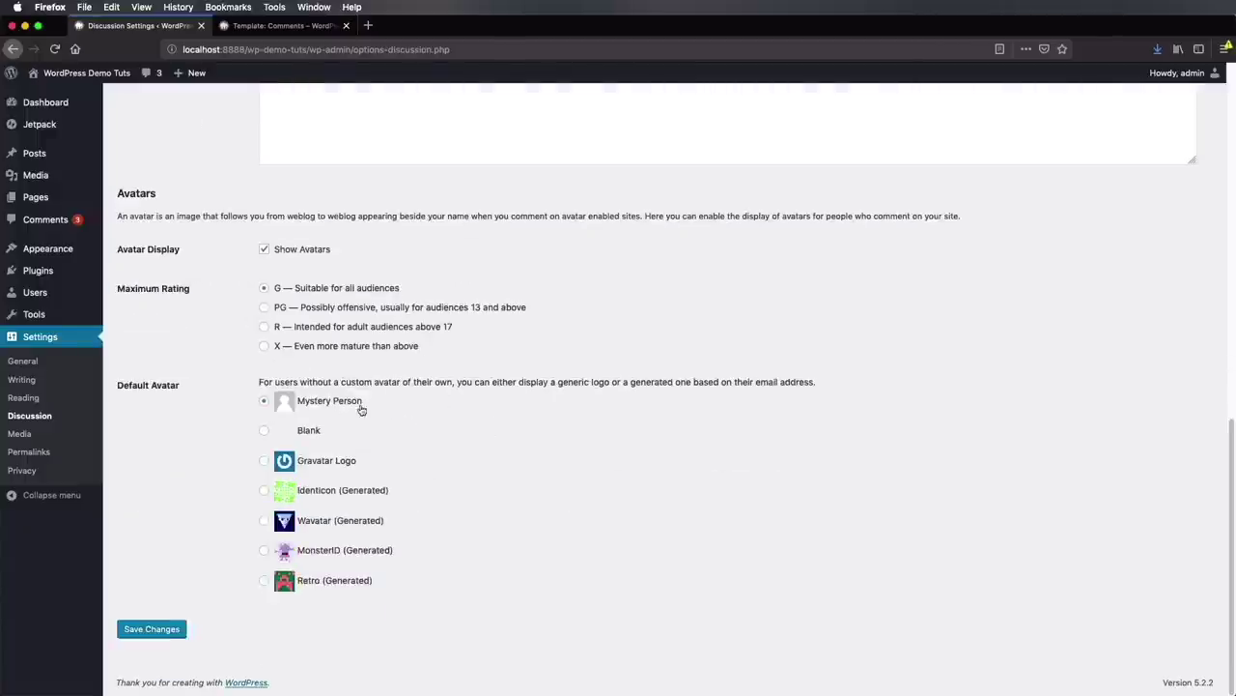
{"action": "left_click", "coordinate": [323, 520]}
{"action": "left_click", "coordinate": [321, 579]}
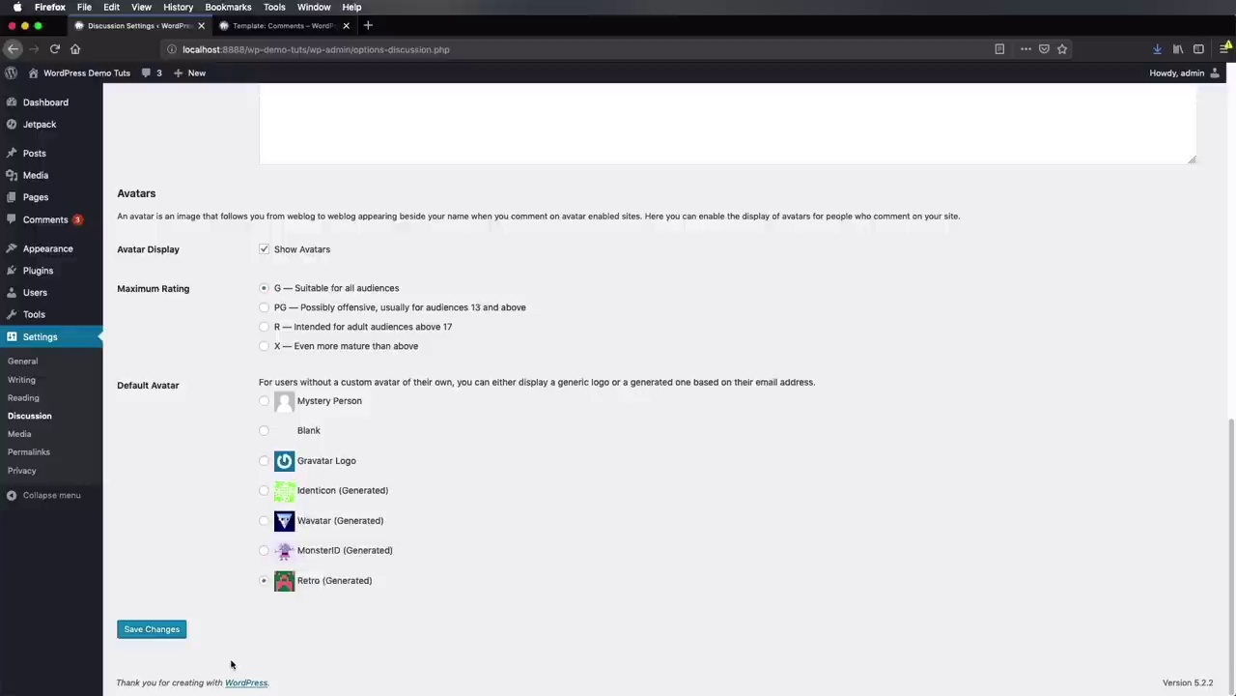
{"action": "left_click", "coordinate": [152, 628]}
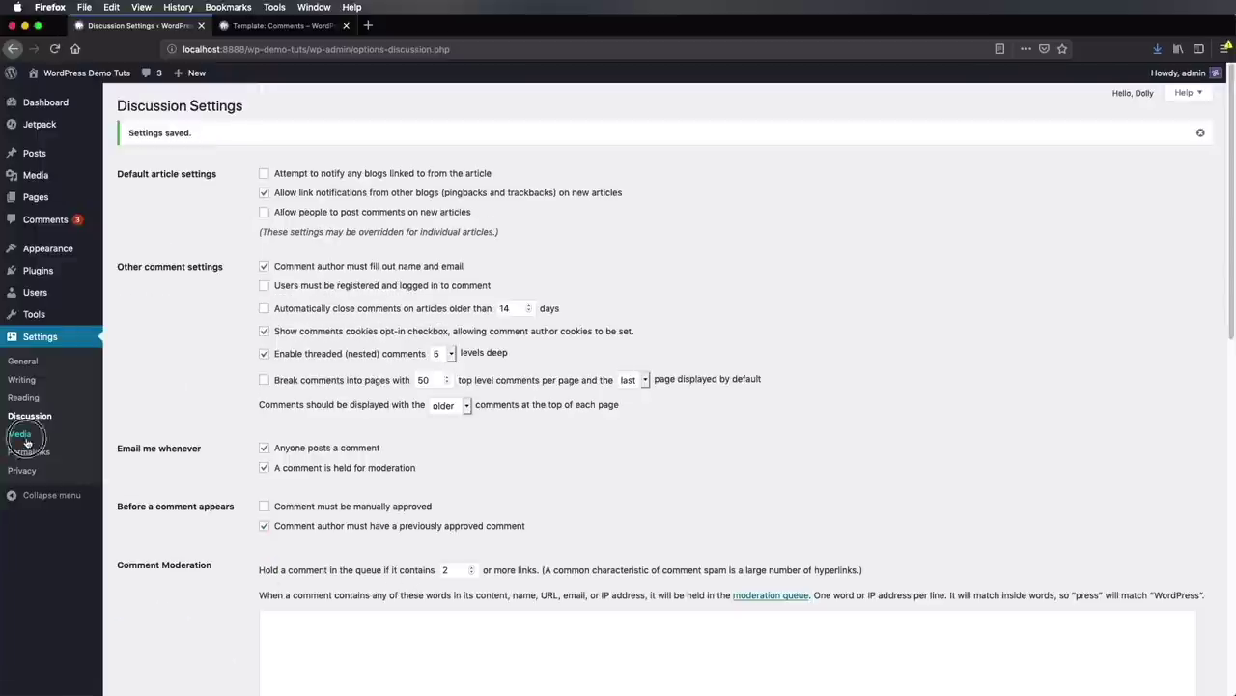
- Review the Media thumbnail width and height and the medium max width of 300
{"action": "left_click", "coordinate": [19, 433]}
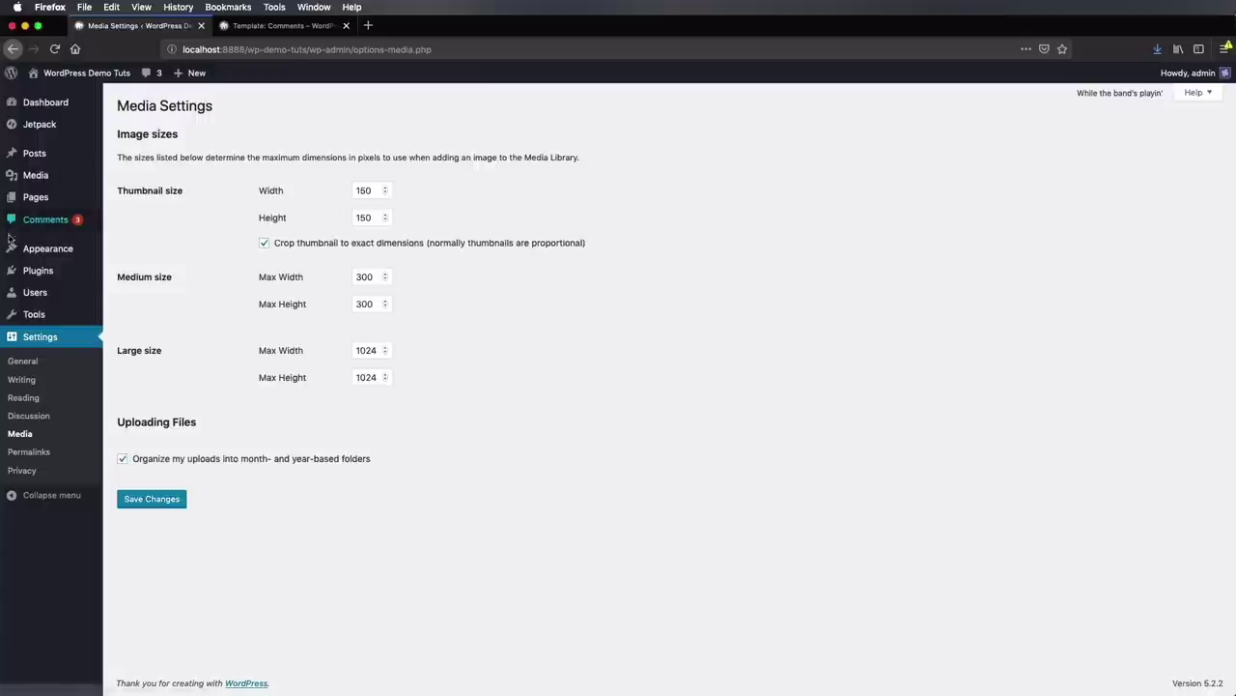
{"action": "mouse_move", "coordinate": [55, 181]}
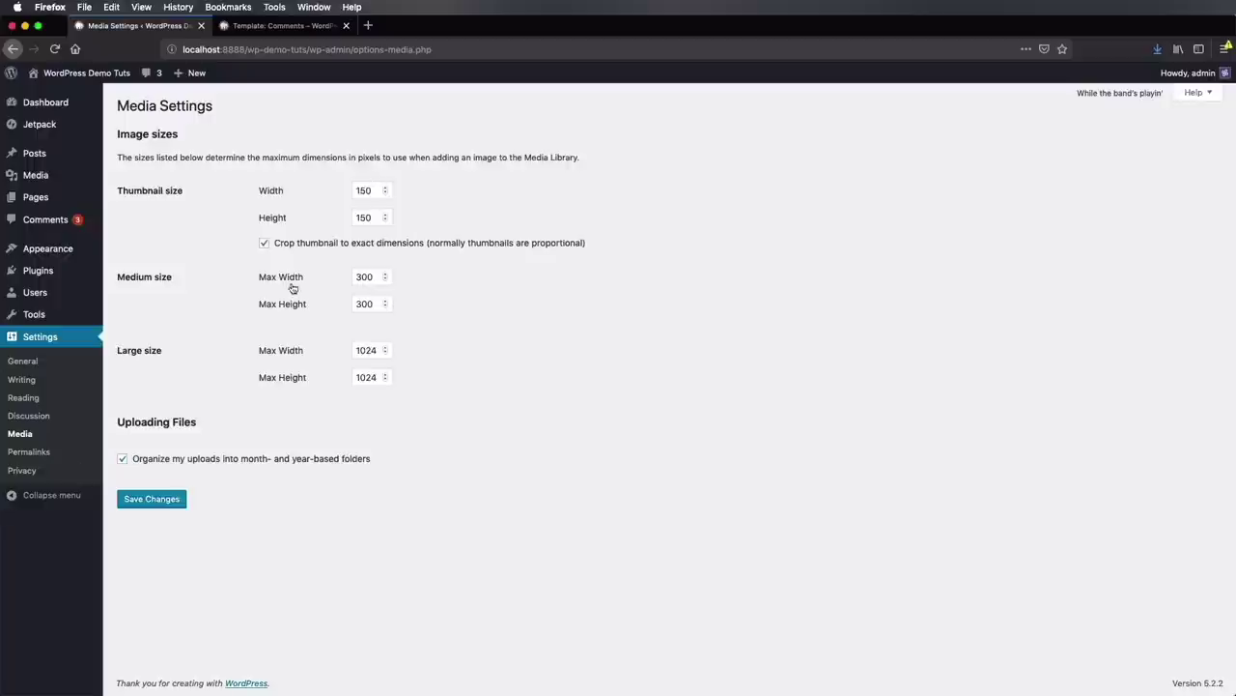
{"action": "double_click", "coordinate": [365, 189]}
{"action": "double_click", "coordinate": [361, 215]}
{"action": "double_click", "coordinate": [367, 277]}
{"action": "left_click", "coordinate": [44, 453]}
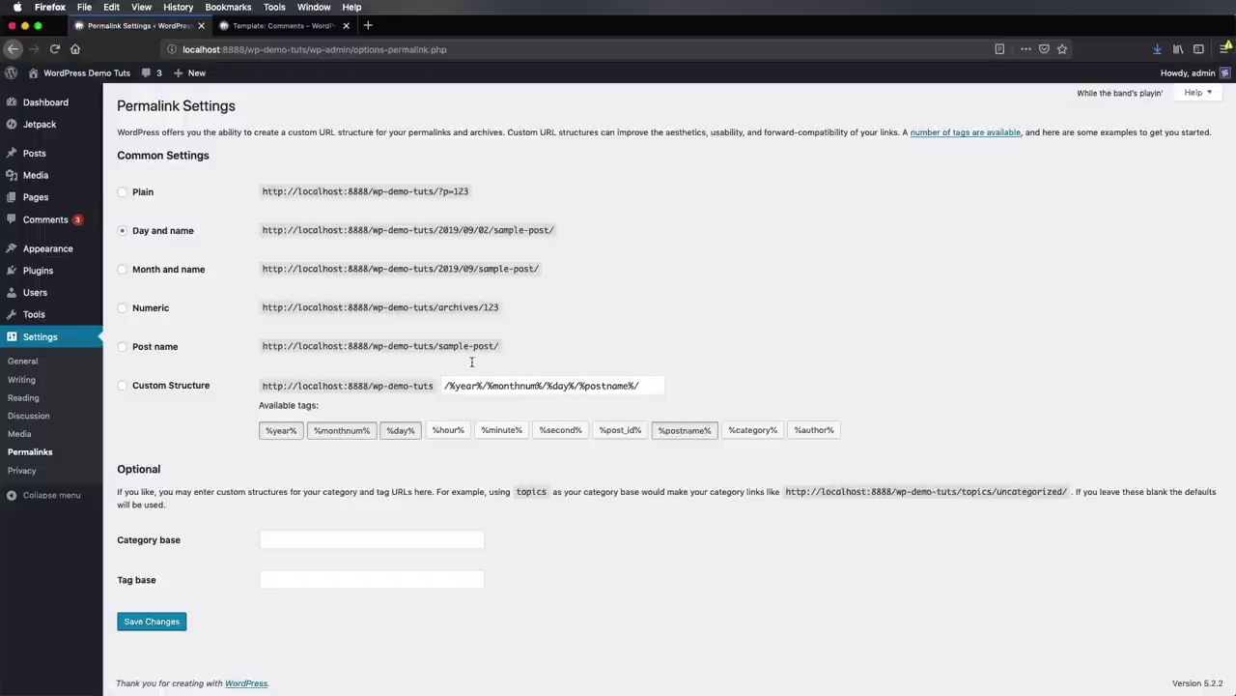
- Compare the Day and name sample URL (2019/09/02) with the post's current date-based address
{"action": "key", "text": "ctrl+Tab"}
{"action": "scroll", "coordinate": [362, 155], "scroll_direction": "up", "scroll_amount": 3}
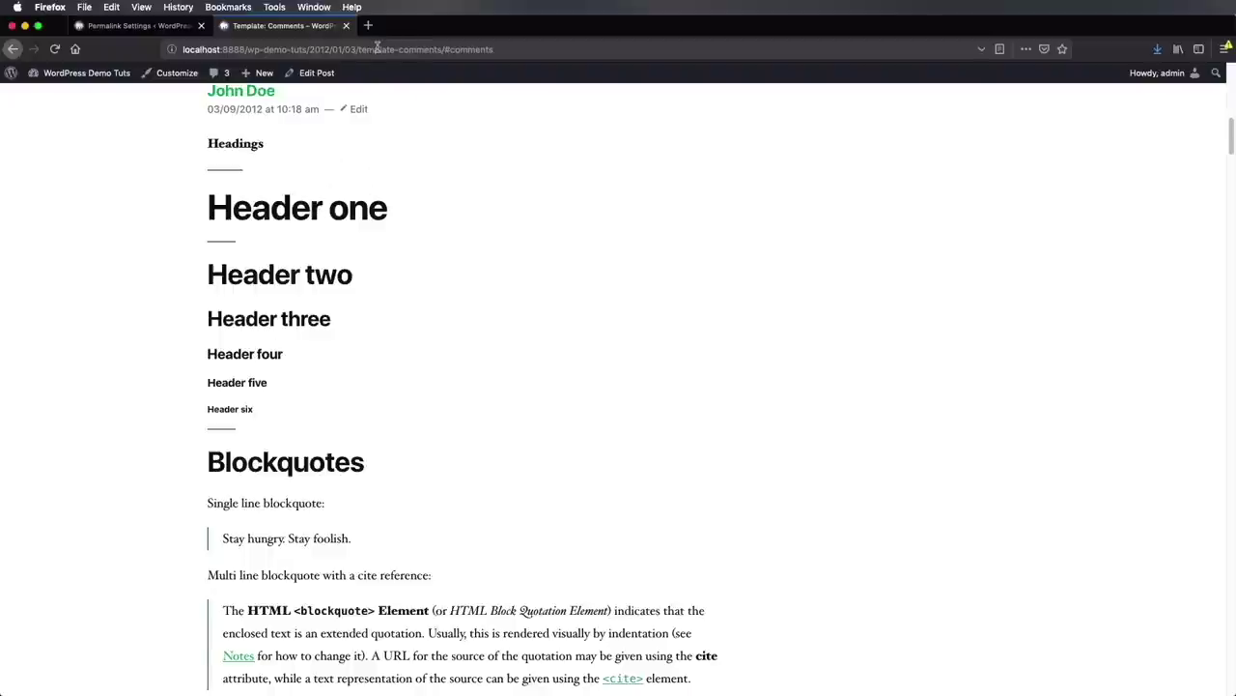
{"action": "left_click", "coordinate": [193, 35]}
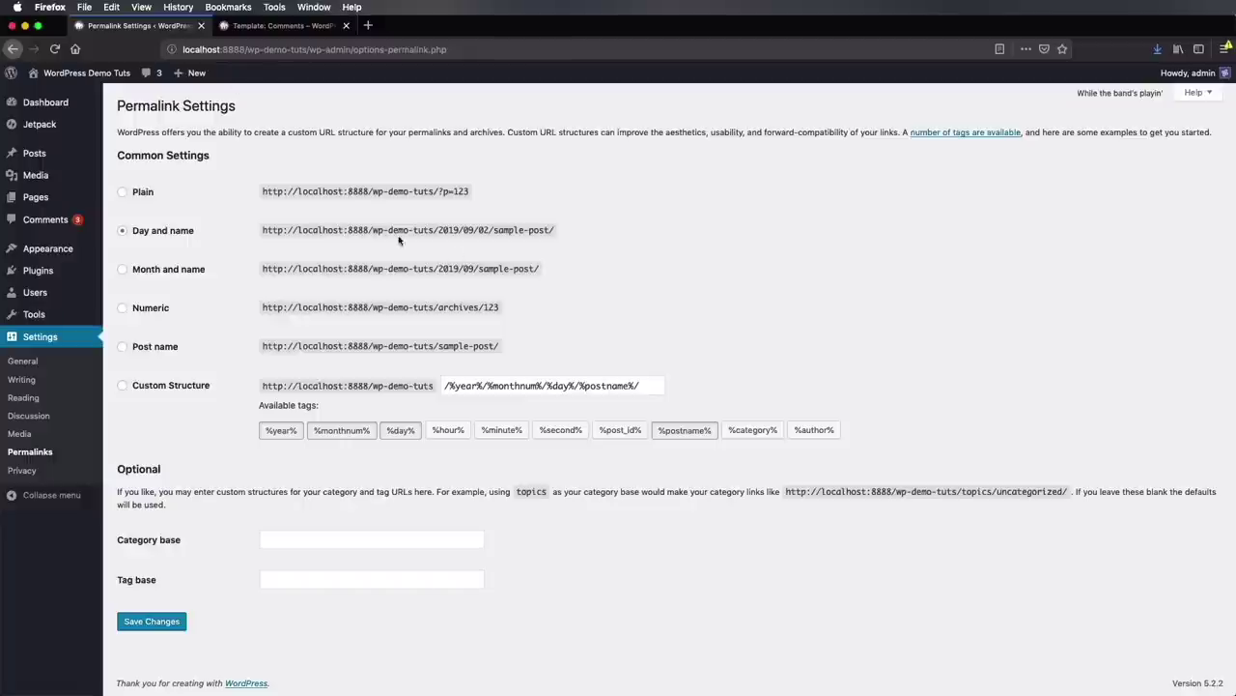
{"action": "left_click_drag", "start_coordinate": [375, 230], "coordinate": [554, 232]}
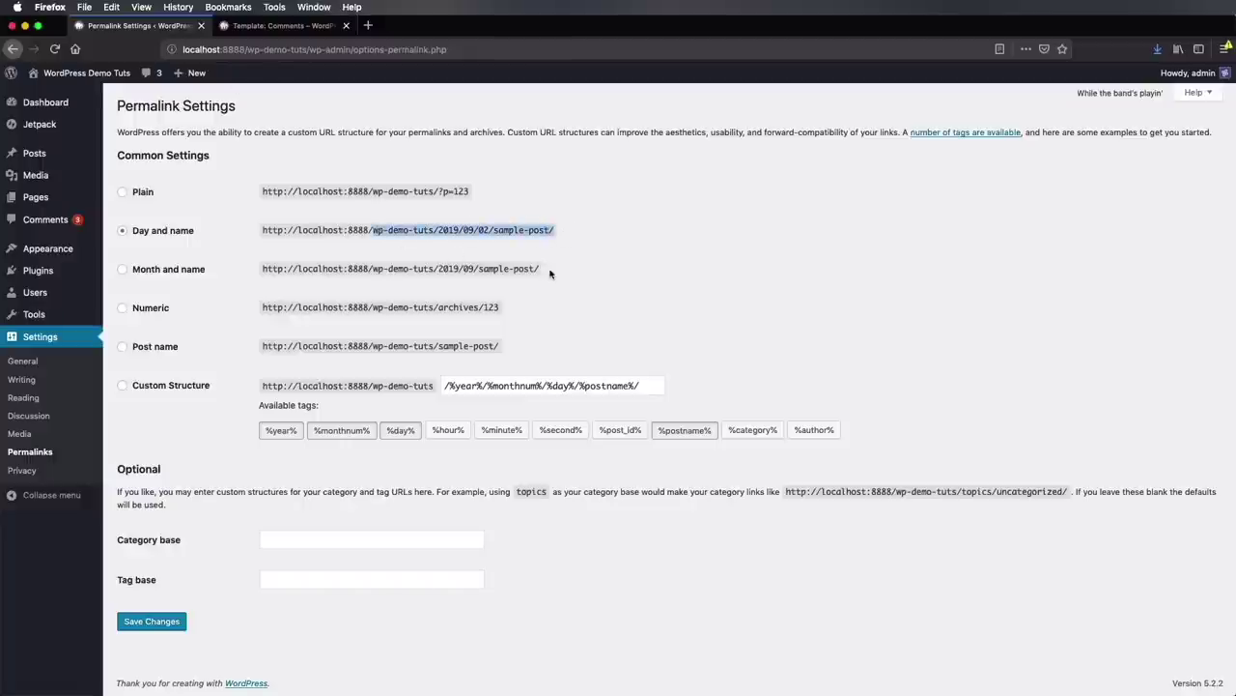
{"action": "left_click", "coordinate": [520, 244]}
{"action": "left_click_drag", "start_coordinate": [441, 230], "coordinate": [547, 248]}
{"action": "left_click", "coordinate": [279, 26]}
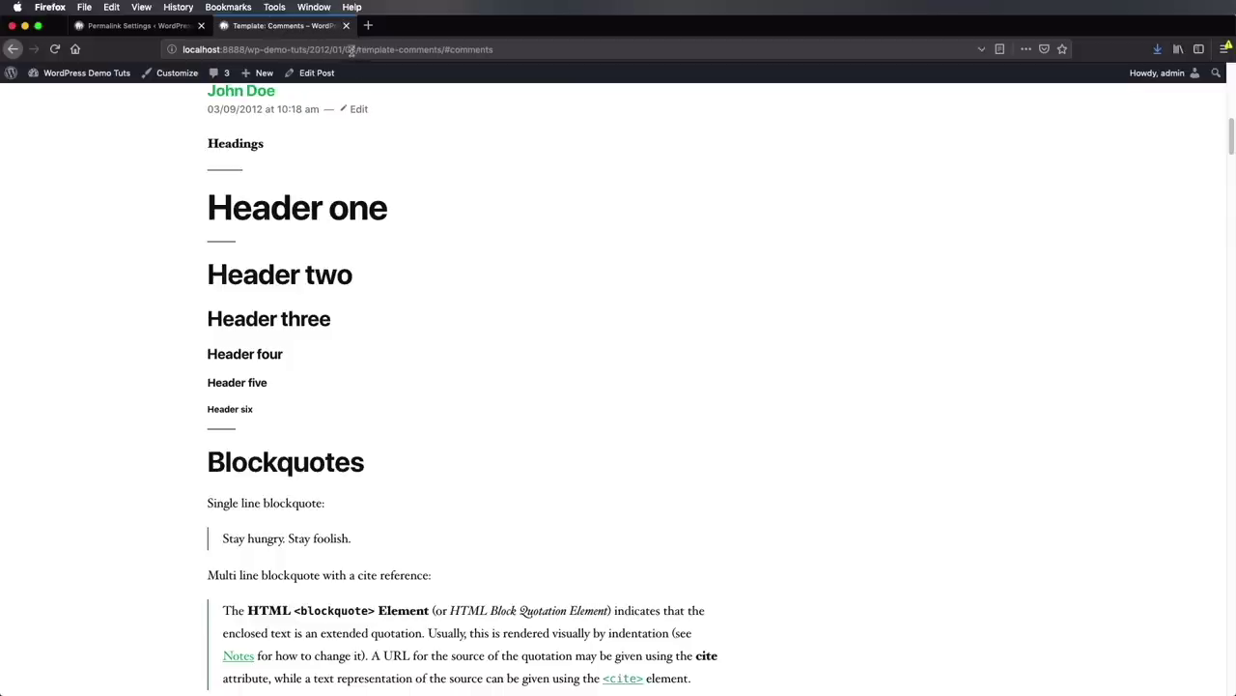
{"action": "left_click", "coordinate": [162, 27]}
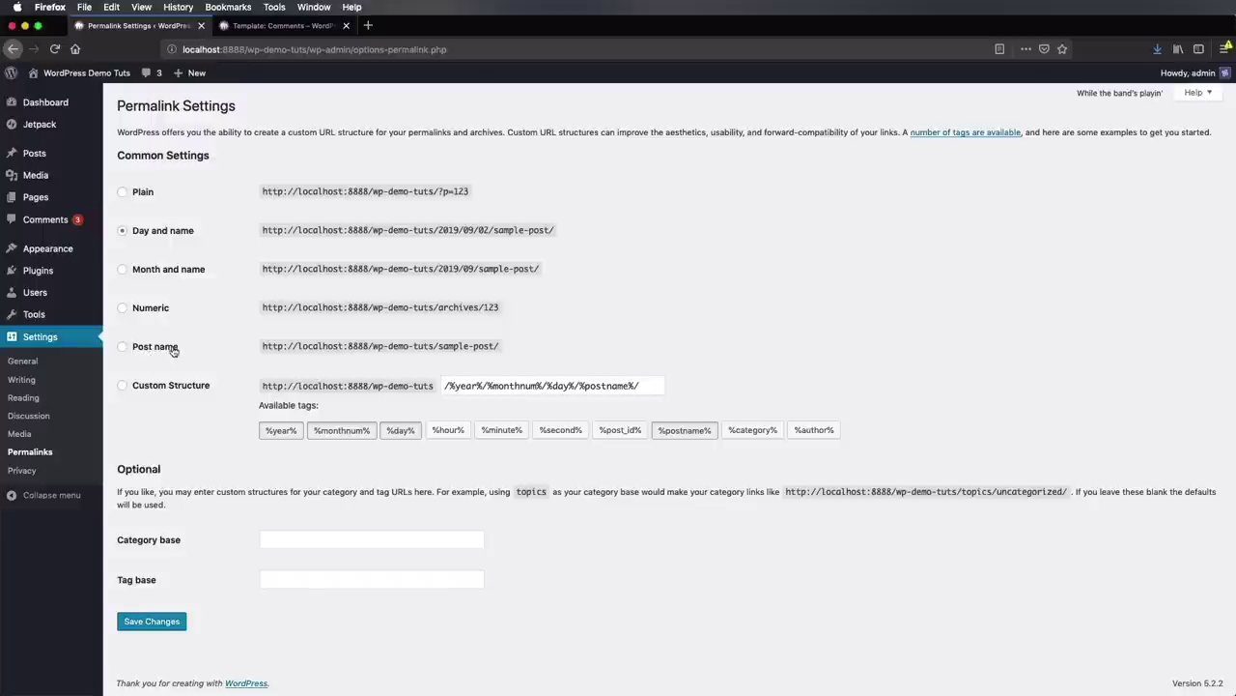
- Switch permalinks to Post name, save, and check the new URLs on the blog
{"action": "left_click", "coordinate": [173, 350]}
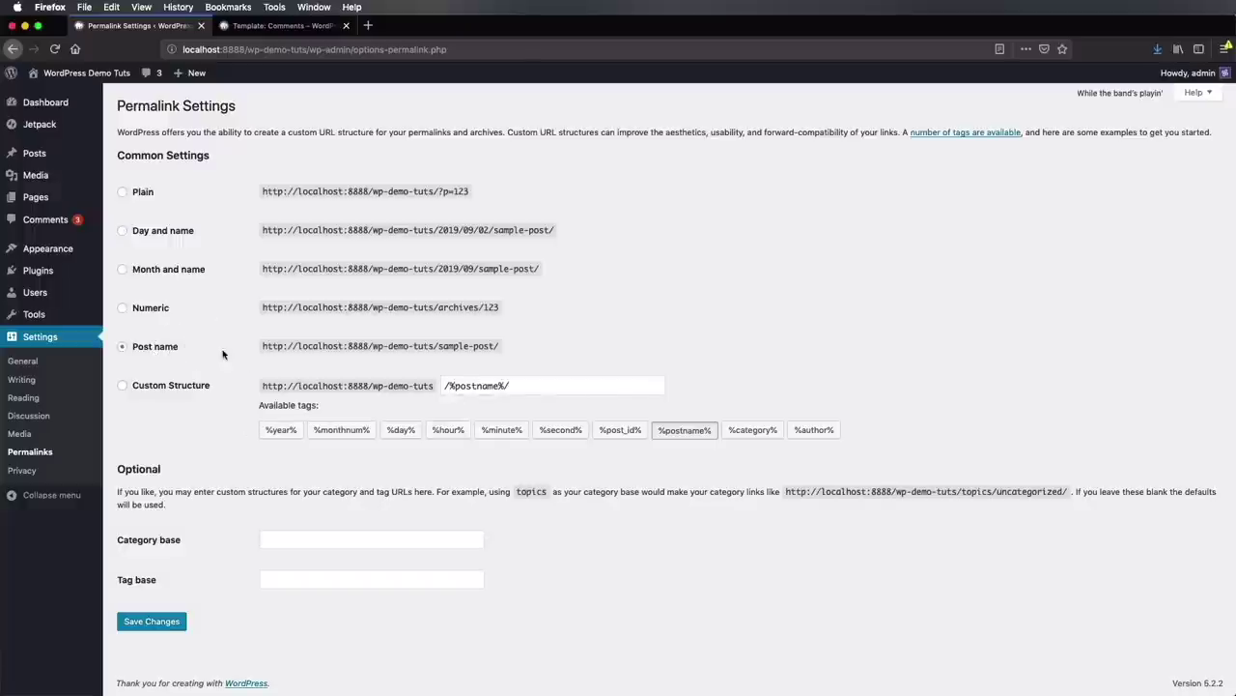
{"action": "left_click", "coordinate": [170, 623]}
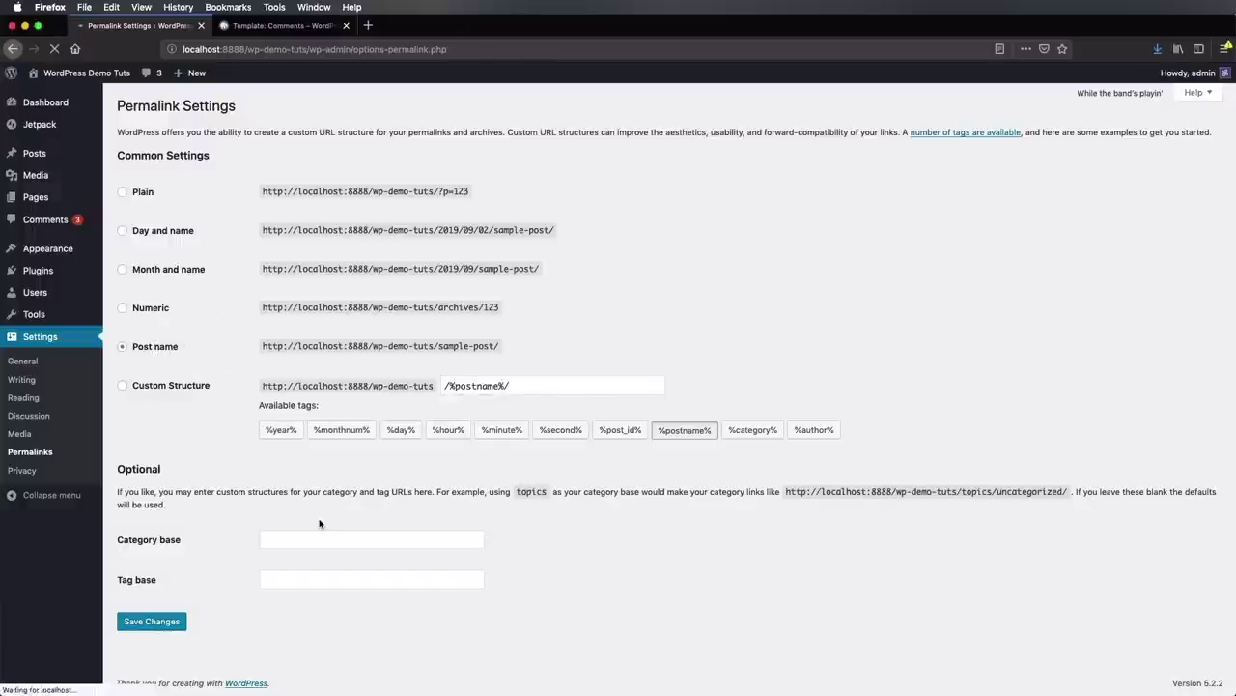
{"action": "left_click", "coordinate": [280, 25]}
{"action": "scroll", "coordinate": [326, 187], "scroll_direction": "up", "scroll_amount": 5}
{"action": "left_click", "coordinate": [233, 137]}
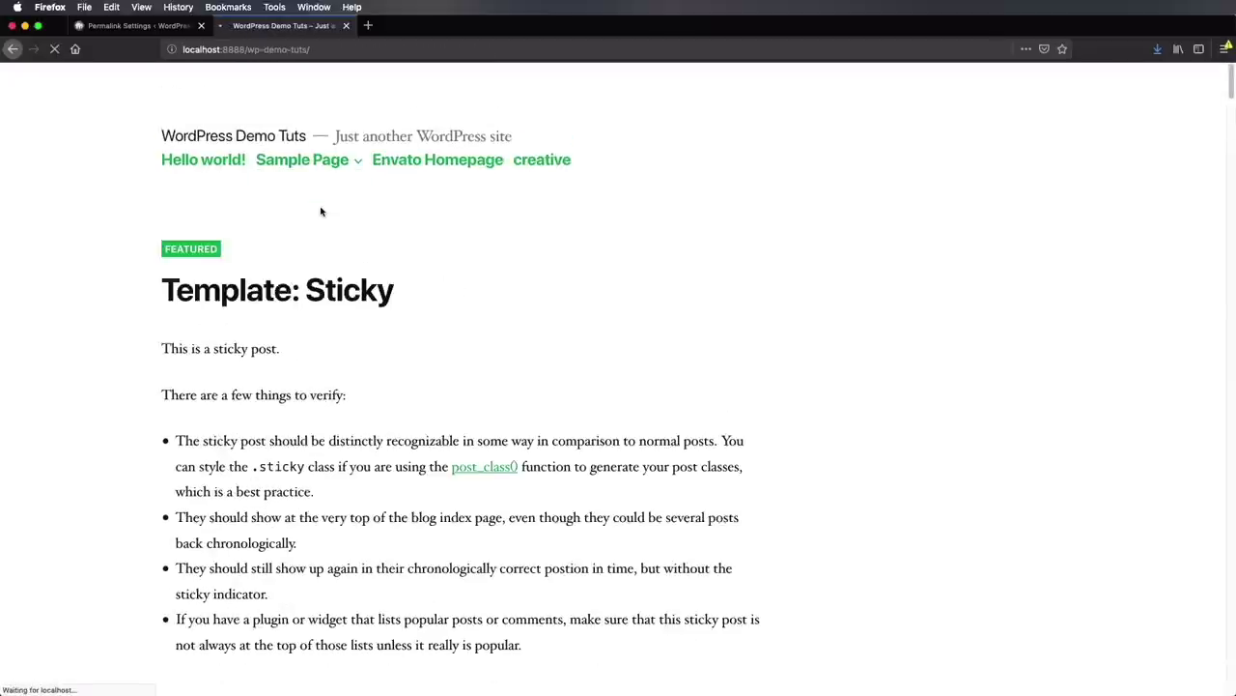
{"action": "scroll", "coordinate": [452, 319], "scroll_direction": "down", "scroll_amount": 5}
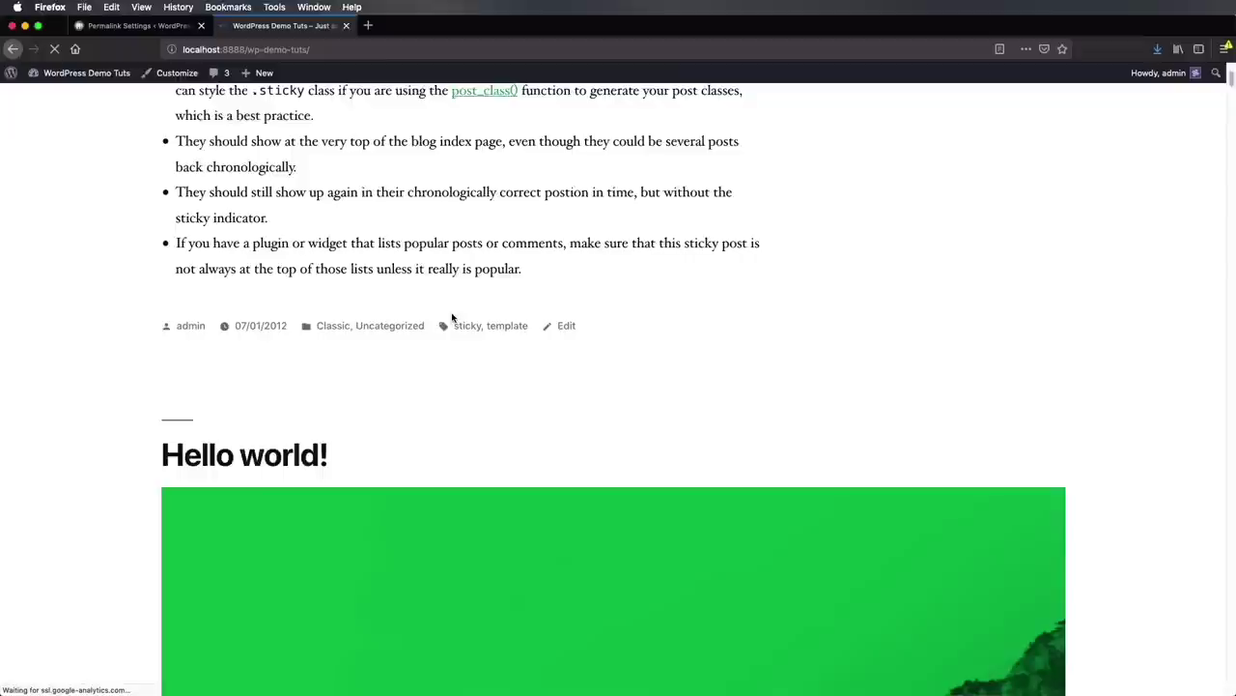
{"action": "scroll", "coordinate": [440, 316], "scroll_direction": "down", "scroll_amount": 3}
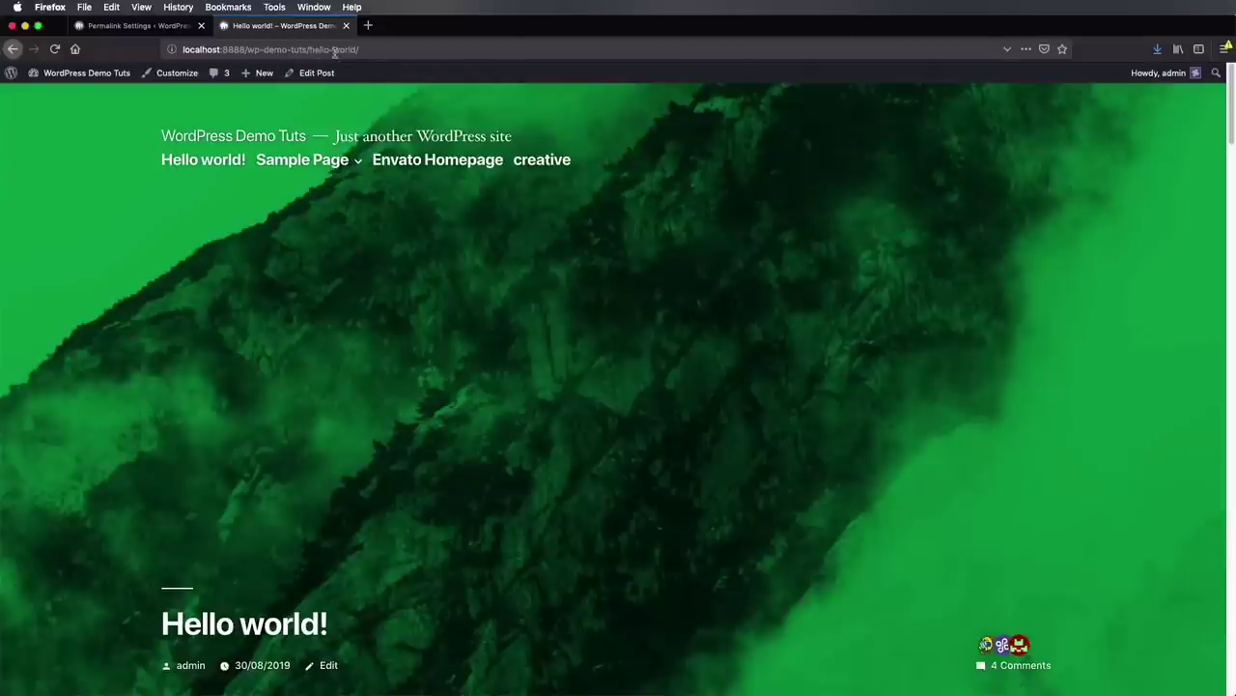
{"action": "left_click", "coordinate": [178, 29]}
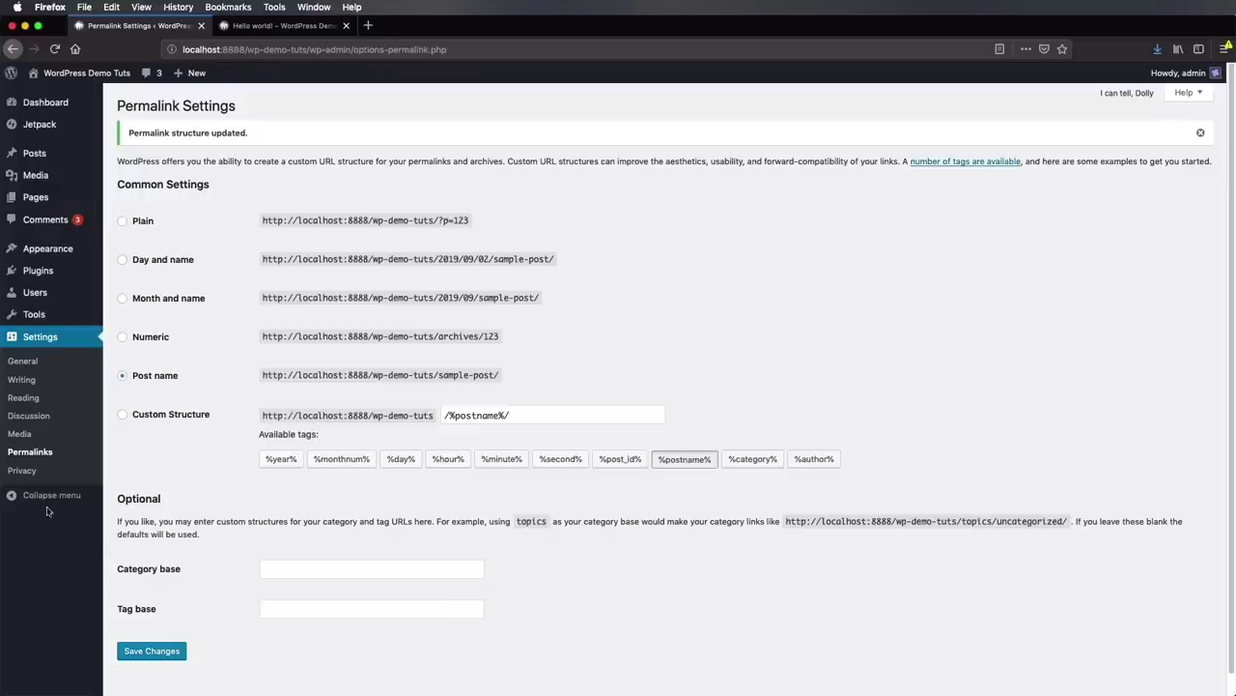
{"action": "left_click", "coordinate": [23, 470]}
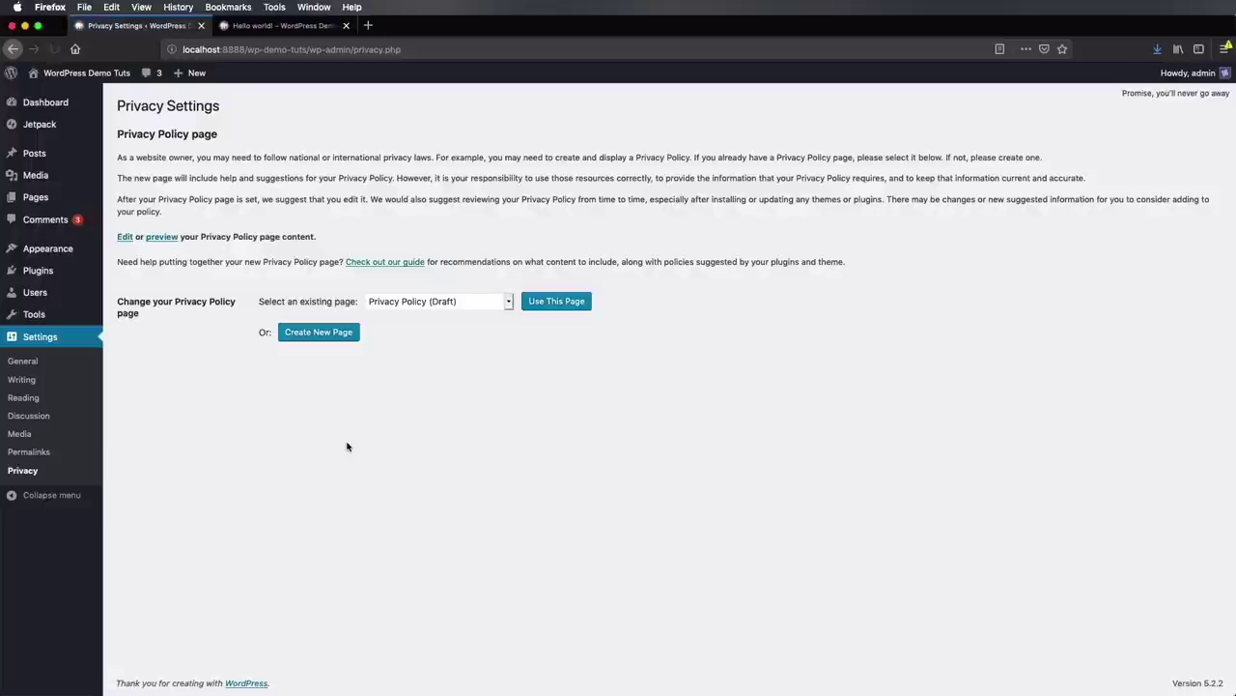